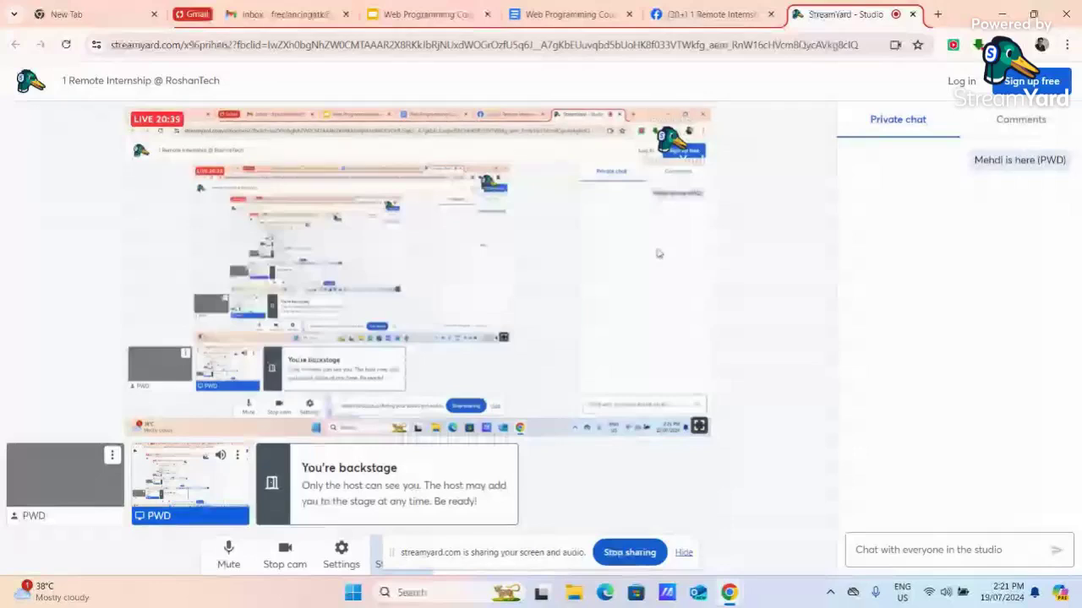
Step: Turn off the StreamYard camera so only the avatar shows, and open studio Settings
click(285, 553)
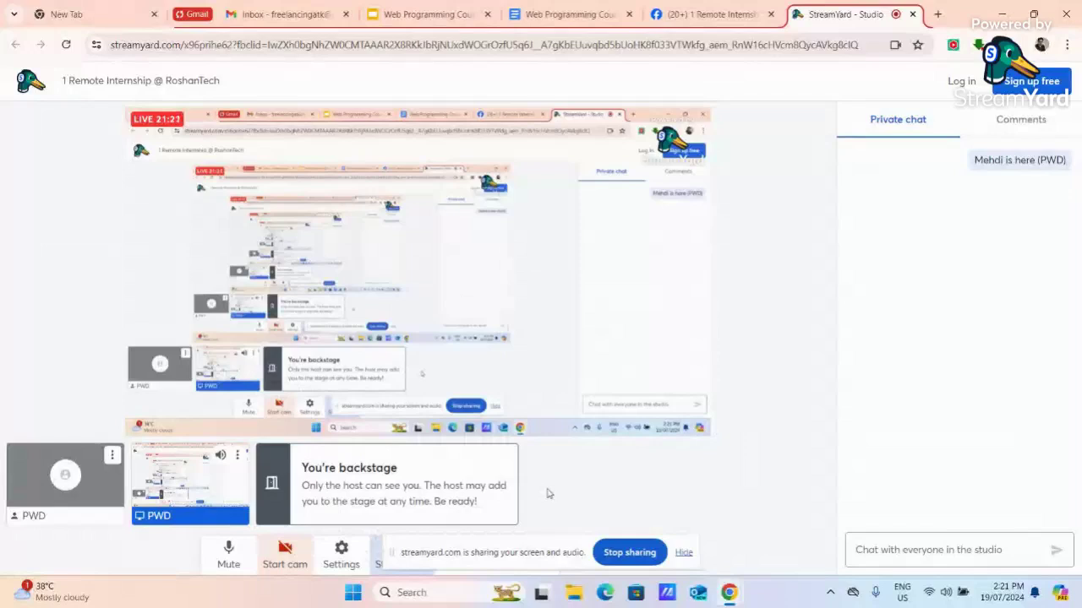
click(341, 554)
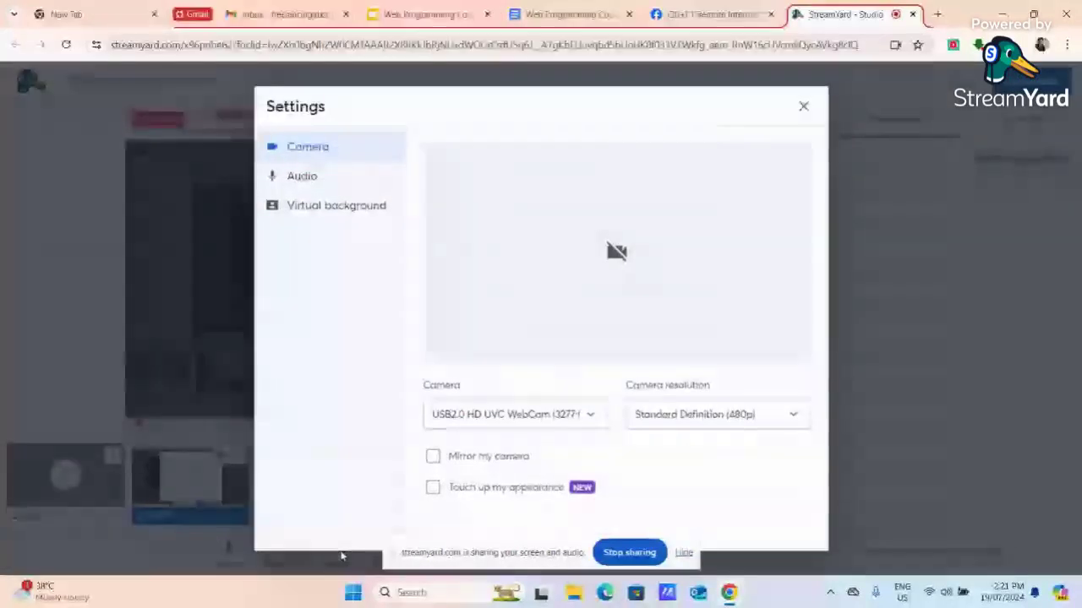
Step: In Audio settings, enable 'Reduce mic background noise', disable 'Automatically adjust mic volume', and close
click(325, 186)
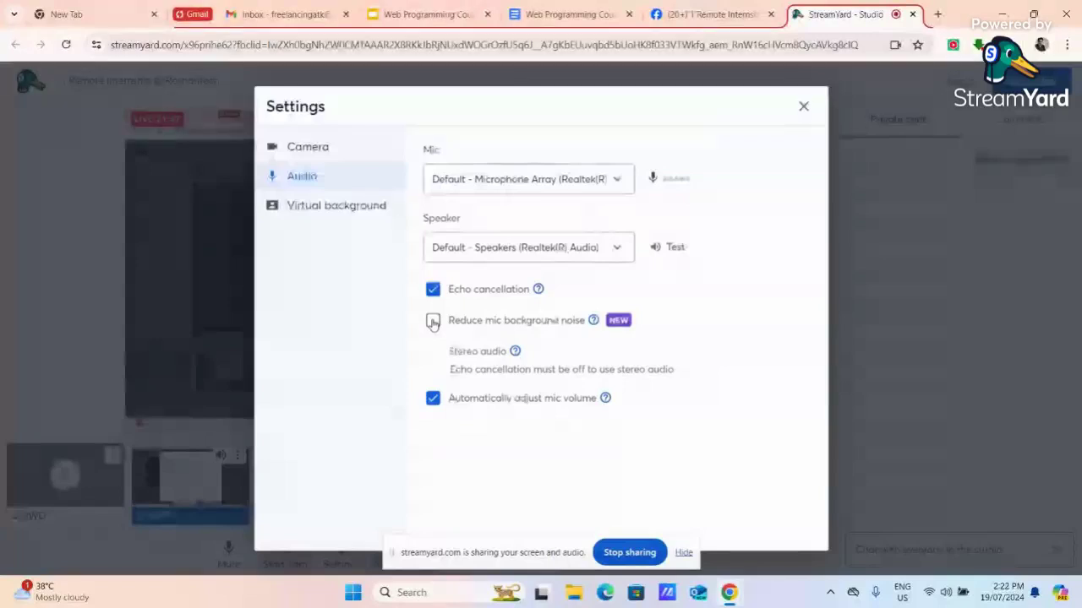
click(432, 321)
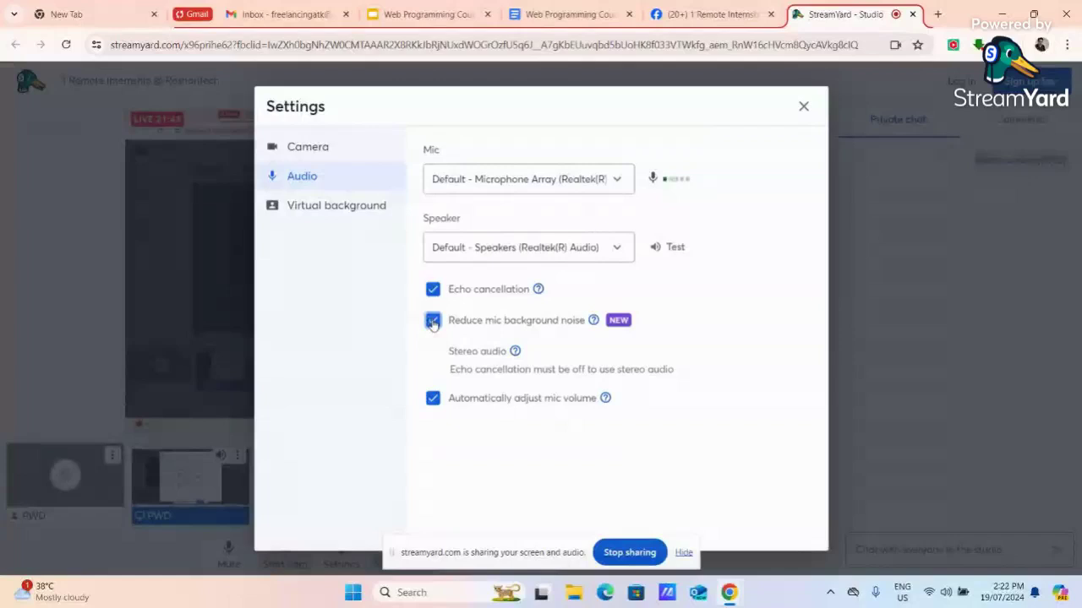
click(432, 398)
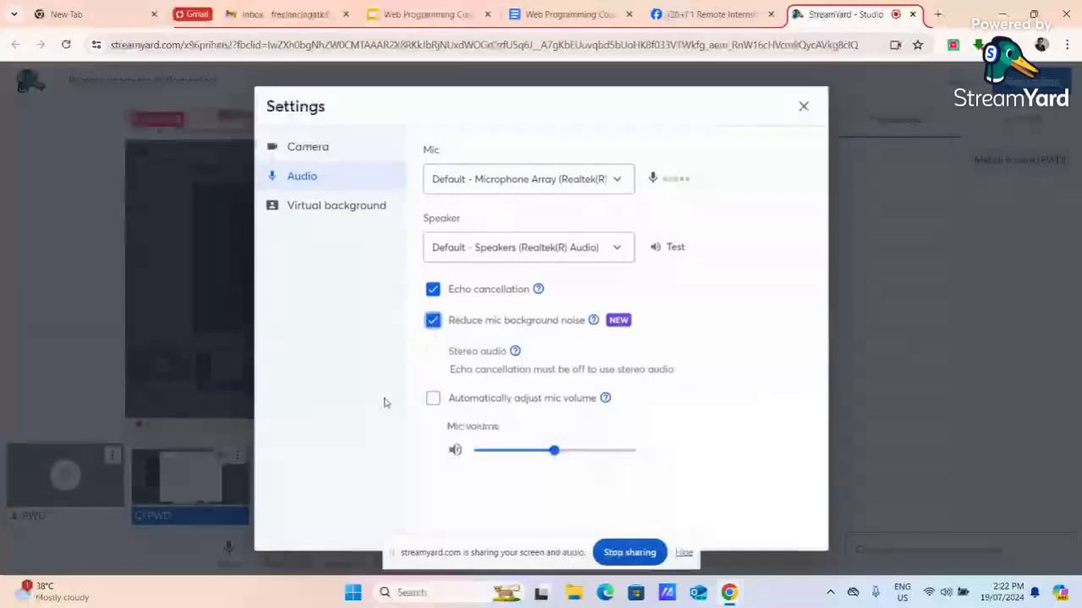
click(804, 107)
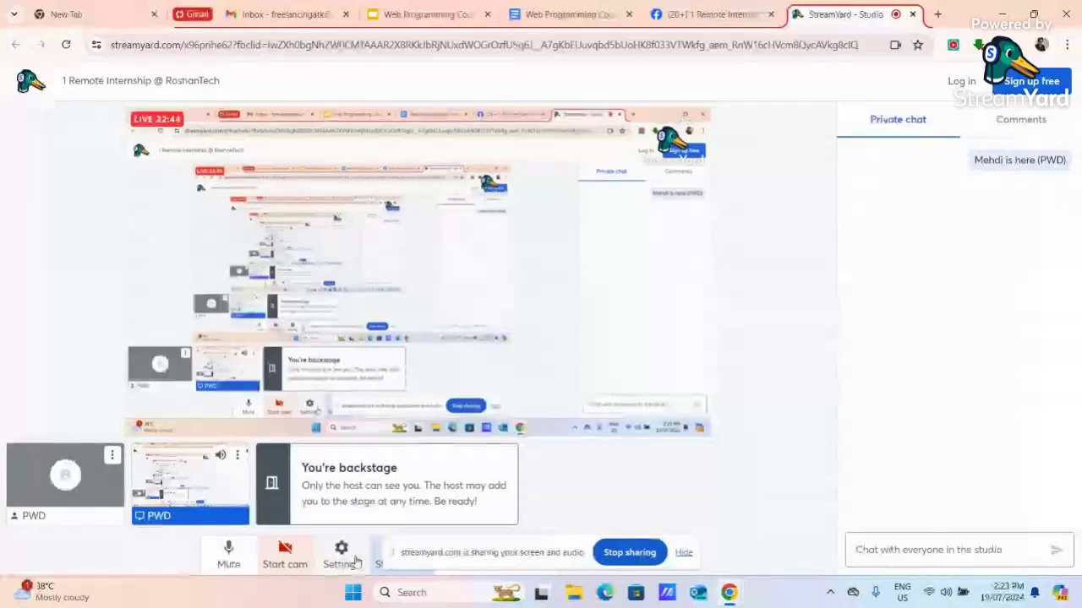
Step: Open the shared screen tile's options menu and dismiss it
click(238, 460)
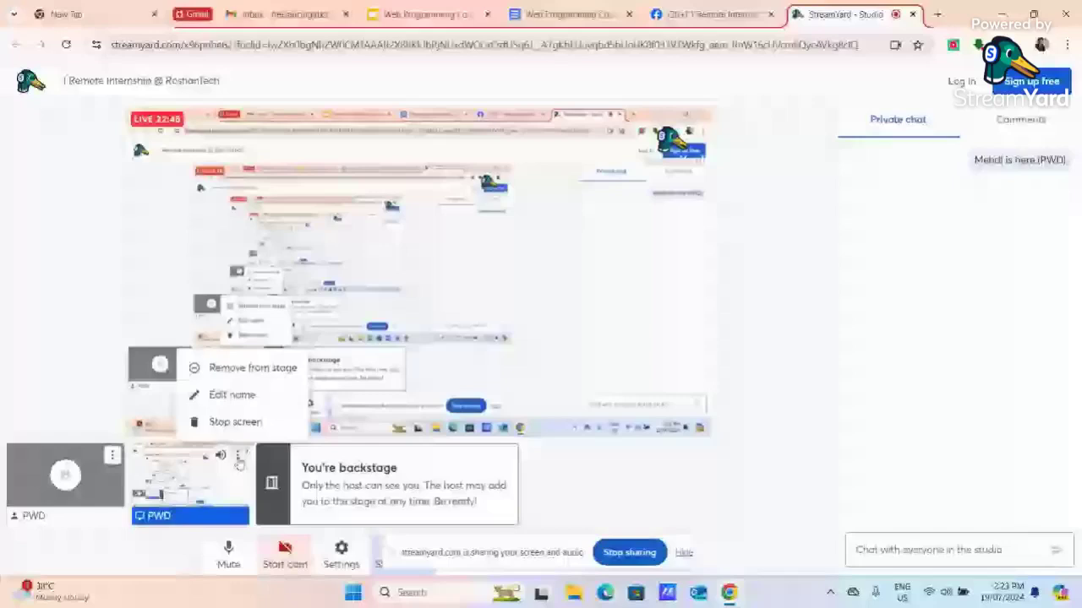
click(171, 477)
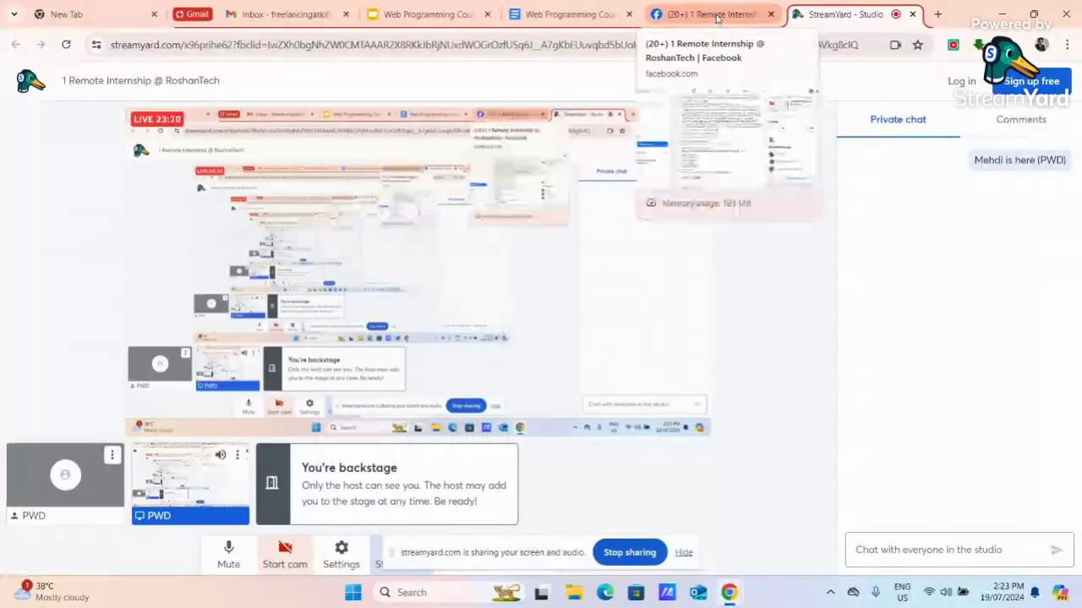
Step: Switch to the Gmail inbox tab, then return to the StreamYard studio tab
click(296, 8)
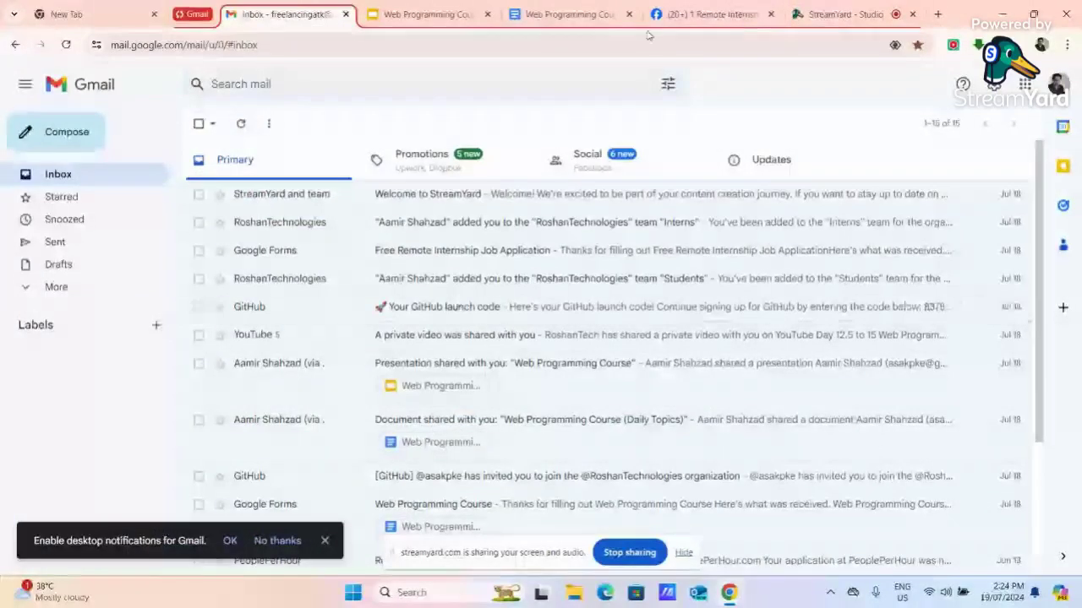
click(826, 19)
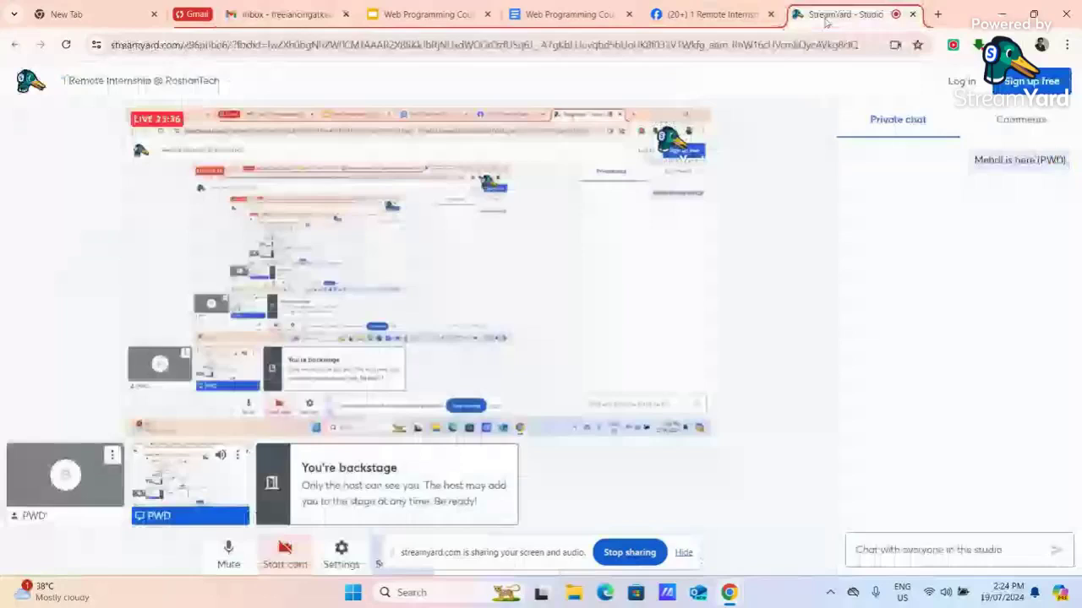
Step: Show the viewer comments and select the full GitHub repository link posted there
click(699, 425)
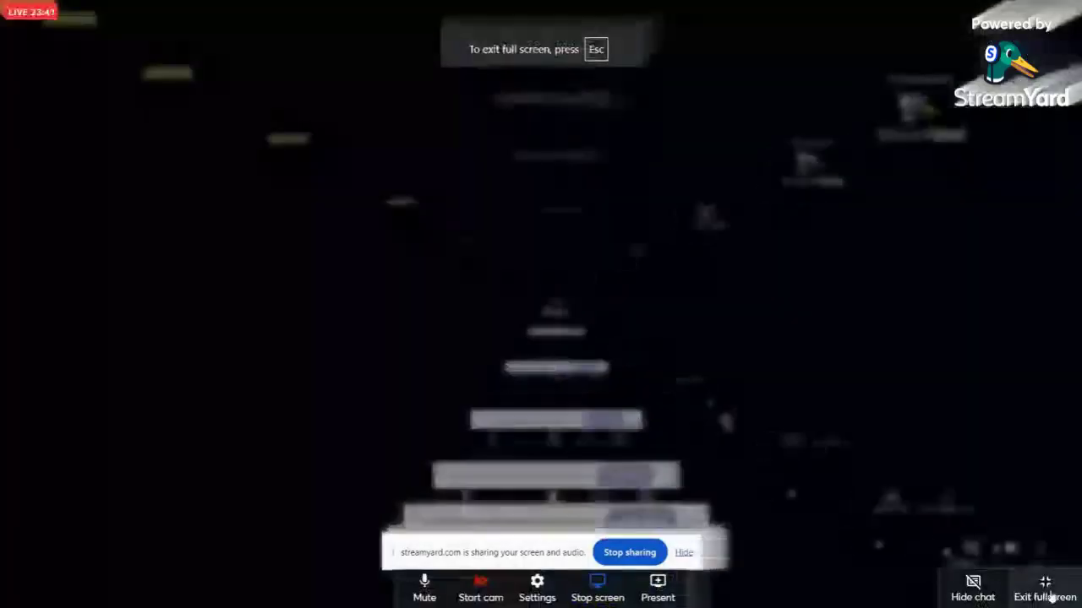
click(1046, 591)
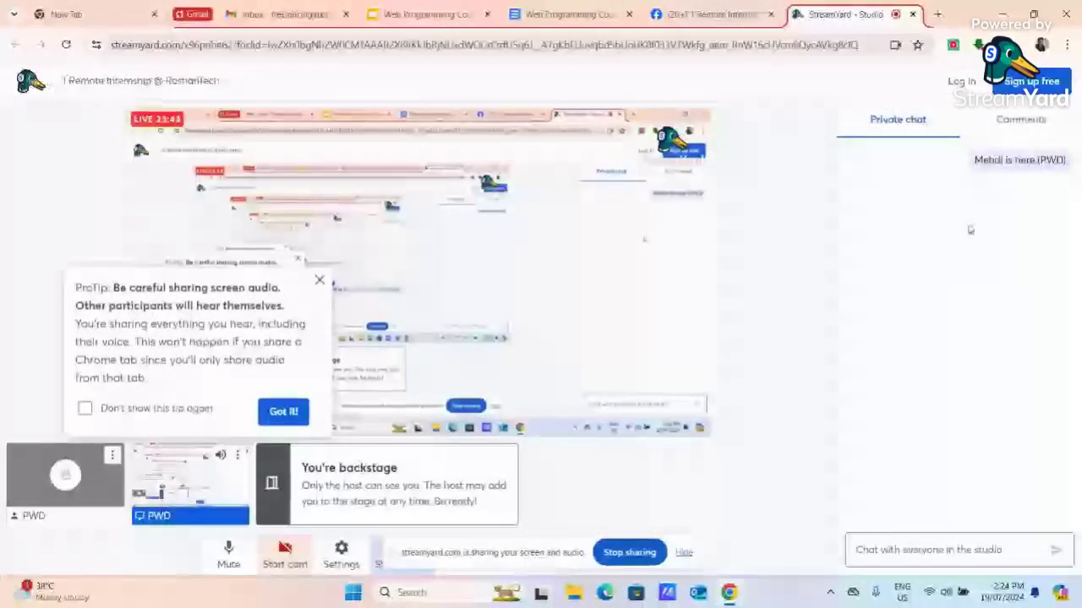
click(1022, 120)
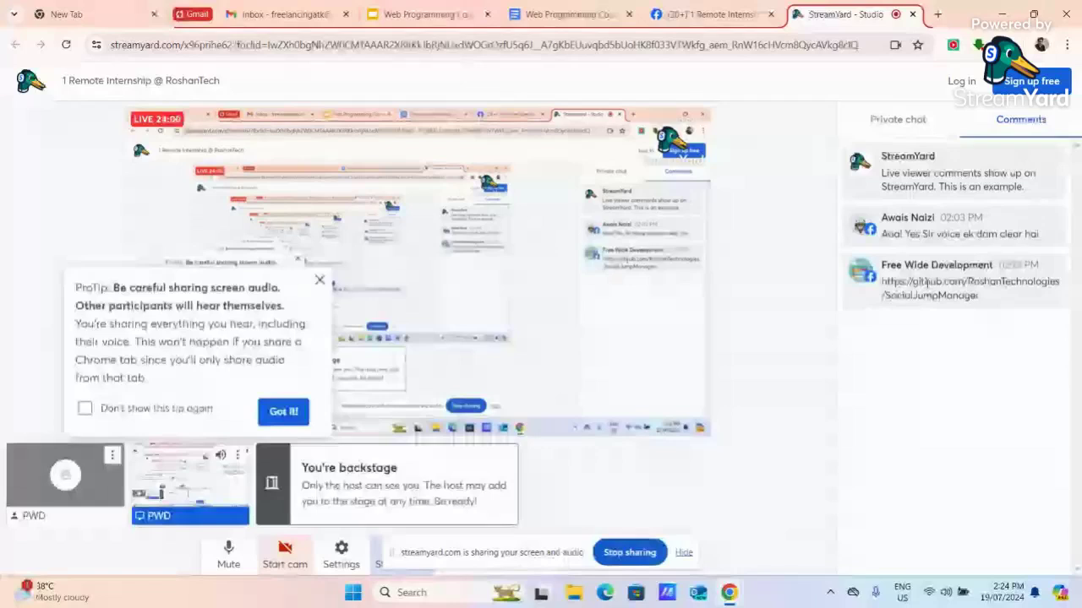
double_click(926, 284)
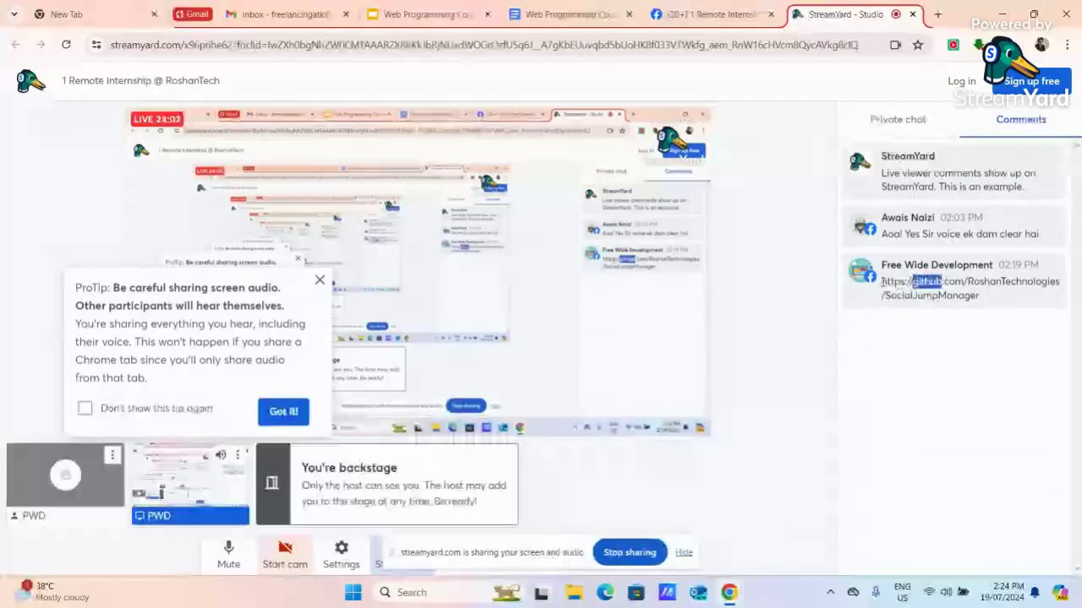
triple_click(881, 281)
key(ctrl+c)
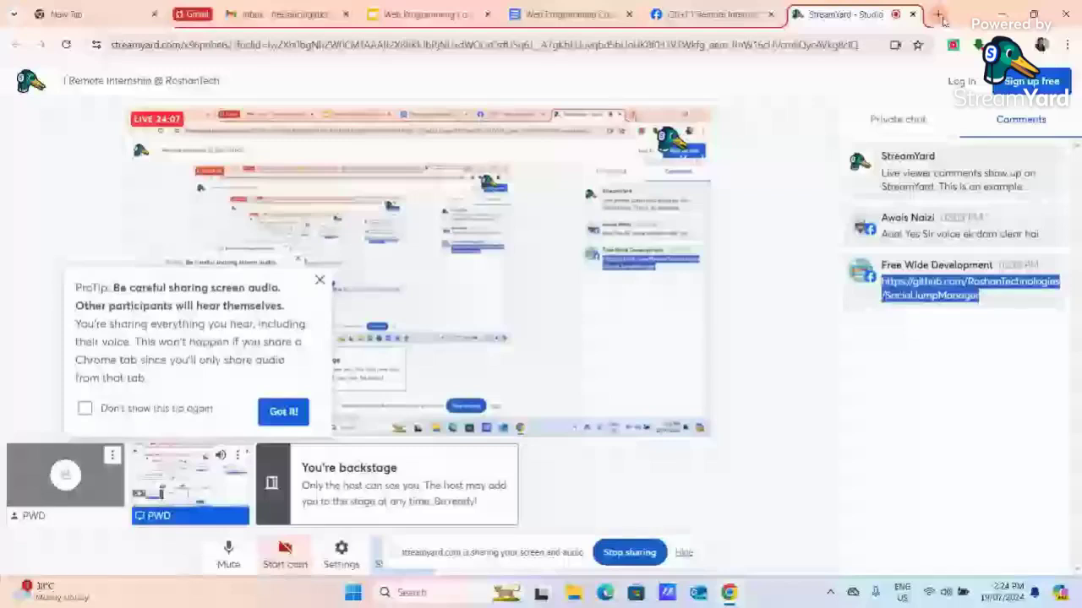
Step: Open the copied GitHub repository link in a new browser tab
click(938, 15)
key(ctrl+v)
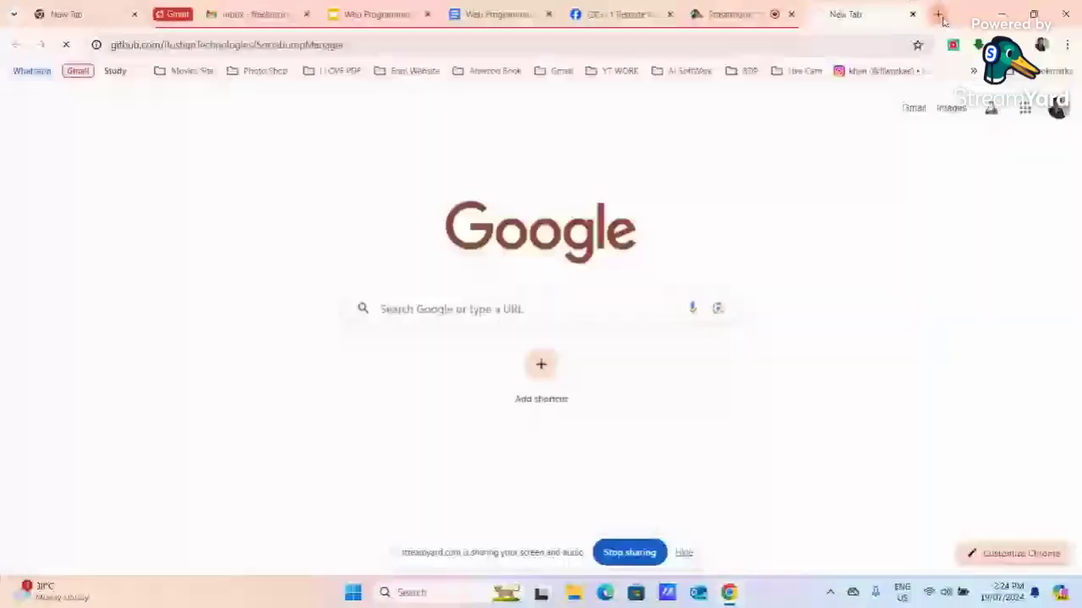
key(Return)
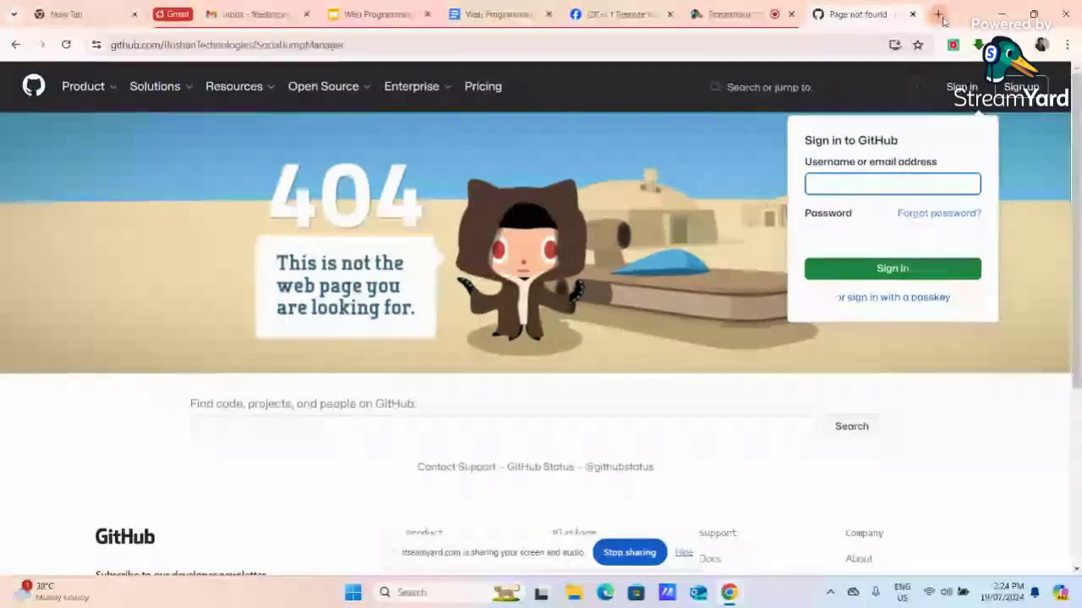
Step: Sign in to GitHub with the account username and password, declining Chrome's save-password offer
text(Me)
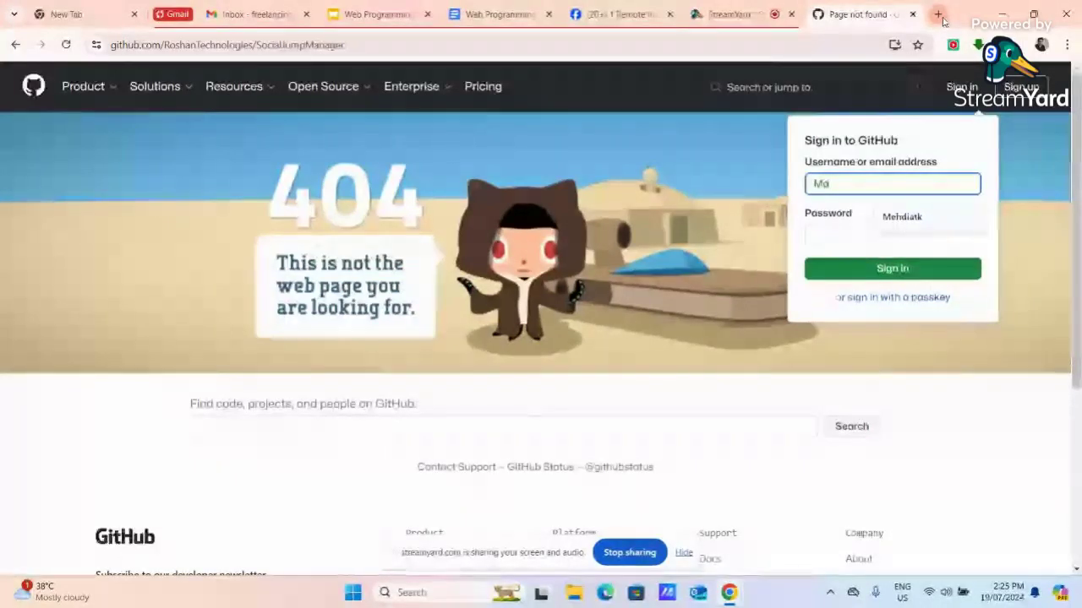
text(hdiatk)
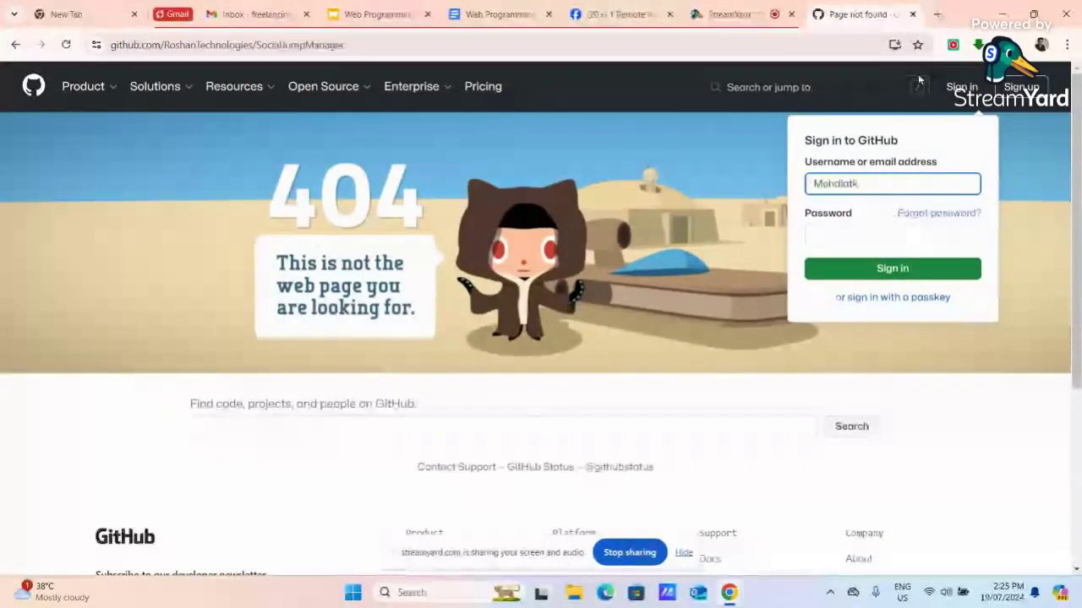
click(861, 240)
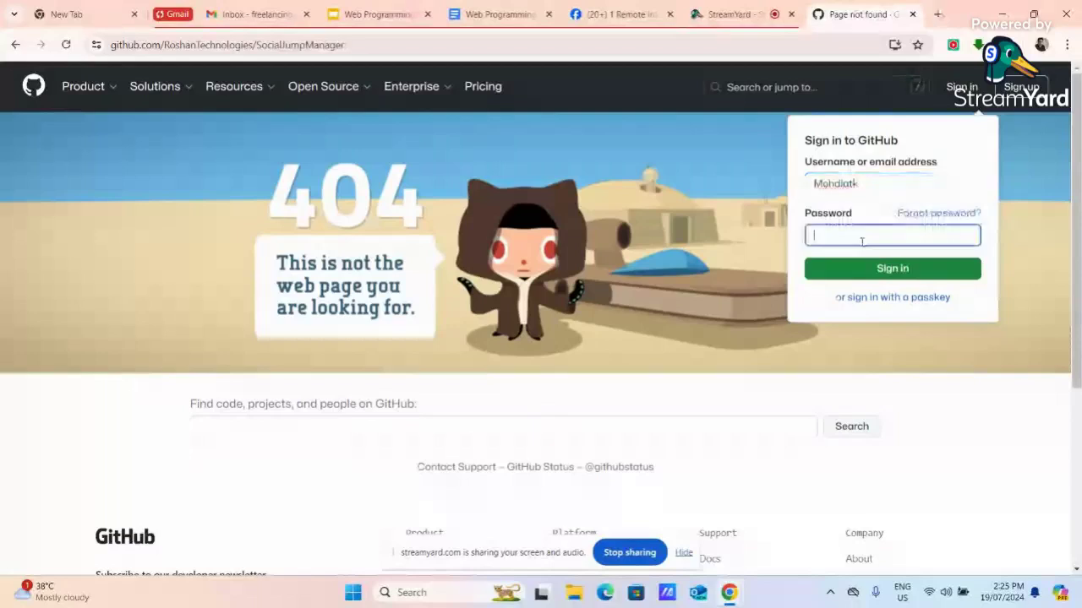
text(********)
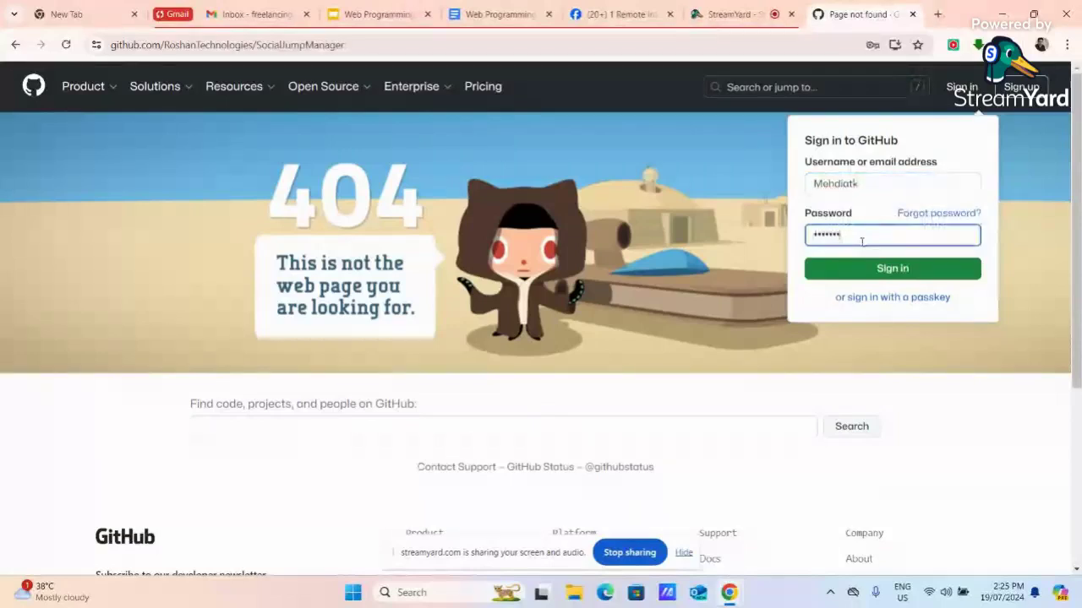
text(****)
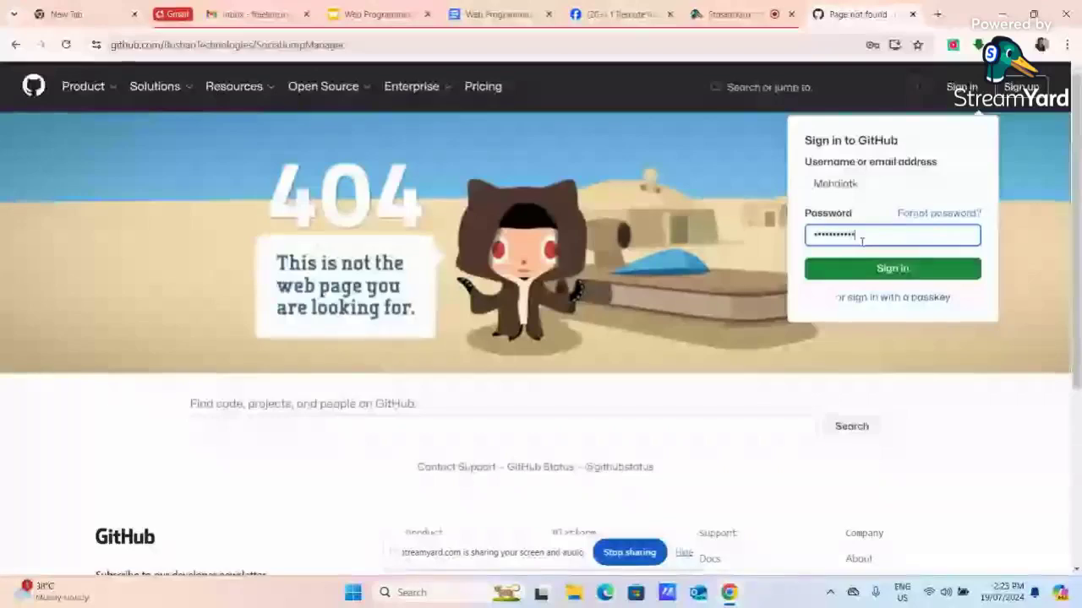
click(862, 270)
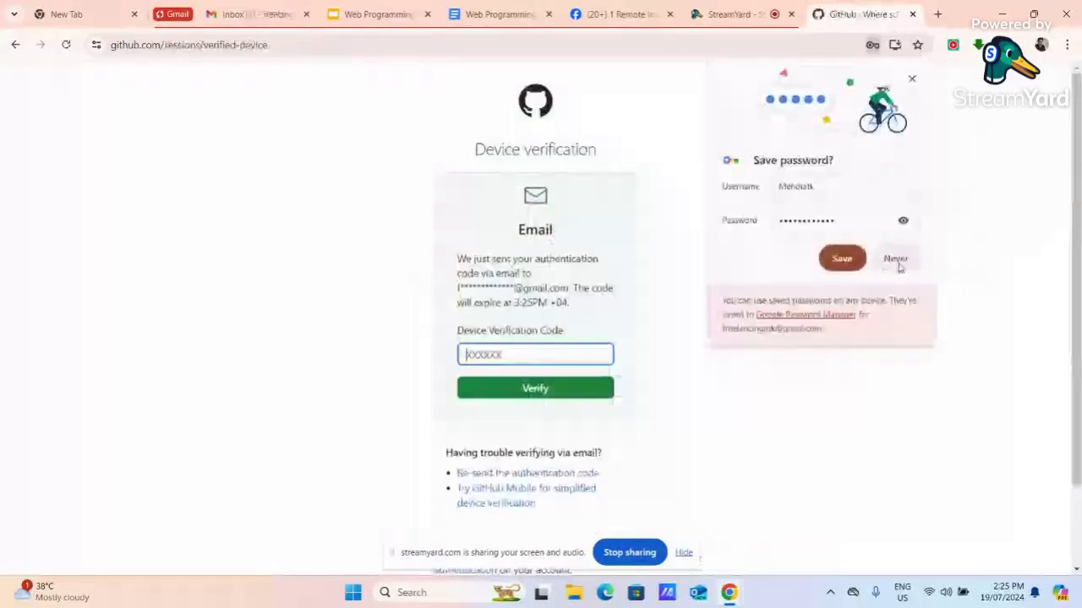
click(912, 81)
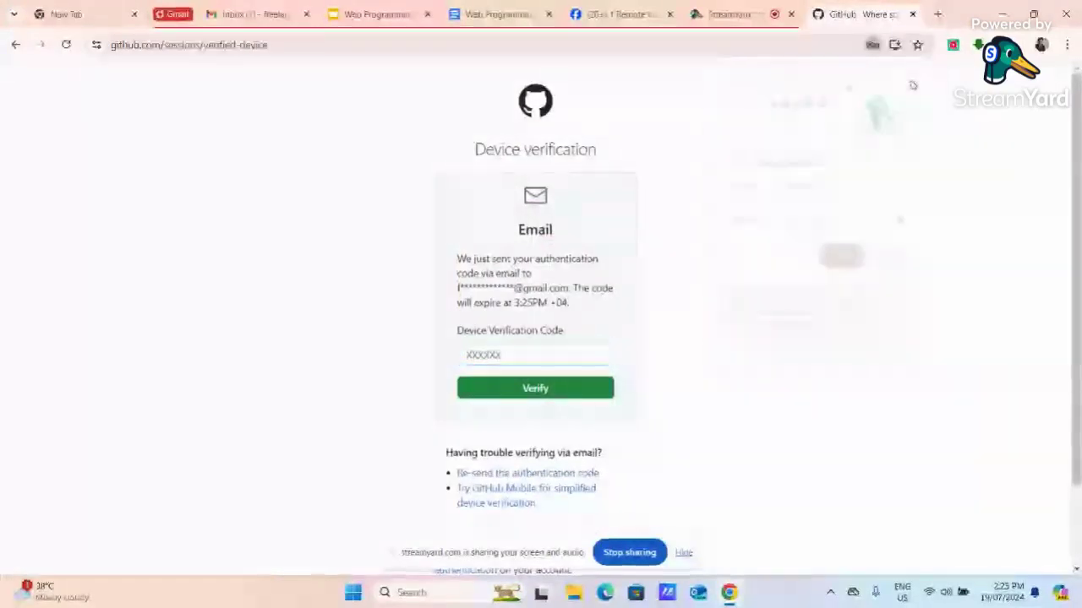
Step: Copy the code from GitHub's 'Please verify your device' email and paste it on the verification page
click(275, 15)
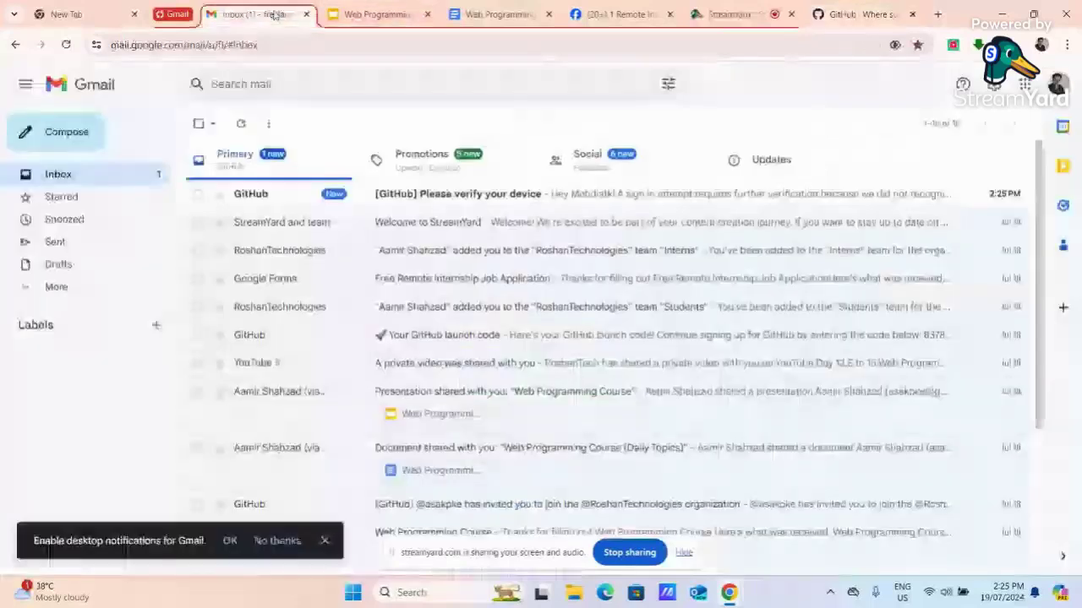
click(269, 196)
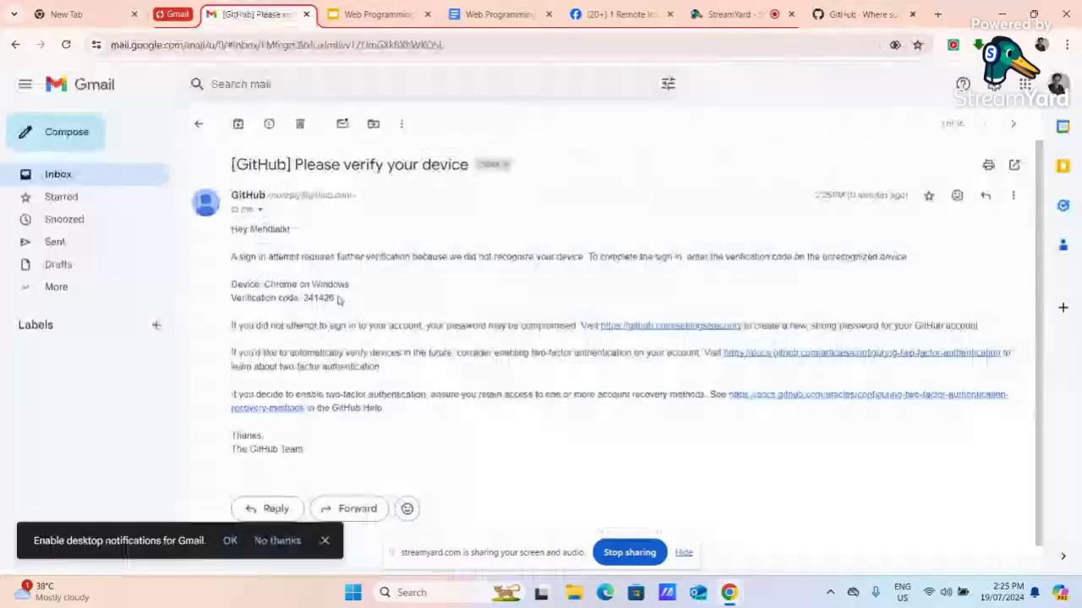
drag(338, 300, 302, 298)
key(ctrl+c)
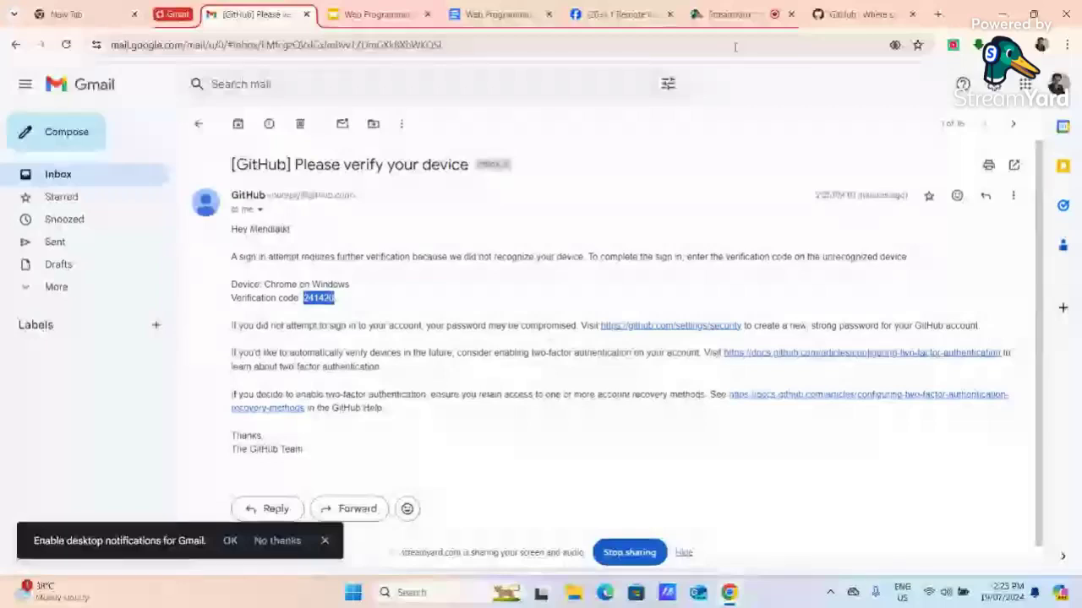
click(861, 14)
key(ctrl+v)
click(548, 388)
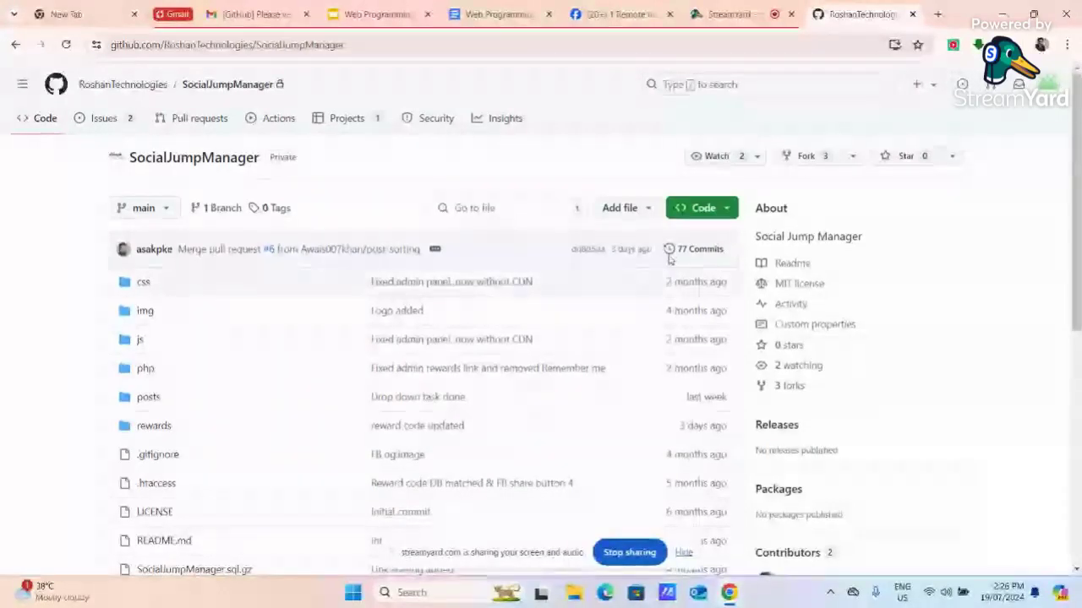
Step: Open SocialJumpManager's Code panel, glance at Codespaces, then return to the Local clone options
click(701, 211)
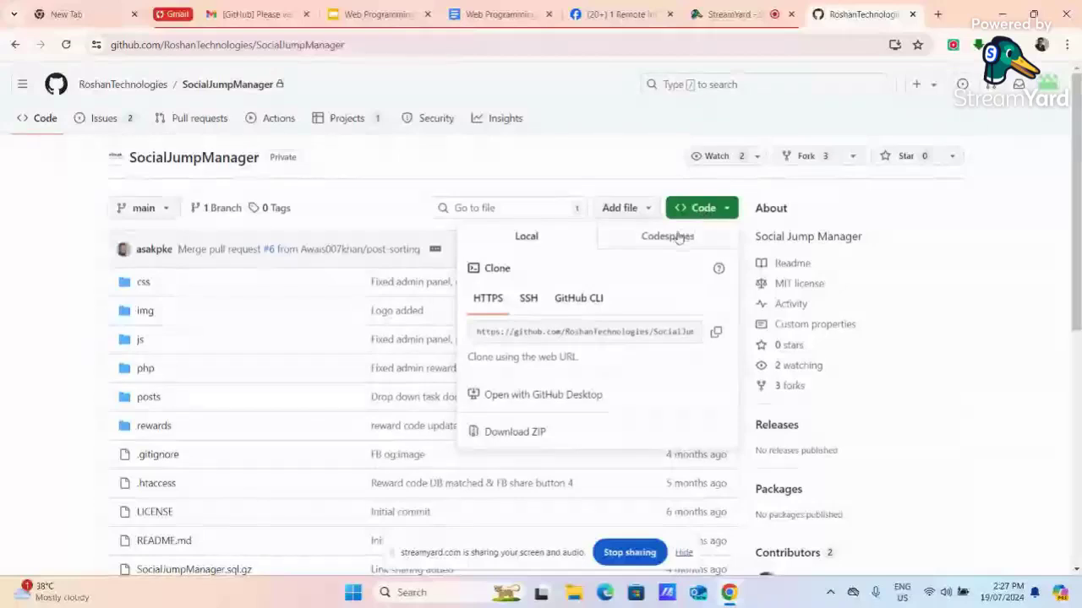
click(672, 241)
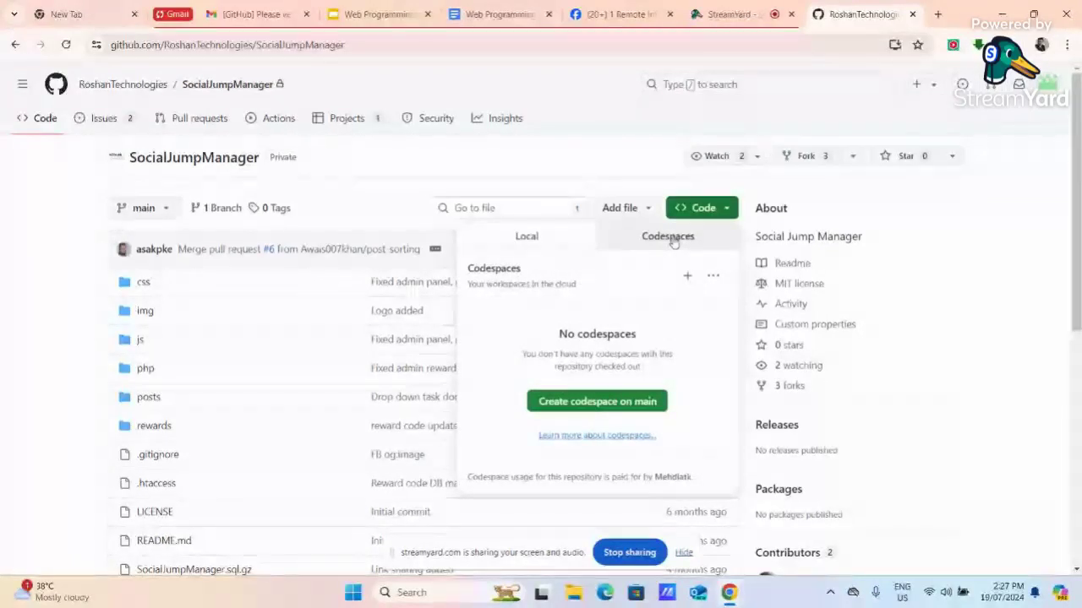
click(577, 236)
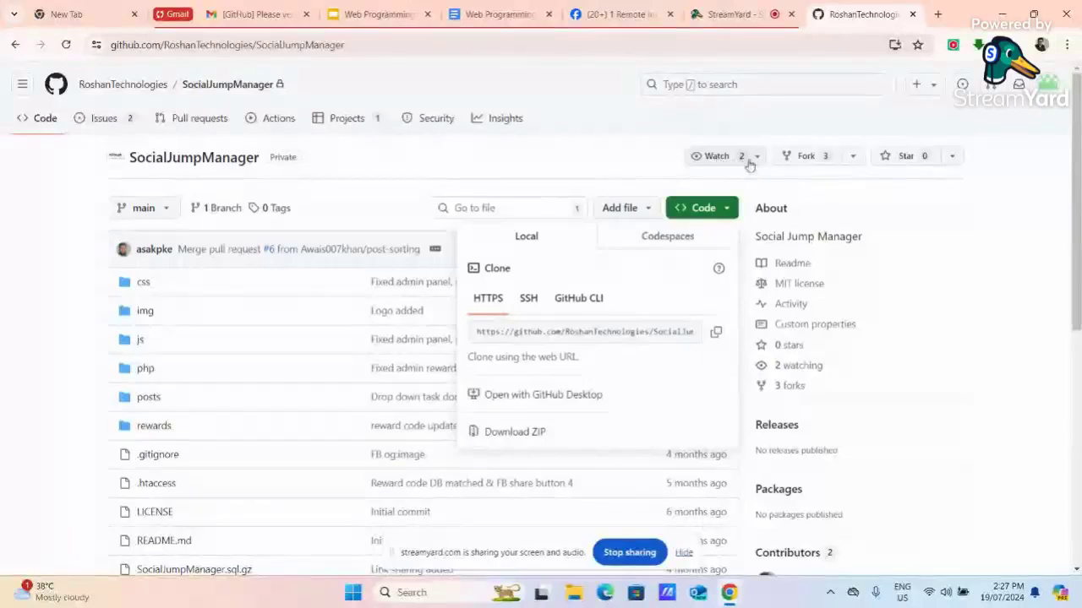
Step: Start forking SocialJumpManager and scroll down the Create a new fork form
click(807, 159)
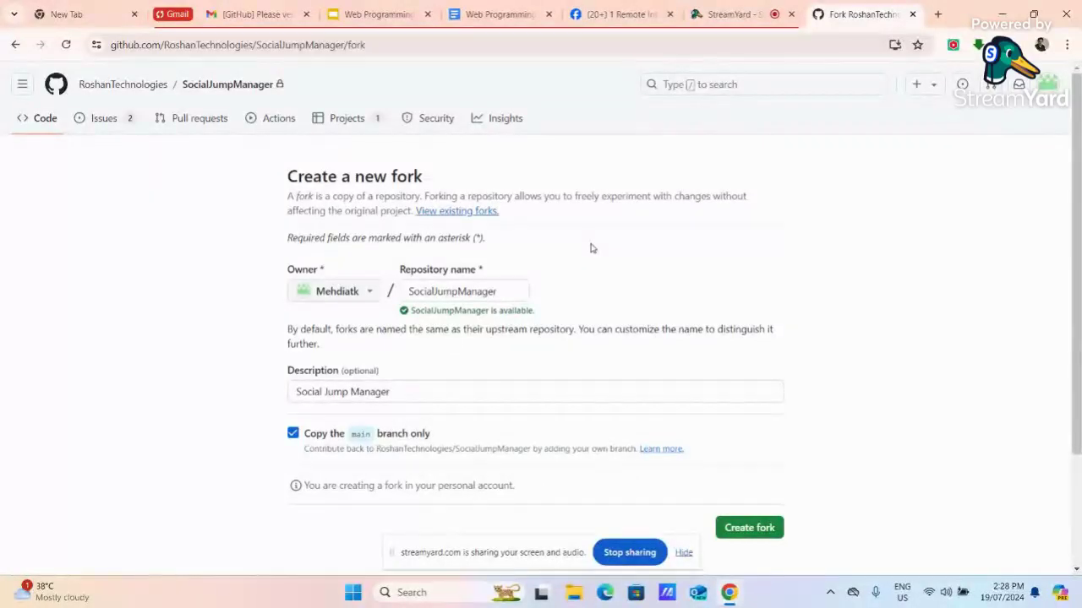
scroll(592, 248, down, 2)
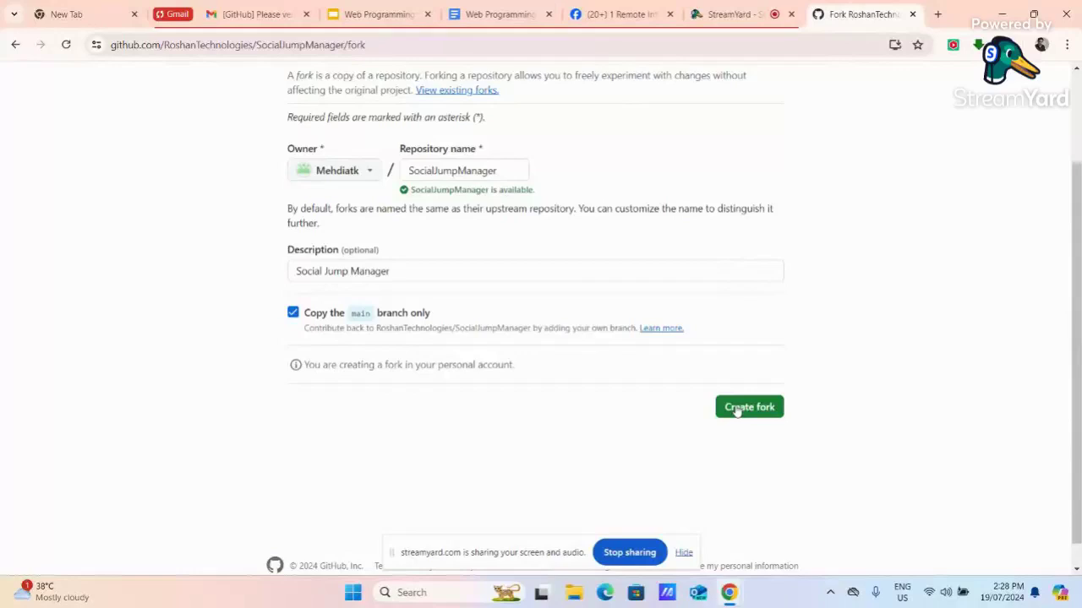
Step: Create the fork with default settings, main branch only, then open a blank browser tab
click(737, 409)
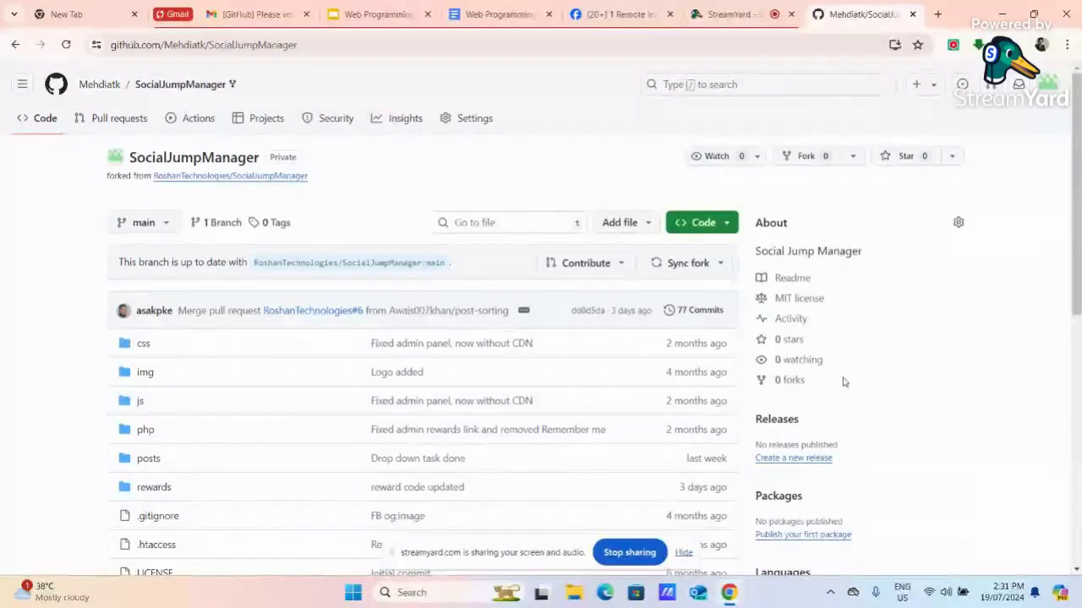
click(936, 15)
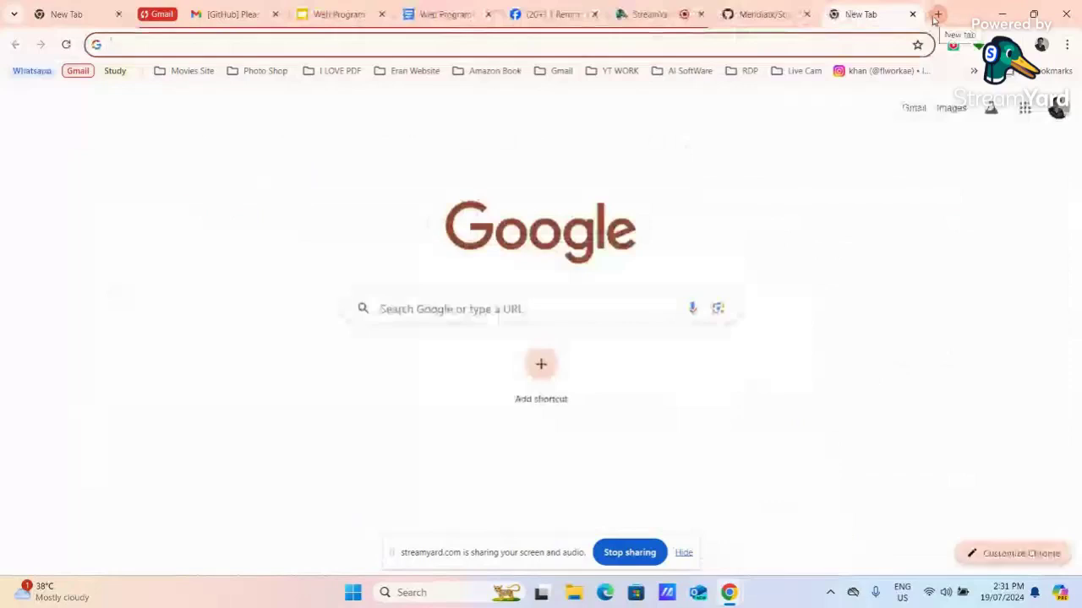
Step: Run a Google search for 'github desktop'
text(g)
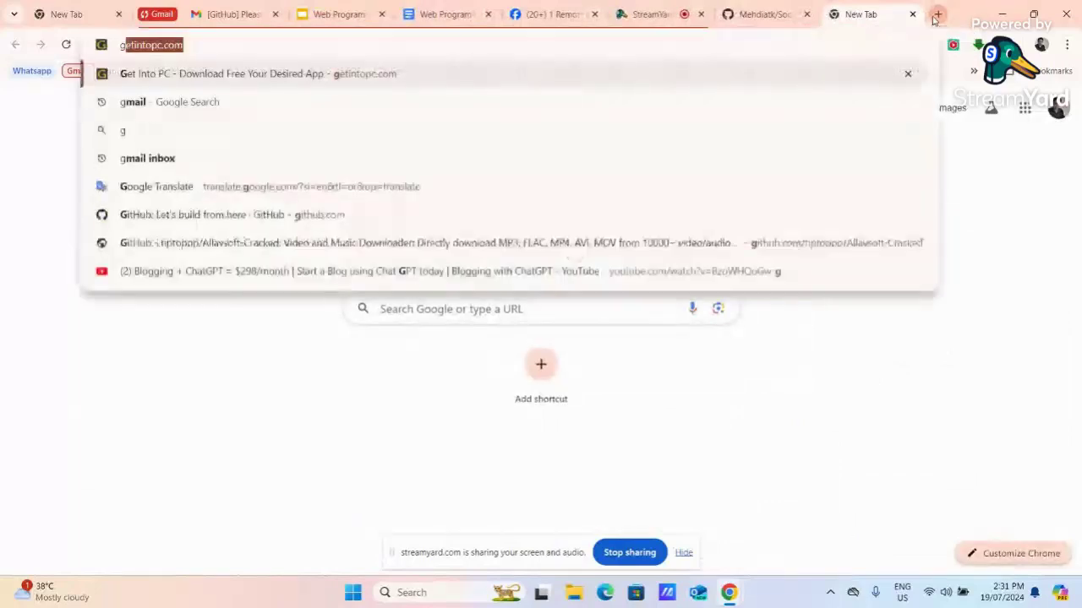
text(ith)
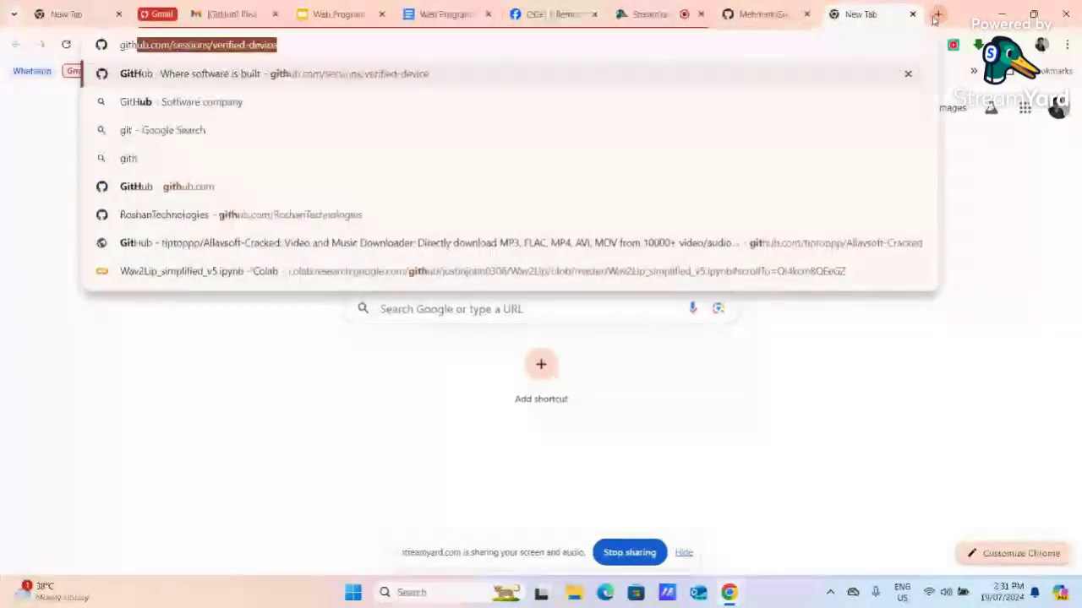
text(ub)
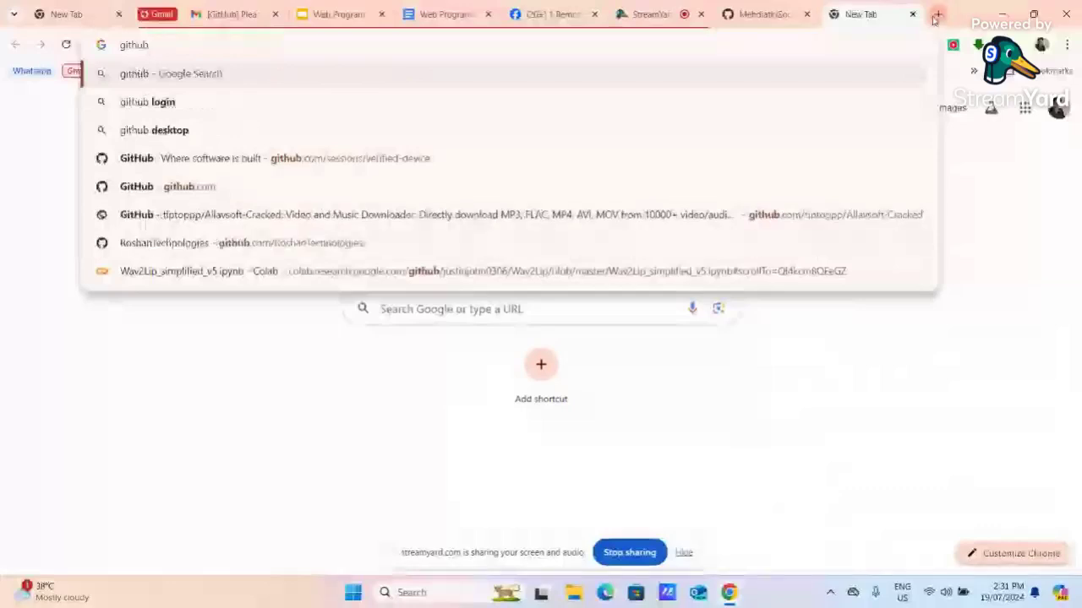
text( de)
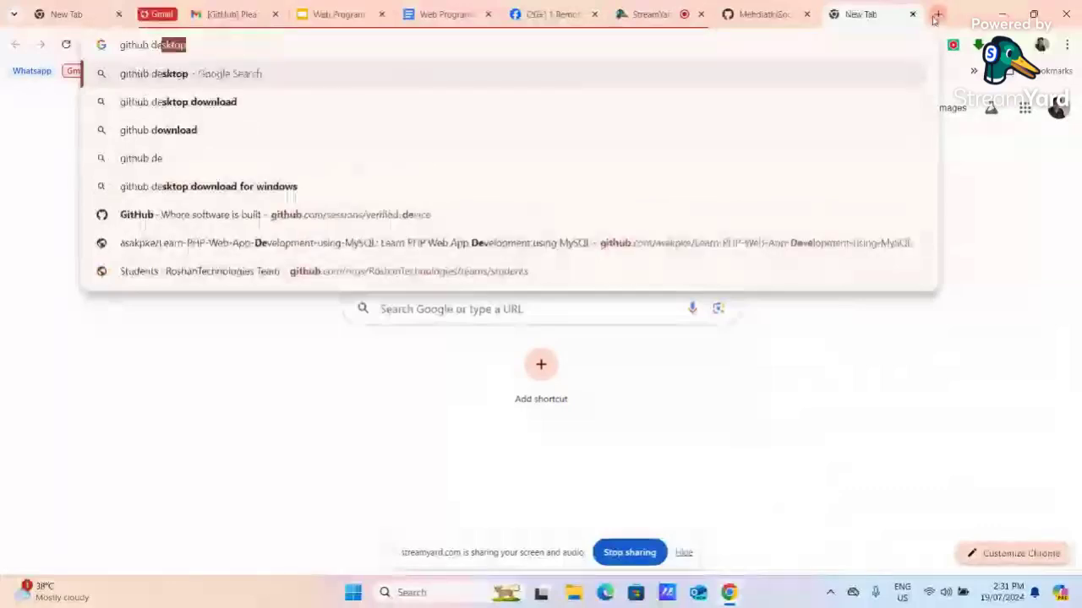
text(sktop)
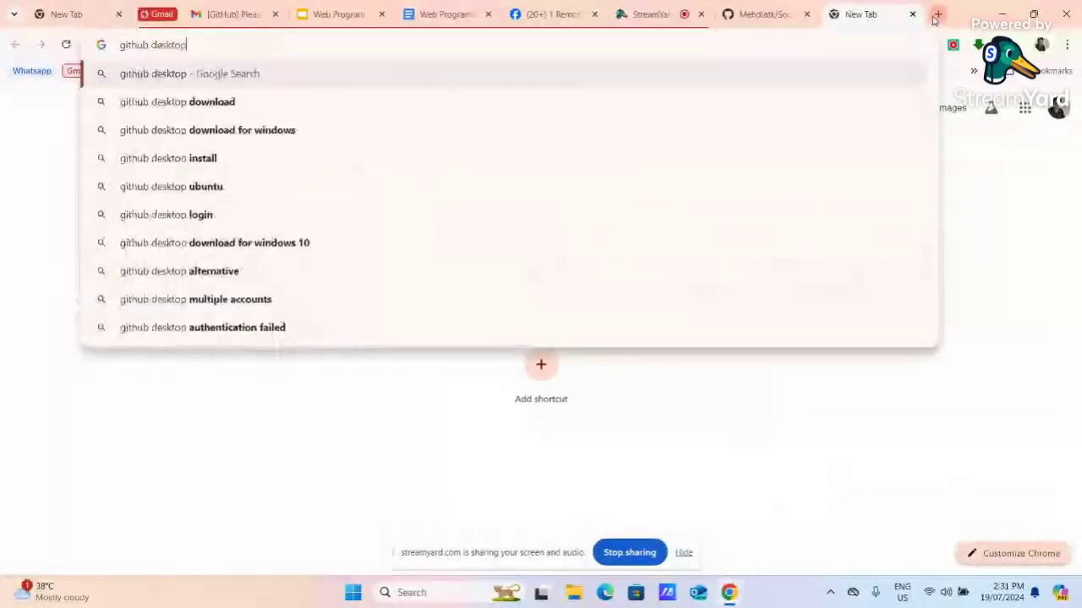
key(Return)
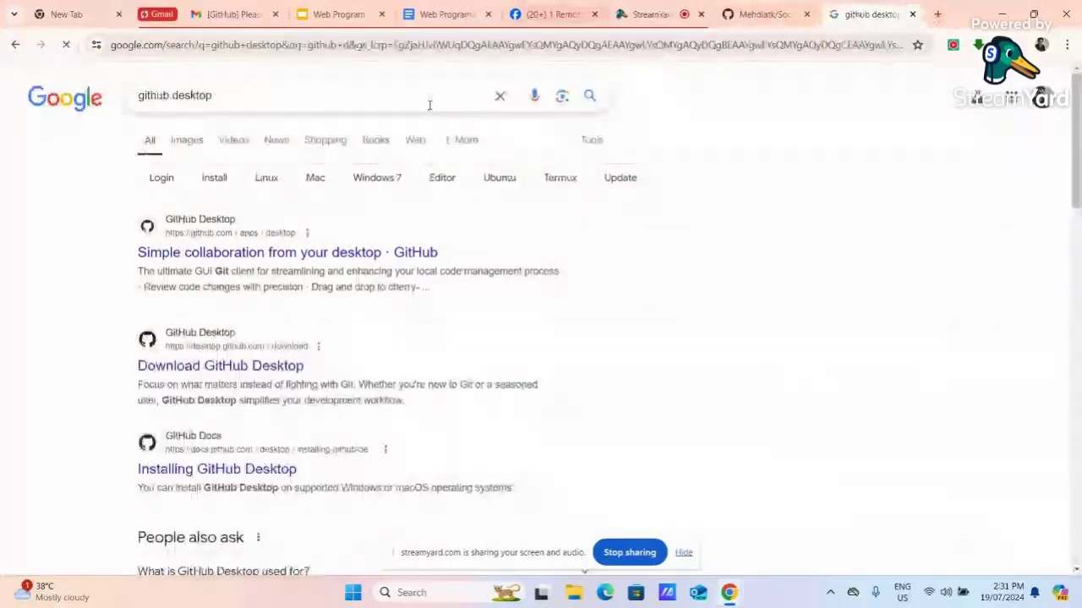
Step: Download the GitHub Desktop installer for Windows (64bit) from its official download page
click(216, 221)
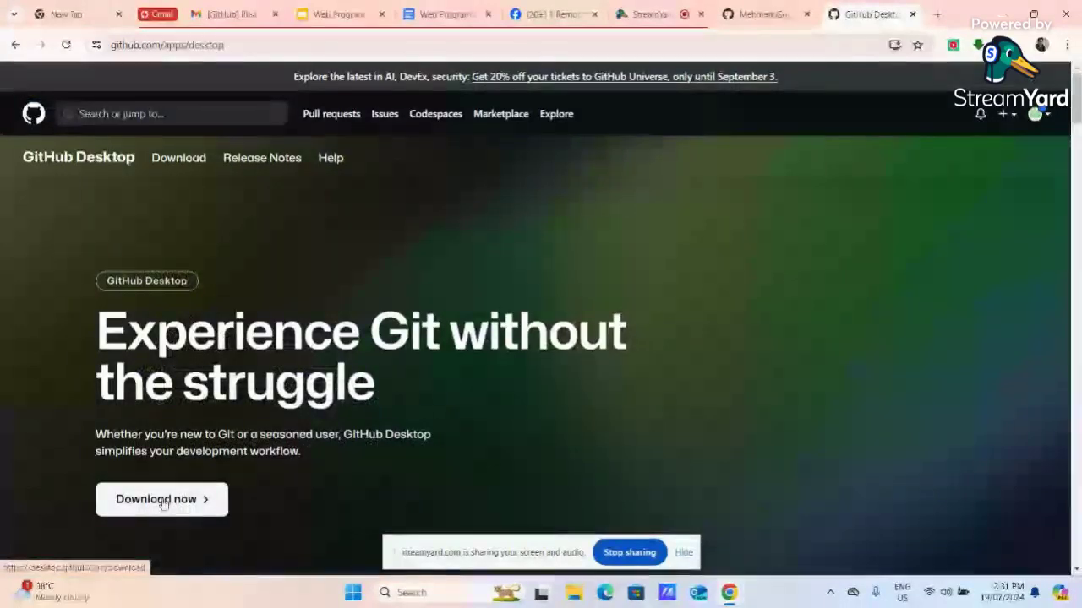
click(162, 503)
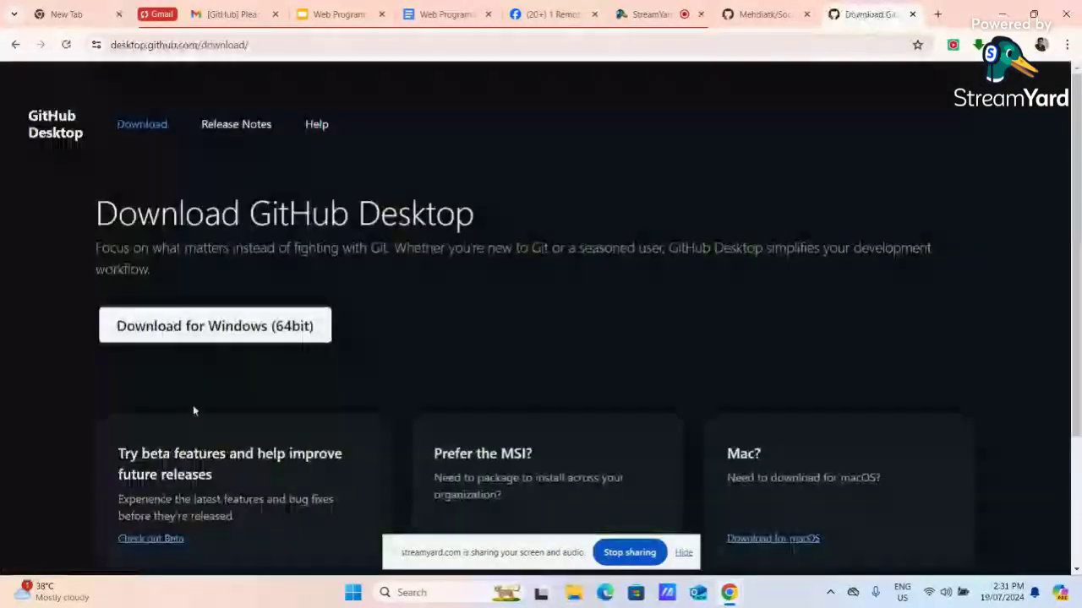
click(204, 331)
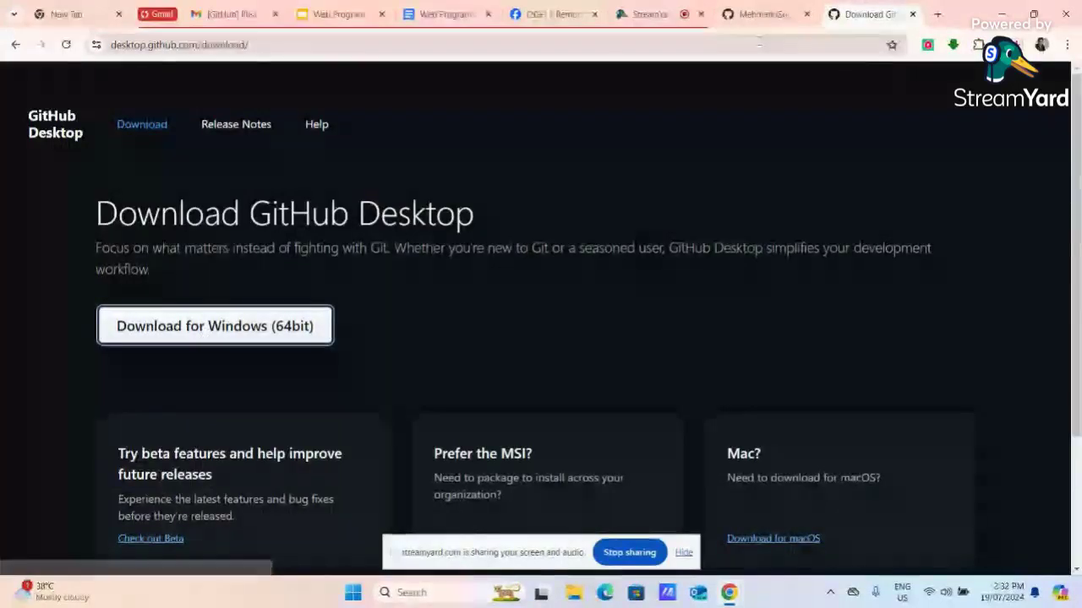
click(936, 15)
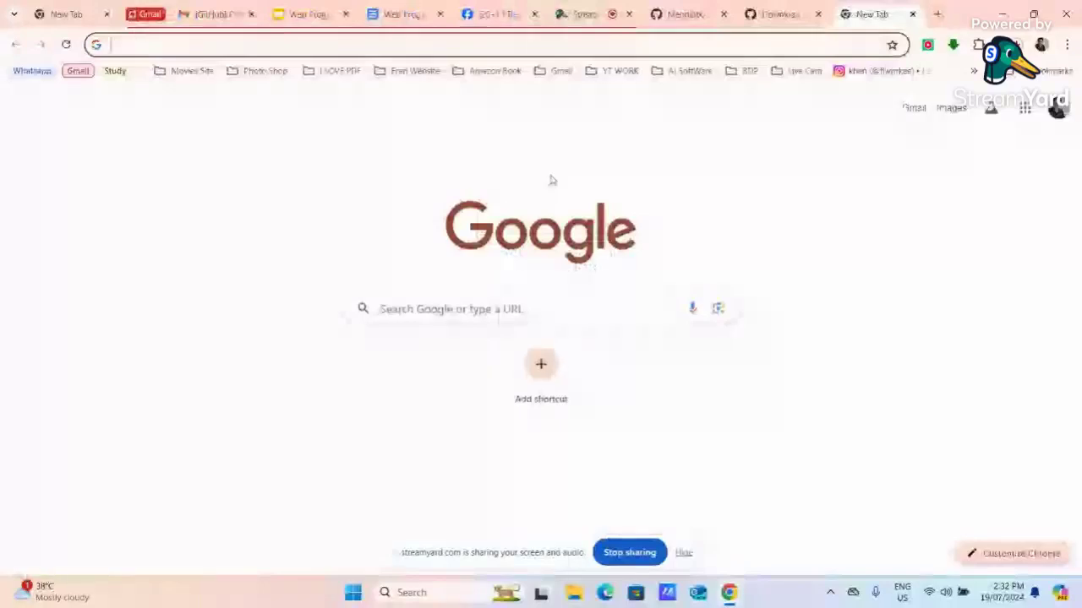
Step: Search Google for 'github', then trim the query to 'git' and search again
click(433, 315)
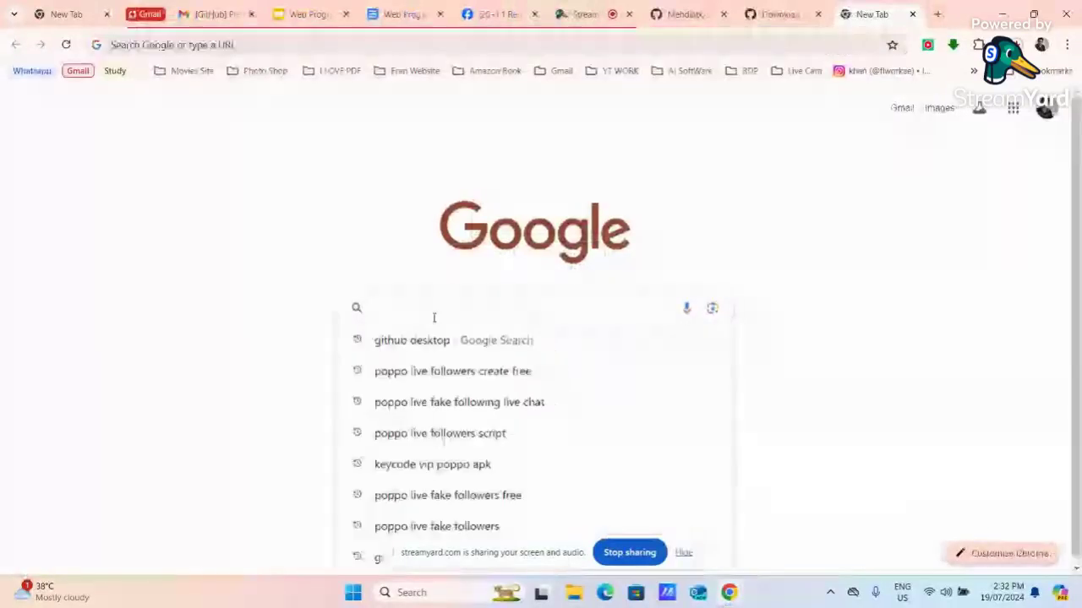
text(g)
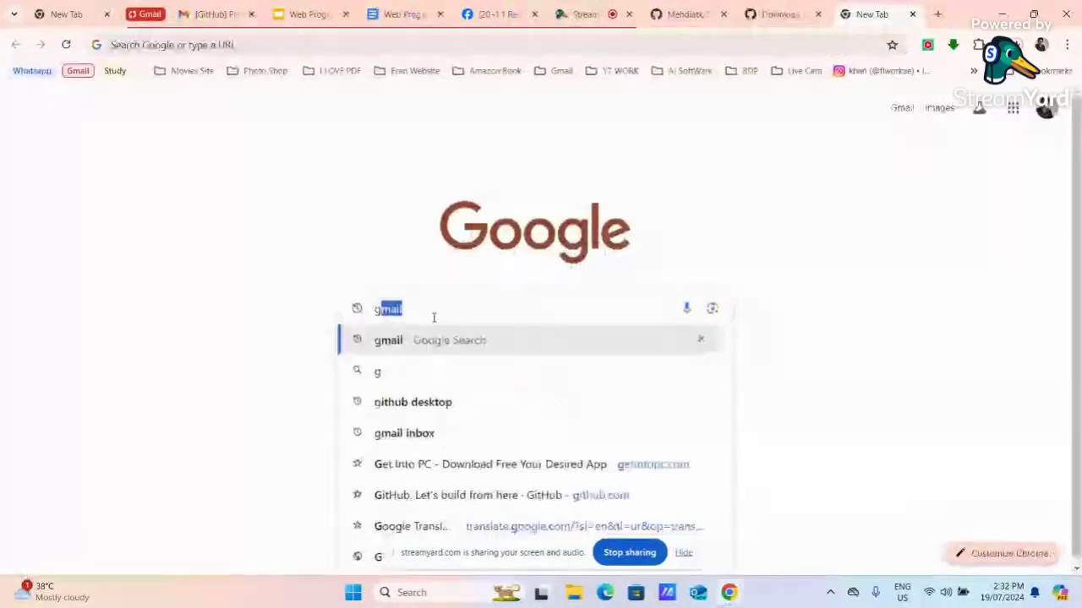
text(ithub)
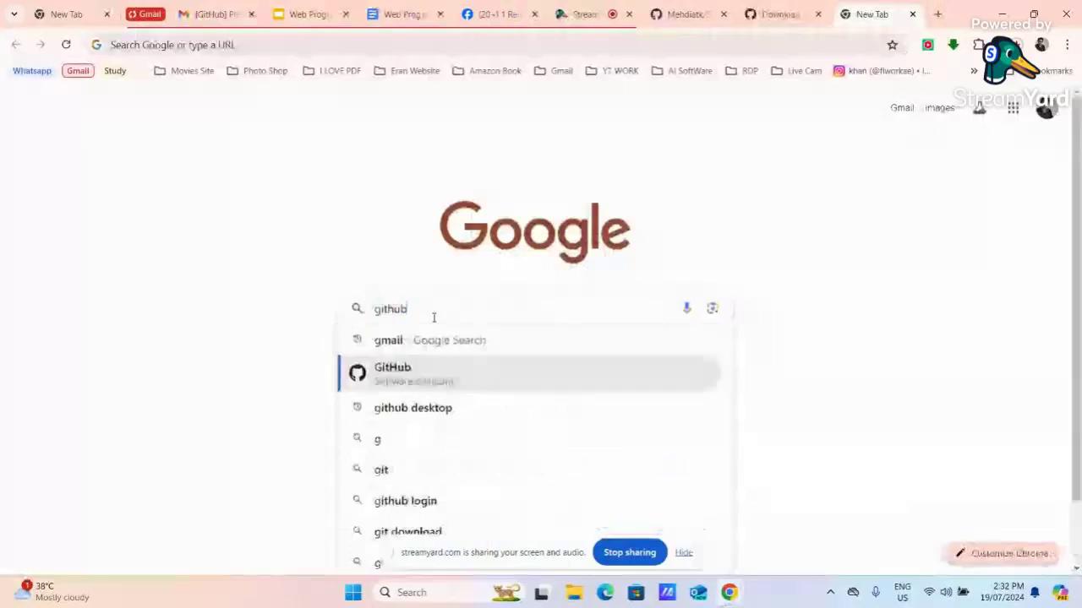
key(Return)
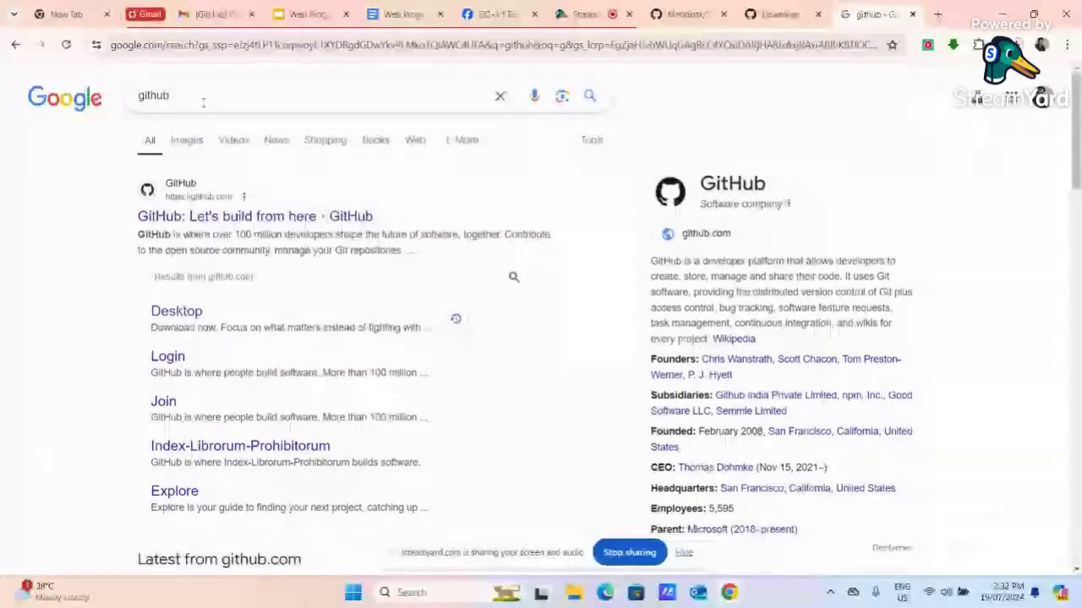
click(203, 101)
key(BackSpace)
key(BackSpace)
key(BackSpace)
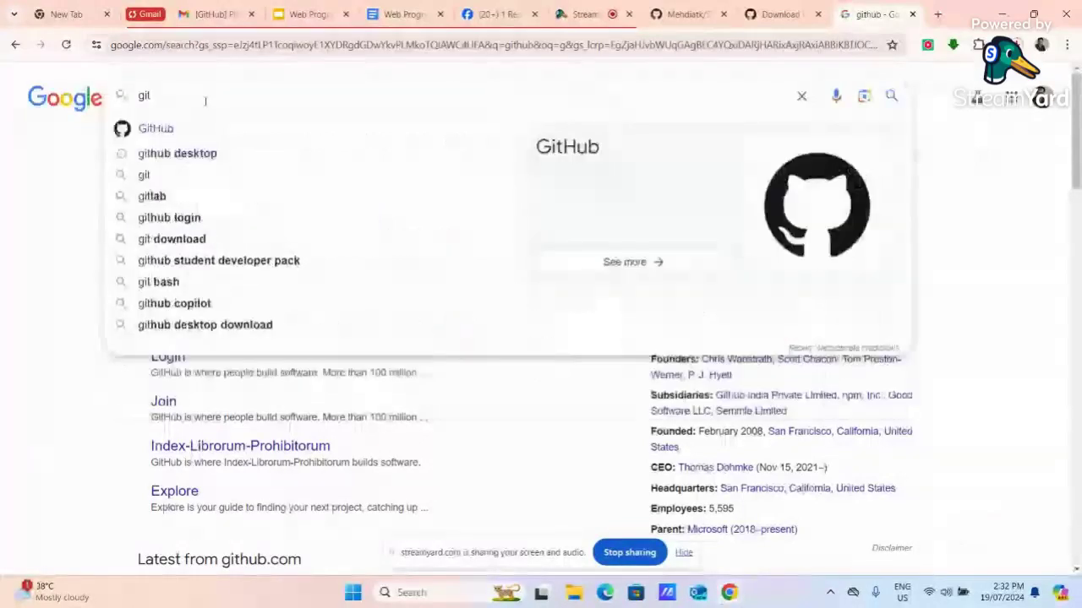
key(Return)
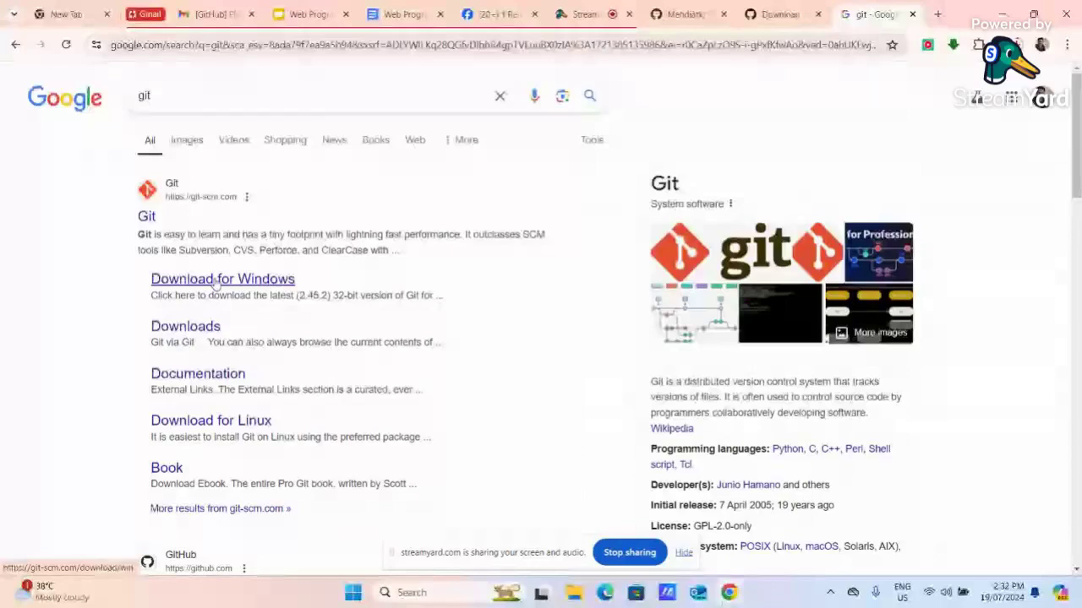
Step: Open git-scm.com and go to its Download for Windows page
click(172, 184)
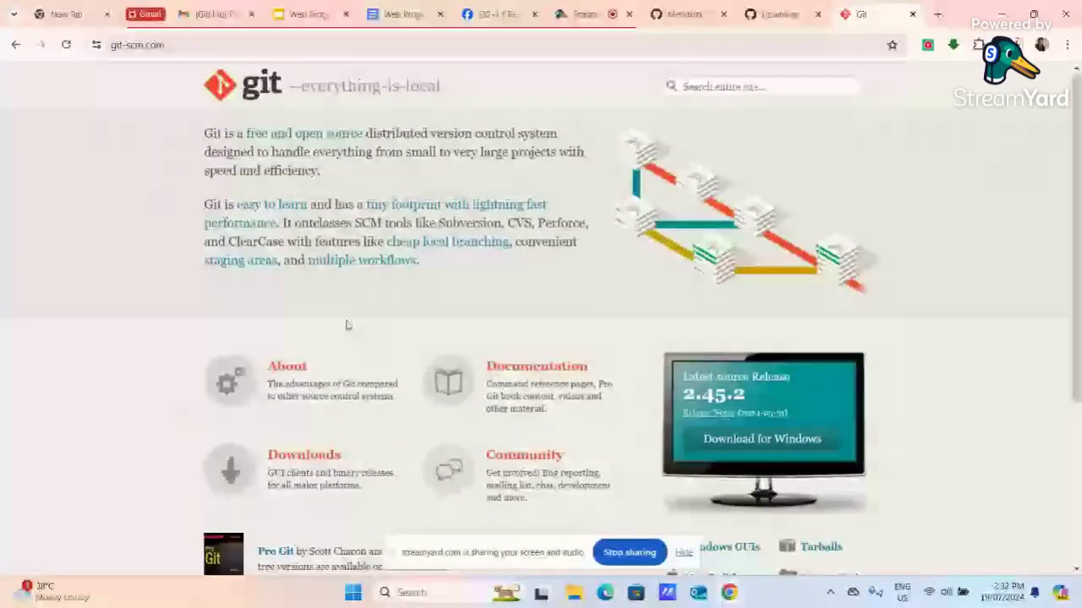
scroll(346, 325, down, 1)
scroll(346, 326, down, 1)
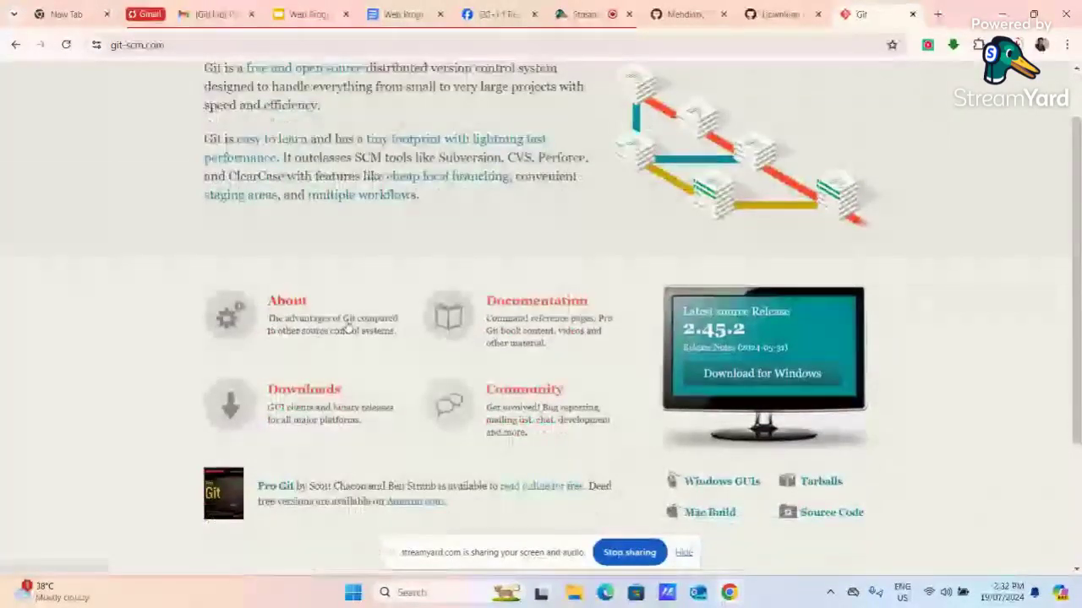
scroll(345, 326, down, 2)
scroll(346, 326, up, 3)
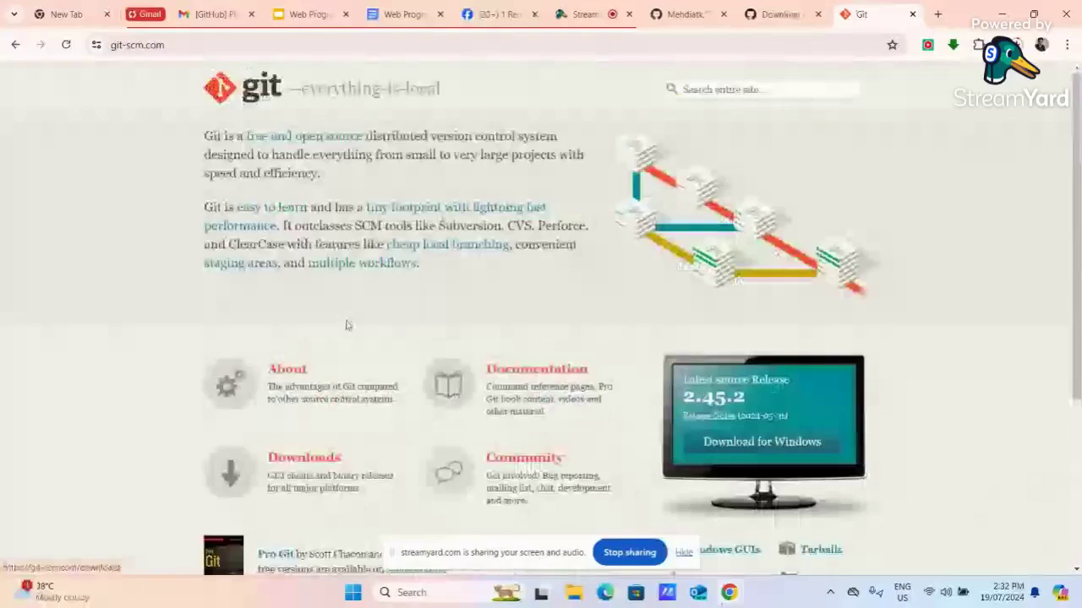
scroll(346, 326, down, 1)
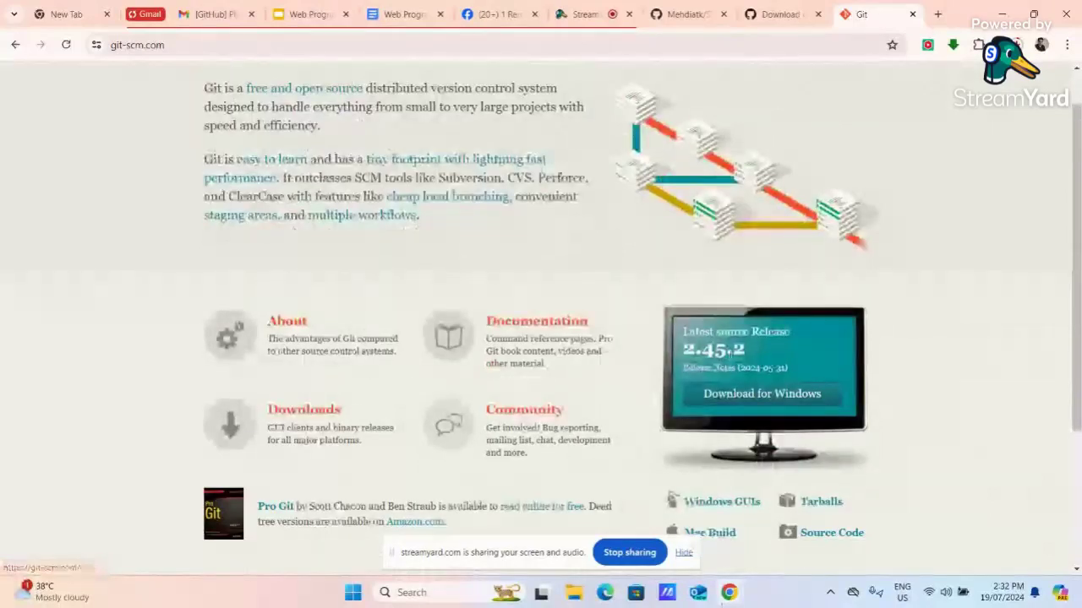
click(739, 402)
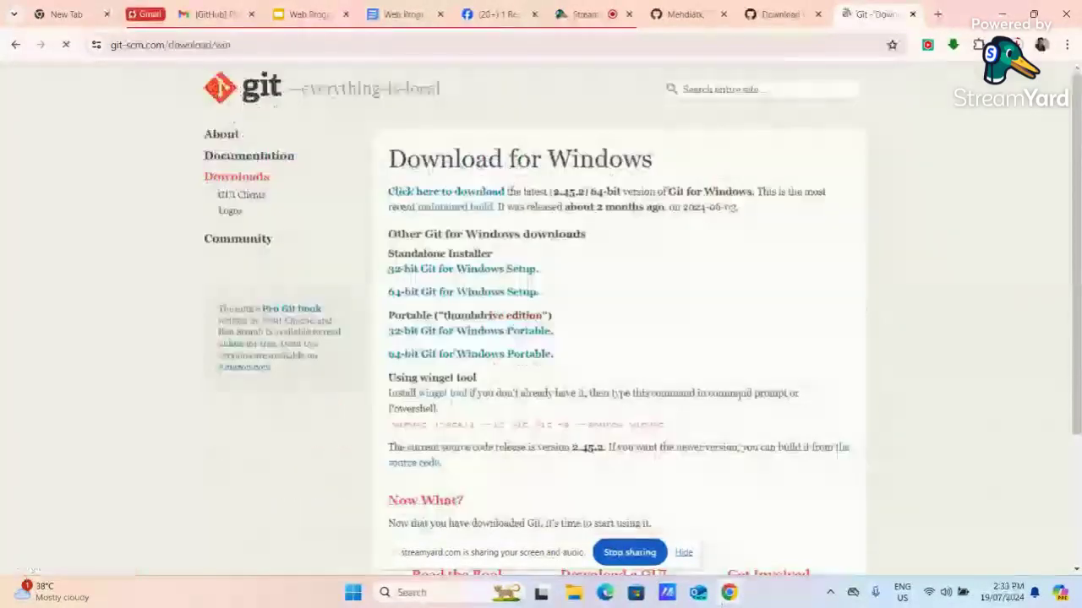
Step: Start the 64-bit Git for Windows Setup download, briefly checking the GitHub Desktop tab
scroll(740, 400, down, 3)
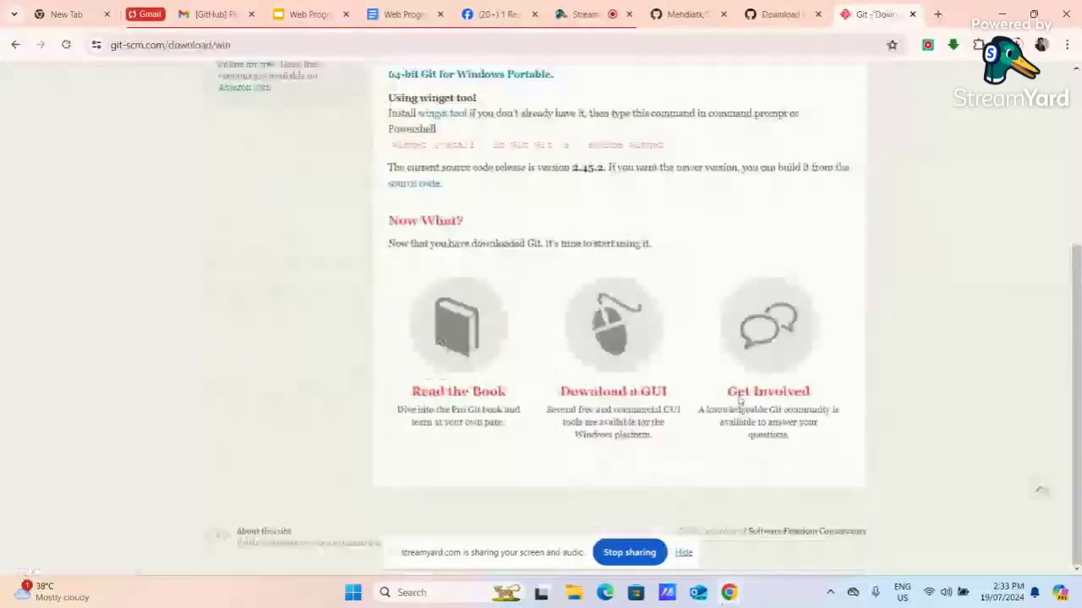
scroll(741, 400, up, 1)
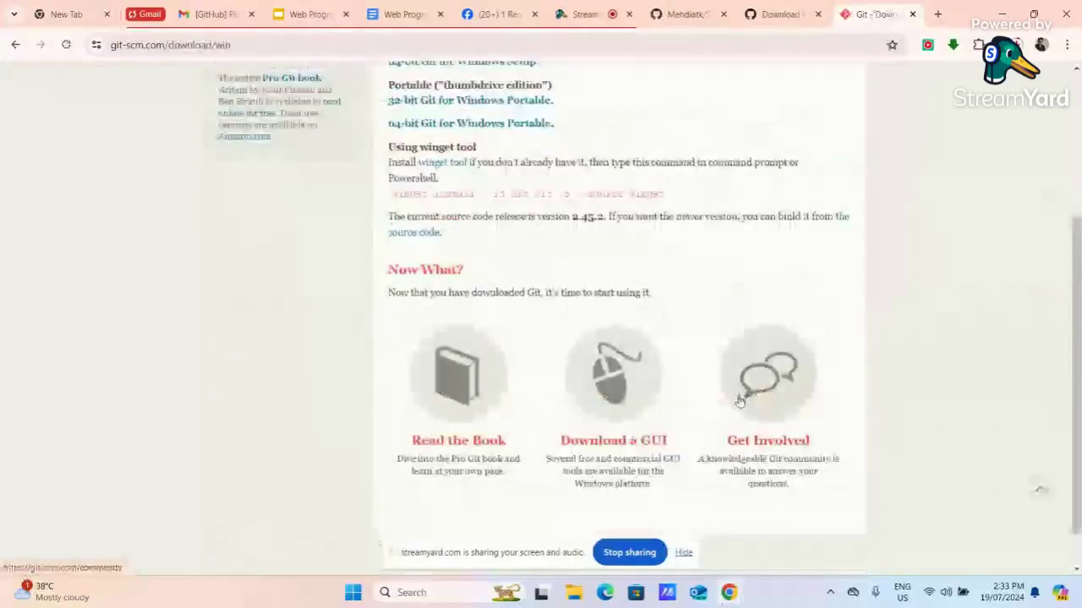
scroll(739, 401, up, 2)
scroll(739, 401, up, 1)
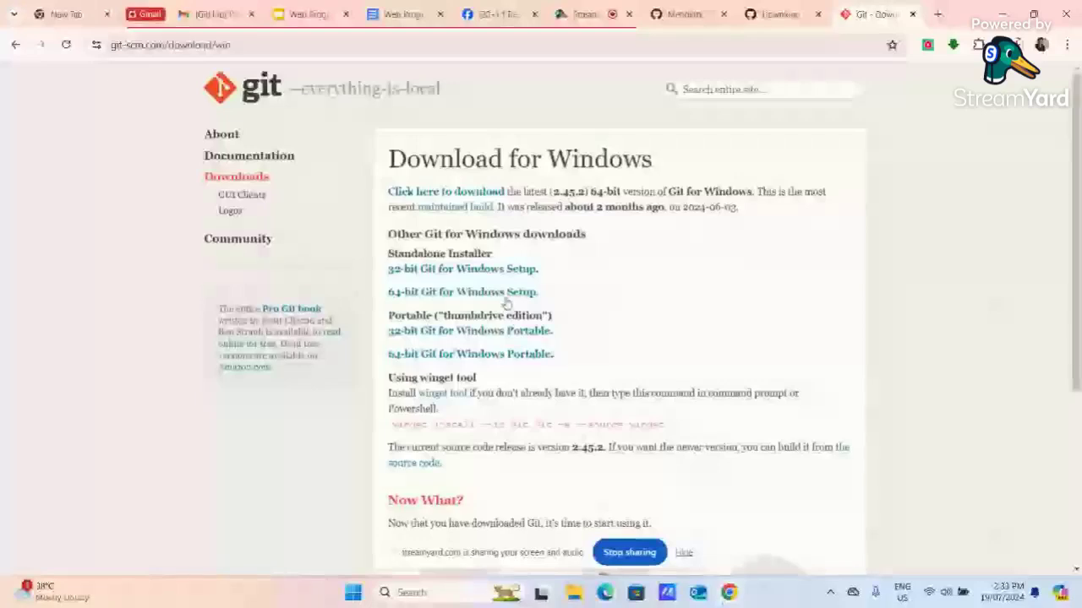
click(499, 296)
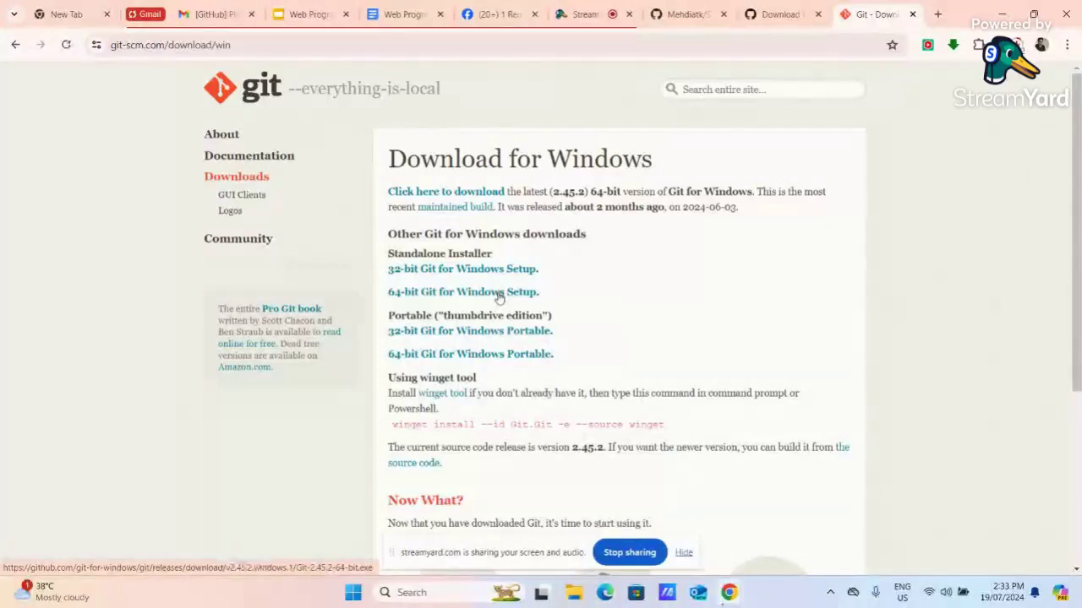
click(773, 14)
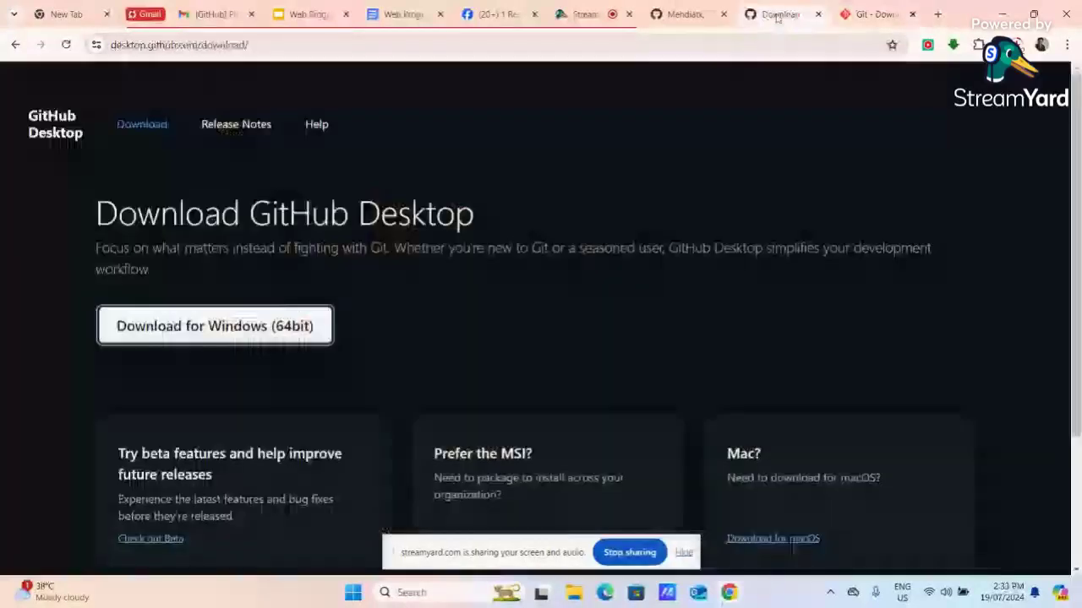
click(859, 22)
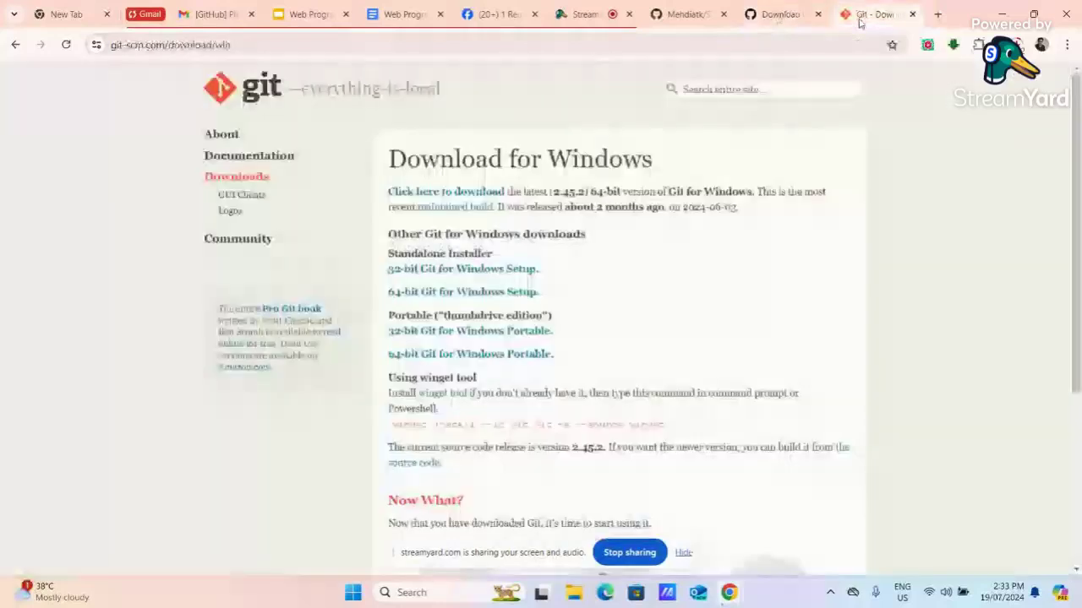
Step: Search Google for xampp in a new tab and open the apachefriends.org download page
click(937, 17)
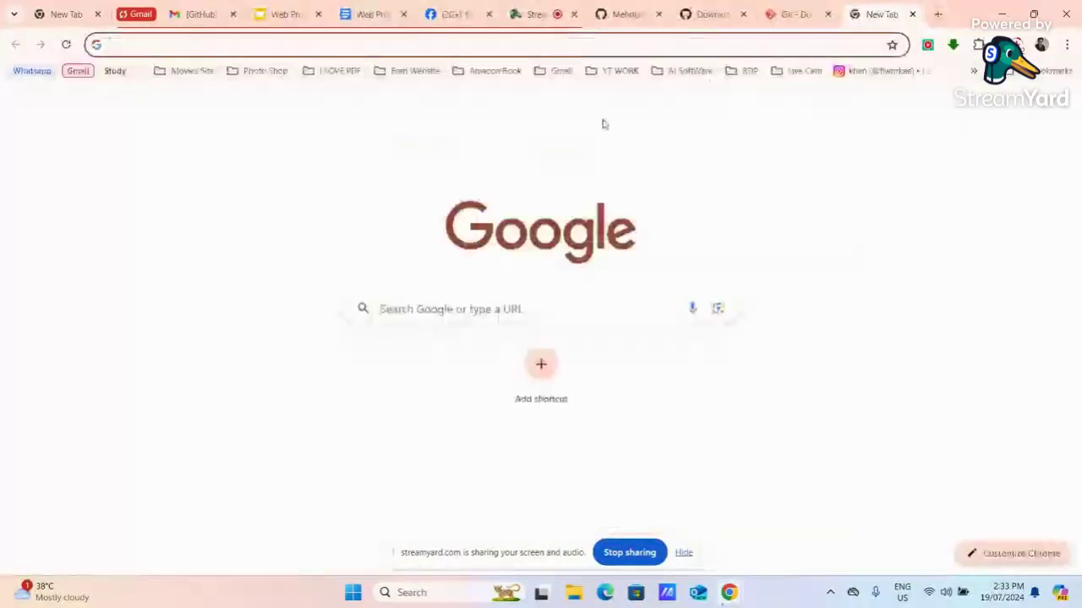
click(442, 306)
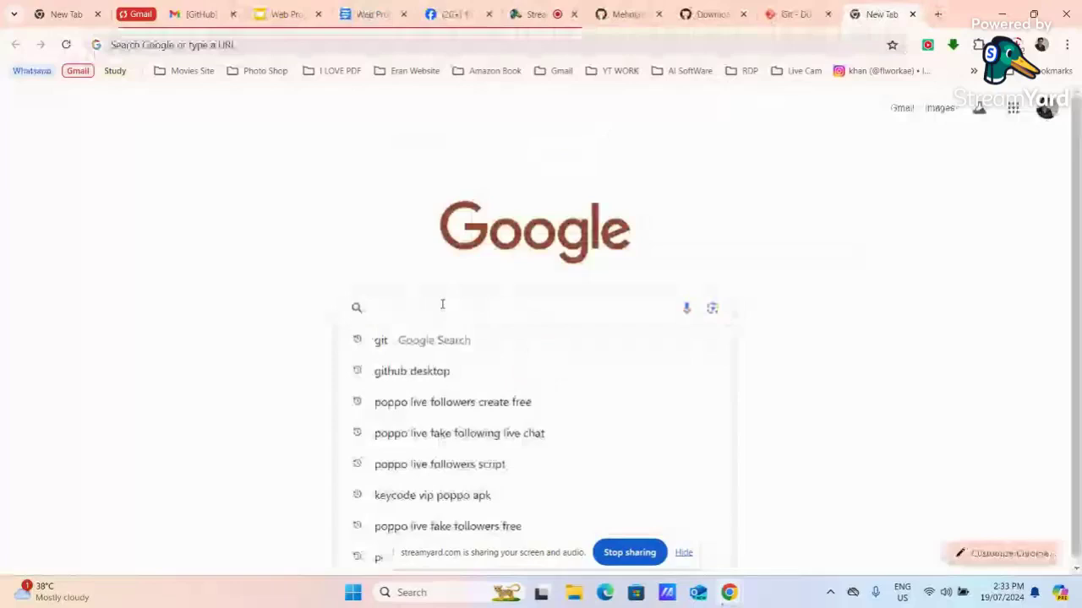
text(x)
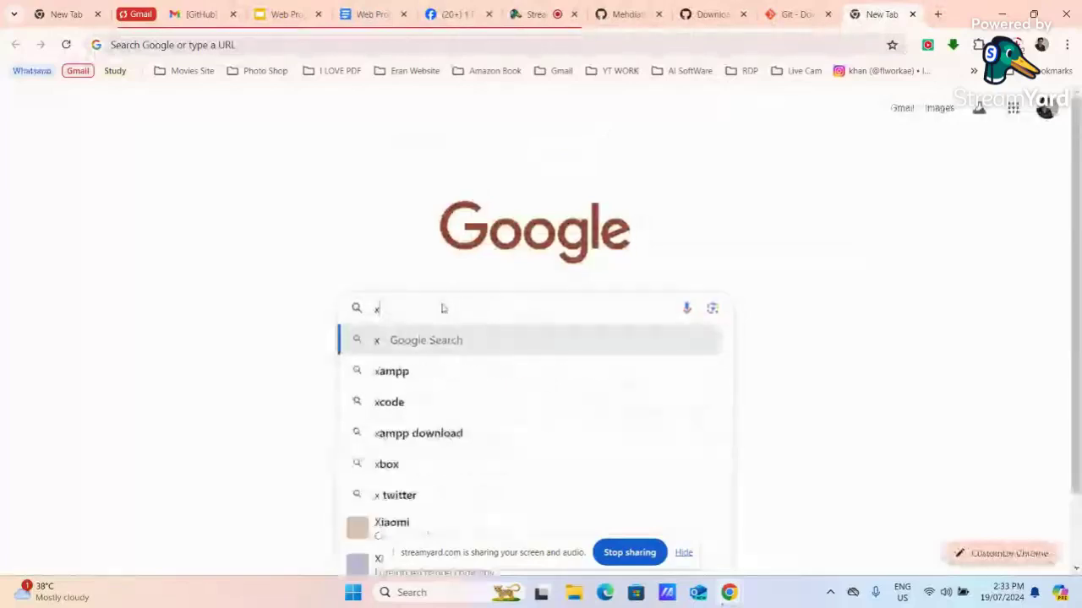
text(am)
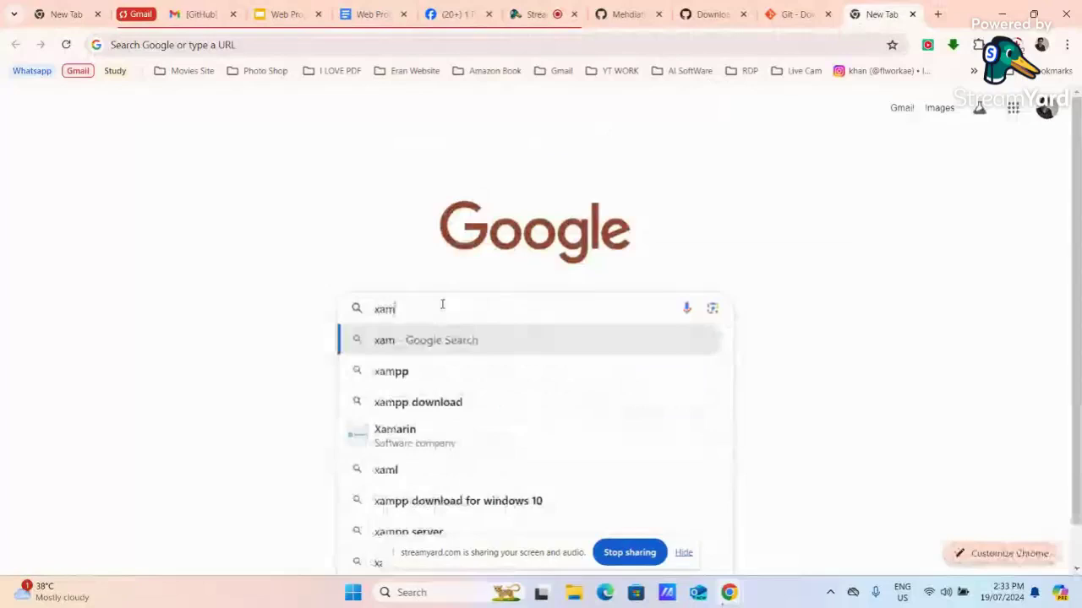
key(Down)
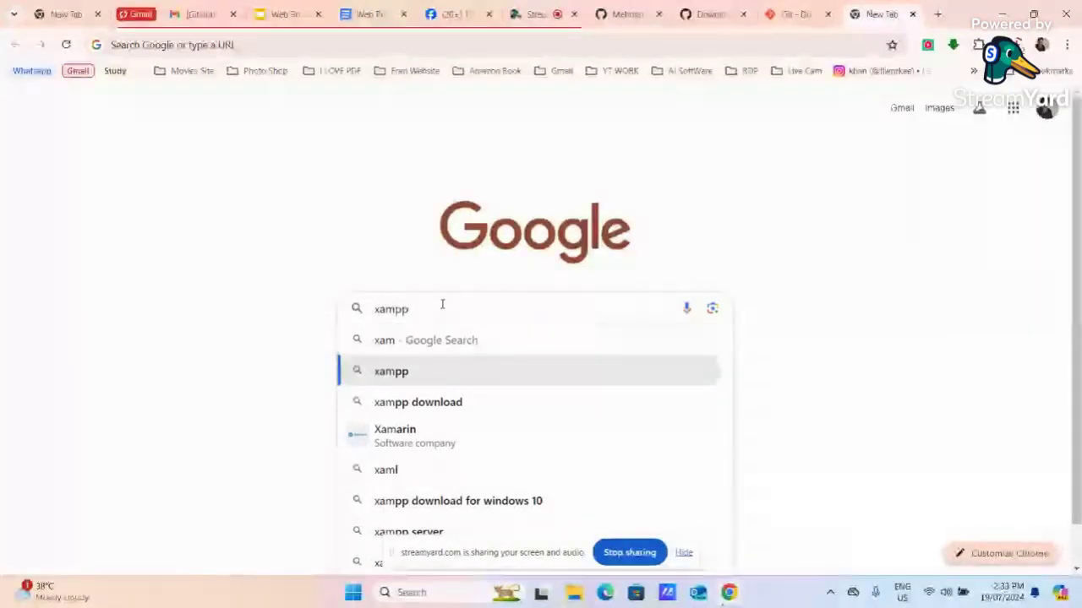
key(Return)
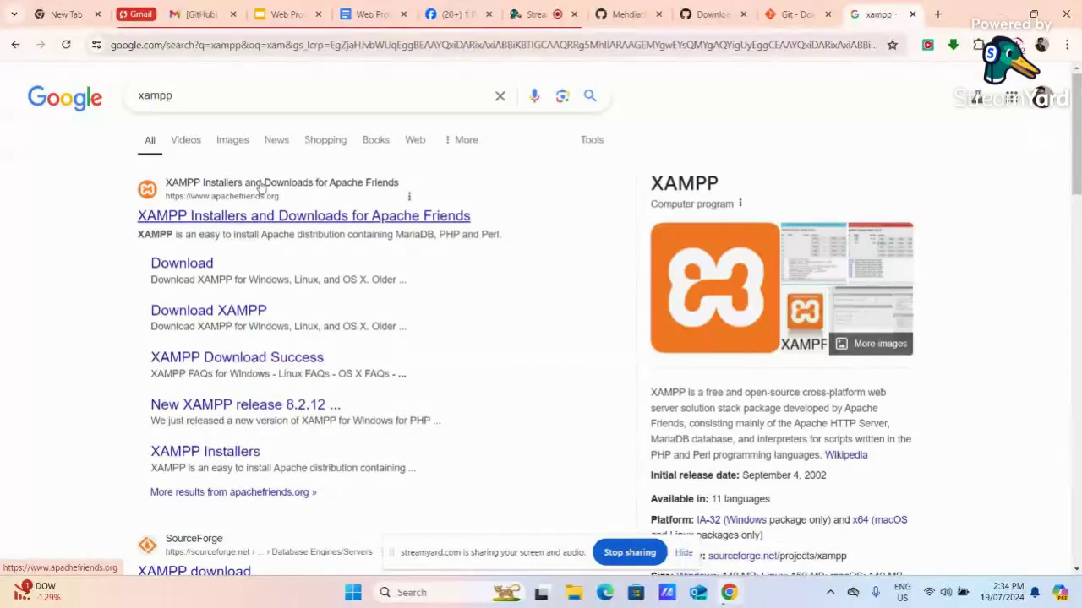
click(261, 188)
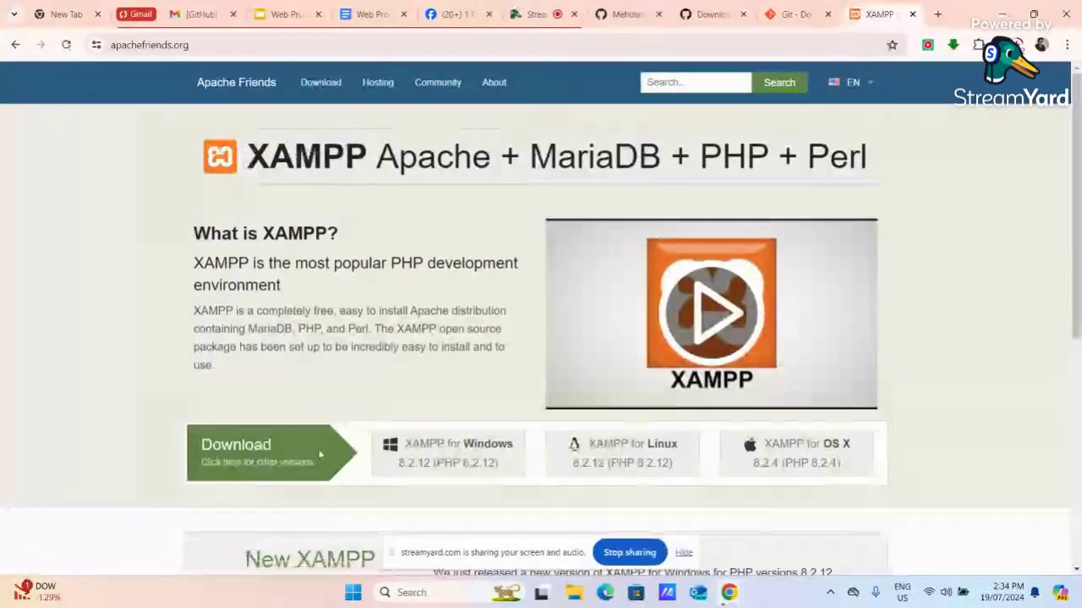
click(261, 461)
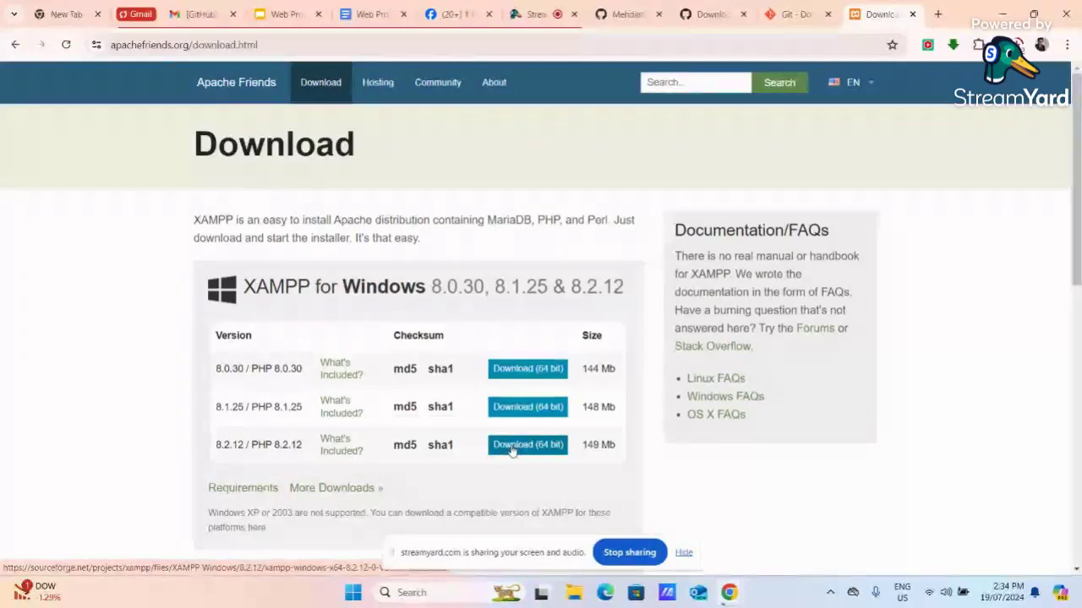
Step: Start the XAMPP 8.0.30 / PHP 8.0.30 Download (64 bit), reaching the 'Awesome!' page
click(514, 374)
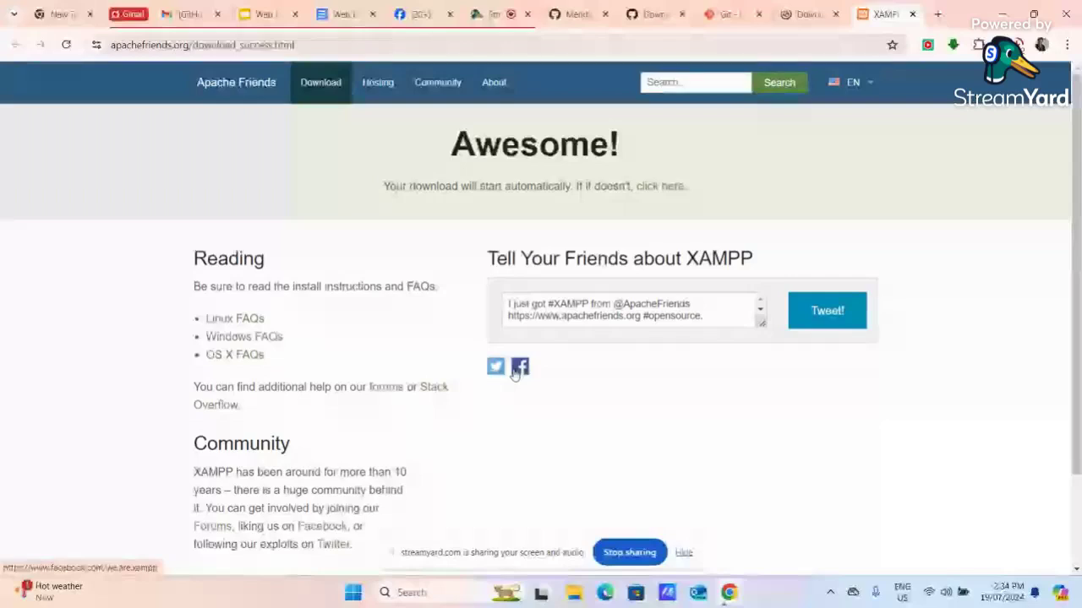
scroll(621, 430, down, 1)
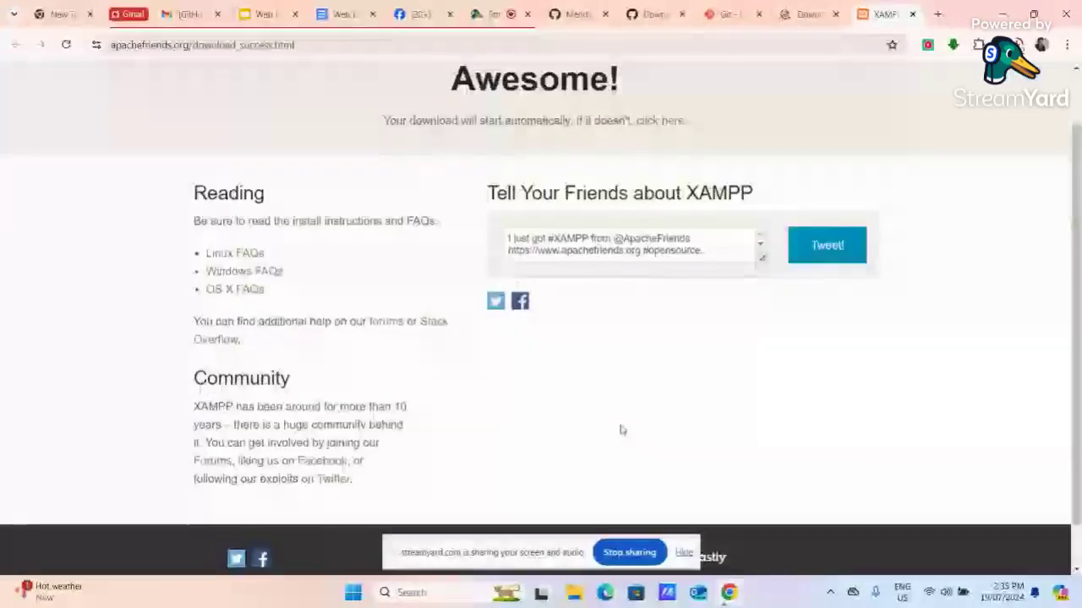
scroll(621, 430, down, 1)
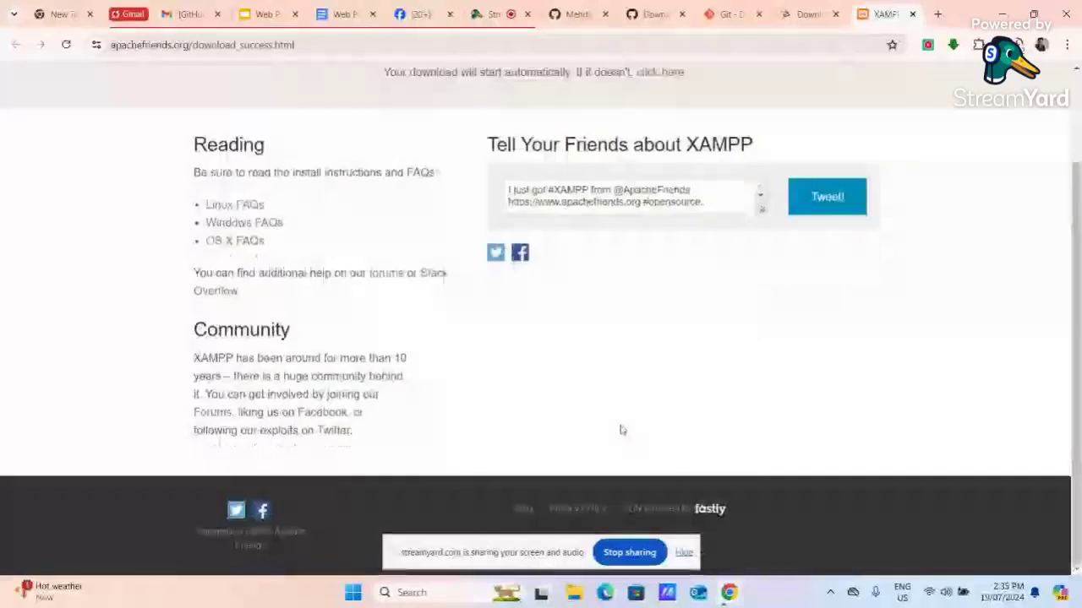
scroll(622, 430, up, 2)
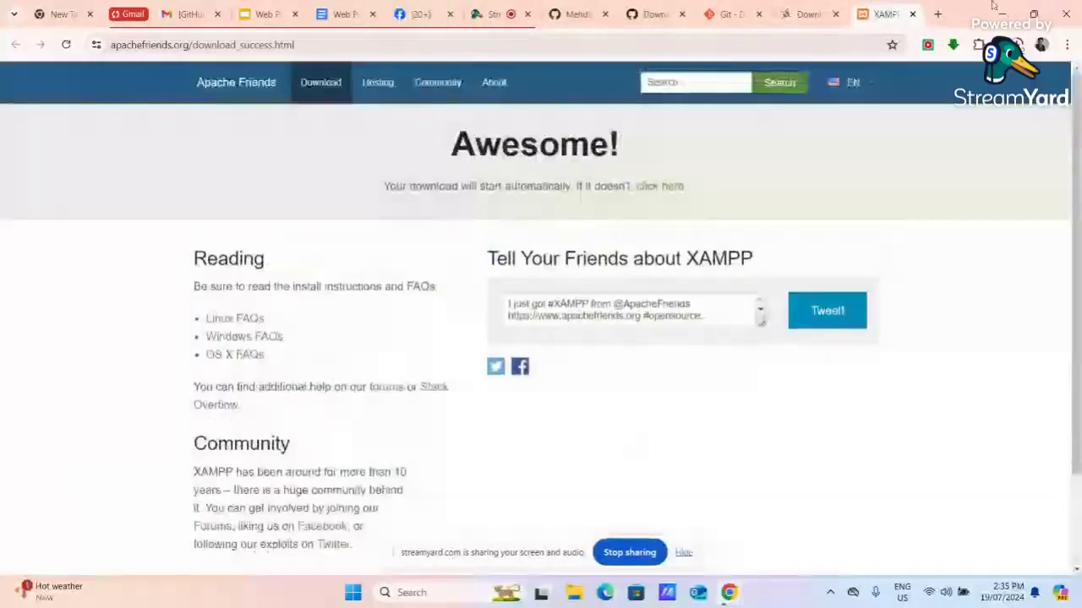
Step: Open Chrome's Downloads history from the ⋮ menu in a new tab
click(939, 15)
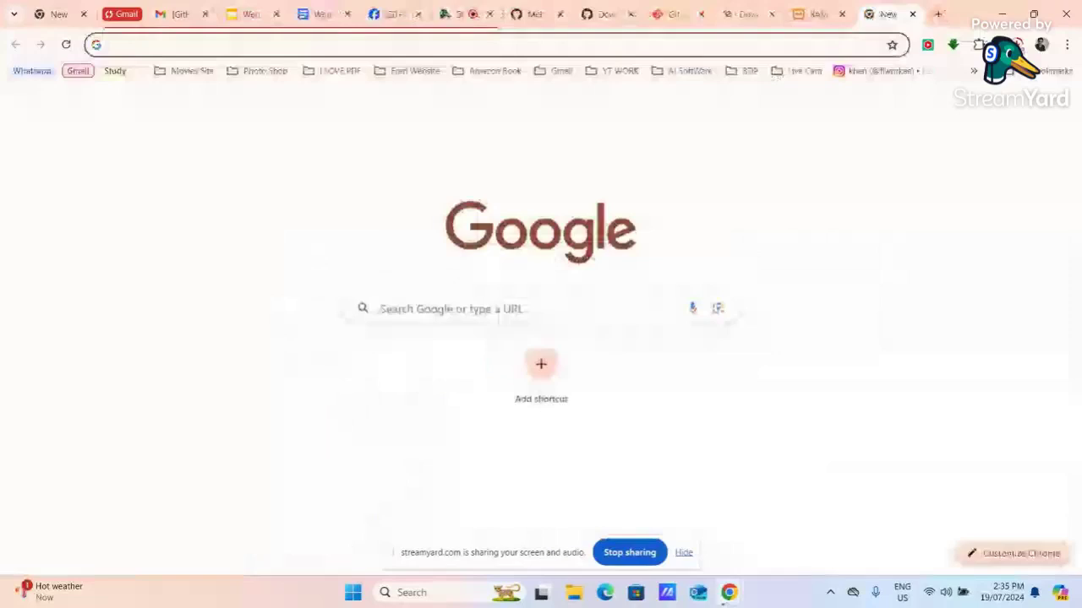
click(1067, 45)
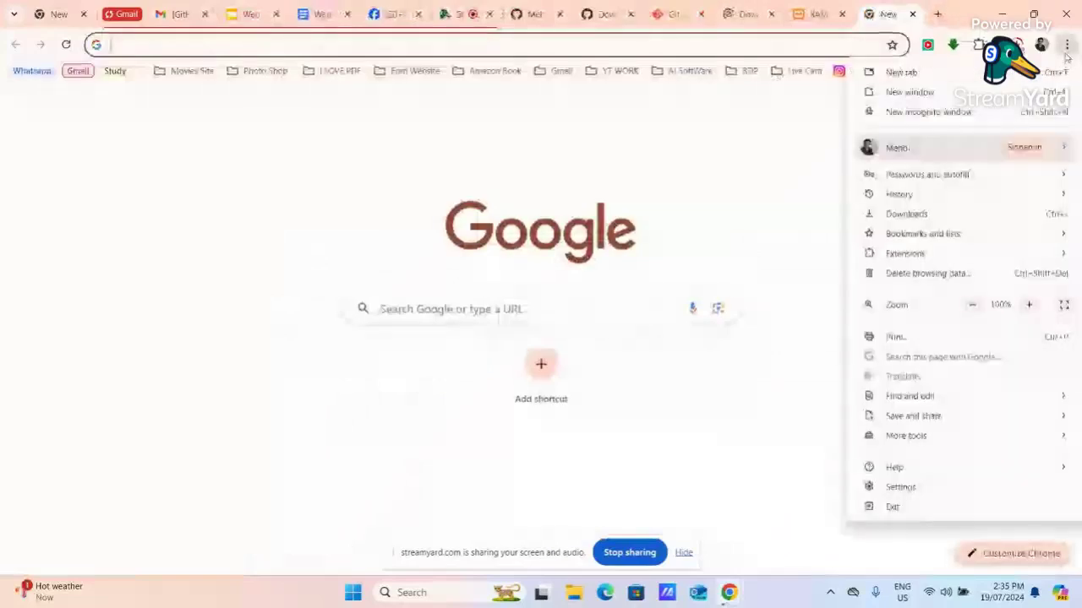
click(918, 216)
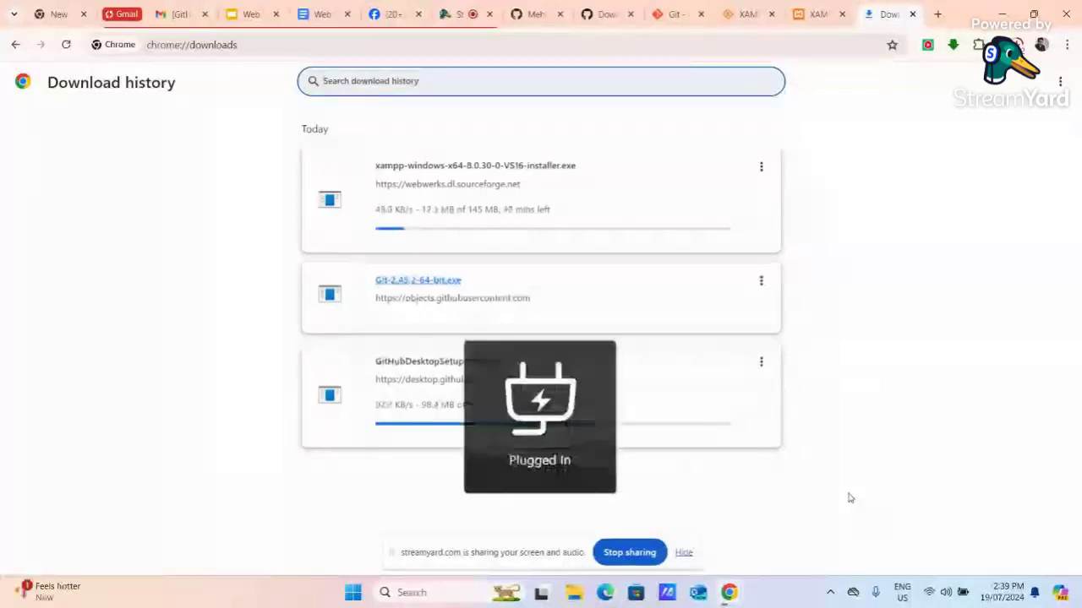
Step: Launch the downloaded Git installer, accept the license and keep the default install location
click(437, 283)
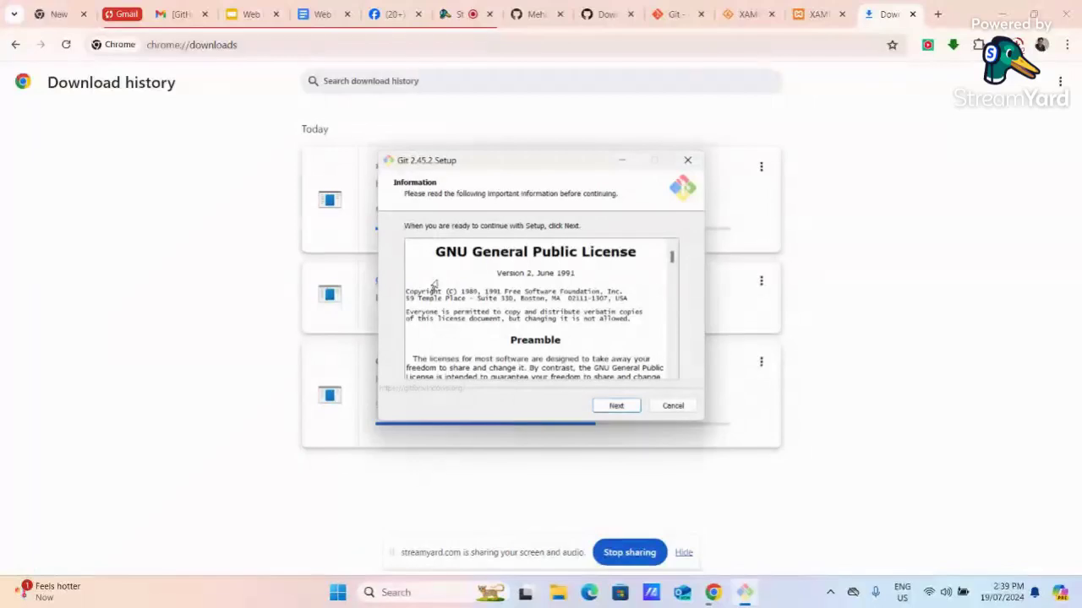
click(616, 406)
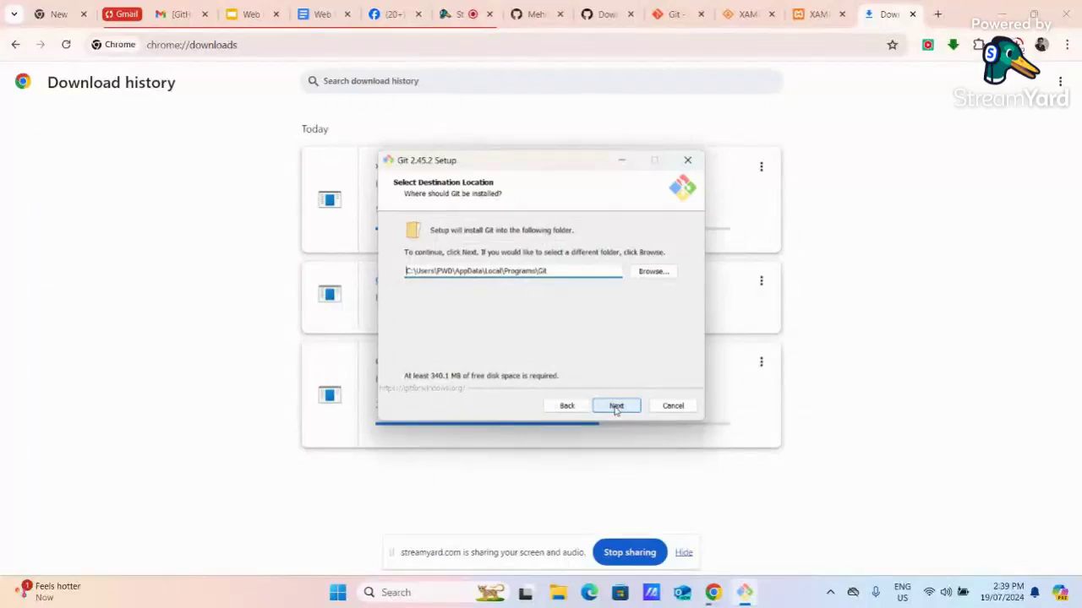
click(616, 405)
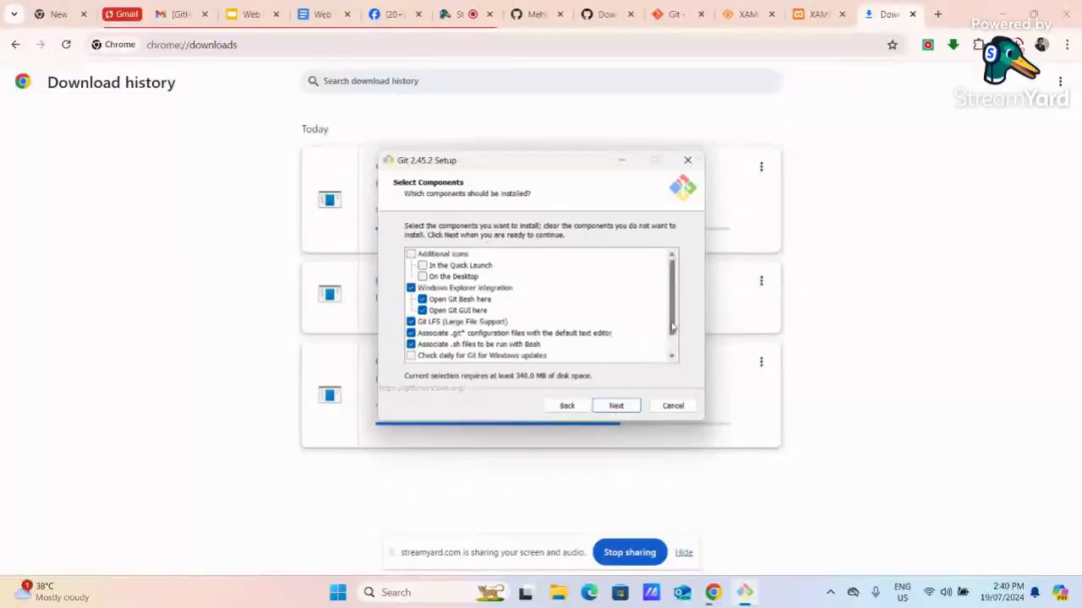
Step: Add the Git Bash profile to Windows Terminal in components and accept the default Start Menu folder
drag(672, 327, 676, 340)
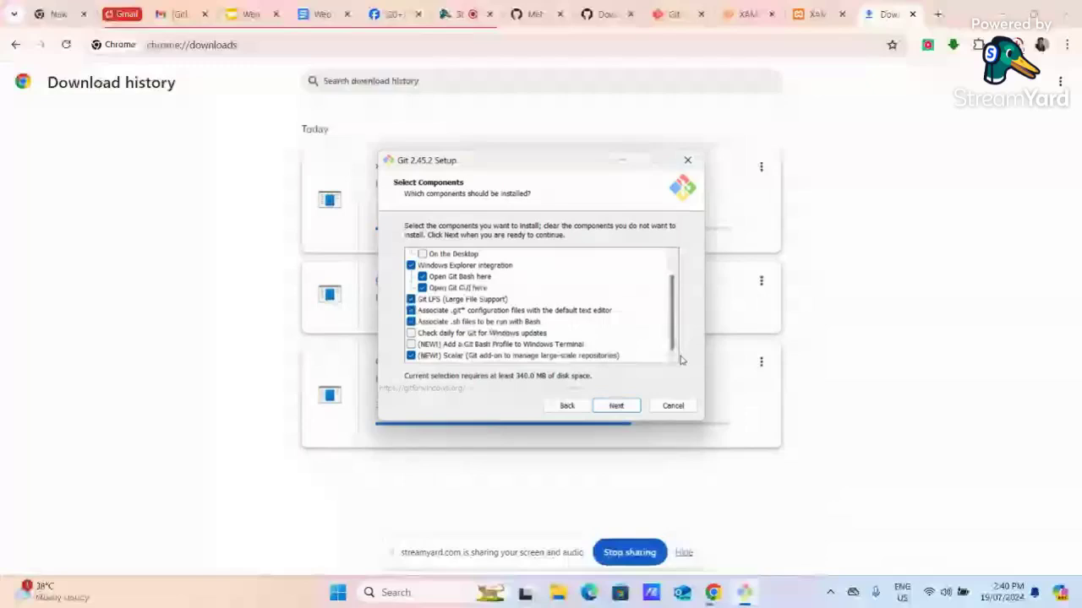
key(XF86AudioRaiseVolume)
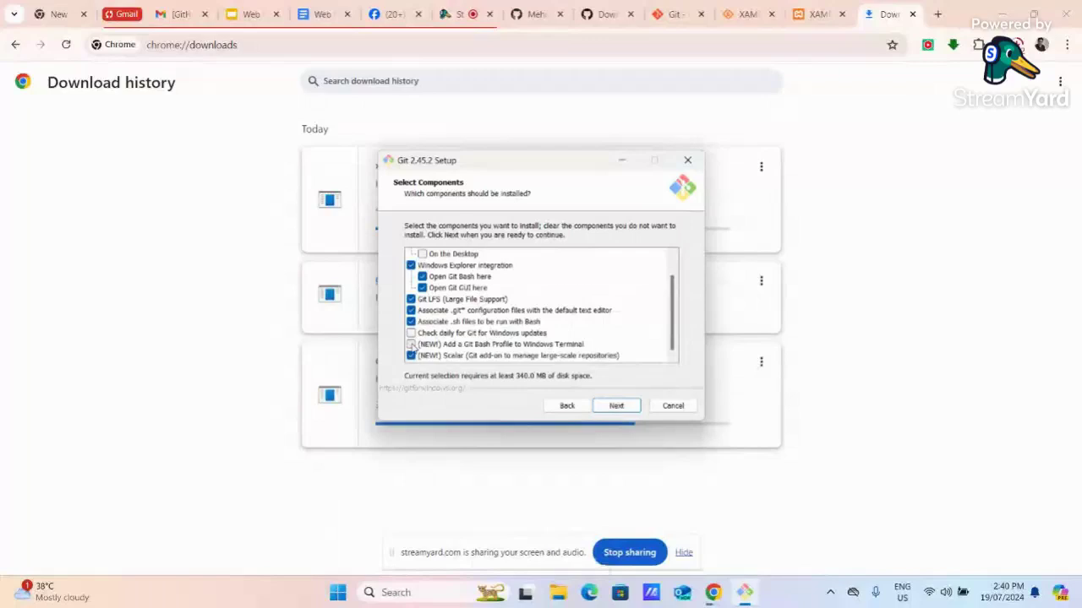
click(411, 345)
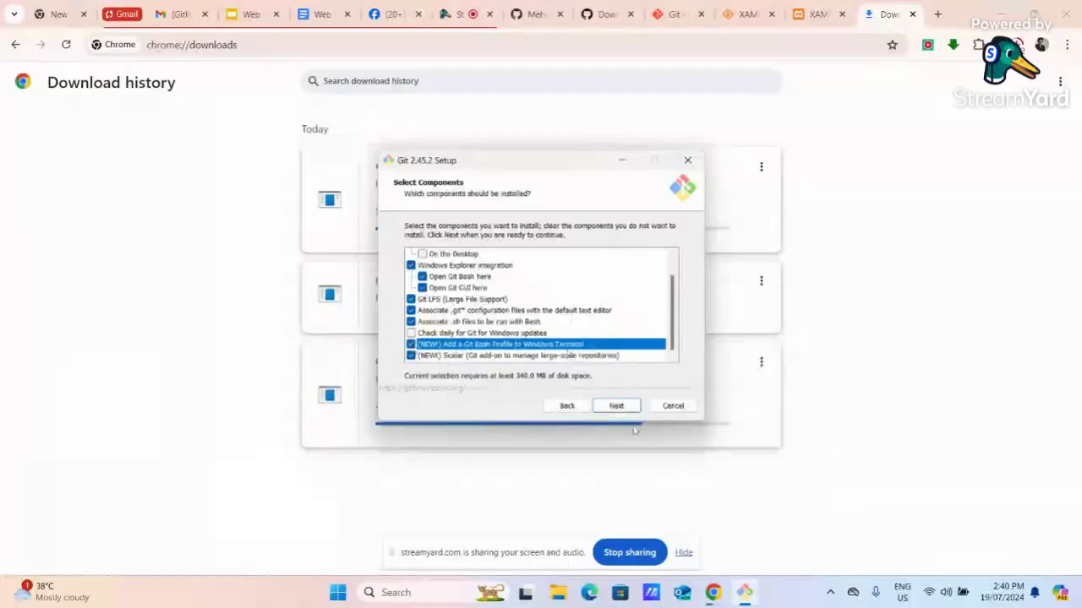
click(617, 405)
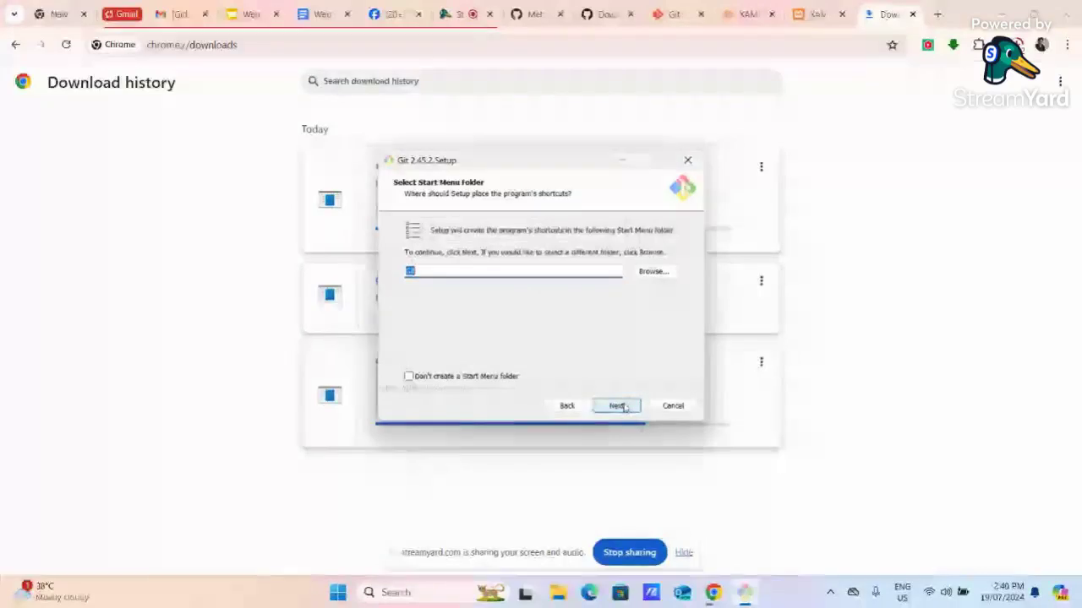
click(618, 406)
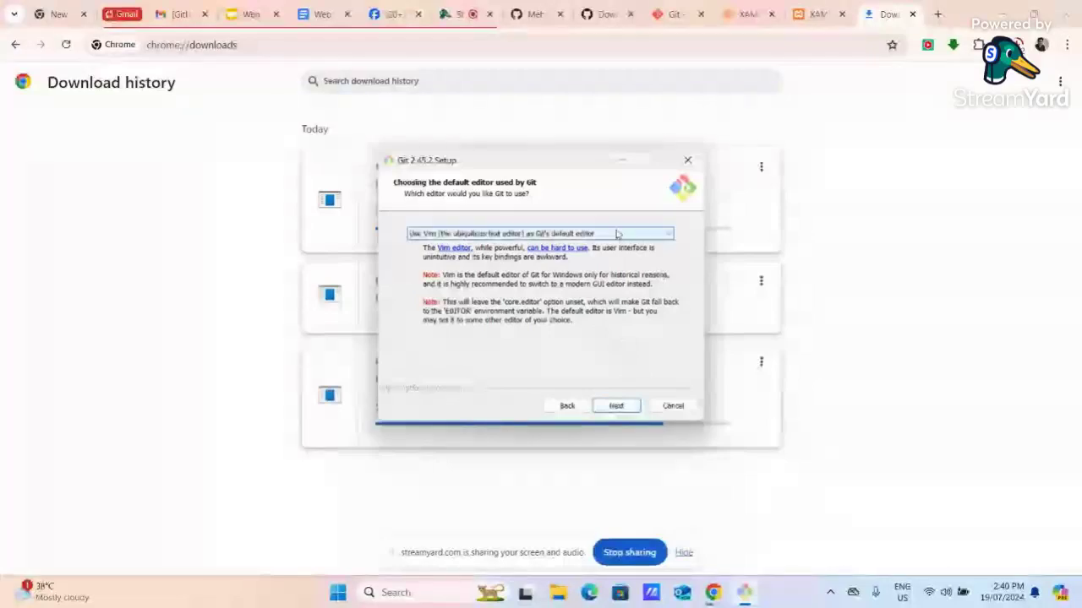
Step: Choose 'Use Visual Studio Code as Git's default editor' in Git setup's editor list
click(665, 234)
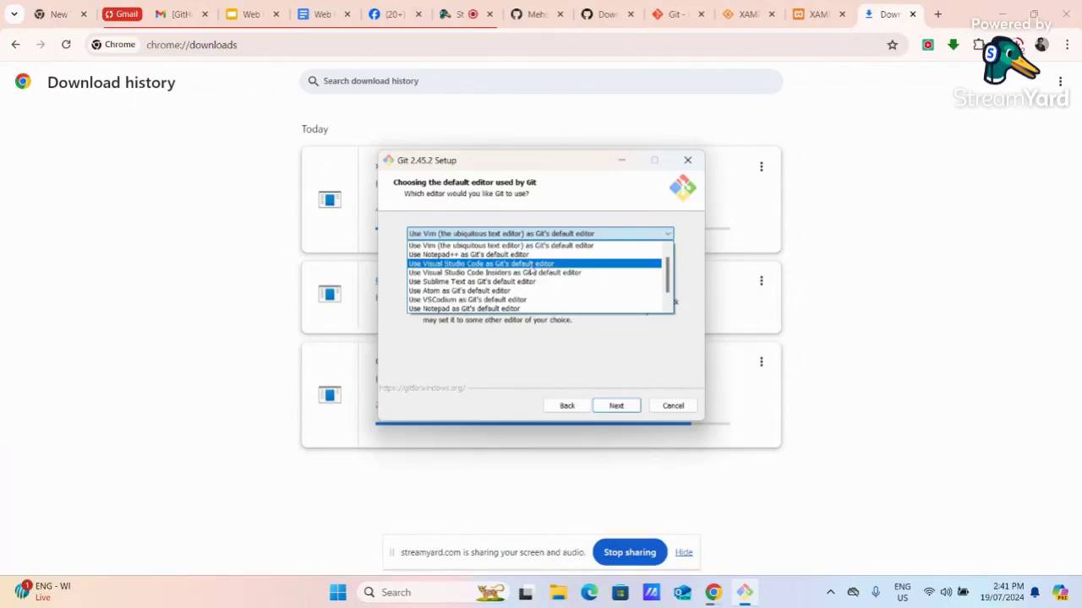
click(531, 265)
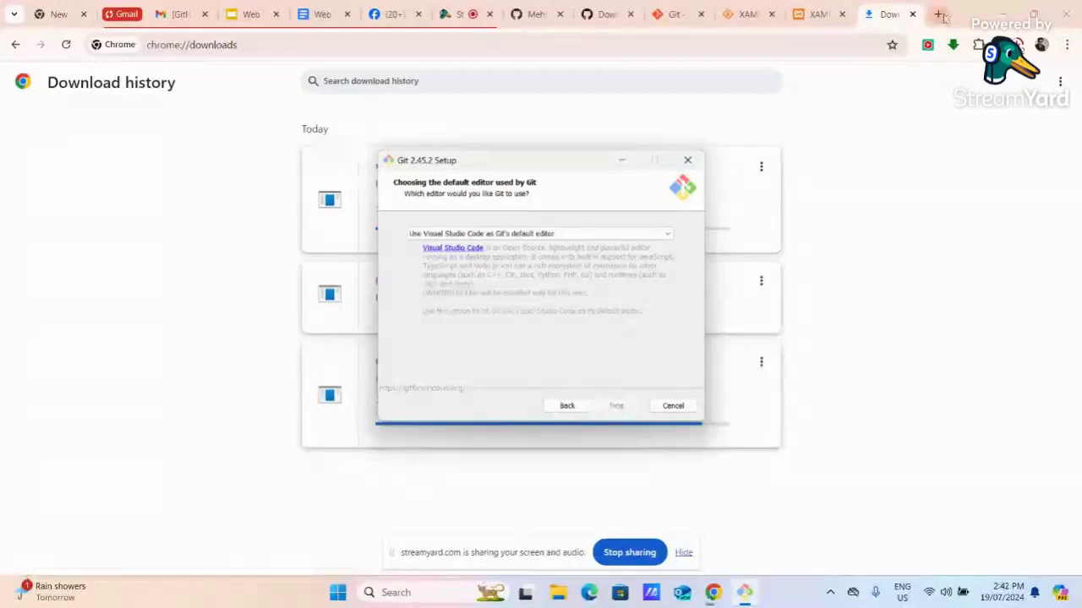
click(434, 598)
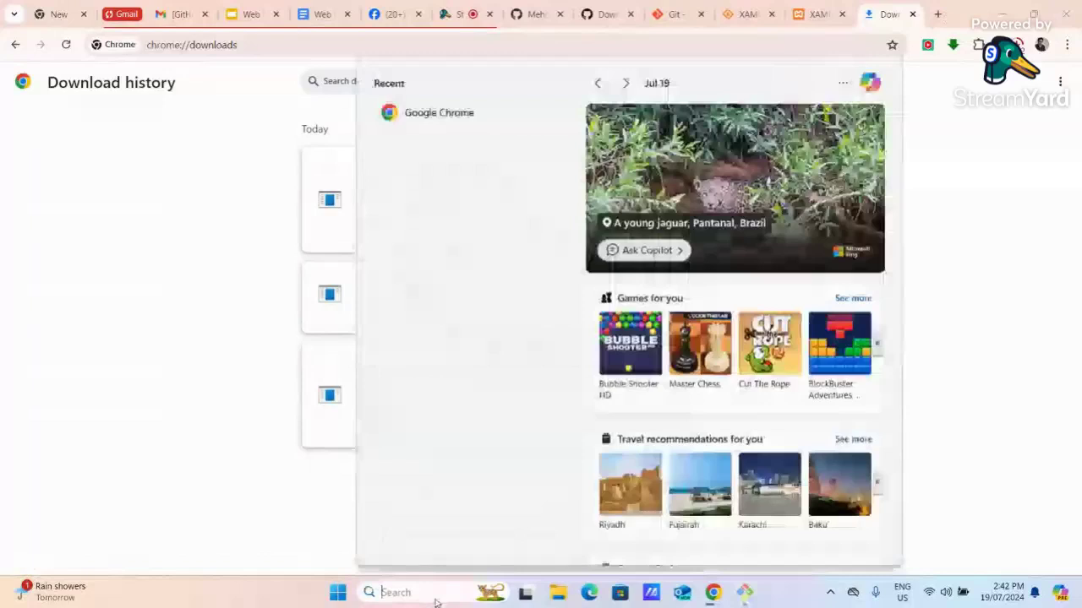
Step: Close the Windows search and restore the Git Setup window on its editor step
text(v)
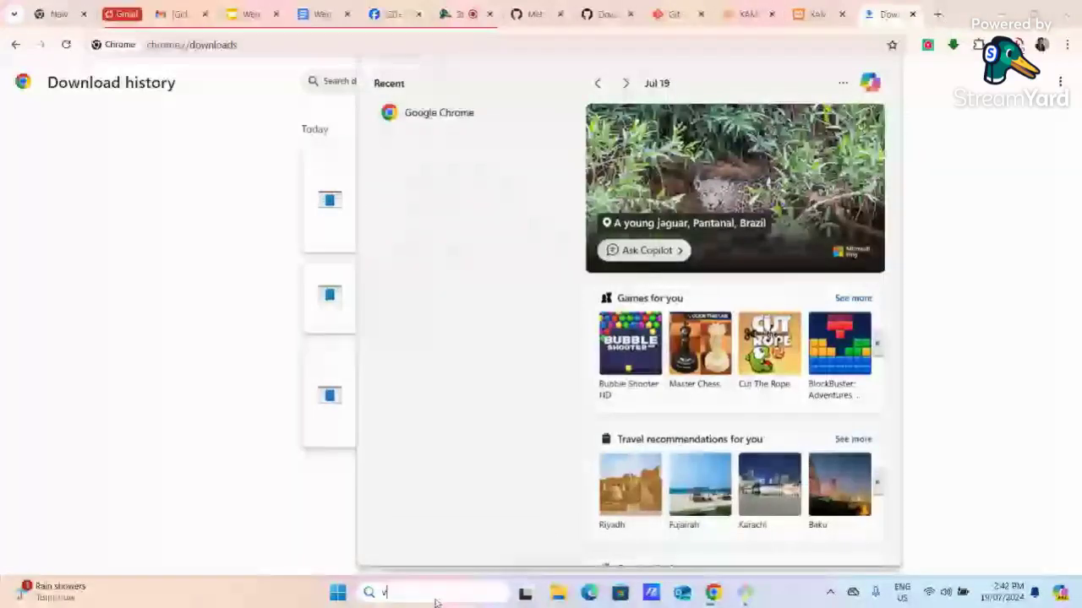
text(i)
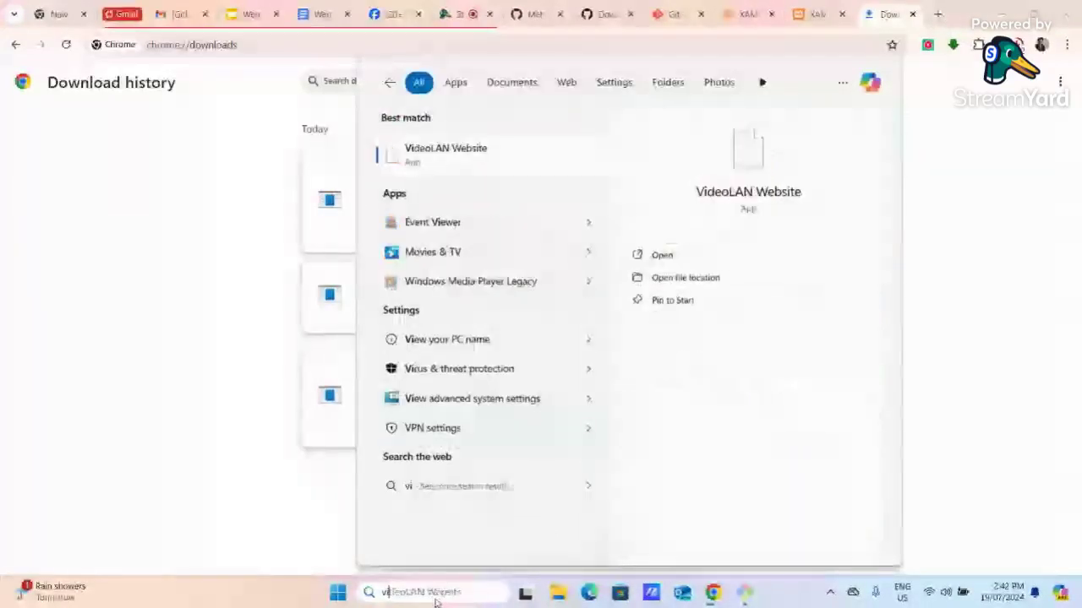
click(965, 93)
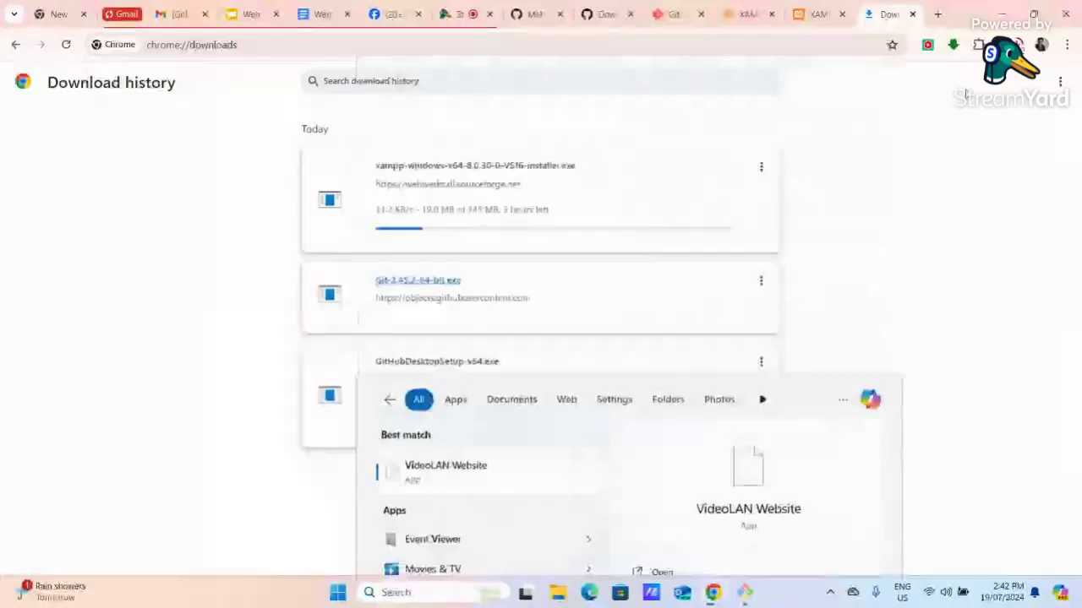
click(743, 592)
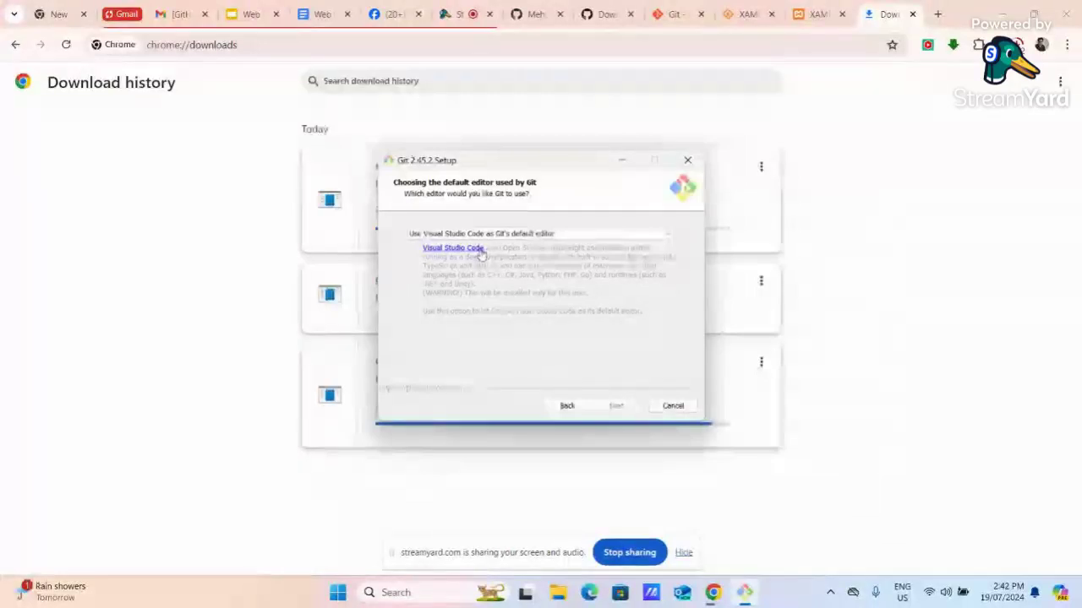
Step: Follow the Visual Studio Code link on Git Setup's default-editor page to code.visualstudio.com
click(479, 250)
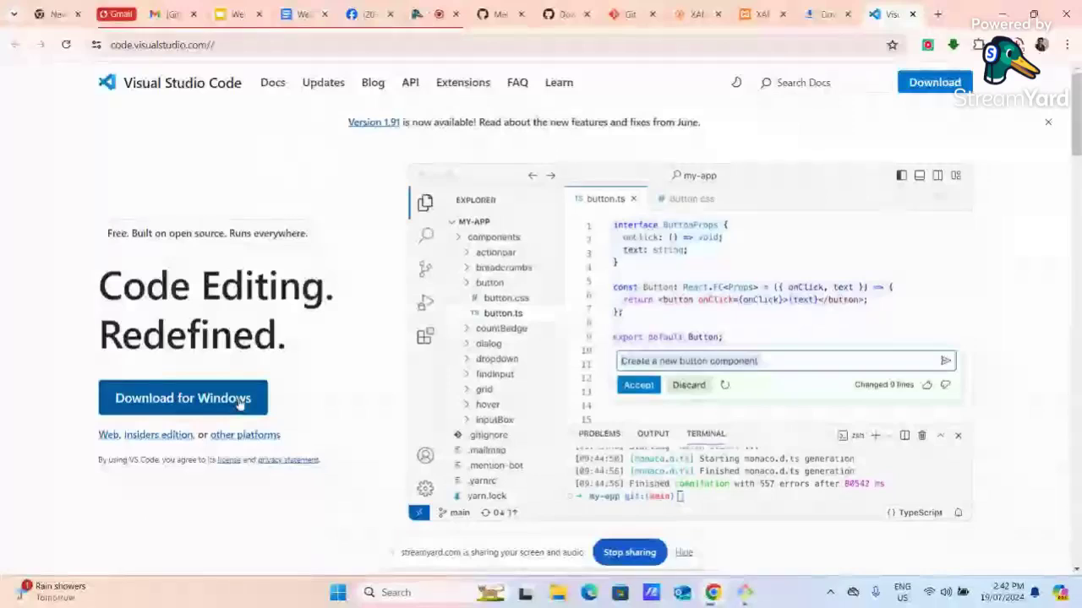
Step: Download VSCodeUserSetup-x64-1.91.1.exe for Windows and check its progress in Chrome's download history
click(240, 403)
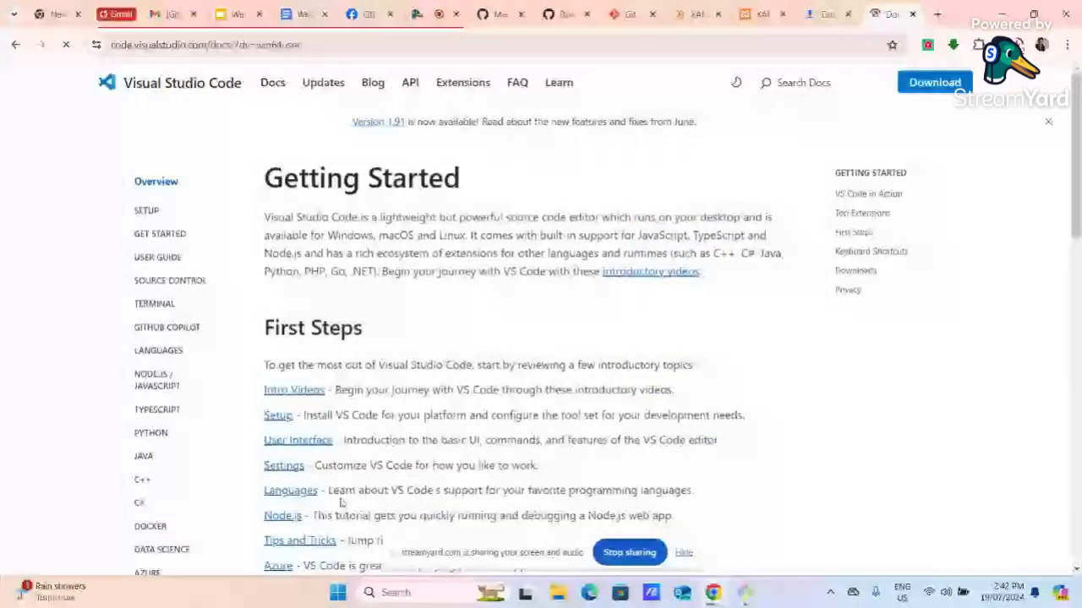
click(16, 44)
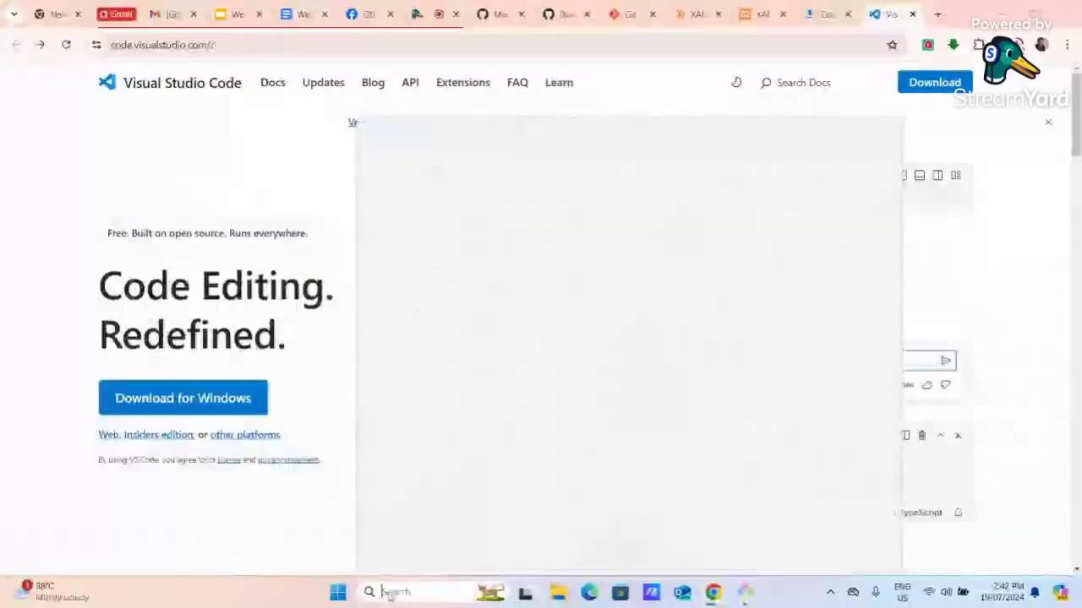
text(vs)
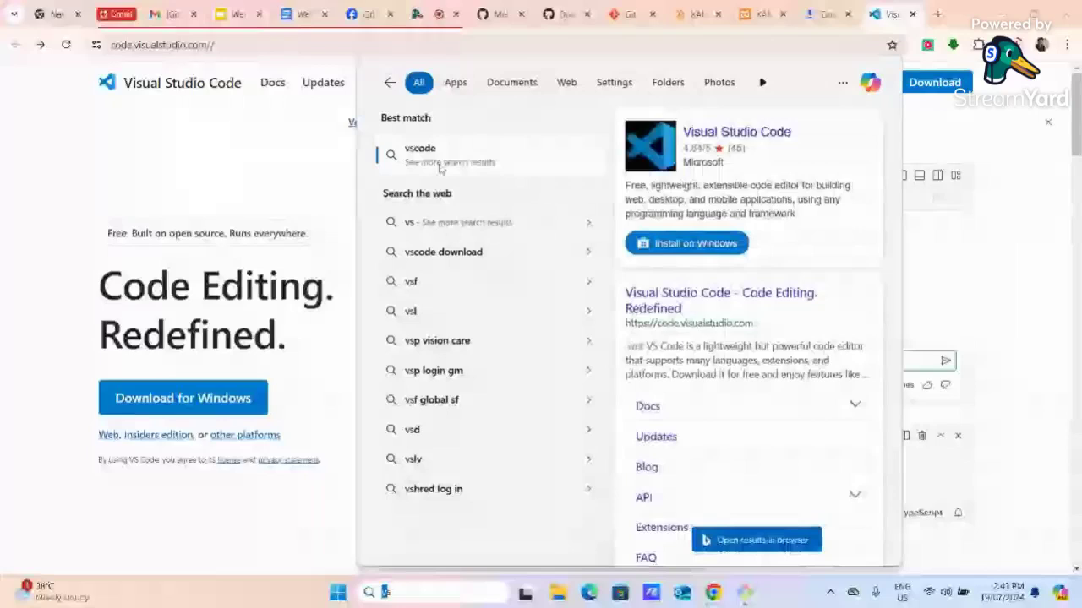
click(242, 190)
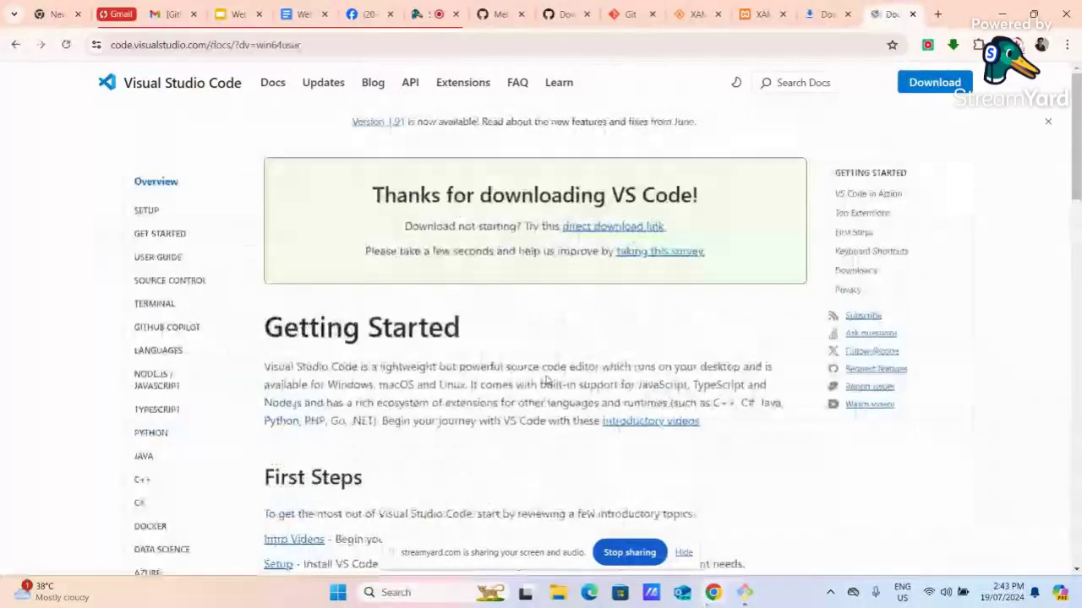
click(824, 14)
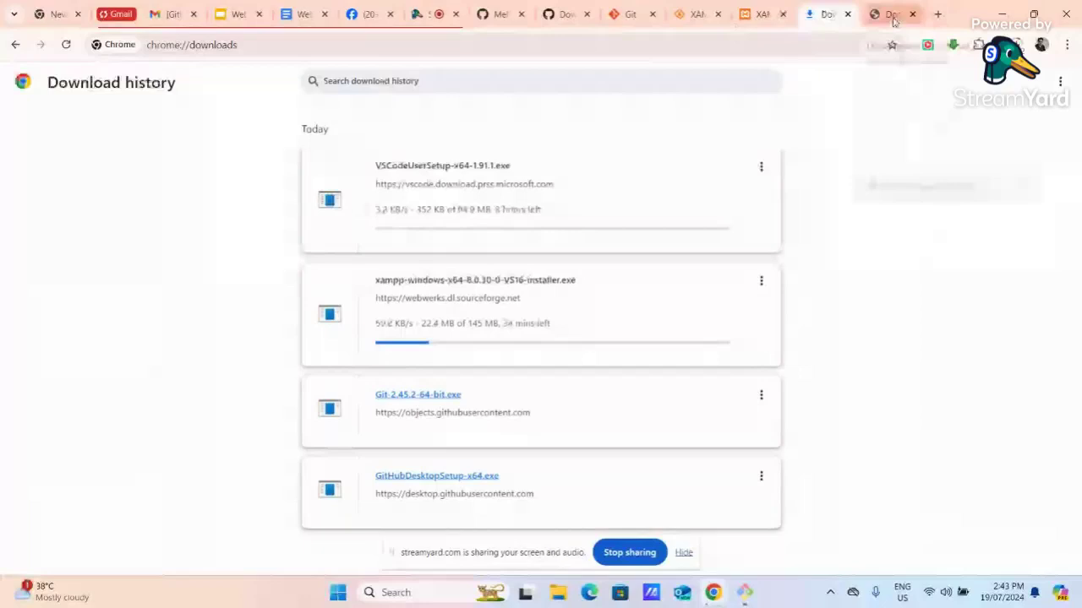
Step: Show the VS Code Getting Started docs tab and restore Git 2.45.2 Setup's default-editor step
click(893, 22)
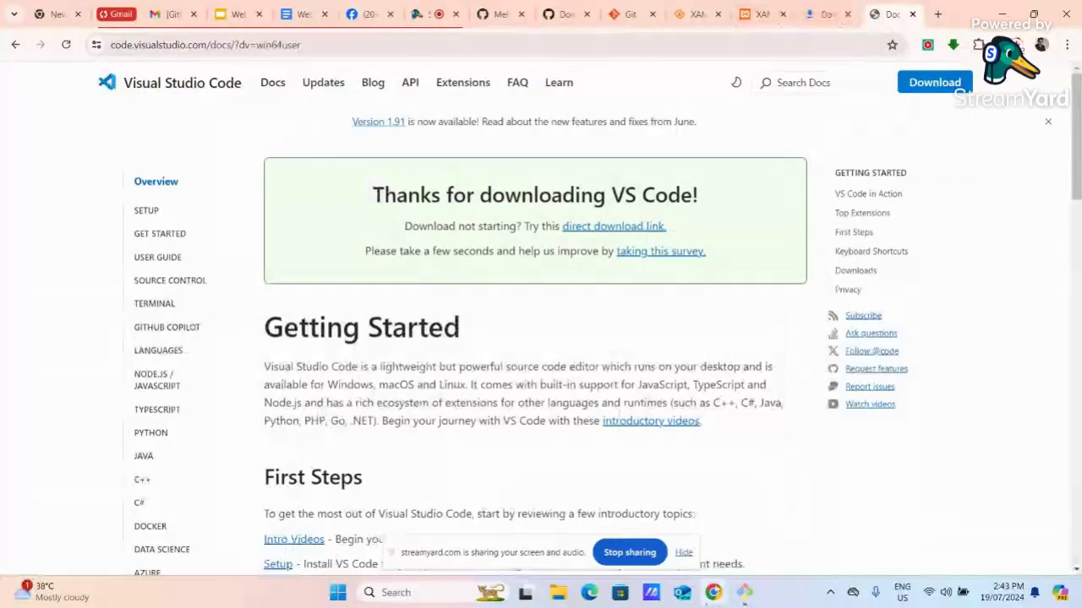
click(743, 591)
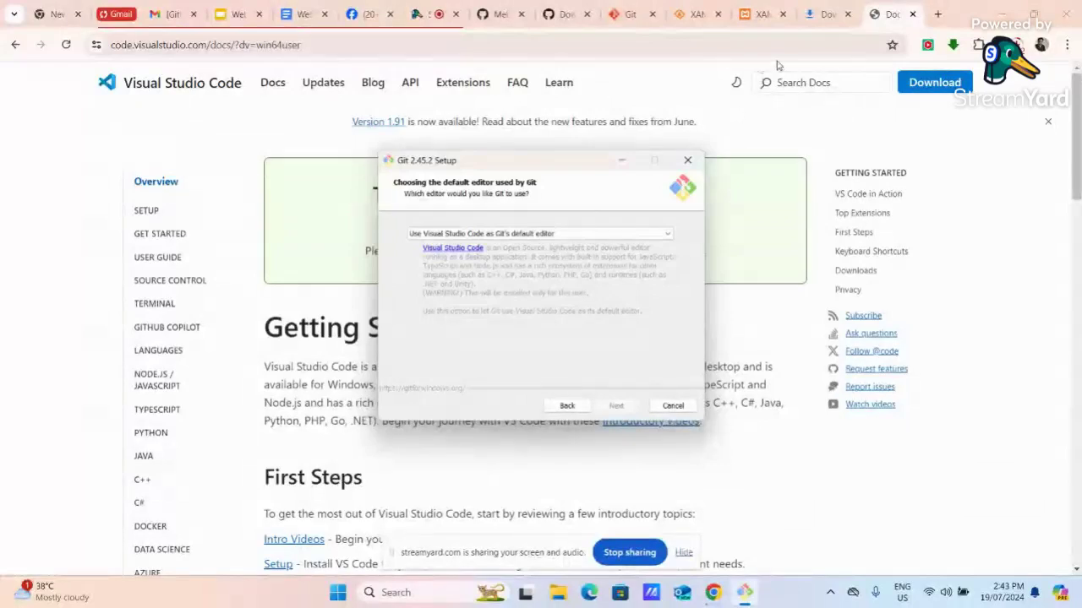
Step: Return to Chrome's download history while Git Setup waits; GitHub Desktop's Welcome screen appears
click(824, 15)
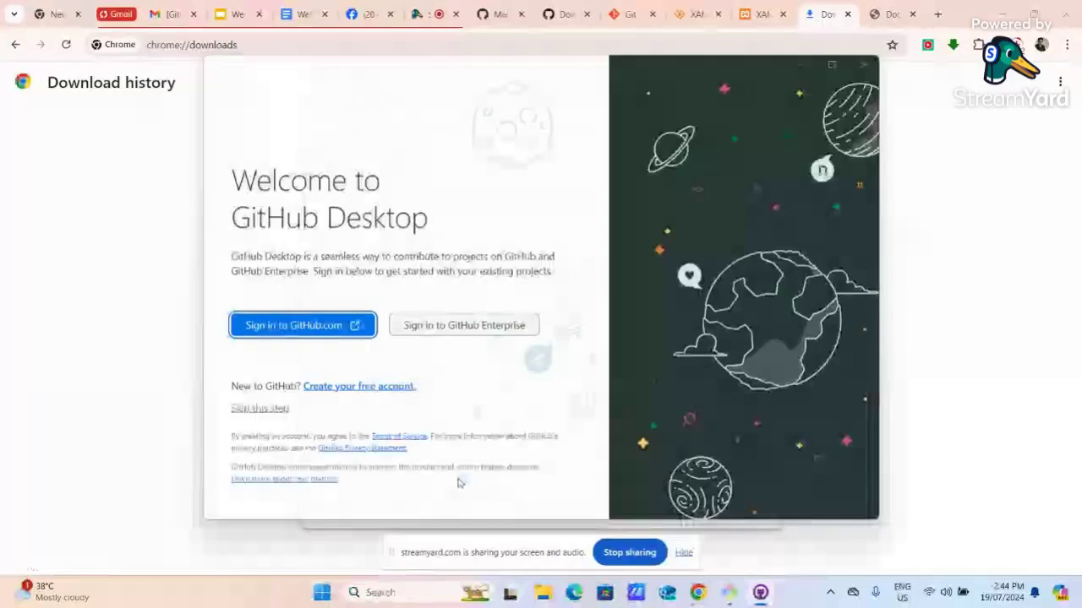
Step: Choose 'Sign in to GitHub.com' on the GitHub Desktop welcome screen
click(308, 327)
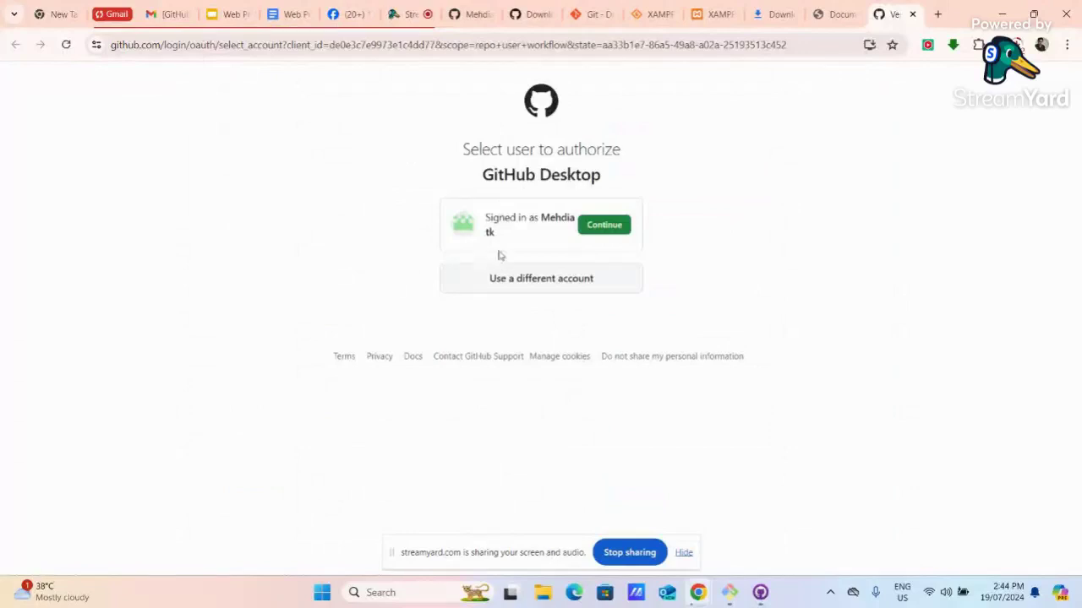
Step: Continue with the signed-in GitHub account, authorize GitHub Desktop, and reopen the app from the browser
click(594, 233)
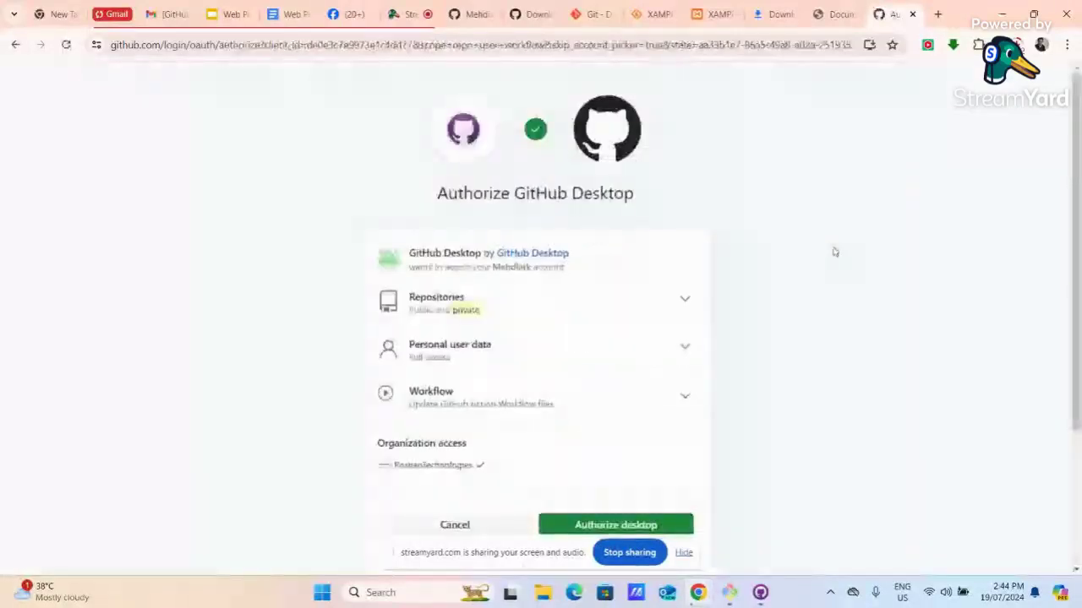
scroll(767, 403, down, 1)
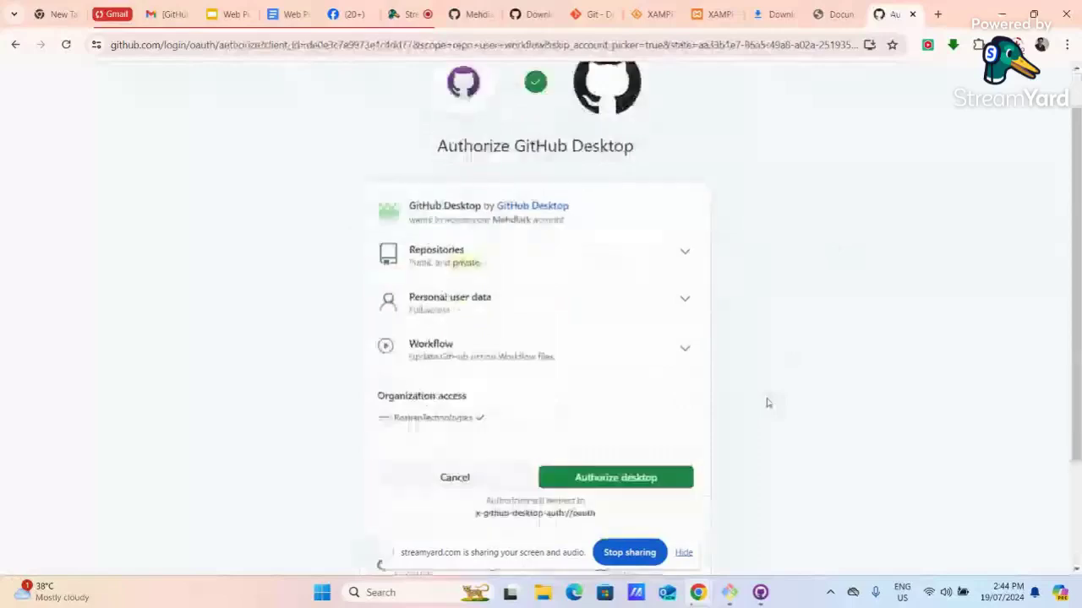
scroll(768, 403, down, 1)
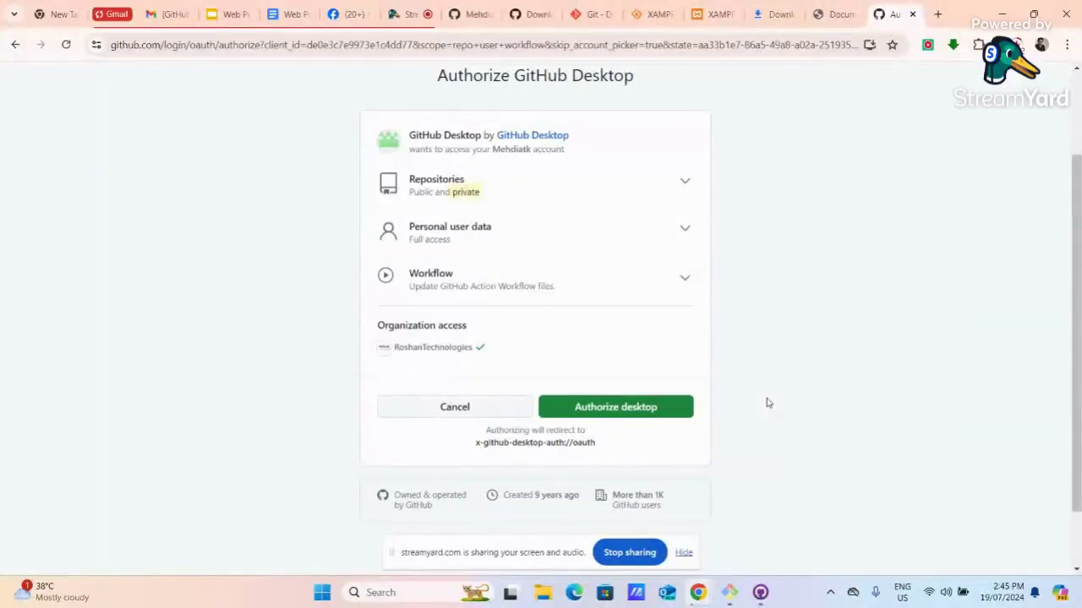
click(642, 407)
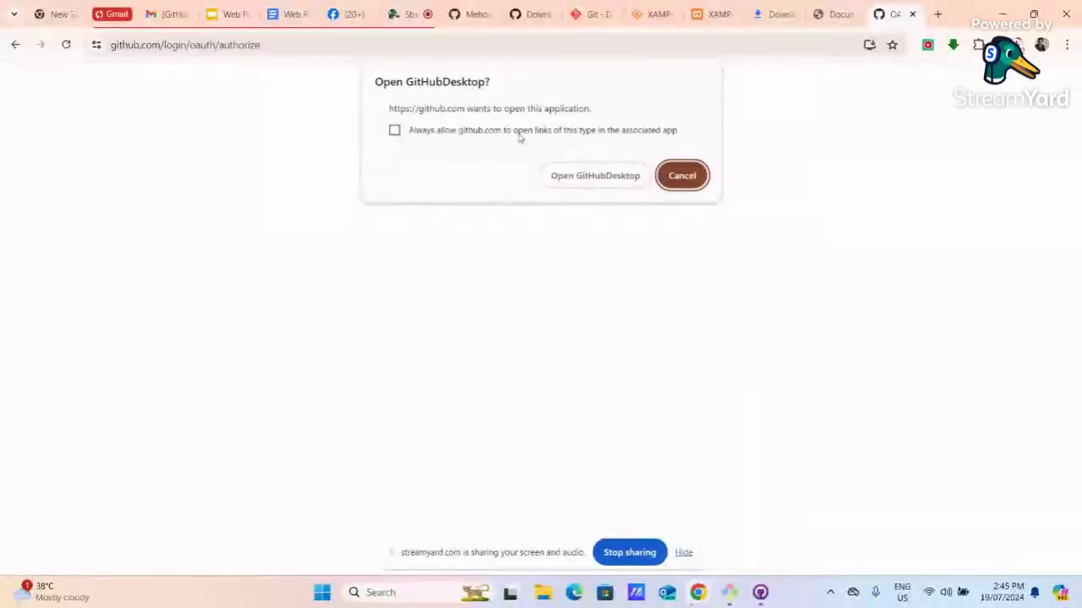
click(595, 175)
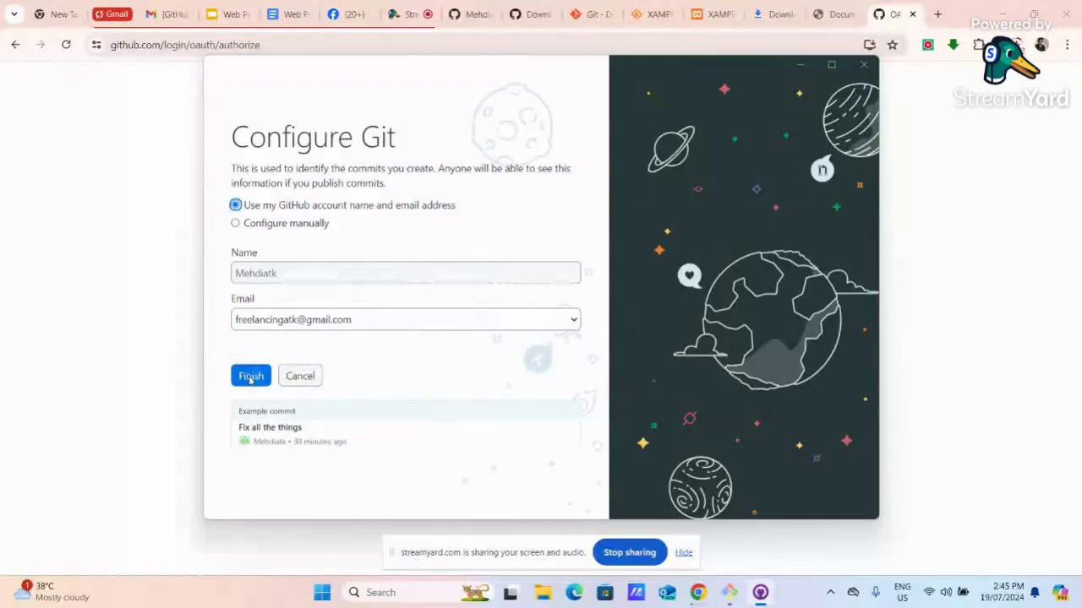
Step: Finish Configure Git keeping 'Use my GitHub account name and email address'
click(250, 376)
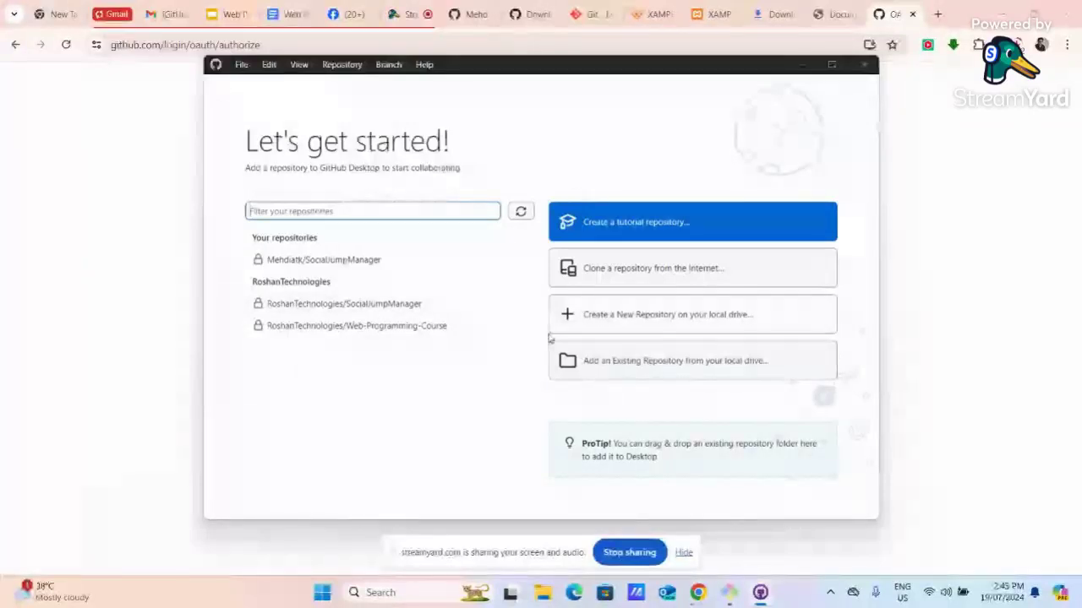
Step: Check the VS Code and XAMPP downloads in Chrome, then stop sharing the screen in StreamYard
click(769, 17)
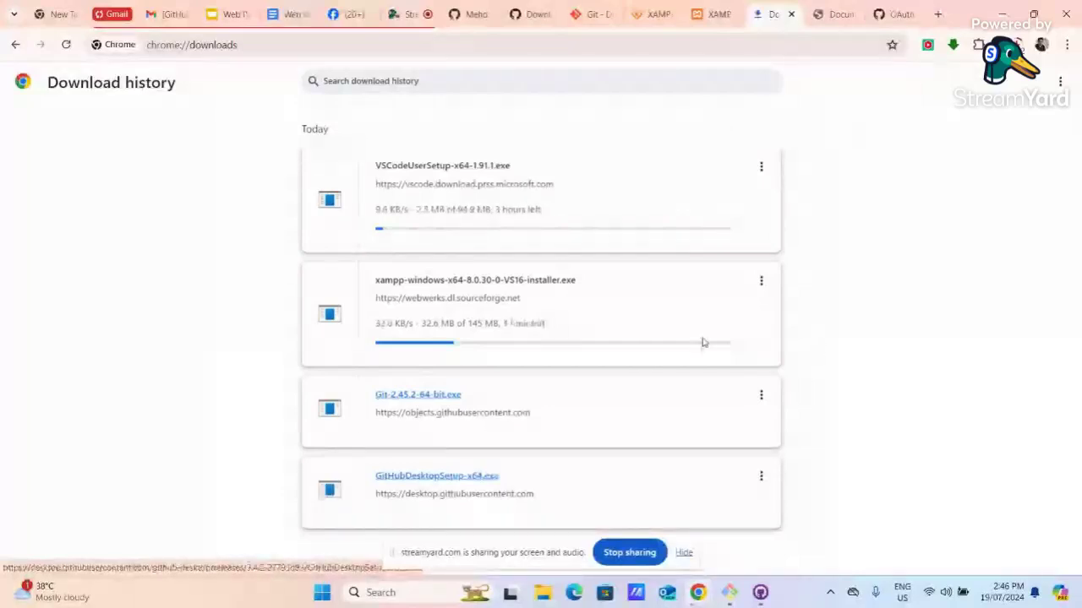
click(418, 598)
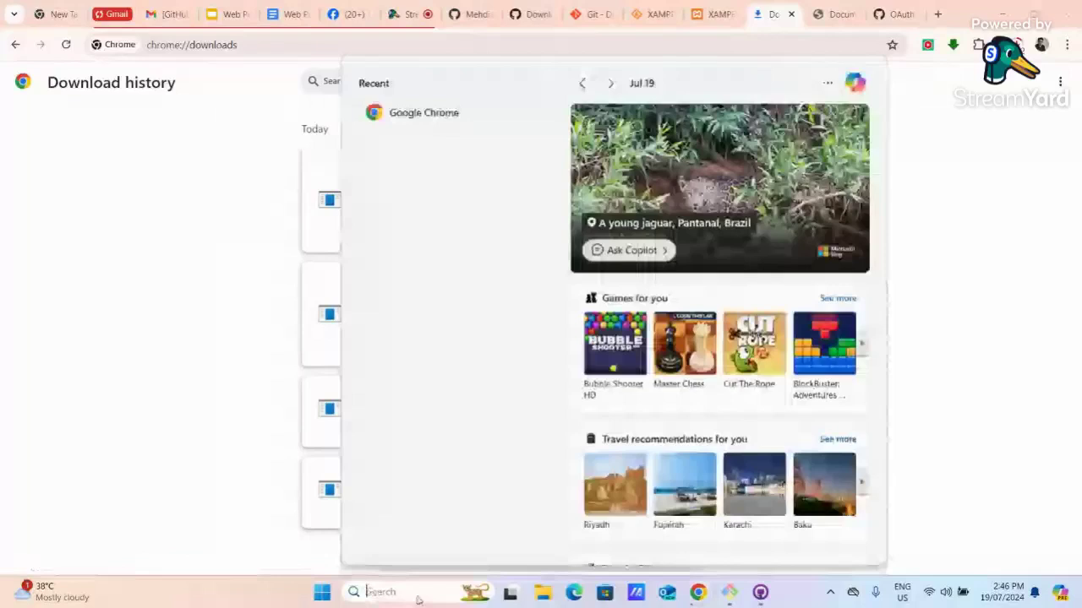
text(v)
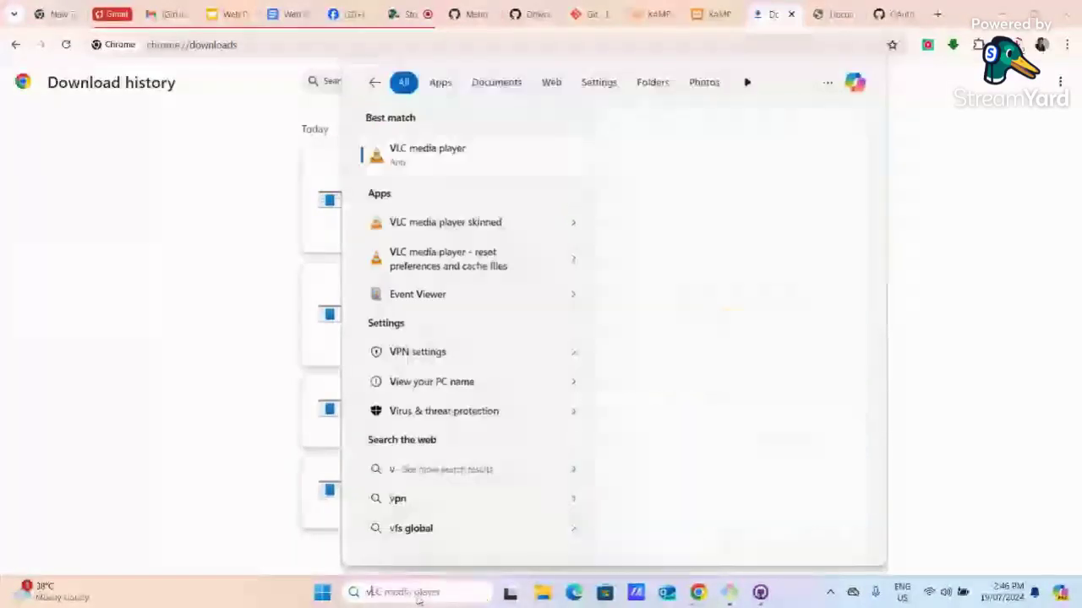
text(sc)
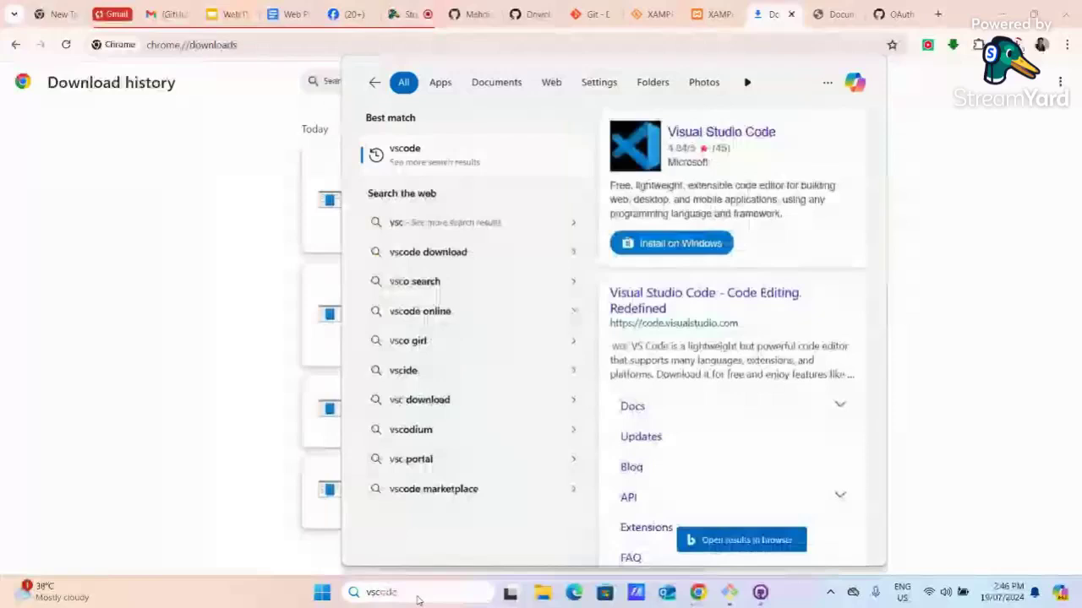
click(290, 415)
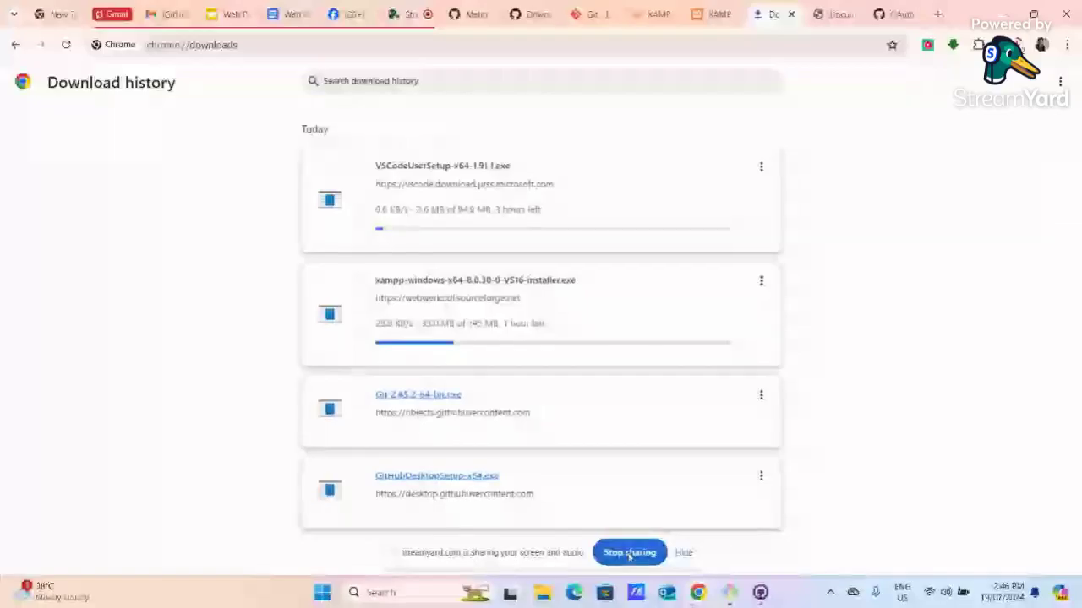
click(630, 552)
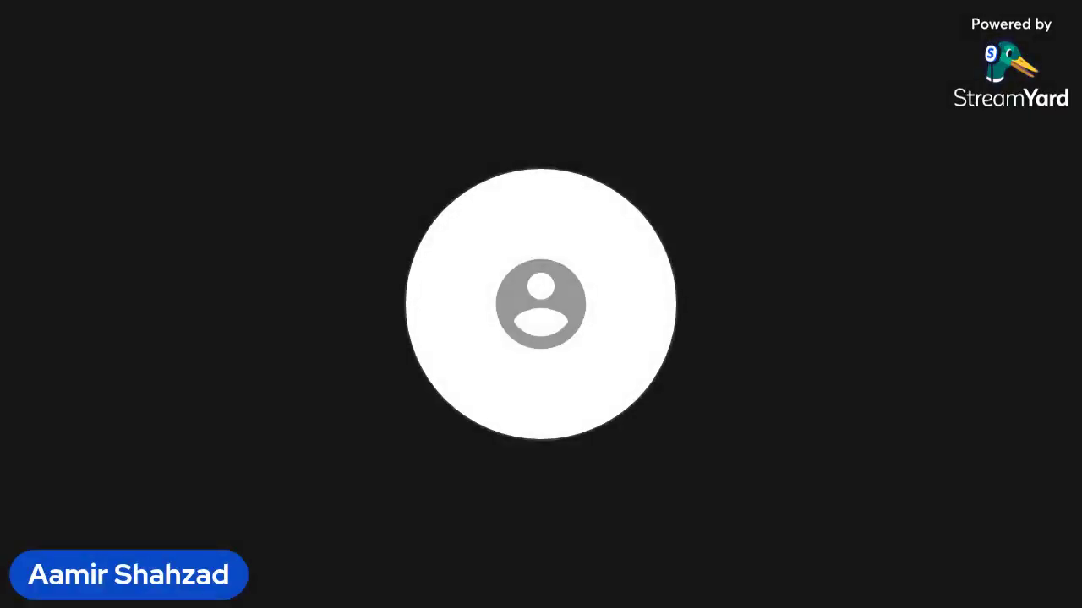
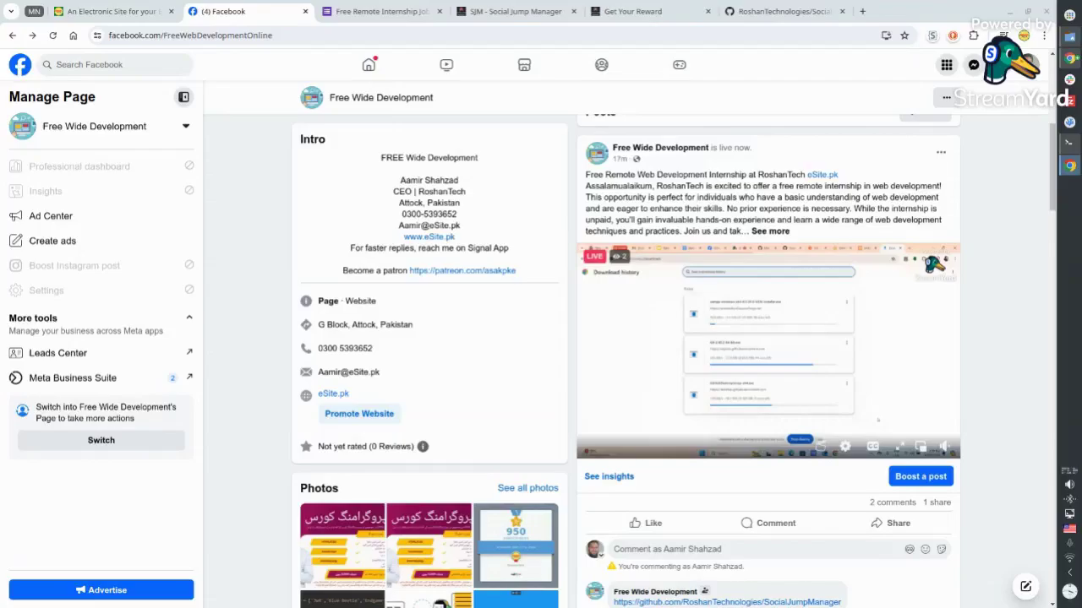
Step: Show the desktop and launch VSCodium Text Editor from KRunner by searching 'vs'
key(super+d)
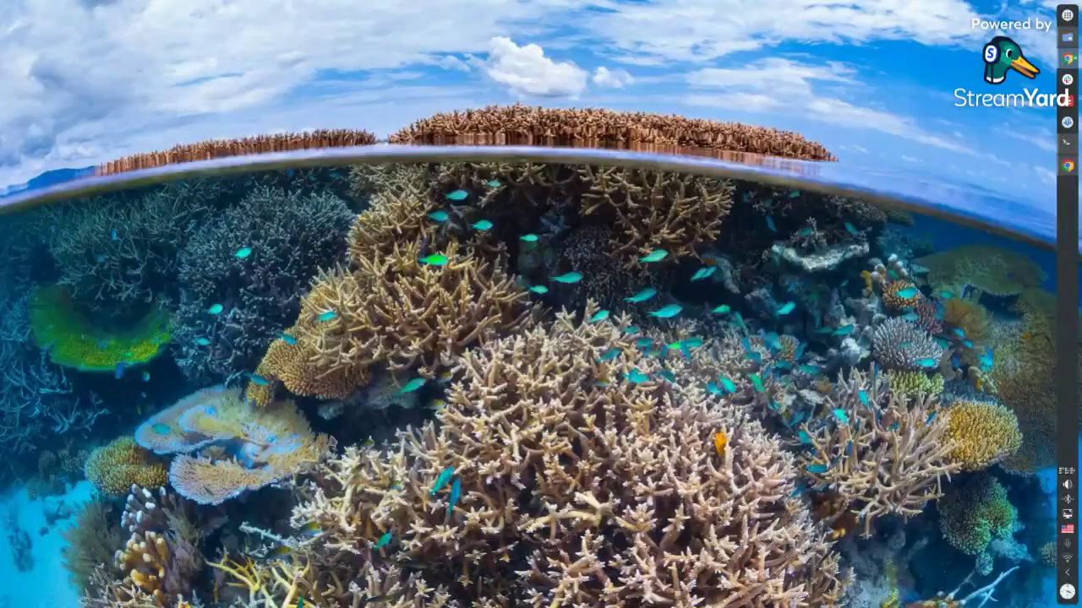
key(alt+space)
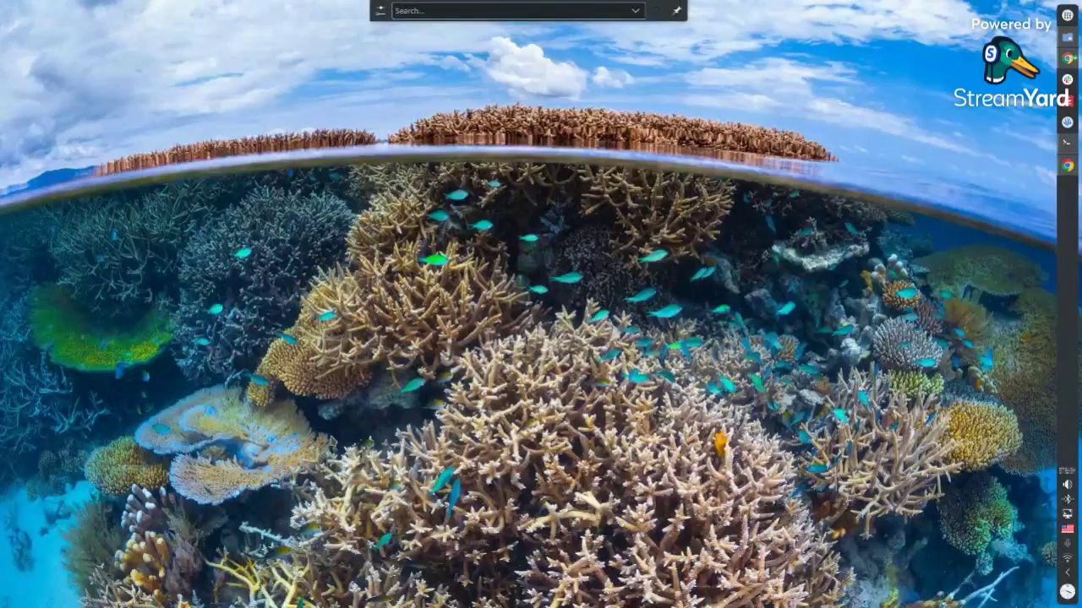
text(vs)
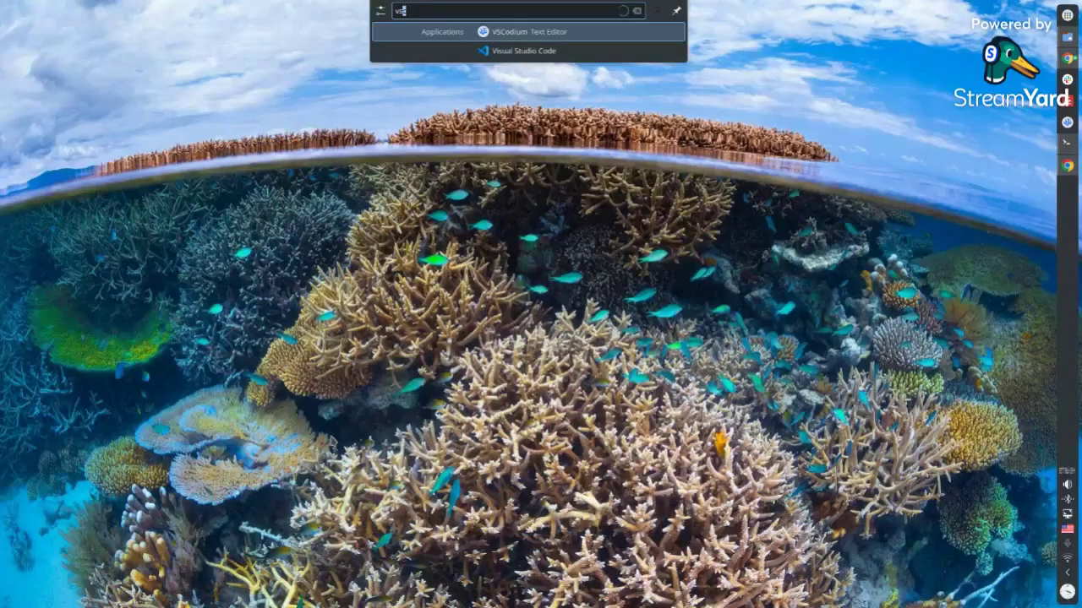
key(Return)
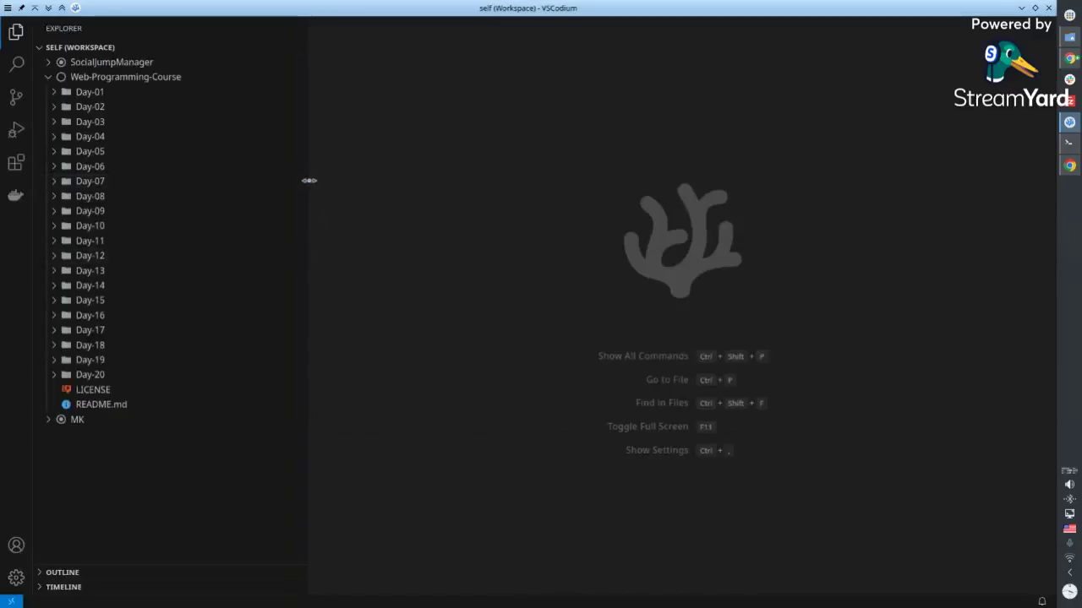
Step: Collapse the Web-Programming-Course folder and narrow the Explorer sidebar, briefly checking the terminal desktop
click(47, 77)
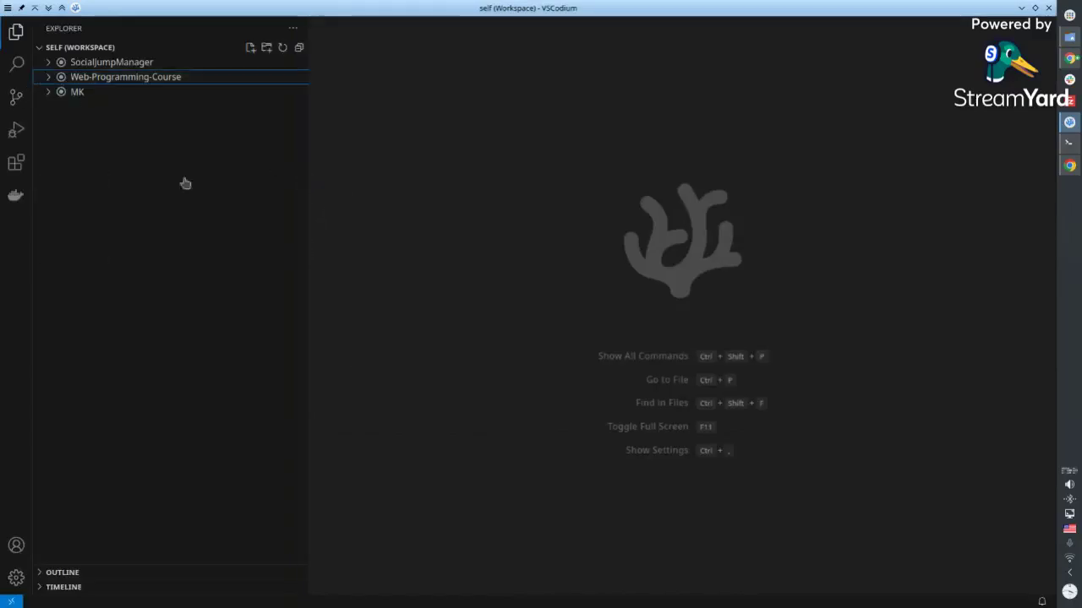
drag(308, 184, 210, 175)
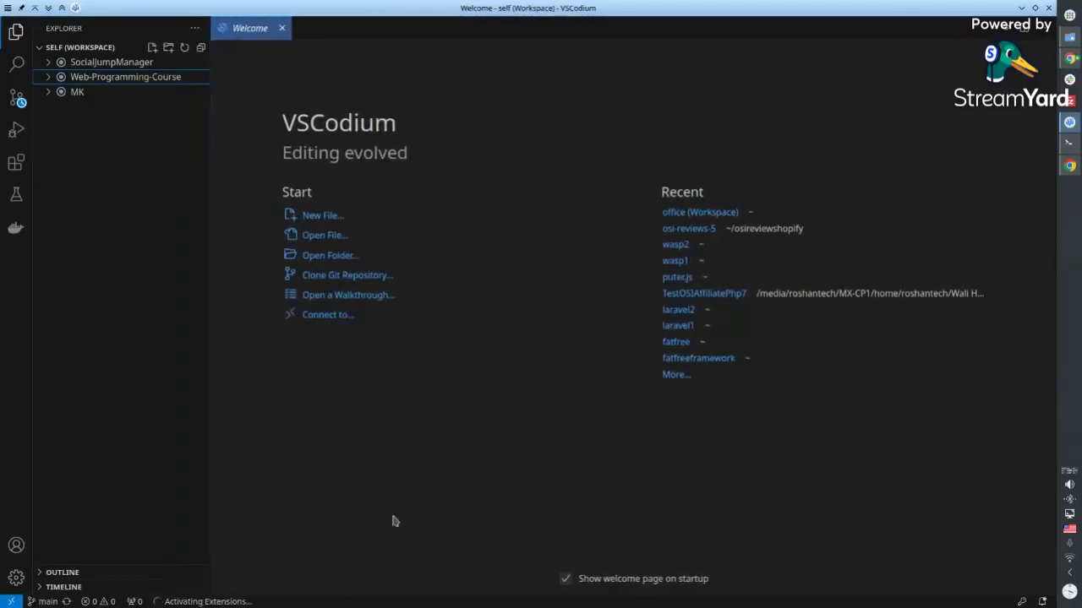
key(ctrl+F2)
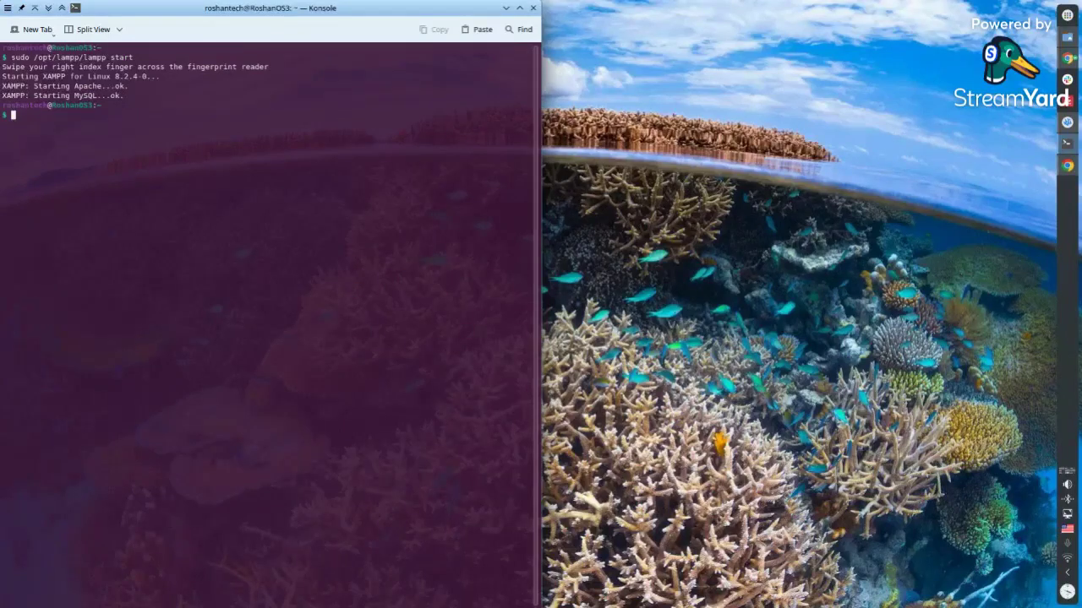
key(ctrl+F1)
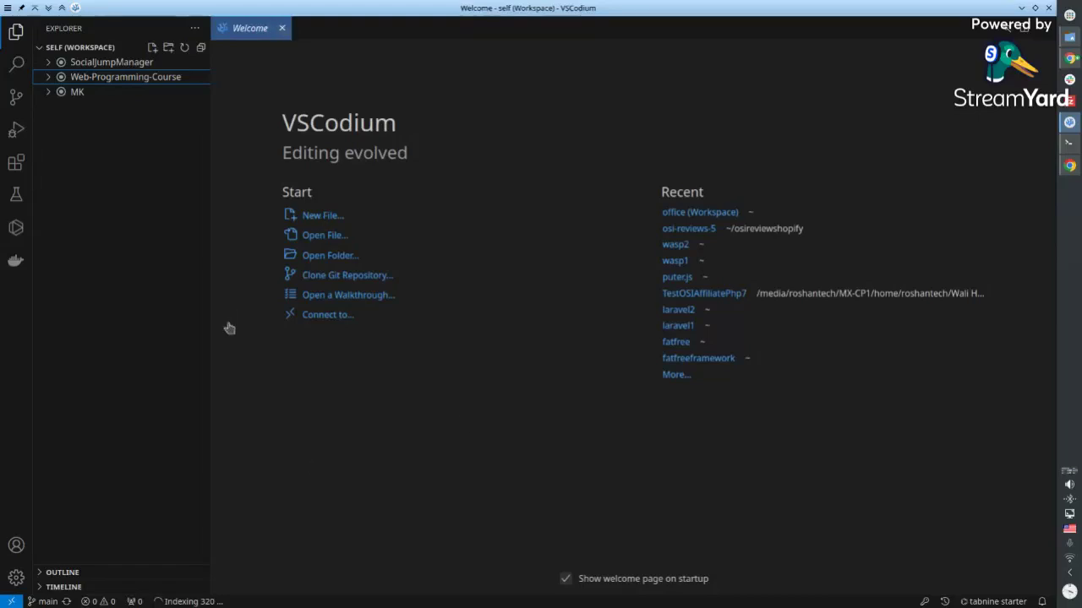
Step: Close the Welcome tab, minimize VSCodium and open Dolphin on the Desktop folder
key(ctrl+w)
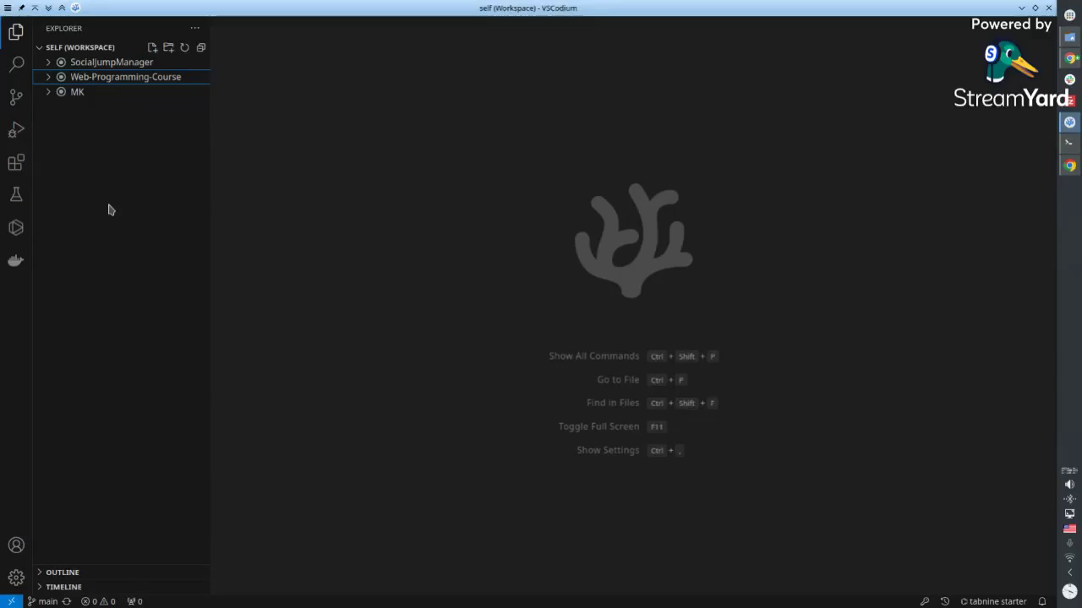
key(super+d)
key(super+e)
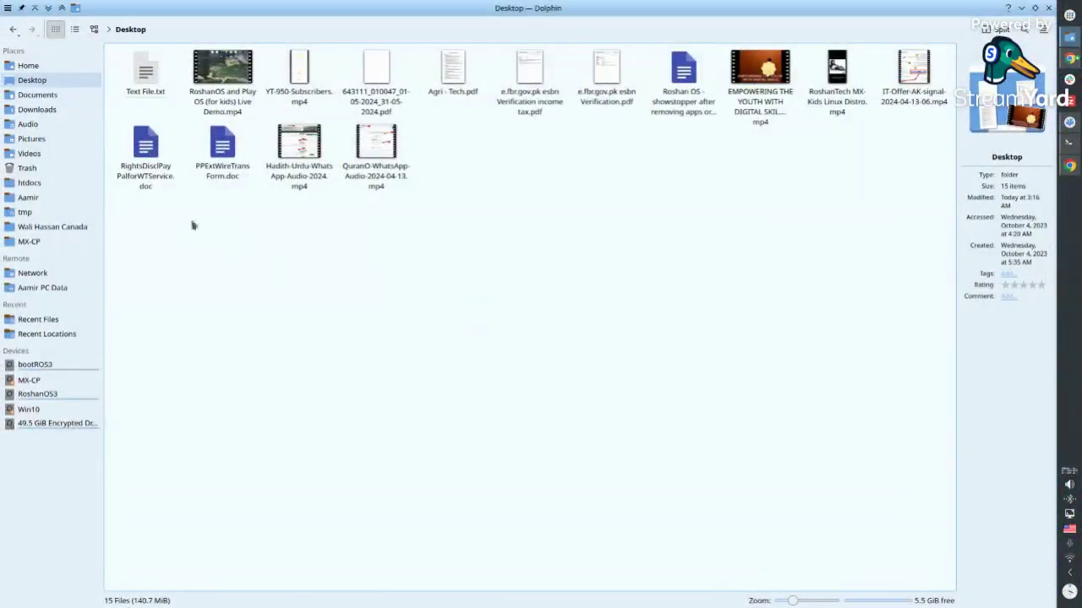
Step: Browse htdocs into the SocialJumpManager folder, then switch to Downloads showing wordpress-6.5.5.zip and FB.zip
click(32, 188)
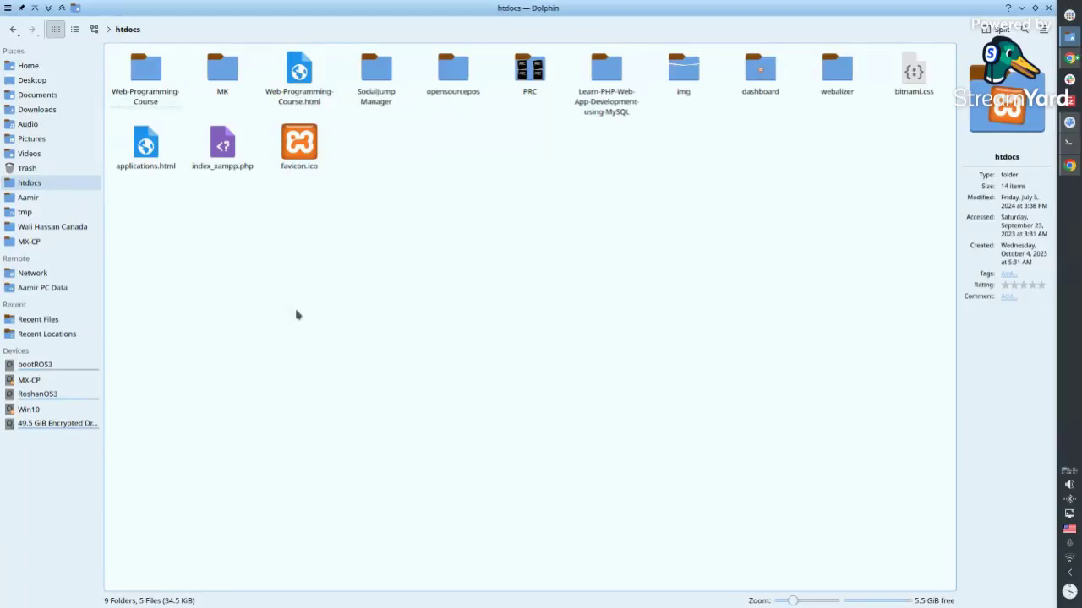
click(378, 74)
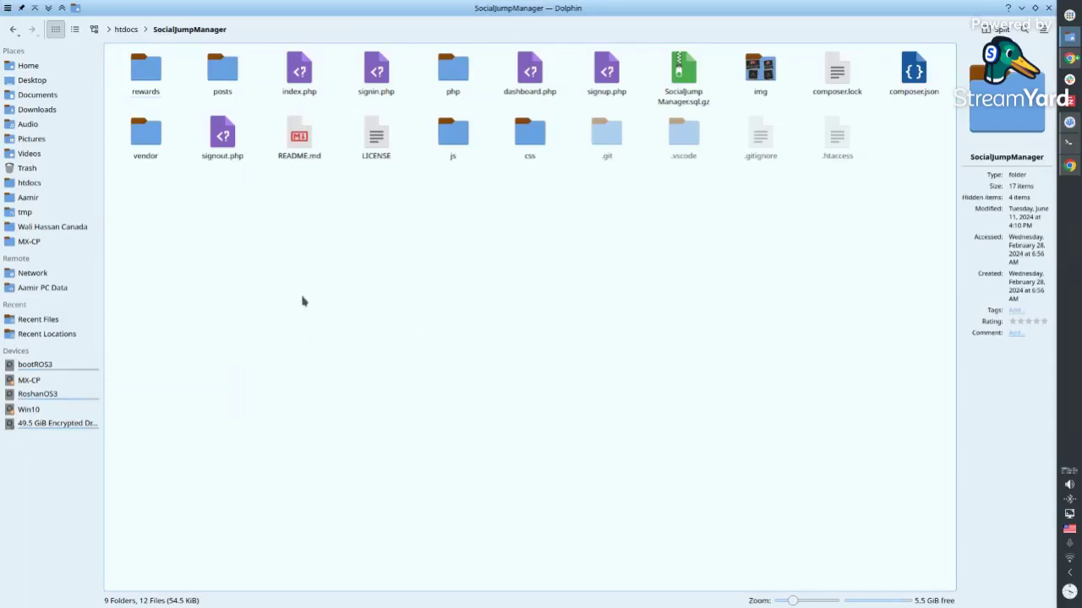
click(44, 111)
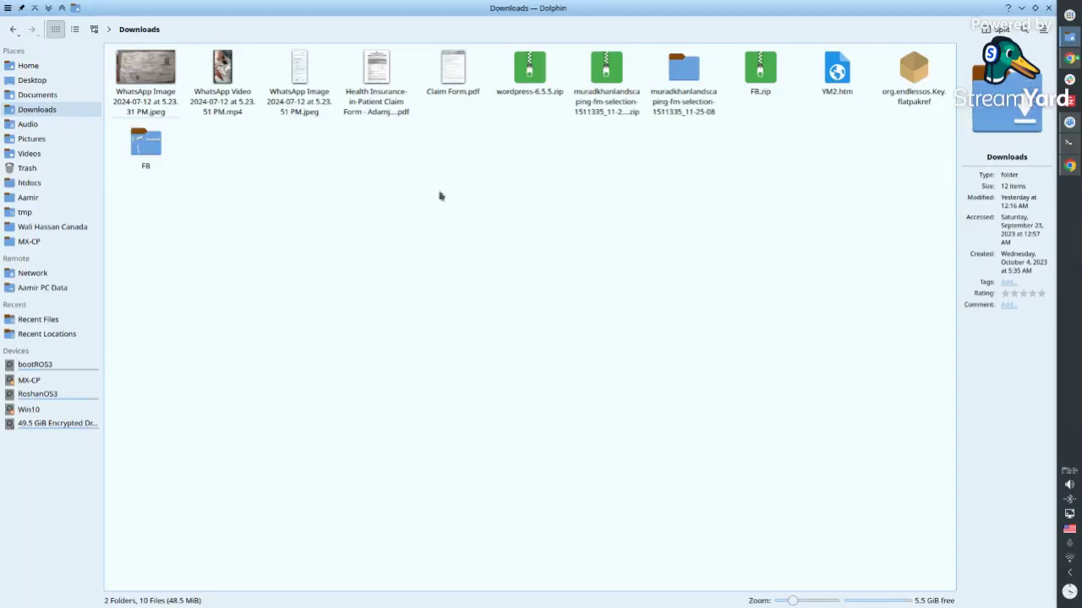
Step: Return to htdocs, reopen the SocialJumpManager folder, and minimize Dolphin
right_click(670, 107)
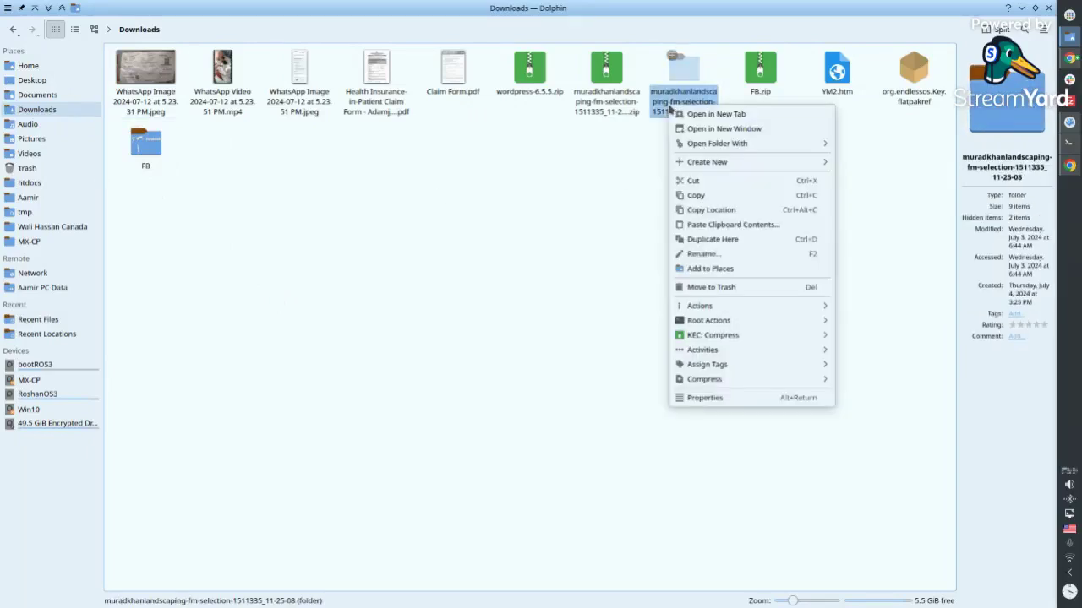
click(23, 186)
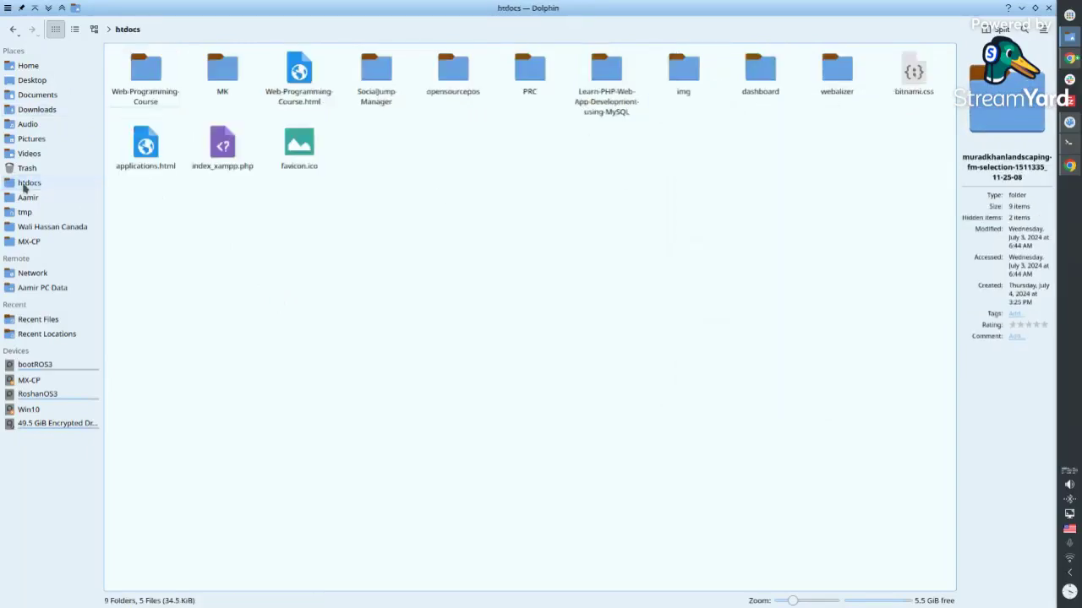
right_click(228, 258)
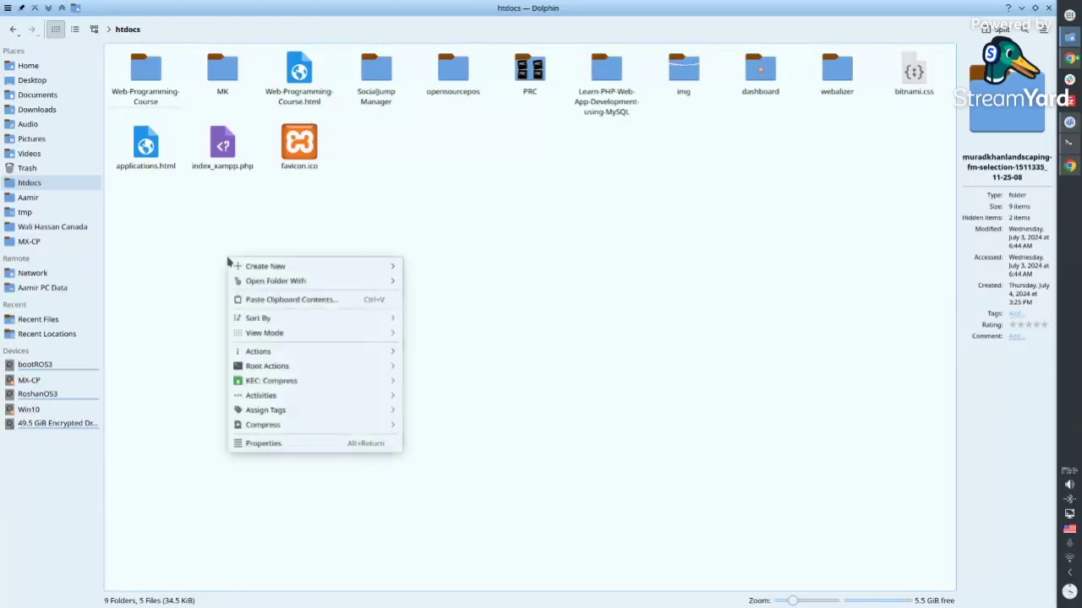
click(187, 225)
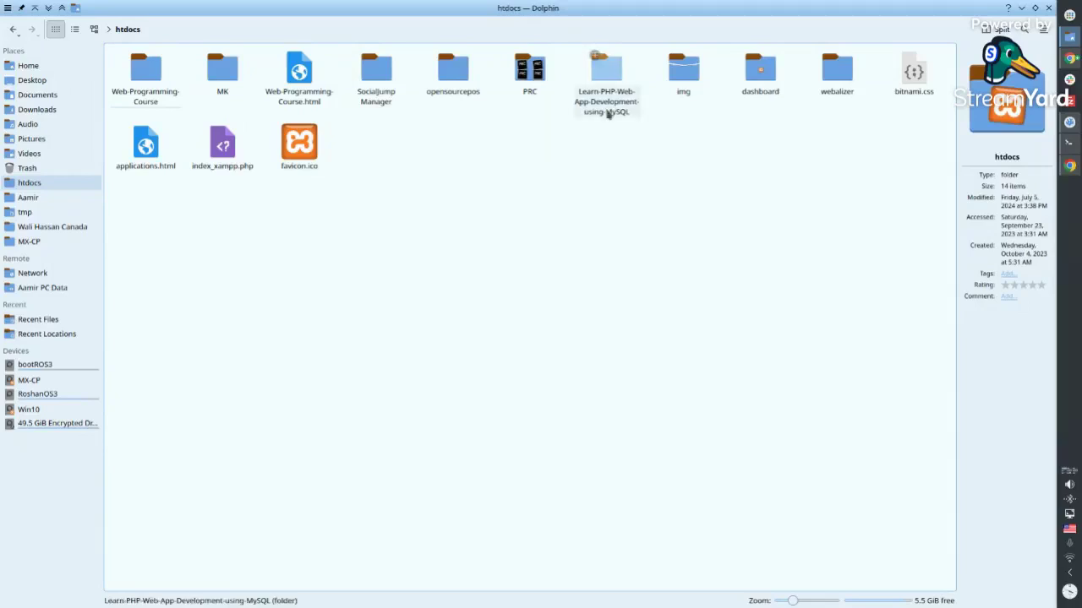
double_click(376, 69)
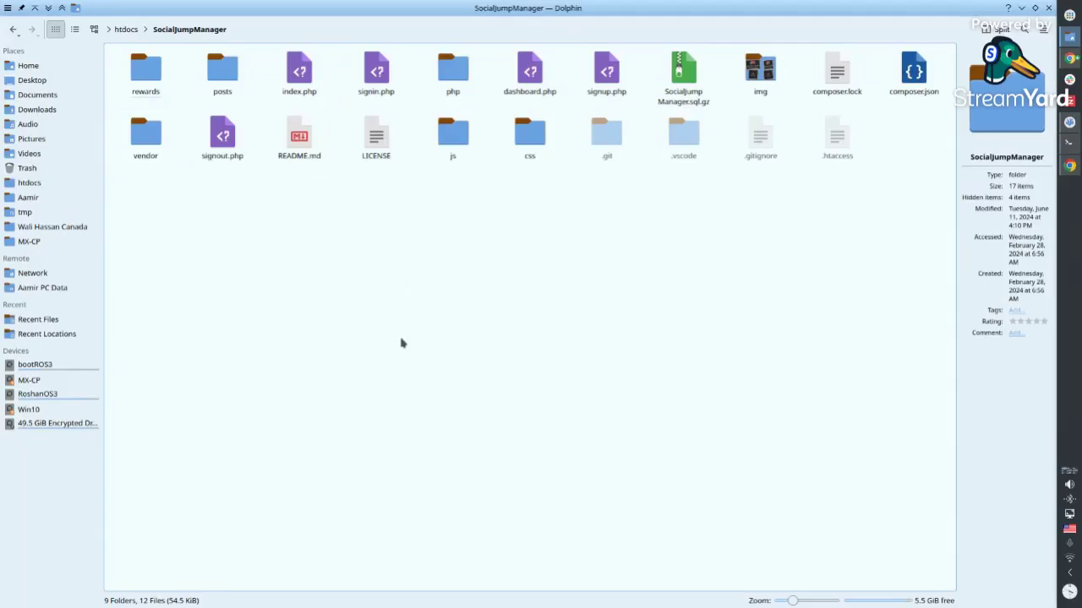
key(super+d)
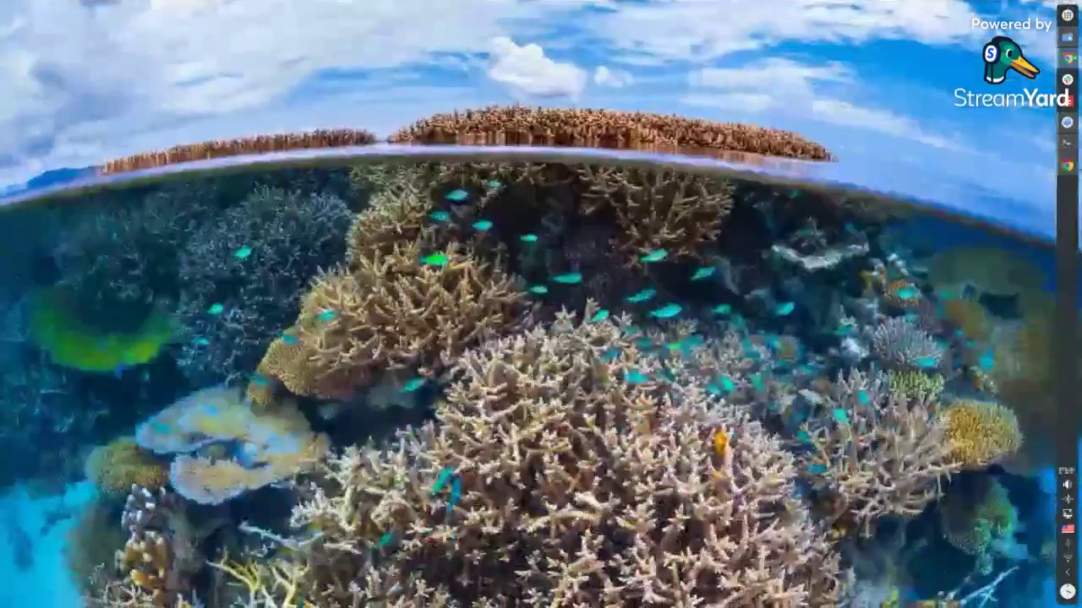
Step: Switch to Konsole and select the 'sudo /opt/lampp/lampp start' command
key(super+d)
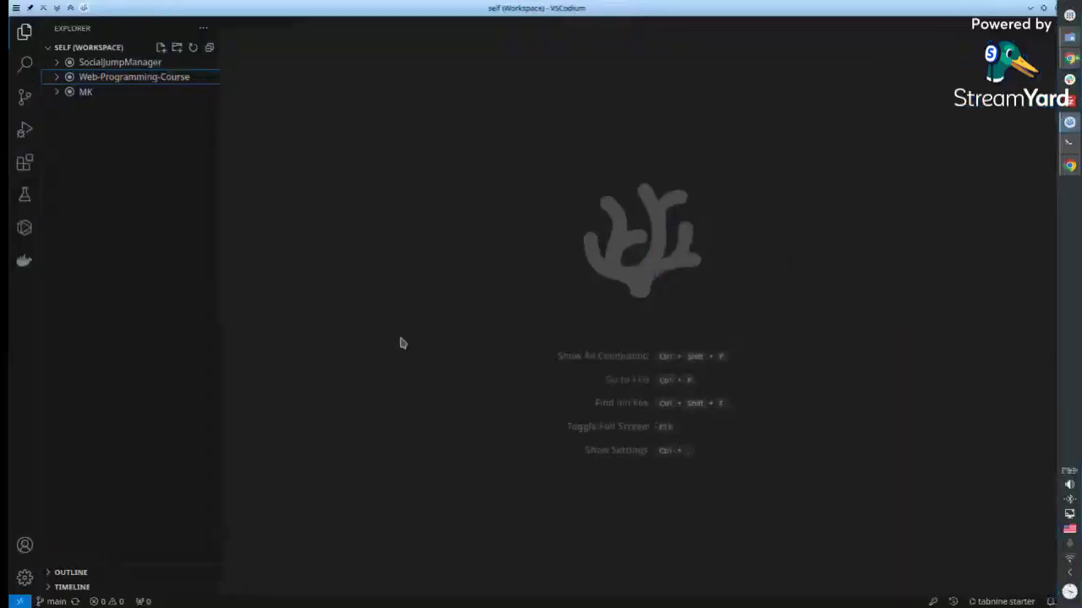
key(alt+Tab)
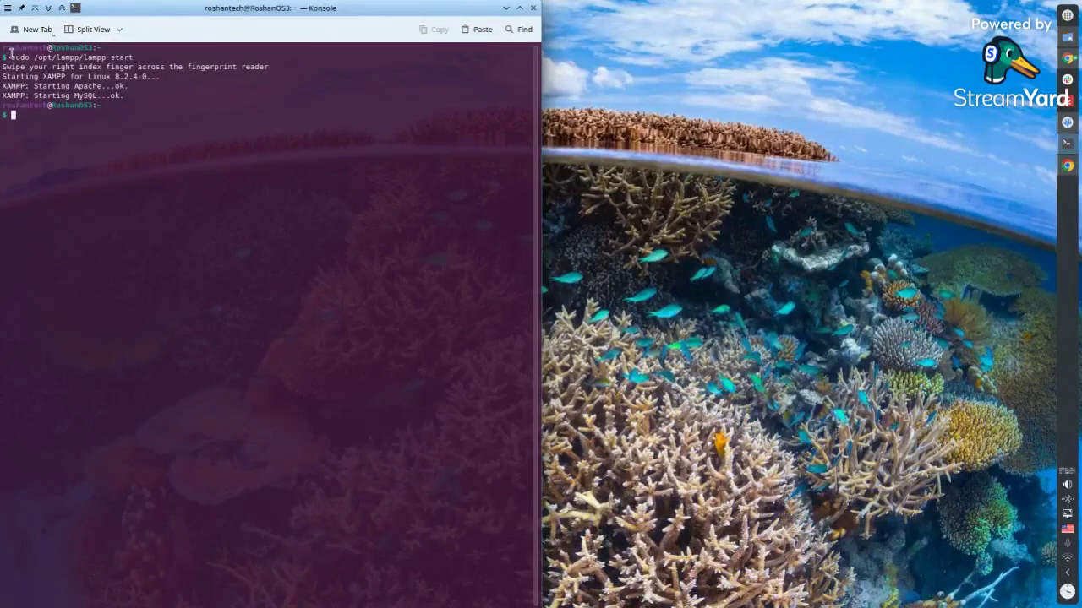
drag(11, 53, 133, 55)
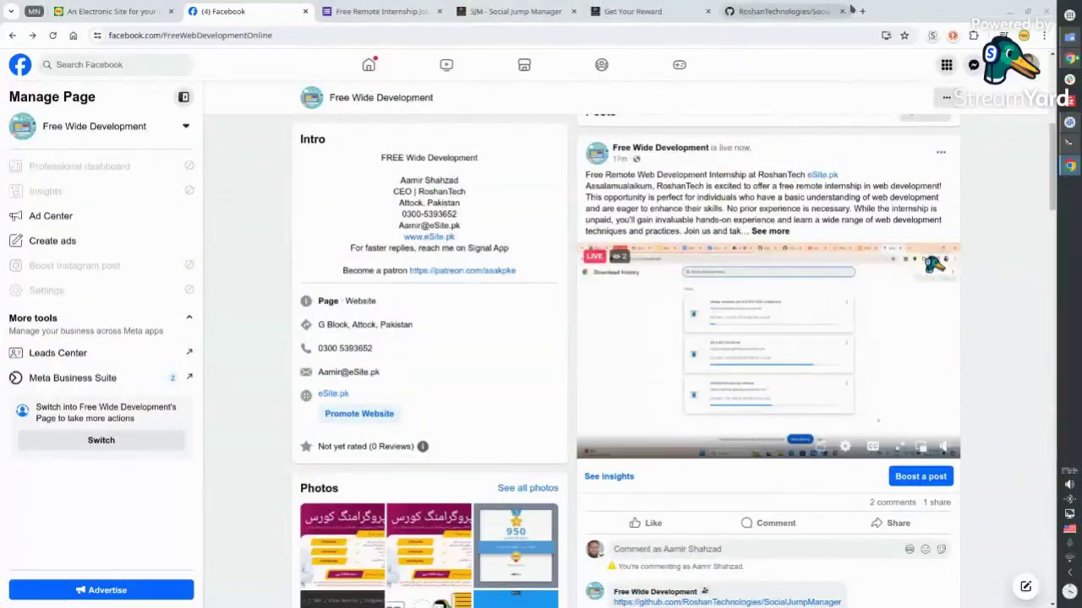
Step: Load localhost in a new tab to show its Index of / listing, then return to Facebook
key(ctrl+t)
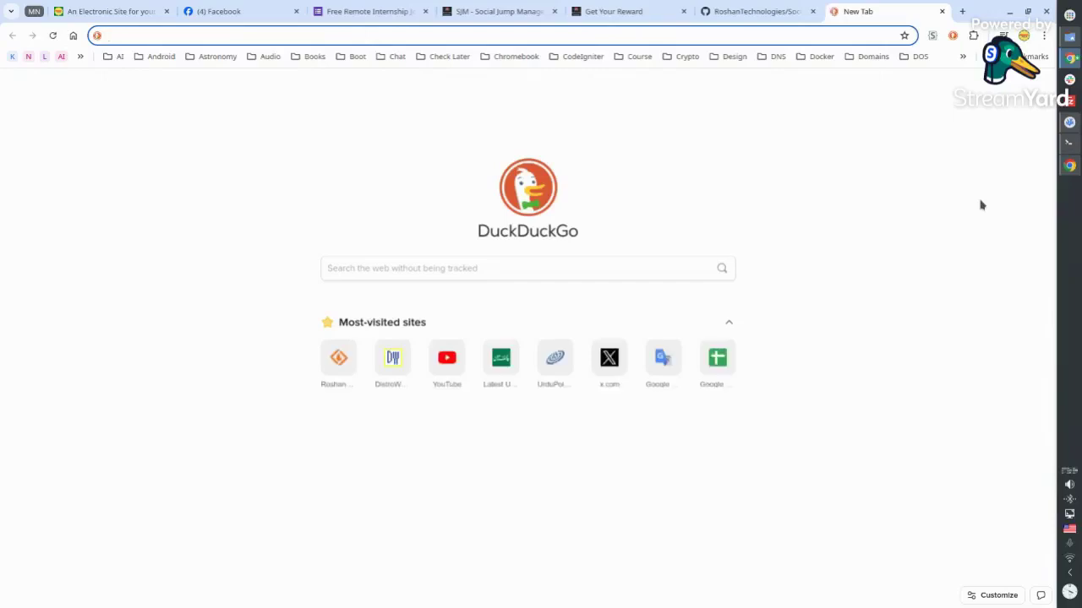
text(localhost)
key(Return)
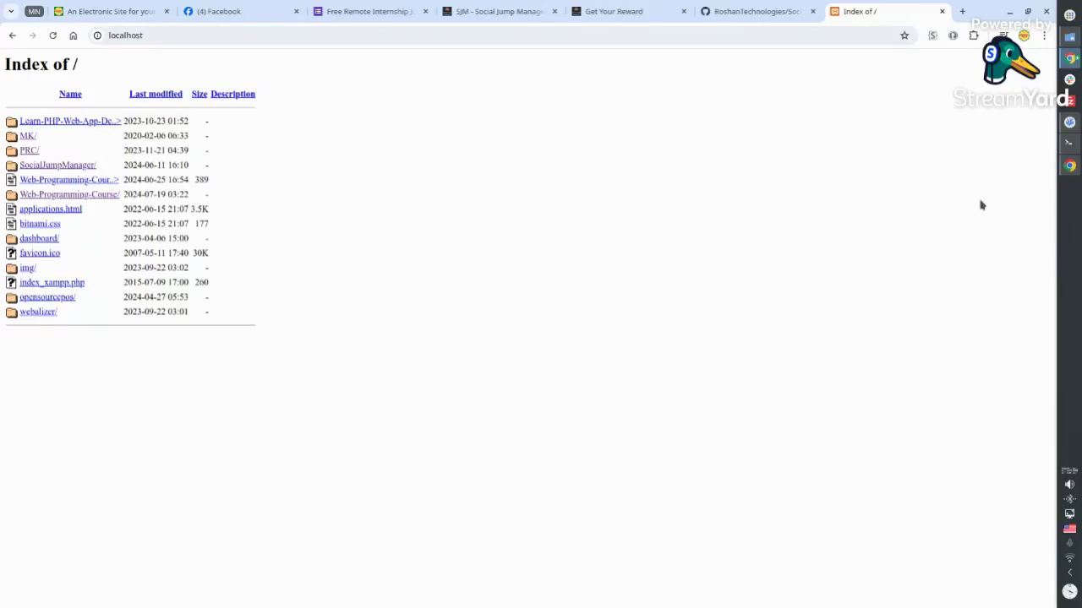
click(238, 17)
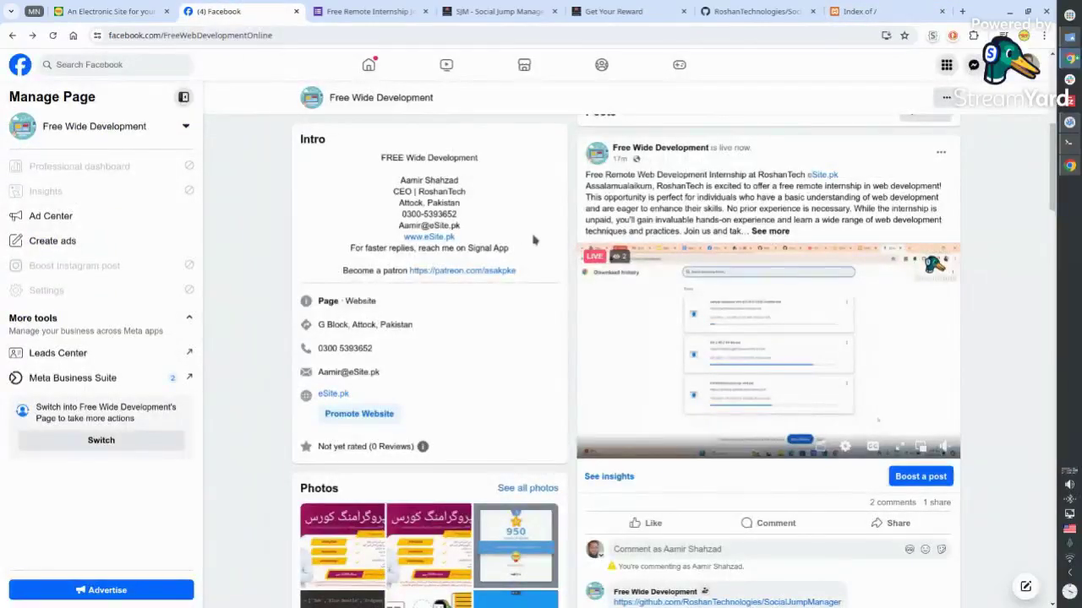
Step: Expand the internship live post's full text and scroll through it
click(771, 299)
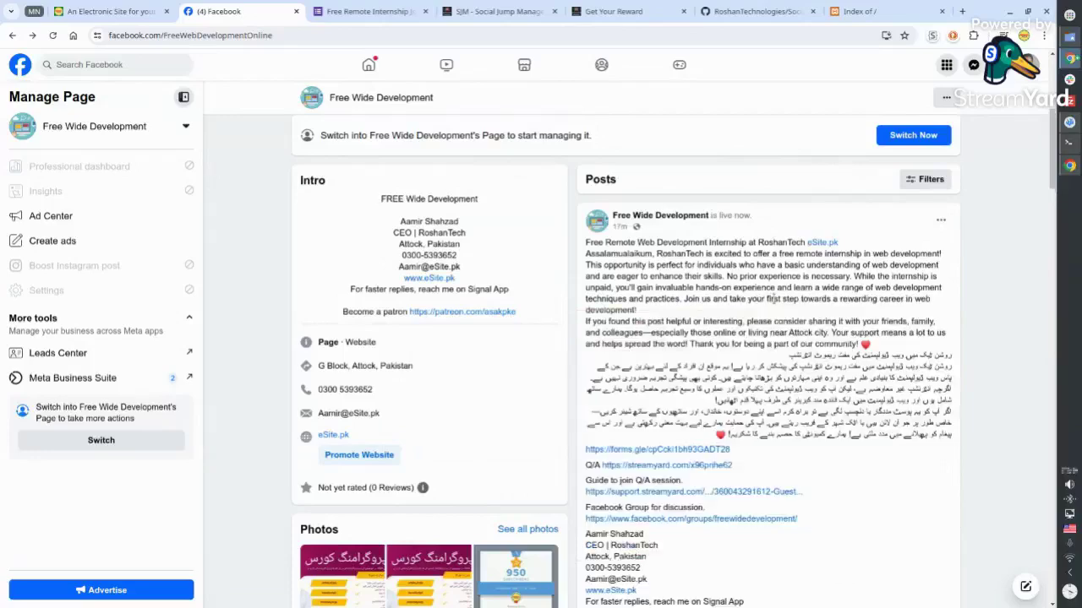
scroll(772, 299, down, 3)
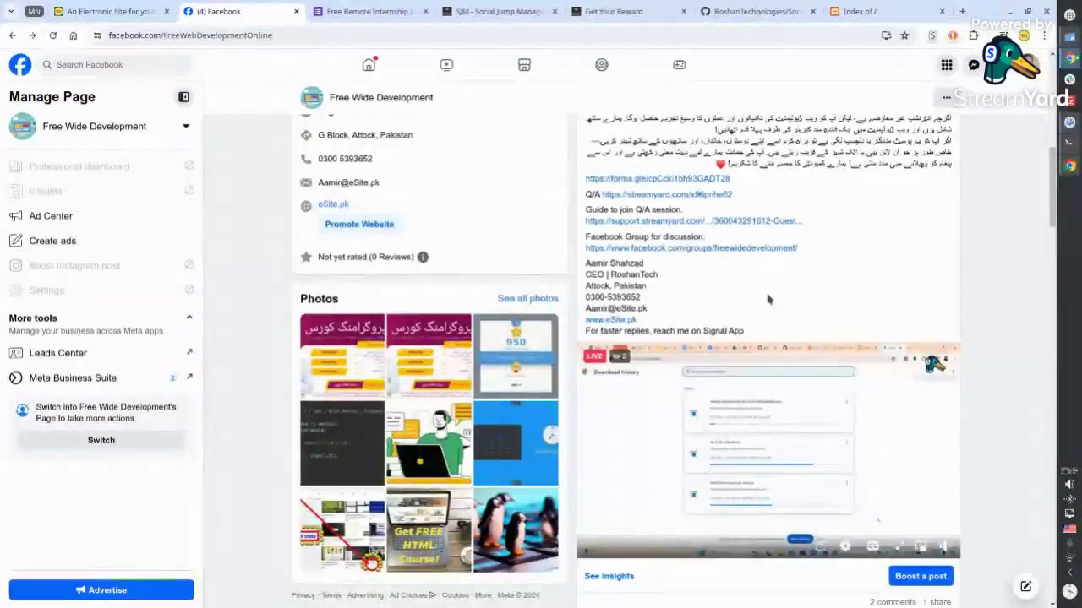
scroll(767, 299, down, 3)
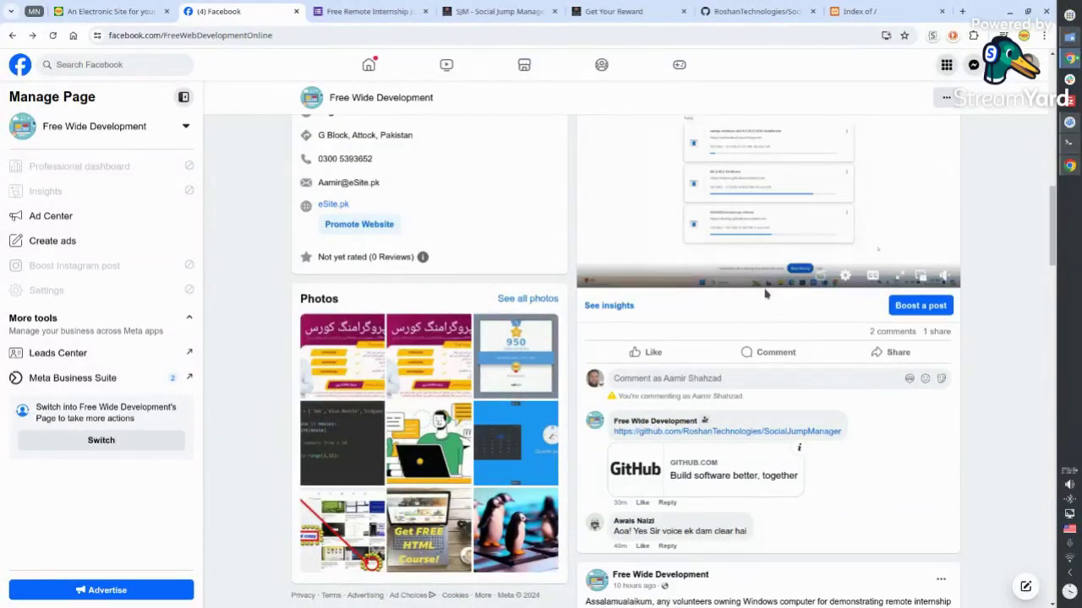
scroll(765, 293, up, 2)
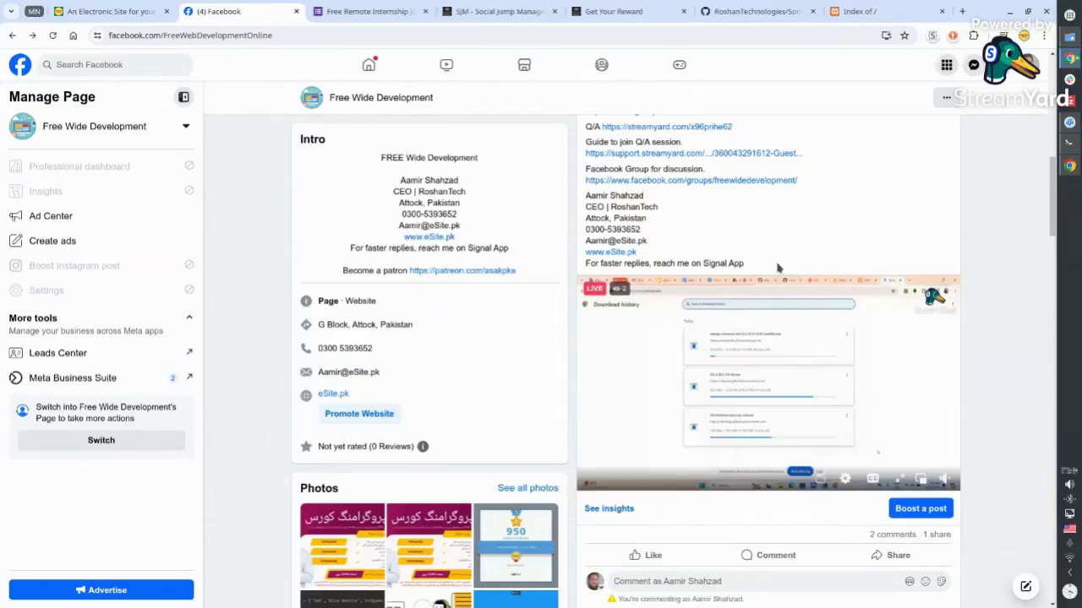
scroll(784, 236, up, 1)
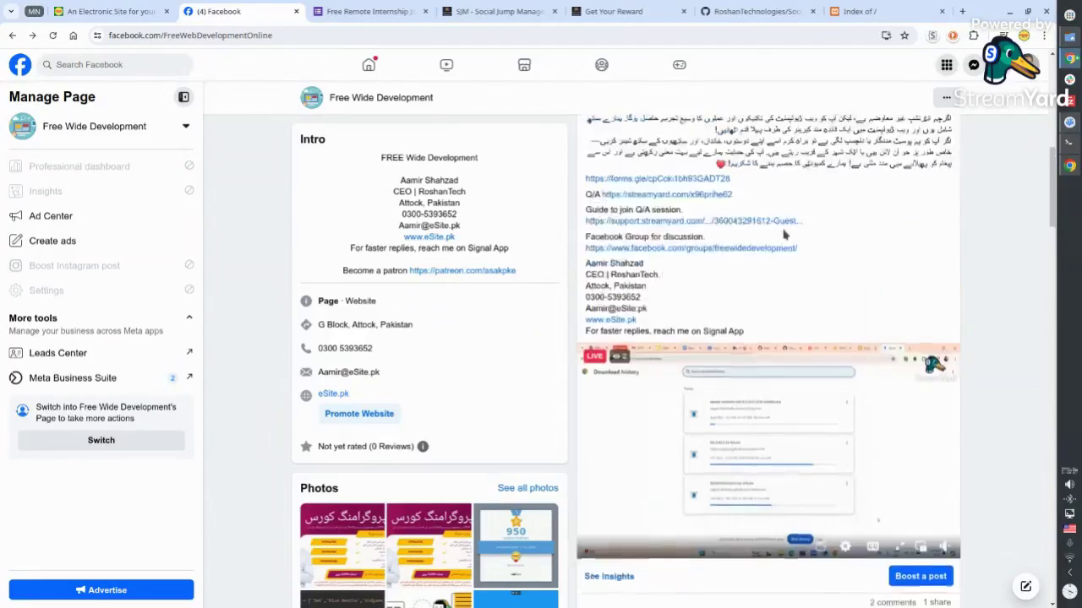
scroll(784, 236, up, 3)
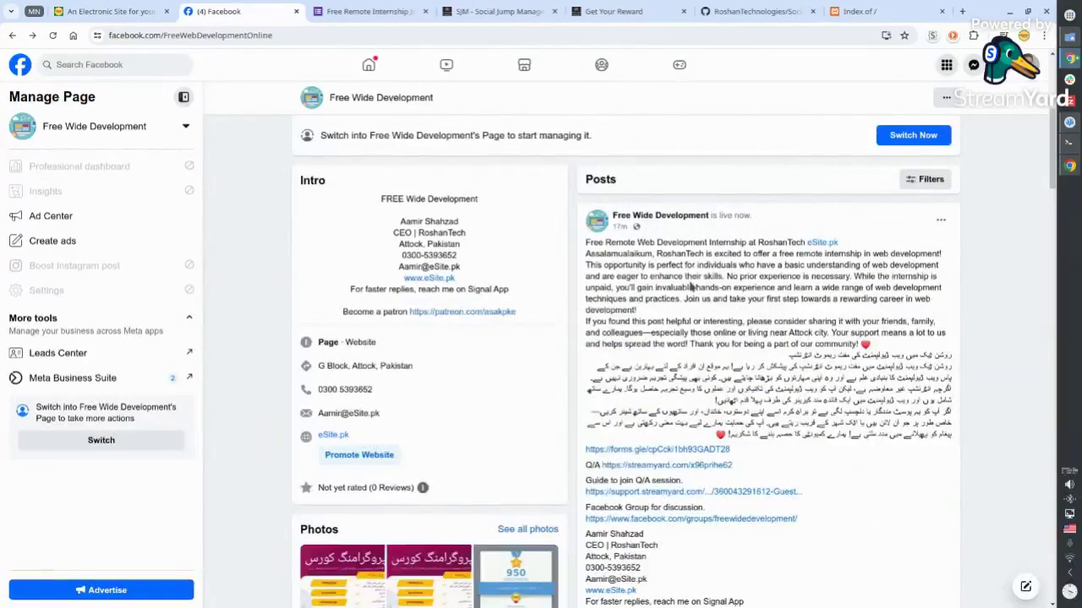
scroll(691, 287, down, 2)
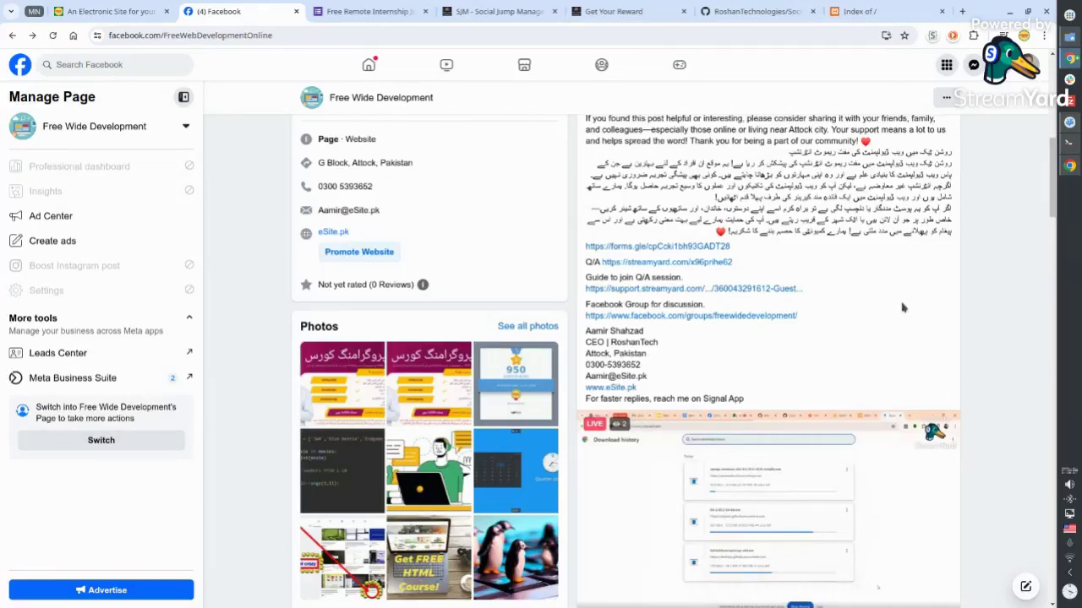
scroll(899, 304, down, 2)
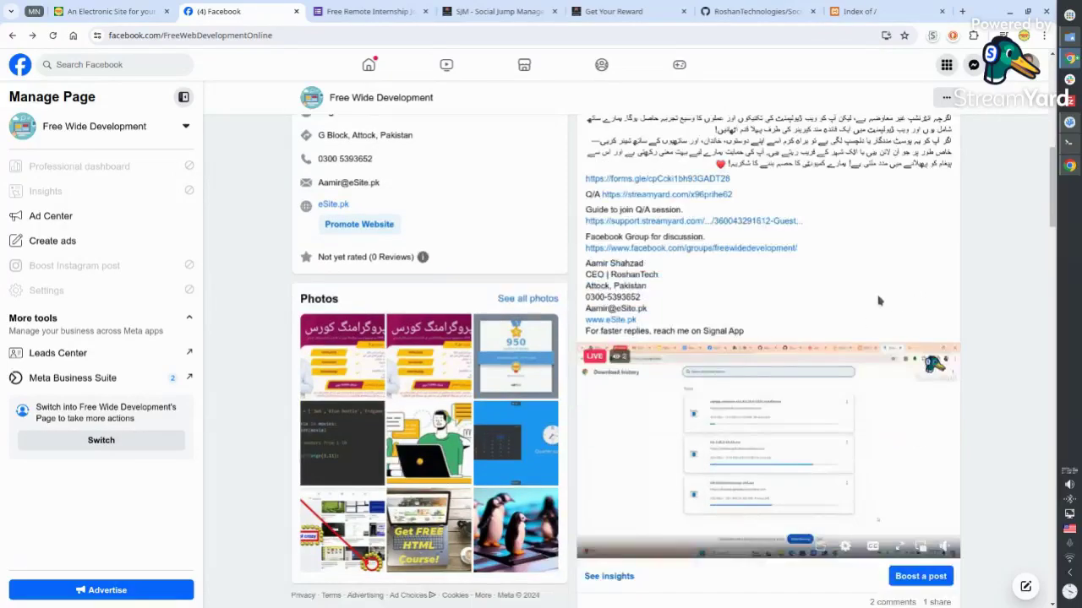
scroll(835, 285, up, 3)
Step: Zoom the localhost Index of / listing to 125%, then switch to Dolphin
click(858, 11)
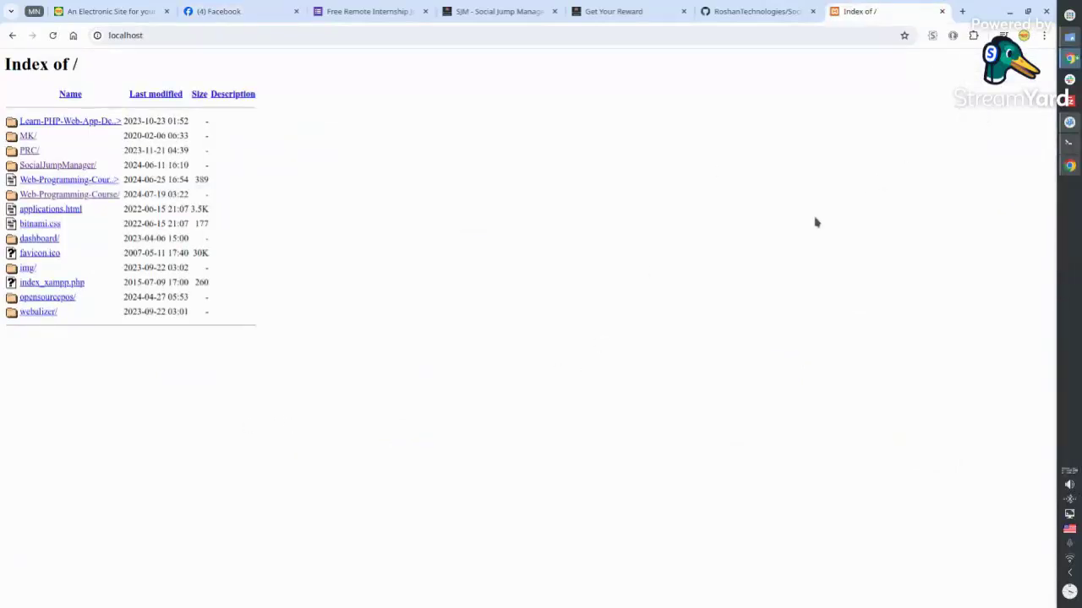
key(ctrl+plus)
key(ctrl+plus)
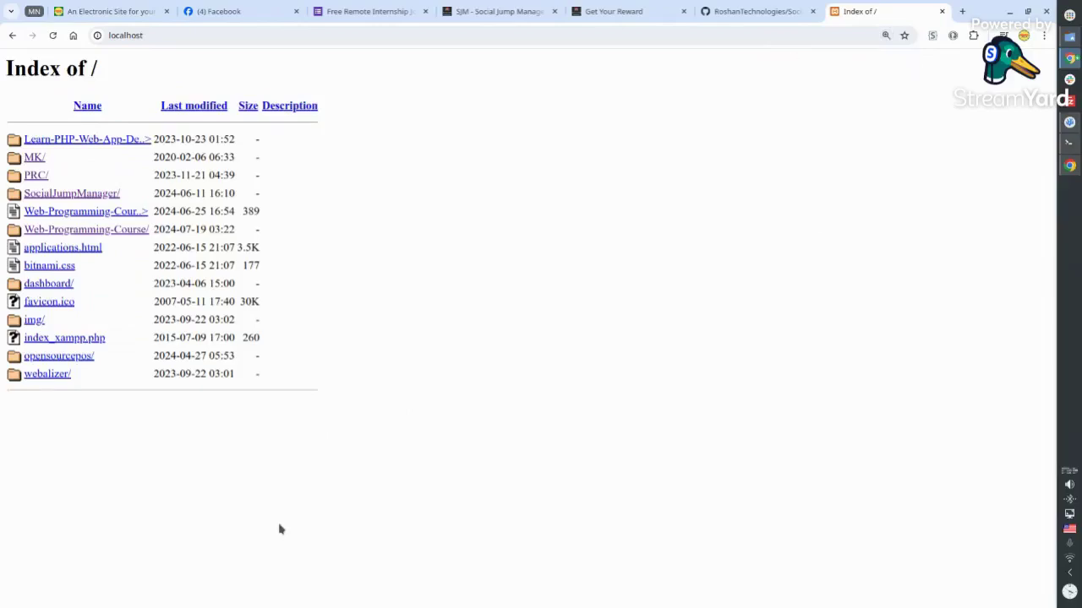
key(alt+Tab)
key(alt+Tab)
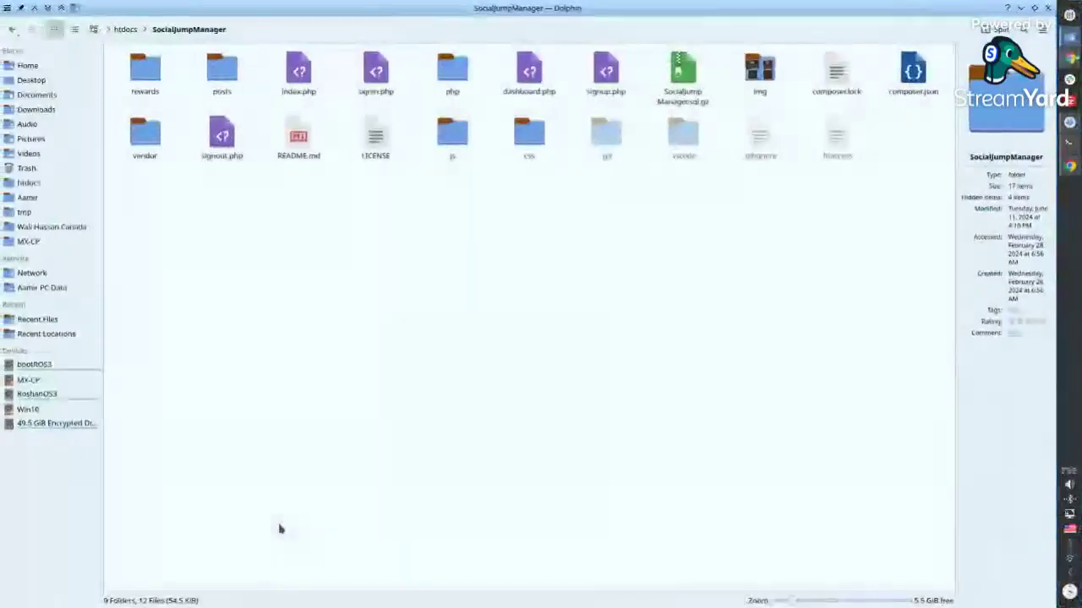
Step: Move Dolphin up to htdocs and return to Chrome's localhost listing
click(124, 30)
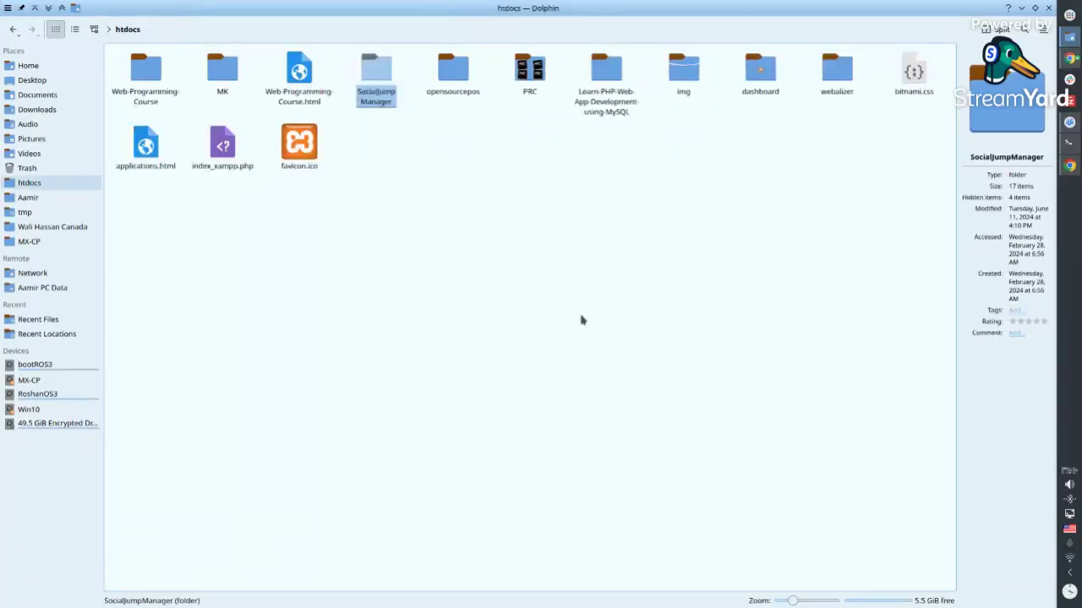
key(alt+Tab)
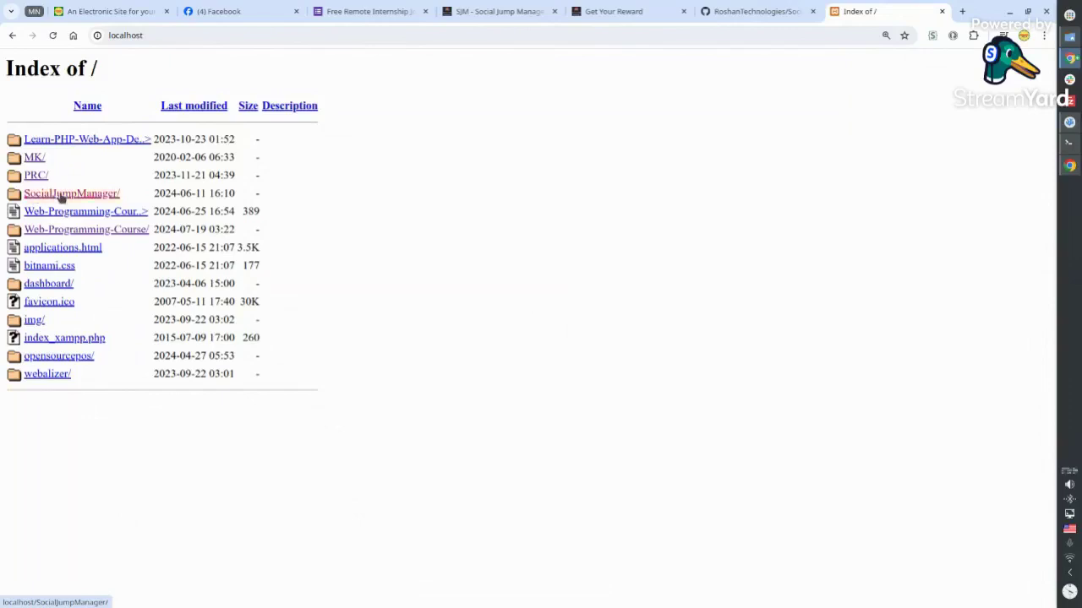
Step: Open the SocialJumpManager Reward page, then load localhost/SocialJumpManager/ again in a new tab moved left
click(61, 197)
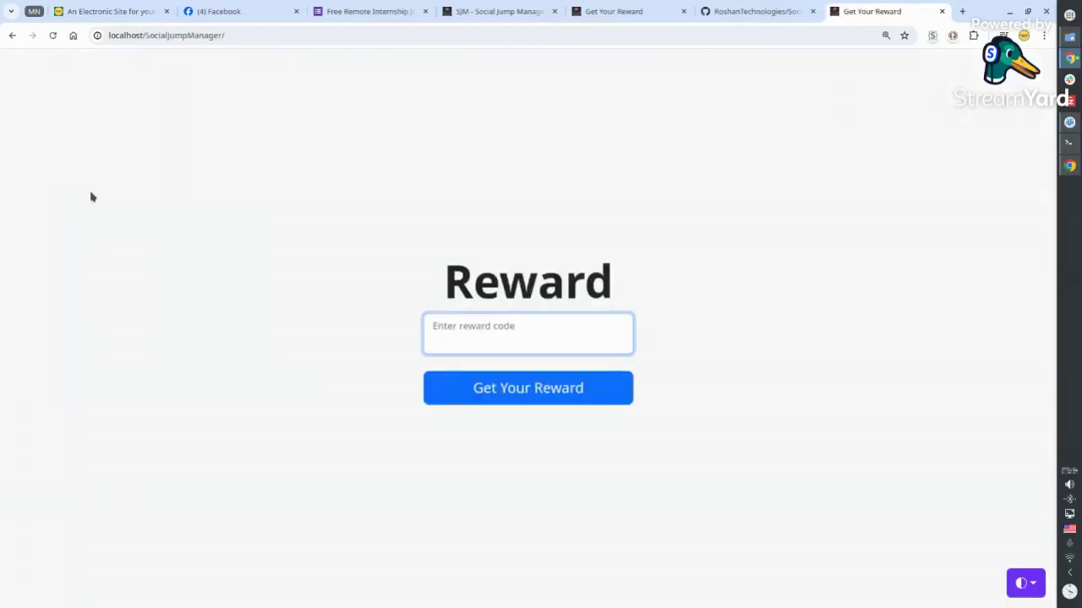
click(962, 11)
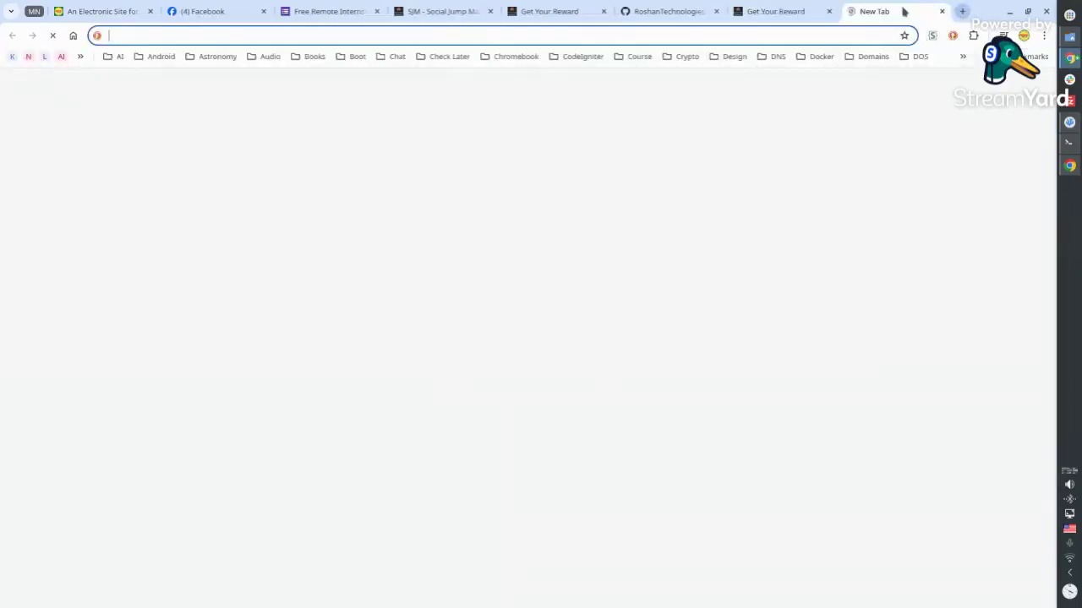
drag(903, 11, 792, 11)
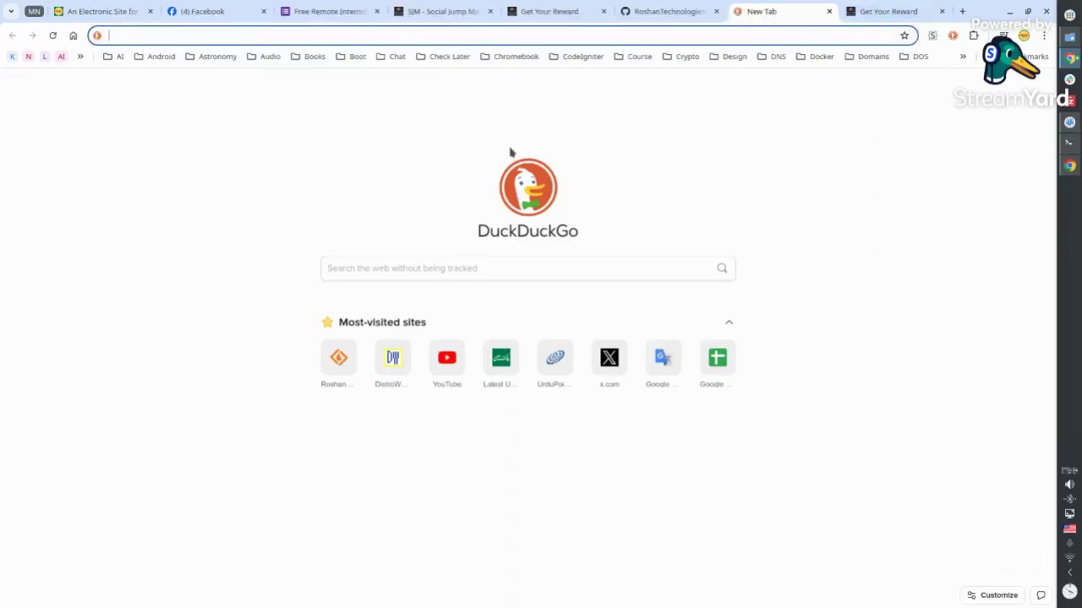
text(lo)
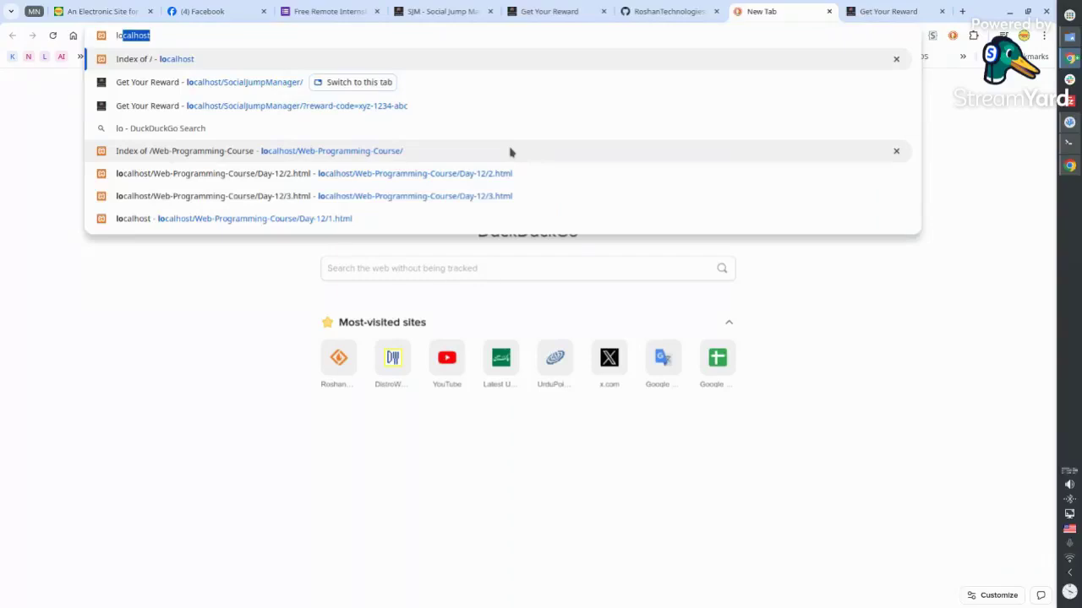
key(Right)
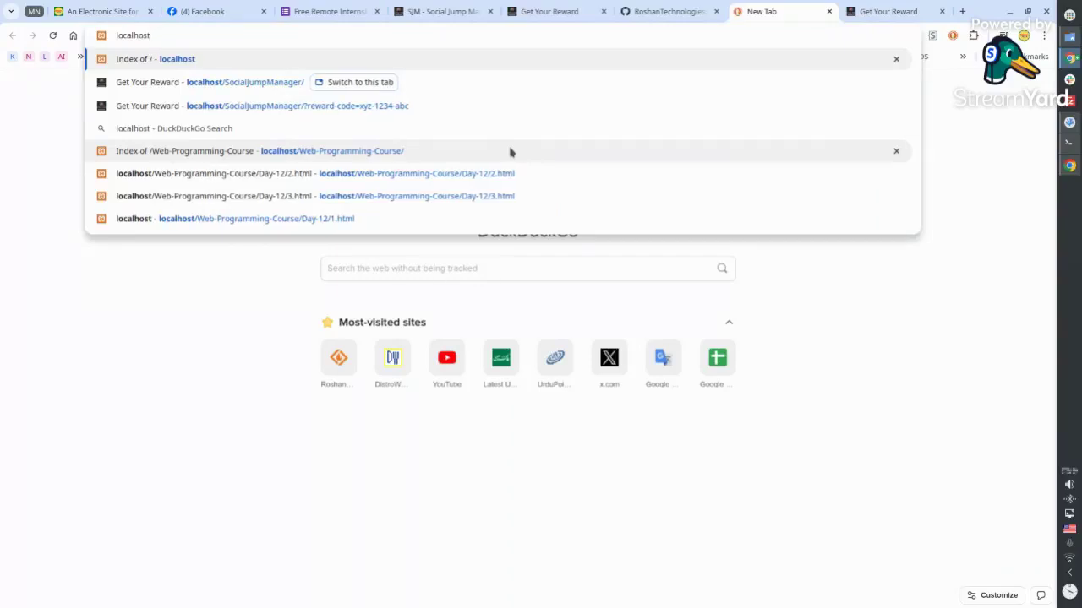
click(229, 82)
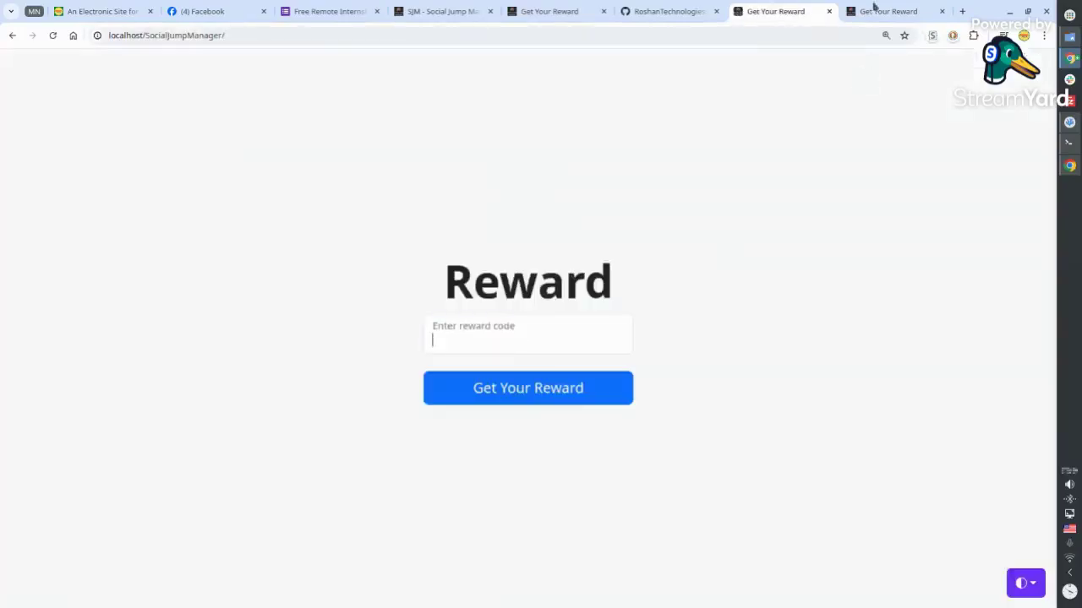
click(306, 31)
click(305, 31)
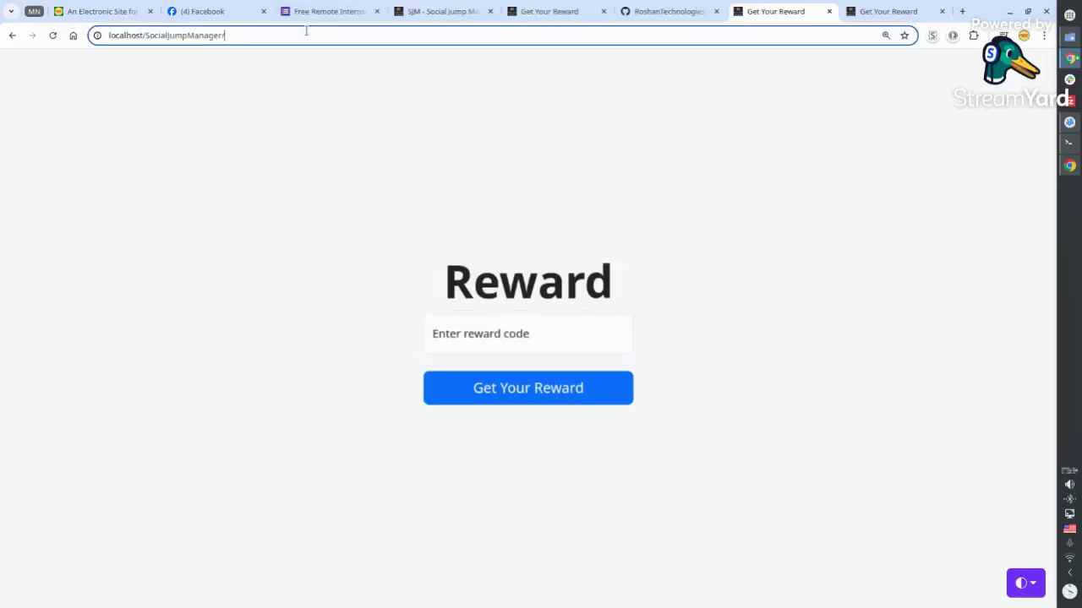
Step: Go to signin.php and sign in with a saved account's autofilled credentials to reach dashboard.php
text(s)
key(Return)
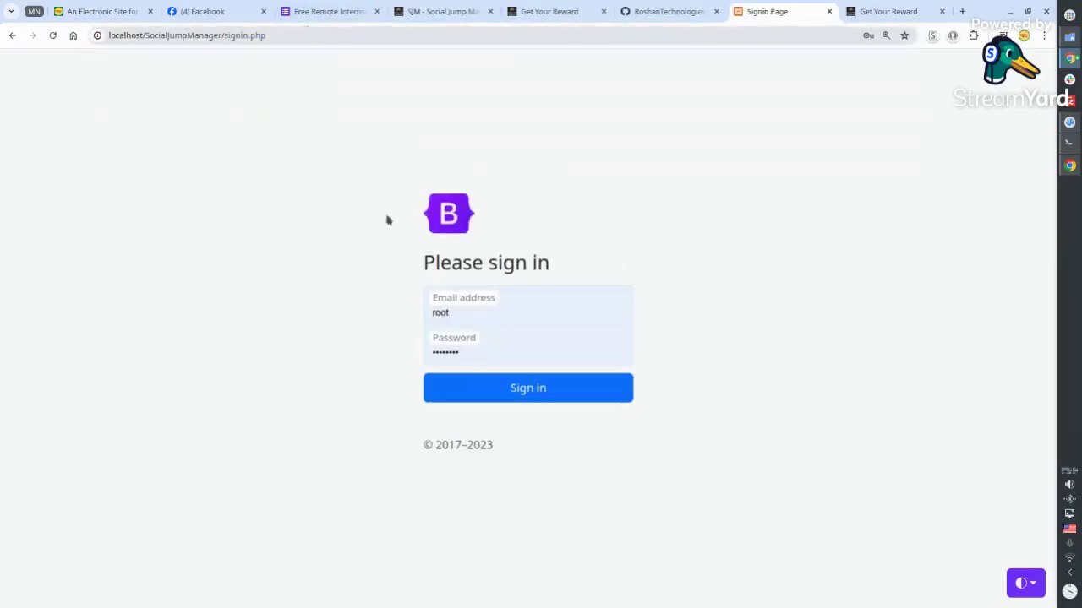
click(513, 315)
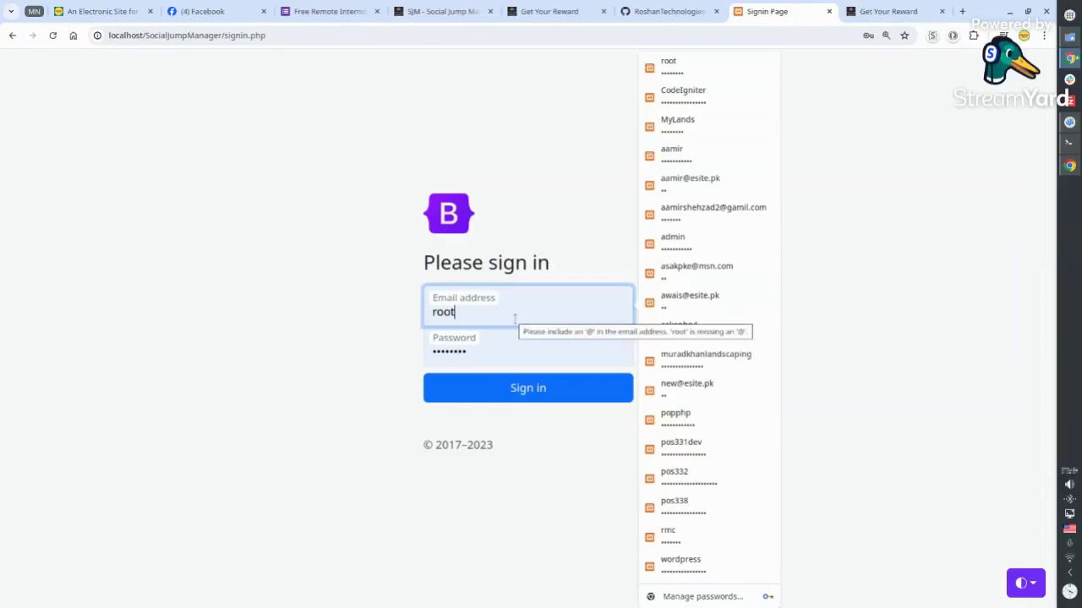
click(674, 225)
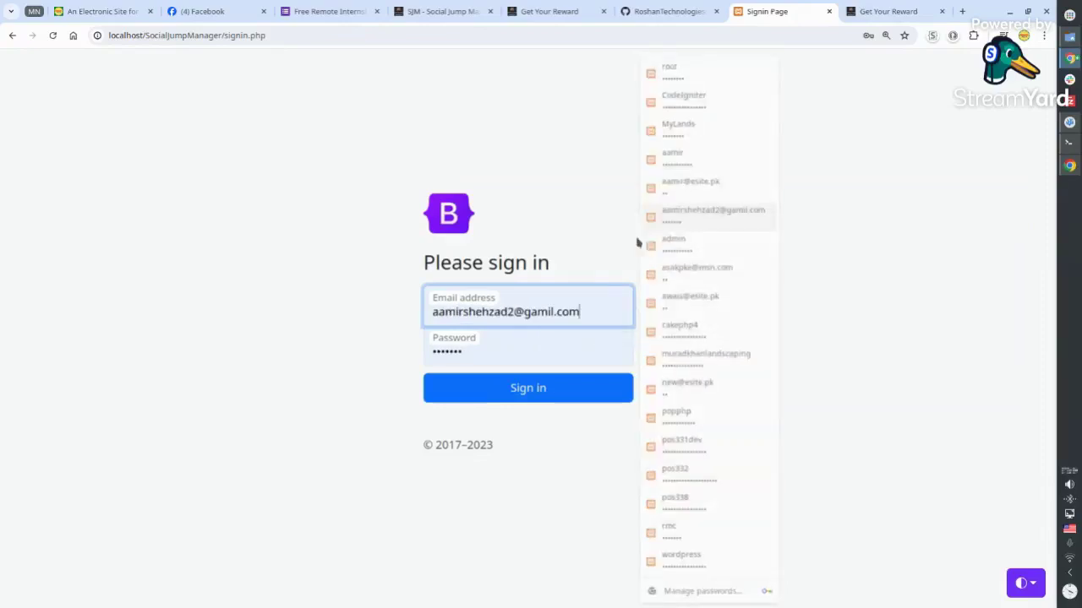
click(500, 392)
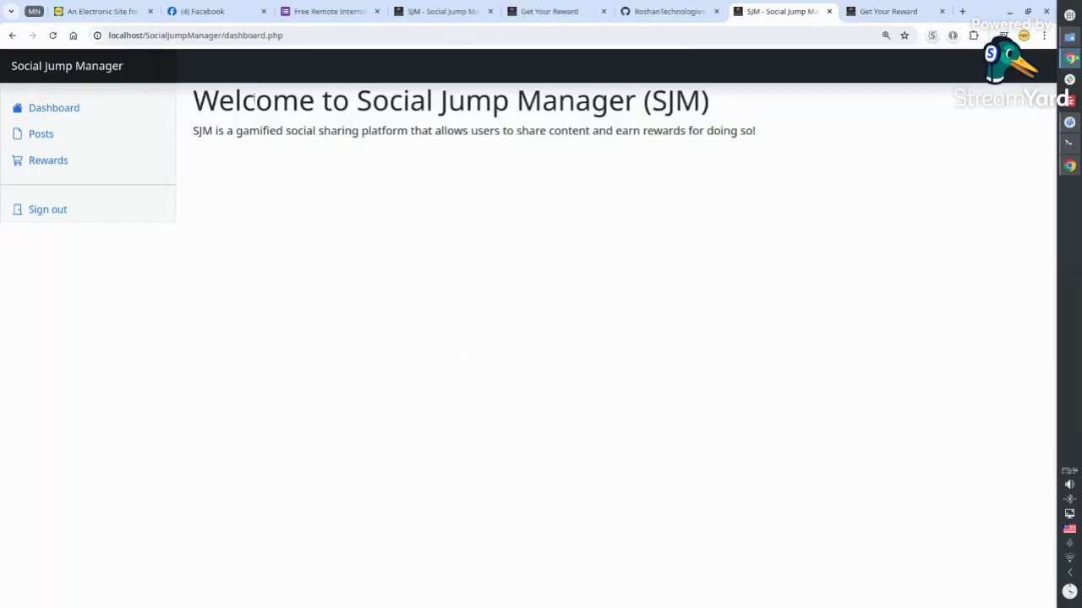
Step: Switch to the Facebook page and scroll down through its recent posts
click(218, 11)
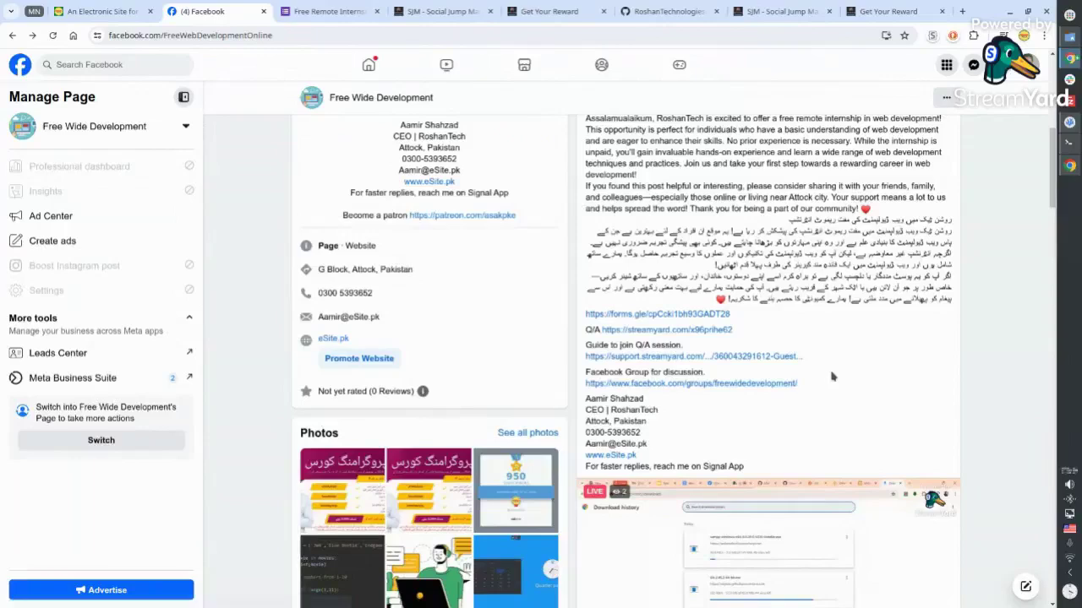
scroll(831, 377, down, 5)
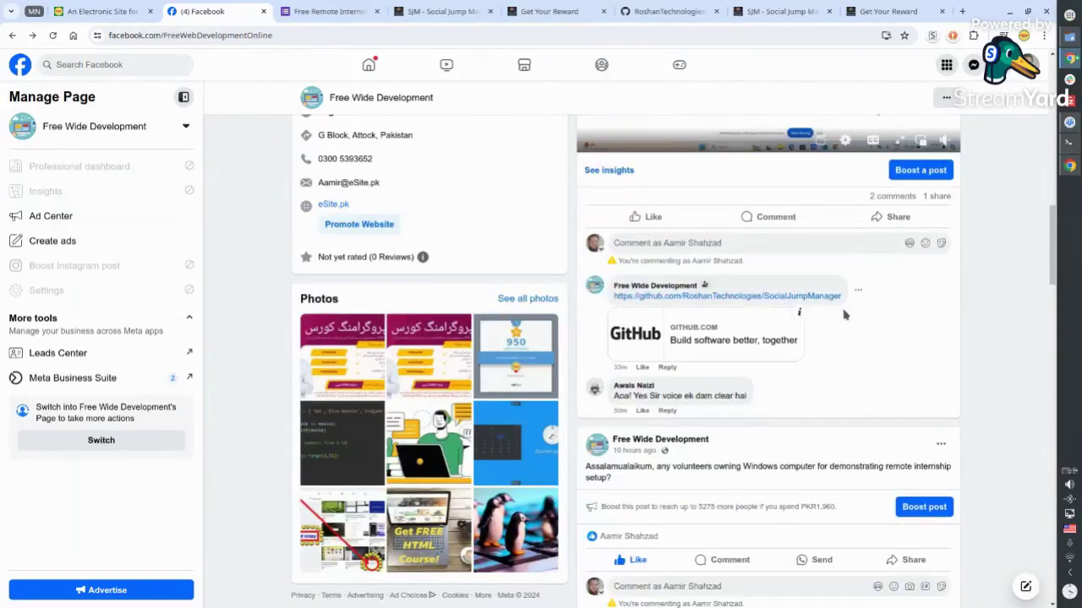
scroll(843, 314, up, 10)
scroll(843, 314, down, 8)
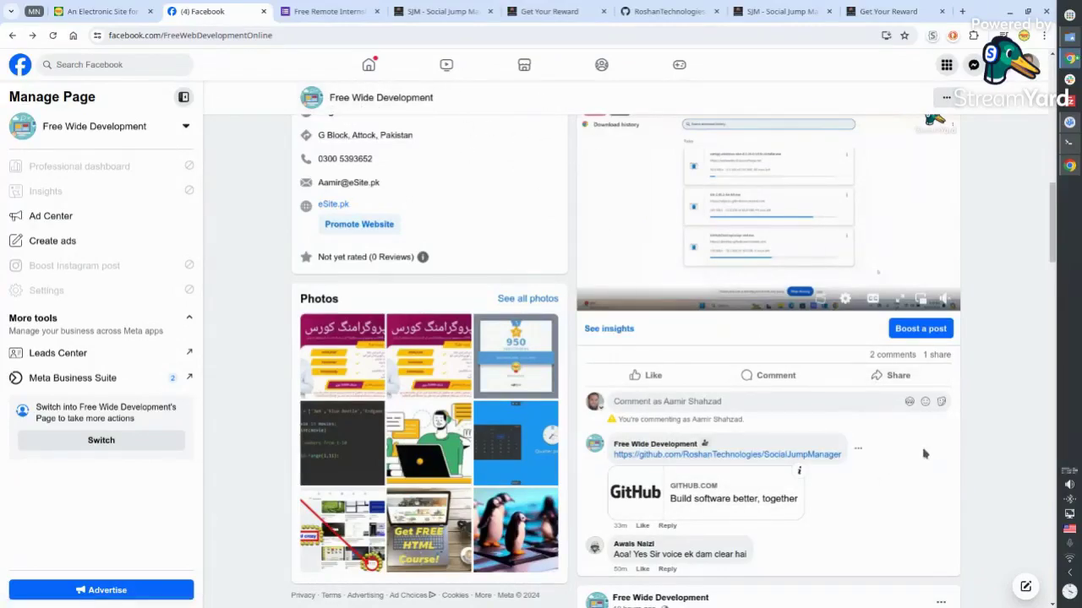
scroll(925, 449, down, 3)
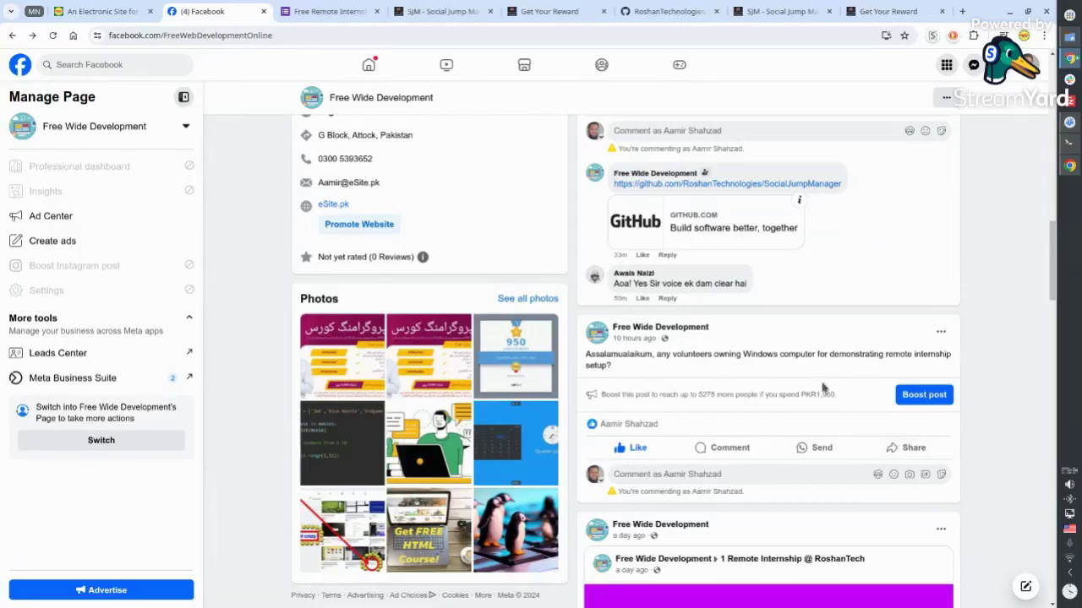
scroll(811, 389, down, 3)
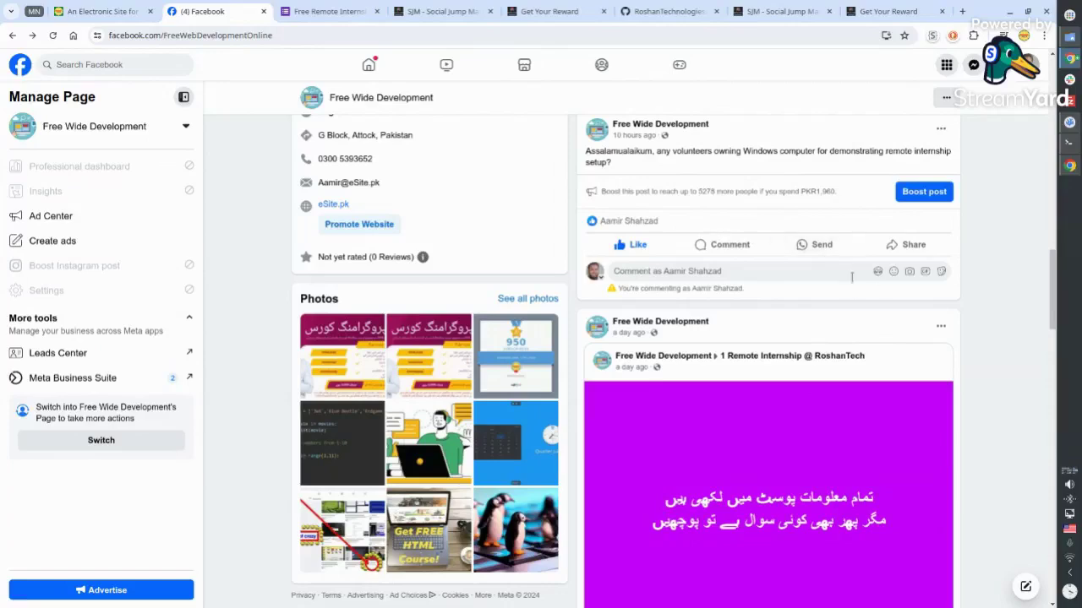
scroll(875, 330, down, 1)
scroll(874, 331, down, 2)
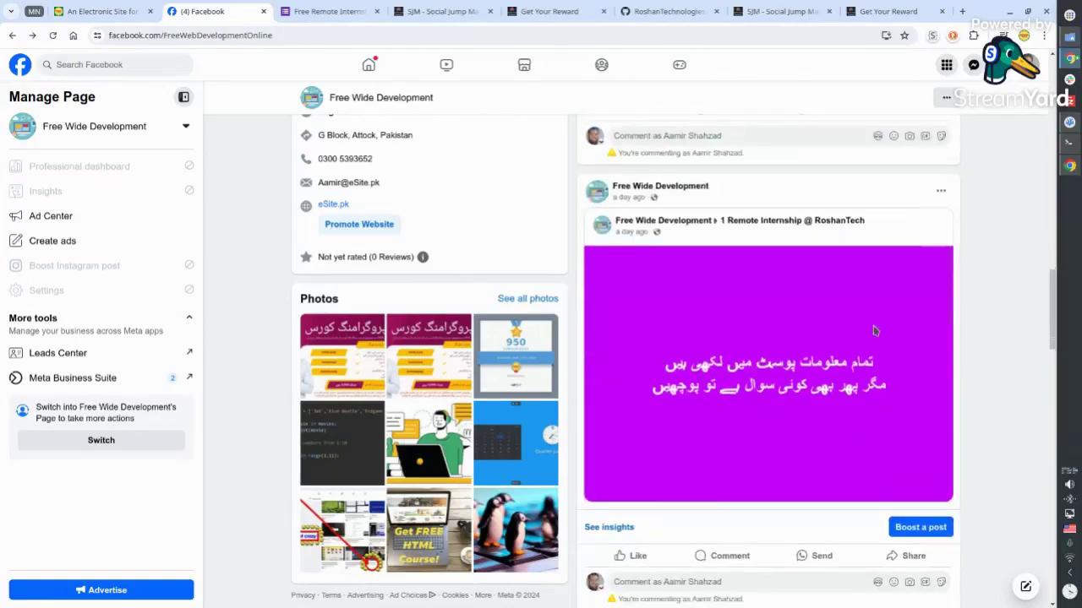
scroll(854, 331, down, 1)
scroll(824, 336, down, 10)
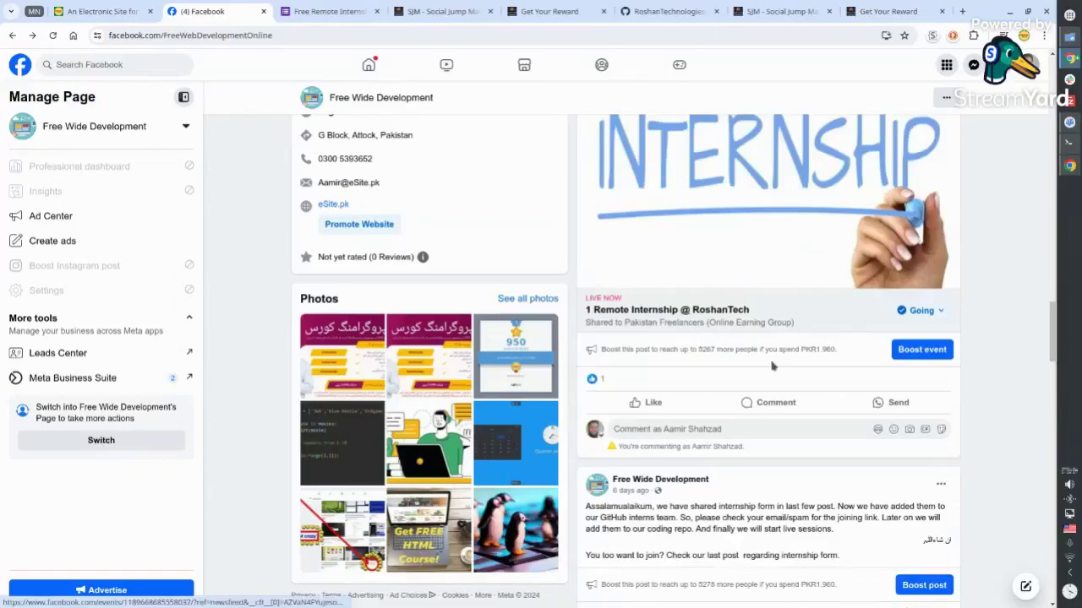
scroll(811, 351, down, 3)
scroll(799, 362, down, 2)
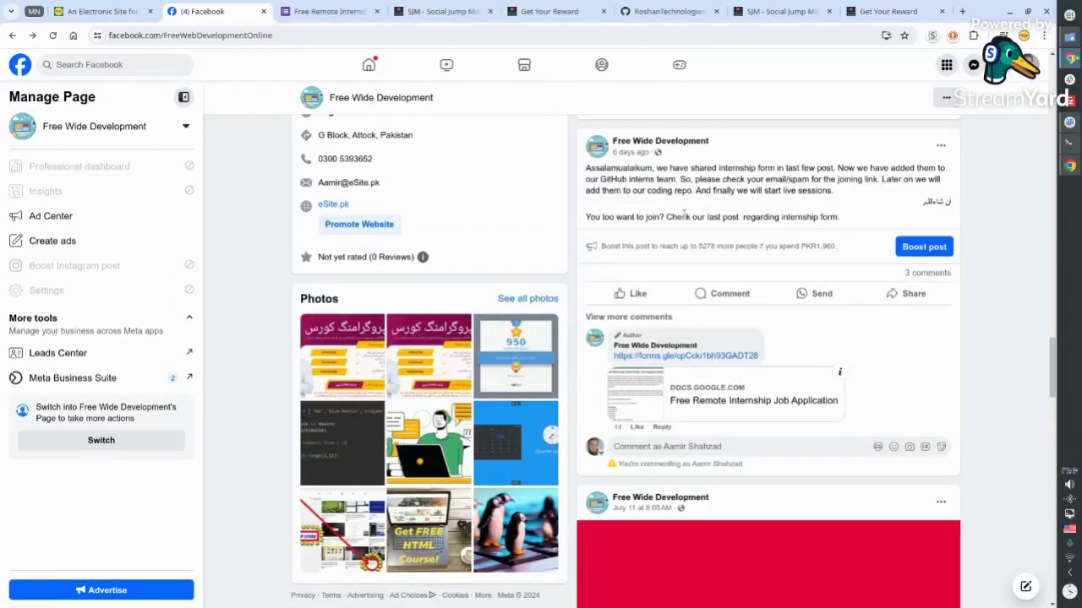
scroll(683, 216, down, 5)
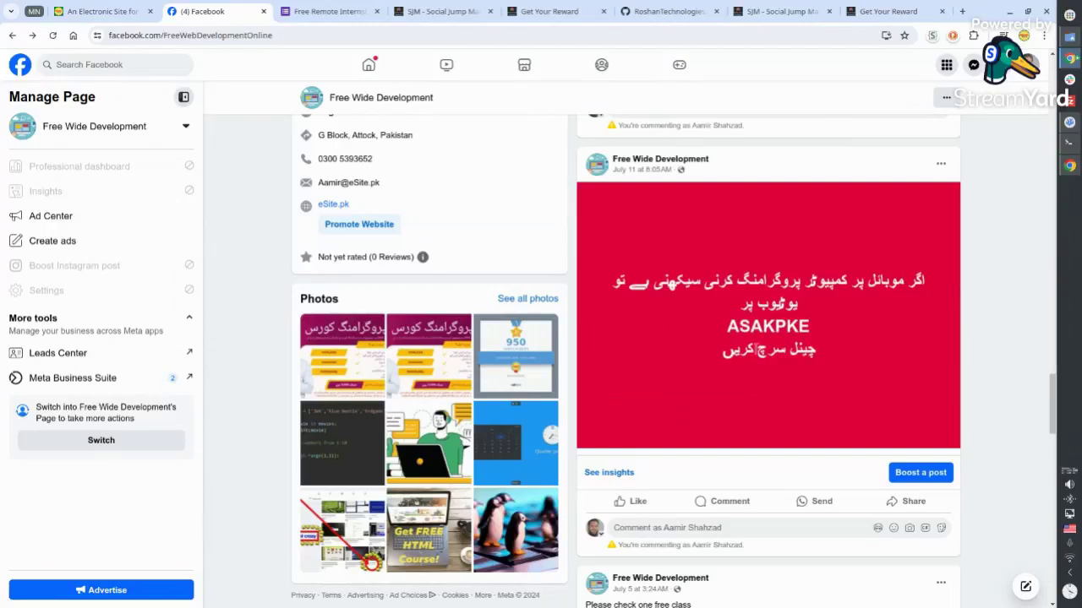
Step: Highlight the Urdu text on the red post and keep scrolling through the feed
drag(767, 352, 767, 279)
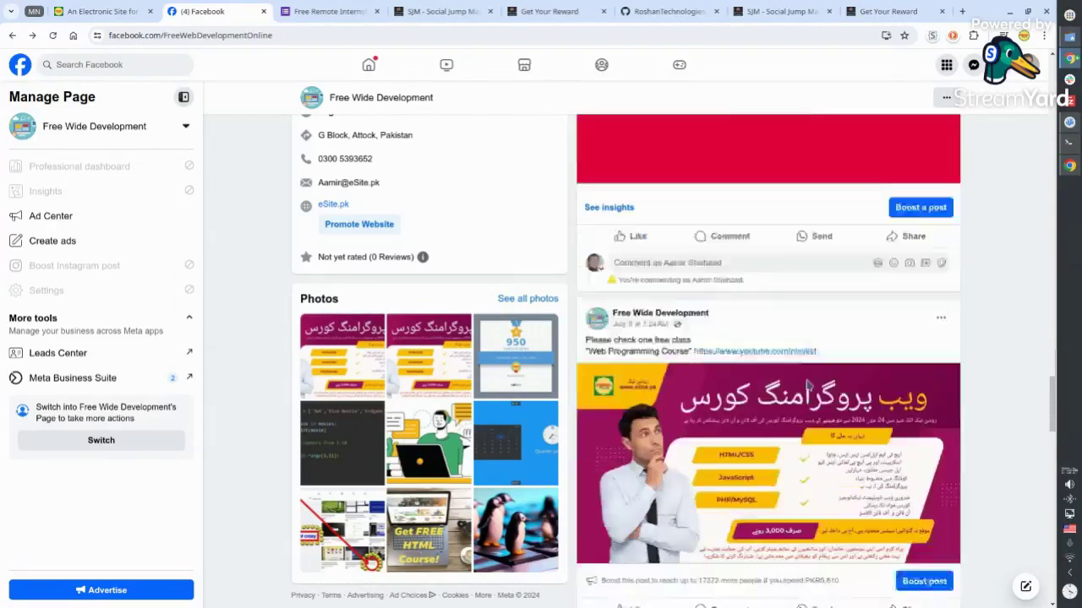
scroll(813, 392, down, 4)
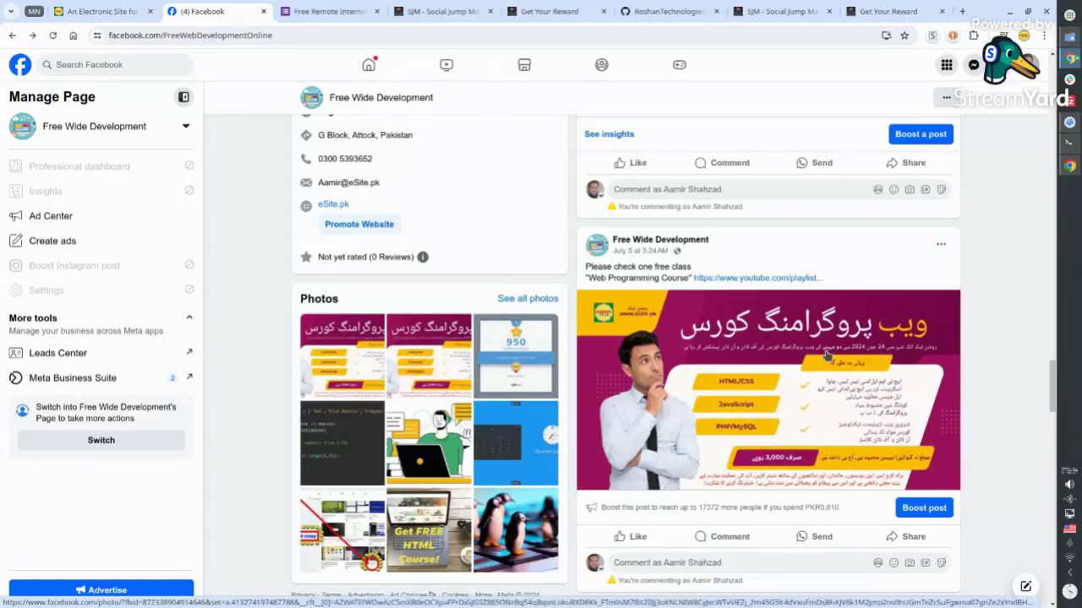
scroll(819, 372, down, 2)
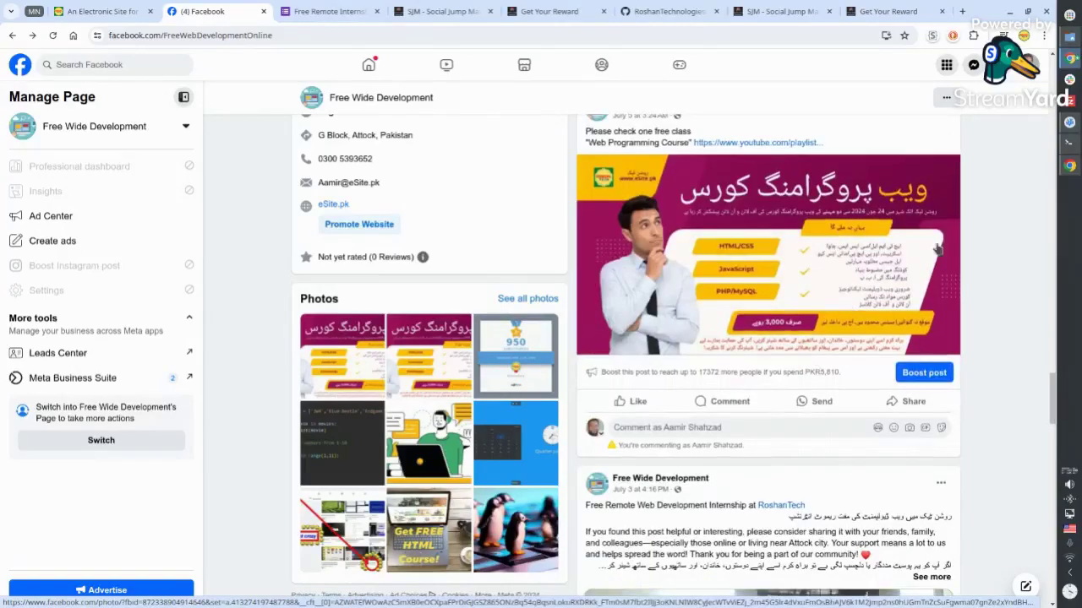
scroll(854, 435, down, 2)
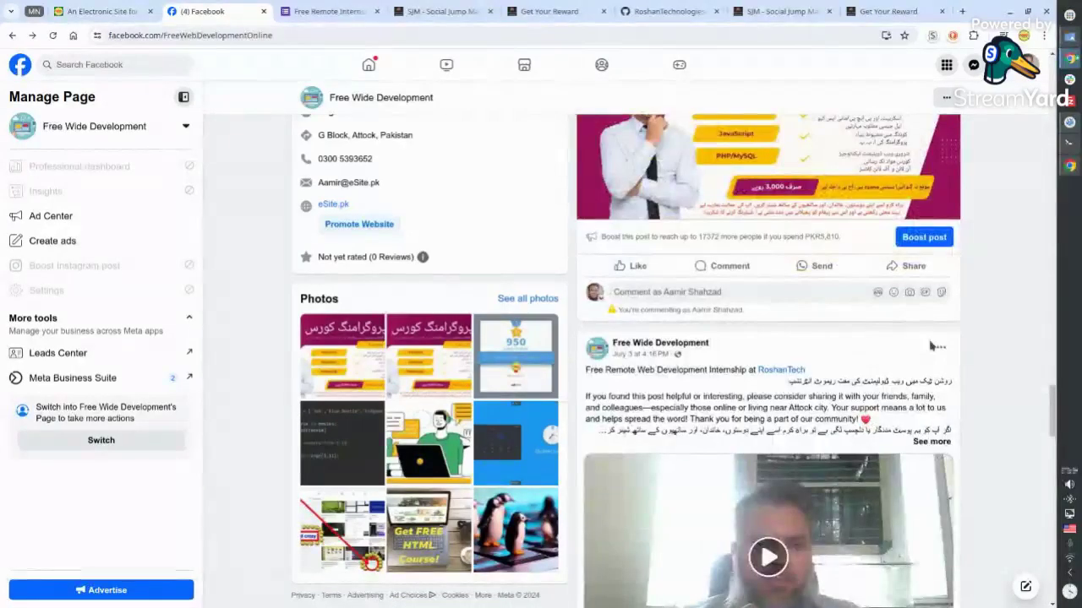
scroll(840, 364, up, 2)
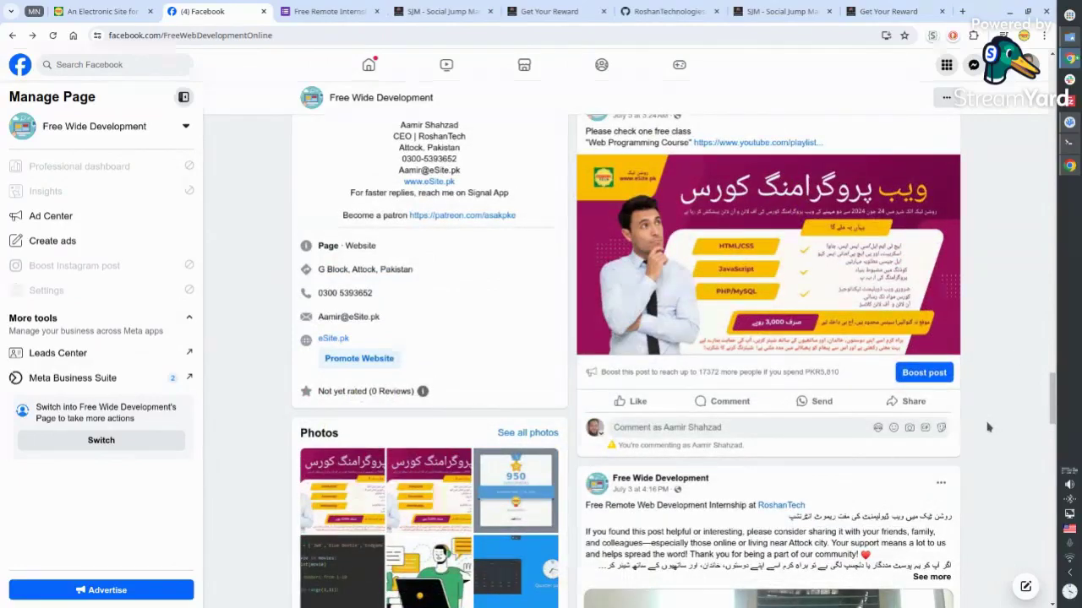
scroll(958, 426, down, 3)
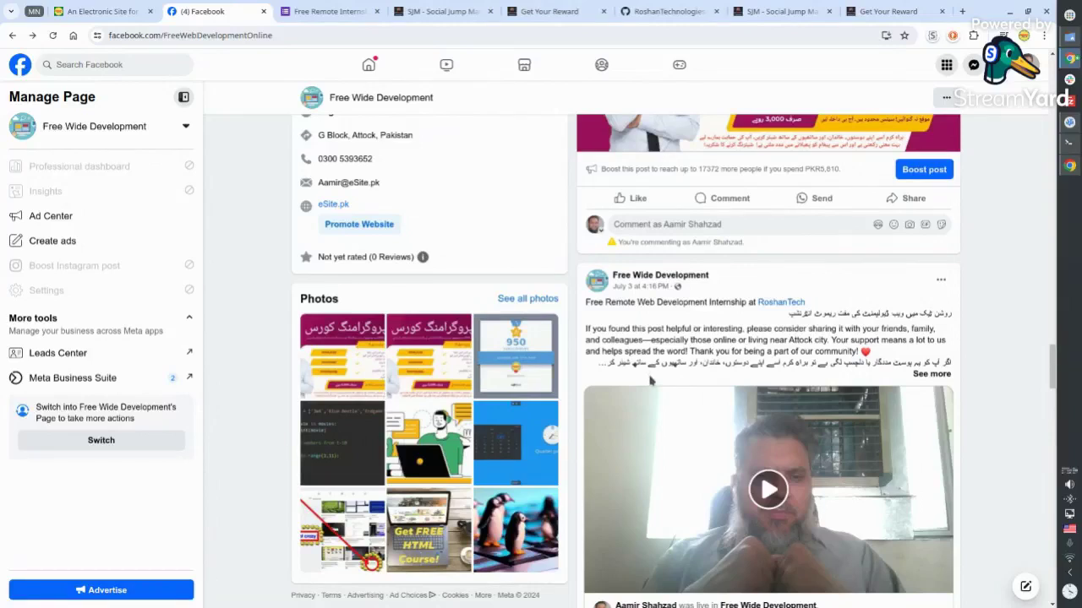
Step: Flip between the Reward code, SJM dashboard and RoshanTechnologies GitHub tabs
click(869, 11)
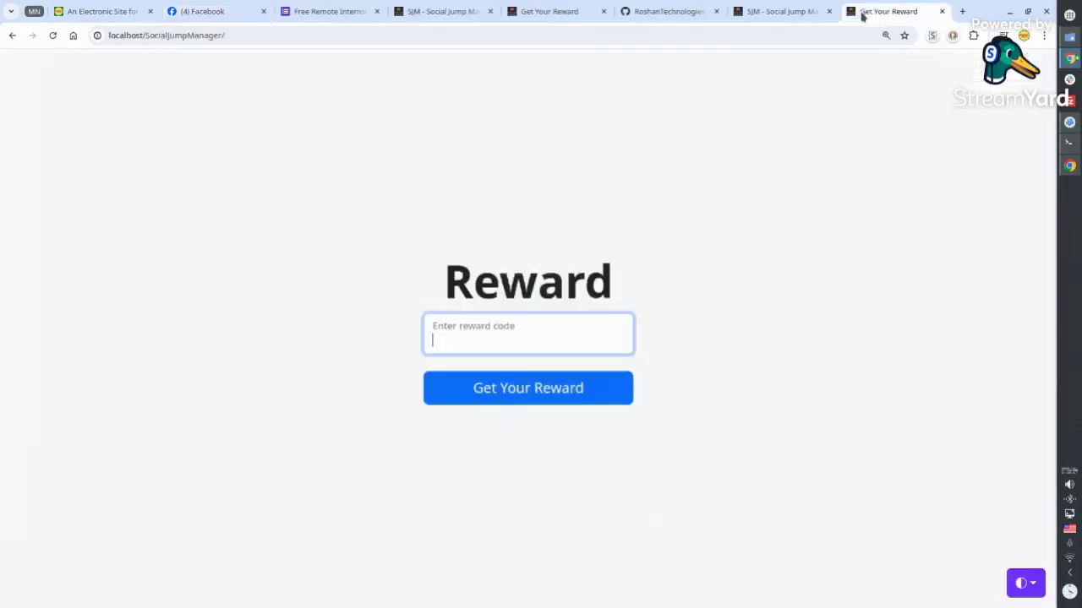
click(769, 10)
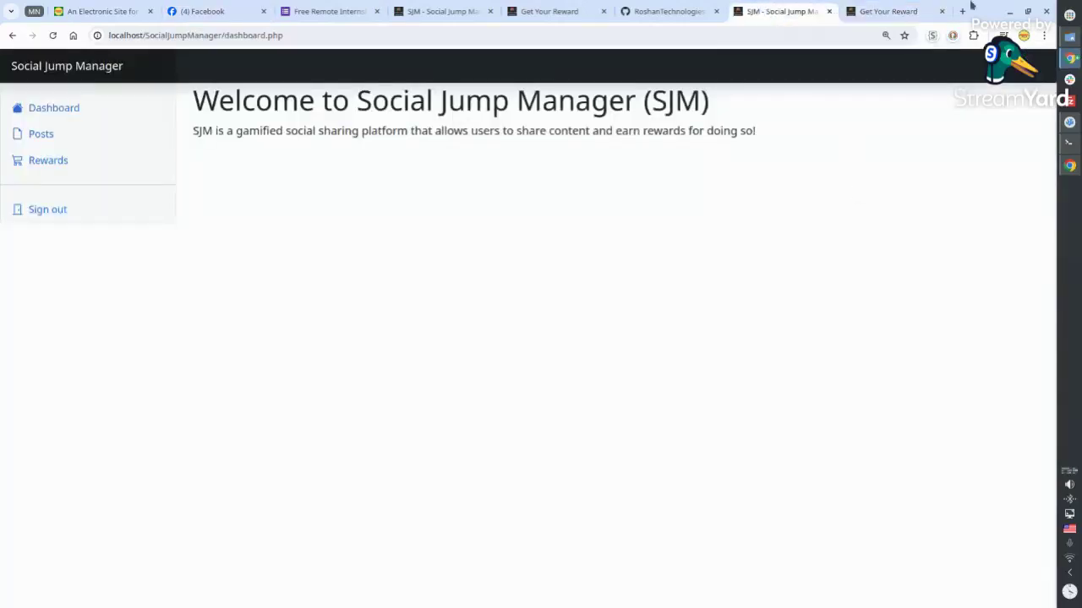
click(868, 10)
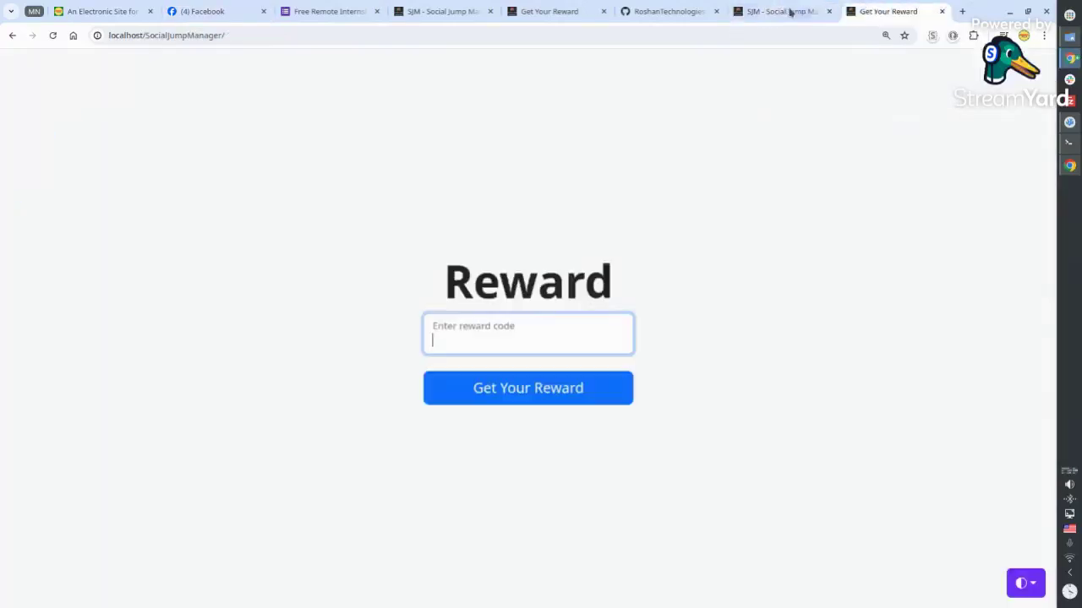
click(777, 10)
click(916, 11)
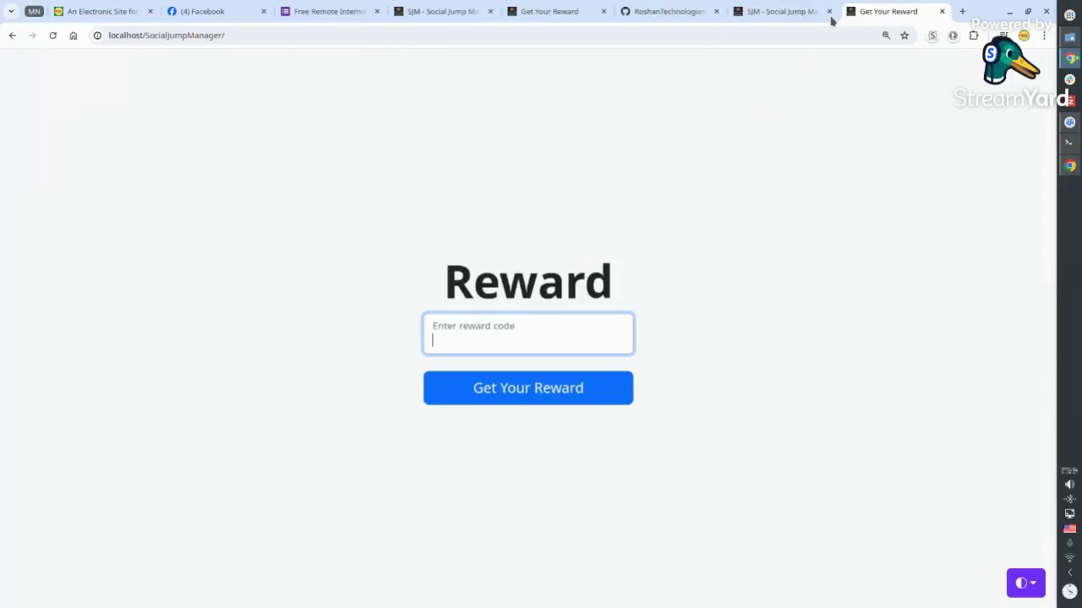
click(659, 11)
click(764, 11)
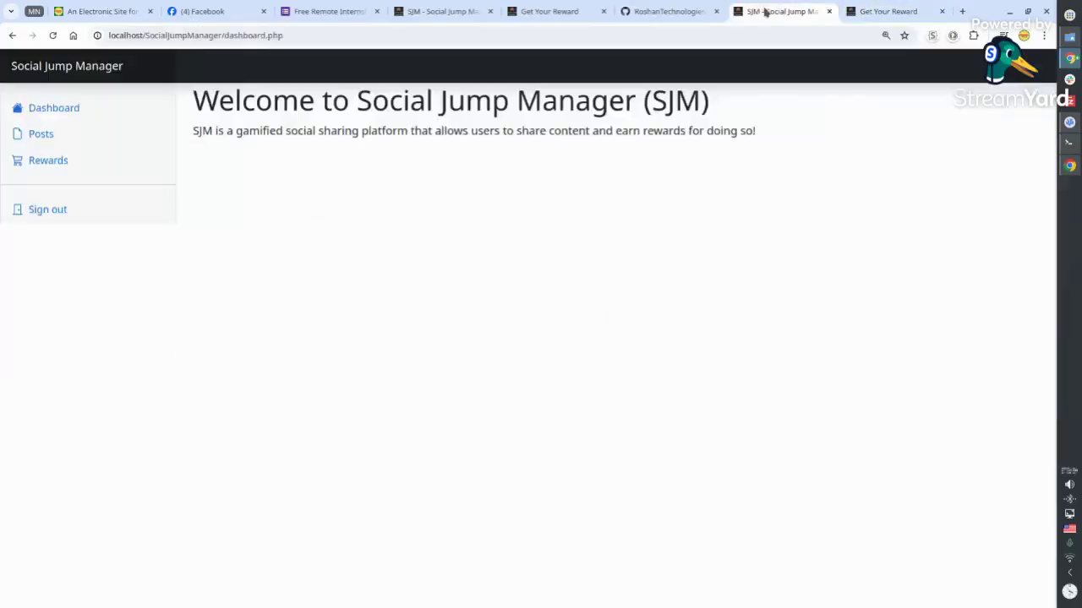
click(891, 11)
Step: Add a blank new tab beside the RoshanTechnologies tab, then return to the Reward page
click(961, 10)
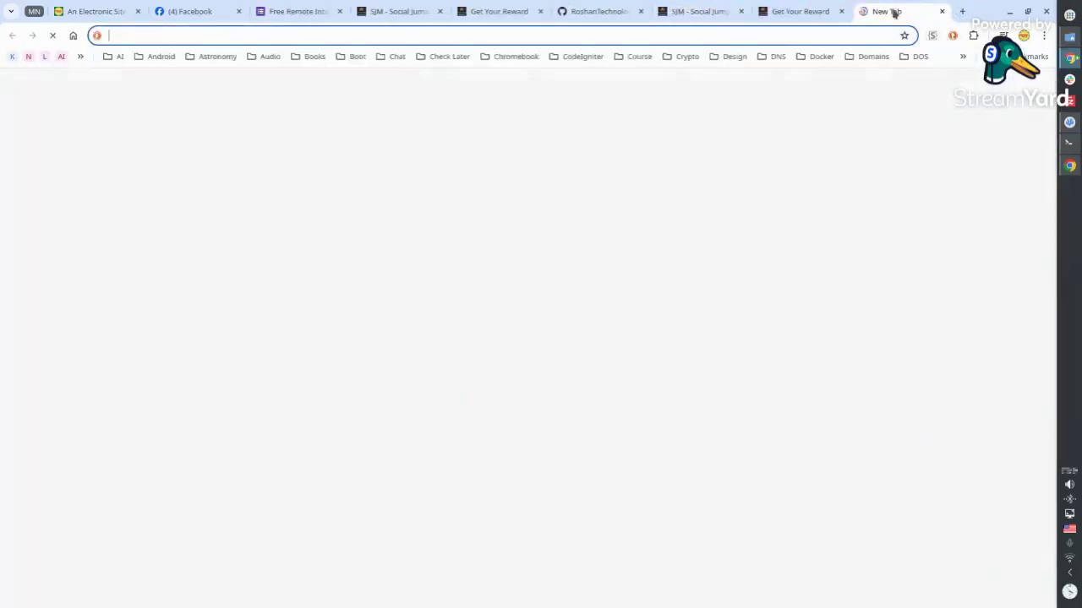
drag(891, 12, 681, 11)
click(894, 12)
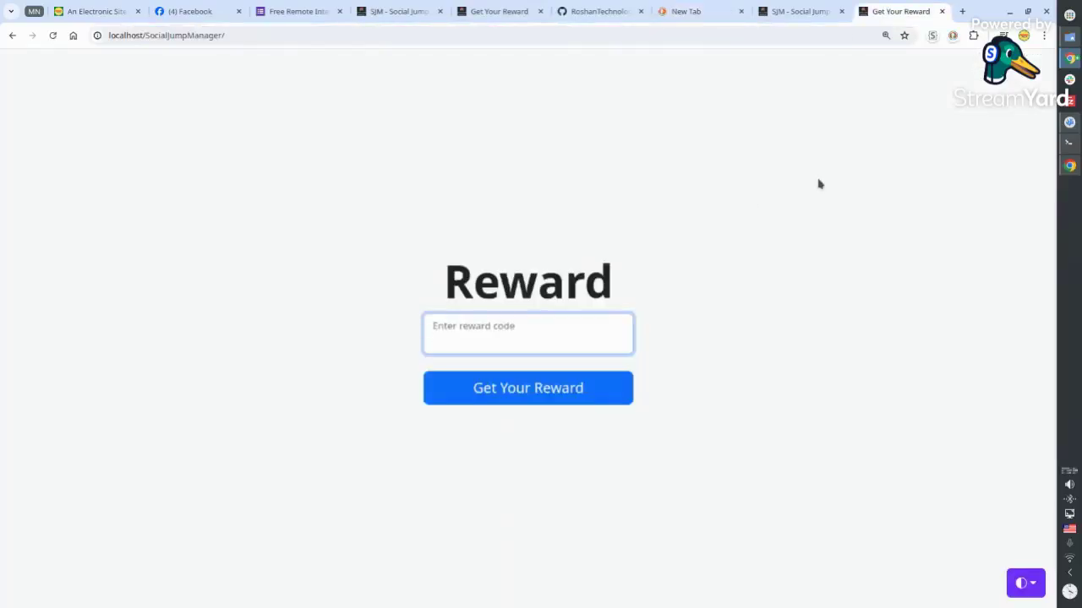
Step: Load localhost in the blank tab to show the server's Index of / listing
click(786, 11)
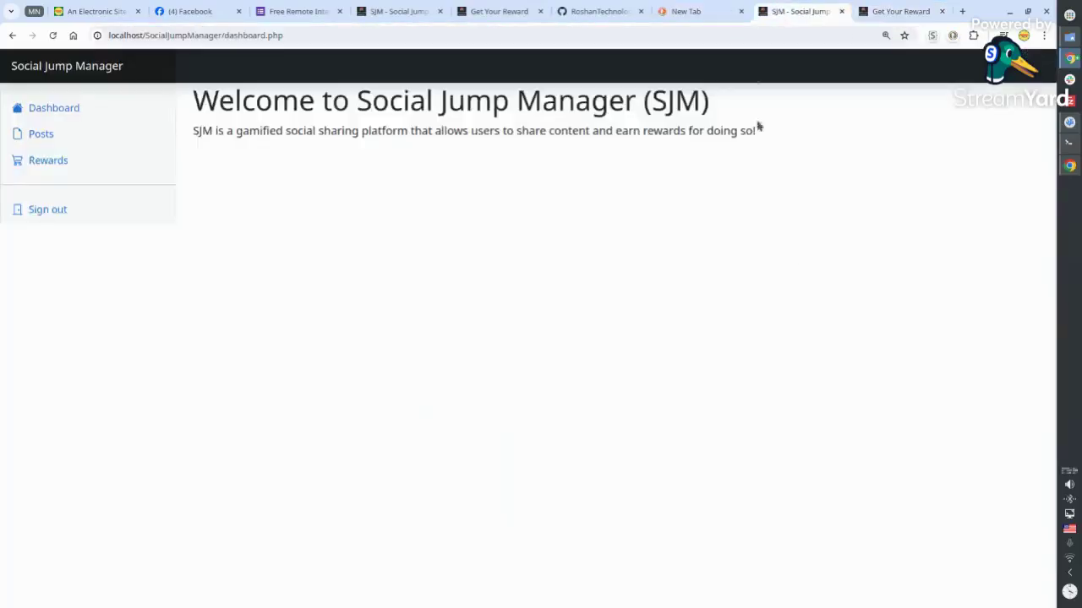
click(698, 12)
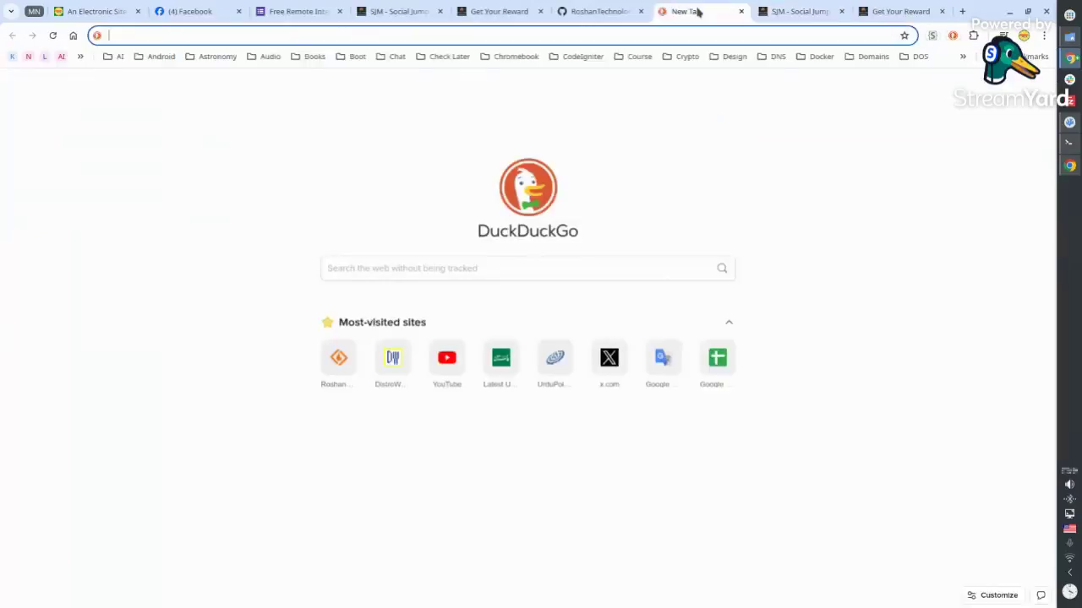
text(lo)
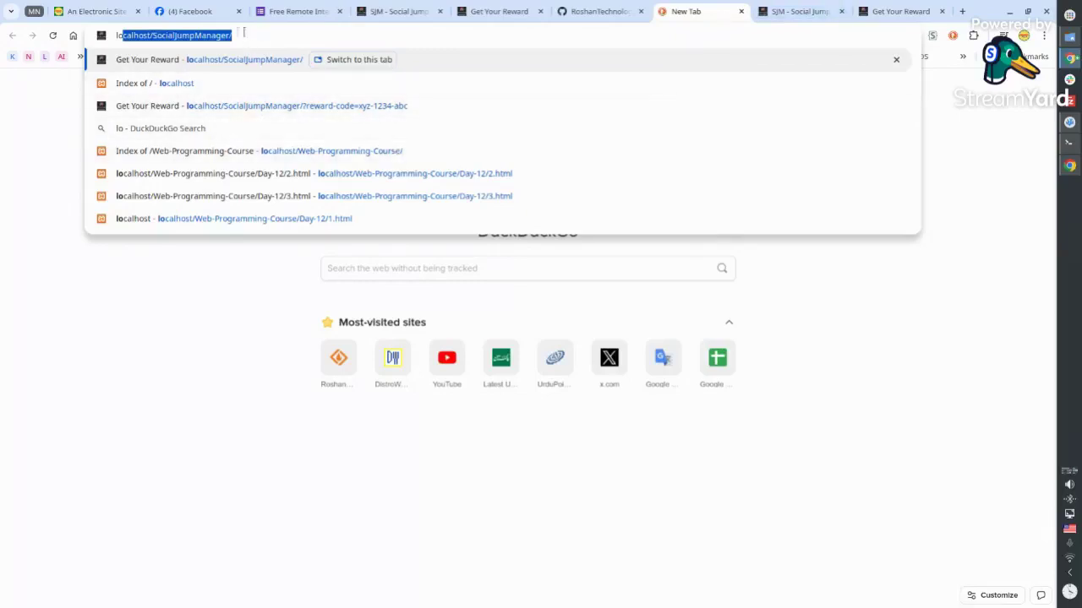
text(calhost/Social)
key(BackSpace)
key(BackSpace)
key(BackSpace)
key(BackSpace)
key(BackSpace)
key(BackSpace)
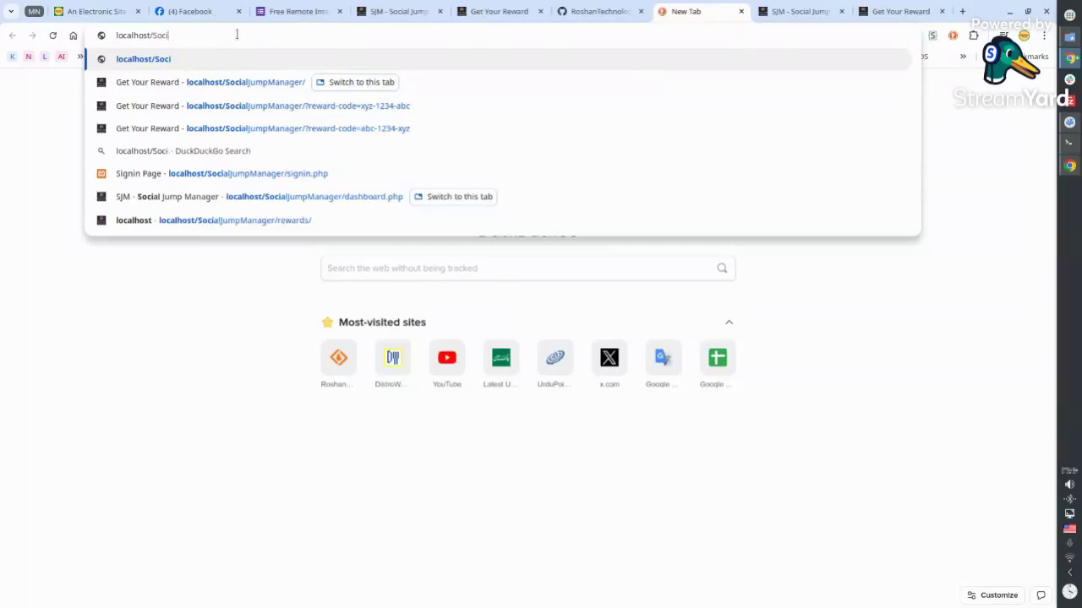
key(Return)
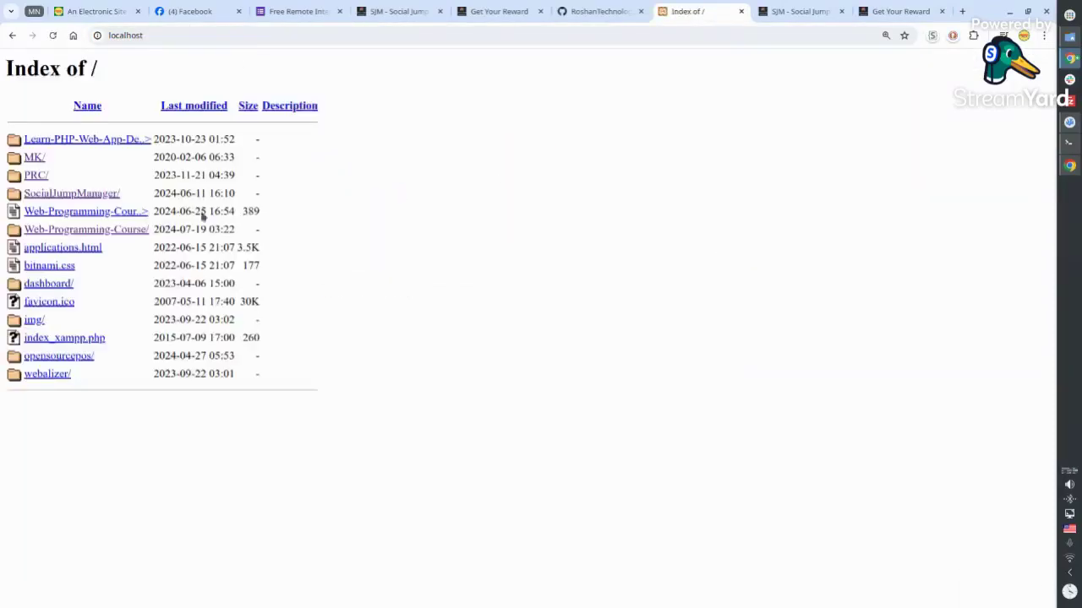
Step: Go to localhost/phpmyadmin, log in, and open the SocialJumpManager database's tables
click(191, 34)
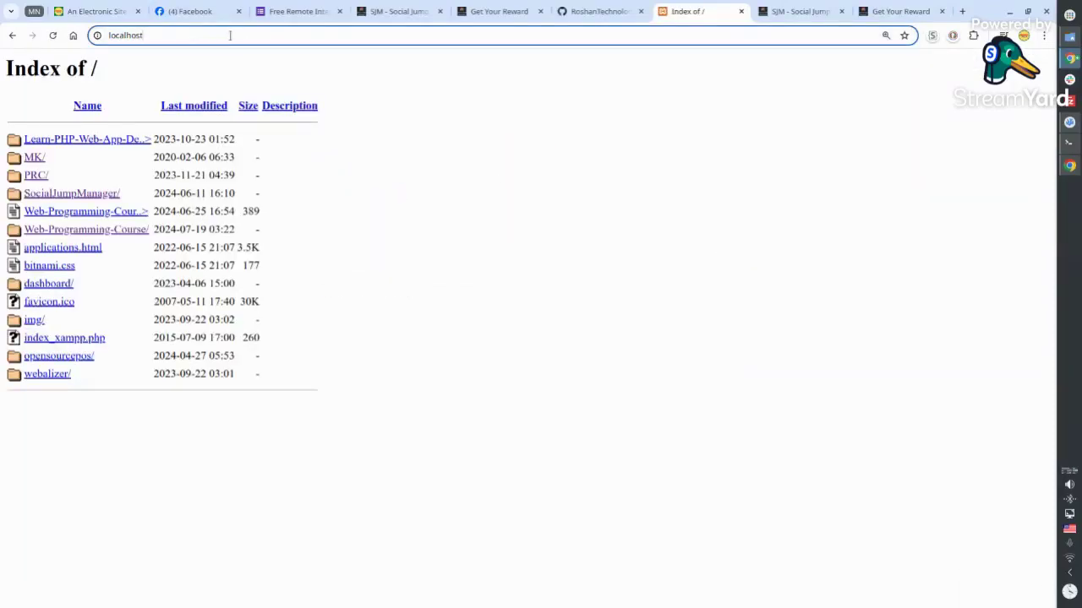
text(/php)
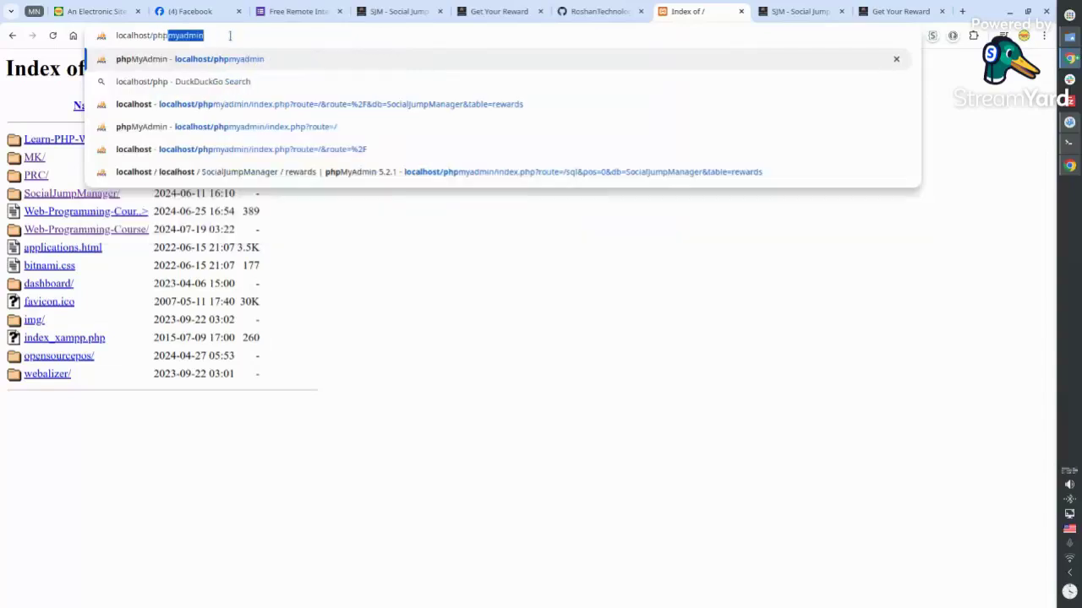
key(Return)
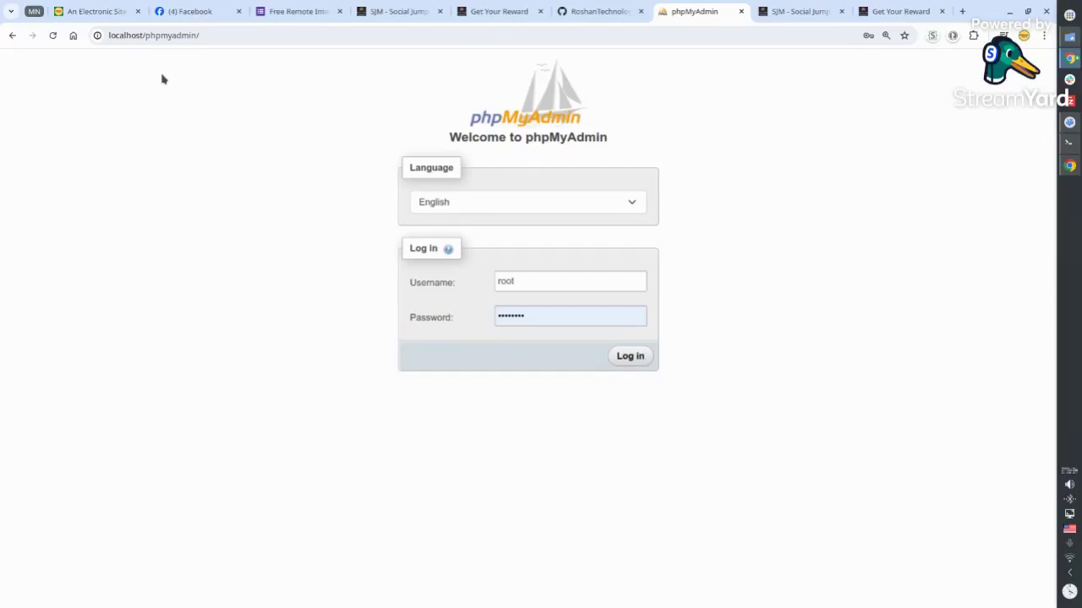
click(629, 357)
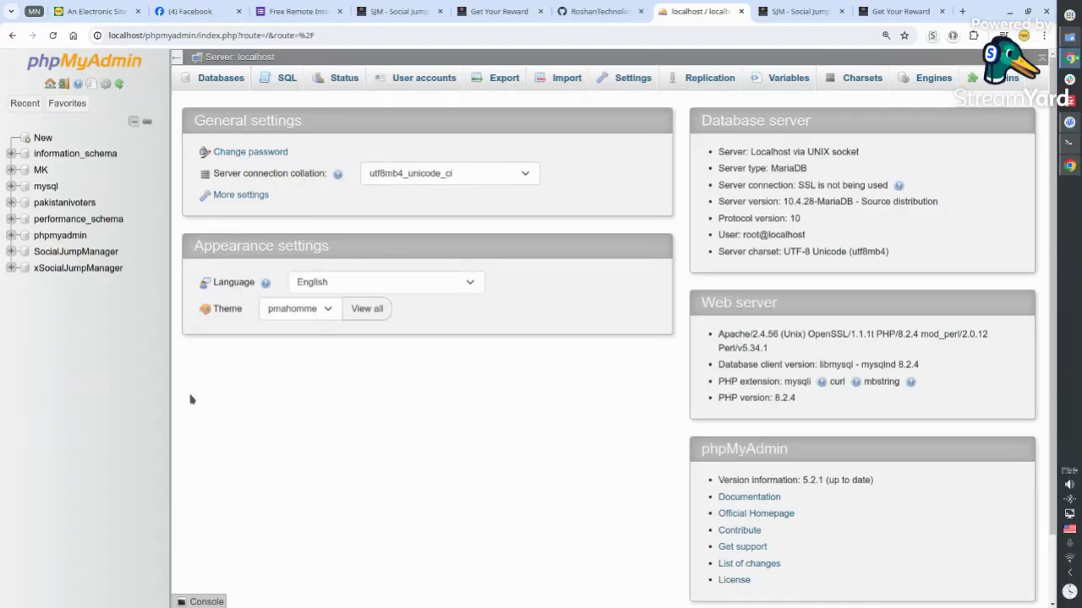
click(69, 254)
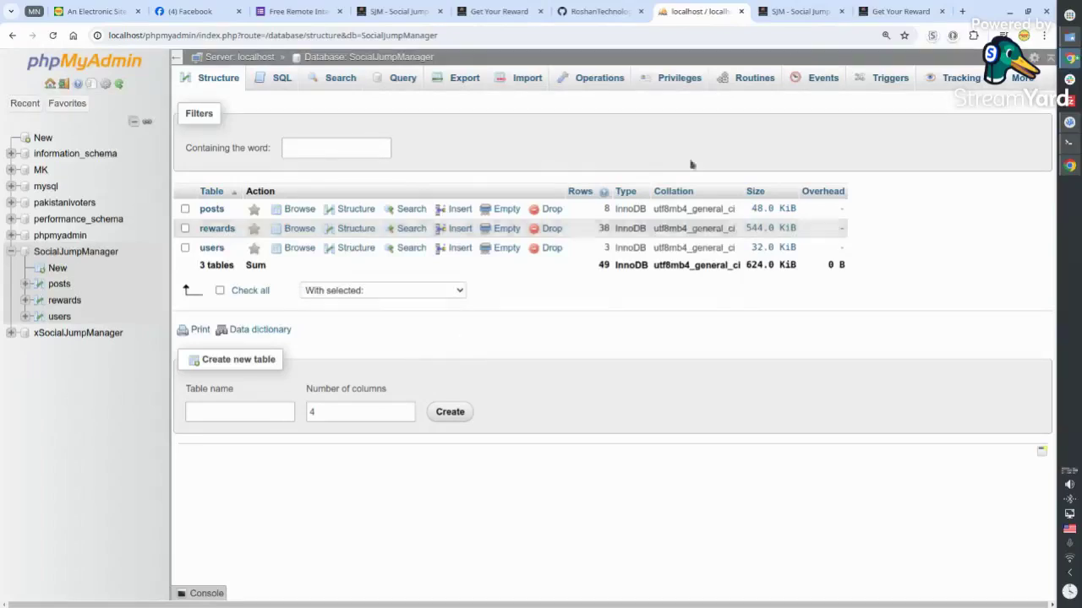
Step: Switch to the 'SJM - Social Jump Manager' dashboard tab
click(792, 11)
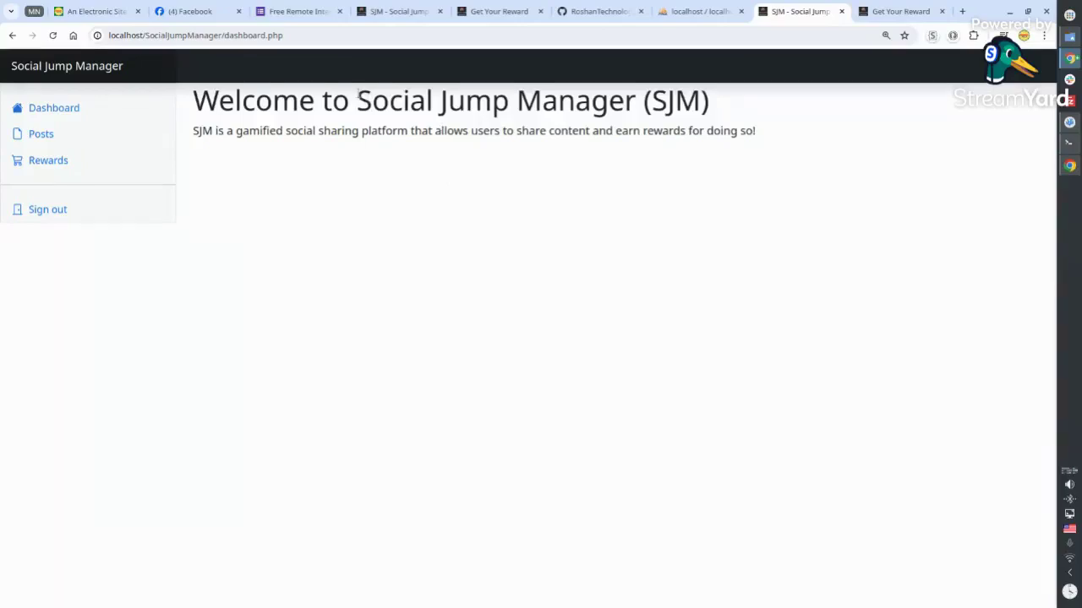
Step: Highlight the words Social, Jump, Manager and SJM in the dashboard heading, then deselect
drag(358, 95, 434, 100)
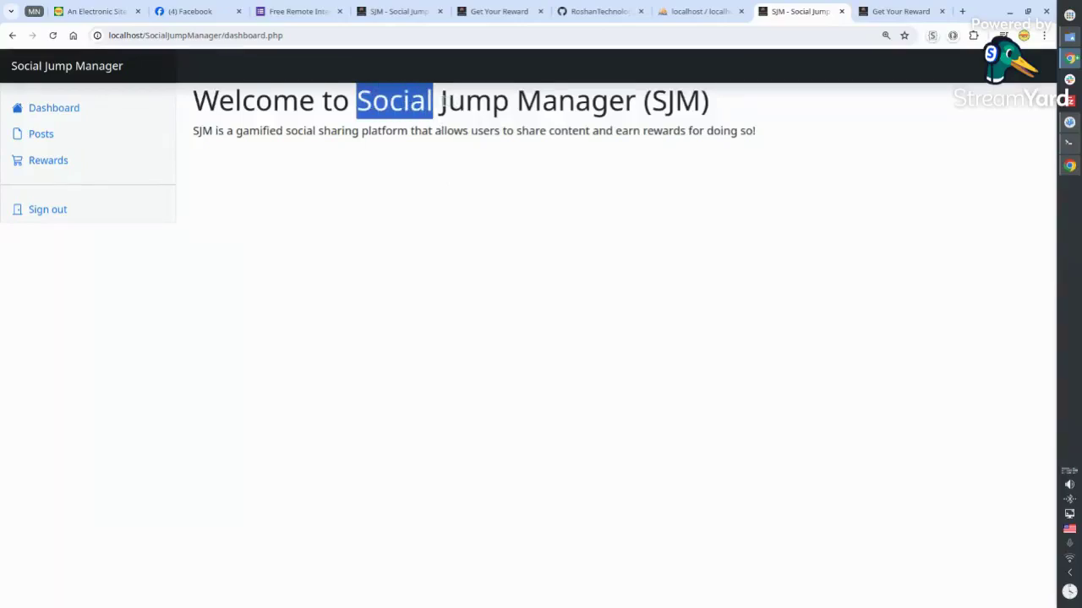
click(442, 100)
drag(356, 99, 508, 99)
click(501, 102)
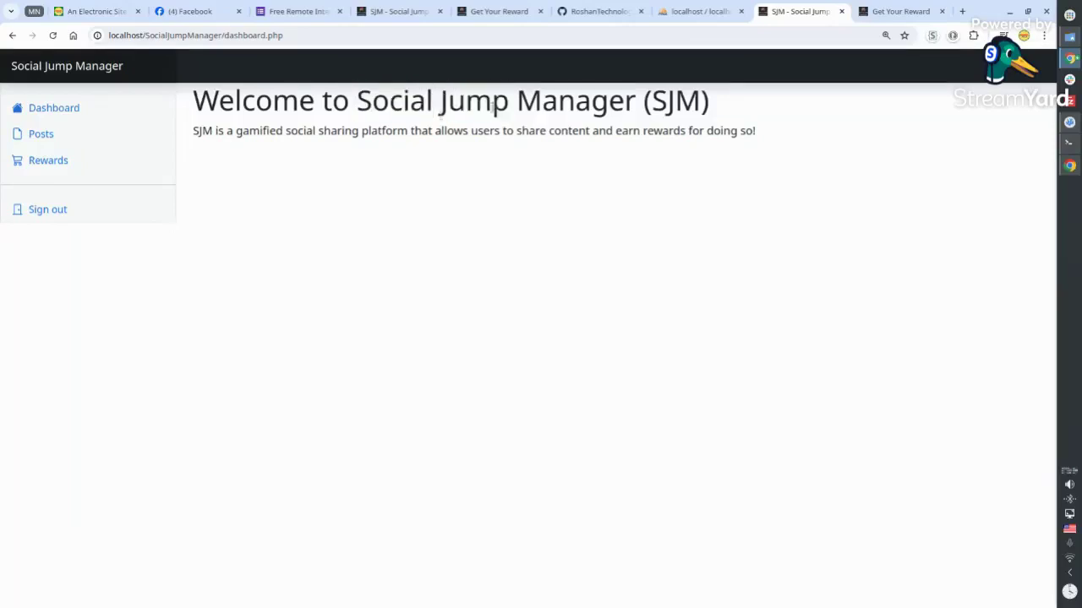
double_click(461, 103)
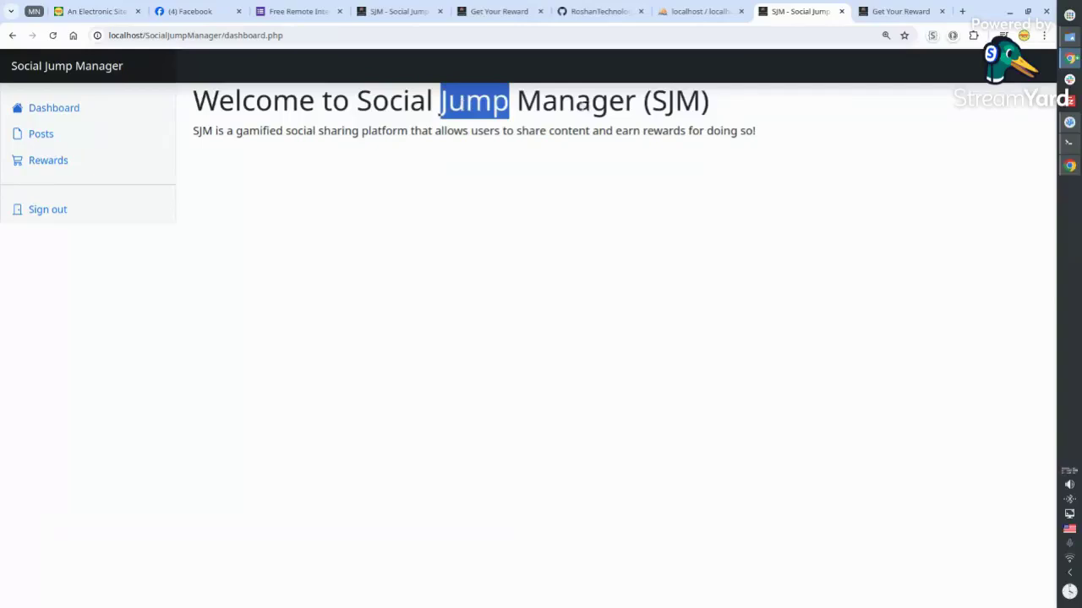
double_click(580, 103)
drag(652, 101, 696, 100)
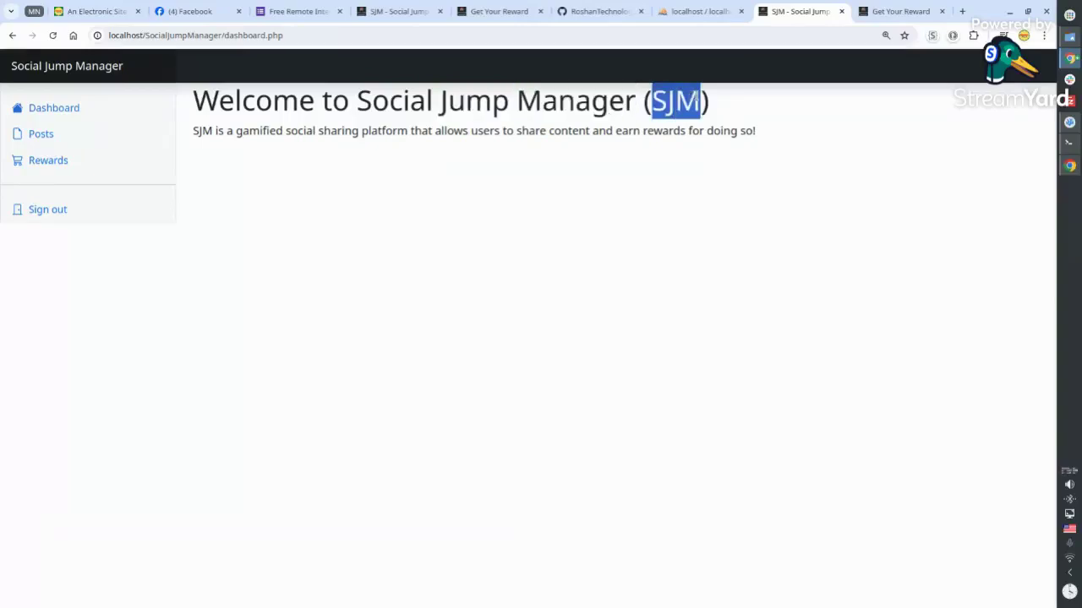
click(586, 353)
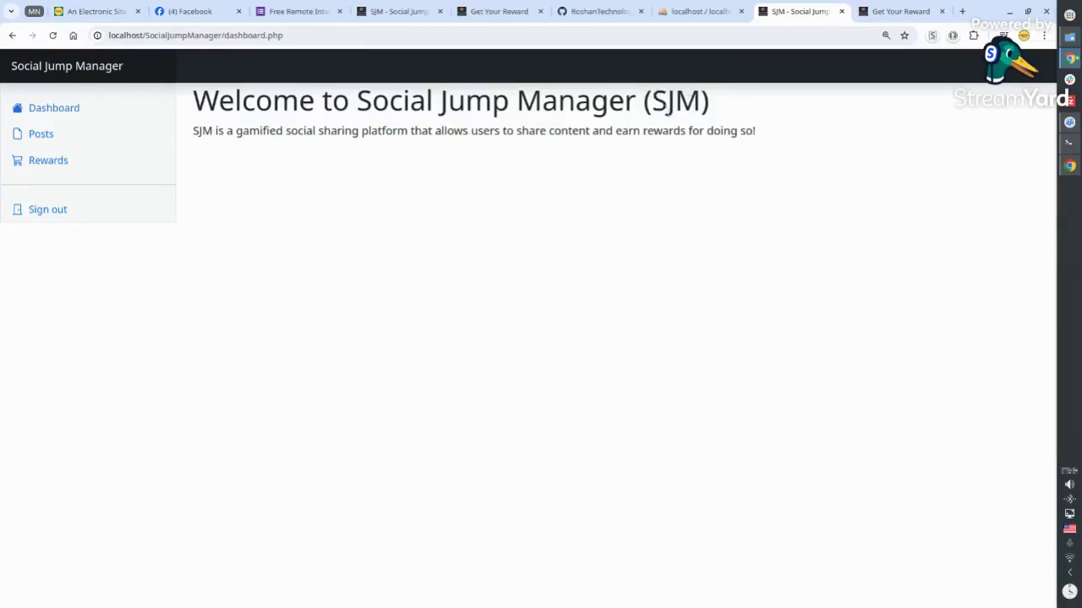
Step: Cycle through the Reward, phpMyAdmin and dashboard tabs, ending on phpMyAdmin's table list
click(866, 11)
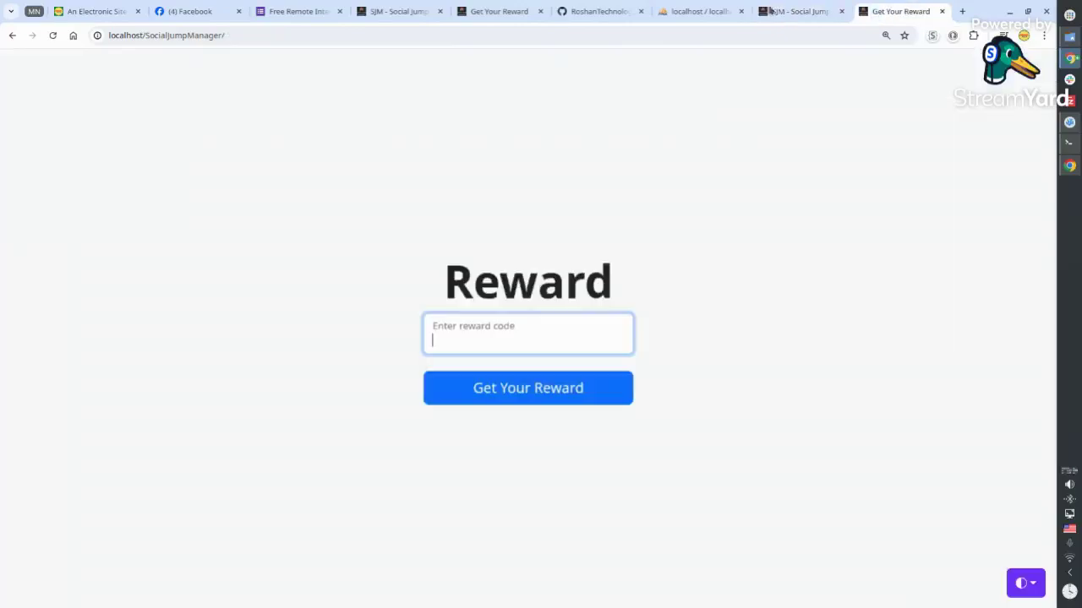
click(702, 11)
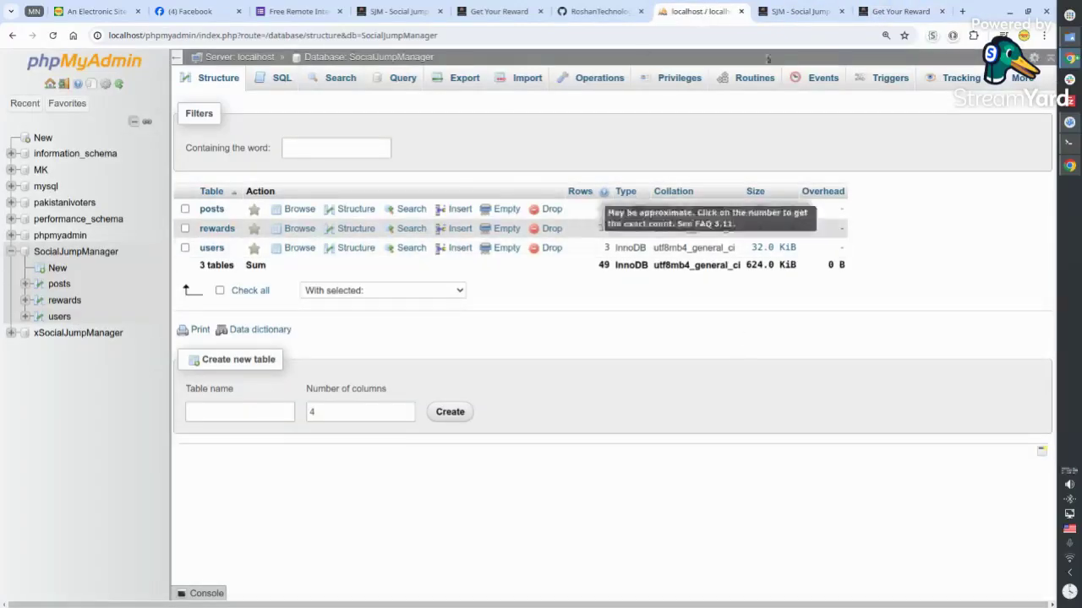
click(781, 12)
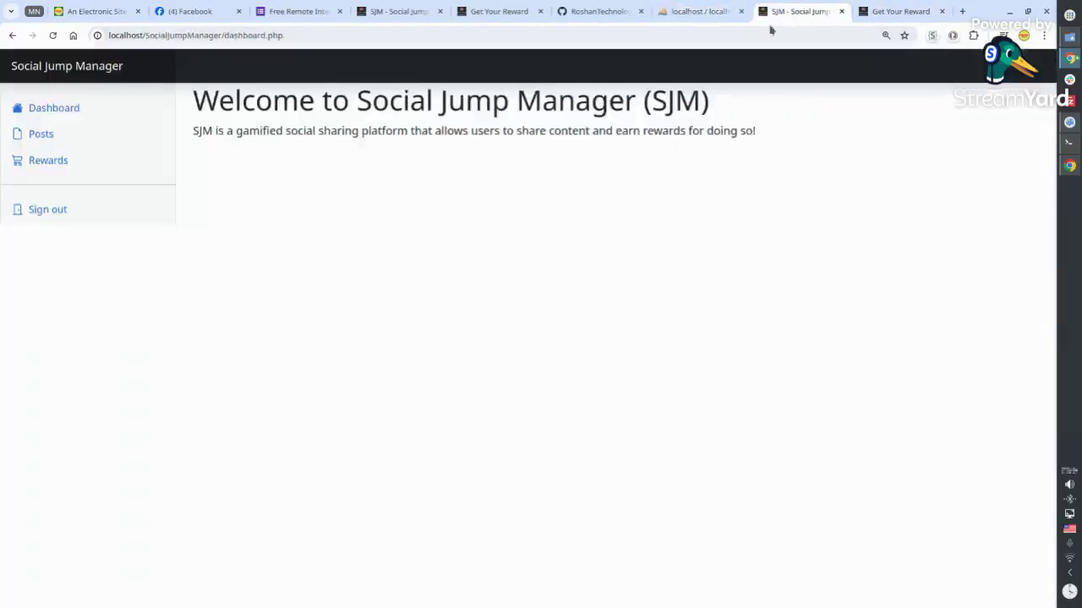
click(887, 11)
click(687, 14)
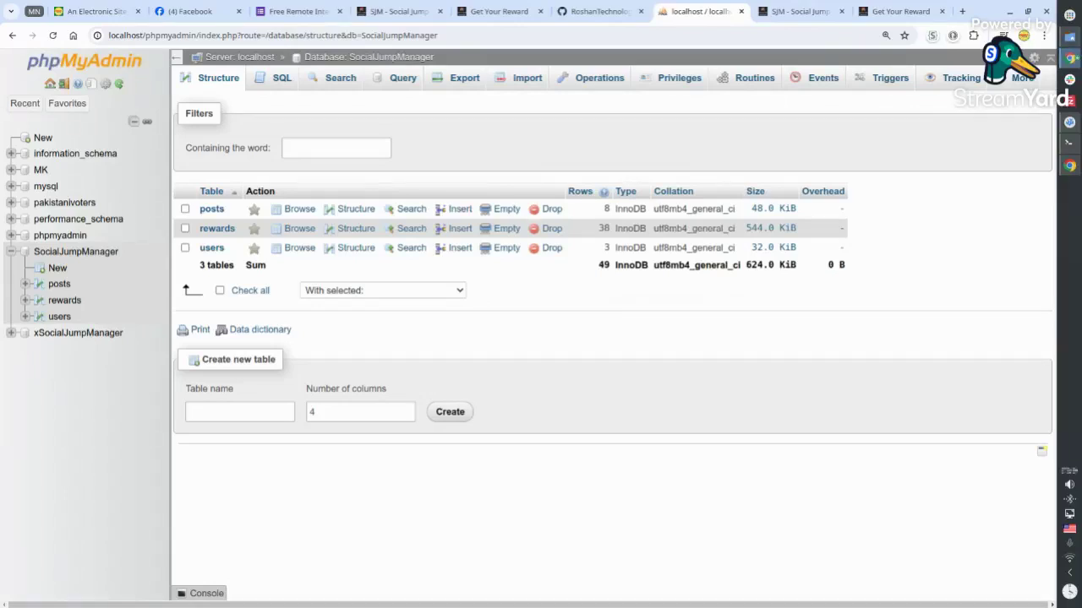
Step: In VSCodium, collapse Web-Programming-Course and expand the SocialJumpManager folder in the Explorer
key(alt+Tab)
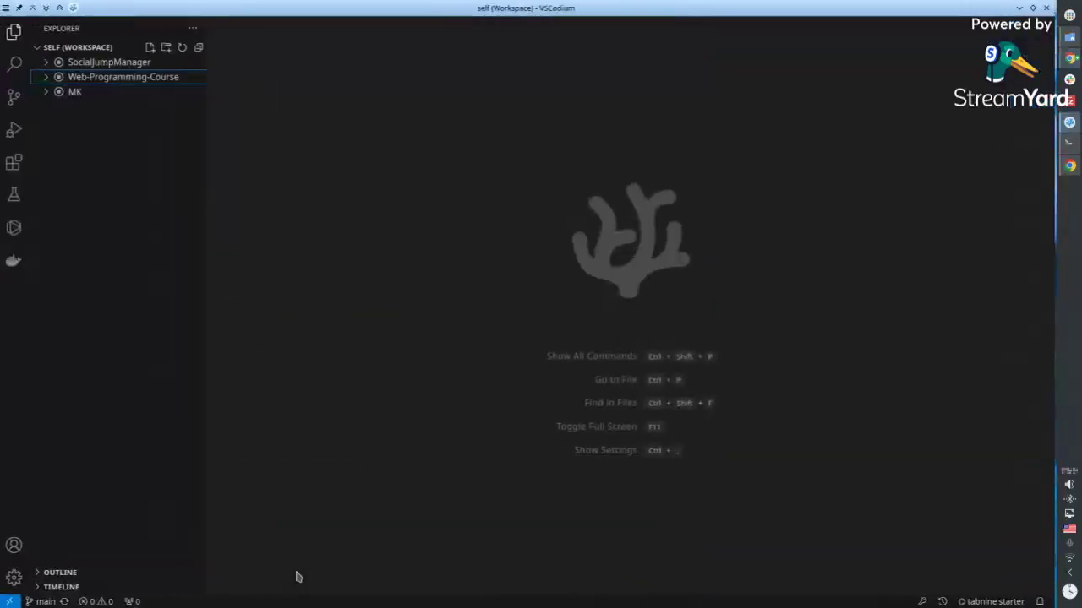
click(48, 77)
click(48, 77)
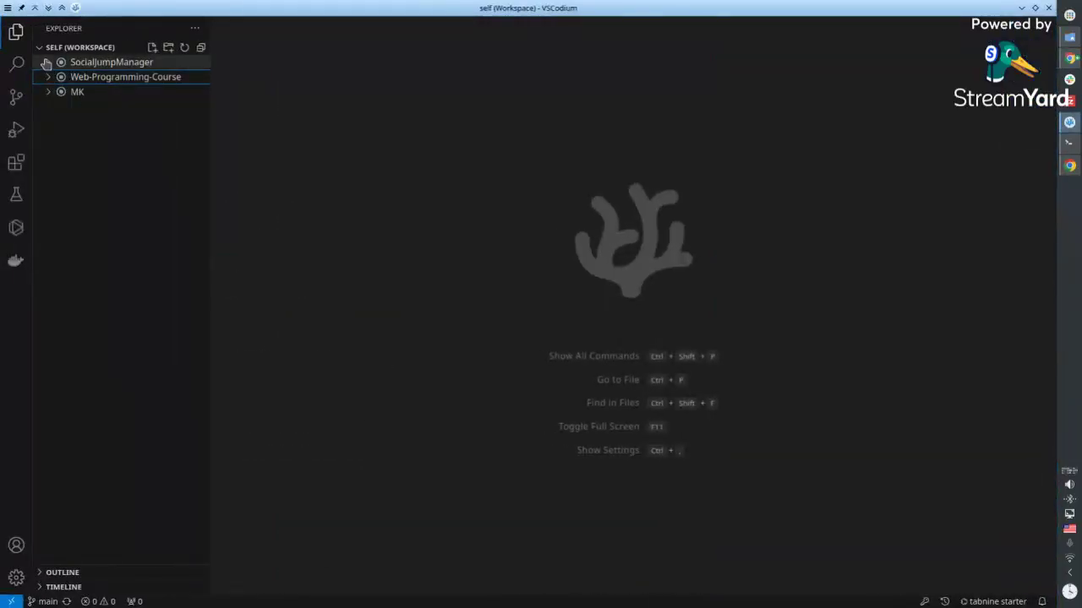
click(48, 62)
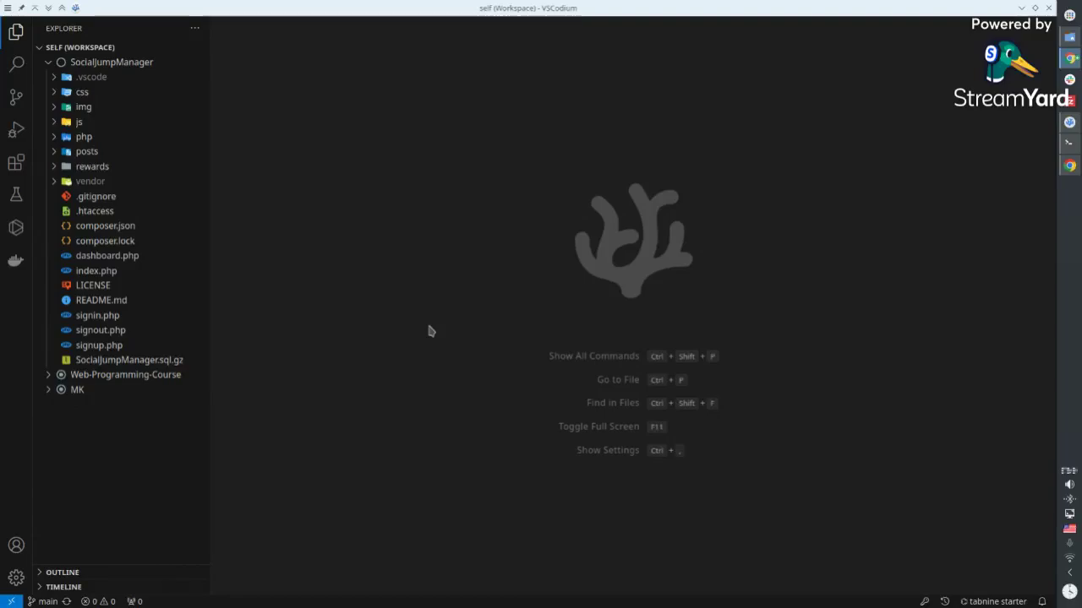
Step: Check the project name in the Reward page's address, then return to VSCodium
key(ctrl+alt+Right)
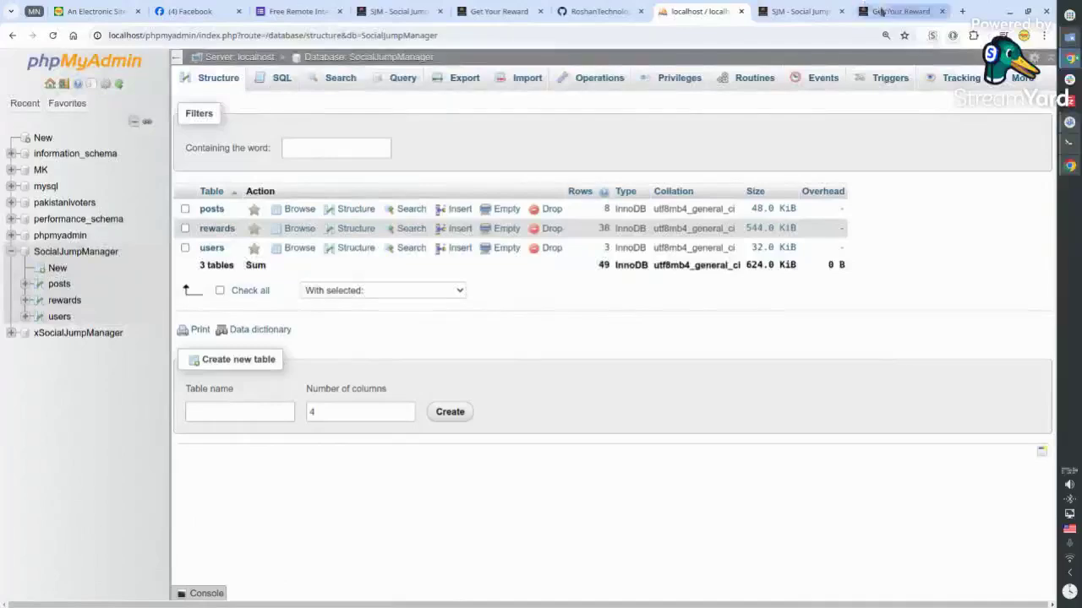
click(881, 11)
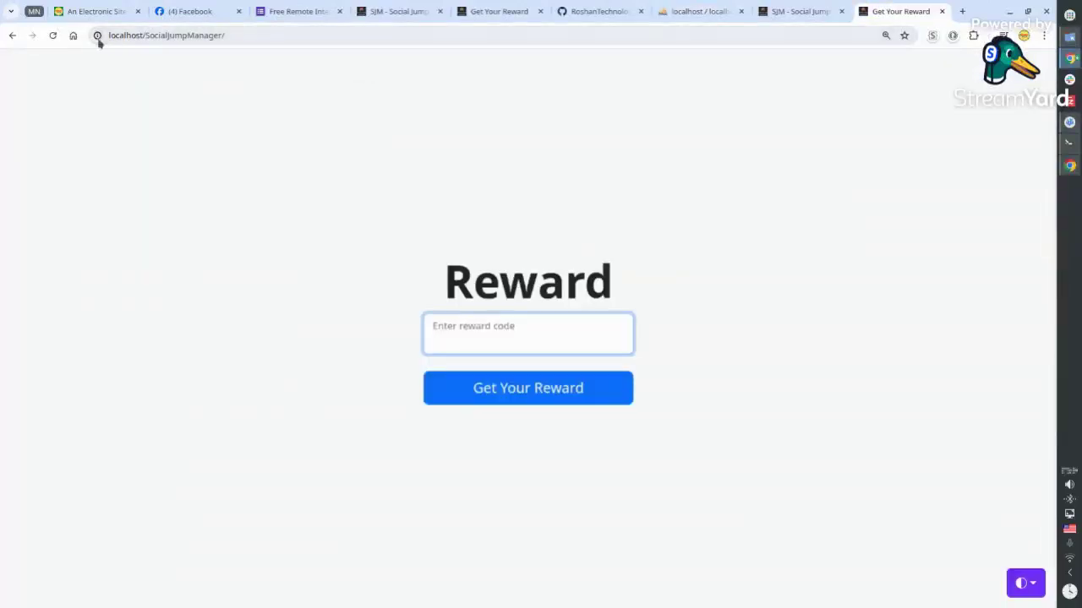
double_click(168, 34)
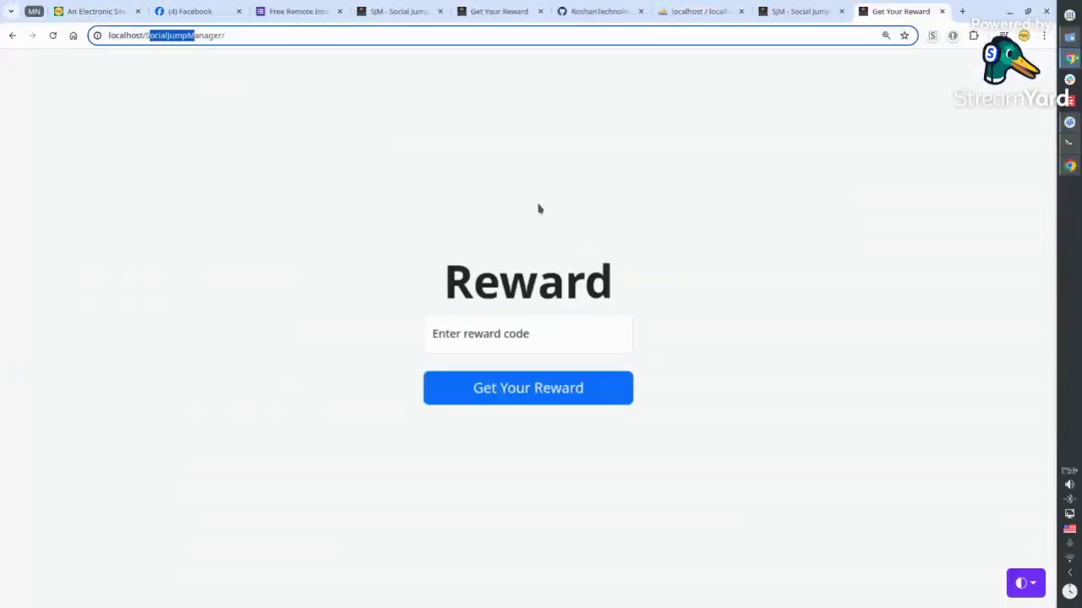
click(578, 197)
key(alt+Tab)
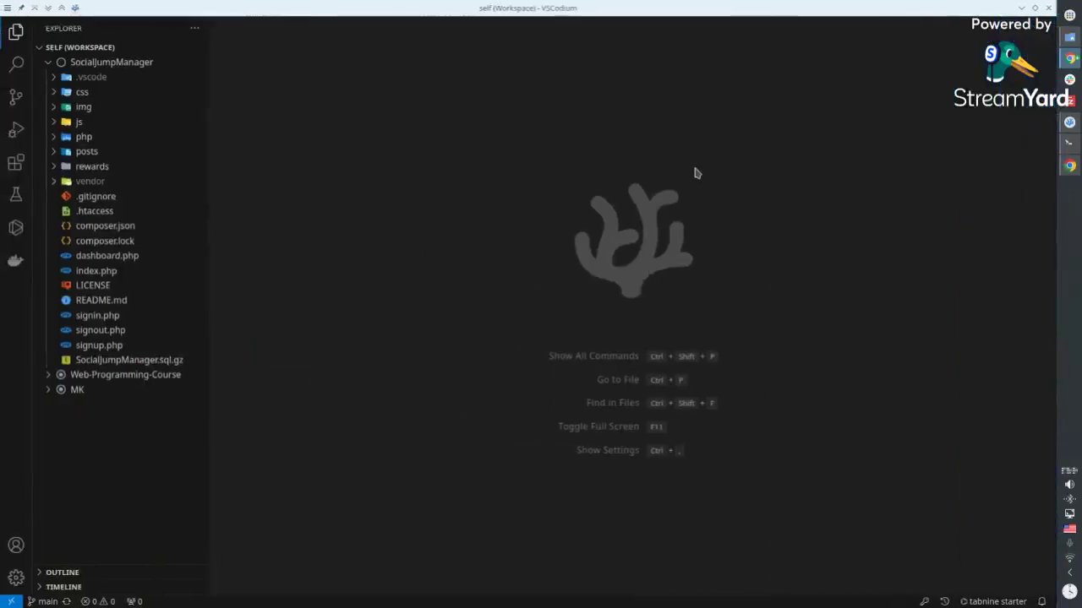
Step: Open index.php as a regular tab, scroll through its reward query, then return to the browser
click(84, 276)
click(85, 276)
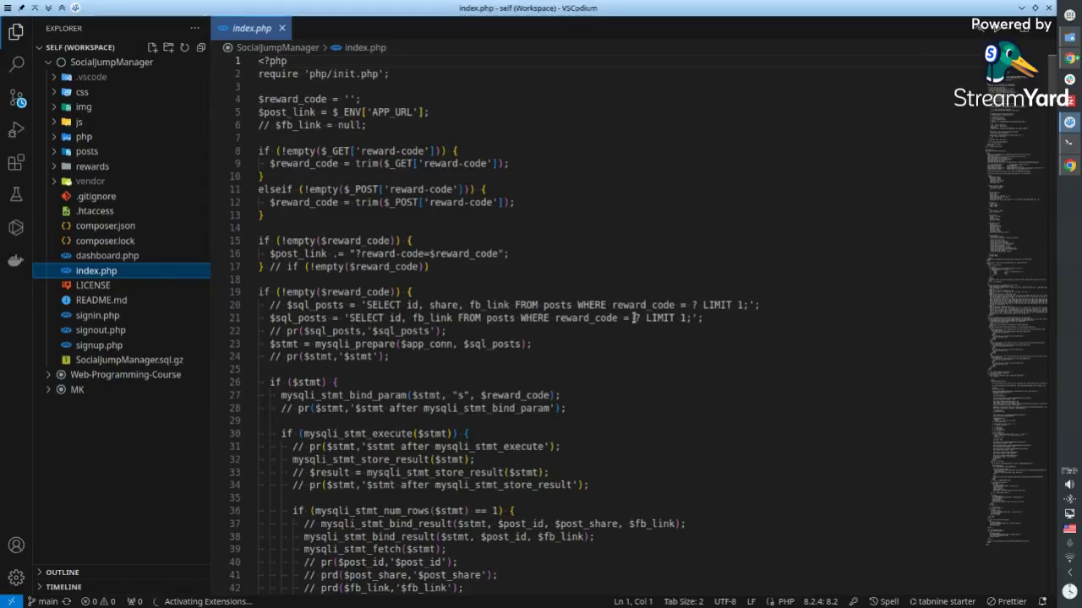
scroll(610, 319, down, 6)
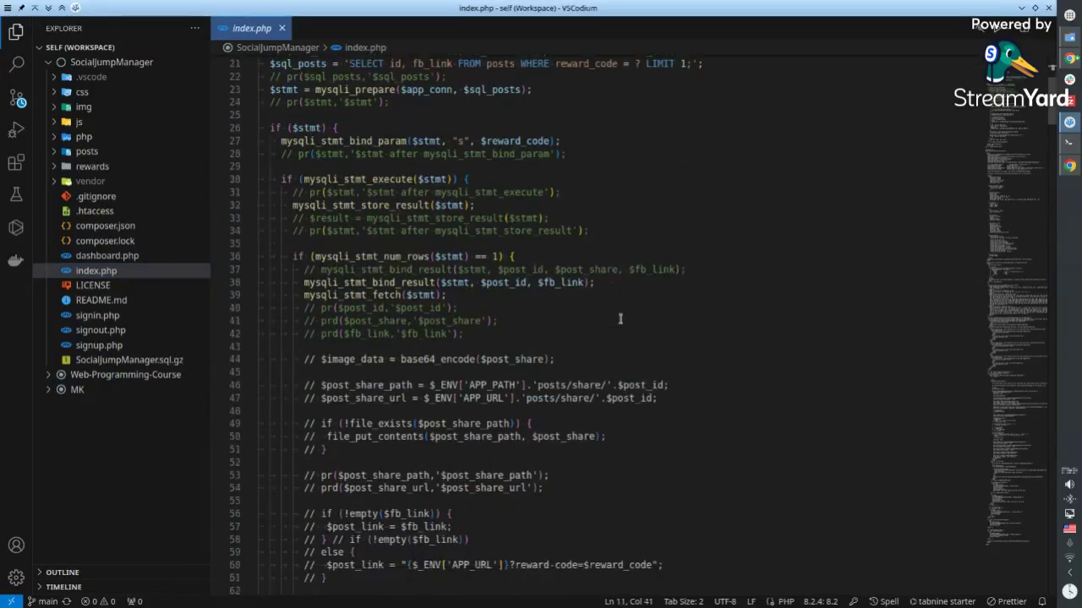
click(622, 328)
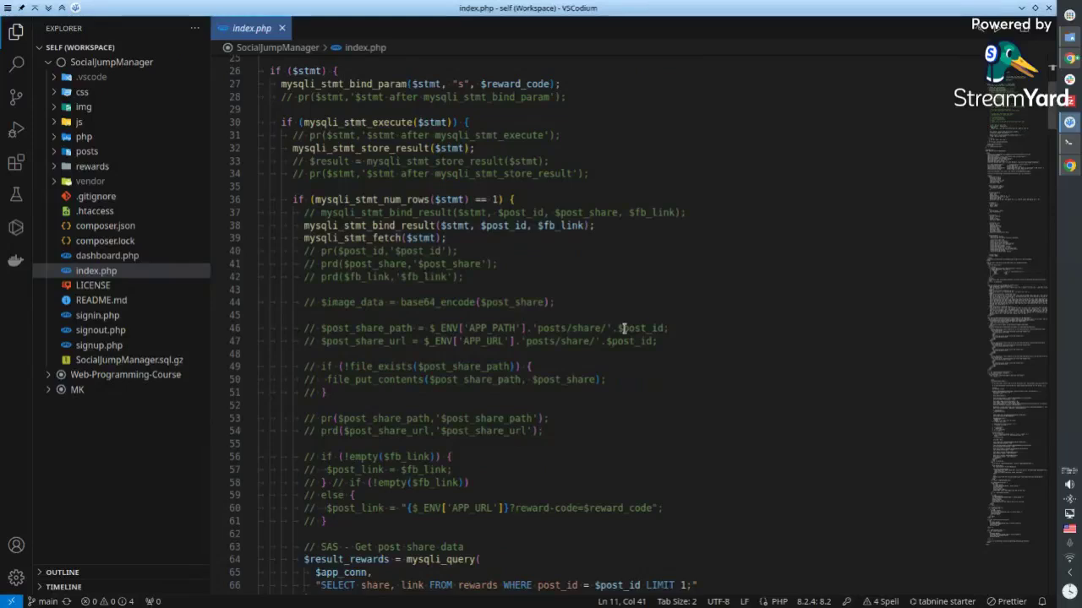
scroll(624, 327, down, 6)
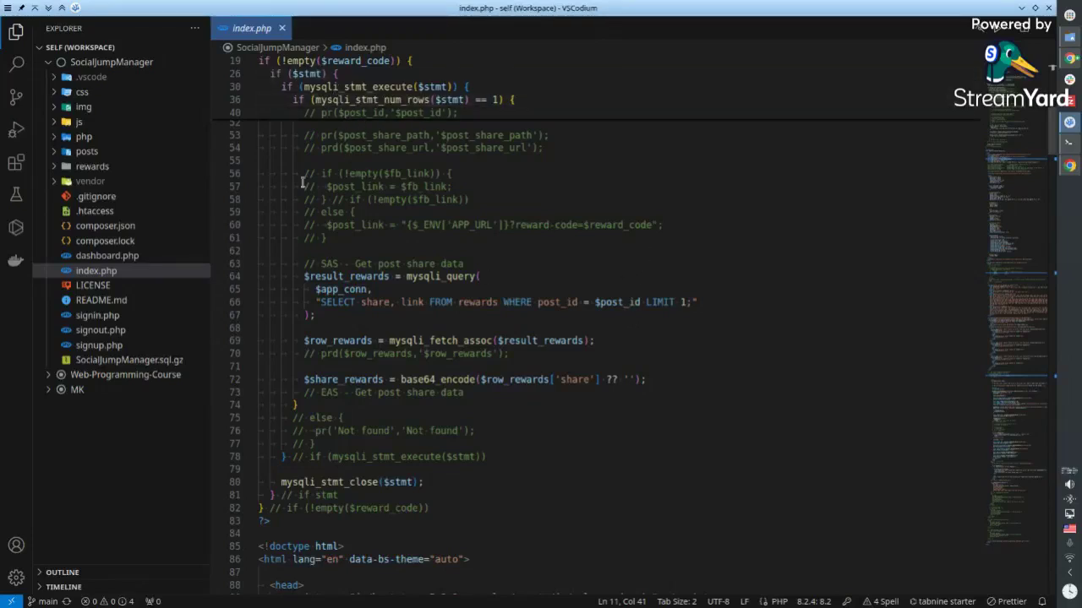
key(alt+Tab)
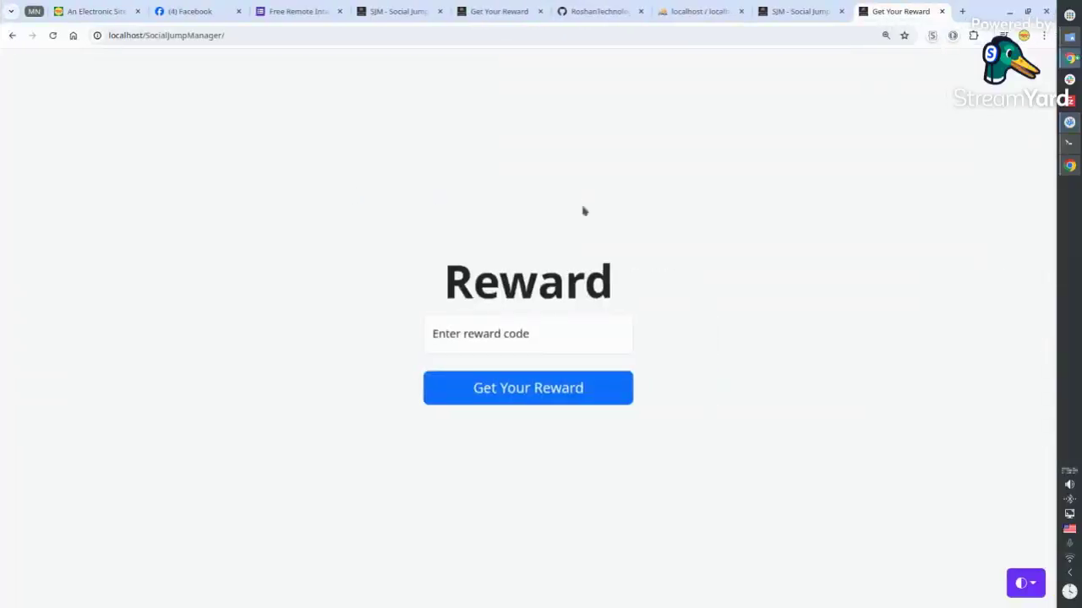
Step: Open Facebook in a new browser tab via the address-bar suggestion
click(796, 11)
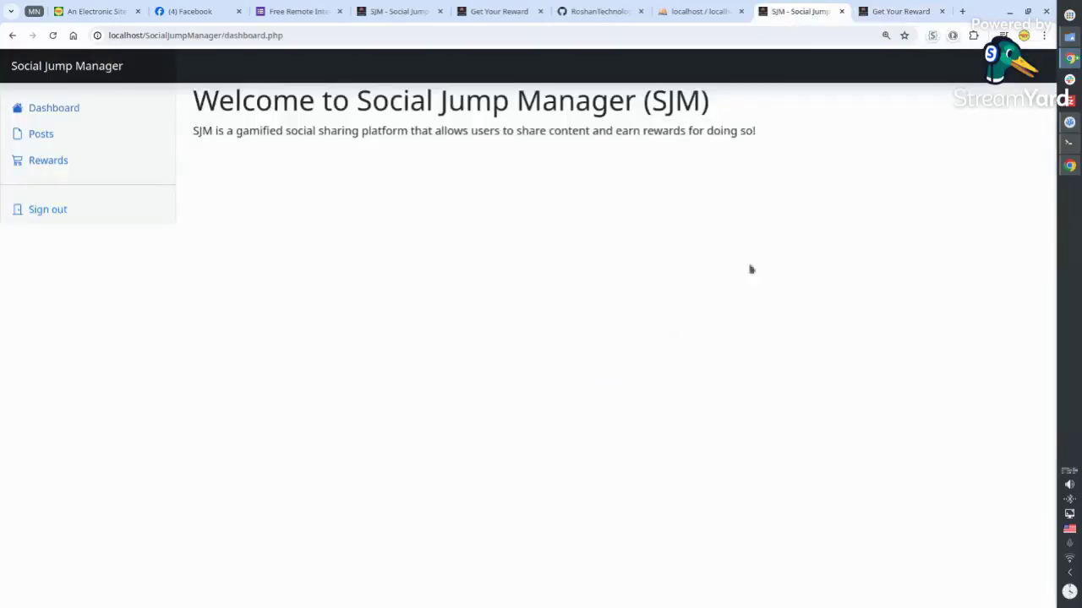
click(962, 11)
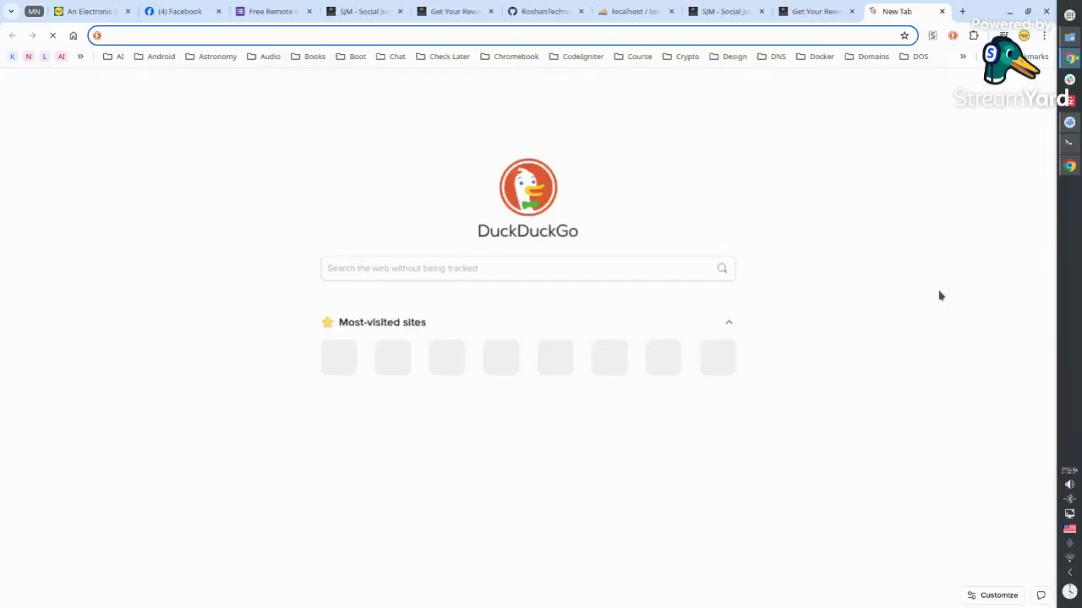
text(fb.com)
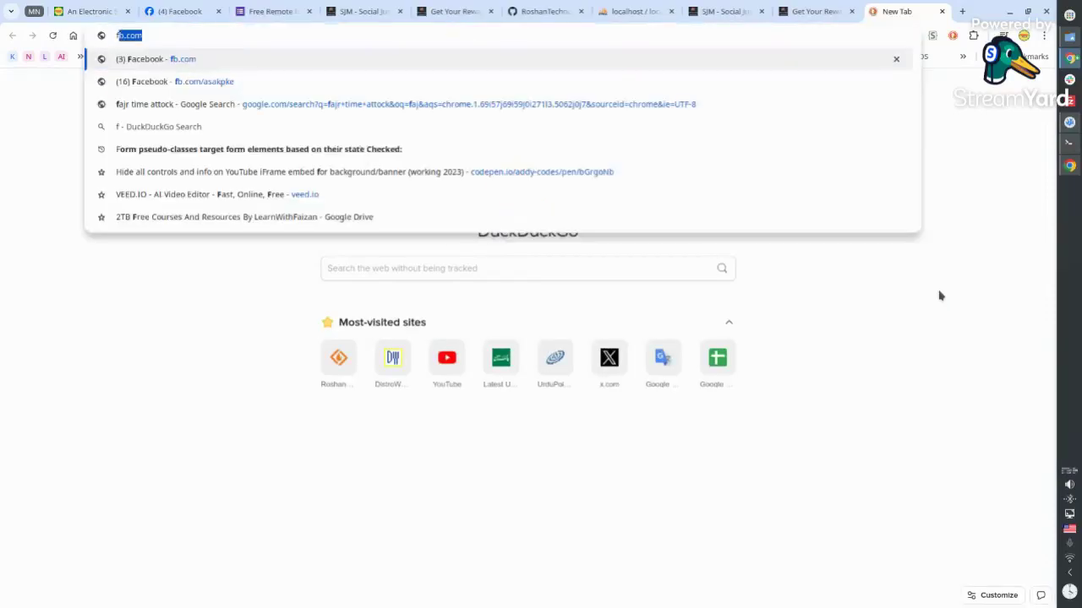
key(Down)
key(Down)
key(Up)
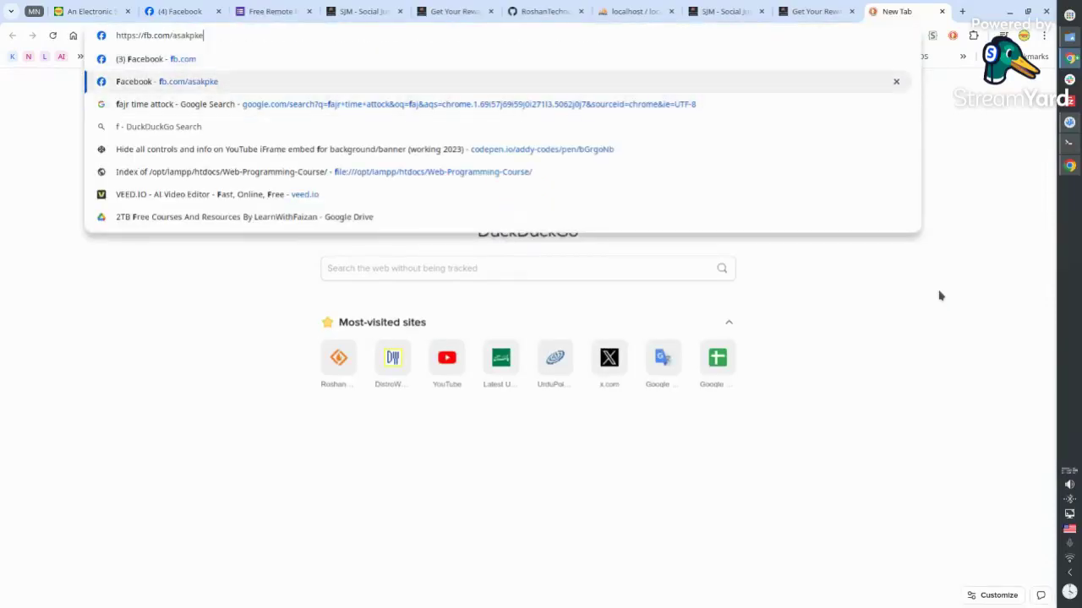
key(Return)
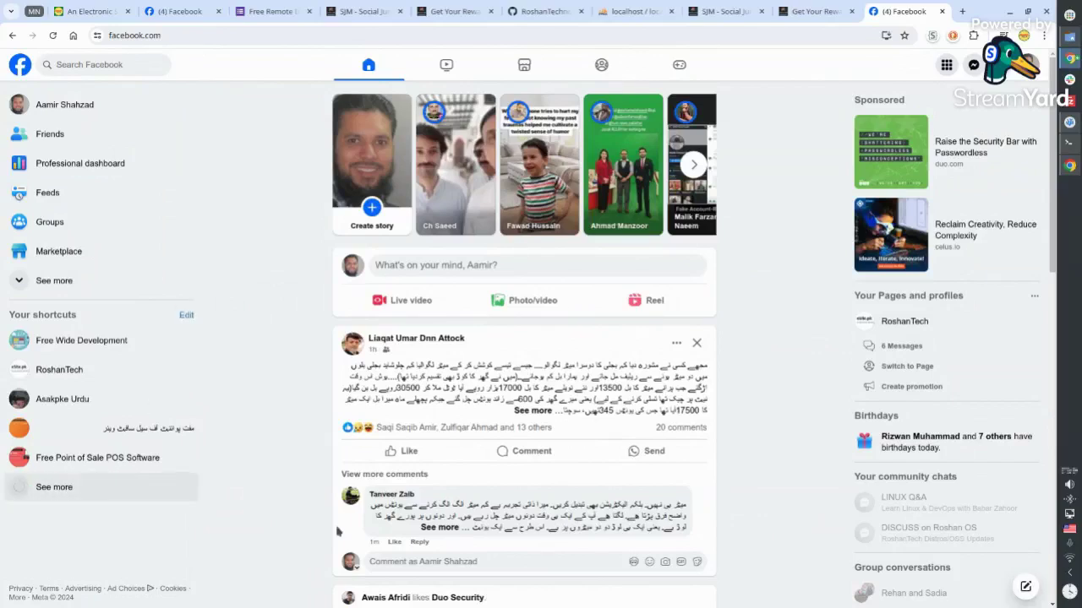
Step: Scroll the Facebook shortcuts list down to reveal every group through Technology Park
scroll(273, 457, down, 1)
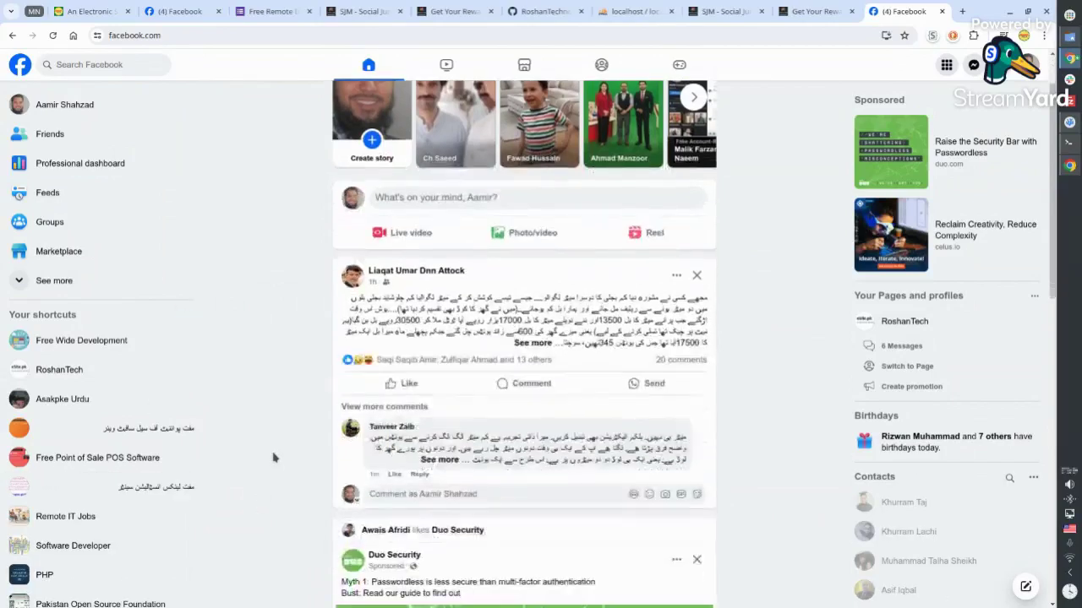
scroll(146, 463, down, 2)
scroll(141, 465, down, 2)
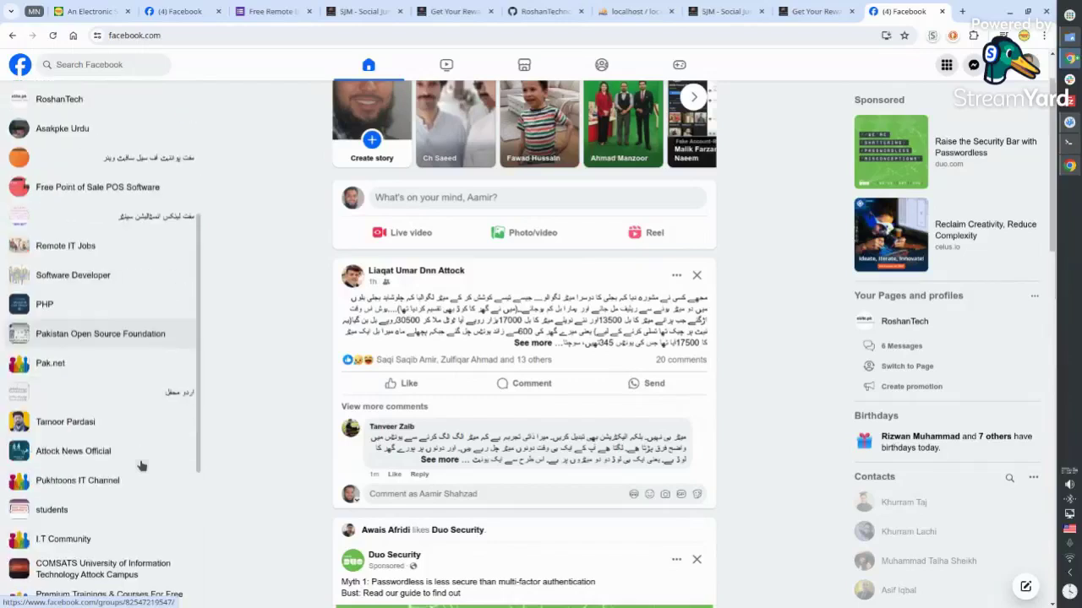
scroll(141, 465, down, 3)
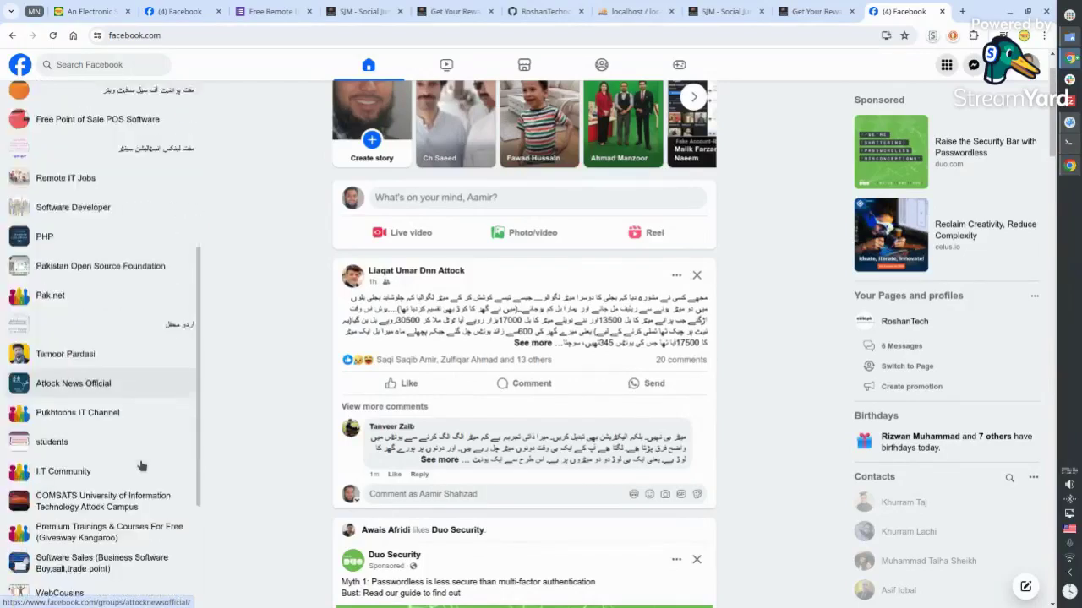
scroll(141, 466, down, 1)
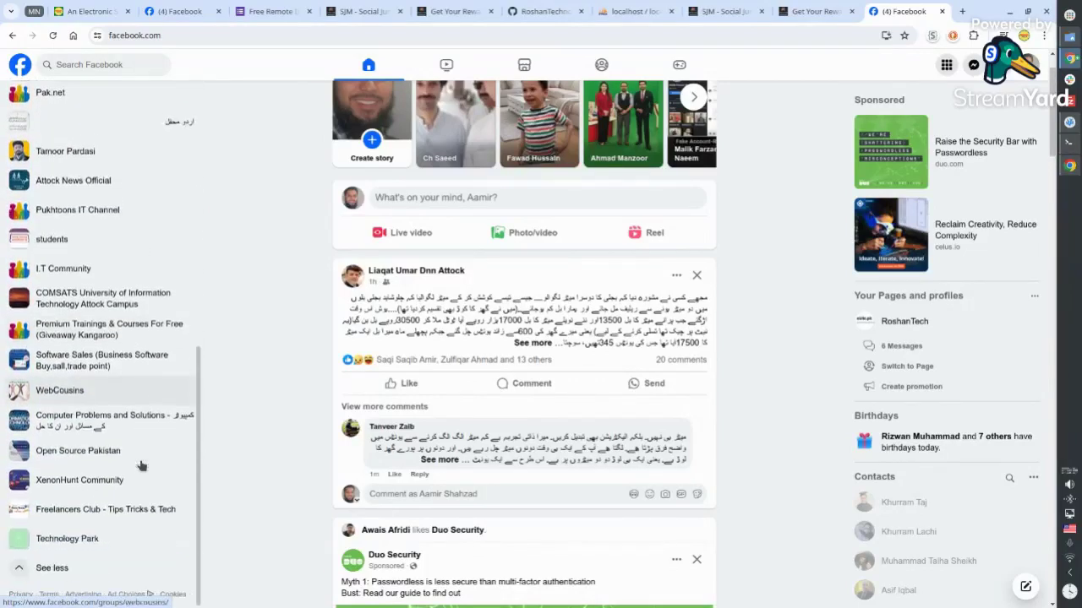
Step: Search Facebook for 'social jum' and open the Social Jump Manager page from the results
click(93, 64)
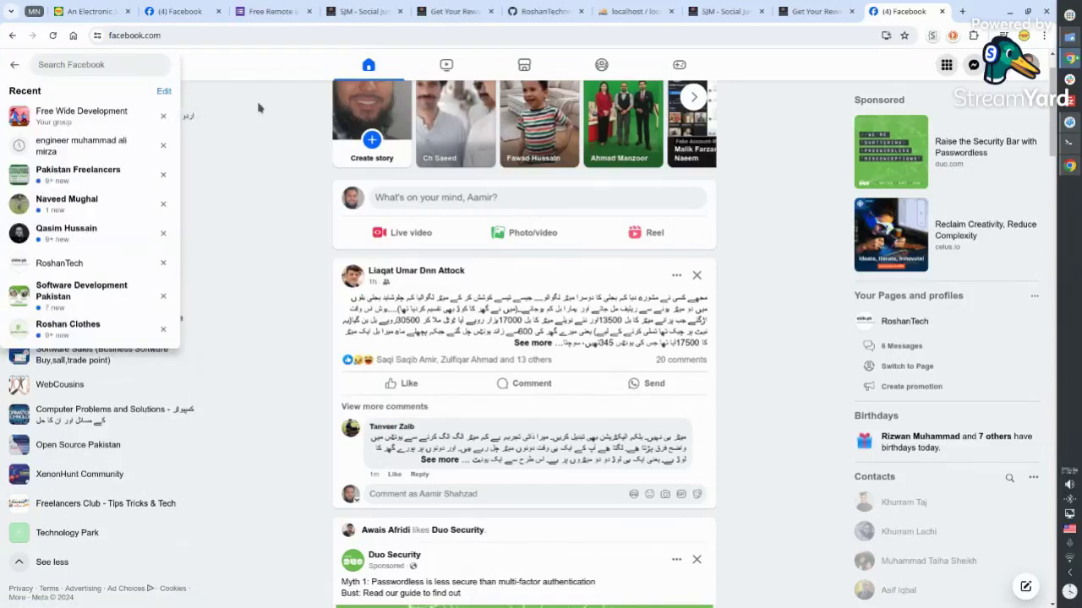
text(social )
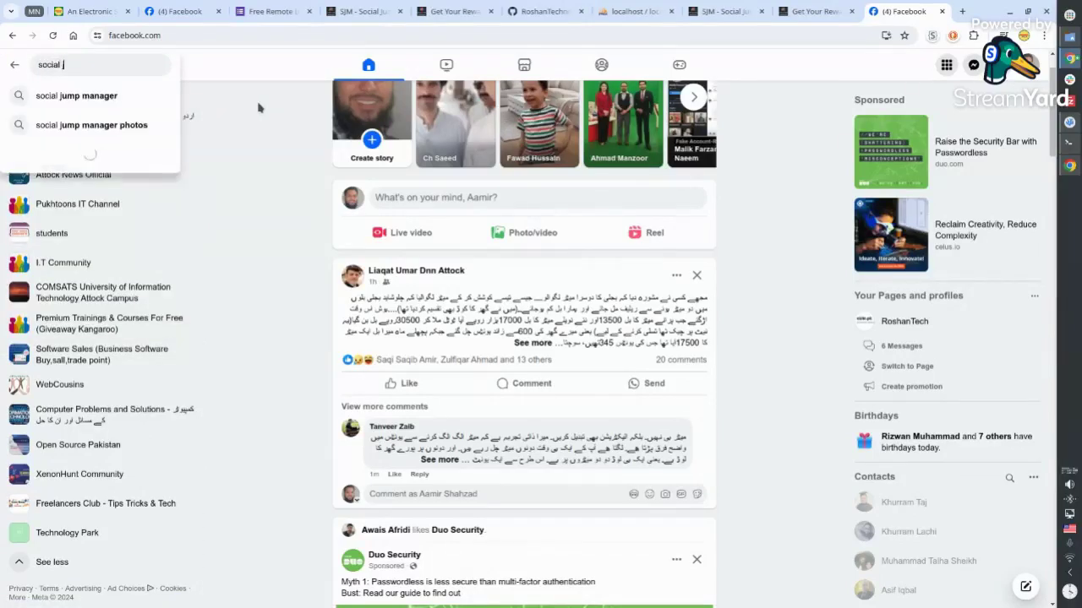
text(jum)
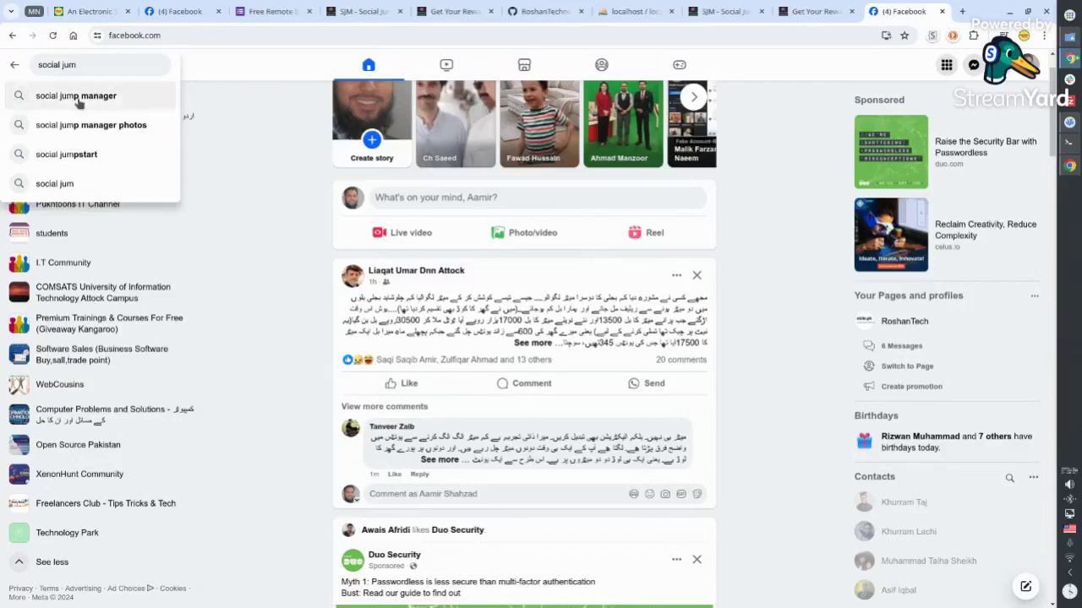
click(78, 96)
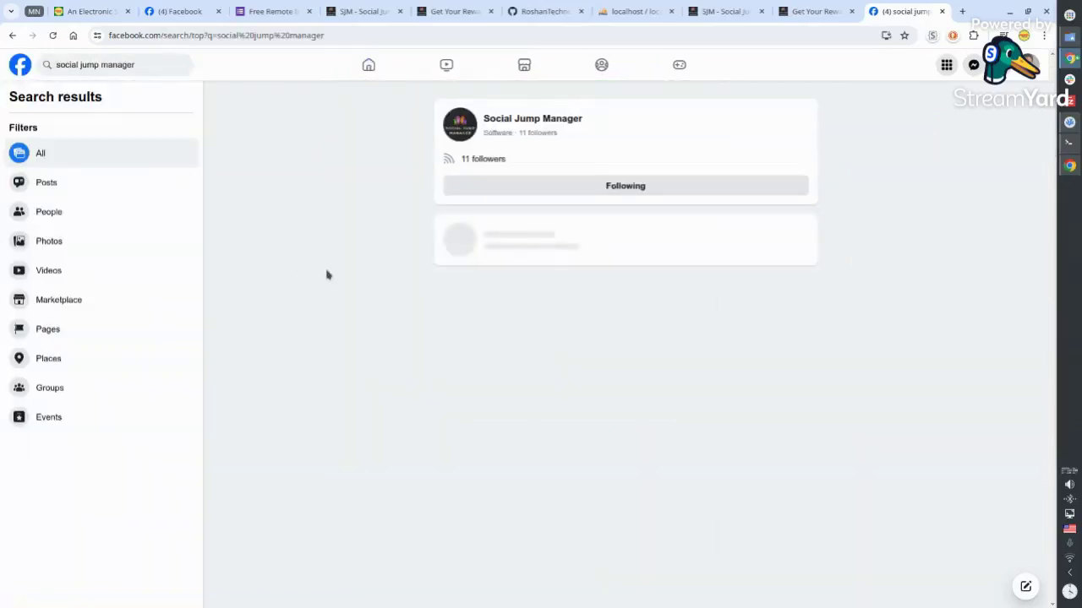
click(517, 123)
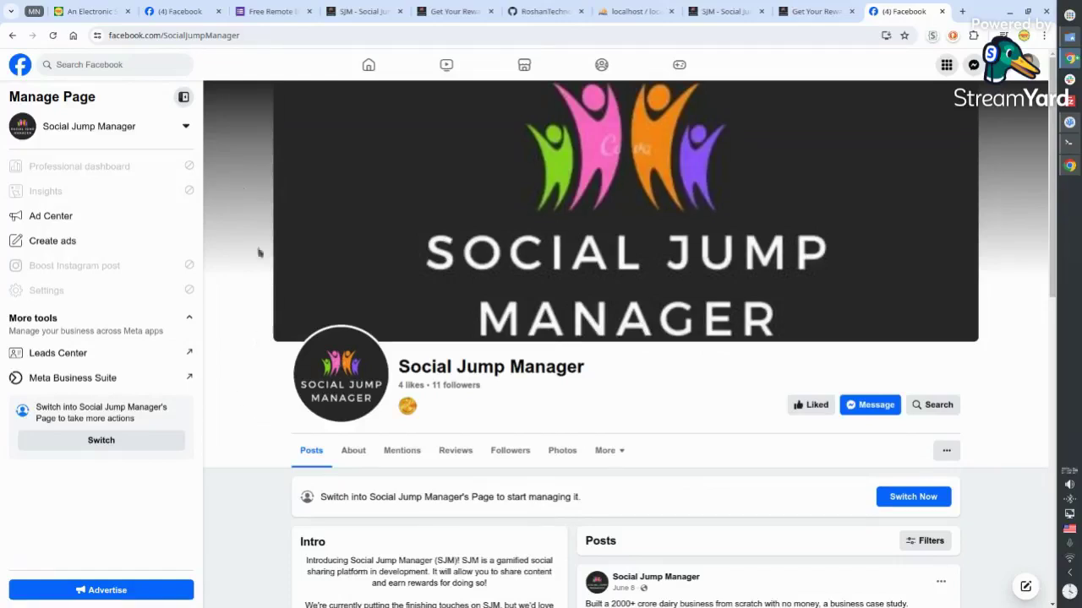
Step: On esite.pk, scroll down to the free Learn PHP Web App Development using MySQL course and RoshanTech offer
click(103, 14)
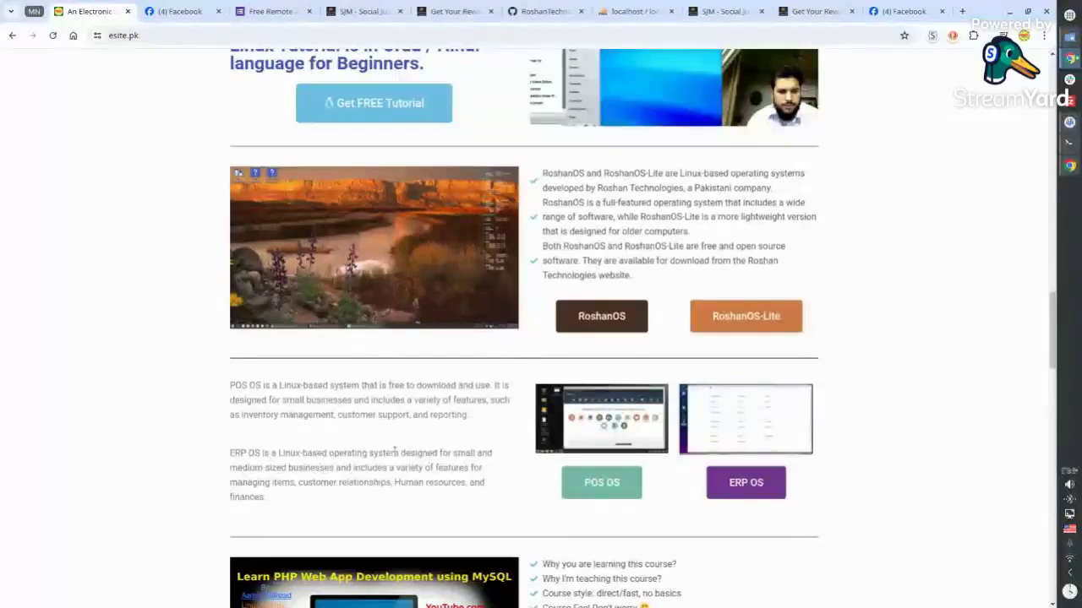
scroll(414, 381, up, 2)
scroll(396, 457, up, 5)
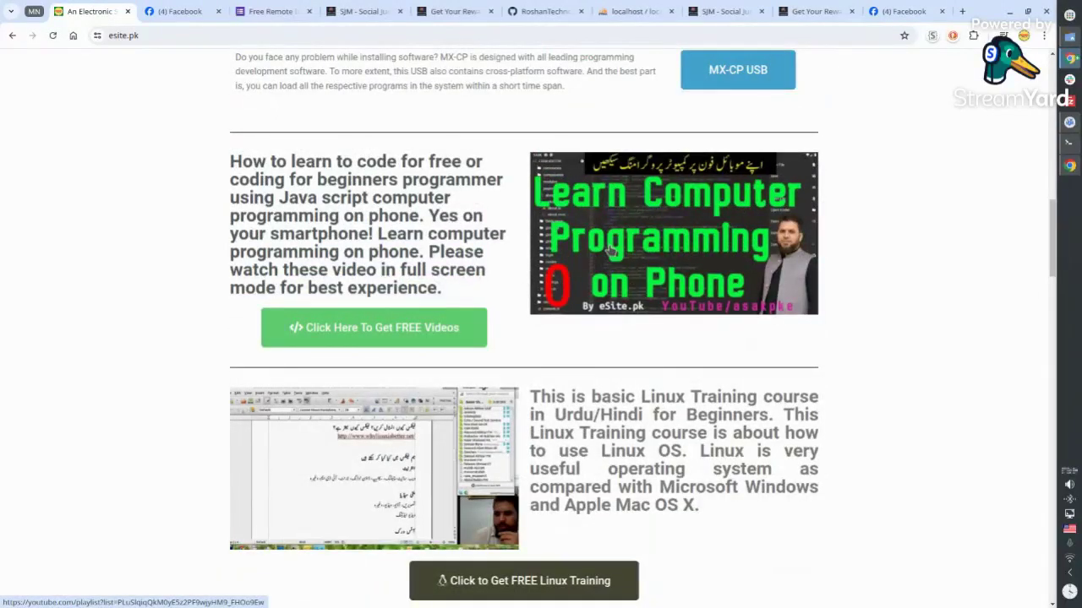
scroll(613, 374, down, 3)
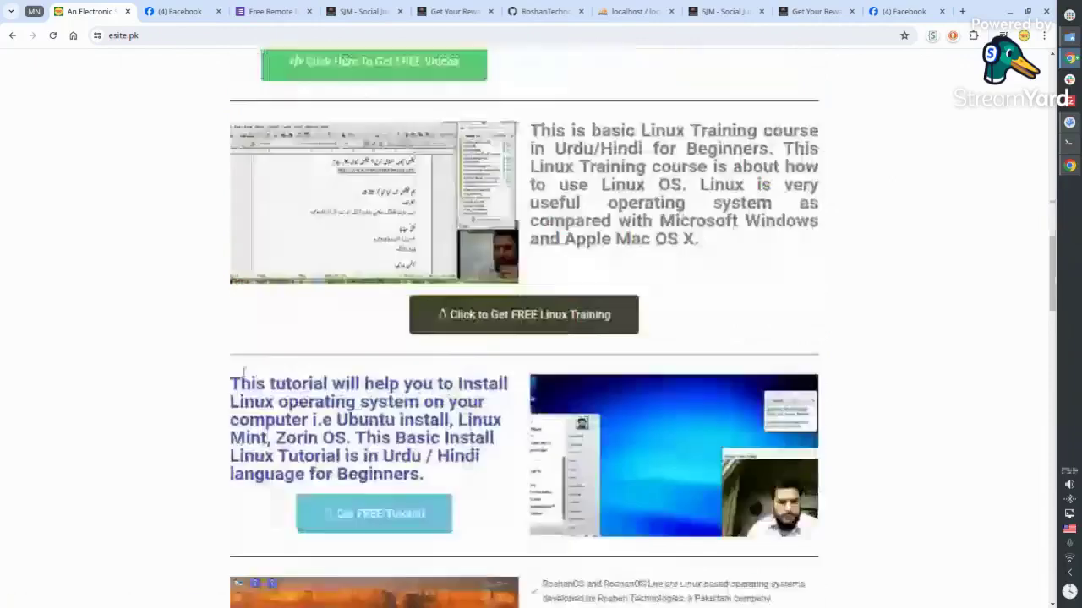
scroll(186, 374, down, 7)
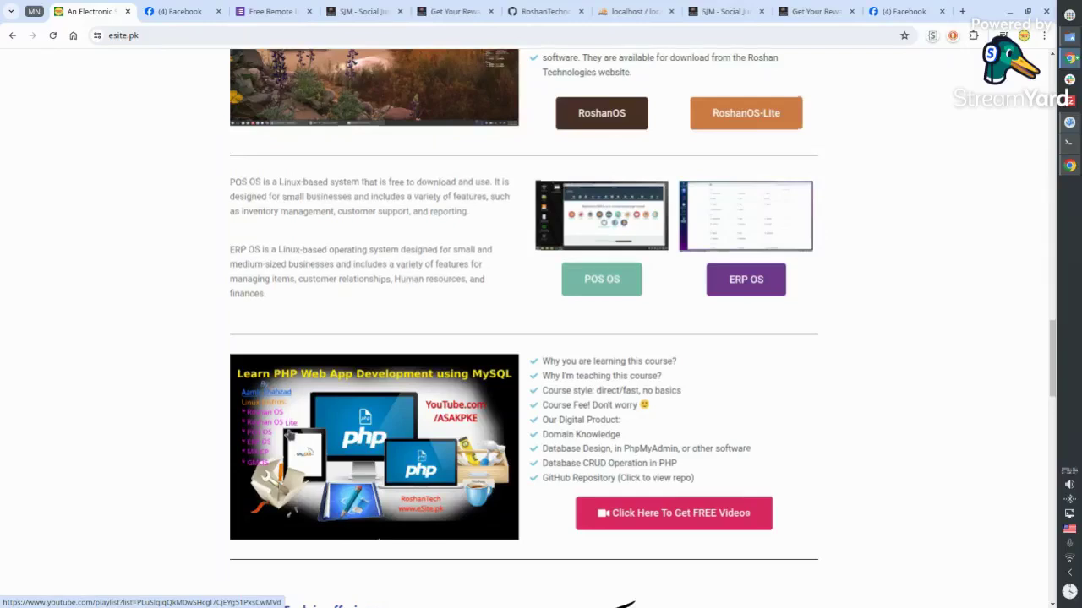
scroll(289, 434, down, 2)
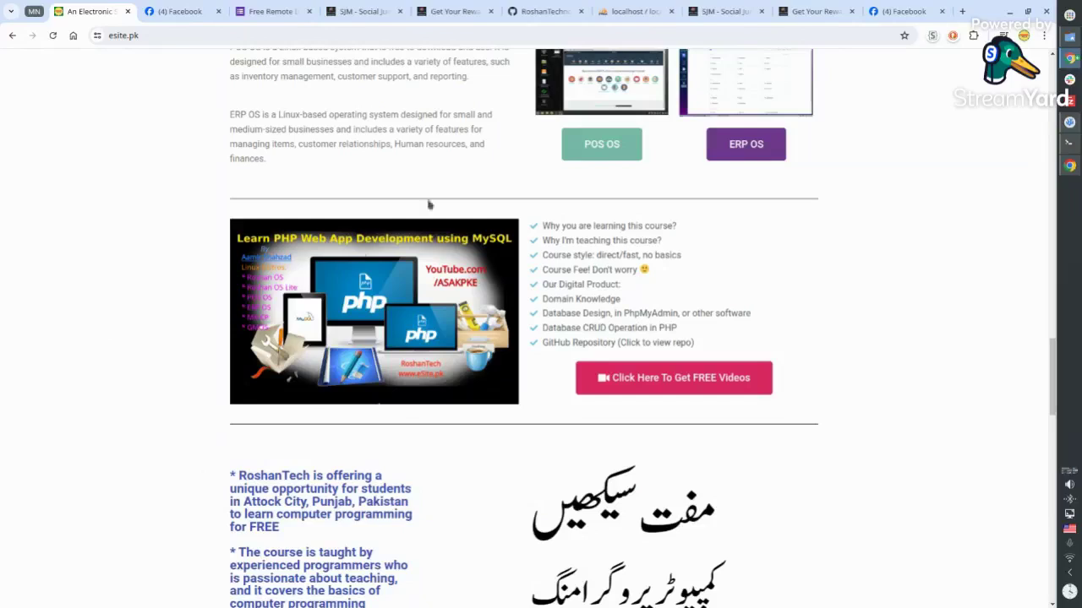
Step: On the Social Jump Manager Facebook page, expand the June 8 dairy-business post to reveal its hashtags
click(889, 12)
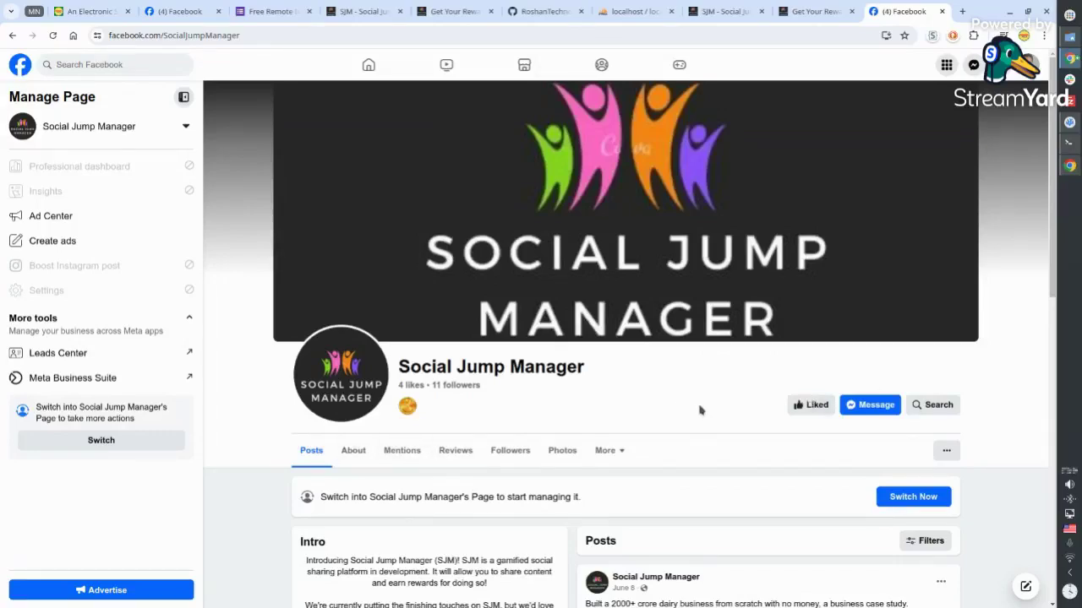
scroll(699, 411, down, 1)
scroll(699, 411, down, 4)
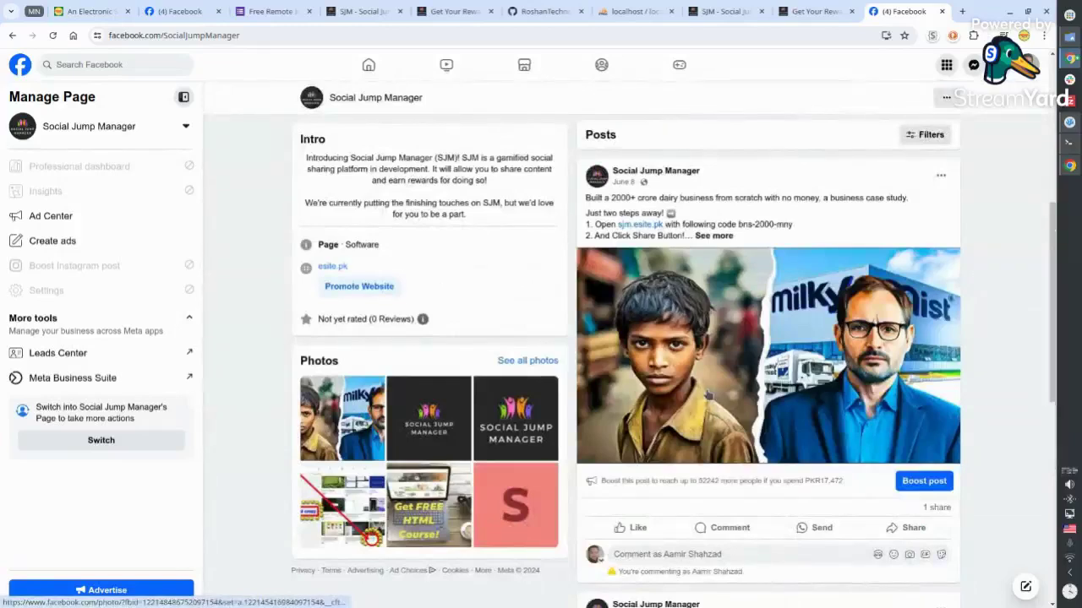
click(714, 236)
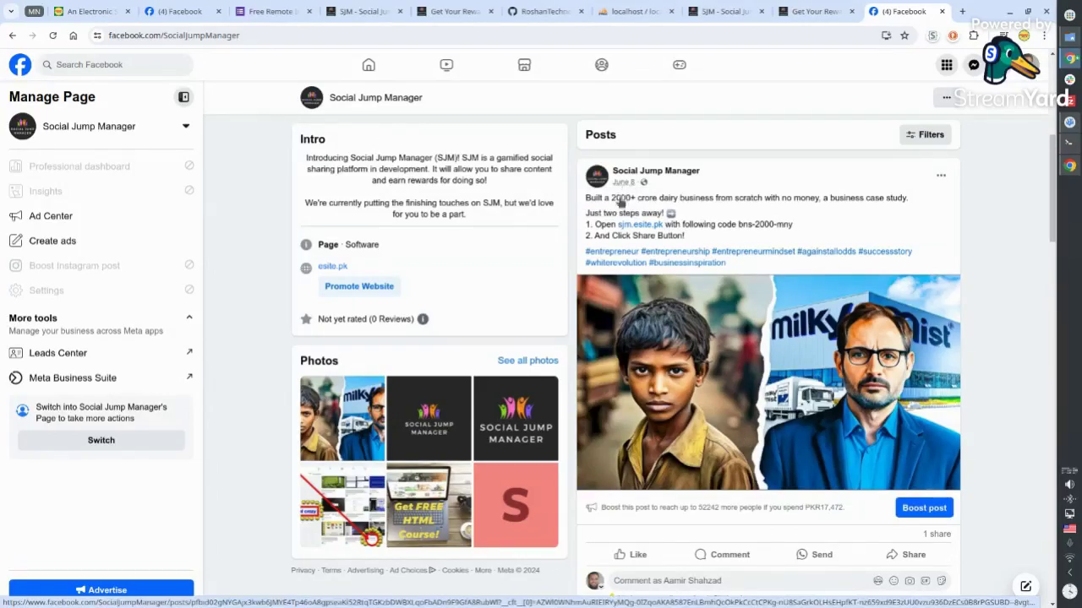
click(621, 198)
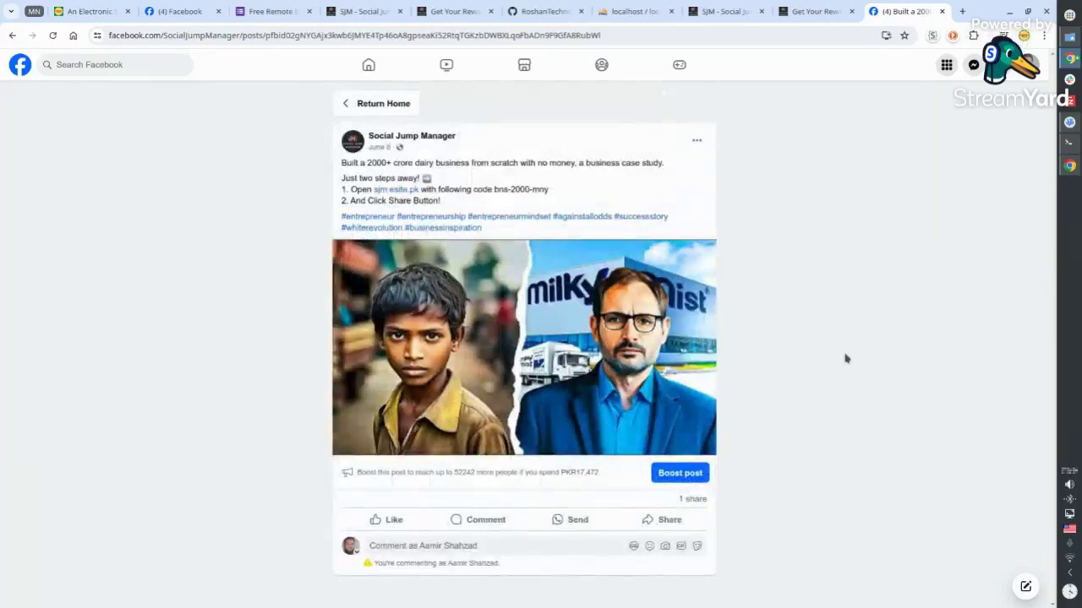
key(ctrl+equal)
key(ctrl+equal)
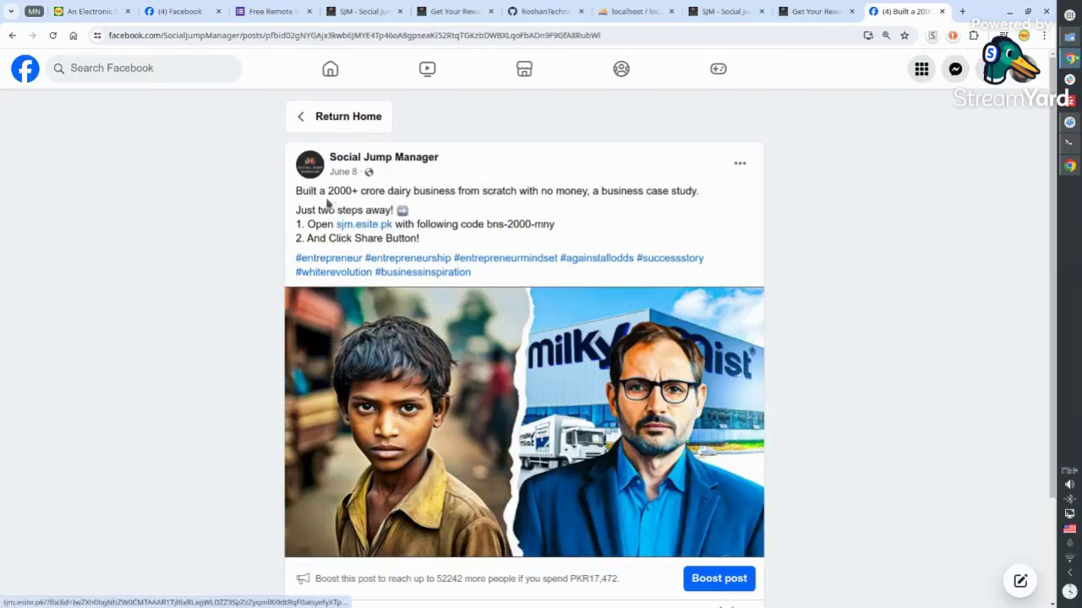
drag(319, 191, 628, 191)
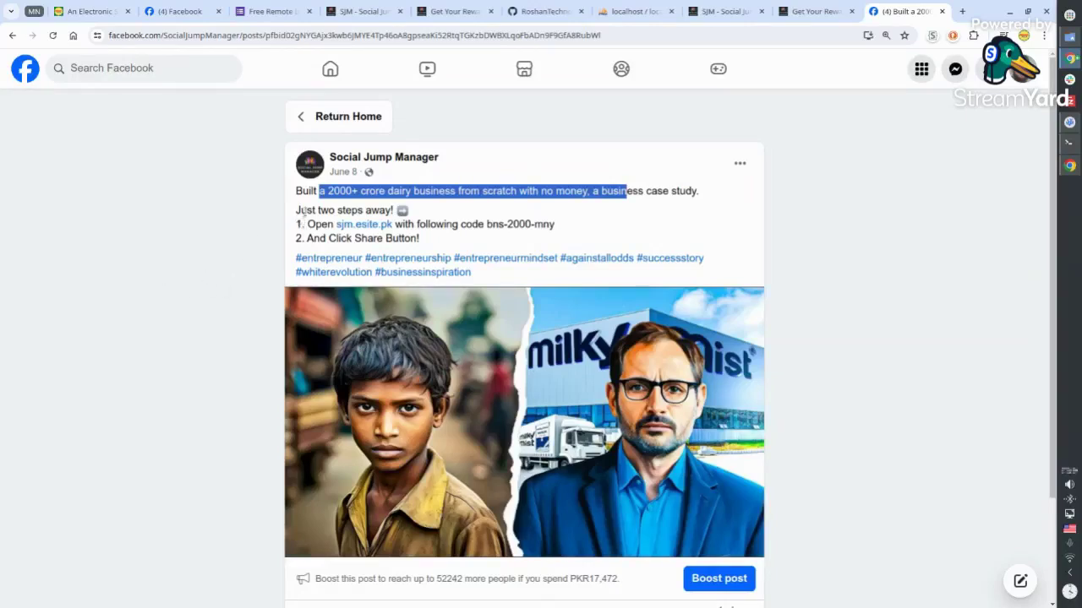
drag(307, 210, 387, 211)
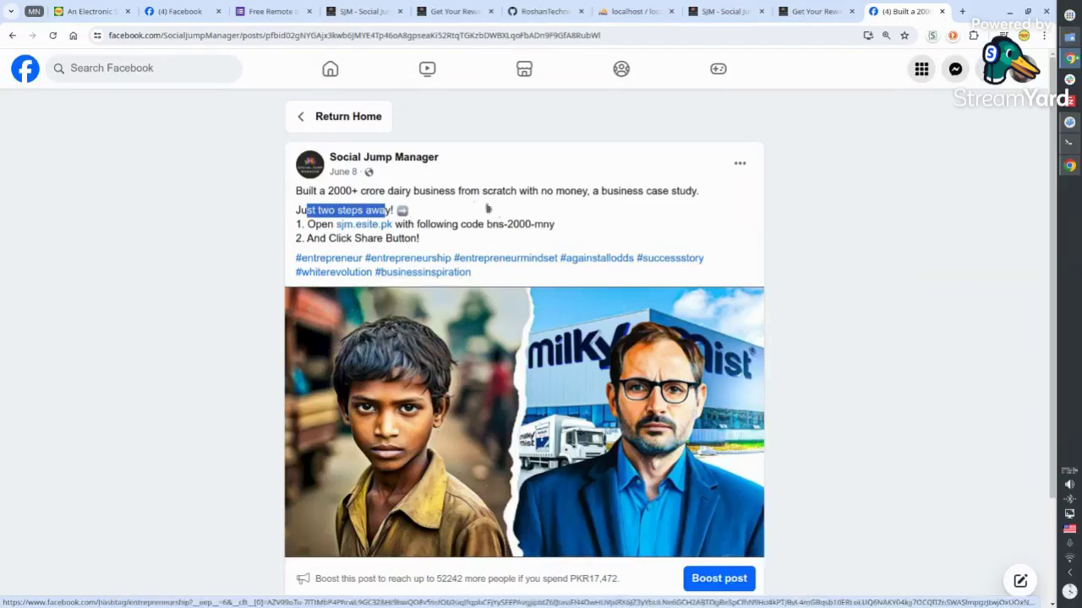
drag(484, 224, 561, 226)
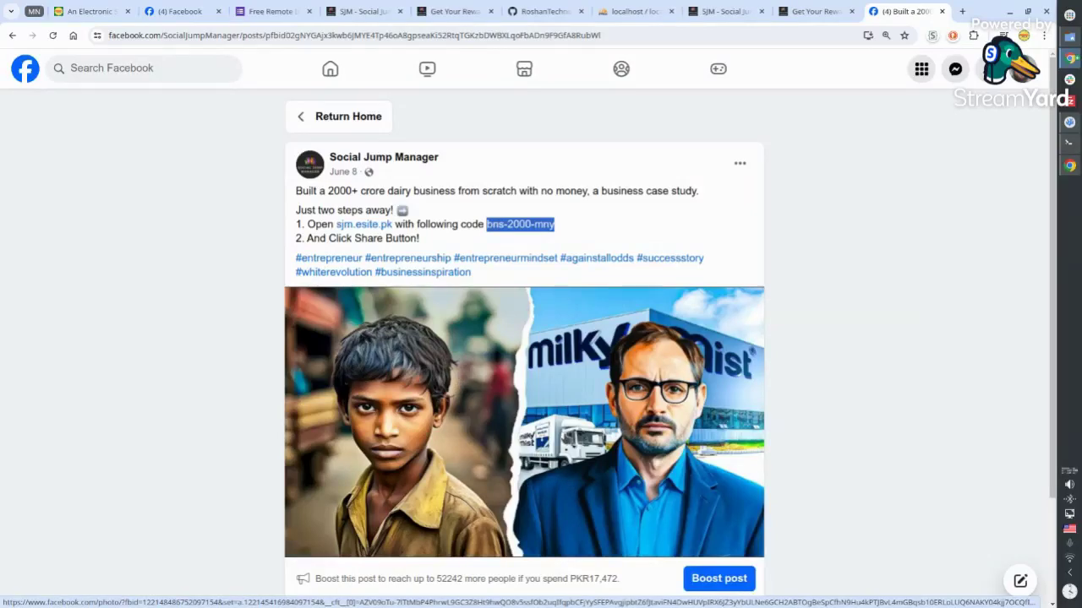
scroll(565, 436, down, 1)
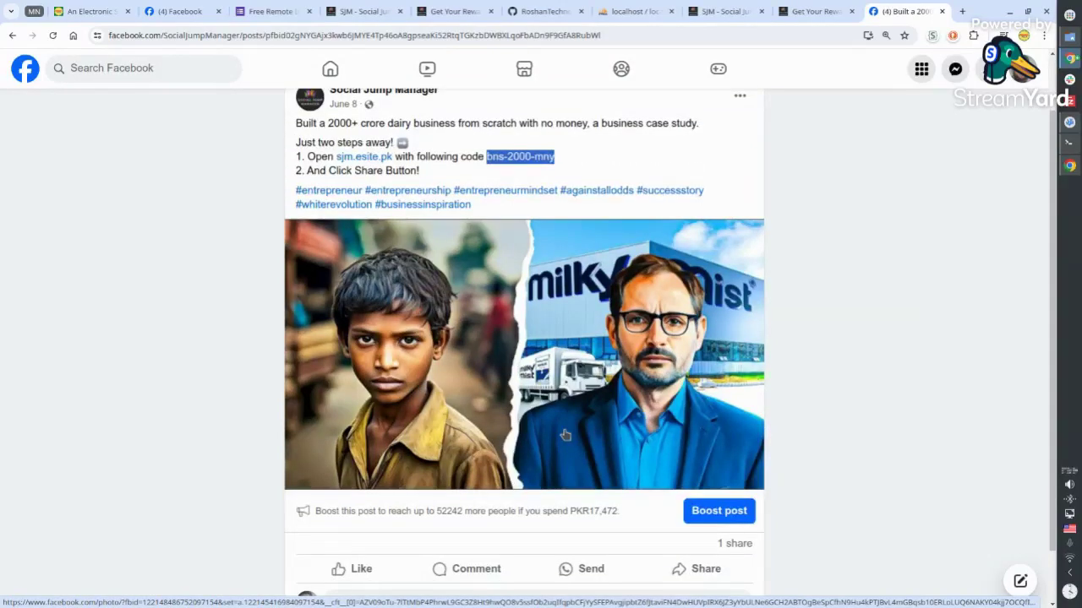
scroll(565, 435, up, 1)
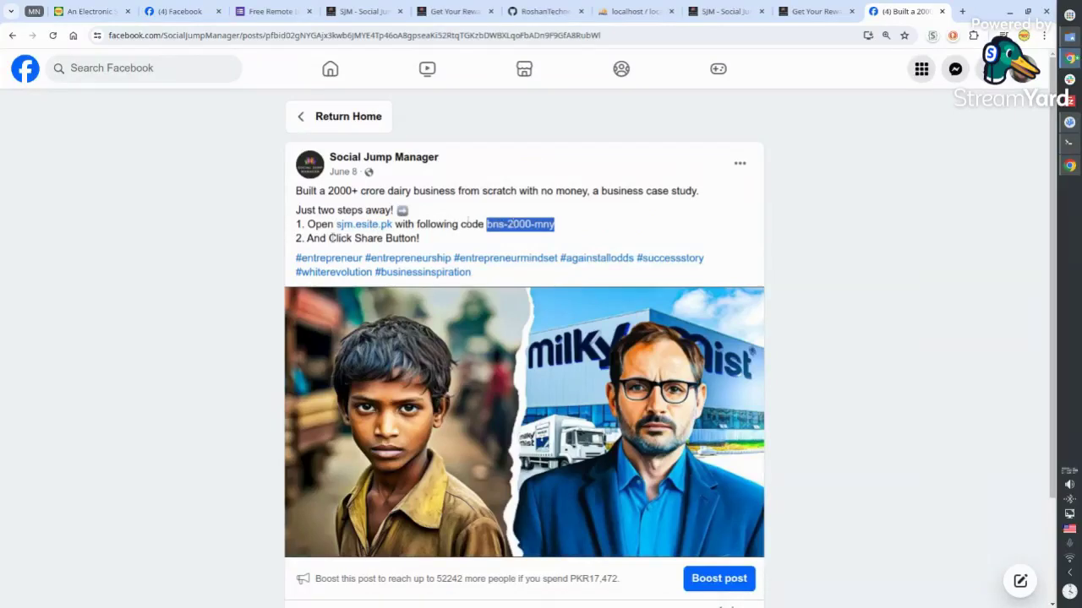
drag(325, 191, 651, 186)
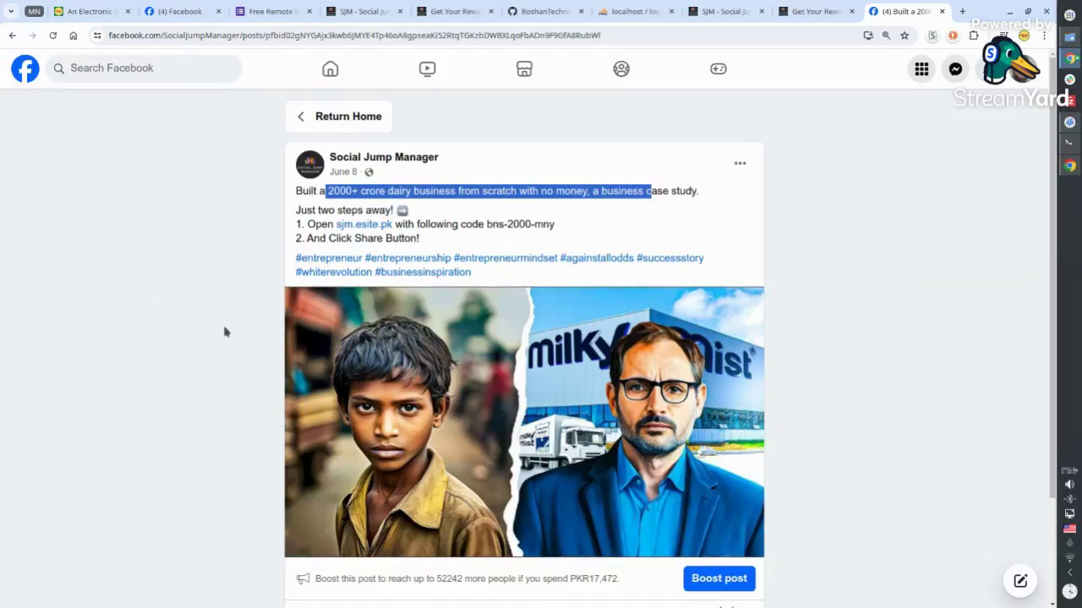
click(626, 10)
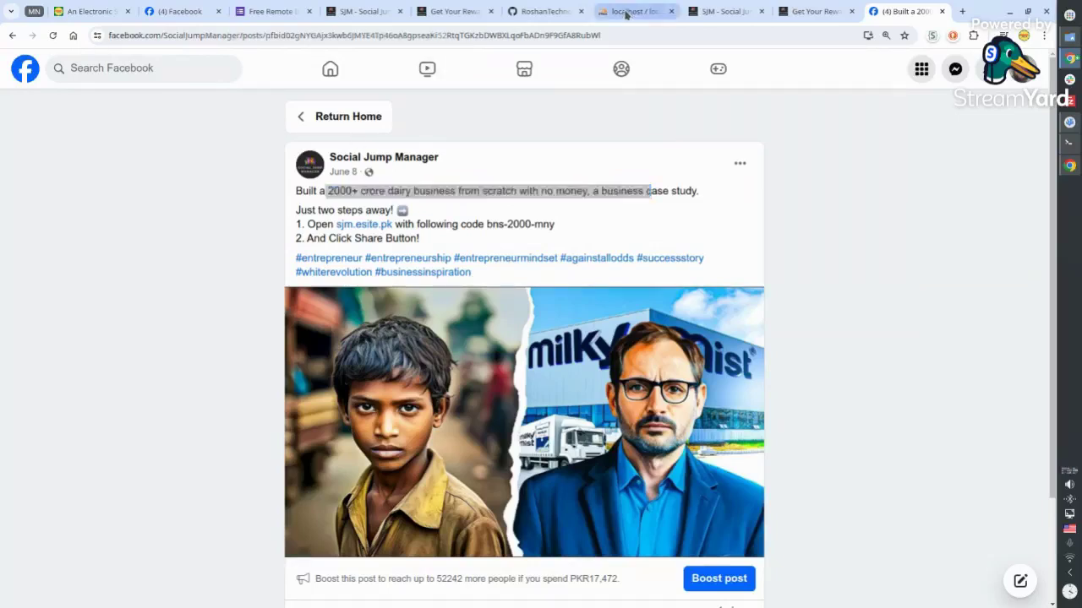
click(728, 11)
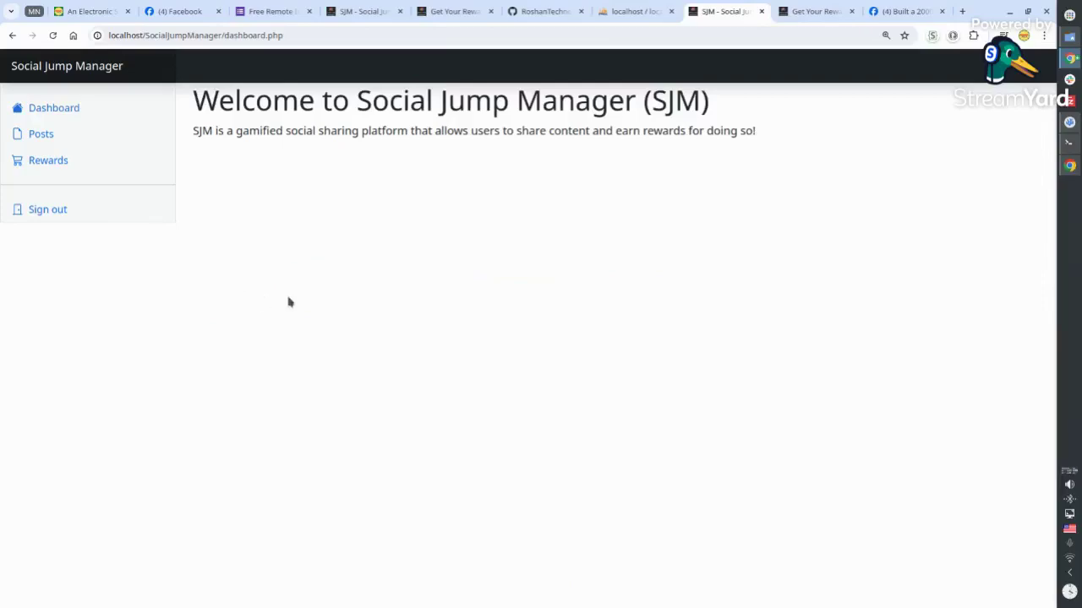
key(ctrl+alt+Left)
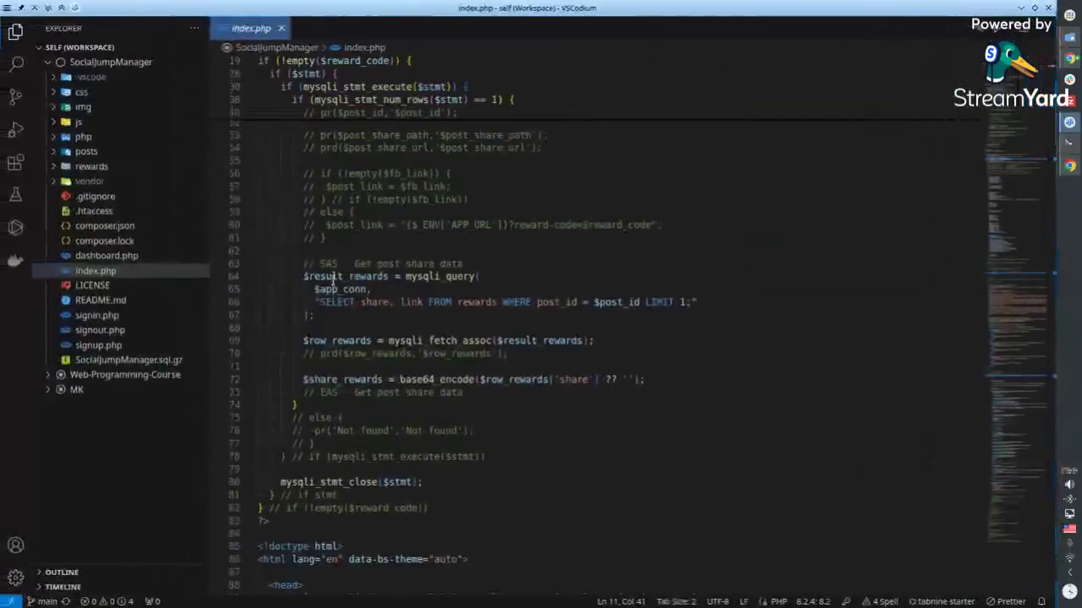
key(ctrl+alt+Right)
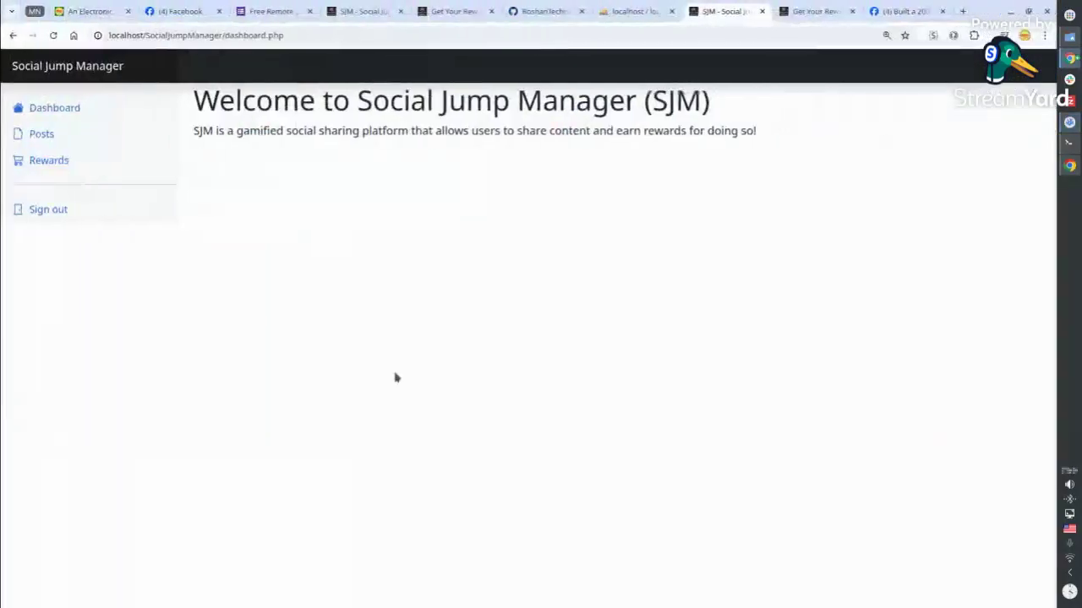
click(817, 10)
click(902, 11)
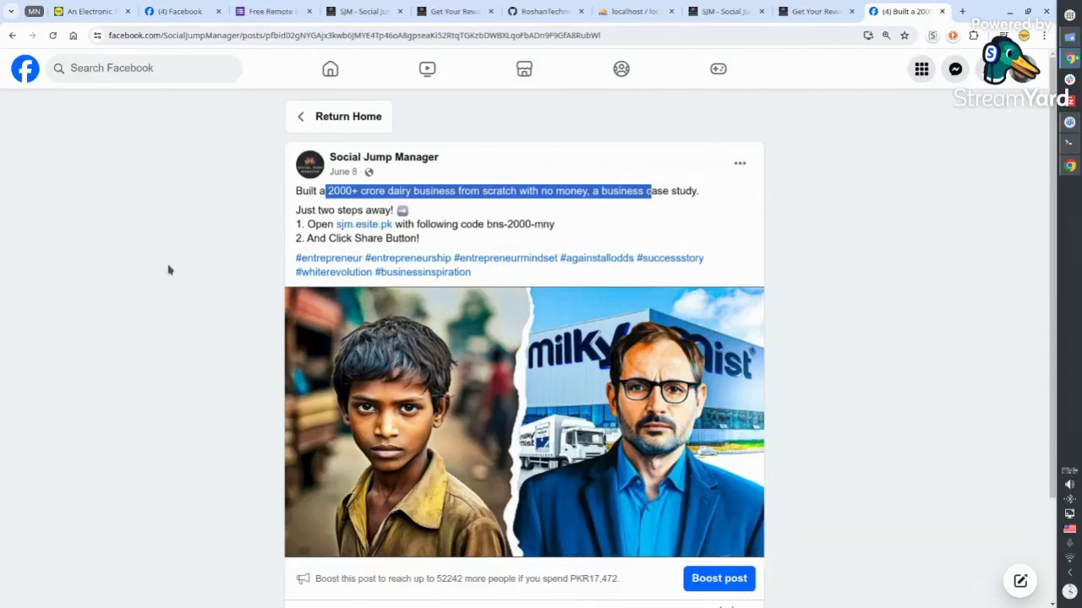
Step: Follow the post's sjm.esite.pk link to the live Reward page, comparing it with the localhost Reward page
click(358, 225)
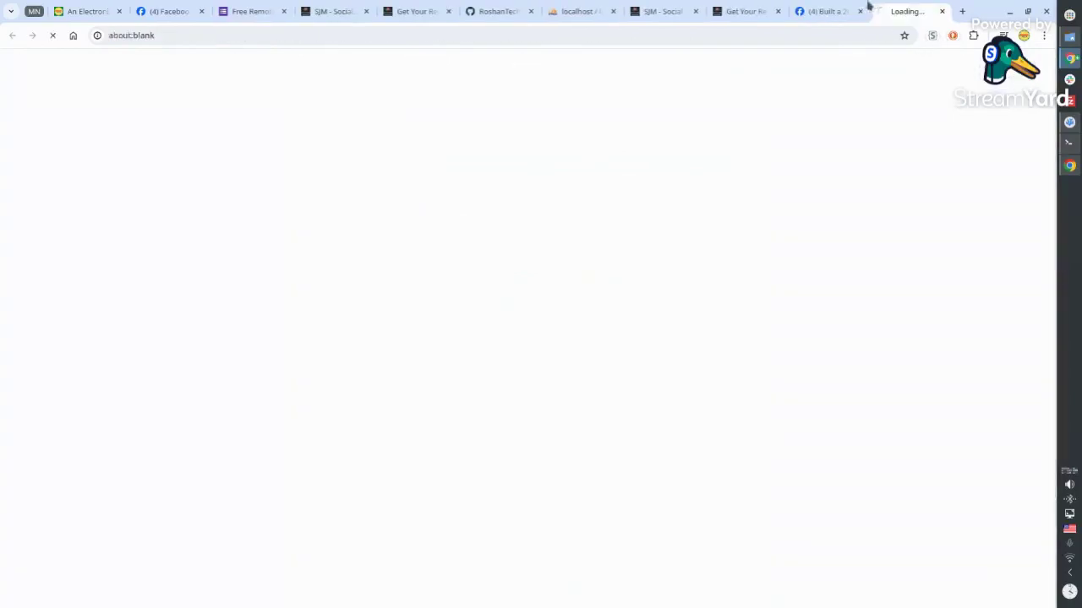
drag(862, 12, 820, 12)
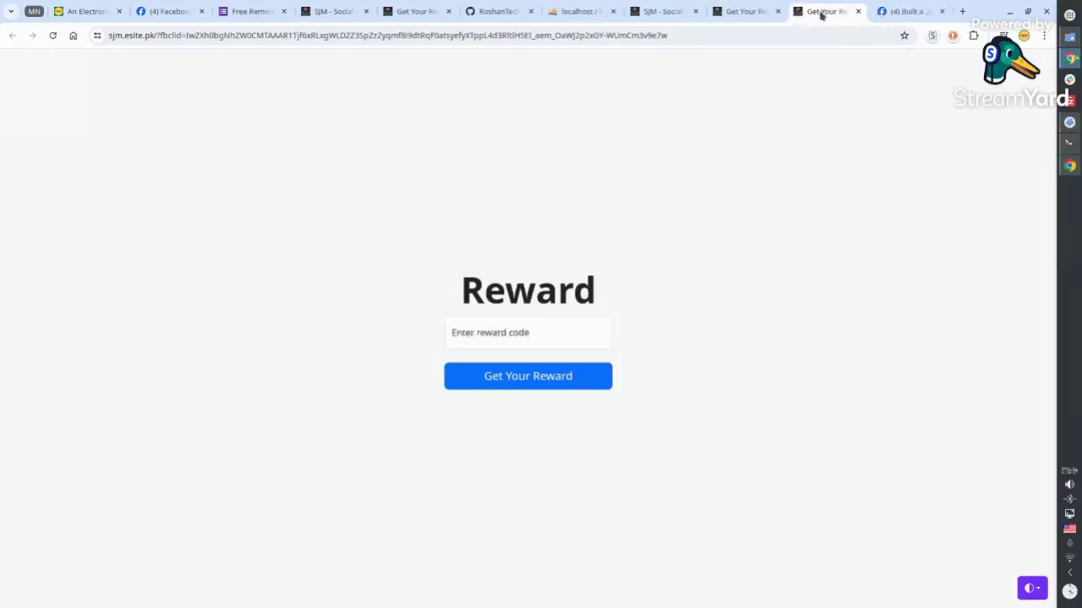
click(747, 11)
click(826, 11)
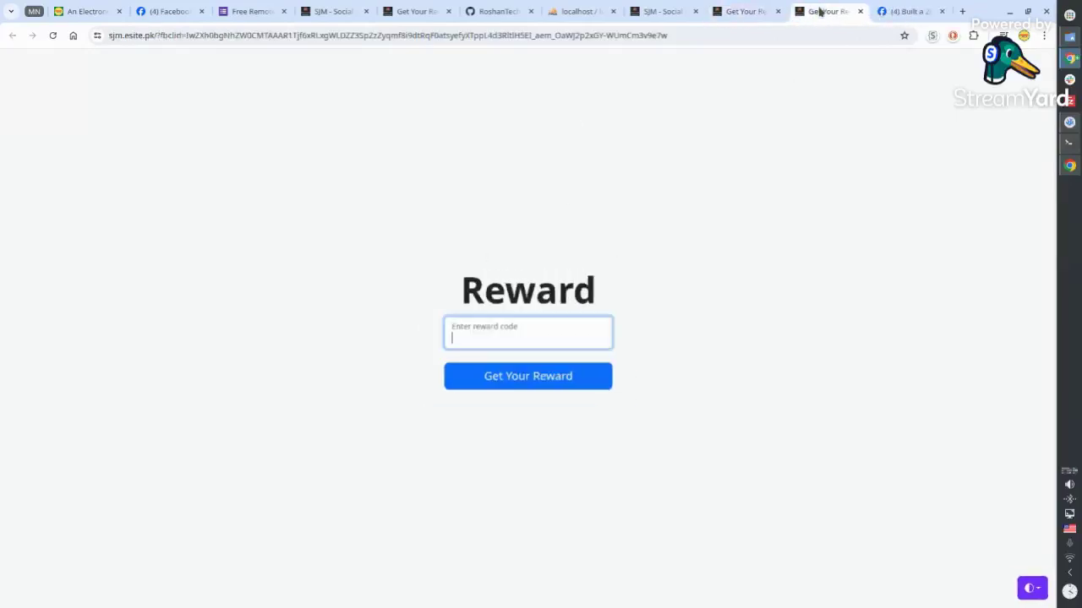
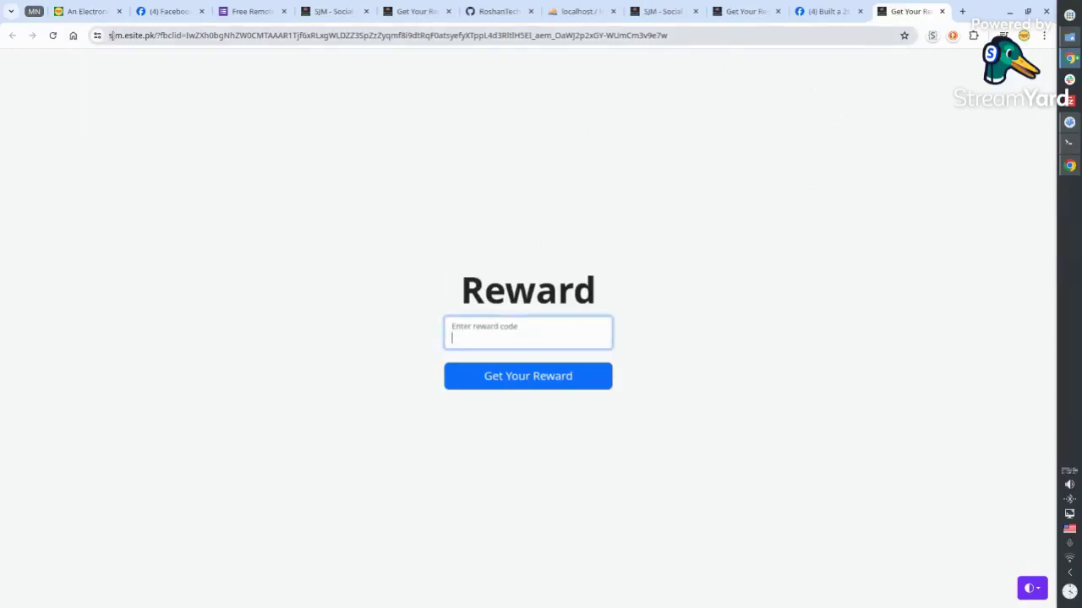
click(741, 11)
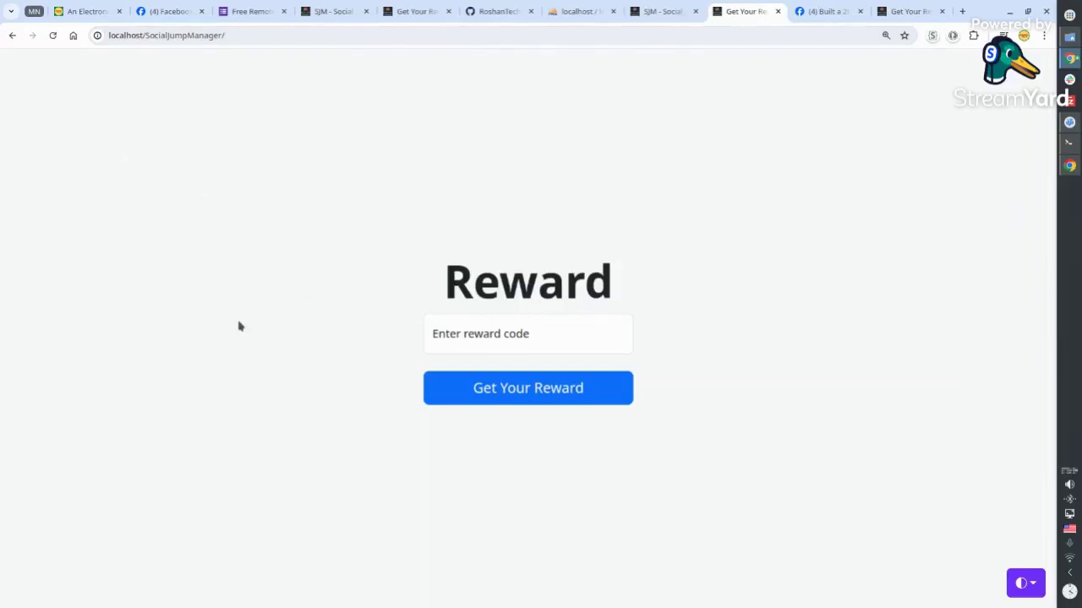
click(899, 12)
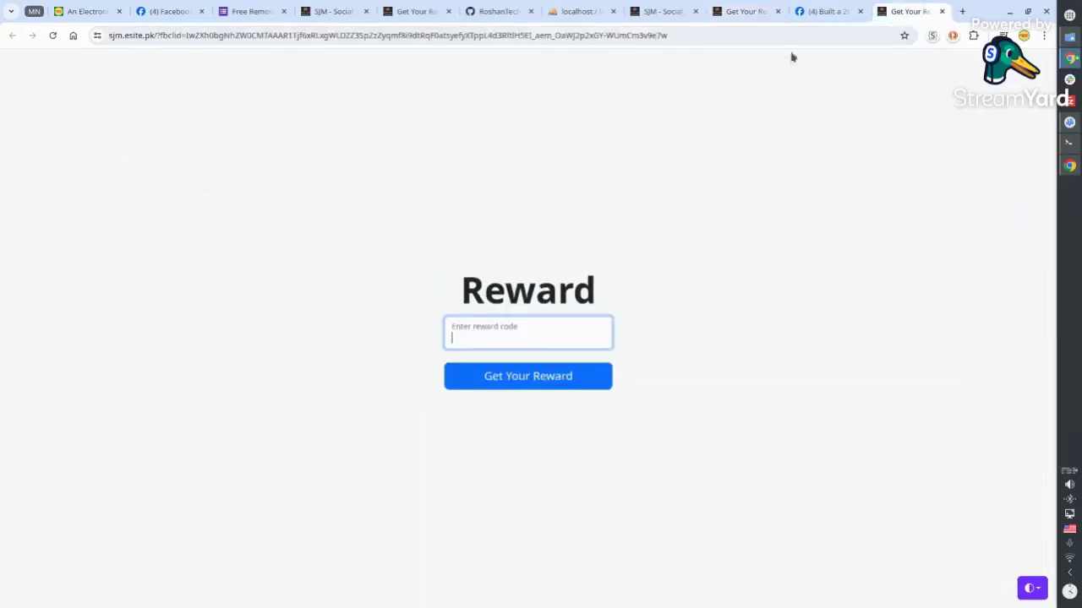
click(822, 13)
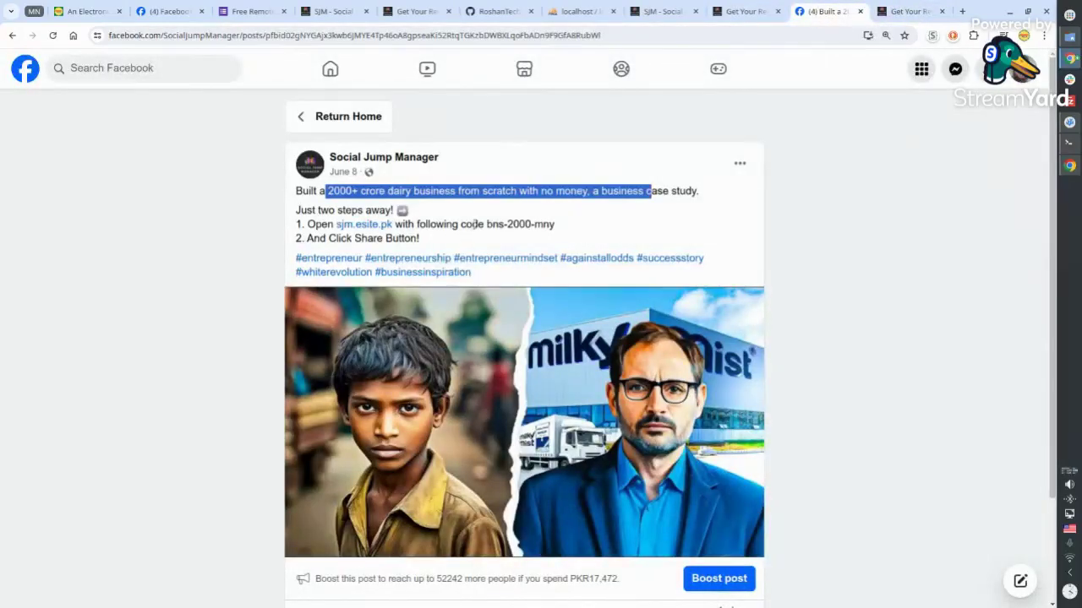
drag(488, 224, 554, 225)
right_click(545, 229)
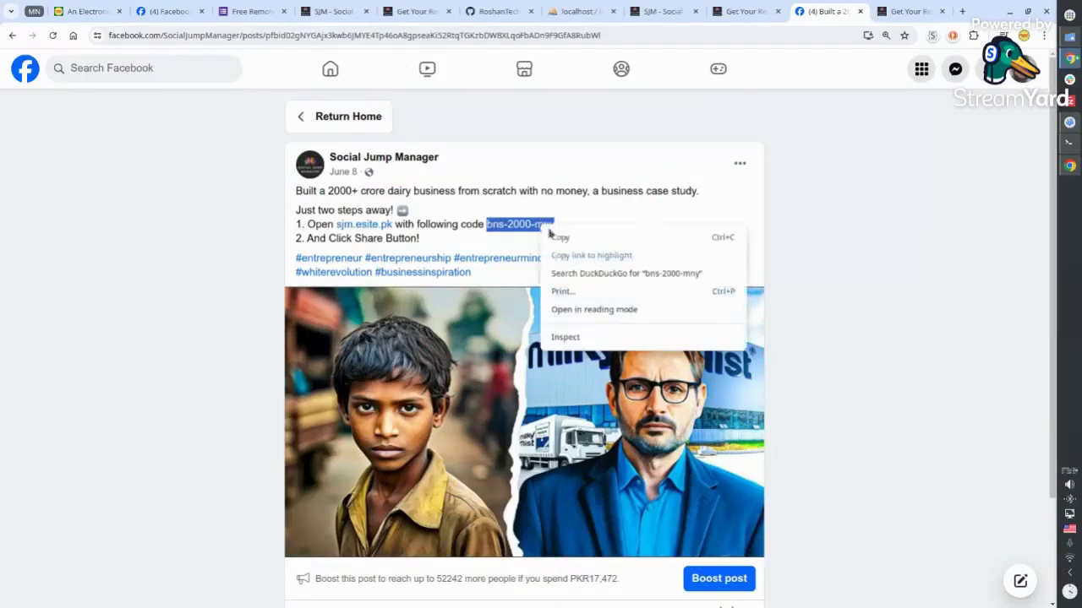
click(559, 238)
click(911, 11)
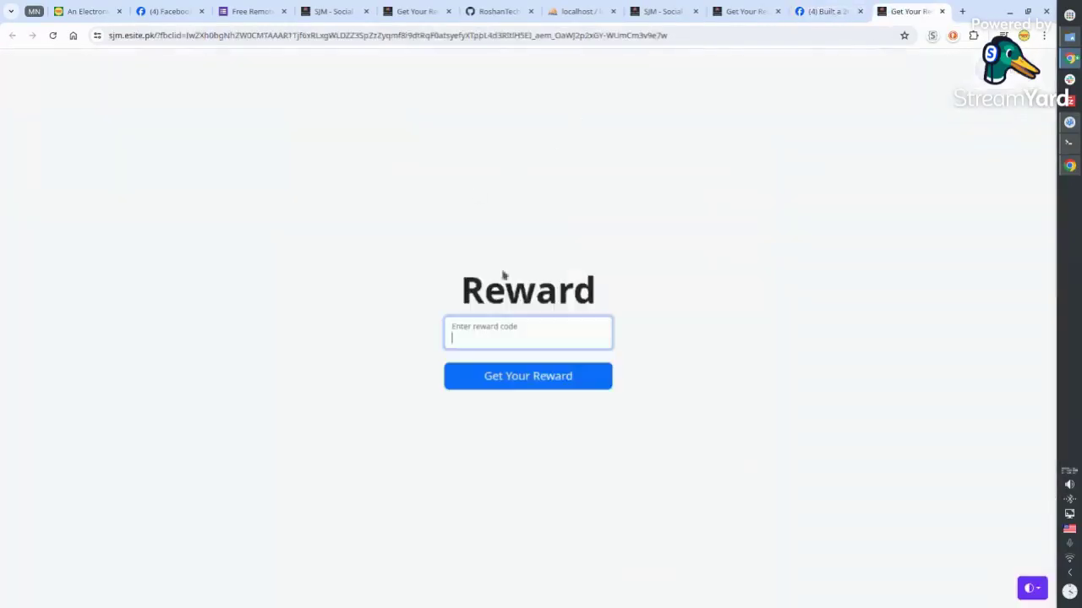
click(552, 320)
key(ctrl+v)
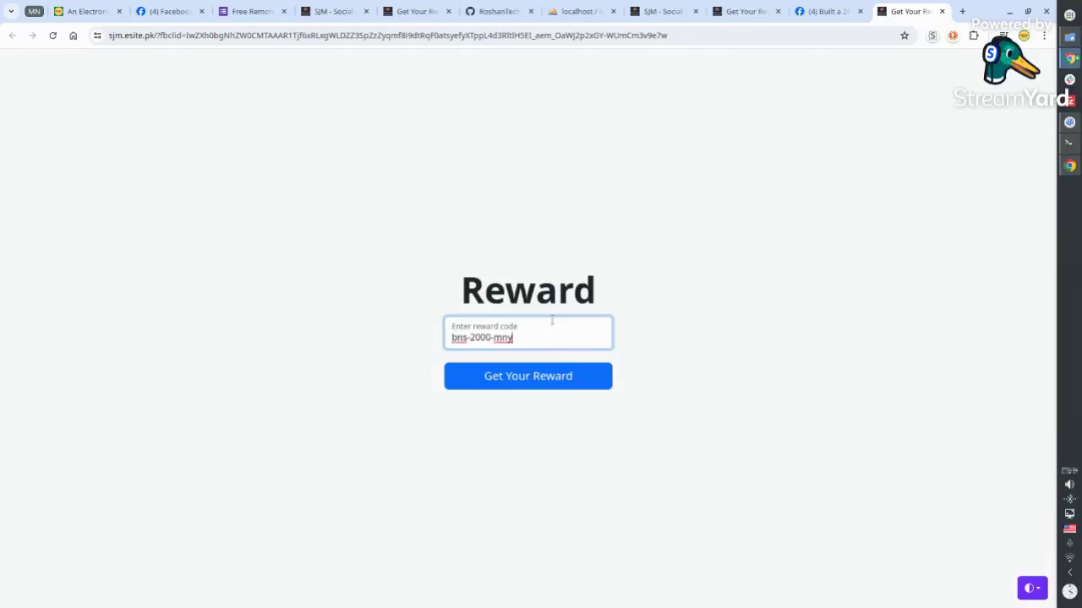
key(Return)
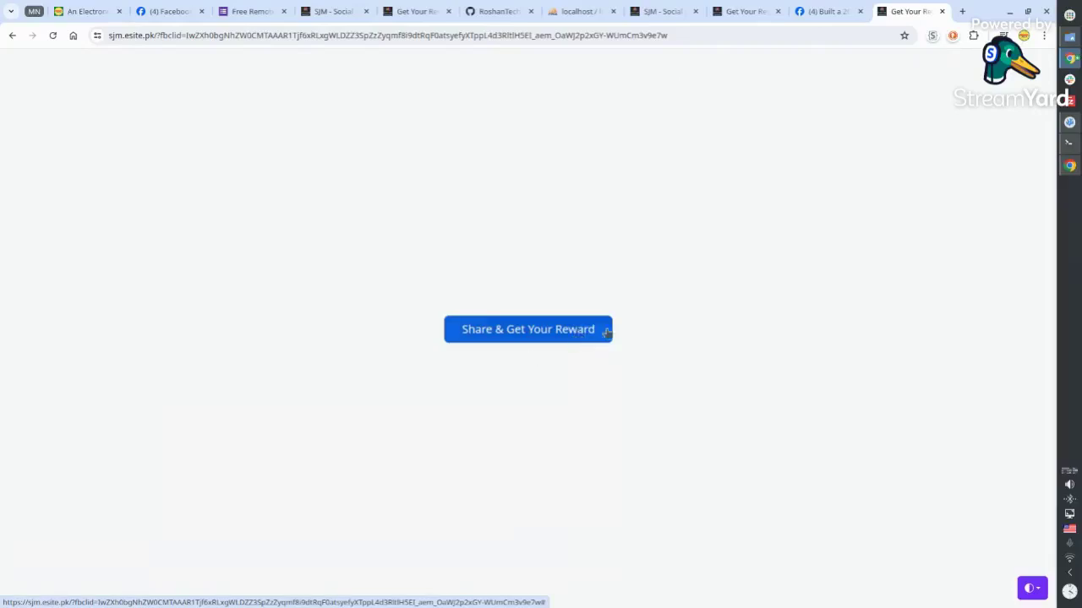
click(821, 12)
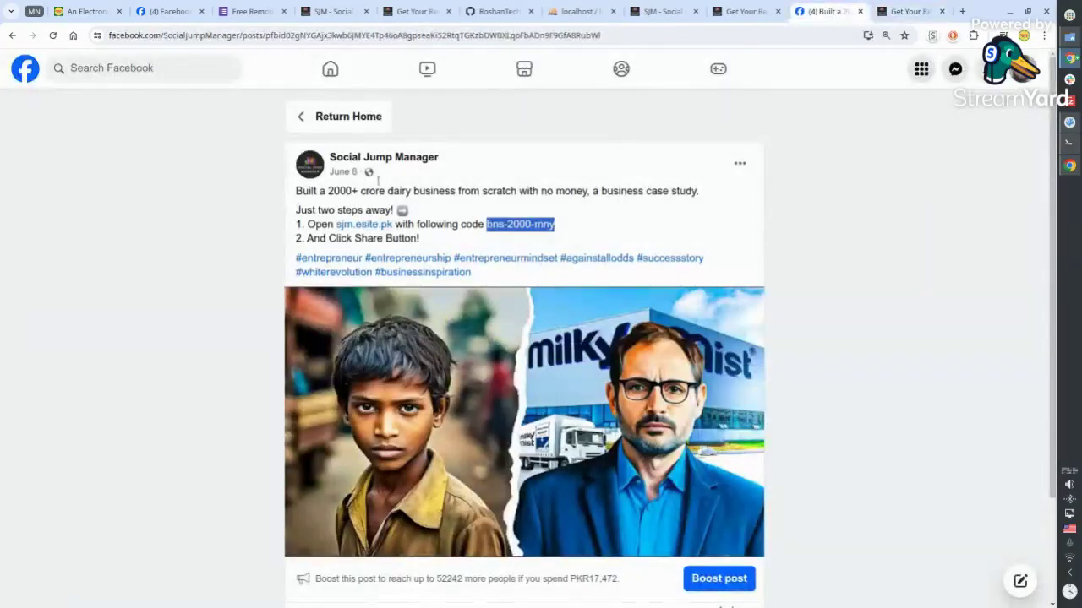
drag(304, 192, 673, 191)
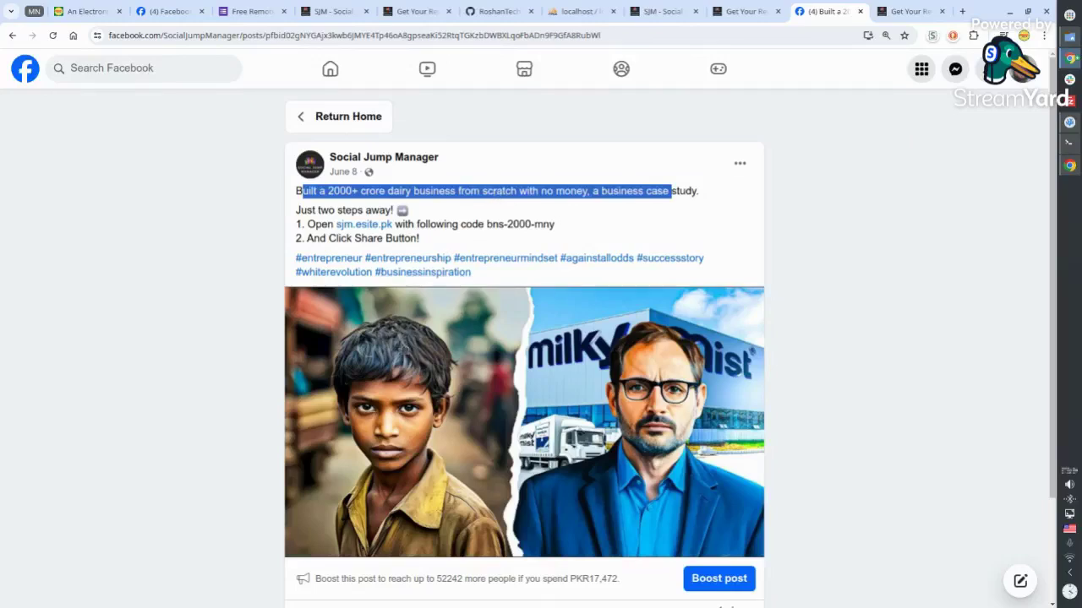
Step: Trigger Share & Get Your Reward on the sjm.esite.pk reward page to launch the share window
click(705, 231)
click(904, 13)
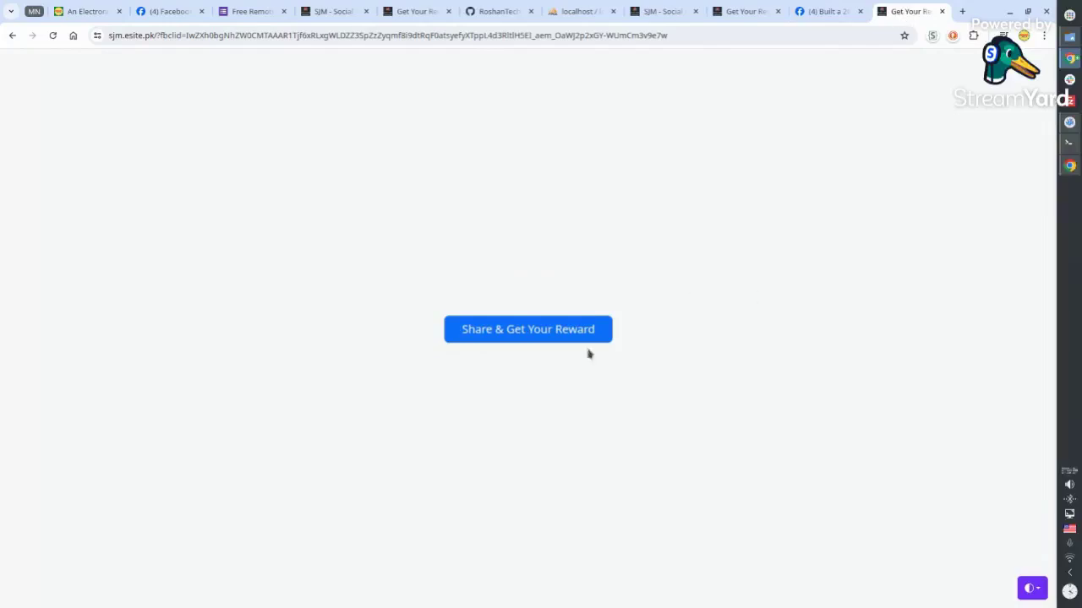
click(512, 331)
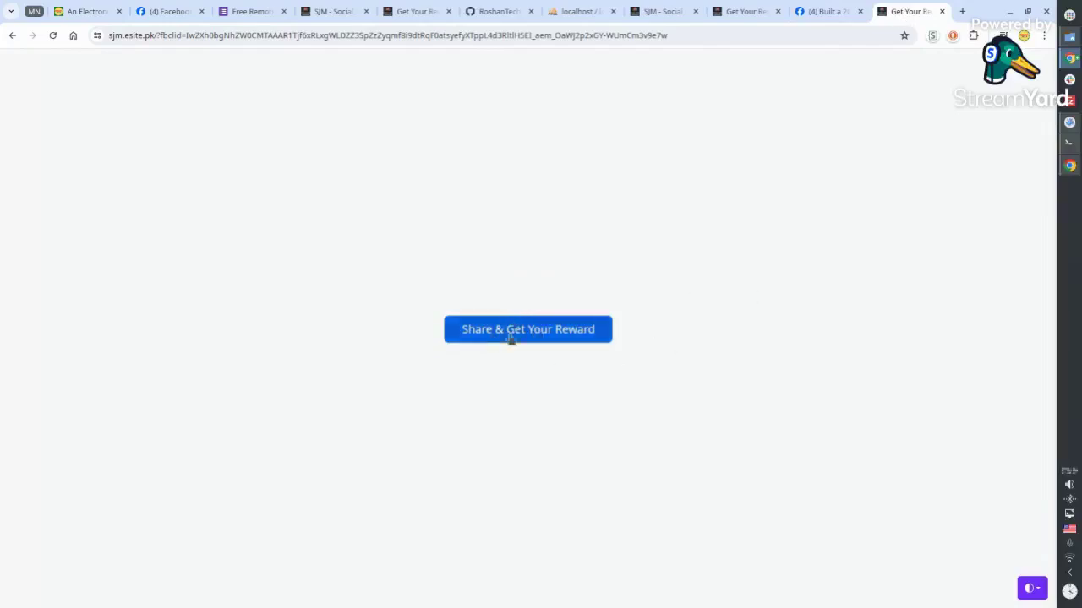
click(824, 11)
click(920, 14)
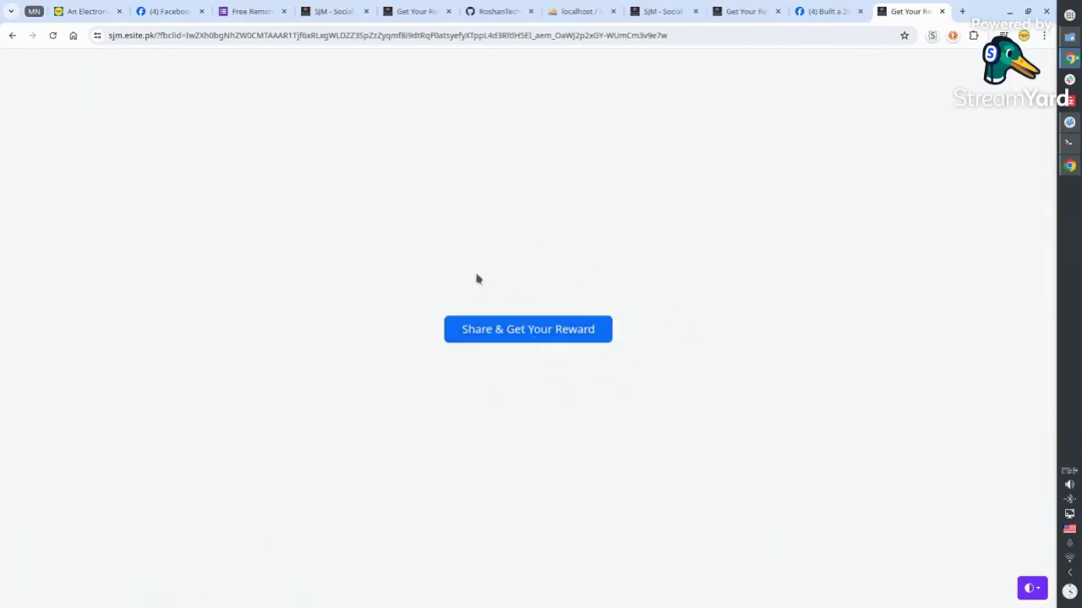
click(497, 332)
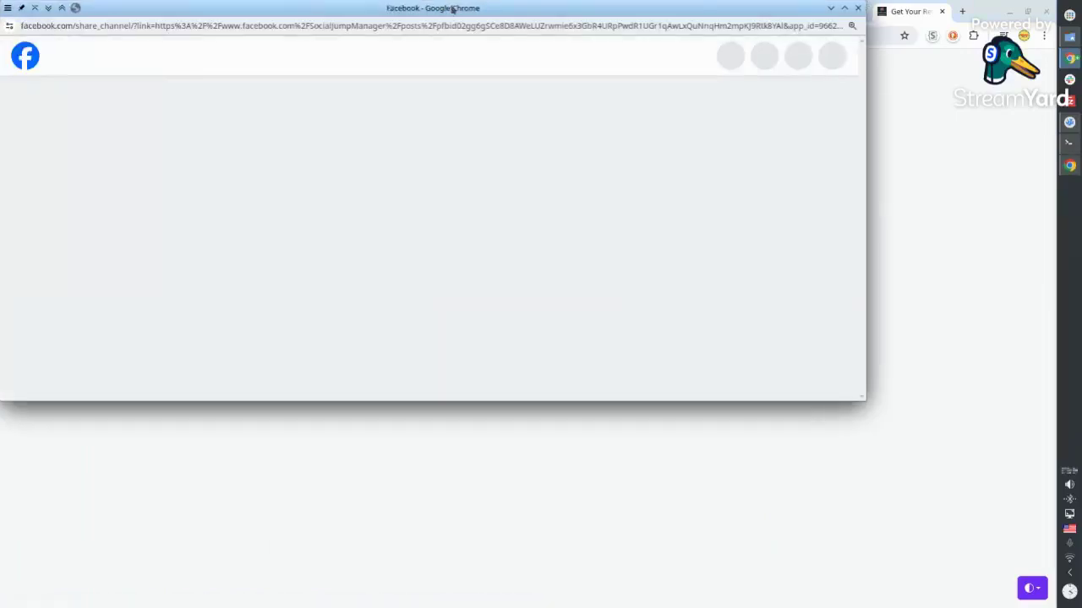
Step: Center the share window and scroll through the Create post dialog
drag(452, 8, 564, 122)
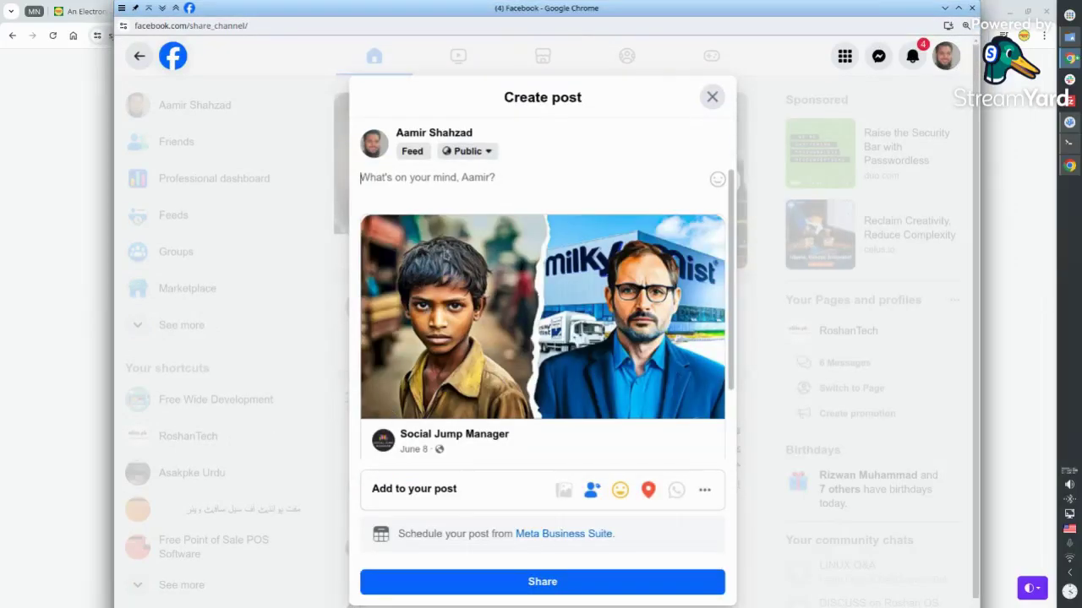
scroll(457, 244, down, 1)
scroll(458, 251, down, 1)
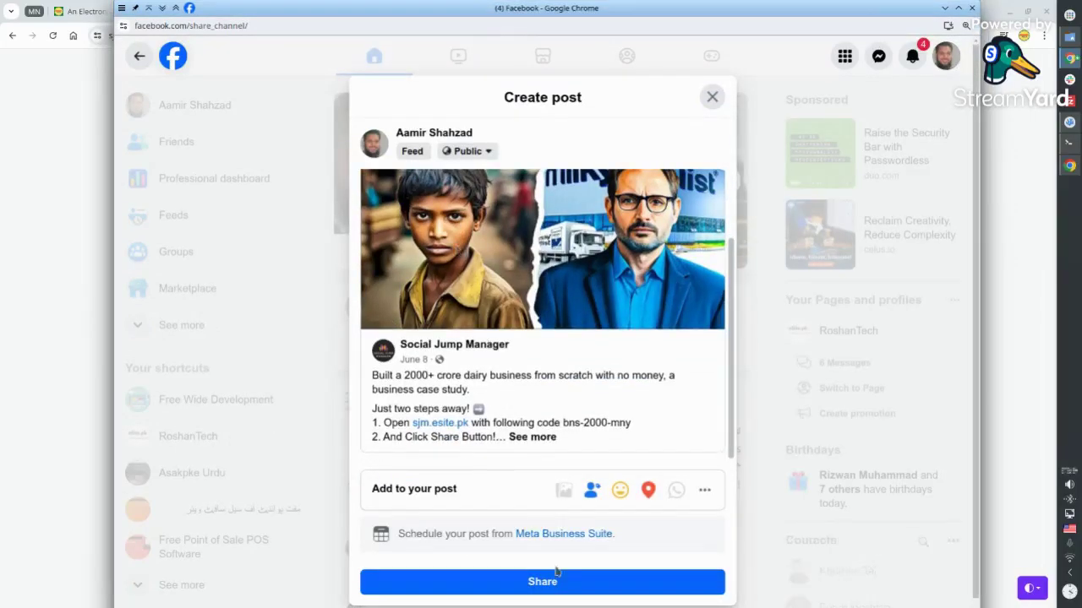
scroll(519, 201, up, 2)
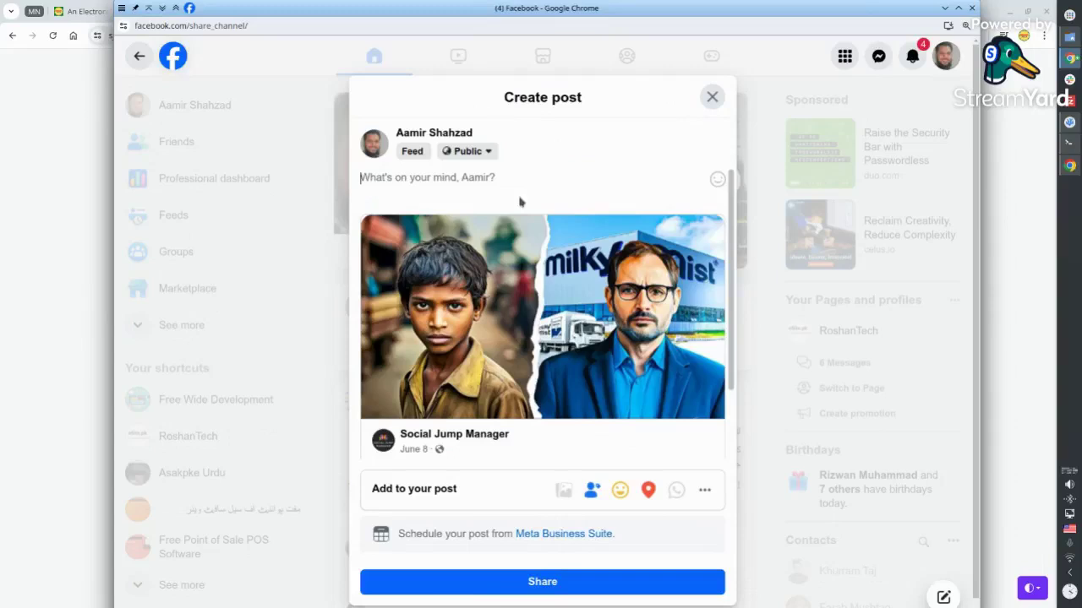
Step: Write the caption 'Testing' and share the post to the feed
click(442, 180)
text(Testing)
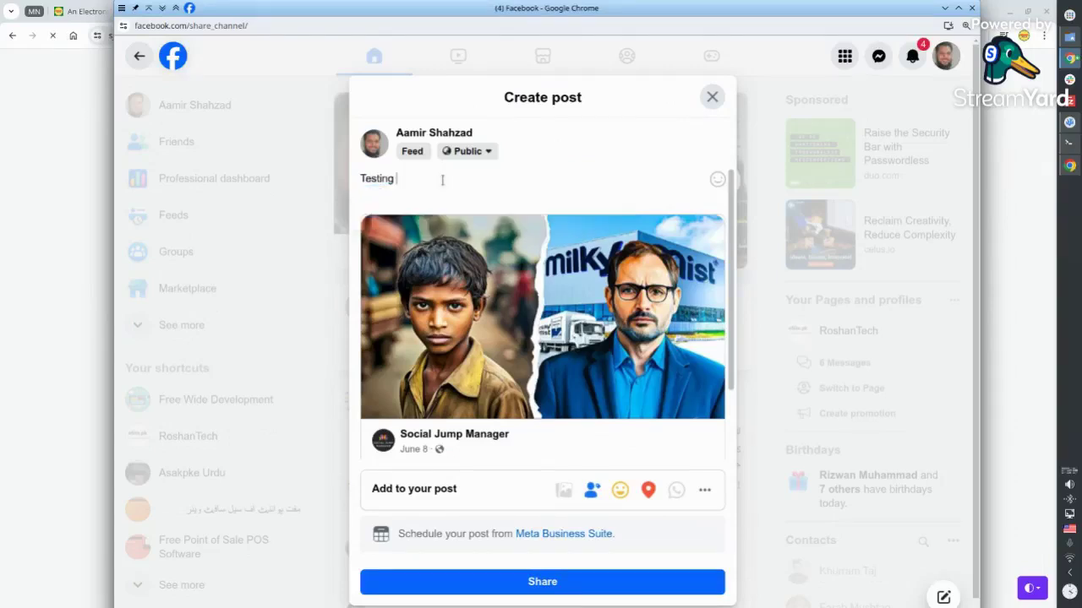
text( rem)
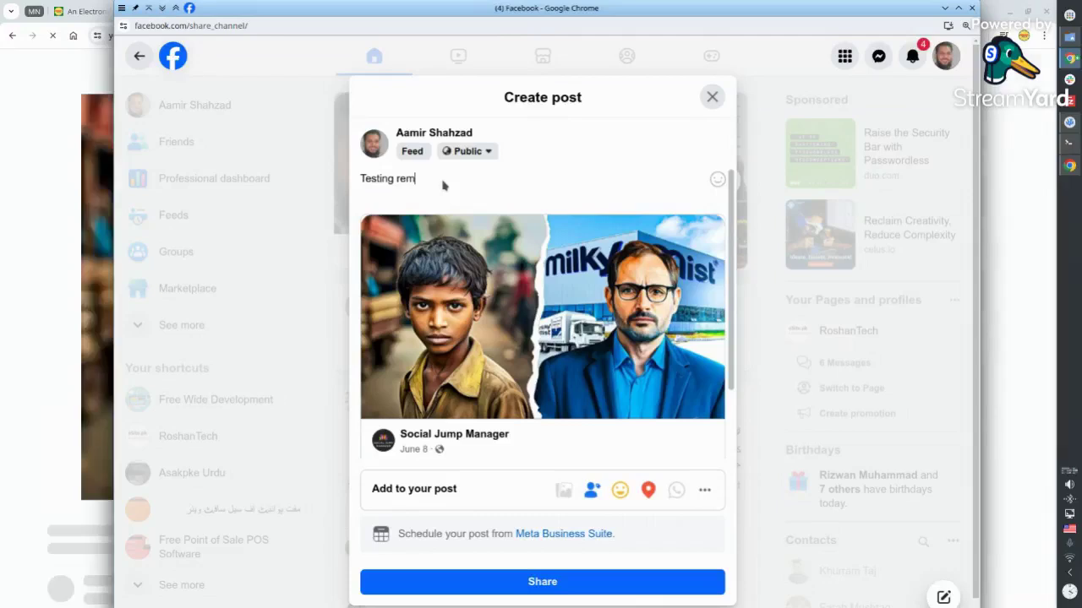
text(ote ju)
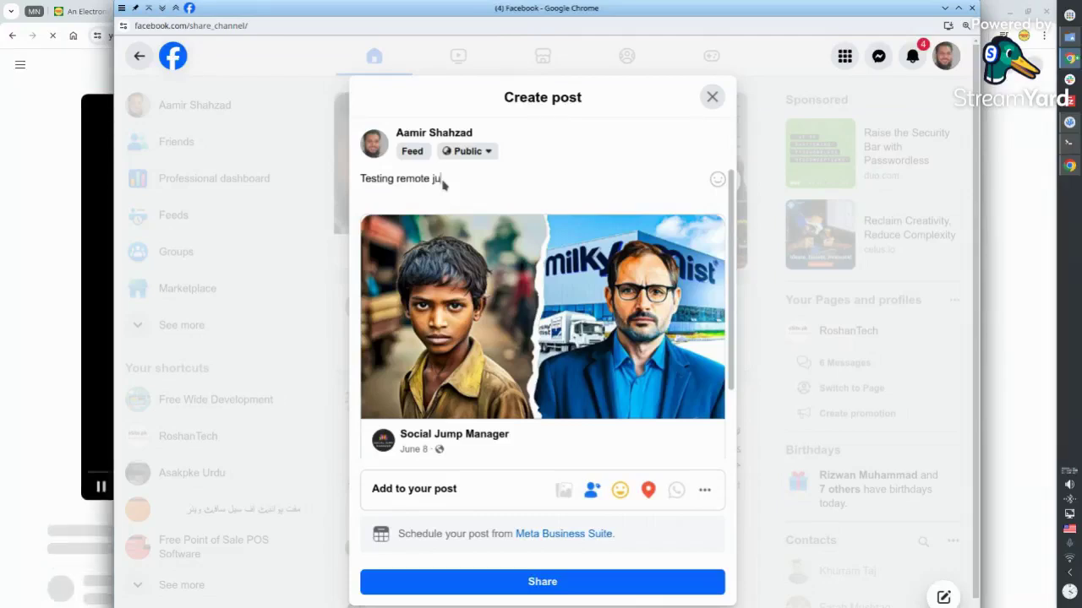
text(s)
key(BackSpace)
key(BackSpace)
key(BackSpace)
key(BackSpace)
key(BackSpace)
key(BackSpace)
key(BackSpace)
key(BackSpace)
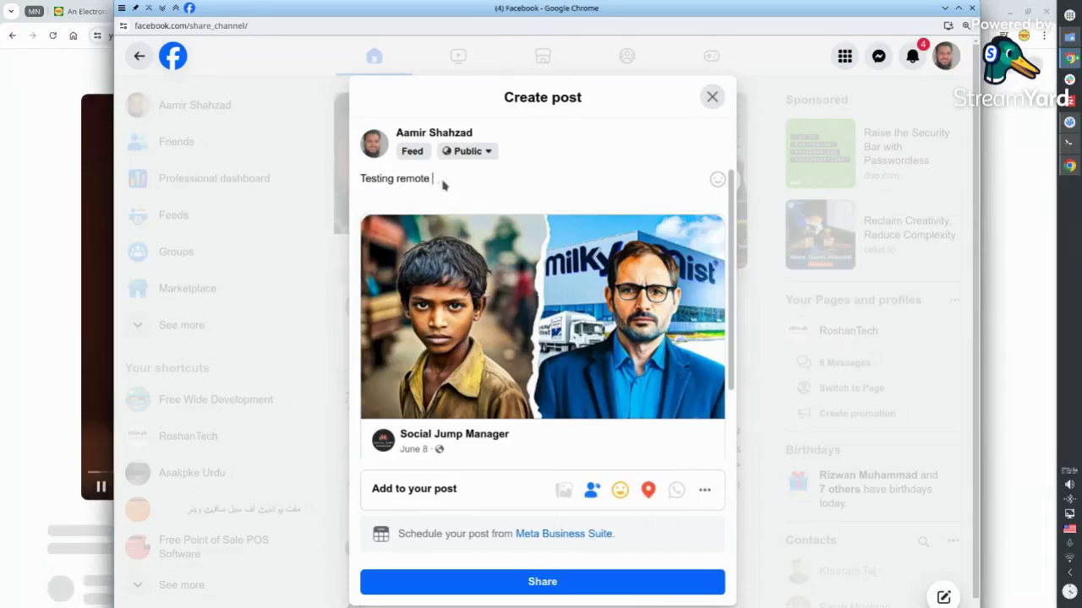
key(BackSpace)
key(BackSpace)
key(BackSpace)
key(BackSpace)
key(BackSpace)
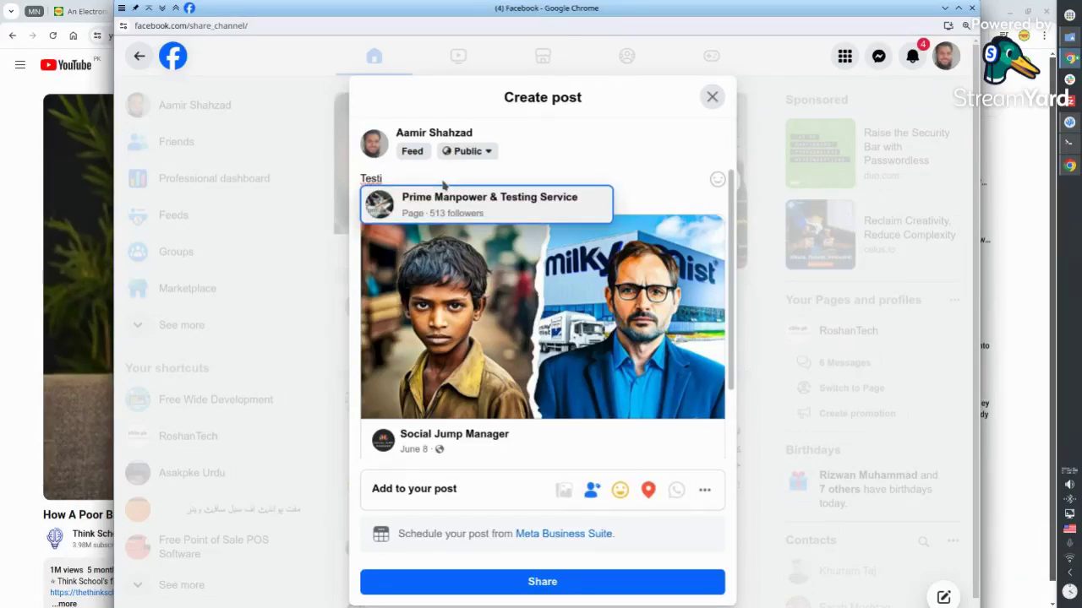
key(BackSpace)
text(ing)
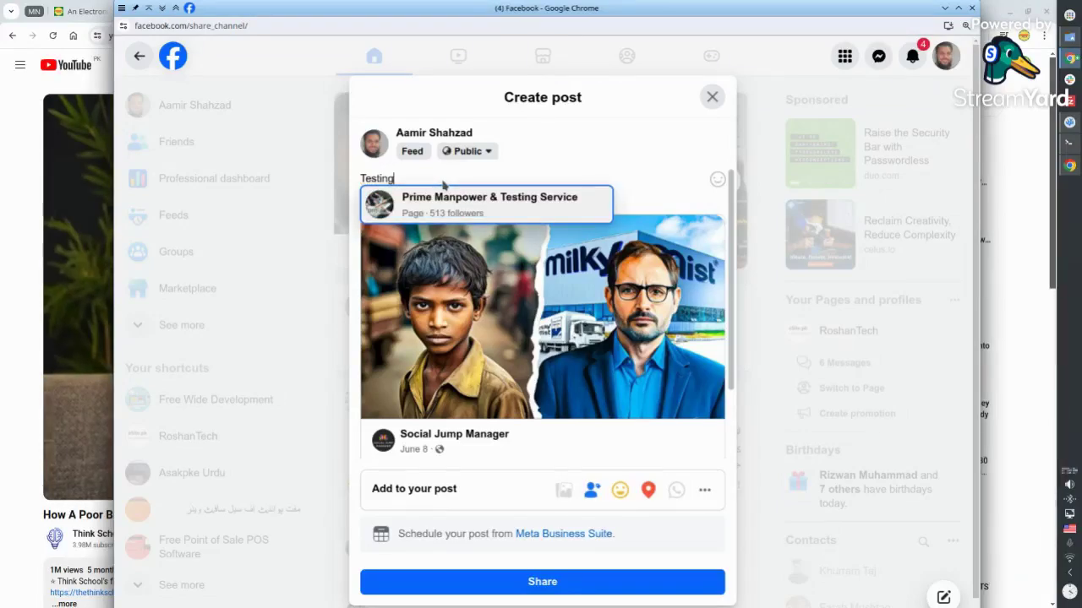
click(604, 144)
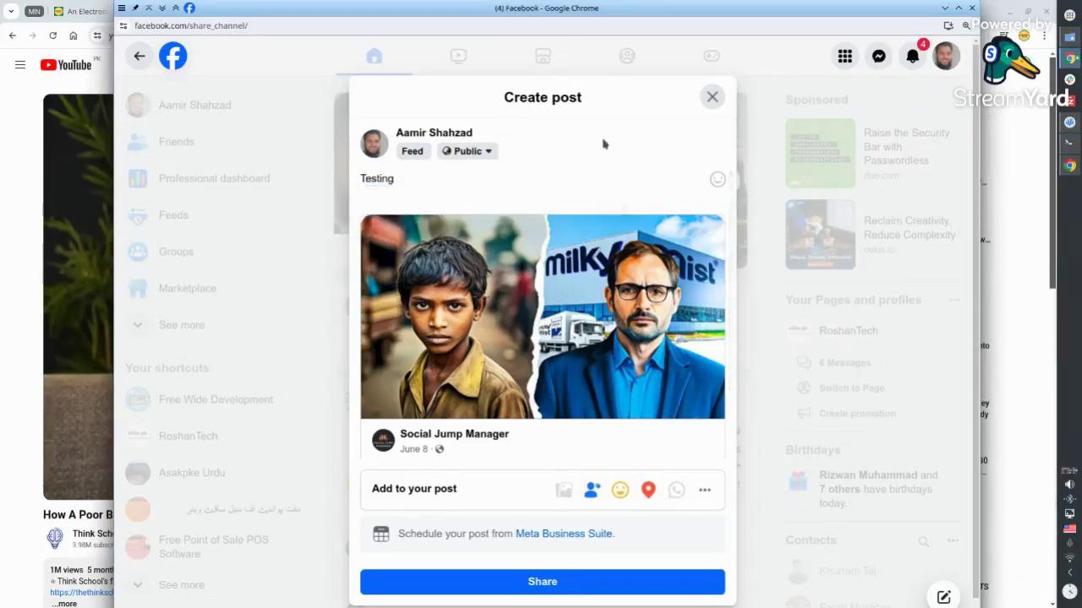
click(535, 582)
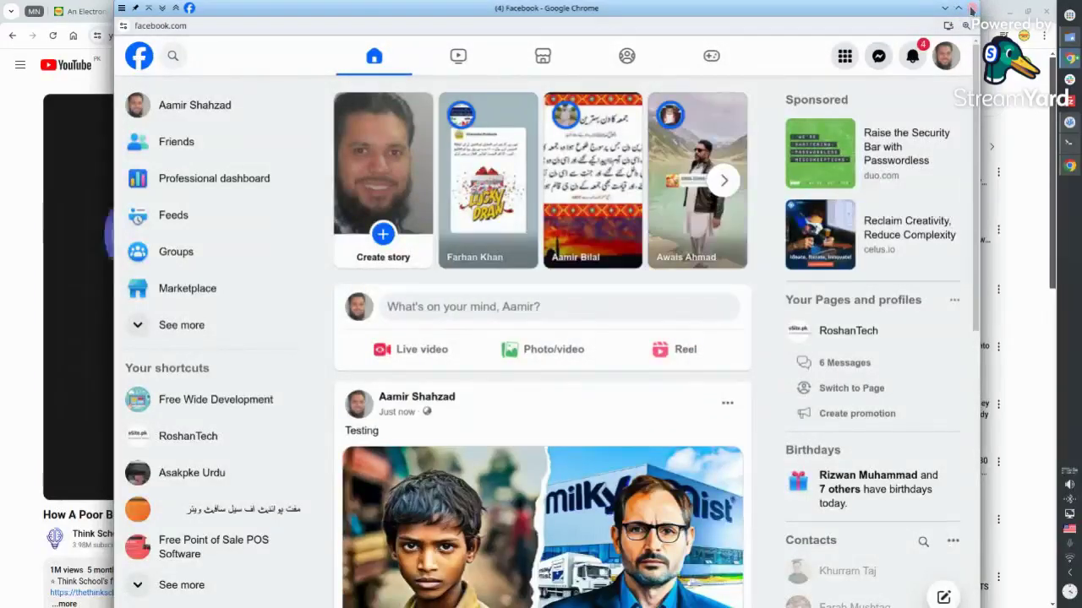
Step: Close the Facebook window, pause the Milky Mist video at 0:22, and select its title
click(971, 9)
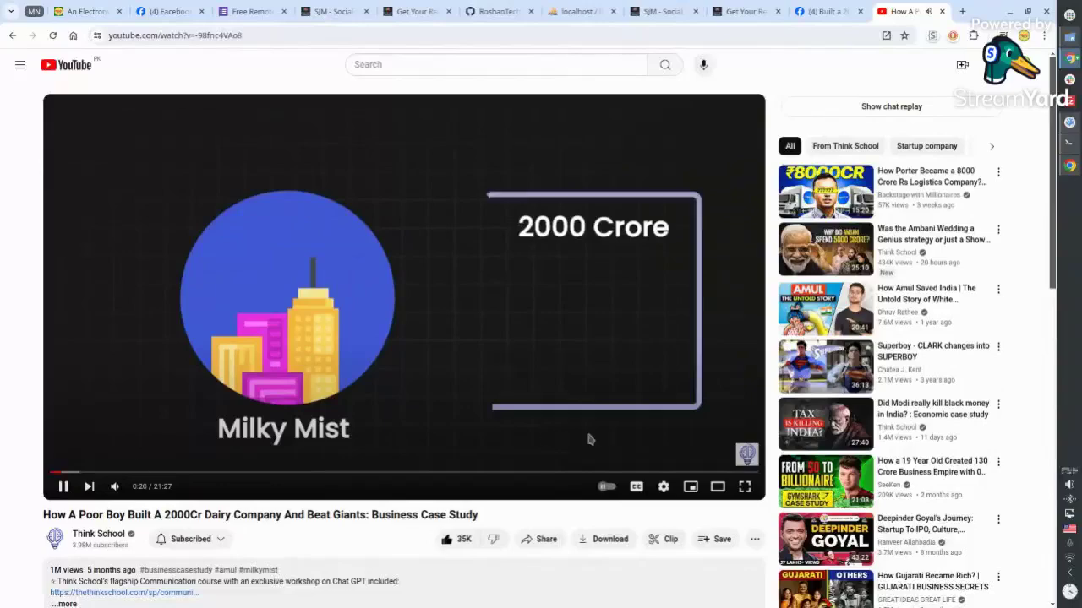
click(63, 486)
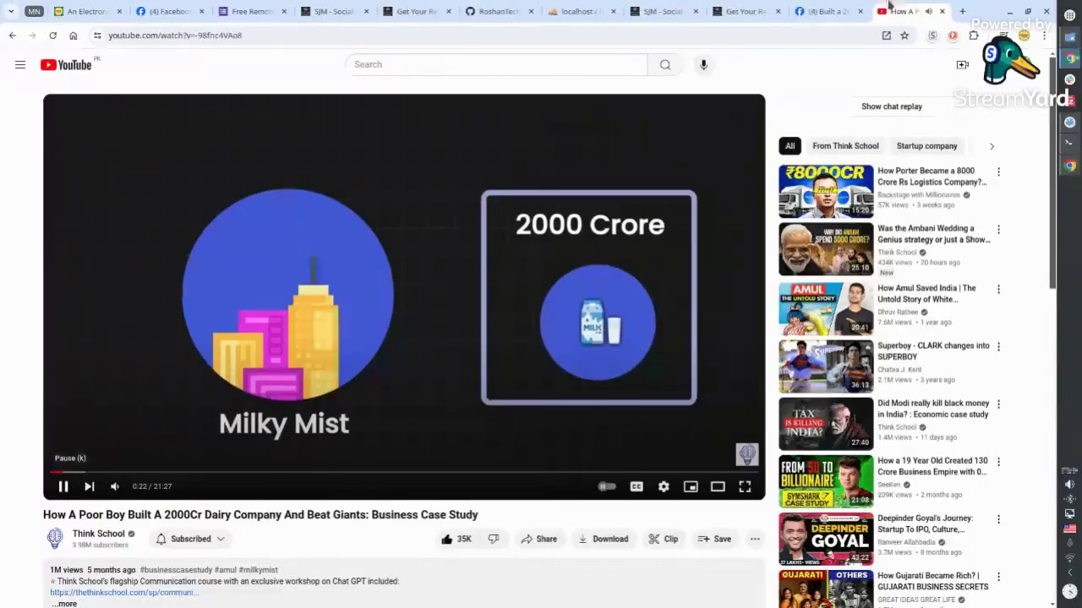
click(820, 15)
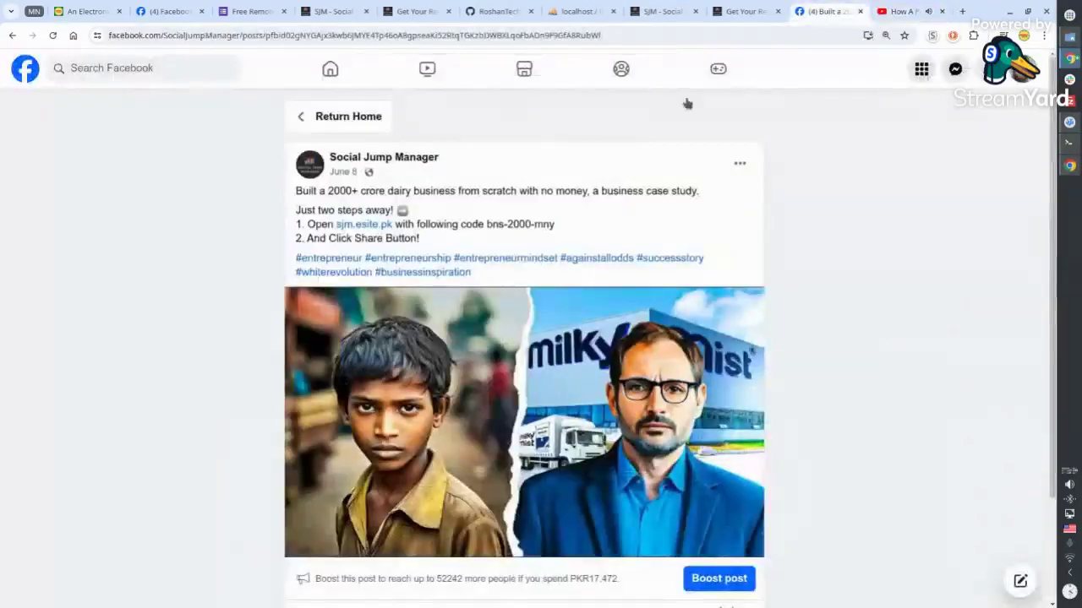
click(902, 14)
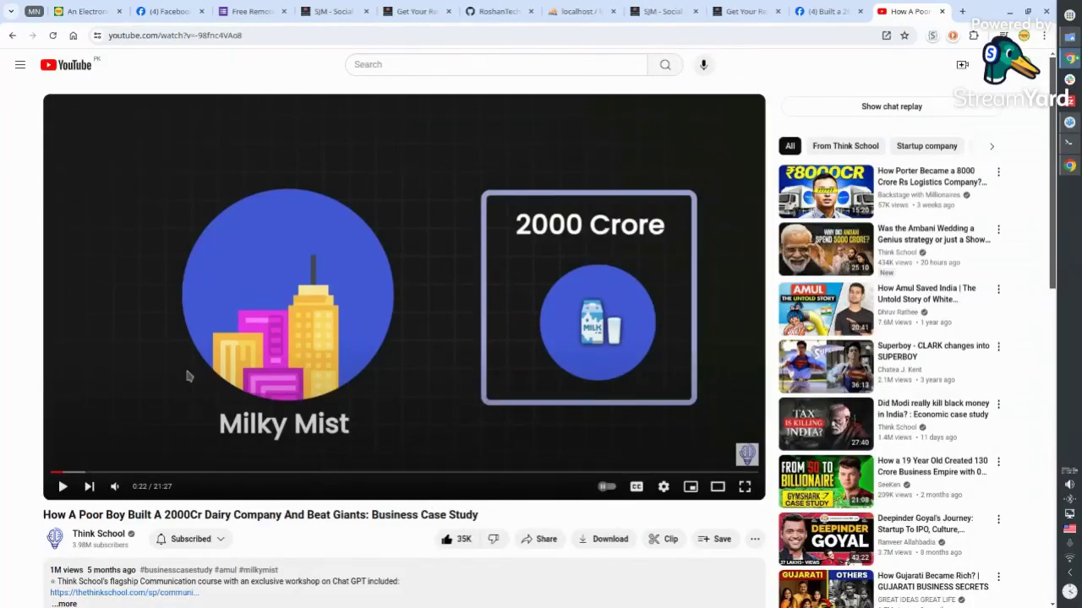
drag(68, 514, 414, 516)
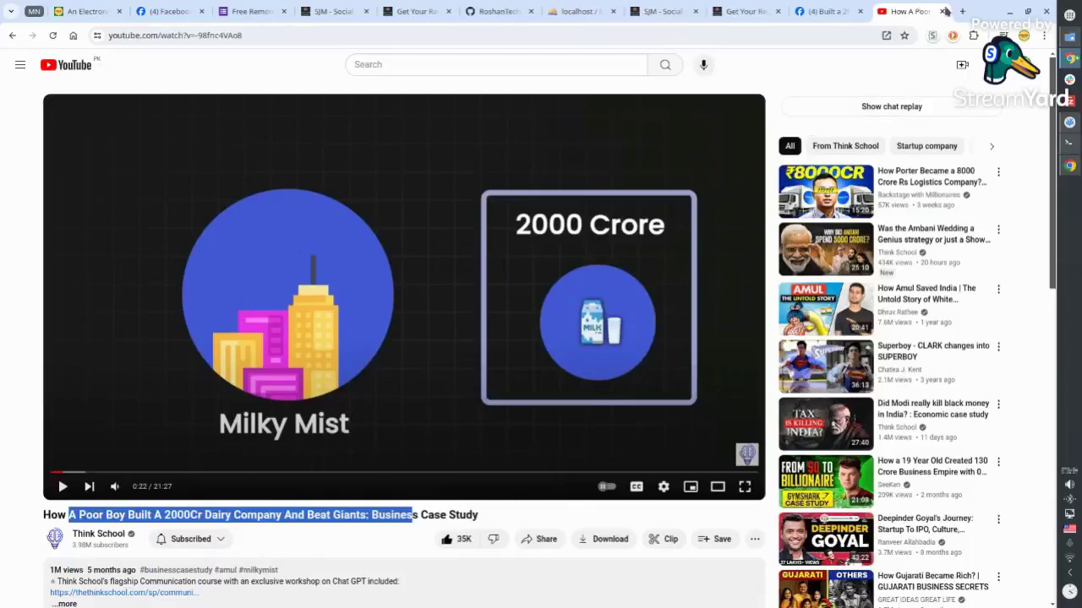
Step: Close the YouTube tab playing the Milky Mist case-study video
click(941, 11)
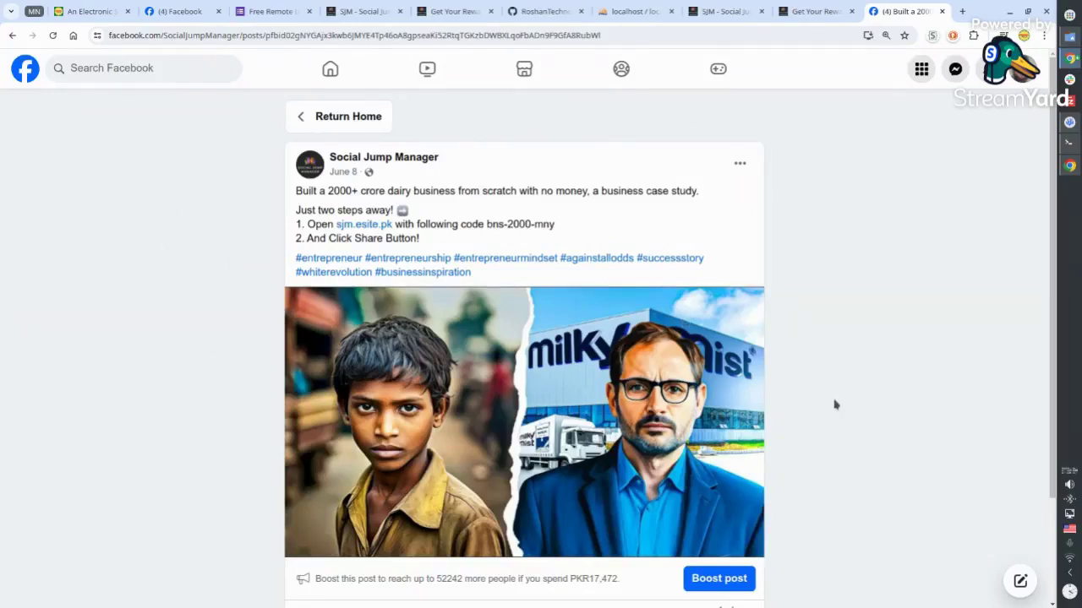
Step: Scroll through the Social Jump Manager dairy post, then close its tab
scroll(815, 399, down, 1)
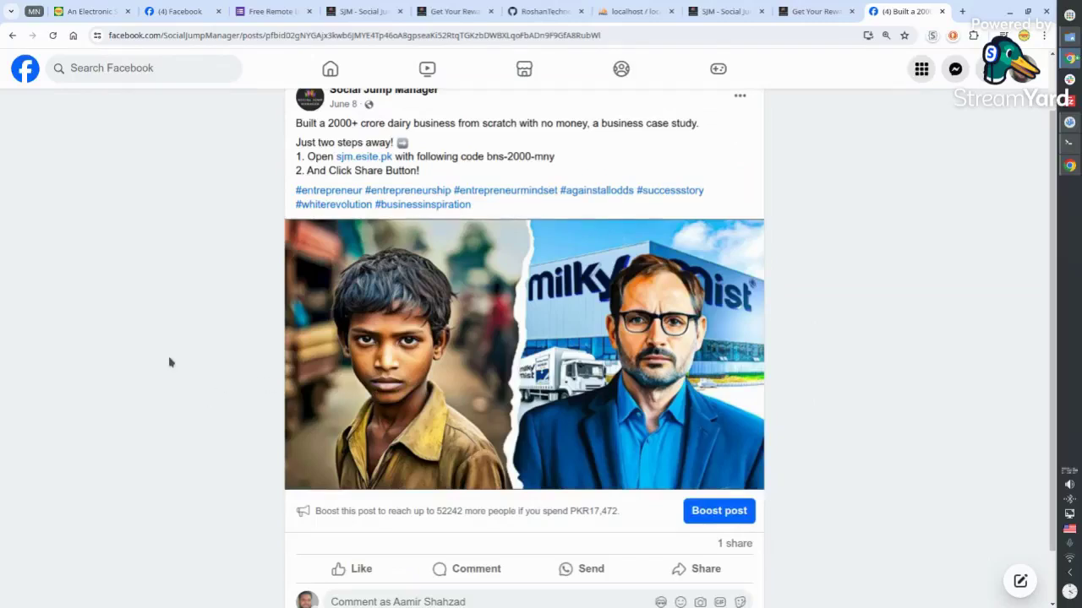
scroll(169, 361, up, 1)
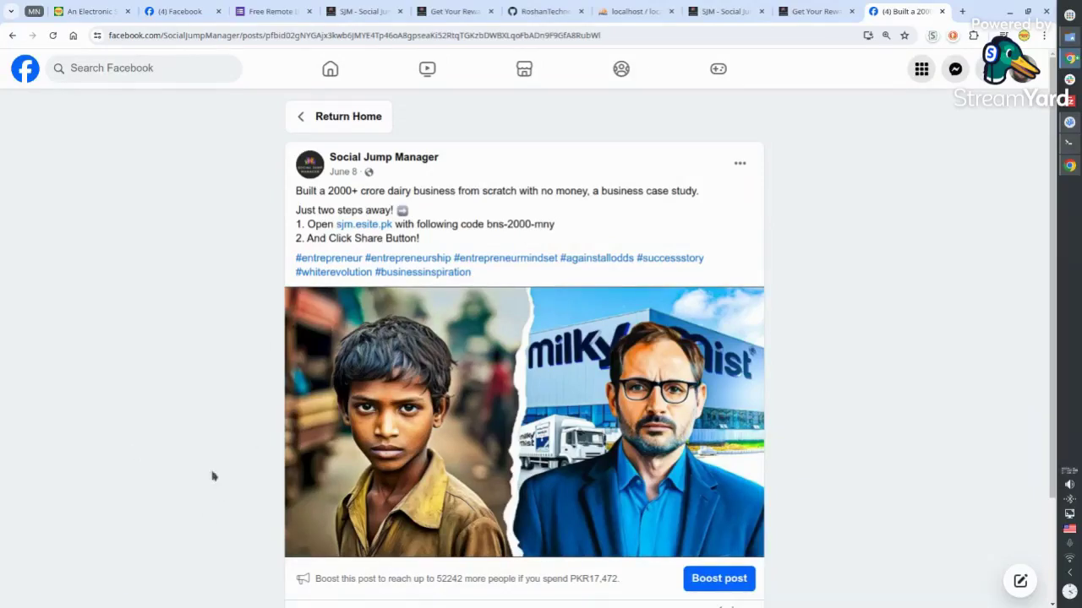
scroll(201, 444, down, 1)
scroll(201, 444, down, 3)
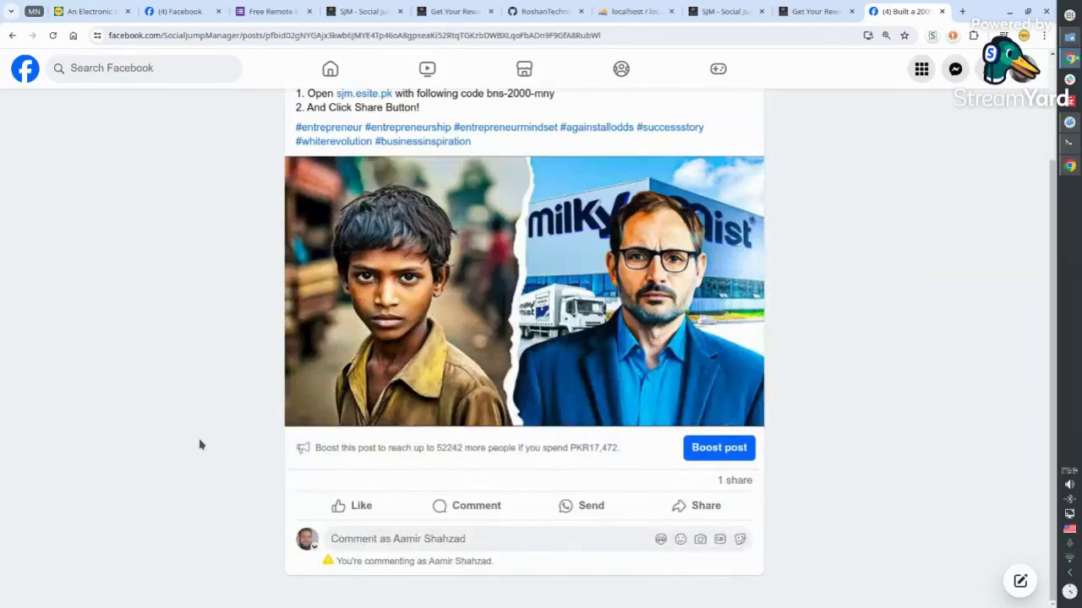
scroll(200, 444, up, 3)
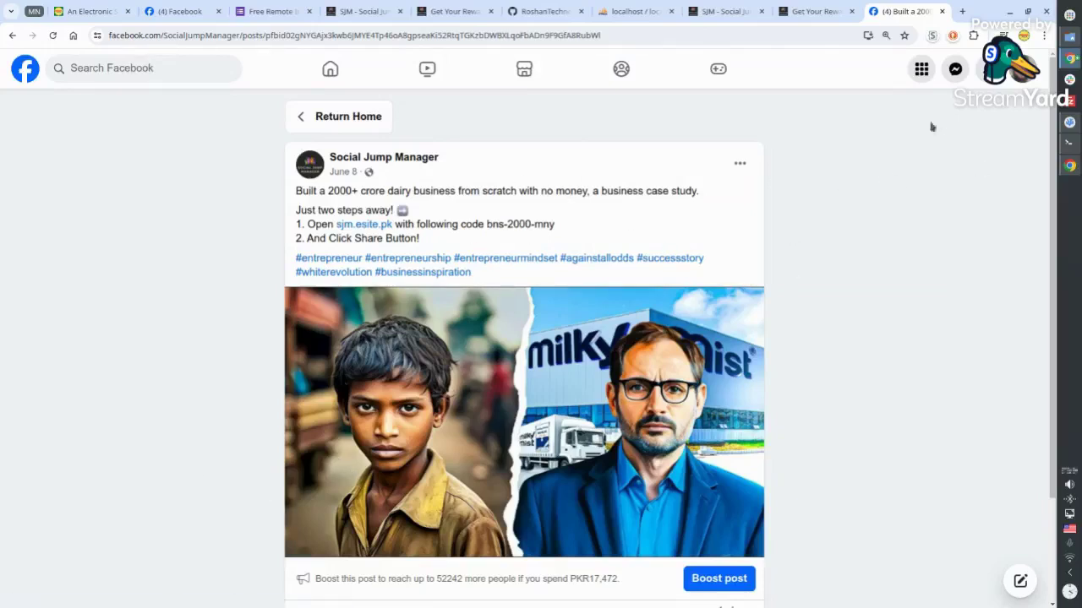
click(942, 12)
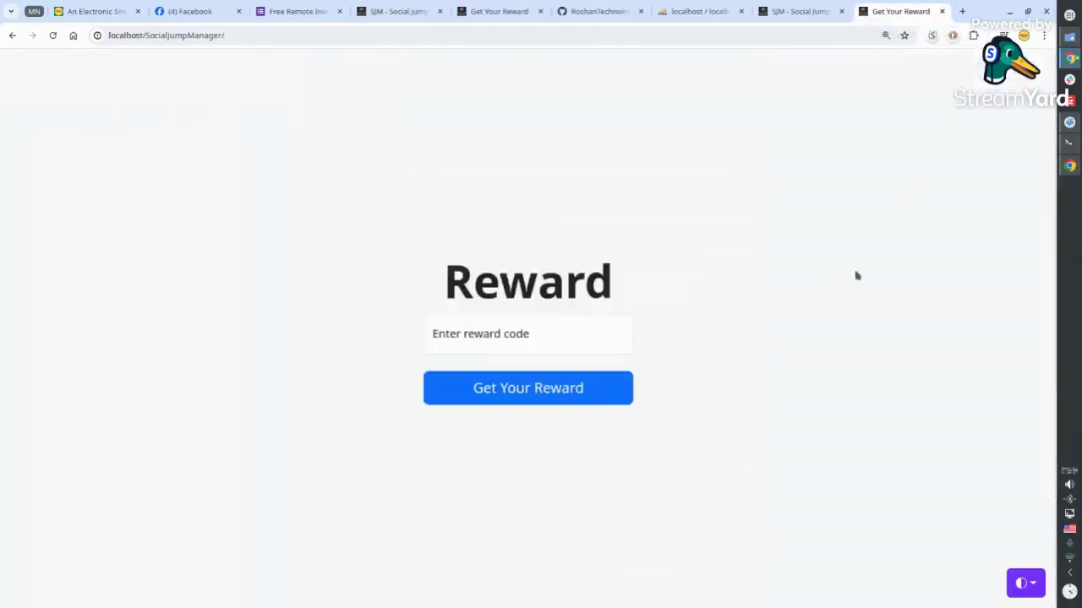
Step: Switch back and forth between the SJM dashboard and the Reward code page
click(810, 11)
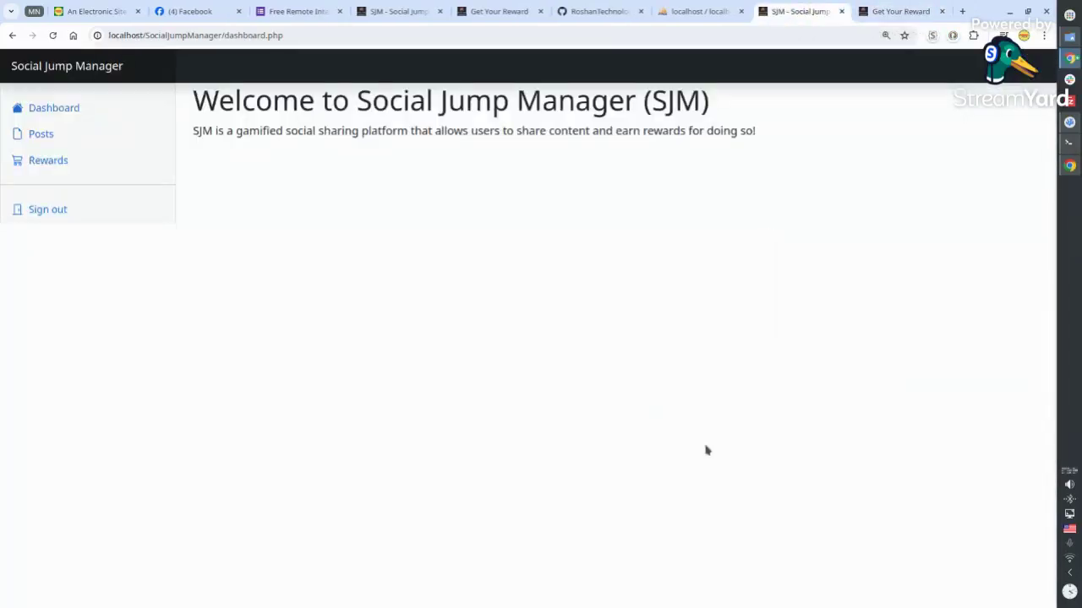
click(892, 11)
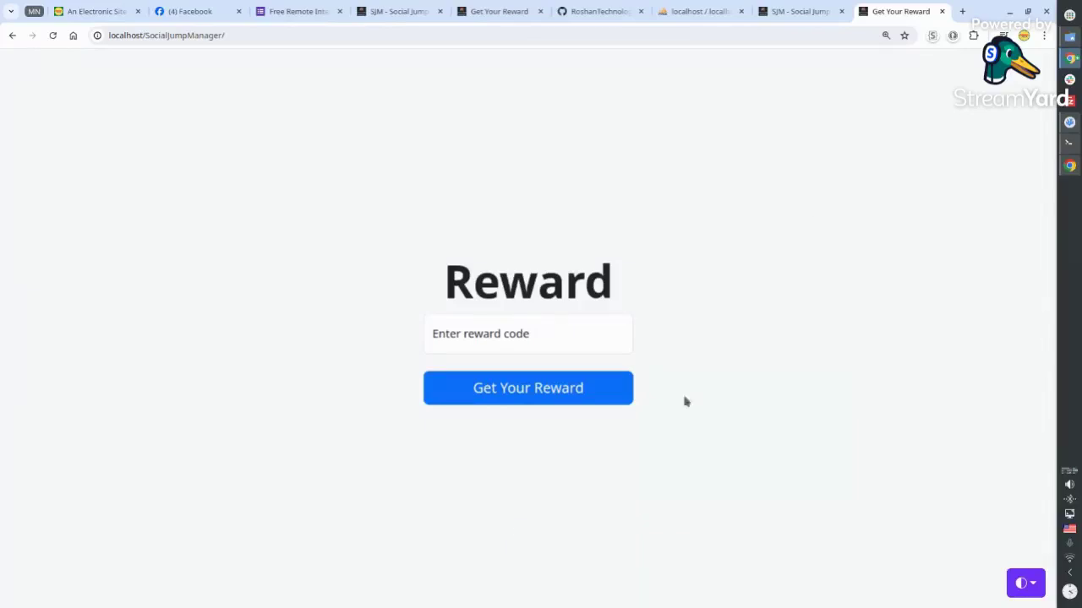
click(801, 11)
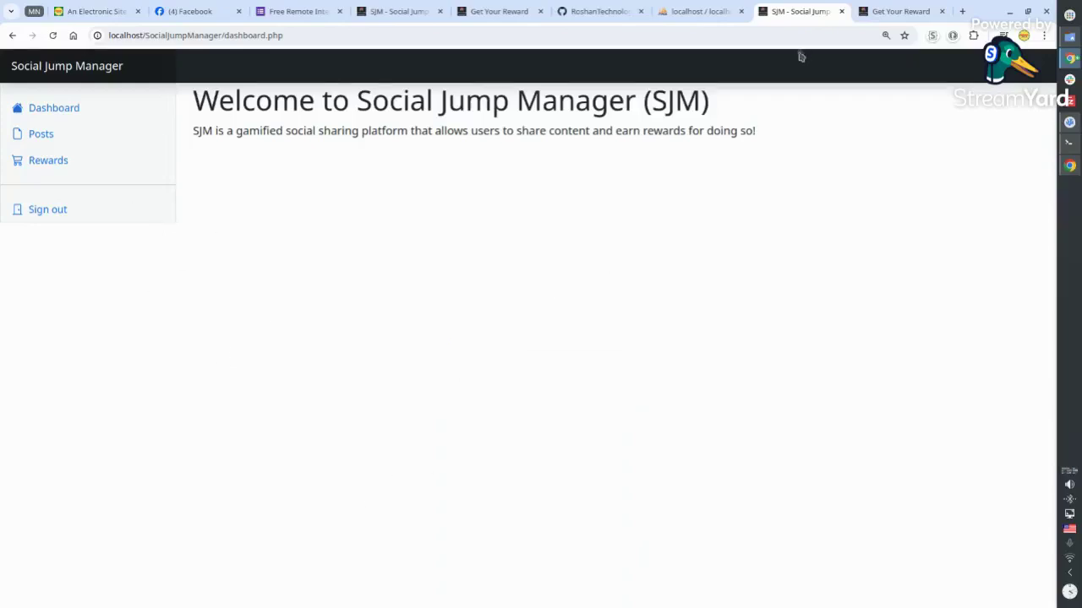
click(900, 11)
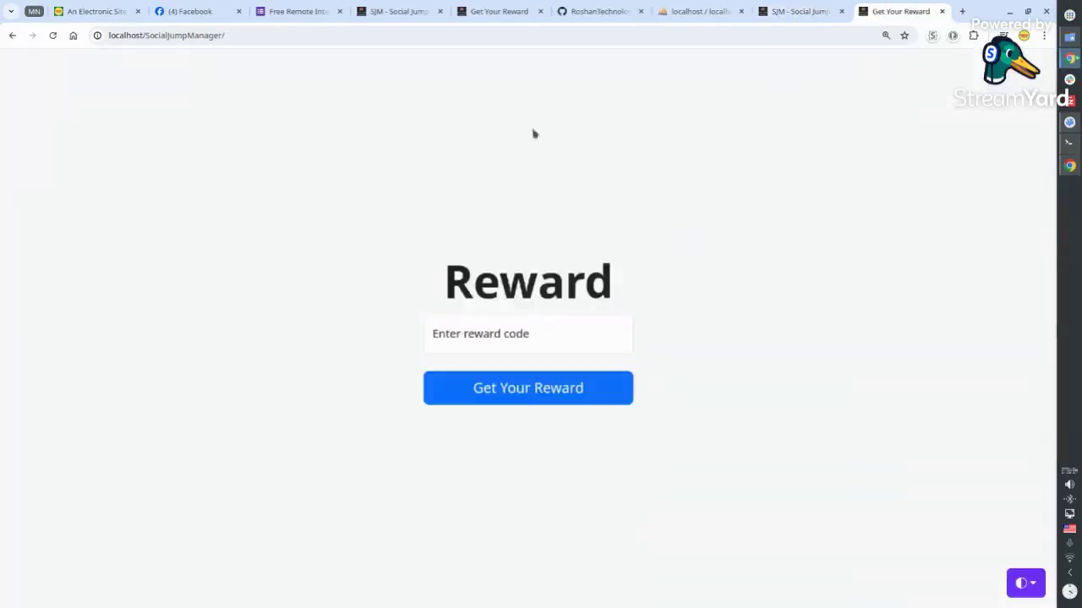
click(472, 334)
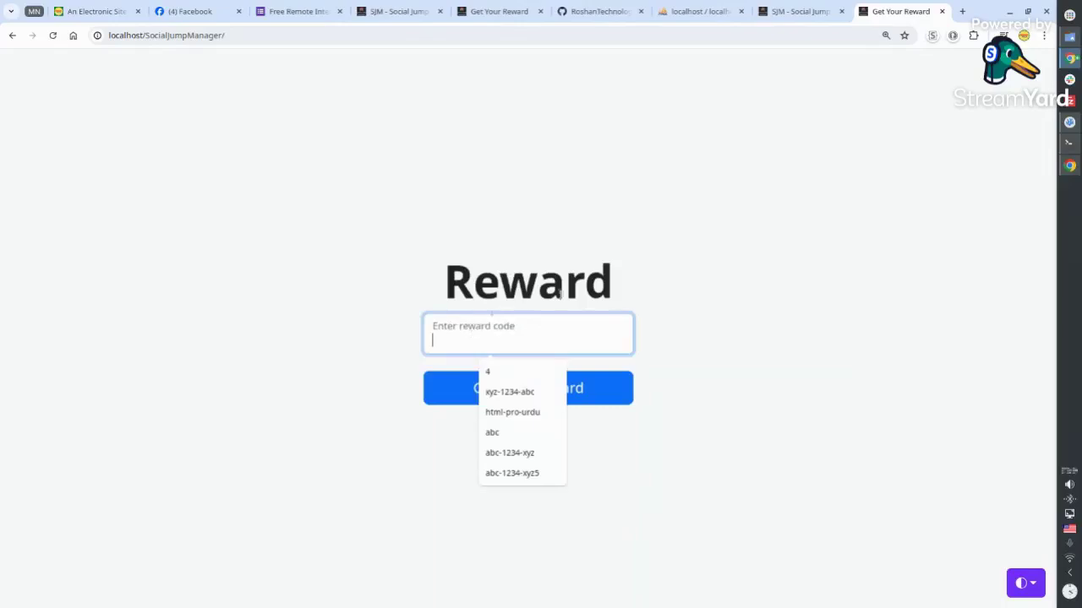
click(790, 10)
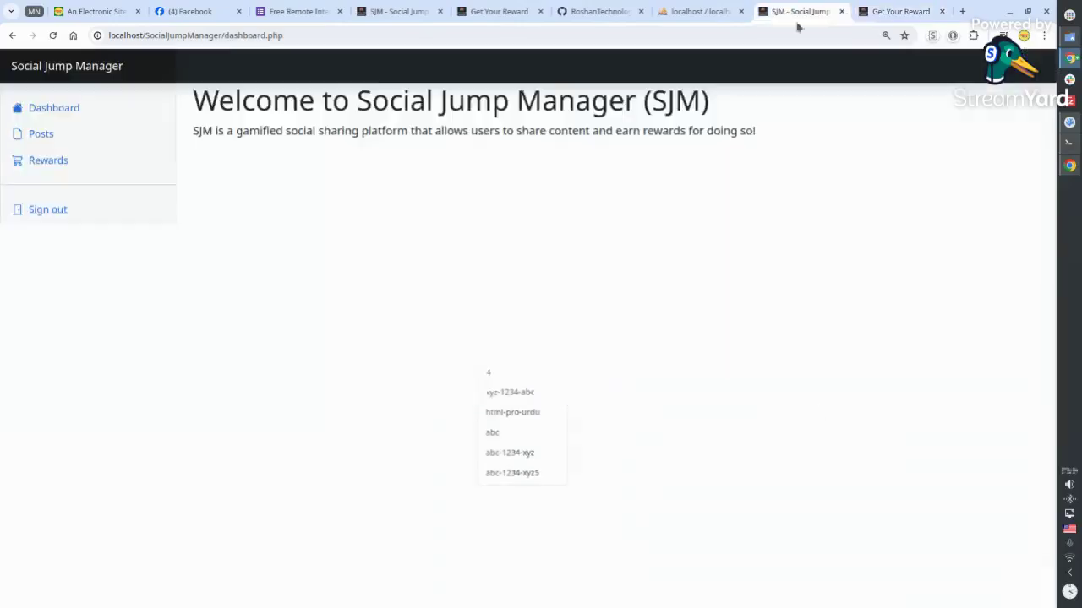
click(898, 10)
click(795, 10)
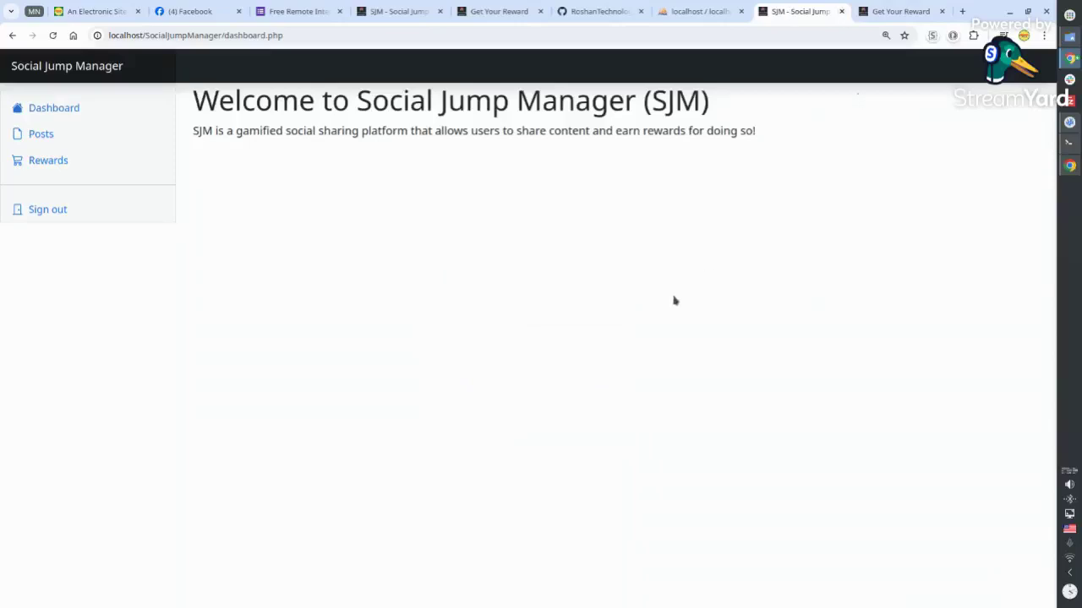
click(900, 10)
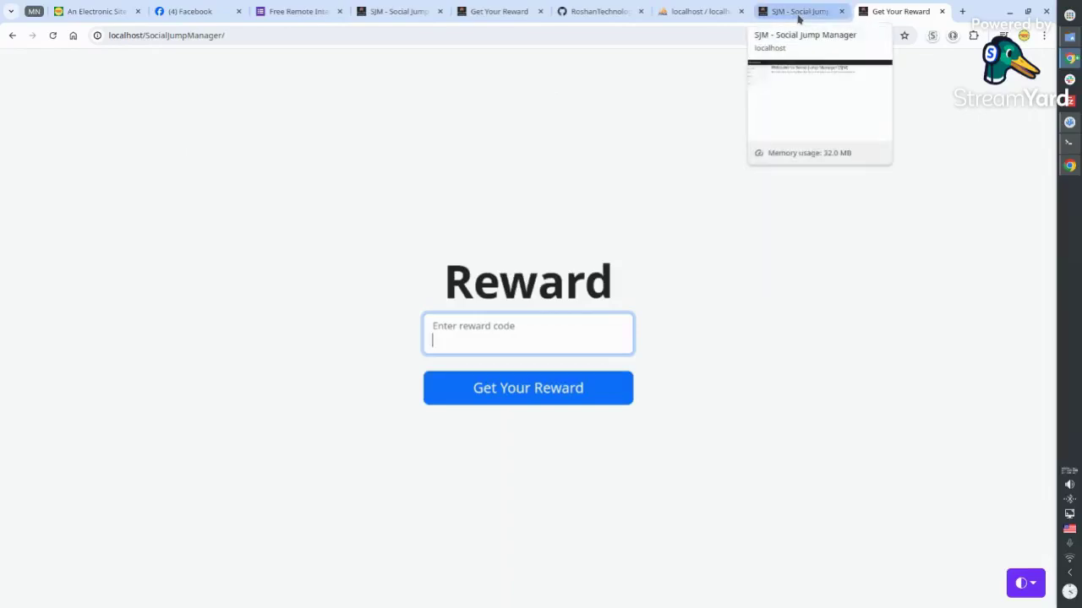
Step: Open the SJM posts list, discard a blank new tab, and show the live sjm.esite.pk list
click(799, 19)
click(48, 159)
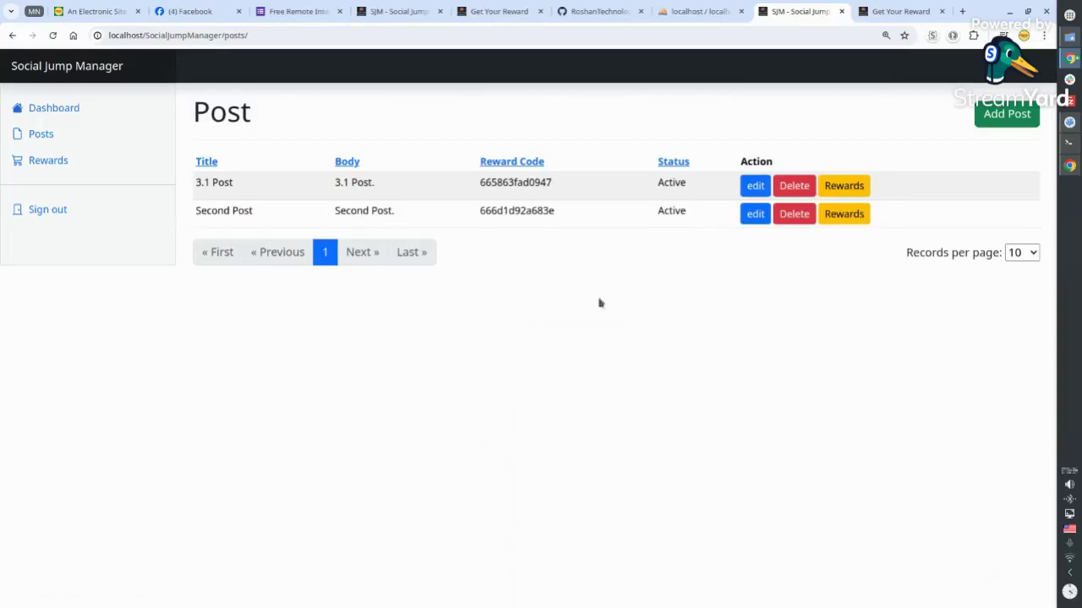
click(962, 11)
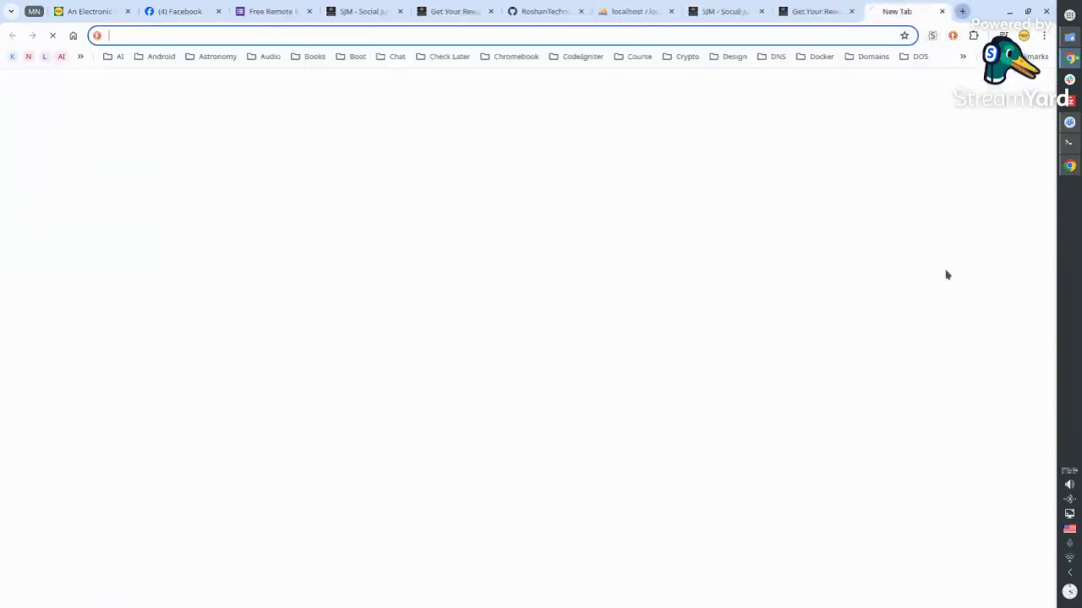
click(941, 11)
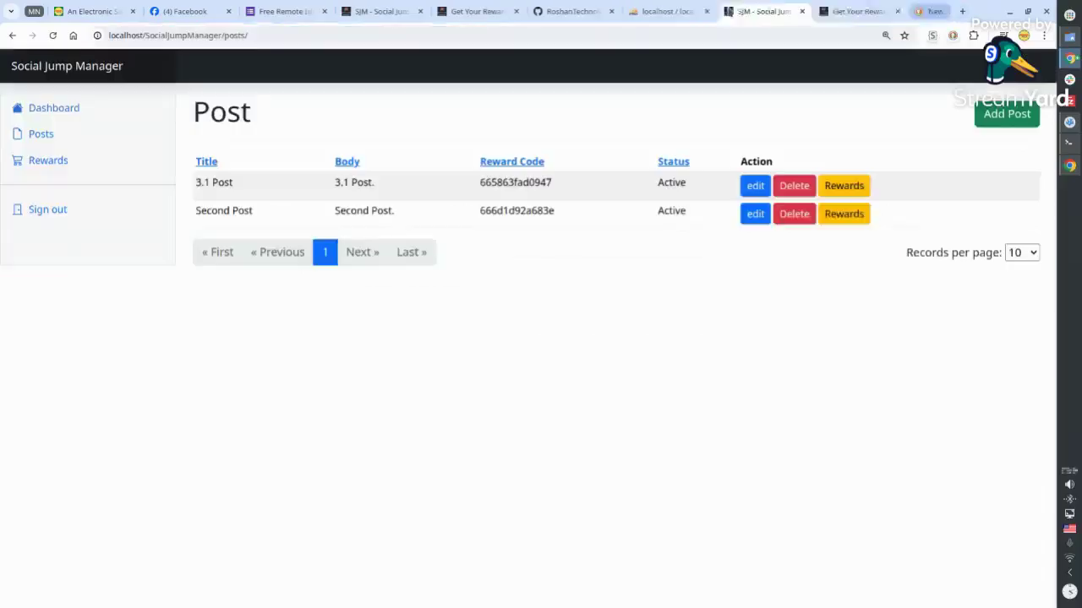
click(397, 15)
scroll(441, 309, down, 5)
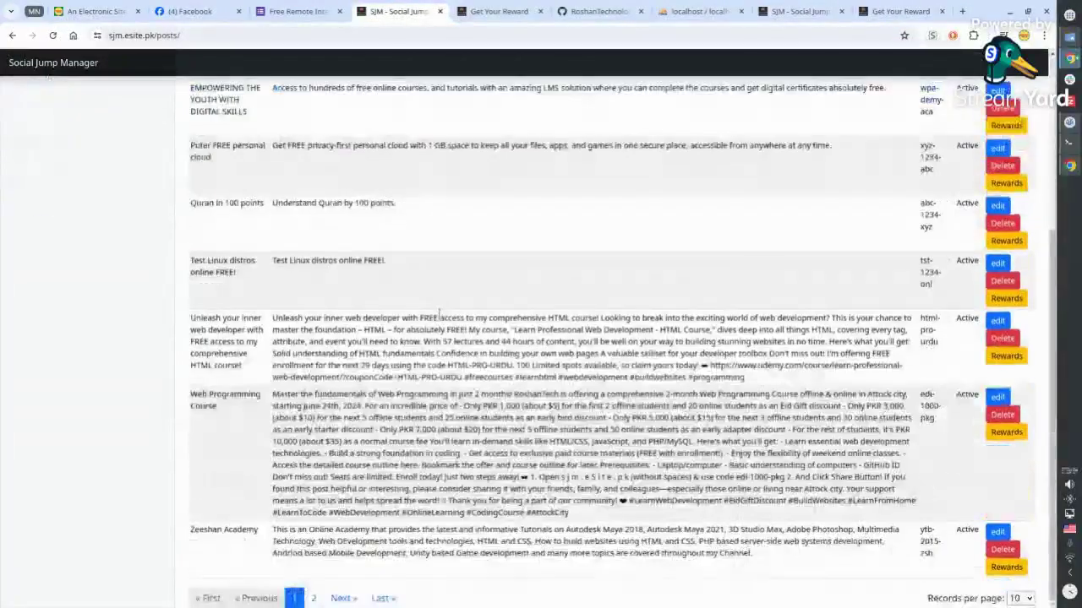
click(382, 598)
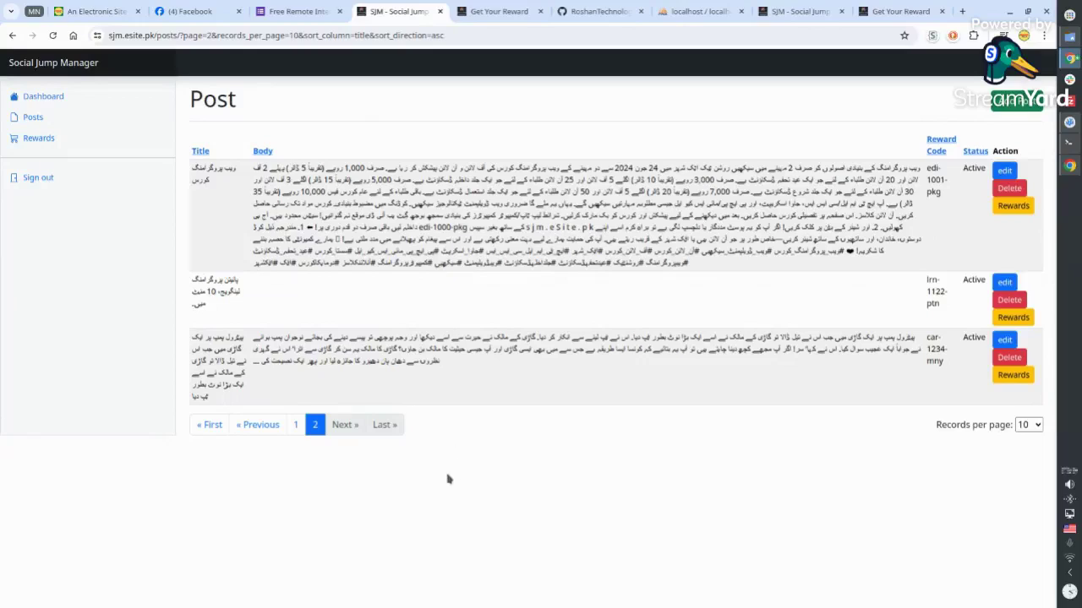
click(203, 426)
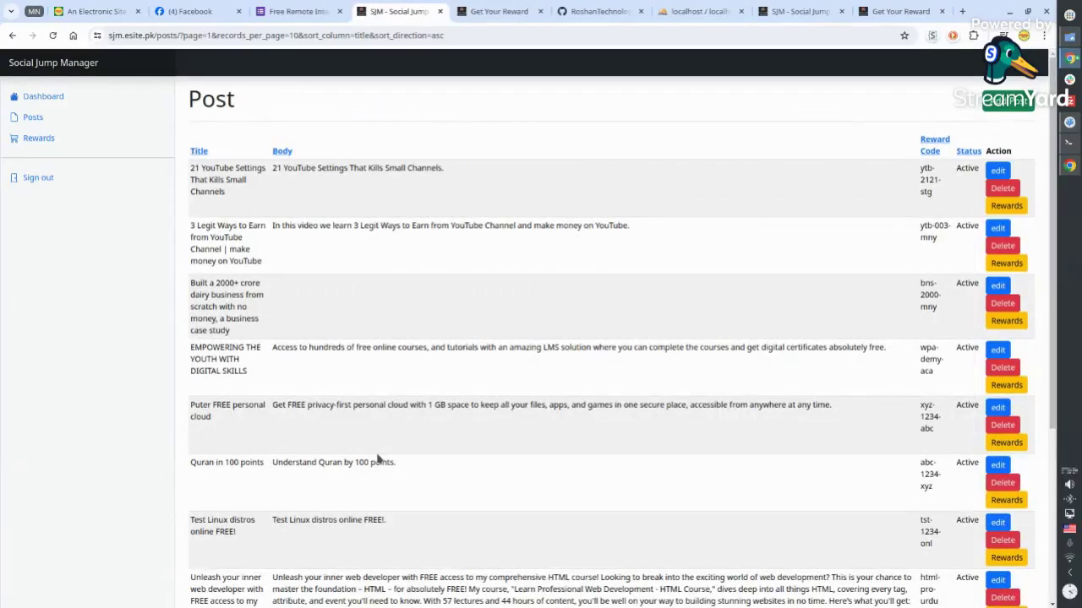
scroll(377, 459, down, 3)
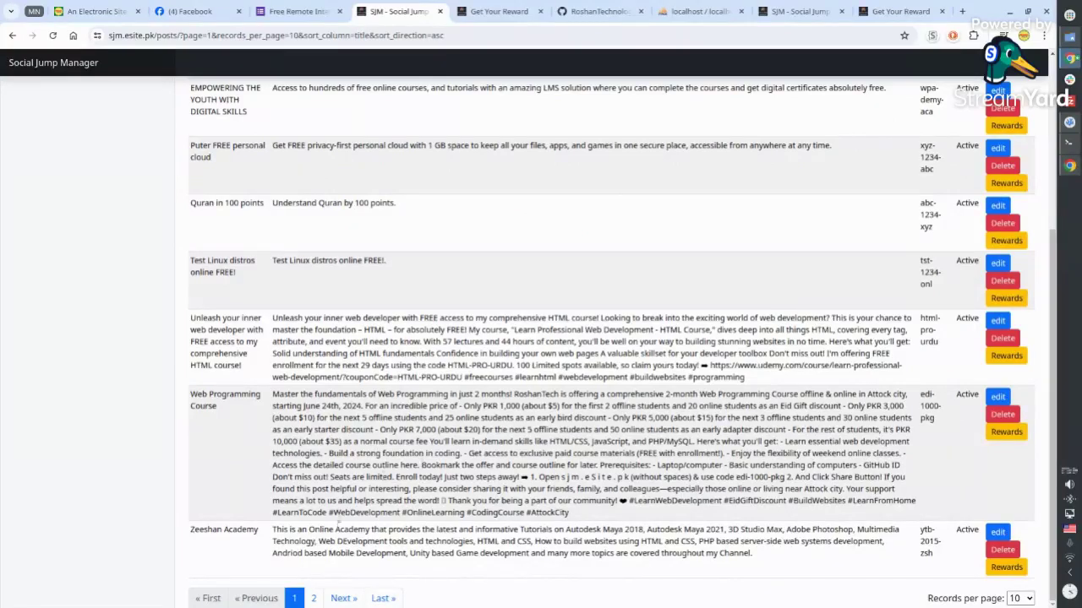
click(341, 599)
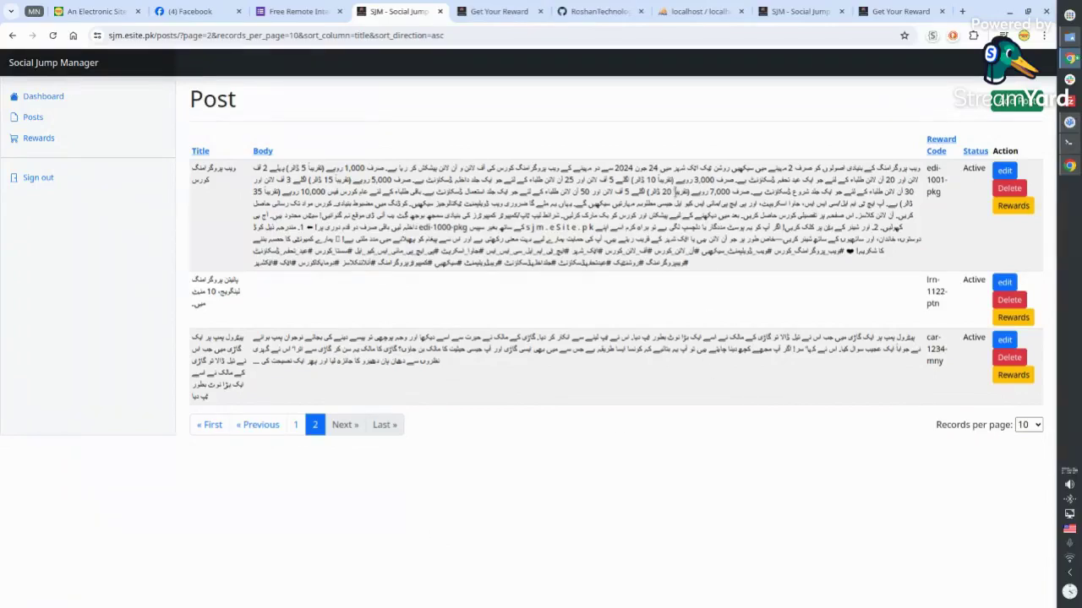
click(296, 425)
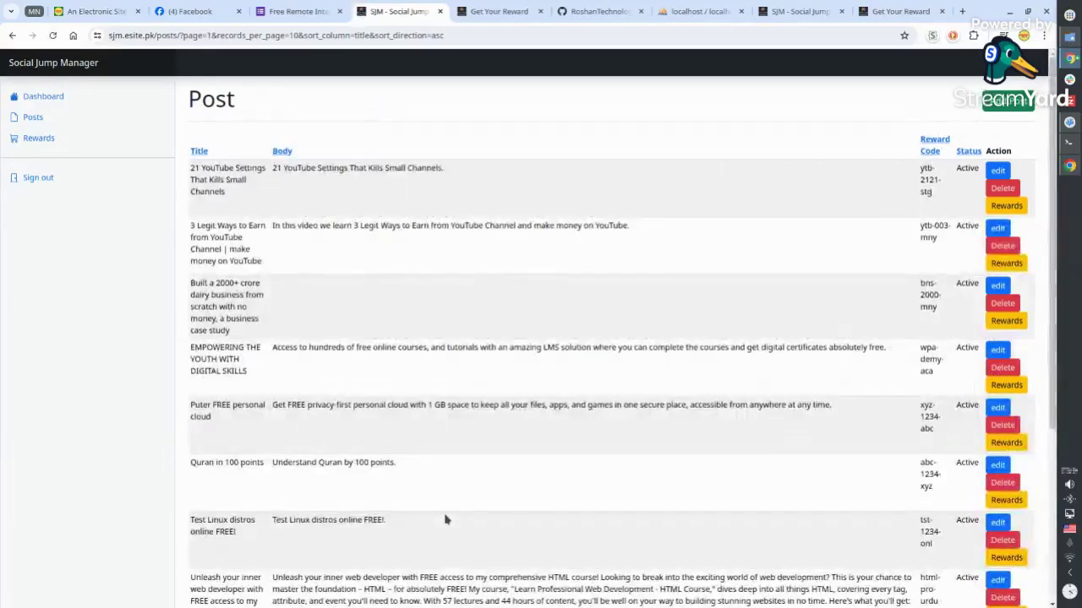
scroll(460, 507, down, 3)
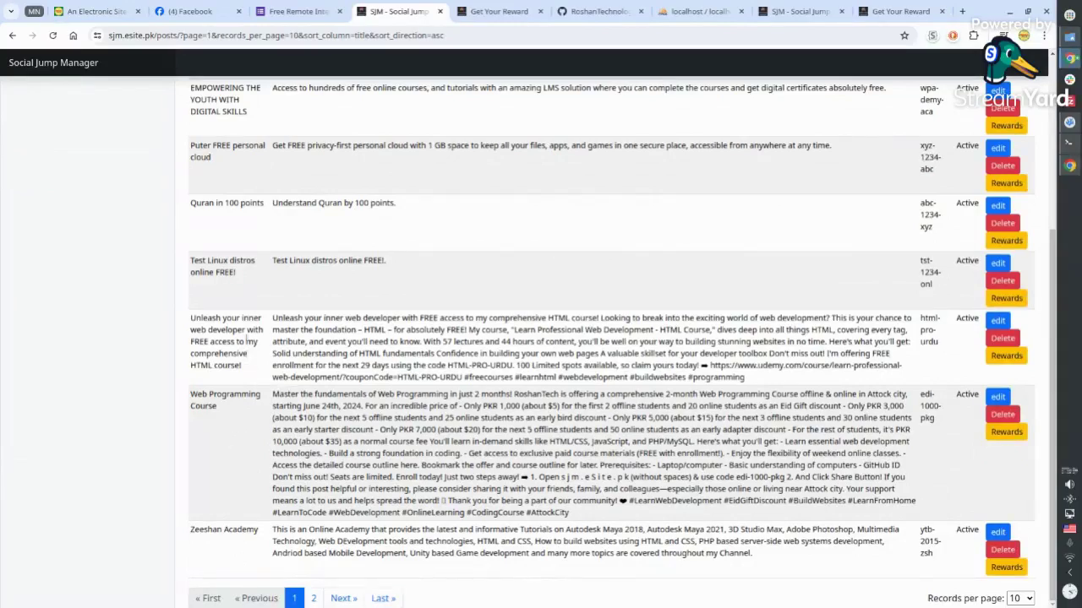
triple_click(928, 216)
right_click(927, 216)
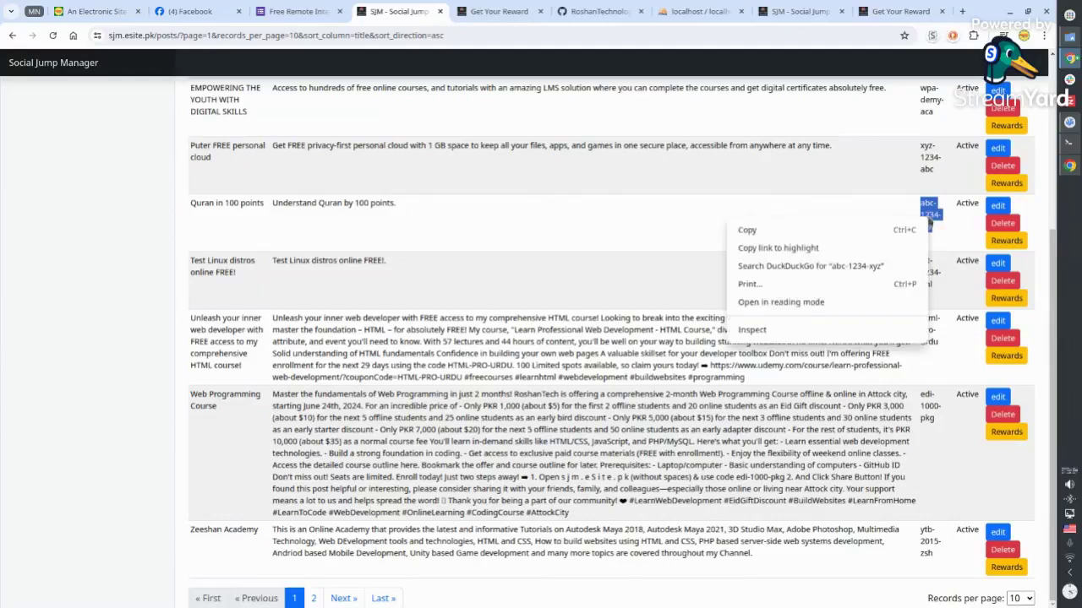
click(896, 230)
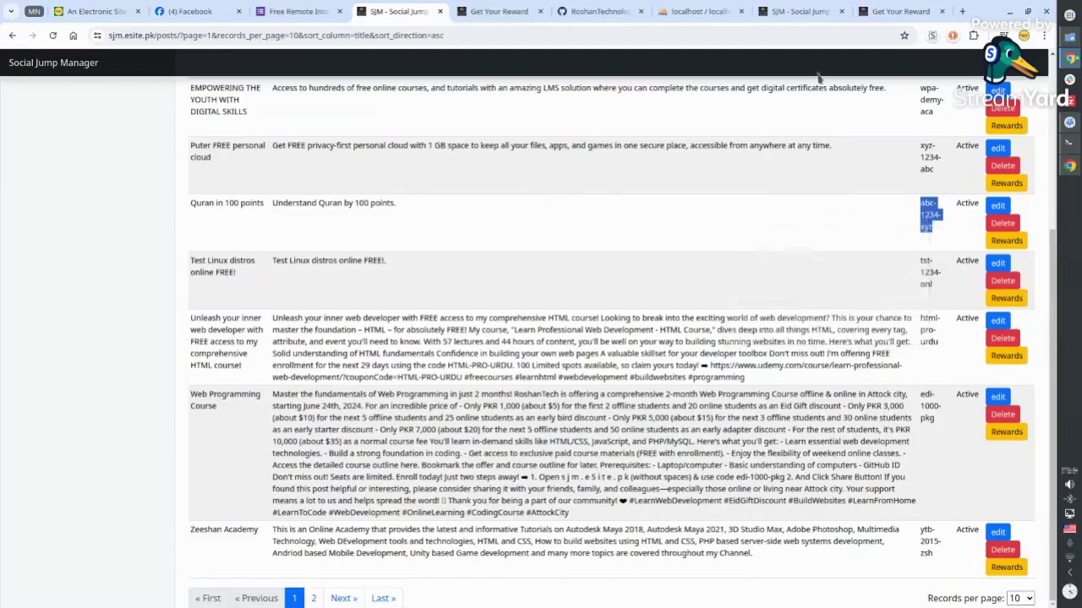
click(887, 14)
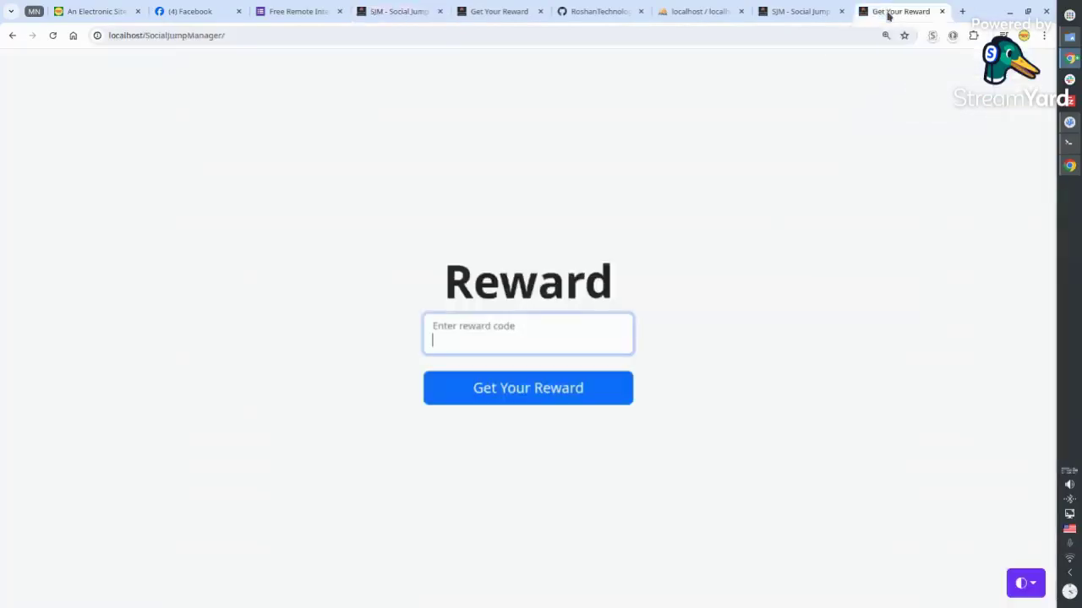
click(513, 336)
key(ctrl+v)
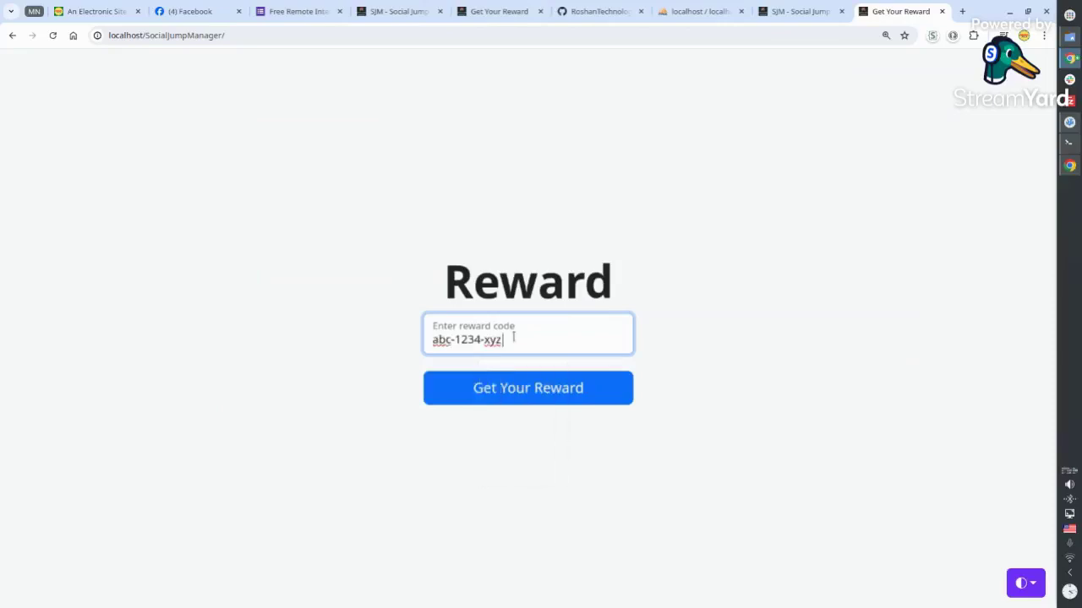
key(Return)
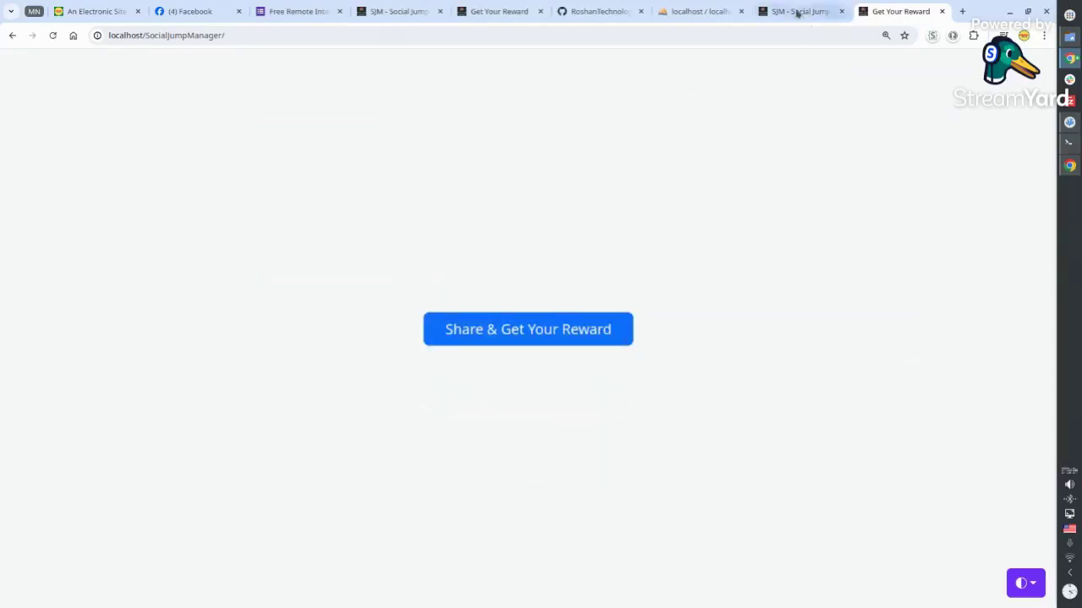
Step: Trigger Share & Get Your Reward on the localhost reward page
click(796, 12)
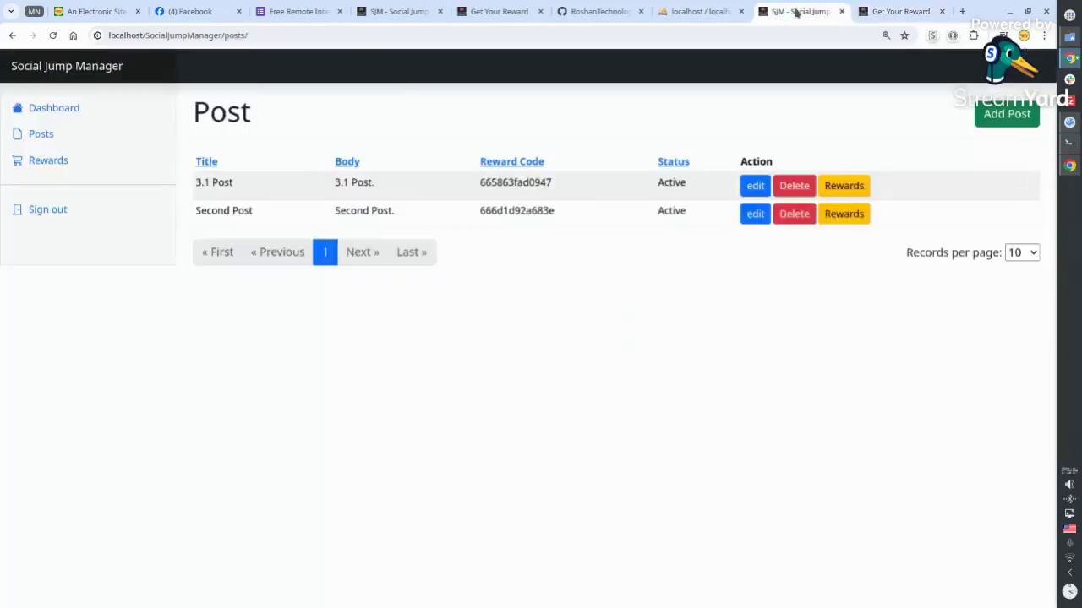
click(394, 11)
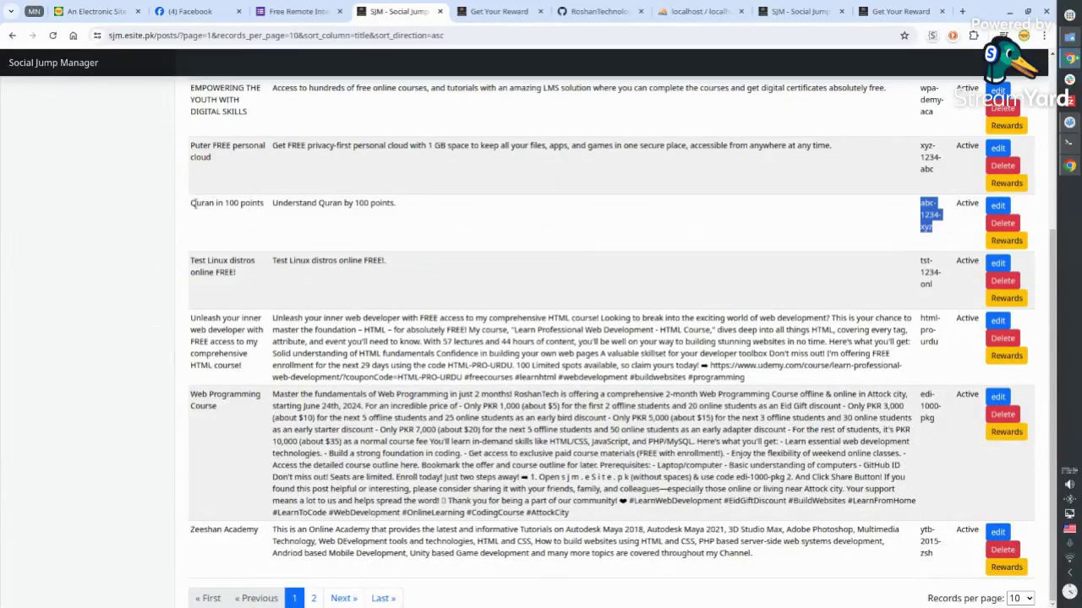
drag(251, 203, 201, 203)
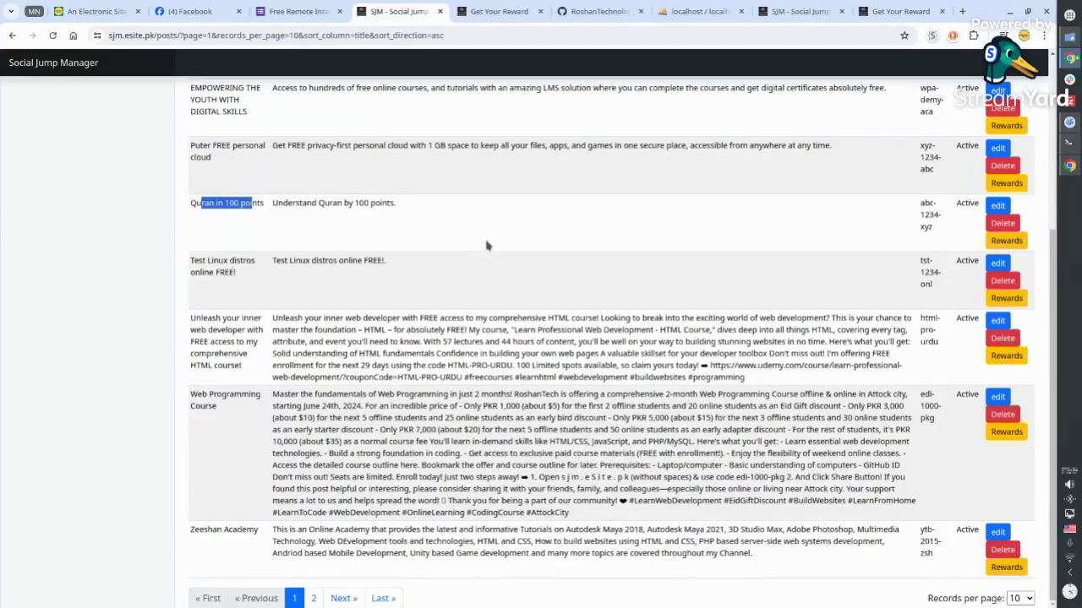
click(876, 11)
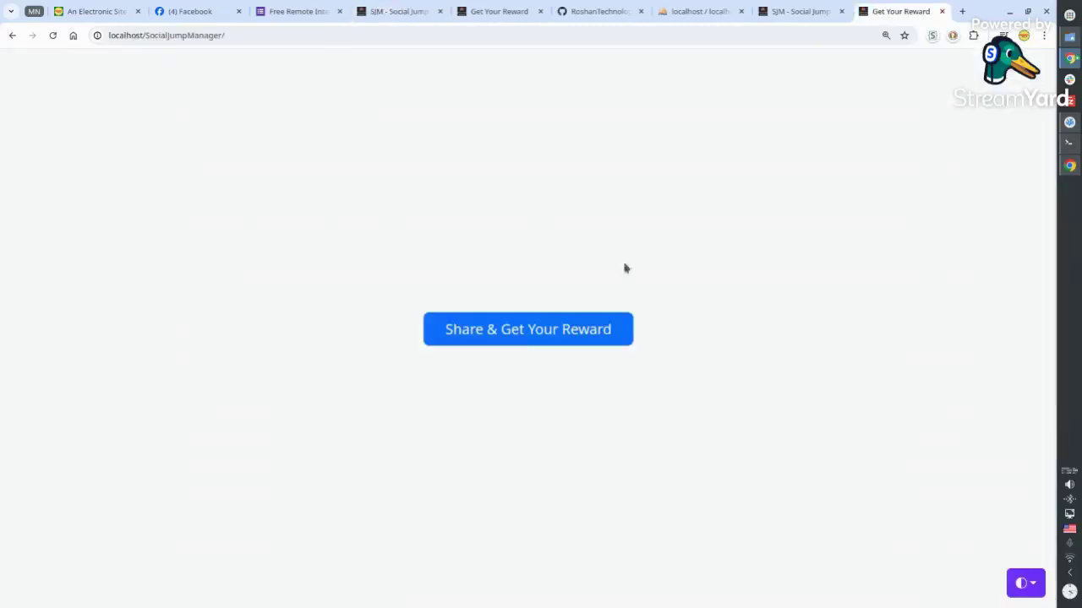
click(521, 331)
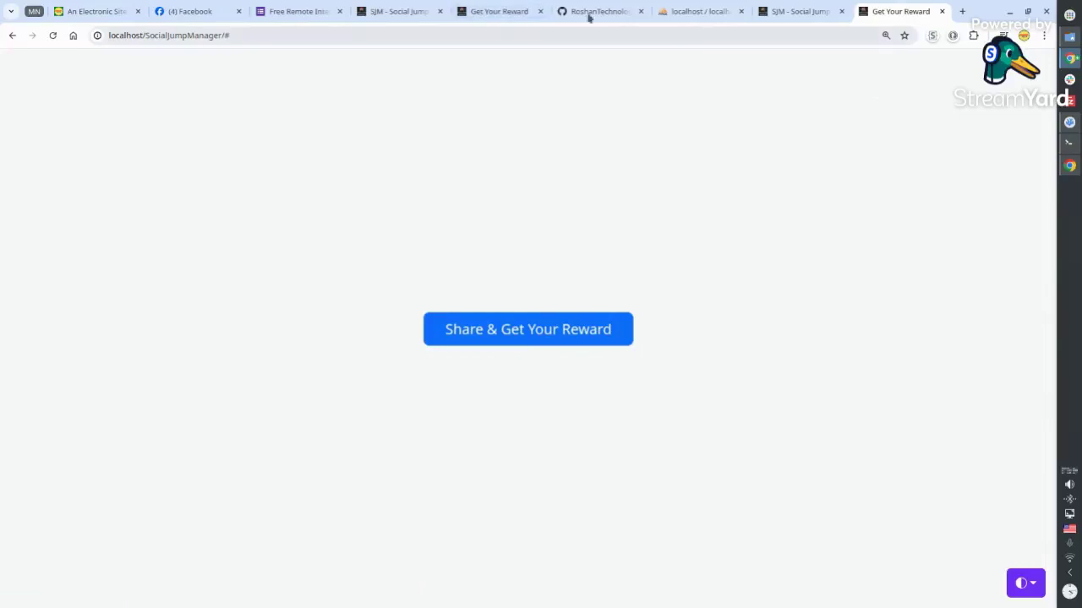
Step: Enter abc-1234-xyz on the live sjm.esite.pk Reward page and submit it
click(498, 11)
click(494, 332)
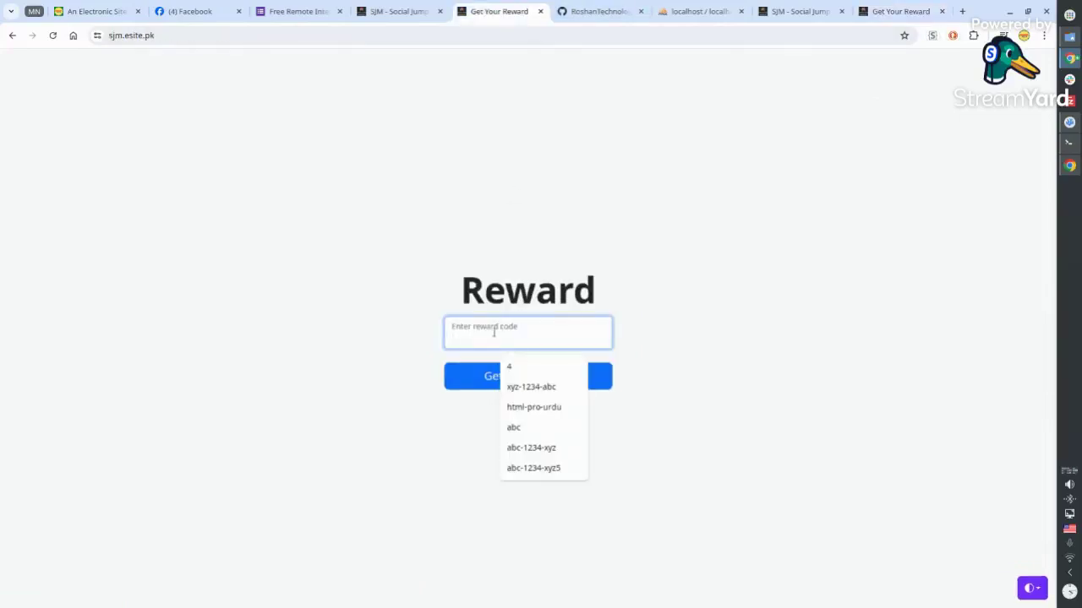
key(Down)
key(Down)
key(Down)
key(Down)
key(Down)
key(Return)
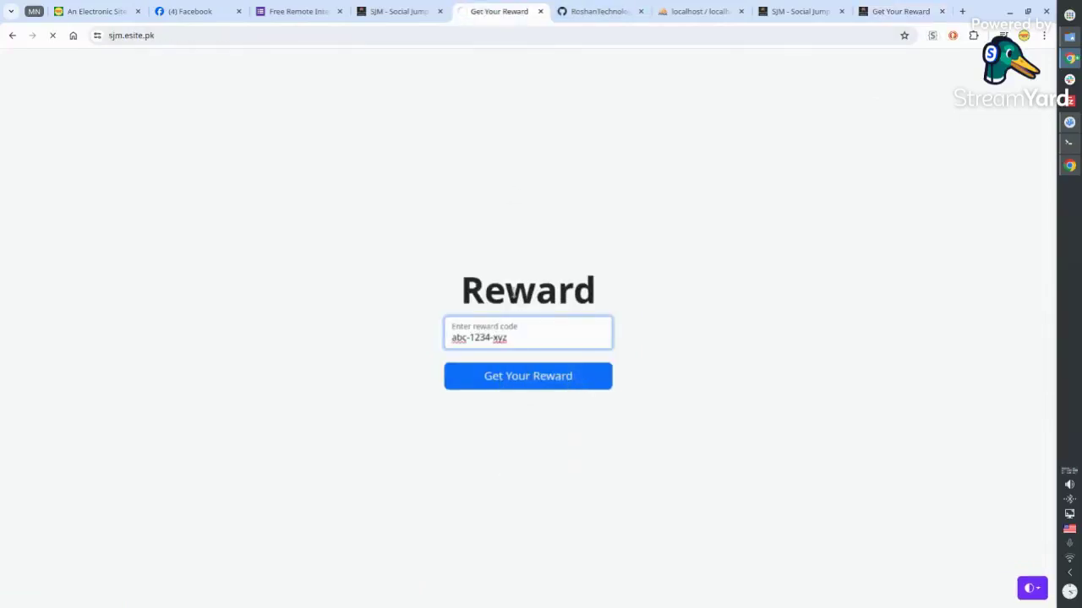
click(571, 371)
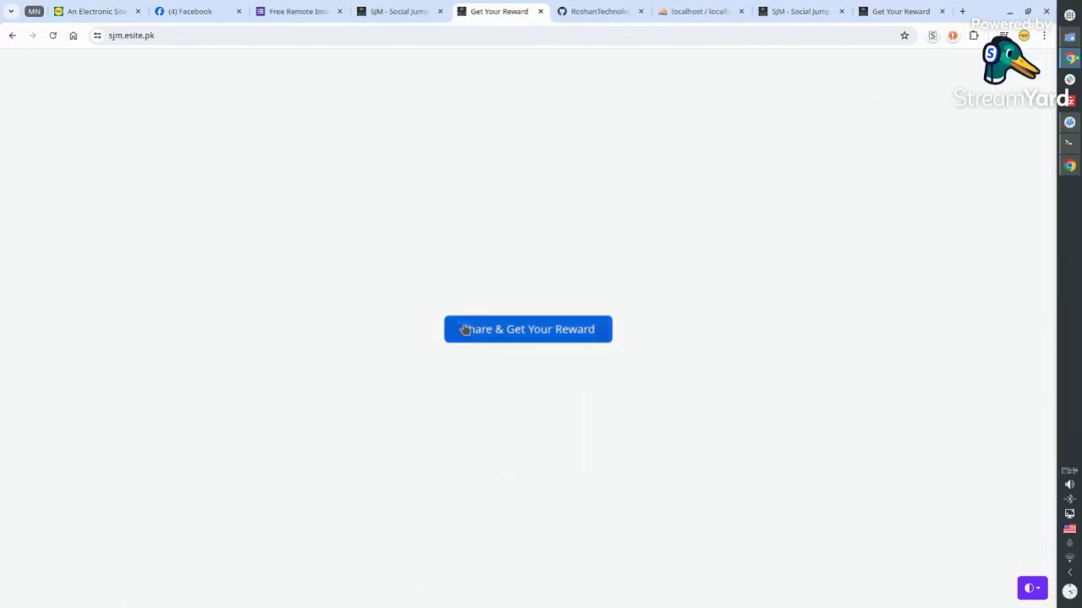
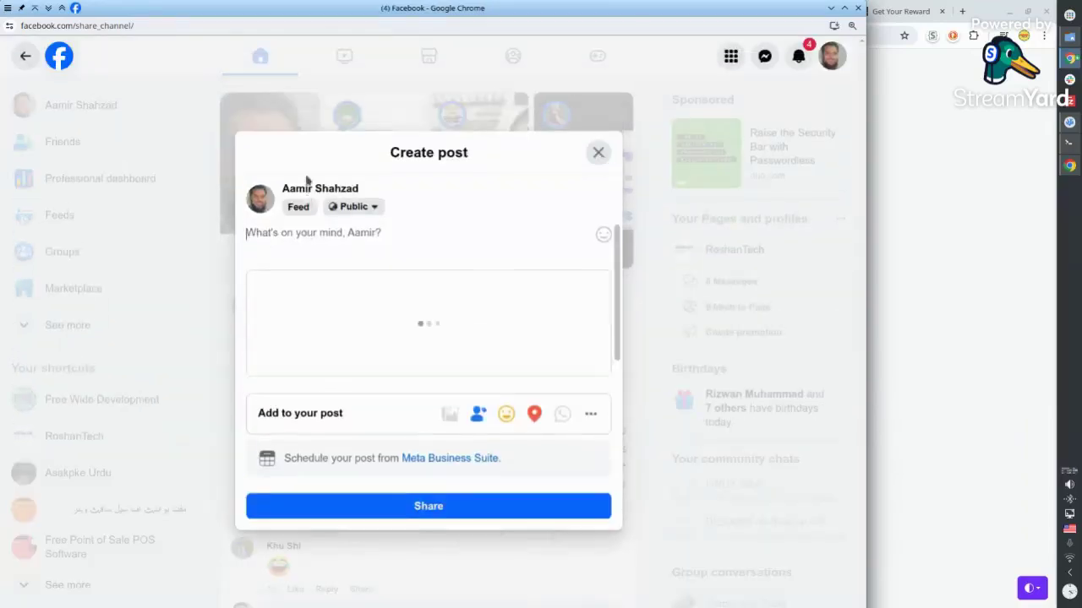
Step: Publish the reward image on Facebook with the caption 'Test' and close the sharing popup
text(Test)
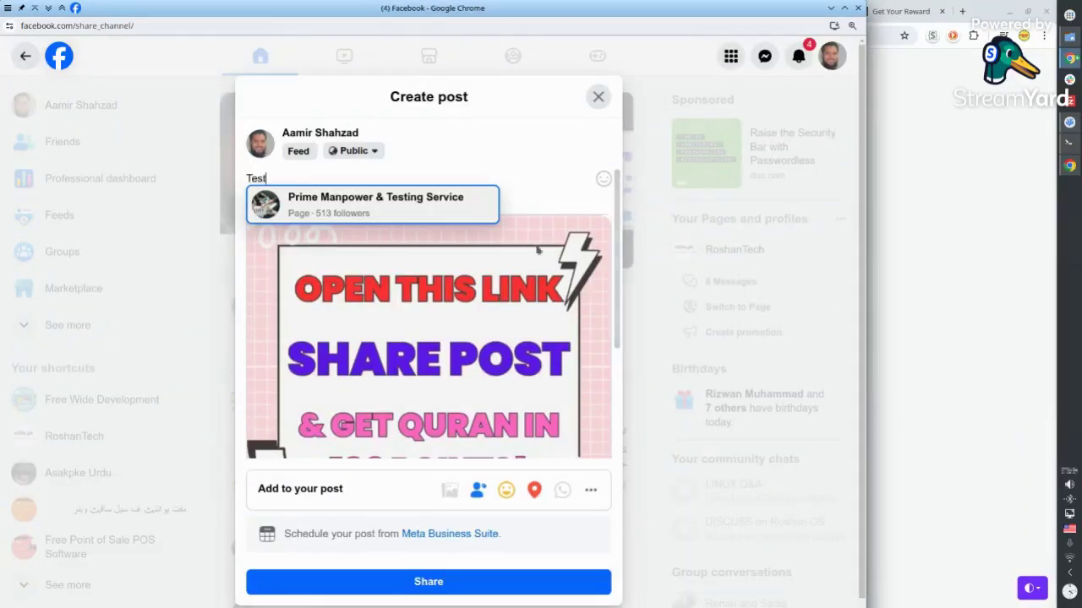
scroll(414, 405, down, 3)
click(406, 583)
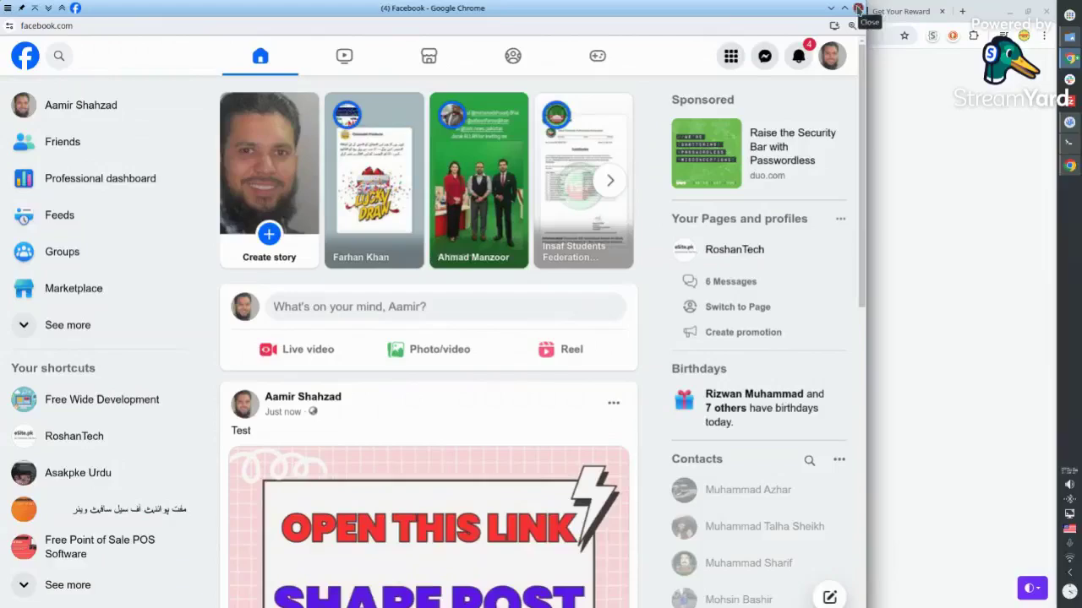
click(857, 8)
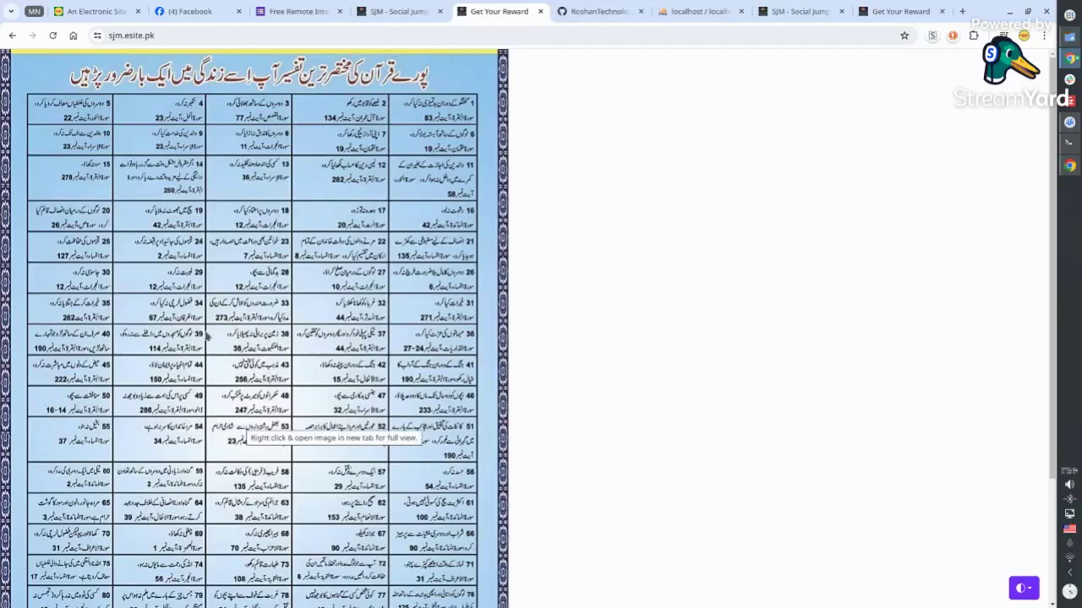
Step: Scroll through the Quran reward chart on the Get Your Reward page
scroll(216, 237, down, 3)
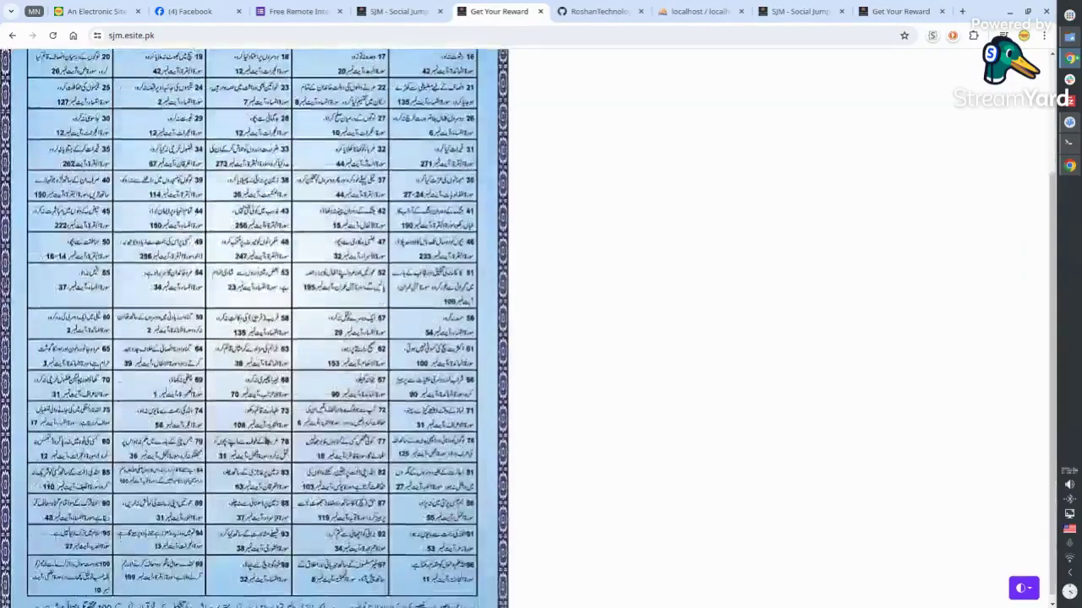
scroll(262, 444, up, 3)
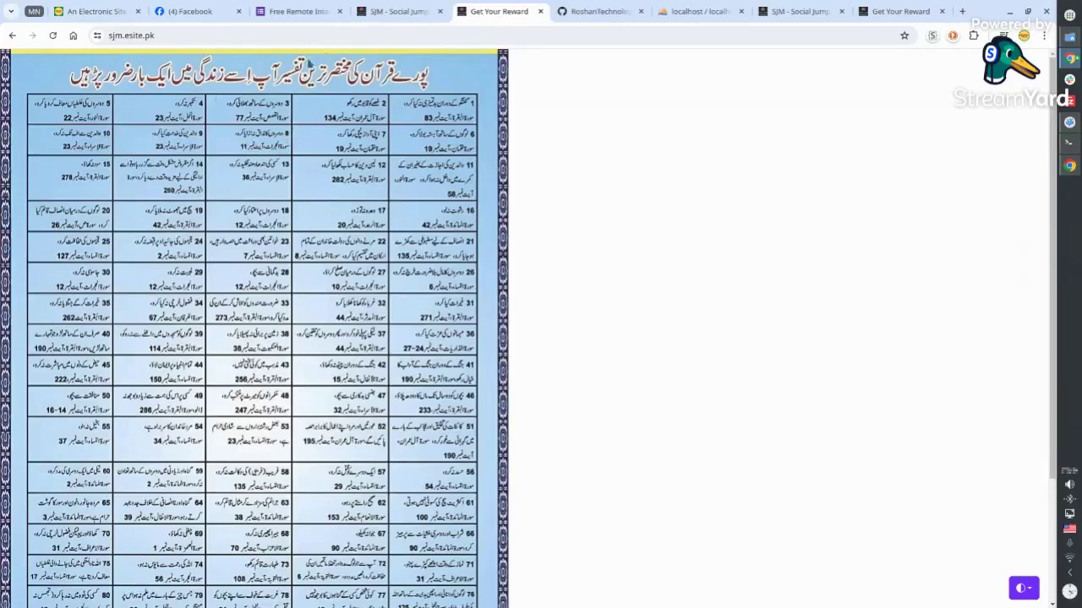
scroll(186, 338, down, 3)
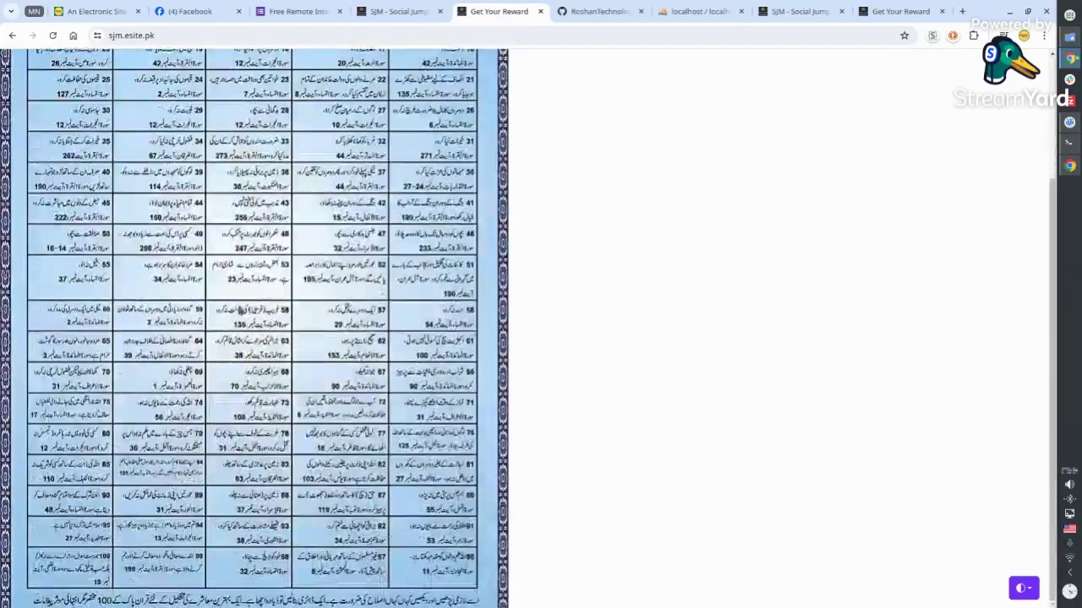
scroll(329, 493, up, 3)
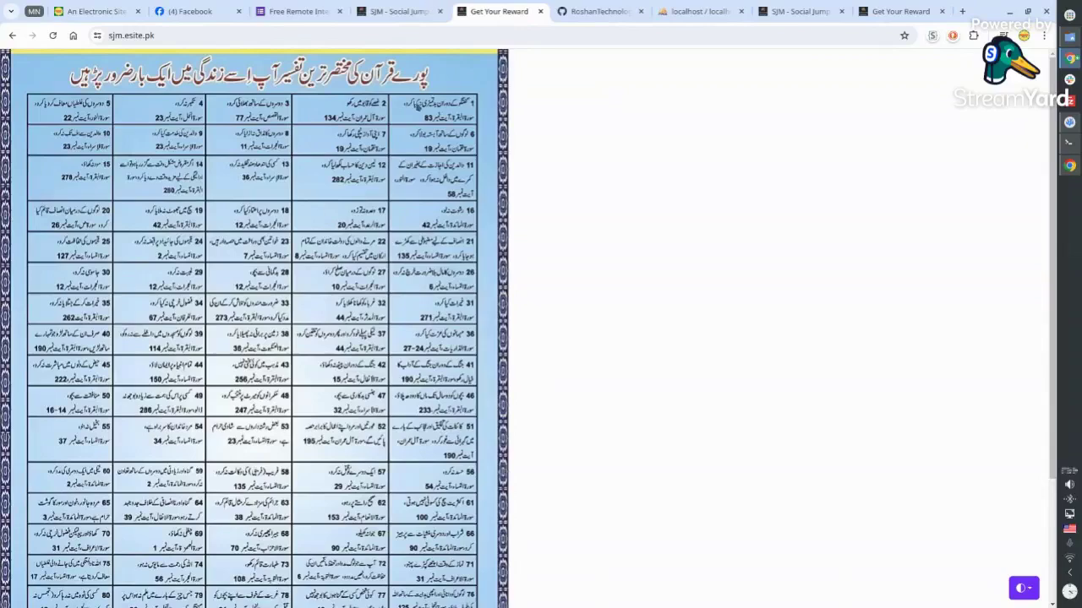
Step: Glance at the live posts list, then switch to the localhost Post list
click(404, 12)
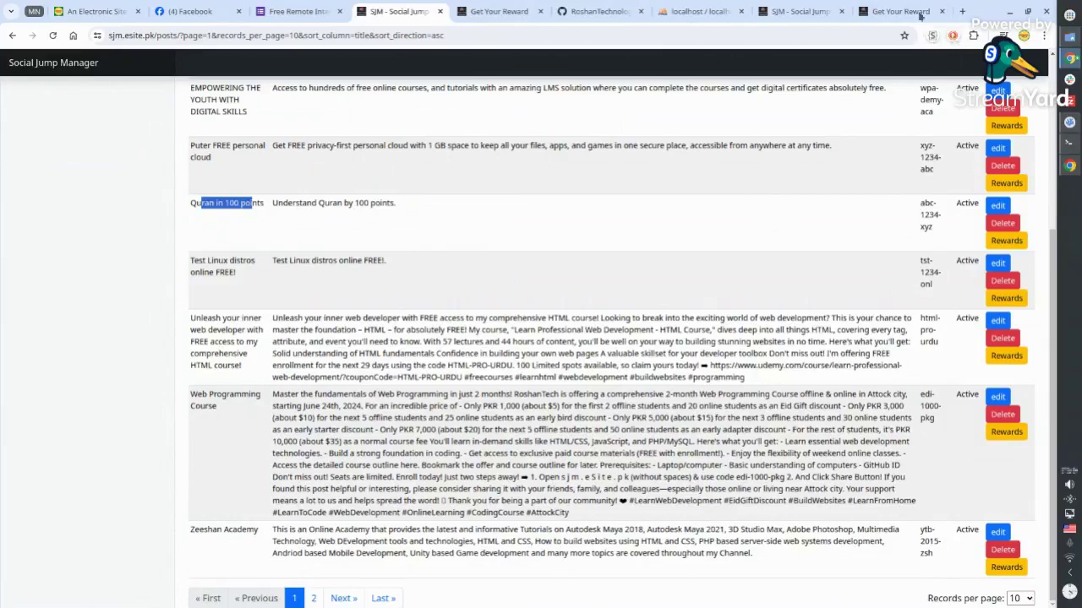
click(500, 12)
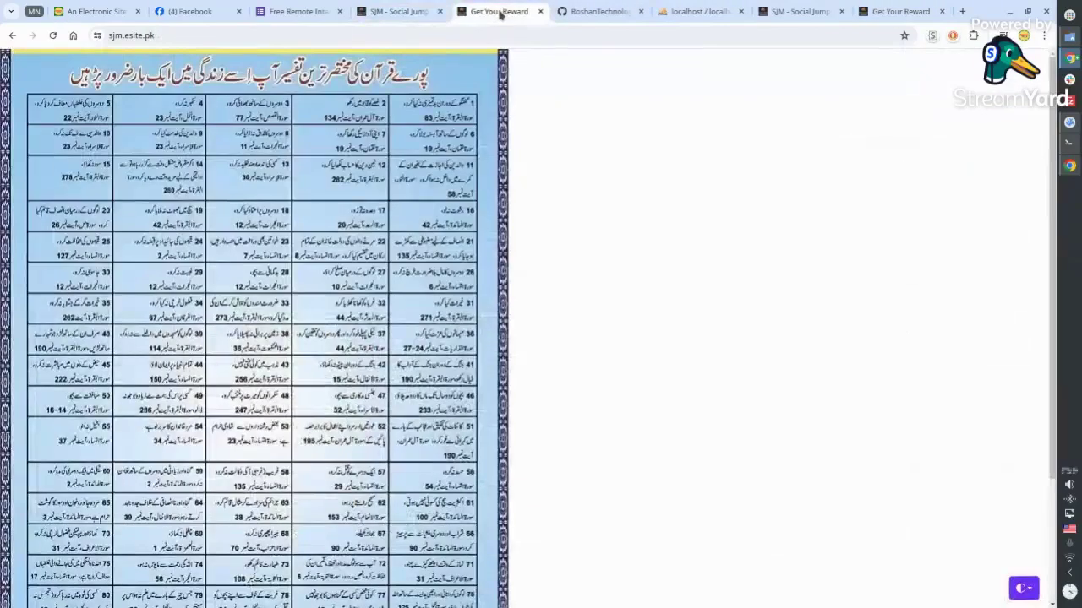
click(764, 11)
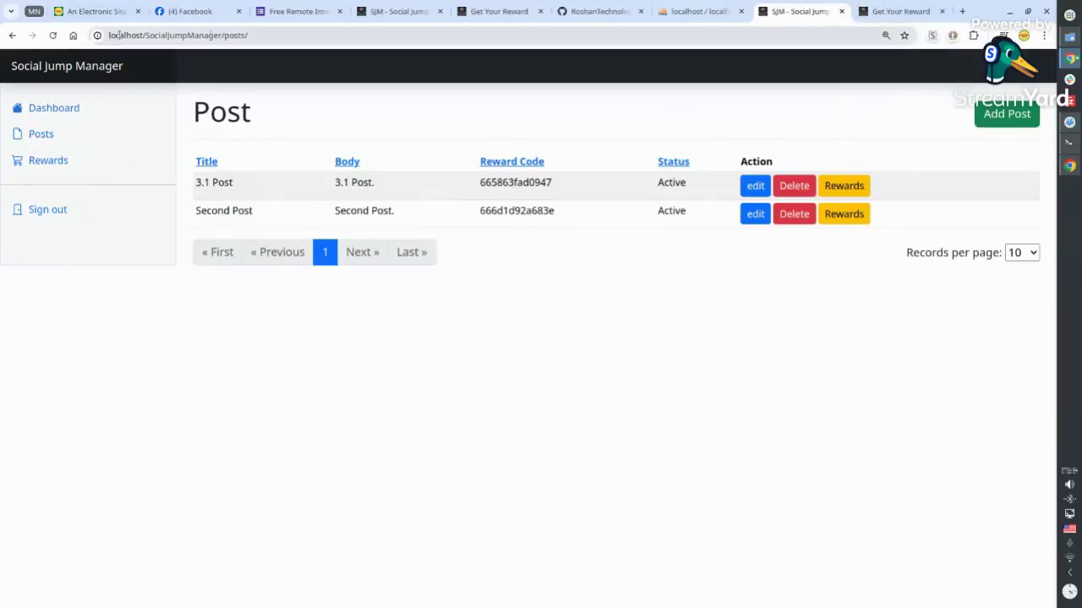
Step: Check the reward page and admin dashboard, then open the SocialJumpManager database in phpMyAdmin
click(896, 11)
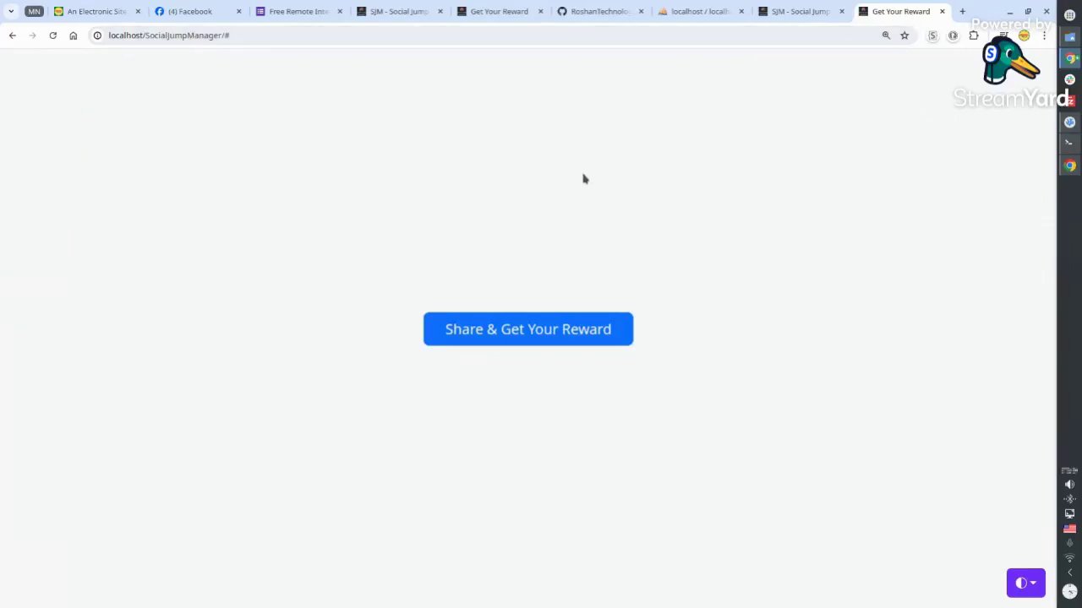
click(797, 11)
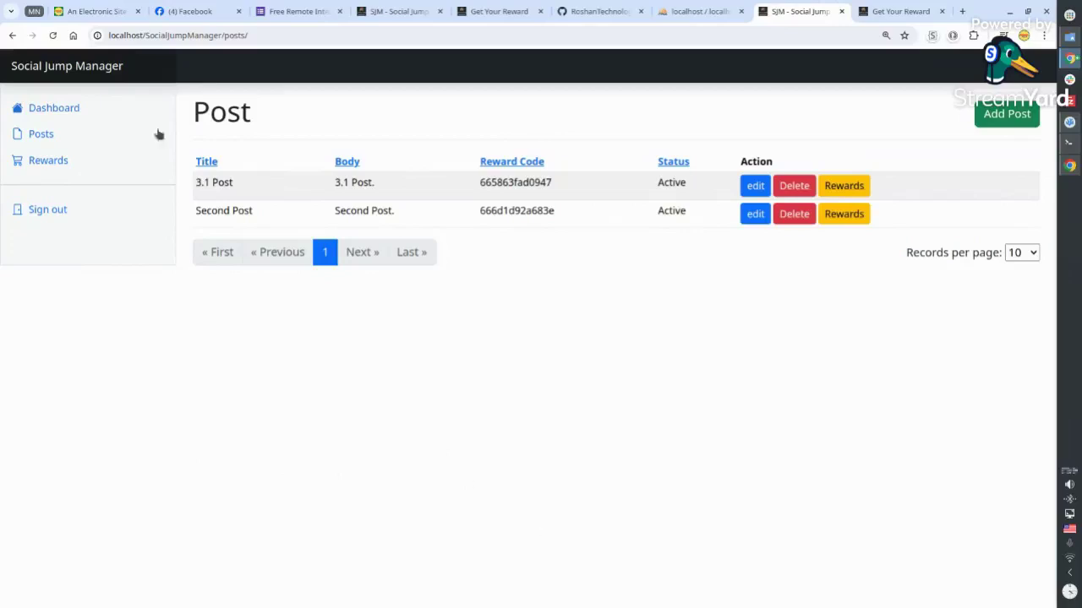
click(56, 108)
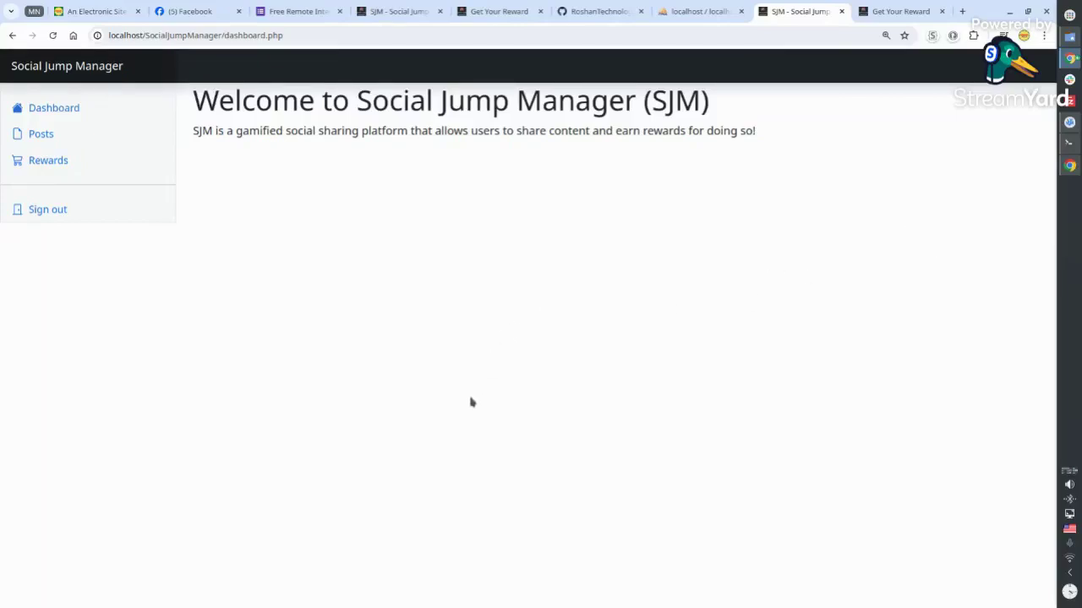
click(38, 140)
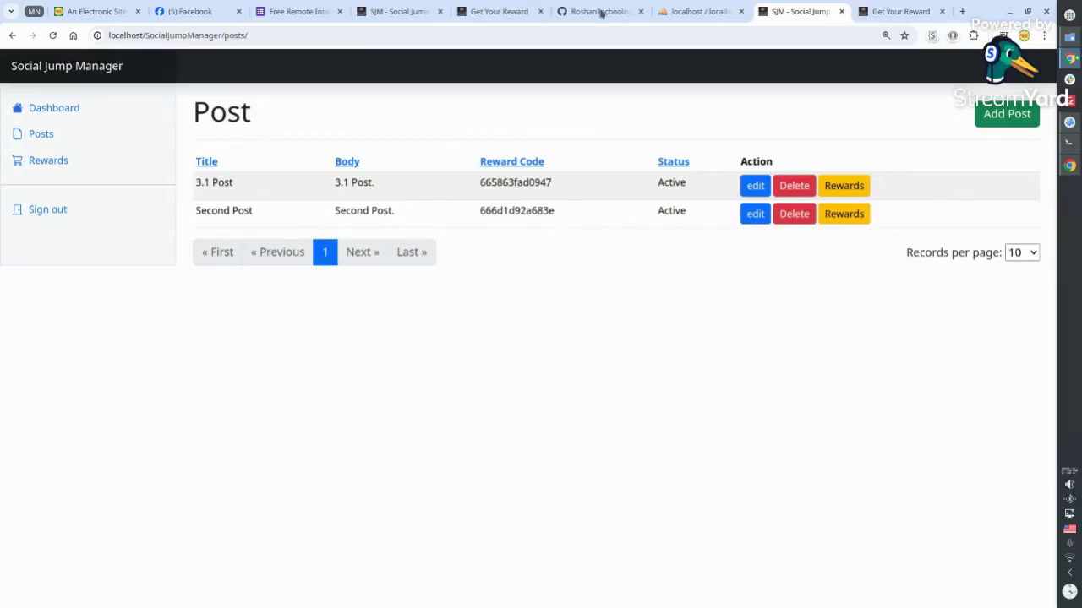
click(700, 11)
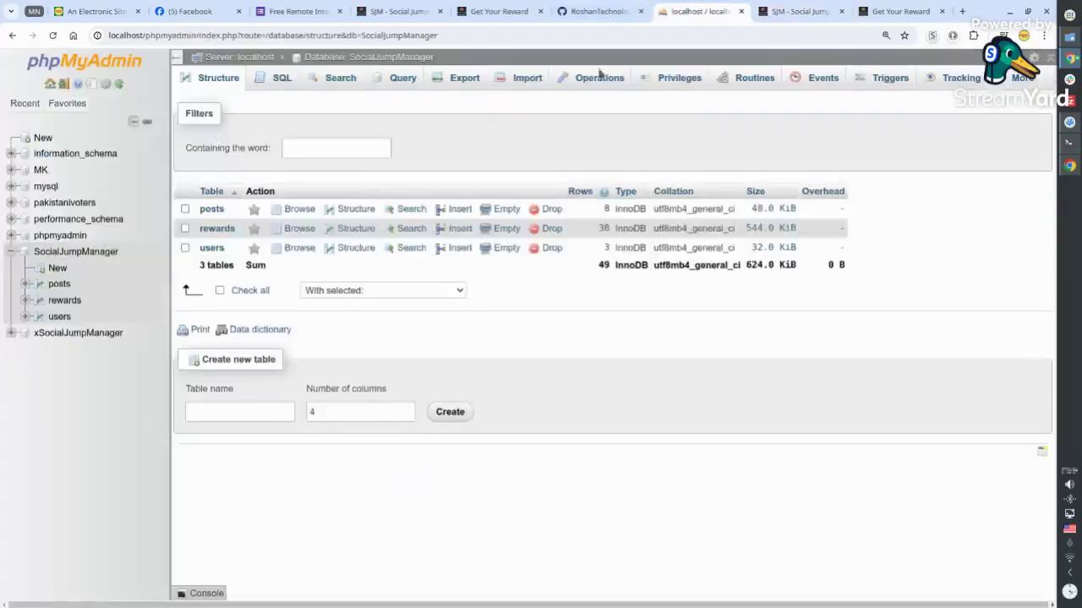
Step: Browse the 8 rows of the posts table, then return to the SJM Post list
click(53, 285)
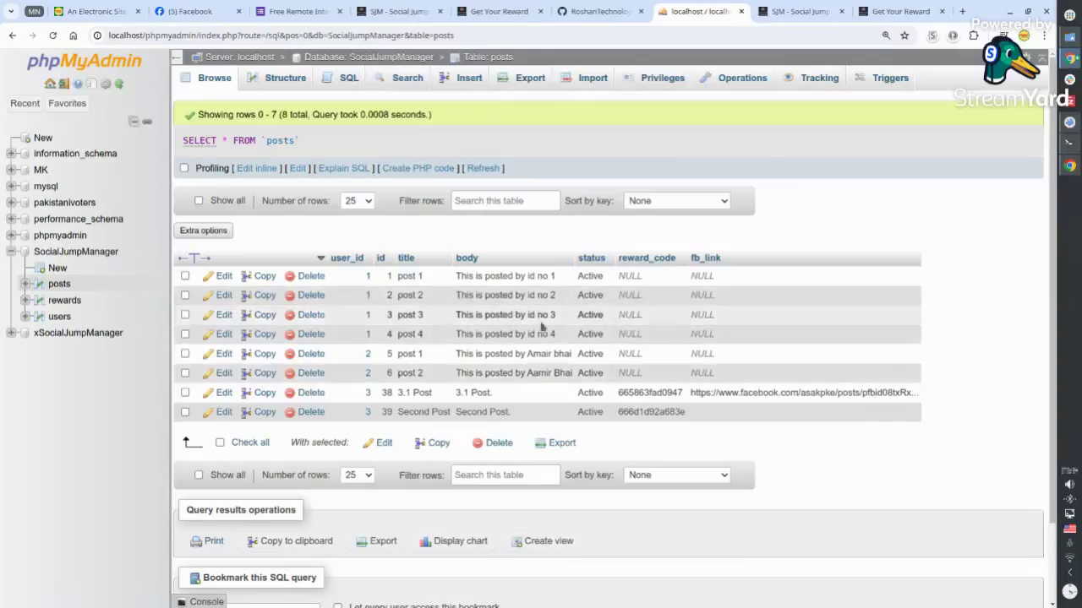
click(789, 11)
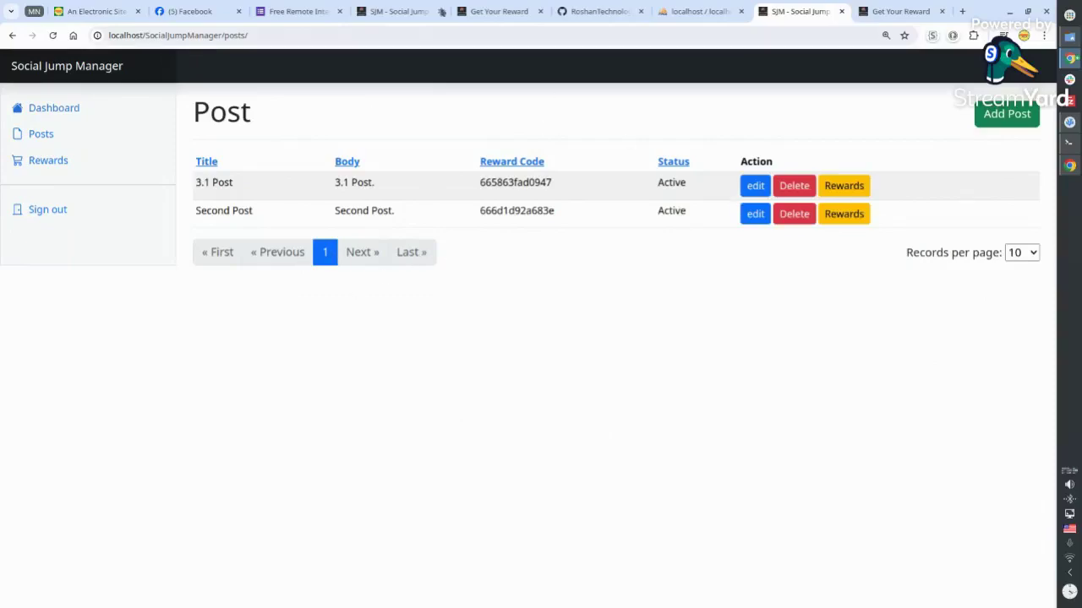
Step: Glance at the live posts list, then sort the local Post list by Title and Body
click(403, 12)
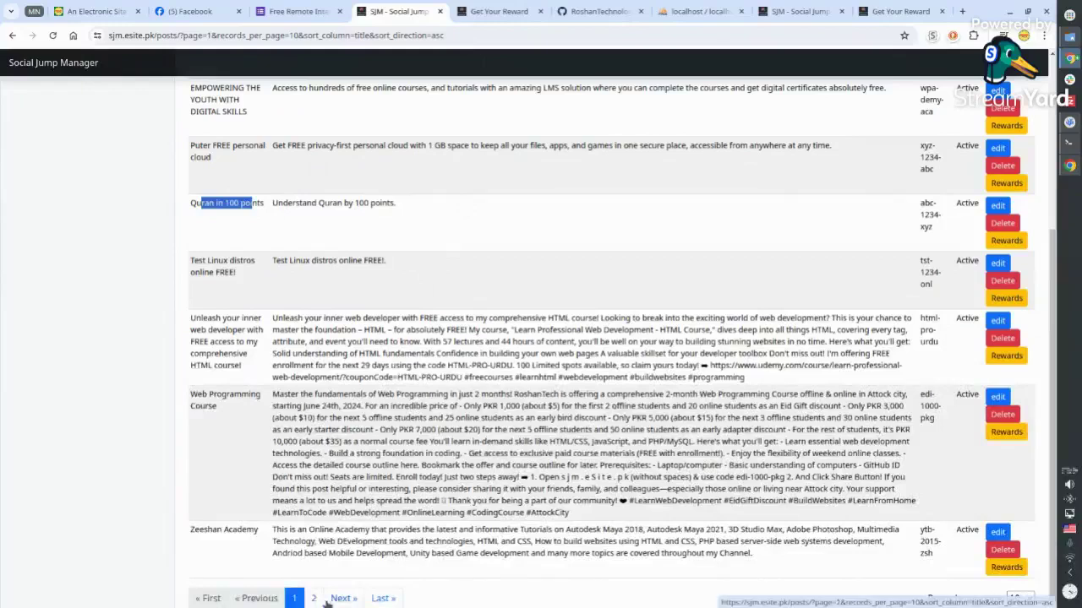
click(801, 12)
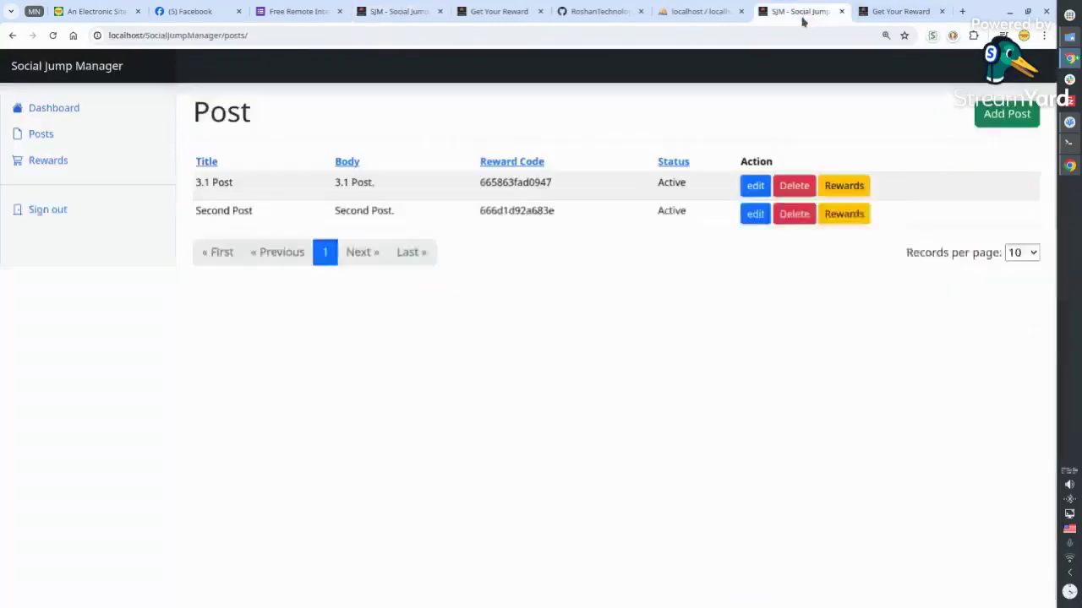
click(207, 163)
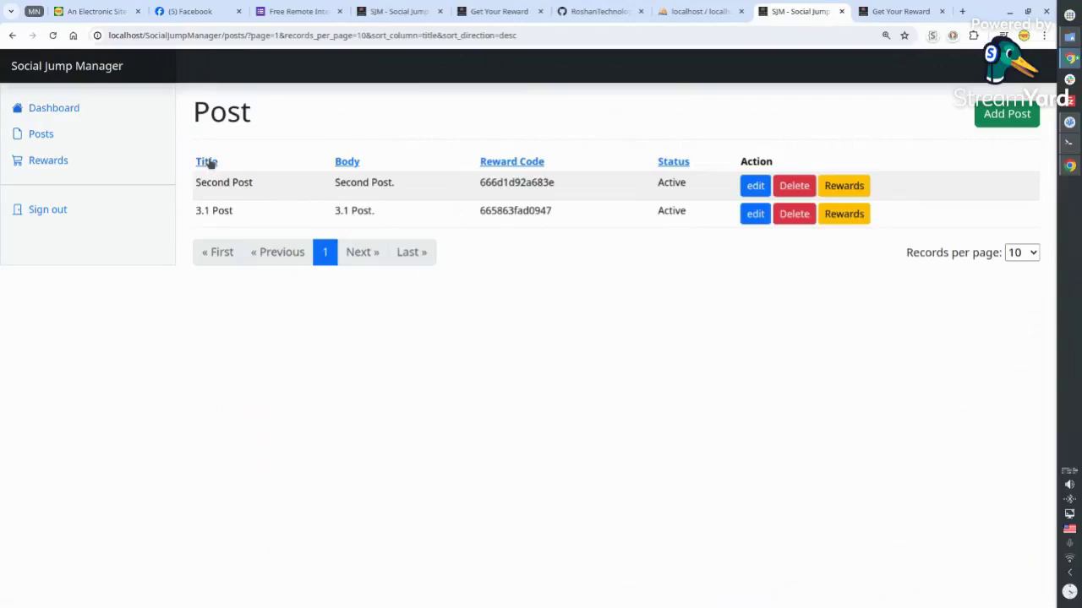
click(209, 163)
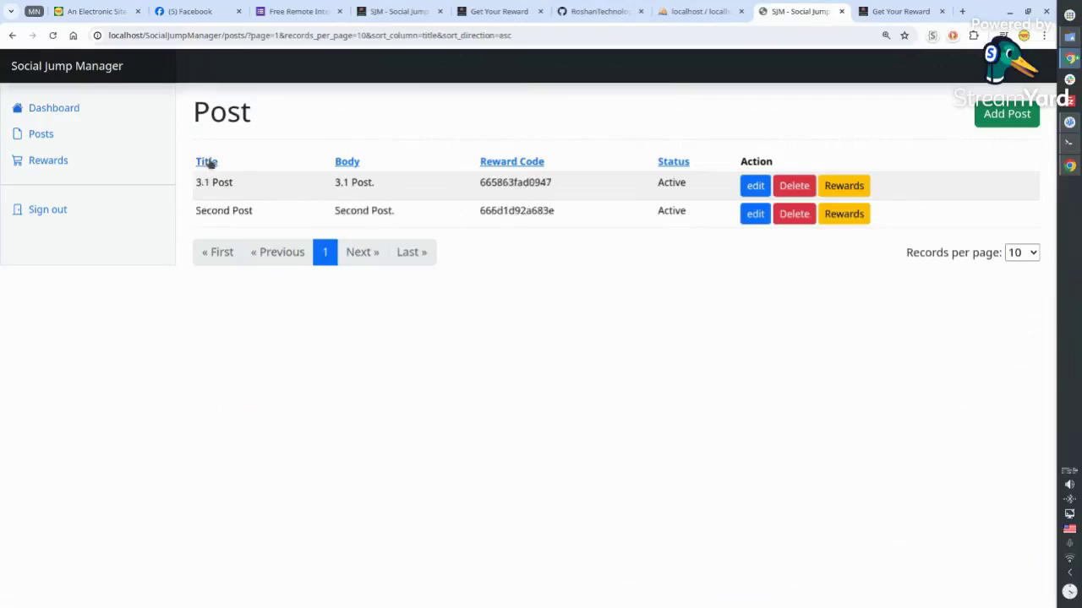
click(346, 166)
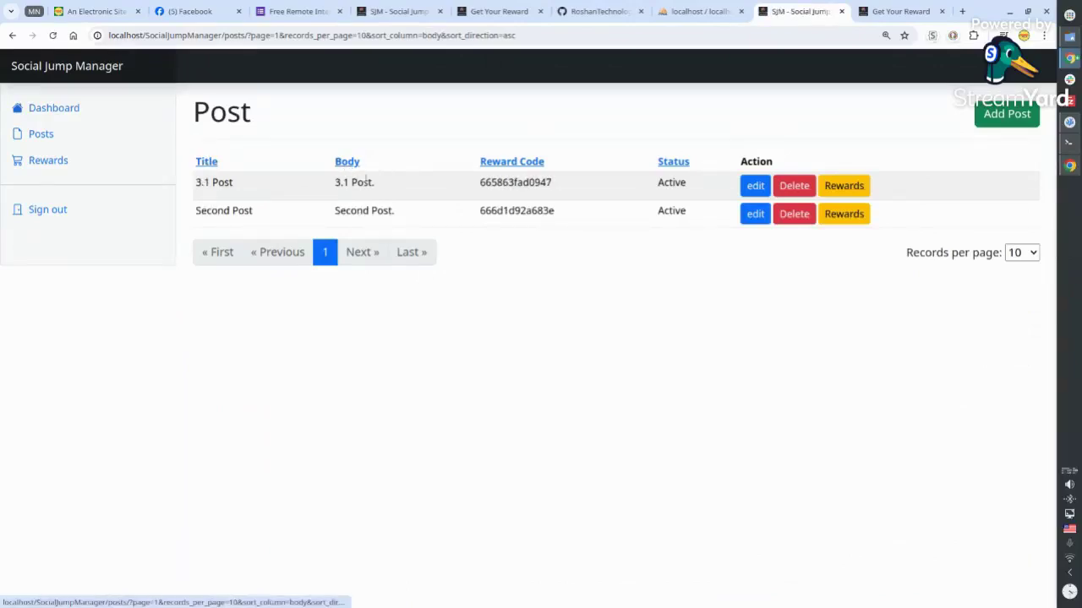
click(345, 165)
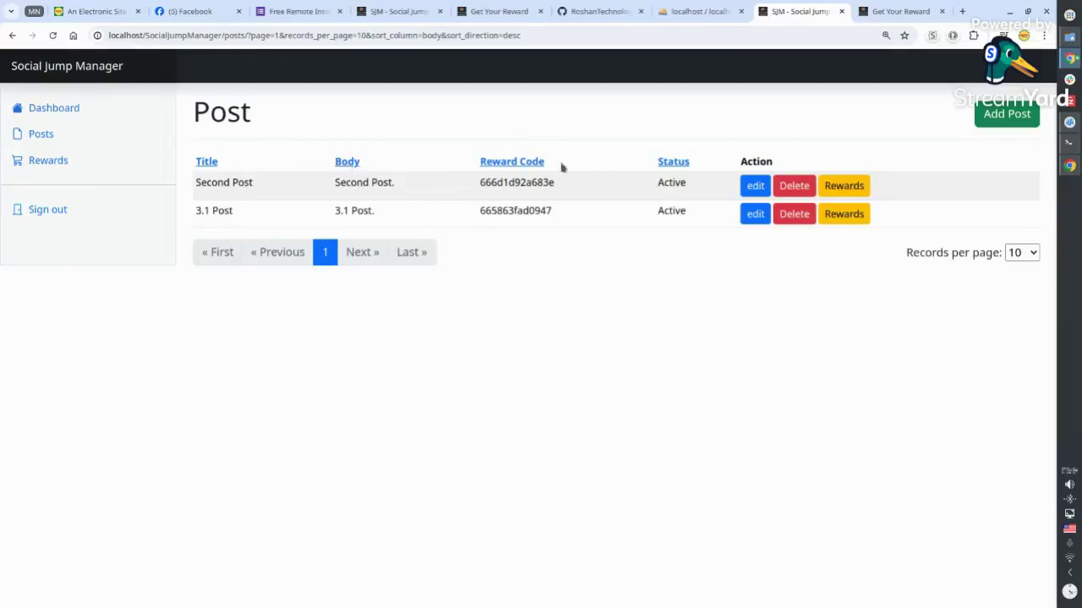
Step: Sort the posts by Reward Code, then by Status ascending, and switch to VSCodium
click(526, 166)
click(525, 166)
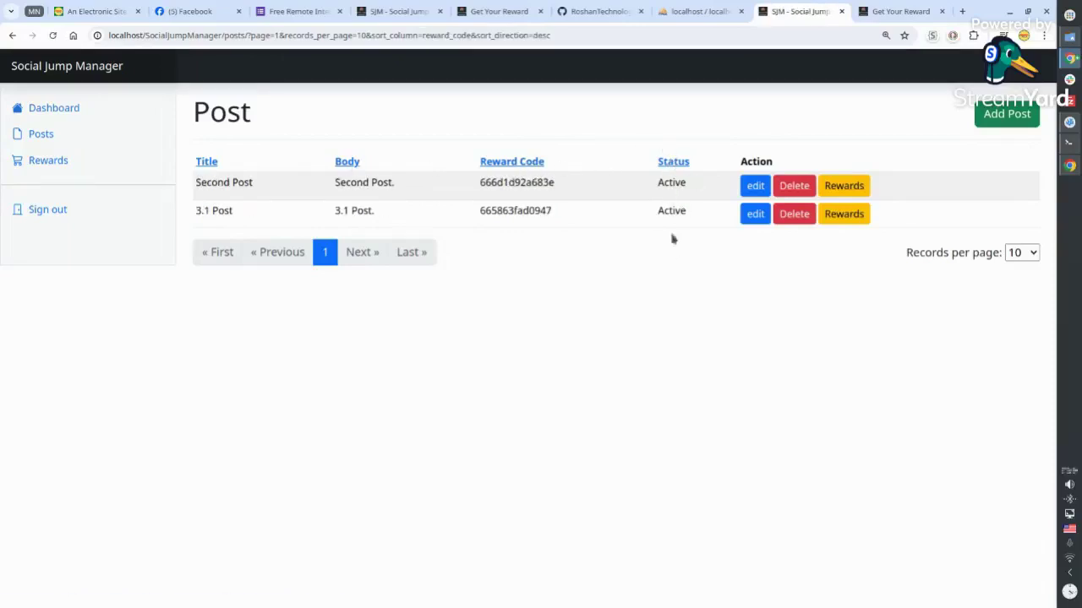
click(677, 163)
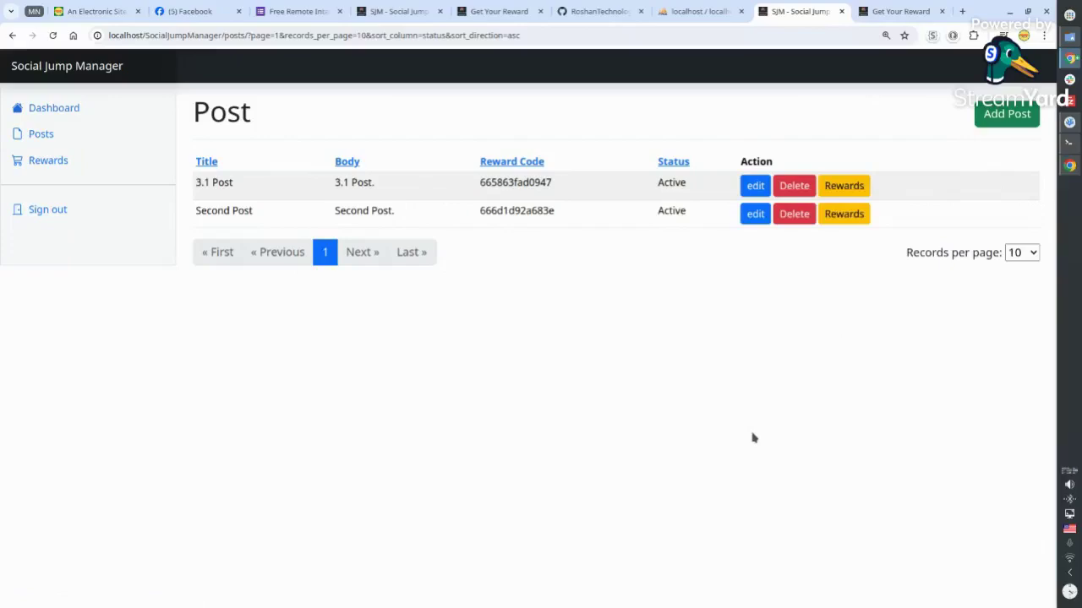
key(alt+Tab)
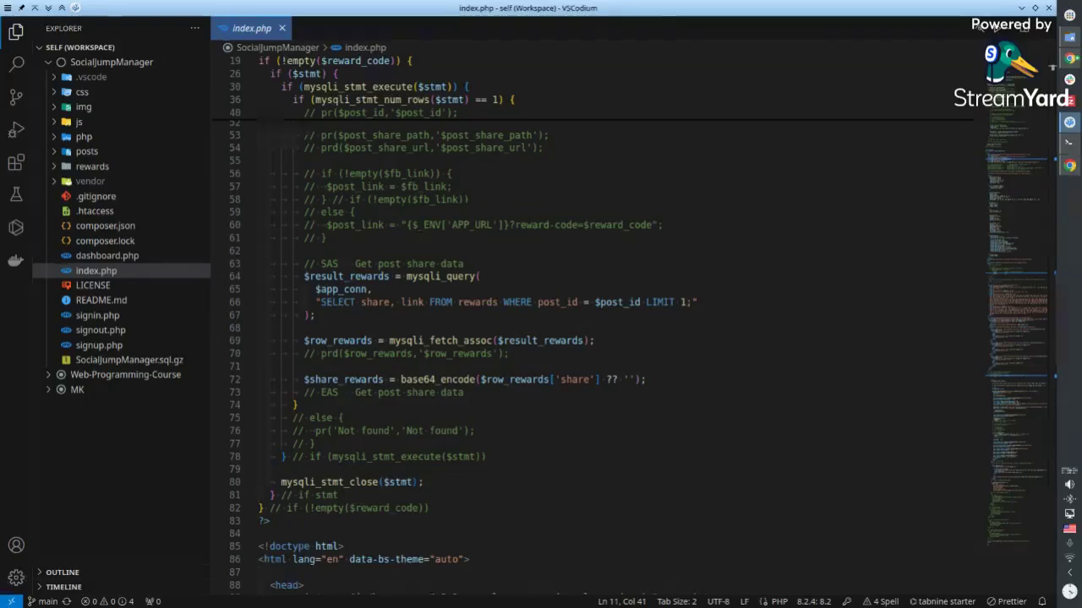
Step: Compare index.php's reward code with the browser, ending on the Status-sorted Post list
key(alt+Tab)
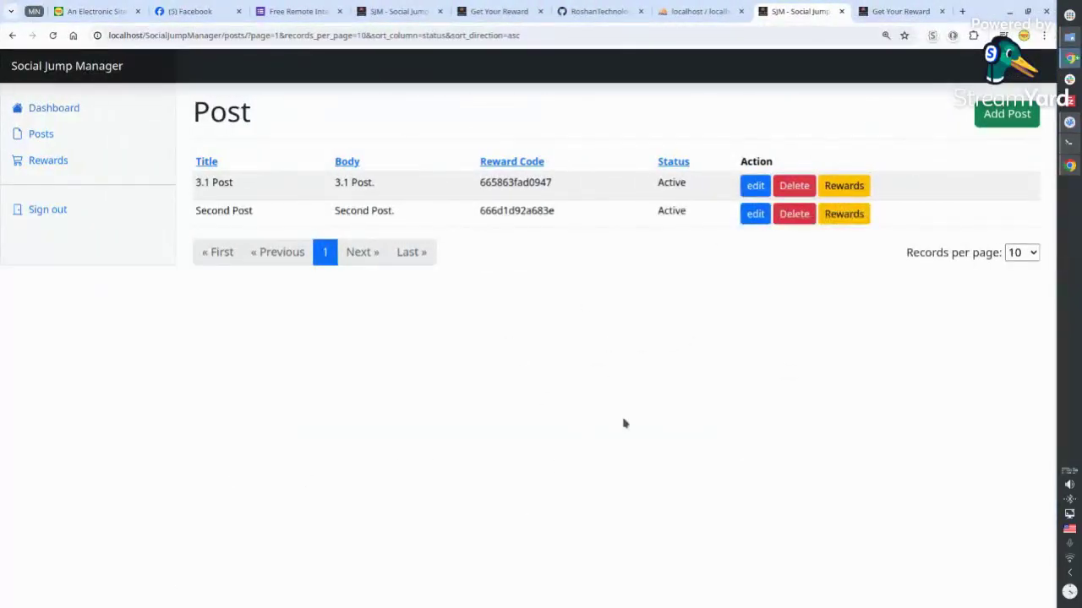
key(alt+Tab)
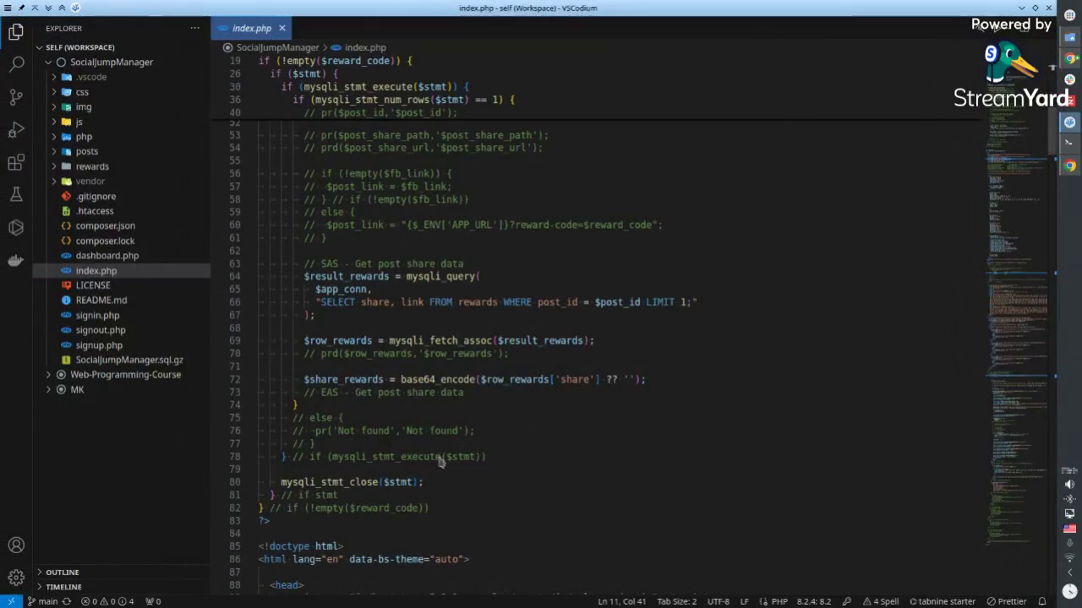
key(alt+Tab)
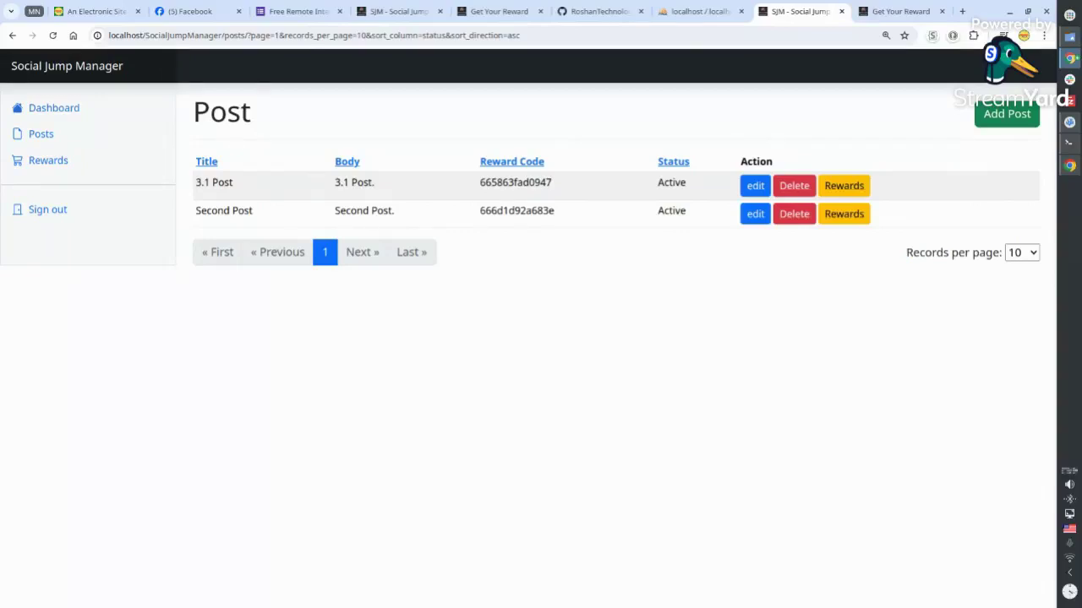
Step: Dismiss the removed-post notice on the Facebook page, then go to the internship Google Form
click(193, 11)
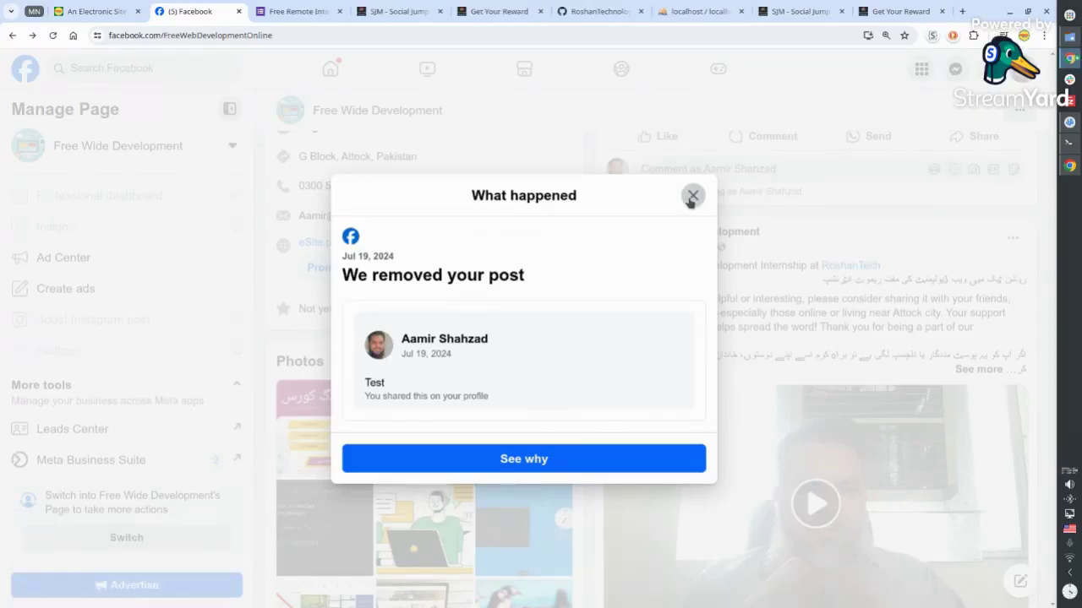
click(692, 196)
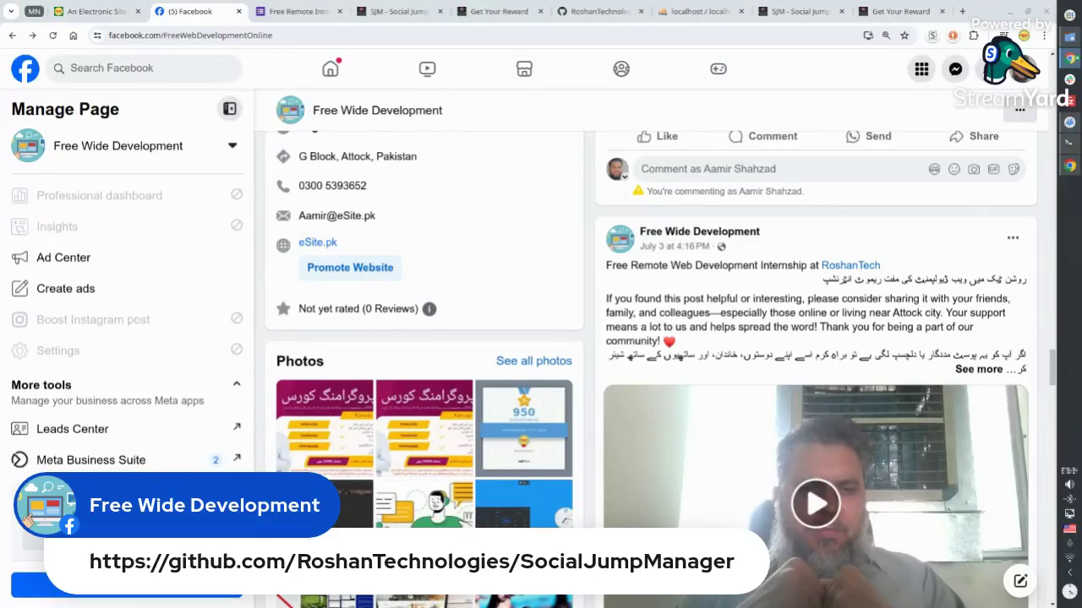
click(287, 11)
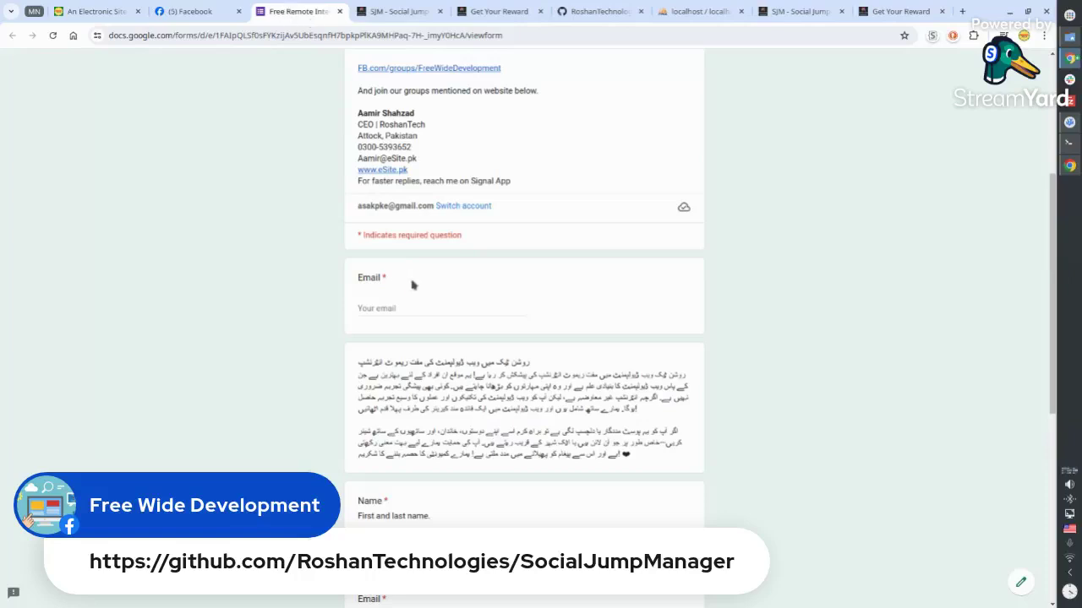
Step: Look at the SocialJumpManager GitHub repository and live posts, ending on the localhost Post list
click(572, 20)
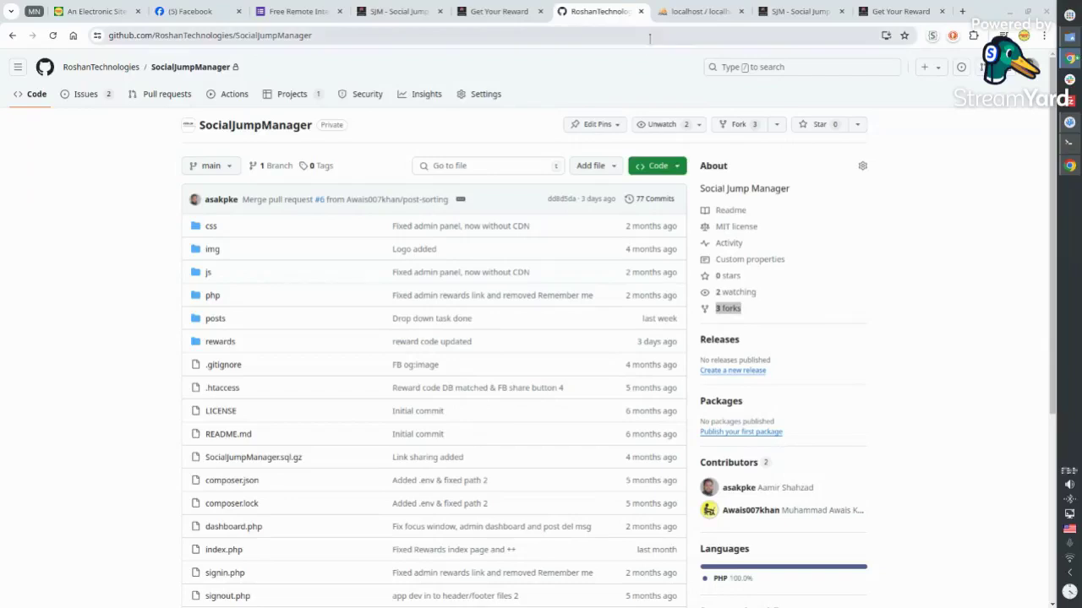
click(773, 11)
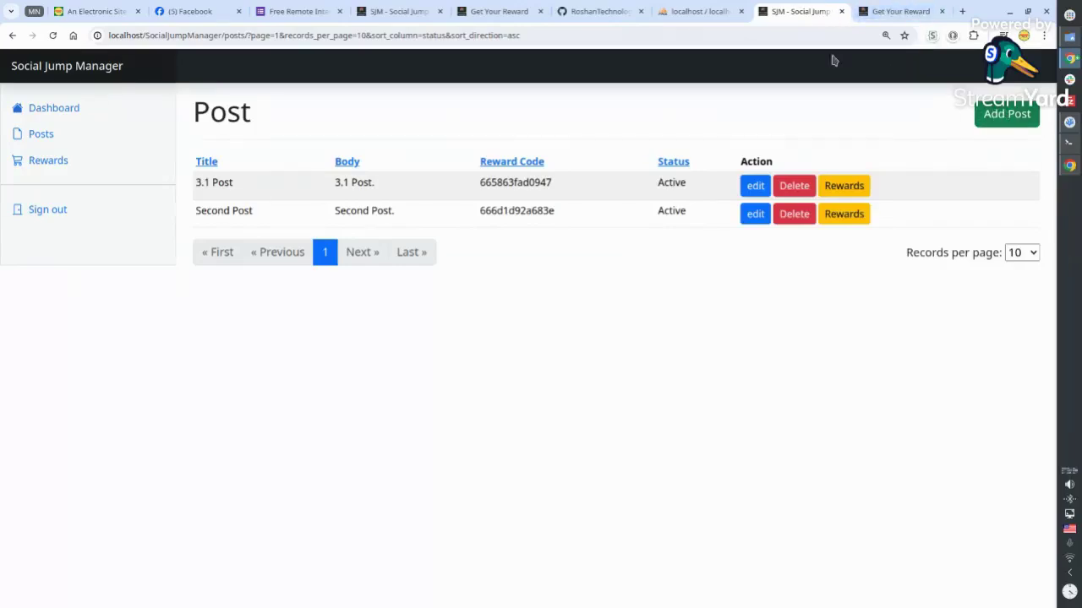
click(397, 12)
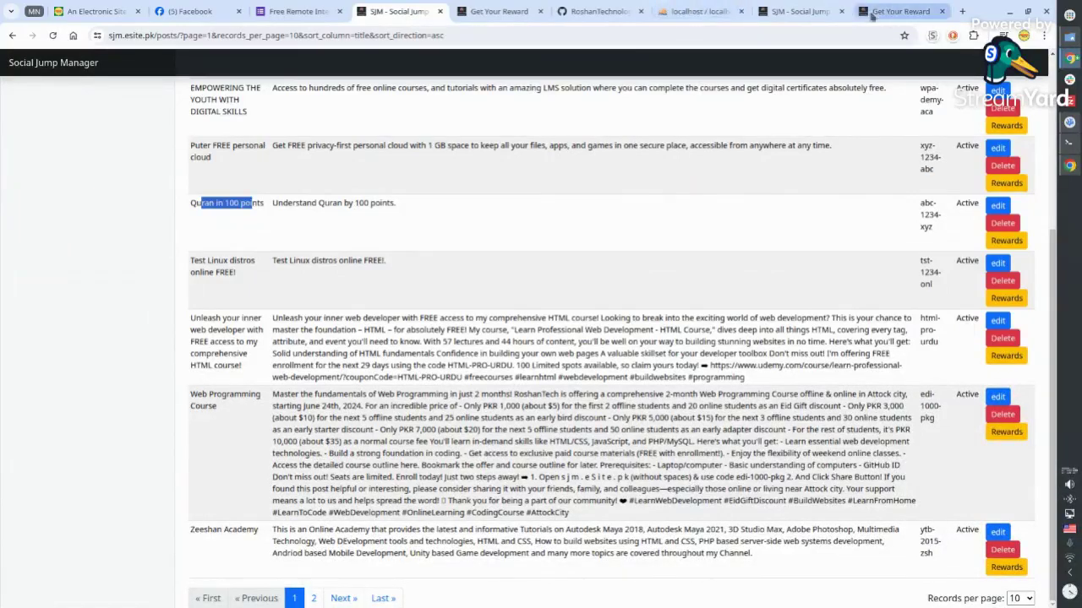
click(803, 11)
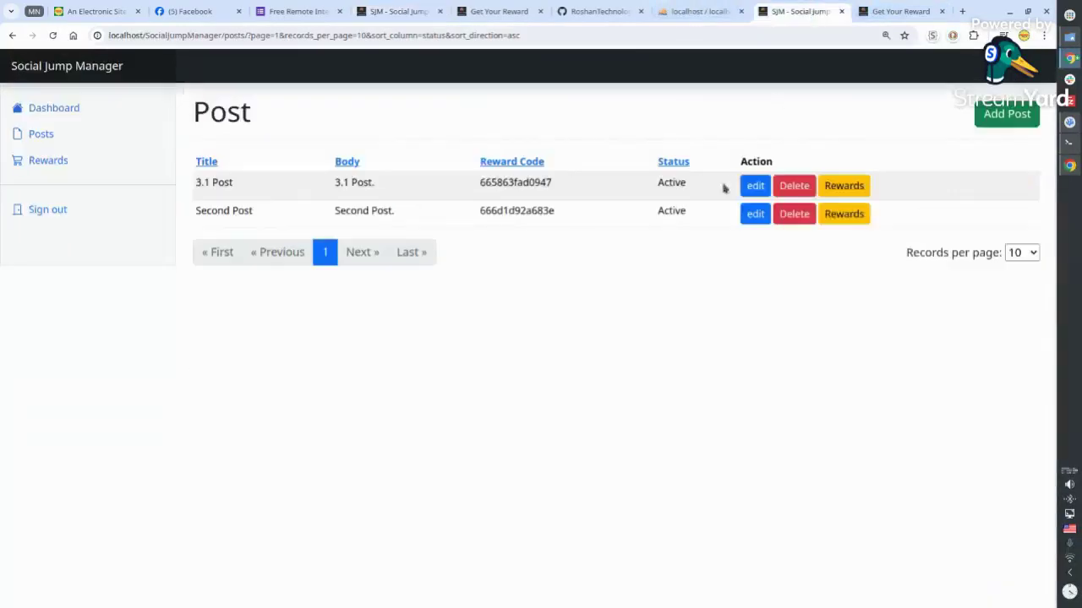
Step: Start a new post titled 'Test post 1'
click(1002, 117)
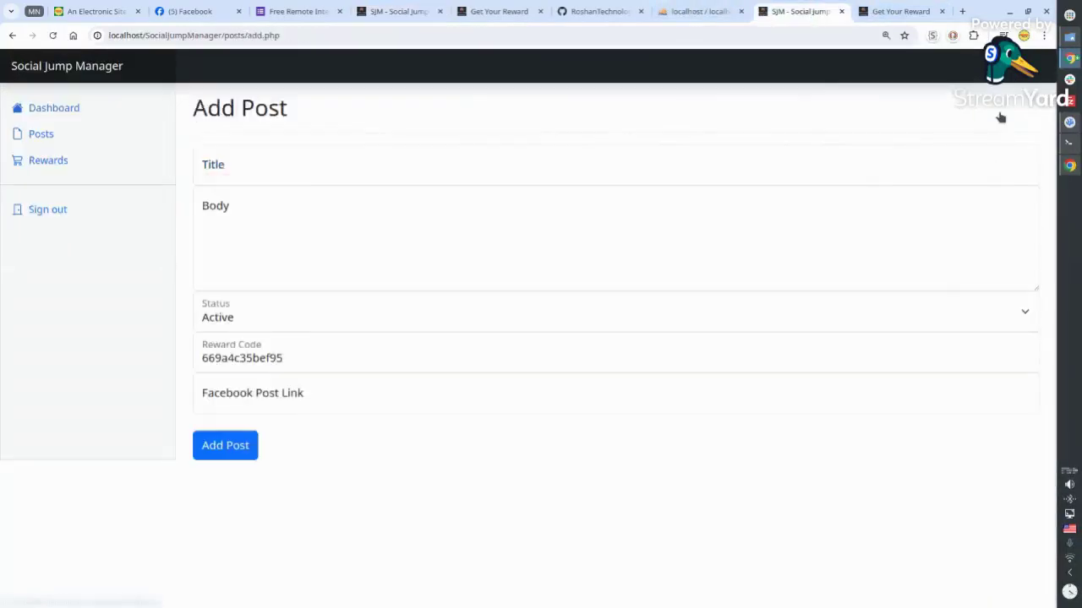
click(284, 175)
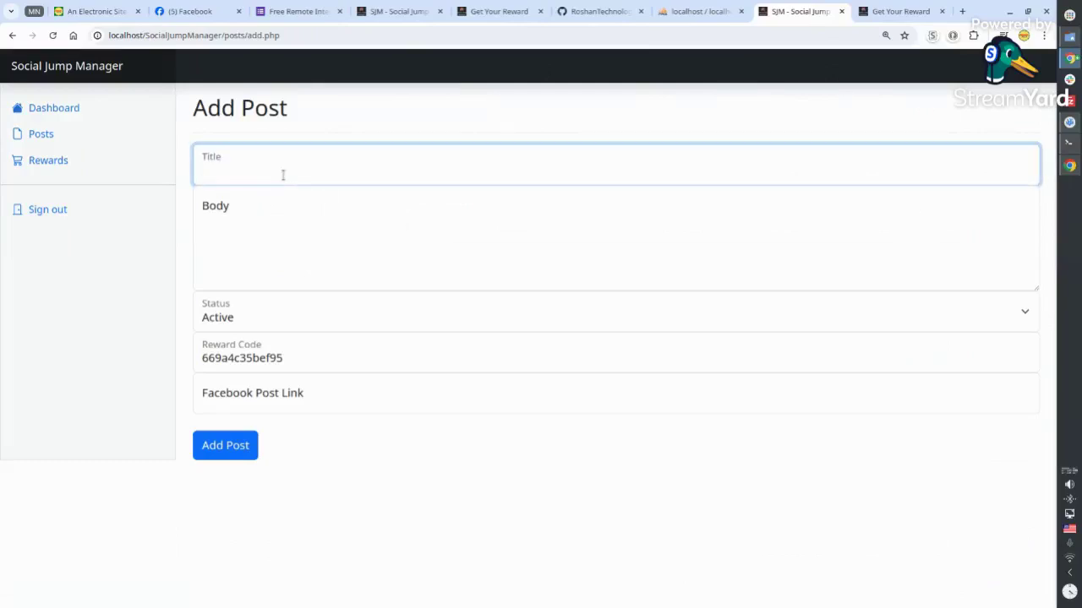
text(Test post 1)
Step: Copy the title into Body as 'Test post 1.' and keep the status Active
key(ctrl+a)
key(ctrl+c)
key(Tab)
key(ctrl+v)
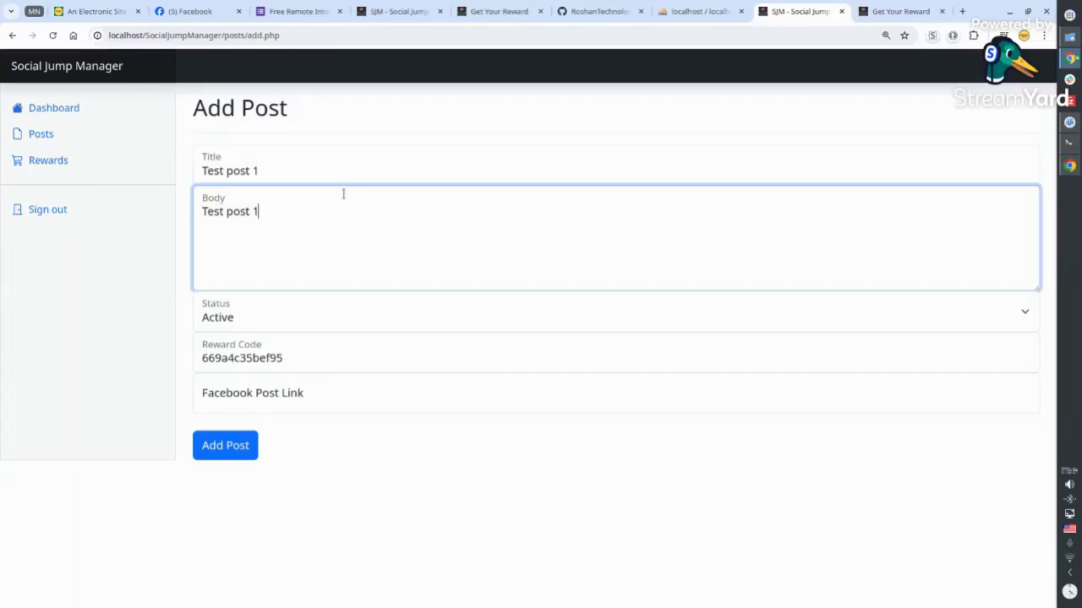
text(.)
click(250, 317)
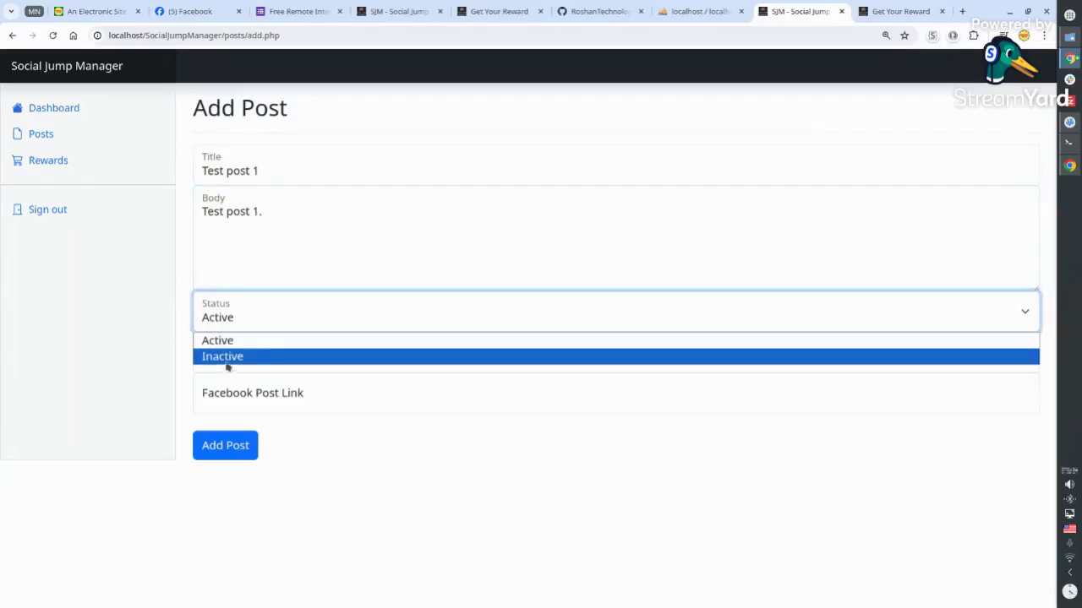
click(272, 315)
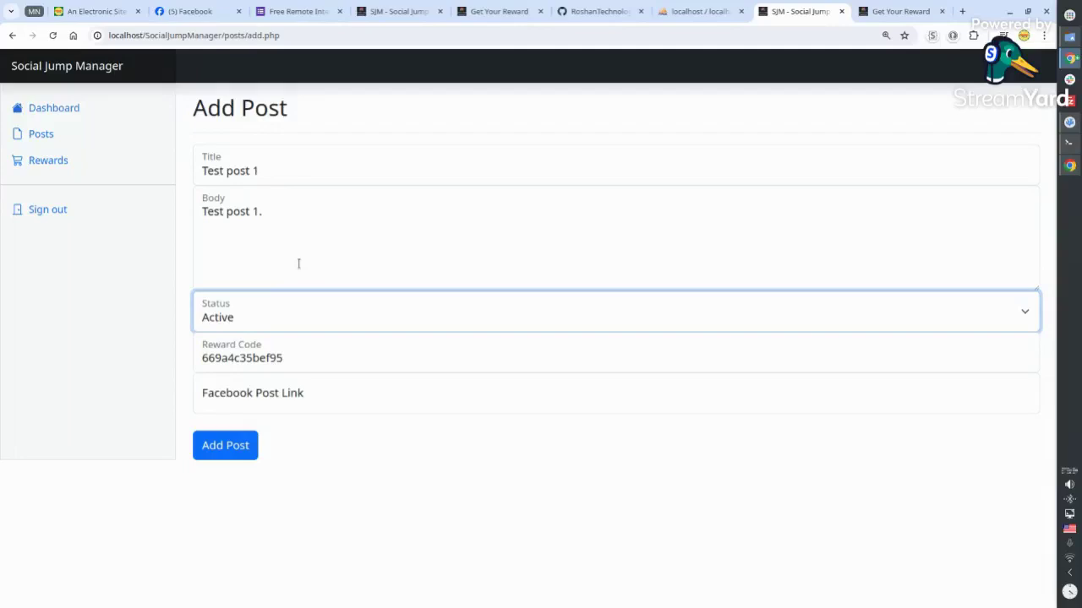
click(299, 261)
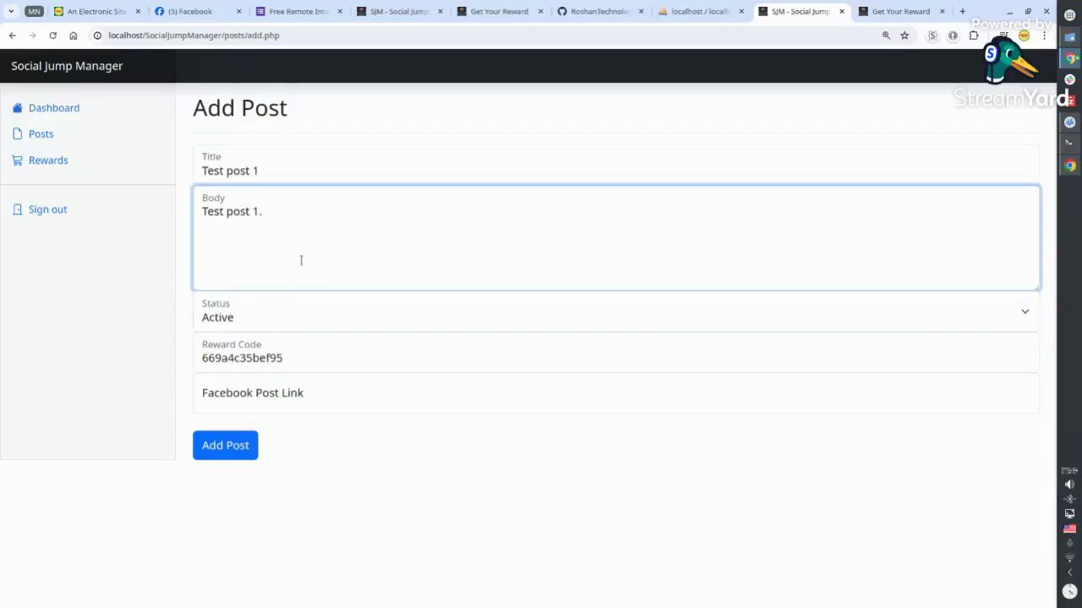
Step: Replace the generated reward code with test-123
click(303, 358)
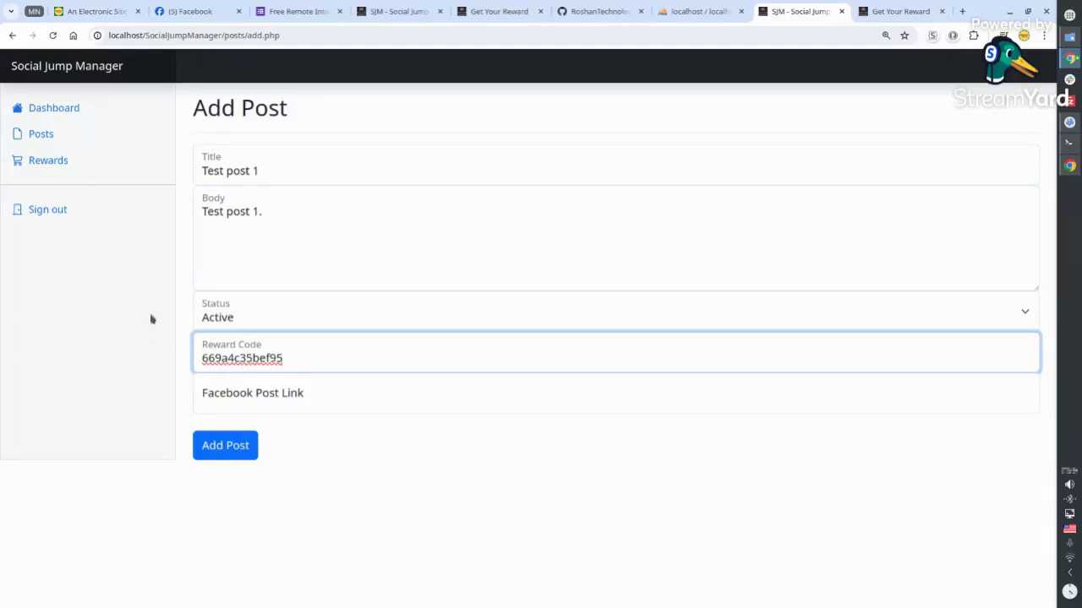
double_click(290, 357)
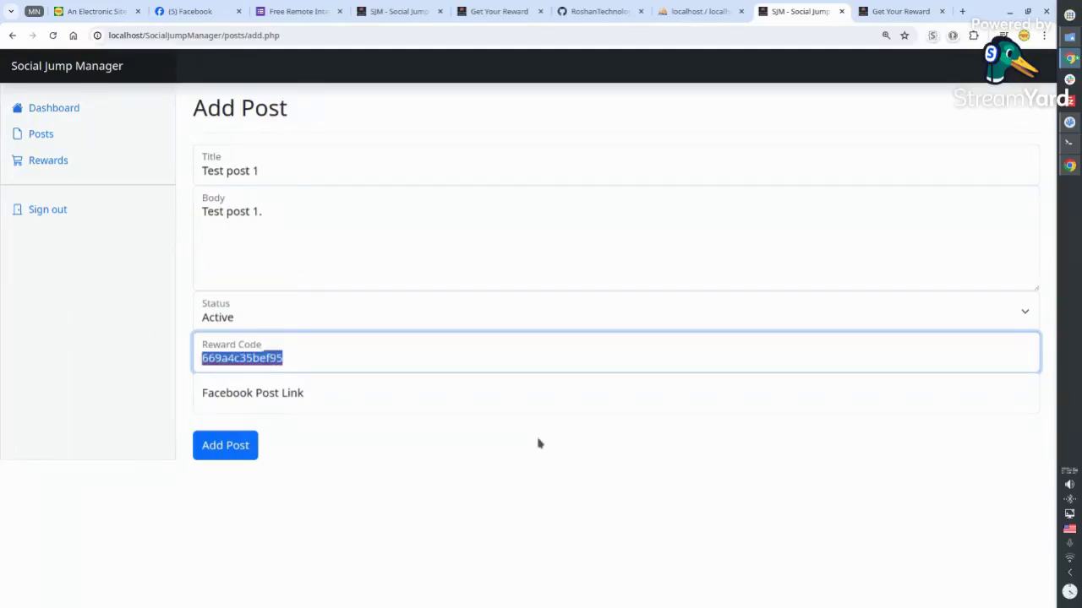
text(test123)
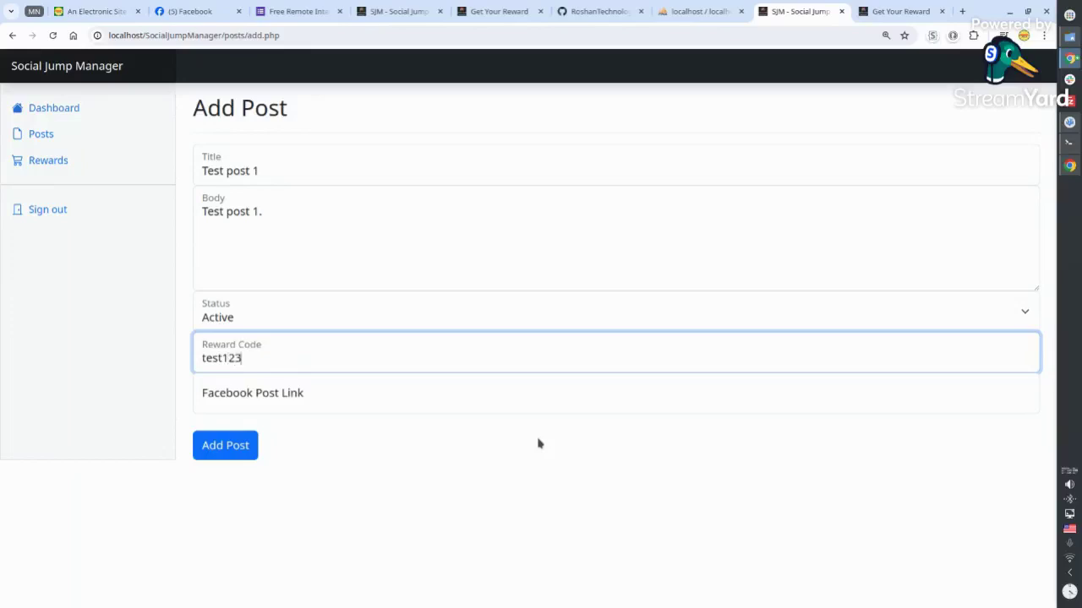
text(-)
Step: Focus the Facebook Post Link field, dismissing the link suggestions that pop up
click(274, 406)
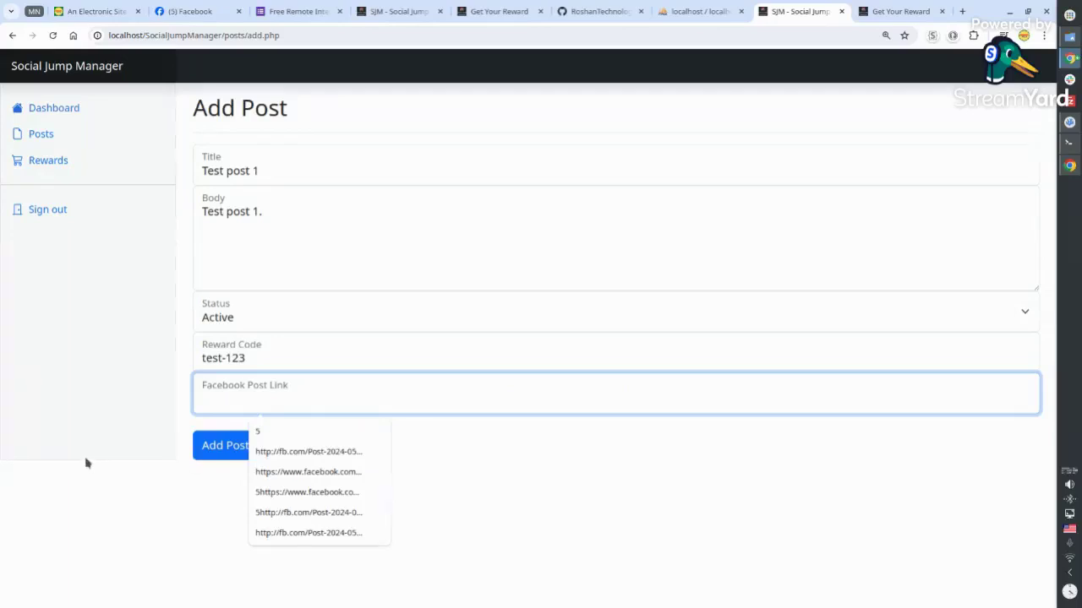
click(146, 505)
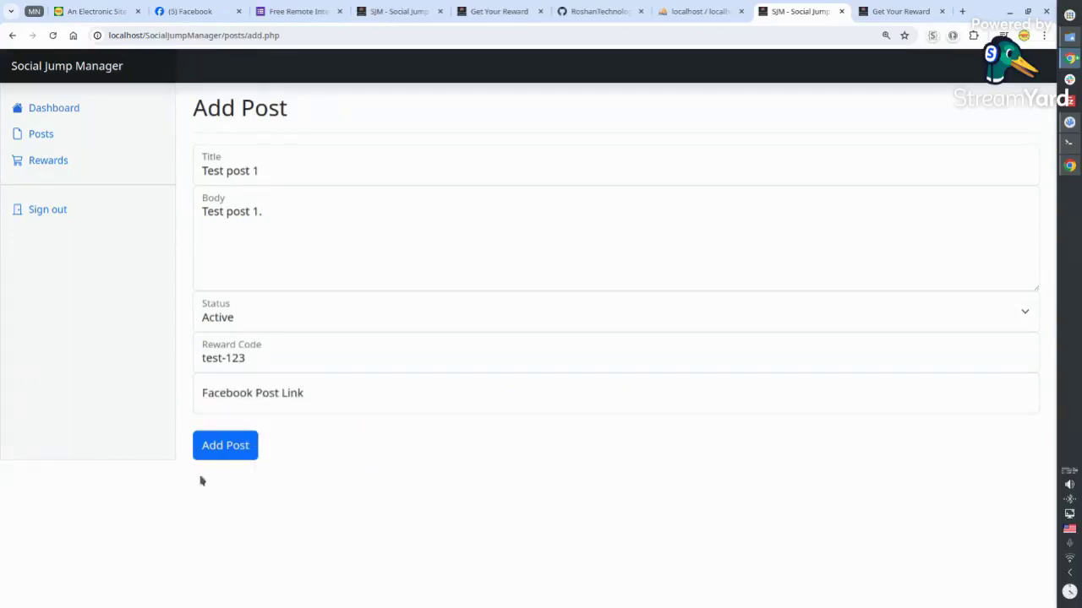
click(226, 393)
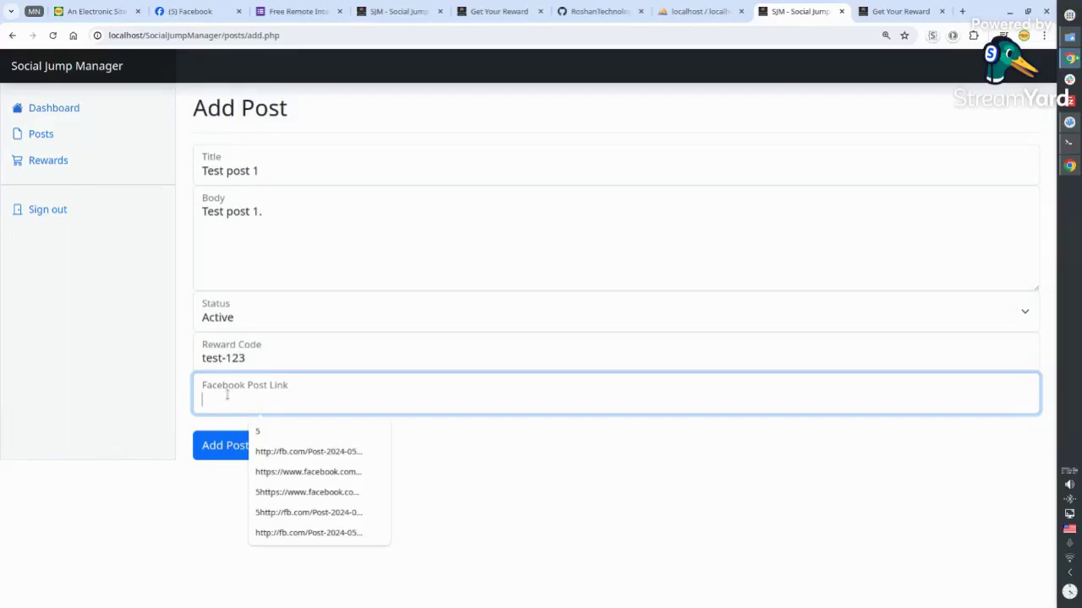
click(206, 485)
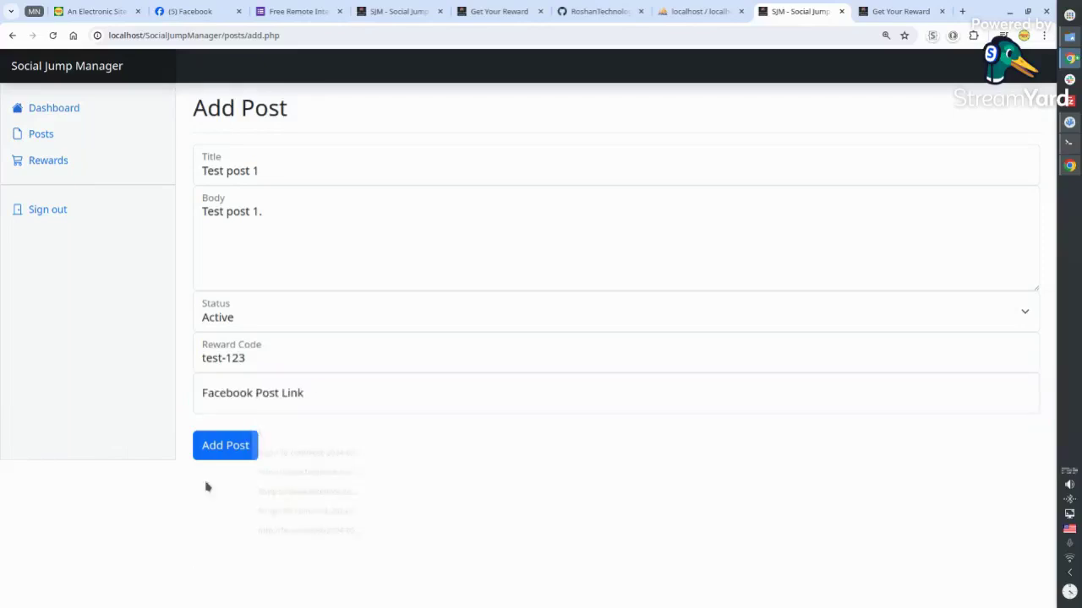
click(261, 394)
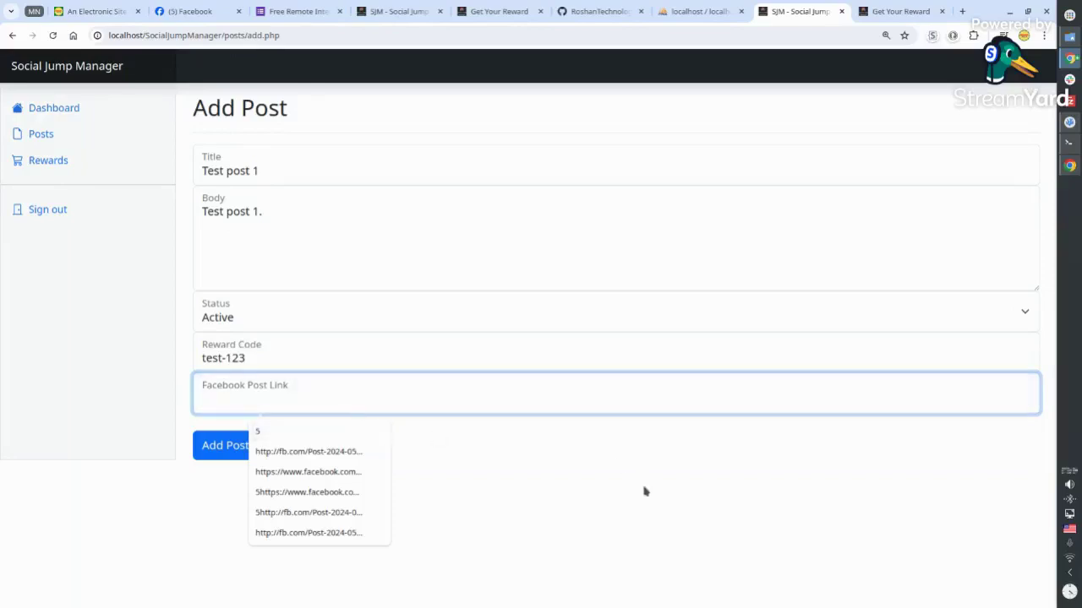
Step: Open a new blank tab, start typing an address, then close it
key(ctrl+t)
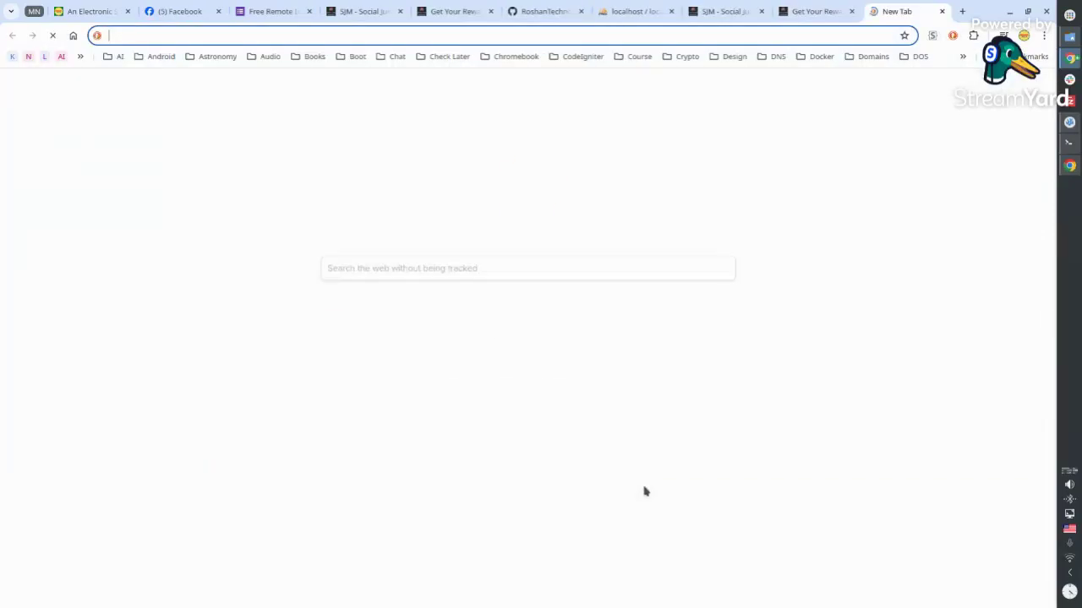
text(e)
key(BackSpace)
key(BackSpace)
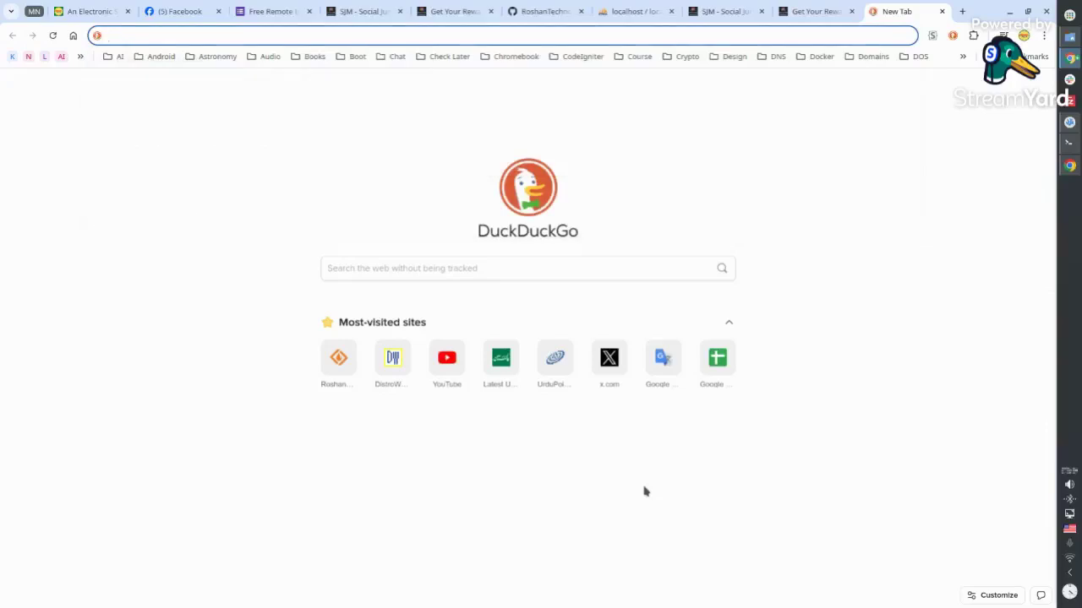
text(fb.com)
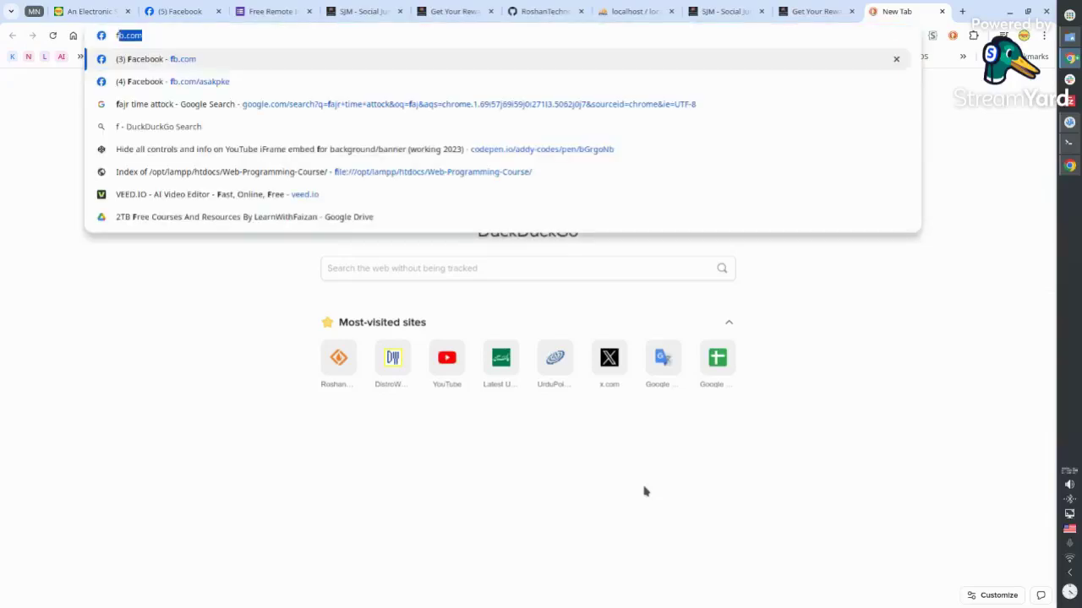
click(943, 12)
Step: Open the internship post on its own Facebook page, copy its URL, and return to Add Post
click(176, 12)
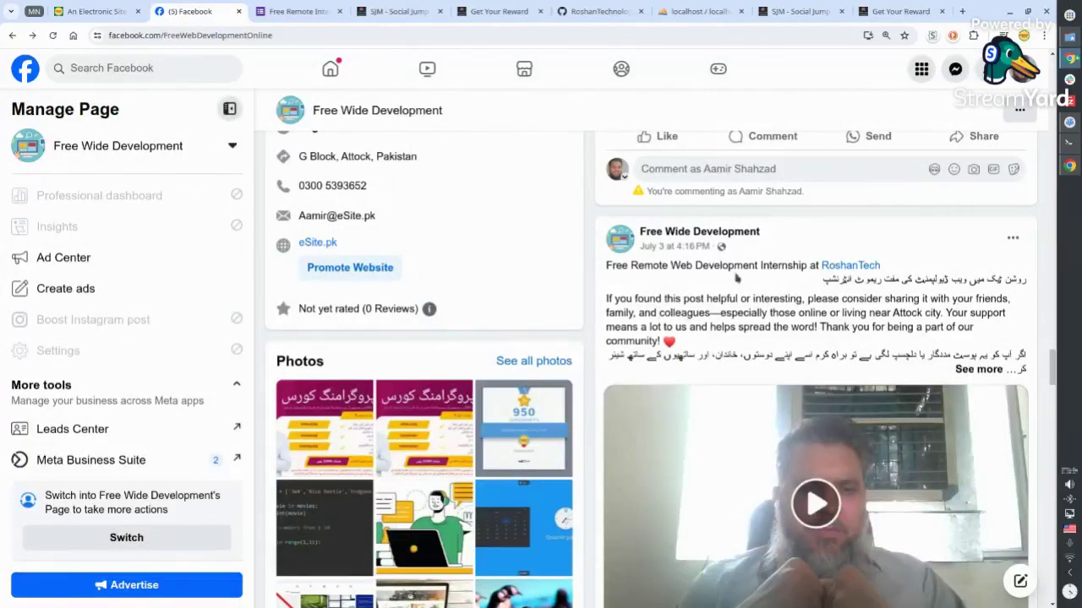
click(676, 247)
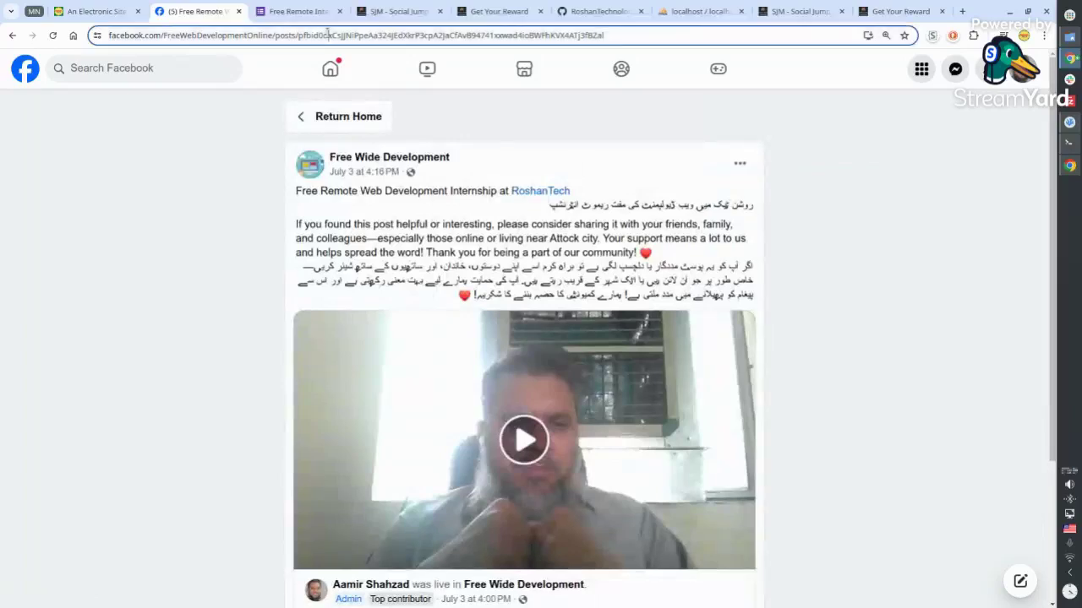
click(327, 34)
right_click(327, 35)
click(381, 120)
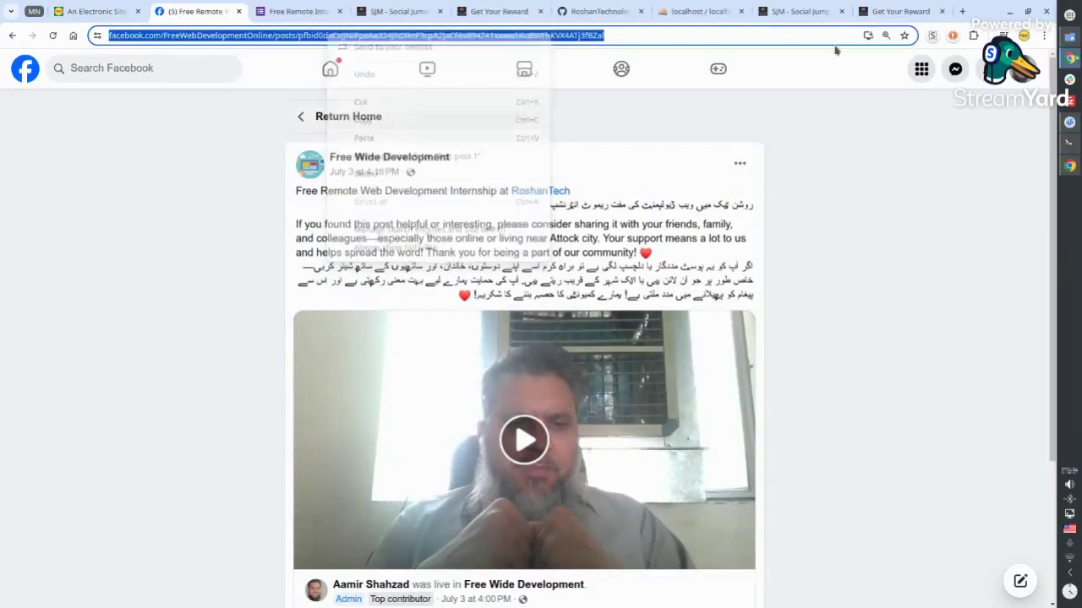
click(799, 11)
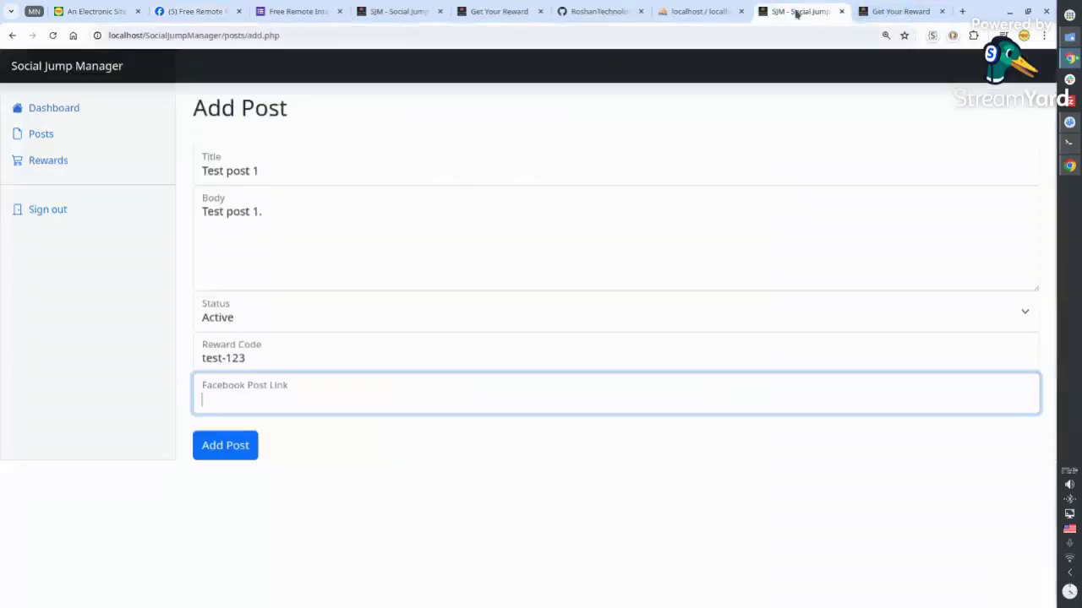
Step: Paste the Facebook post link into the new Test post 1 and save it
click(267, 396)
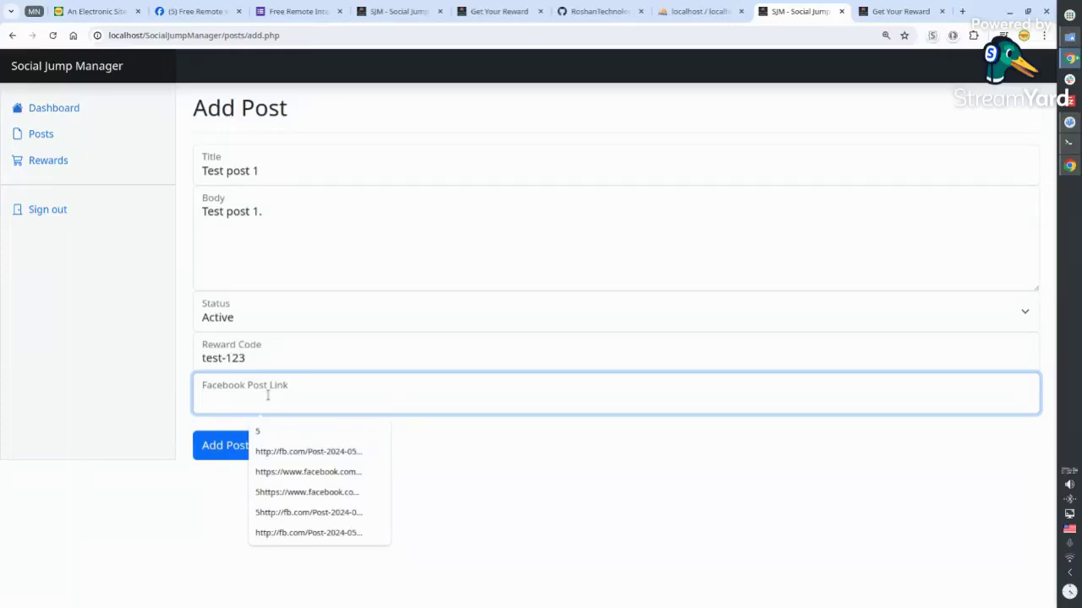
key(ctrl+v)
click(229, 448)
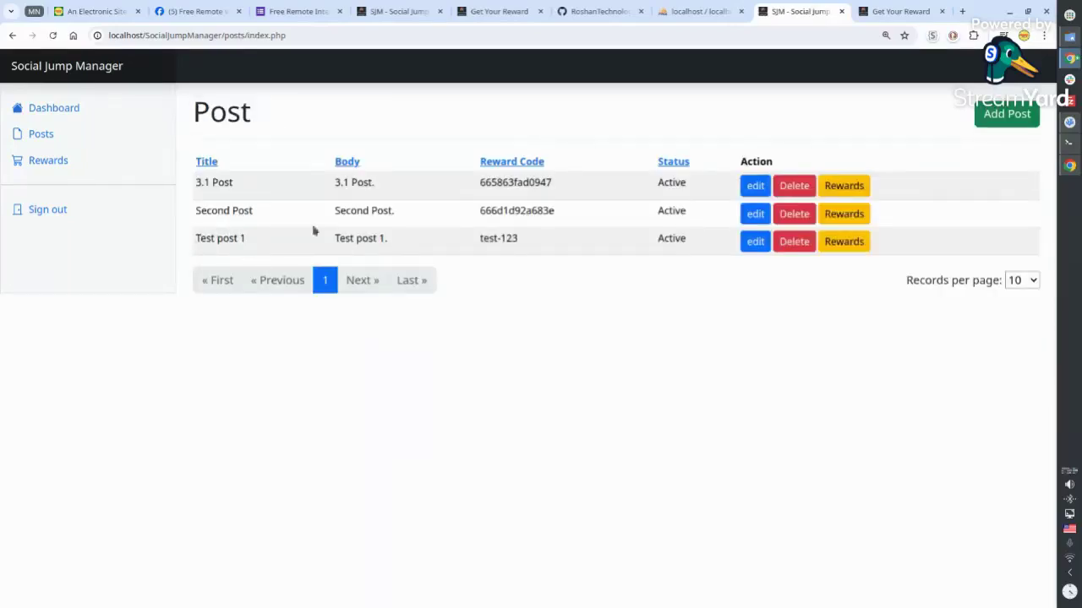
Step: Inspect Test post 1's stored Facebook Post Link, leaving without saving changes
click(755, 244)
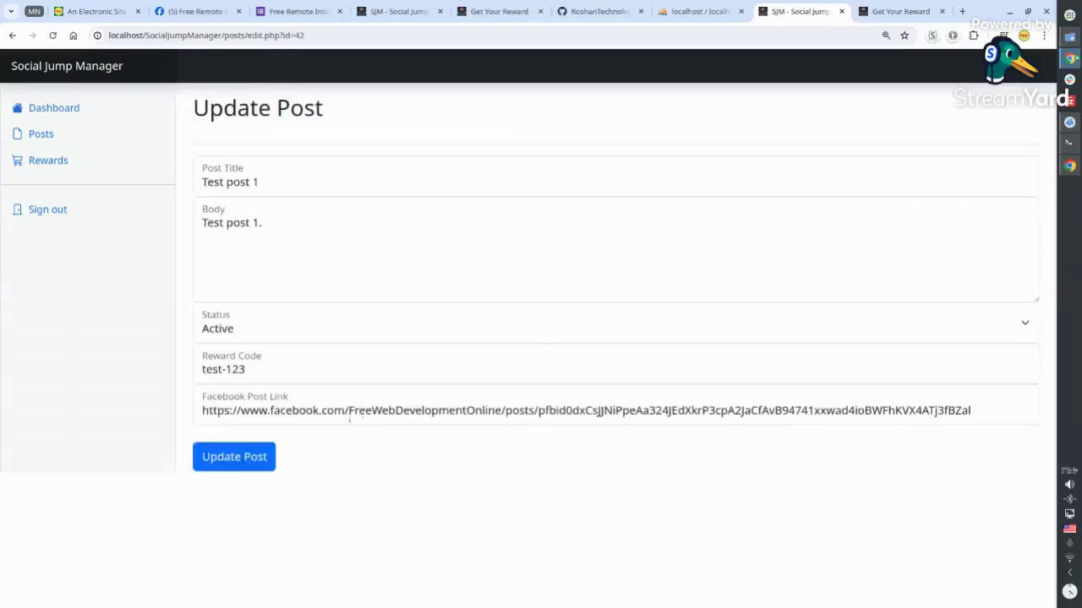
drag(374, 410, 321, 410)
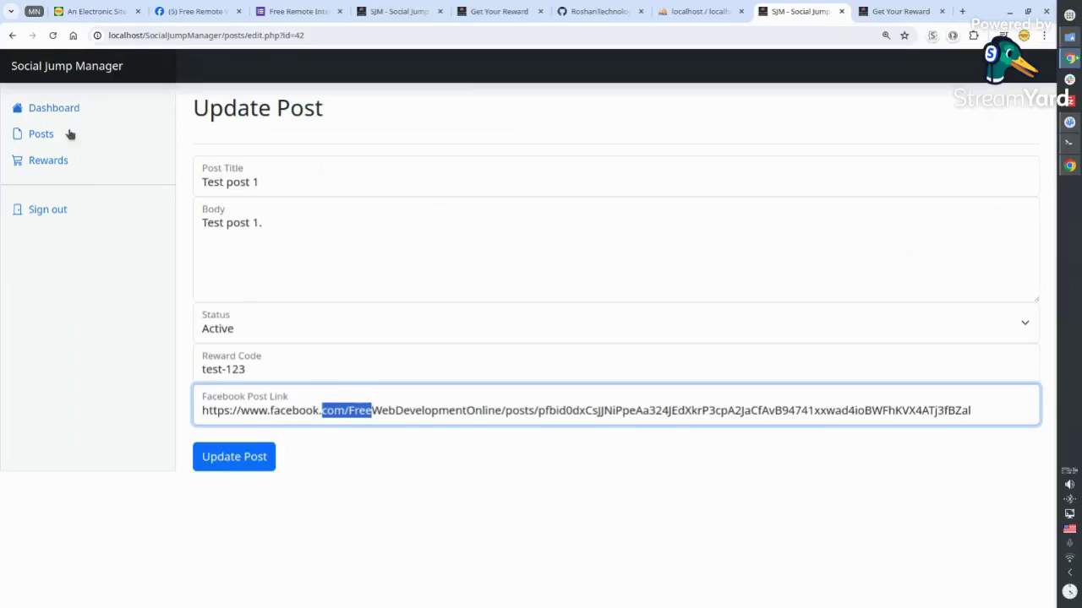
click(35, 136)
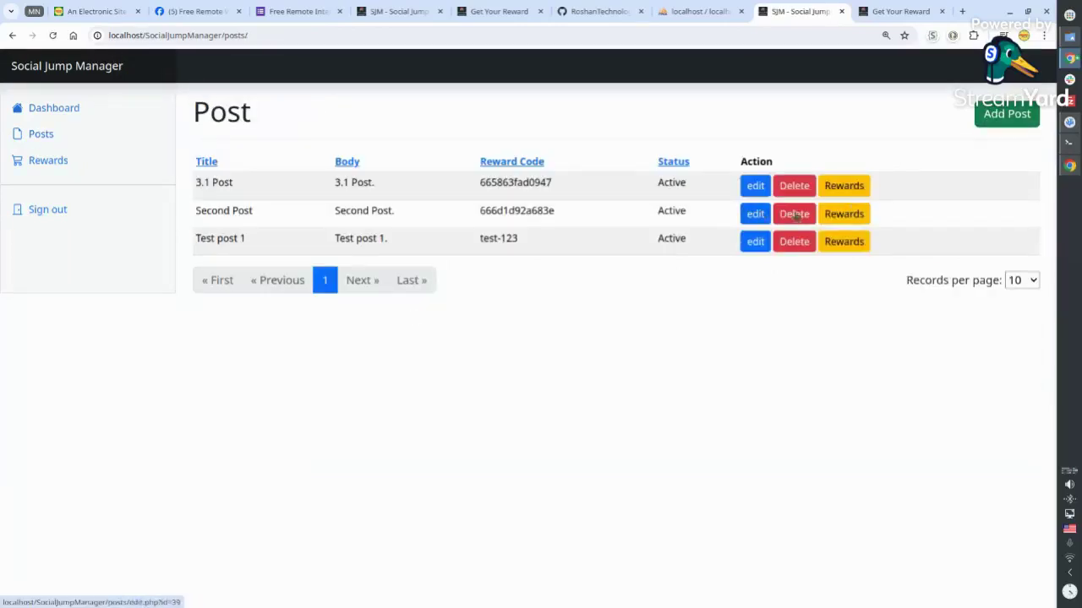
click(754, 243)
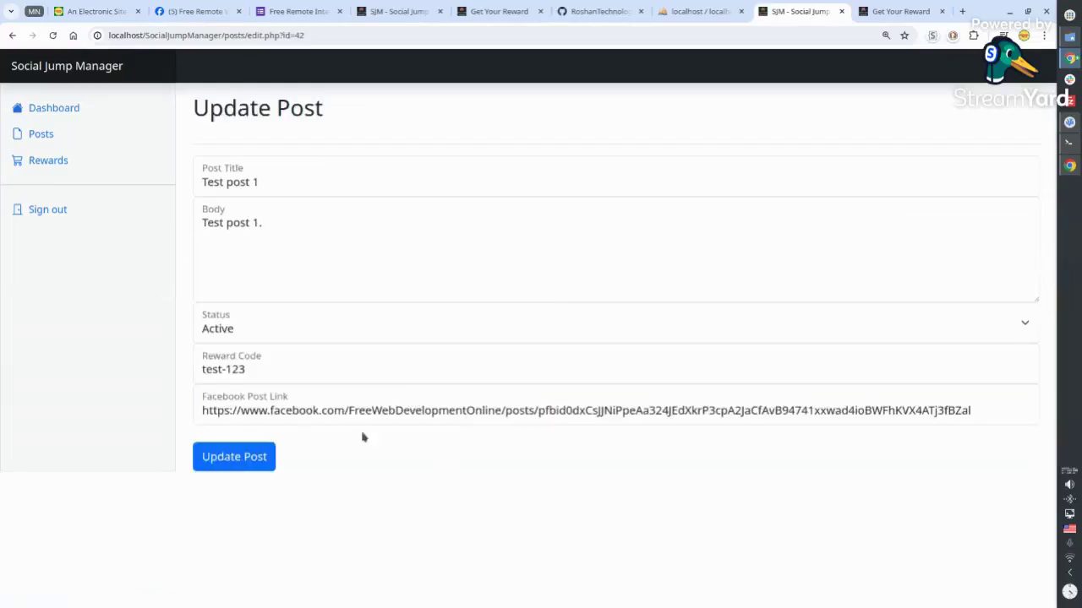
drag(325, 414, 404, 409)
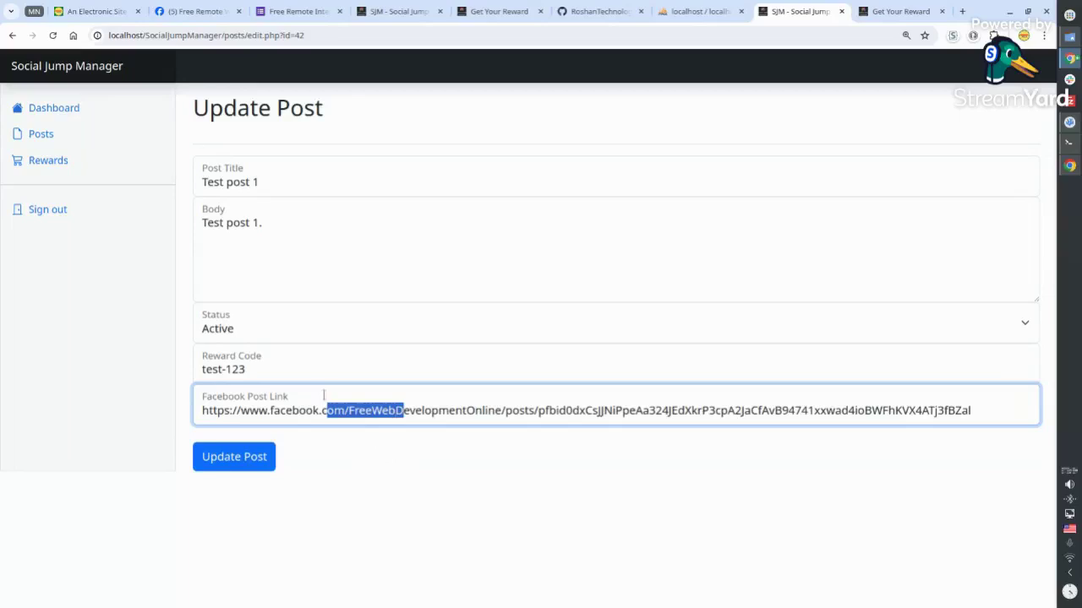
click(292, 410)
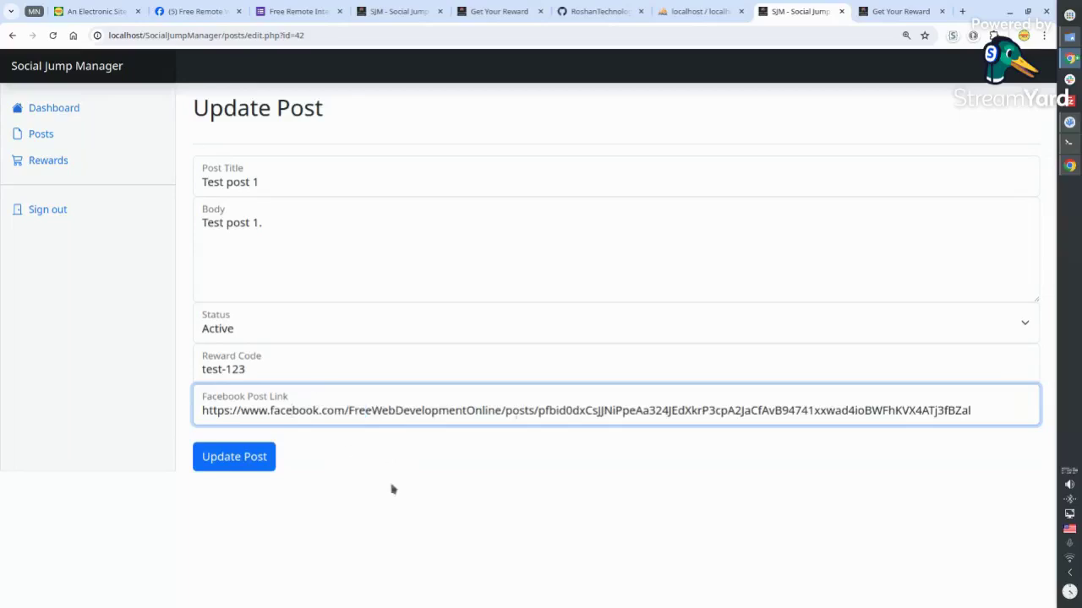
click(30, 139)
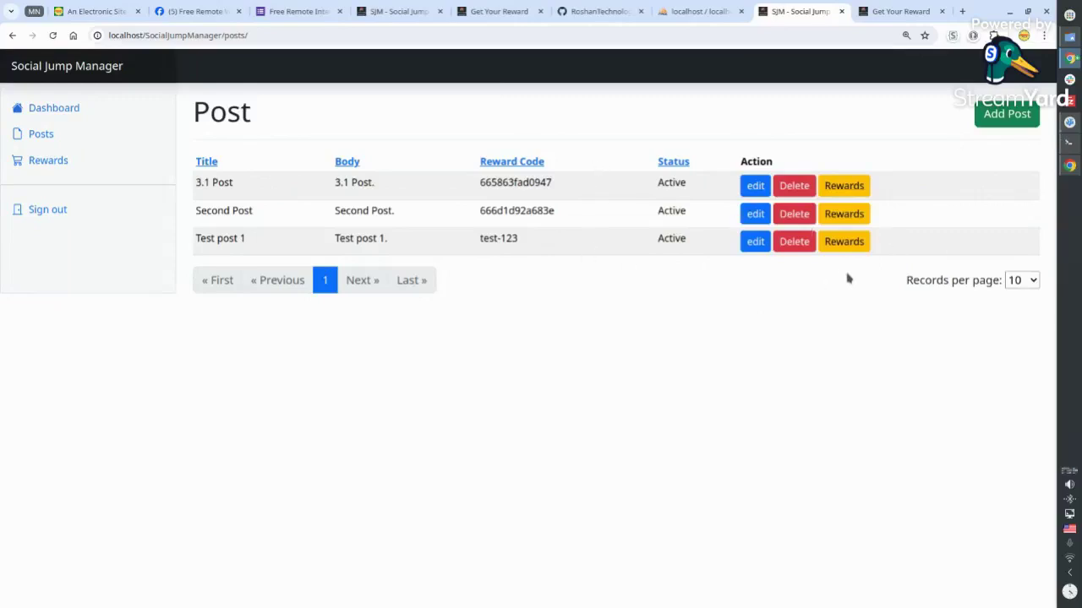
Step: Delete the Second Post row, confirming with OK on the second attempt
click(794, 215)
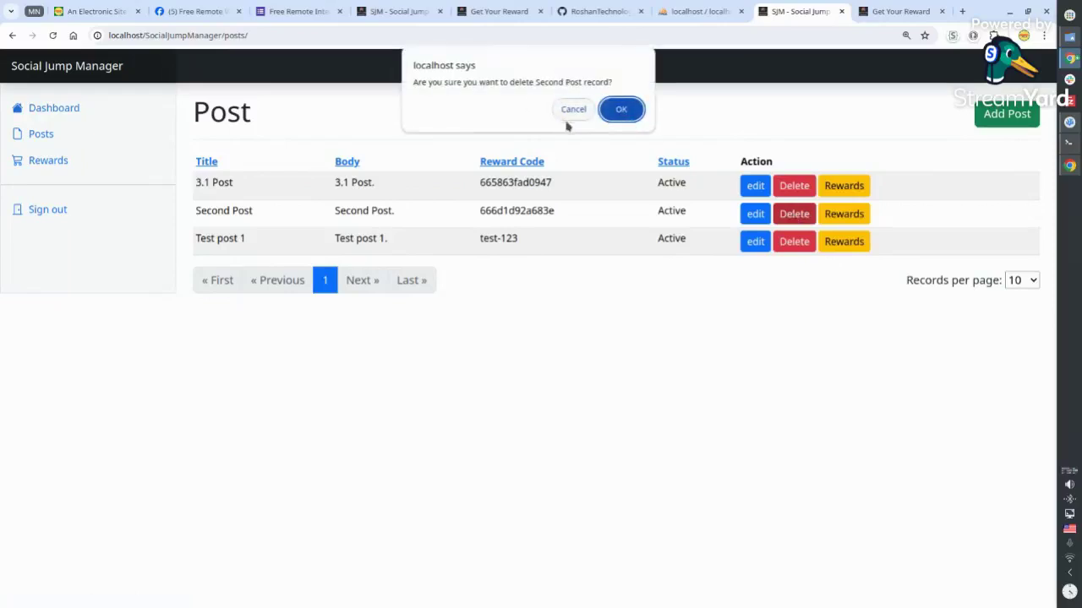
key(Escape)
click(790, 213)
click(621, 105)
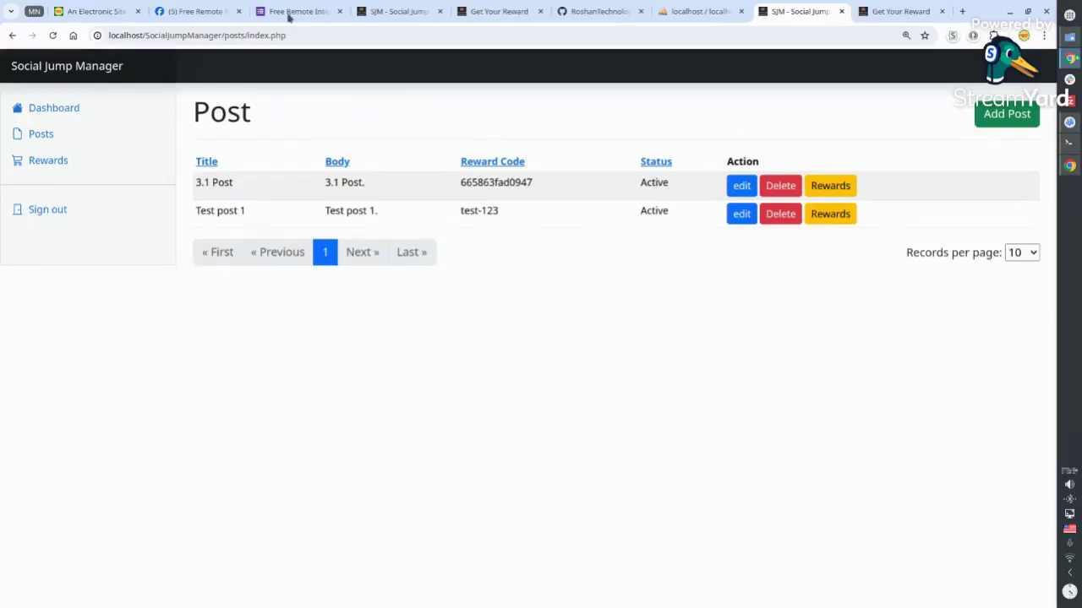
Step: On the sjm.esite.pk post list, set Records per page to 20
click(397, 11)
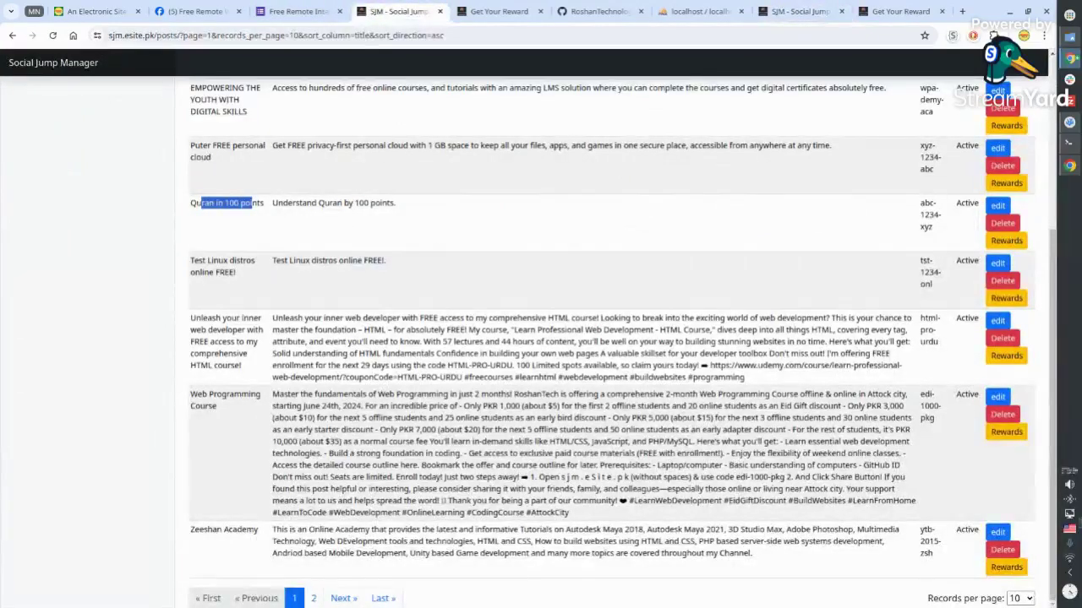
click(1024, 599)
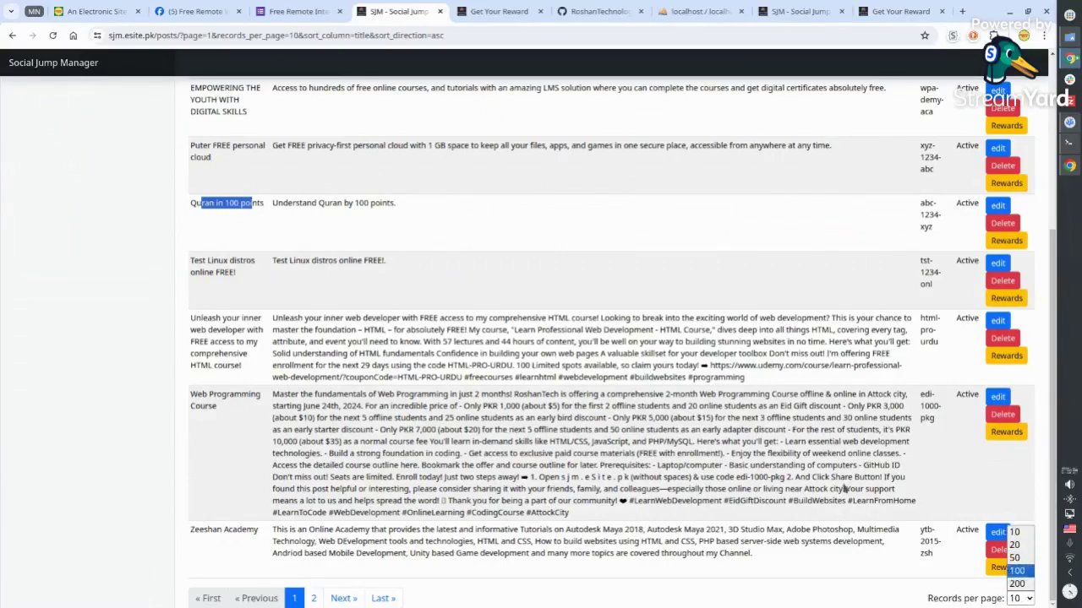
scroll(698, 454, up, 5)
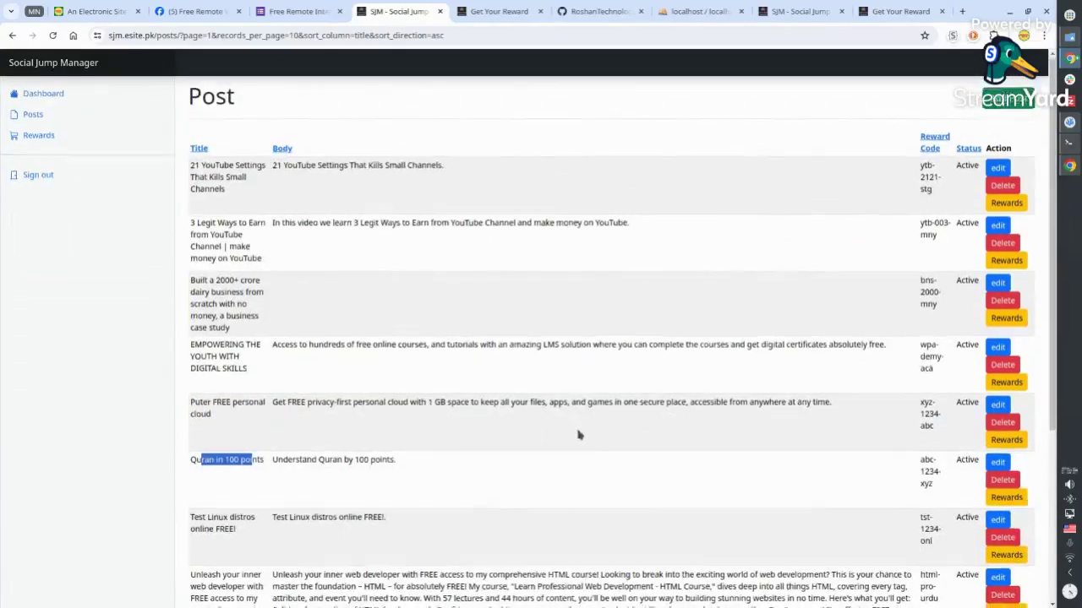
scroll(580, 435, down, 5)
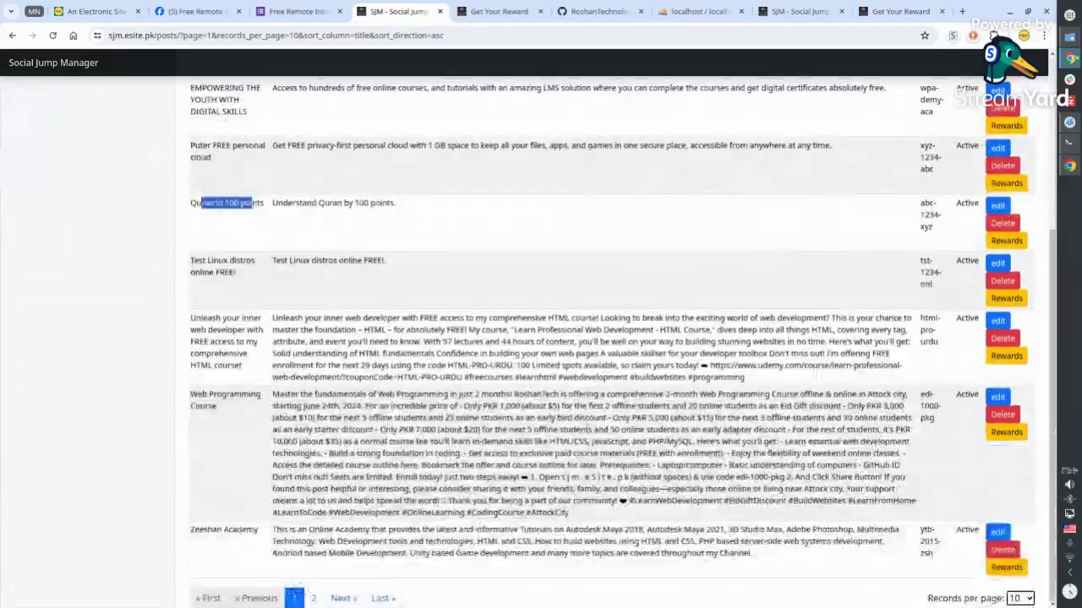
click(1030, 599)
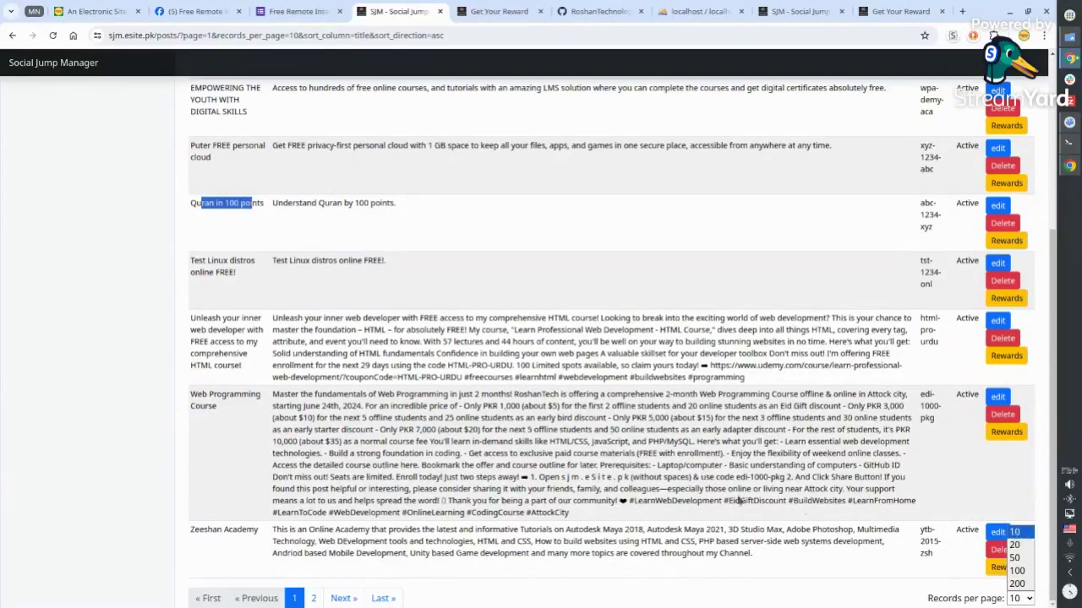
click(1015, 534)
scroll(668, 459, up, 5)
scroll(669, 459, down, 5)
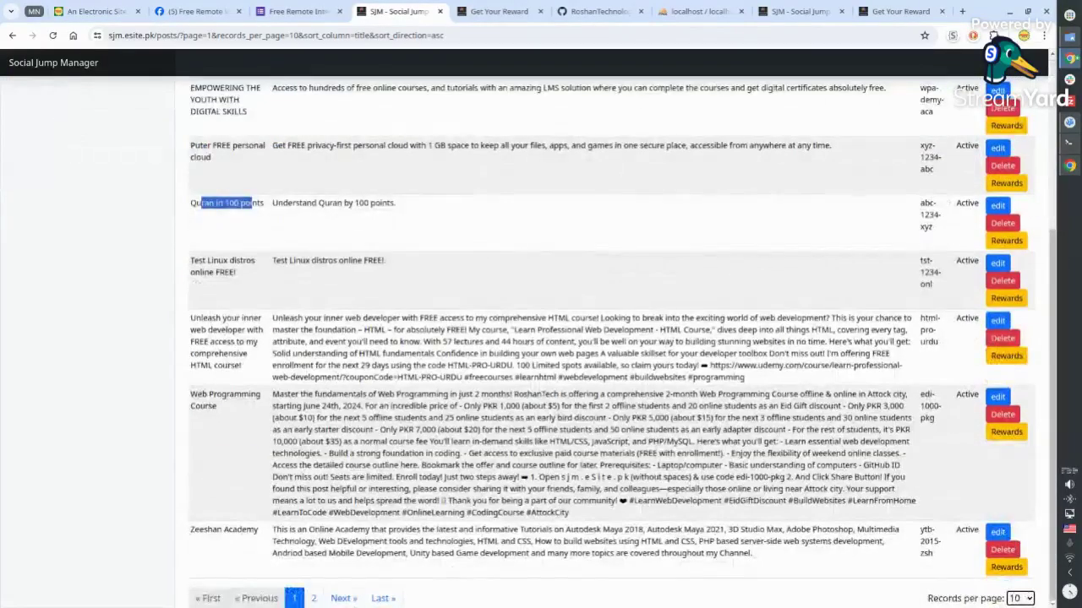
click(1030, 599)
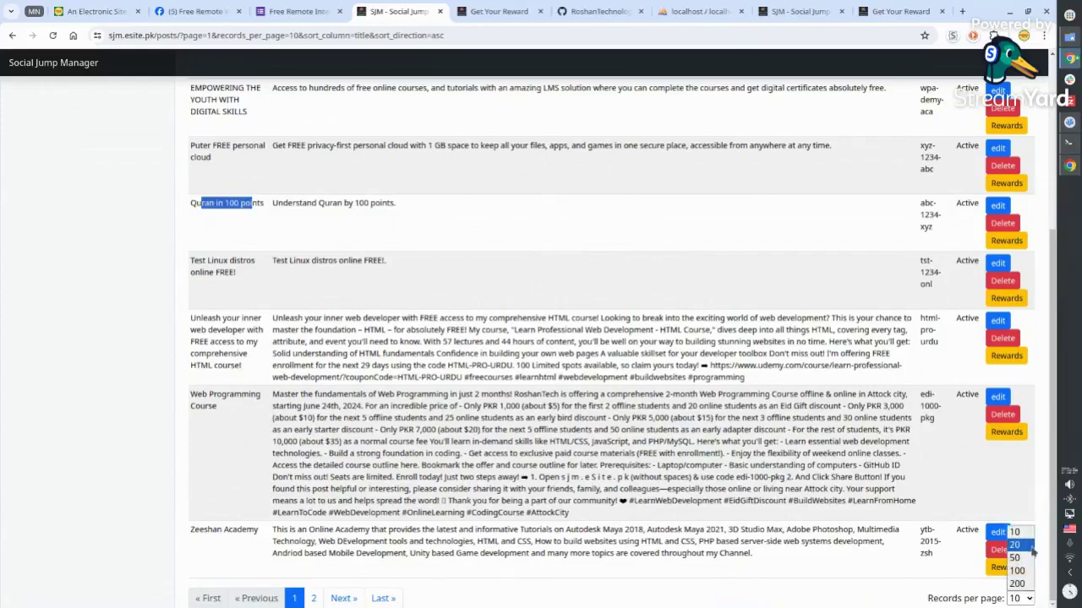
click(1017, 545)
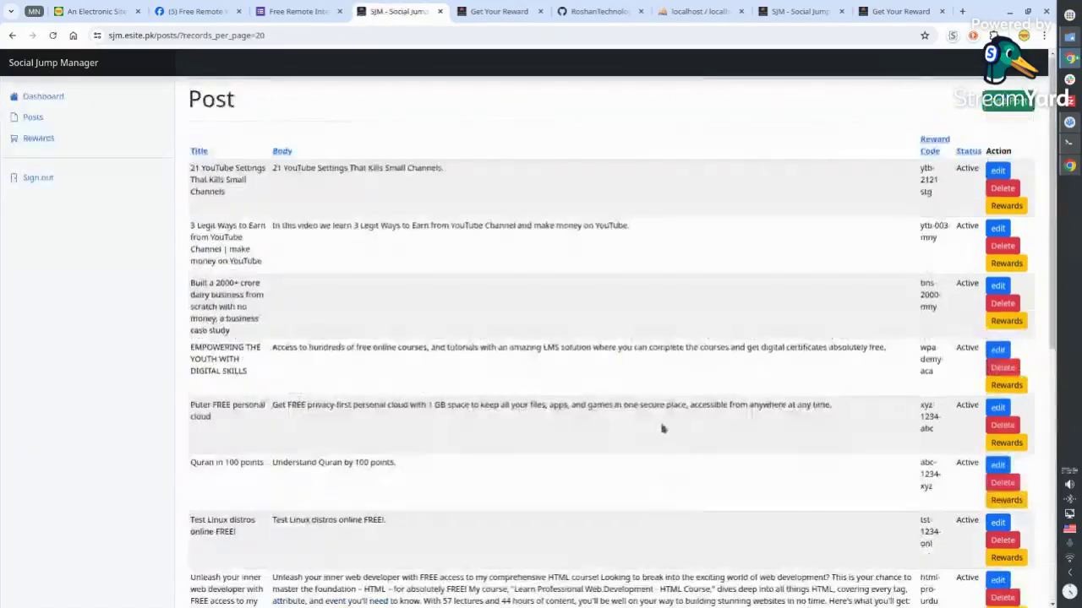
scroll(727, 476, down, 6)
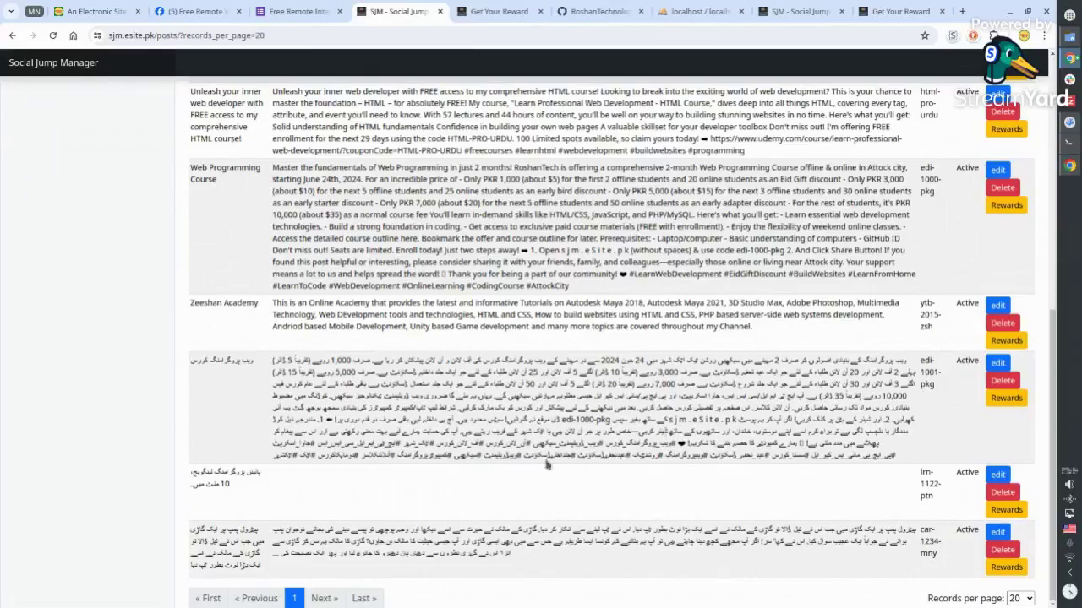
scroll(547, 464, up, 10)
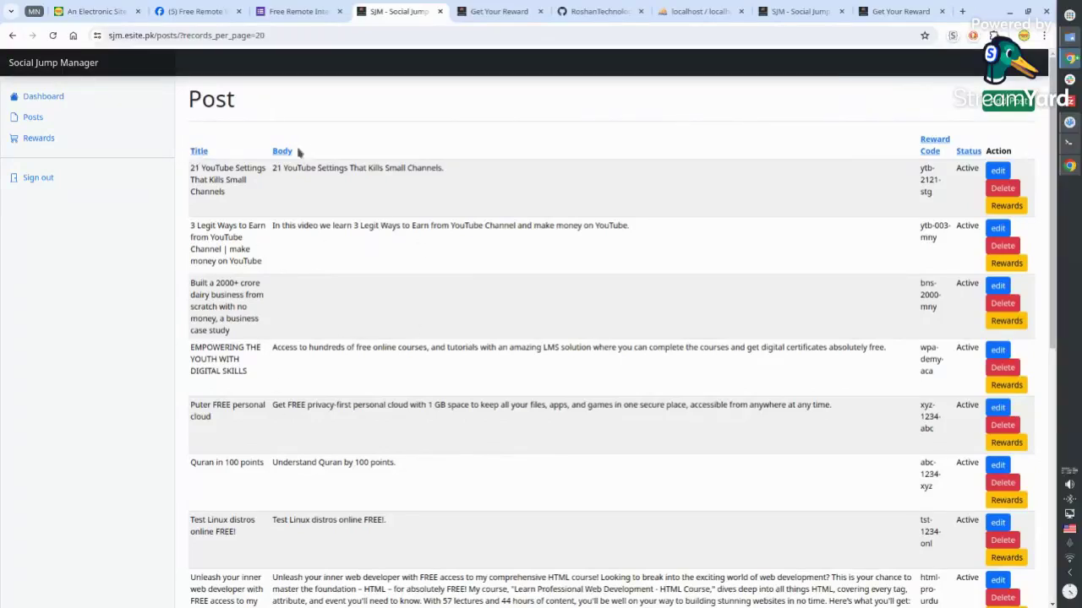
Step: Sort the posts by Title descending, then return to 10 records per page
click(199, 150)
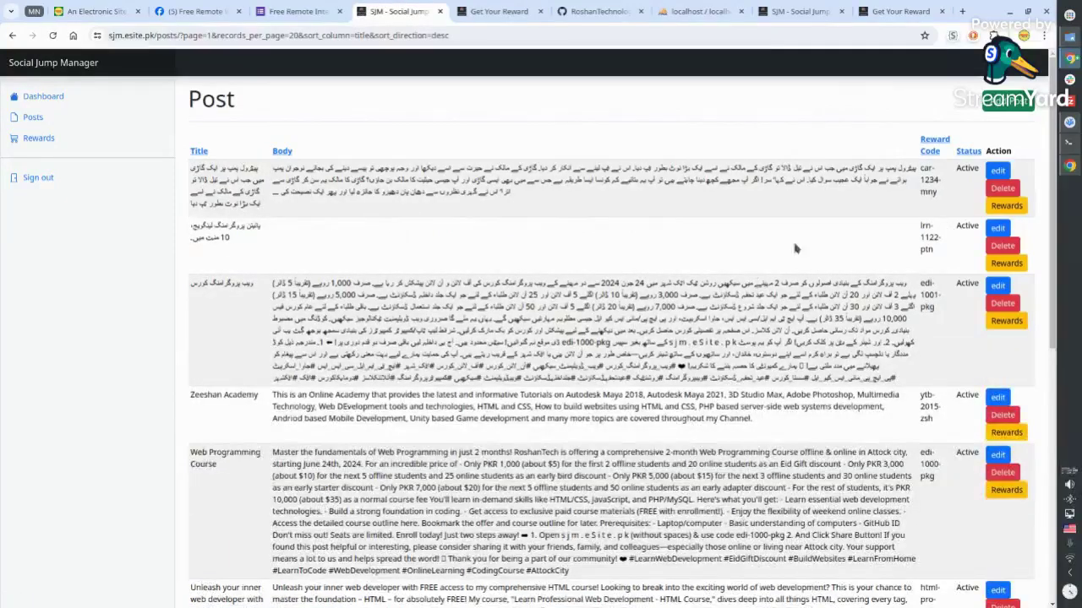
scroll(582, 338, down, 6)
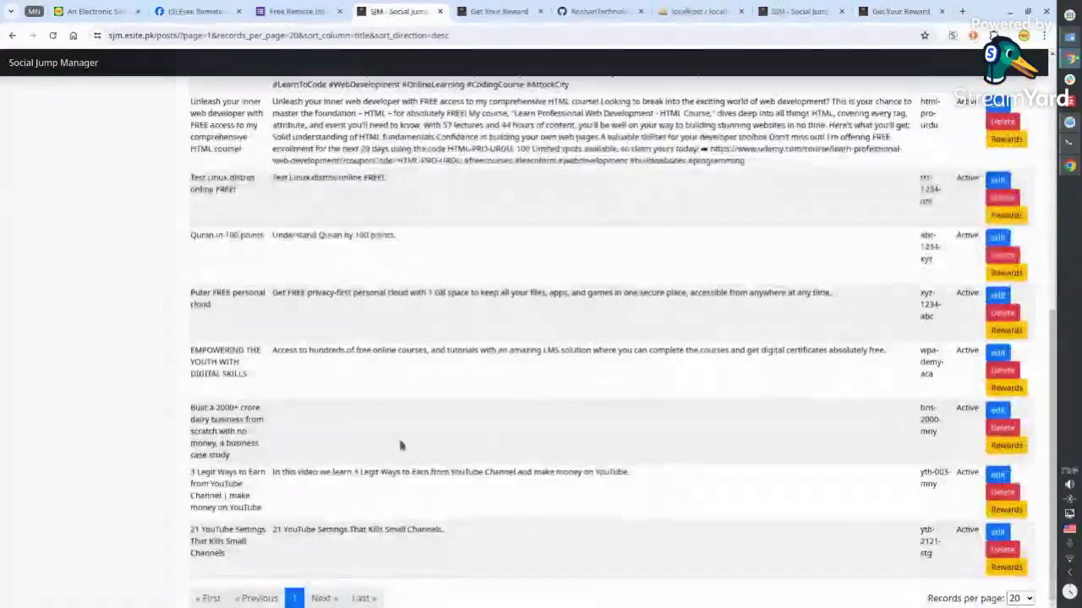
click(1020, 598)
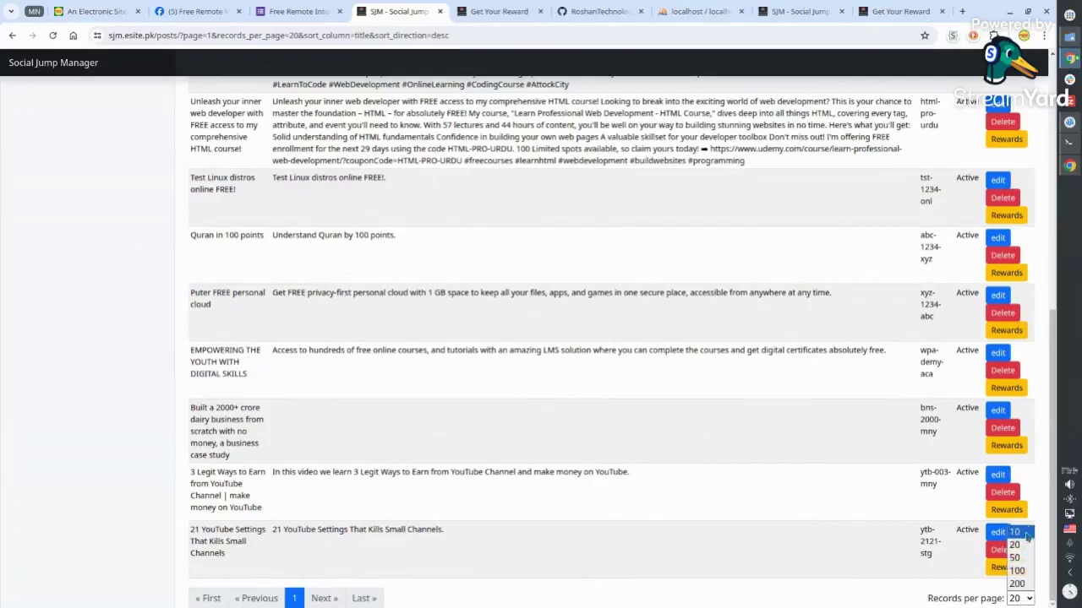
click(1017, 533)
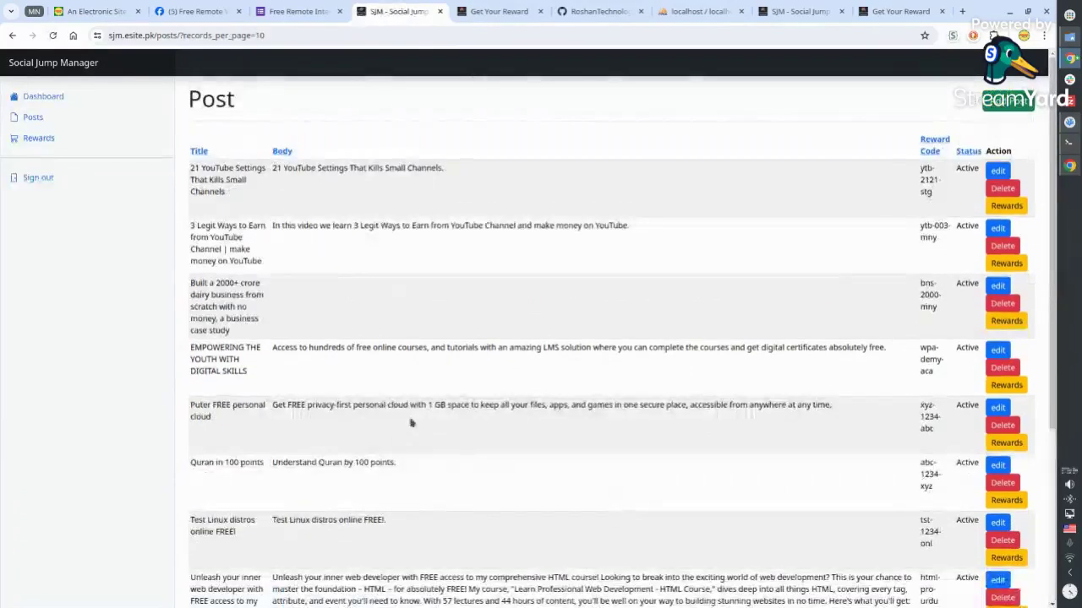
scroll(342, 284, down, 3)
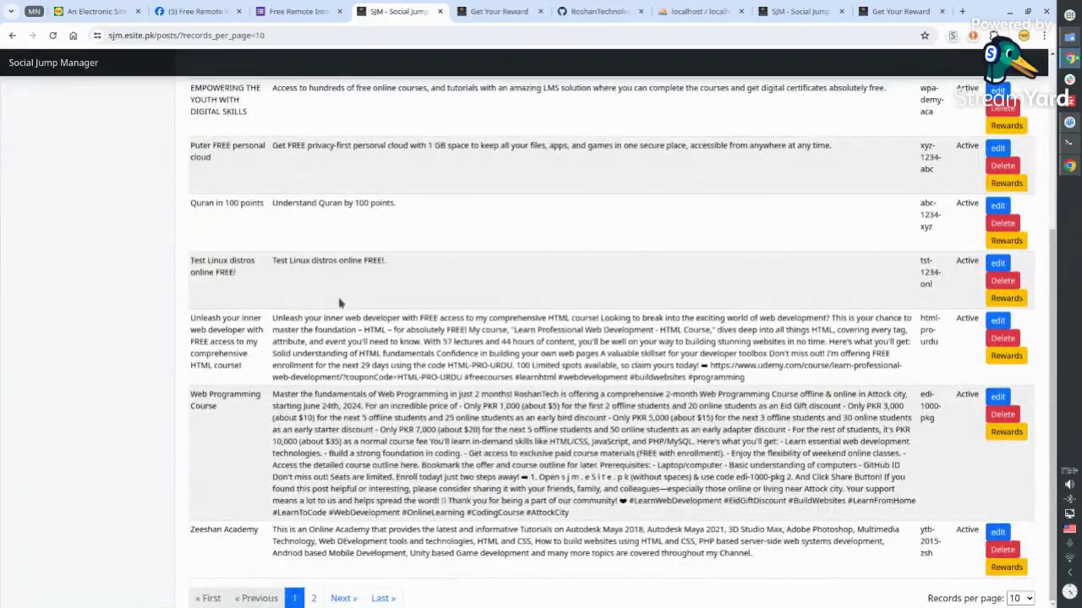
scroll(500, 362, up, 3)
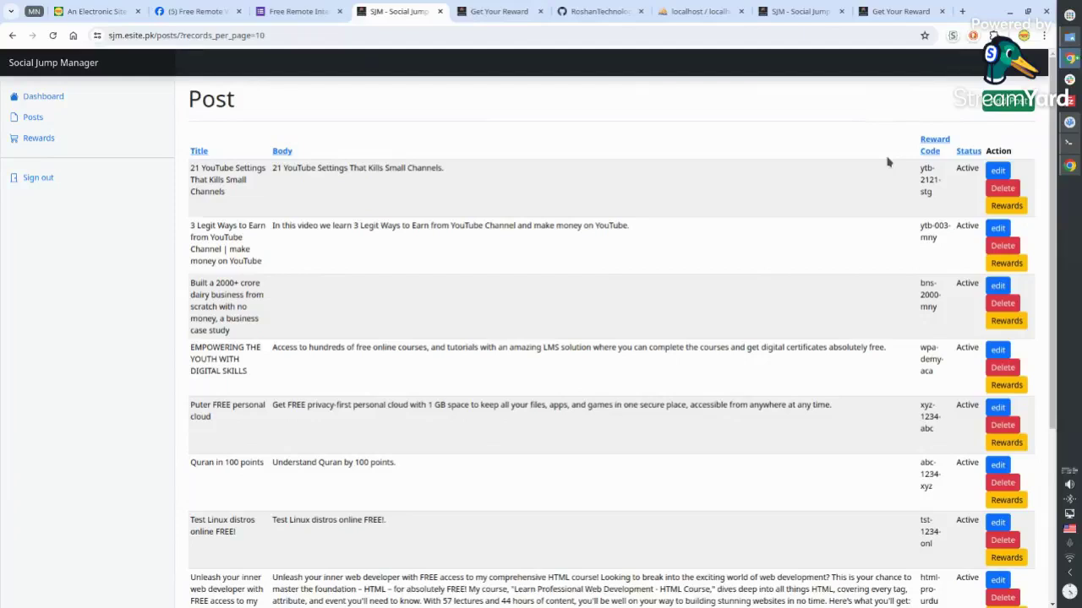
Step: View the internship Google Form, then go back to the local SJM post list tab
click(286, 12)
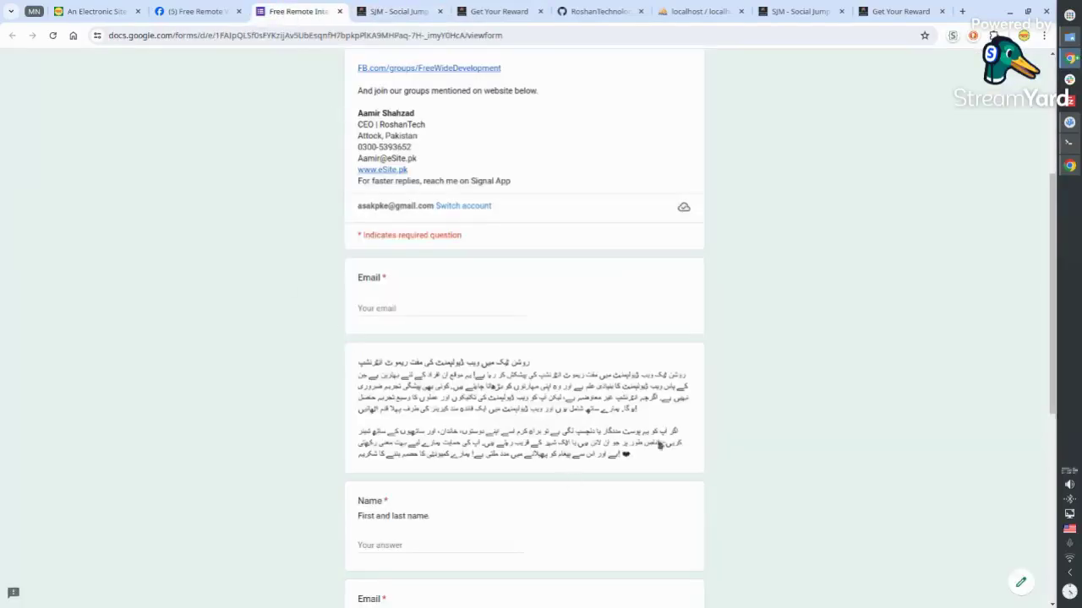
click(800, 12)
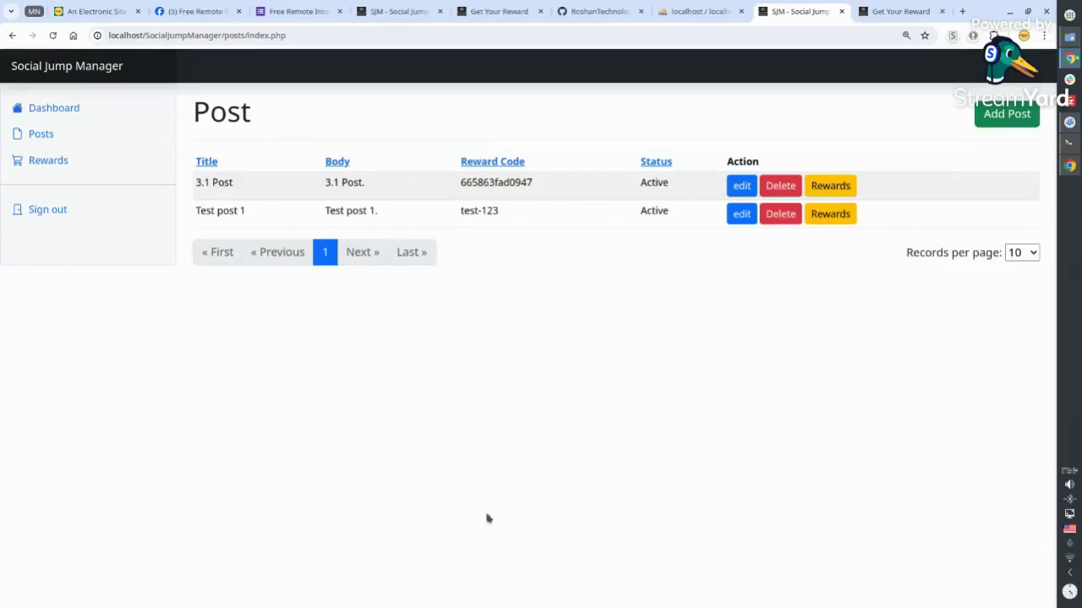
click(707, 11)
click(795, 12)
Step: Show the Rewards list, preview the empty Add Reward form, and return to Rewards
click(49, 162)
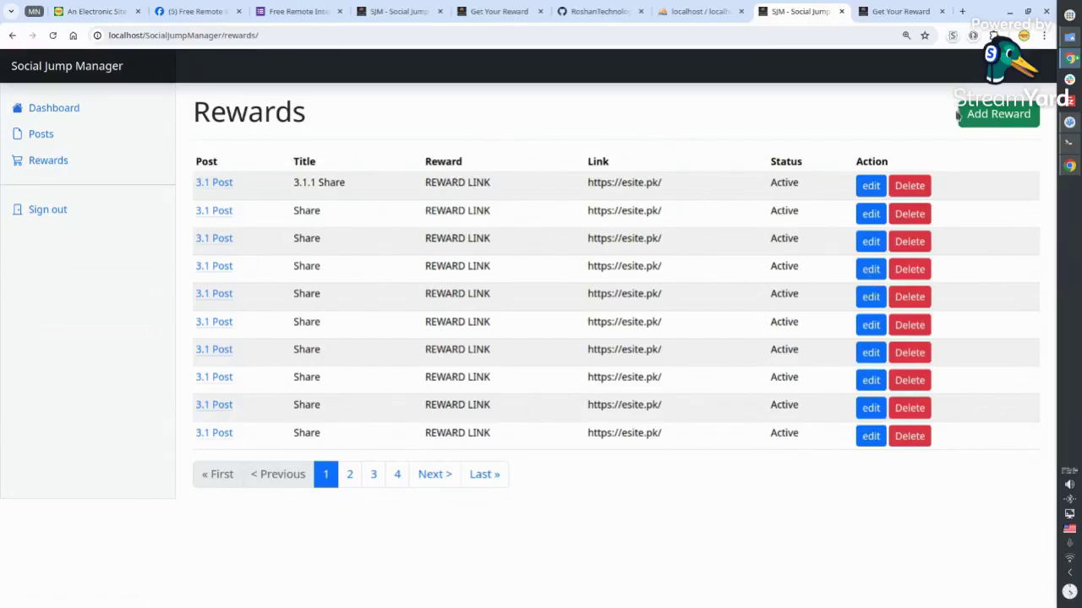
click(995, 116)
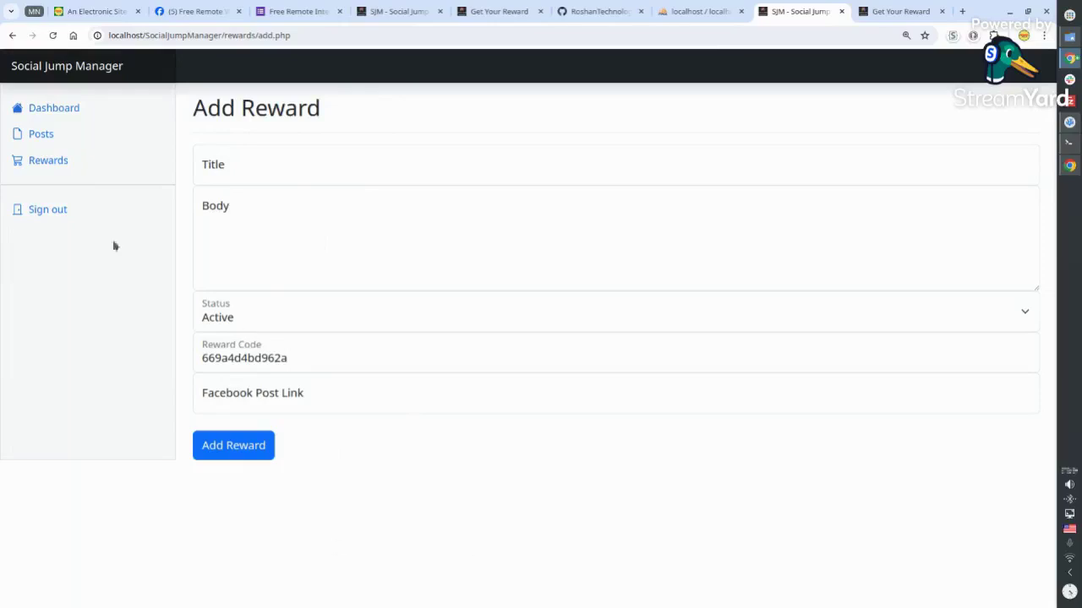
click(40, 160)
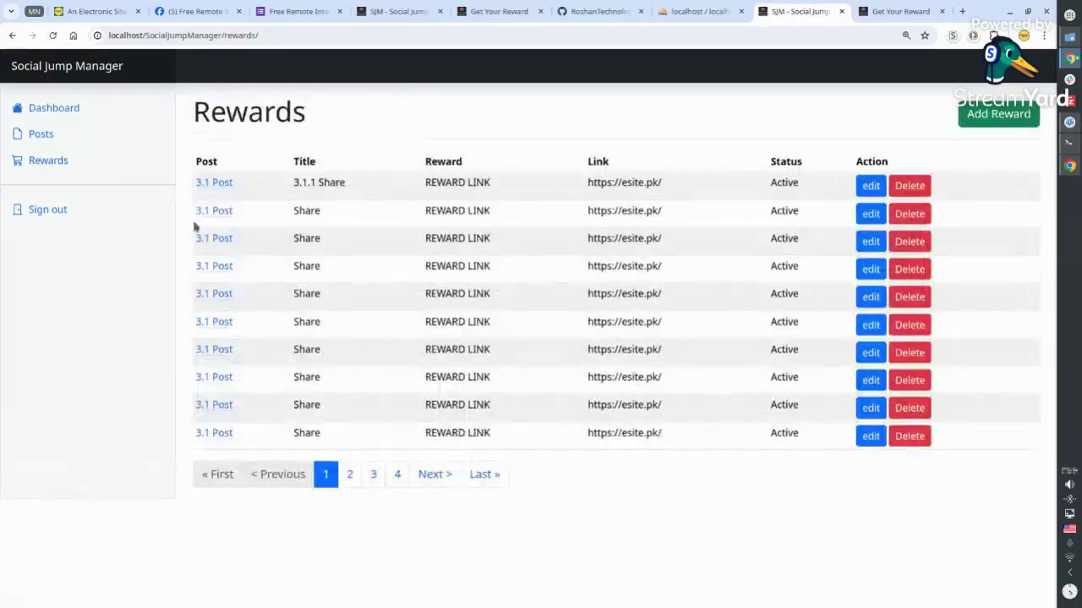
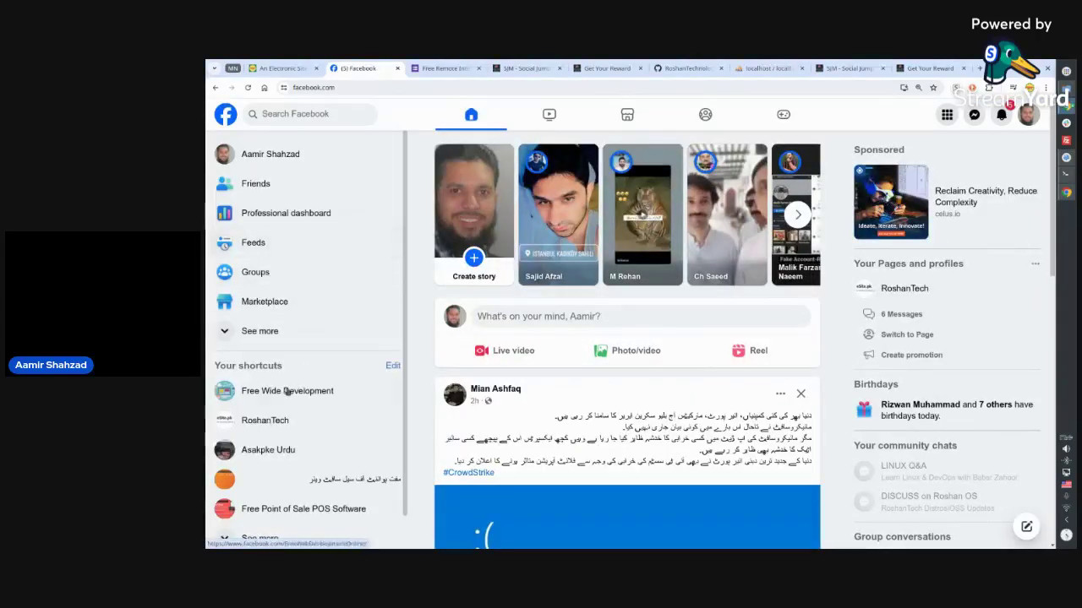
Step: Play the Free Wide Development page's live post video, expand it to the full viewer, and pause it
click(269, 393)
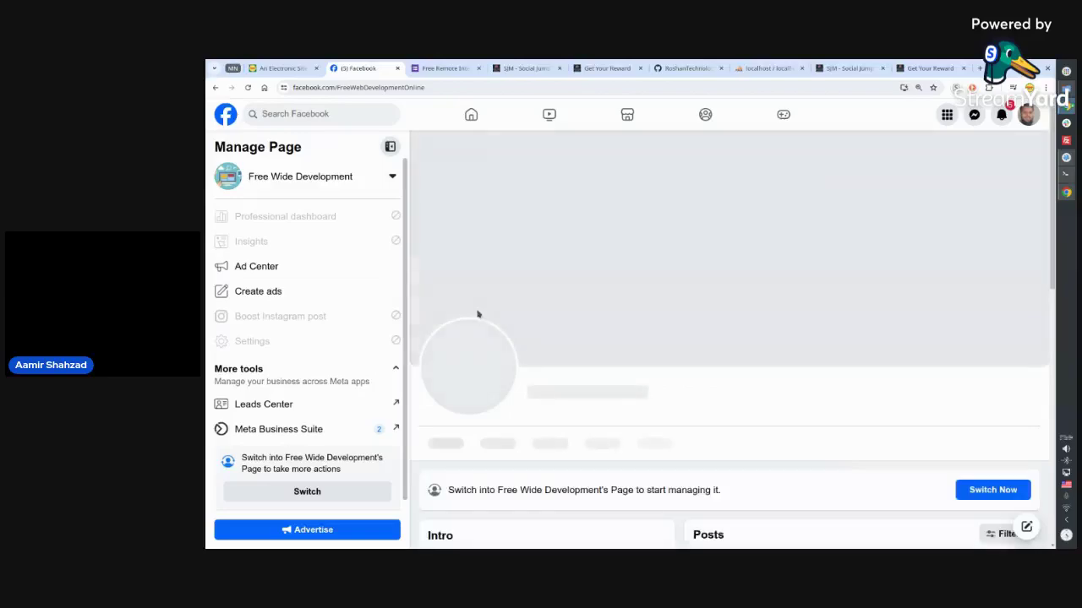
scroll(644, 316, down, 5)
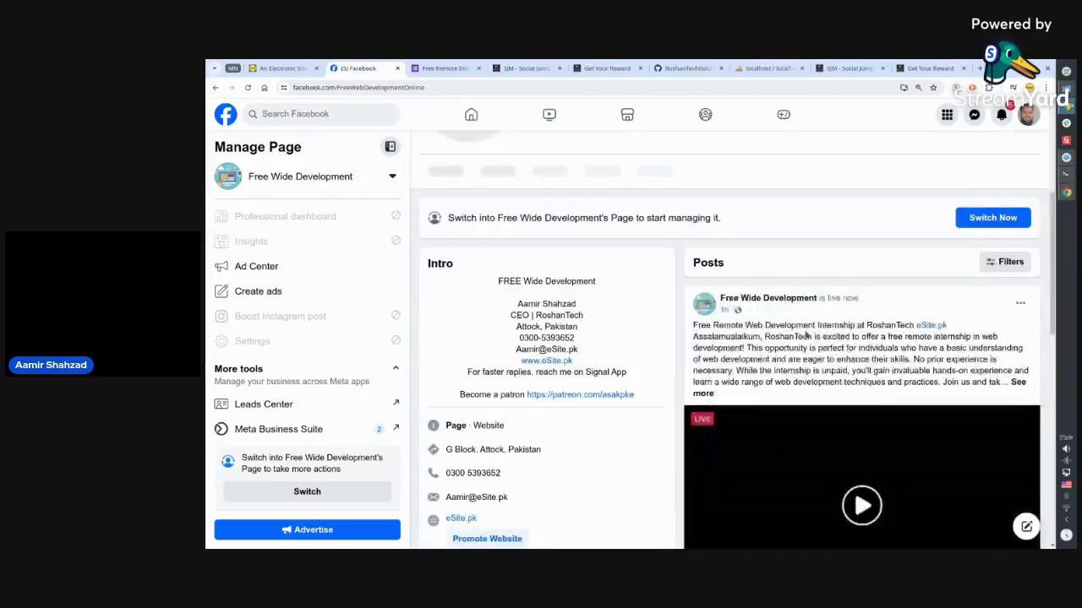
scroll(845, 321, down, 3)
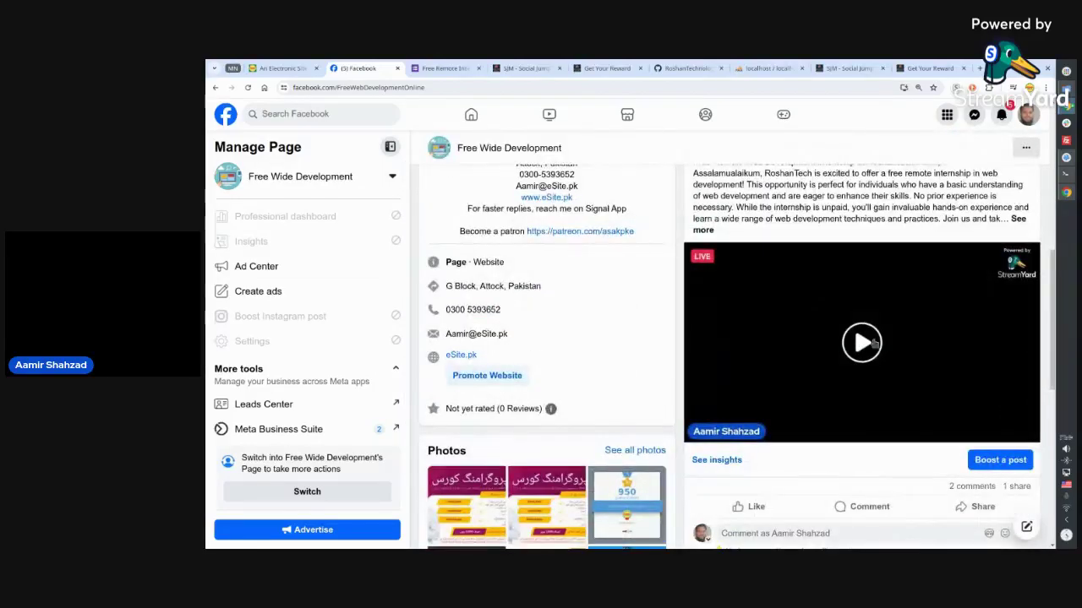
click(872, 343)
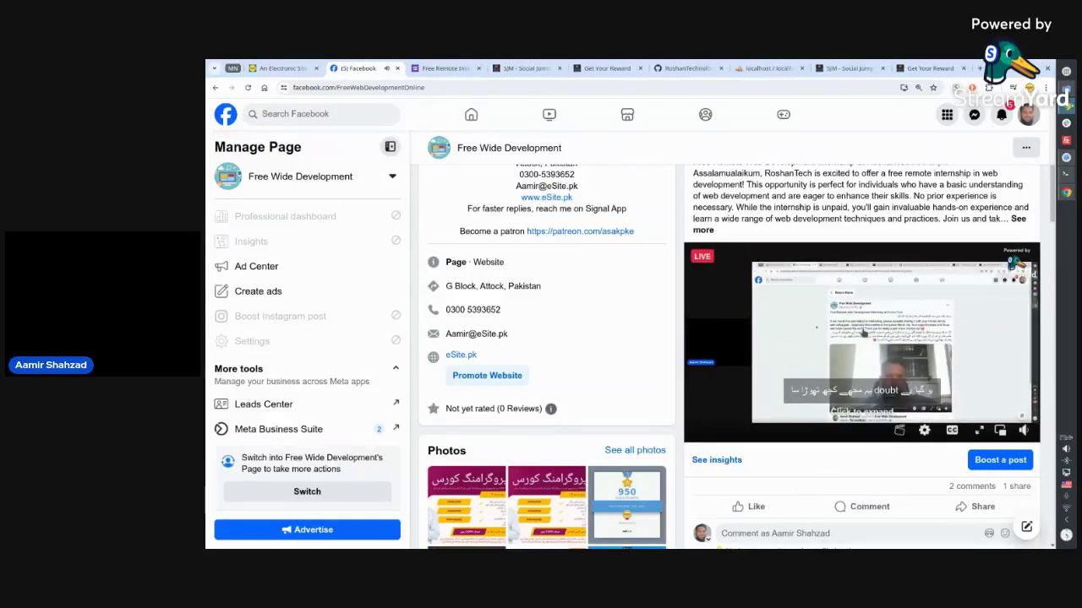
click(863, 334)
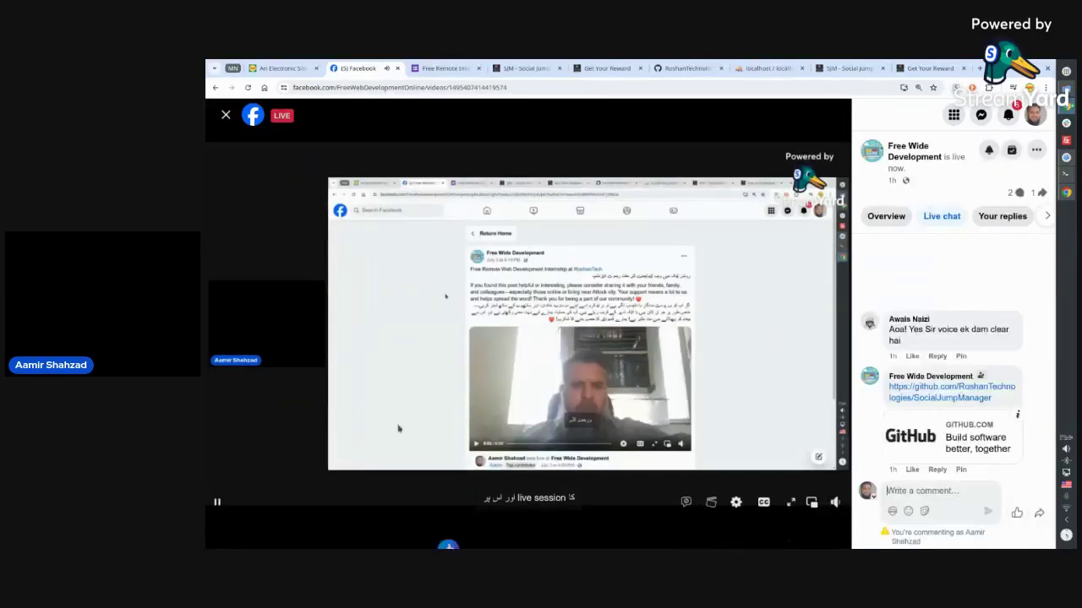
click(216, 502)
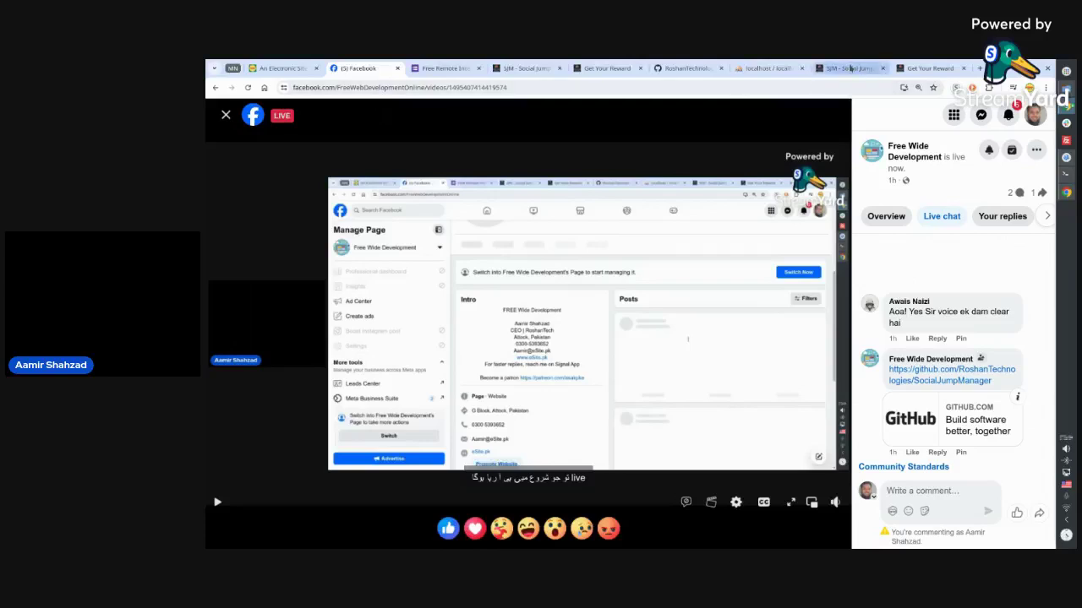
Step: Check the SJM Posts list, then show page 2 of the localhost Rewards list
click(850, 67)
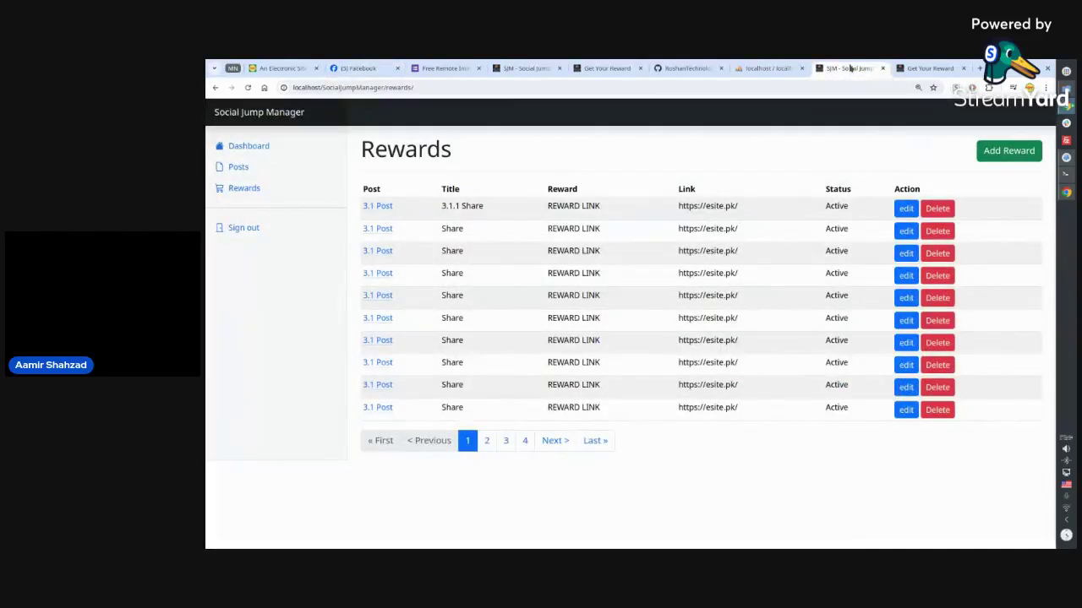
click(526, 68)
scroll(824, 388, down, 3)
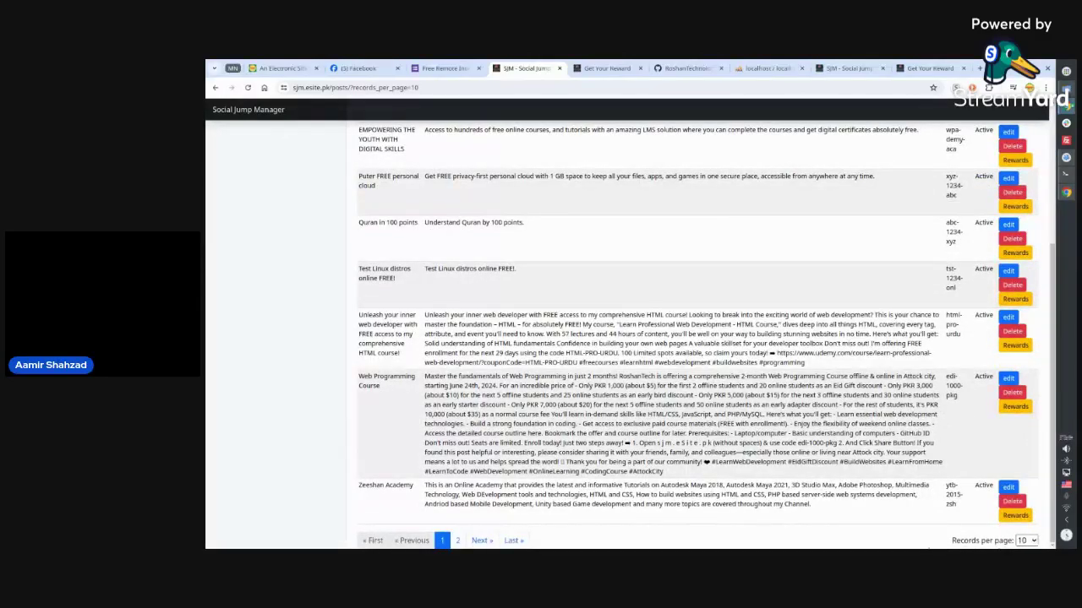
click(845, 69)
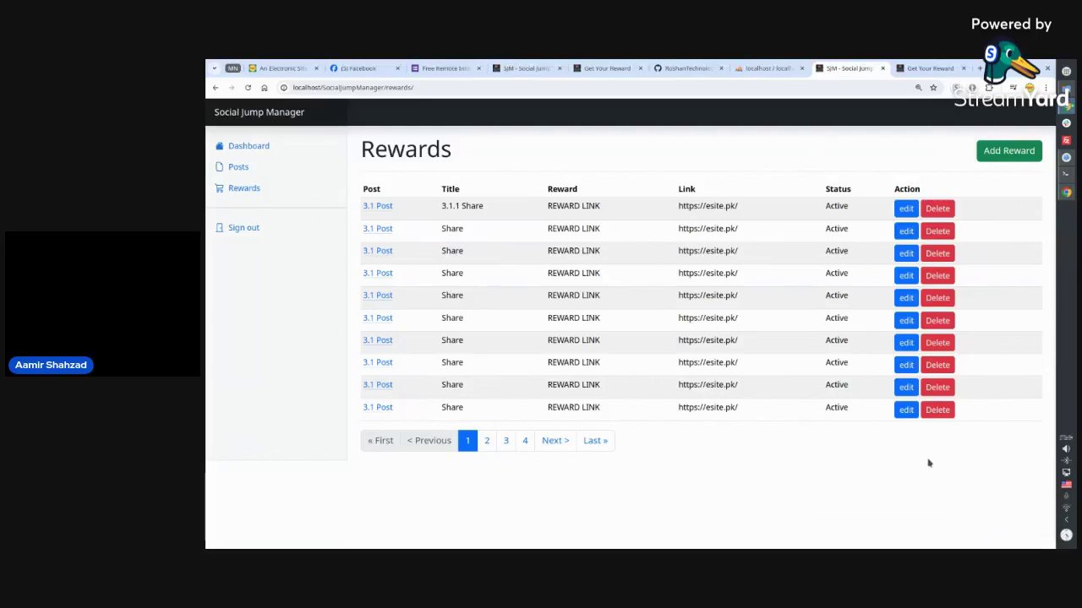
click(550, 440)
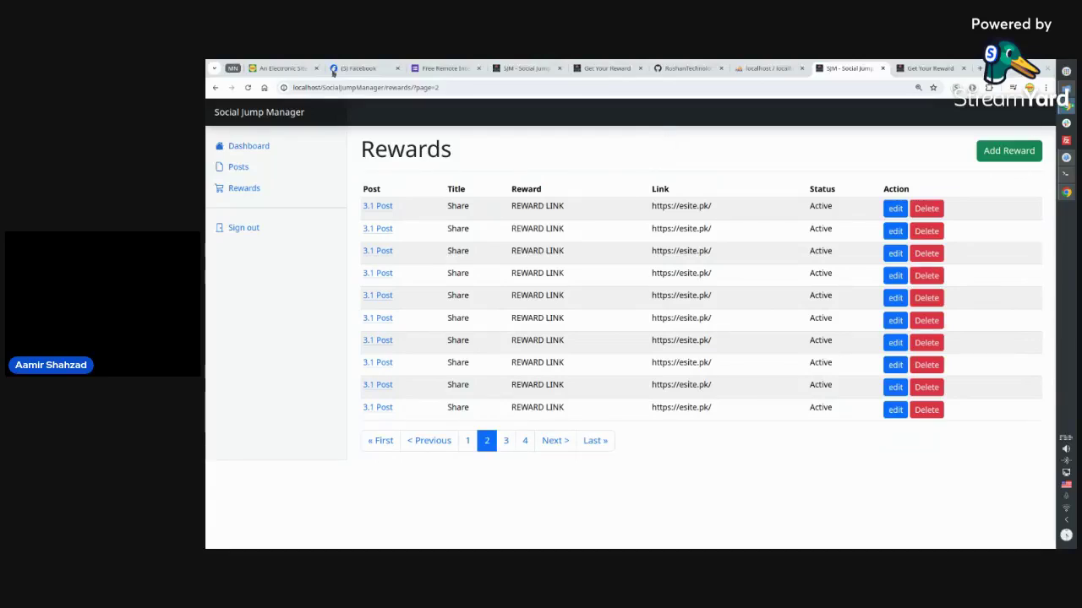
Step: Switch to the 'An Electronic Site' tab and scroll up to the Learn Computer Programming on Phone section
click(279, 67)
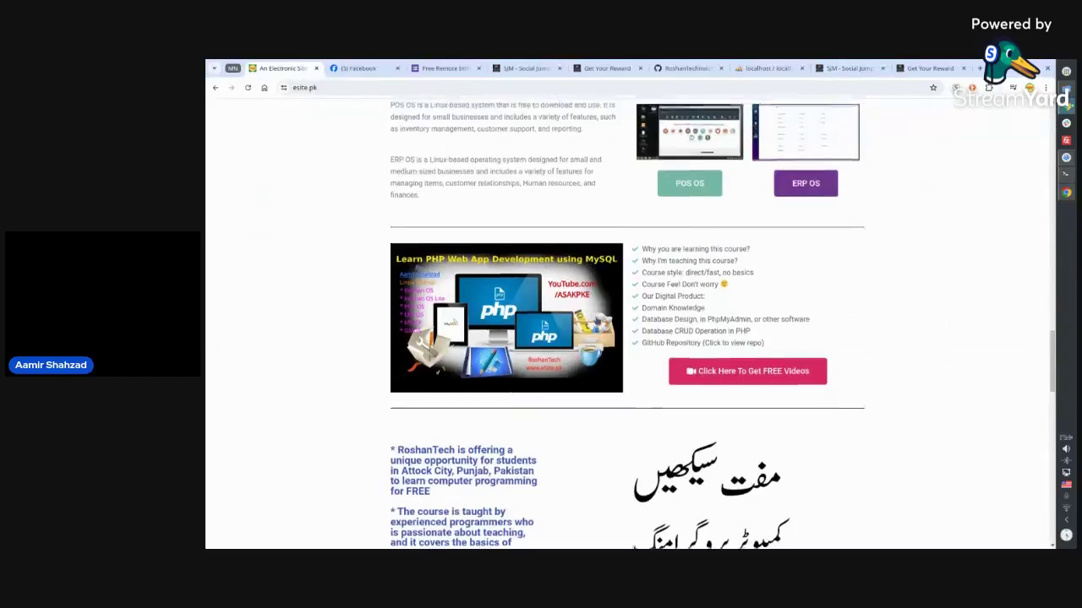
scroll(626, 279, up, 4)
scroll(625, 269, up, 3)
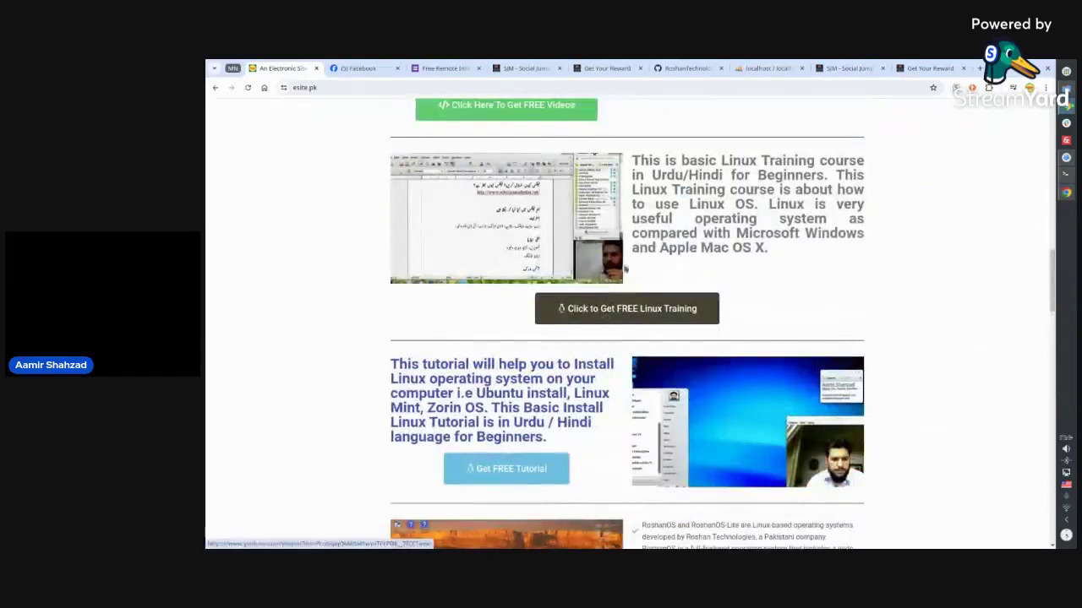
scroll(625, 268, up, 3)
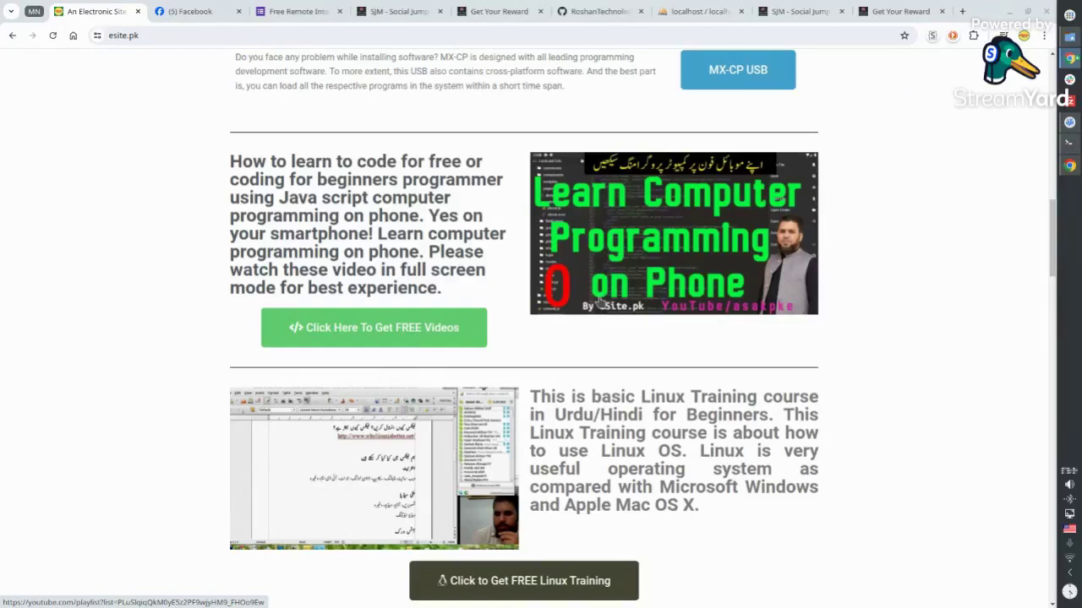
Step: From the GitHub tab, open a new tab and load the suggested GitHub profile from 'git'
click(596, 12)
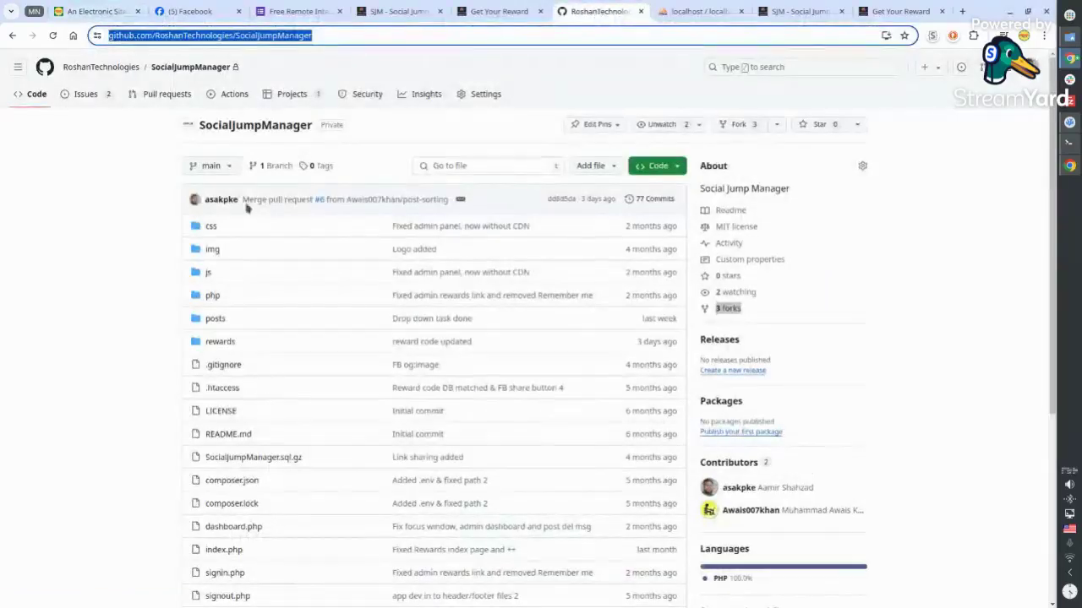
mouse_move(120, 71)
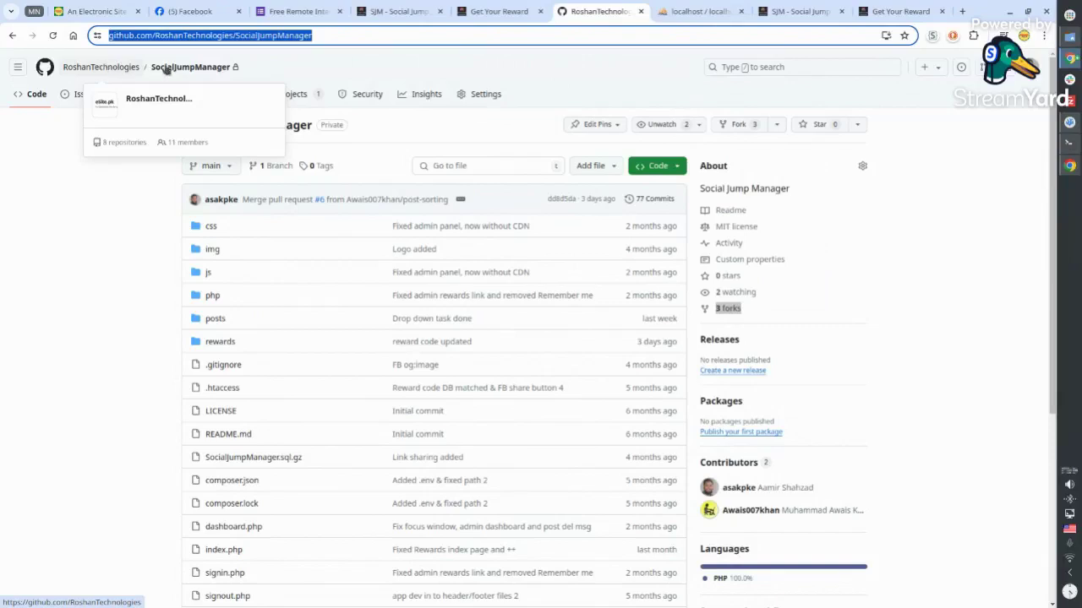
click(963, 11)
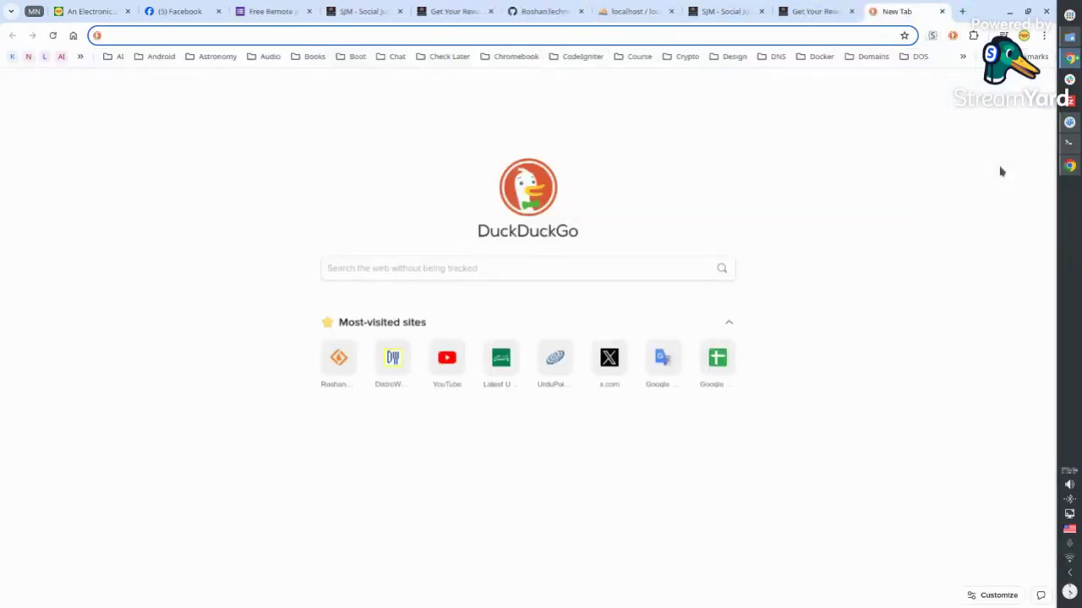
text(git)
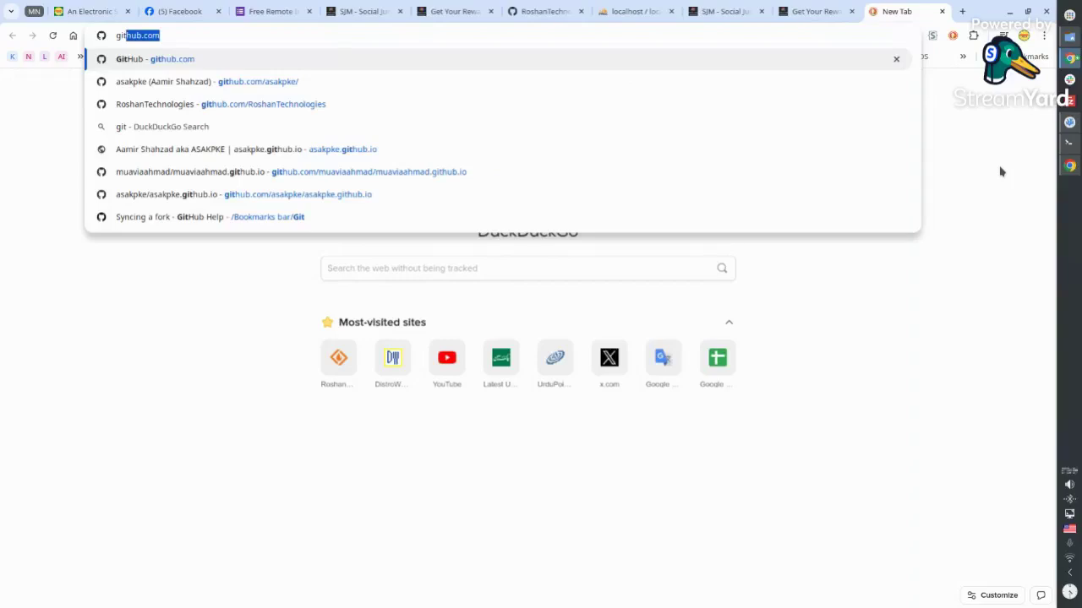
key(Down)
key(Return)
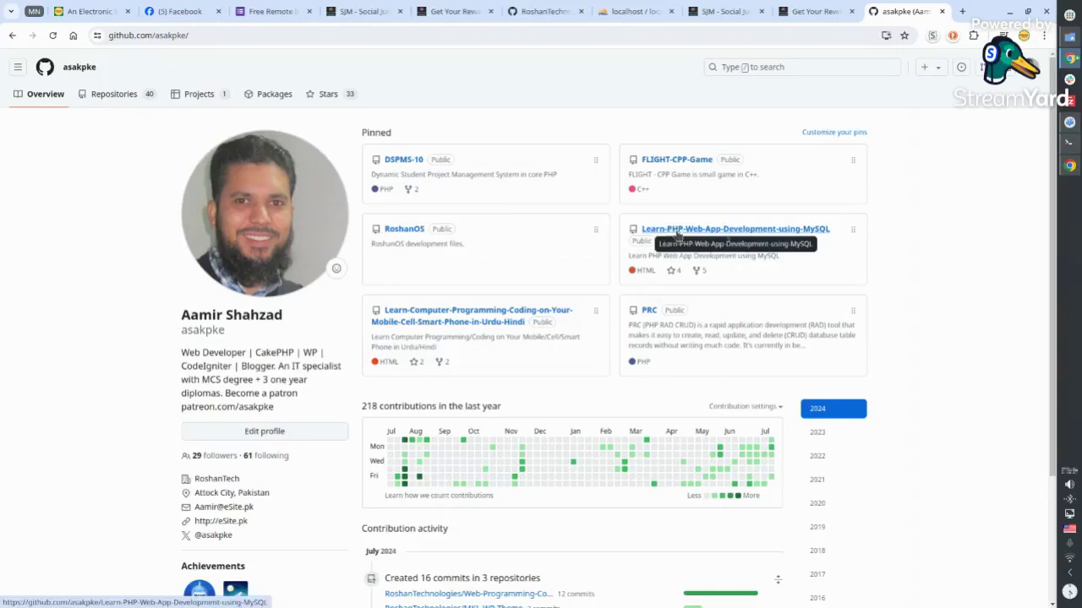
Step: Open the mobile phone programming repository, look through it, and return to the esite.pk tab
click(447, 311)
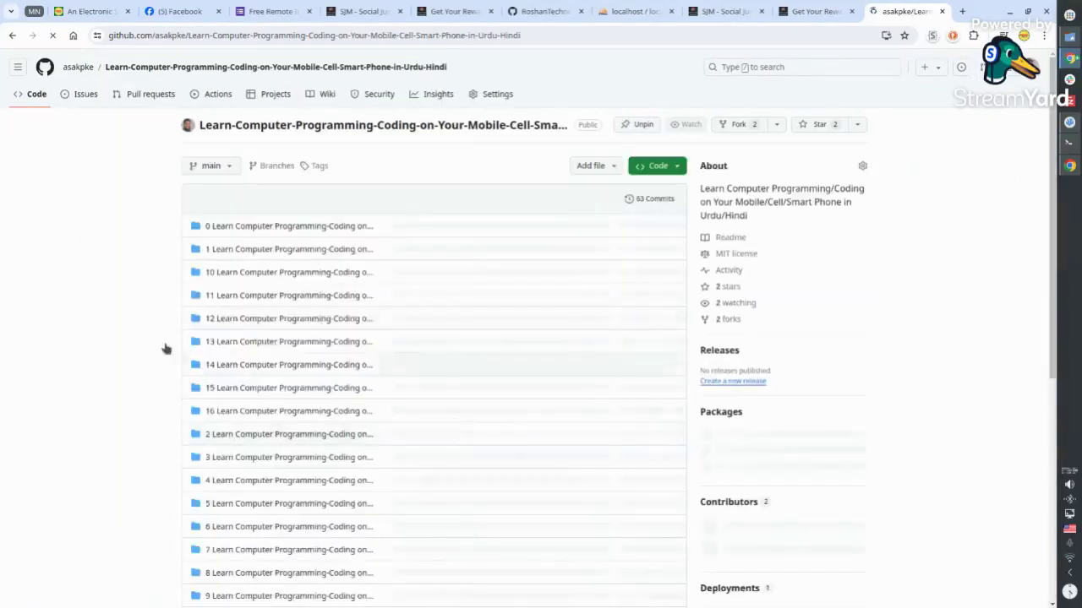
scroll(71, 317, down, 2)
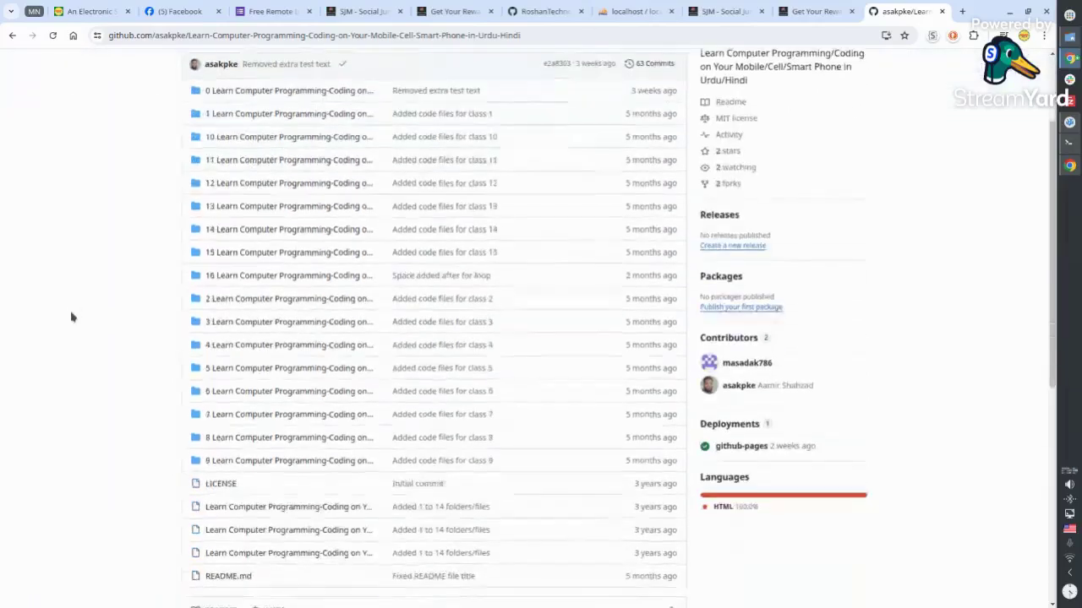
scroll(635, 447, down, 3)
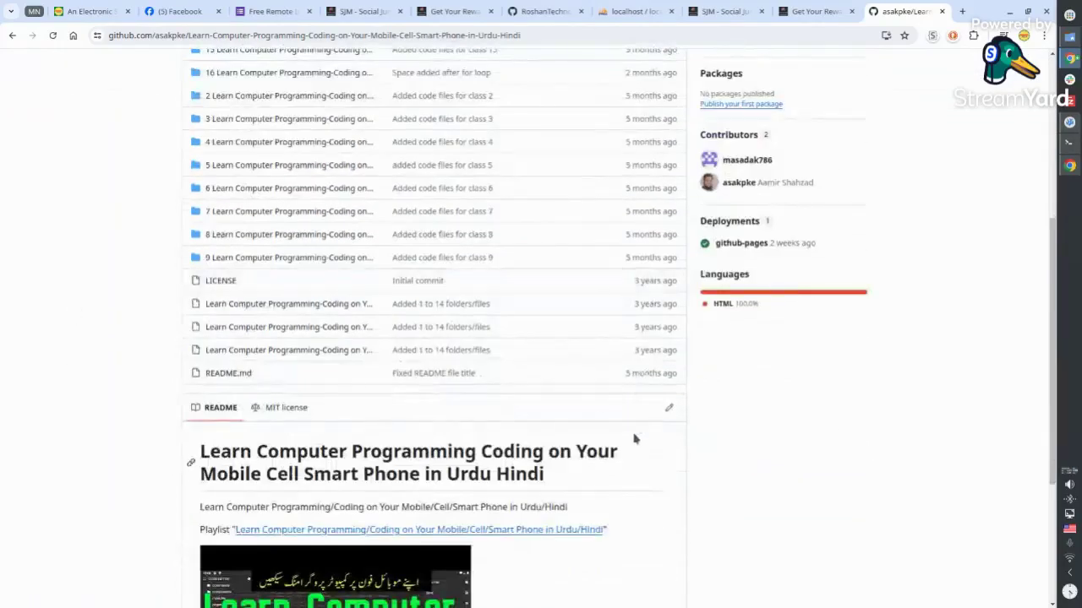
scroll(174, 272, up, 2)
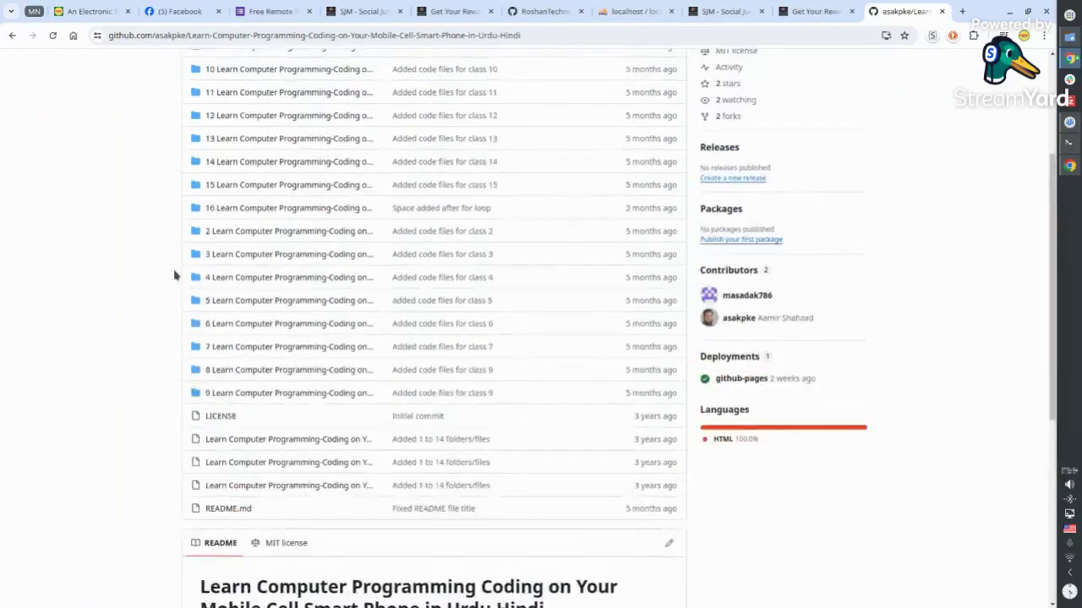
scroll(174, 273, up, 3)
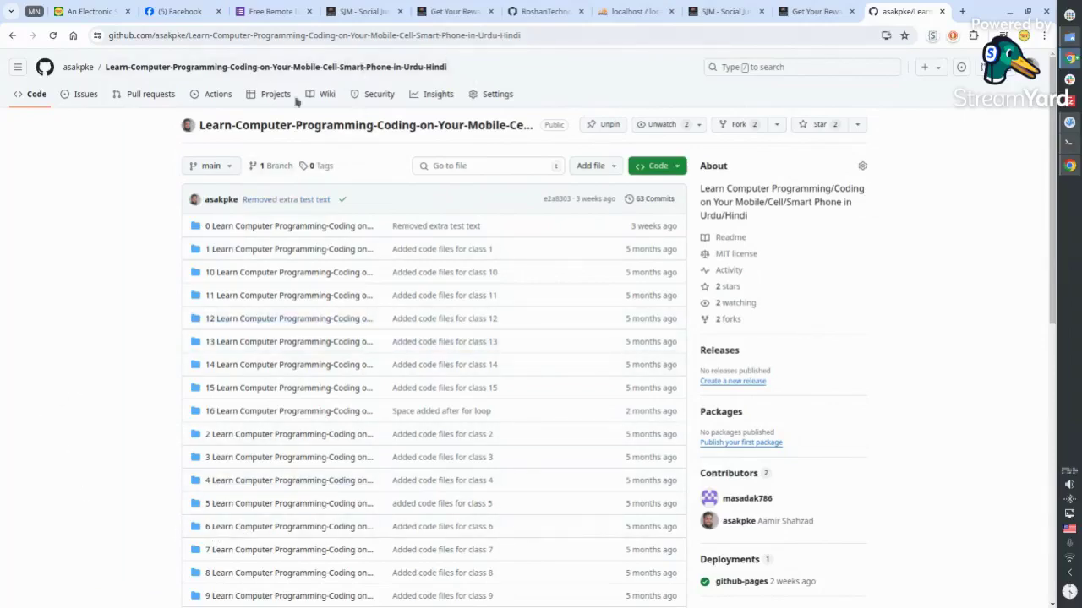
scroll(89, 354, down, 3)
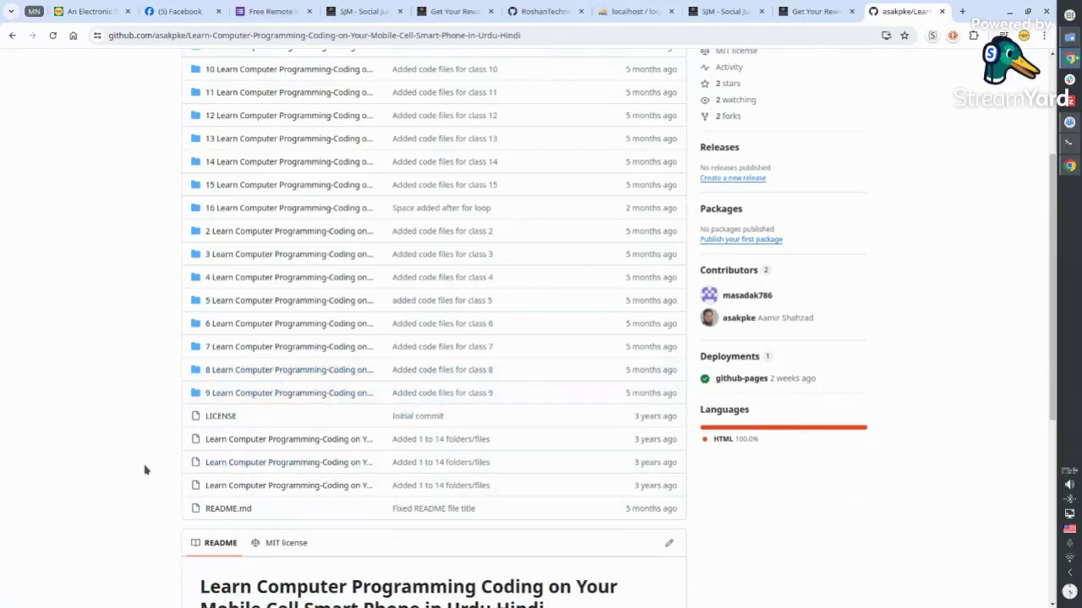
scroll(145, 470, down, 3)
scroll(134, 467, down, 2)
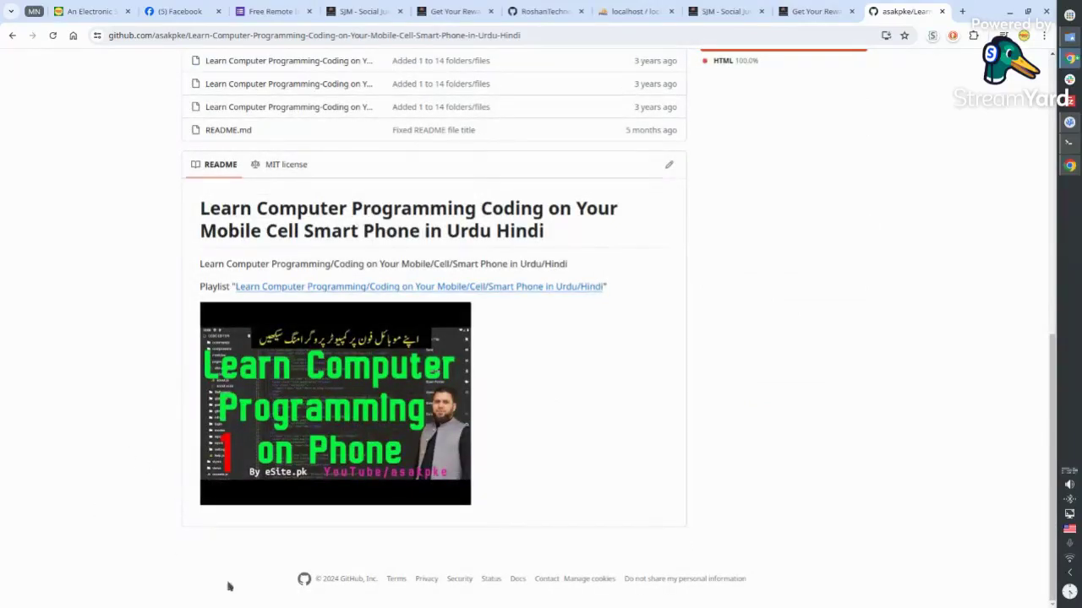
scroll(114, 406, up, 2)
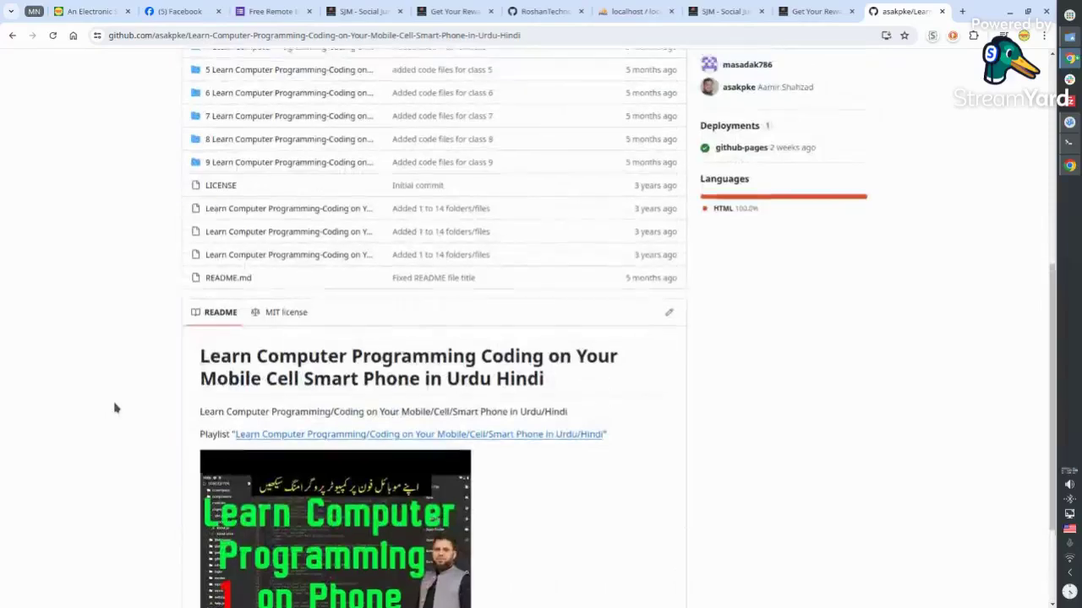
scroll(113, 405, up, 6)
click(89, 12)
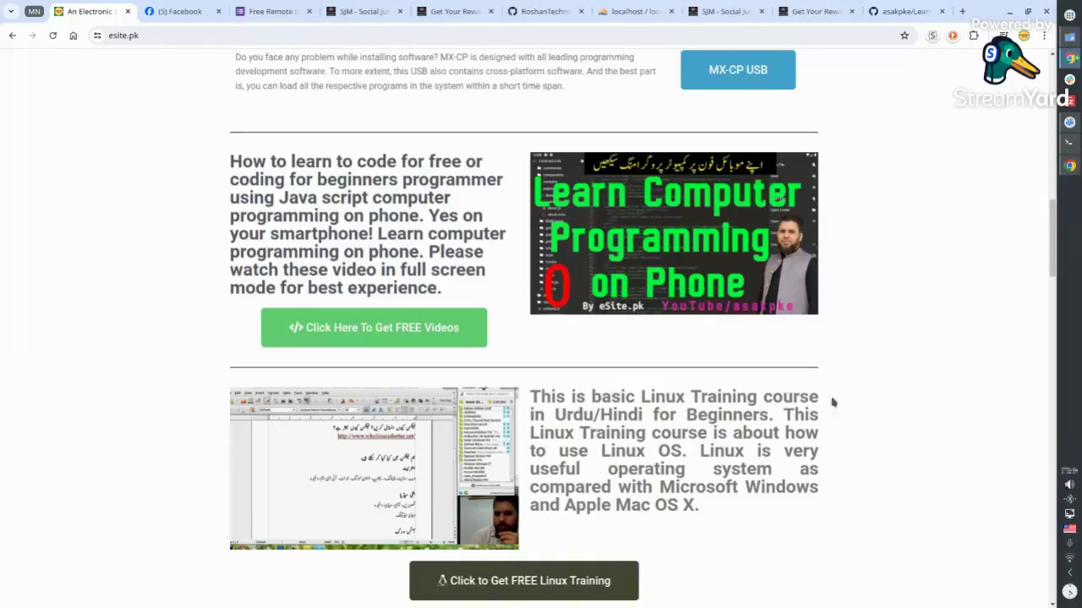
Step: Scroll the esite.pk homepage down to the footer, selecting some Linux install tutorial text along the way
scroll(910, 454, up, 20)
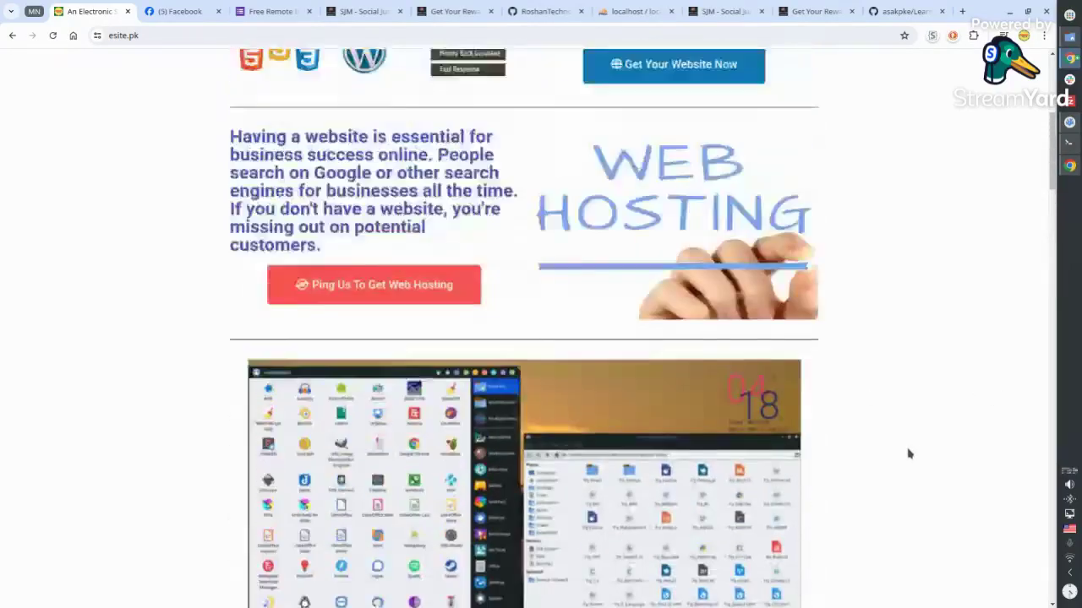
scroll(929, 475, down, 15)
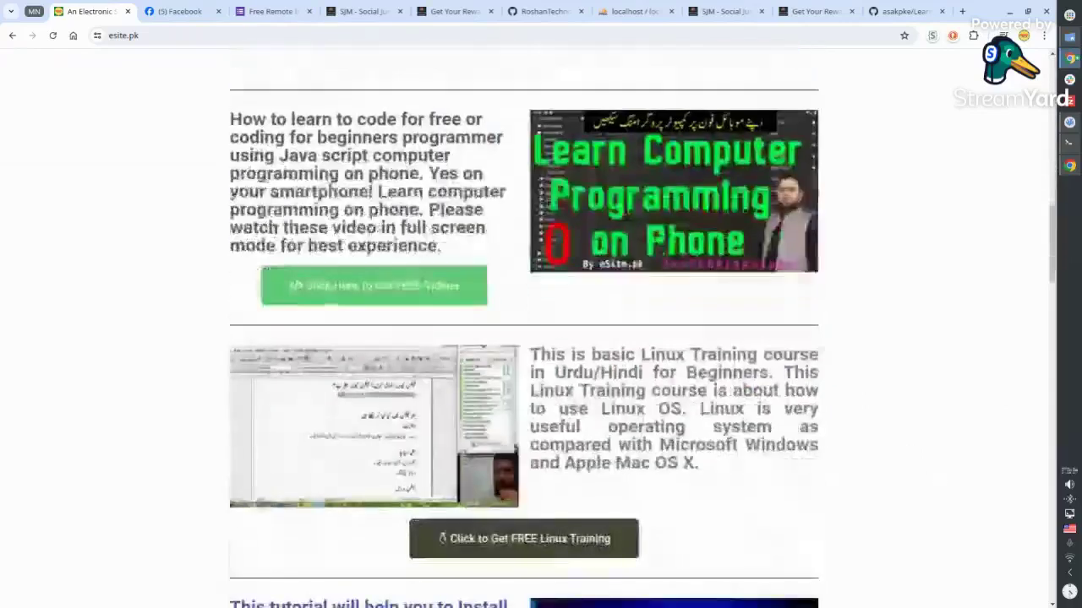
drag(304, 190, 698, 306)
scroll(744, 408, down, 1)
scroll(743, 408, down, 4)
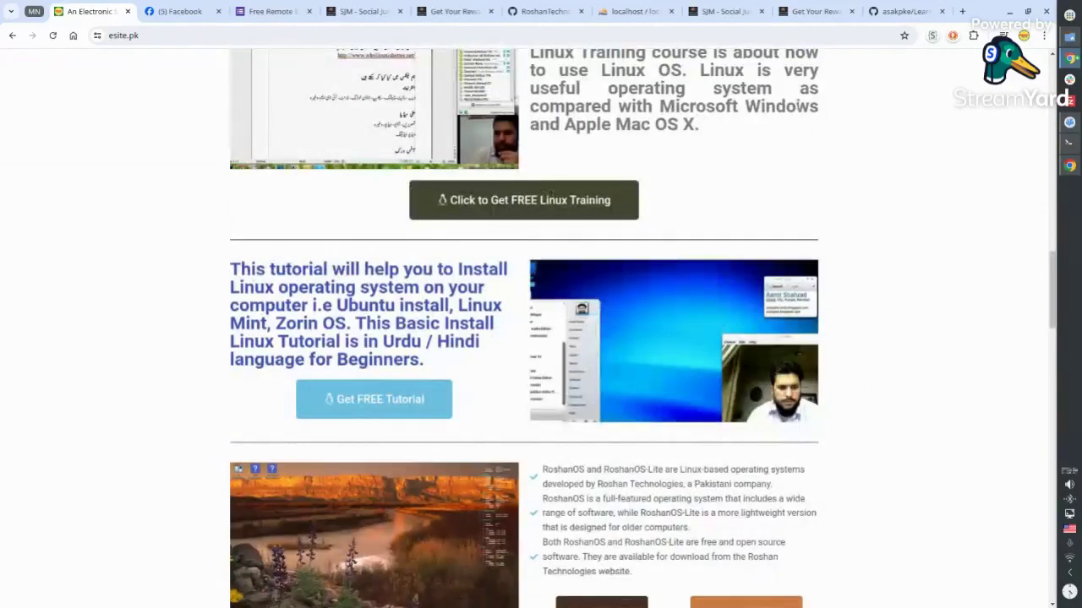
drag(800, 106, 629, 108)
drag(326, 288, 403, 305)
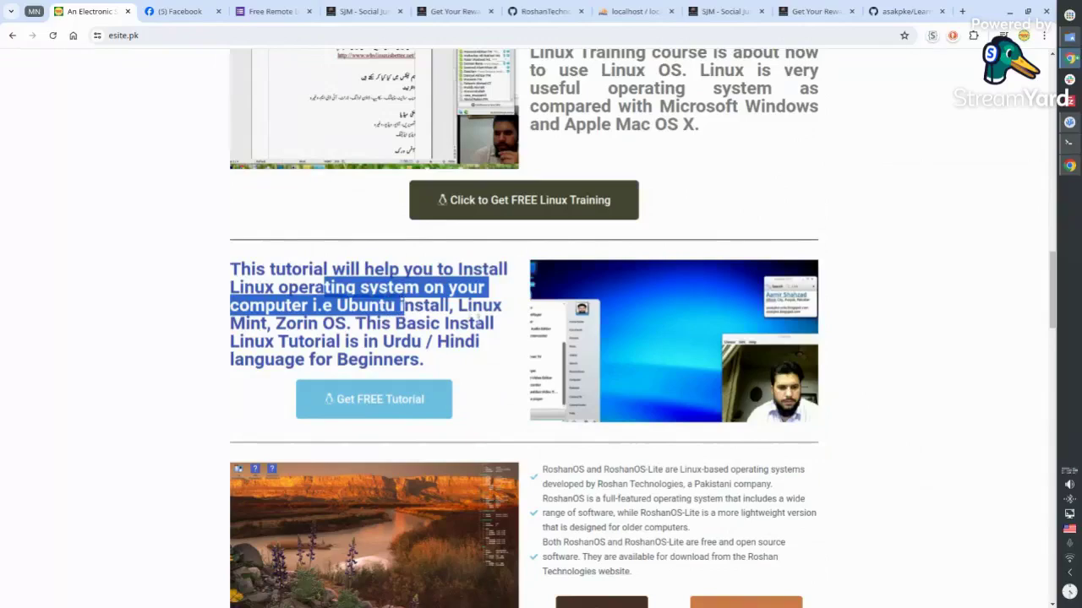
scroll(943, 425, down, 3)
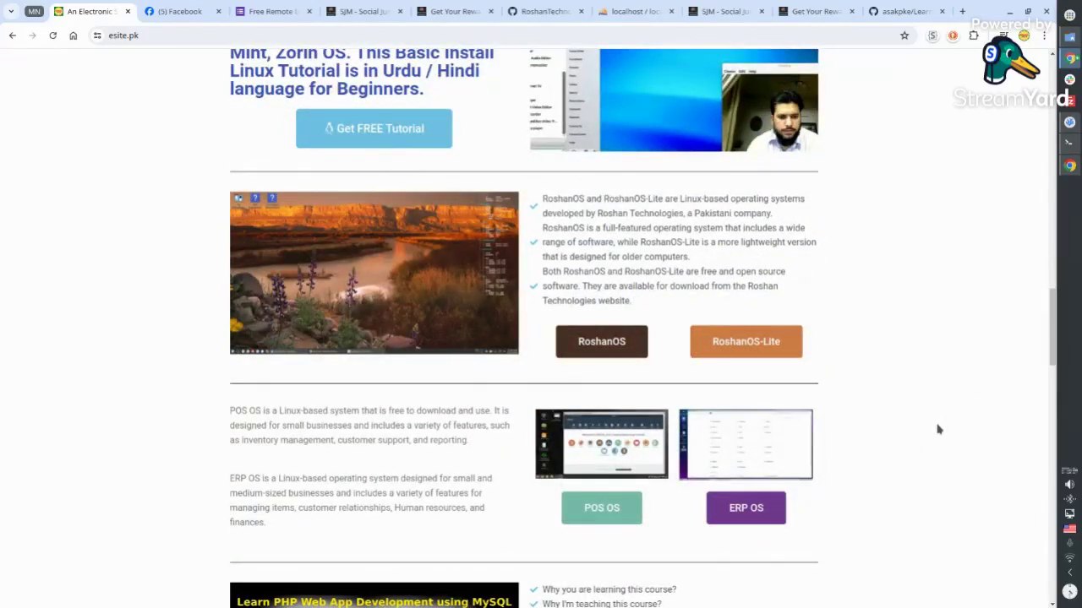
scroll(940, 427, down, 3)
scroll(938, 431, down, 9)
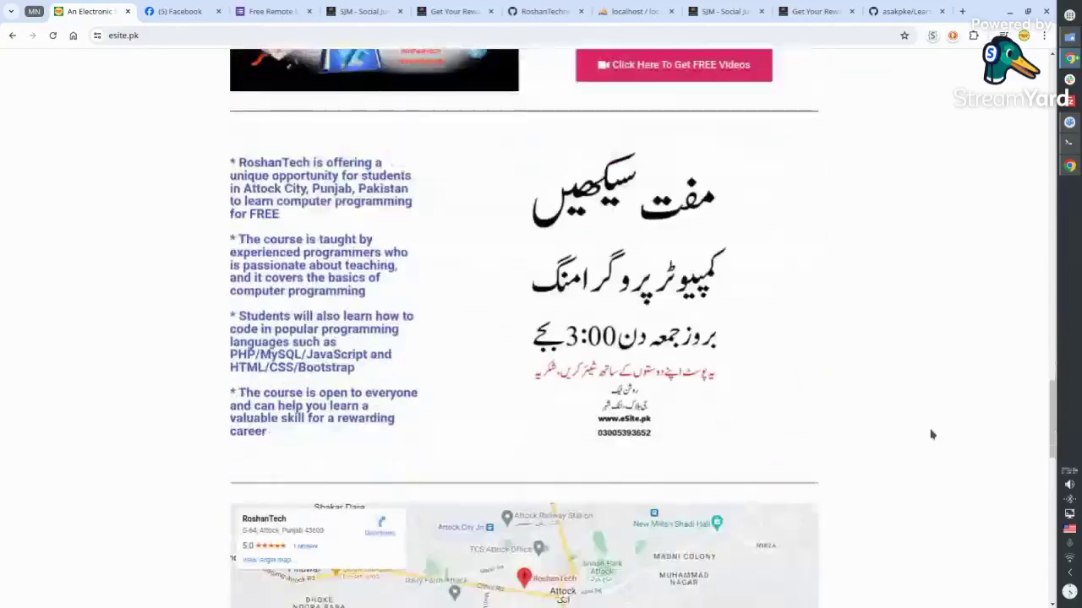
scroll(932, 437, down, 10)
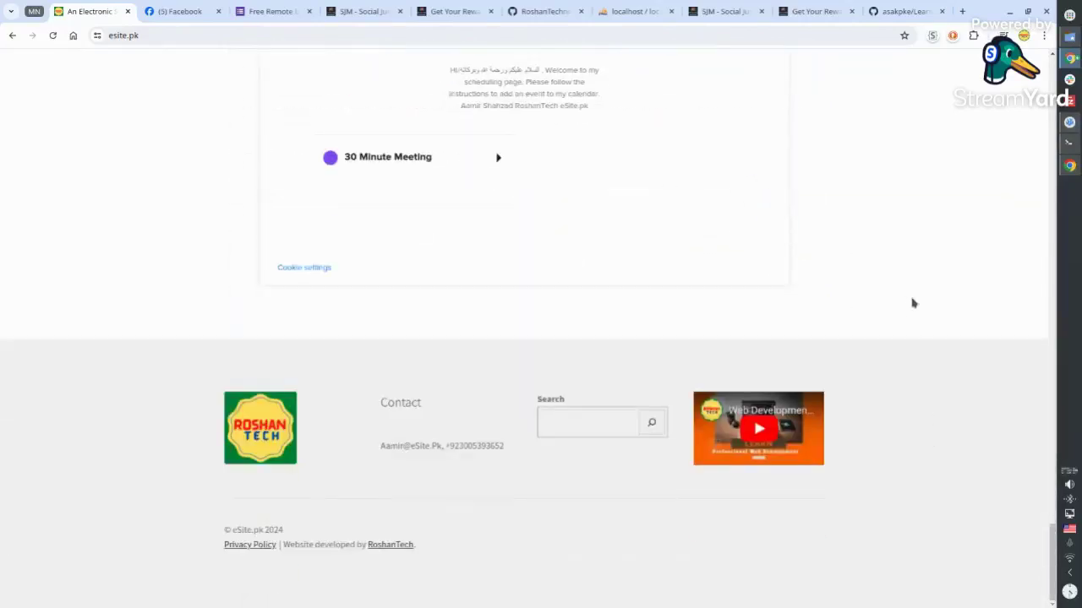
Step: Scroll back up to the esite.pk site header
scroll(912, 301, up, 3)
scroll(908, 310, up, 4)
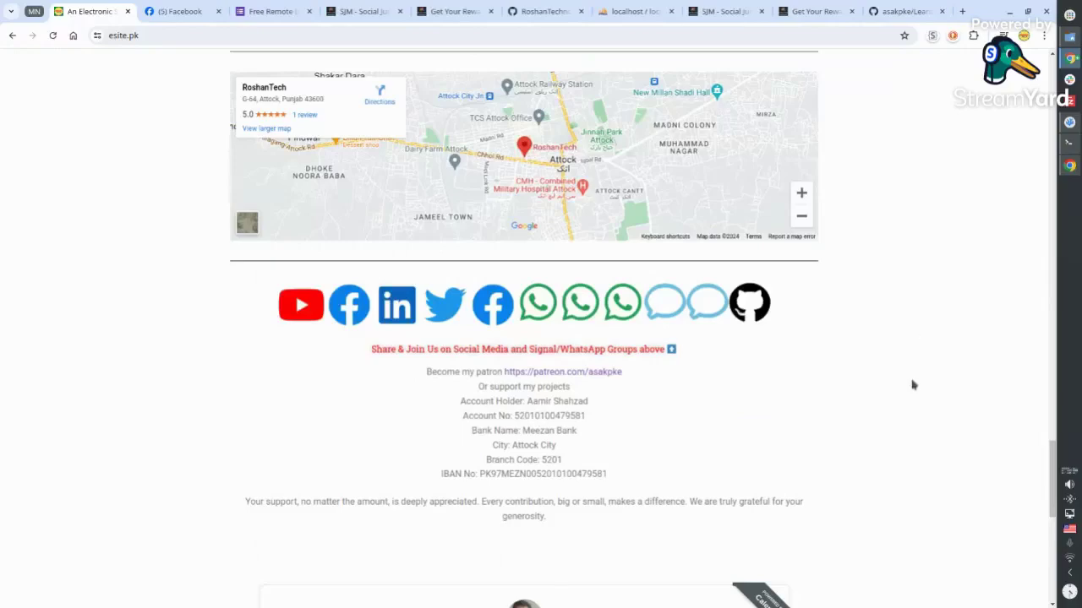
scroll(893, 403, up, 3)
scroll(893, 403, up, 9)
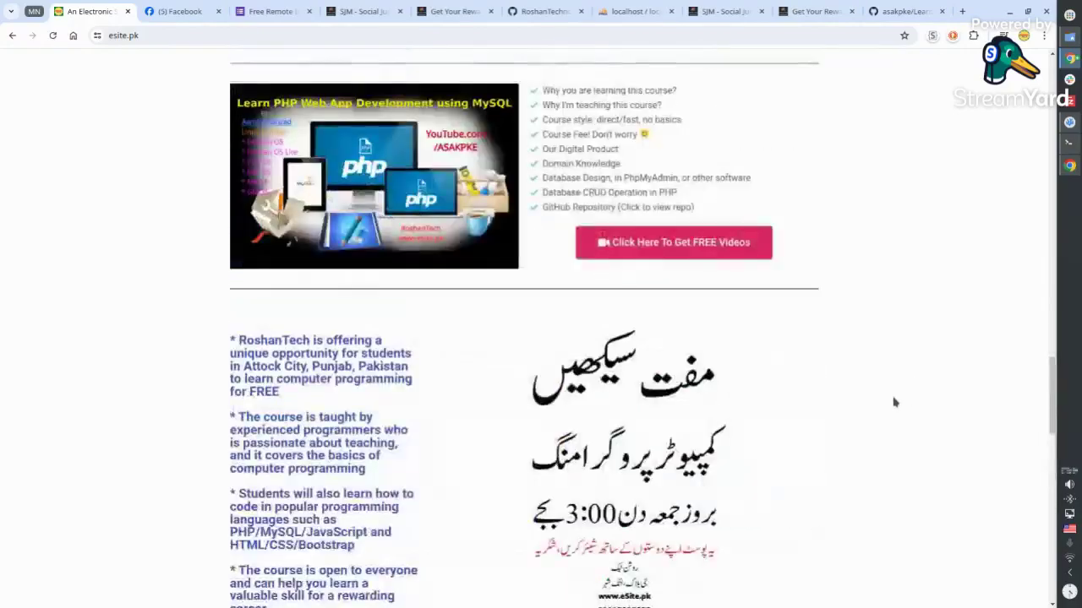
scroll(893, 403, up, 1)
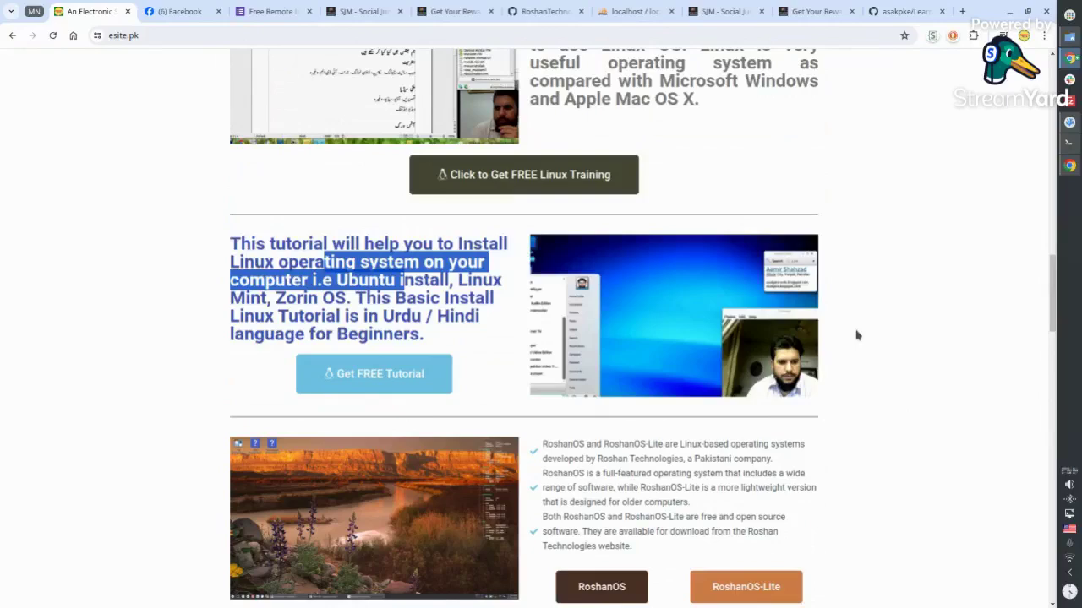
scroll(906, 314, up, 3)
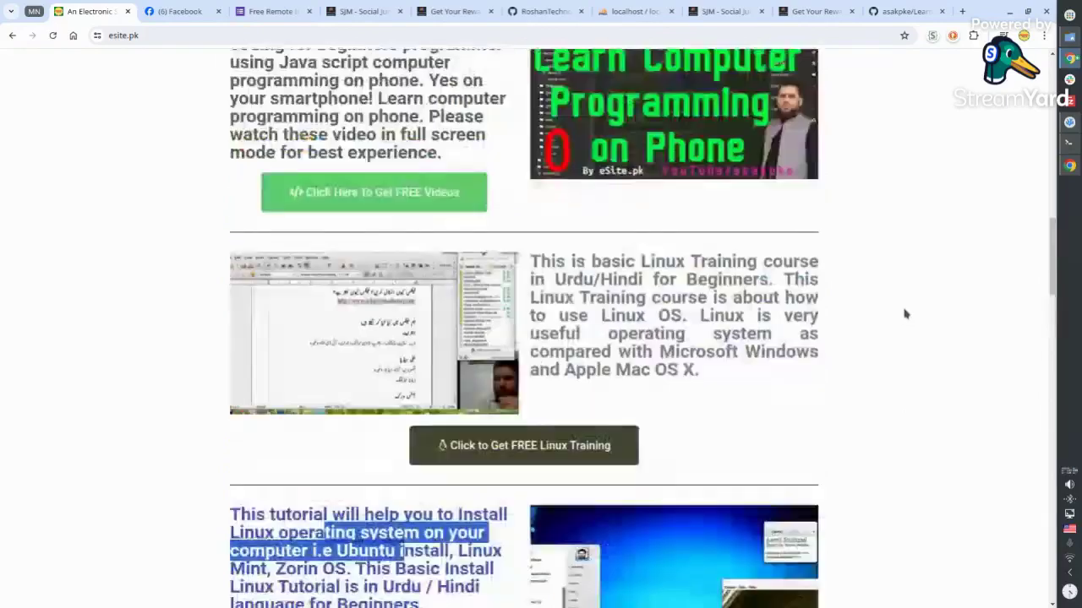
scroll(891, 318, up, 3)
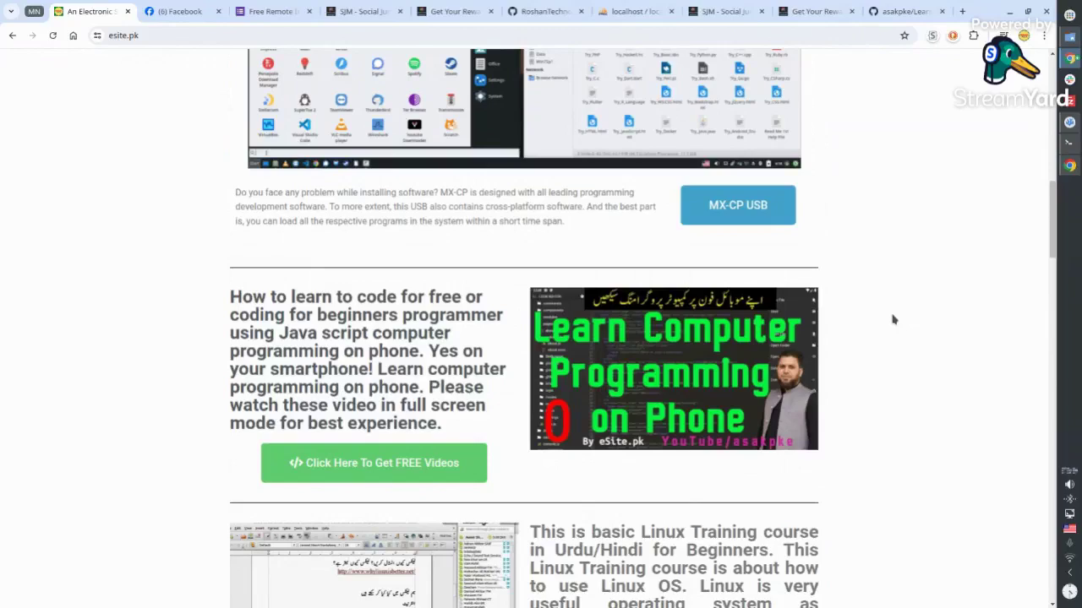
scroll(892, 320, up, 10)
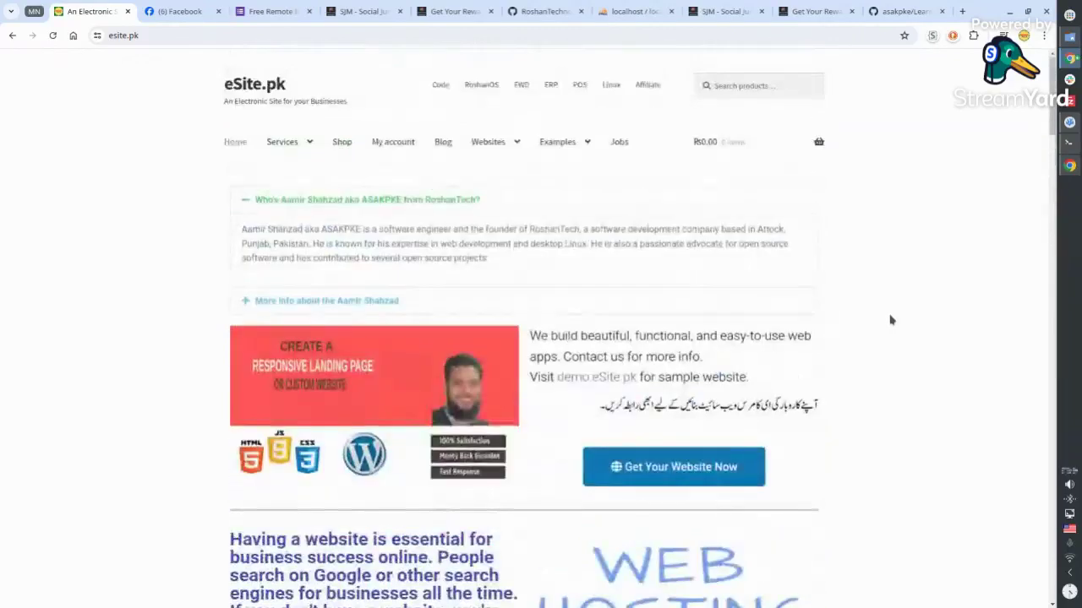
click(883, 10)
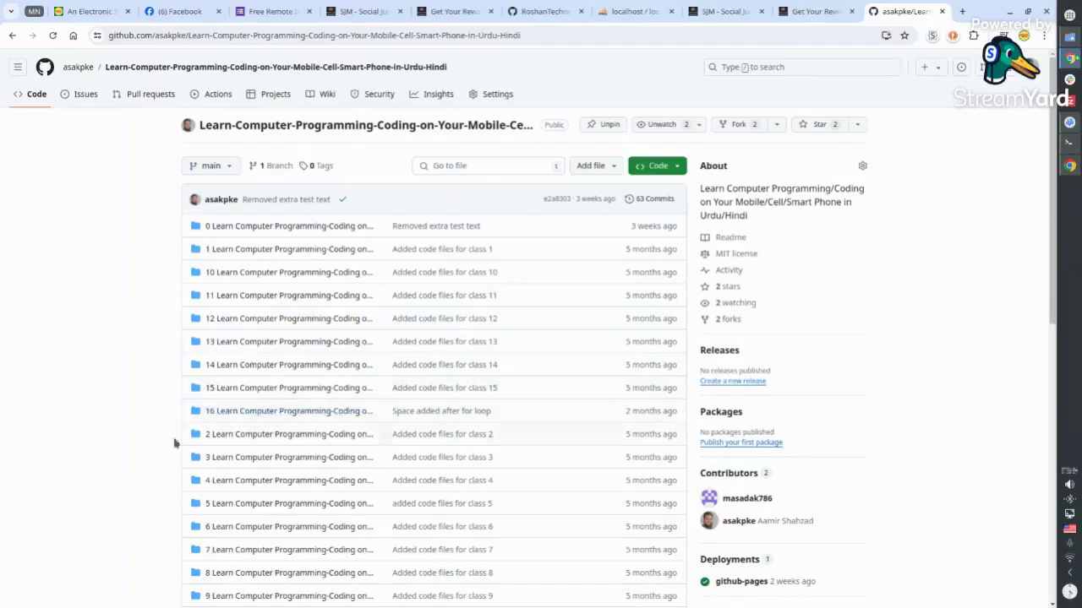
scroll(106, 315, down, 1)
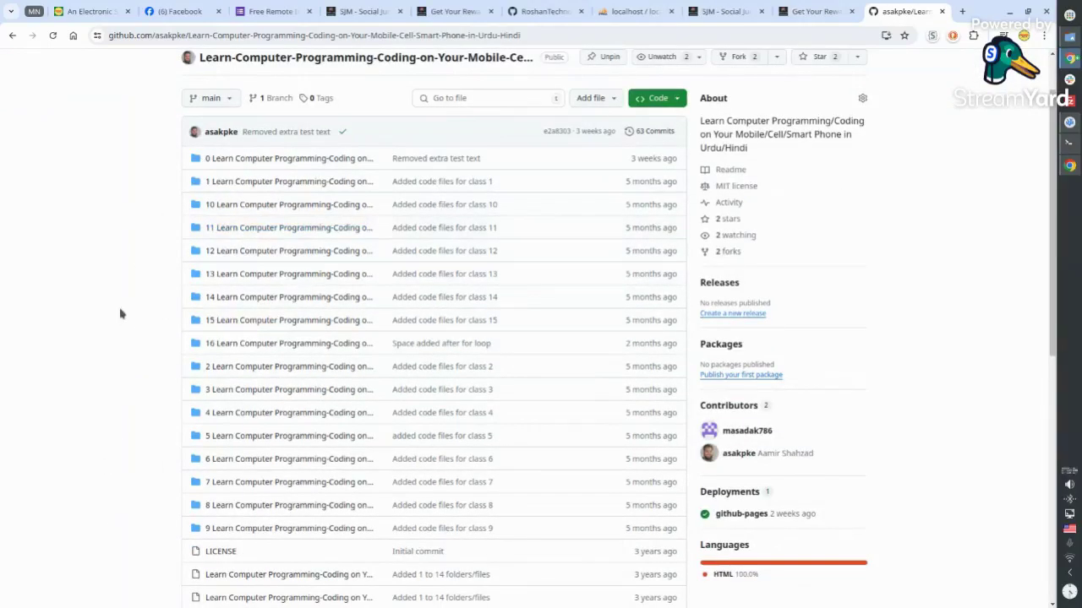
click(89, 11)
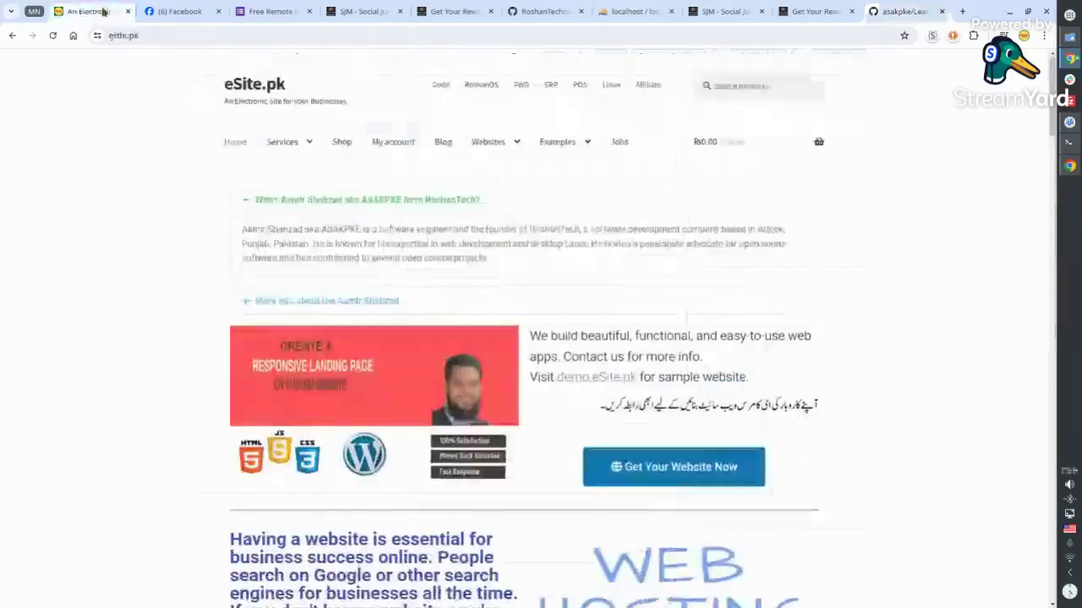
Step: Browse the esite.pk course sections, then go via the Google Form tab to the GitHub repository
scroll(169, 289, down, 5)
scroll(161, 285, down, 15)
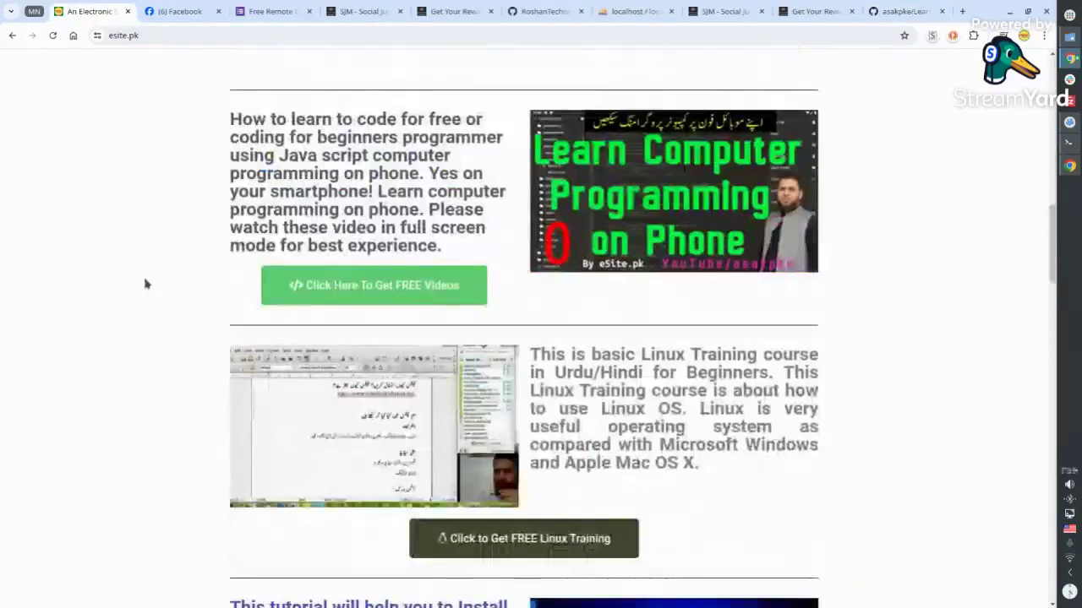
scroll(145, 286, down, 8)
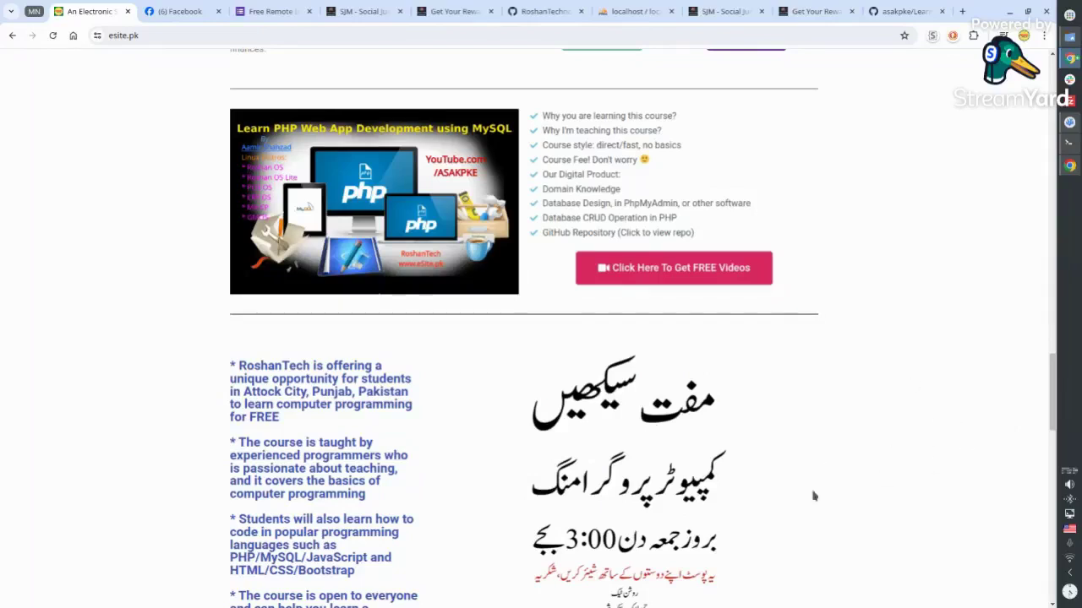
scroll(926, 454, up, 1)
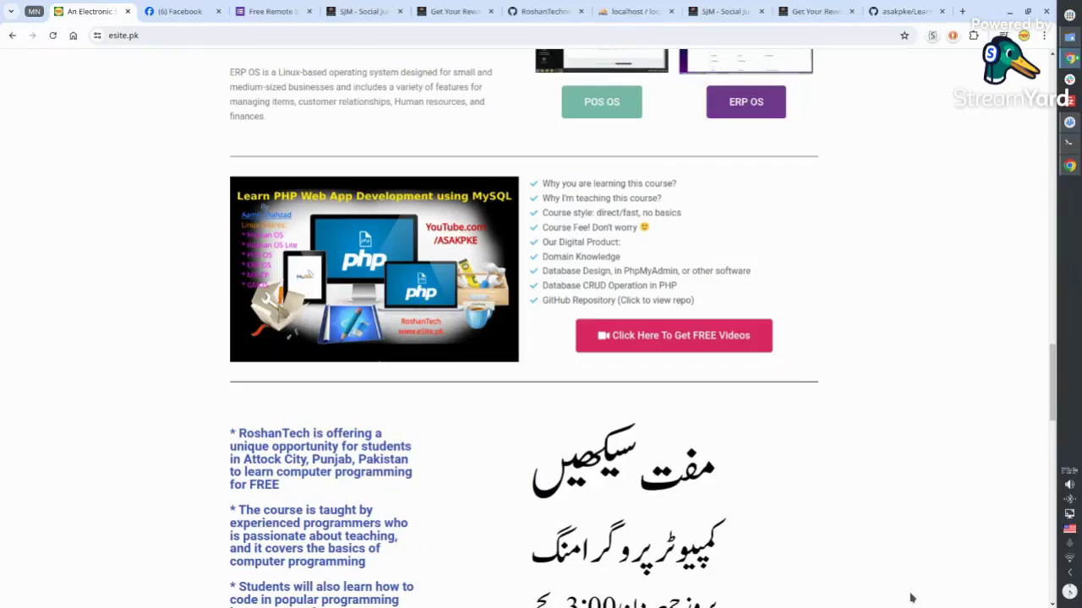
click(286, 14)
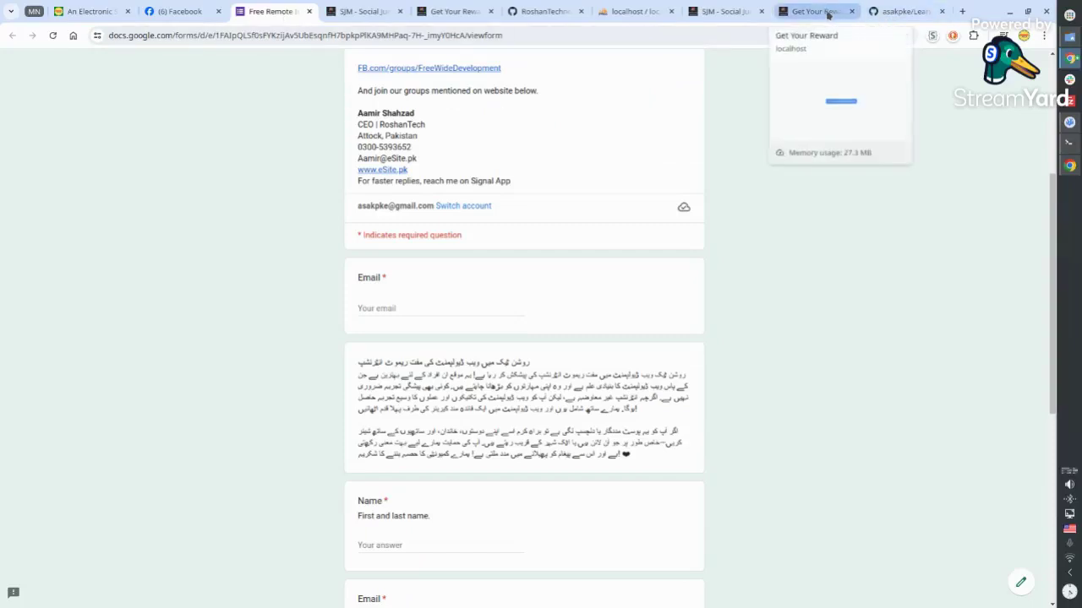
click(893, 12)
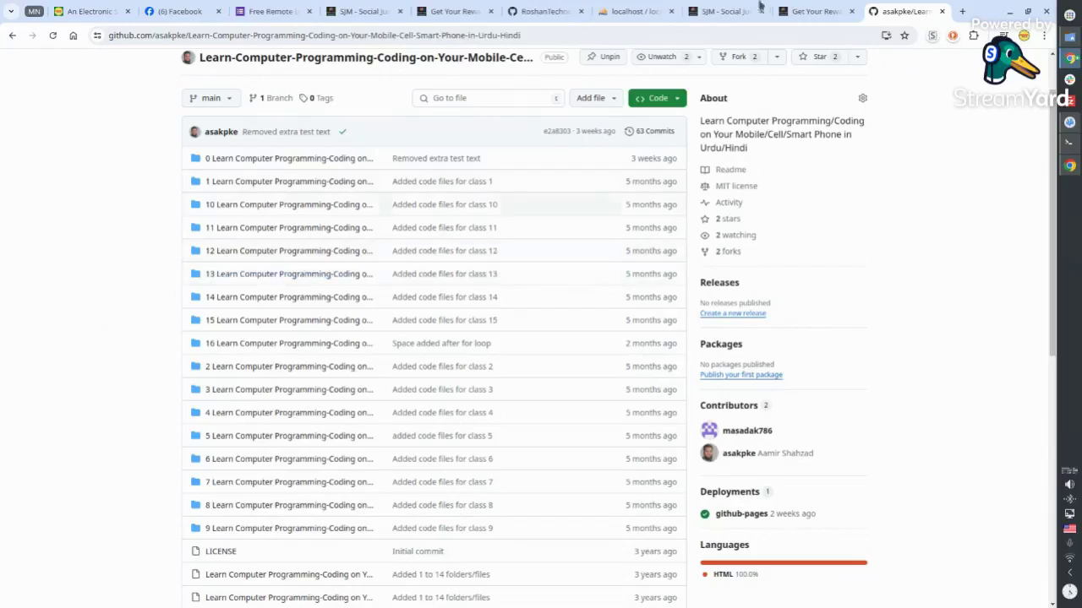
Step: Close the GitHub repository tab to reveal the localhost Get Your Reward page
click(944, 11)
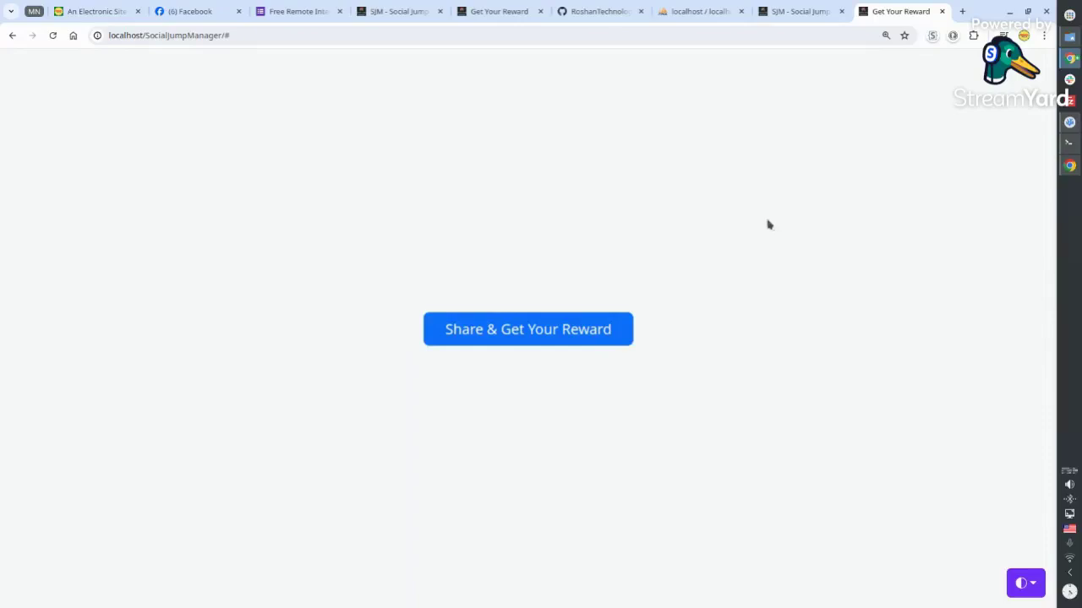
Step: Alternate twice between the SJM Rewards list and the Get Your Reward page, then switch to VSCodium
click(797, 13)
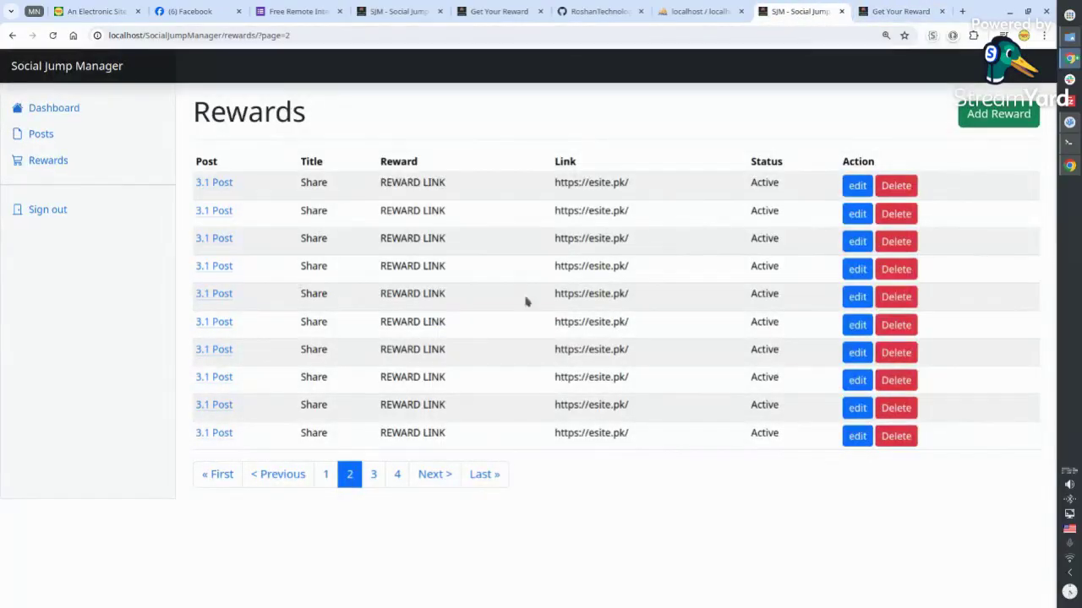
click(869, 17)
click(799, 13)
click(870, 12)
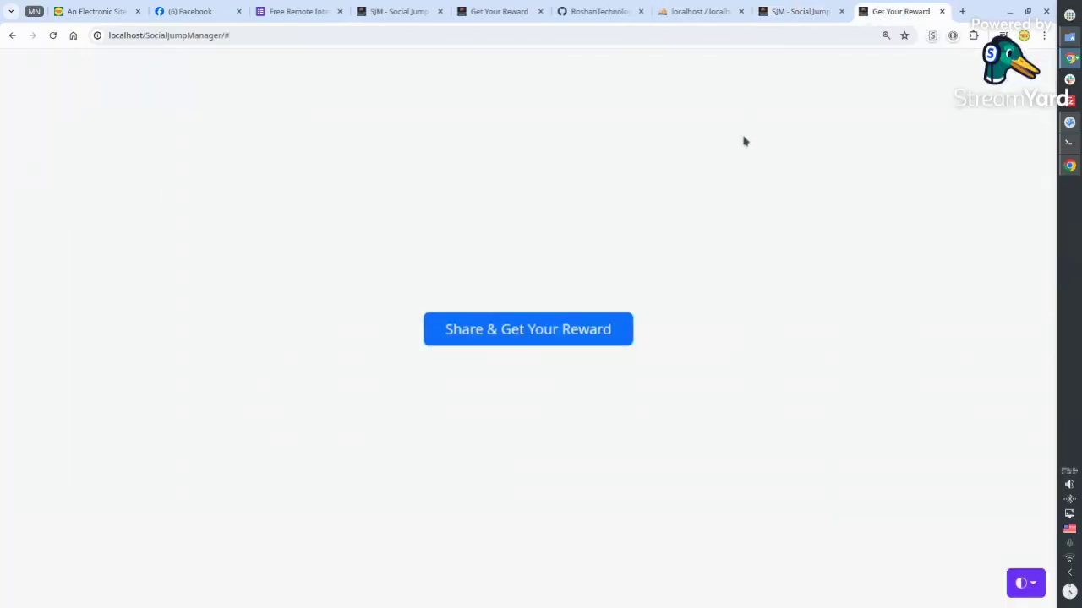
key(alt+Tab)
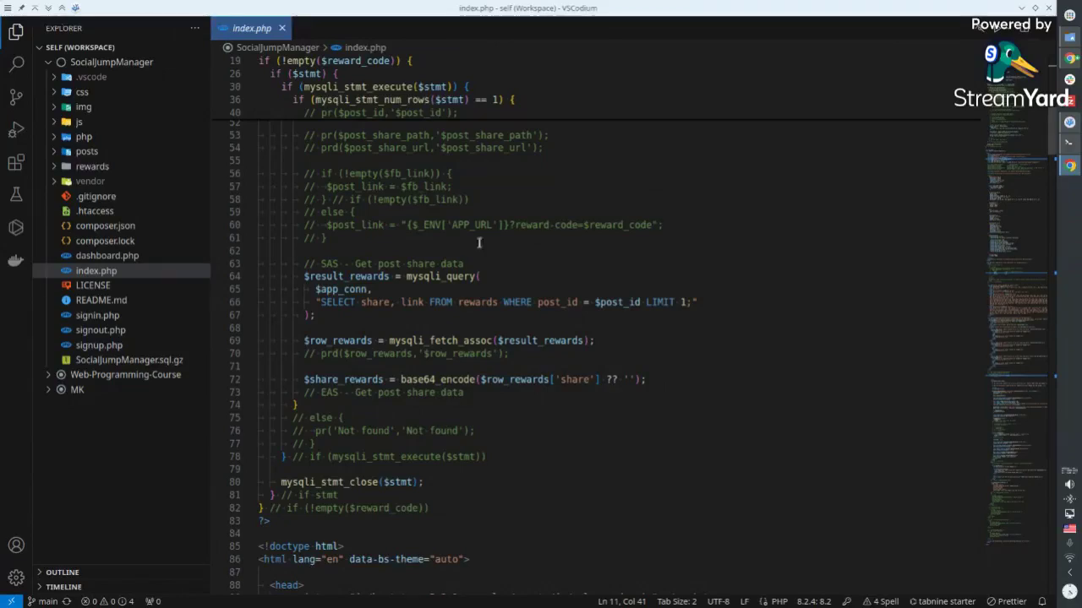
Step: Fold the PHP blocks at lines 8, 11, 15 and 19 of index.php, then return to Chrome
scroll(319, 302, up, 15)
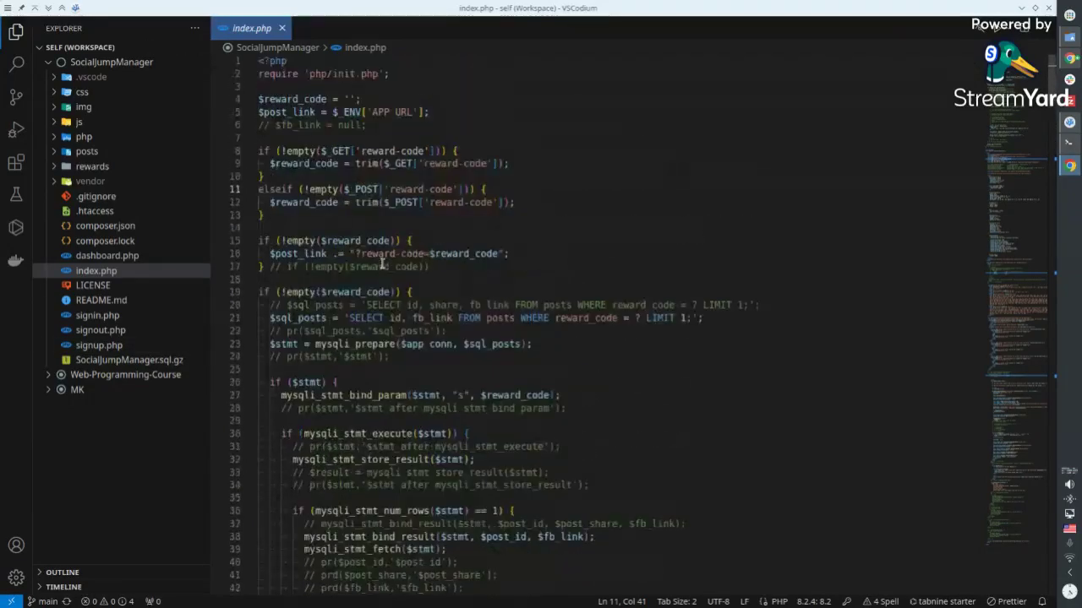
click(249, 152)
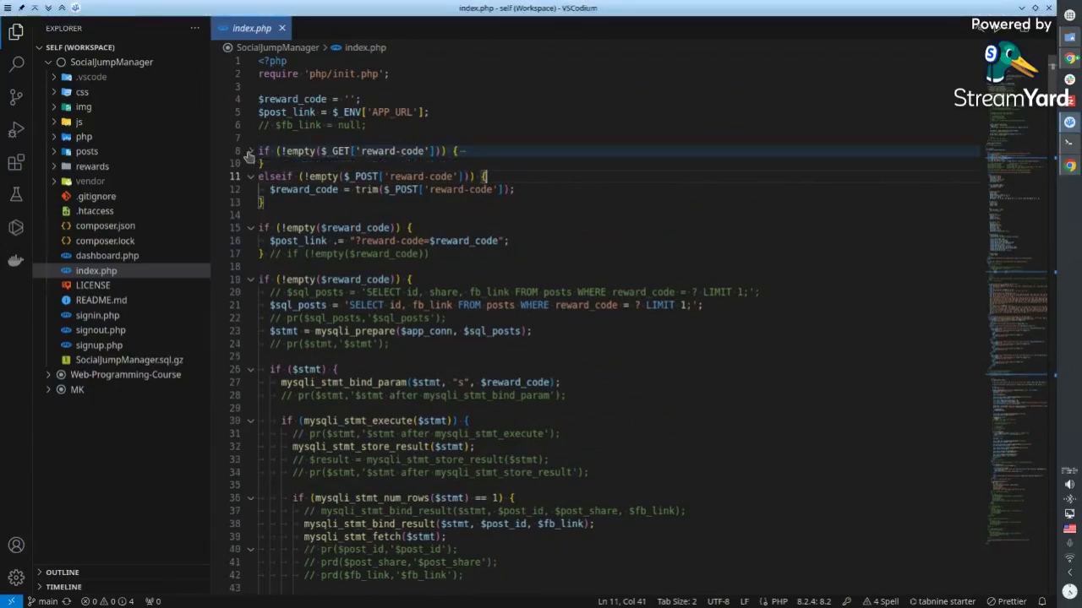
click(249, 177)
click(248, 215)
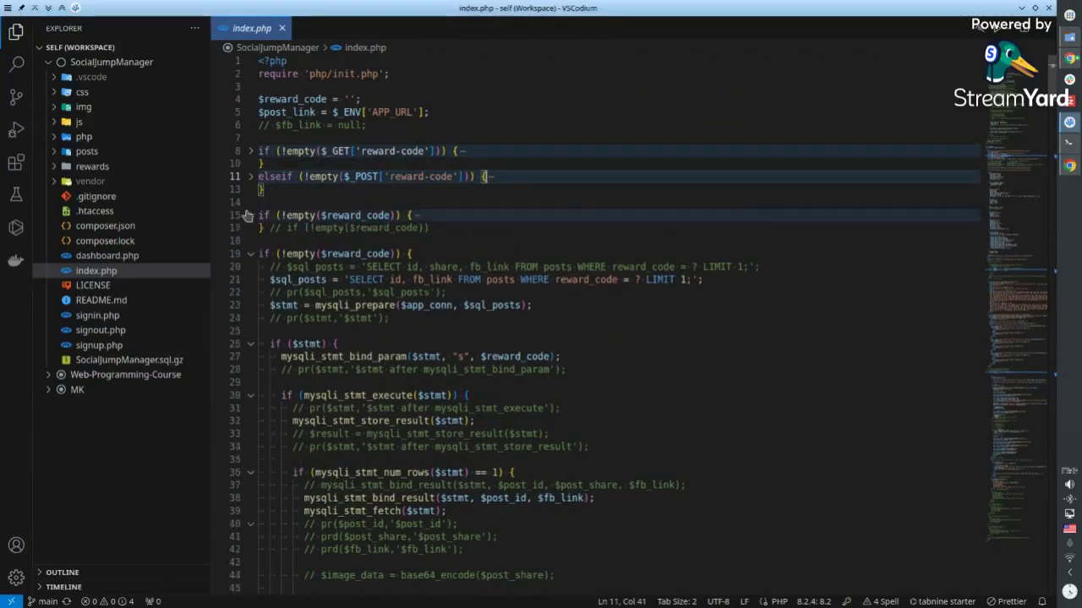
click(248, 254)
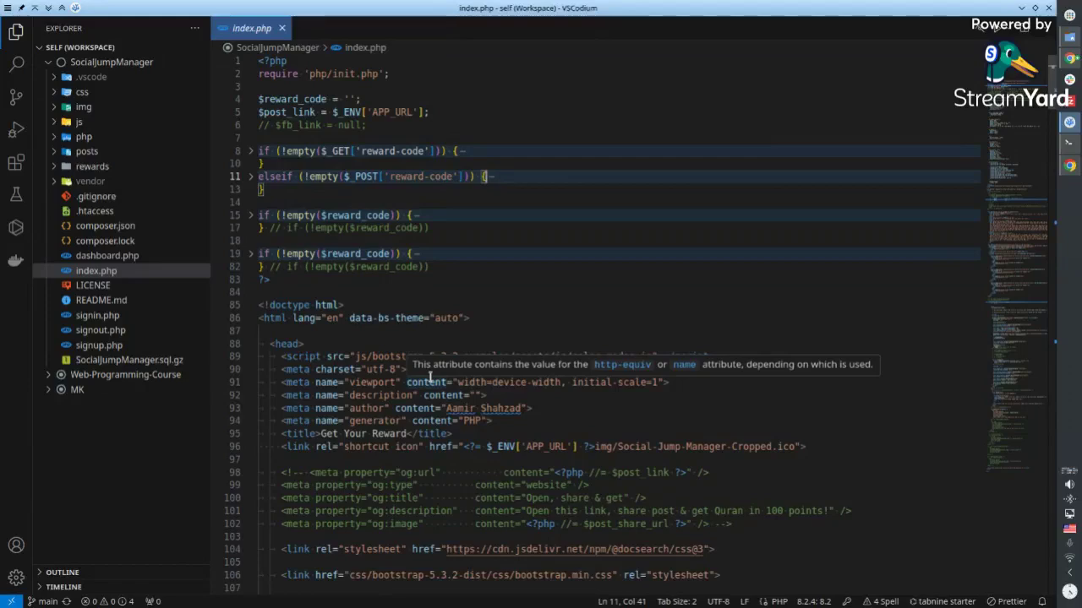
key(ctrl+alt+Right)
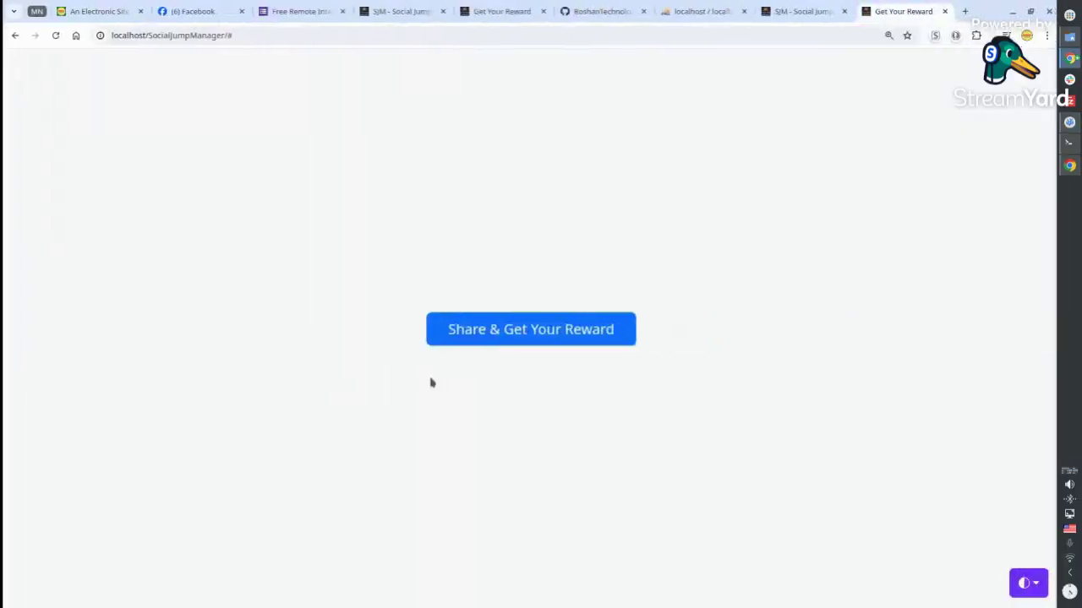
Step: Reload the reward page URL without its trailing #, then switch back to VSCodium
click(328, 33)
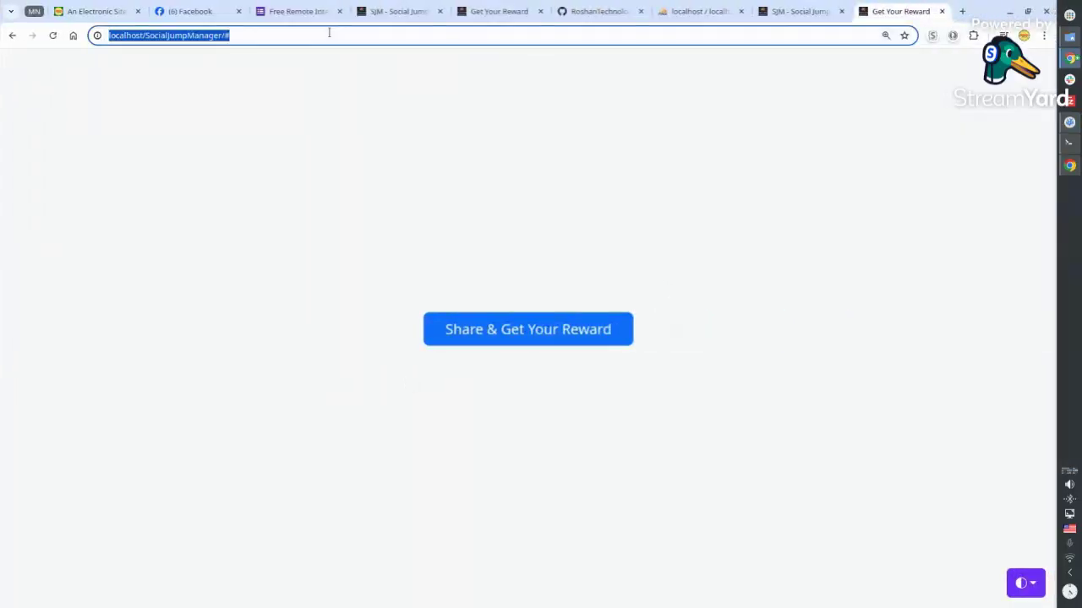
click(329, 33)
key(BackSpace)
key(Return)
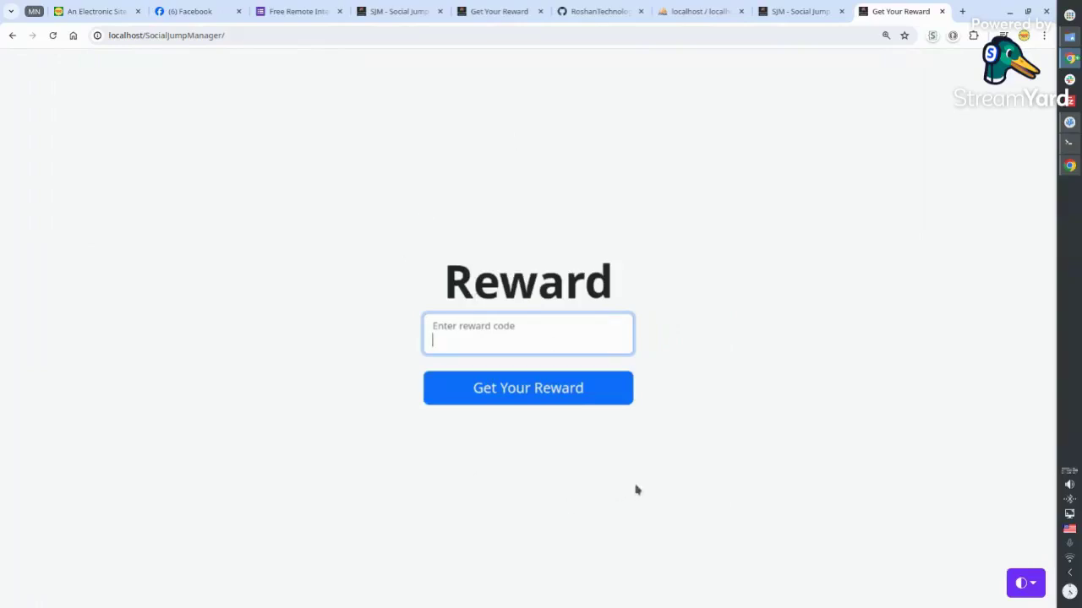
key(alt+Tab)
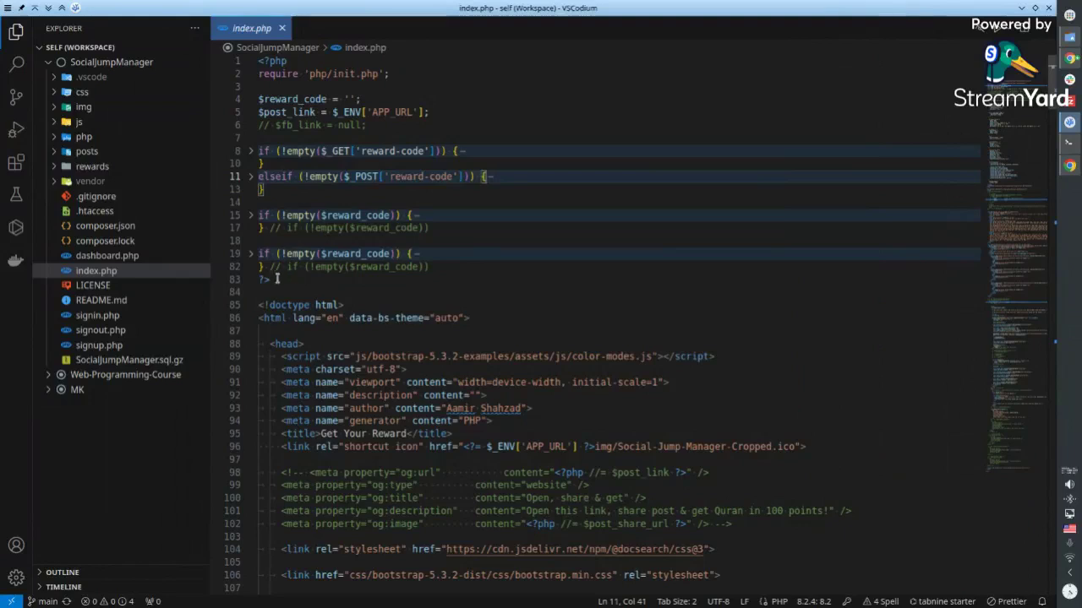
drag(279, 279, 233, 51)
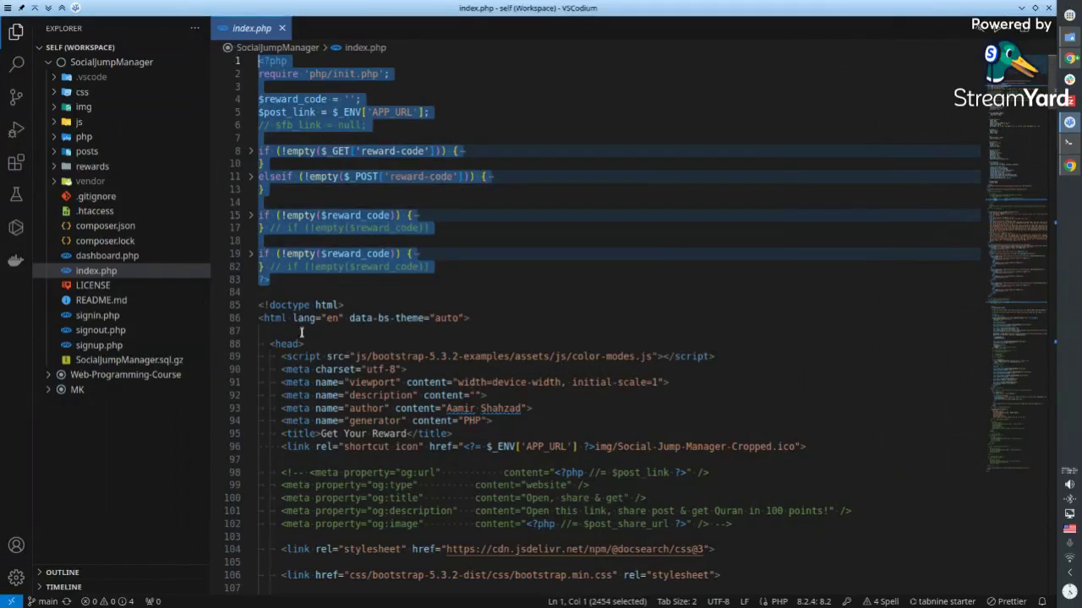
click(262, 291)
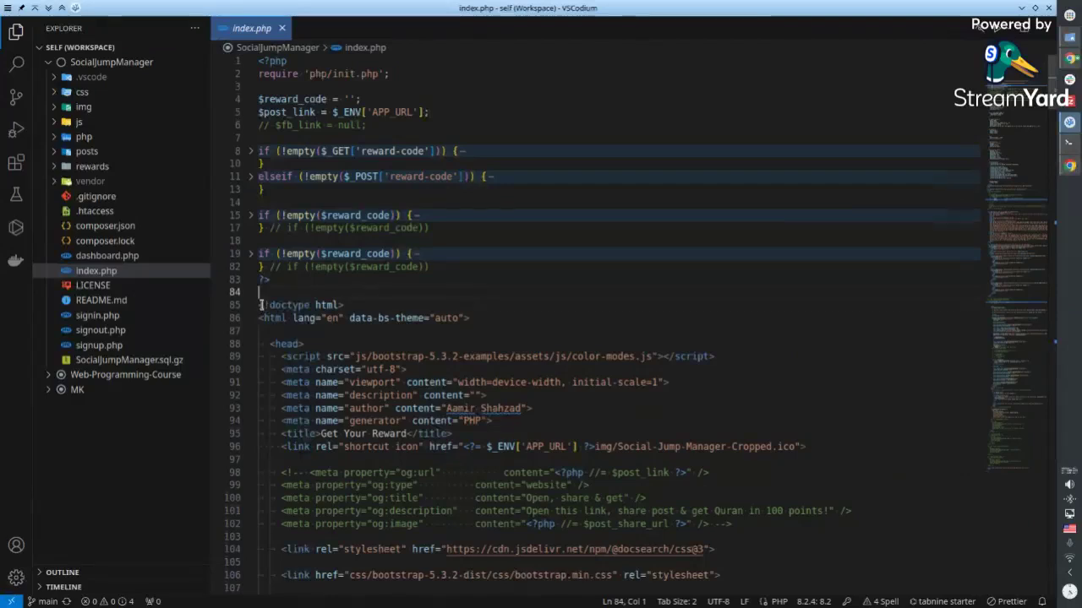
scroll(266, 304, down, 1)
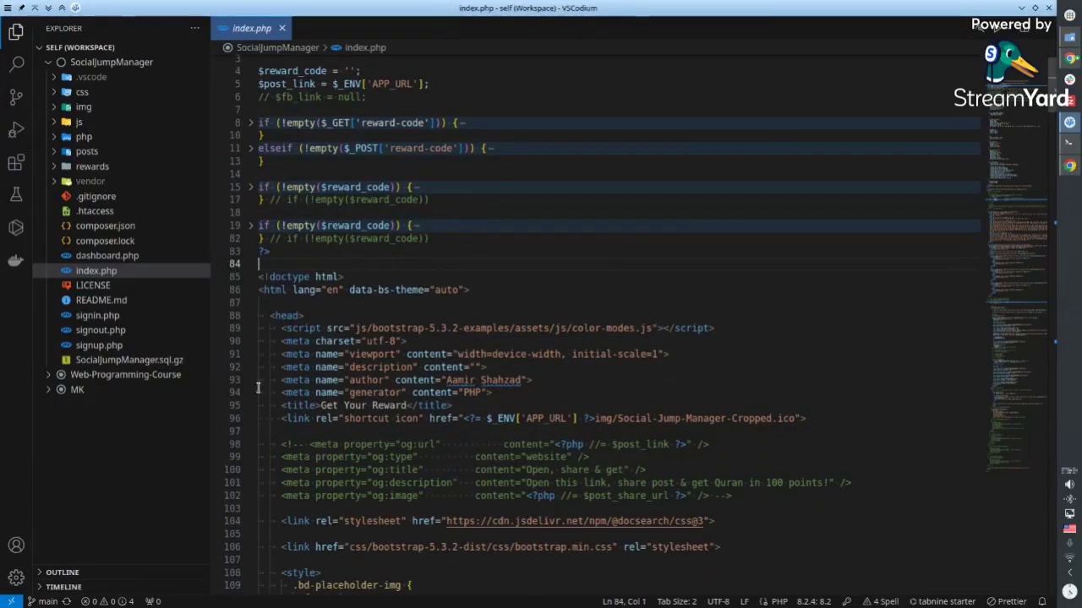
scroll(297, 337, down, 3)
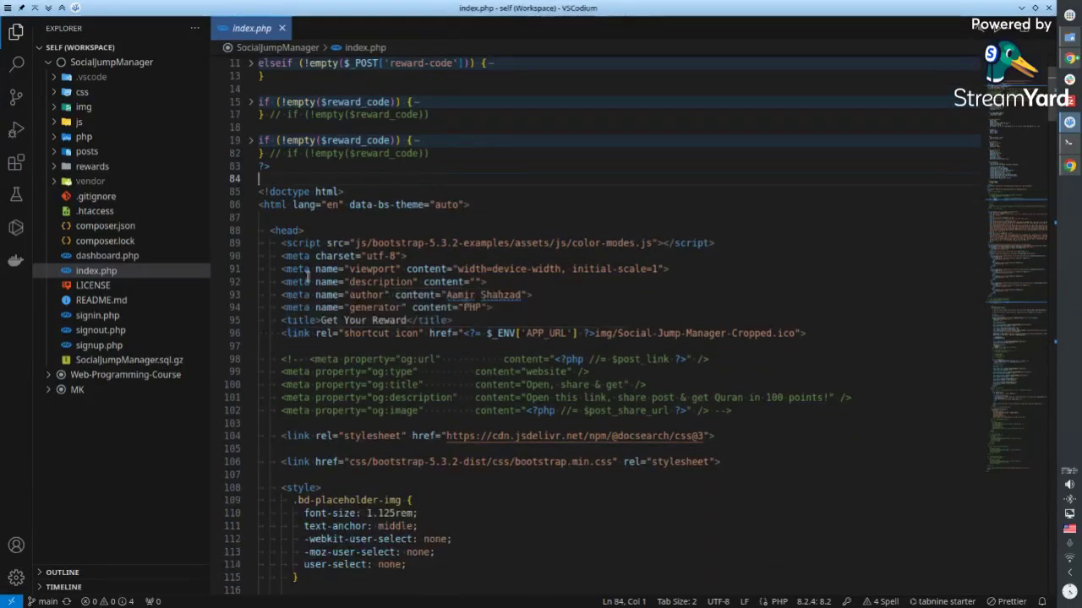
drag(424, 242, 607, 241)
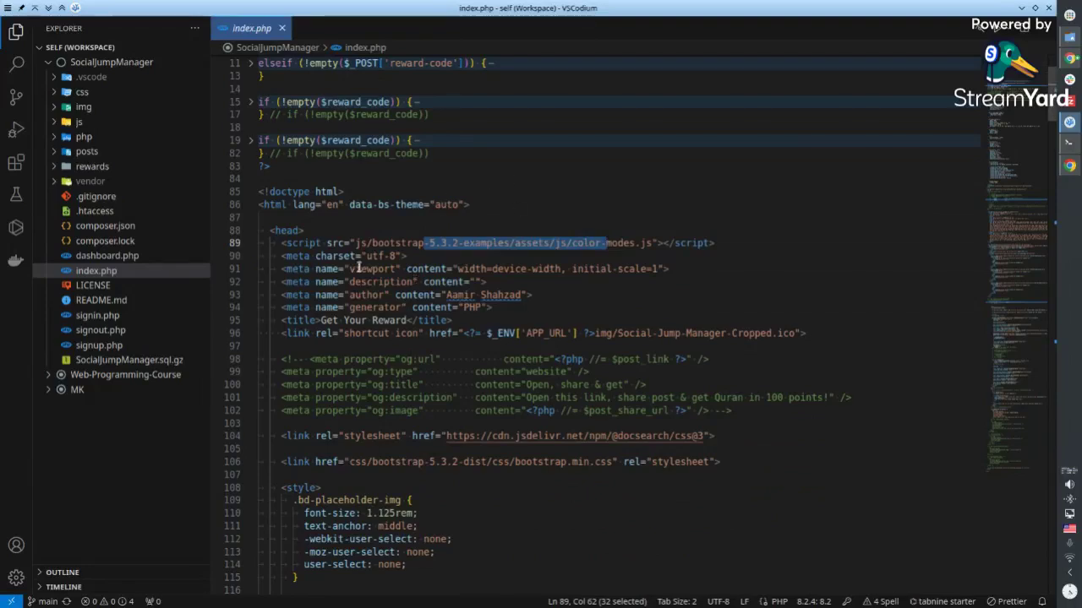
drag(358, 267, 601, 269)
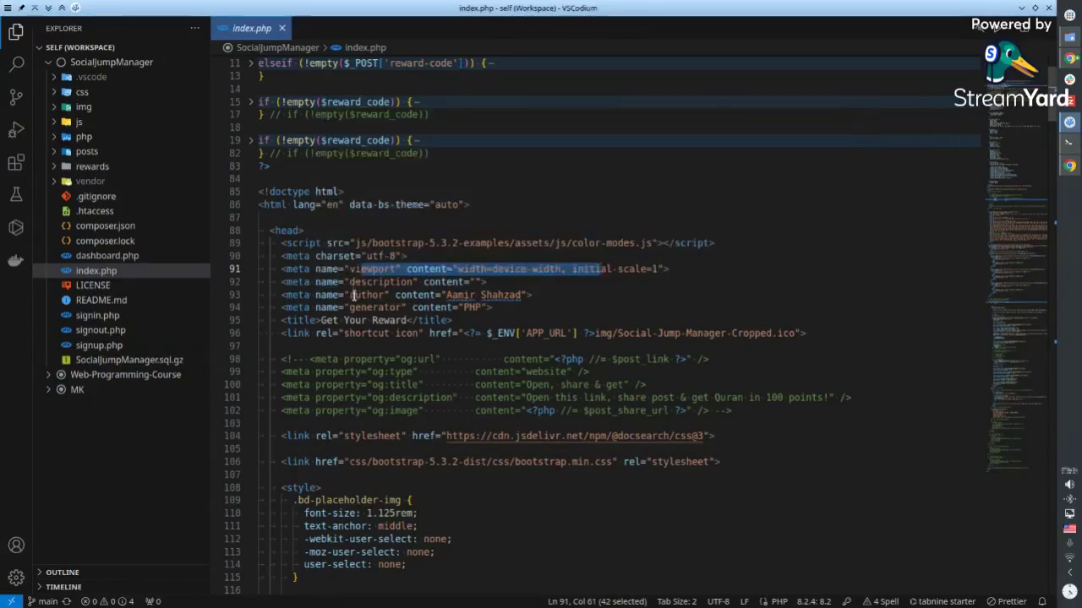
drag(361, 282, 434, 282)
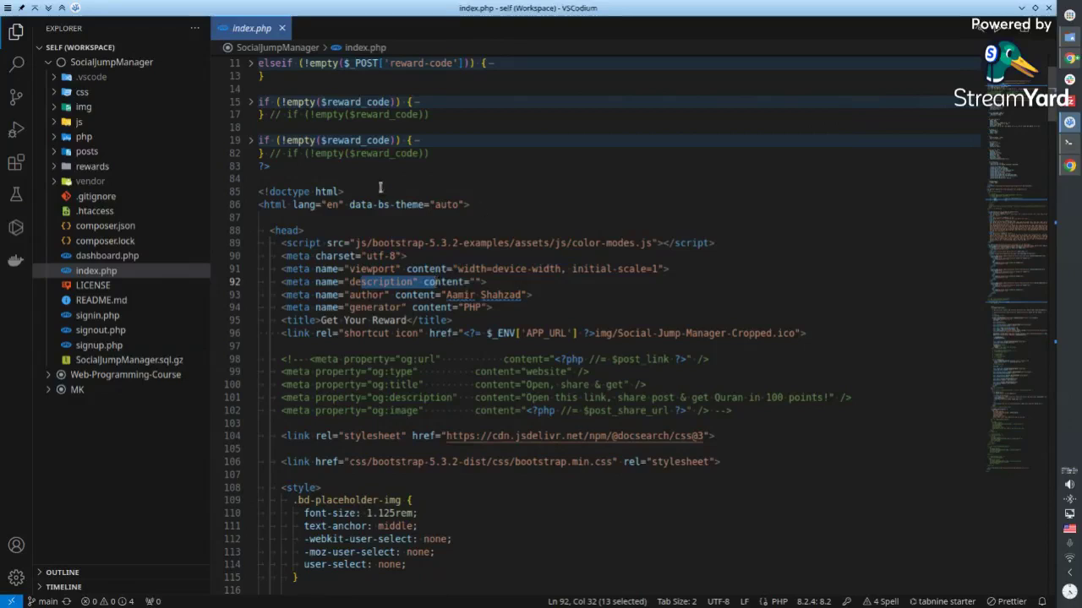
scroll(270, 389, down, 1)
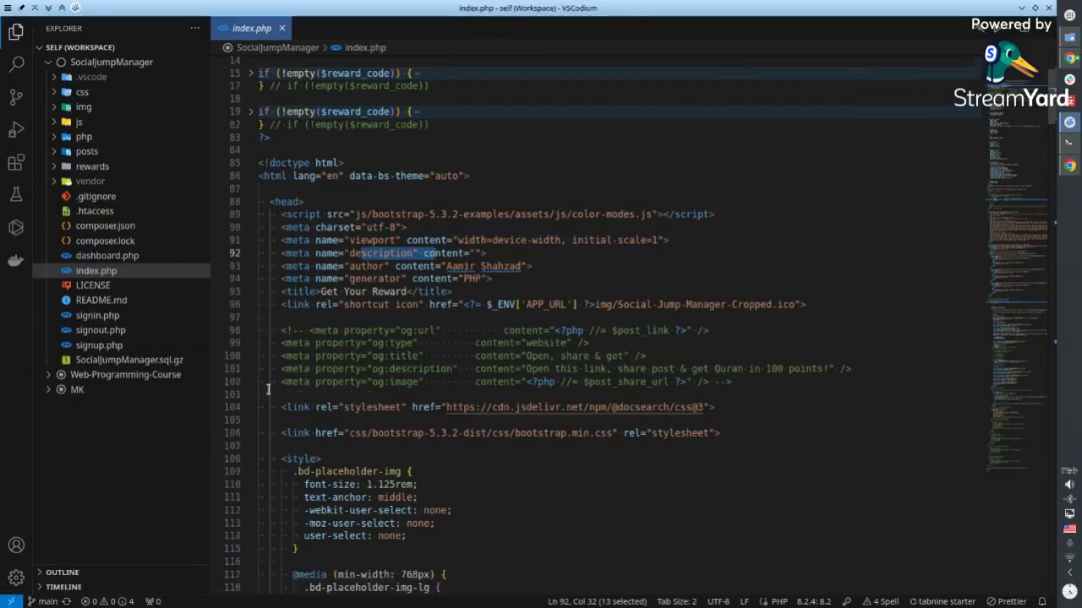
drag(321, 291, 384, 291)
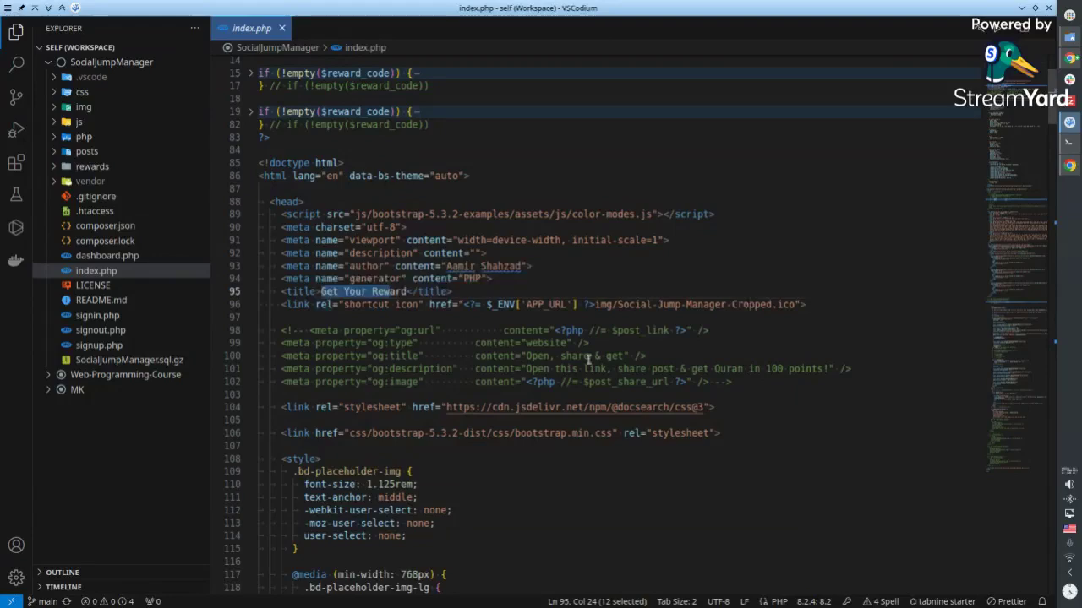
key(alt+Tab)
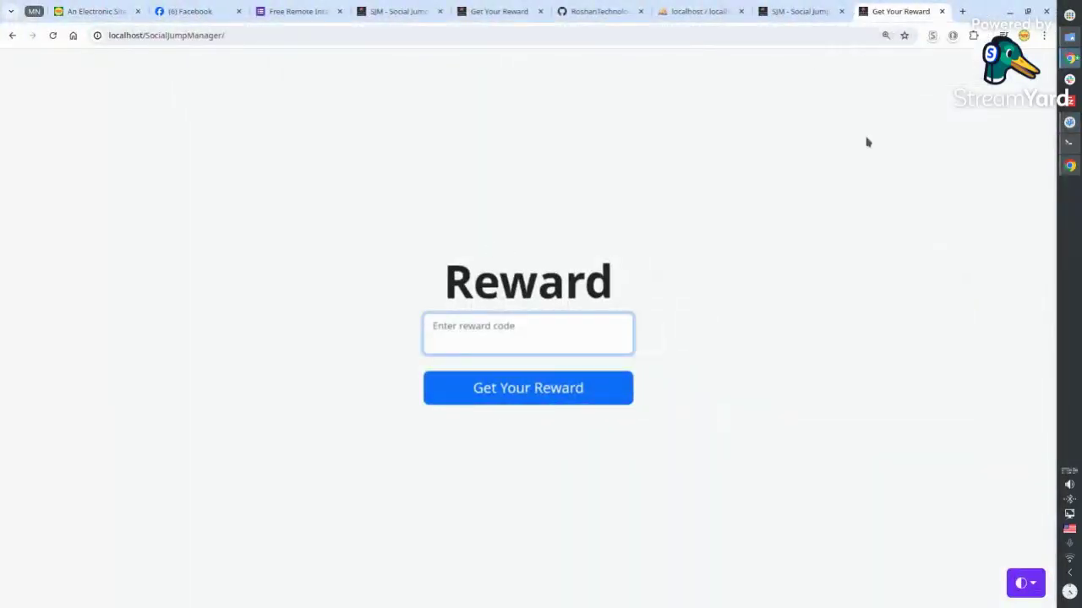
key(alt+Tab)
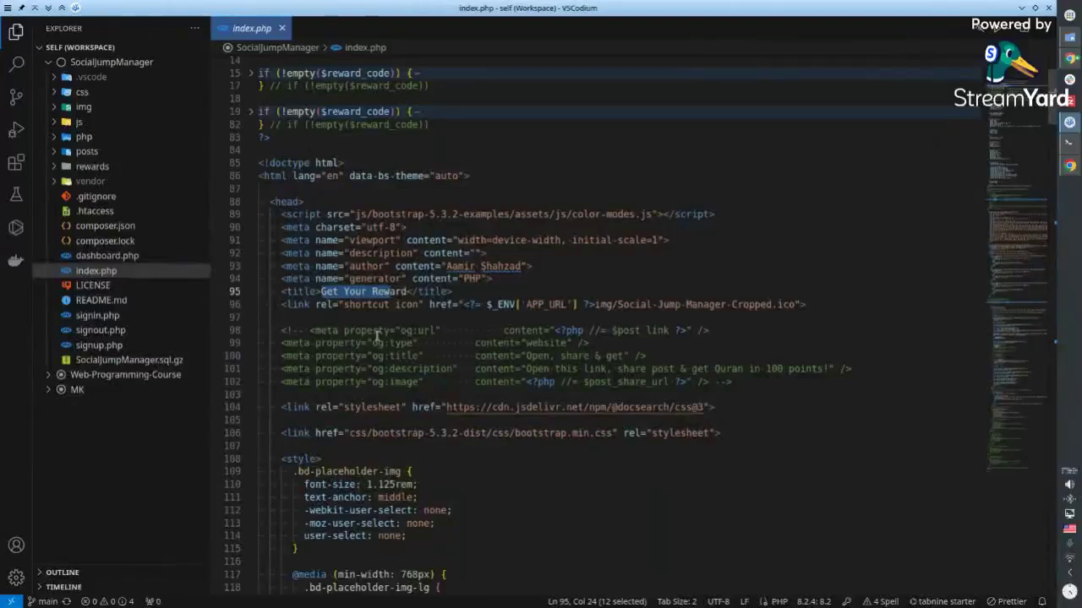
Step: Highlight the shortcut icon link on line 96, its APP_URL echo, and the commented-out og meta tags
drag(355, 304, 622, 305)
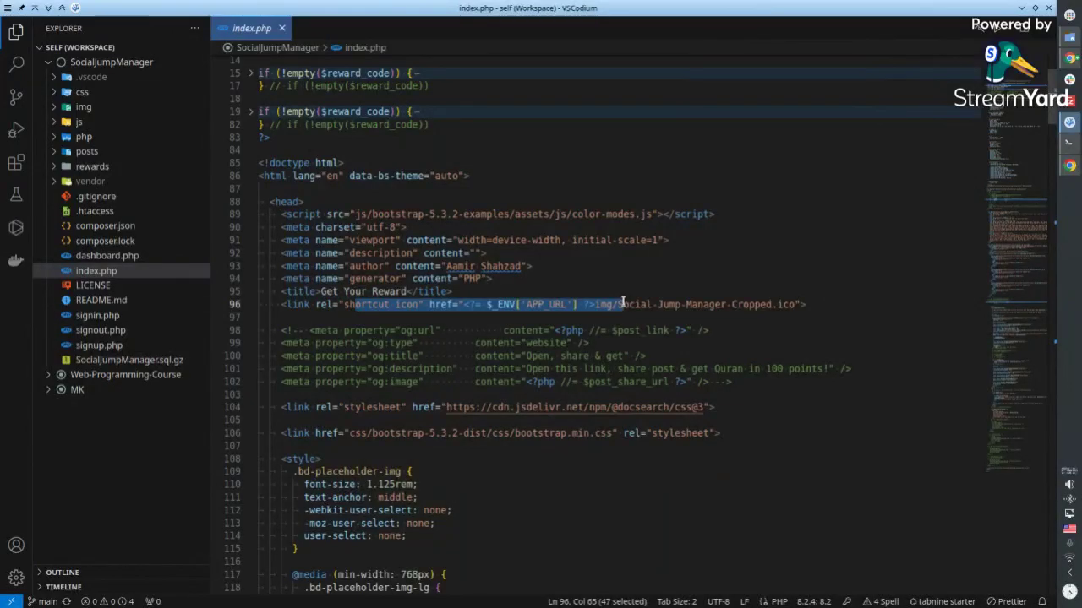
click(603, 356)
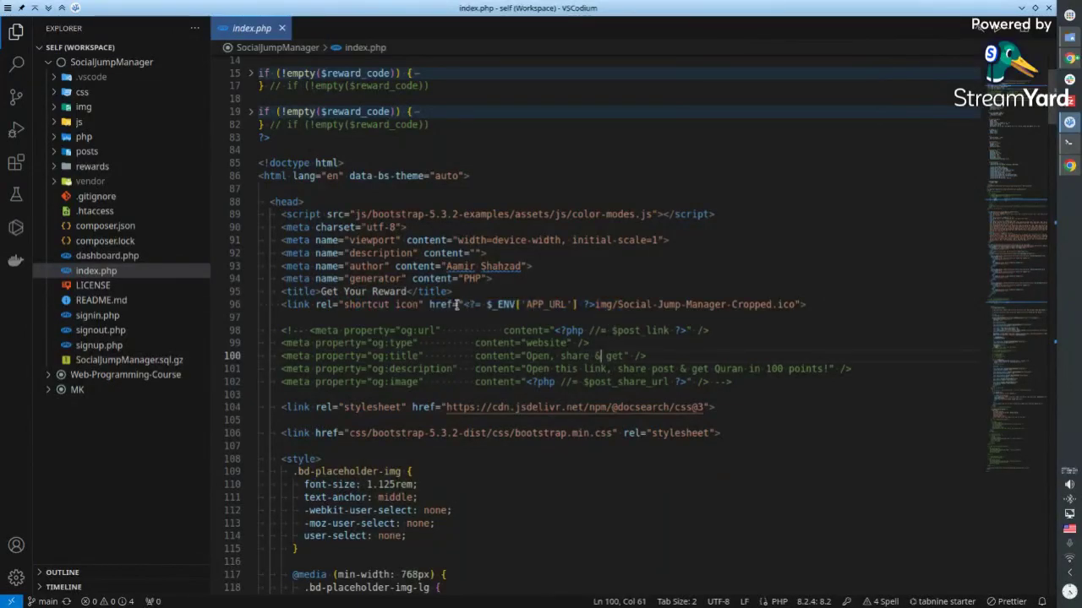
drag(463, 304, 595, 304)
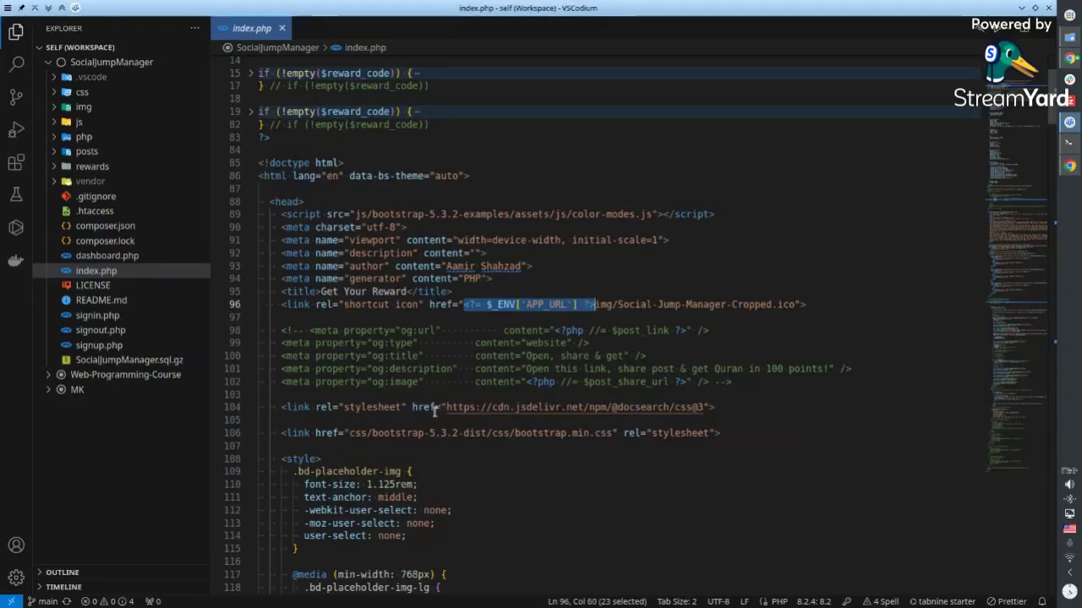
scroll(411, 449, down, 2)
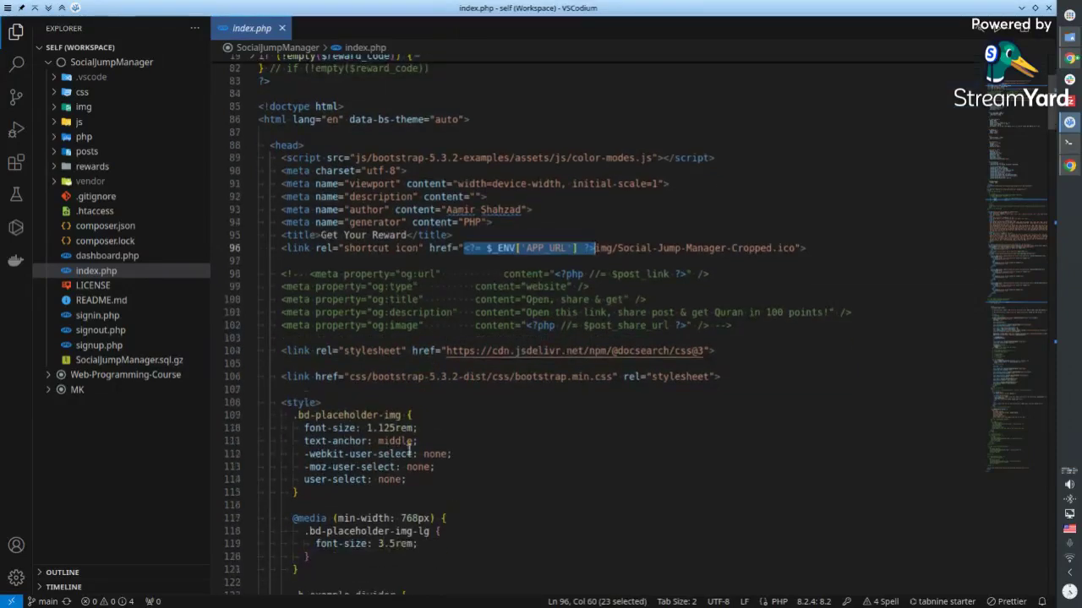
drag(281, 274, 758, 323)
scroll(518, 467, down, 2)
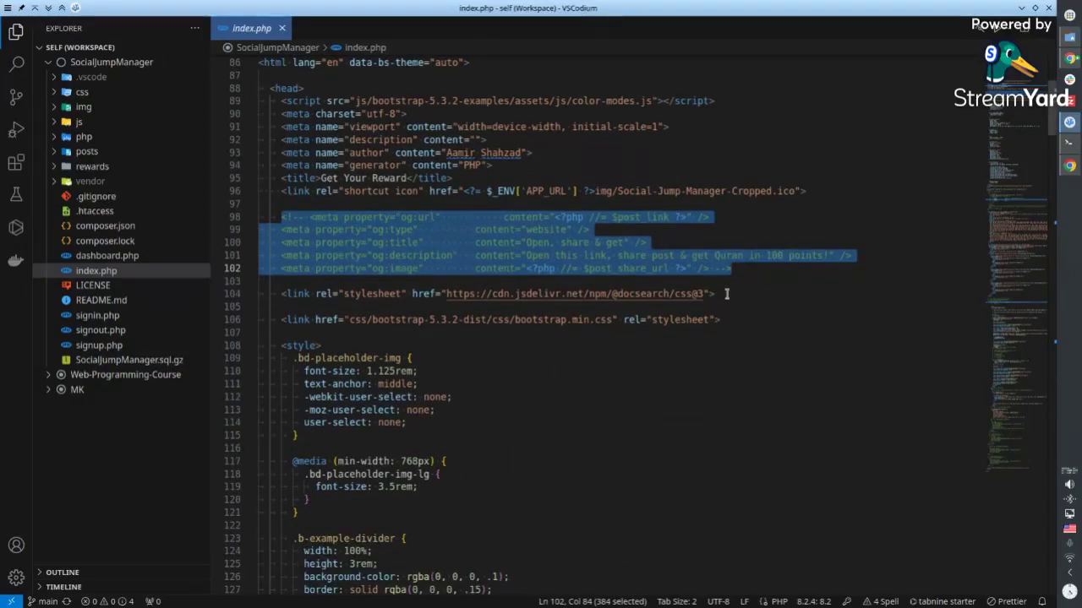
Step: Highlight the docsearch and bootstrap stylesheet links on lines 104 and 106, then fold the inline style block
drag(726, 294, 378, 285)
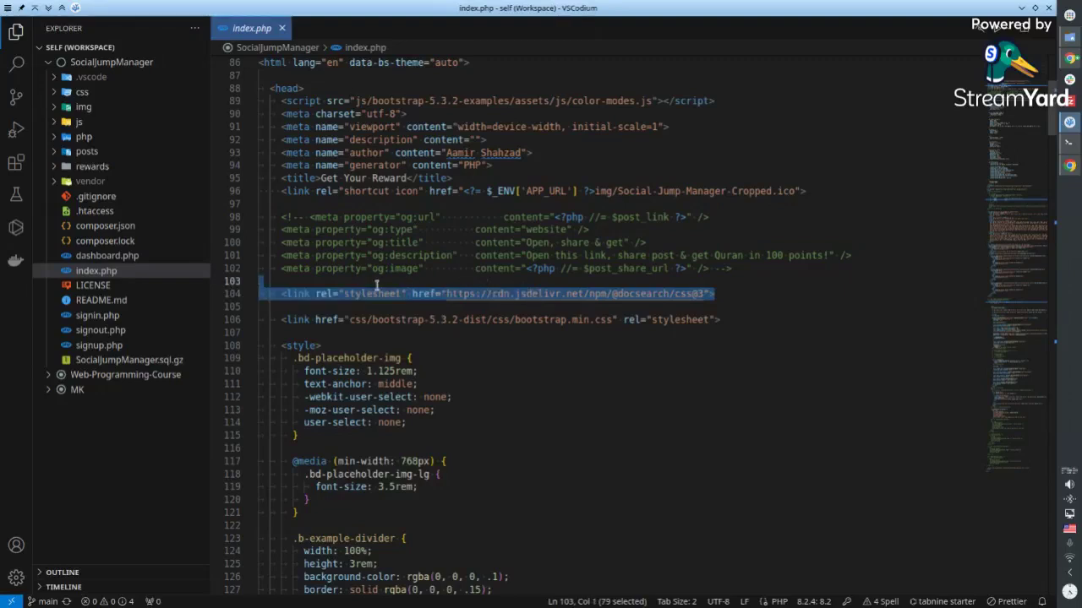
click(583, 397)
scroll(535, 349, down, 3)
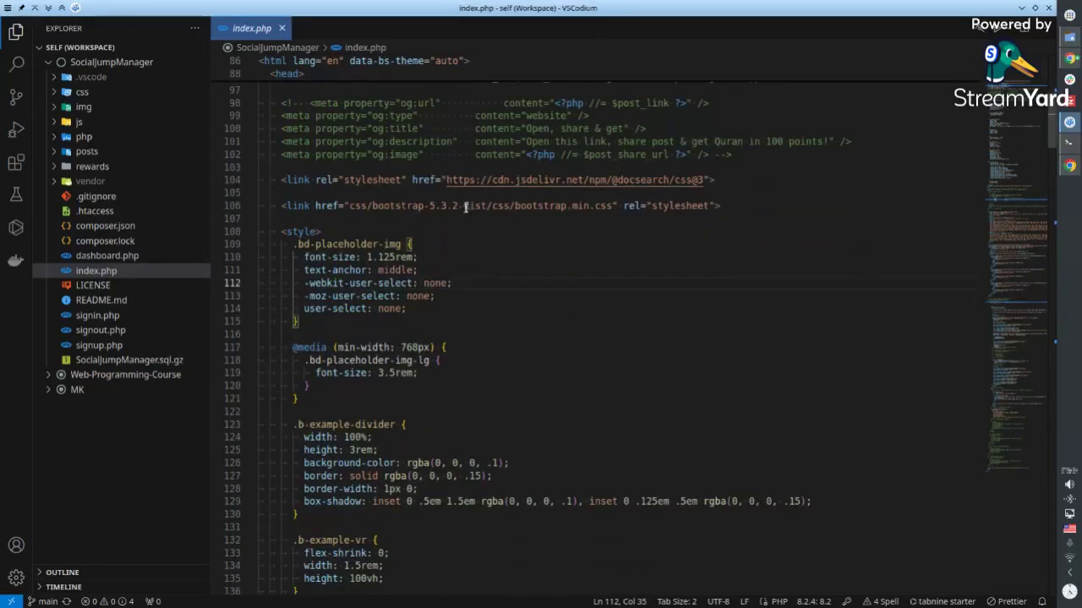
click(401, 205)
shift+click(651, 206)
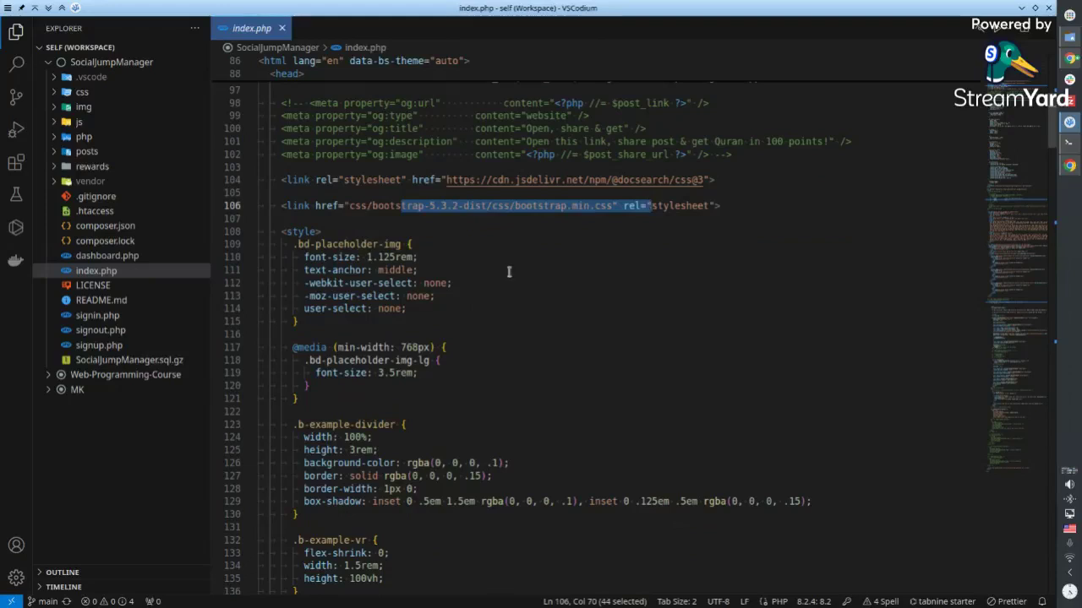
click(249, 233)
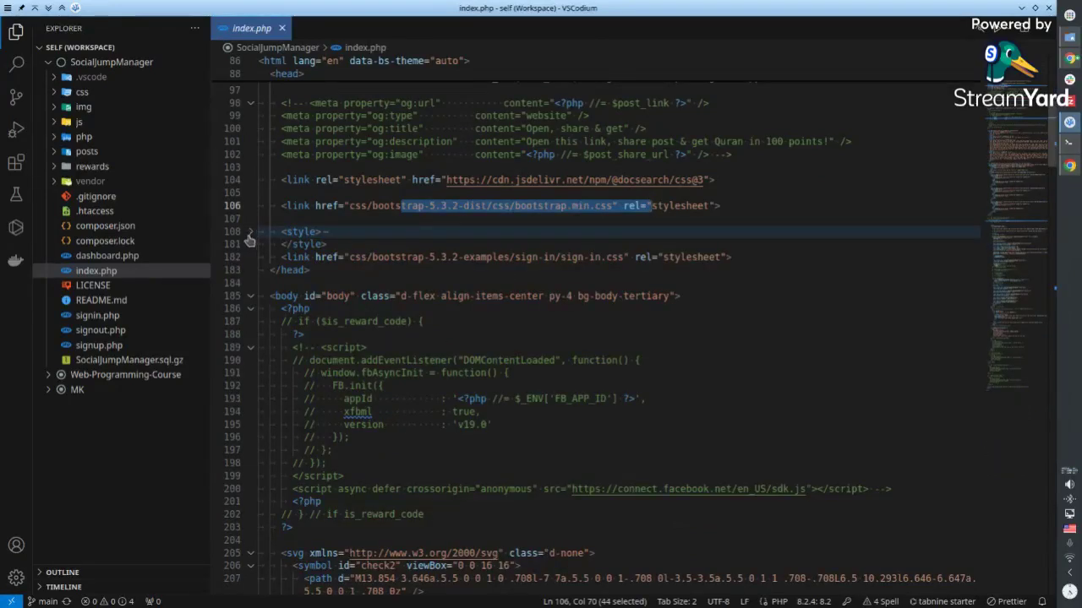
Step: Fold the PHP block that opens the body and the commented-out Facebook script block
scroll(290, 245, up, 4)
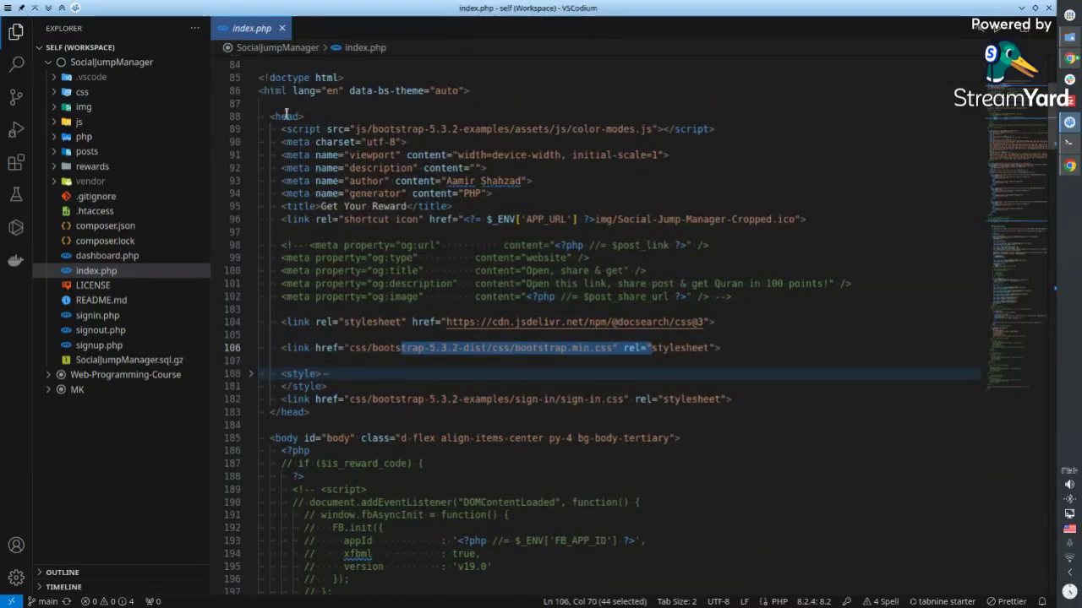
scroll(263, 327, down, 2)
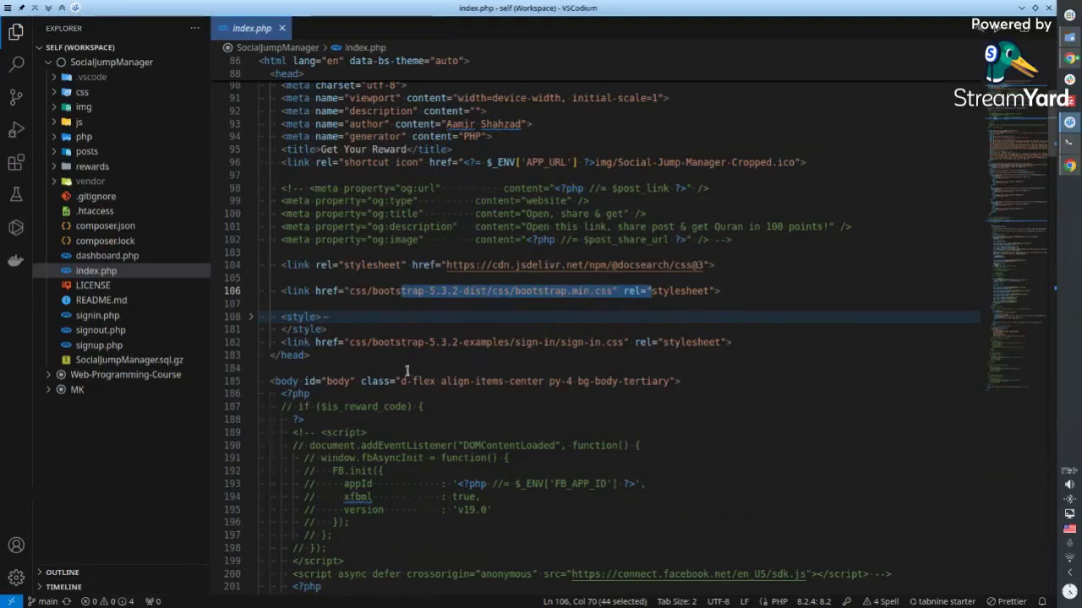
scroll(317, 355, down, 3)
scroll(317, 355, down, 2)
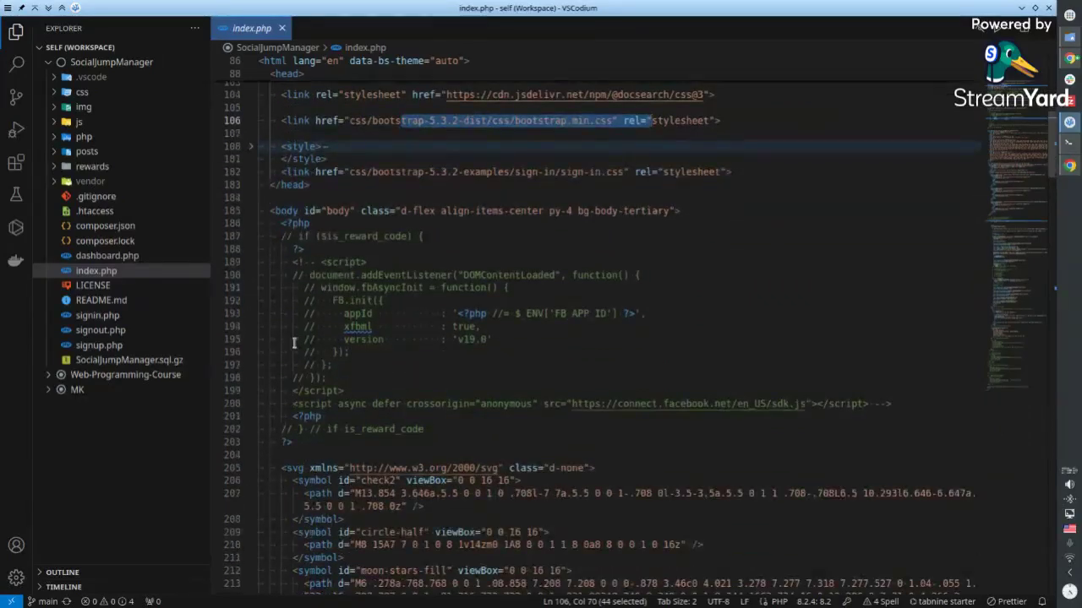
click(250, 224)
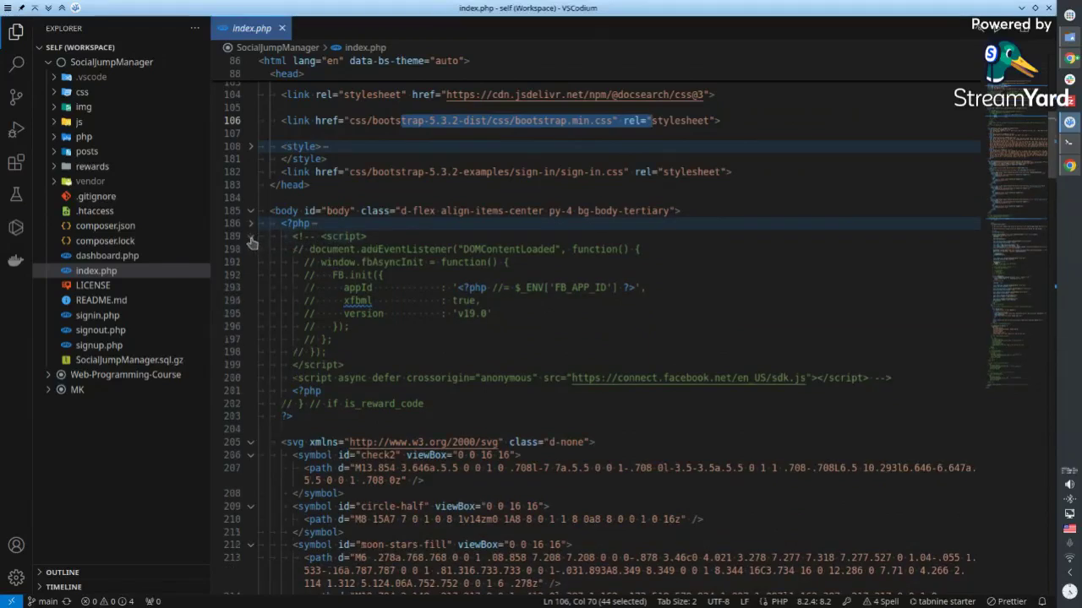
click(250, 238)
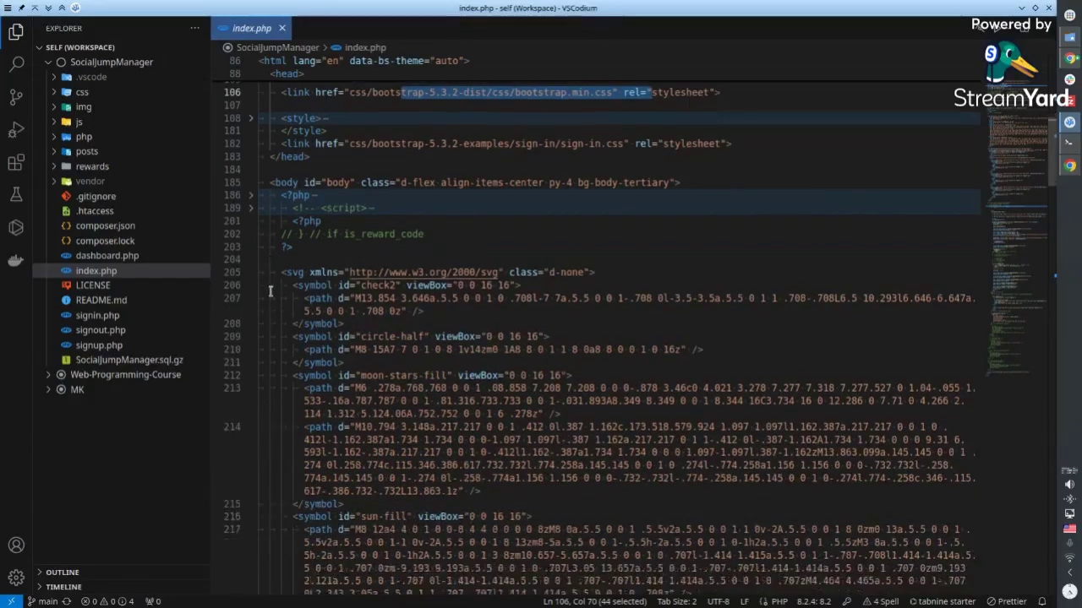
Step: Fold the hidden SVG icon definitions, theme toggle dropdown, container-fluid wrapper and main sign-in block
scroll(274, 288, down, 1)
click(251, 272)
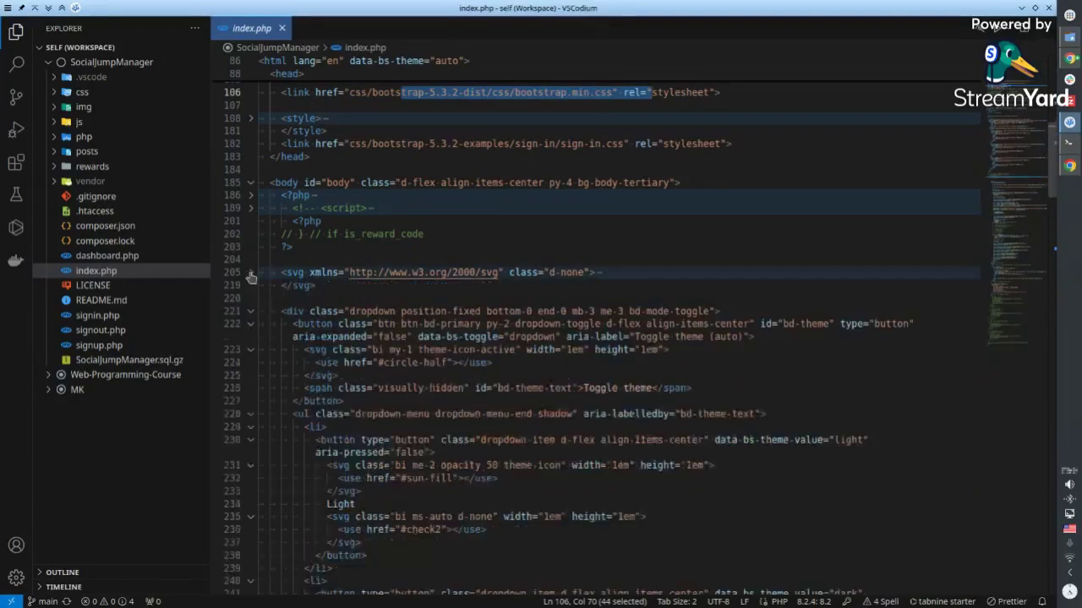
click(251, 310)
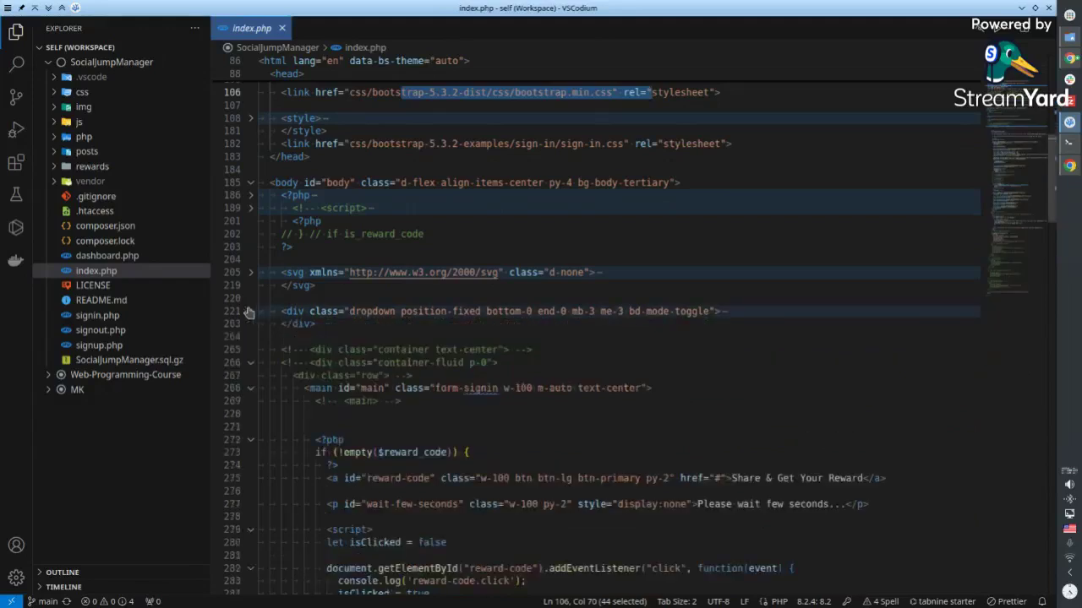
click(250, 362)
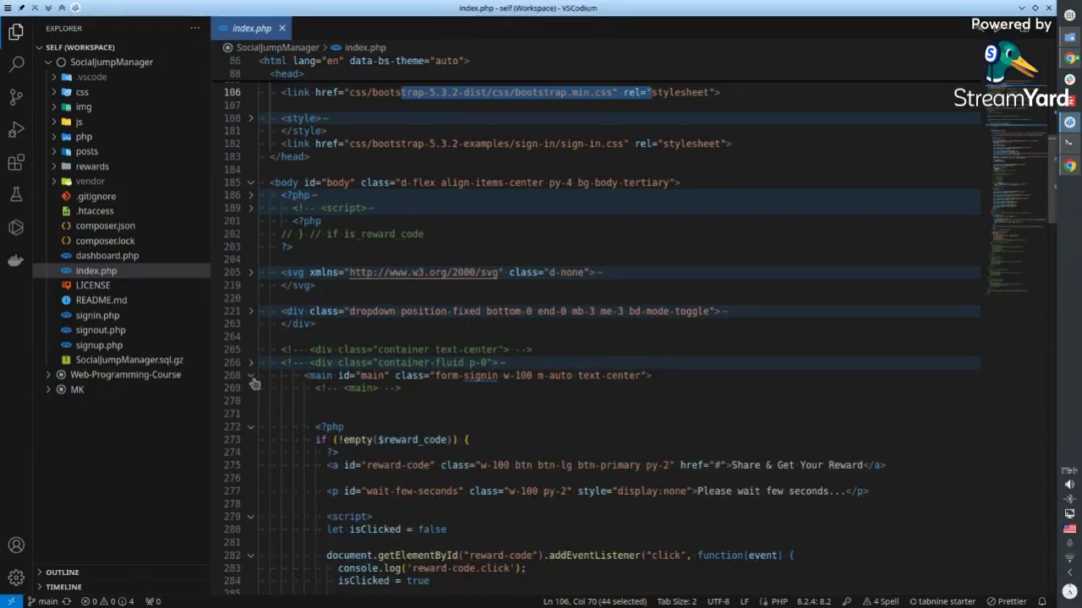
click(251, 377)
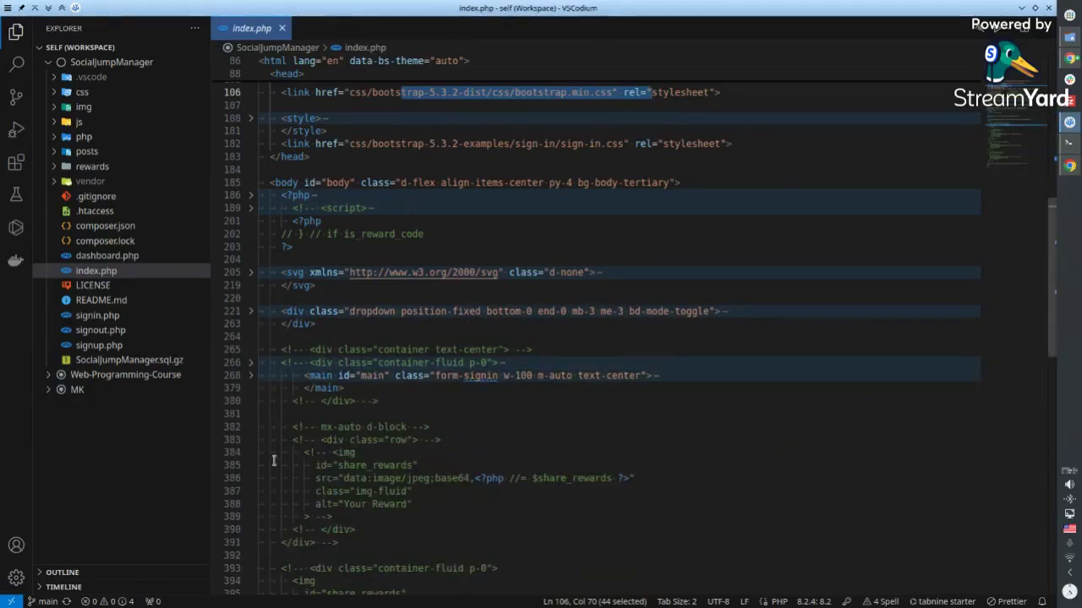
Step: Scroll past the collapsed body and switch to the Reward page in Chrome
scroll(289, 447, down, 1)
scroll(289, 447, down, 1)
scroll(309, 399, down, 1)
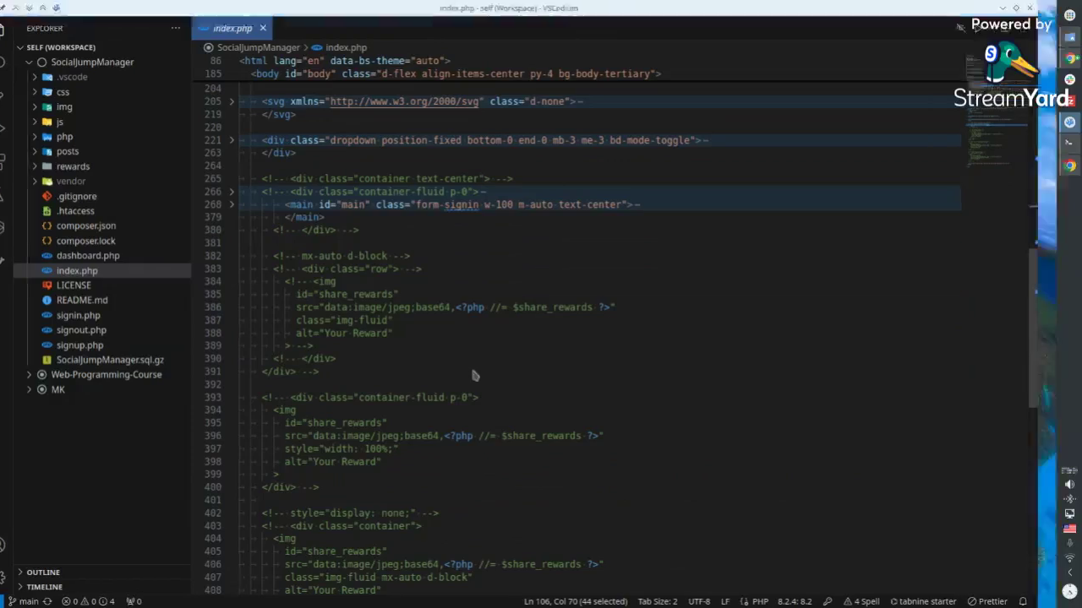
key(alt+Tab)
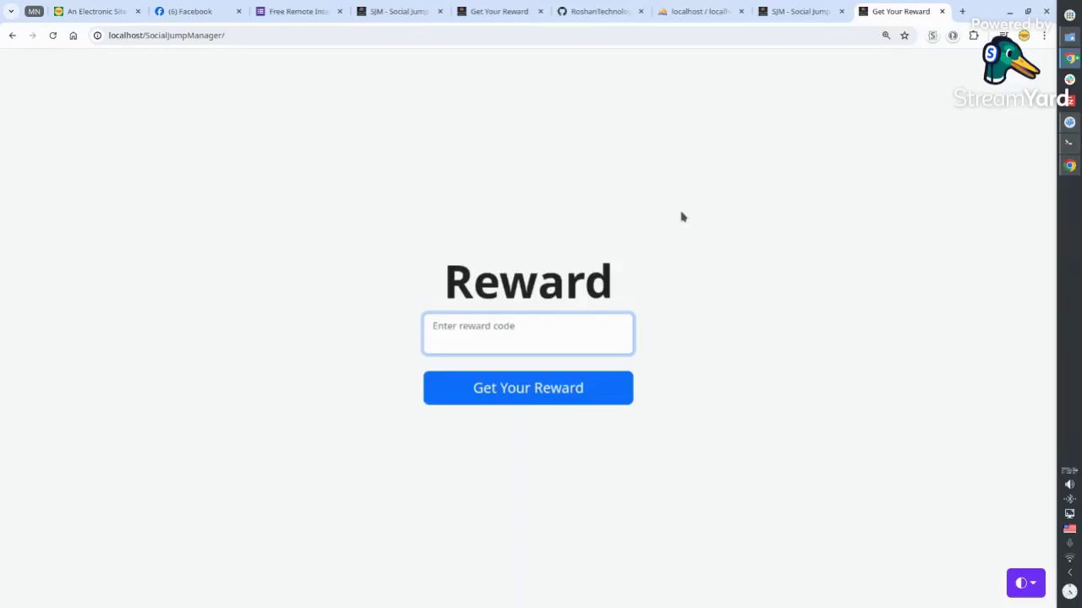
Step: Flip between VSCodium and the Reward page, then return to the index.php source
key(alt+Tab)
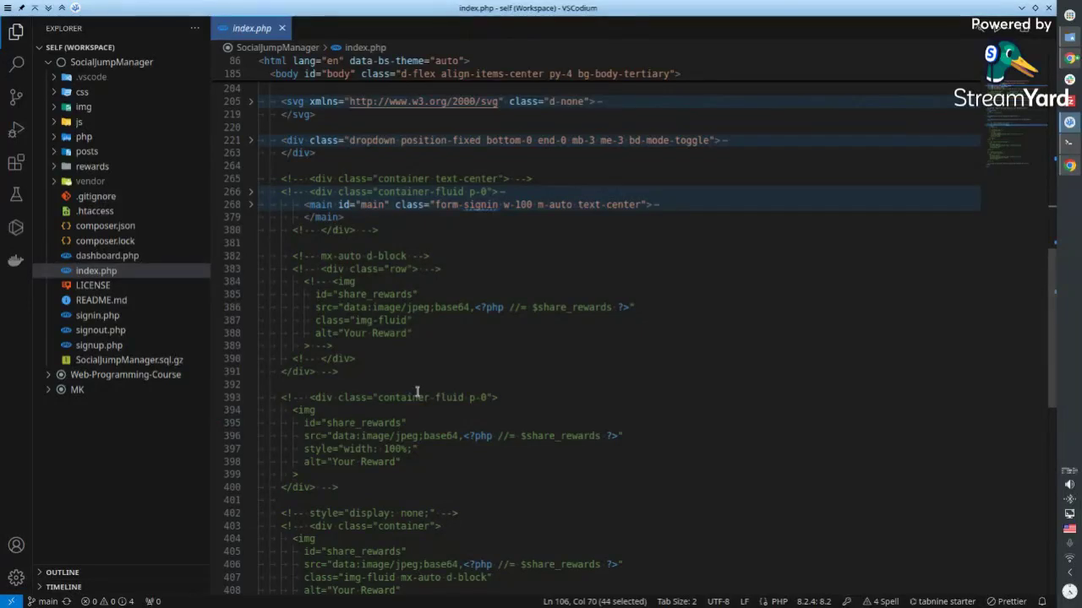
key(alt+Tab)
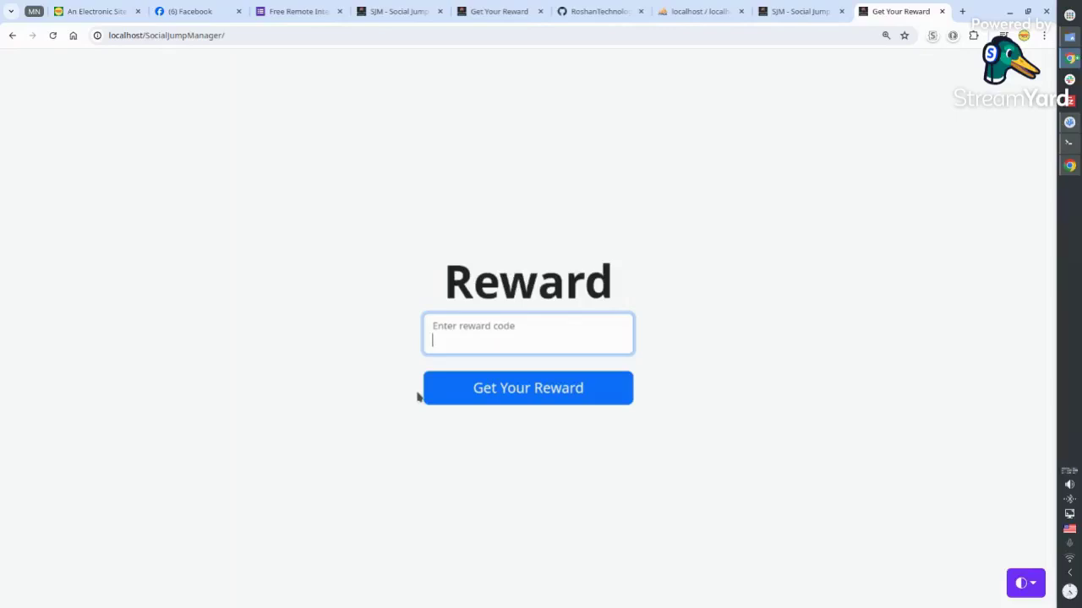
key(ctrl+alt+Left)
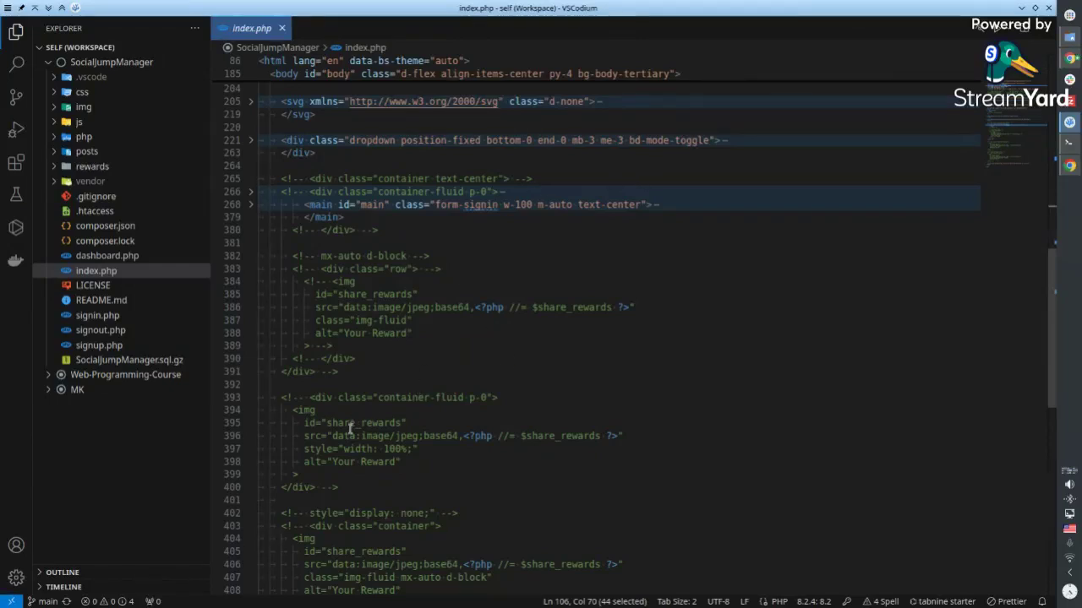
Step: Select the bootstrap script path on line 412 near the end of index.php, then scroll back up
scroll(314, 435, down, 5)
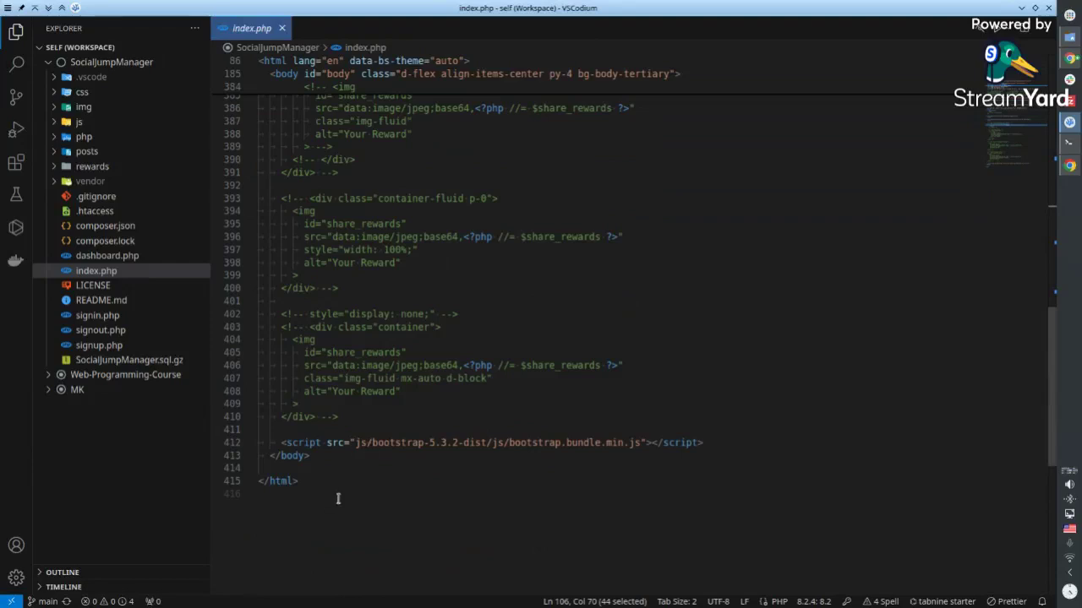
drag(372, 442, 577, 442)
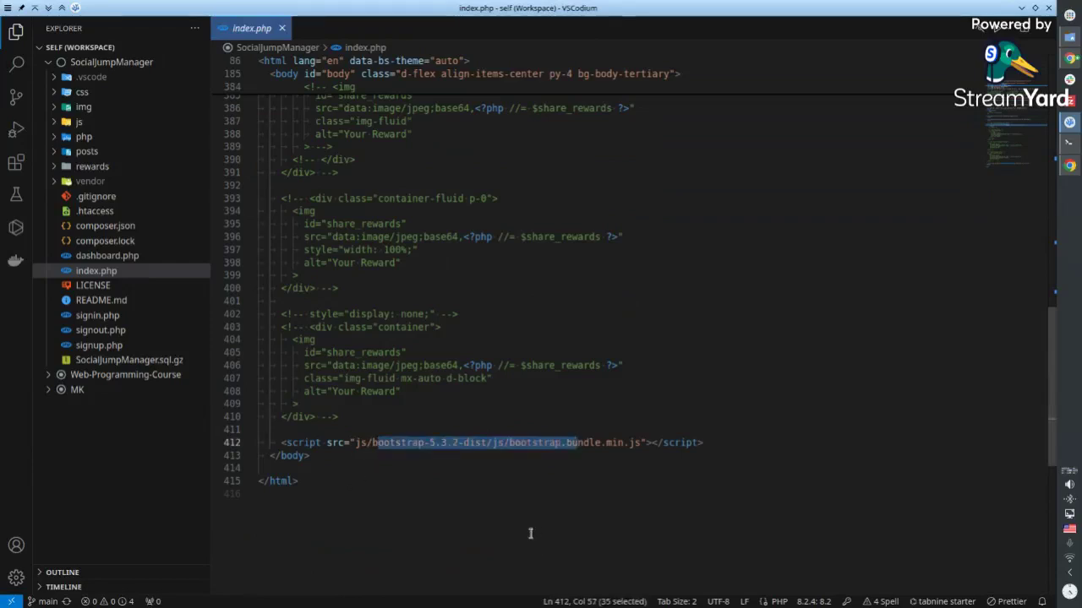
scroll(442, 528, up, 2)
scroll(443, 528, up, 2)
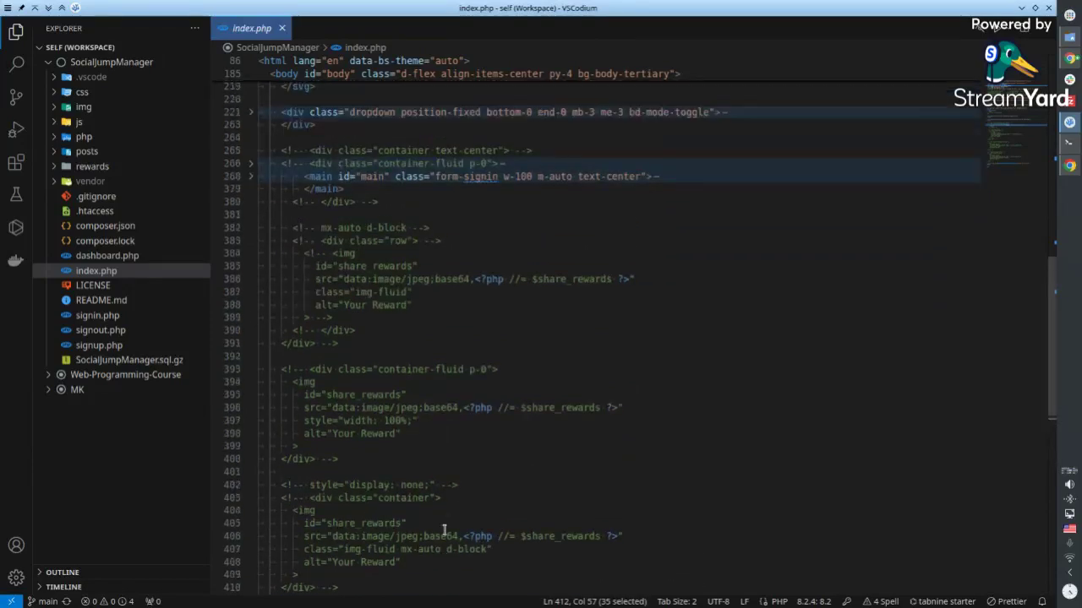
scroll(403, 380, up, 3)
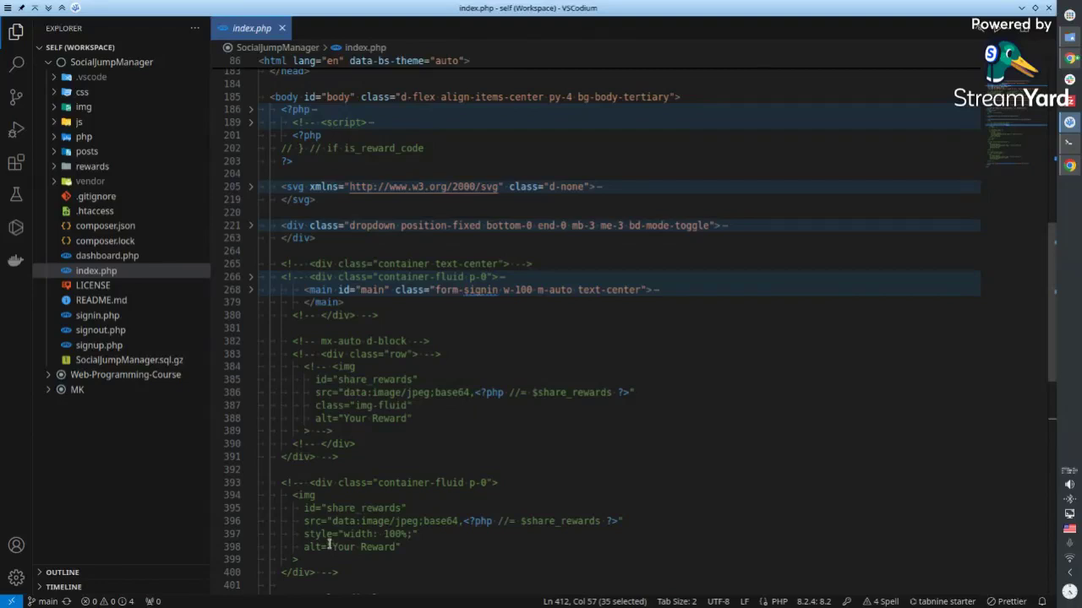
key(ctrl+alt+Right)
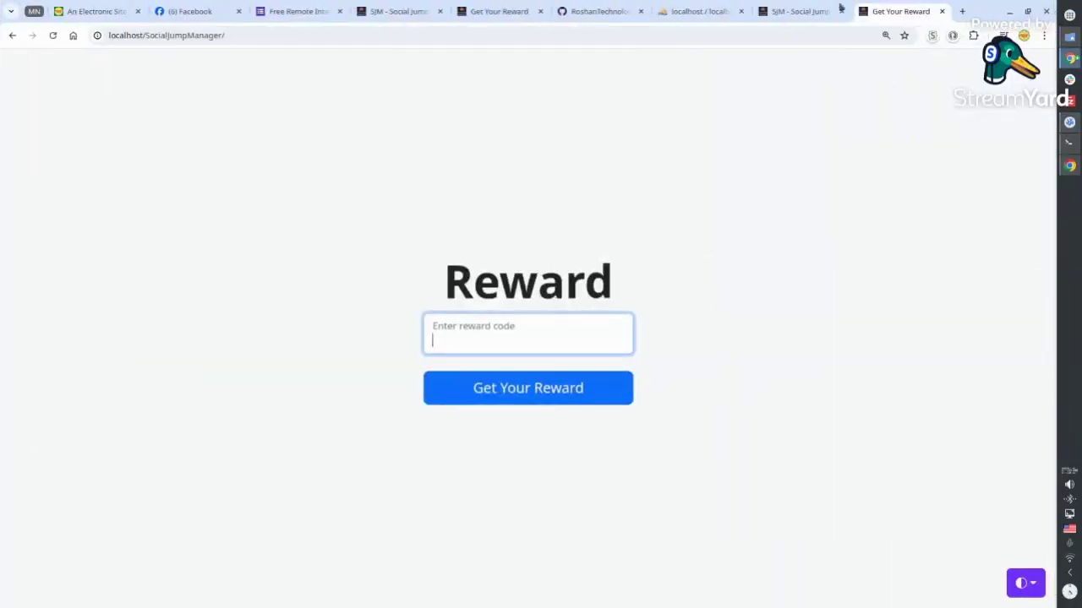
click(798, 11)
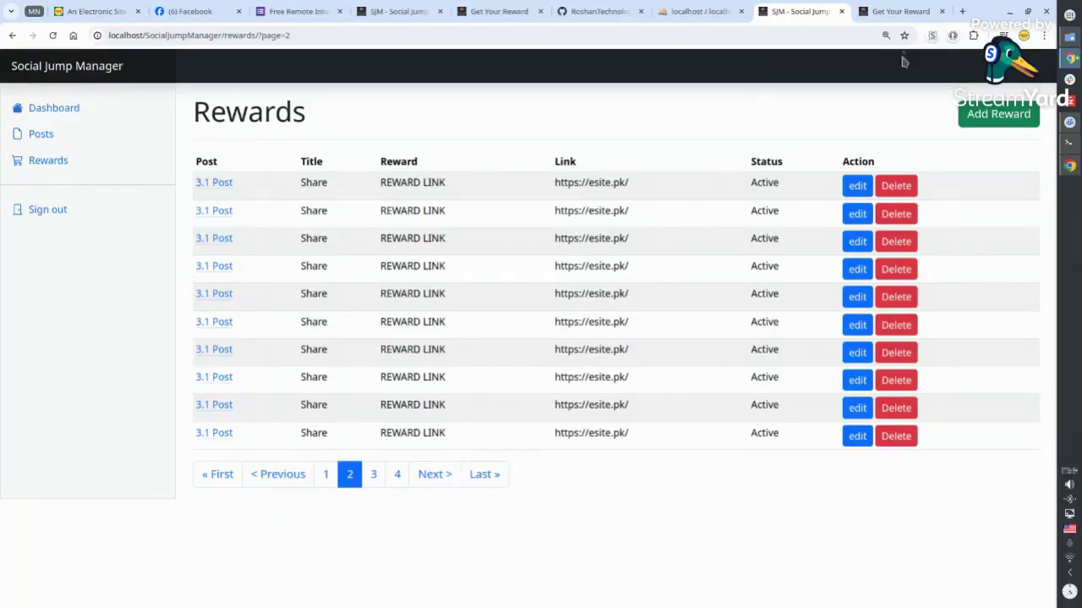
click(898, 11)
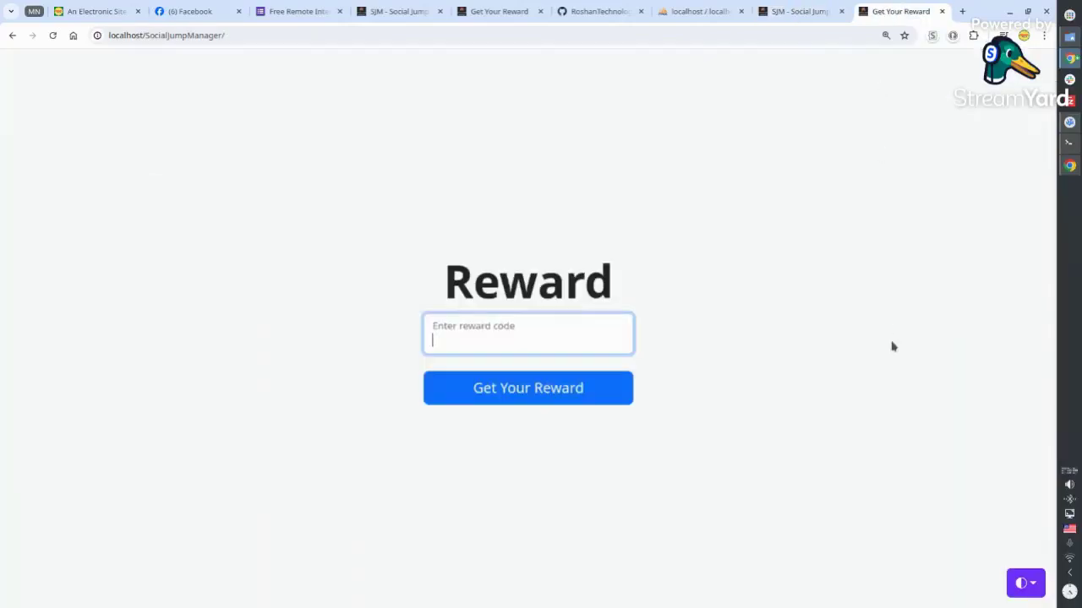
key(alt+Tab)
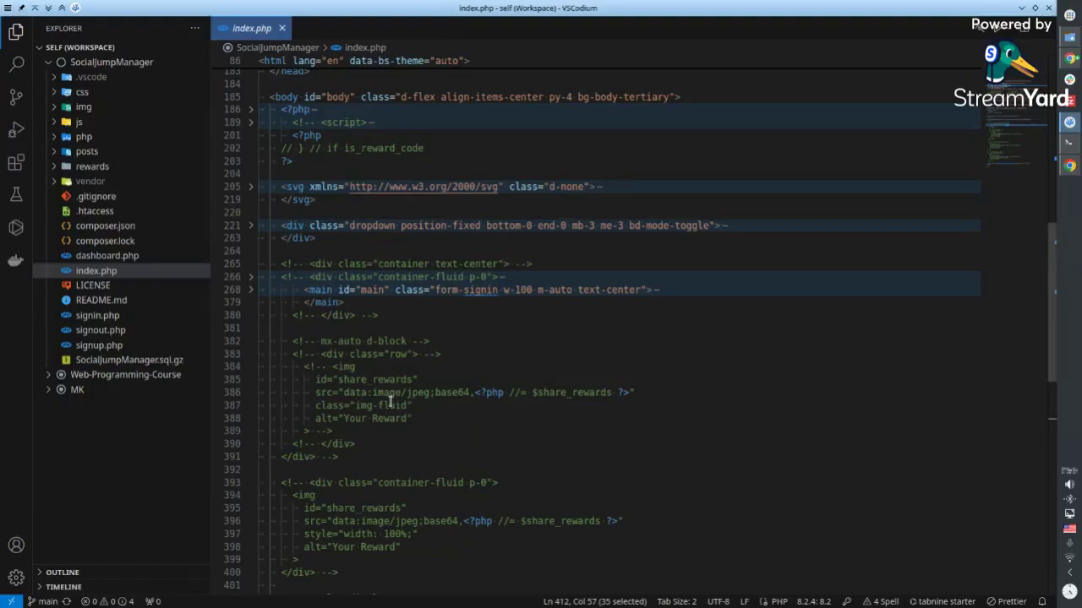
Step: Select the Reward heading in Chrome, then unfold the main block at line 268 and search index.php for 'Reward'
key(alt+Tab)
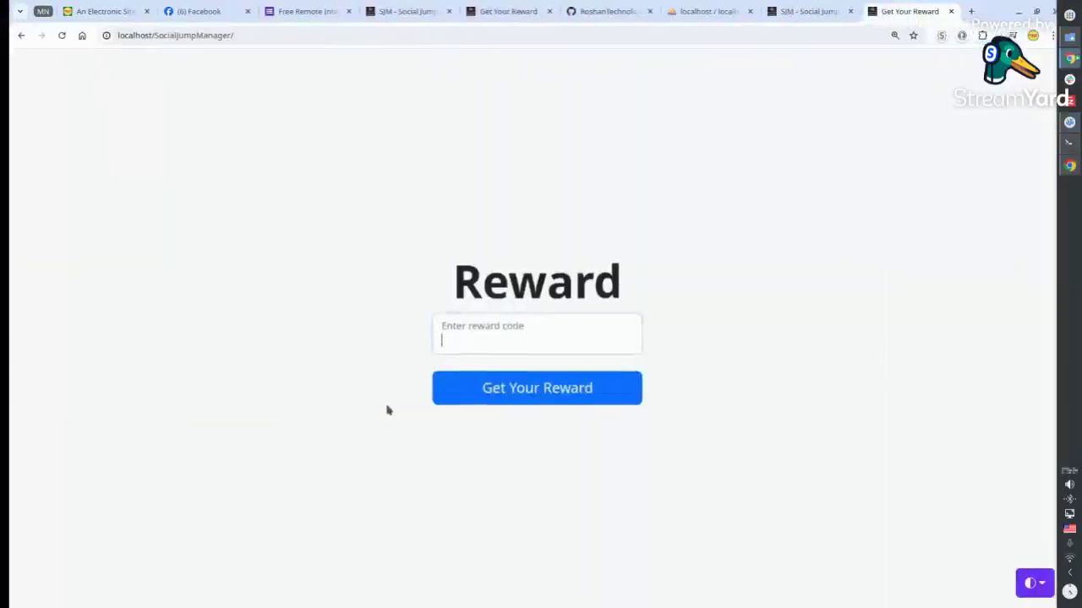
drag(446, 279, 611, 272)
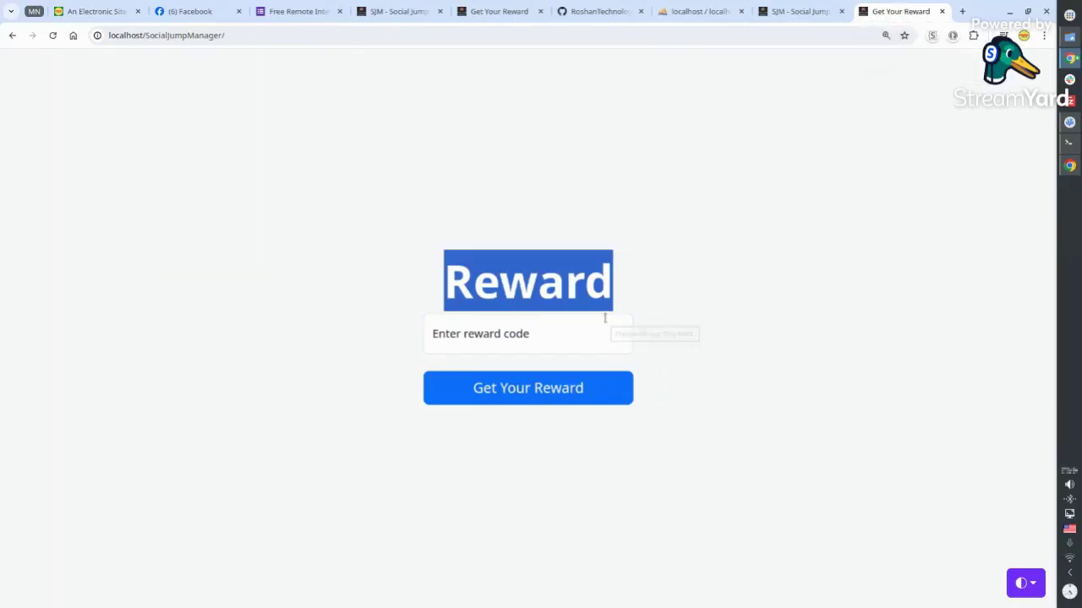
key(alt+Tab)
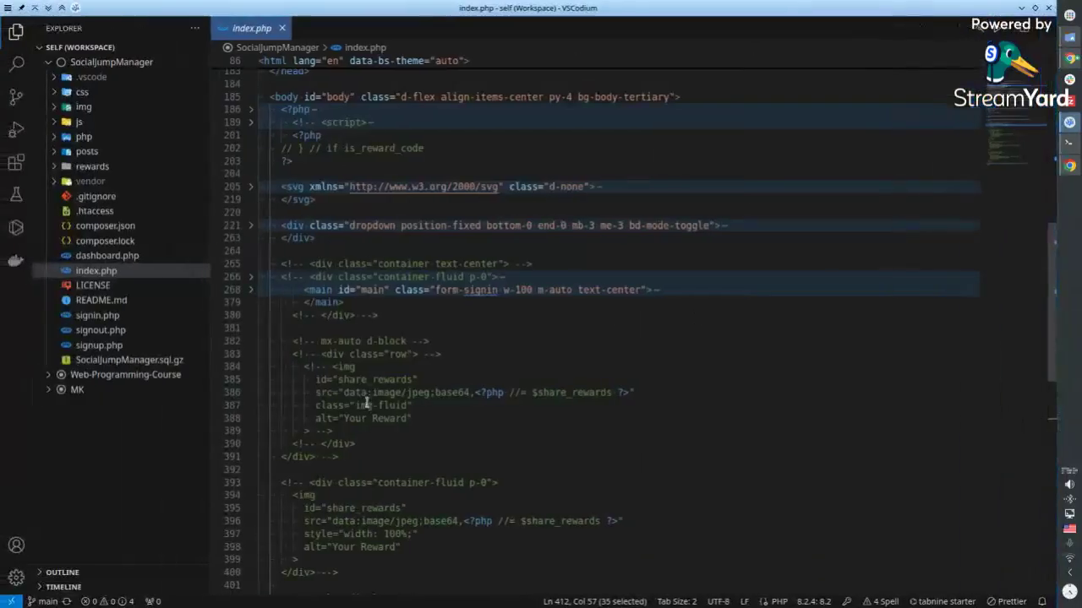
click(250, 290)
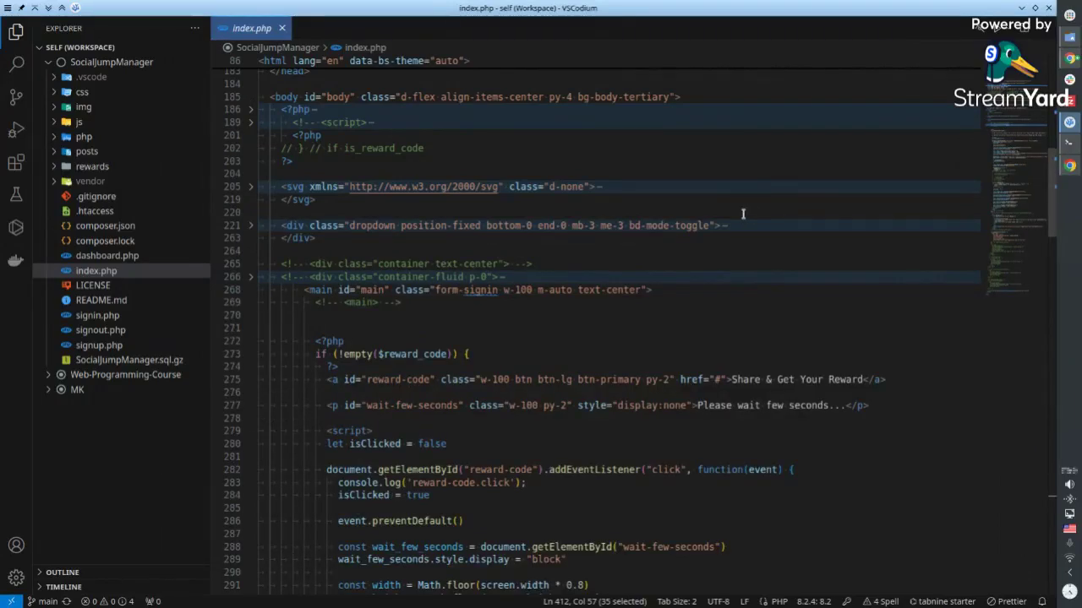
click(351, 343)
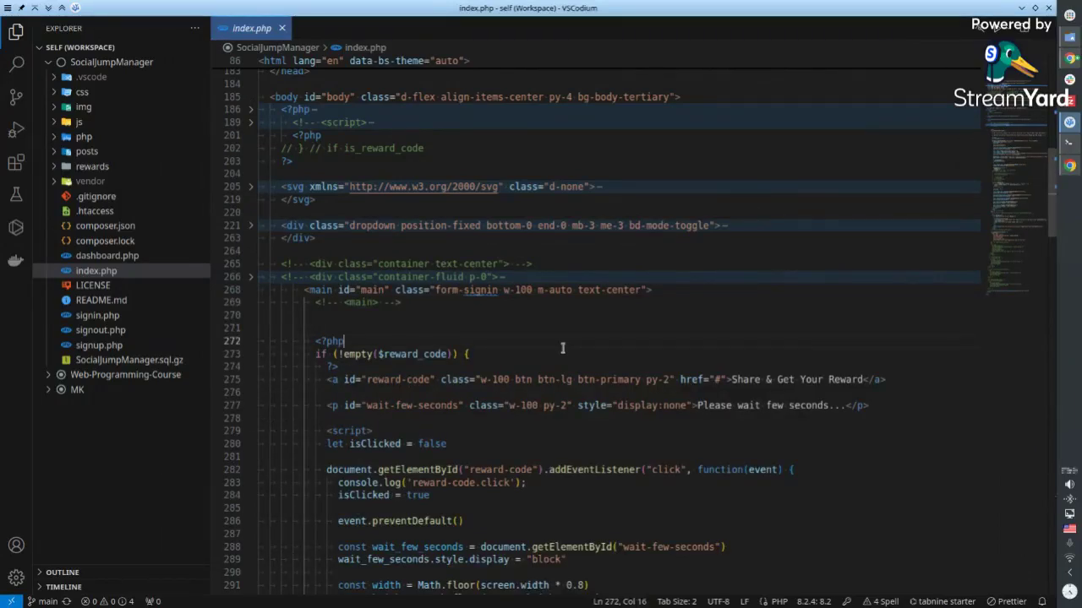
key(ctrl+f)
text(Reward)
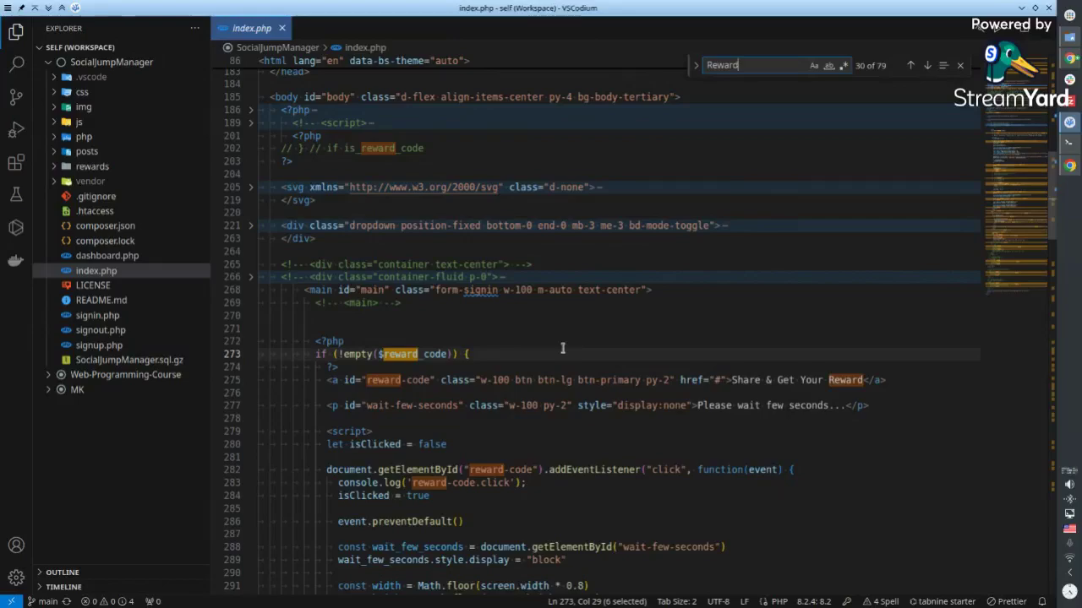
Step: Fold the PHP block at line 272, click handler at 282, focus listener at 309 and getReward at 317
key(alt+Tab)
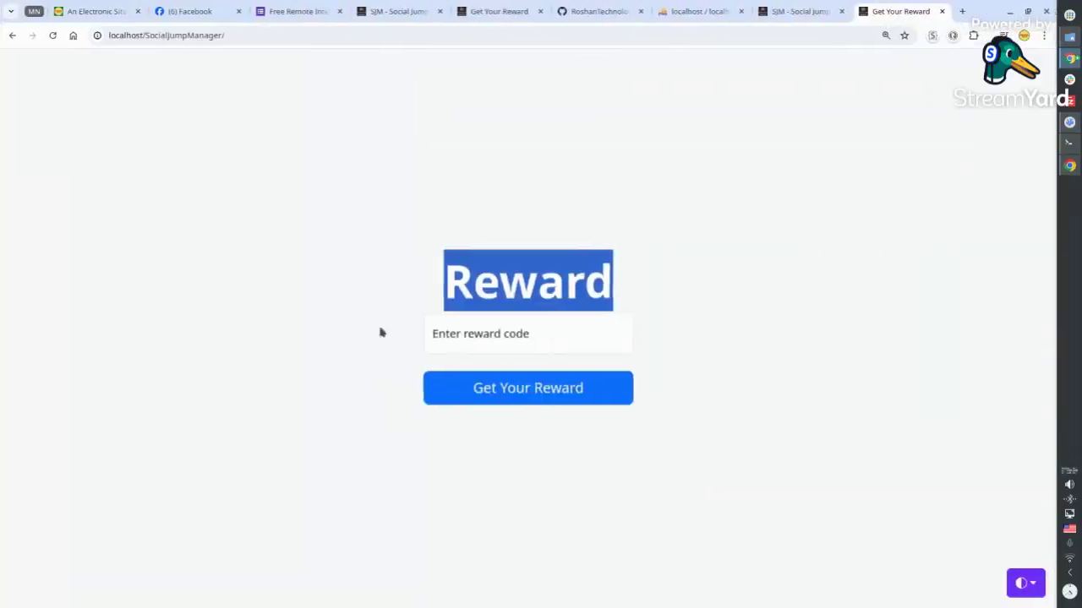
click(393, 285)
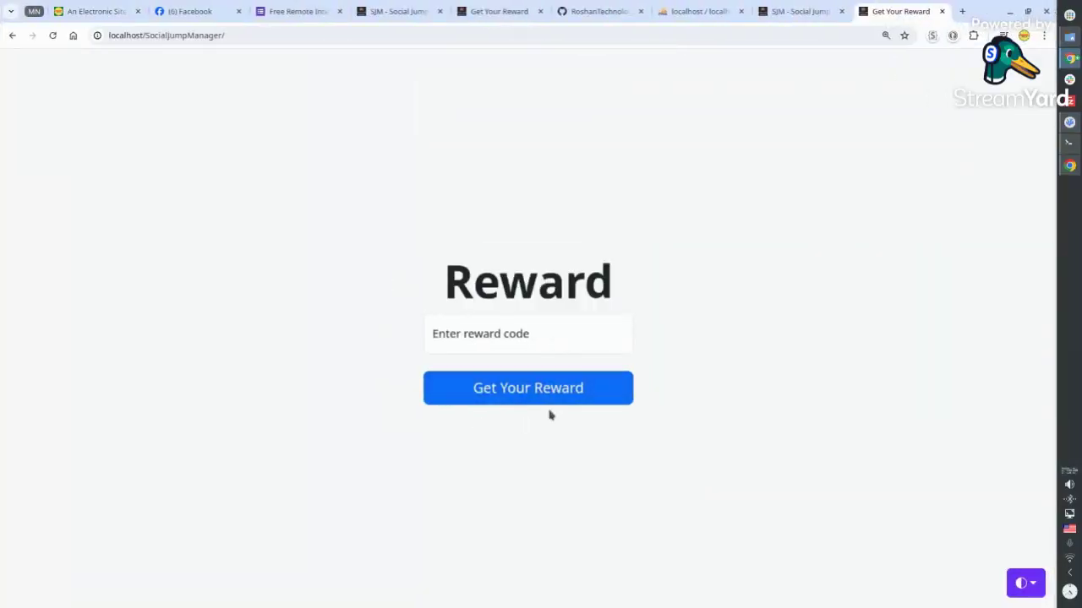
key(alt+Tab)
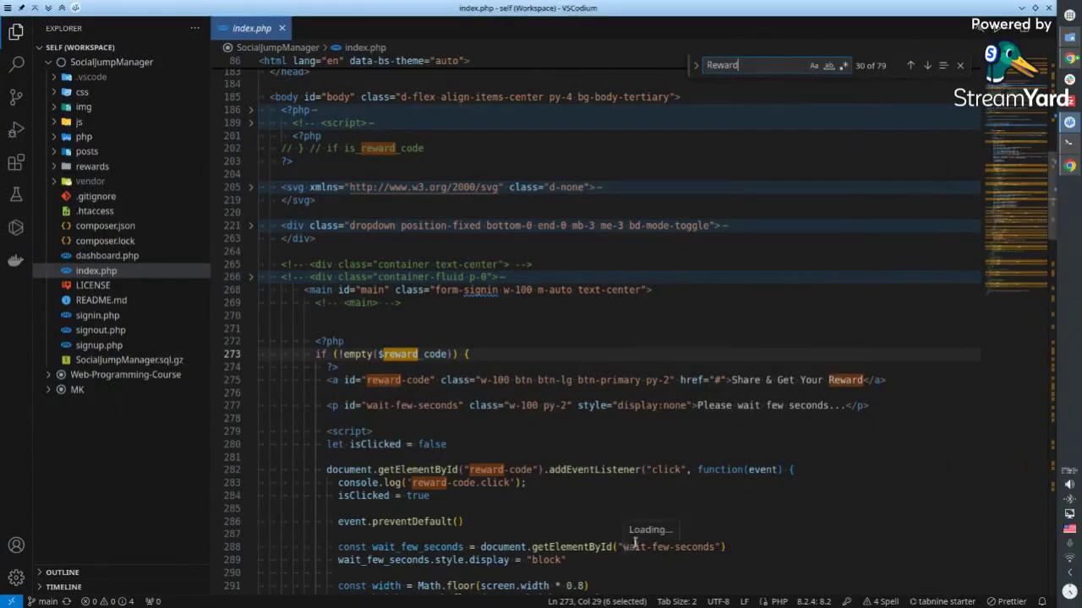
scroll(583, 507, down, 2)
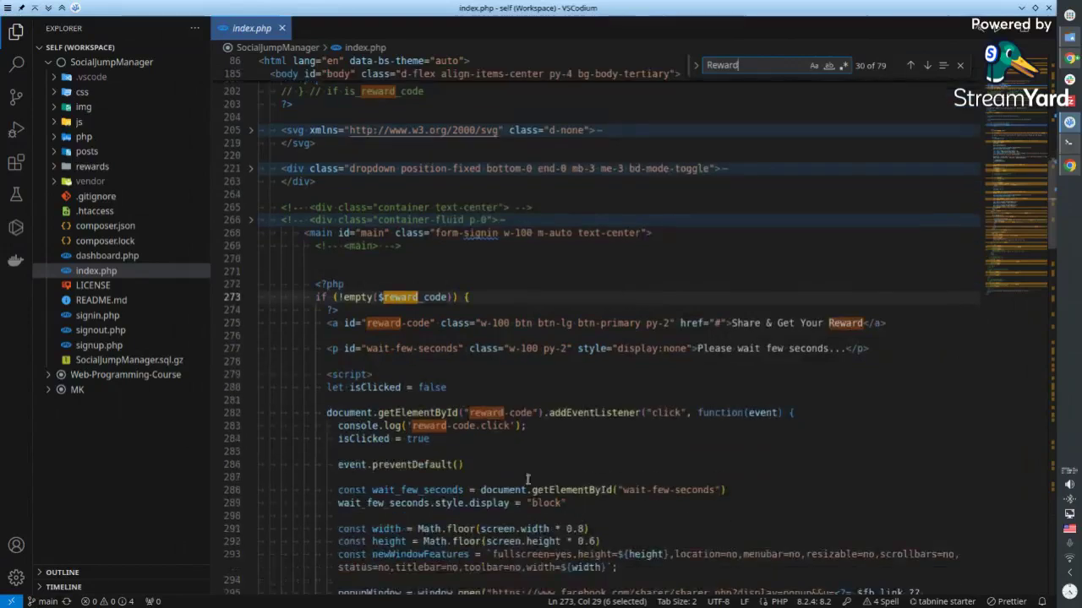
click(248, 287)
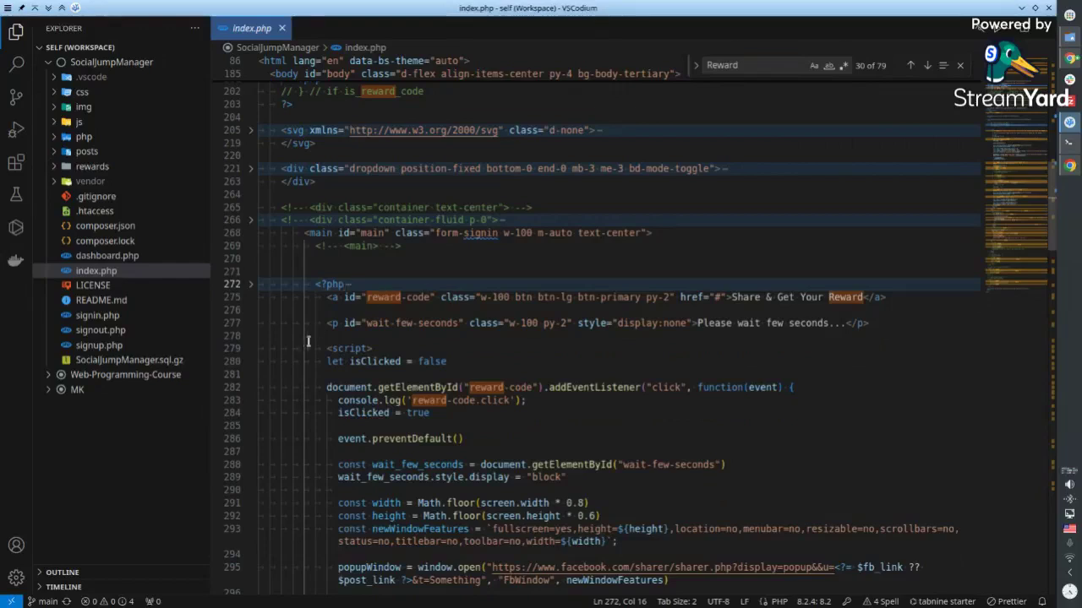
scroll(319, 294, down, 1)
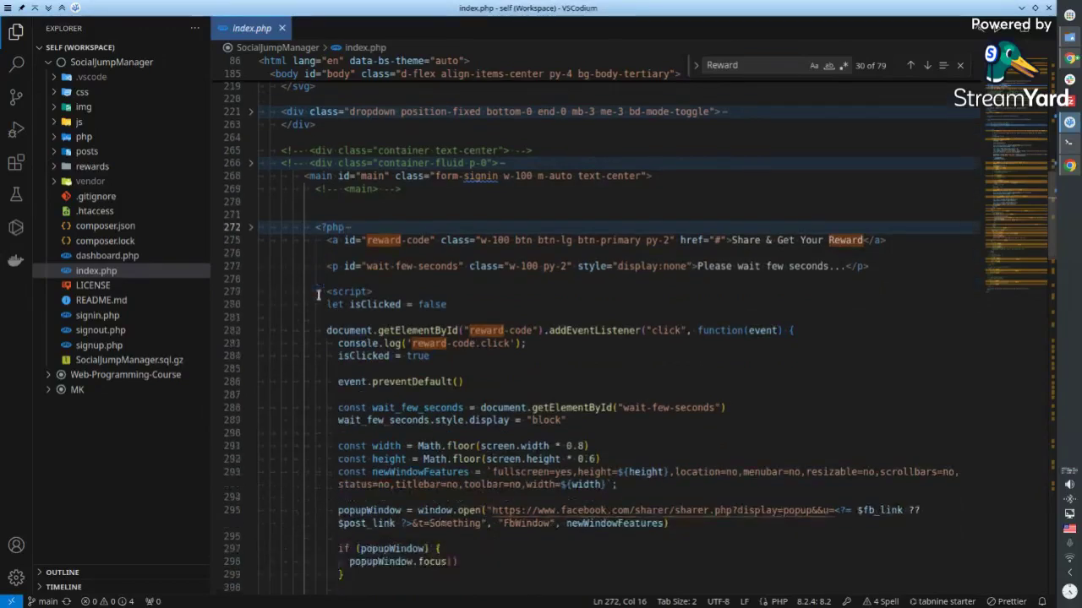
click(249, 332)
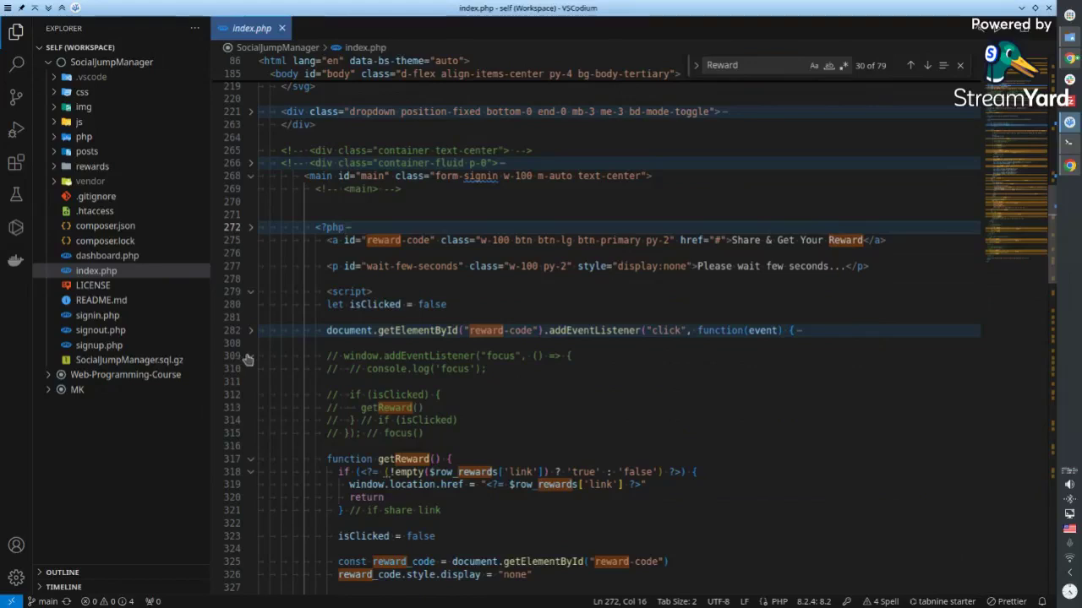
click(247, 358)
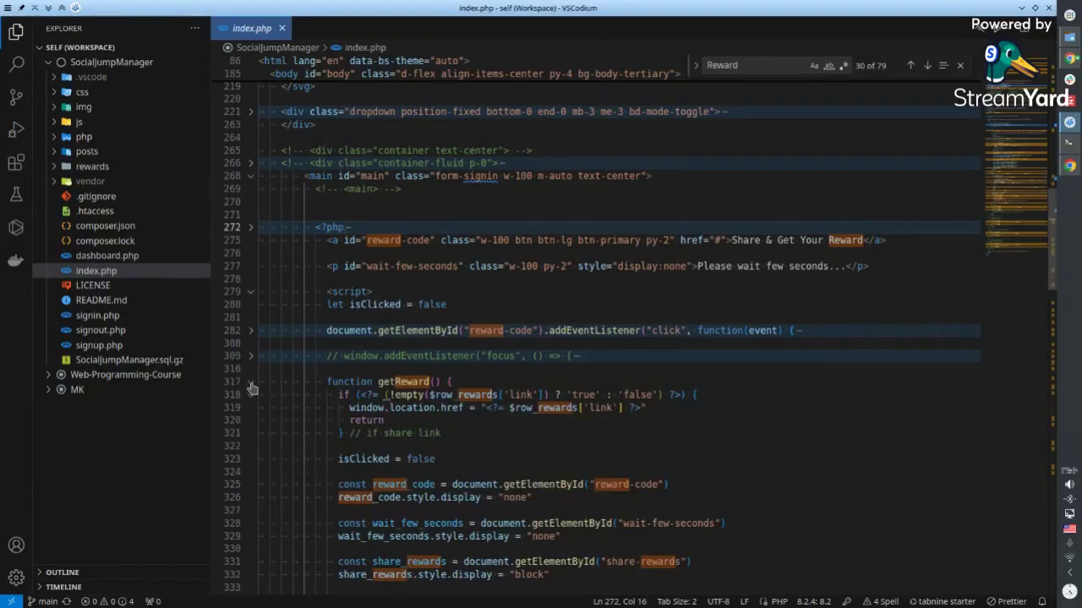
click(250, 383)
Step: Put the caret in the form tag on line 346 and return to the Reward page in Chrome
scroll(258, 429, down, 1)
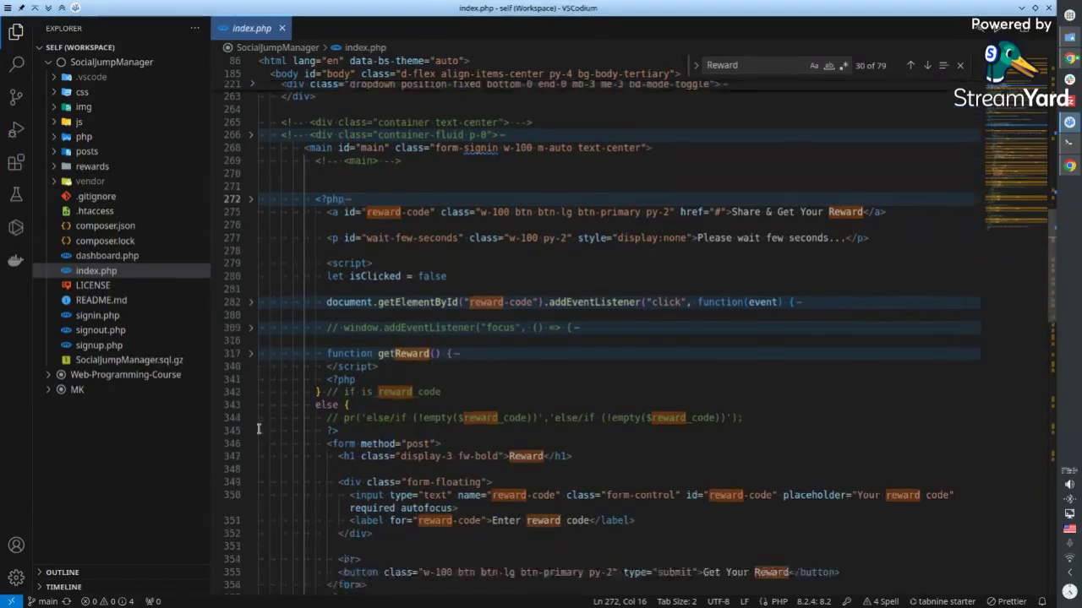
scroll(258, 429, down, 1)
scroll(259, 429, down, 1)
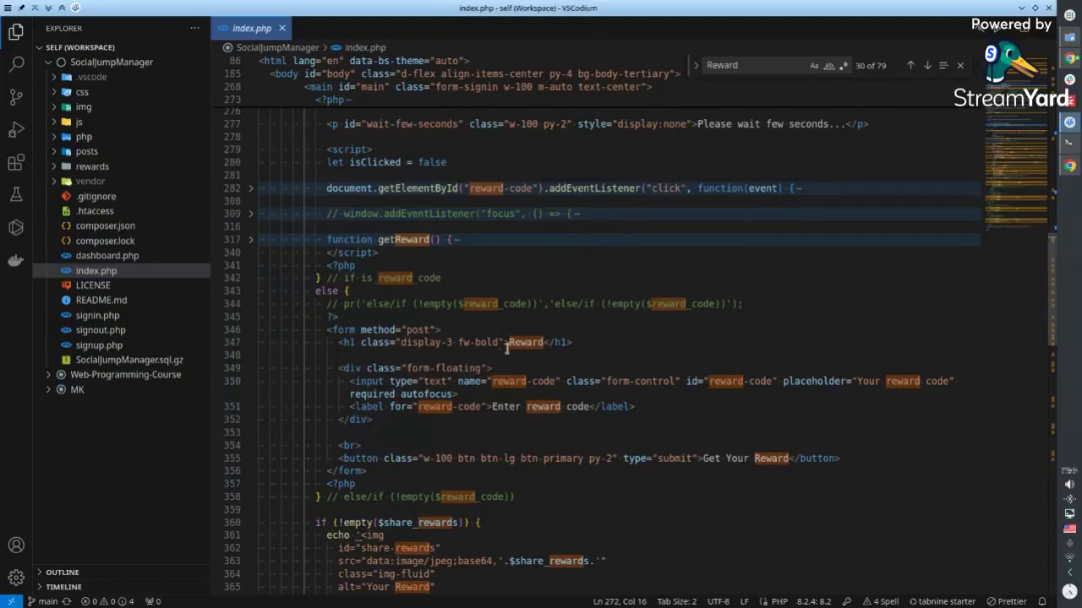
click(336, 330)
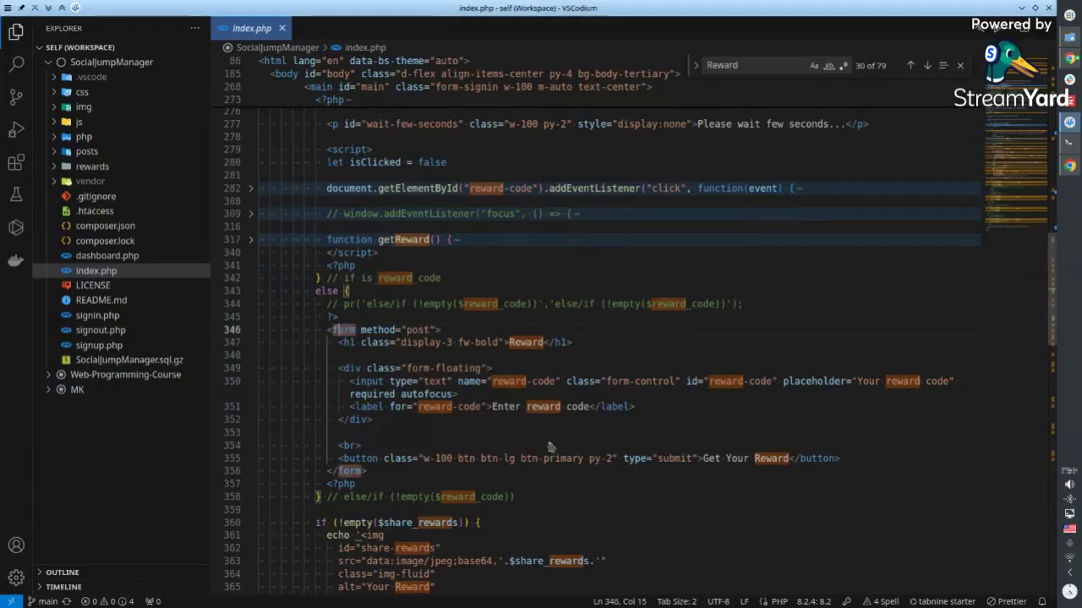
key(alt+Tab)
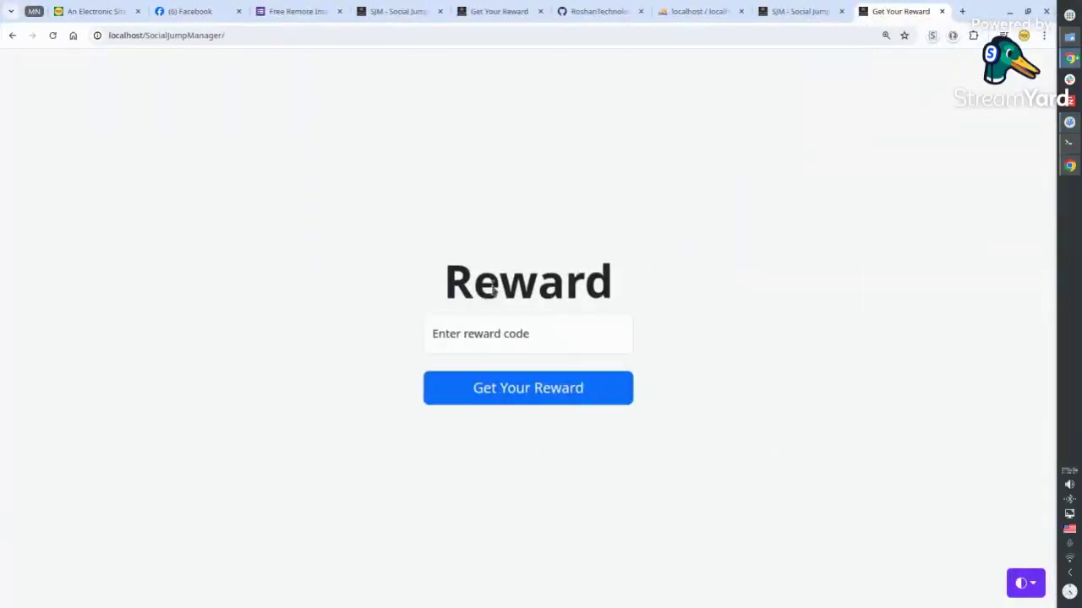
Step: Open Chrome DevTools via Inspect on the Reward page, then go back to index.php in VSCodium
right_click(493, 290)
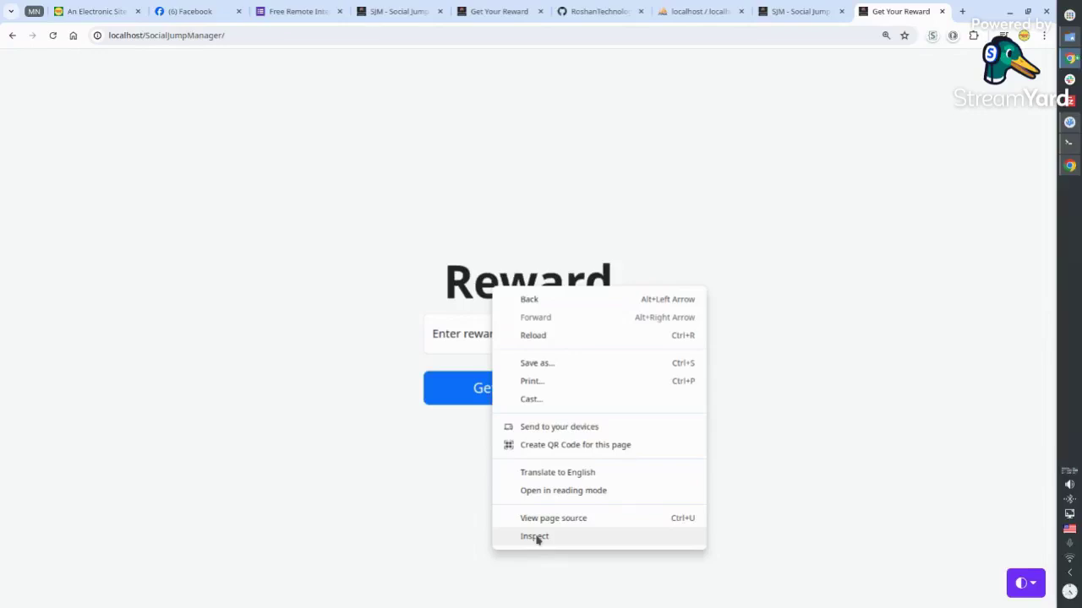
click(535, 537)
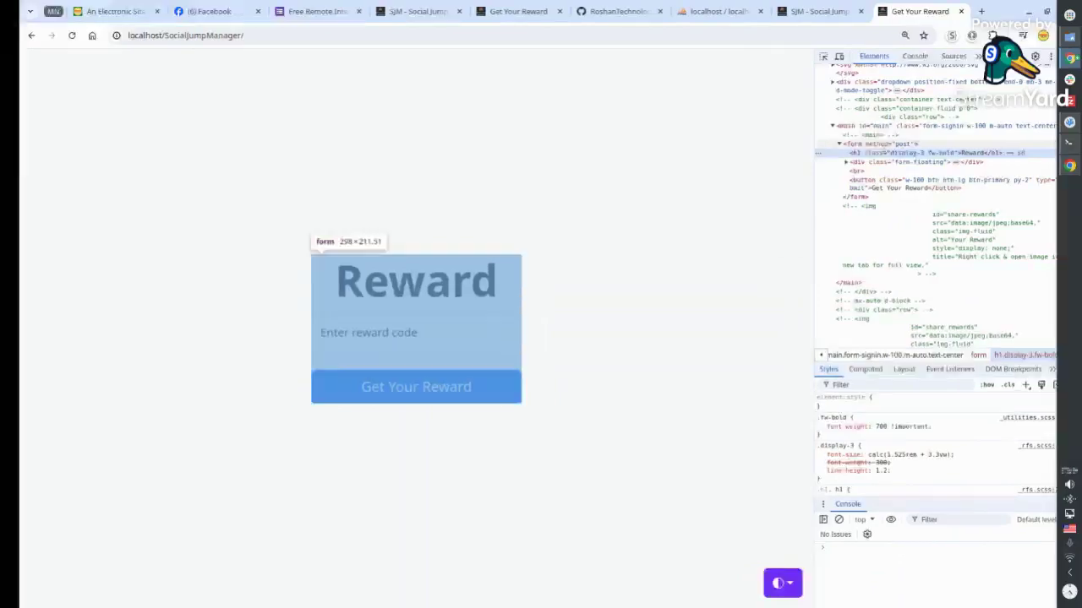
key(alt+Tab)
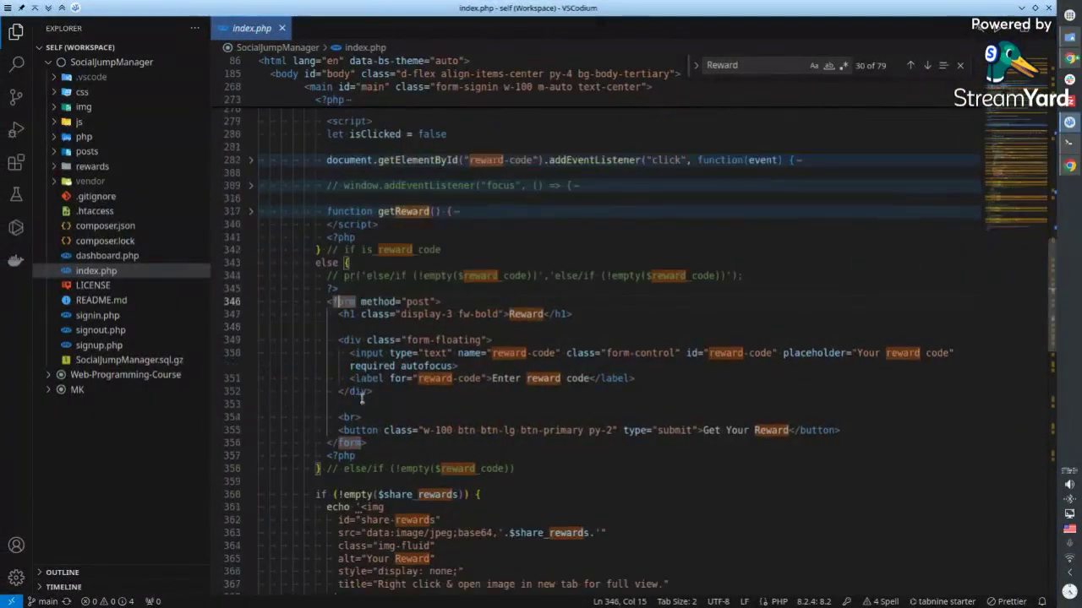
key(alt+Tab)
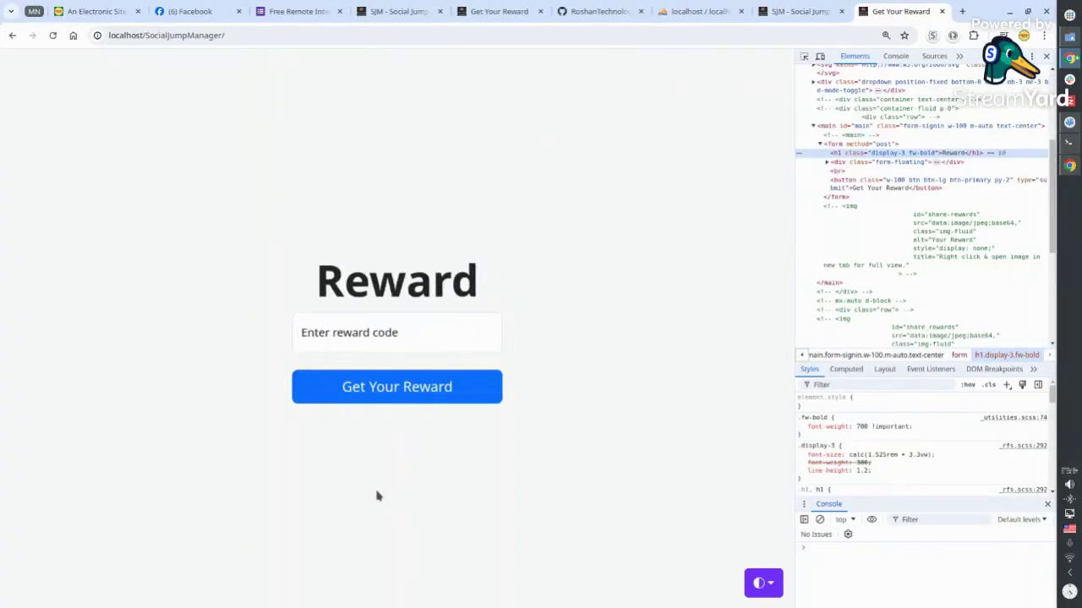
key(alt+Tab)
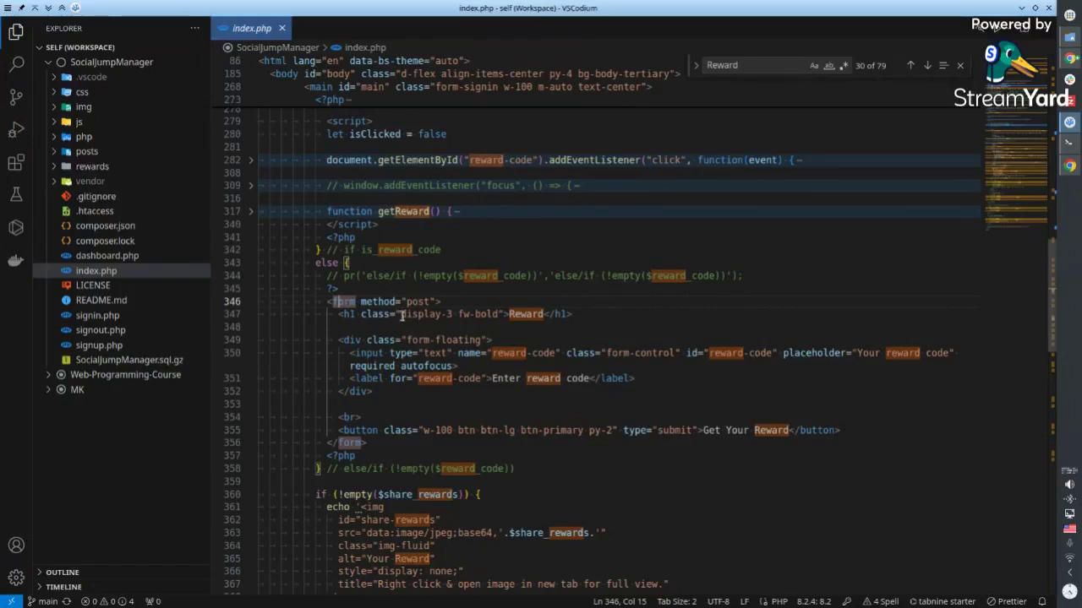
click(401, 314)
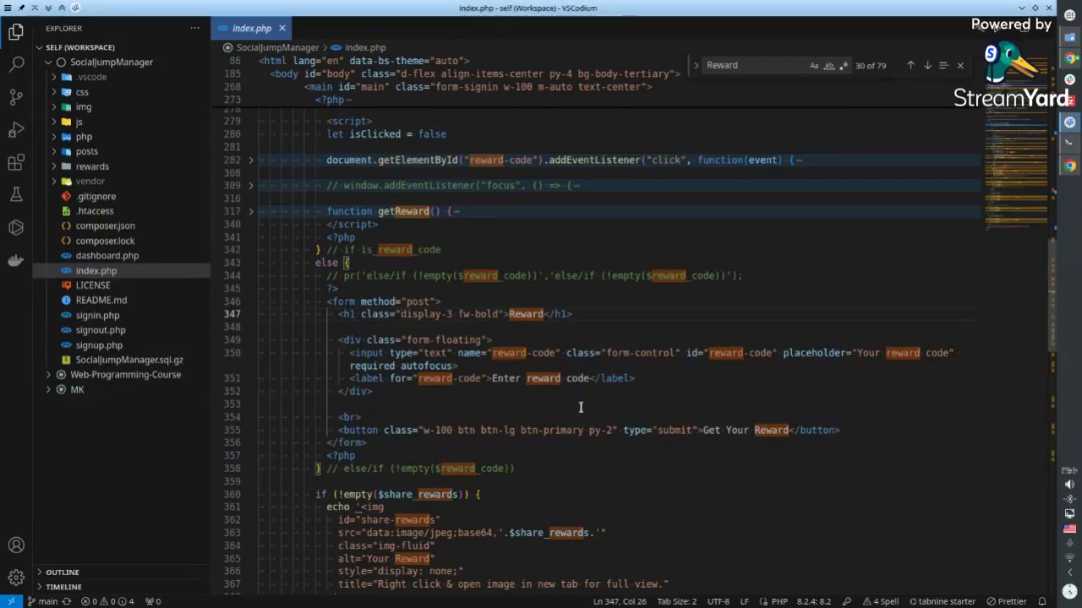
key(alt+Tab)
drag(370, 282, 409, 282)
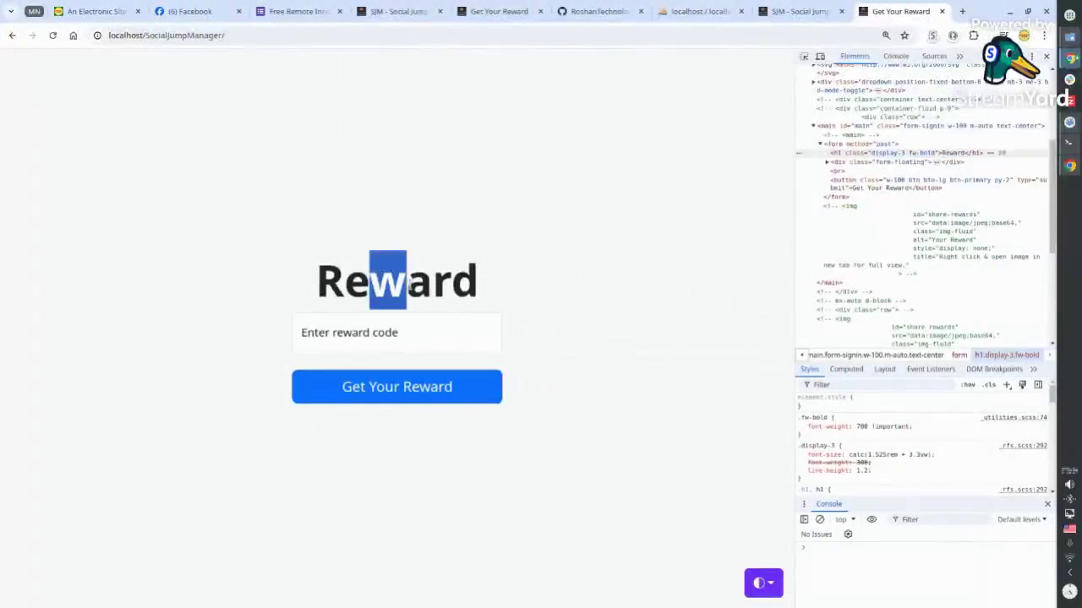
key(alt+Tab)
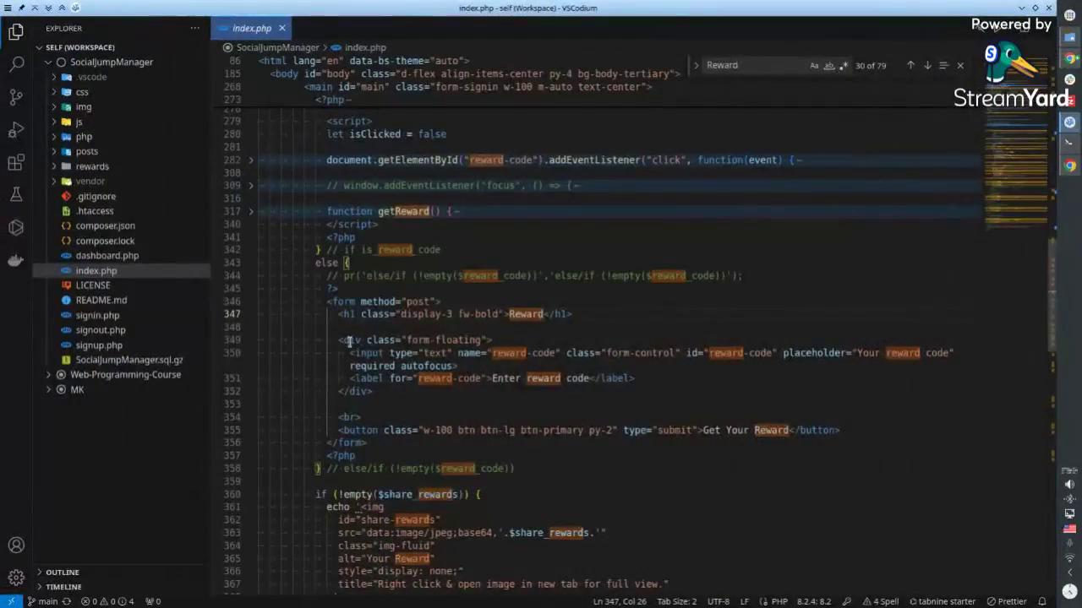
scroll(348, 340, down, 1)
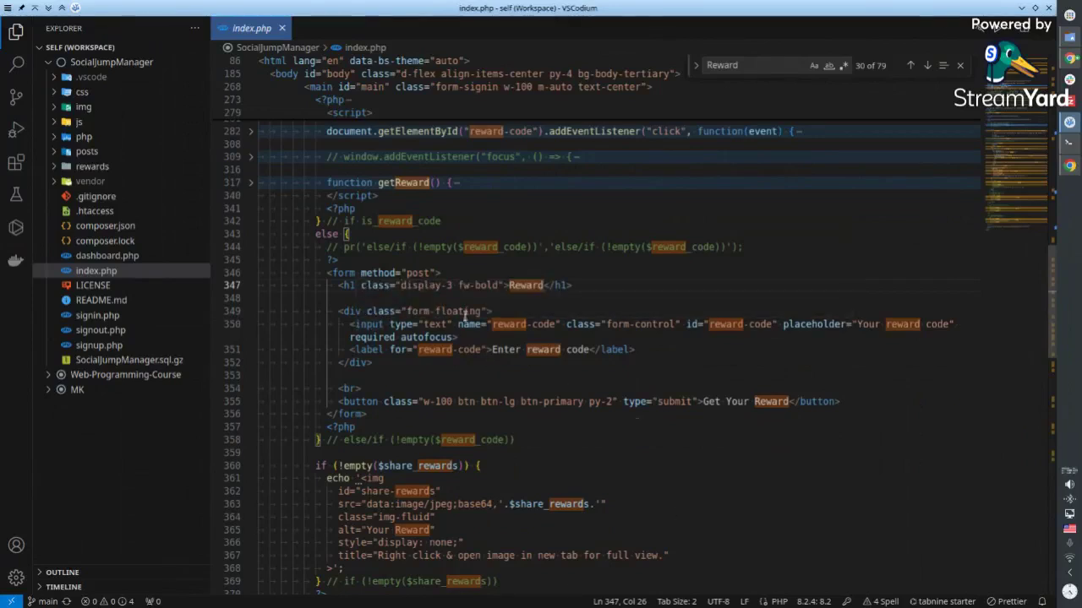
key(alt+Tab)
key(alt+Tab)
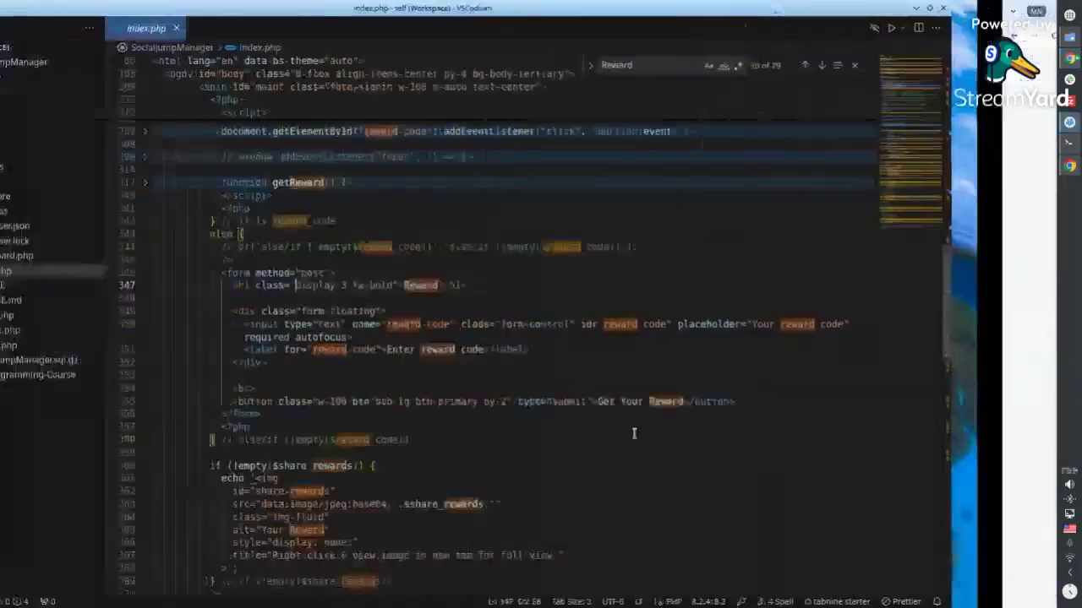
double_click(361, 325)
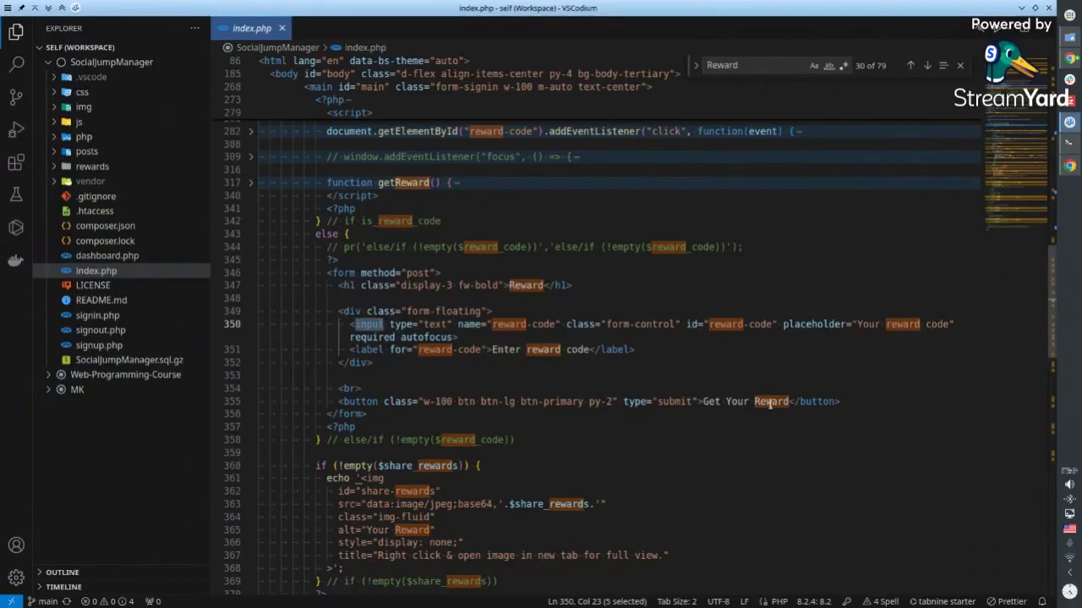
key(alt+Tab)
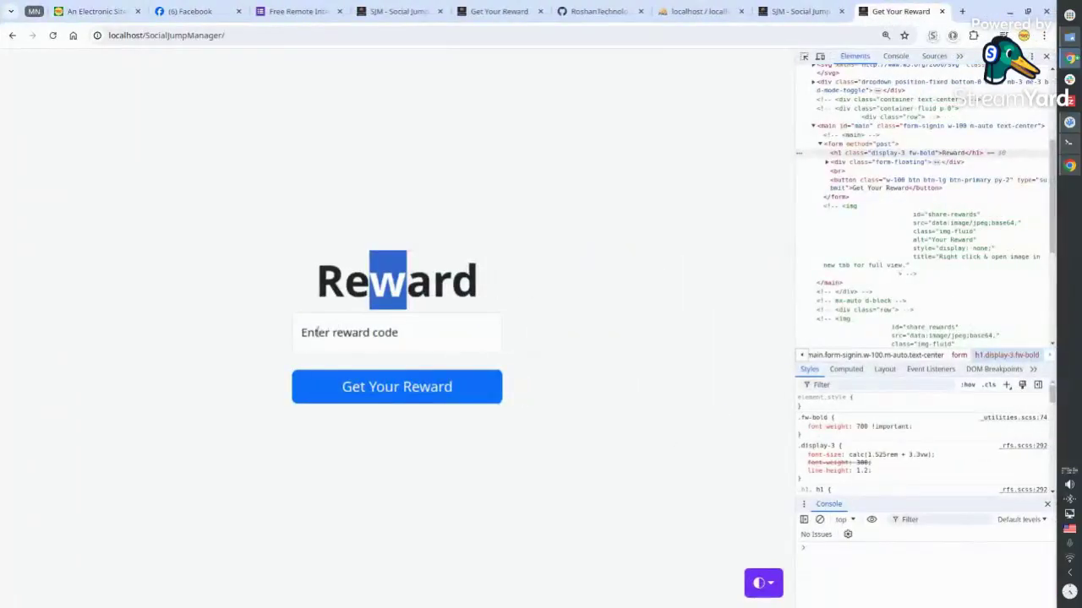
click(317, 332)
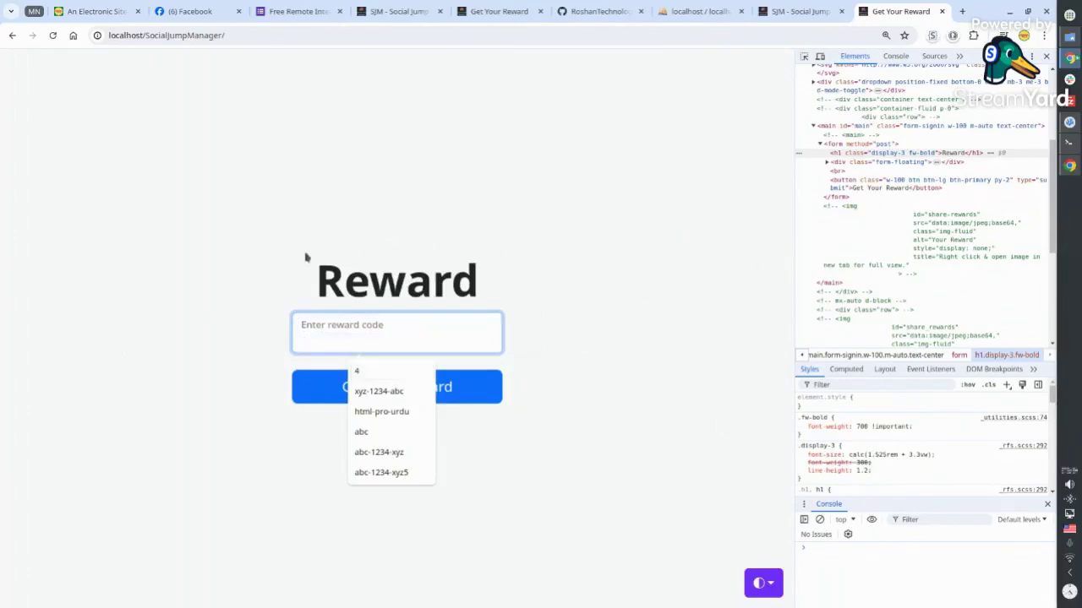
key(alt+Tab)
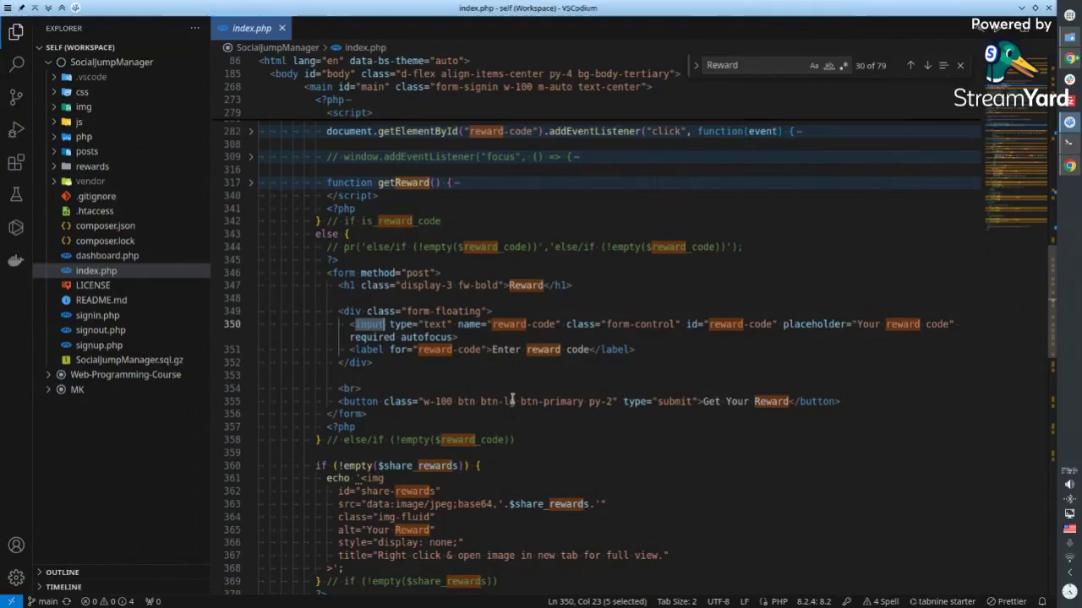
double_click(415, 337)
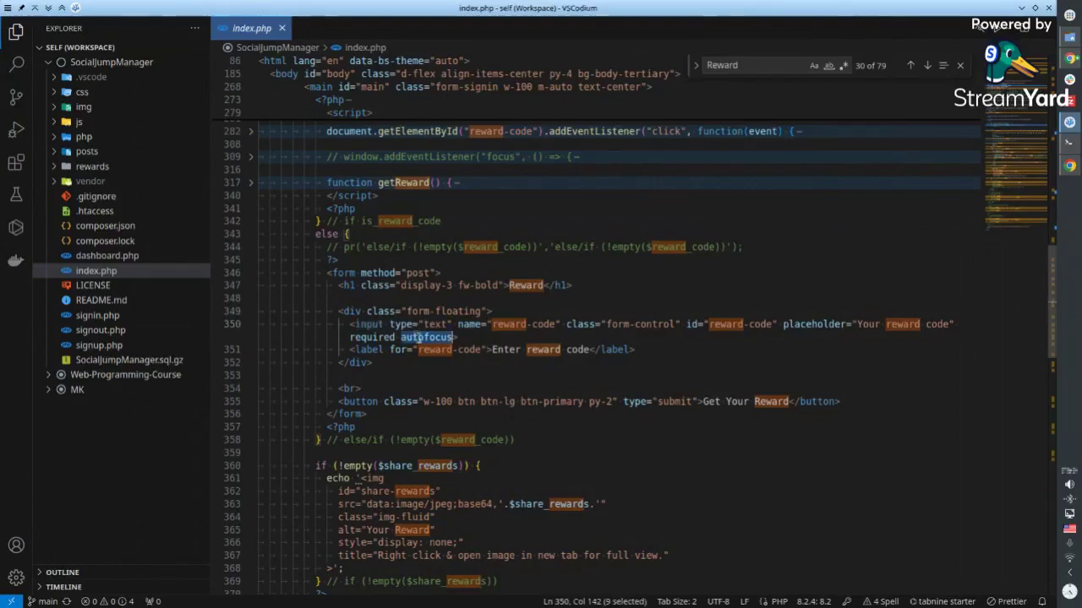
key(ctrl+alt+Right)
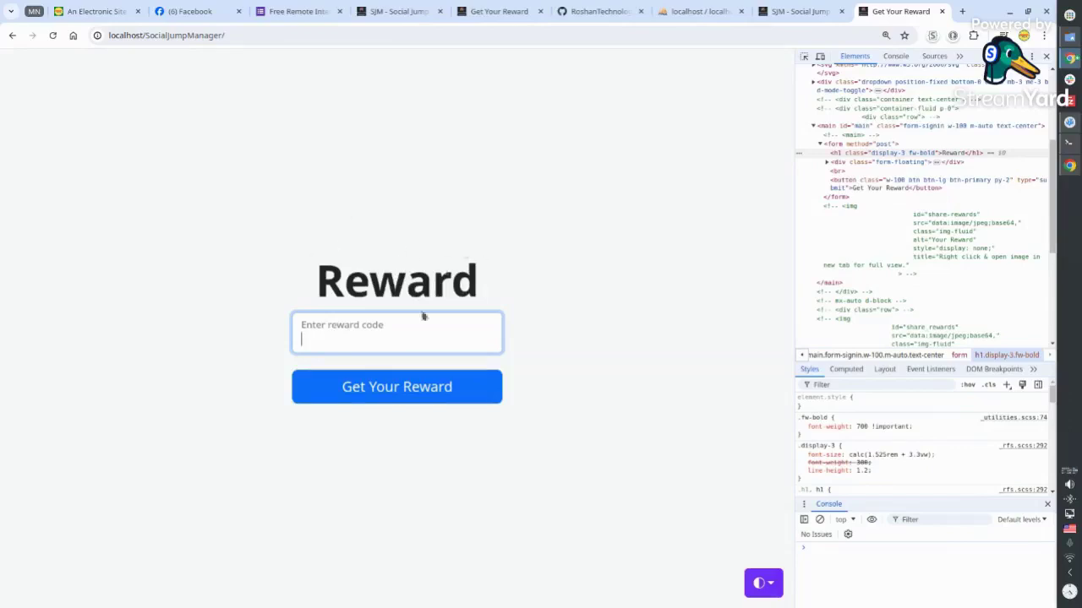
Step: Reload the reward page, enter abc as the reward code, and open a new tab
click(239, 32)
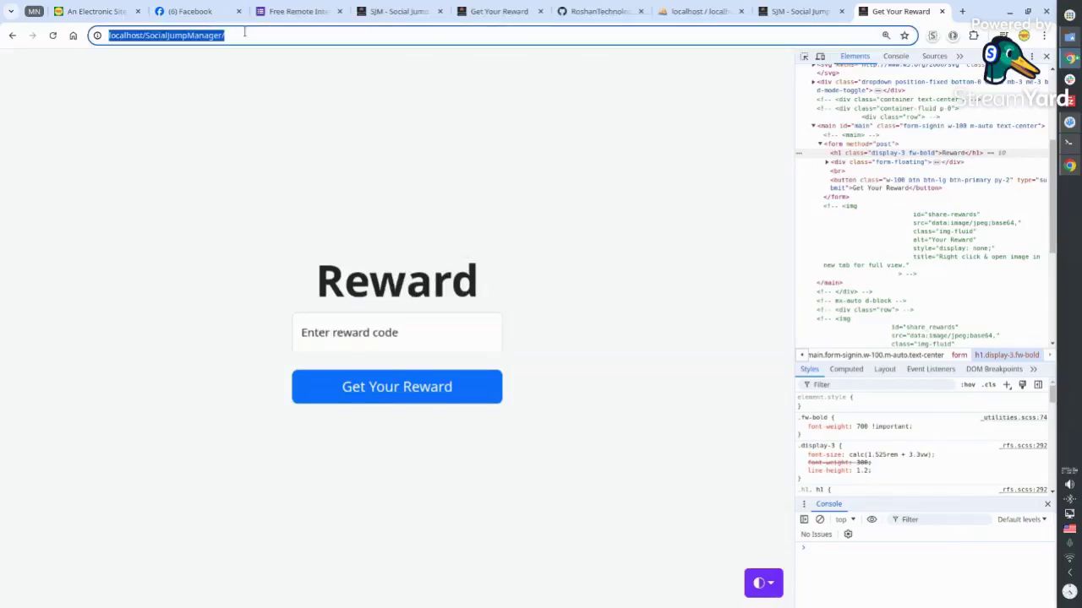
key(Return)
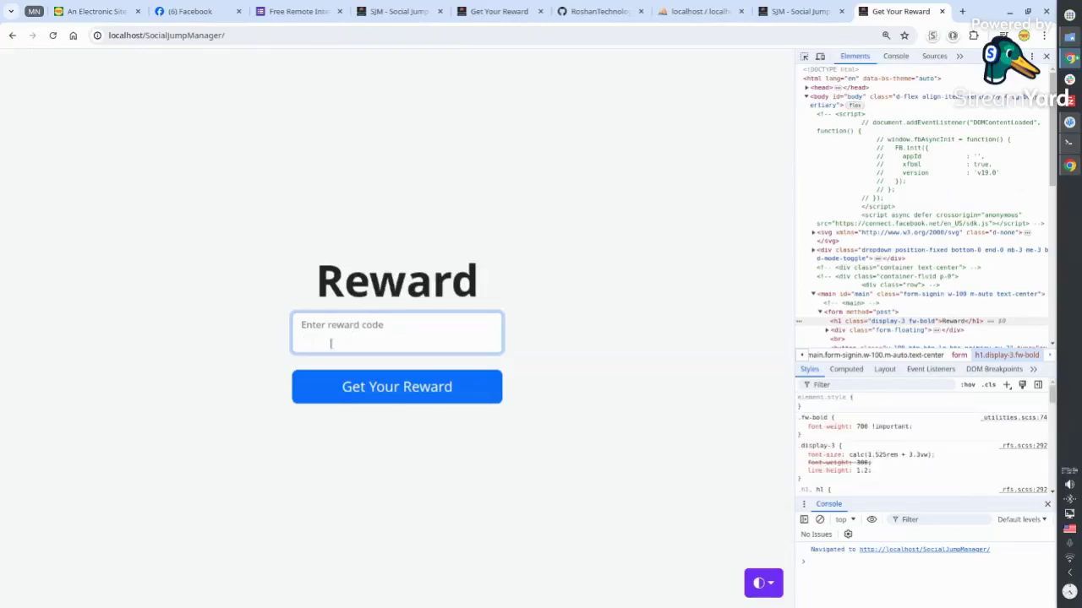
text(abc)
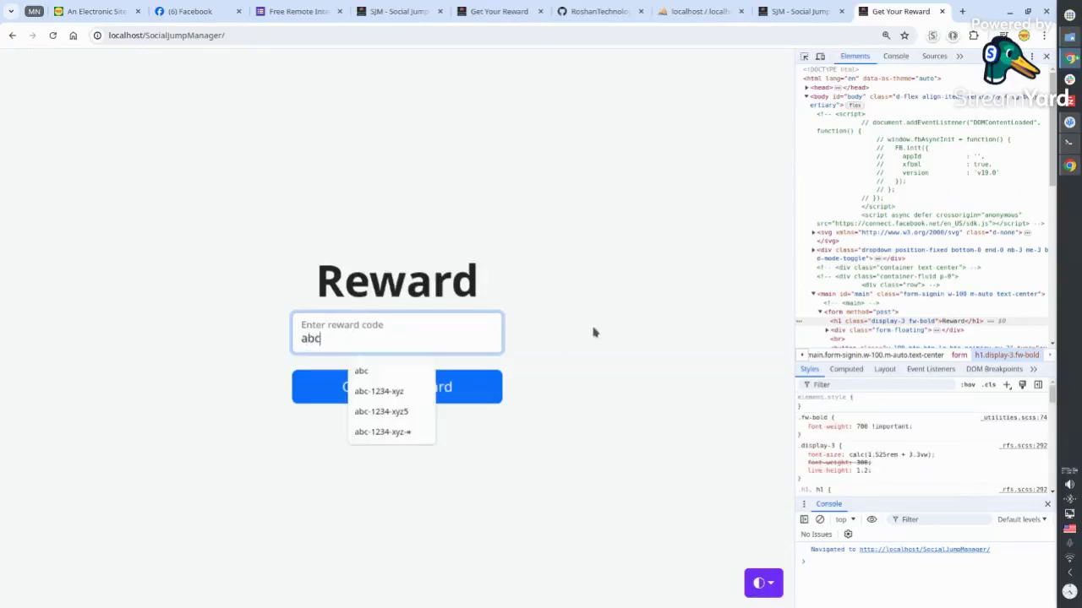
click(534, 203)
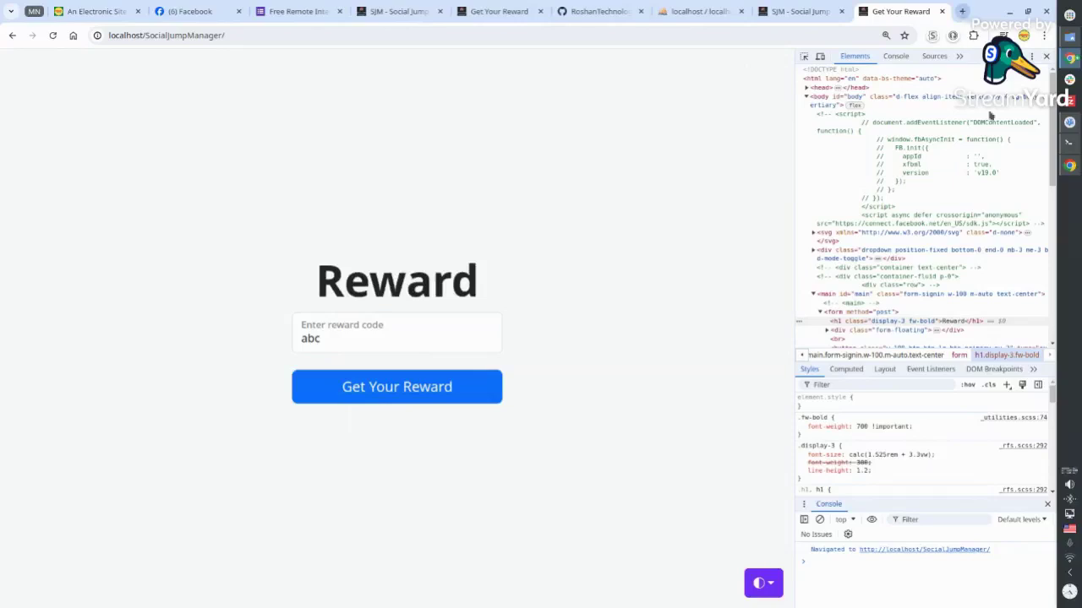
click(961, 11)
Step: Load google.com in the new tab, type 'adfsf' into its search box, close the tab and return to VSCodium
text(google.com)
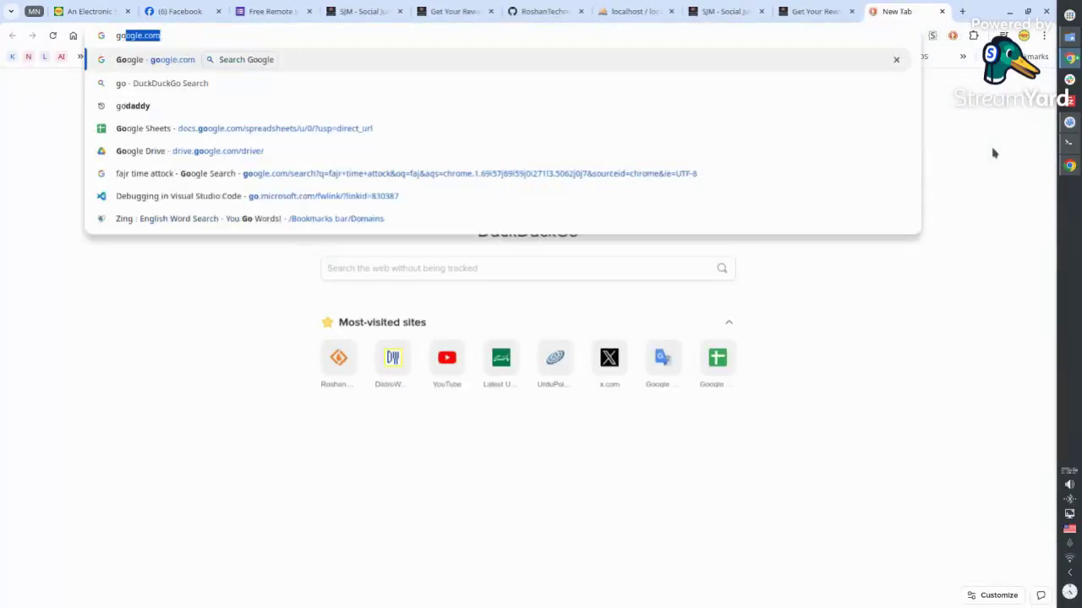
key(Return)
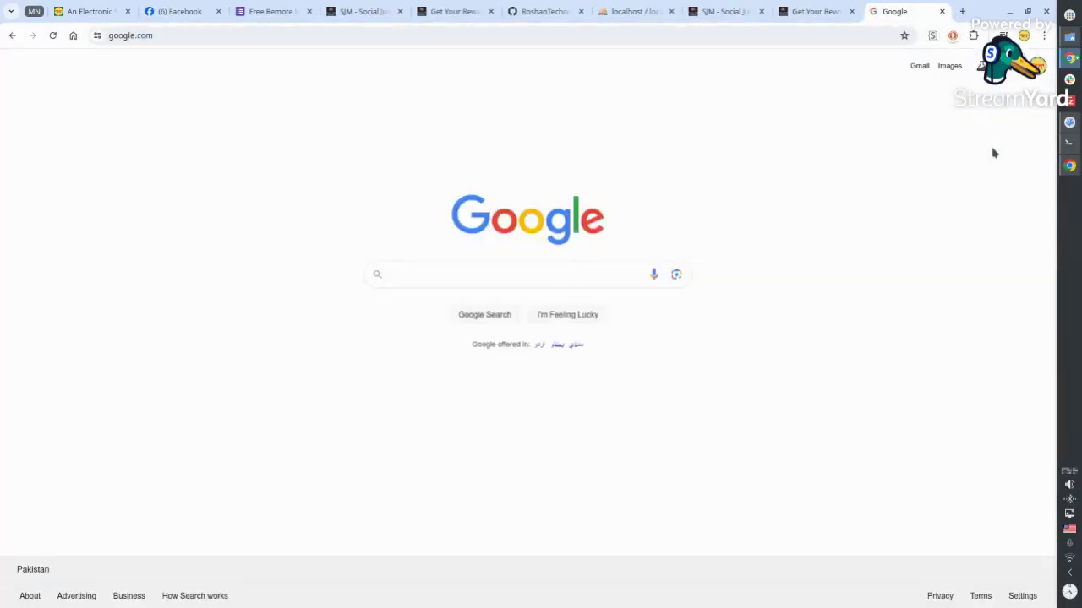
text(adfsf)
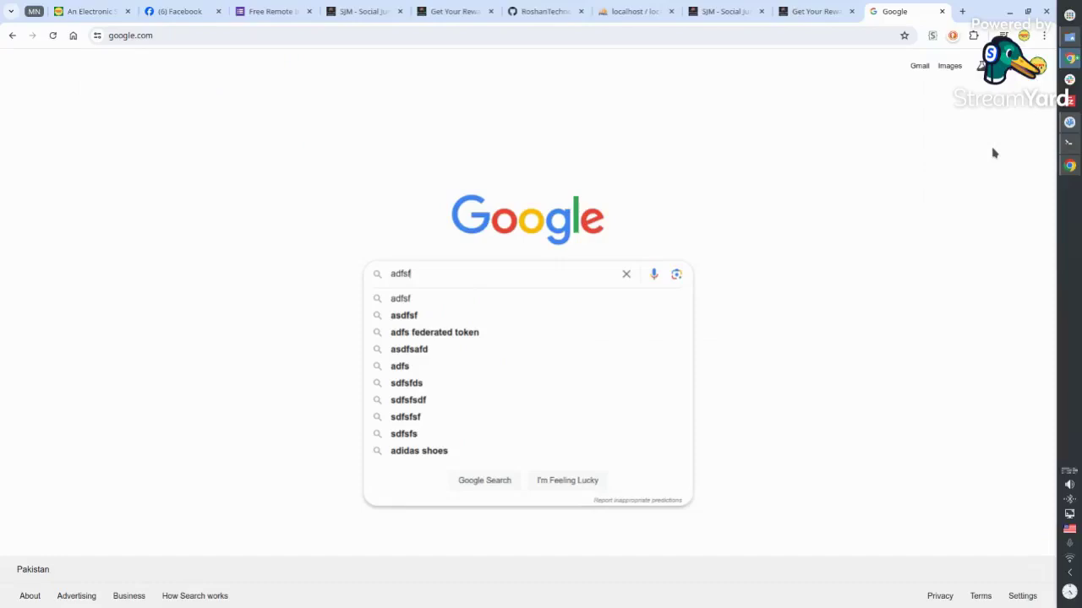
key(ctrl+w)
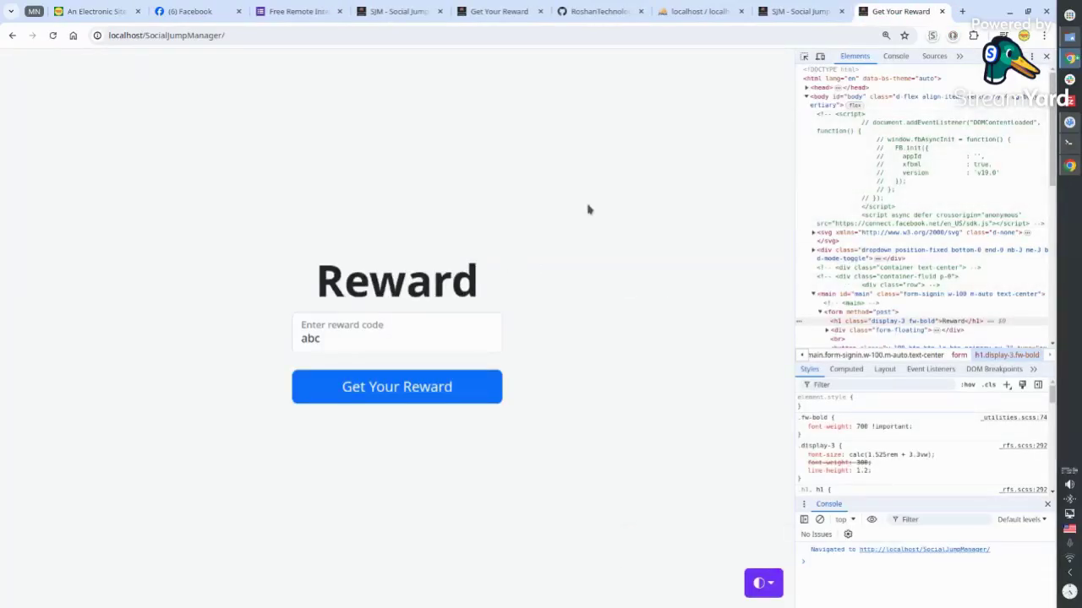
key(alt+Tab)
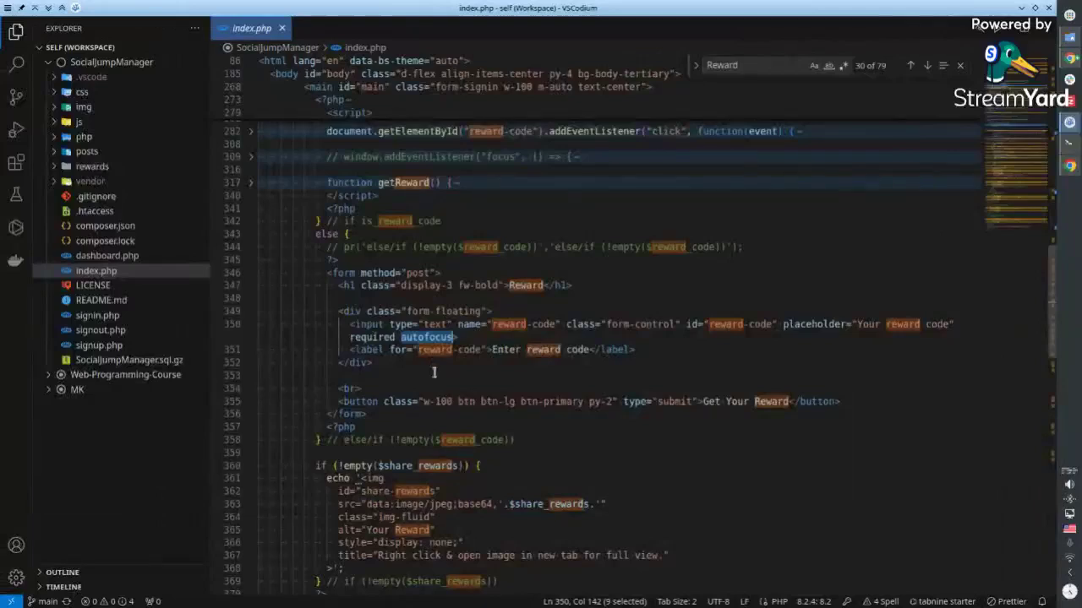
double_click(419, 337)
double_click(373, 336)
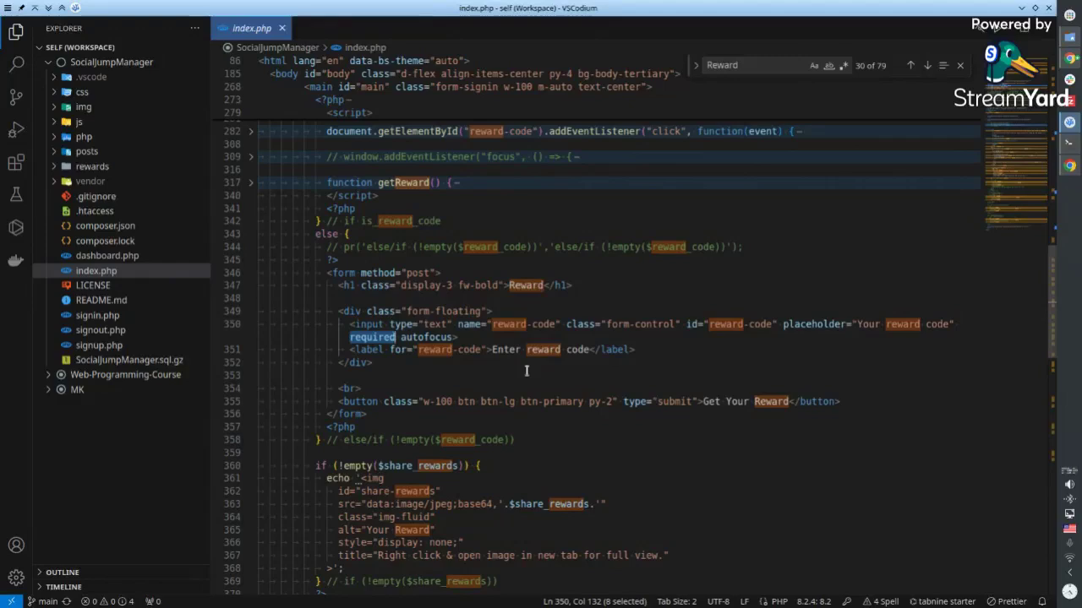
key(alt+Tab)
Step: Clear 'abc' from the reward code field and submit the empty form to test validation
double_click(361, 334)
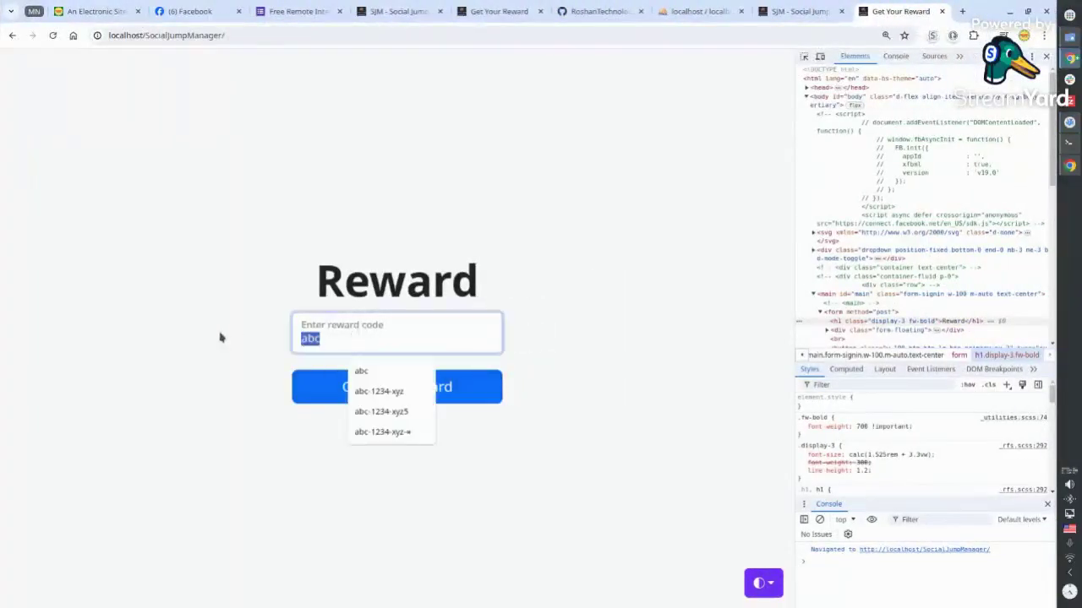
key(BackSpace)
click(380, 393)
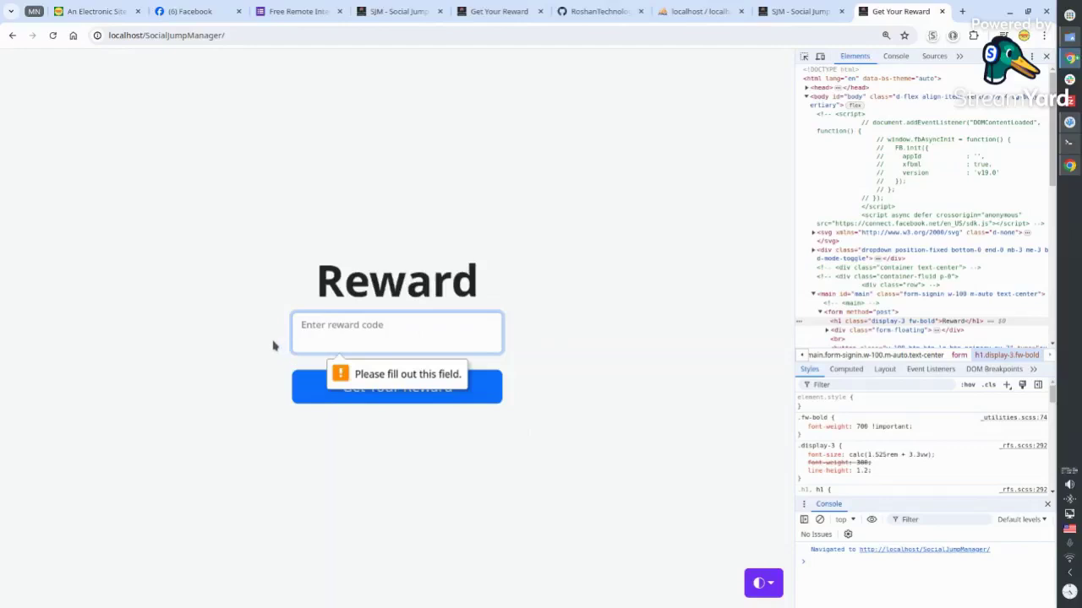
Step: Inspect the reward code input, delete its required attribute in DevTools, and resubmit the form
right_click(324, 335)
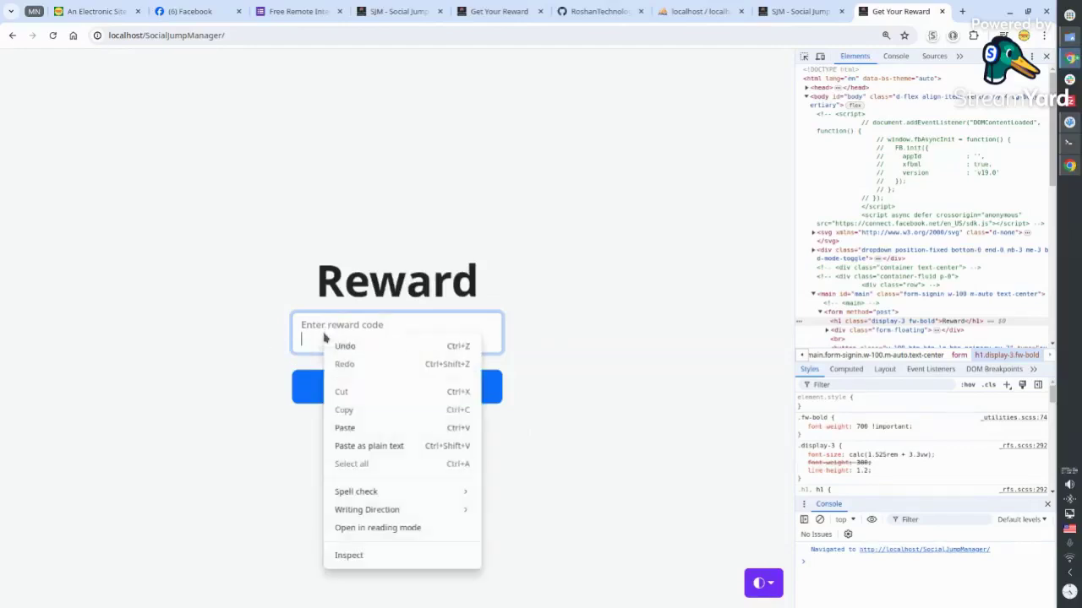
click(375, 557)
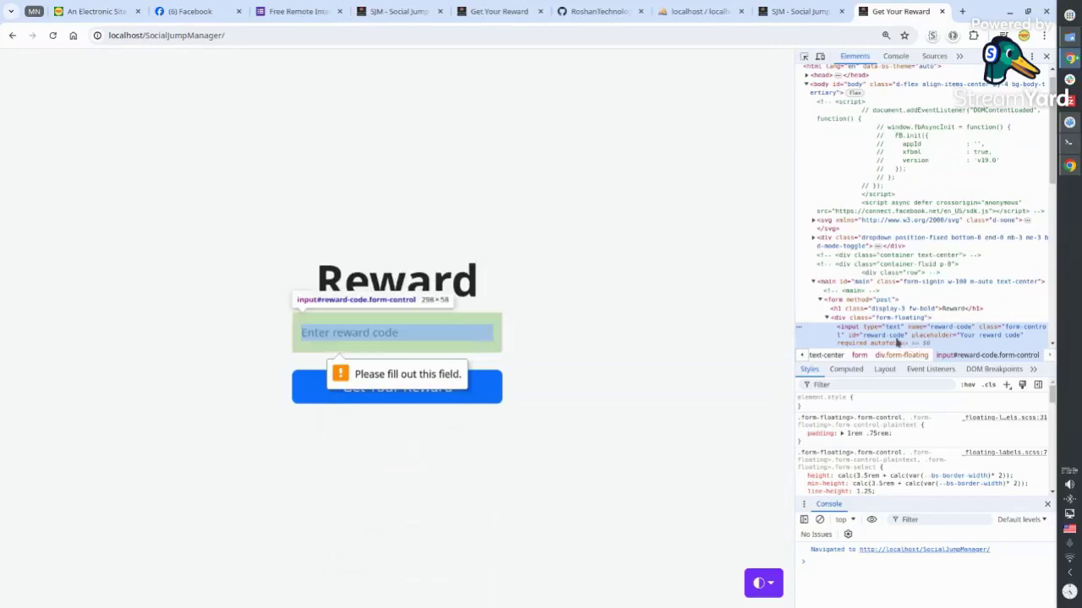
scroll(950, 340, down, 2)
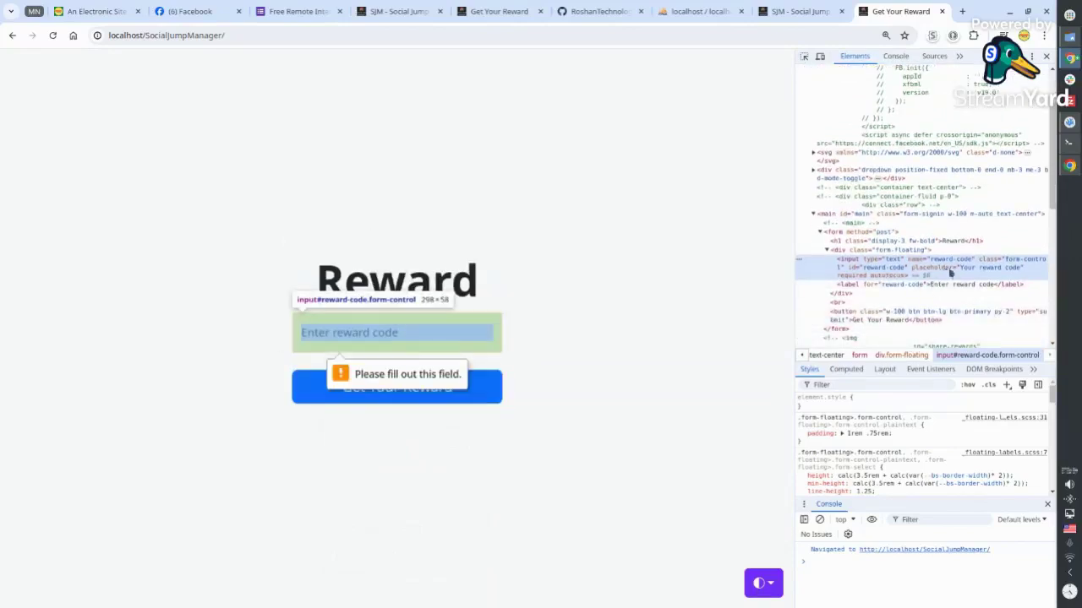
double_click(852, 276)
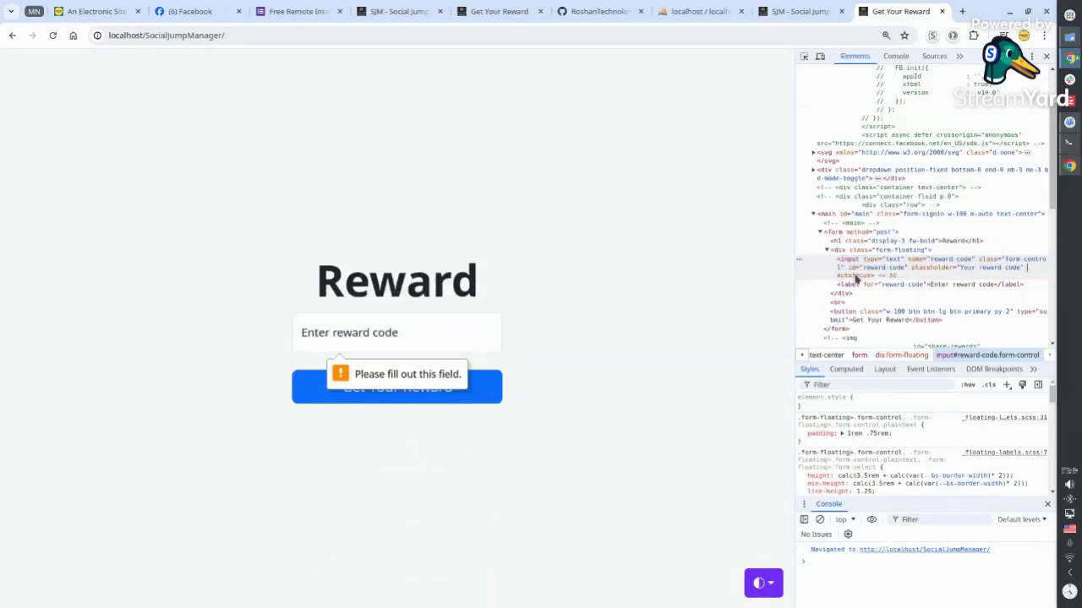
key(BackSpace)
key(Return)
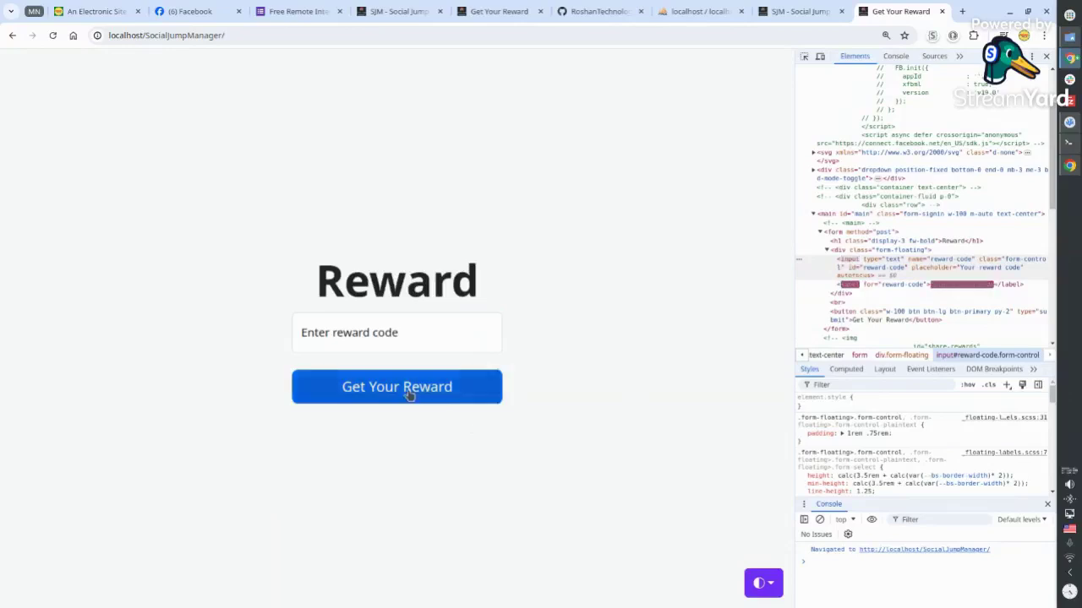
click(406, 394)
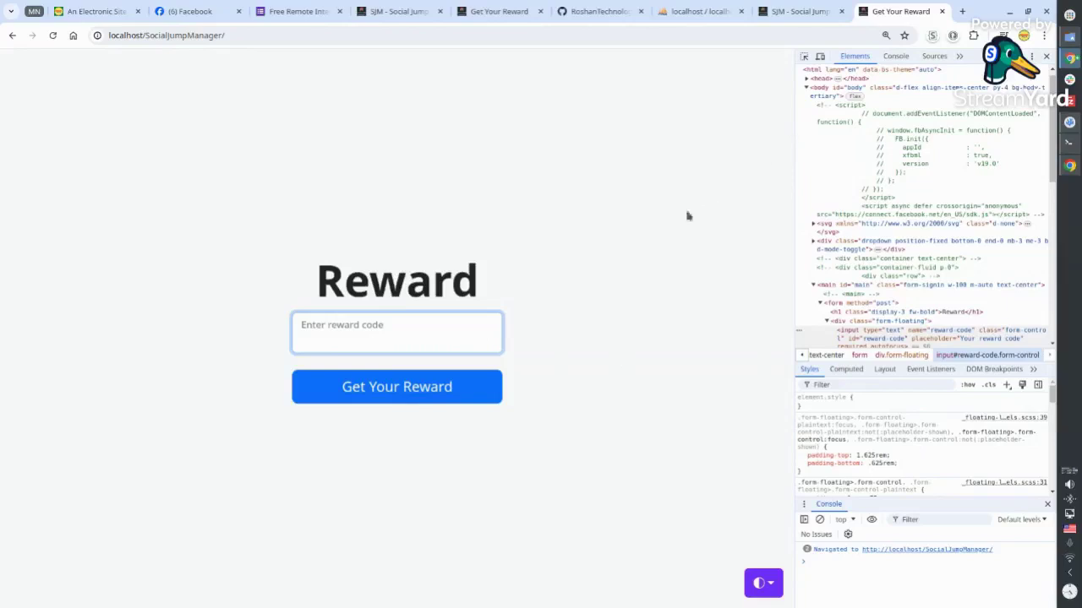
Step: Pick the reward code input with the DevTools element picker, then return to index.php in VSCodium
click(683, 276)
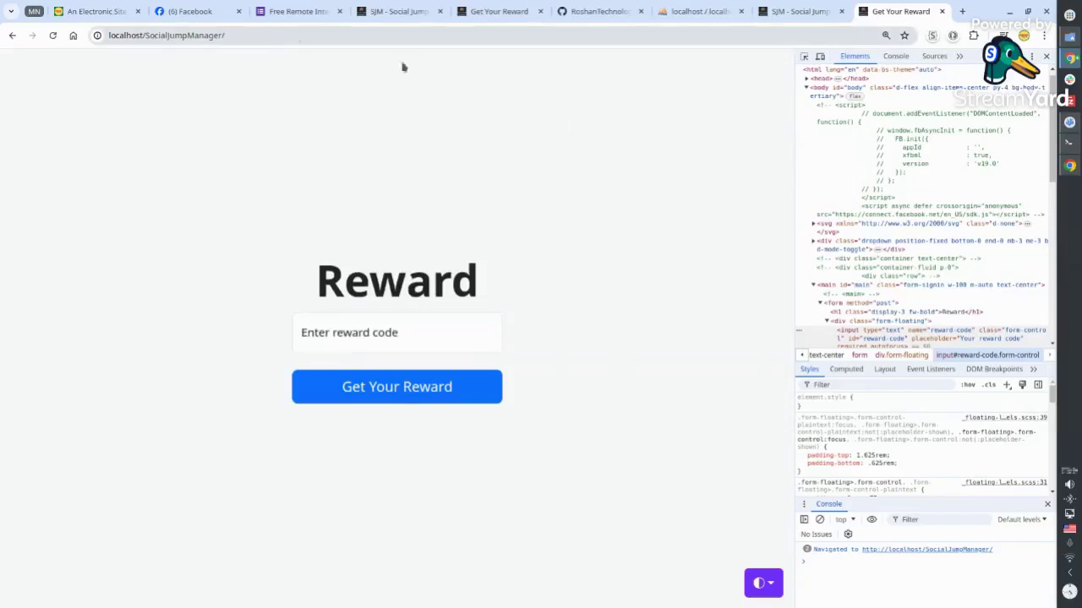
click(804, 56)
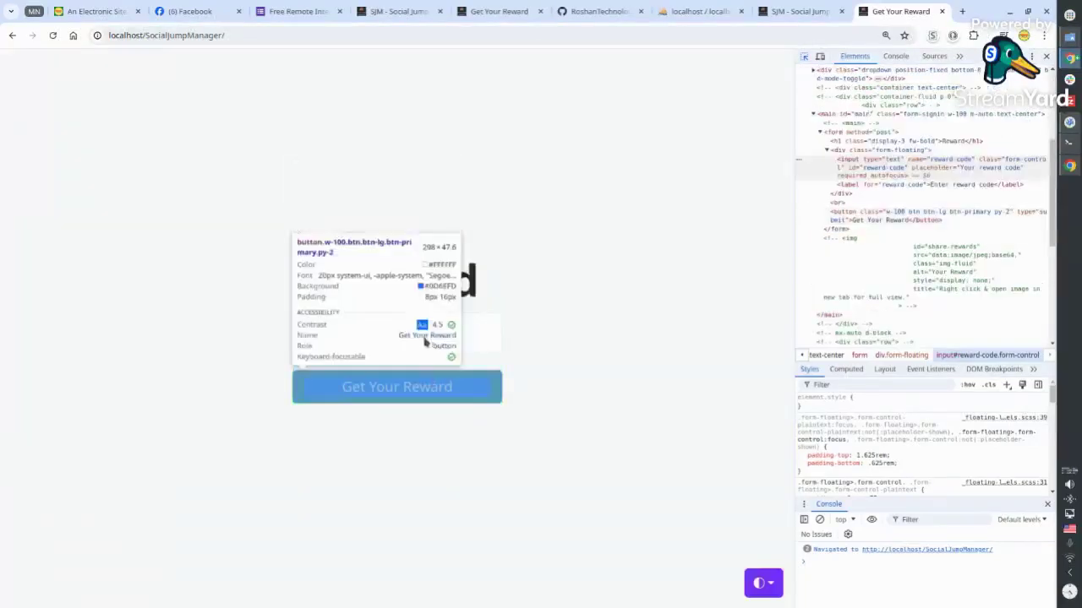
click(452, 335)
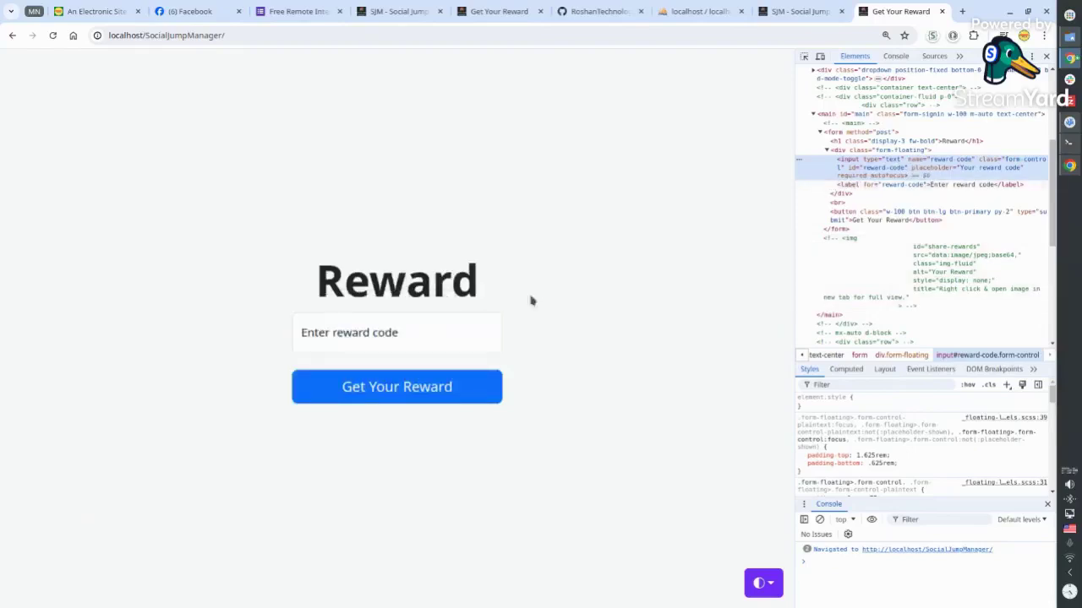
right_click(429, 330)
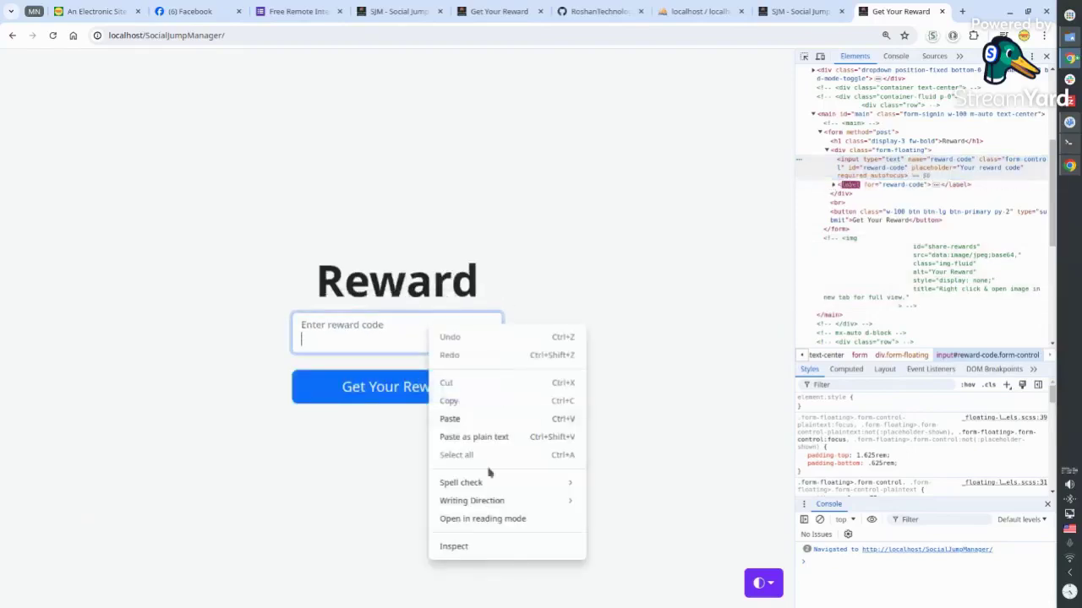
click(705, 309)
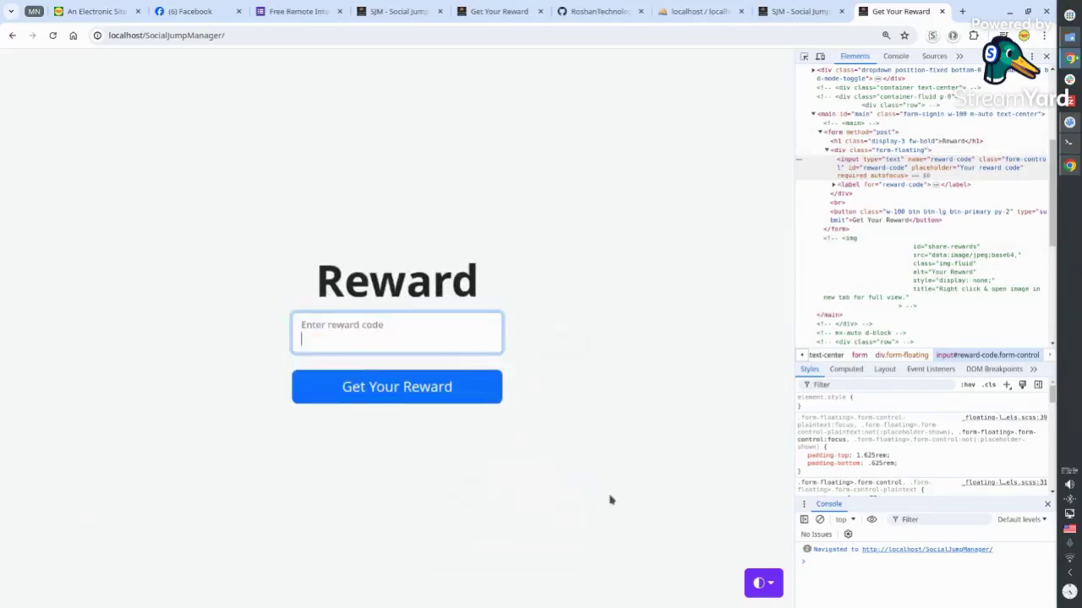
key(alt+Tab)
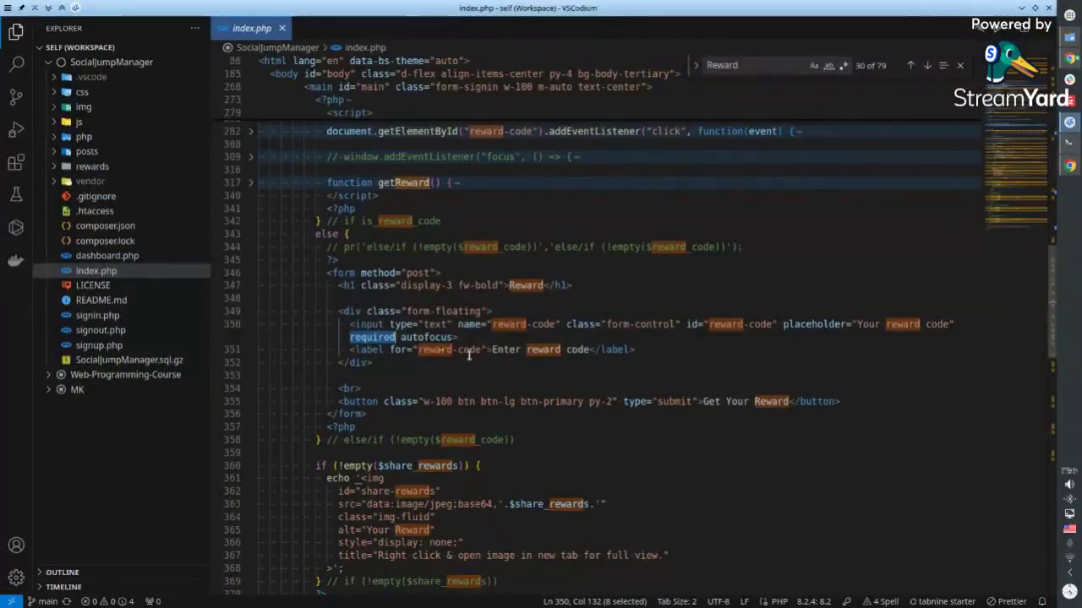
click(494, 348)
drag(488, 343, 583, 349)
key(alt+Tab)
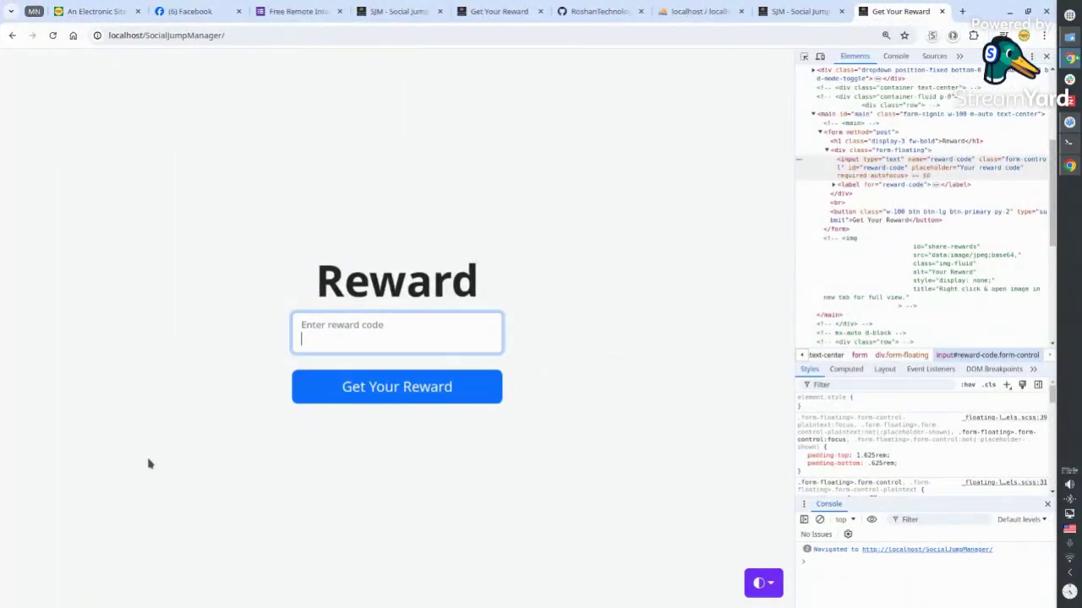
key(alt+Tab)
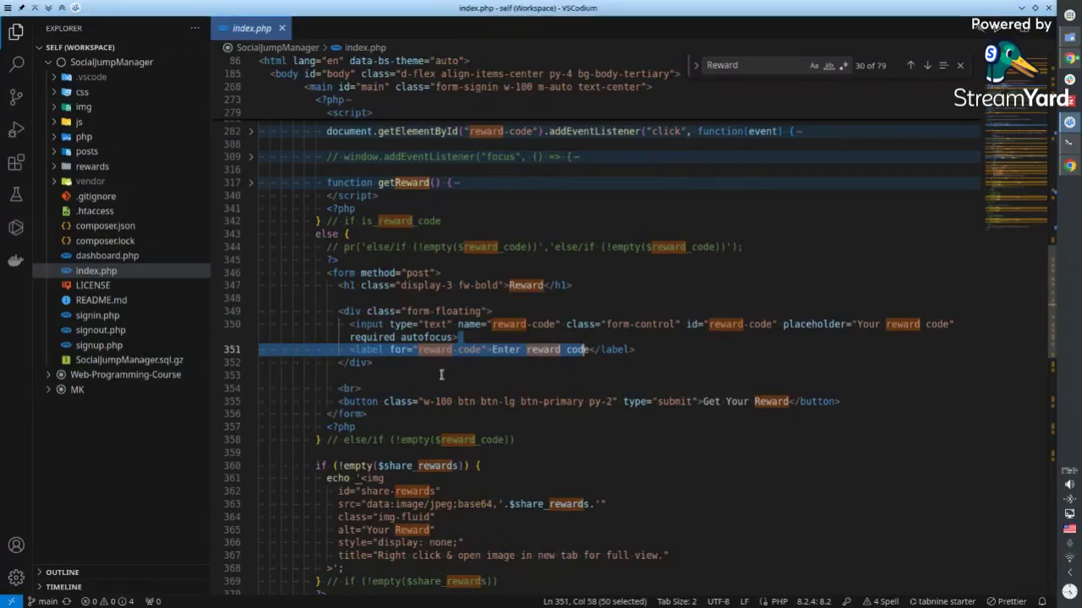
key(ctrl+alt+Right)
key(ctrl+alt+Left)
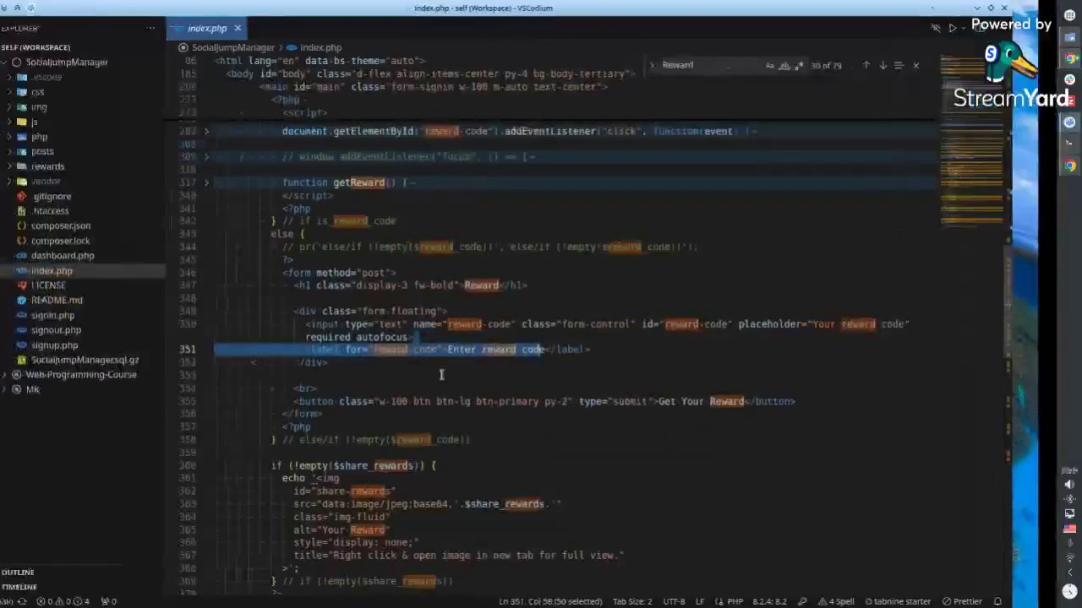
key(ctrl+alt+Right)
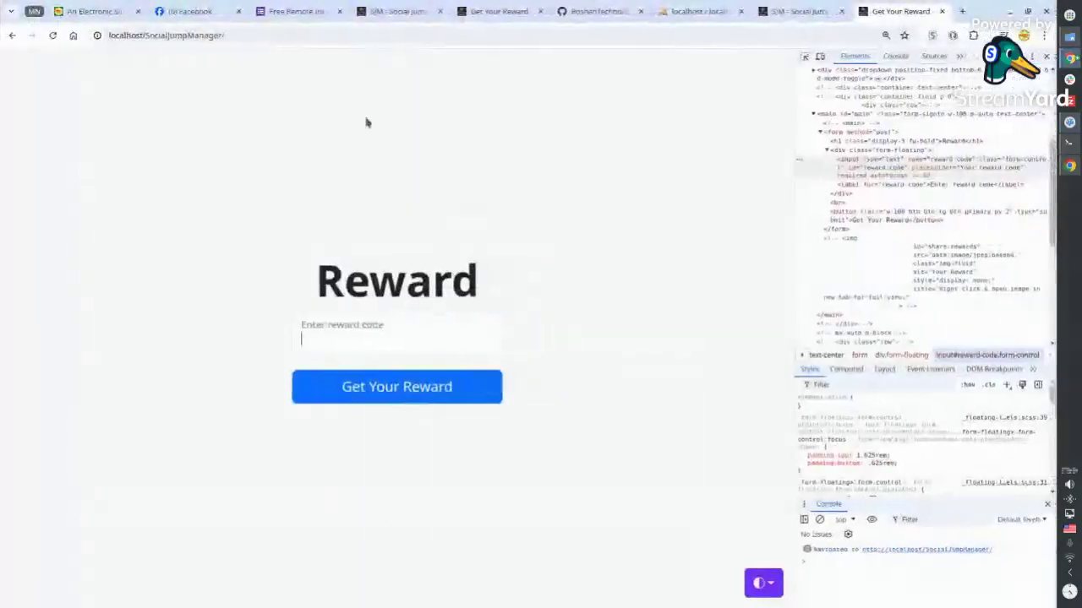
click(53, 35)
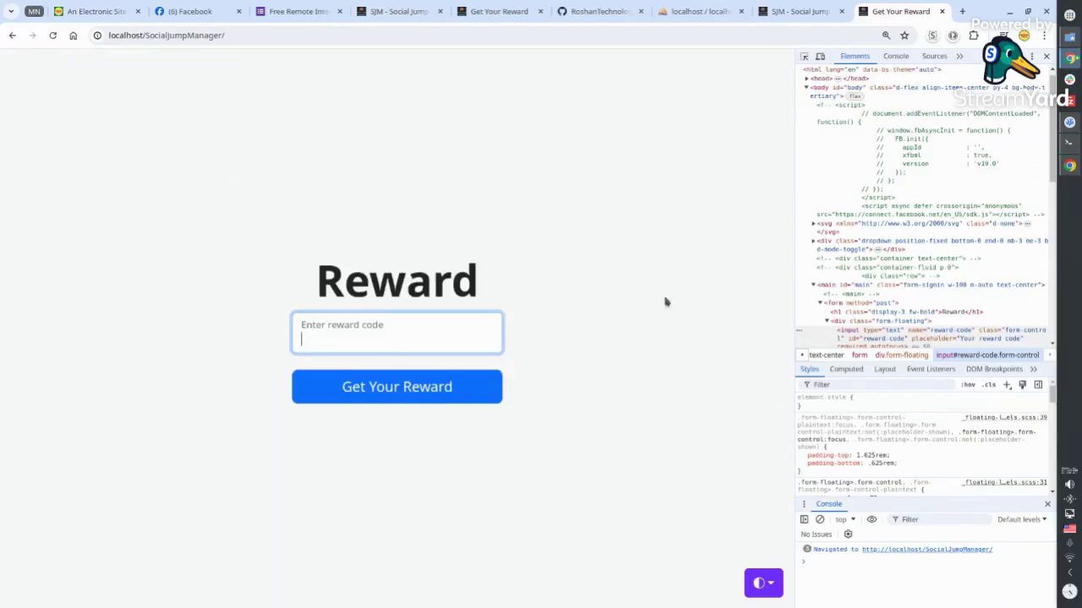
click(590, 272)
key(ctrl+alt+Left)
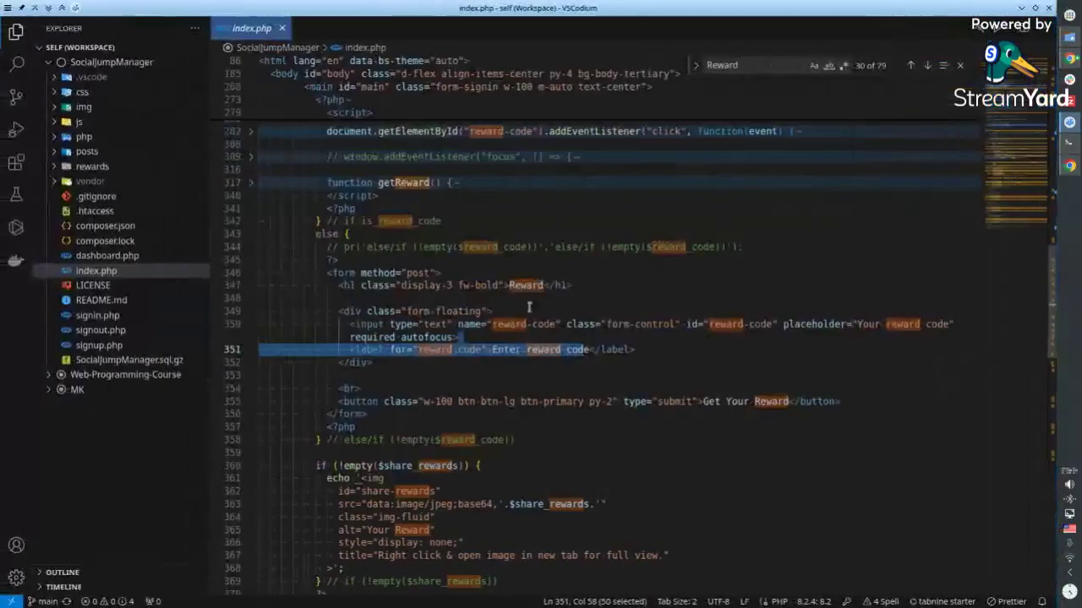
drag(493, 349, 566, 349)
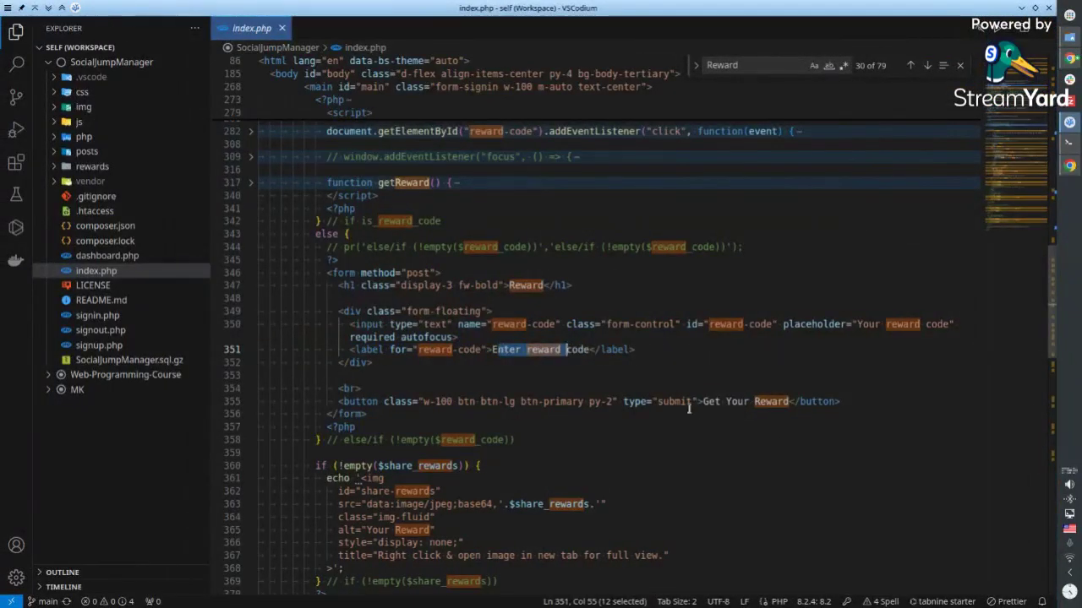
click(883, 327)
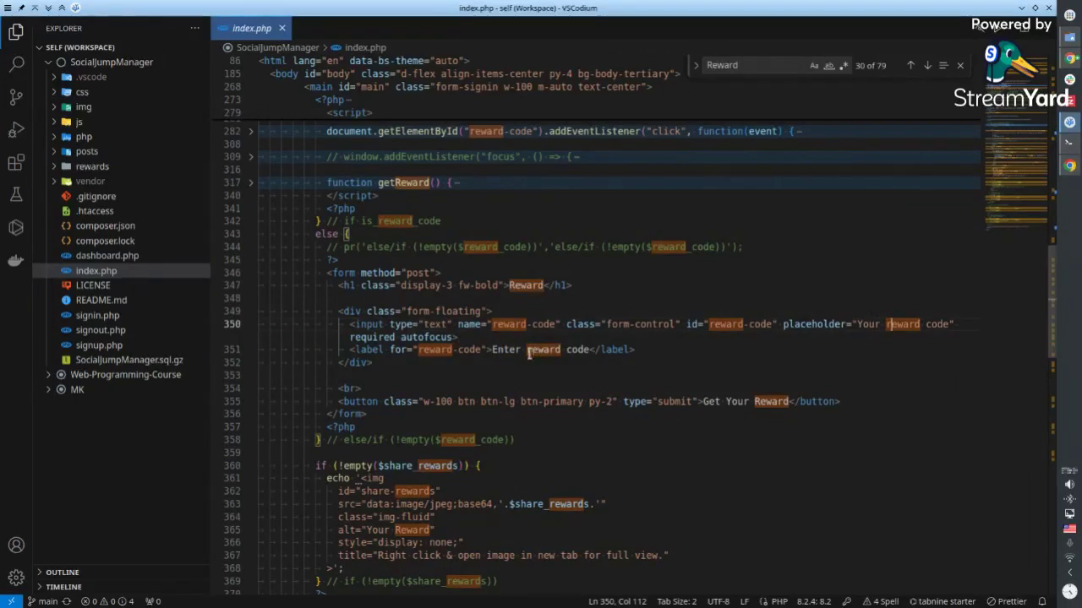
key(Down)
click(875, 323)
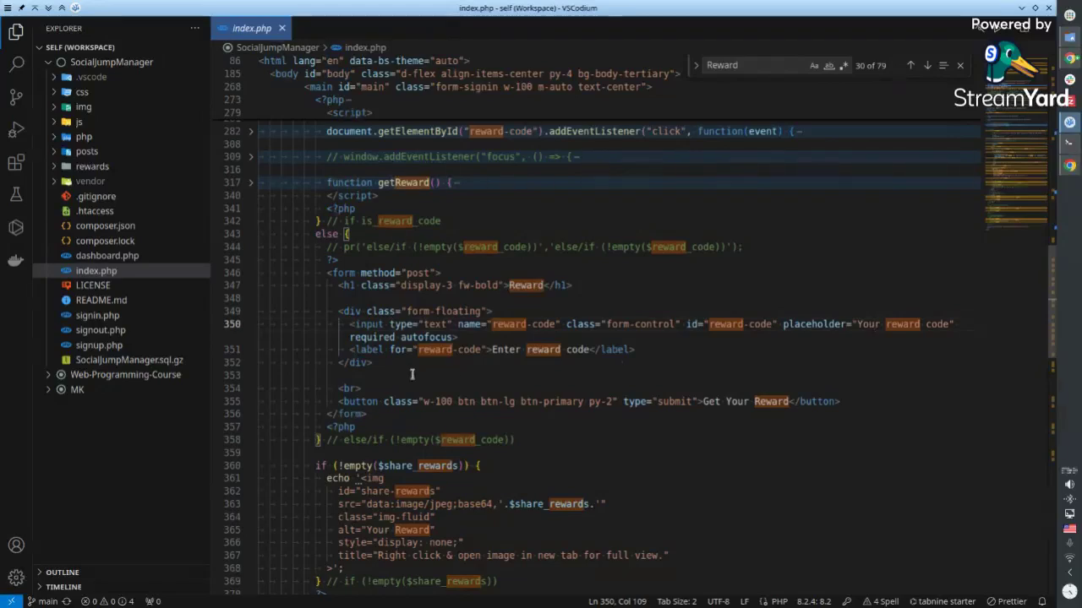
click(365, 389)
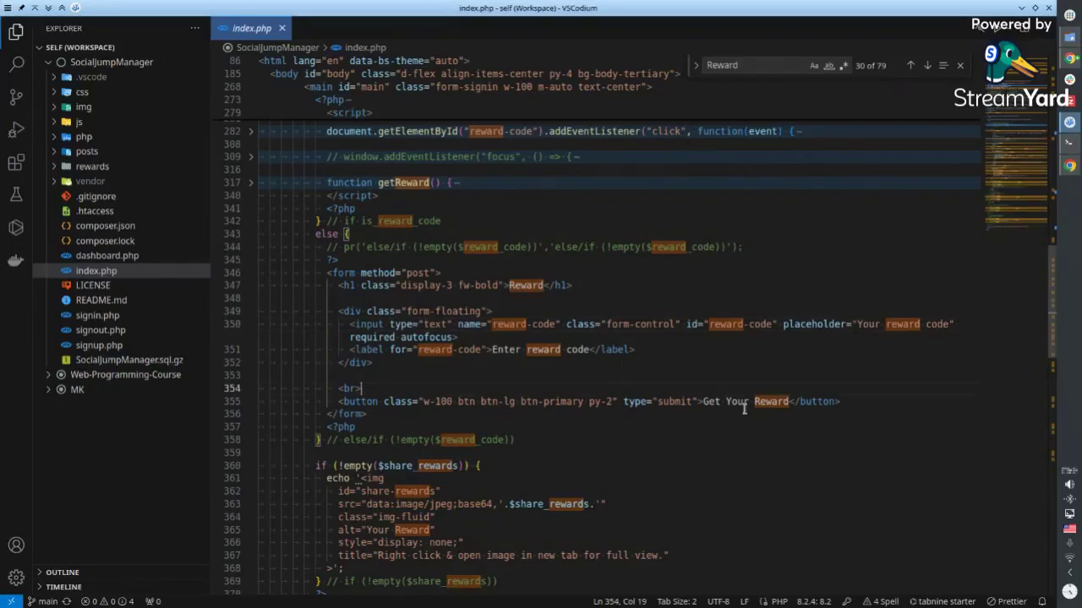
key(alt+Tab)
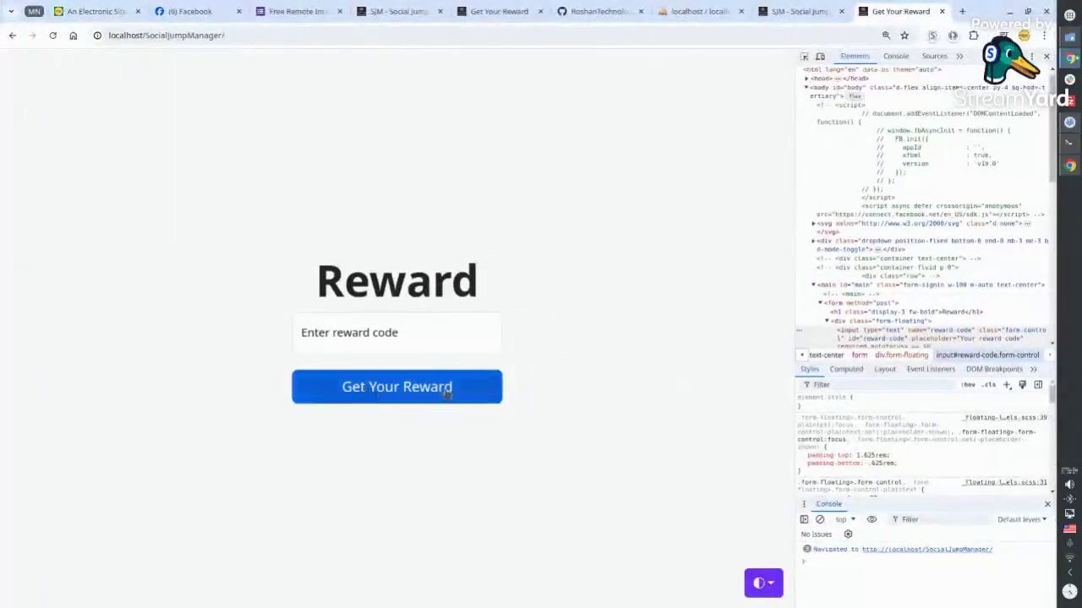
key(alt+Tab)
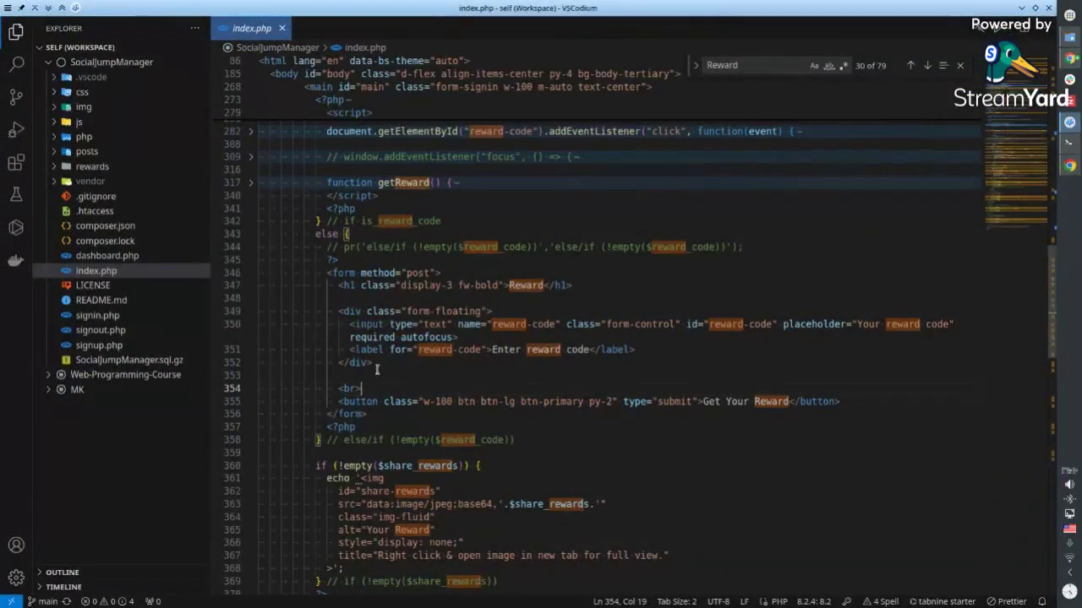
drag(370, 414, 328, 273)
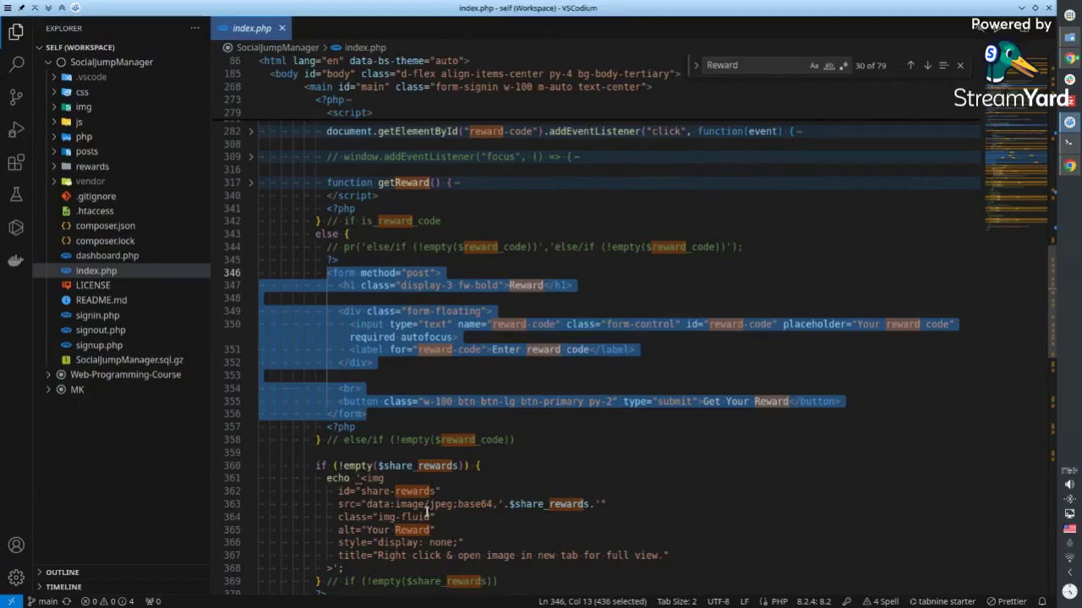
scroll(427, 511, up, 20)
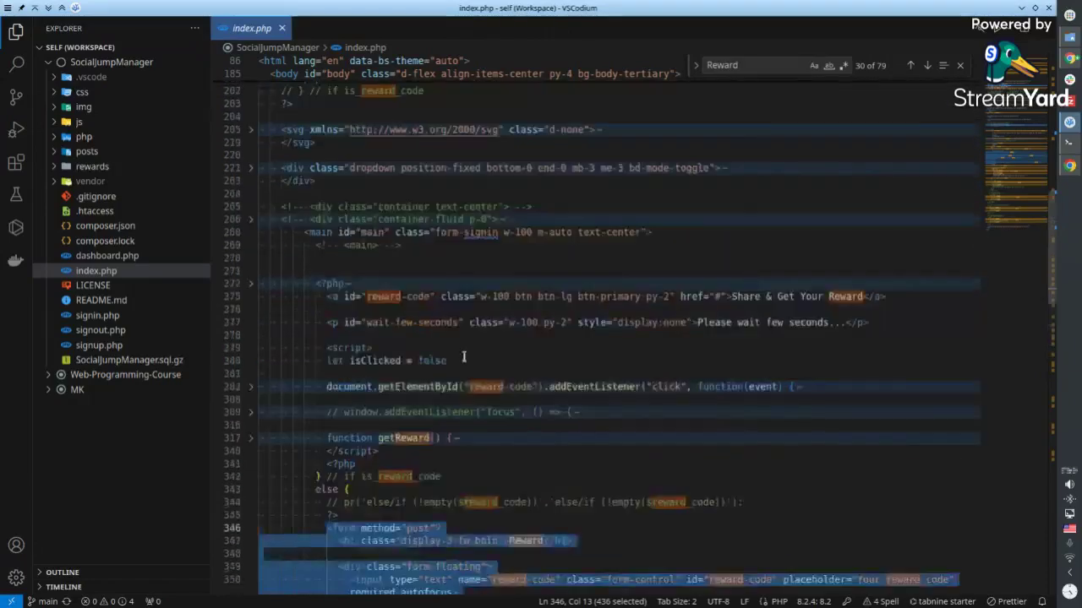
scroll(460, 339, up, 5)
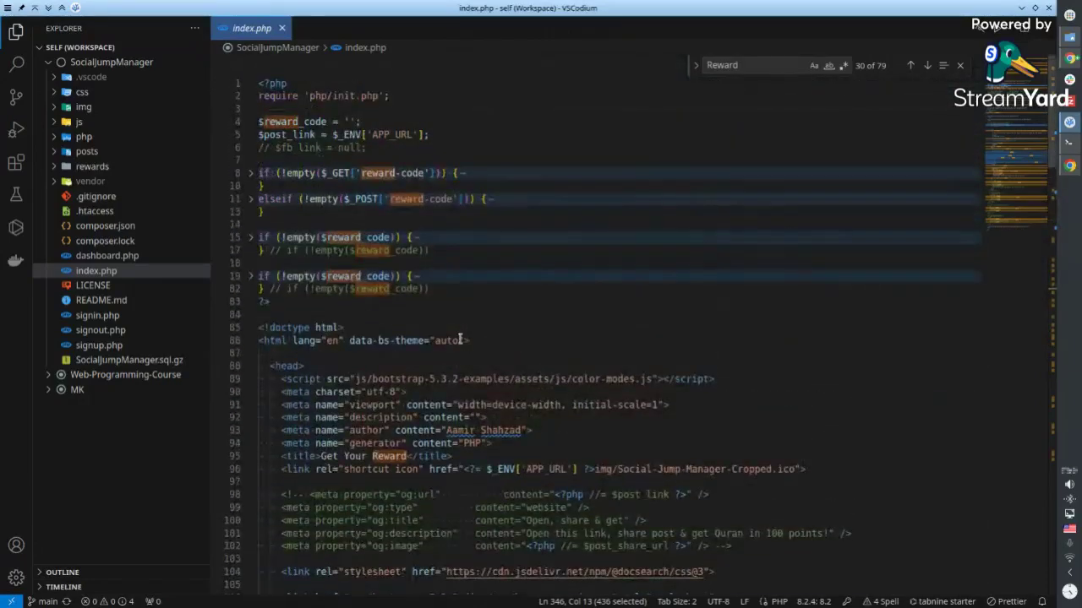
scroll(460, 339, down, 20)
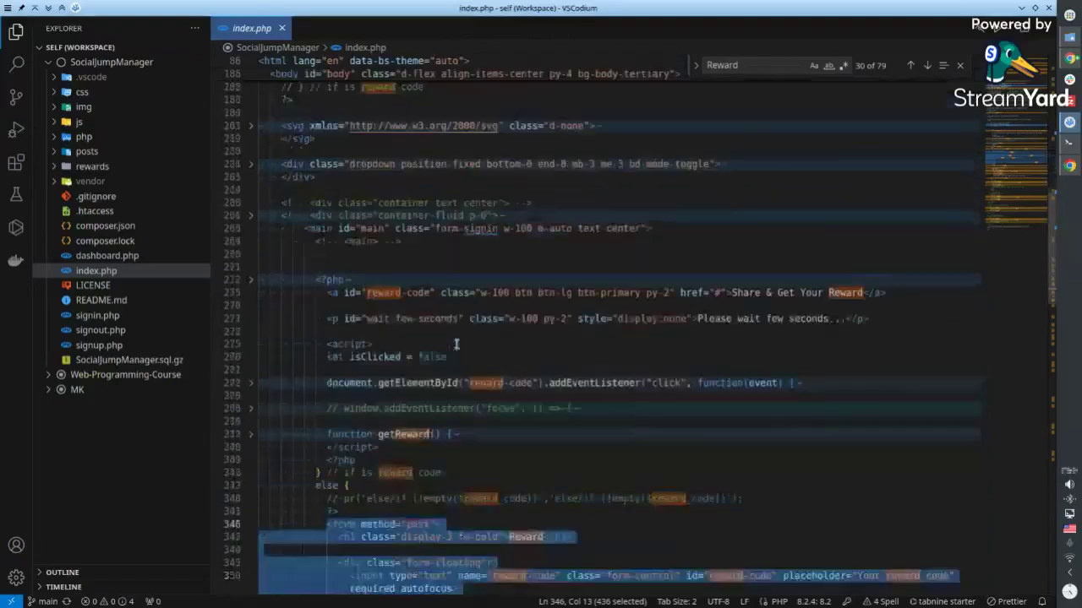
scroll(455, 344, down, 5)
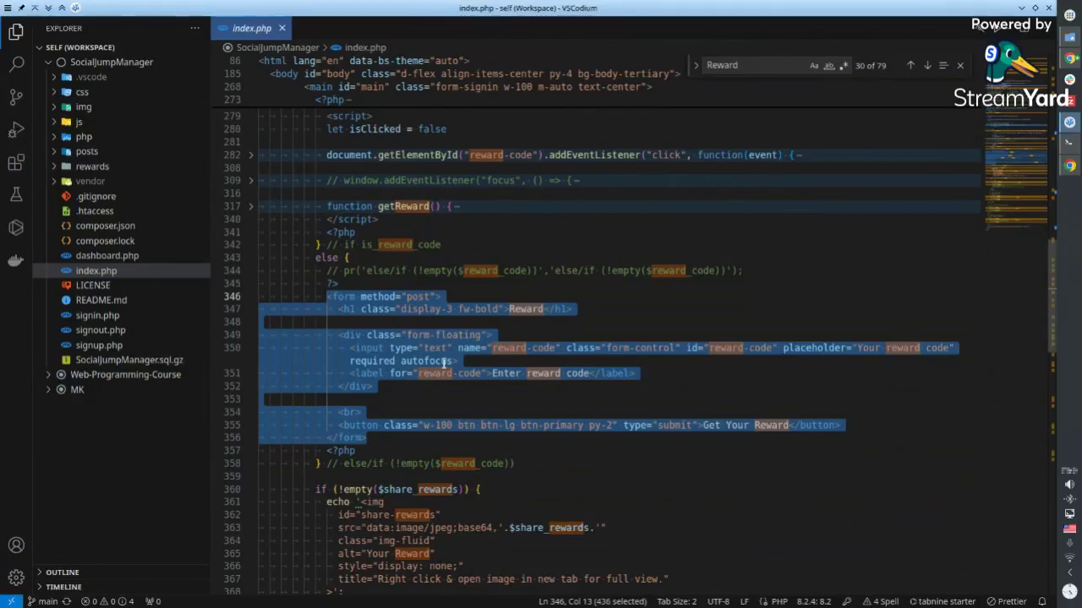
key(ctrl+super+Left)
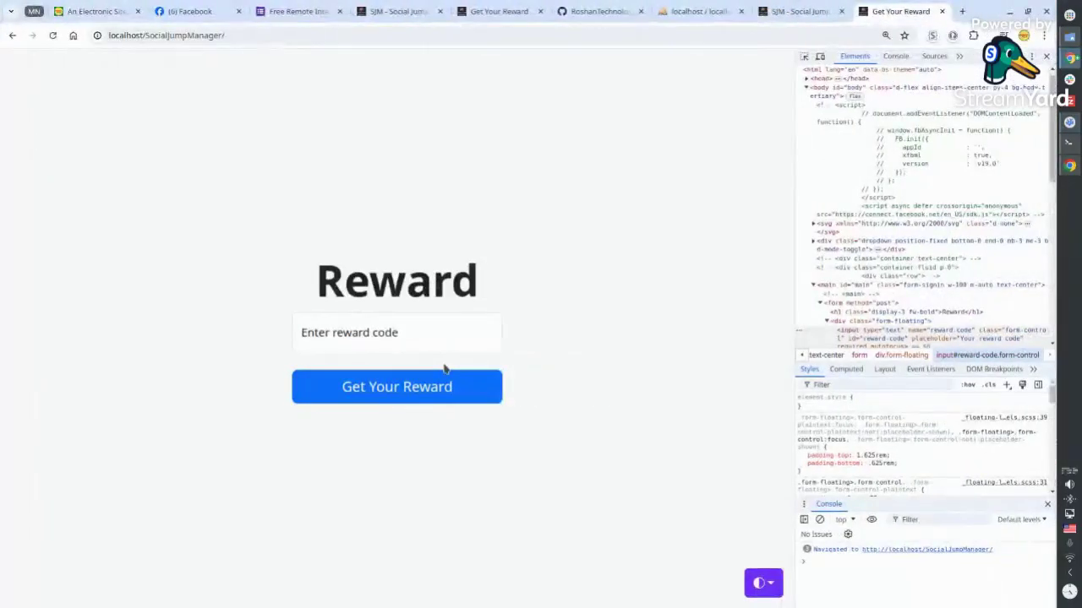
key(ctrl+super+Right)
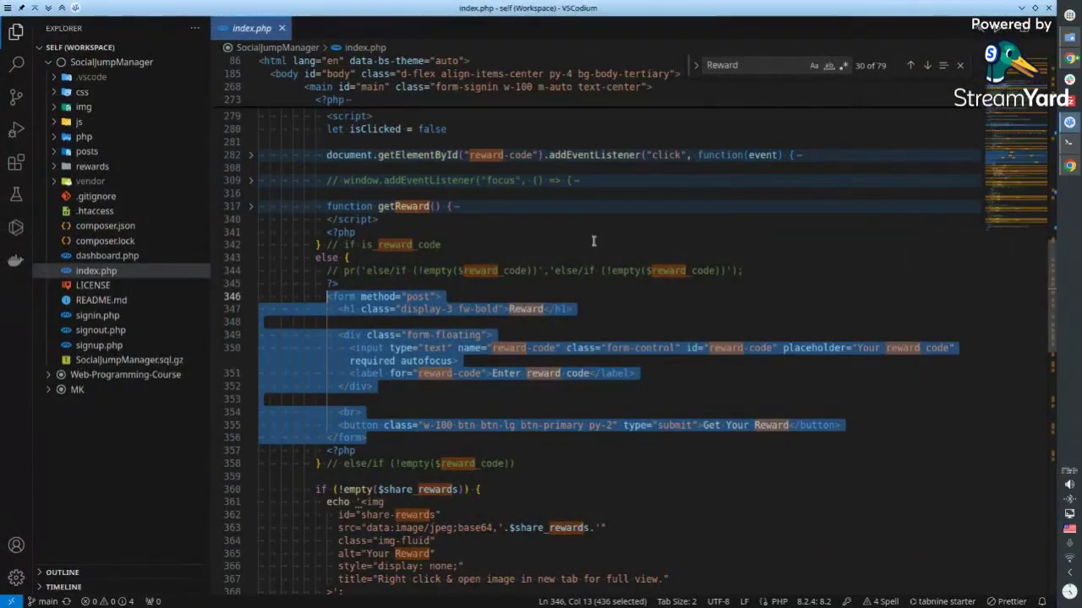
key(ctrl+super+Left)
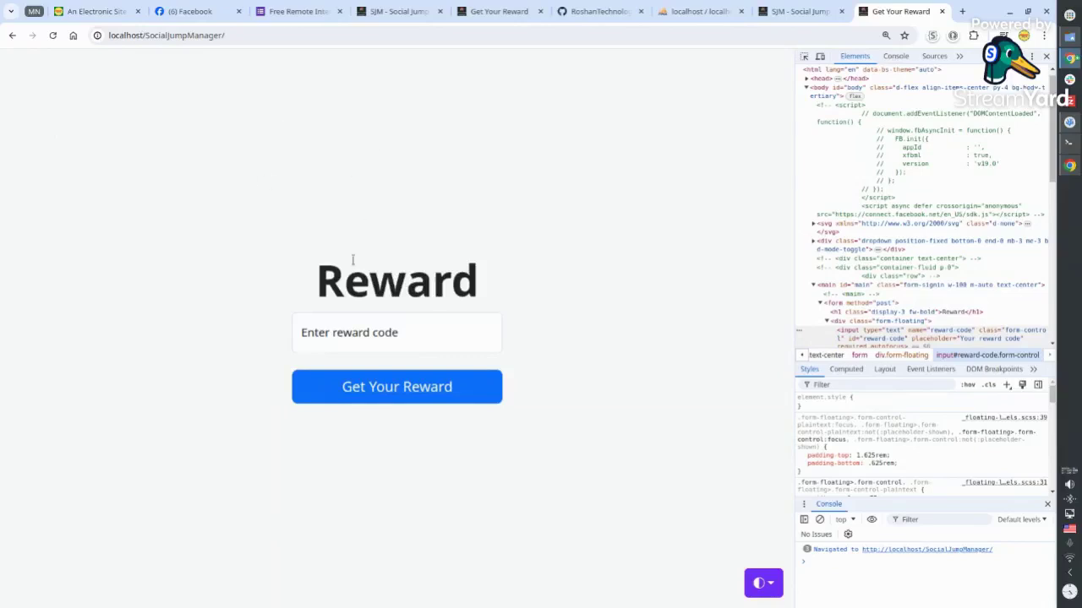
click(366, 334)
right_click(362, 338)
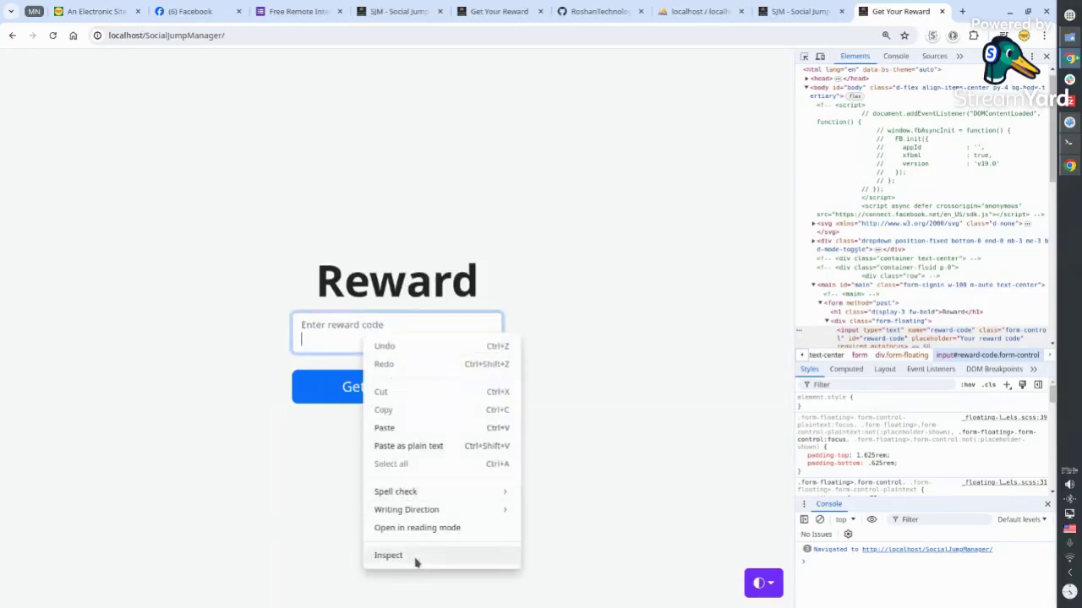
click(415, 562)
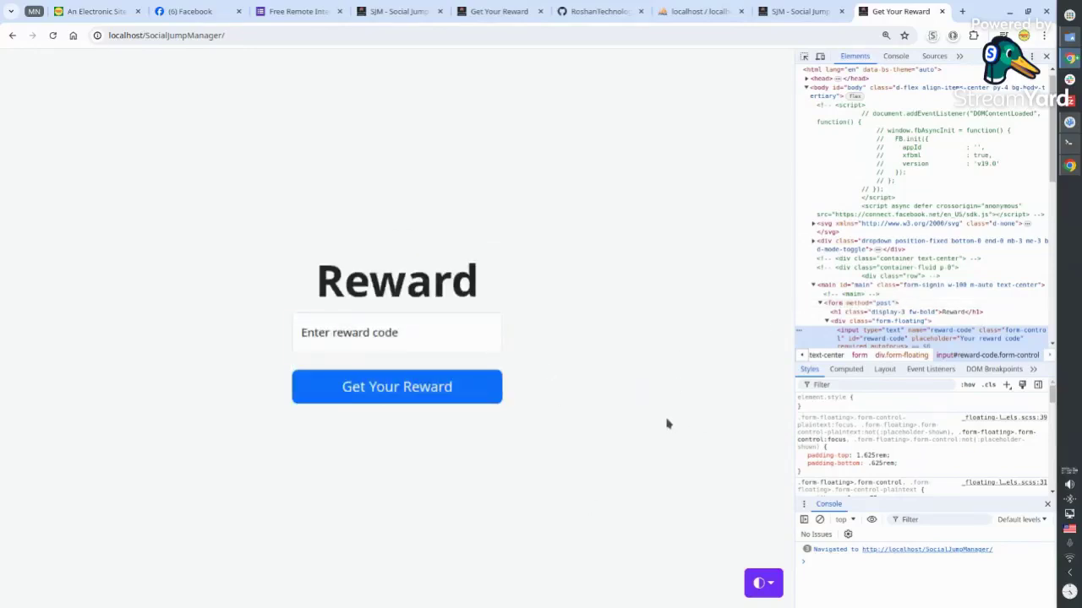
key(alt+Tab)
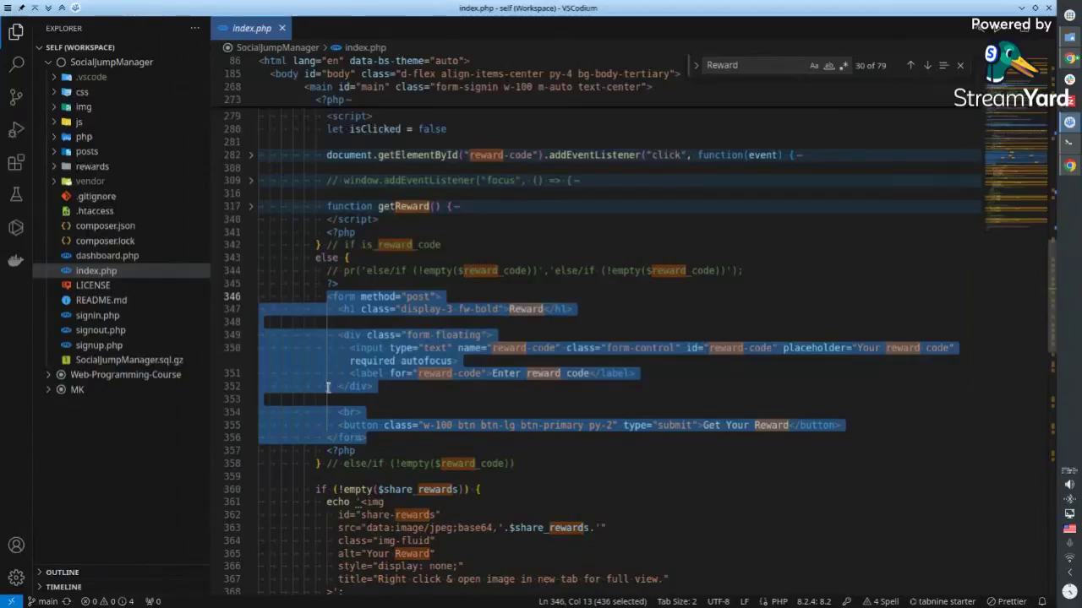
scroll(329, 414, down, 4)
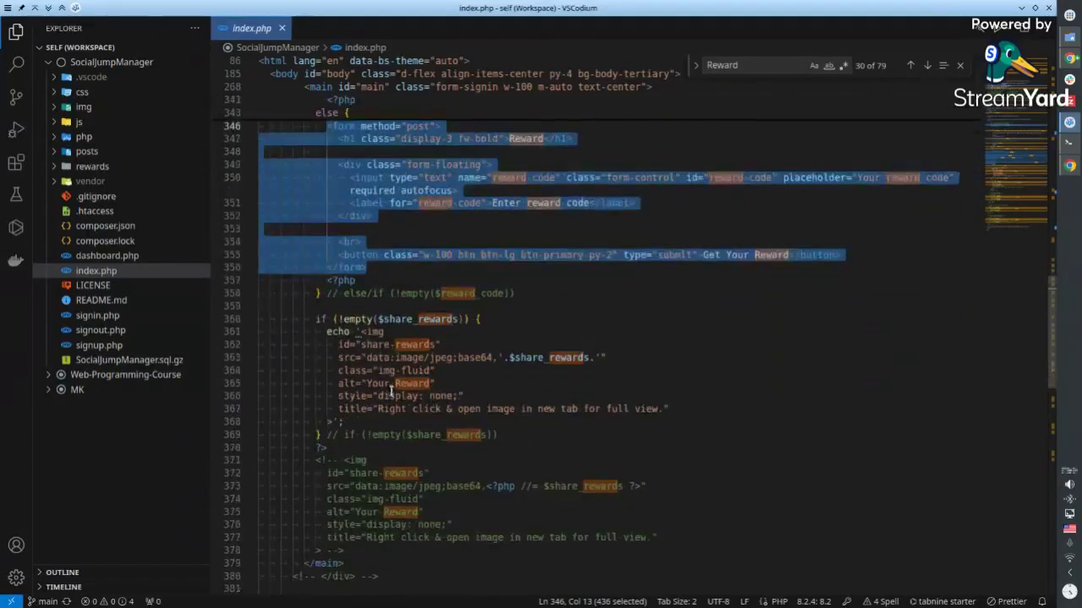
scroll(393, 389, down, 15)
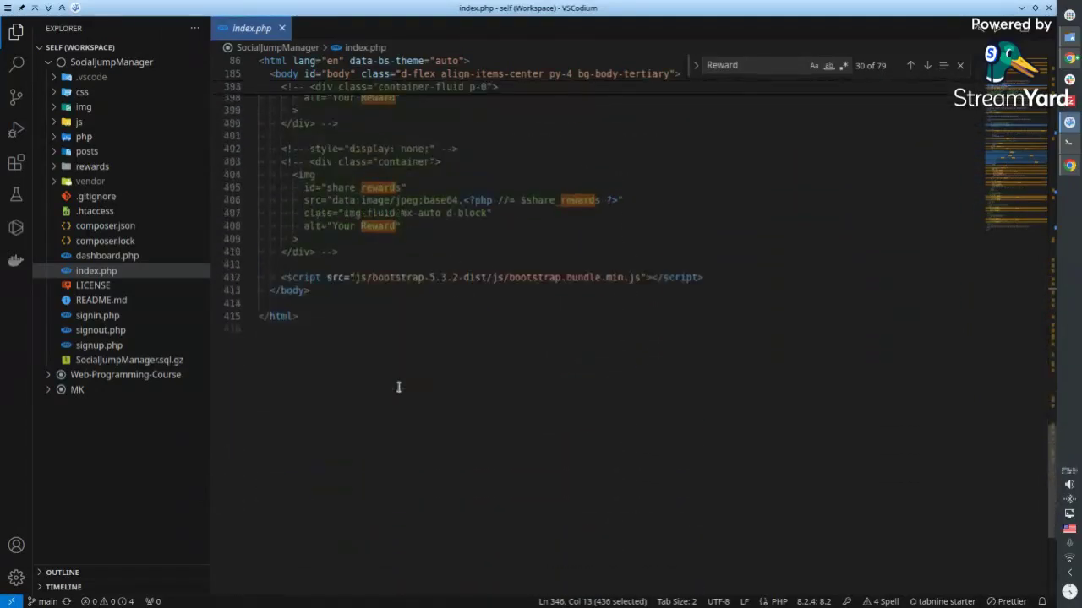
scroll(398, 386, up, 15)
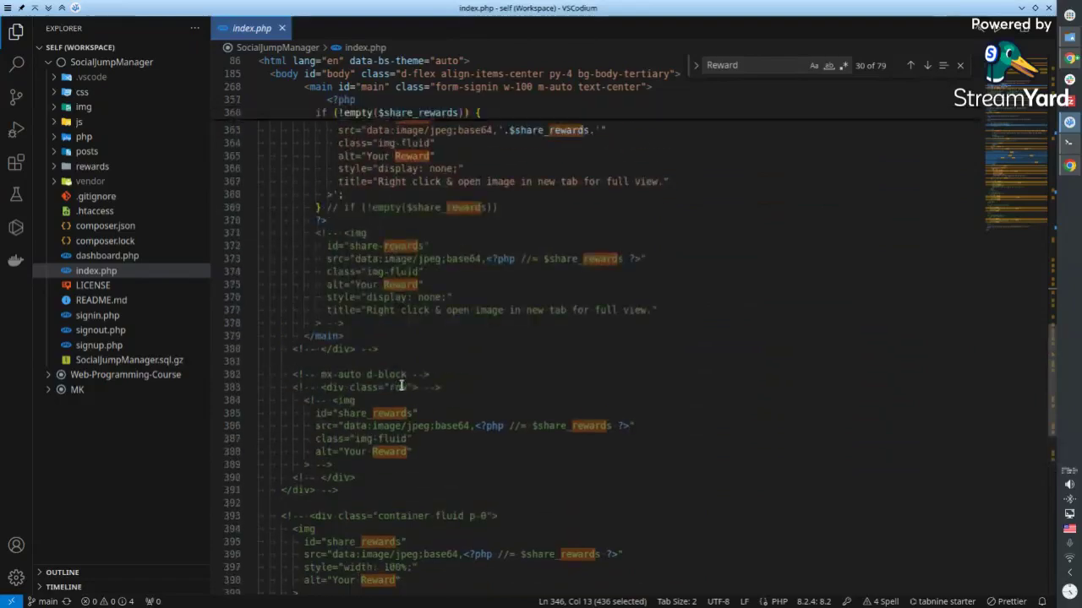
scroll(402, 384, up, 4)
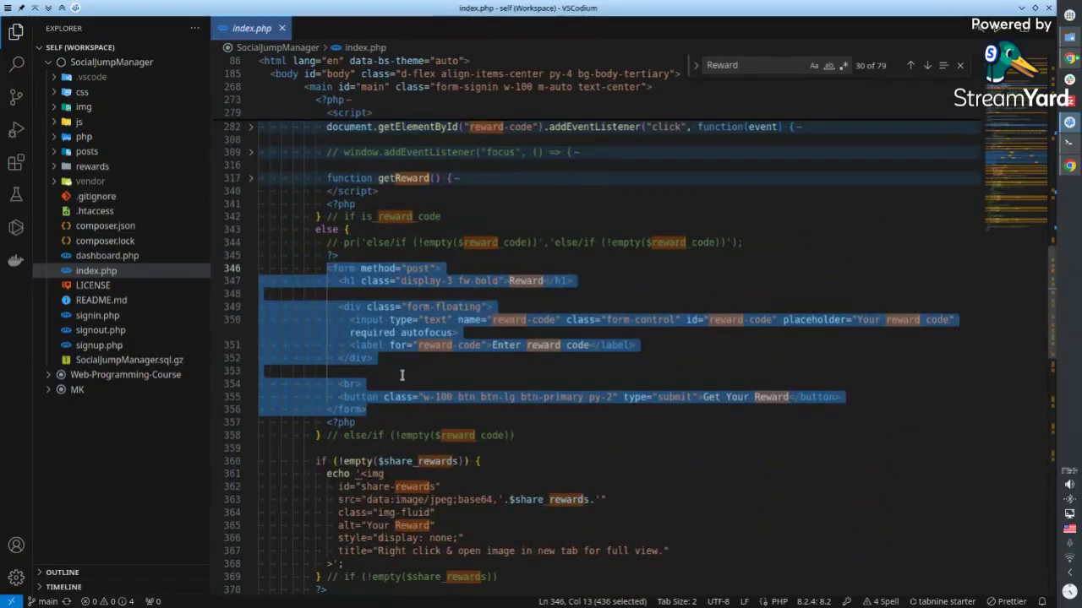
scroll(400, 373, up, 3)
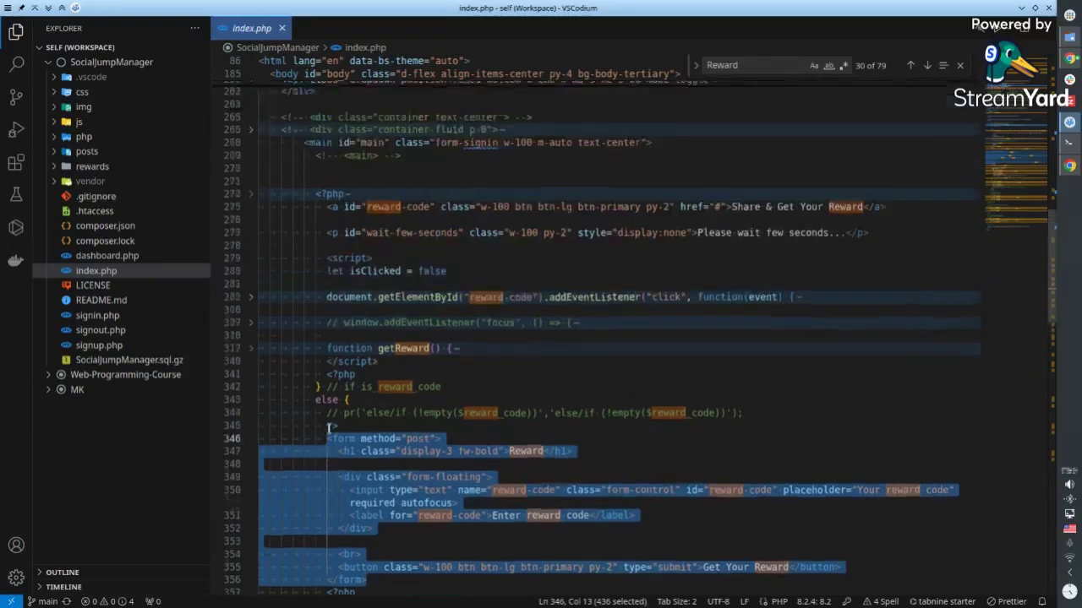
scroll(306, 423, up, 10)
scroll(309, 442, up, 10)
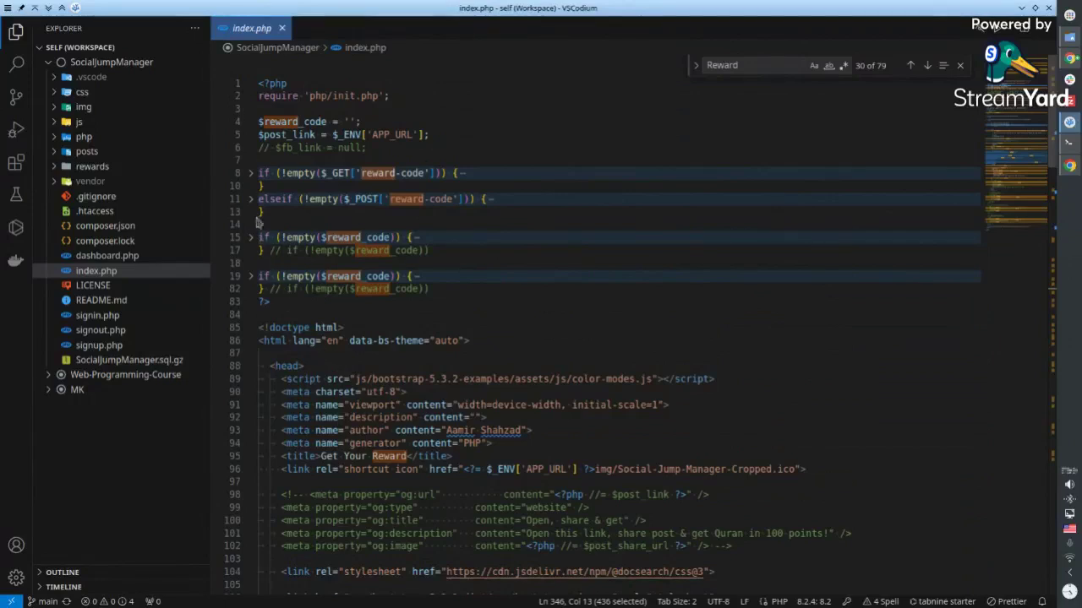
Step: Select 'reward' in the $_POST check on line 11, then switch to the localhost Reward page in Chrome
click(361, 200)
double_click(417, 200)
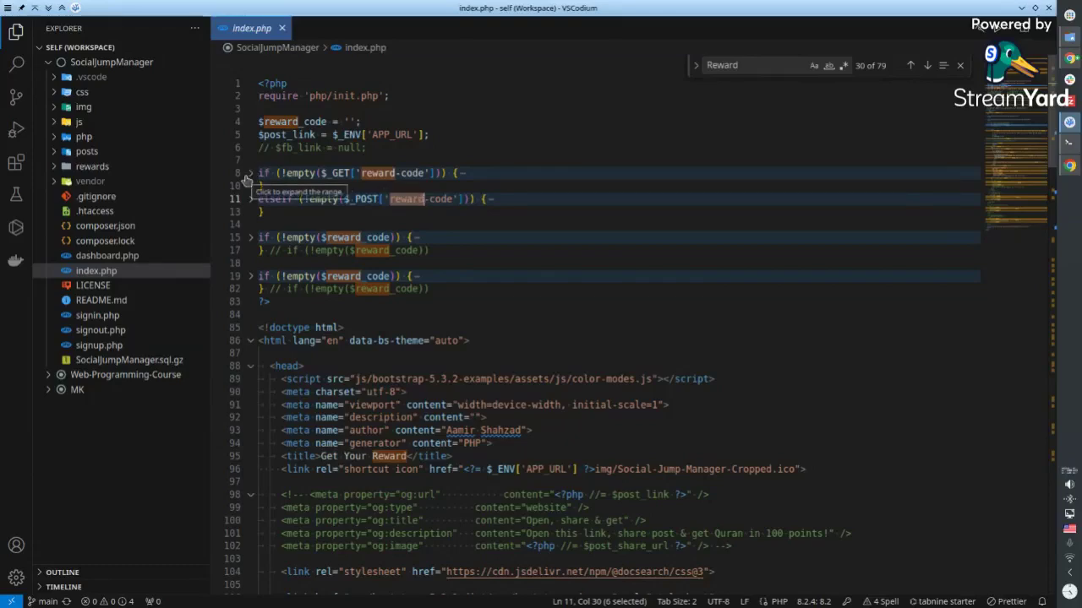
key(ctrl+alt+Right)
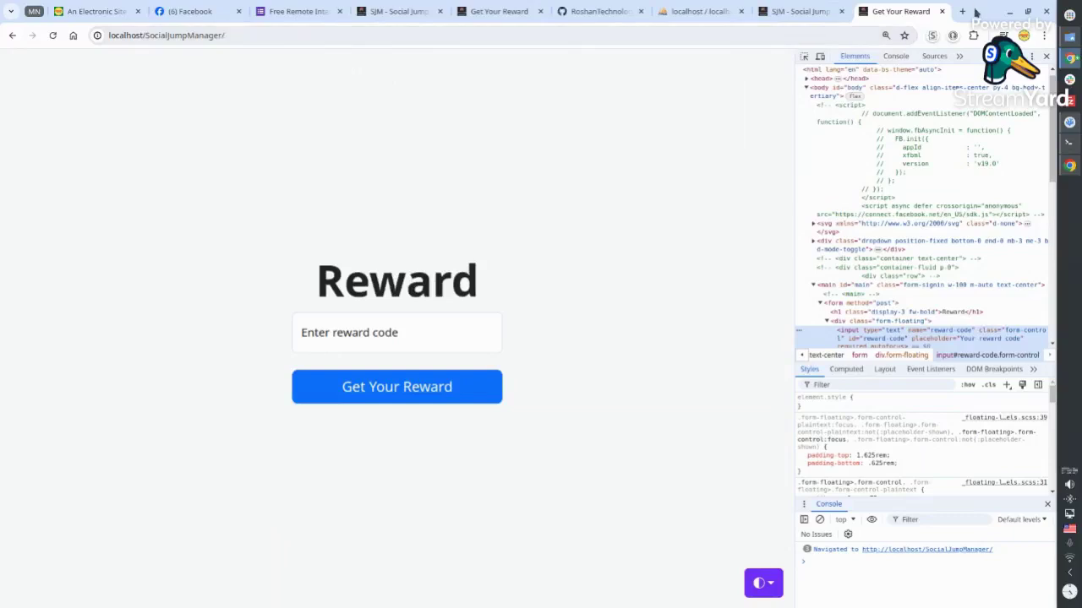
Step: Load fb.com in a new tab, open the Social Jump Manager page and hide the management panel
key(ctrl+t)
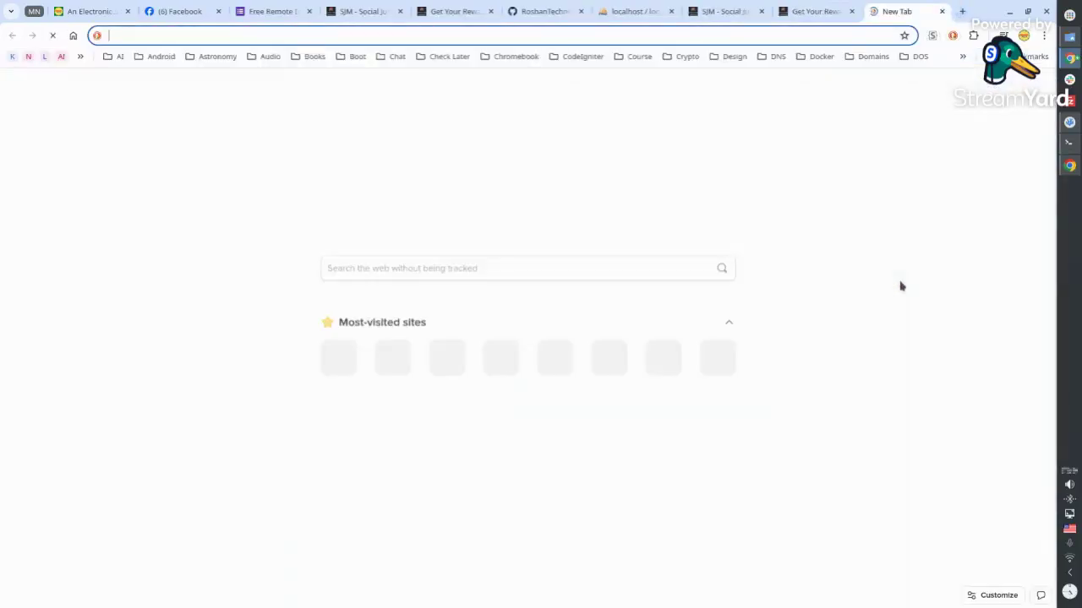
text(facebook.com)
key(Return)
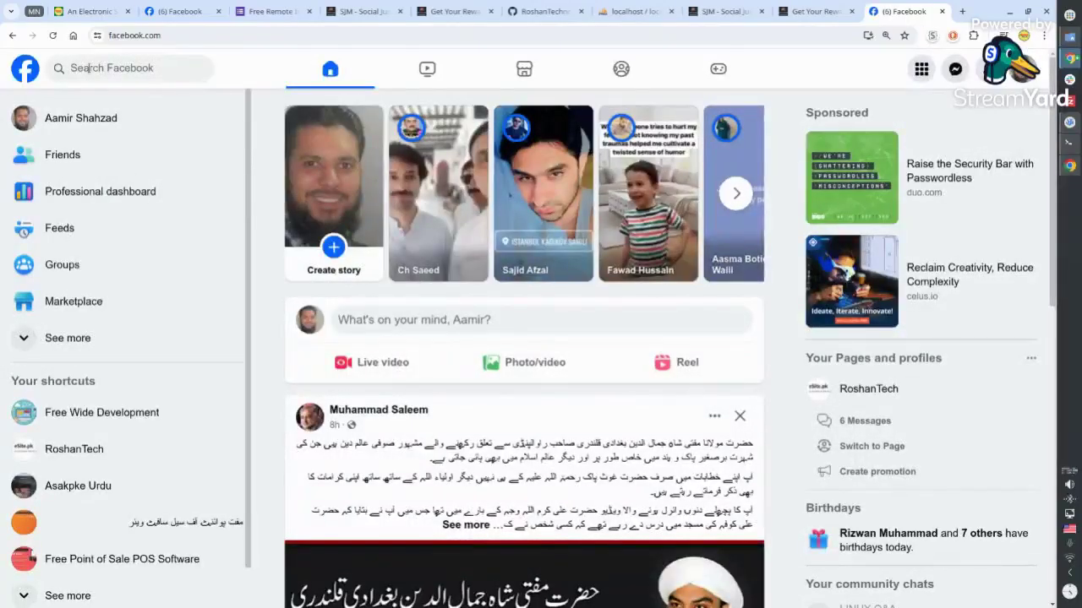
click(88, 68)
key(Escape)
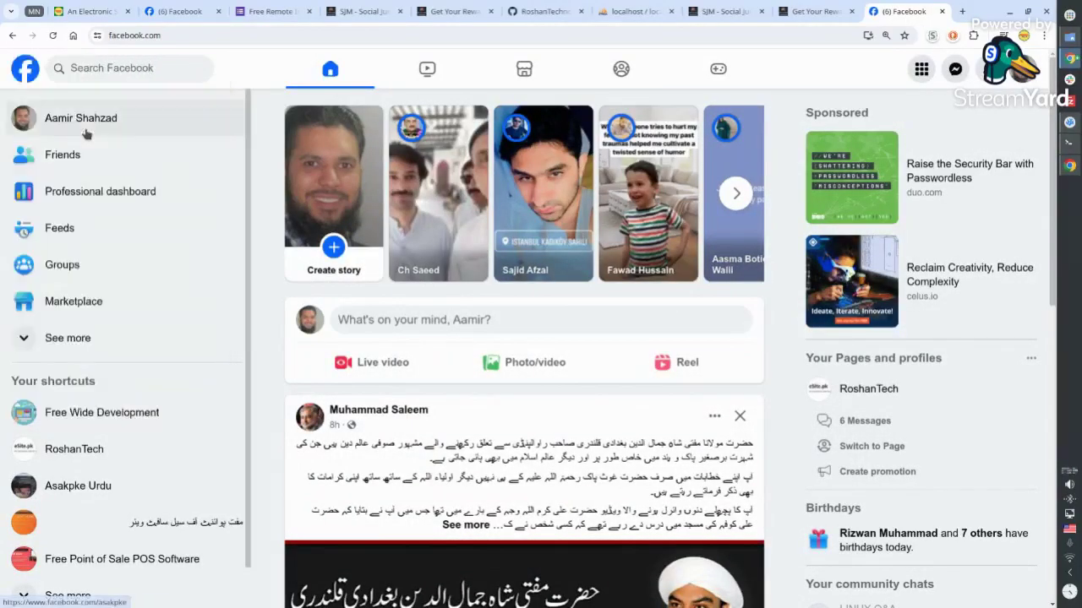
click(85, 133)
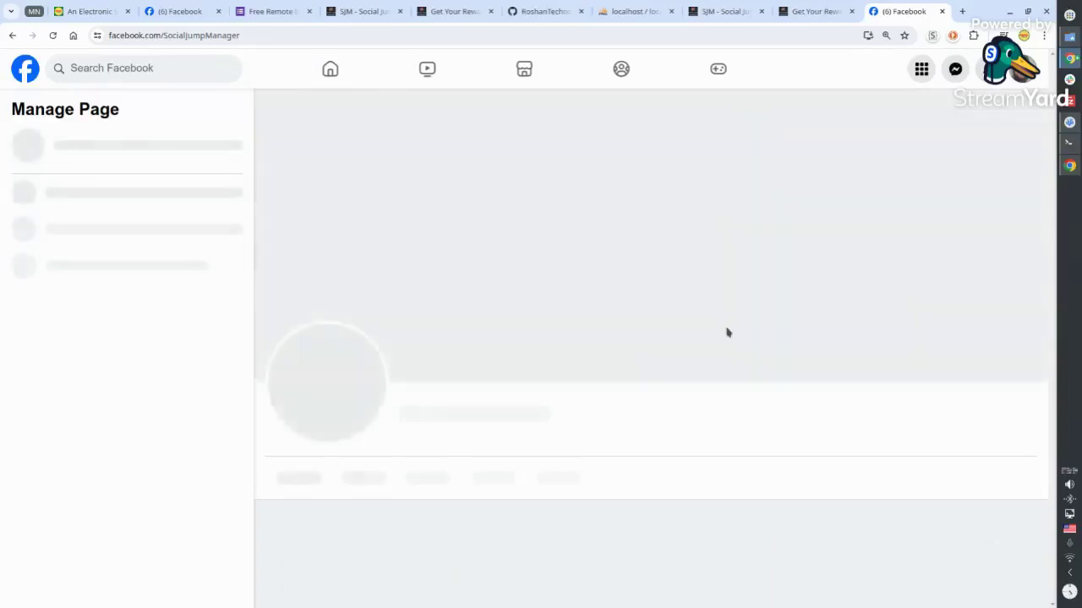
scroll(721, 359, down, 3)
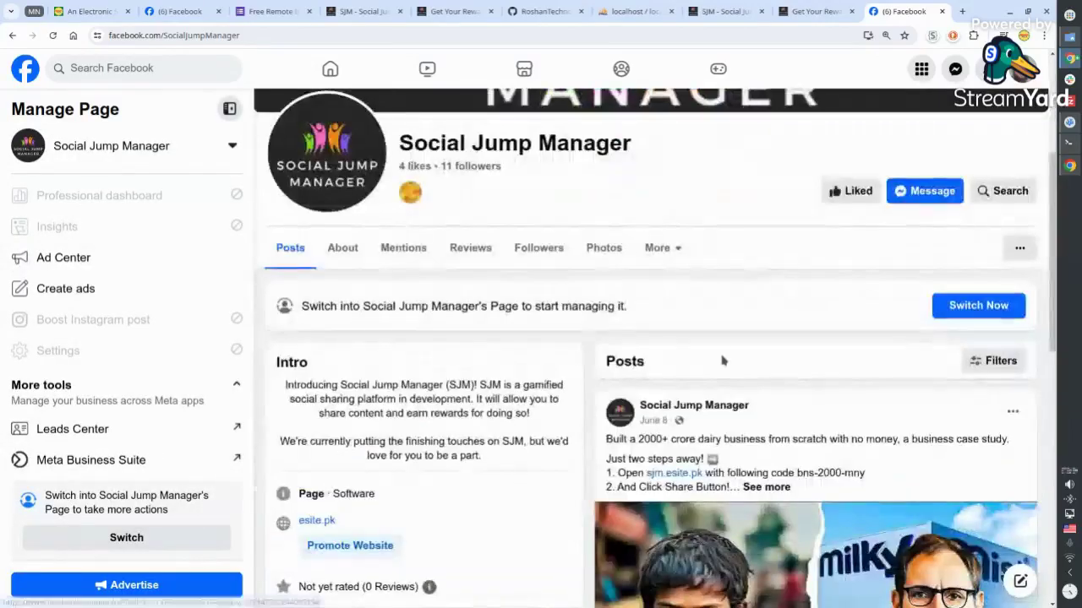
click(229, 109)
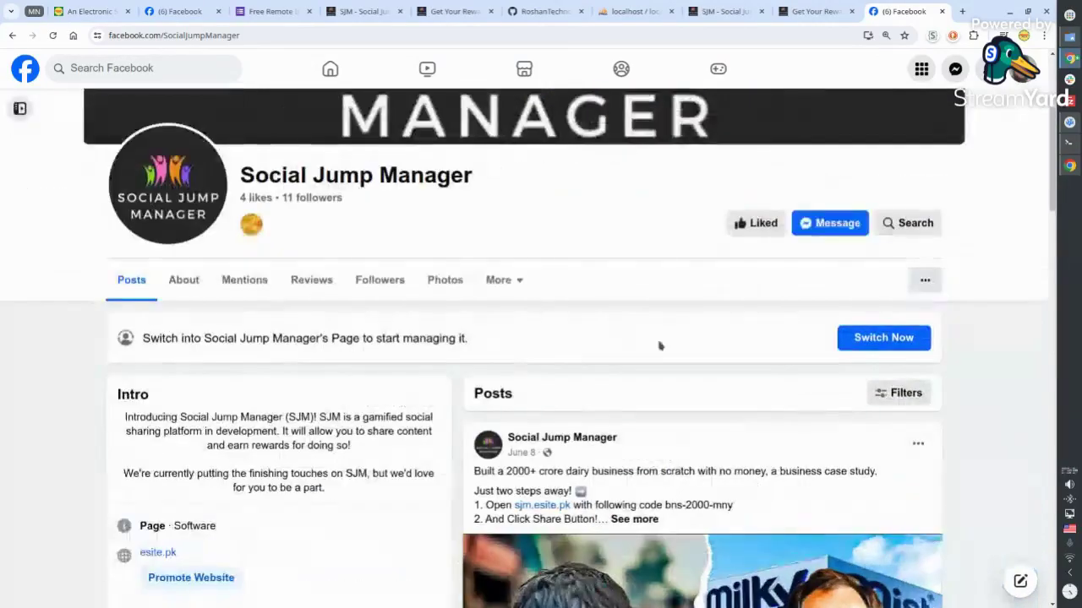
Step: Highlight the sjm.esite.pk link and expand the dairy business and online academy posts
scroll(768, 369, down, 3)
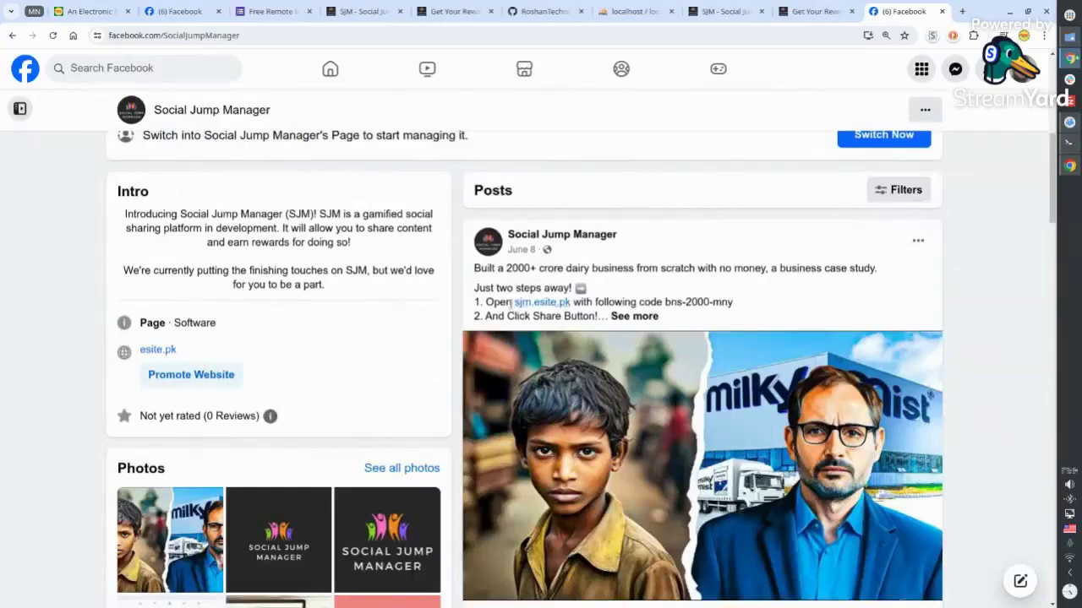
drag(504, 301, 656, 301)
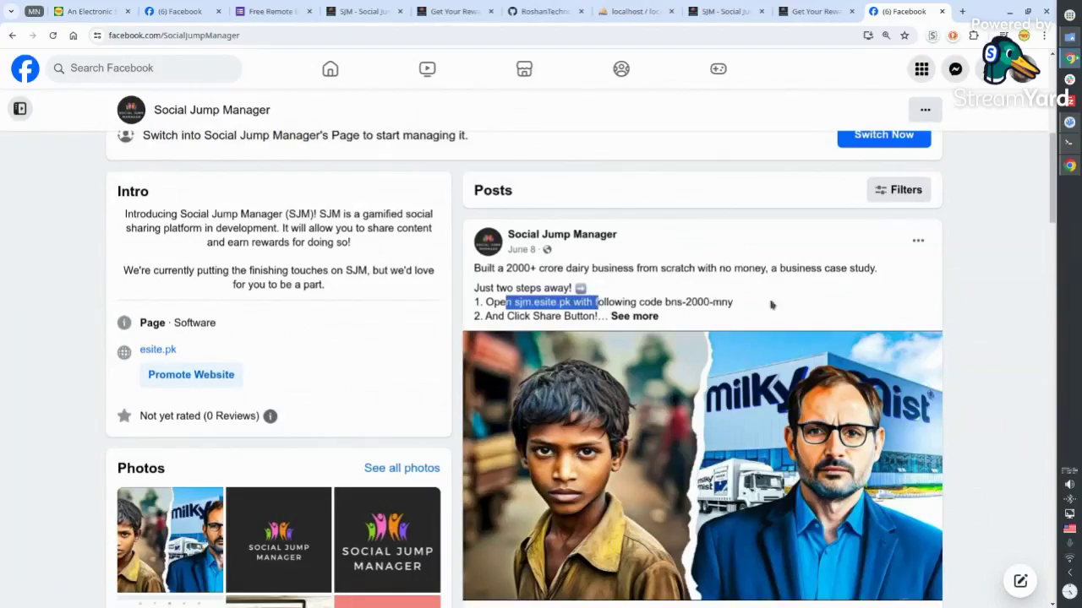
click(636, 316)
scroll(853, 343, down, 1)
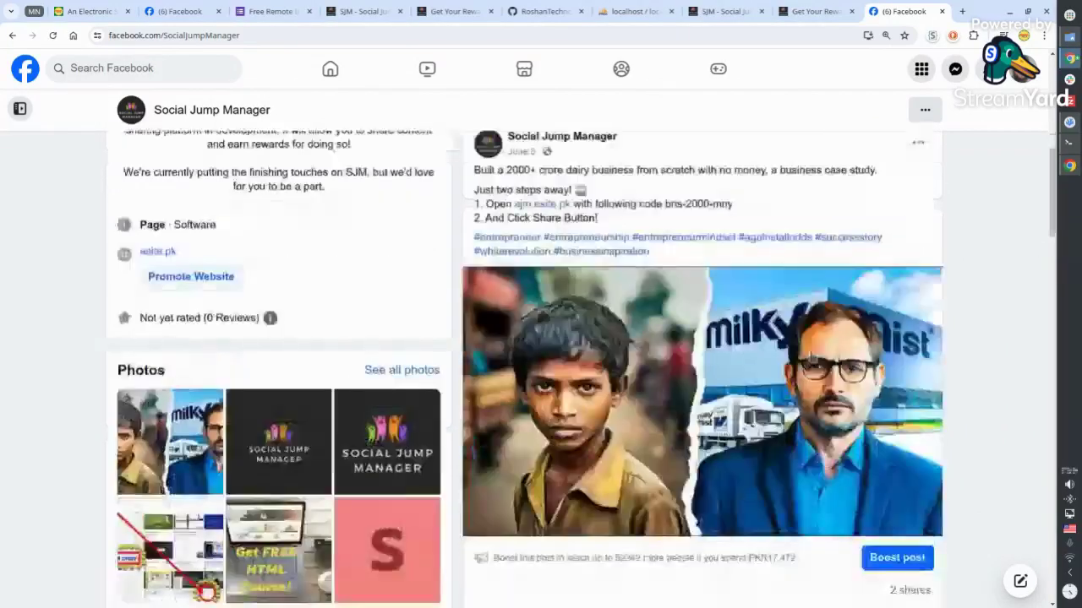
scroll(541, 408, down, 5)
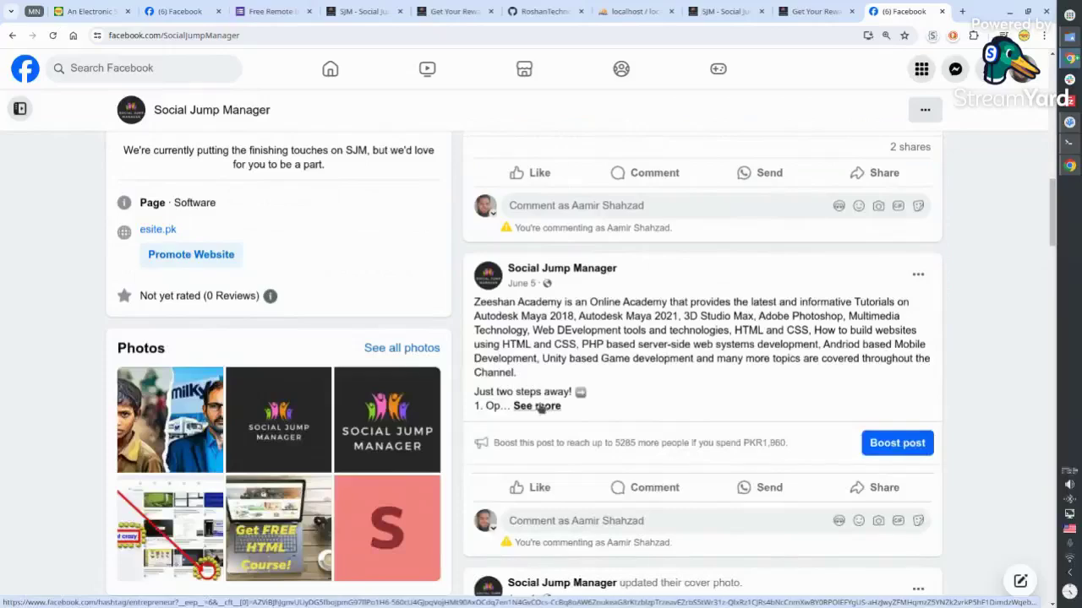
click(536, 406)
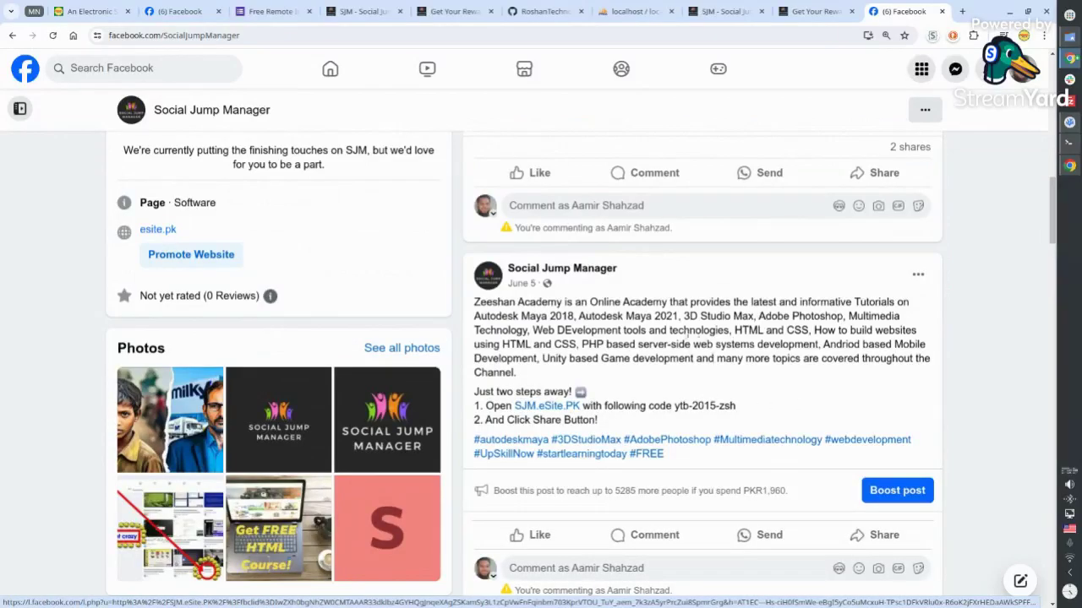
Step: Expand the HTML course post and scroll down to the March 30 free-cloud post
scroll(688, 333, down, 2)
drag(712, 204, 647, 204)
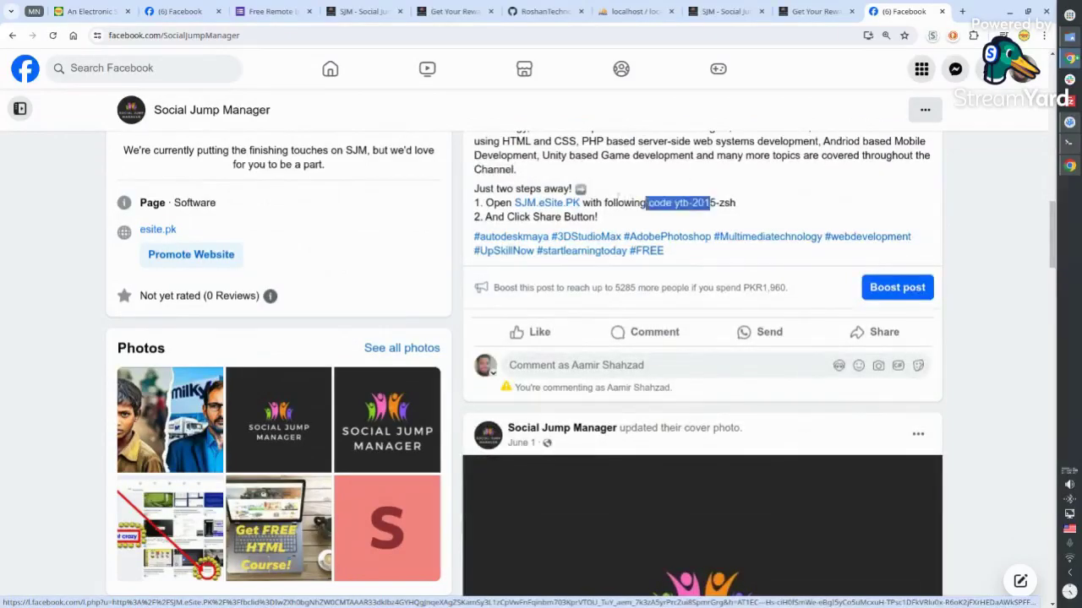
scroll(715, 350, down, 10)
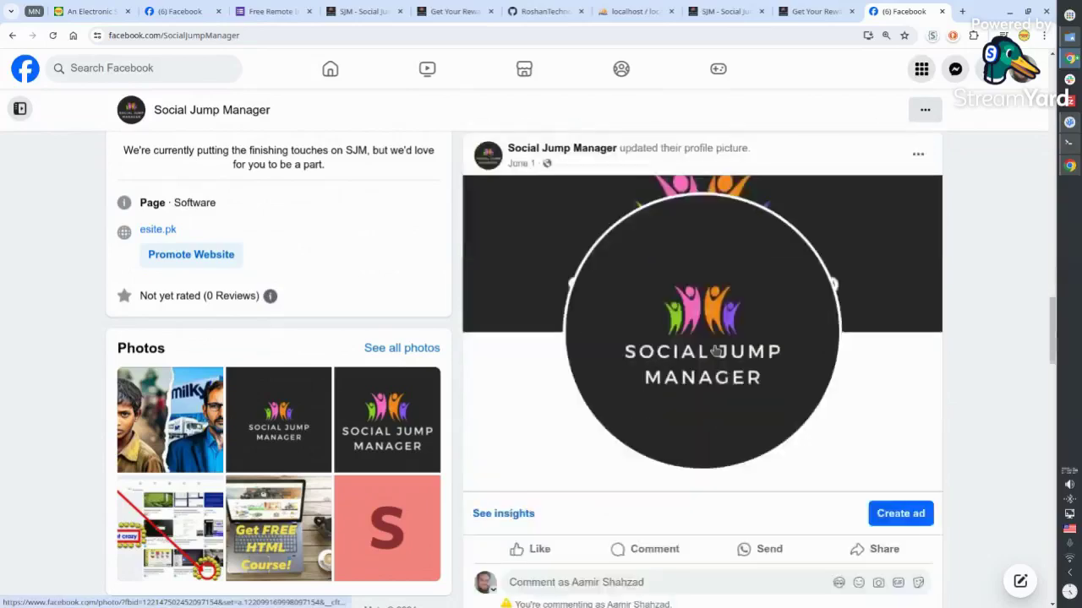
scroll(715, 350, down, 3)
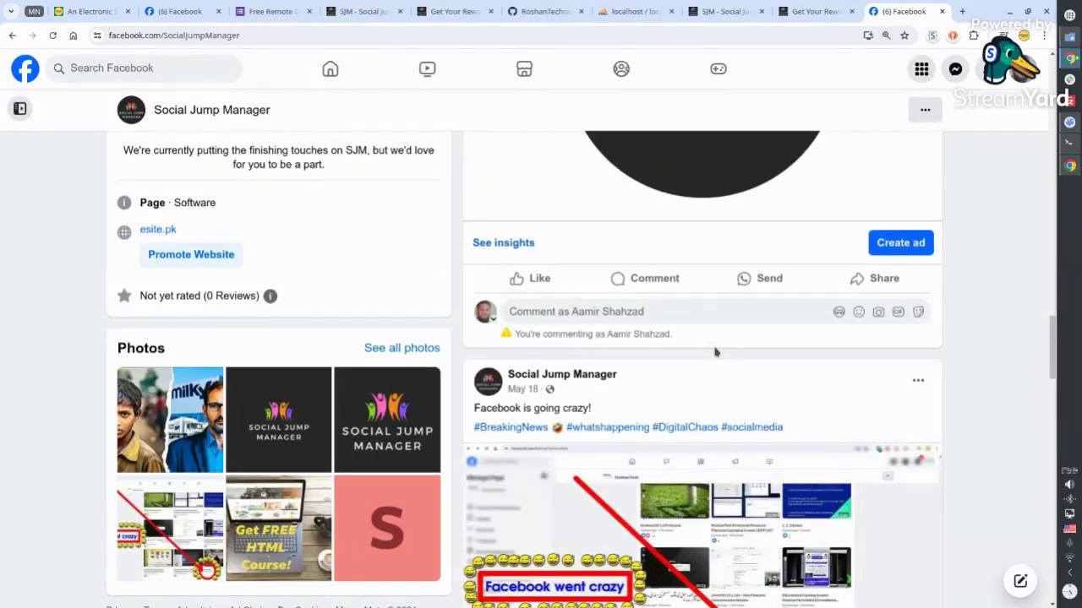
scroll(715, 352, down, 10)
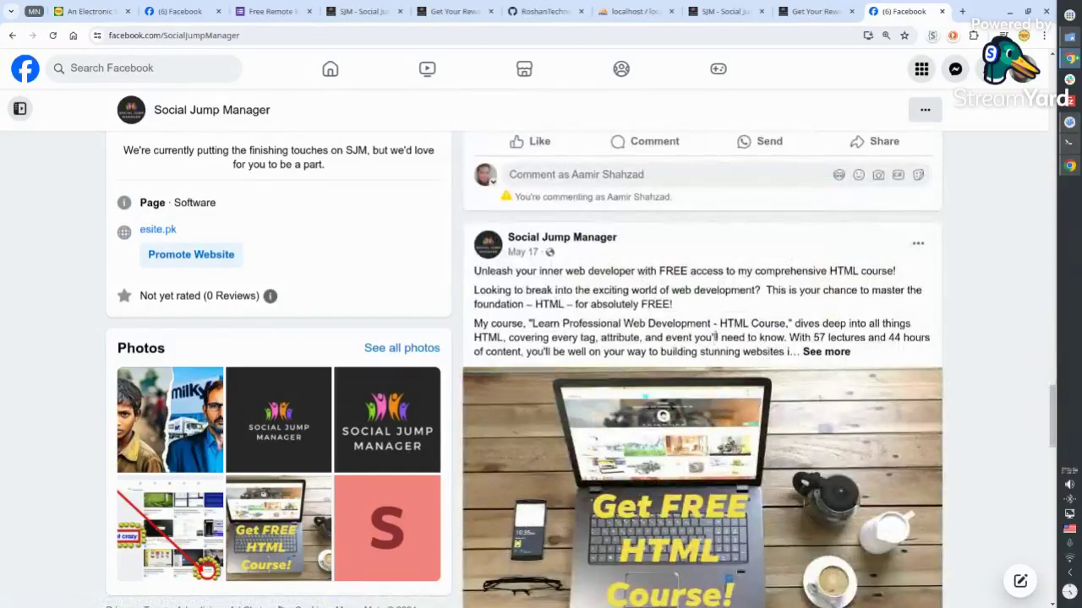
click(824, 352)
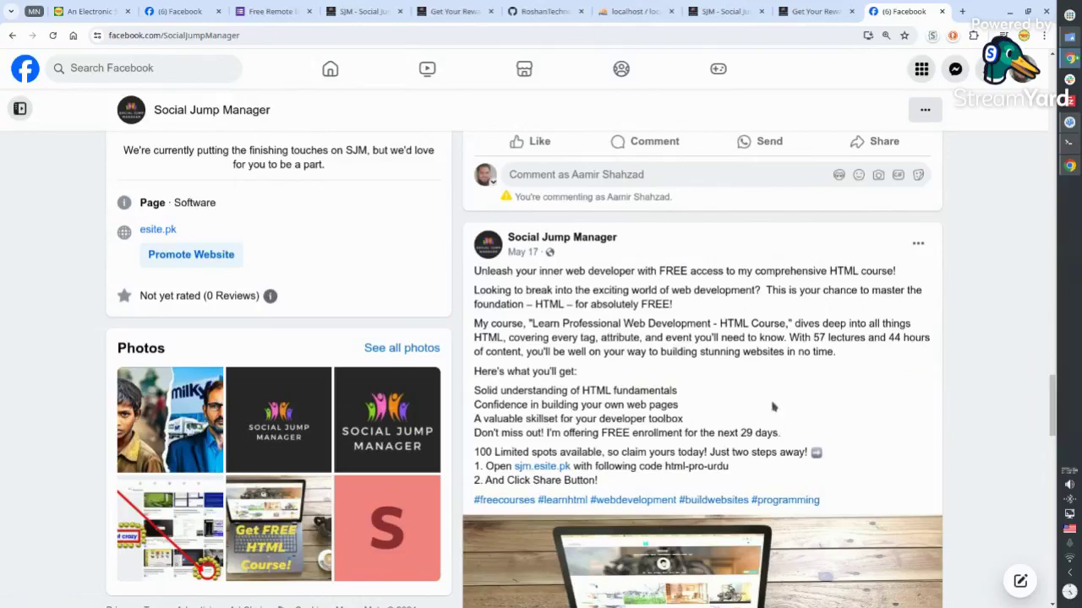
scroll(771, 406, down, 2)
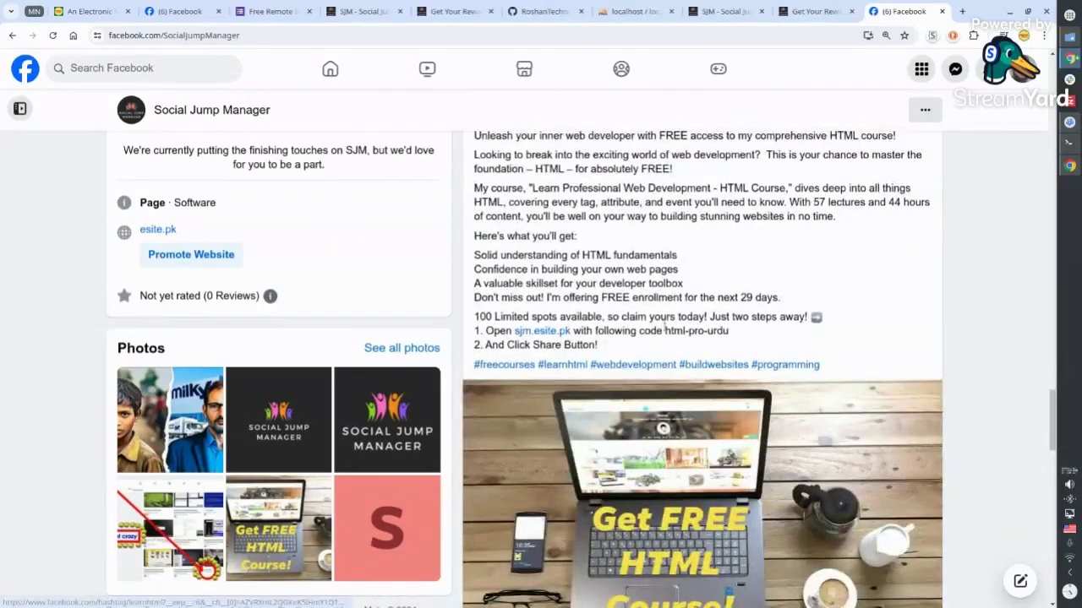
drag(665, 331, 614, 331)
scroll(686, 380, down, 10)
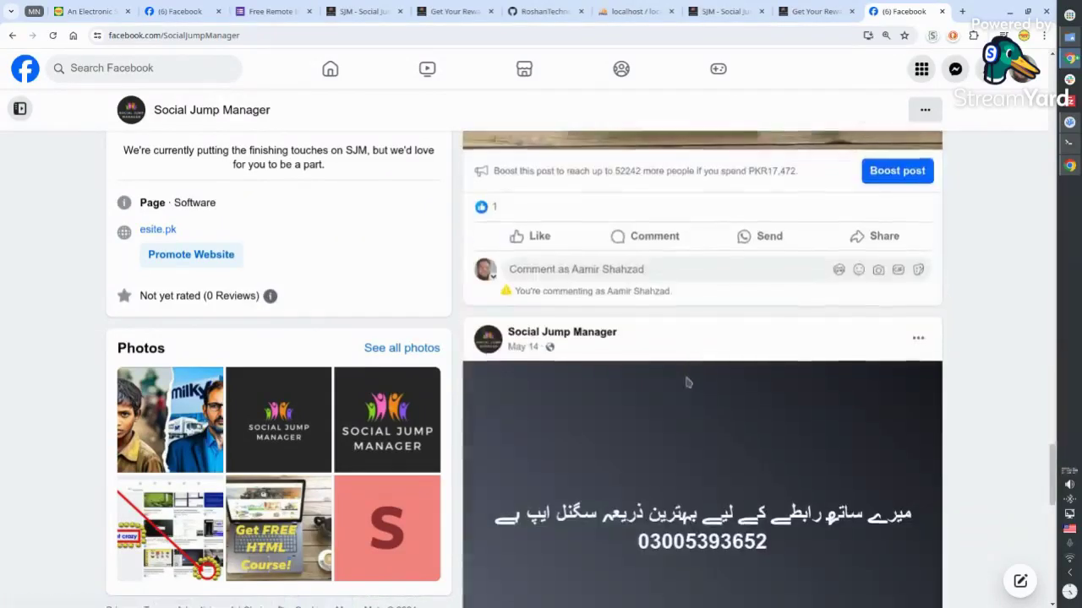
scroll(687, 383, down, 8)
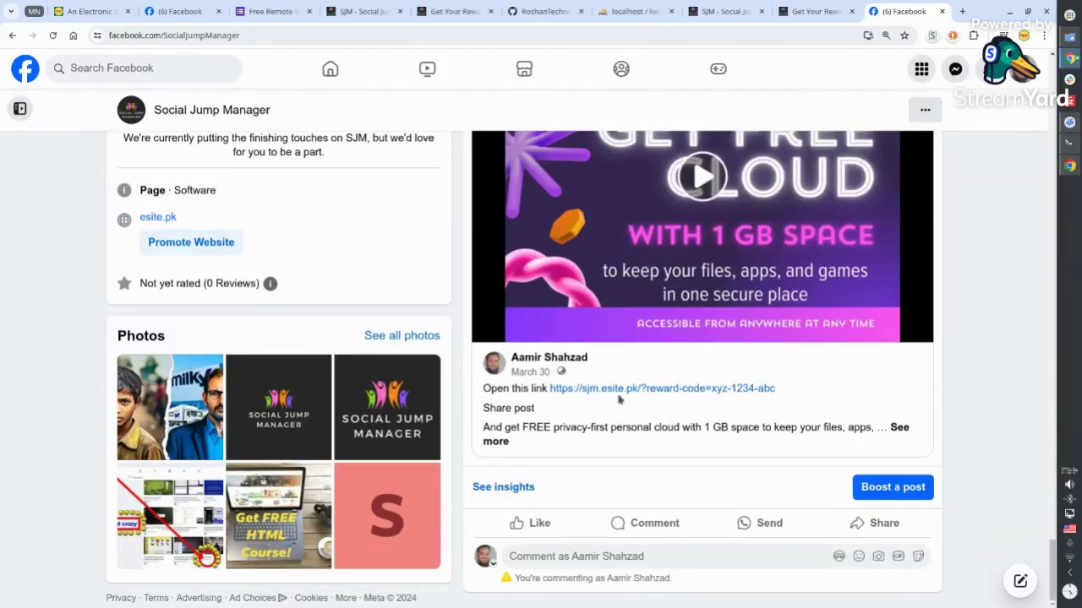
Step: Expand the free cloud post and open its sjm.esite.pk reward-code link in a new tab
click(497, 441)
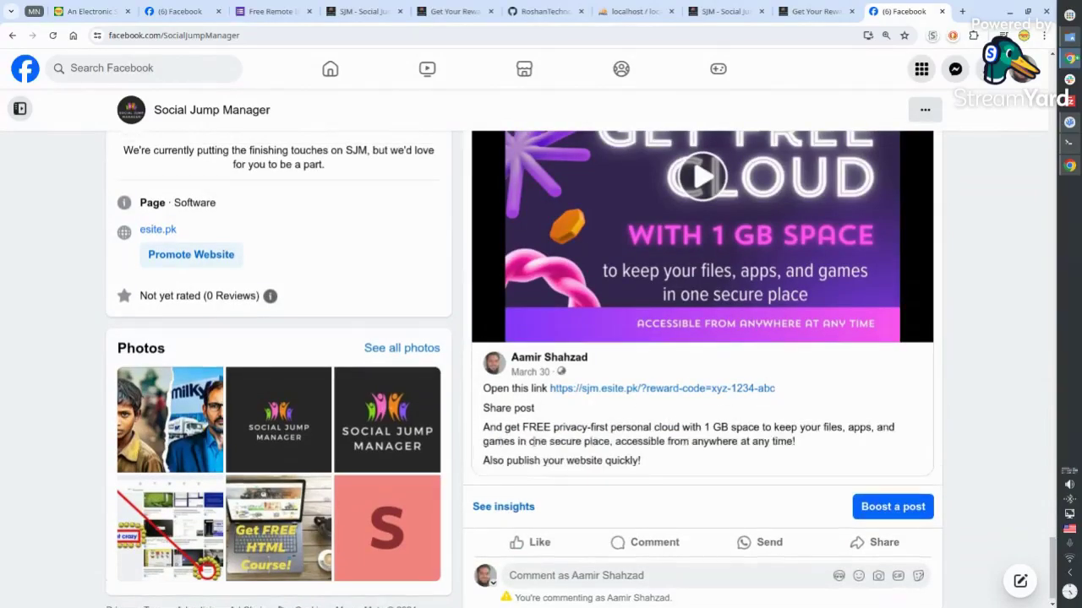
scroll(504, 368, down, 1)
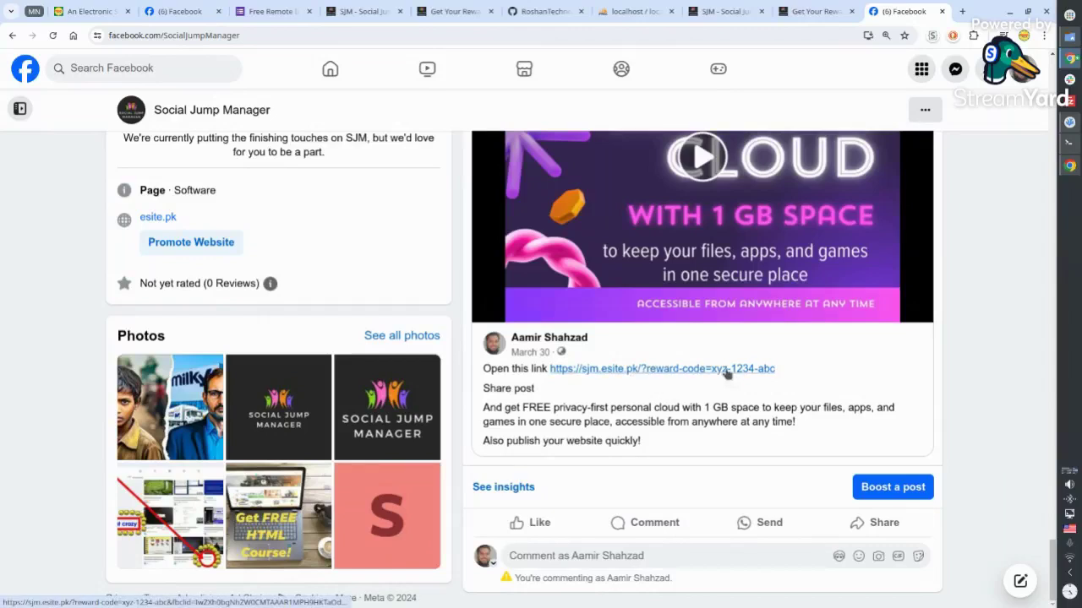
click(673, 374)
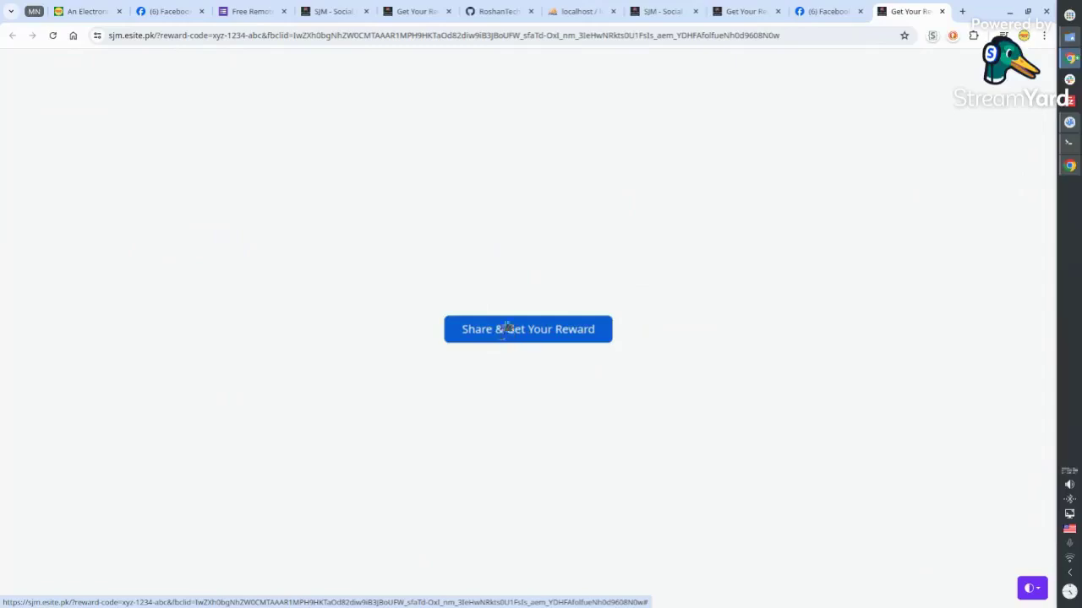
Step: Close the live Get Your Reward tab, reselect the link, and return to index.php in VSCodium
click(943, 12)
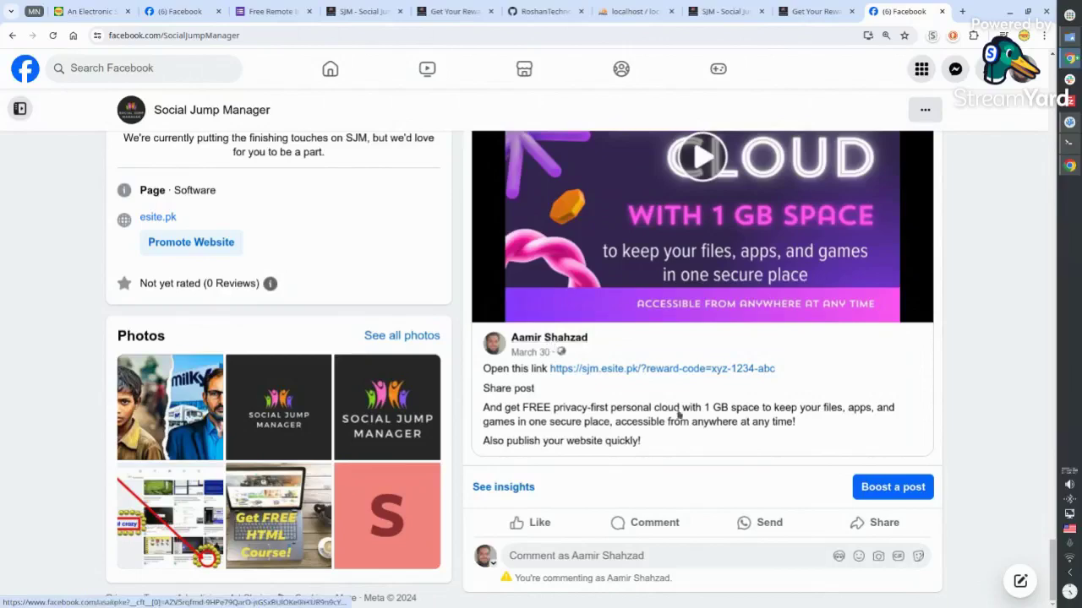
click(670, 376)
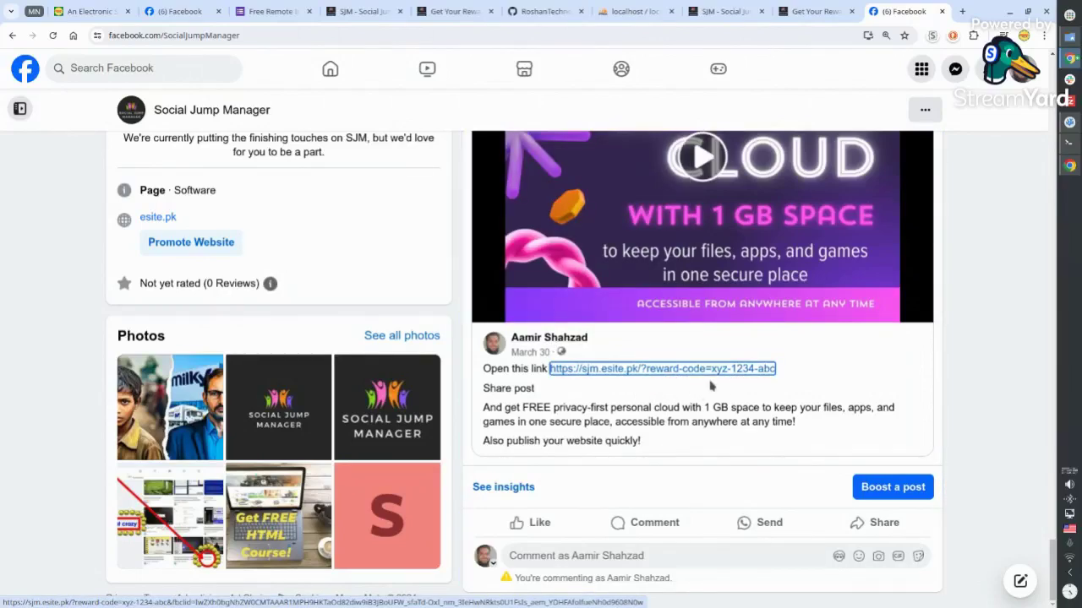
key(alt+Tab)
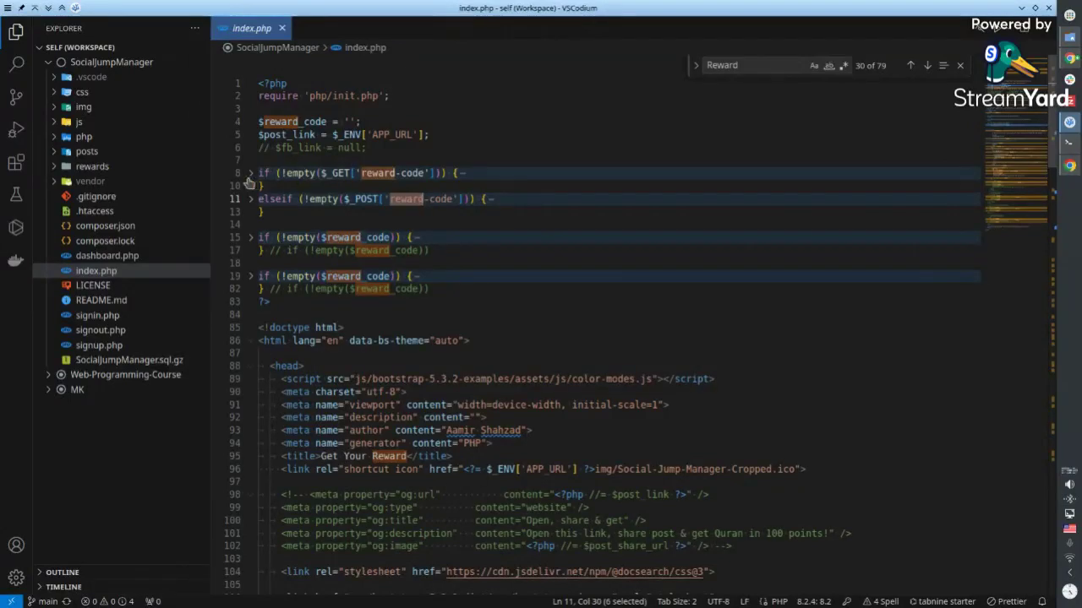
Step: Highlight the $reward_code and $post_link declarations on lines 4 and 5 of index.php
click(284, 121)
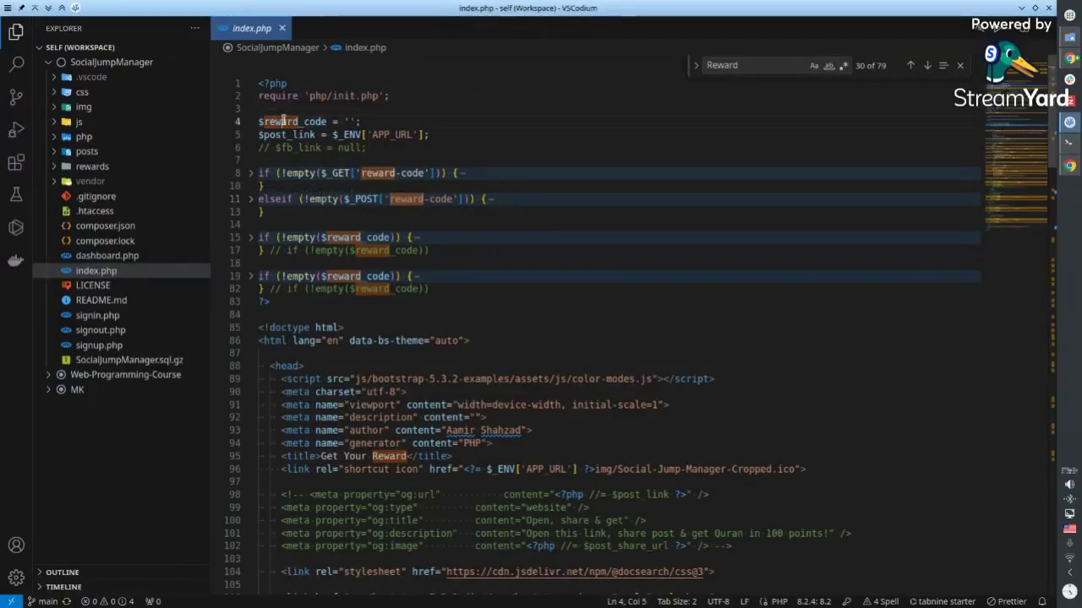
double_click(284, 120)
click(350, 120)
double_click(282, 134)
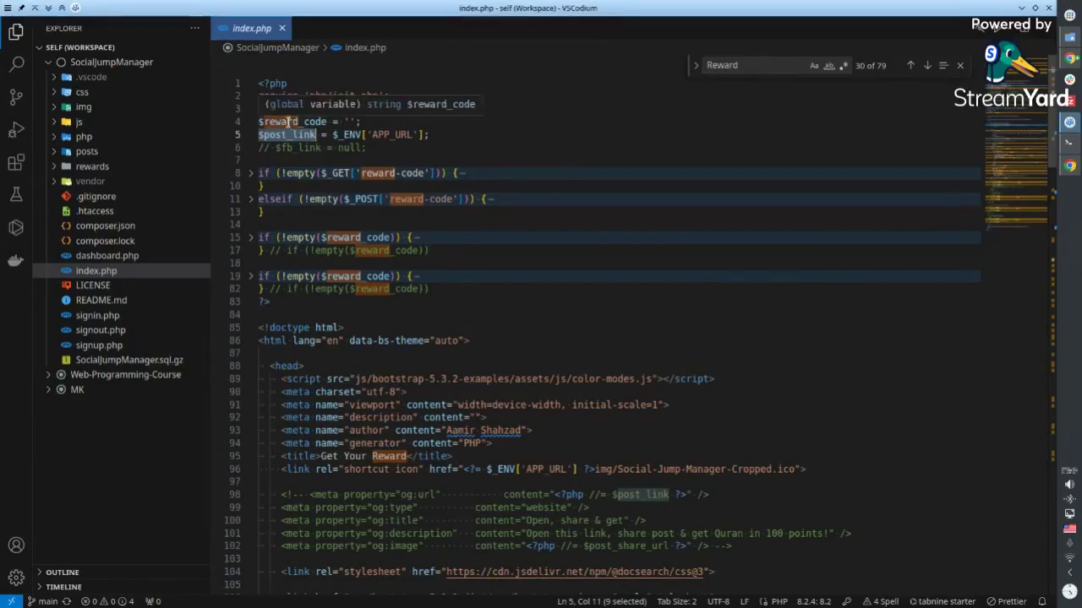
double_click(287, 121)
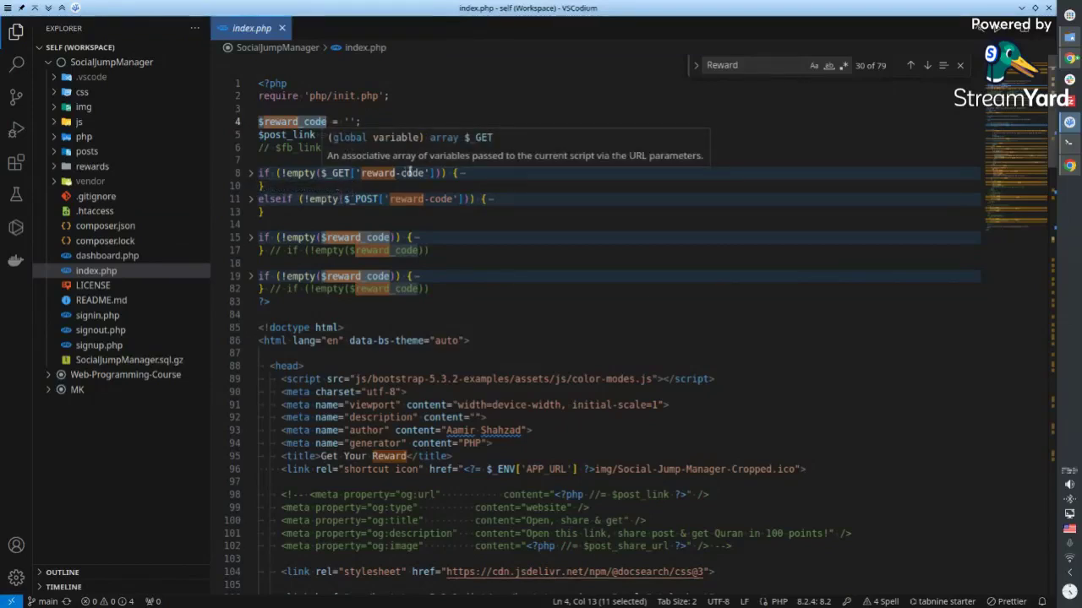
Step: Unfold the GET block at line 8 and POST block at line 11, selecting 'reward-code'
click(248, 173)
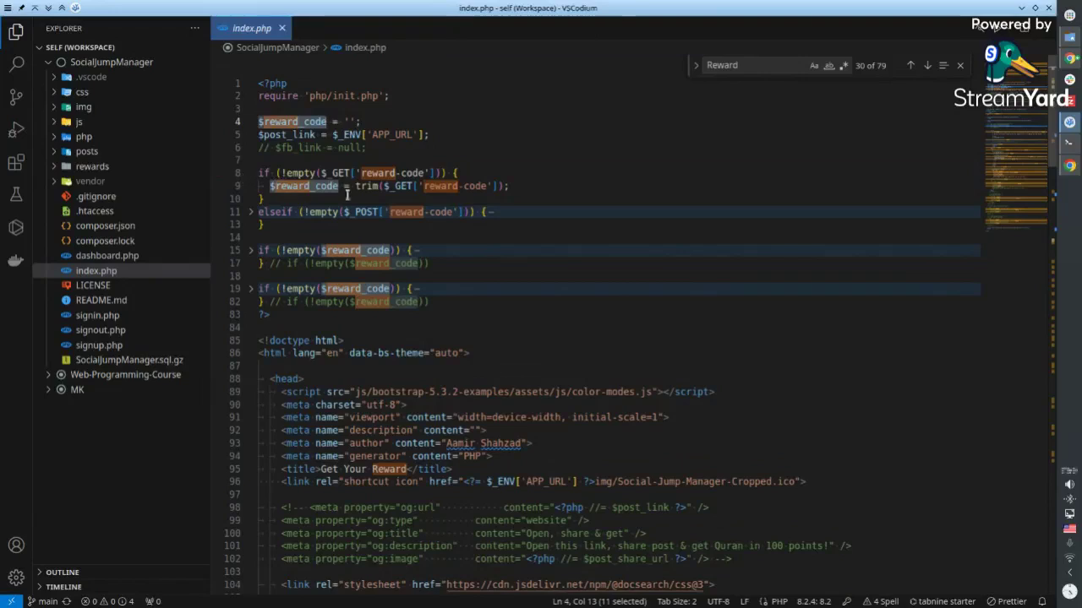
click(362, 198)
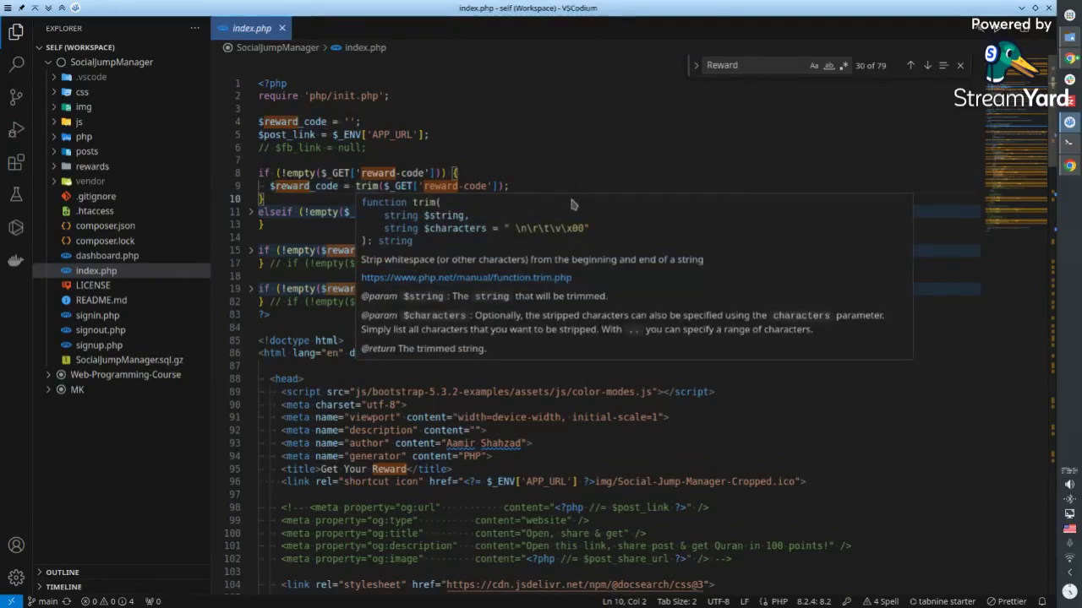
click(600, 160)
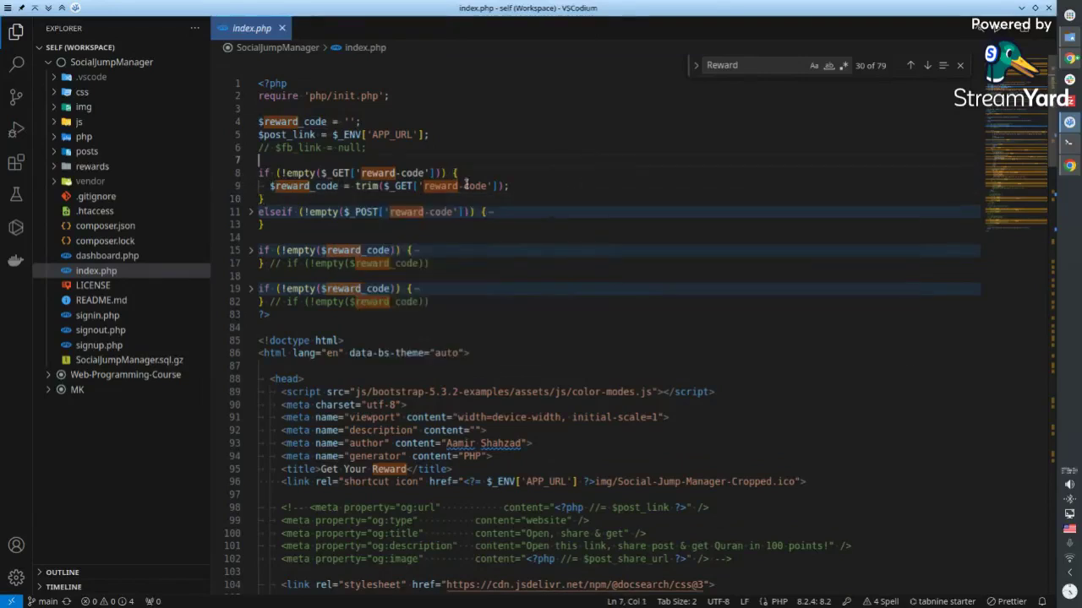
double_click(312, 187)
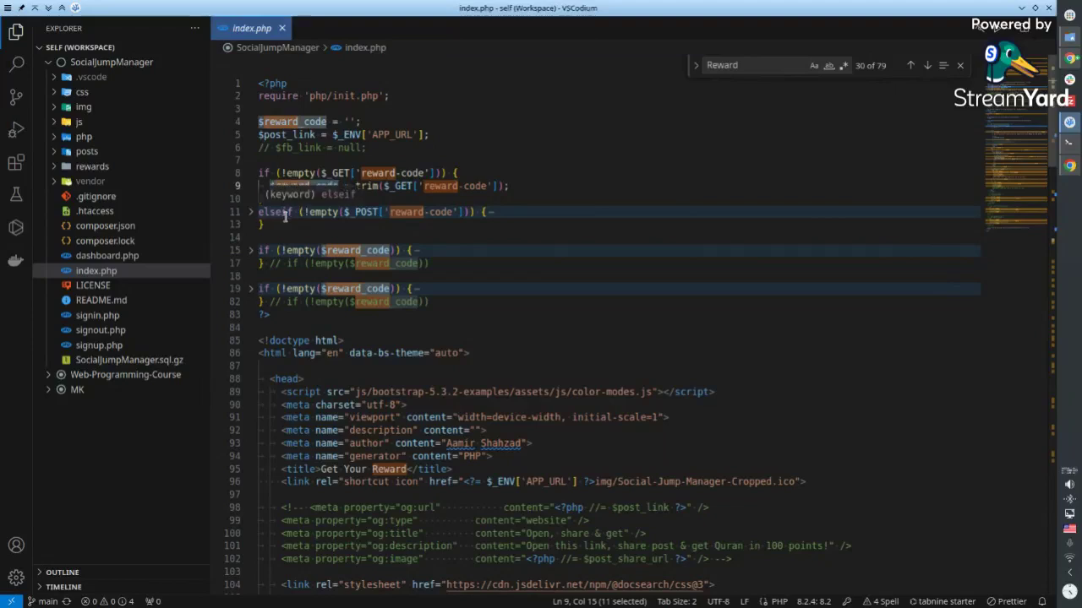
click(250, 212)
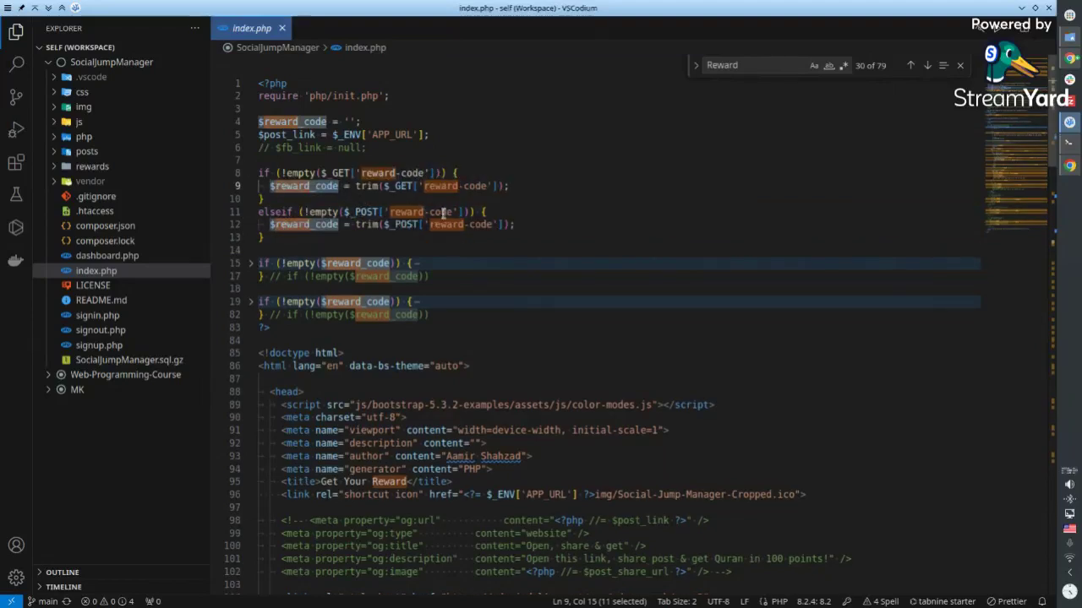
click(393, 212)
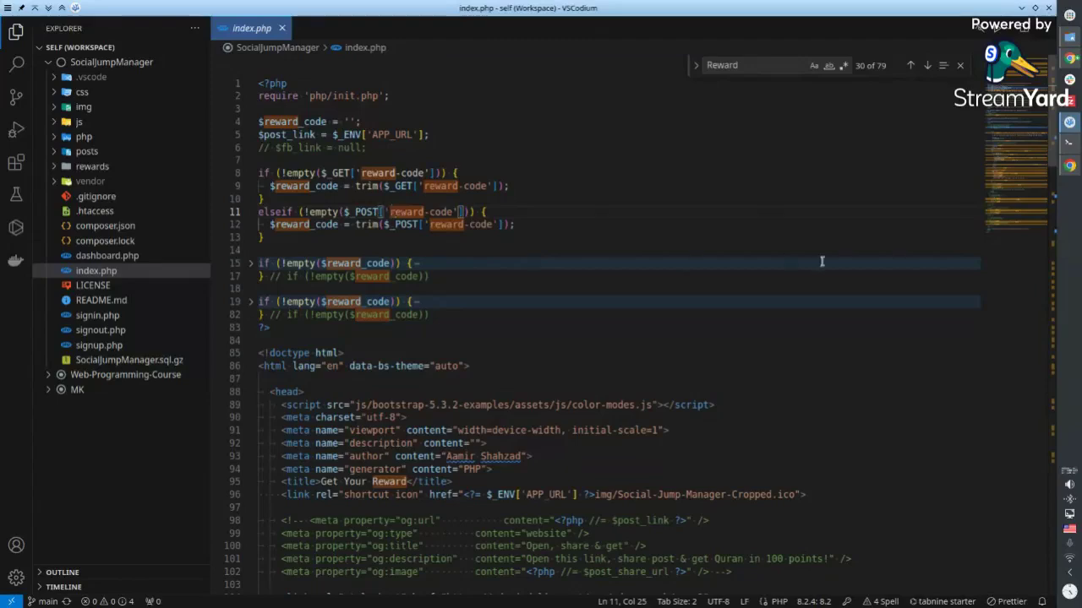
key(ctrl+shift+Right)
key(ctrl+shift+Right)
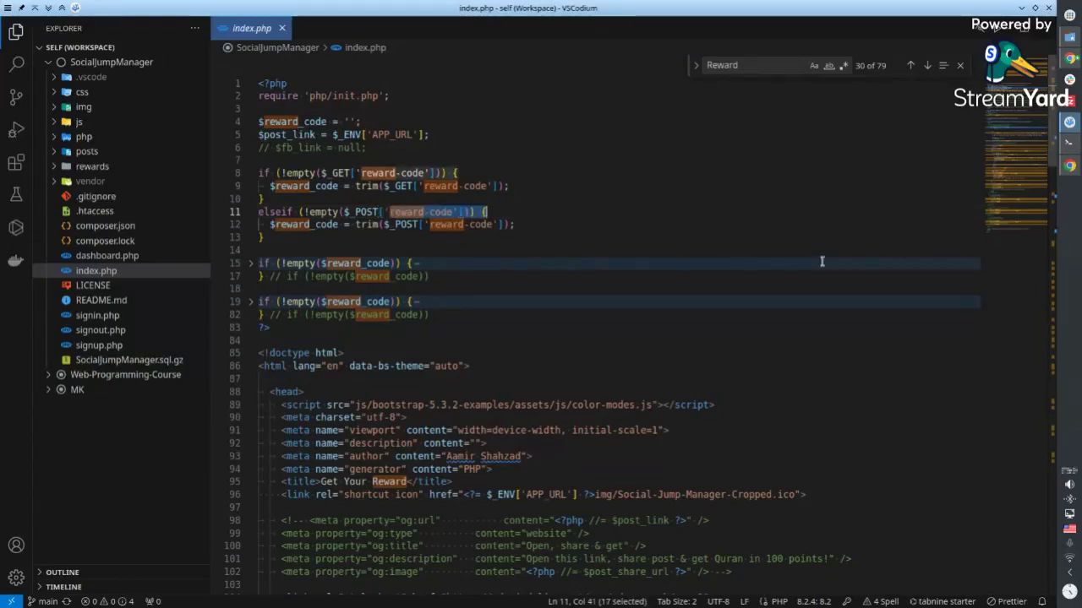
Step: Search index.php for reward-code and highlight reward_code's uses from line 12
key(ctrl+f)
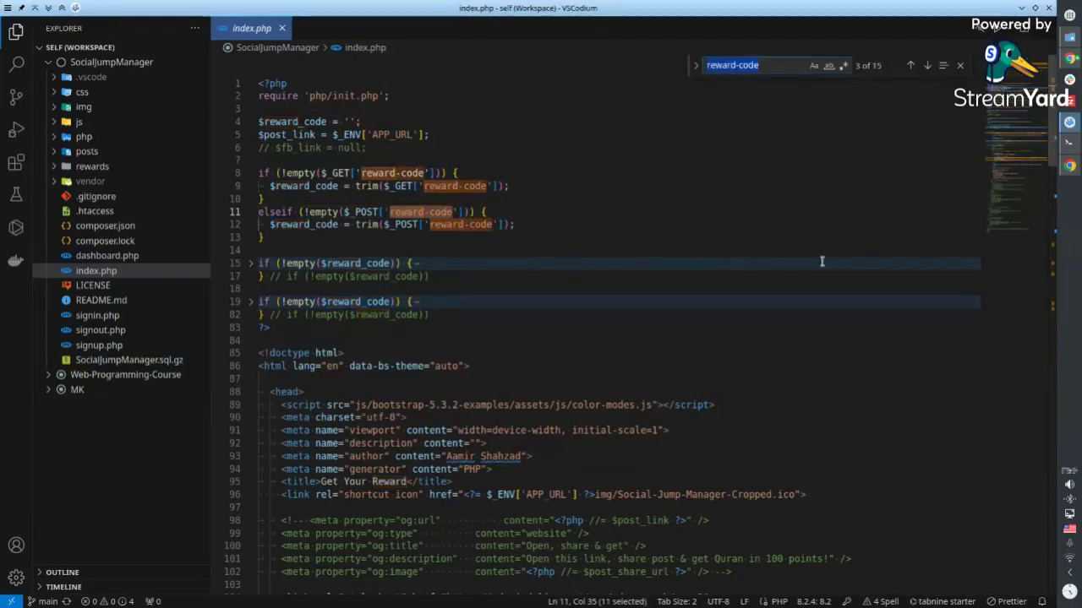
scroll(697, 287, down, 15)
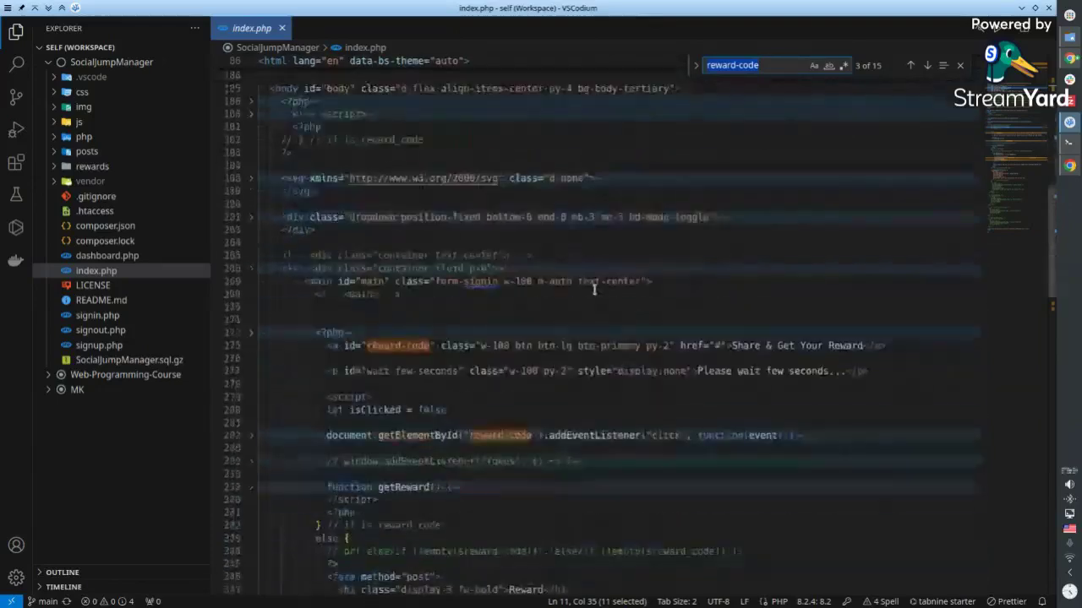
scroll(596, 287, down, 4)
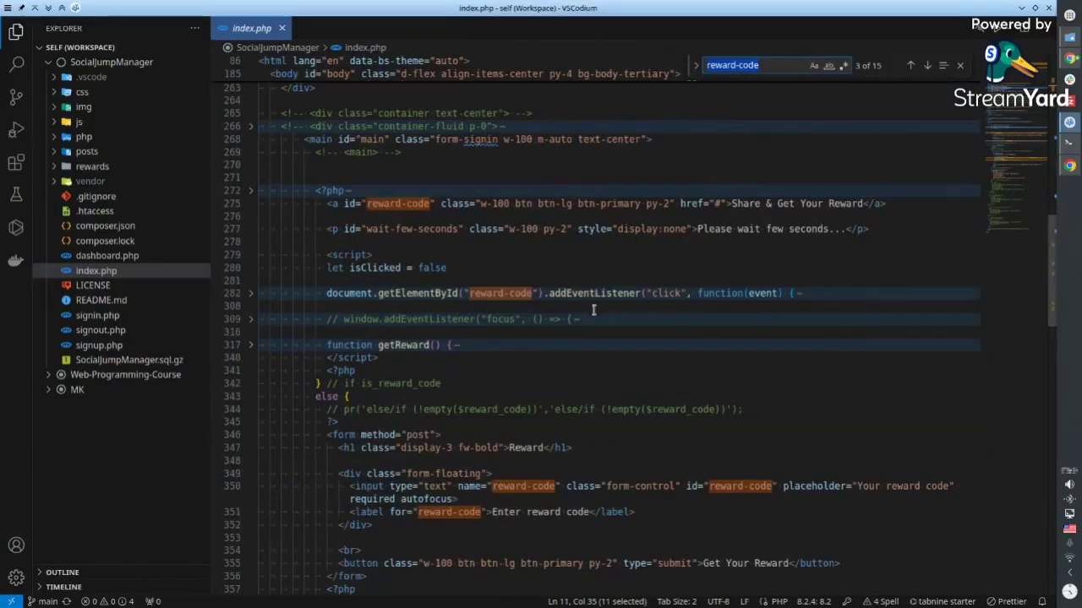
scroll(593, 310, down, 5)
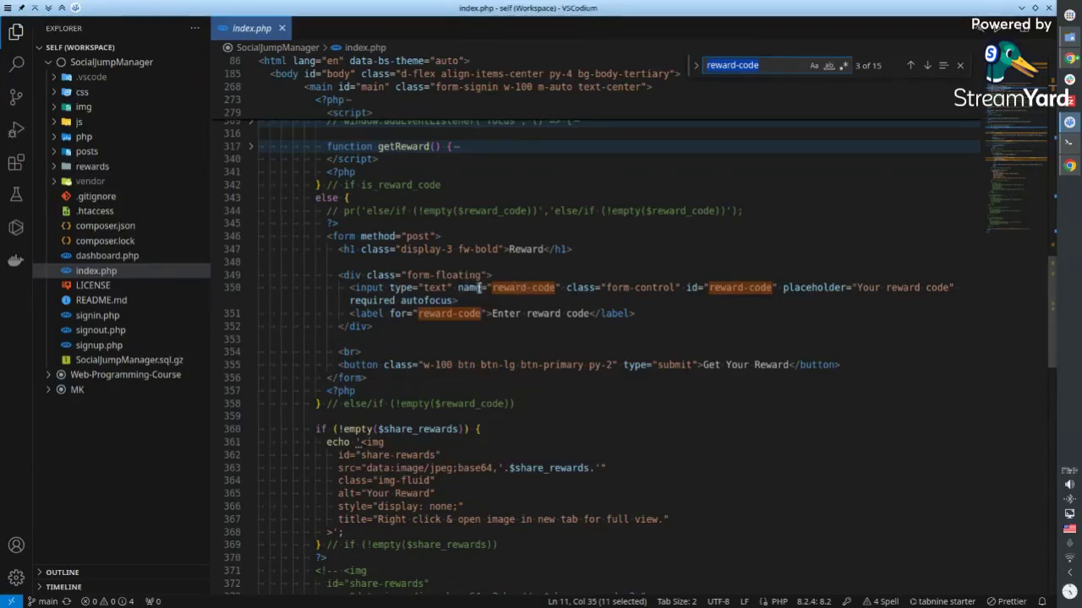
scroll(477, 350, up, 5)
scroll(481, 342, up, 20)
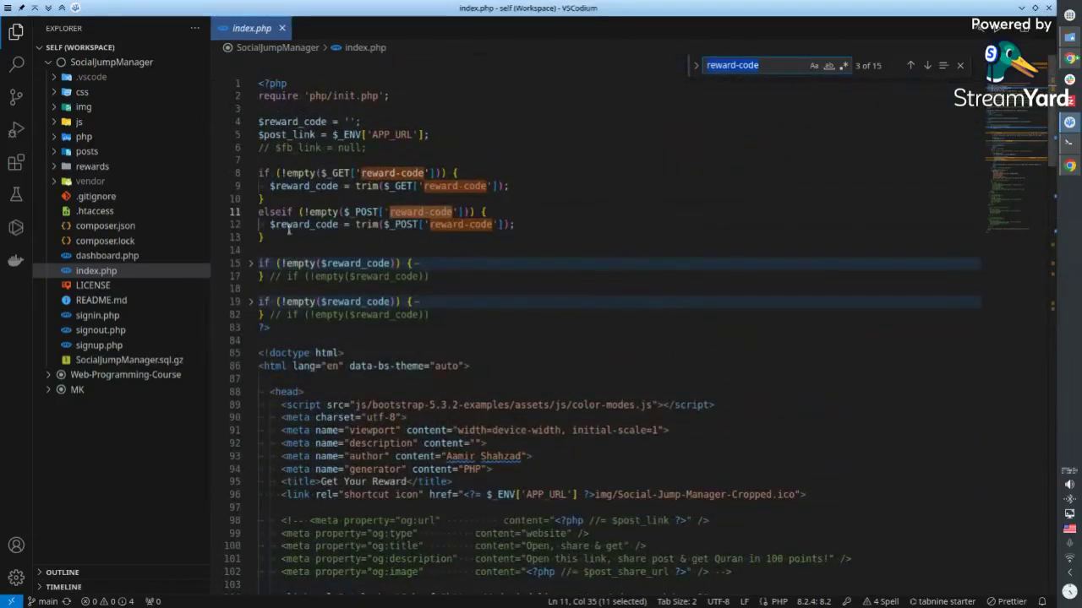
double_click(302, 224)
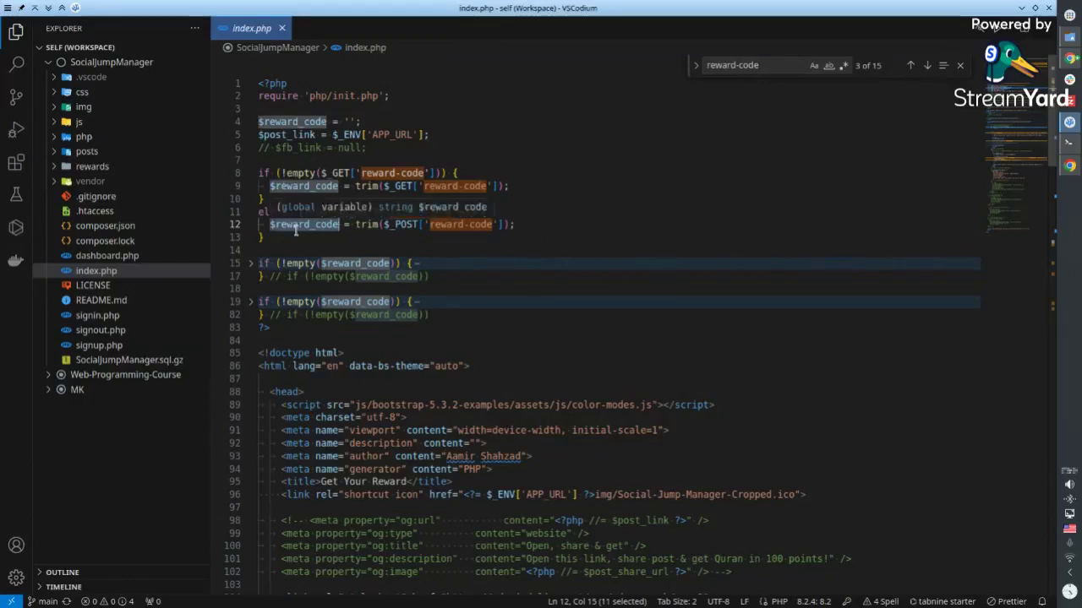
Step: Inspect the line 15 block that extends the post link alongside the $post_link line
scroll(637, 258, down, 1)
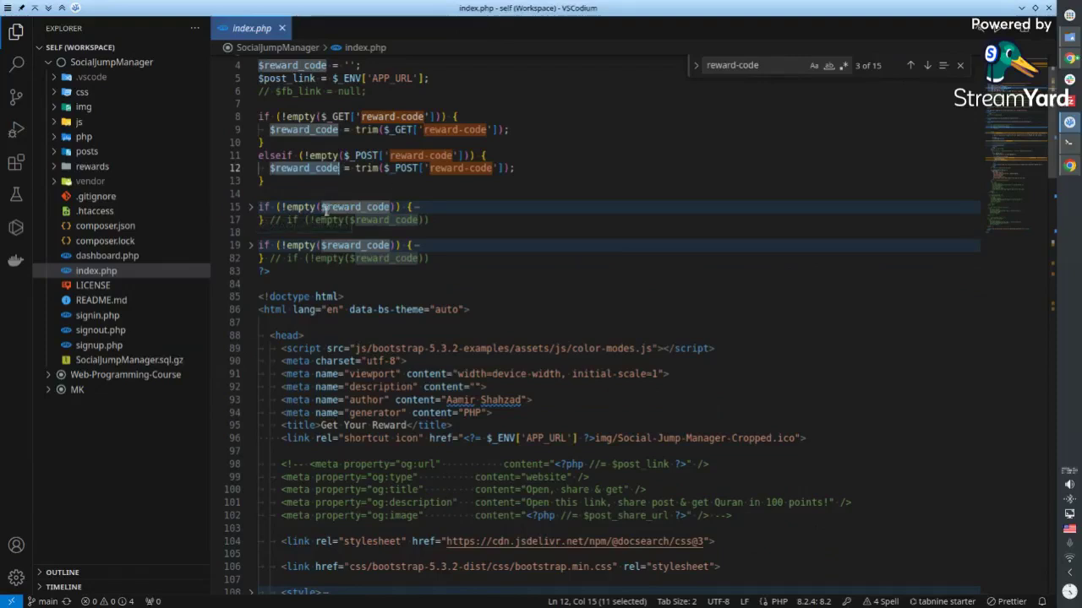
click(248, 208)
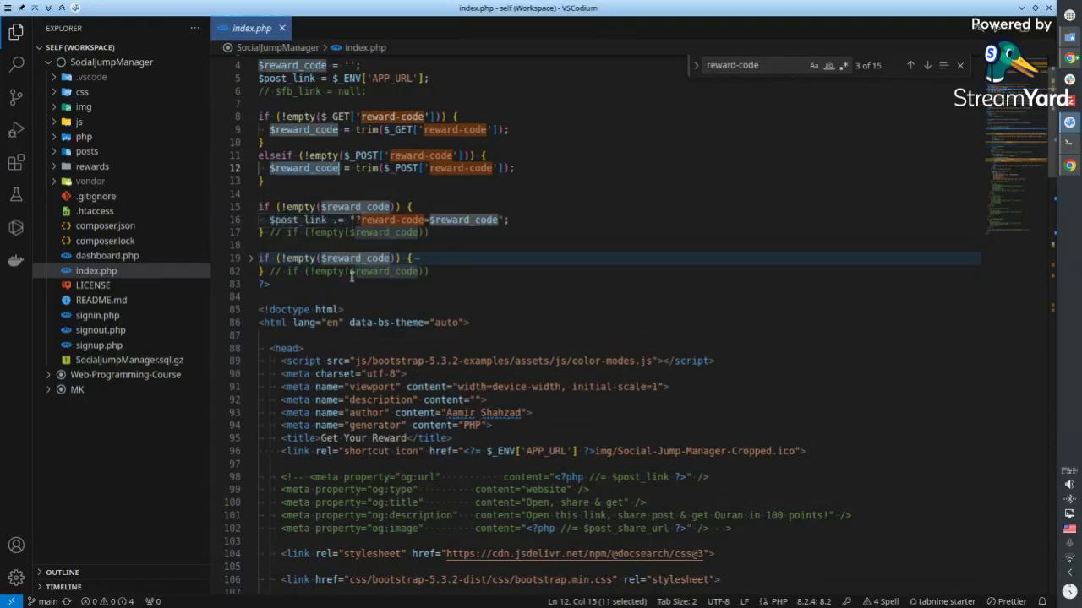
triple_click(303, 78)
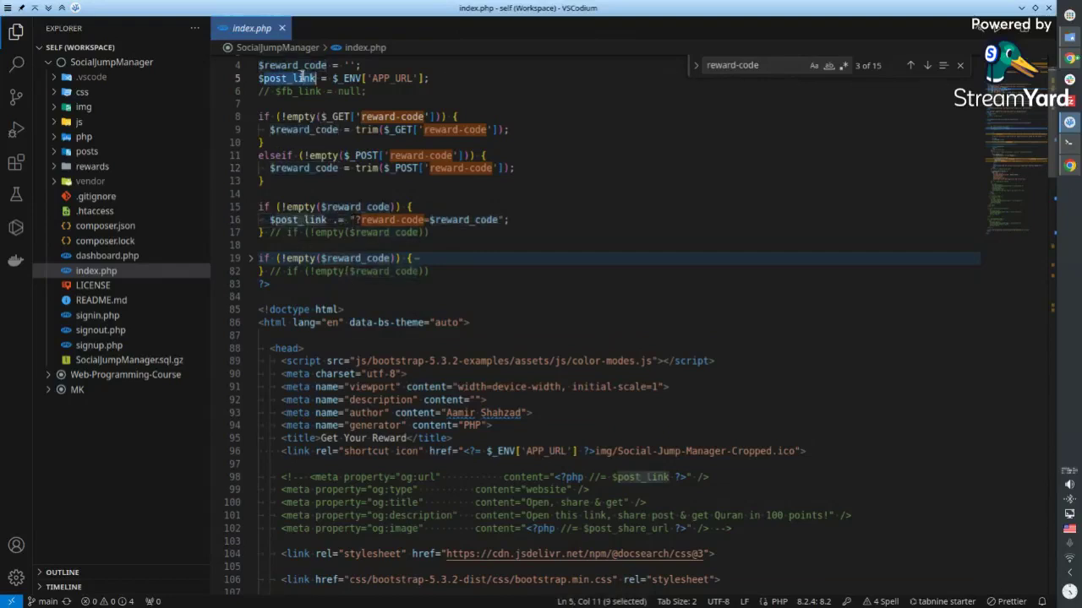
click(250, 207)
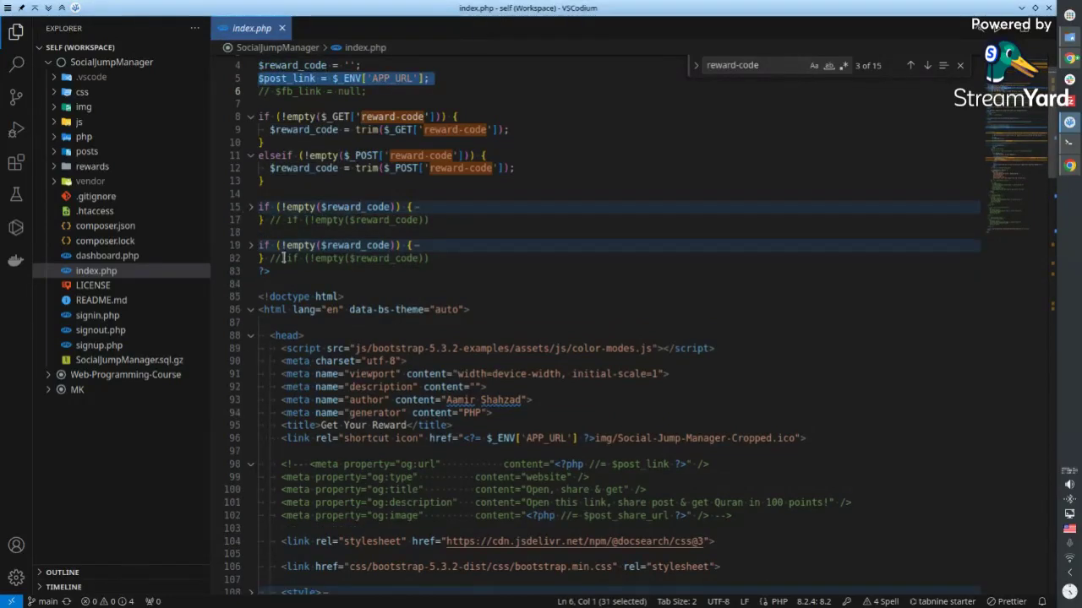
Step: Unfold the line 19 block to read its reward-code lookup query, then switch to Chrome
click(251, 246)
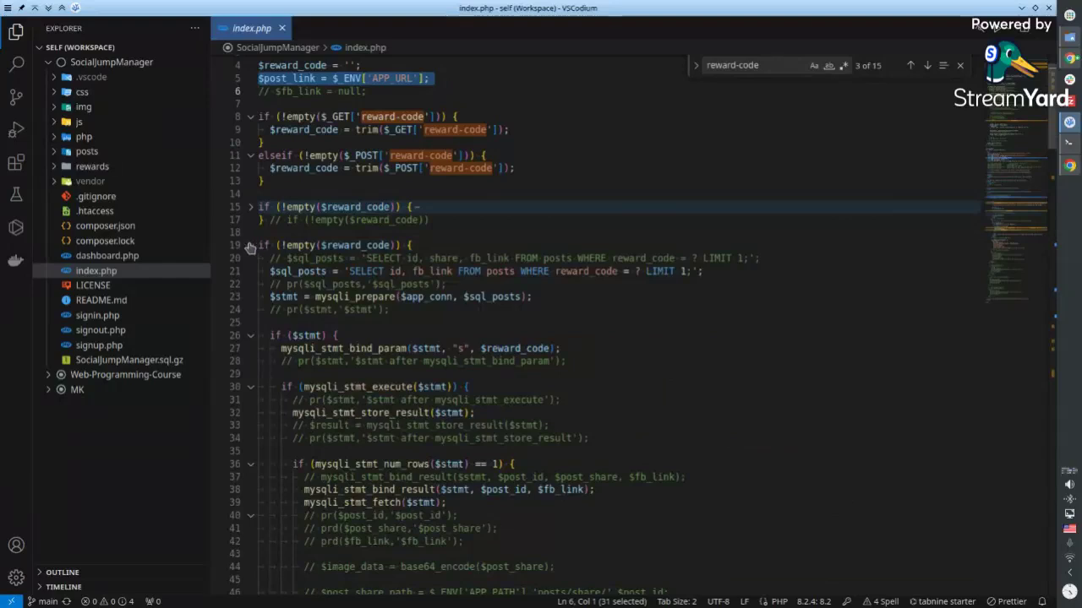
click(251, 246)
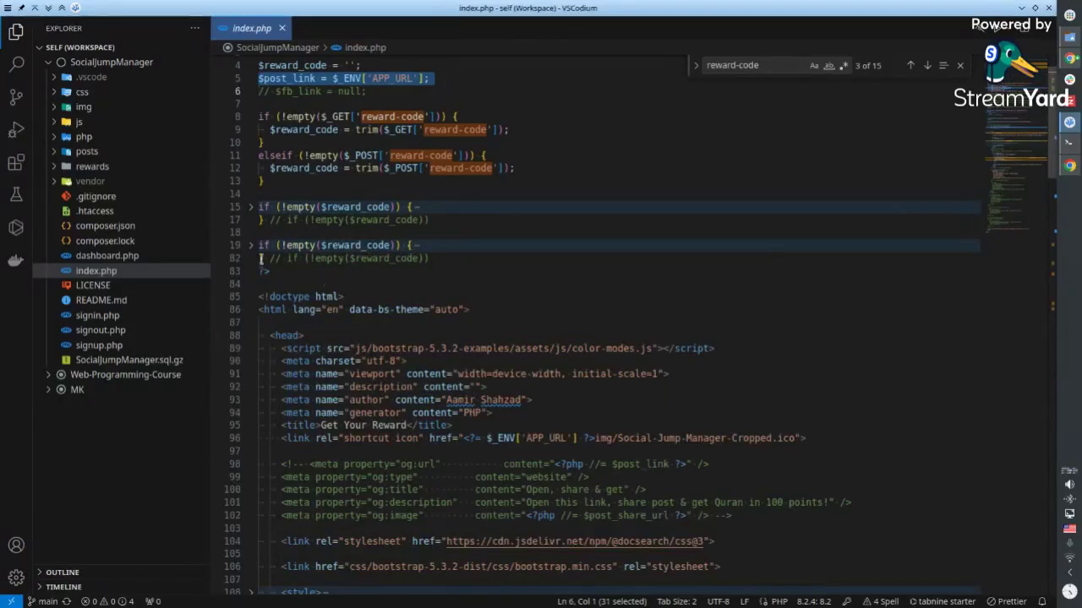
click(250, 246)
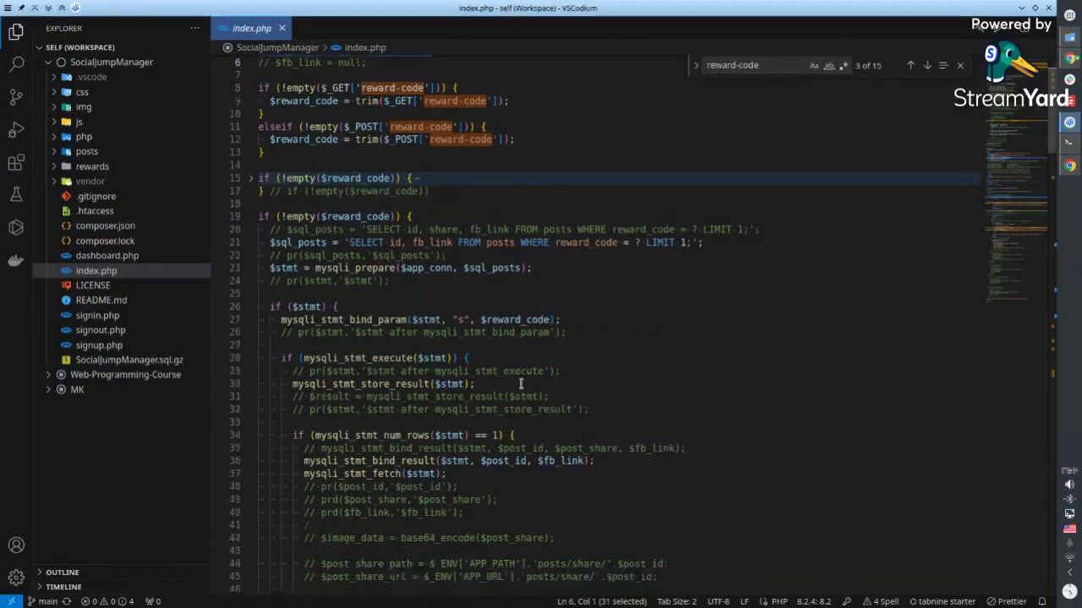
scroll(521, 383, down, 1)
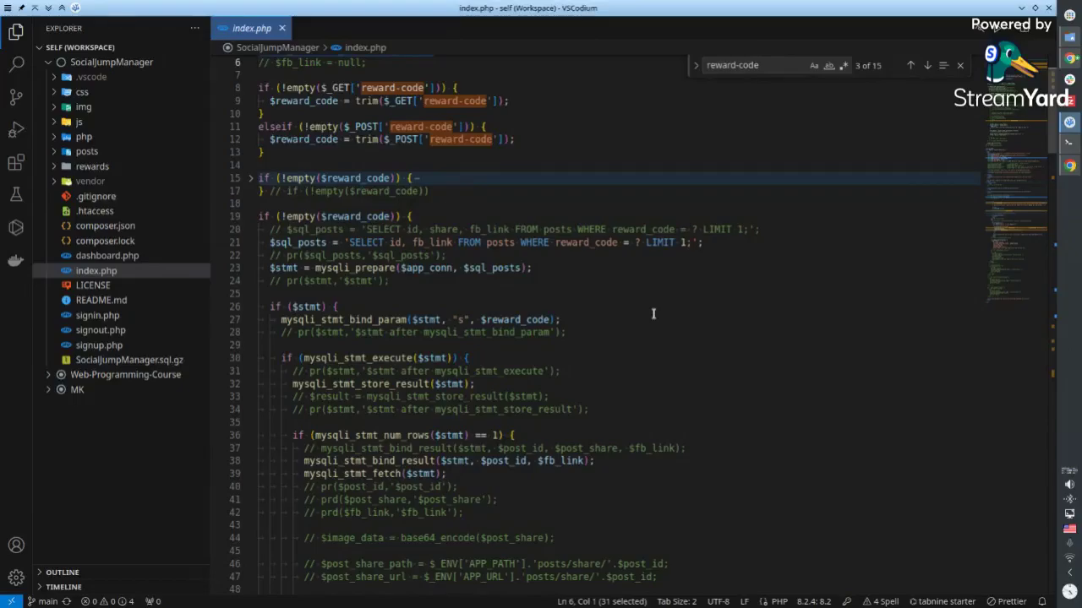
key(alt+Tab)
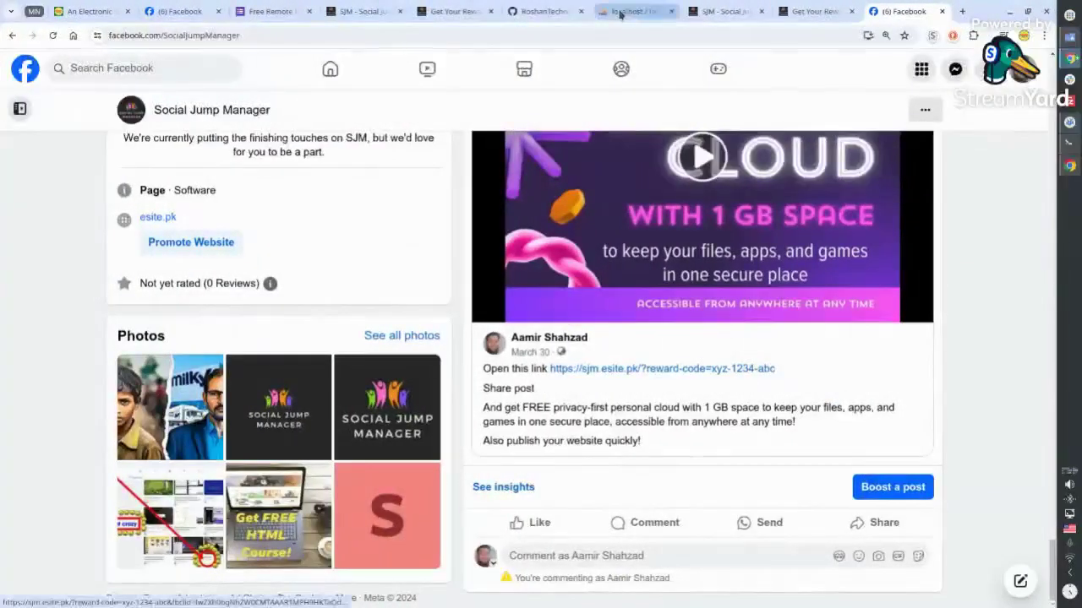
Step: Pass through the phpMyAdmin tab to Social Jump Manager and open its Posts list
click(632, 11)
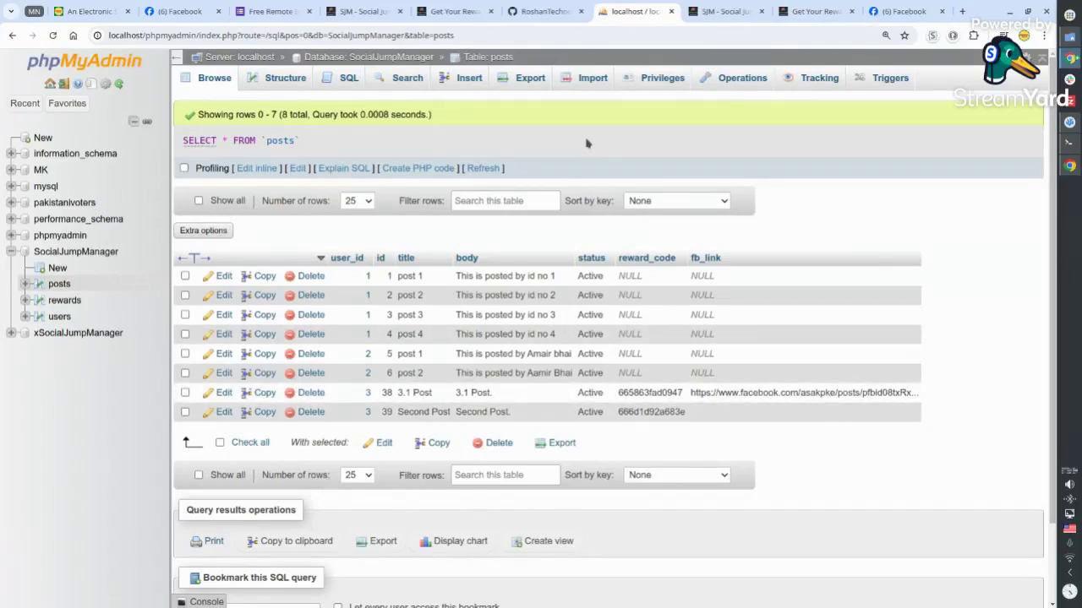
click(730, 14)
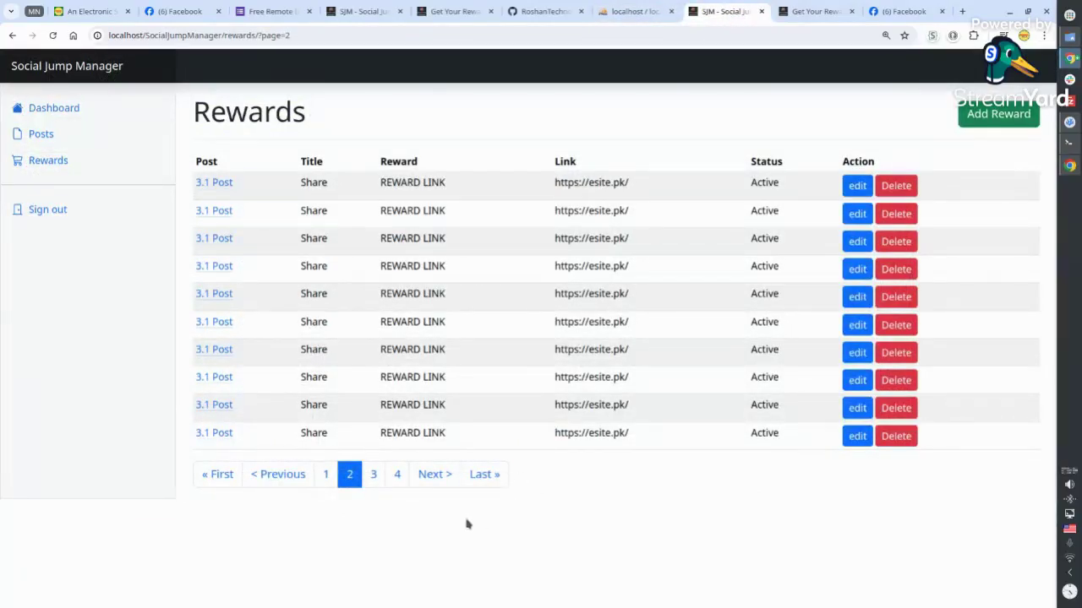
click(36, 138)
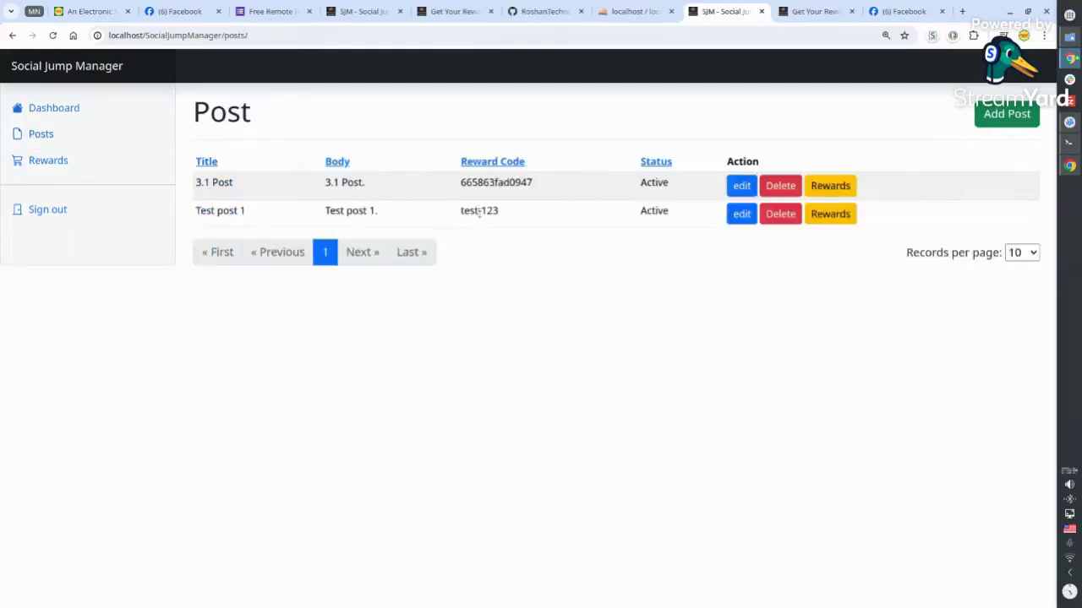
Step: Copy the test-123 reward code and paste it into a new post's Reward Code field
drag(459, 210, 501, 213)
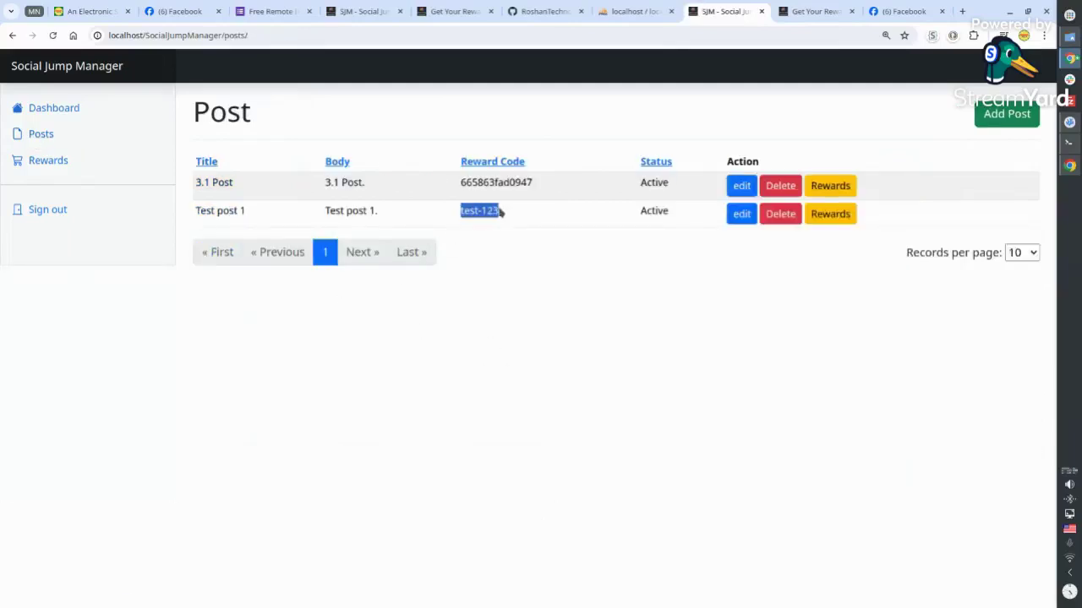
right_click(490, 216)
click(512, 224)
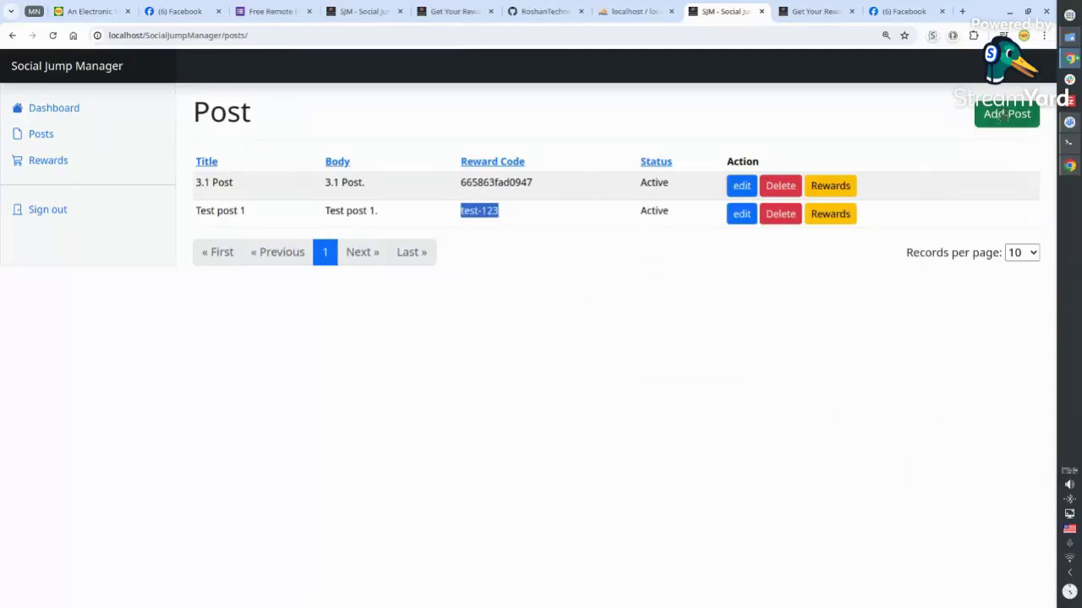
click(1006, 113)
click(340, 365)
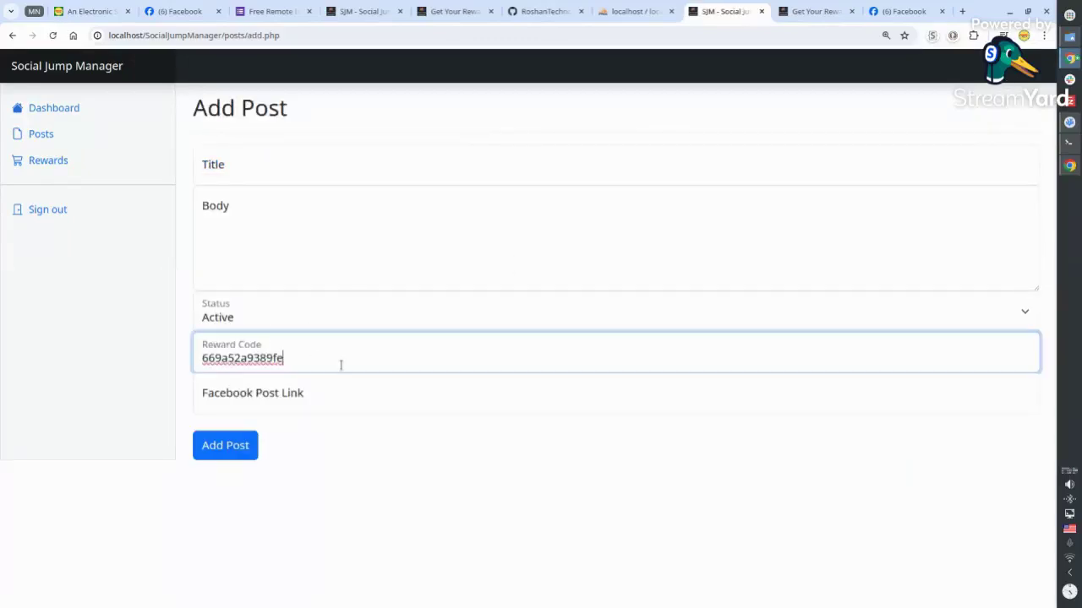
key(ctrl+a)
key(ctrl+v)
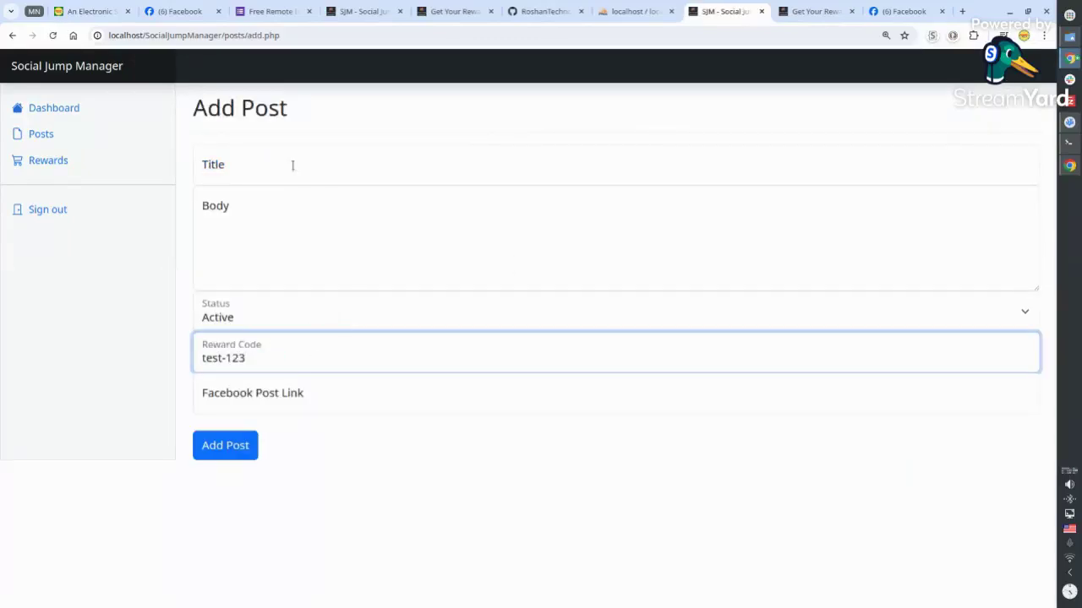
Step: Title the post 'test' and submit it, then check phpMyAdmin's posts table and return to VSCodium
click(292, 164)
text(test)
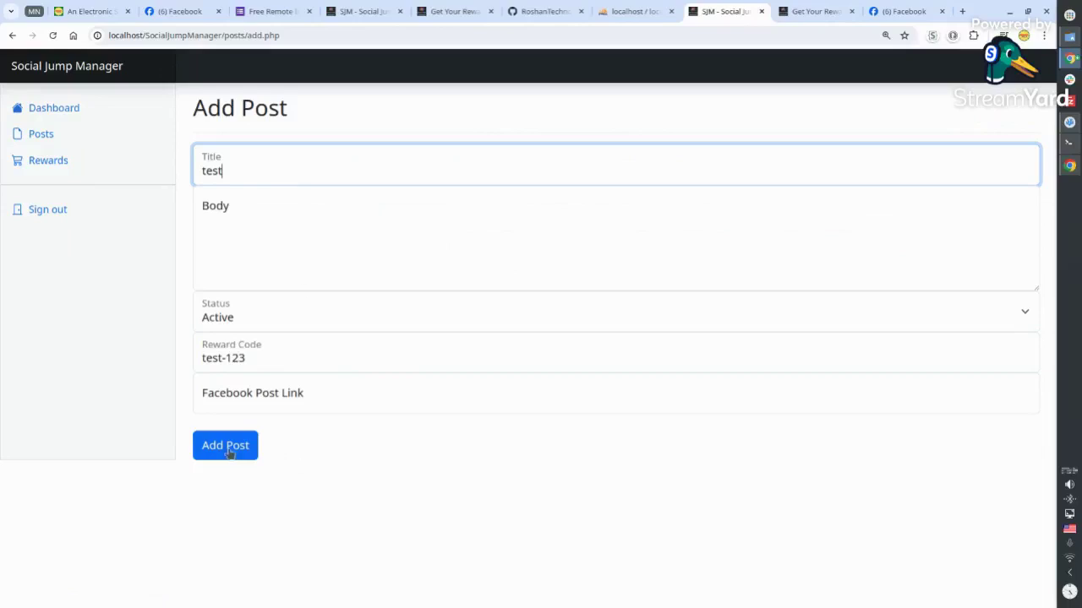
click(229, 448)
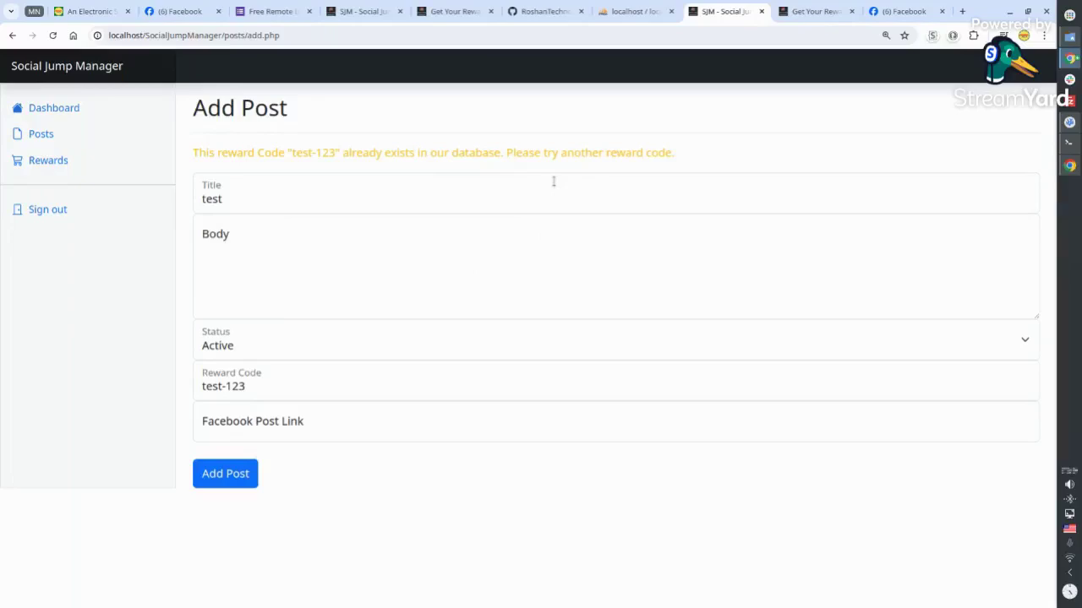
click(625, 14)
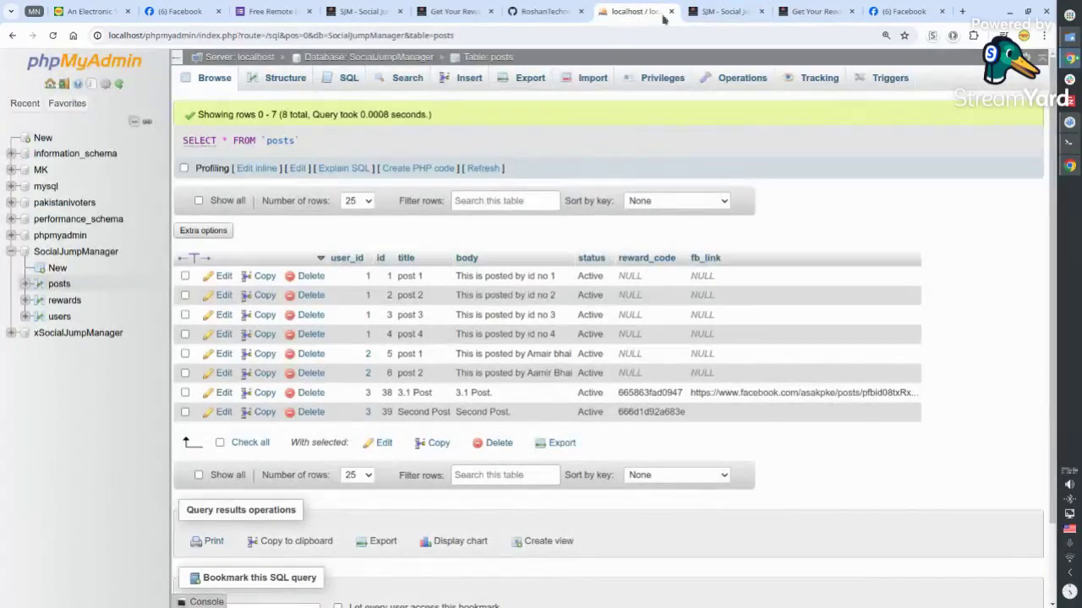
key(ctrl+alt+Left)
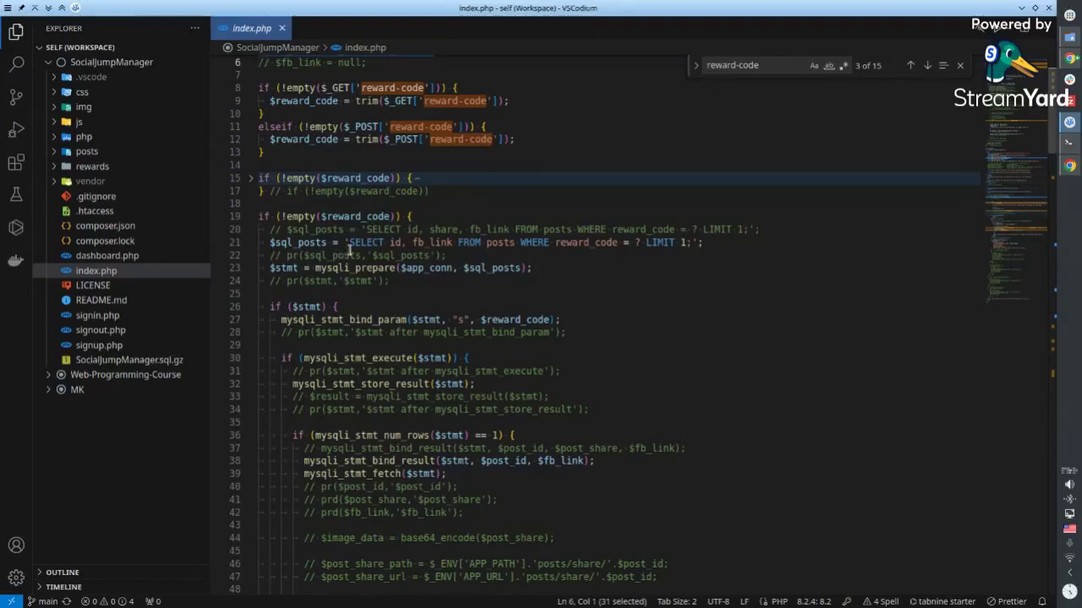
drag(354, 242, 634, 243)
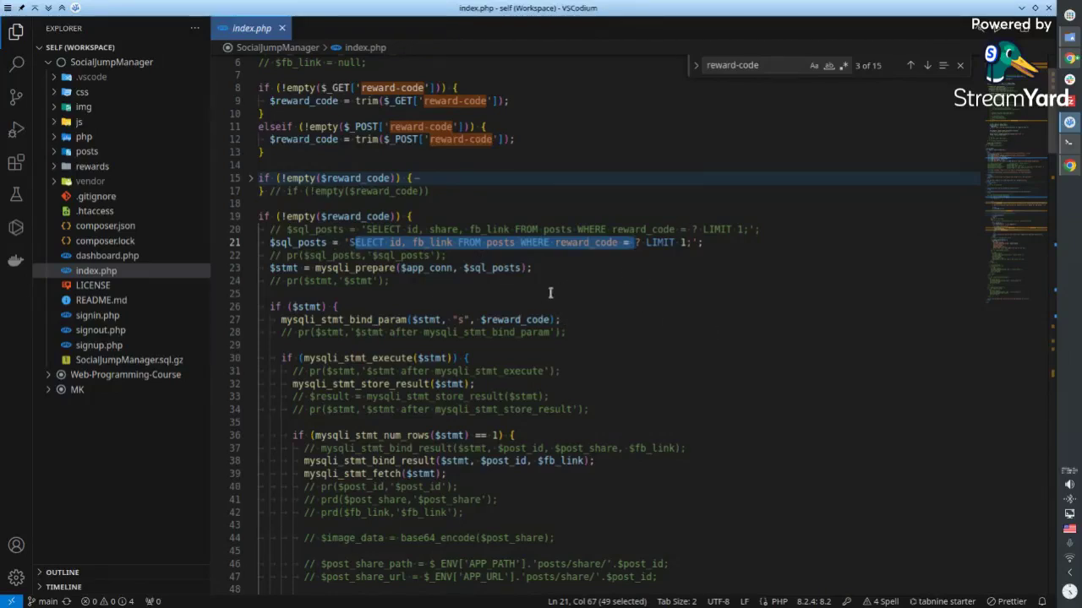
click(589, 310)
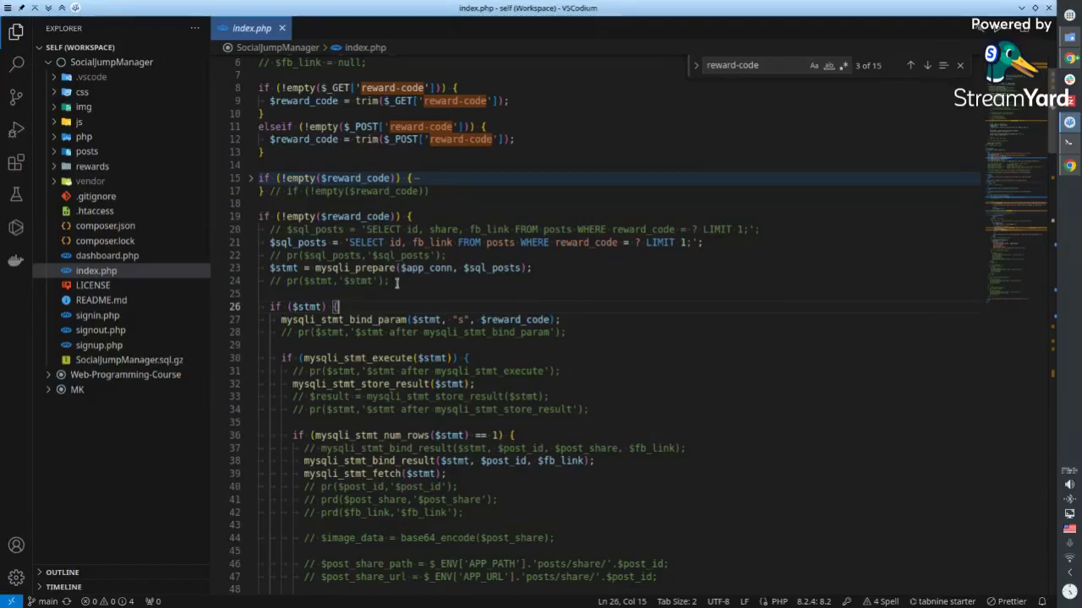
key(ctrl+alt+Right)
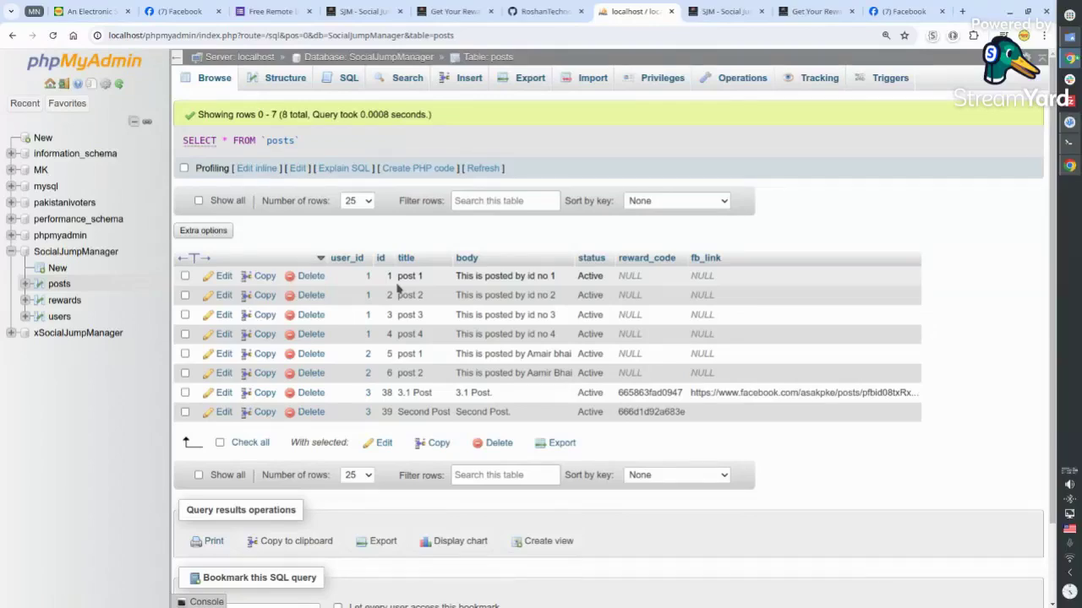
key(ctrl+alt+Left)
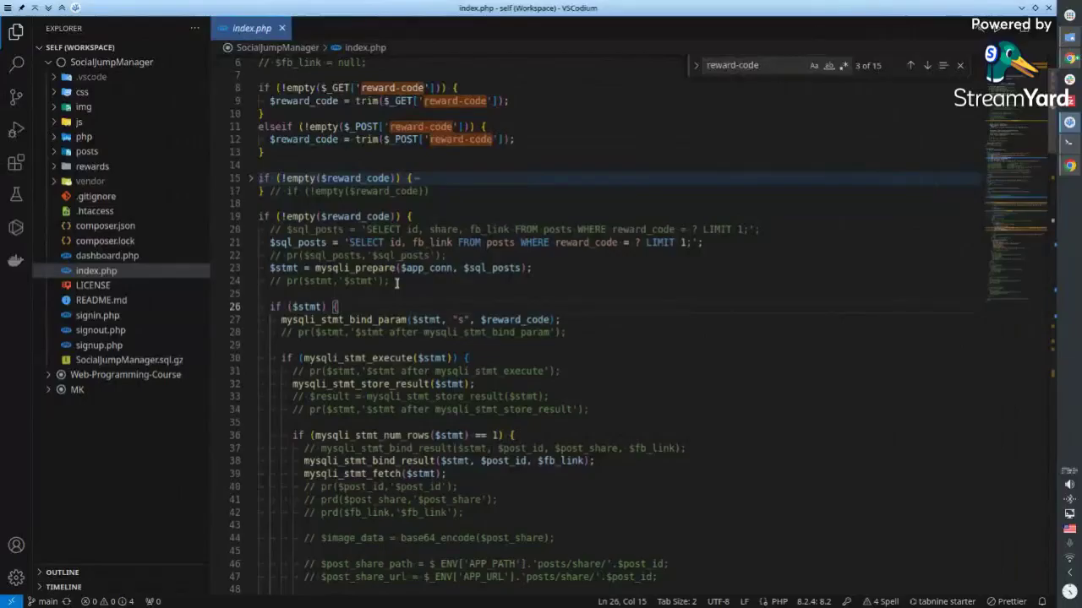
key(ctrl+alt+Right)
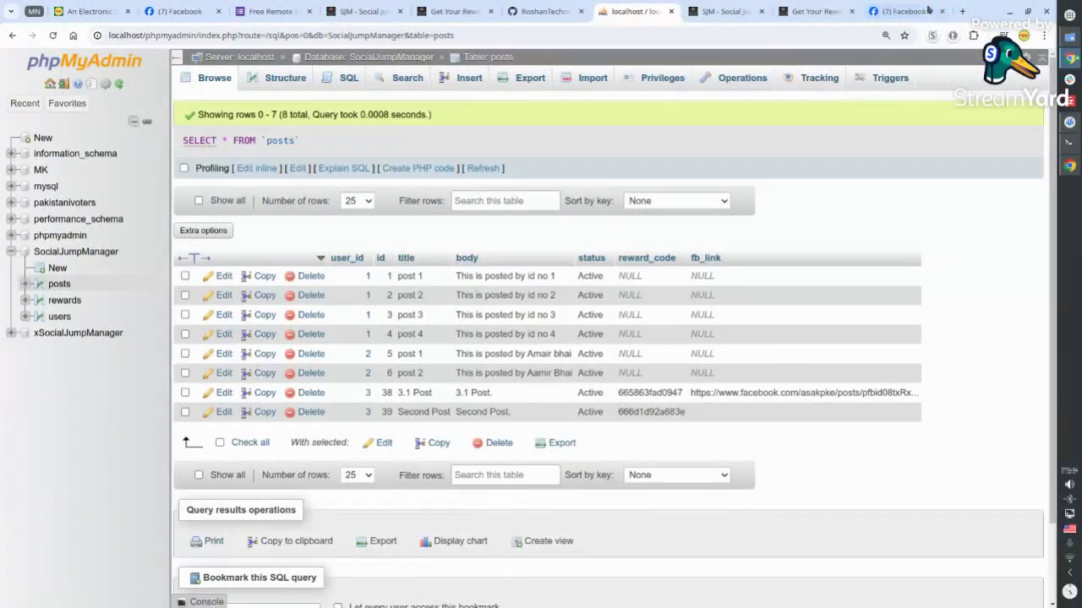
key(ctrl+alt+Left)
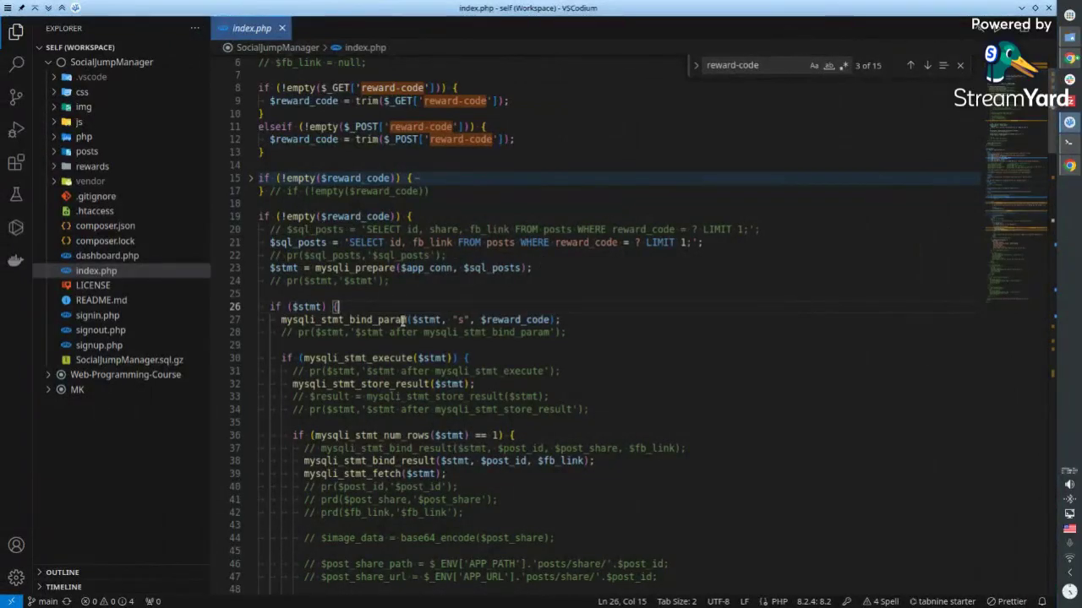
double_click(345, 217)
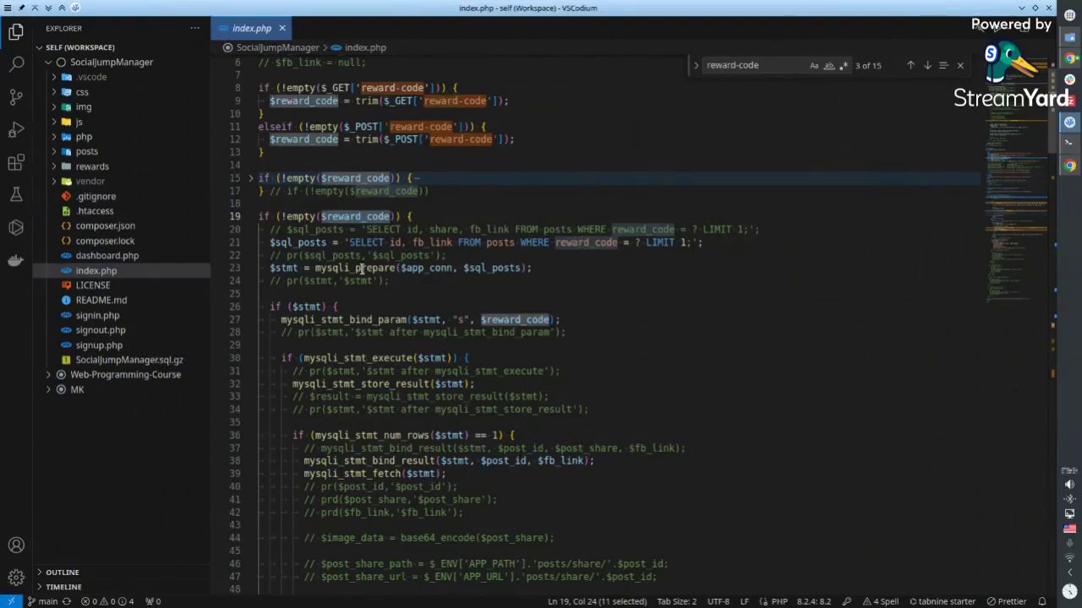
click(625, 318)
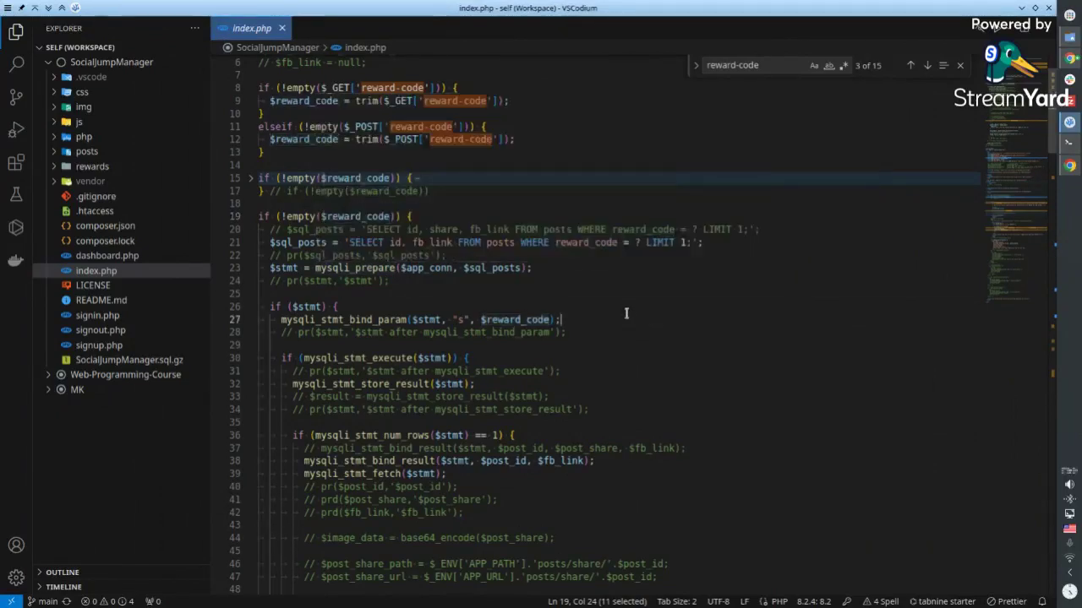
drag(631, 243, 642, 243)
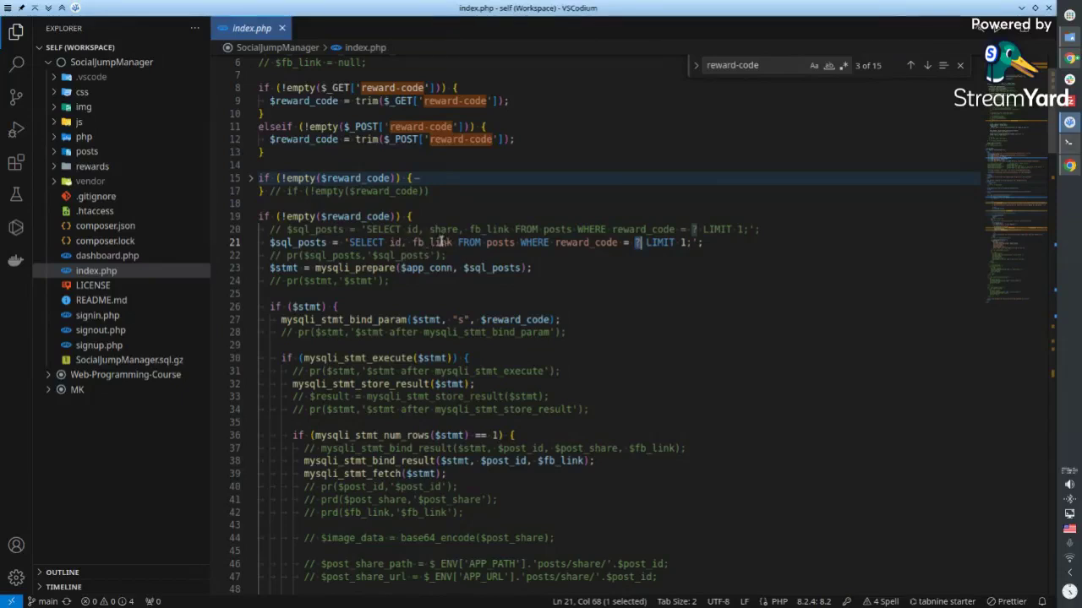
drag(445, 242, 394, 242)
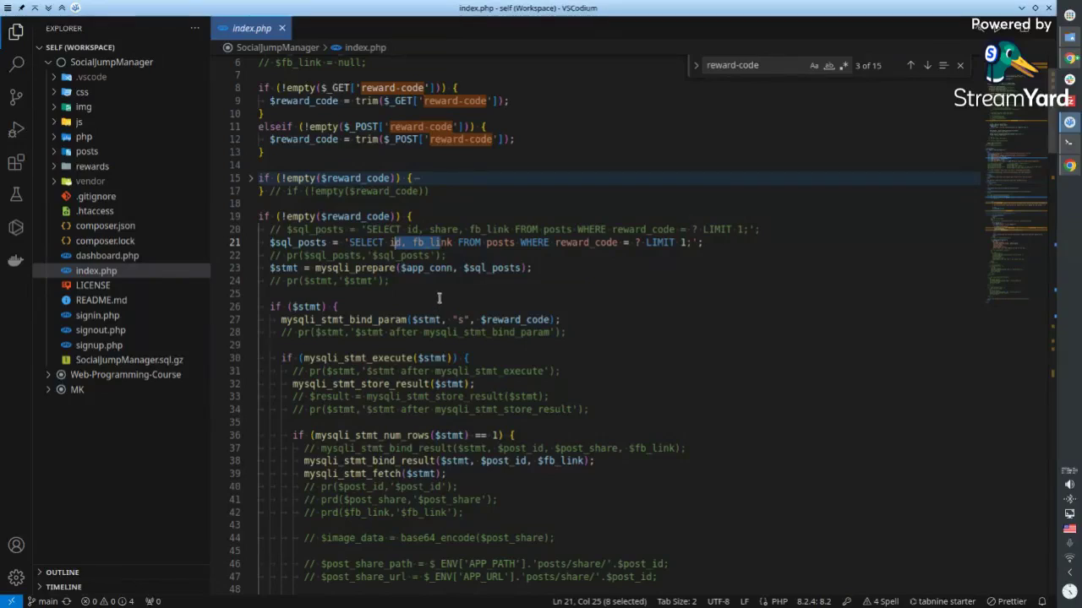
click(506, 242)
click(589, 243)
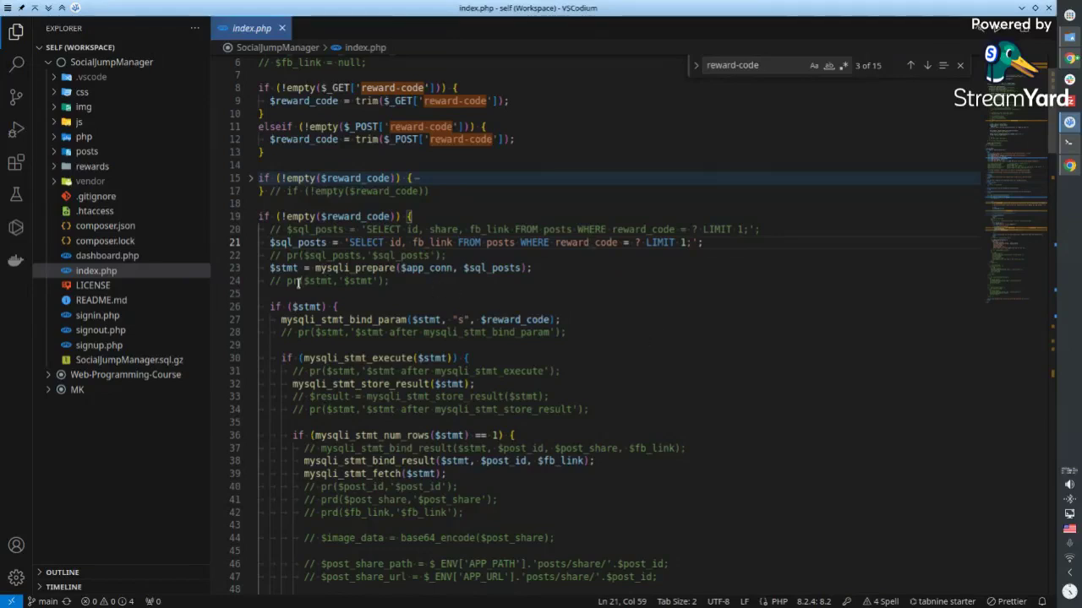
click(428, 268)
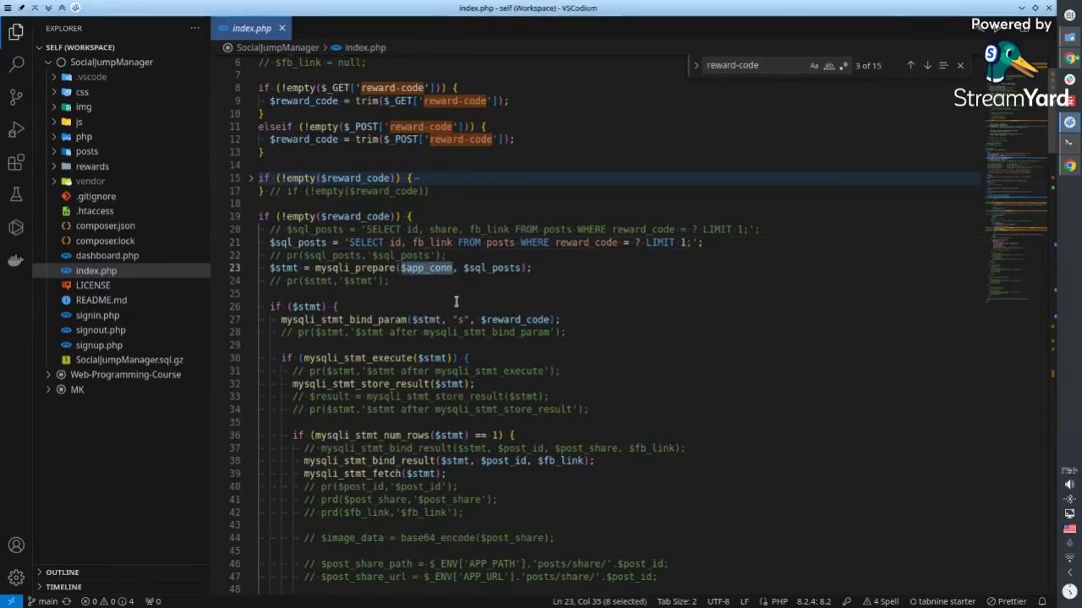
scroll(455, 301, up, 2)
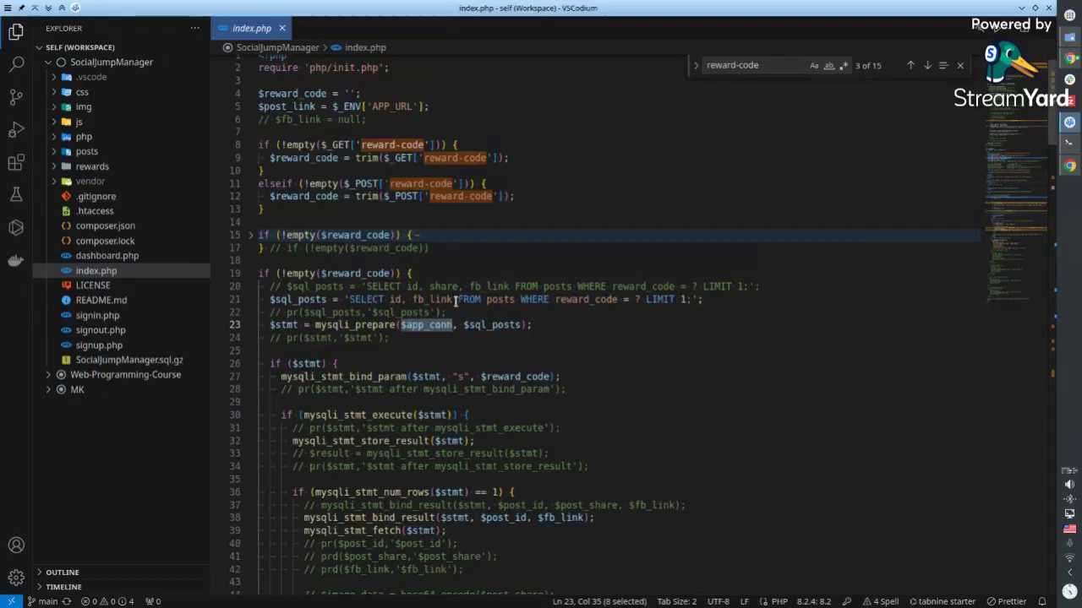
scroll(455, 301, up, 1)
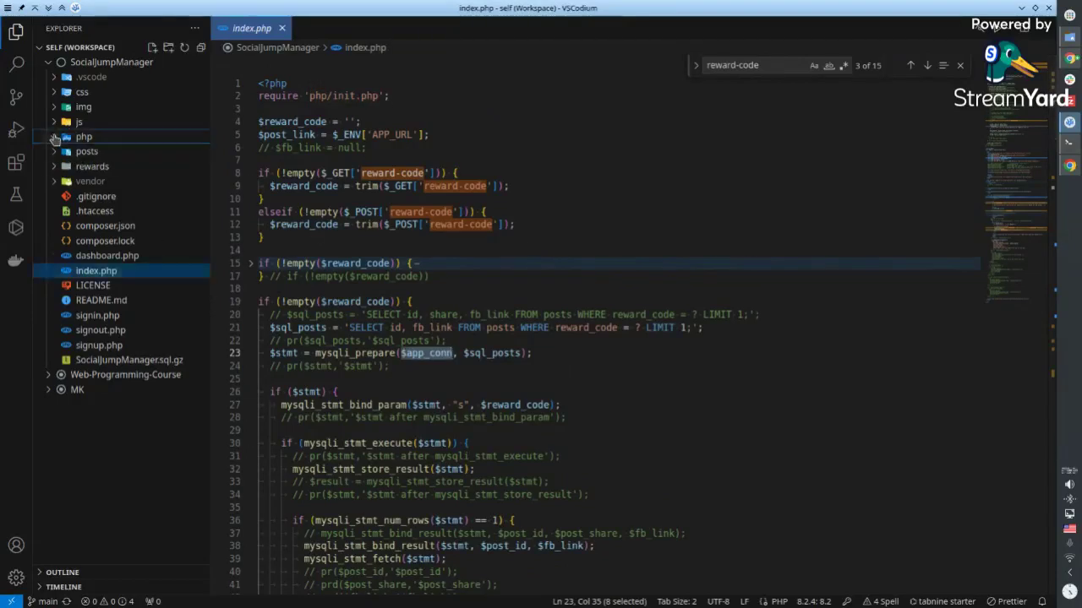
Step: Expand the php folder and open init.php as a permanent tab
click(54, 137)
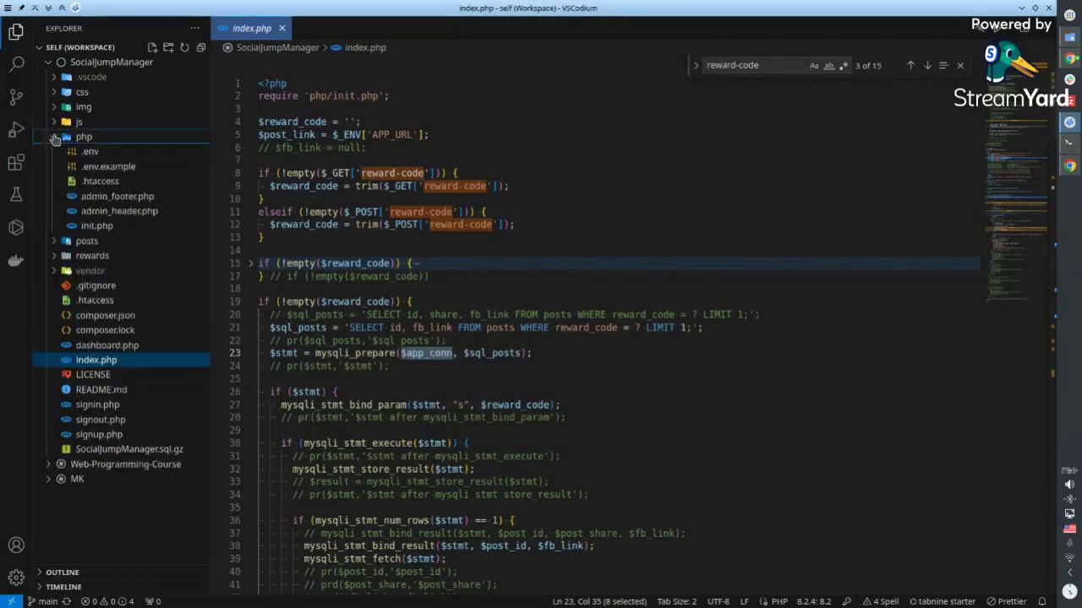
click(96, 227)
double_click(96, 227)
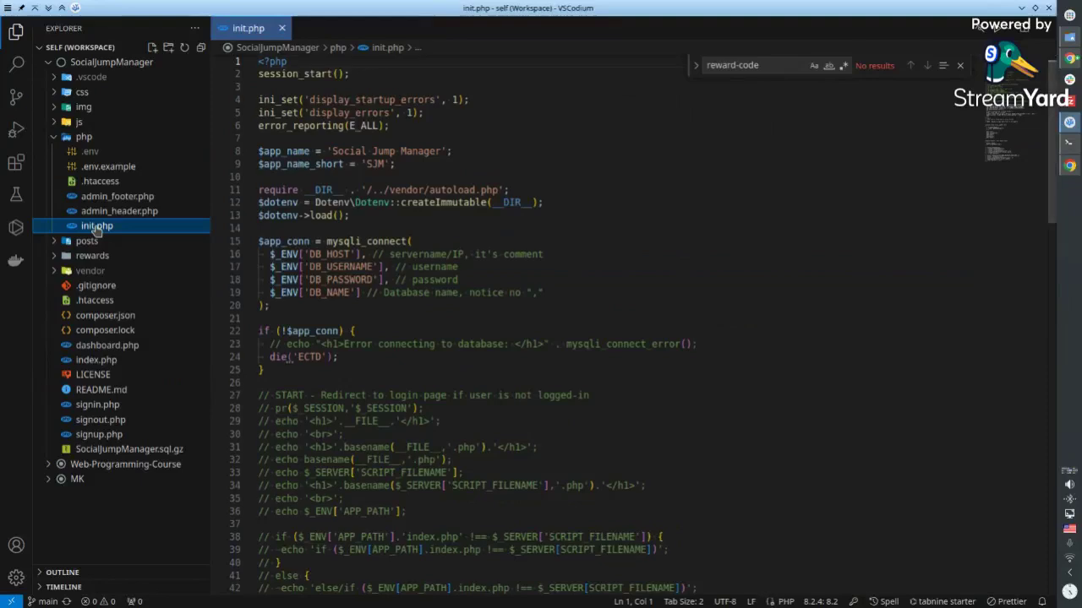
scroll(381, 327, down, 5)
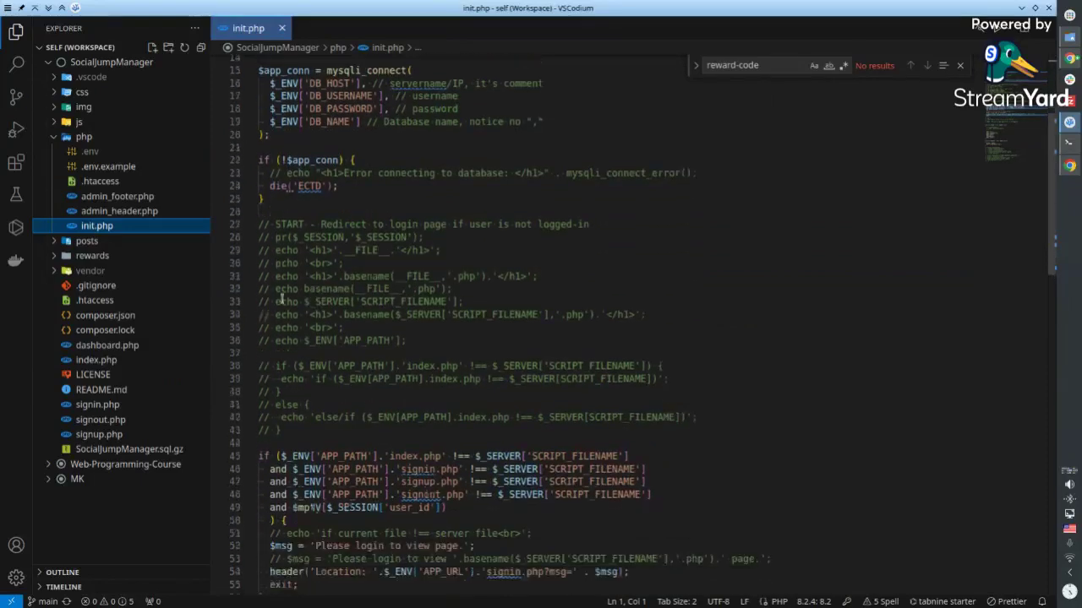
Step: Reopen index.php and search for $app_conn from line 23
click(114, 364)
double_click(114, 364)
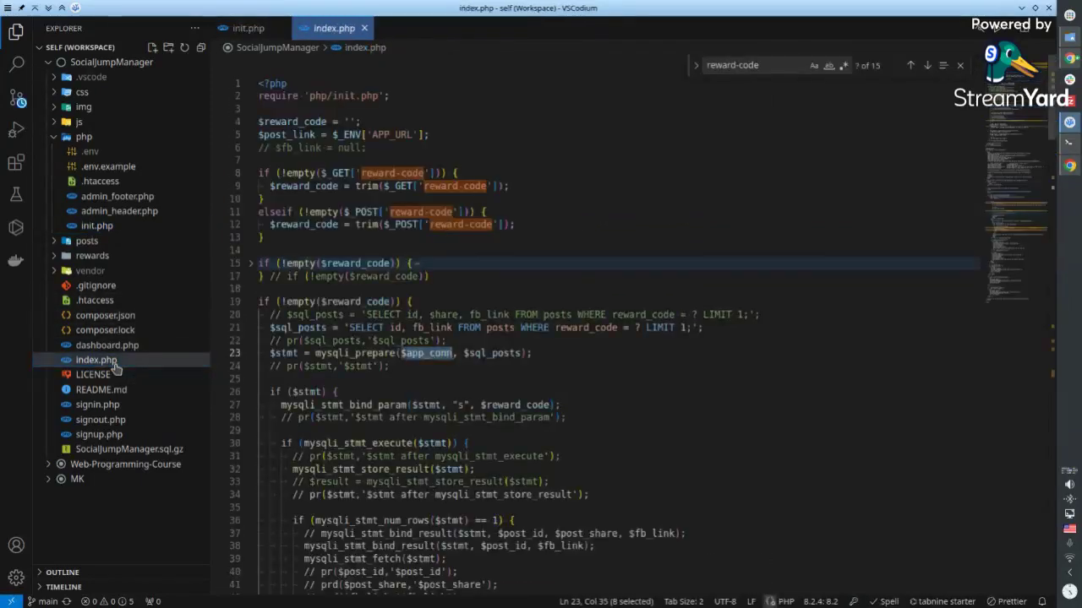
scroll(419, 300, down, 2)
click(424, 267)
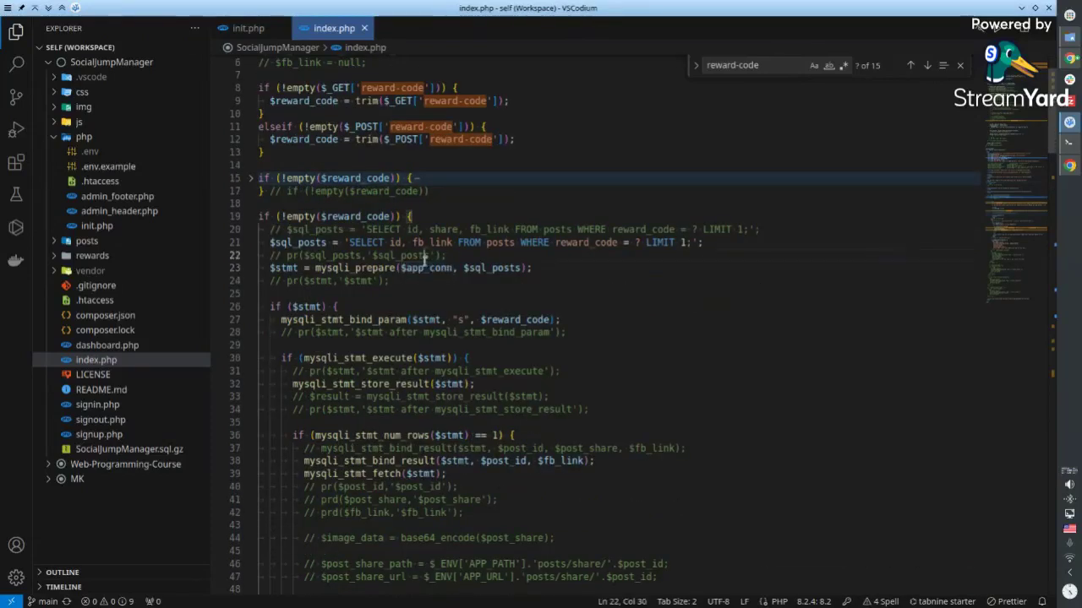
double_click(424, 268)
key(ctrl+f)
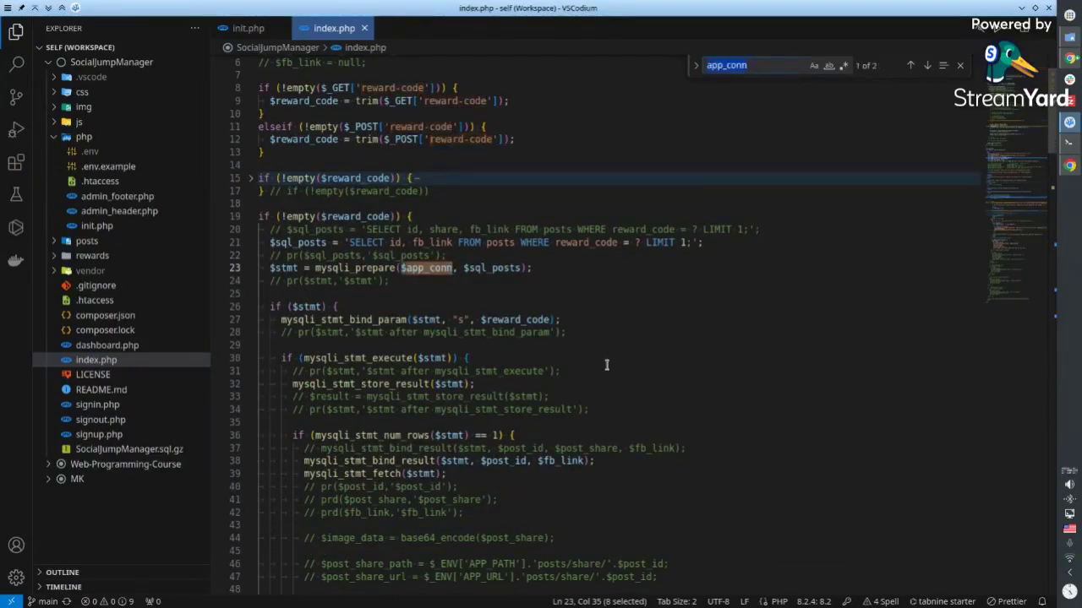
Step: View init.php's mysqli_connect call that defines $app_conn from the DB_* environment values
click(249, 28)
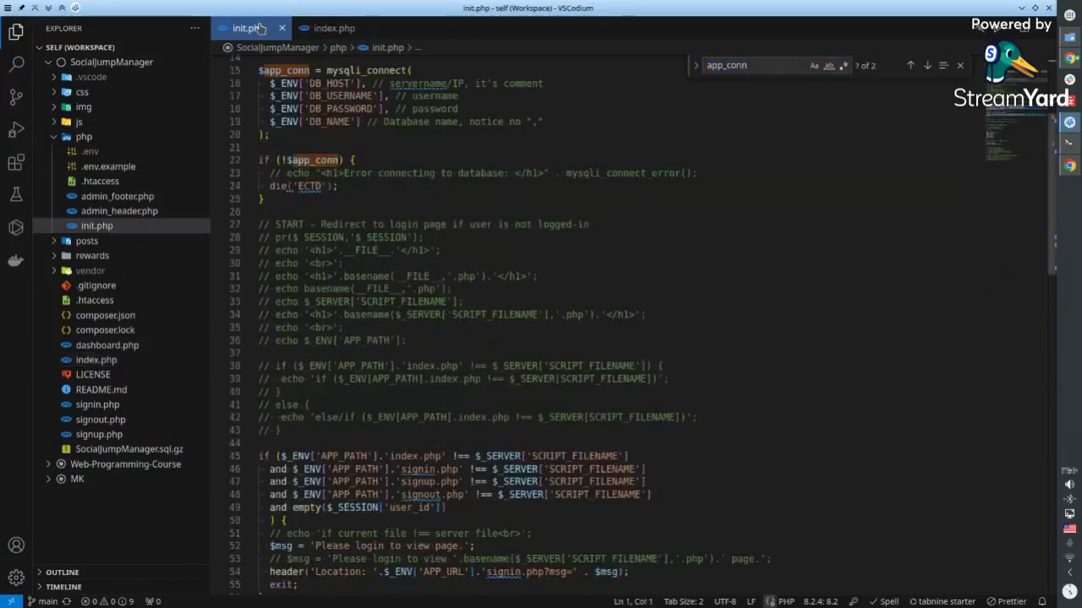
scroll(287, 125, up, 2)
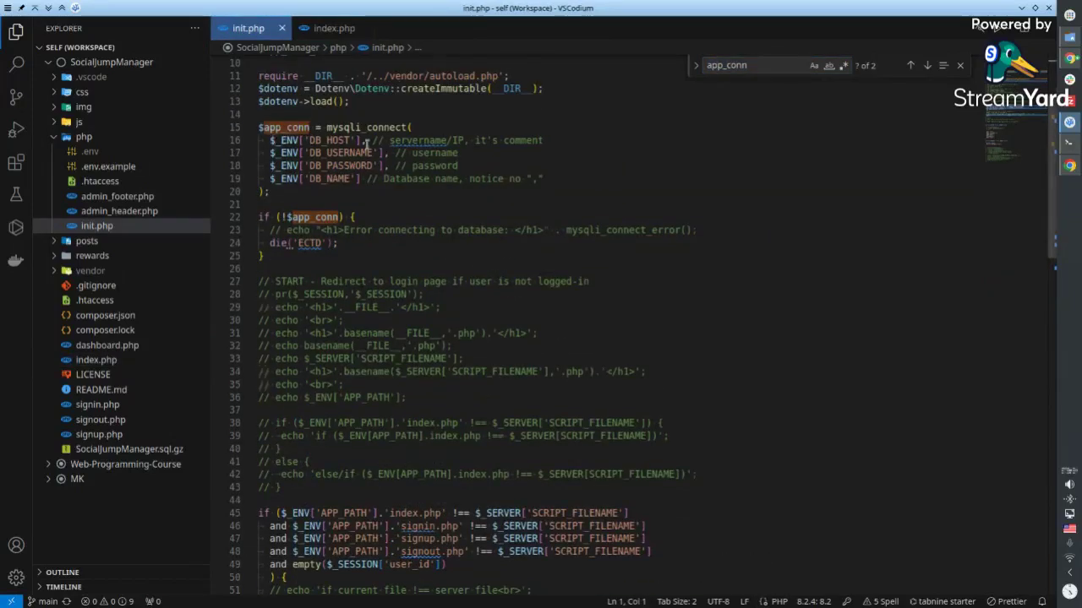
scroll(239, 246, up, 3)
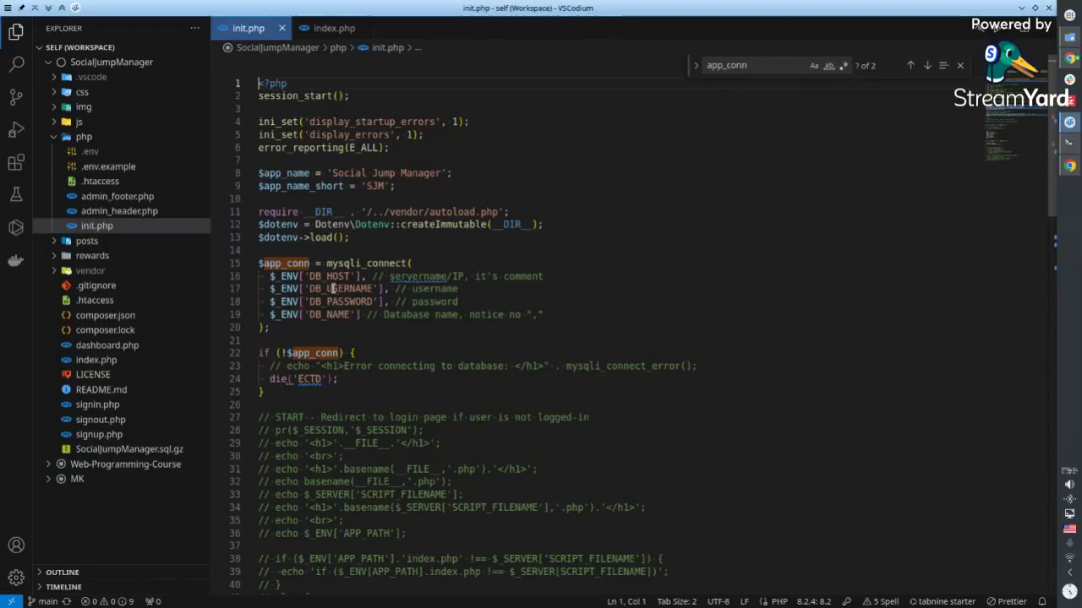
scroll(338, 288, down, 1)
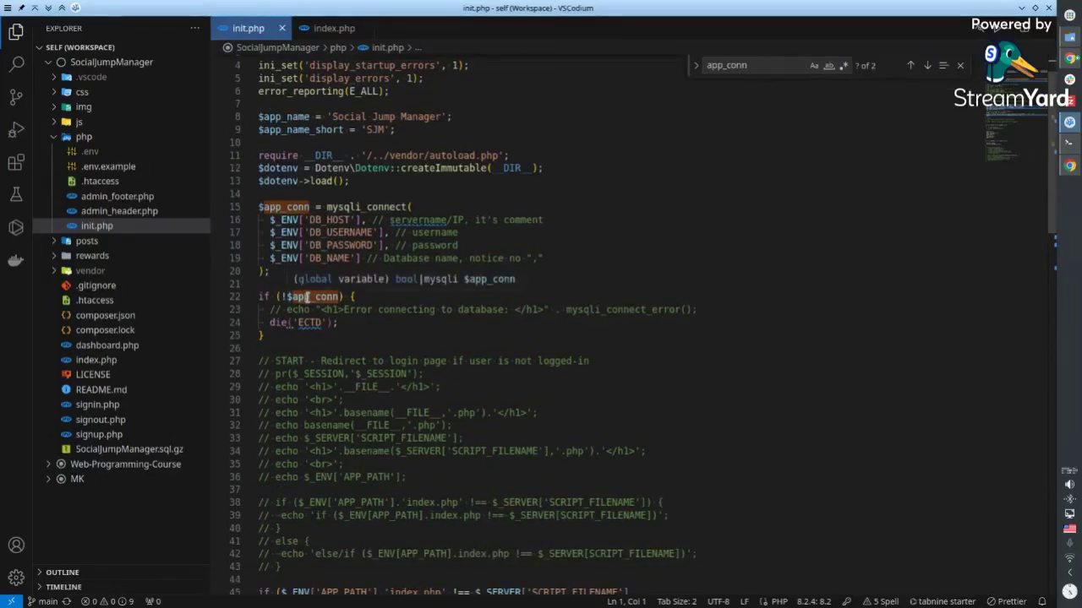
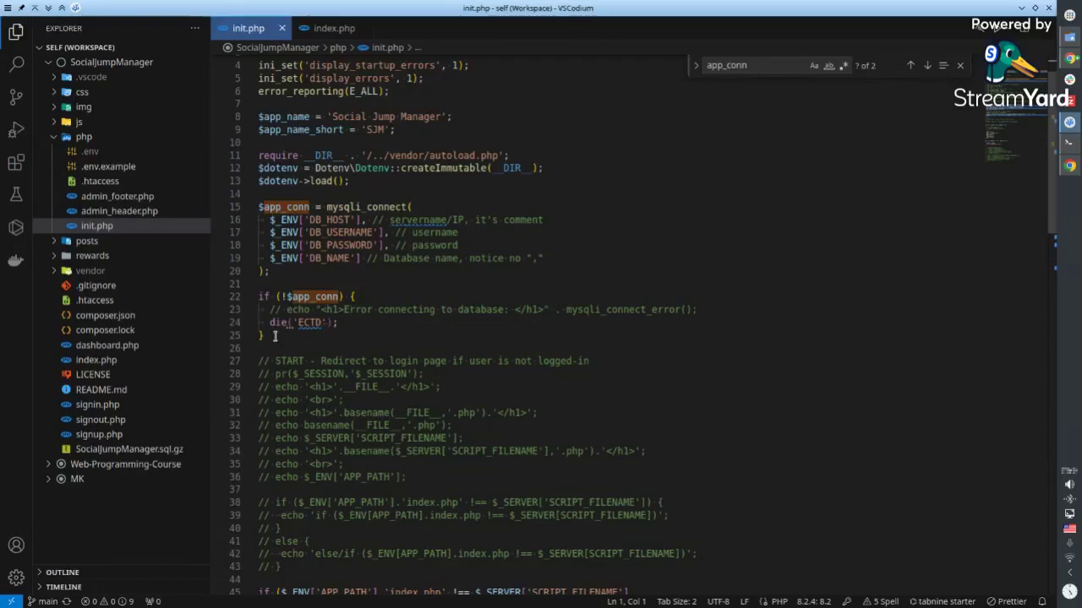
Step: Highlight 'Error' on line 23 of init.php, scroll past the connection block, and switch to index.php
double_click(351, 309)
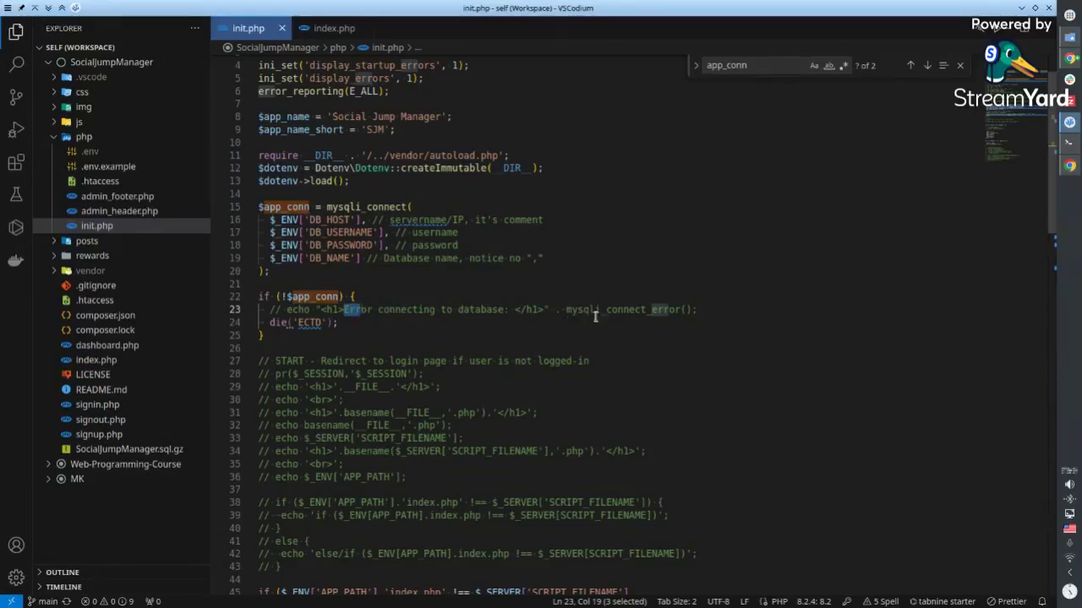
scroll(306, 317, down, 7)
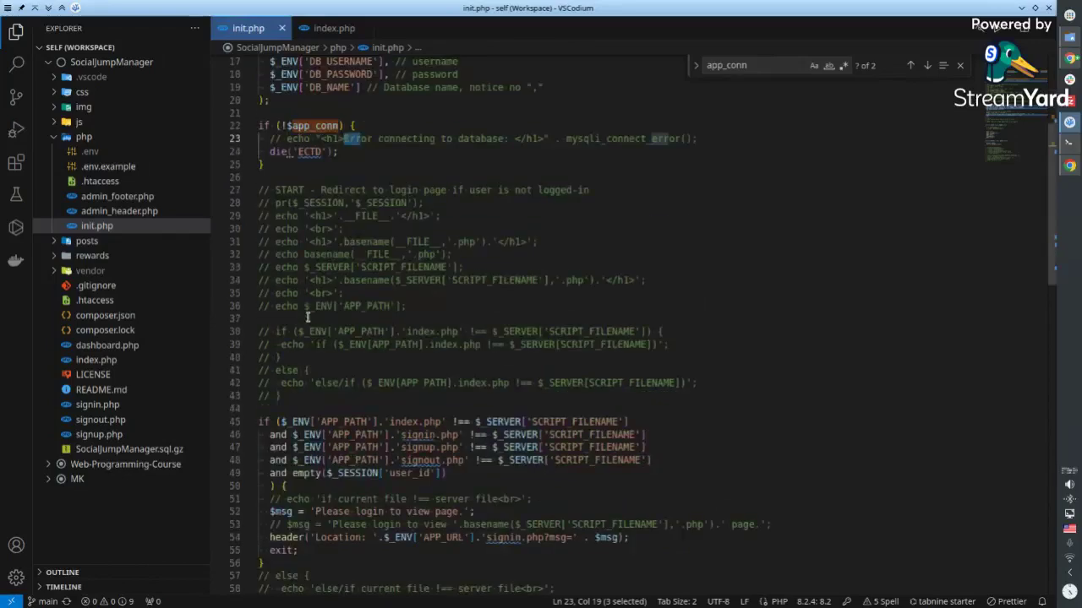
scroll(306, 317, down, 15)
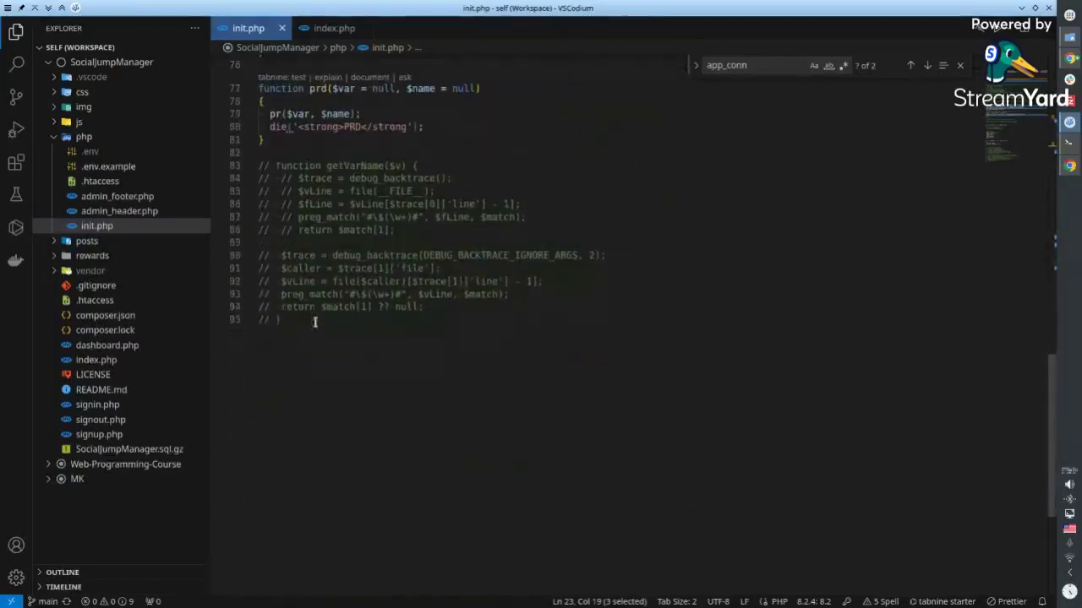
click(329, 28)
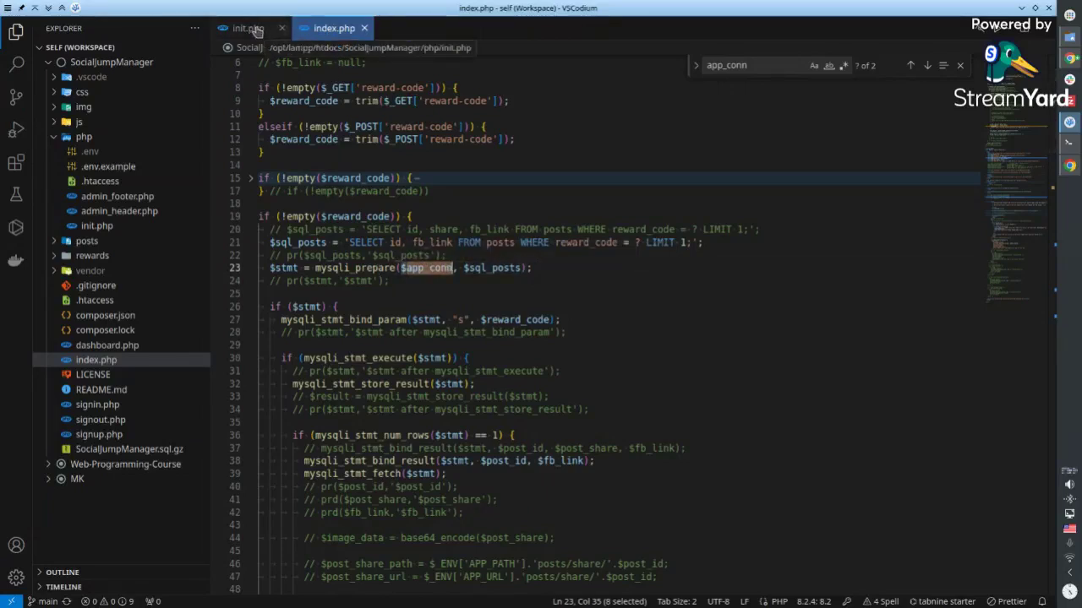
double_click(487, 268)
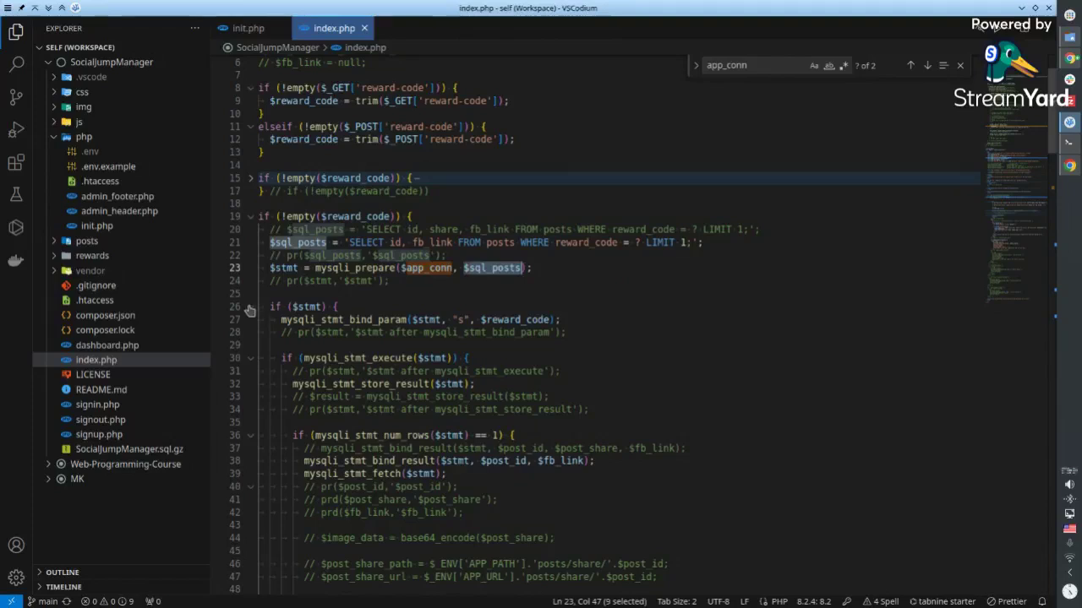
click(251, 307)
click(250, 307)
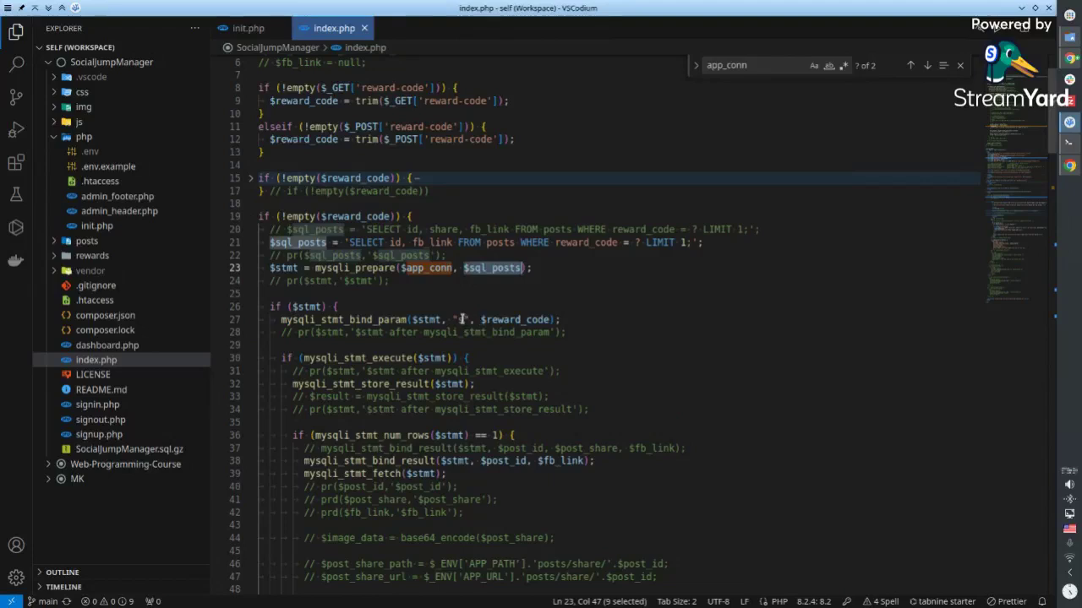
drag(634, 243, 640, 242)
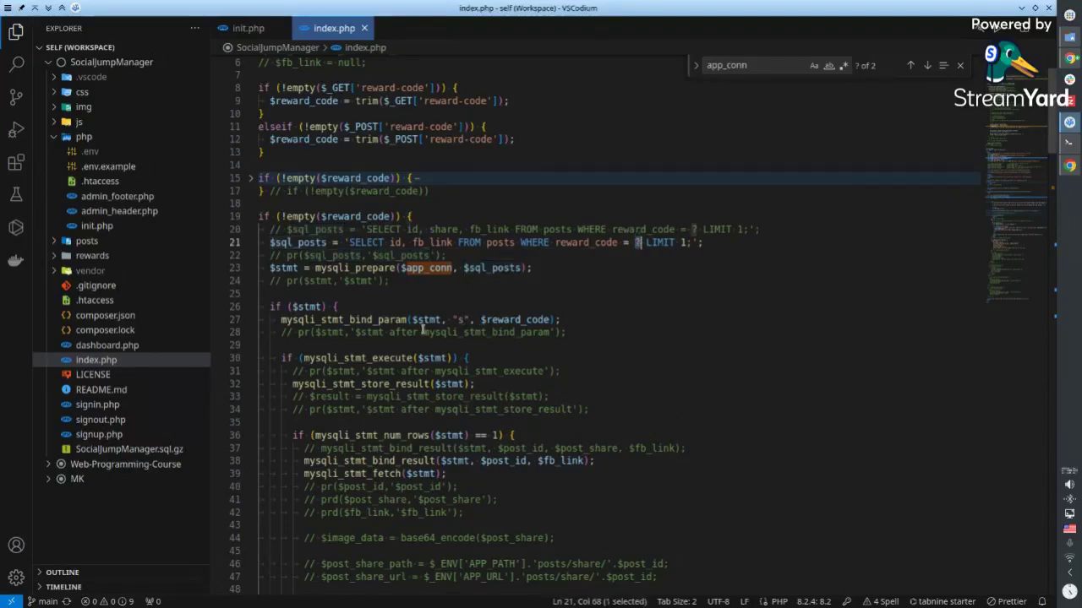
double_click(460, 319)
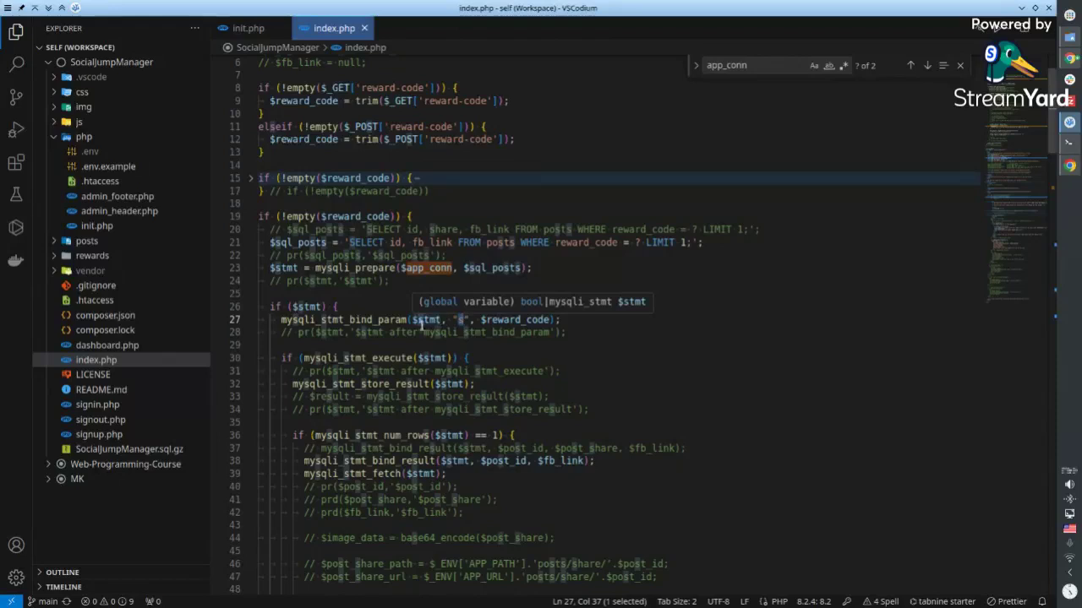
double_click(525, 320)
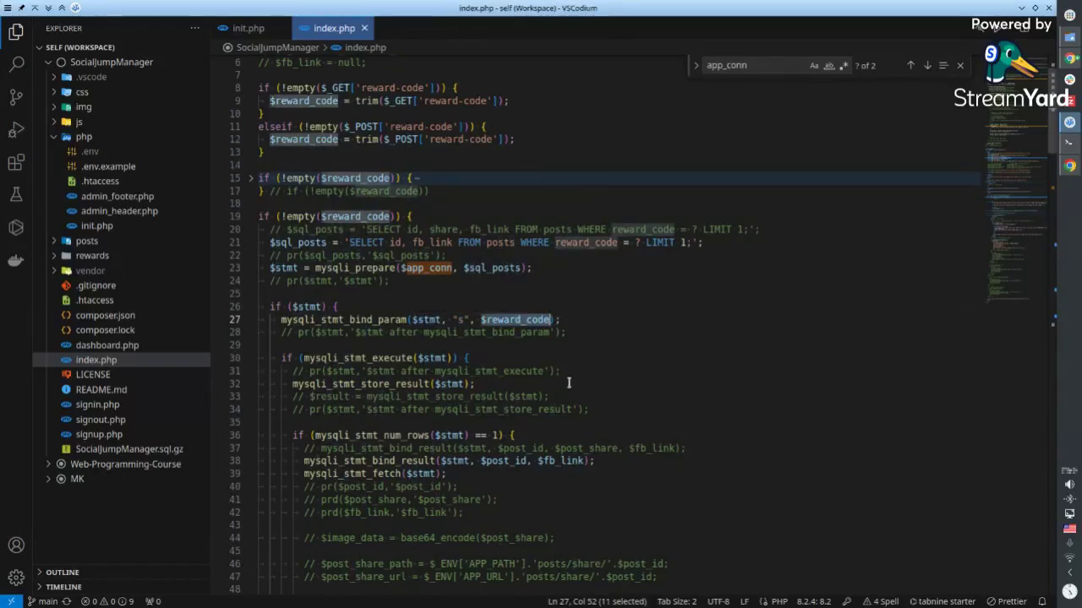
scroll(569, 383, down, 2)
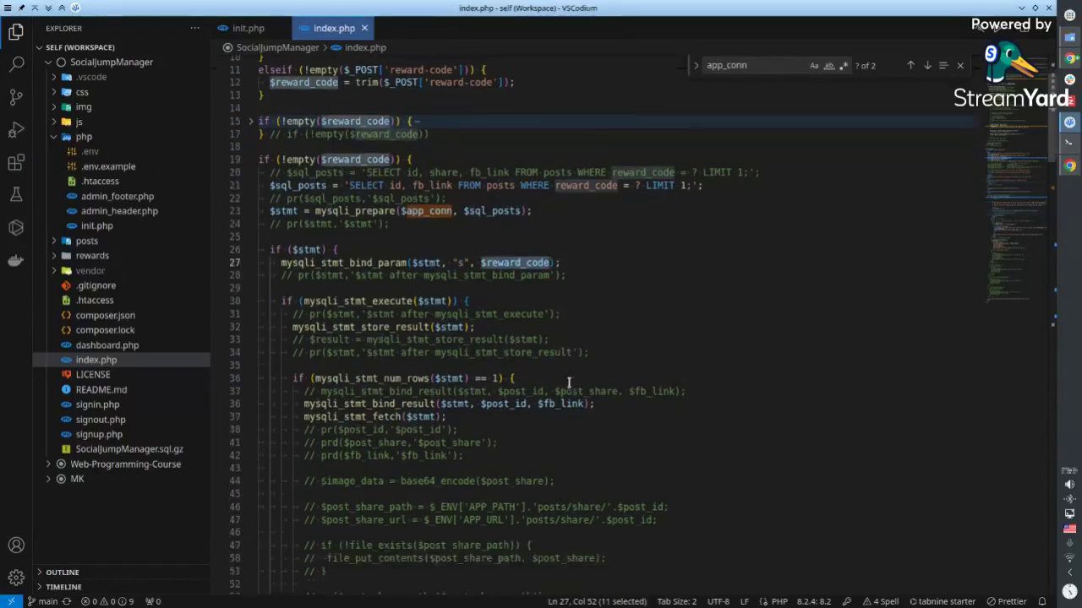
click(250, 301)
click(251, 302)
scroll(344, 333, down, 2)
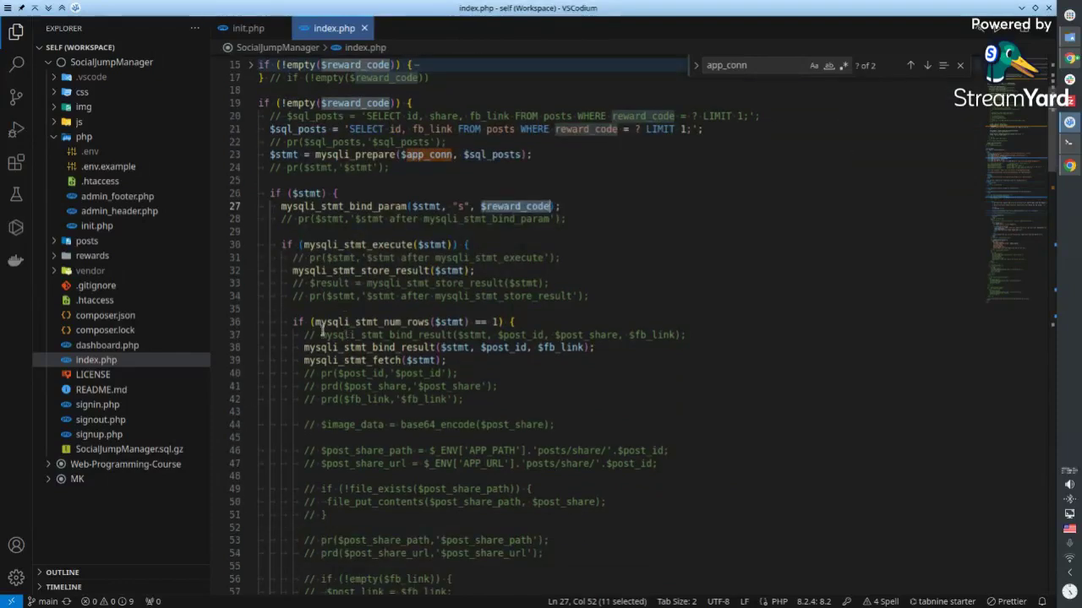
click(250, 321)
click(250, 322)
scroll(311, 359, down, 2)
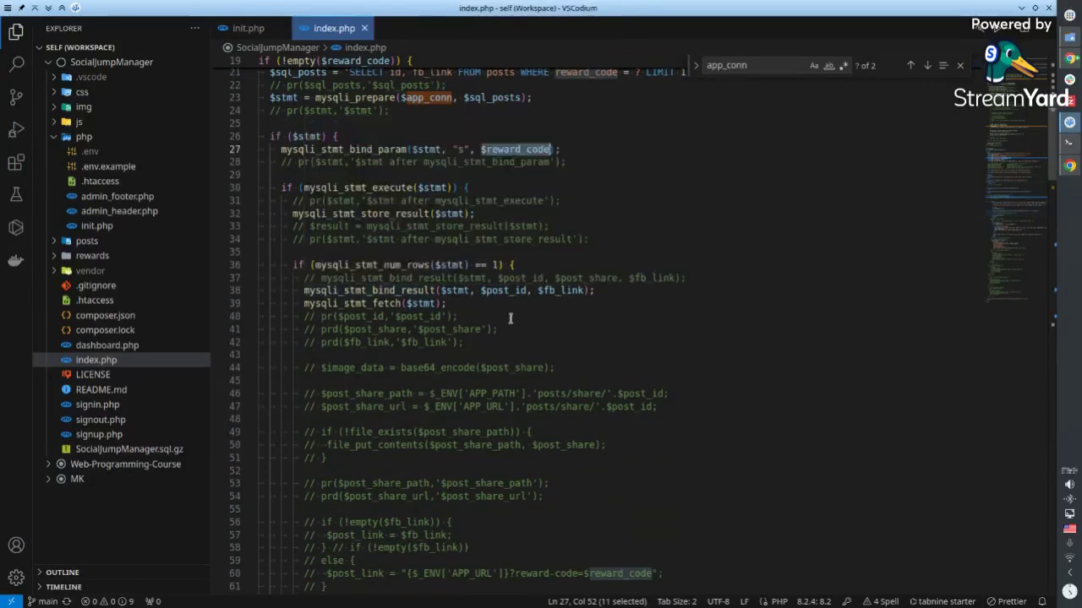
click(504, 290)
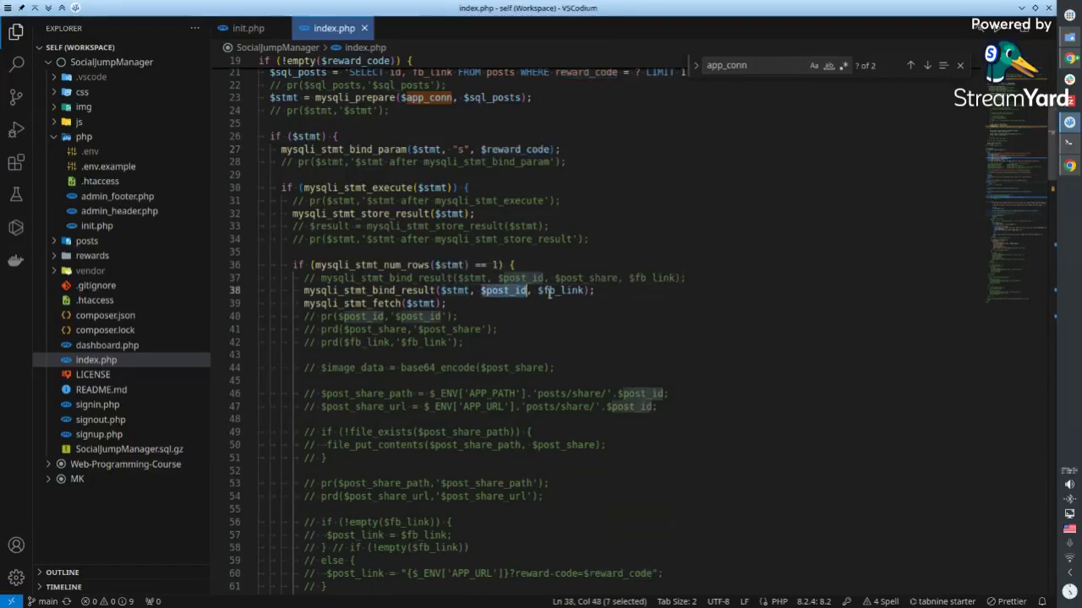
click(561, 289)
double_click(561, 290)
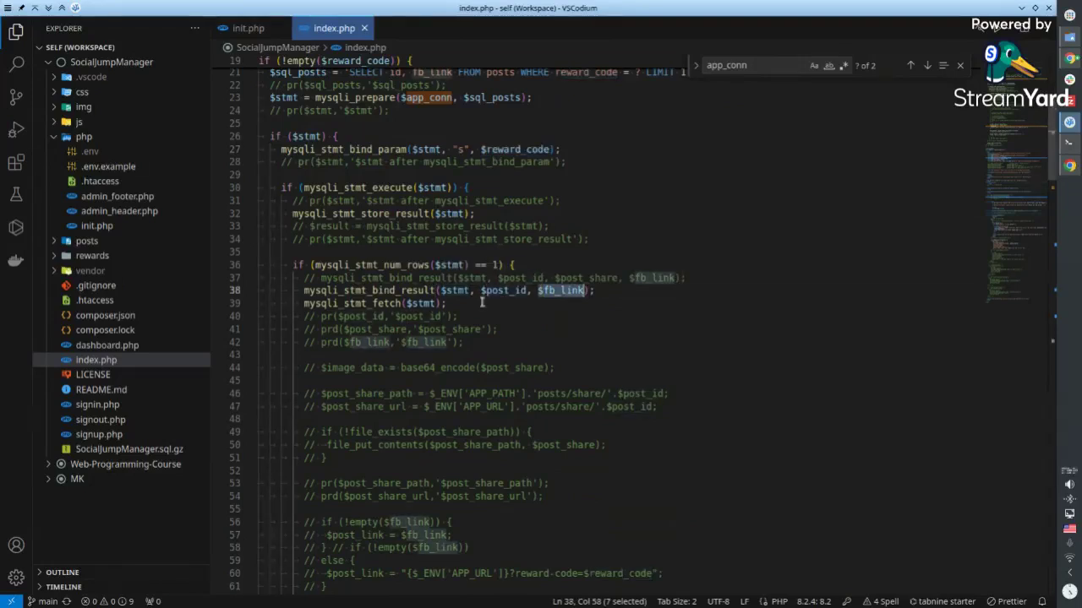
scroll(502, 332, up, 2)
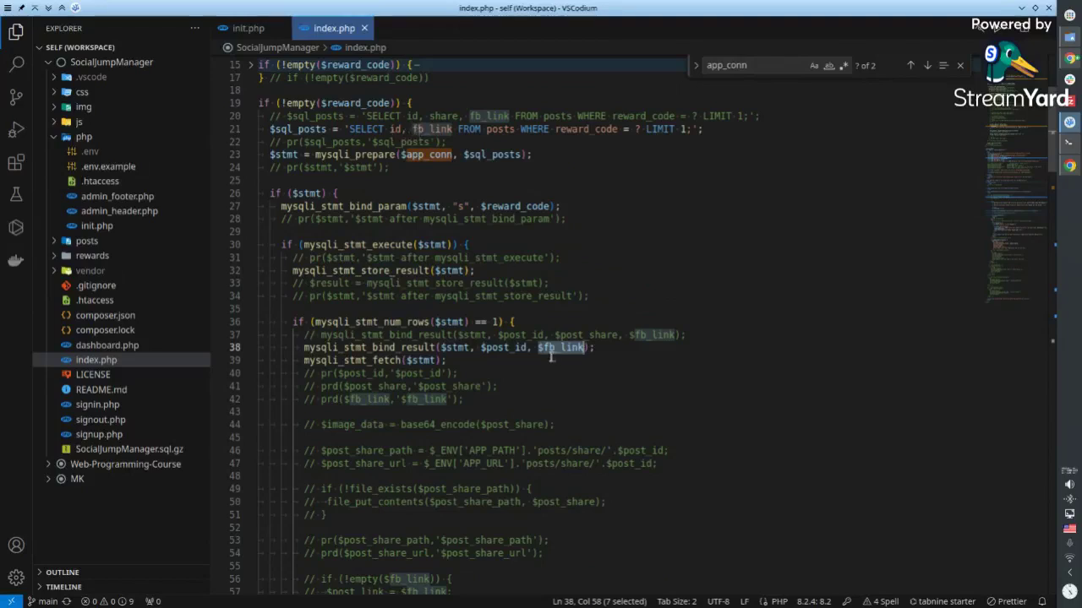
double_click(505, 347)
double_click(560, 347)
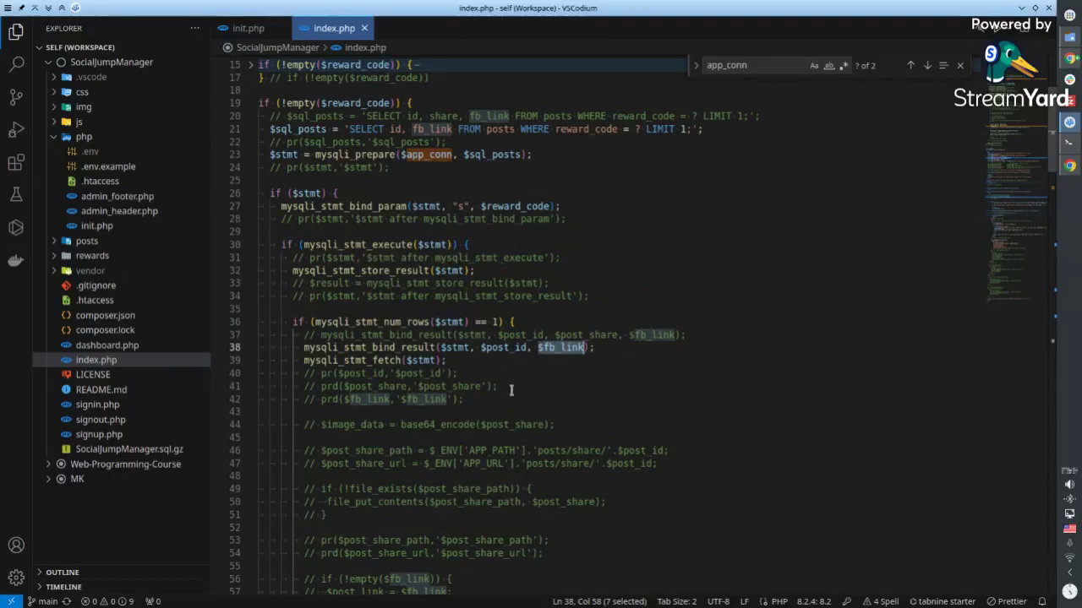
scroll(509, 387, down, 2)
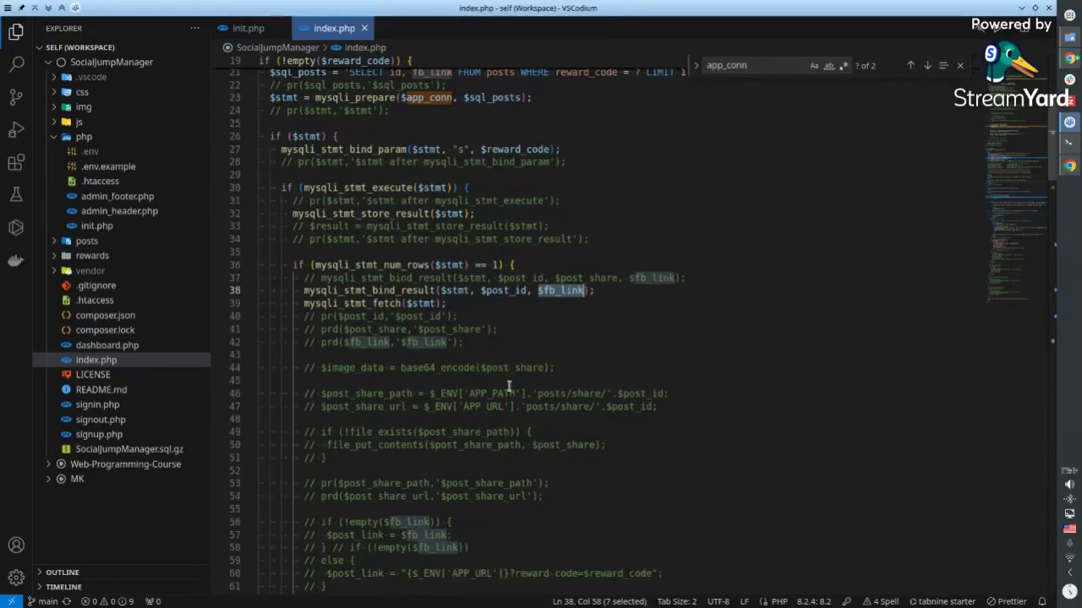
Step: Scroll down to the rewards query in index.php, comparing it briefly with the posts table in Chrome
scroll(503, 387, down, 2)
scroll(499, 387, down, 2)
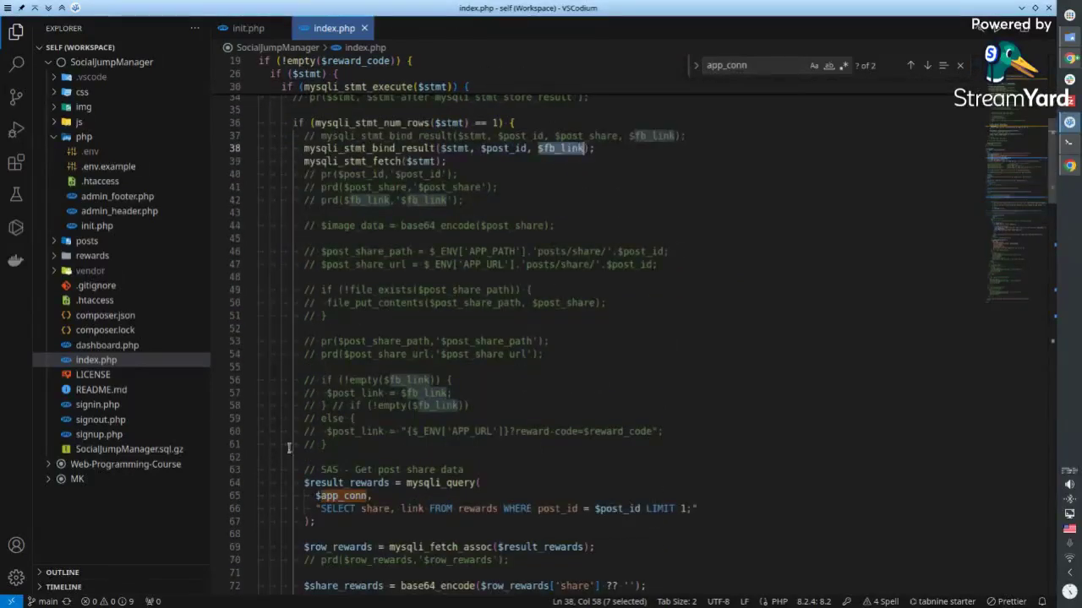
scroll(288, 439, down, 3)
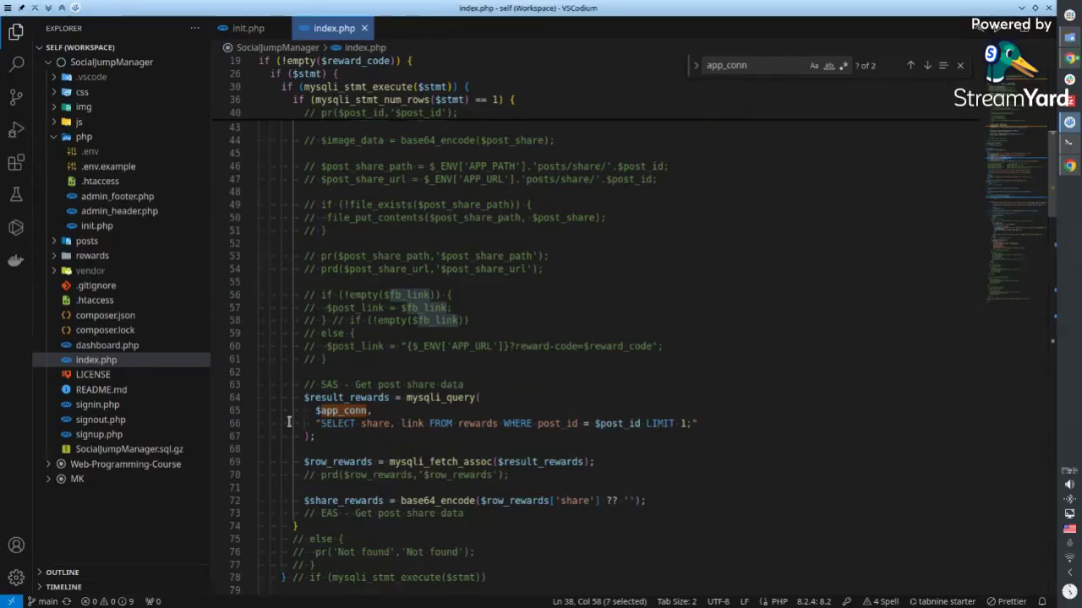
scroll(288, 422, down, 1)
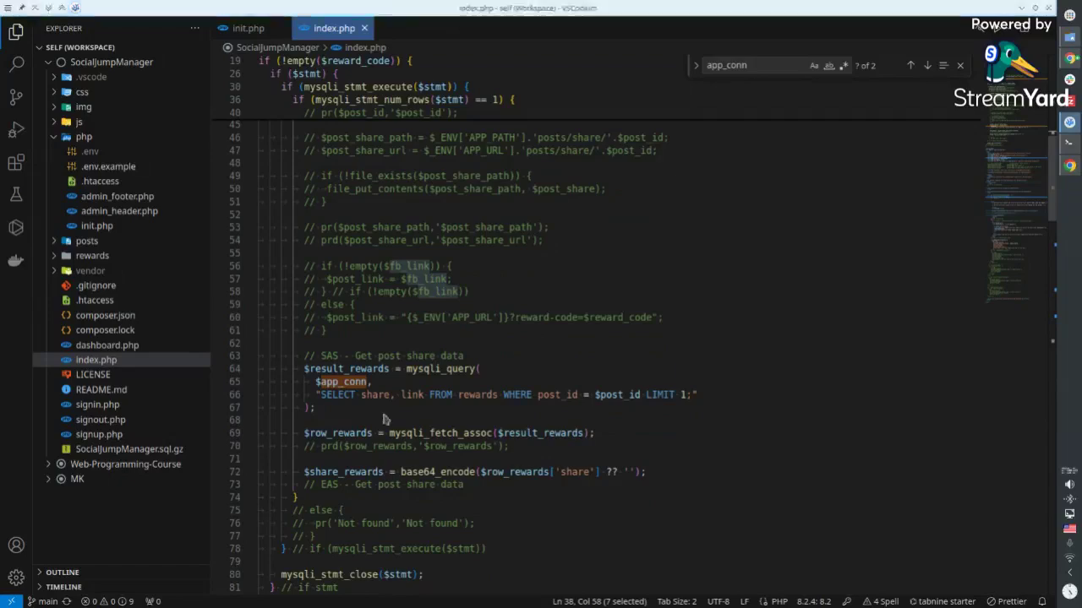
key(alt+Tab)
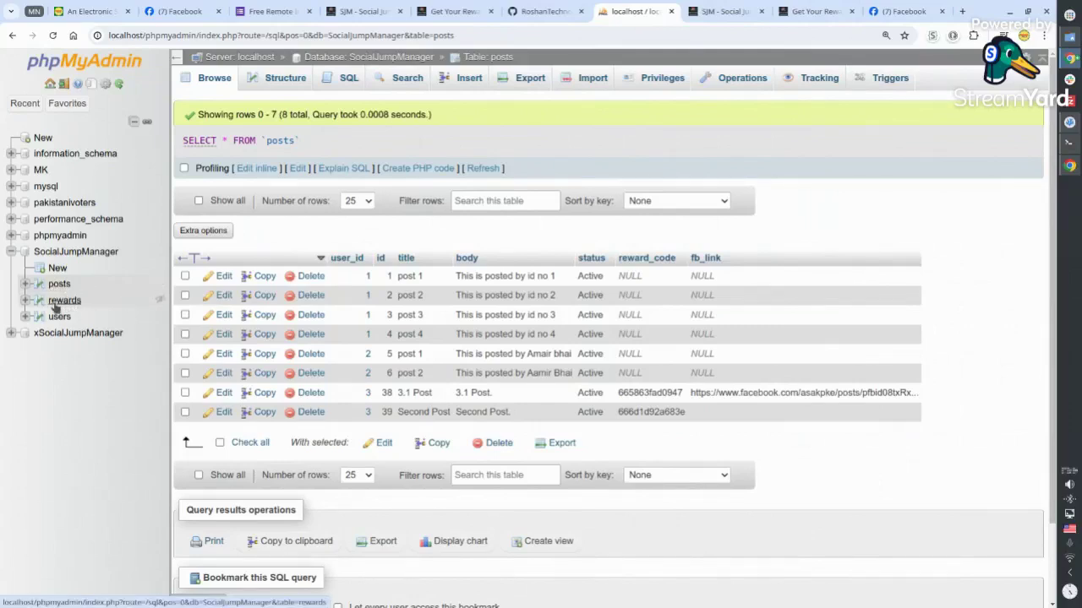
key(ctrl+alt+Left)
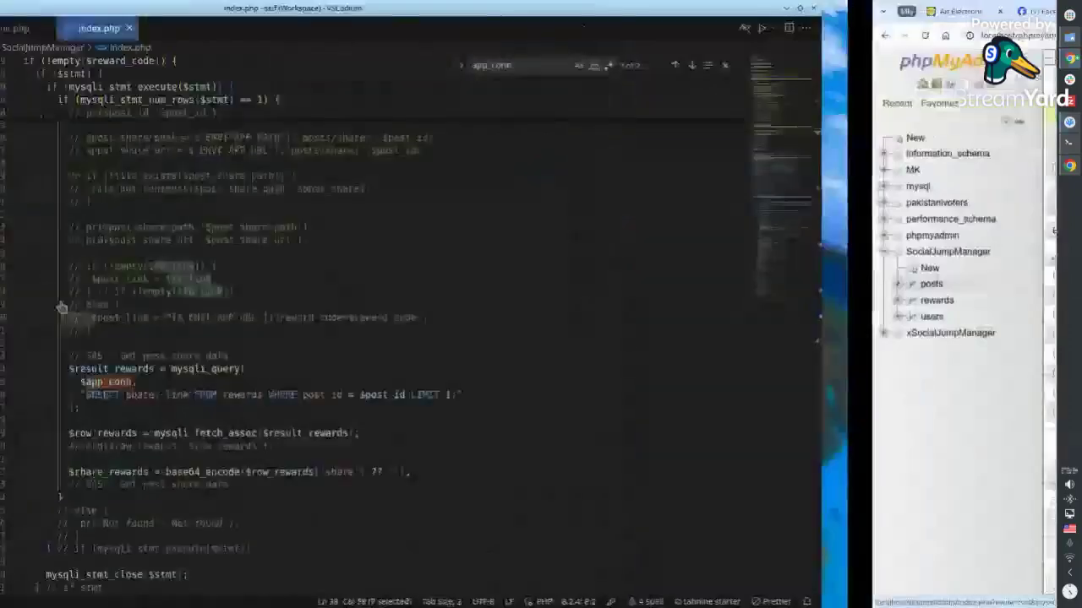
Step: Highlight every use of 'share' on line 66 of the rewards query
scroll(465, 353, down, 1)
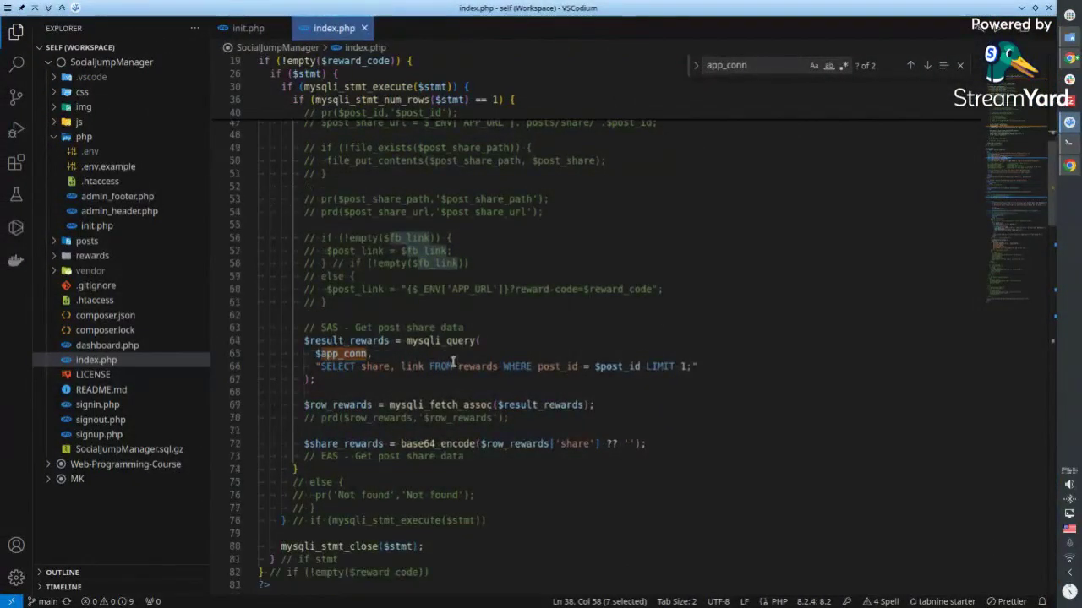
scroll(443, 361, down, 1)
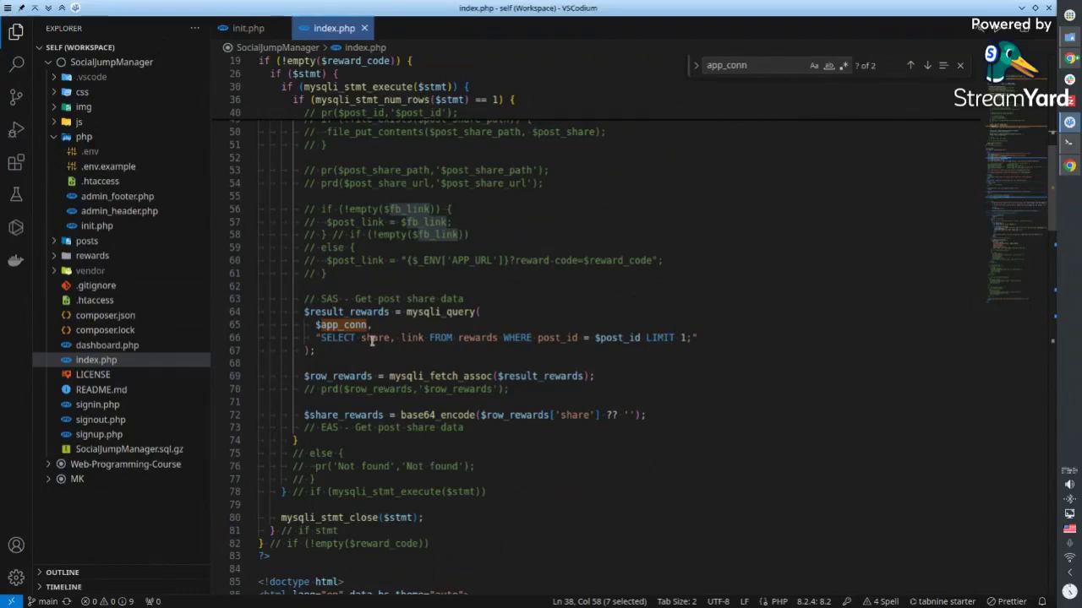
double_click(372, 338)
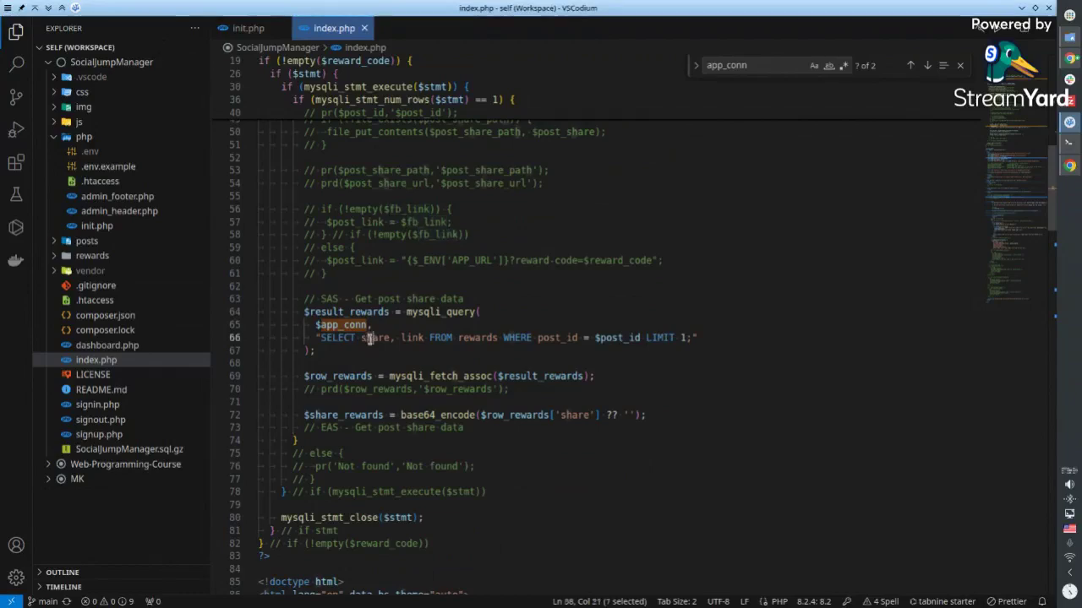
Step: Switch to Chrome and open the rewards table under SocialJumpManager in phpMyAdmin
key(alt+Tab)
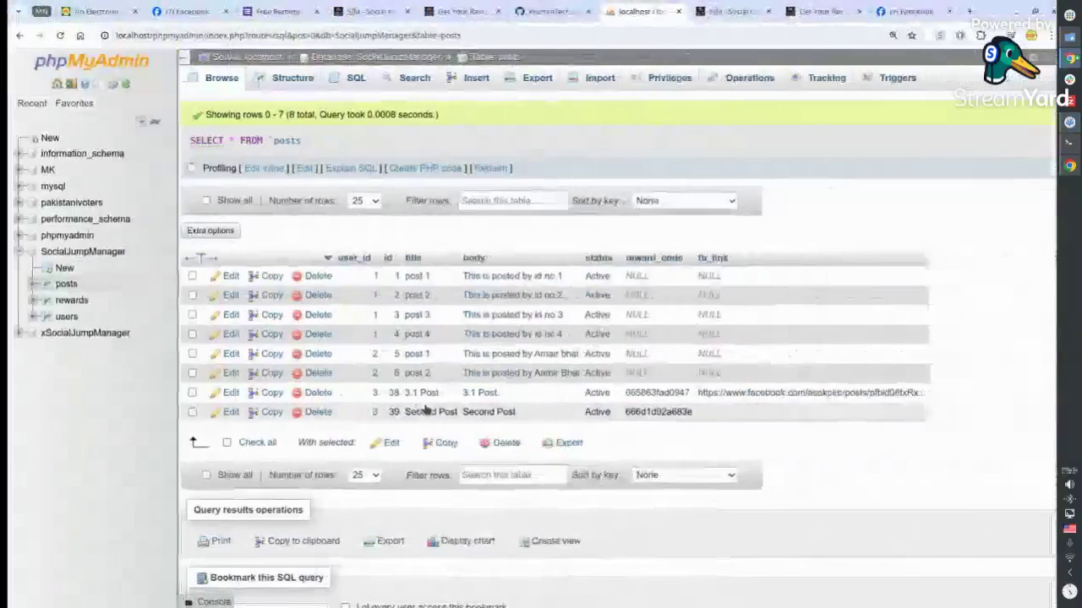
click(56, 303)
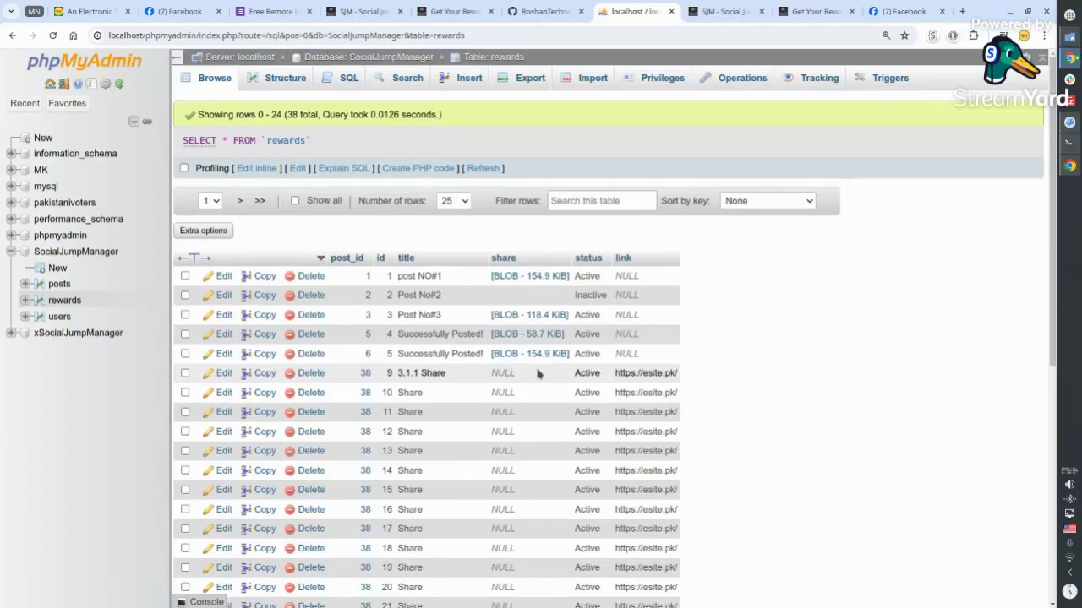
Step: Scroll the rewards table's Browse results down to show rows through id 28
scroll(537, 372, down, 4)
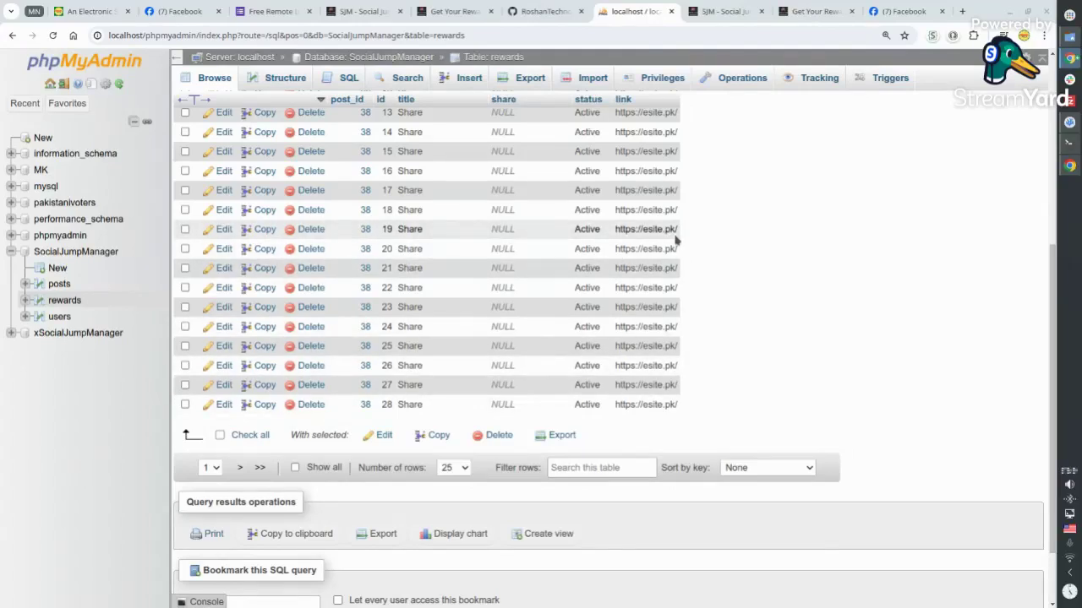
Step: Switch over to VSCodium to check index.php
key(alt+Tab)
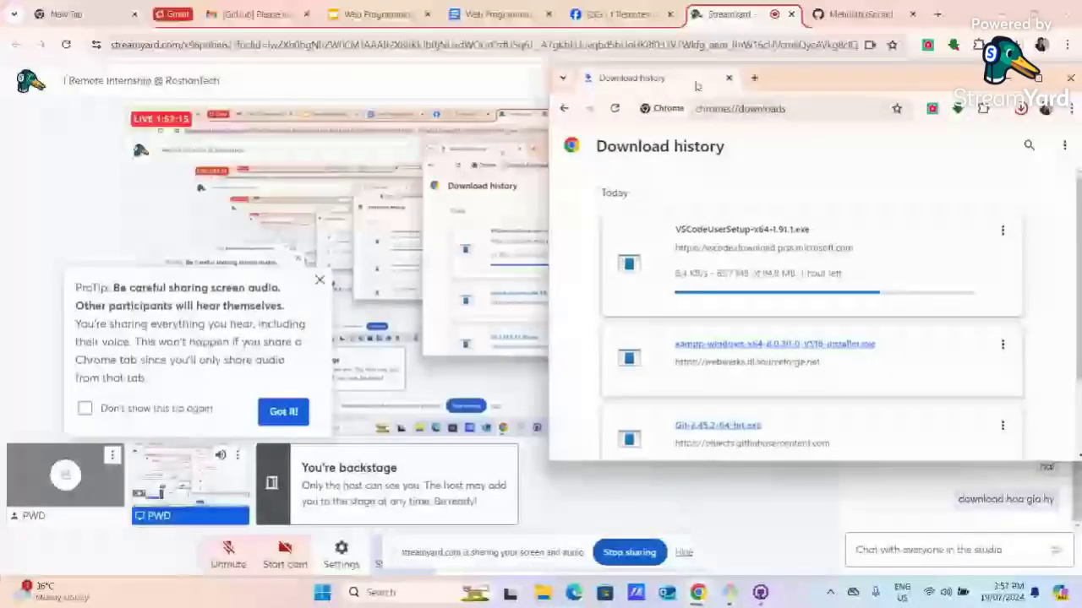
Step: Dock the separate Download history window into the main Chrome window as a tab
drag(697, 86, 761, 15)
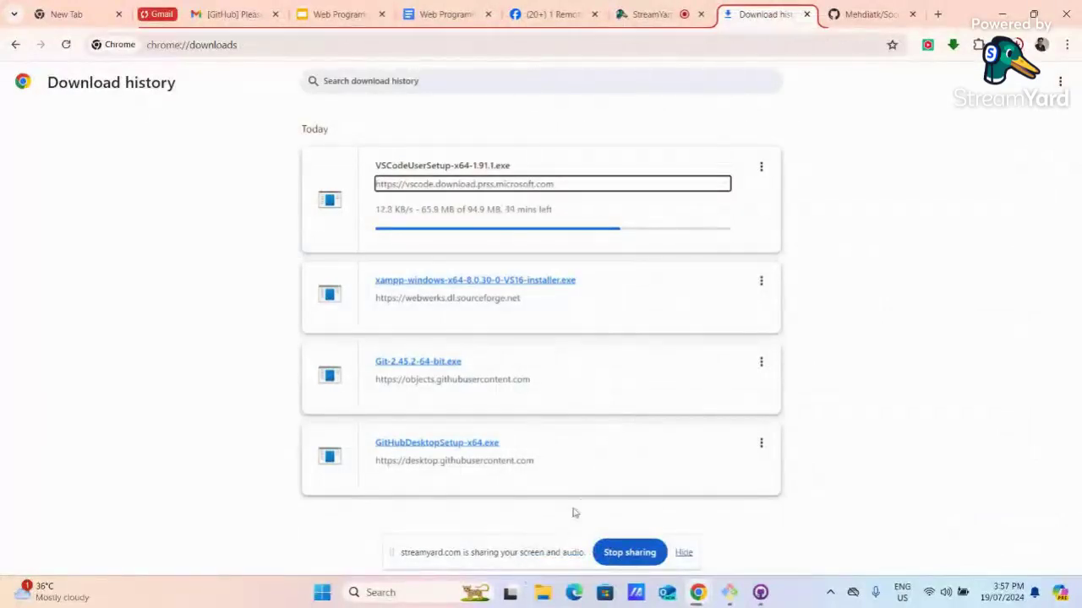
mouse_move(701, 591)
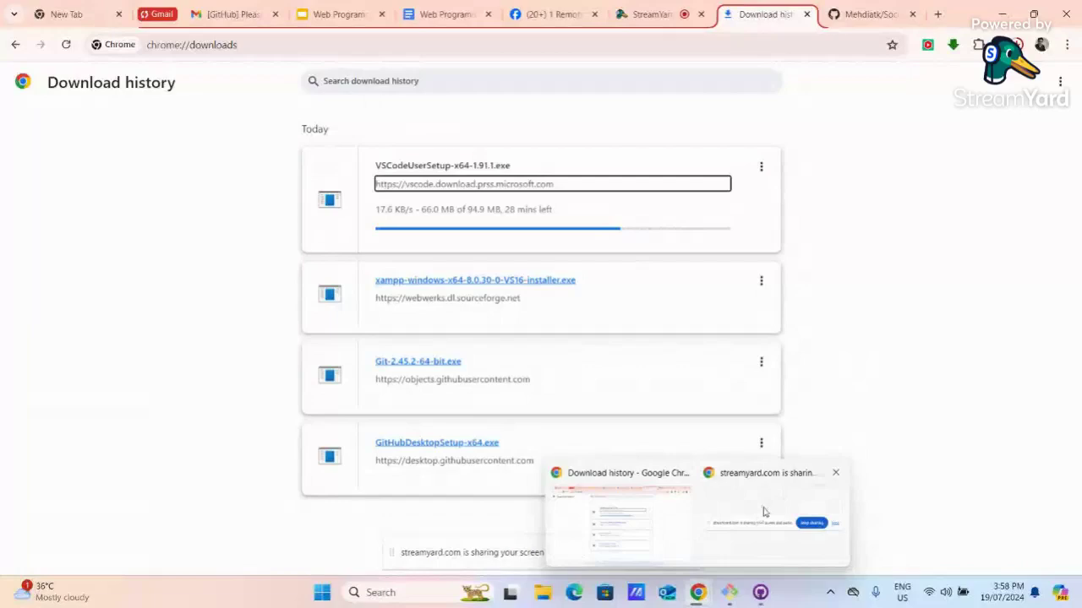
mouse_move(763, 512)
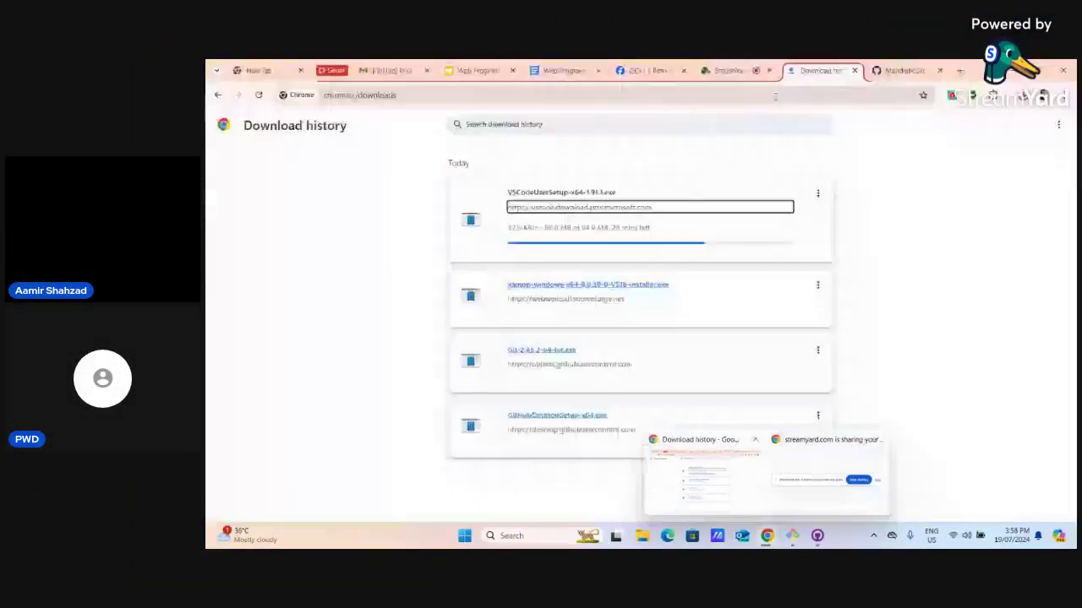
Step: Unmute the microphone in the StreamYard studio and raise the system volume
click(735, 71)
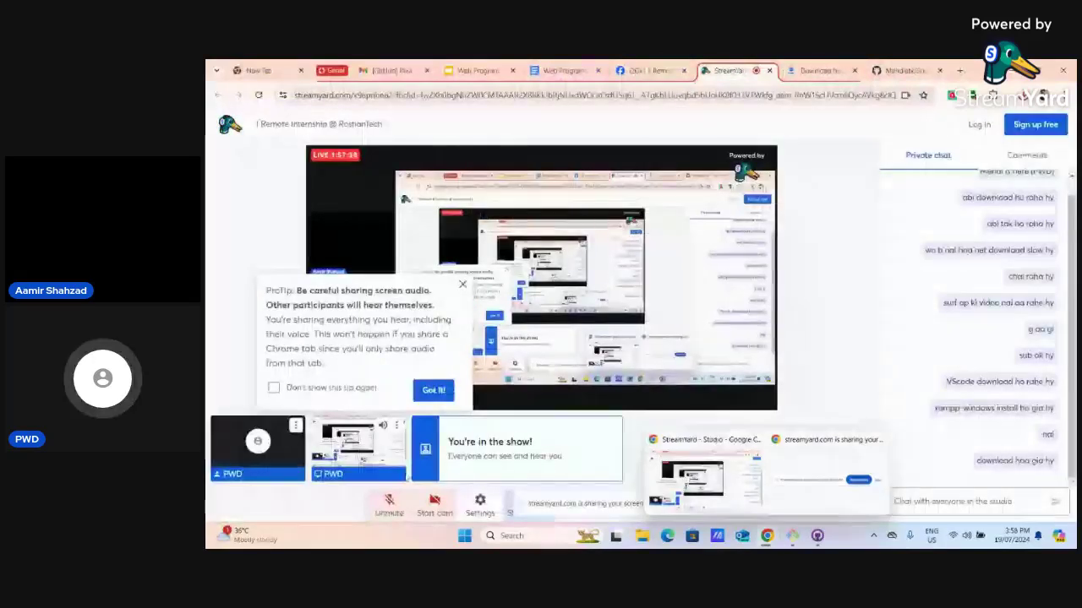
click(388, 502)
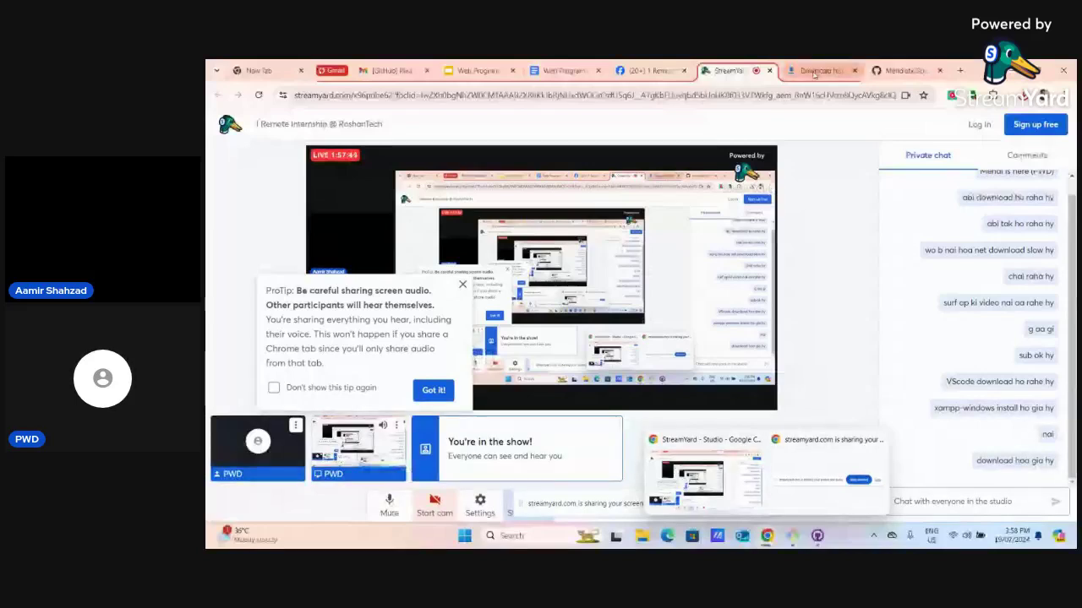
click(814, 71)
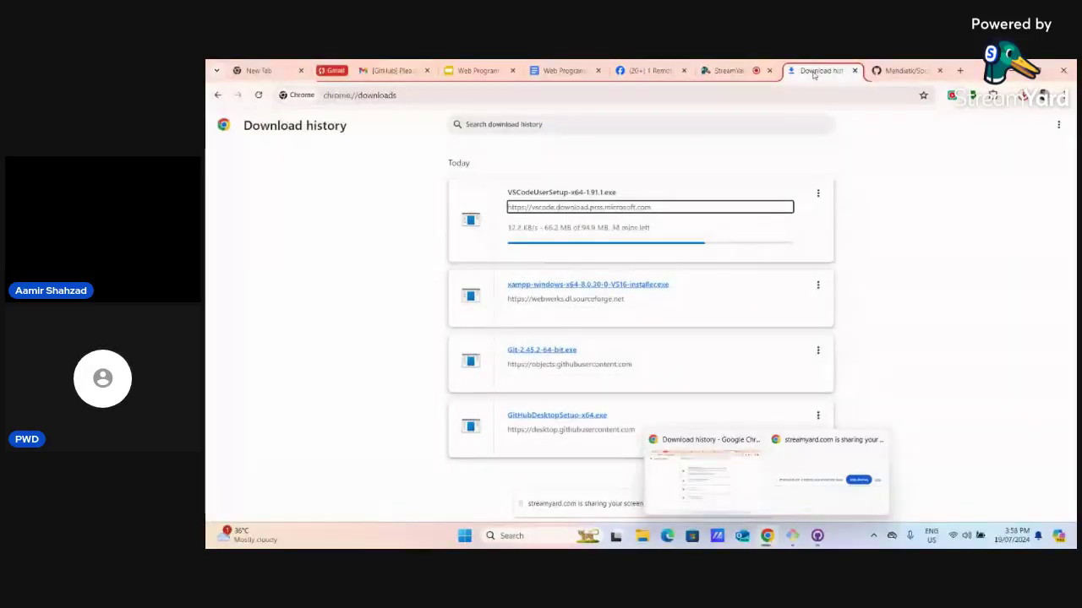
key(XF86AudioRaiseVolume)
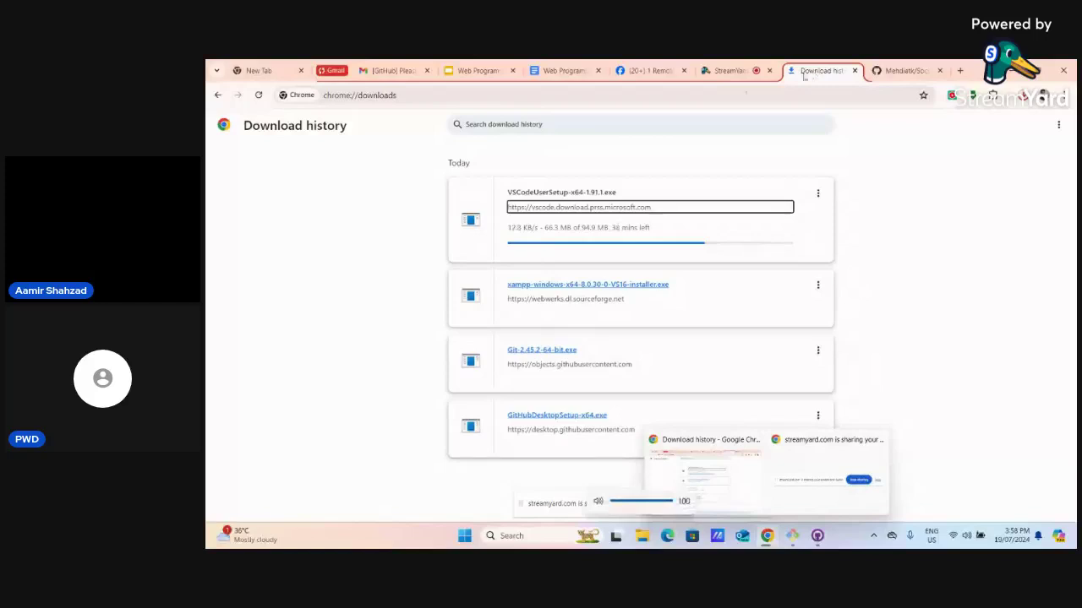
Step: Dismiss the ProTip about sharing screen audio, checking the download history in between
click(717, 69)
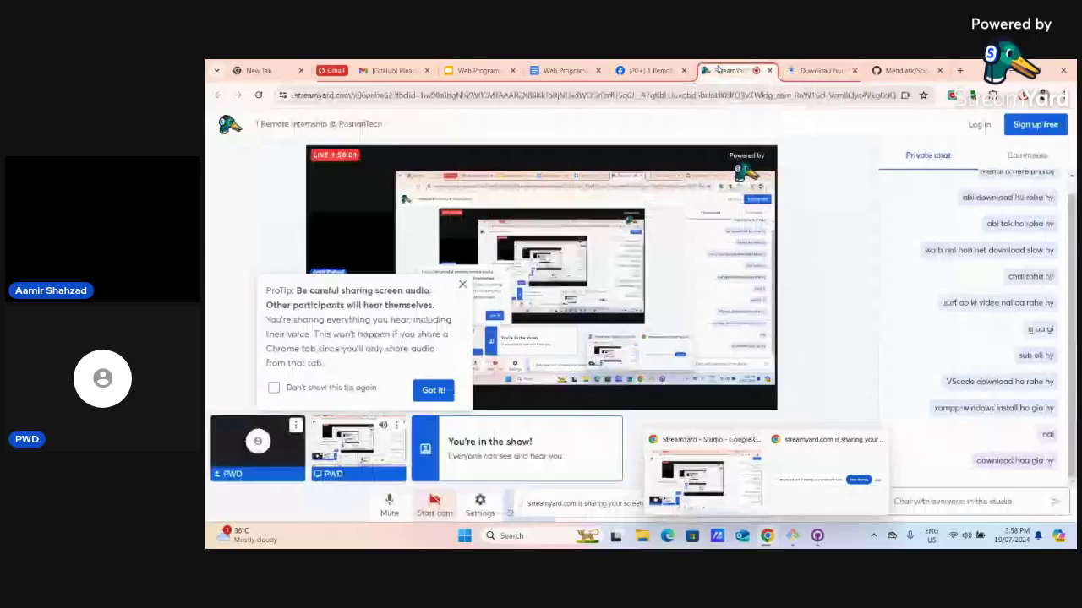
click(463, 284)
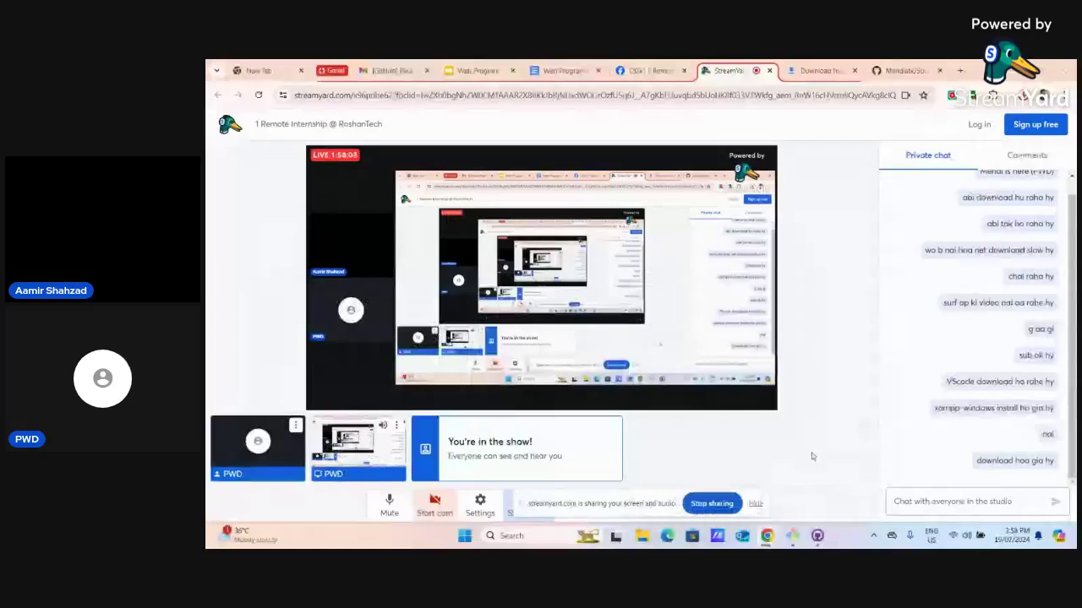
mouse_move(767, 536)
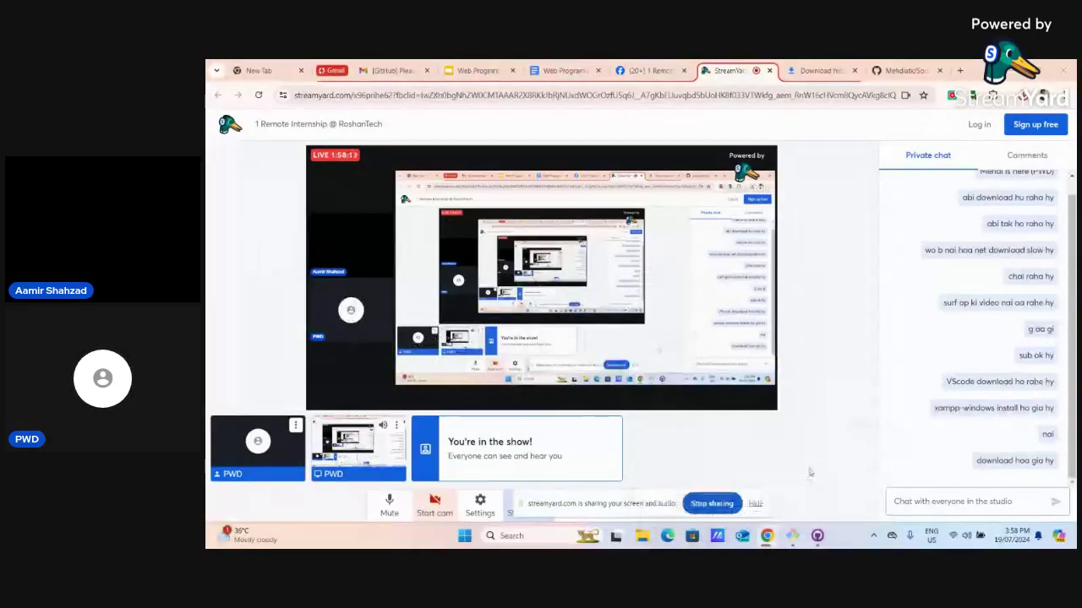
click(829, 70)
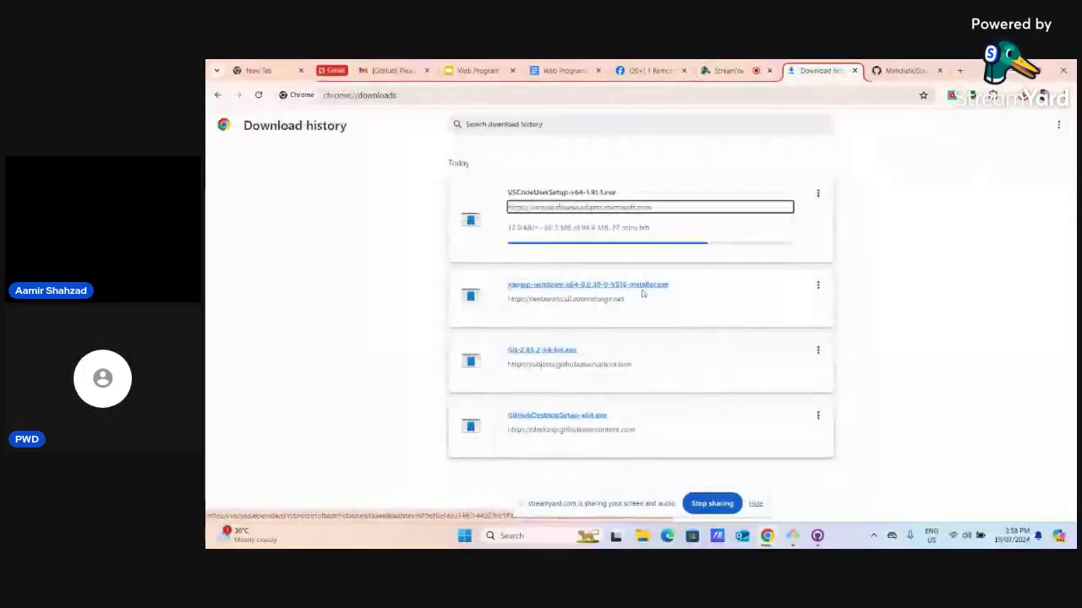
click(723, 71)
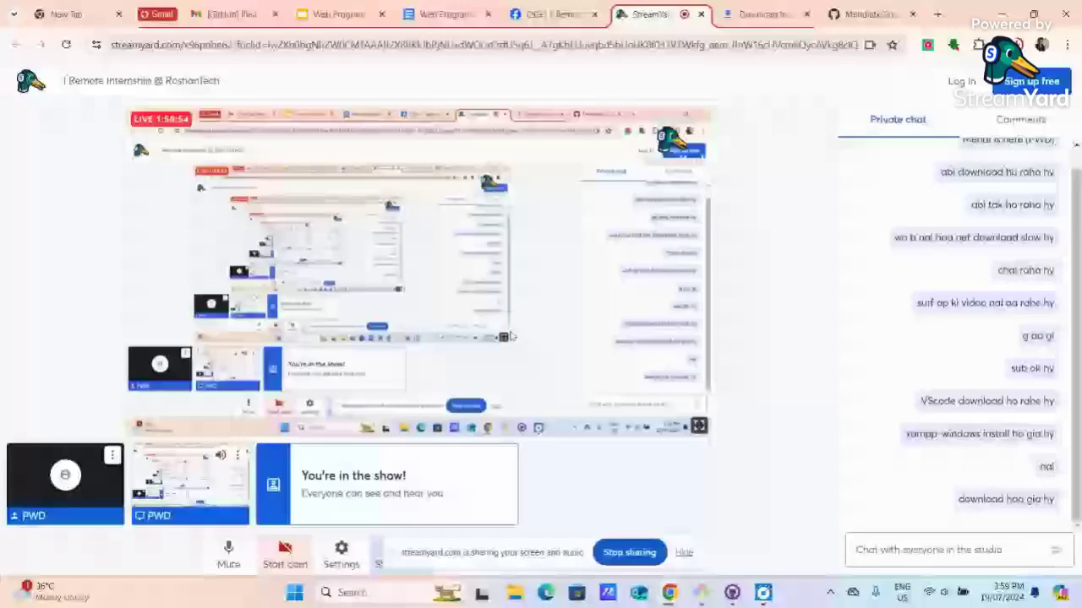
Step: Return to the Download history tab and close the Realtek Audio Console
click(746, 12)
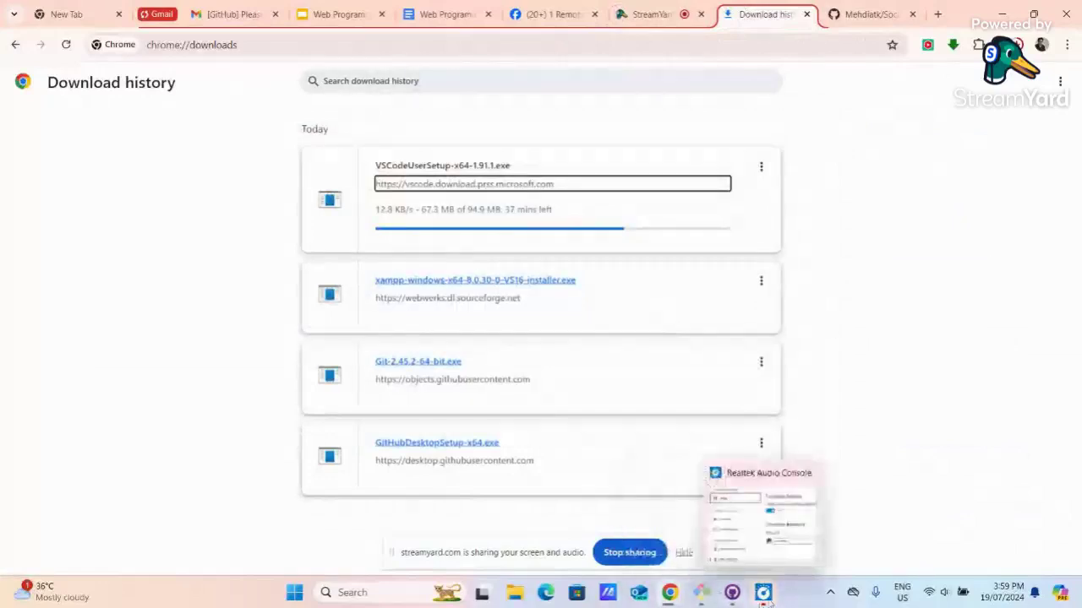
click(764, 593)
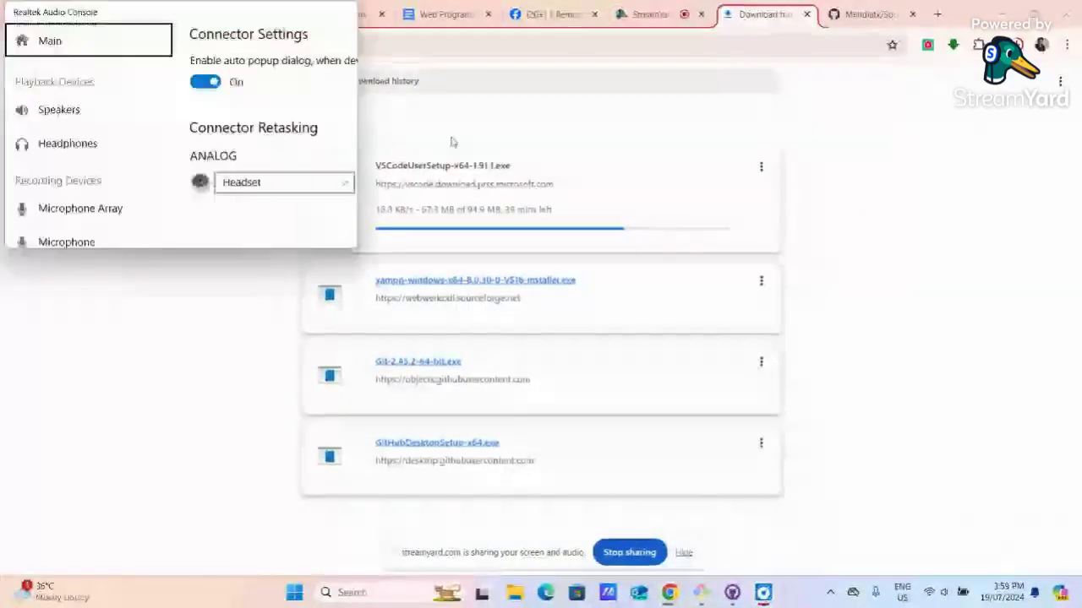
click(725, 6)
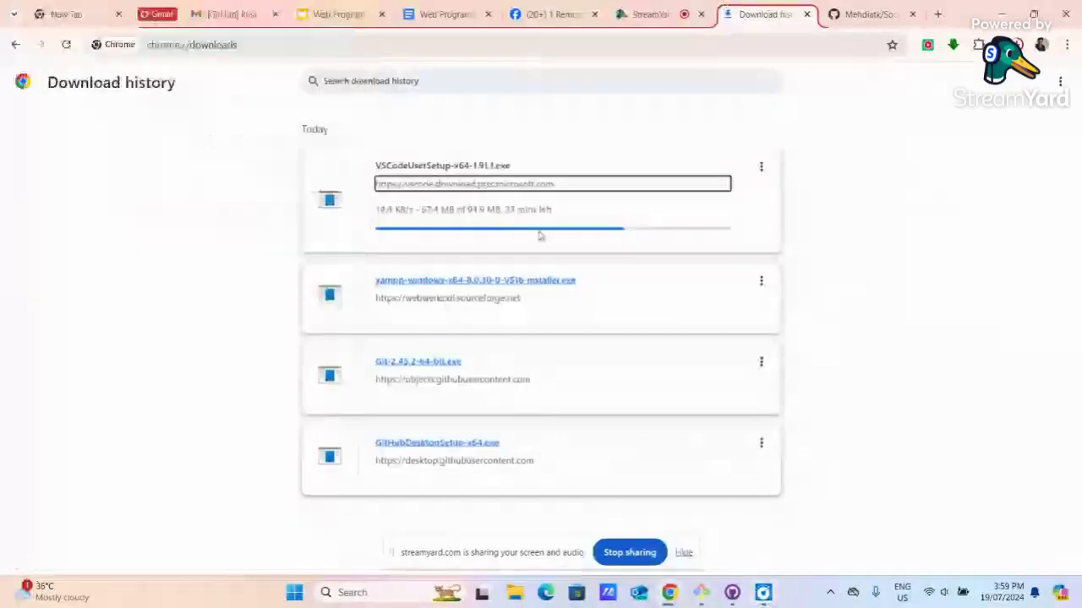
Step: Set the system volume to 30 and select the XAMPP installer download
key(XF86AudioLowerVolume)
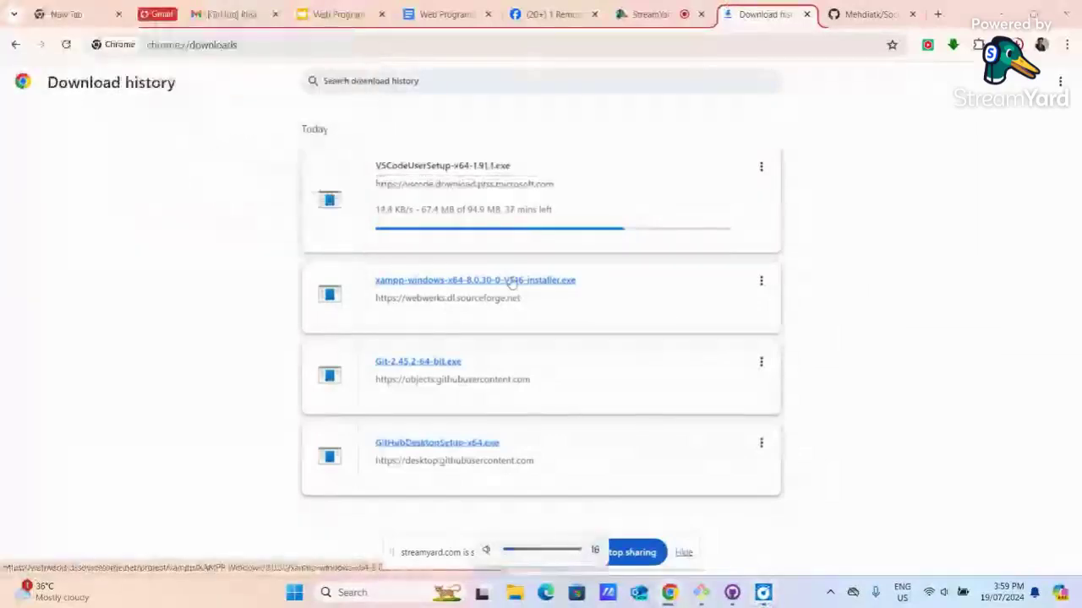
key(XF86AudioRaiseVolume)
key(XF86AudioRaiseVolume)
key(XF86AudioRaiseVolume)
key(XF86AudioRaiseVolume)
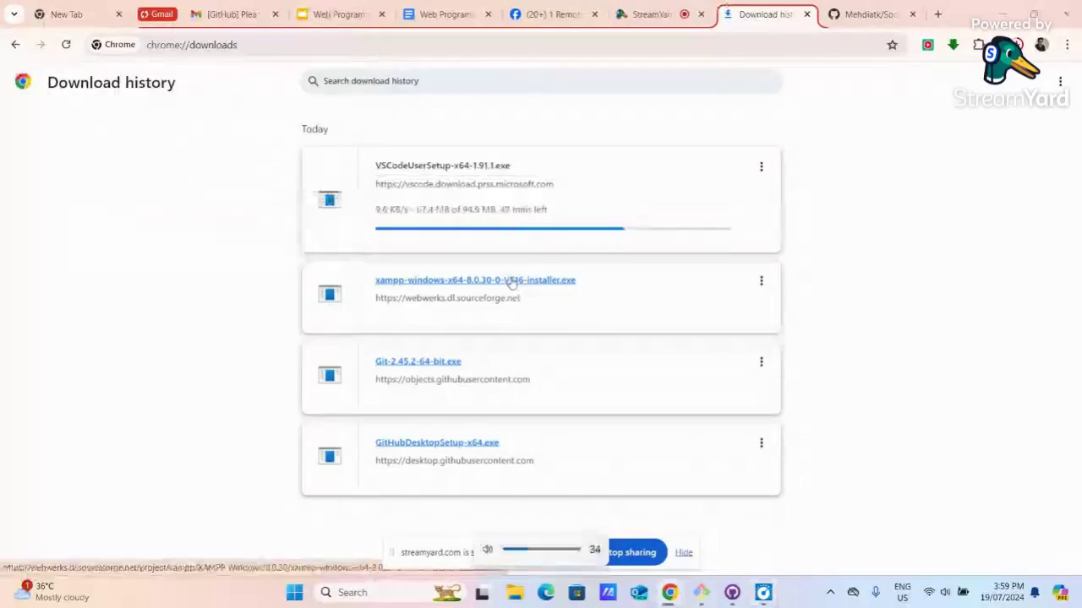
click(511, 284)
key(XF86AudioLowerVolume)
key(XF86AudioLowerVolume)
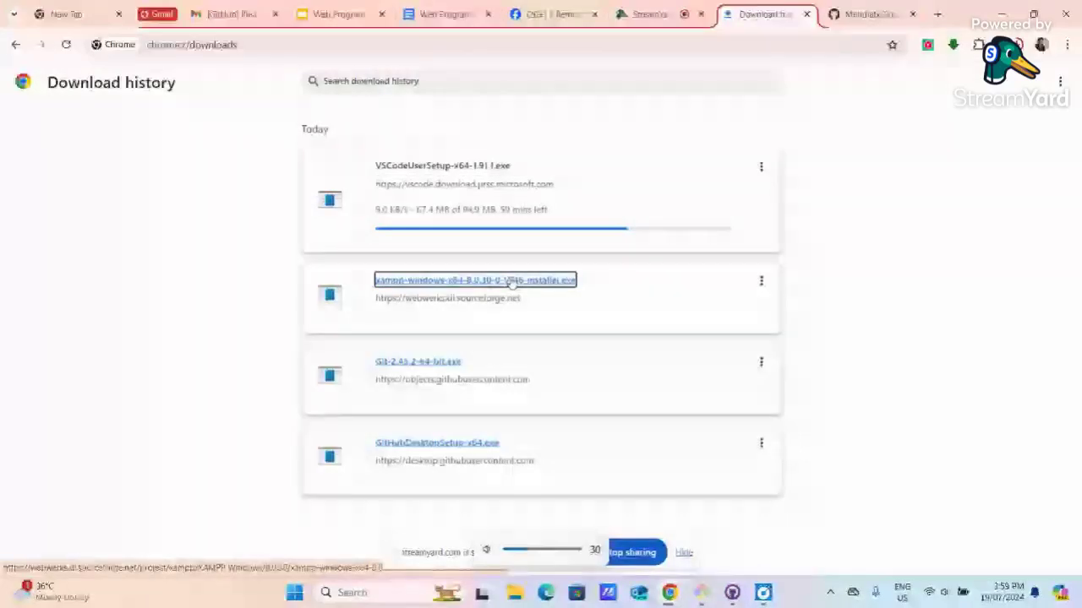
Step: Launch the XAMPP installer from Downloads and accept the antivirus warning with Yes
double_click(511, 284)
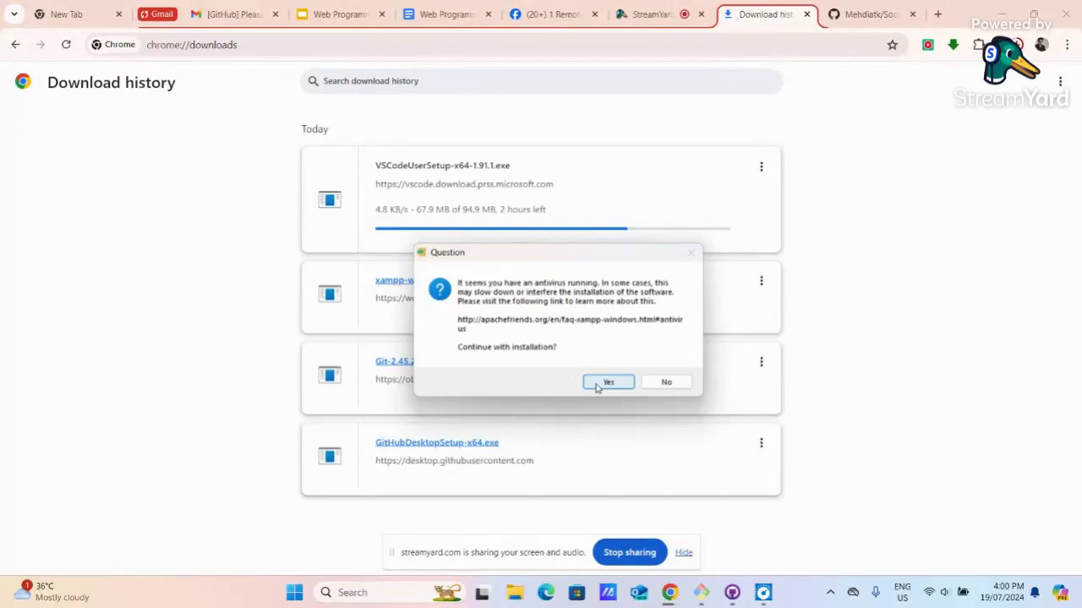
click(608, 382)
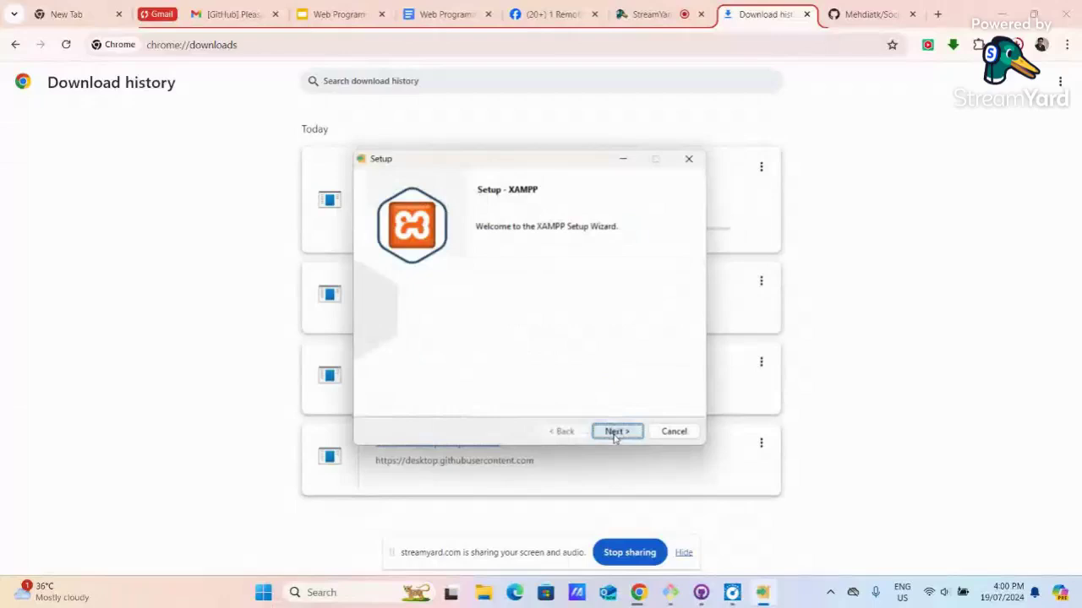
Step: Exclude FileZilla, Mercury Mail, Tomcat, Perl, Webalizer and Fake Sendmail from the XAMPP components
click(615, 433)
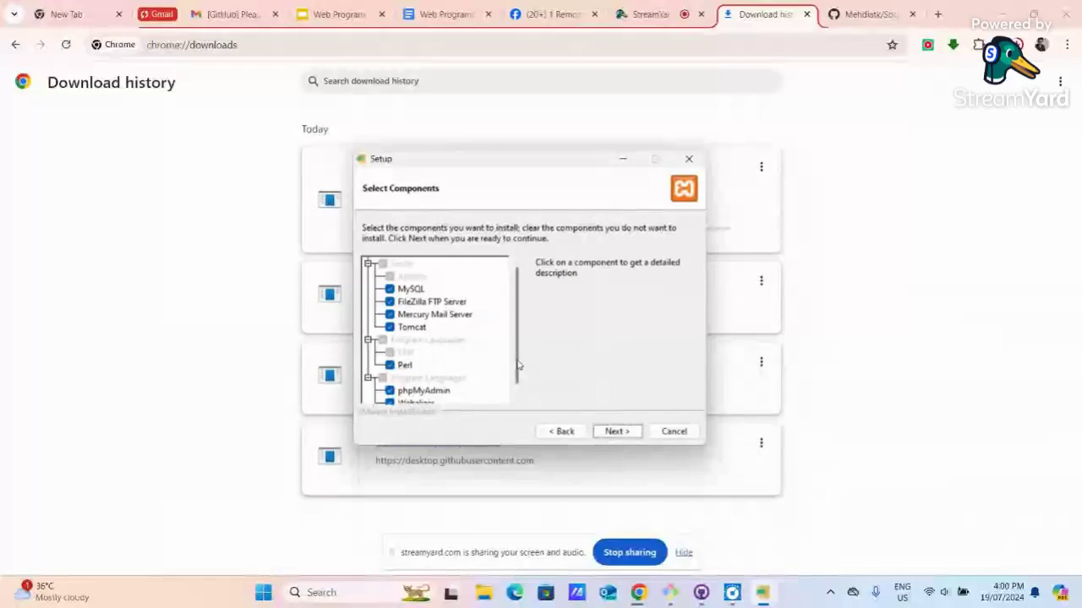
drag(518, 365, 510, 409)
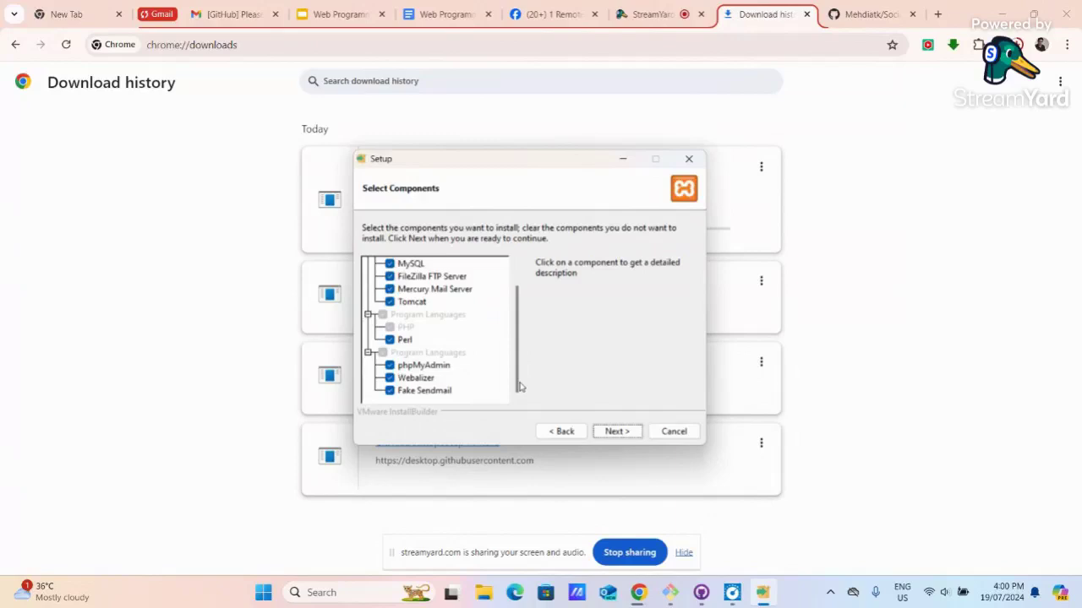
click(391, 277)
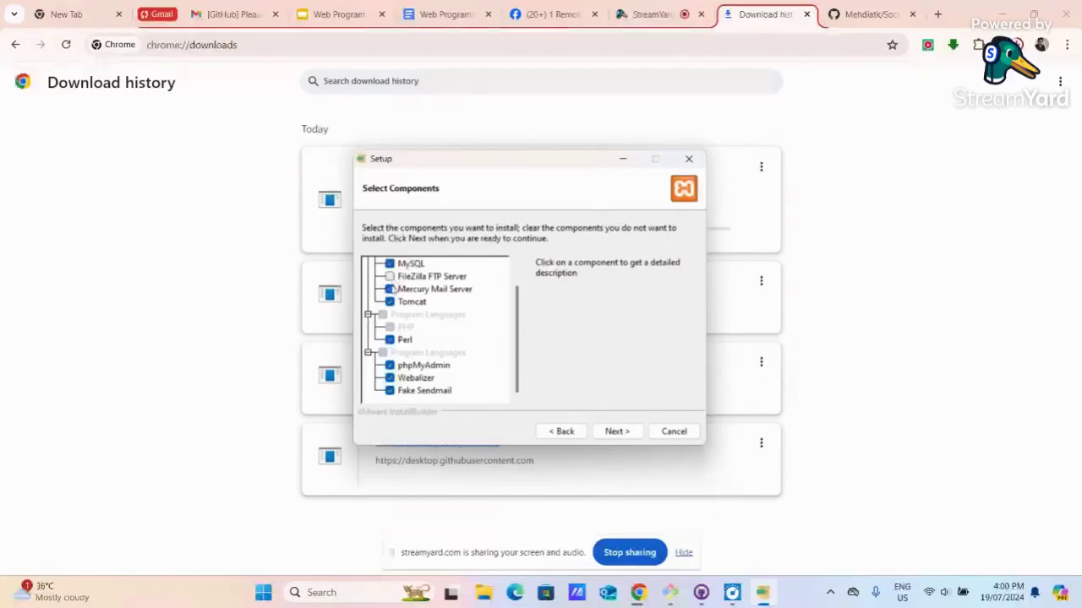
click(390, 289)
click(390, 302)
click(390, 341)
click(391, 378)
click(389, 392)
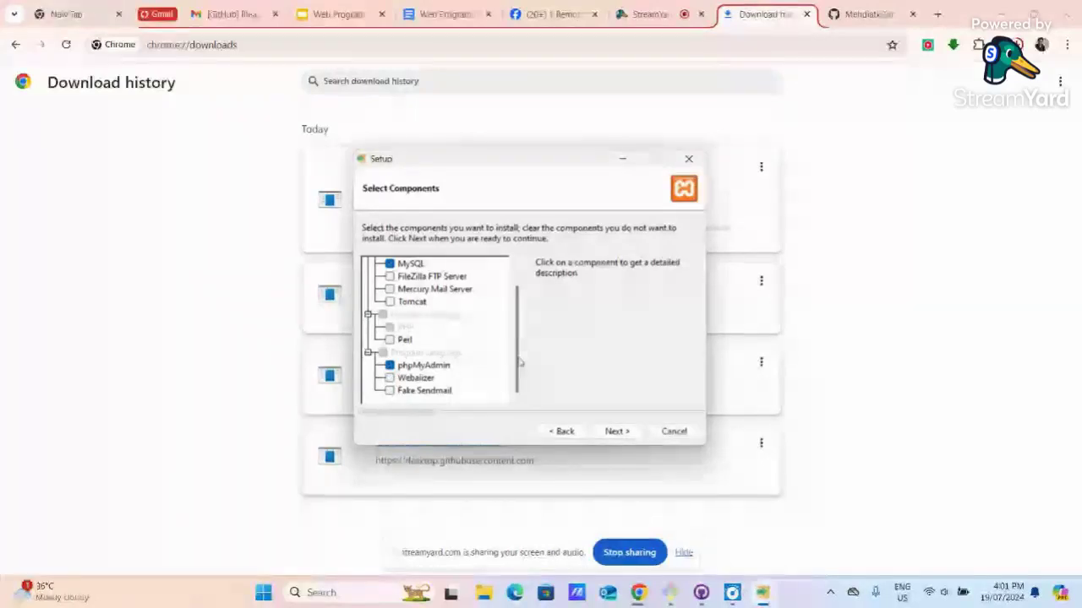
drag(518, 362, 519, 306)
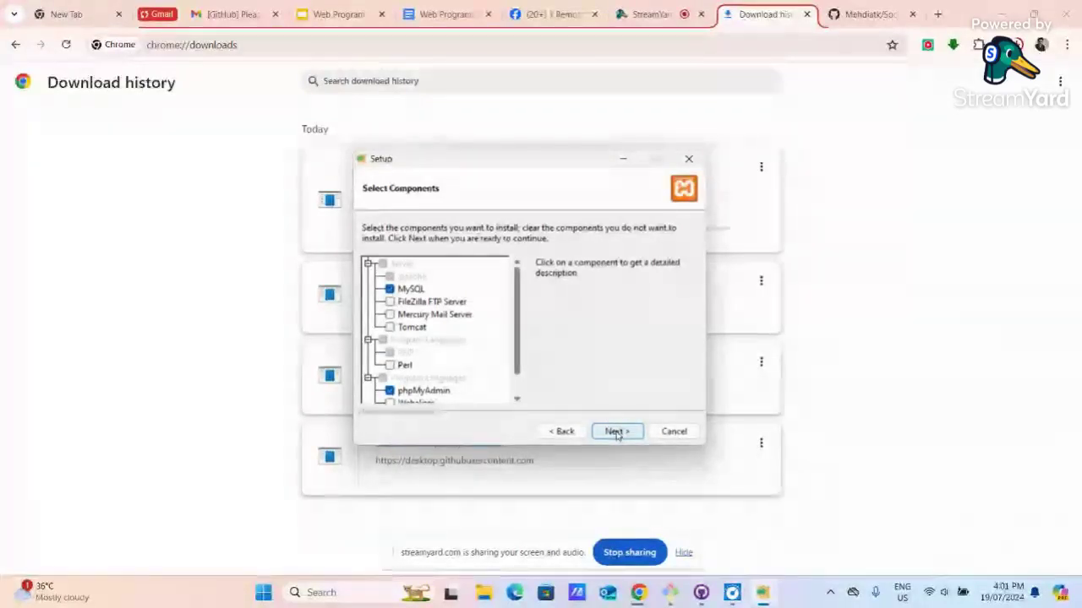
Step: Confirm the components, keep C:\xampp as the install folder, and start the installation
click(616, 432)
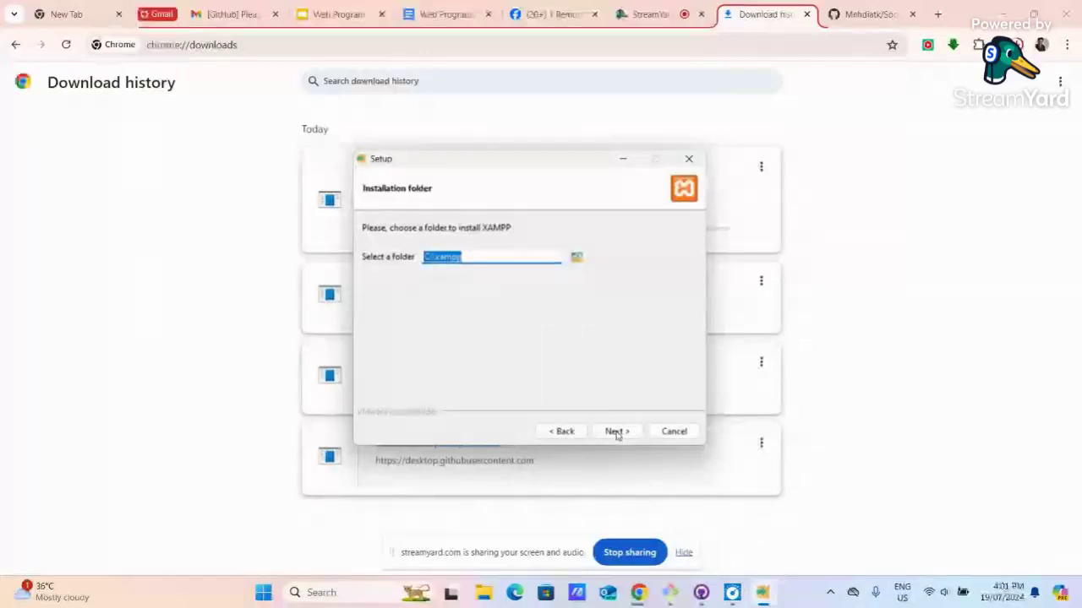
click(616, 432)
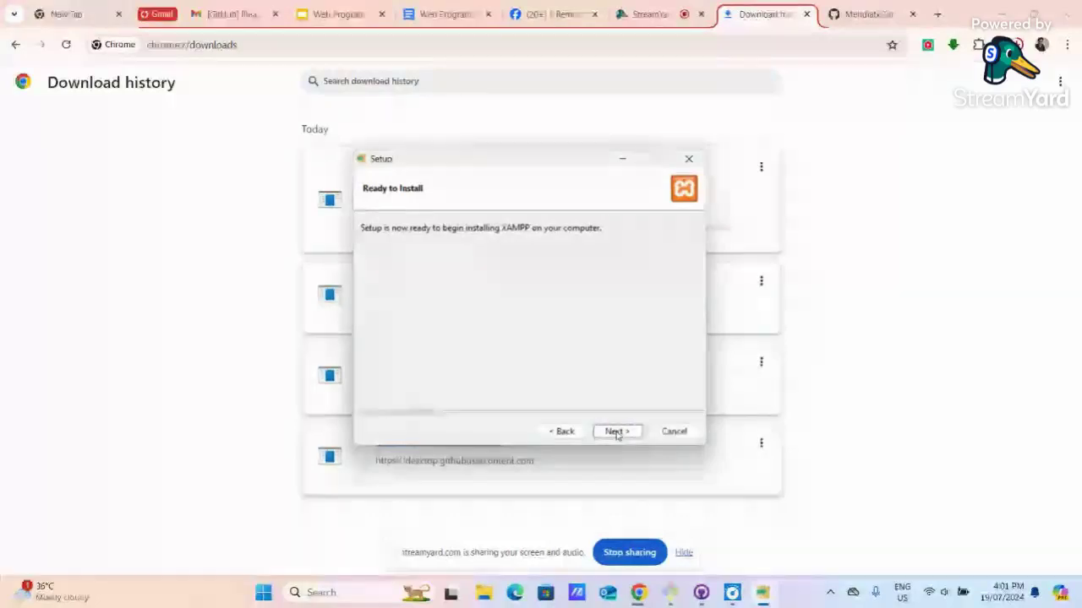
click(616, 431)
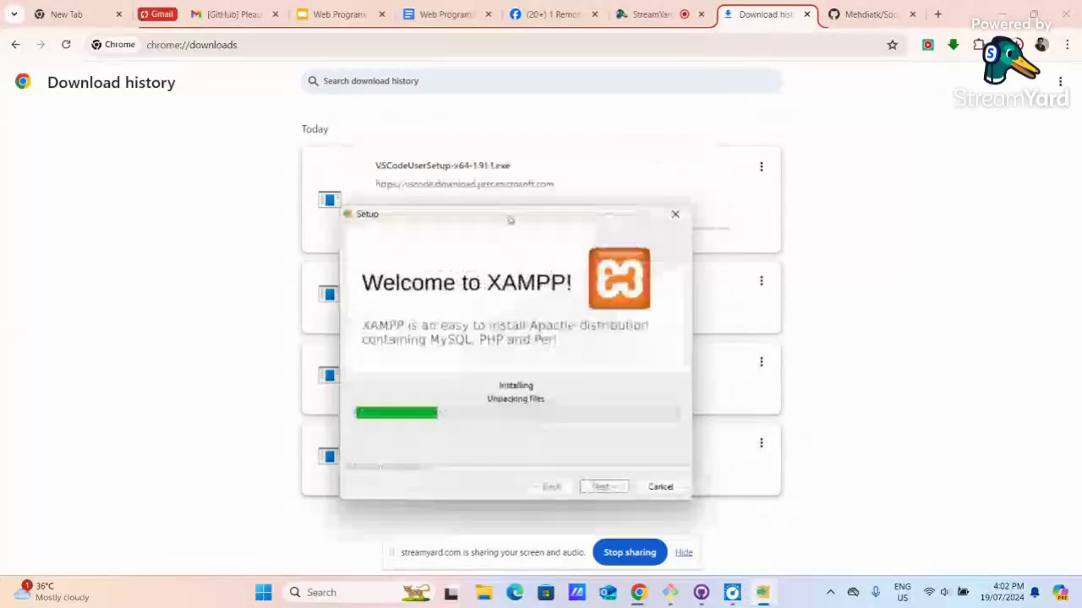
Step: Refuse Apache HTTP Server public network access in the firewall prompt after reviewing its details
drag(510, 220, 531, 252)
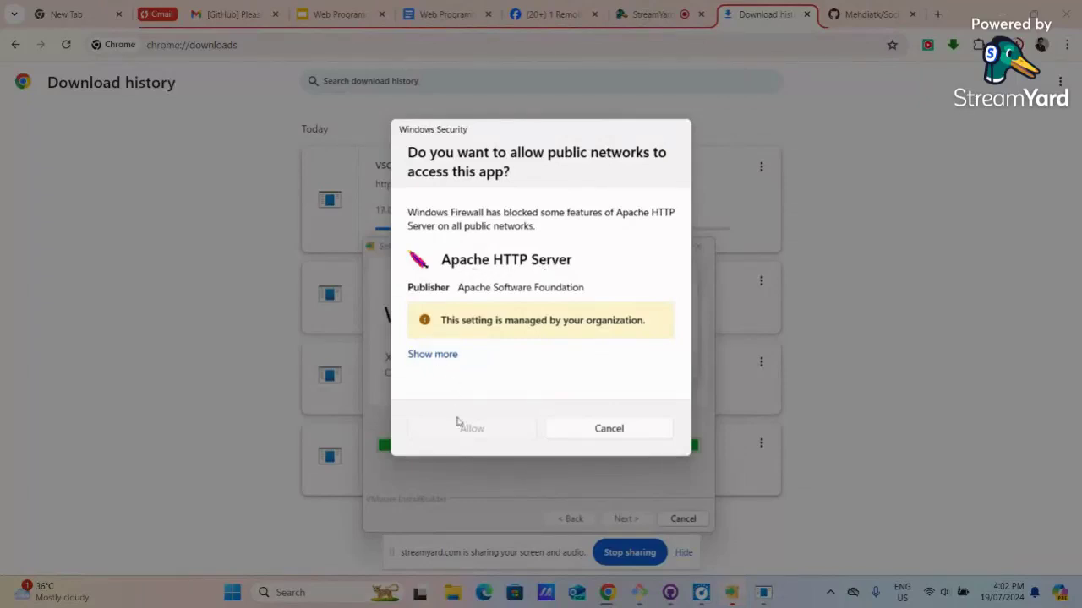
click(433, 354)
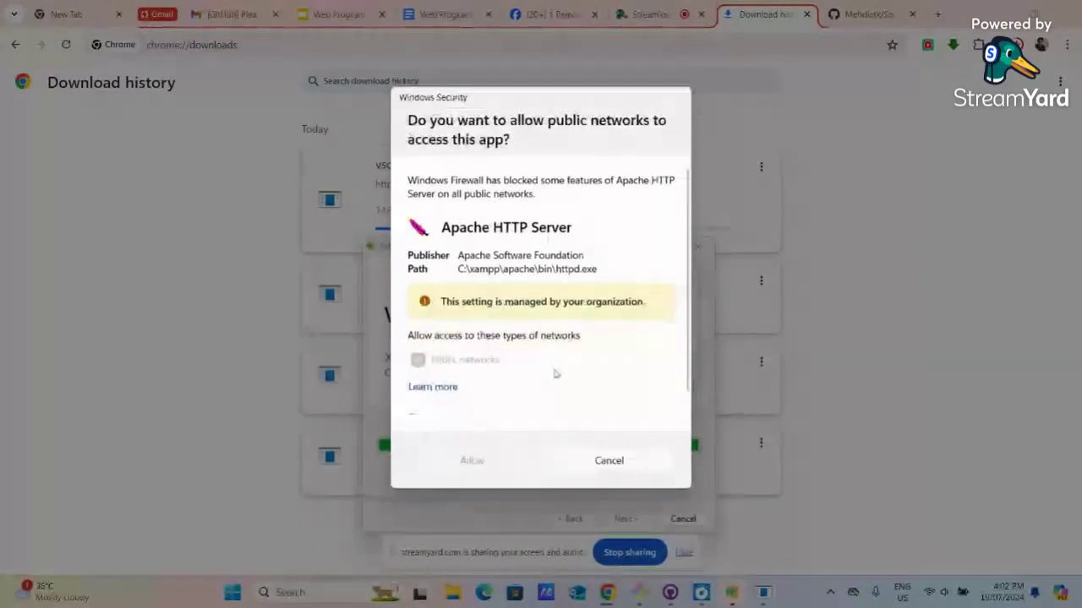
scroll(555, 373, down, 1)
scroll(555, 373, up, 1)
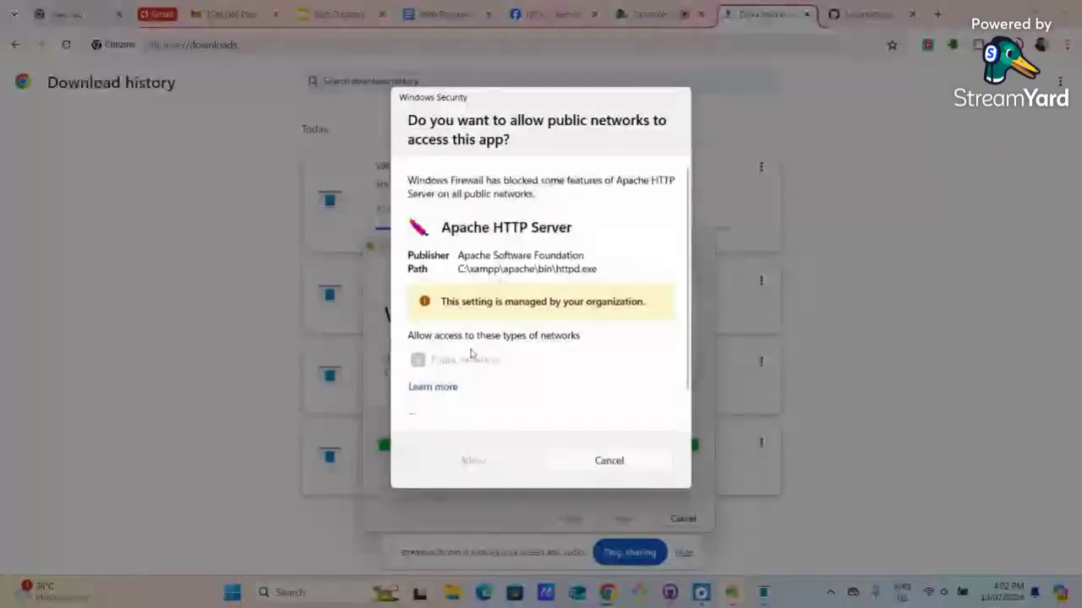
scroll(490, 381, down, 1)
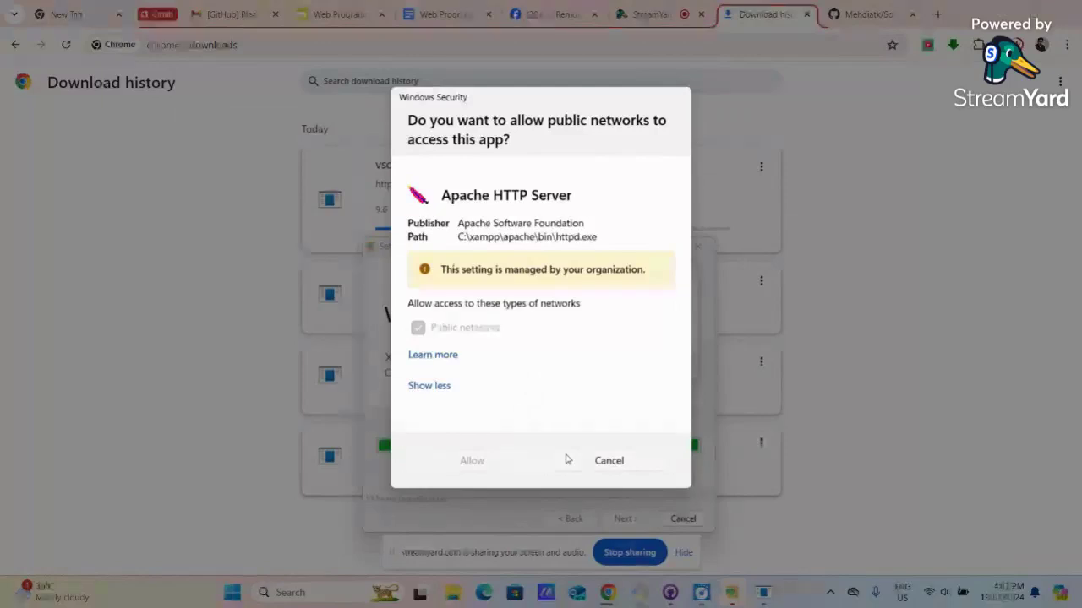
click(577, 463)
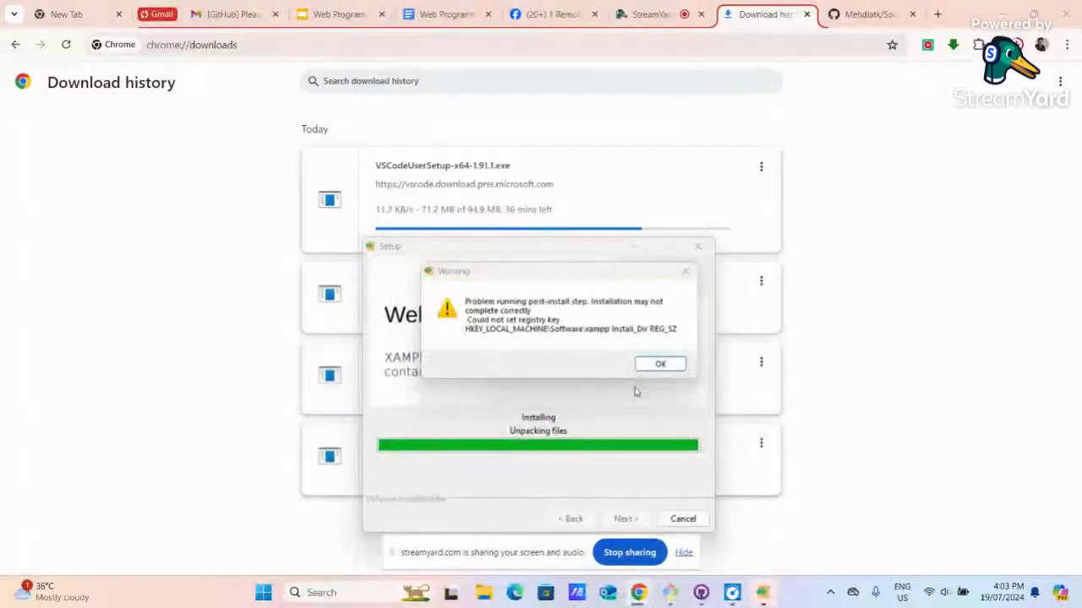
Step: Dismiss the Install_Dir registry warning, finish setup, and save English as the Control Panel language
click(659, 365)
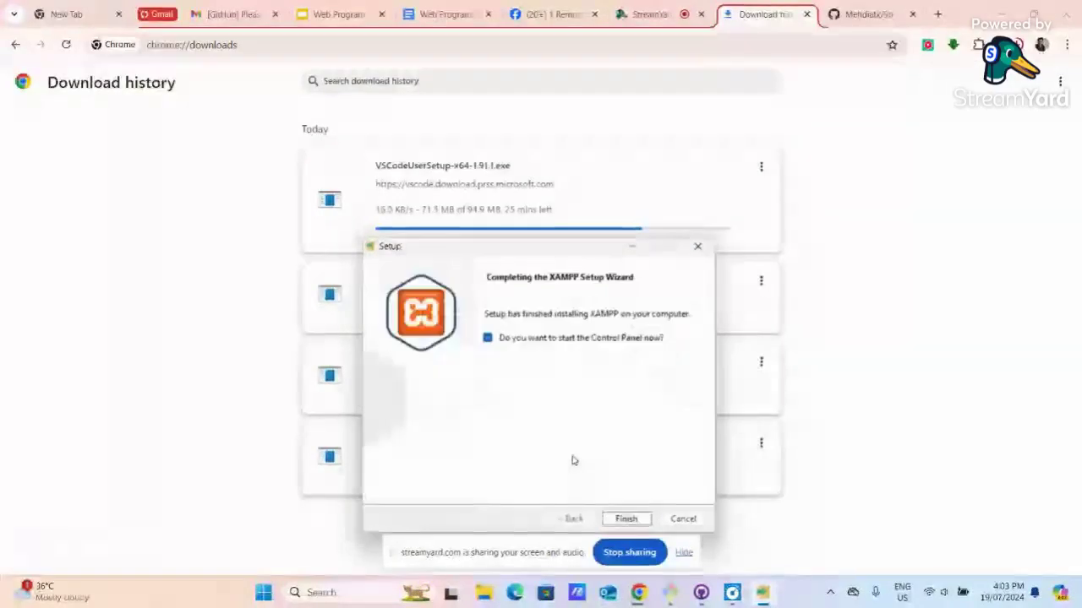
click(619, 522)
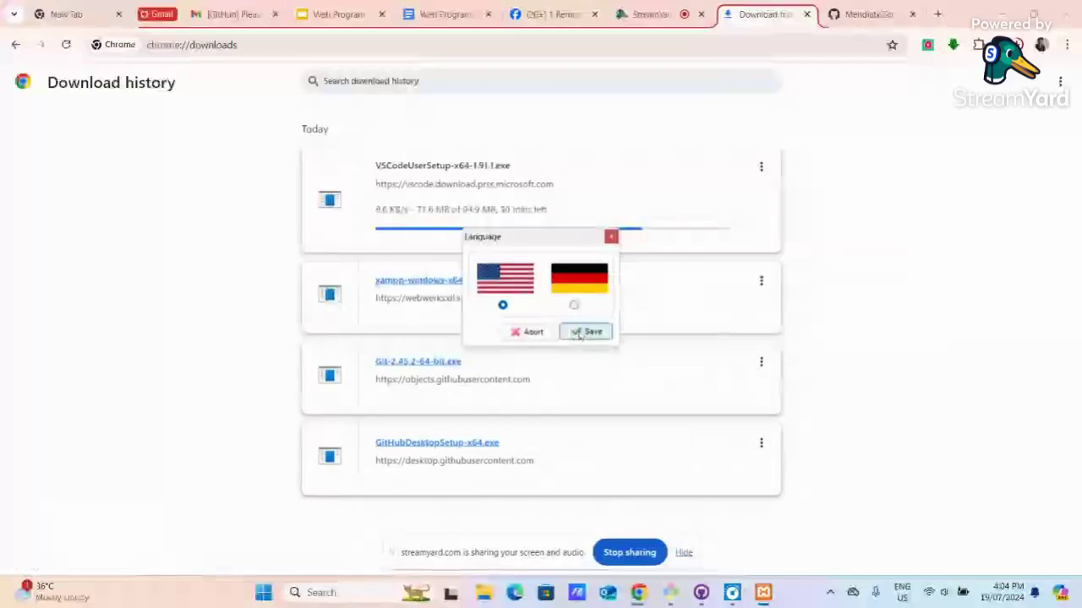
click(583, 332)
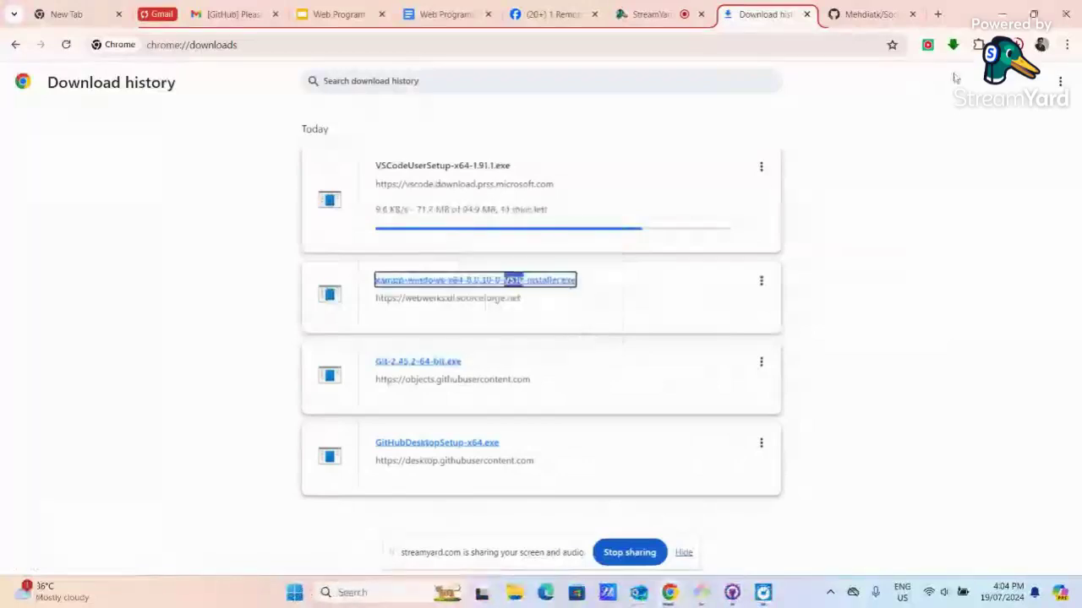
click(997, 17)
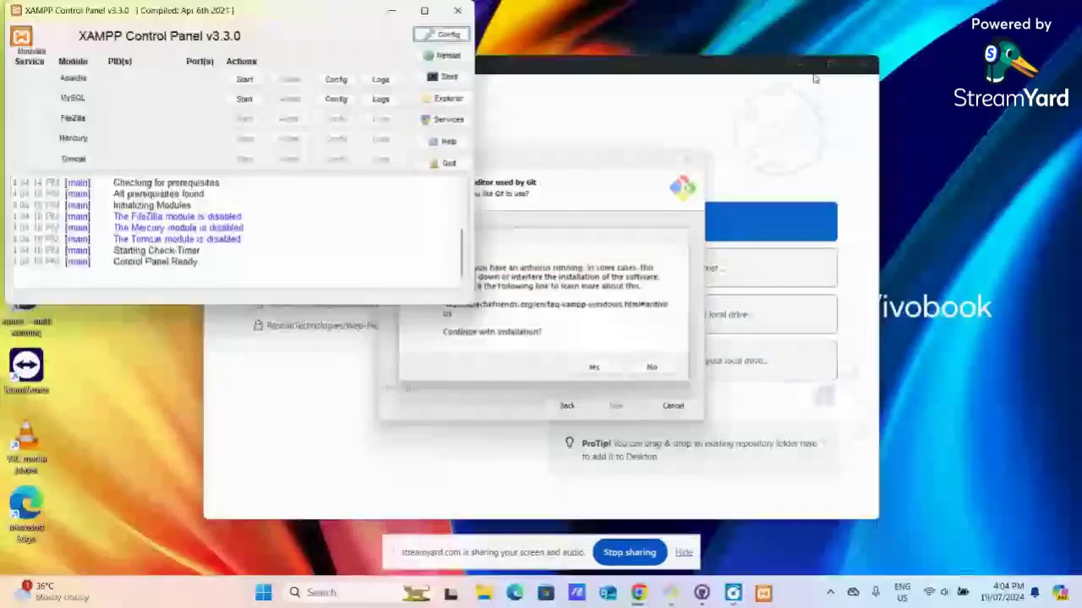
Step: Answer No to the XAMPP antivirus question
click(805, 62)
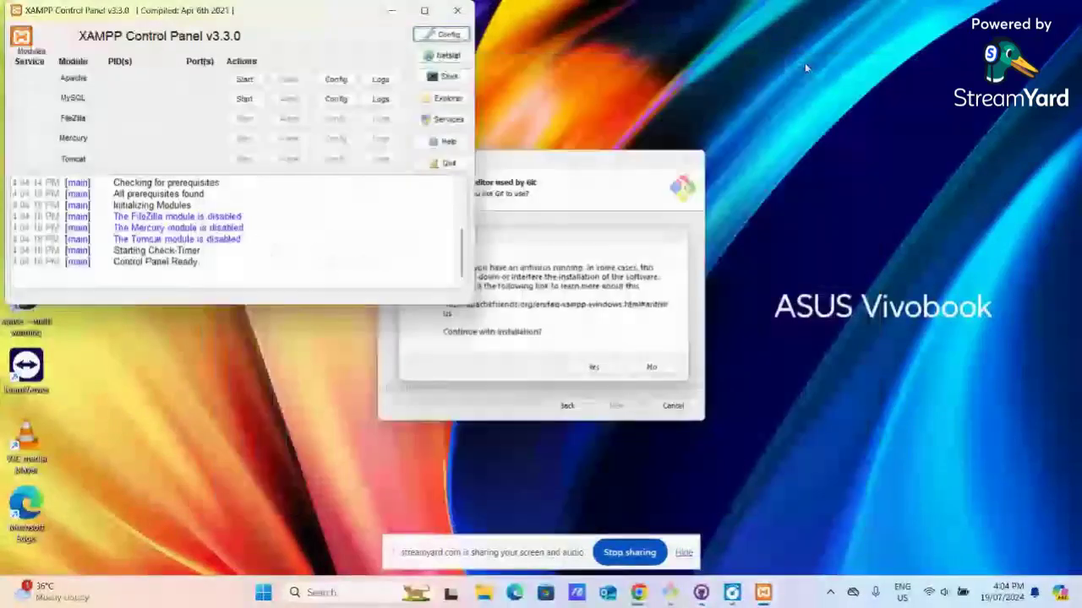
click(622, 165)
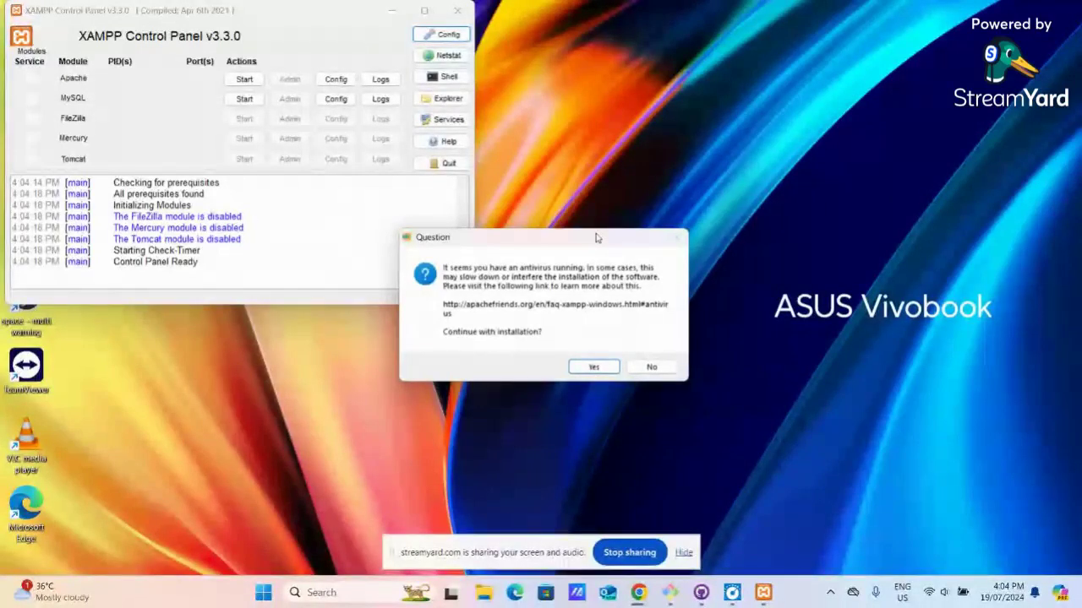
click(650, 368)
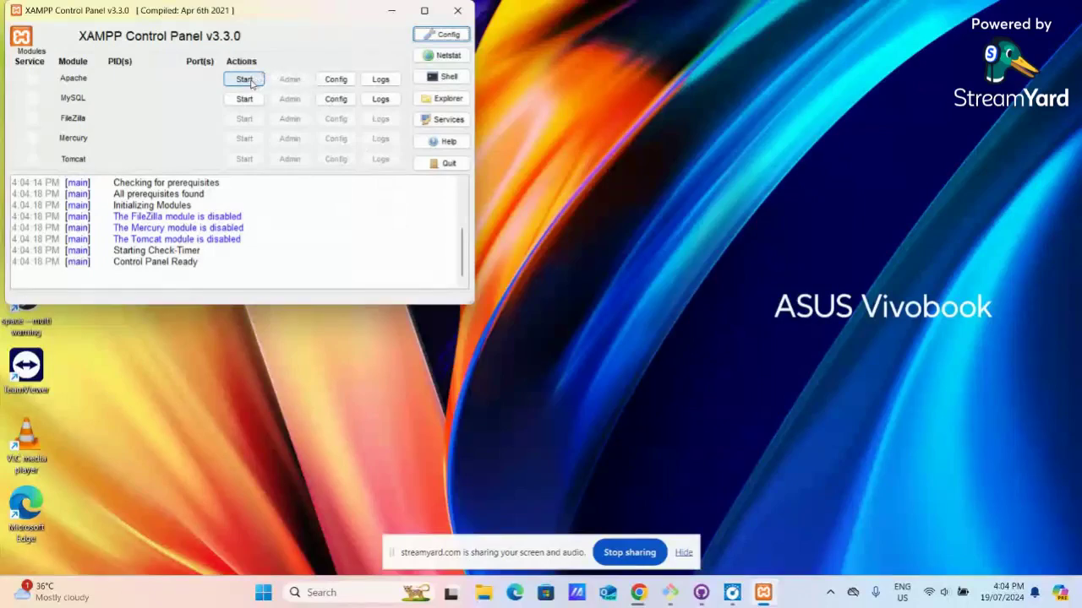
Step: Start Apache and MySQL, cancelling mysqld's public network firewall prompt
click(248, 82)
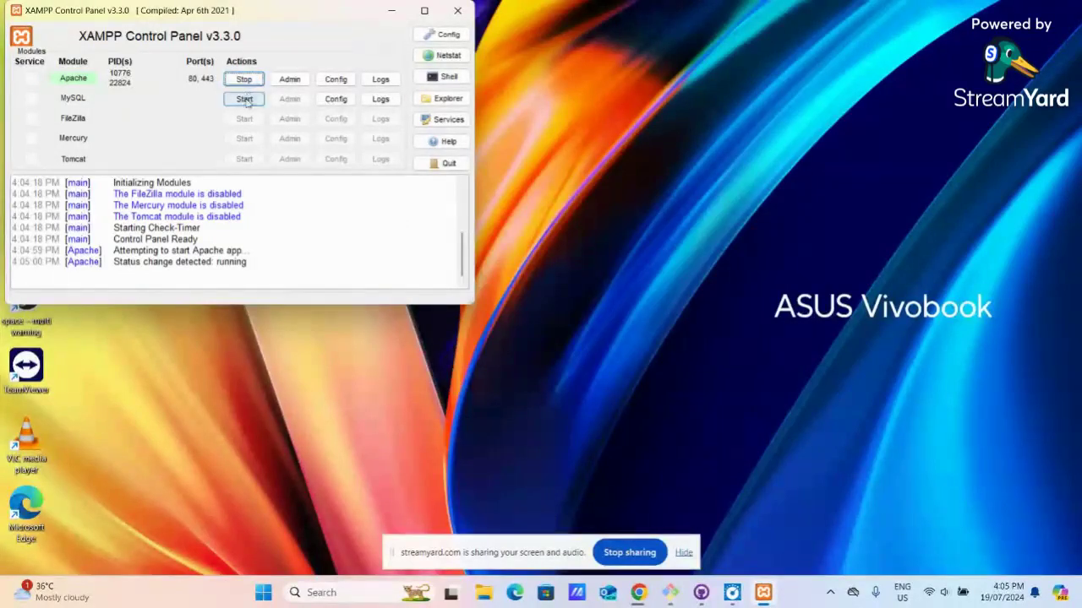
click(245, 99)
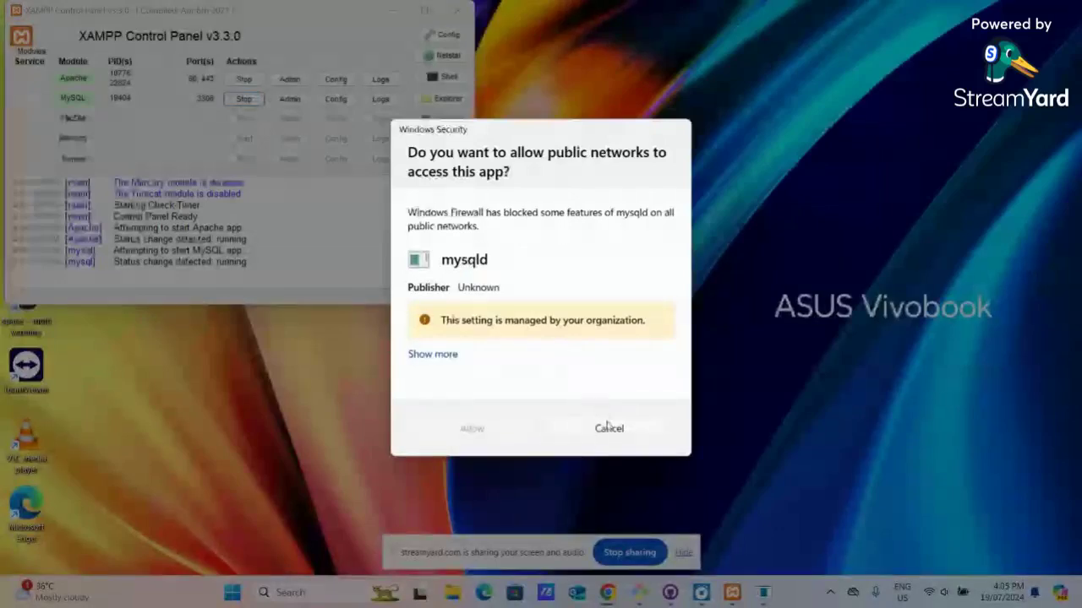
click(607, 427)
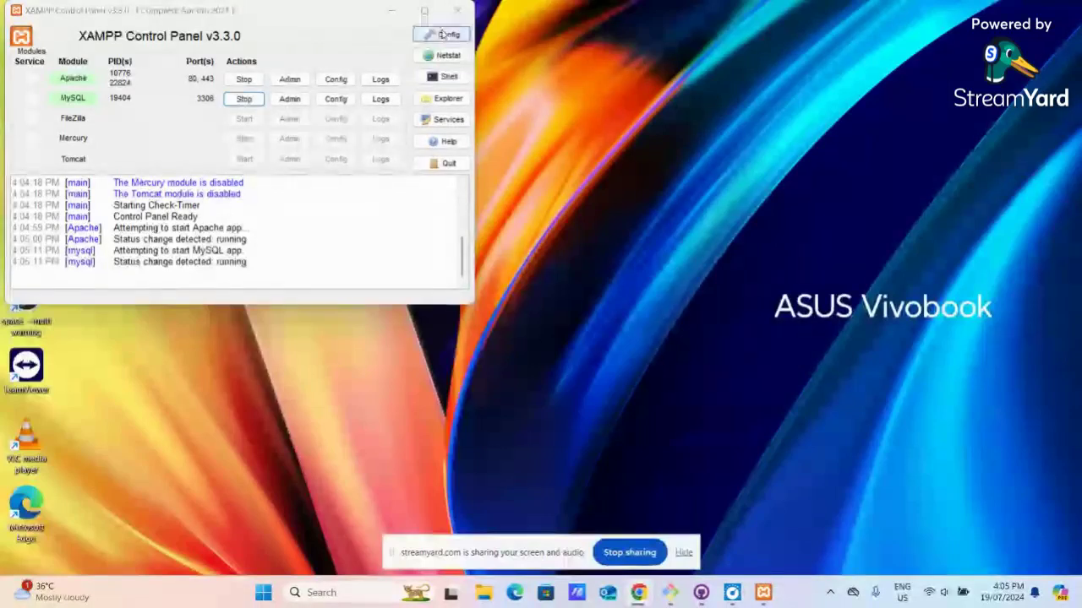
click(397, 15)
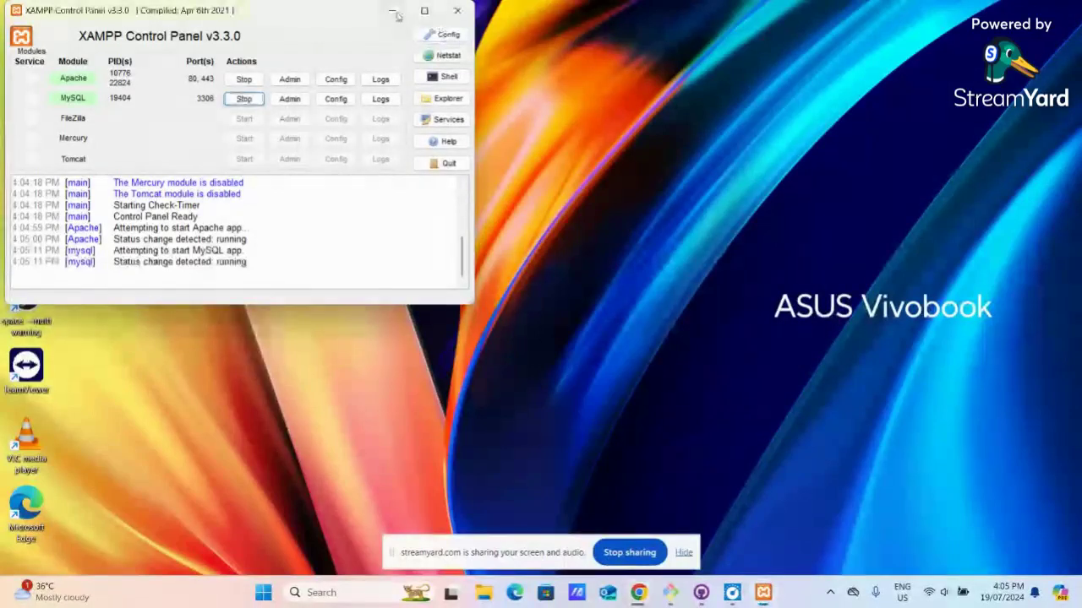
click(398, 15)
mouse_move(319, 15)
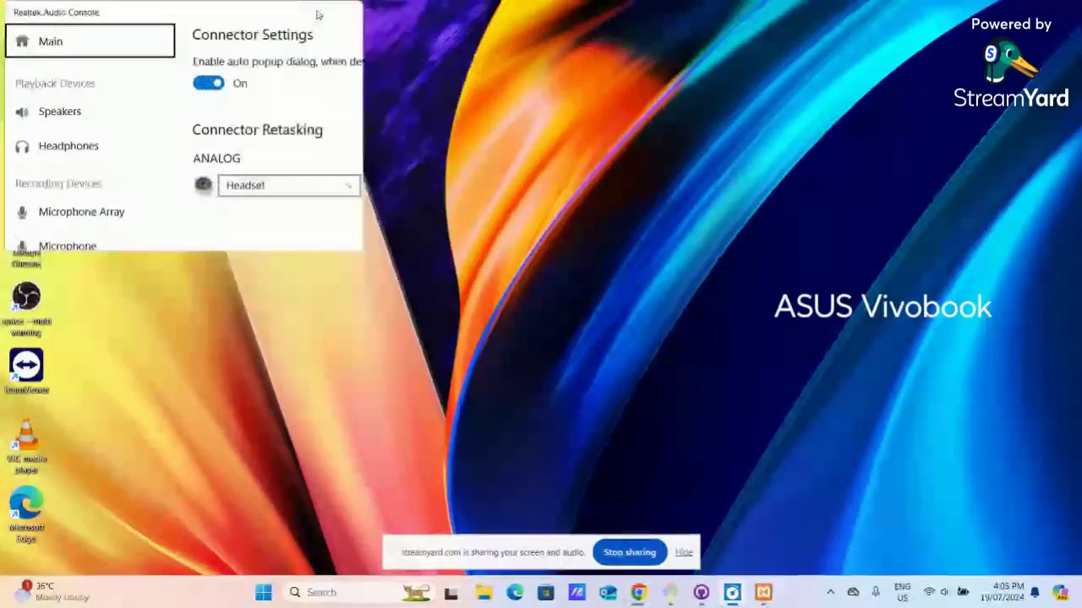
click(318, 14)
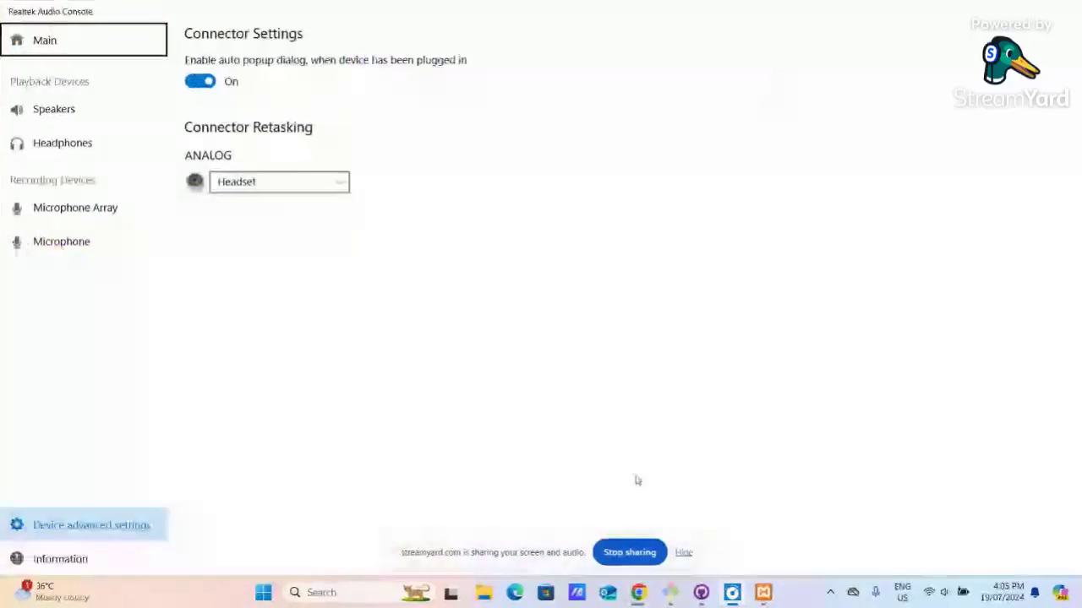
click(732, 593)
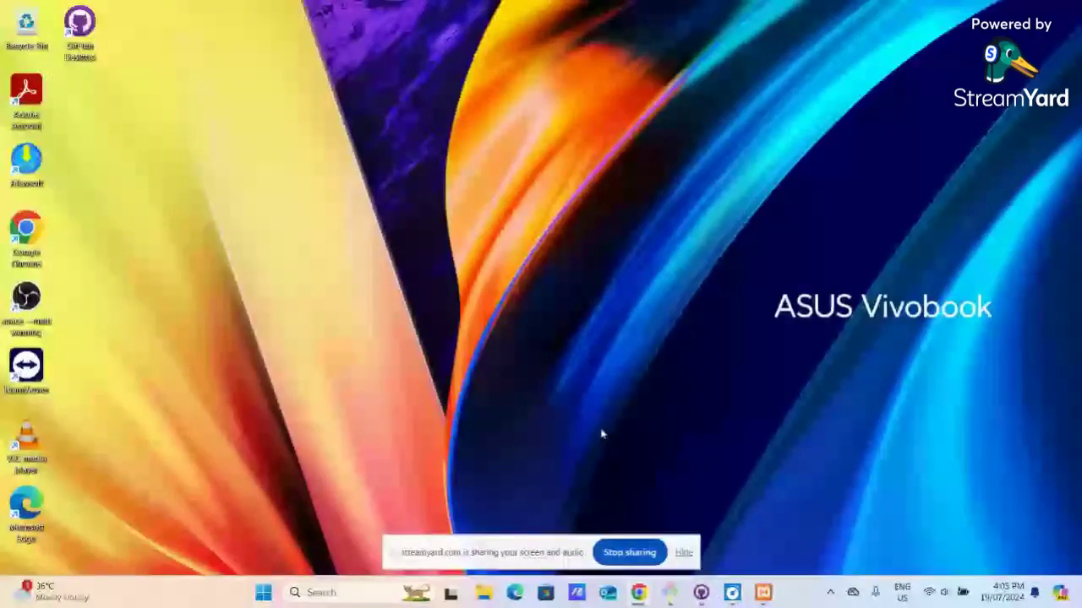
mouse_move(770, 596)
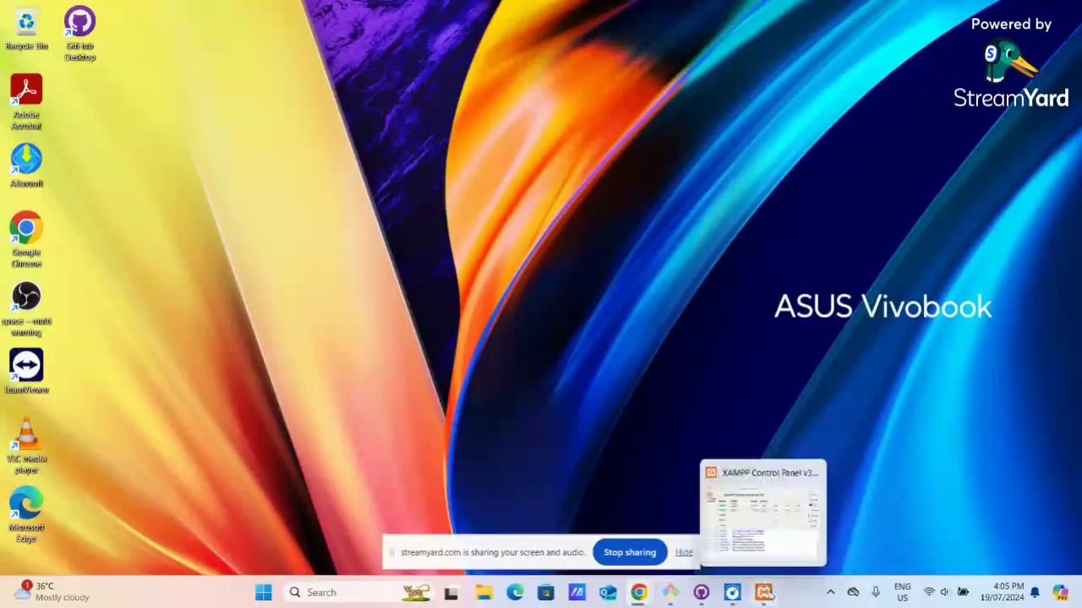
click(831, 592)
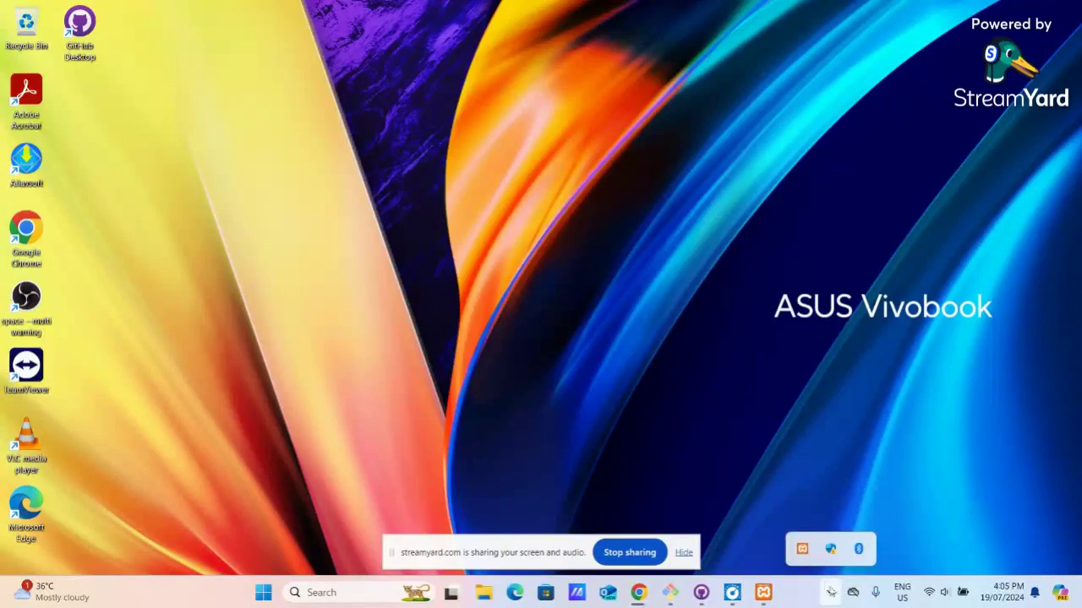
click(803, 551)
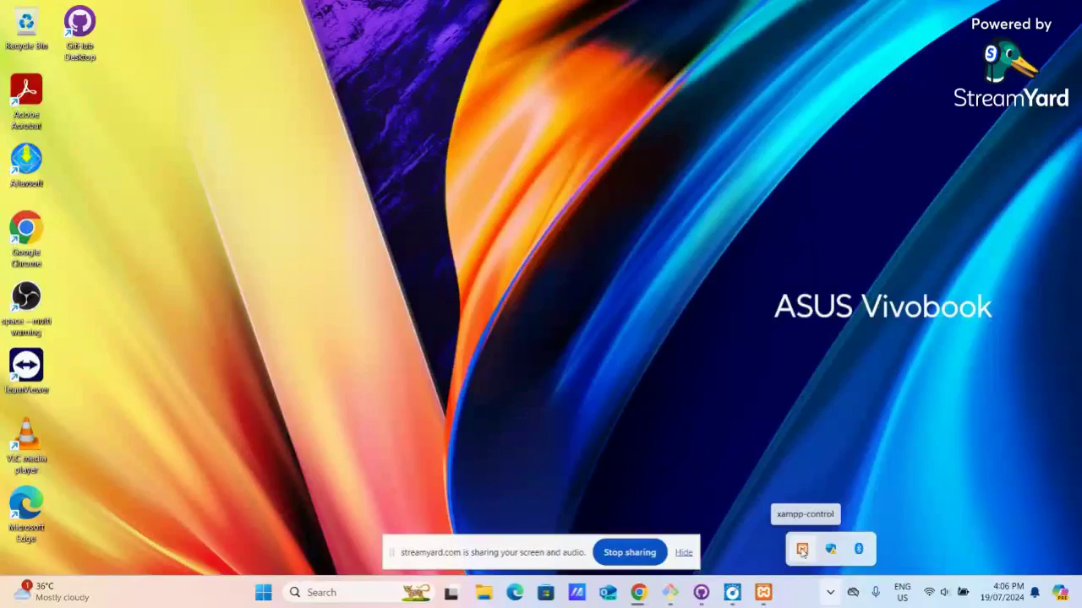
click(802, 550)
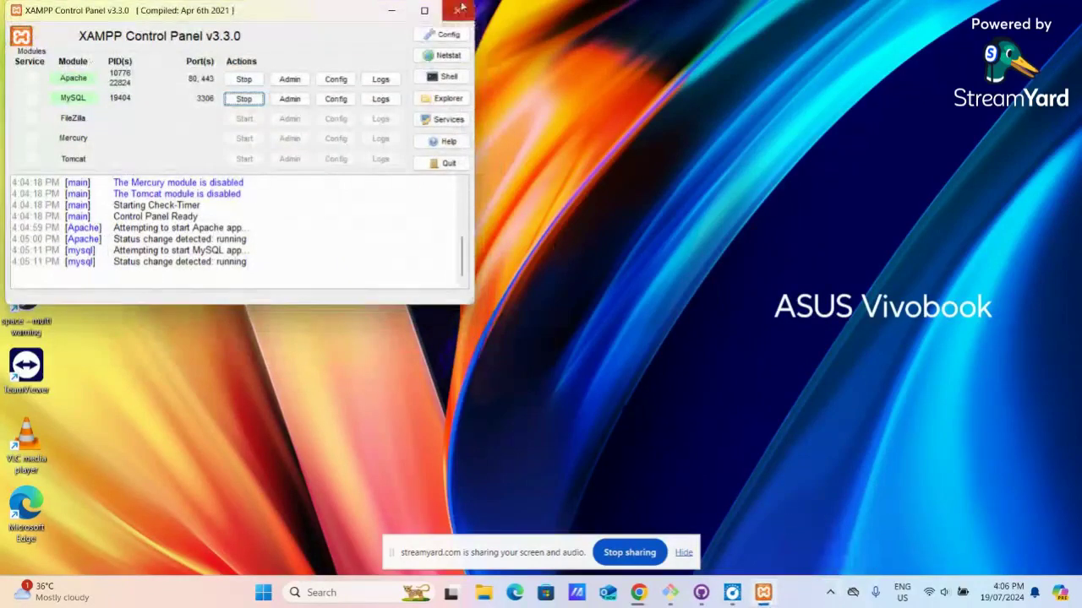
click(460, 10)
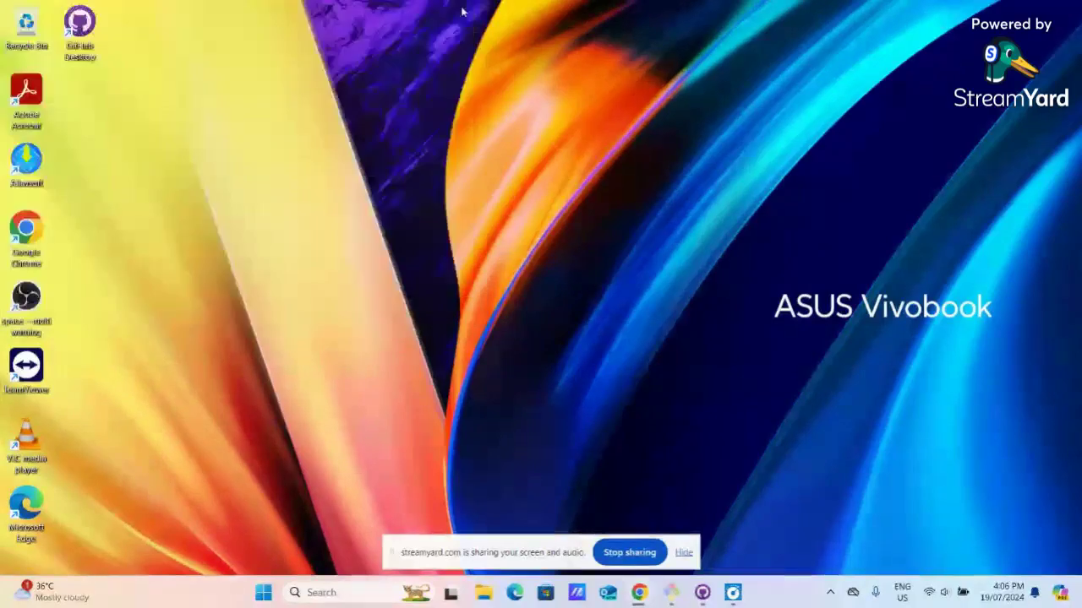
click(830, 592)
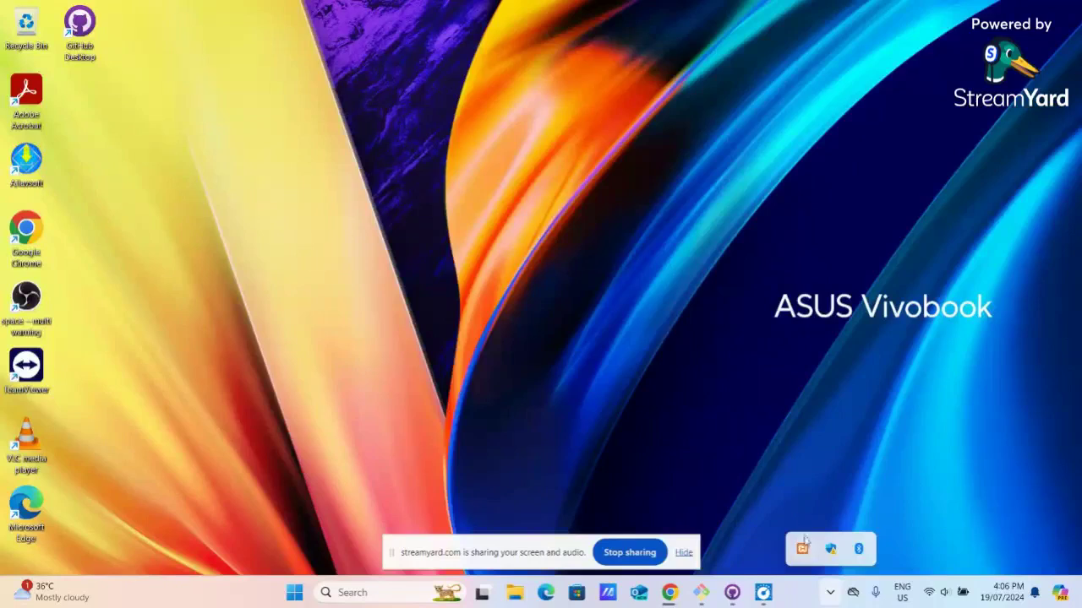
click(803, 549)
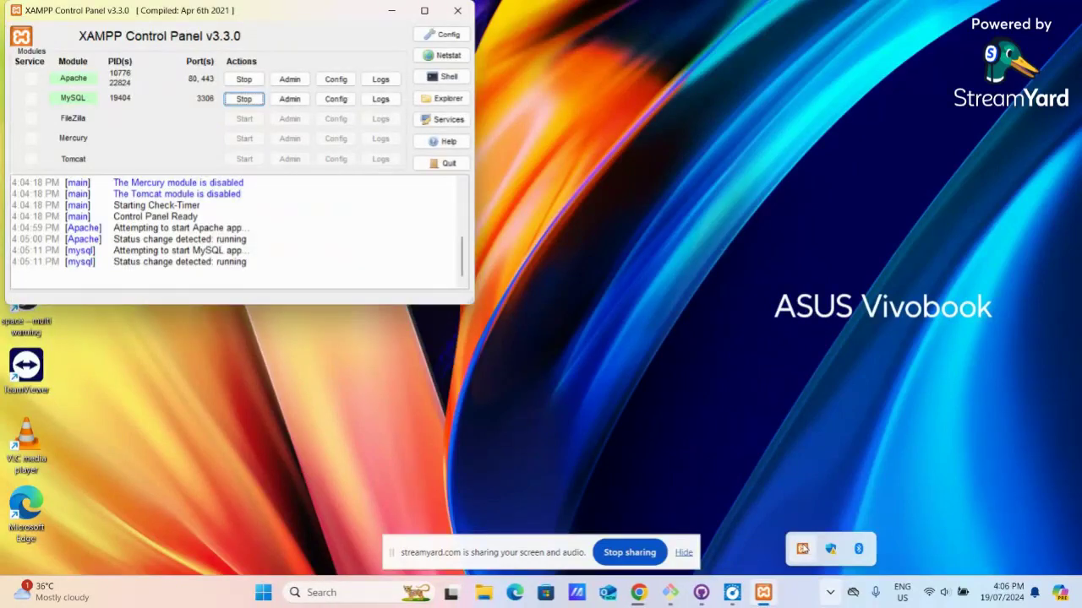
click(659, 341)
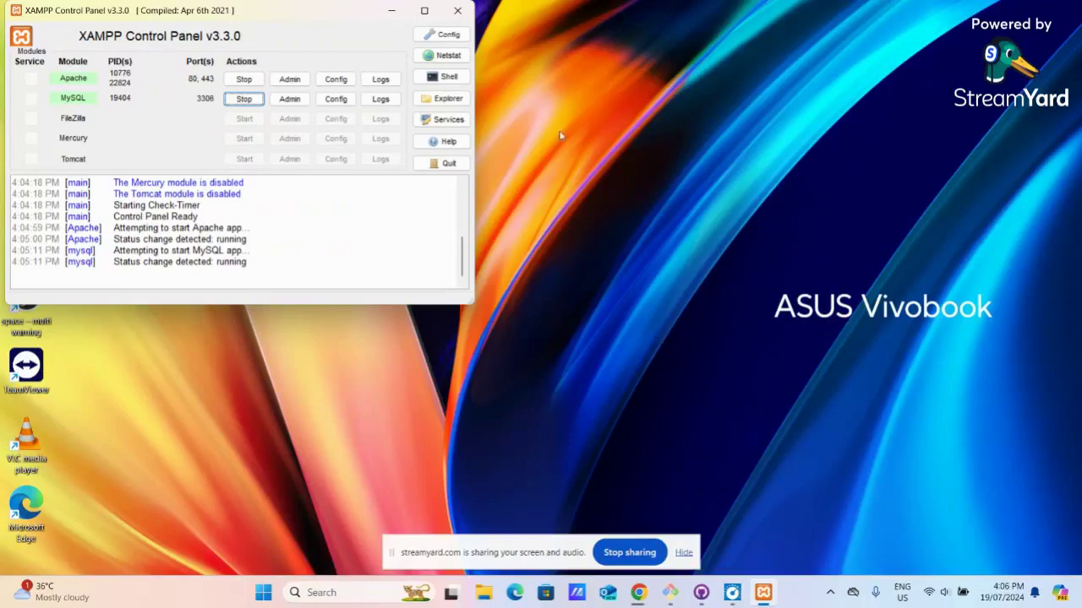
click(458, 11)
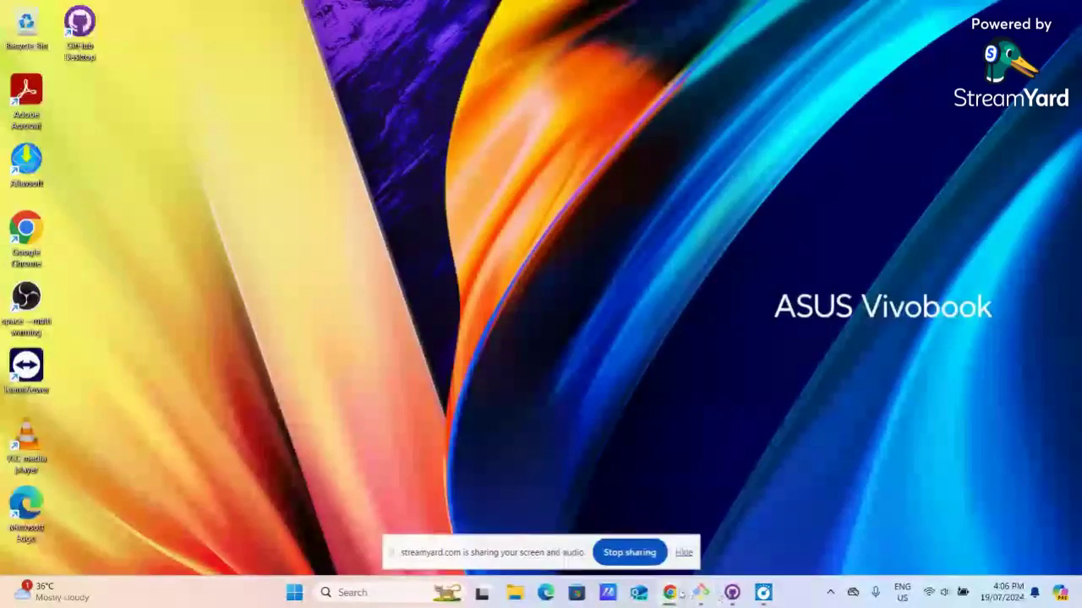
Step: Load localhost in a new Chrome tab to reach the XAMPP dashboard at localhost/dashboard/
mouse_move(680, 592)
click(632, 520)
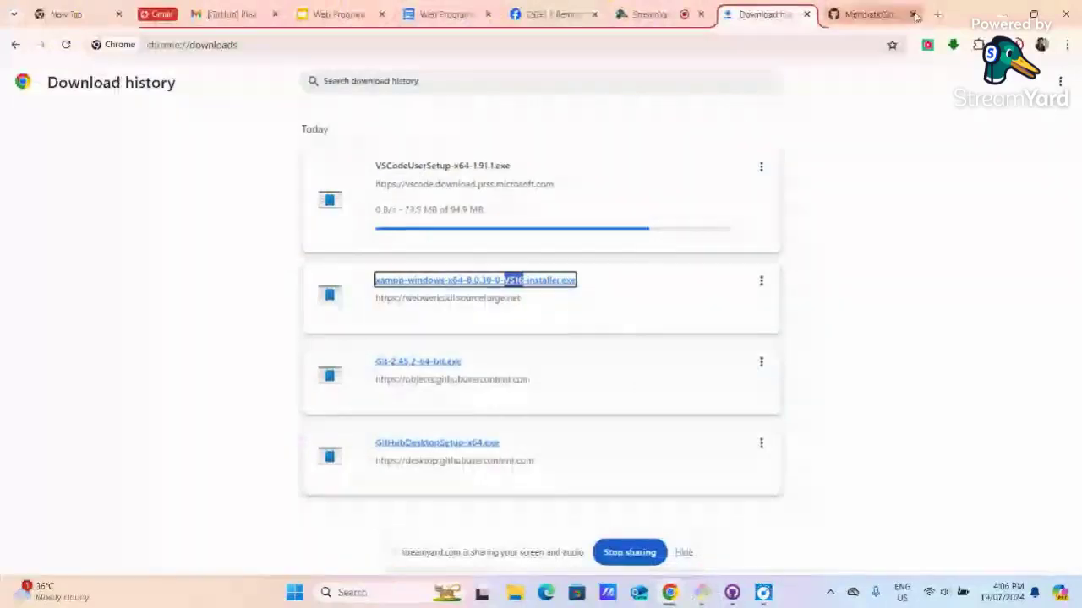
click(939, 15)
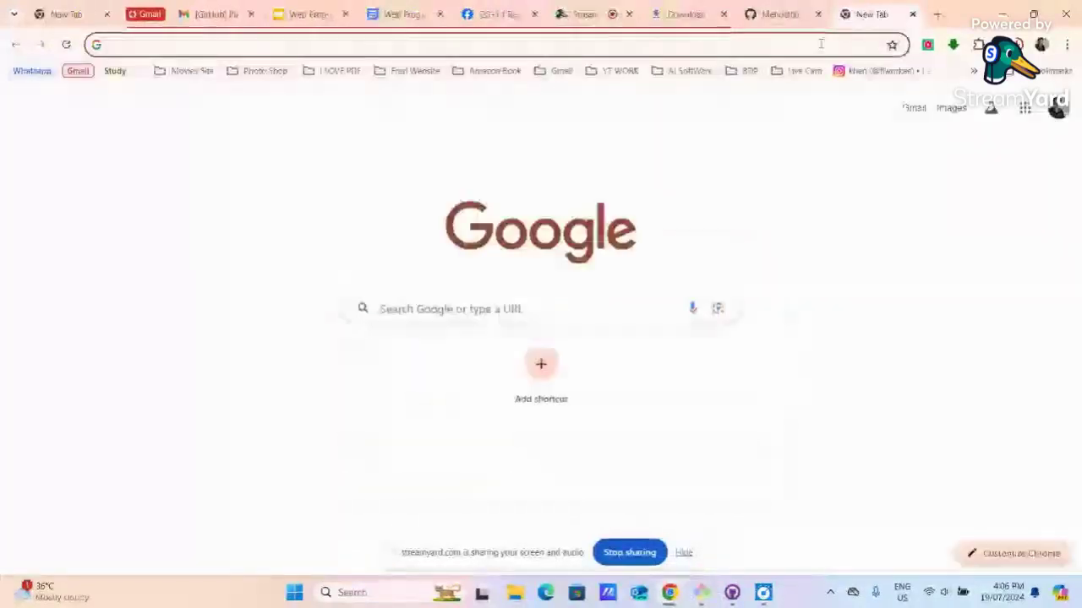
text(lo)
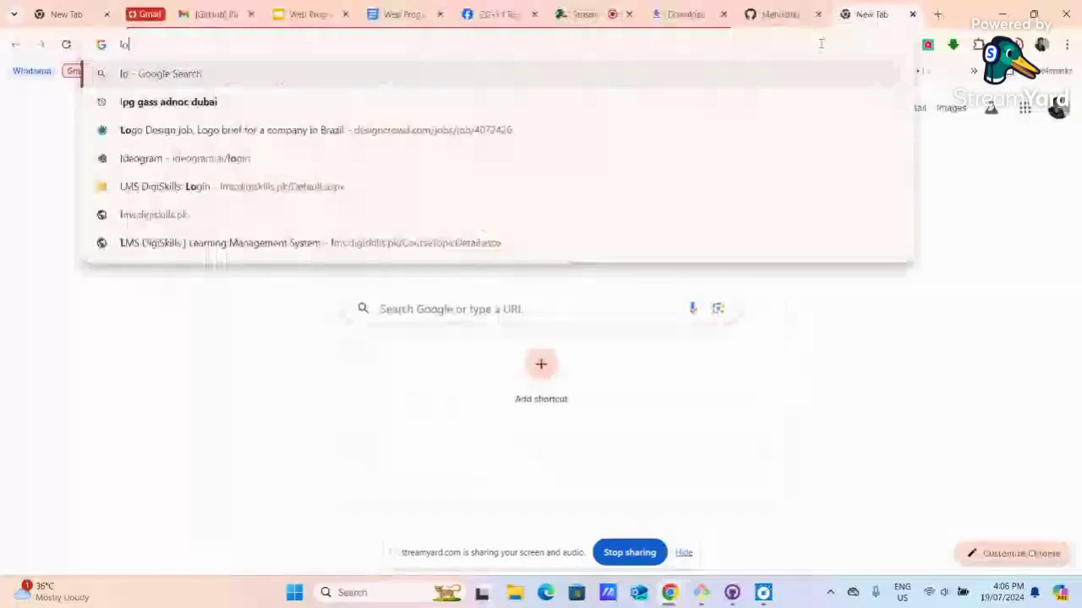
text(ca)
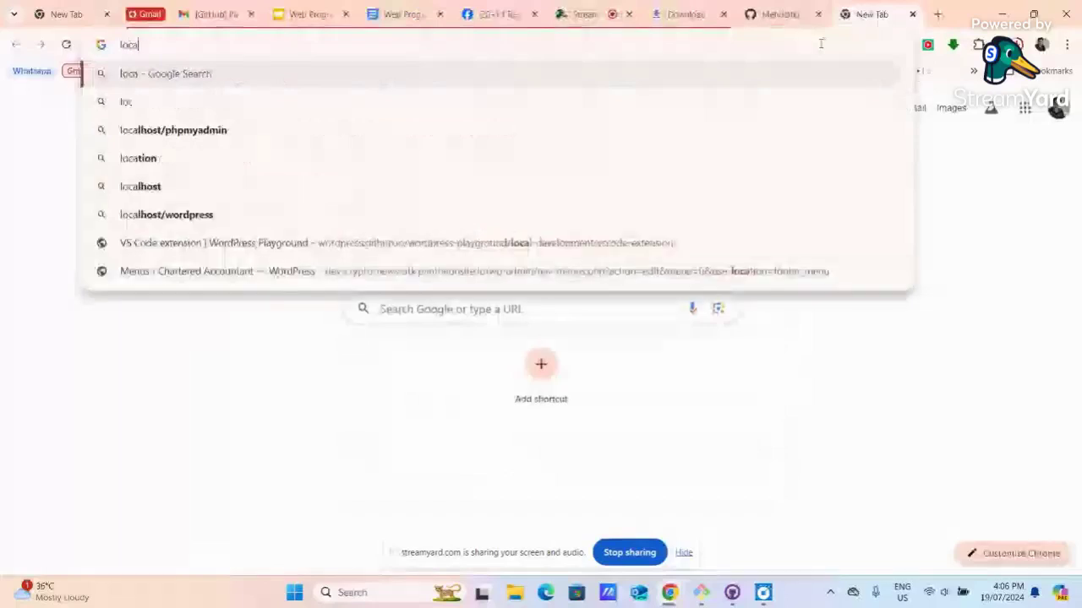
text(l)
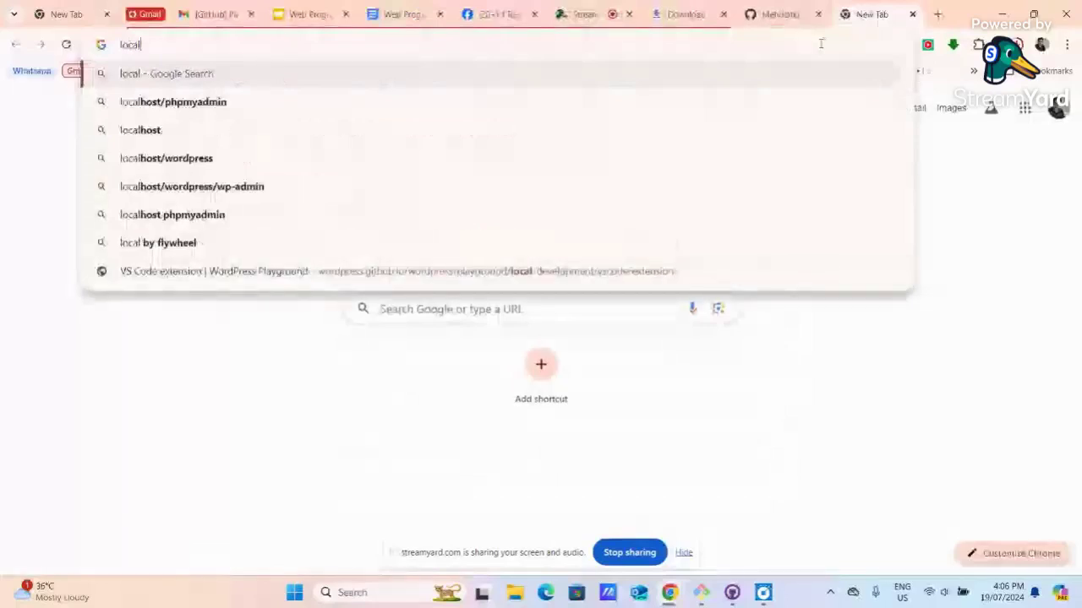
key(Down)
key(Down)
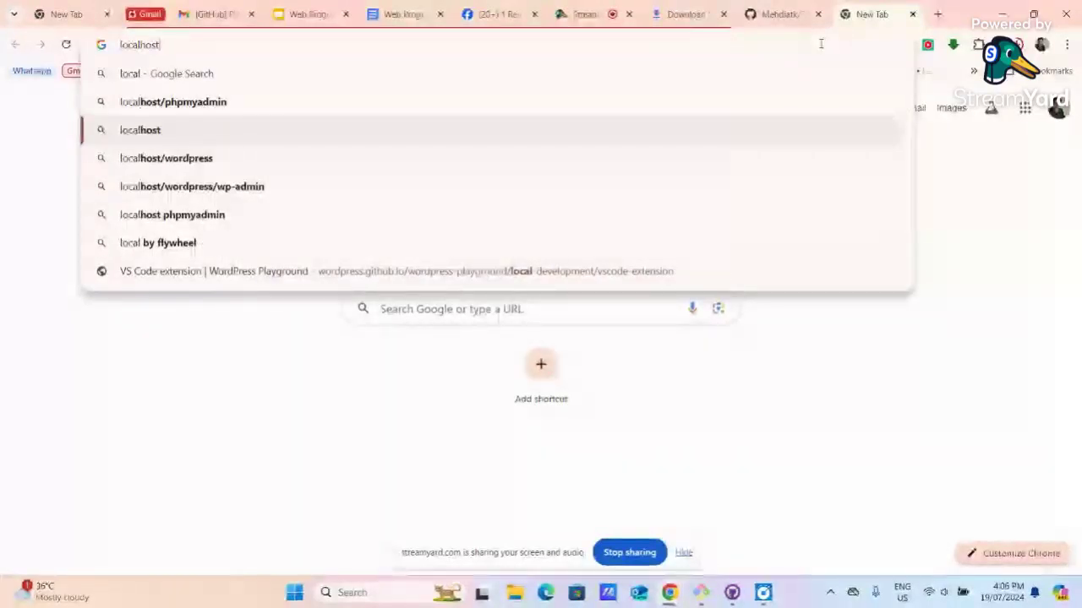
key(Return)
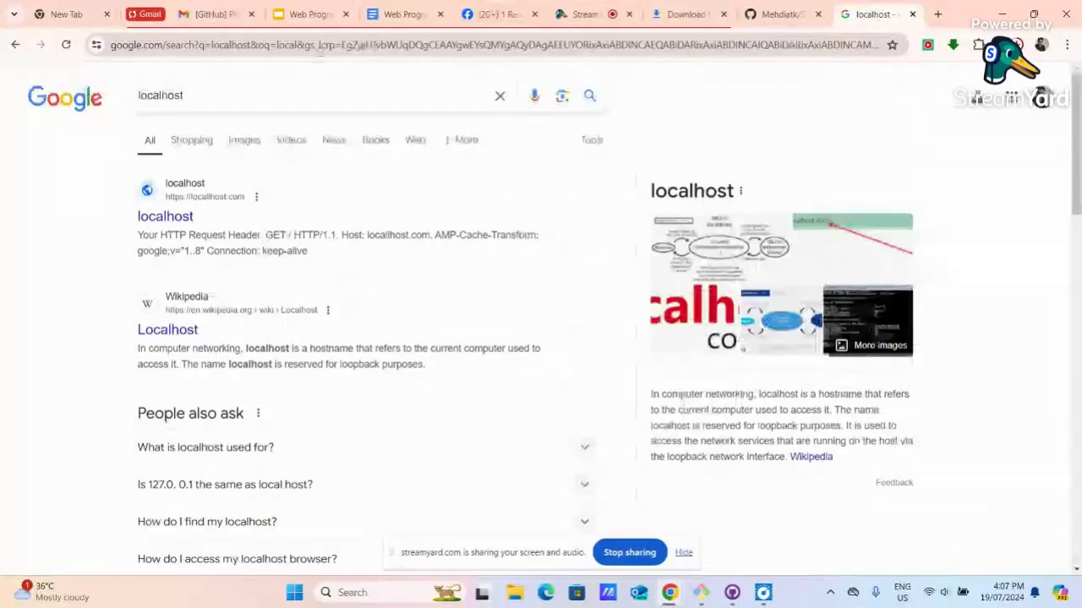
click(320, 47)
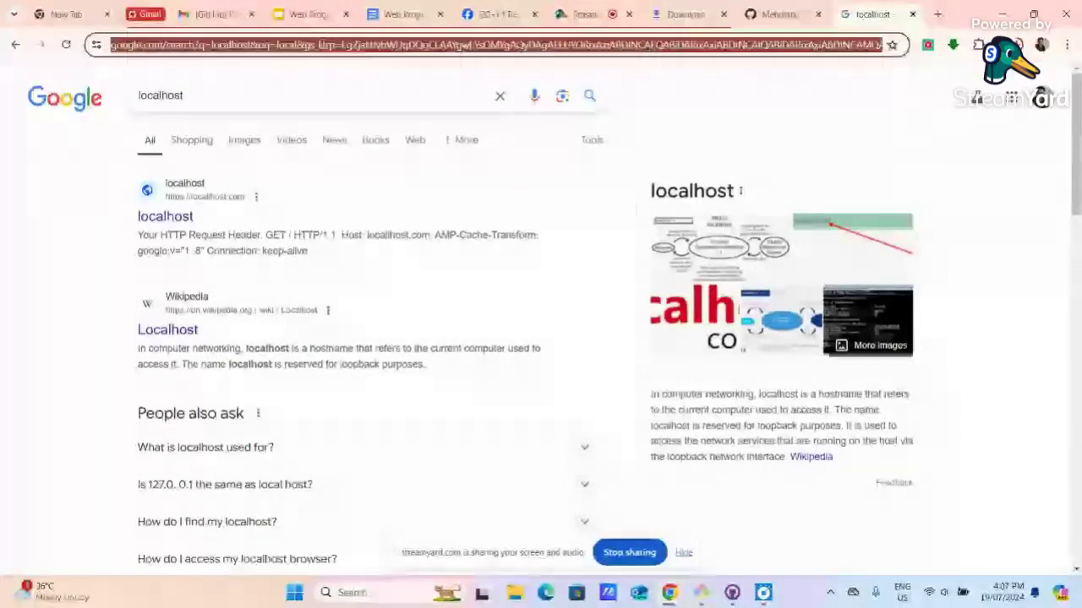
text(local)
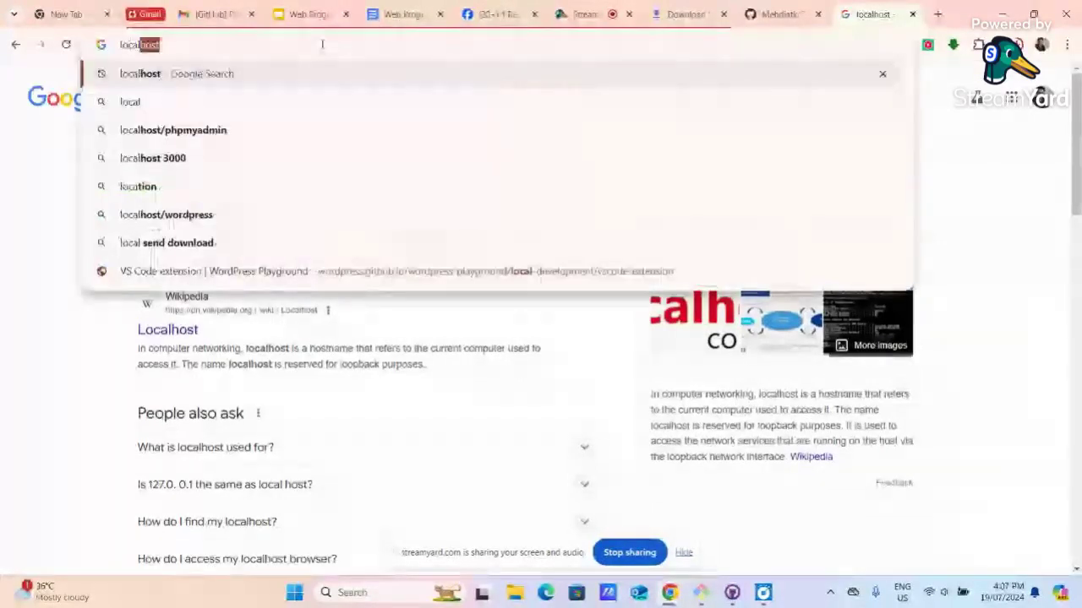
text(host)
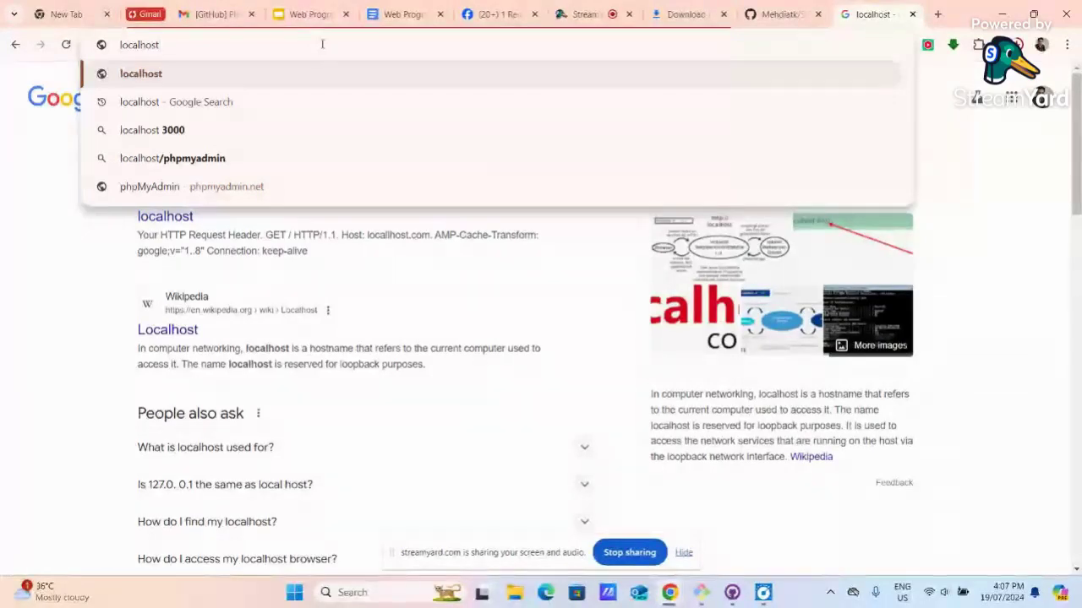
key(Return)
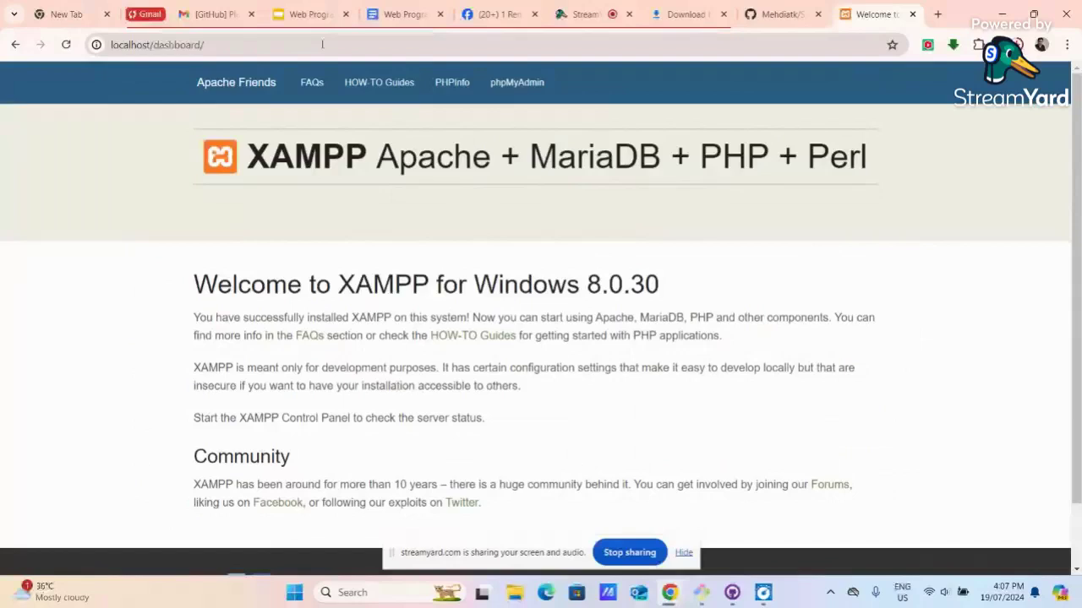
Step: Open phpMyAdmin from the dashboard nav bar, then load localhost in another new tab
click(525, 83)
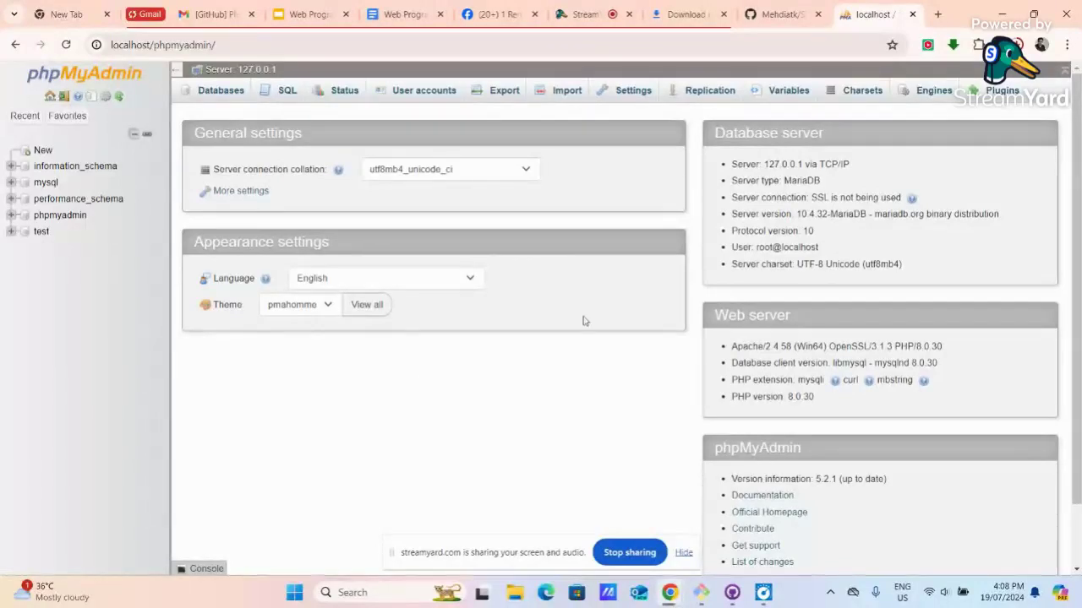
click(936, 15)
text(lo)
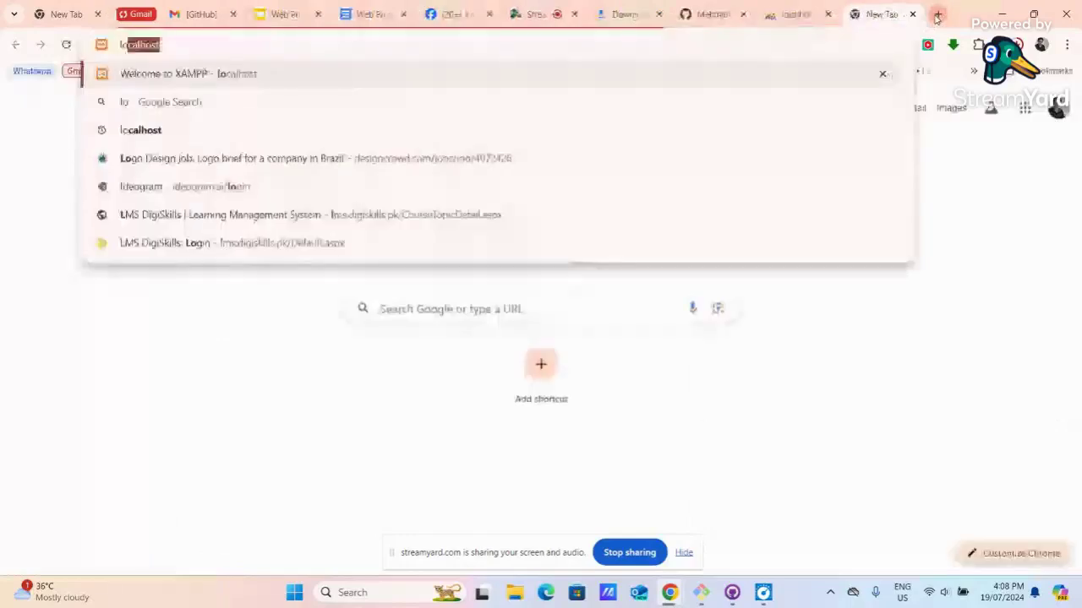
text(calhost)
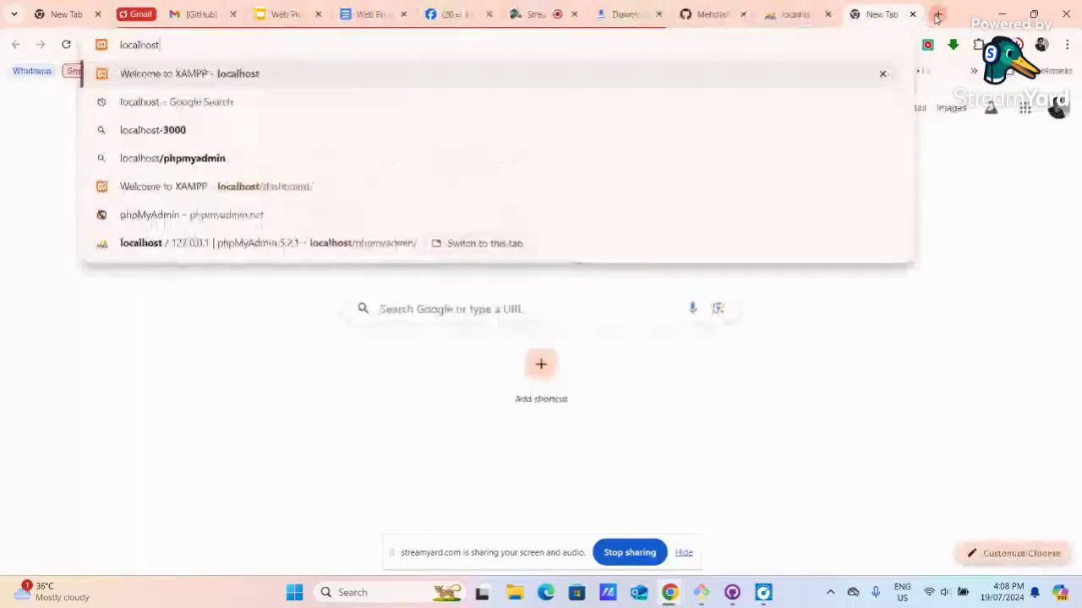
key(Return)
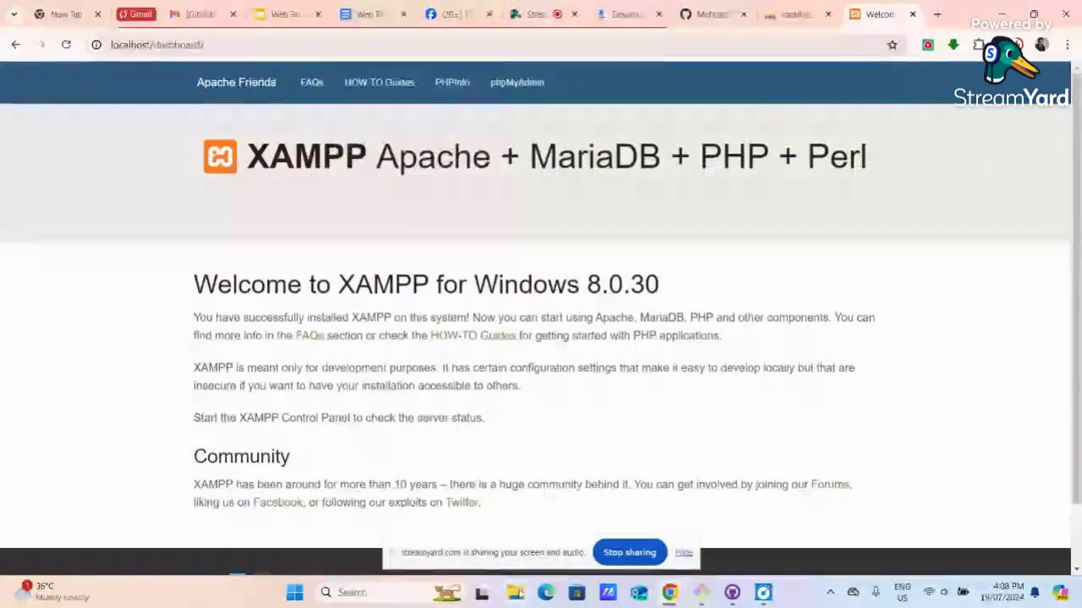
Step: Browse to C:\xampp\htdocs in File Explorer and select index.php
click(517, 593)
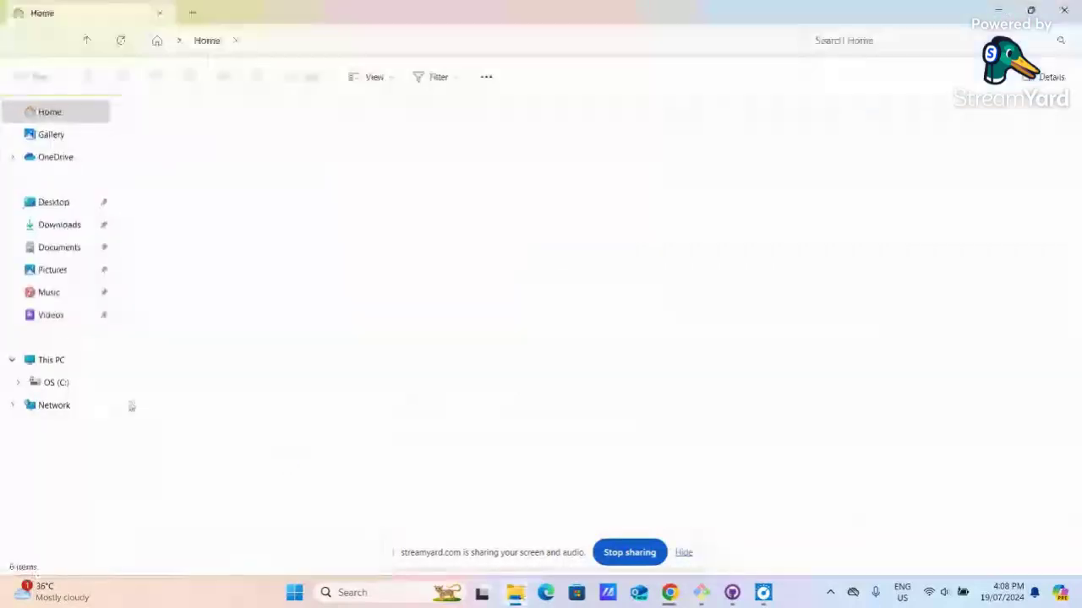
click(57, 385)
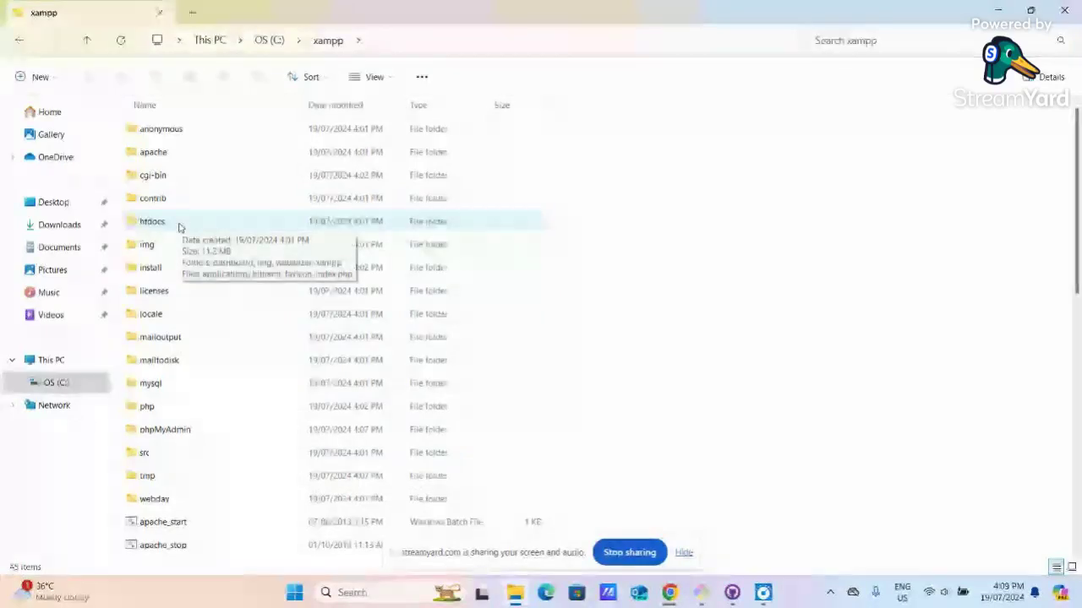
double_click(179, 225)
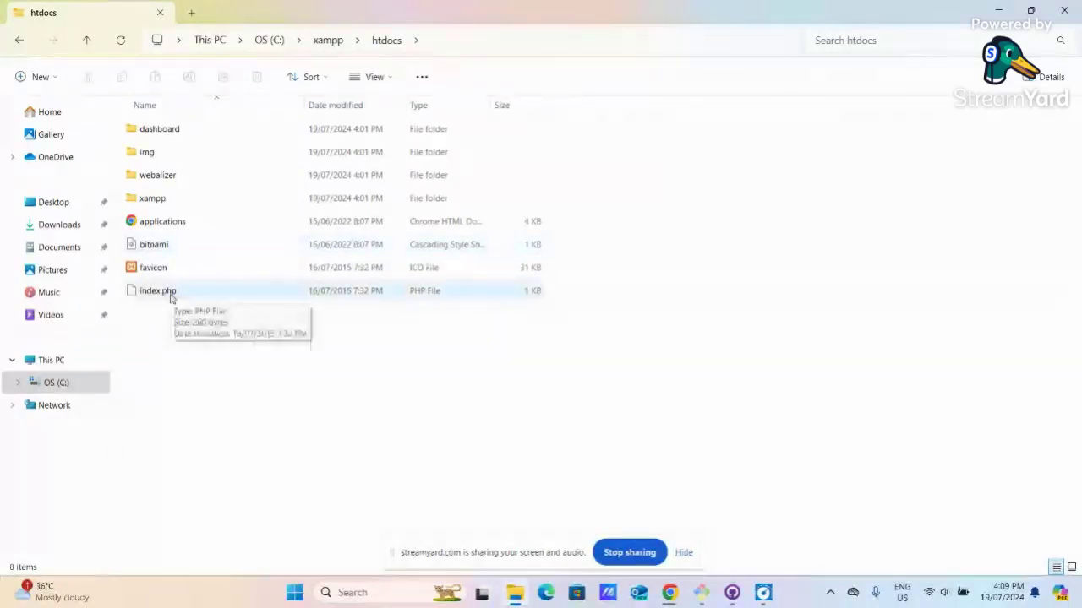
click(171, 298)
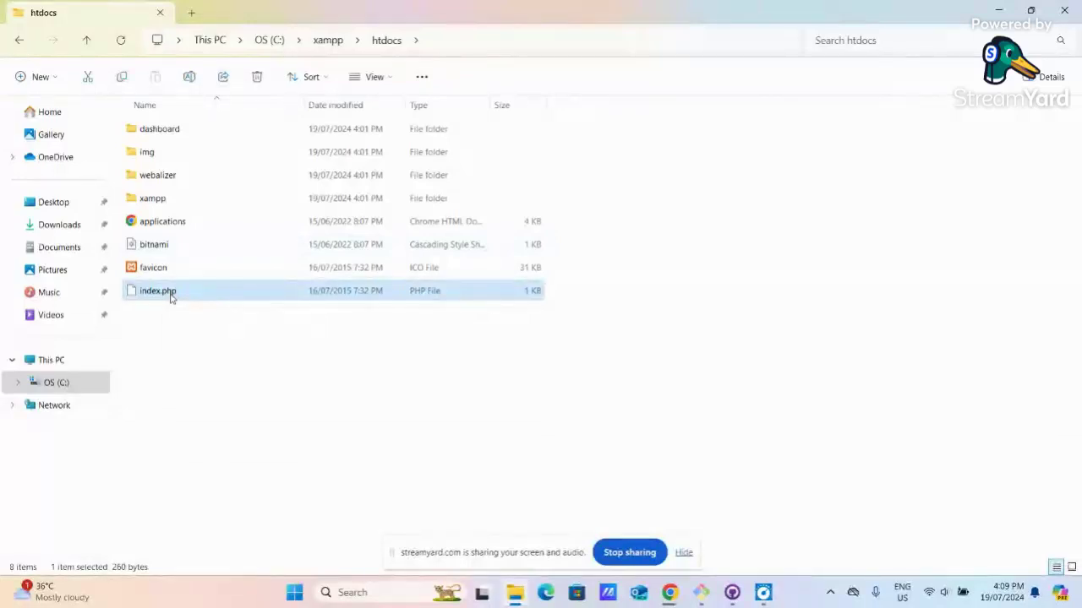
Step: Edit the htdocs index.php name, inserting '_xampp' after 'index' to make index_xampp.php
right_click(171, 296)
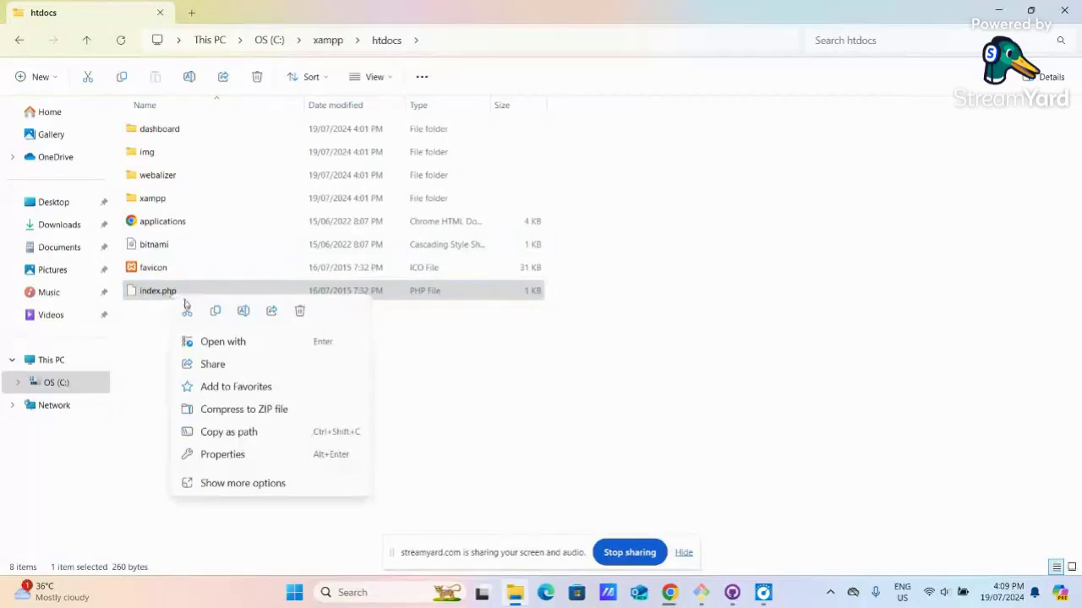
click(243, 312)
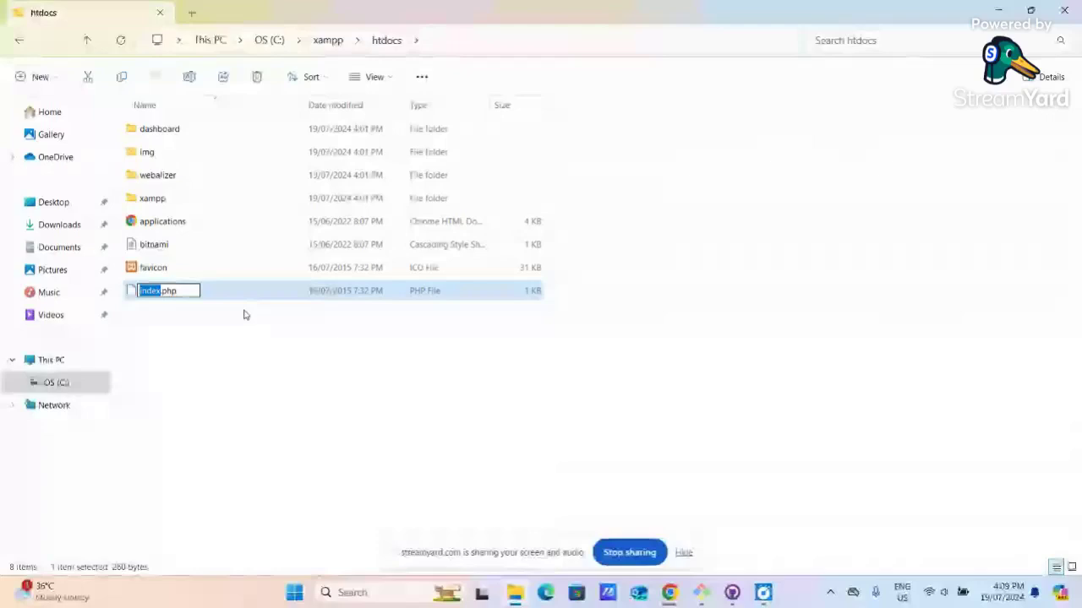
key(Home)
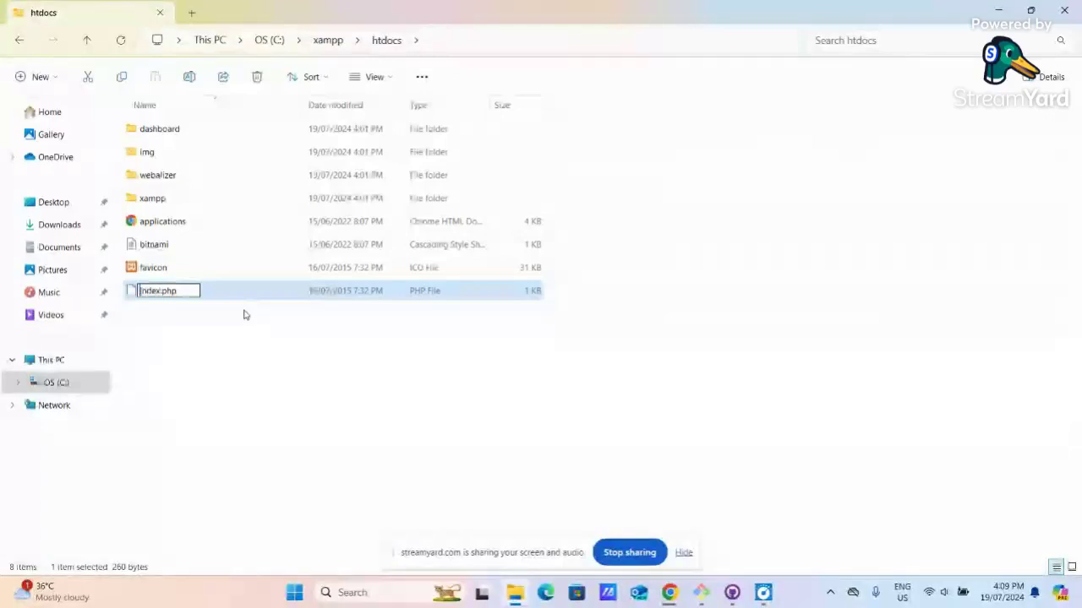
text(X)
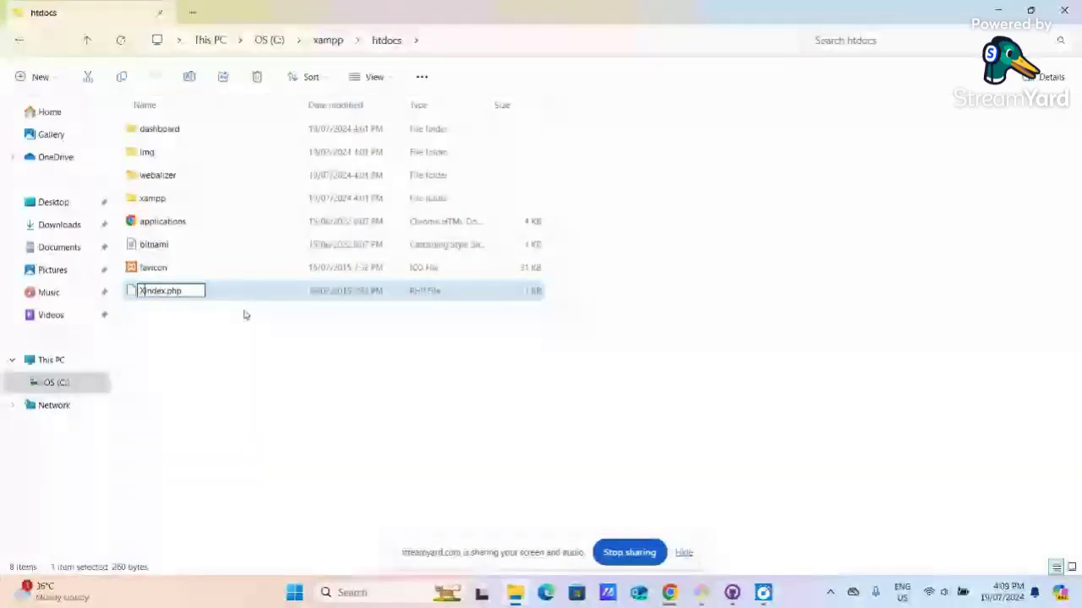
key(BackSpace)
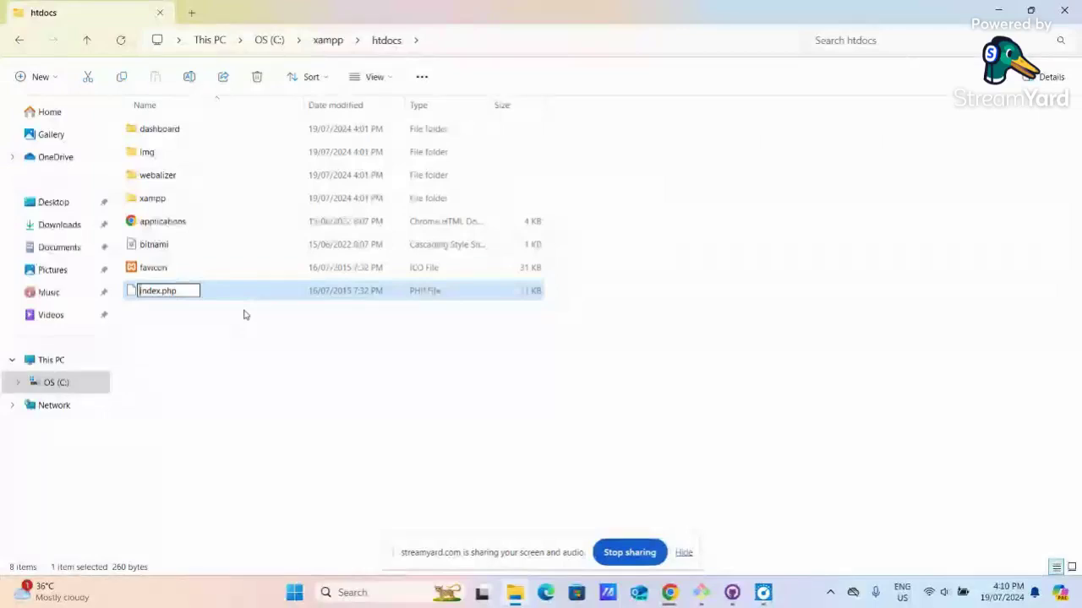
key(Right)
key(Right)
key(Right)
key(Right)
key(Right)
text(-)
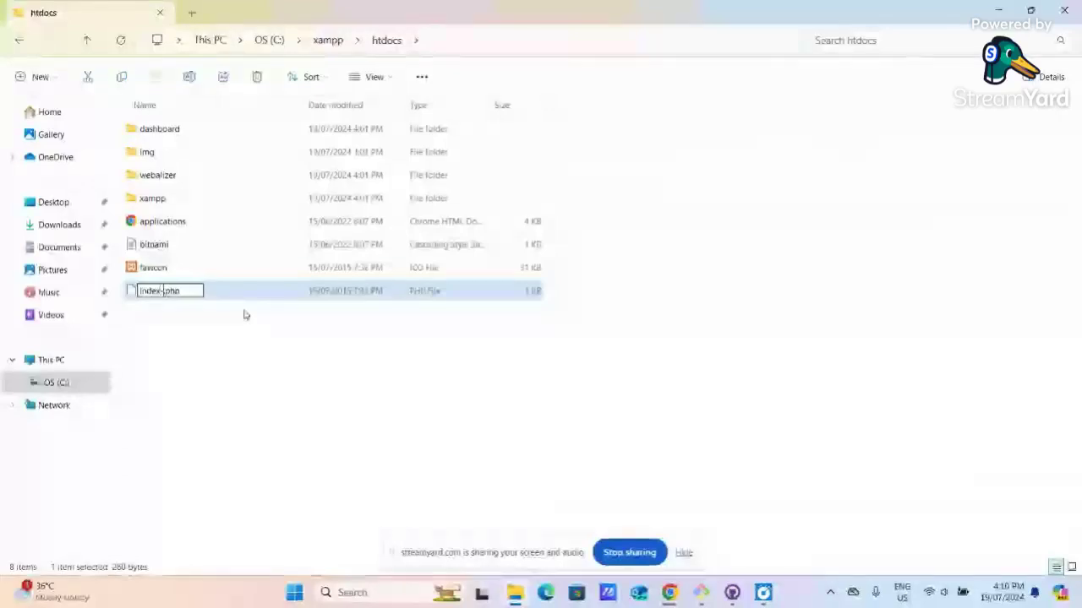
key(BackSpace)
text(_)
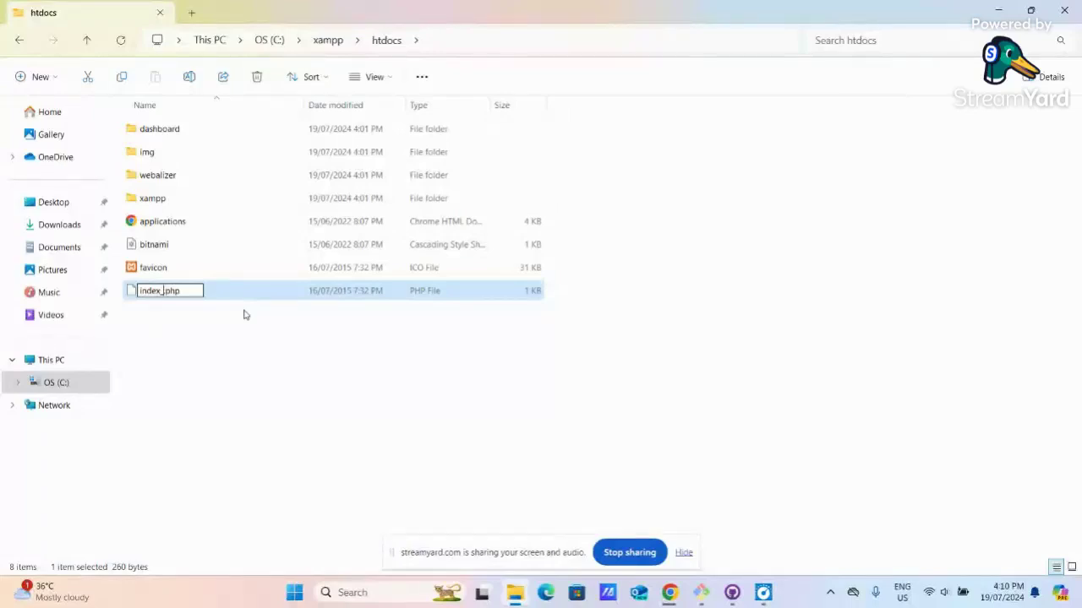
text(X)
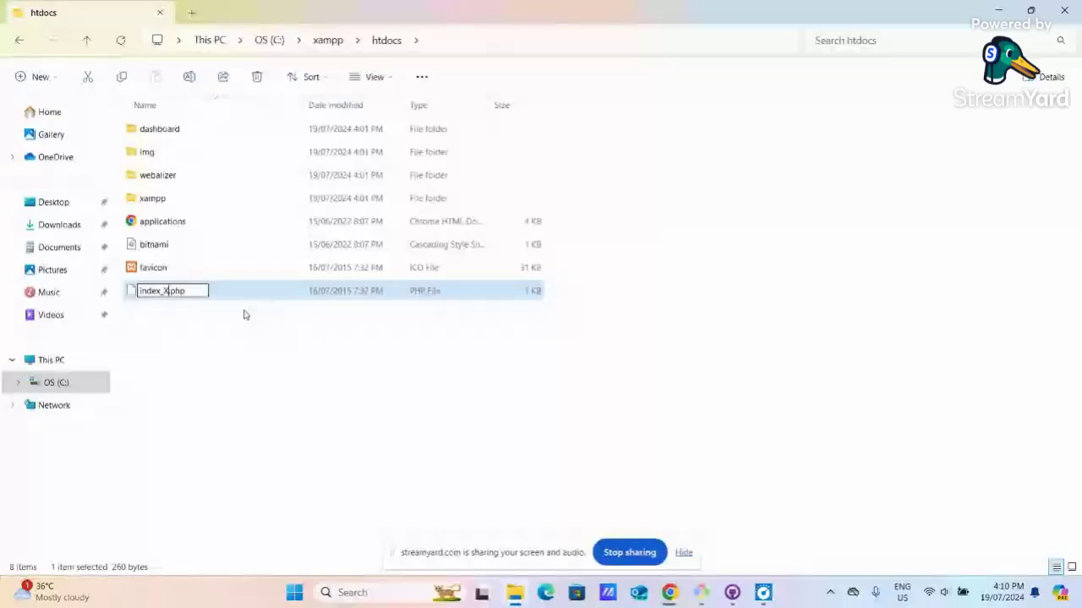
text(AM)
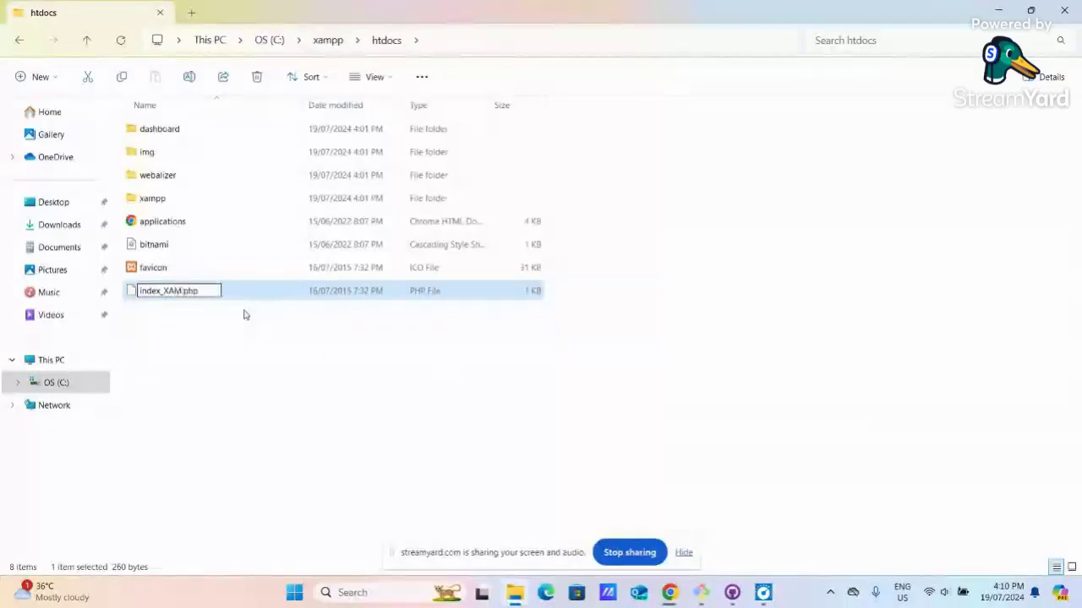
text(PP)
key(BackSpace)
key(BackSpace)
key(BackSpace)
key(BackSpace)
key(BackSpace)
text(xampp)
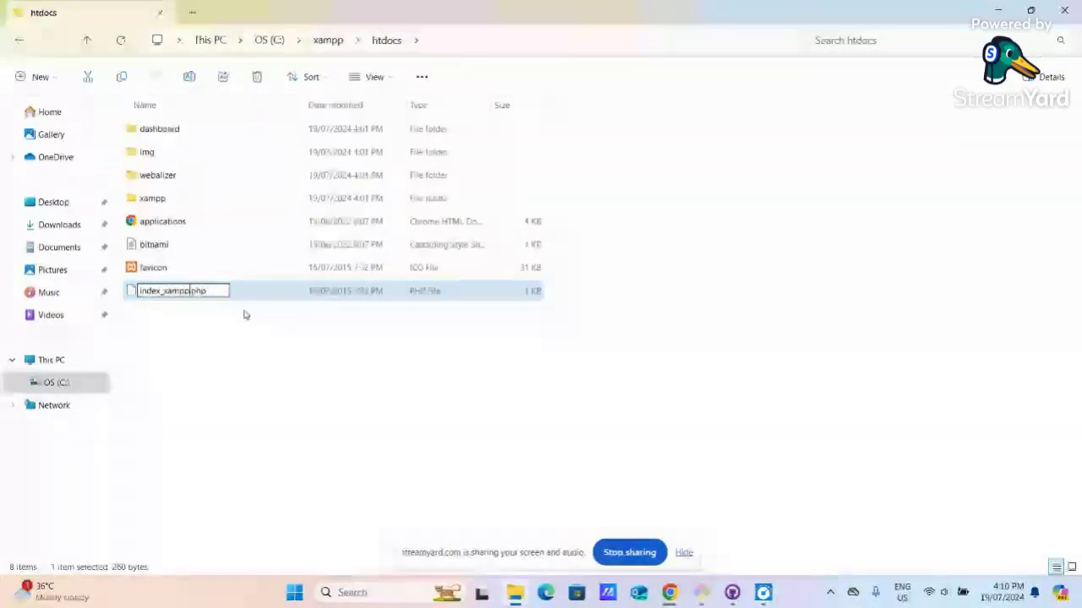
key(Return)
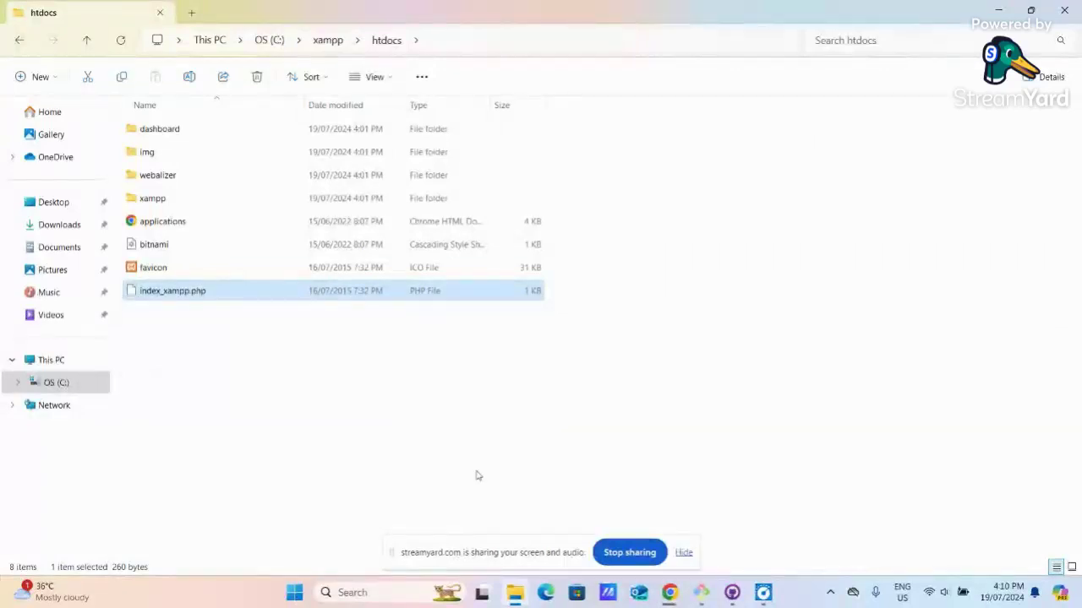
Step: Reload localhost in the XAMPP Chrome window to show the Index of / htdocs listing
mouse_move(670, 592)
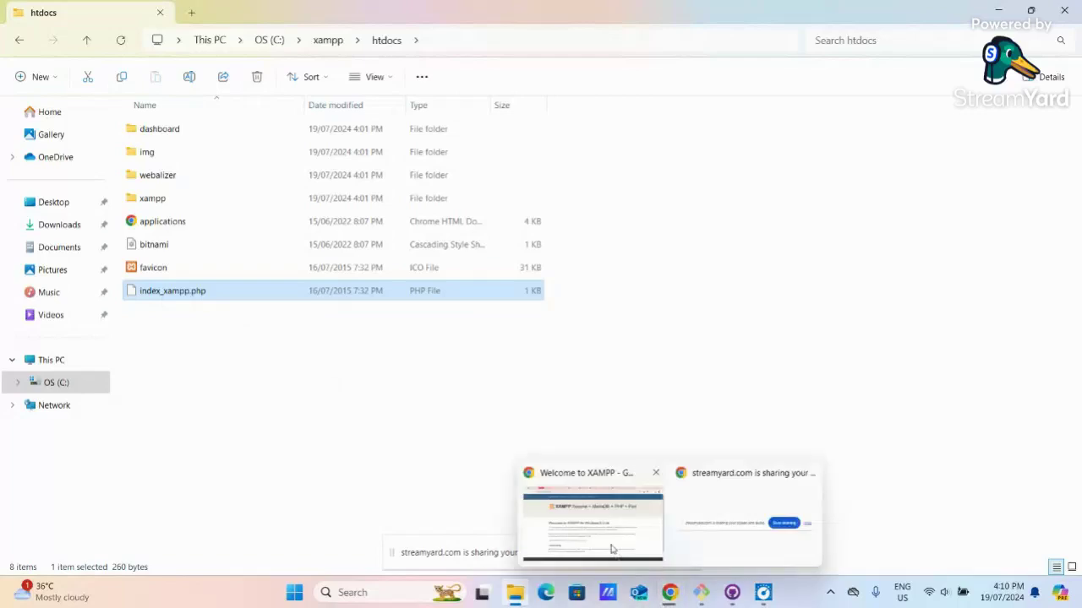
click(592, 524)
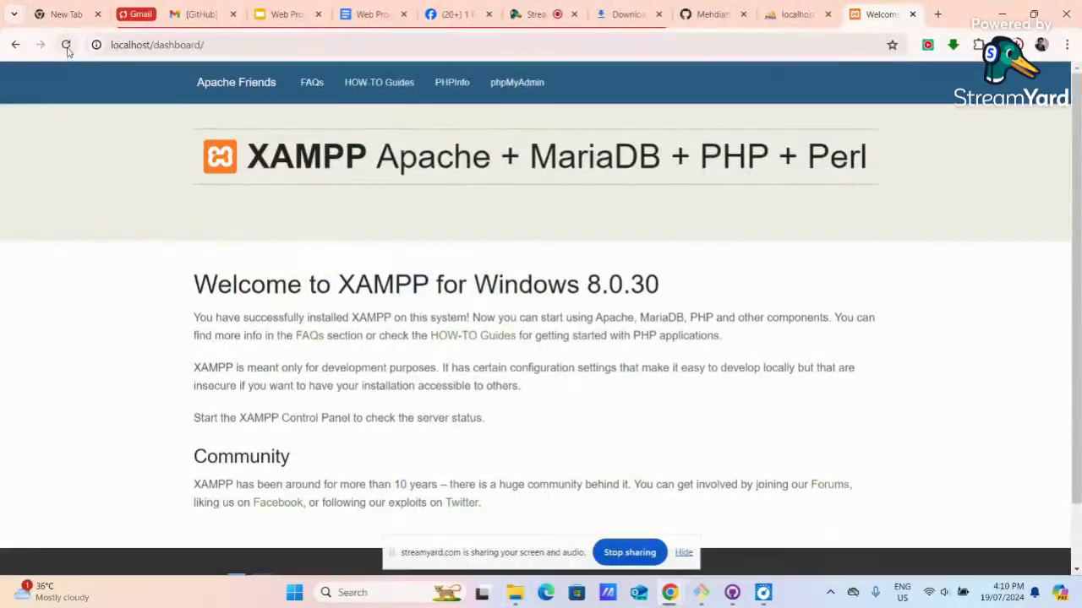
click(246, 38)
text(lo)
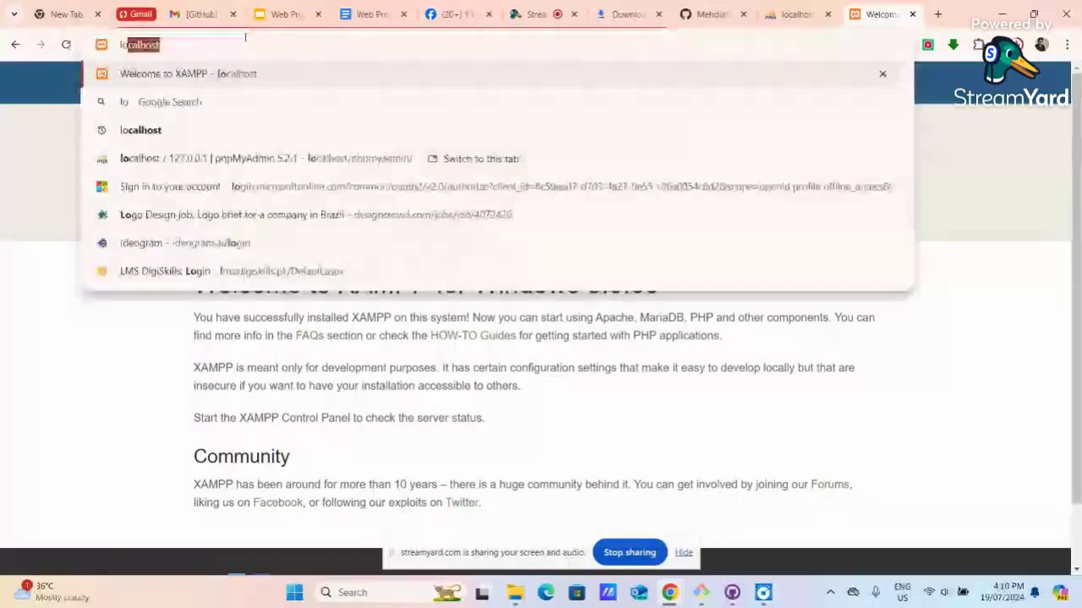
text(calhost)
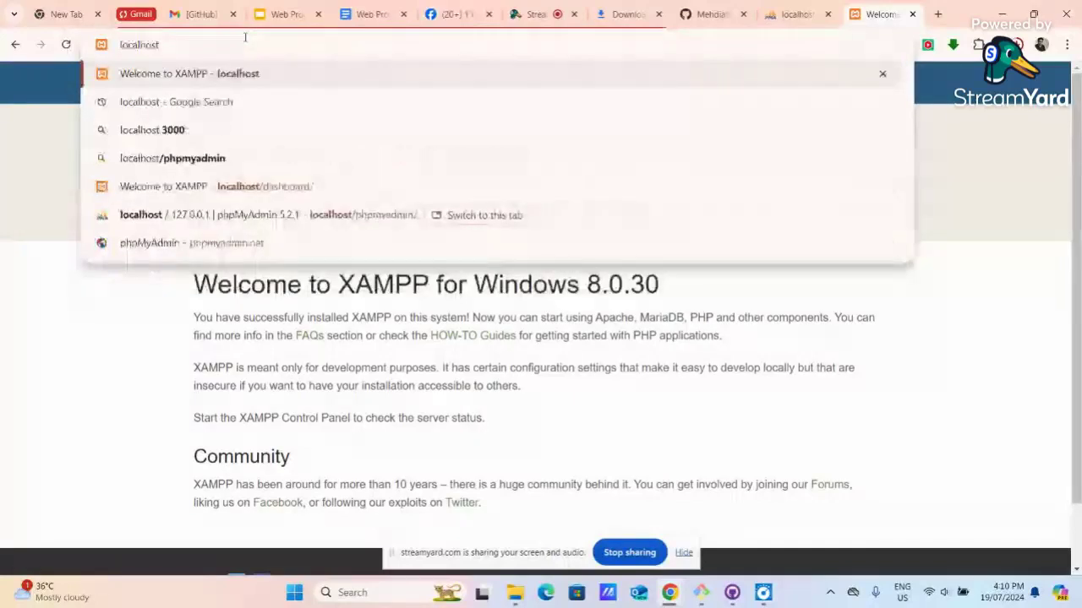
key(Return)
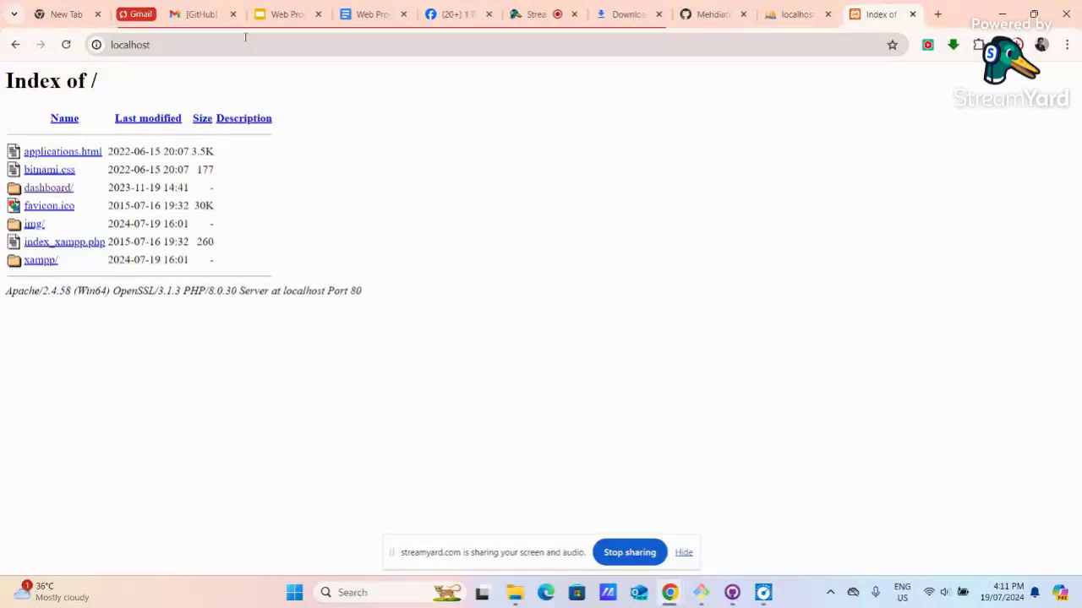
Step: Open the index_xampp.php link from the localhost Index of / listing
click(788, 14)
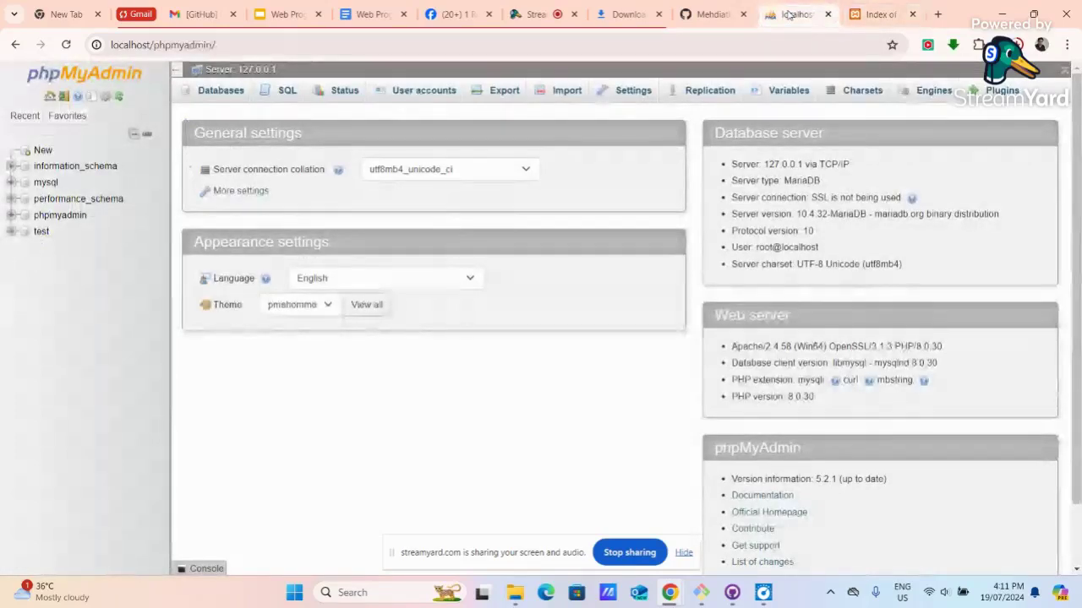
click(868, 25)
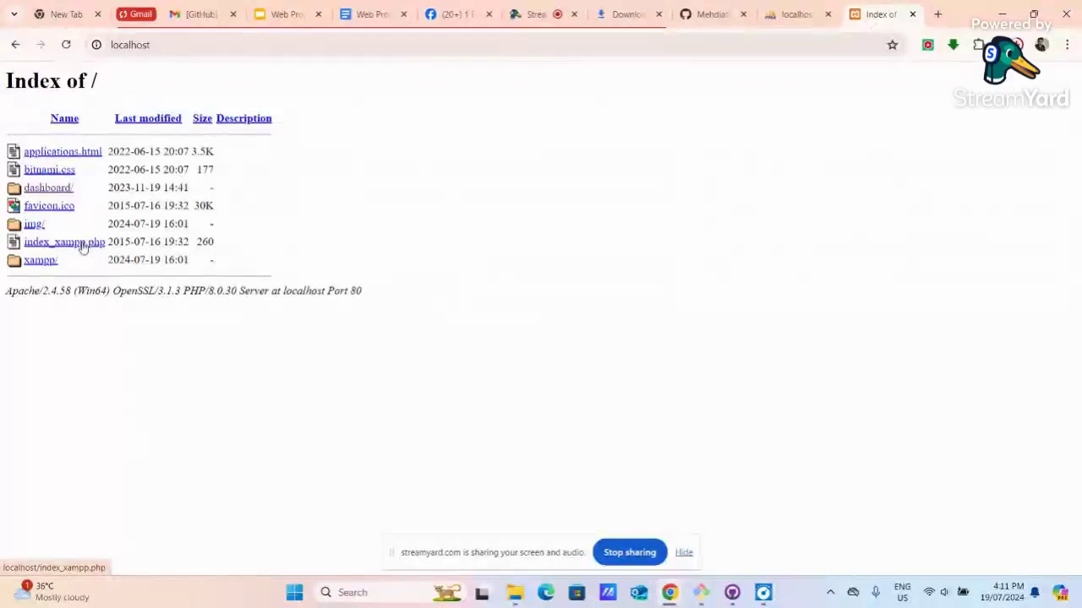
click(83, 244)
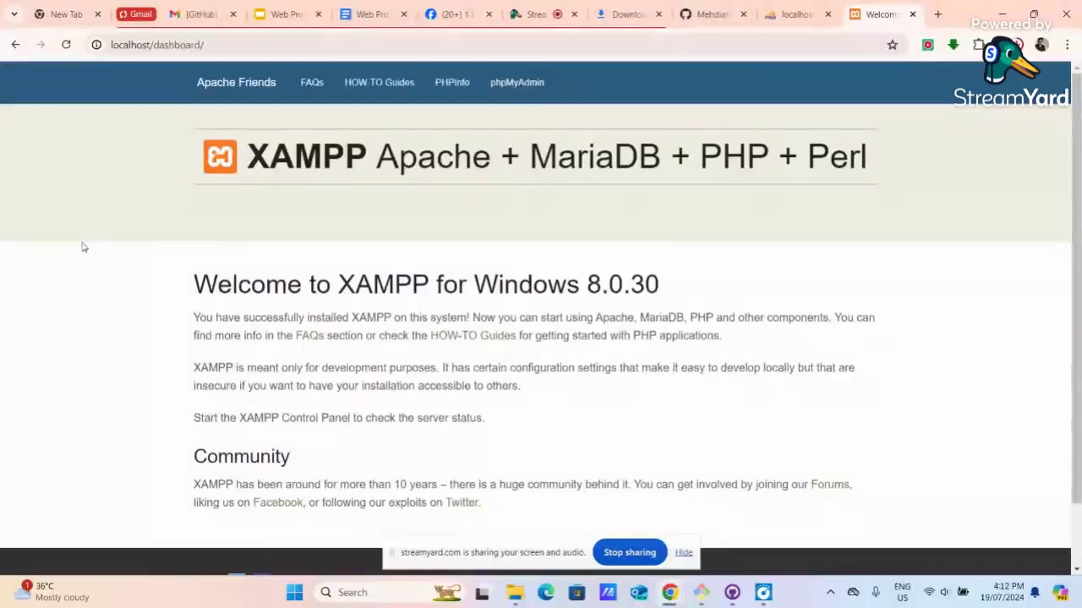
Step: Go back from the XAMPP dashboard to the localhost Index of / listing
click(15, 45)
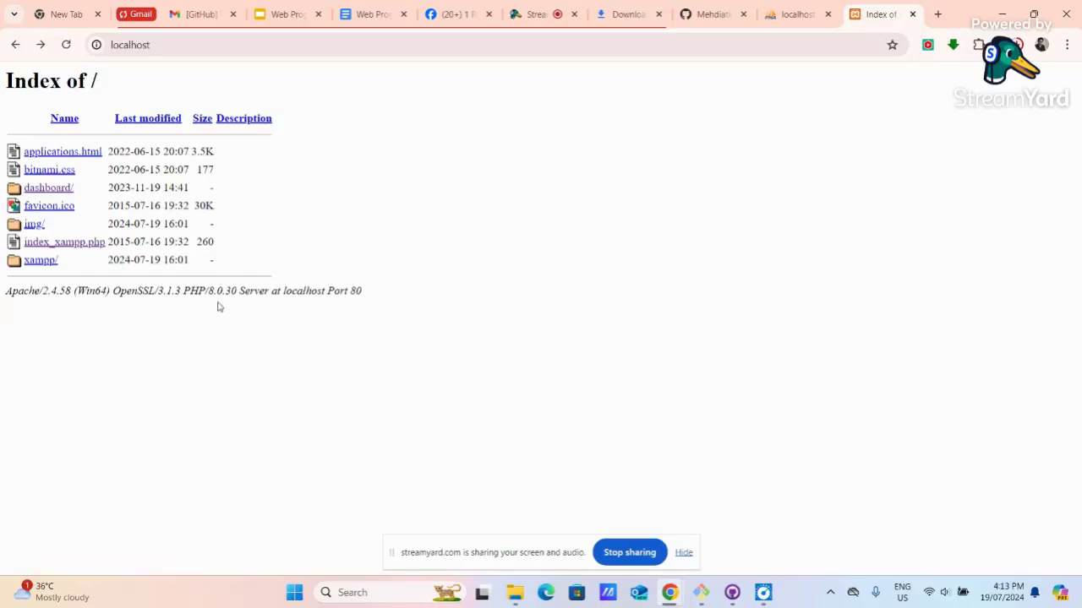
Step: Open Network & internet settings from the taskbar network icon, showing PTCL-BB Wi-Fi connected
click(930, 595)
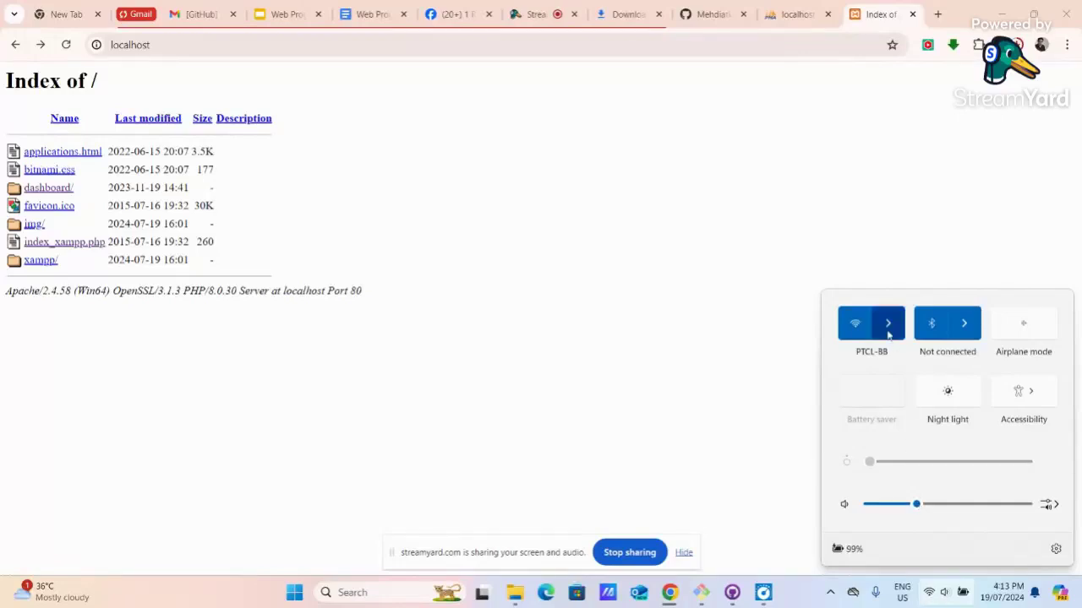
click(929, 596)
right_click(929, 597)
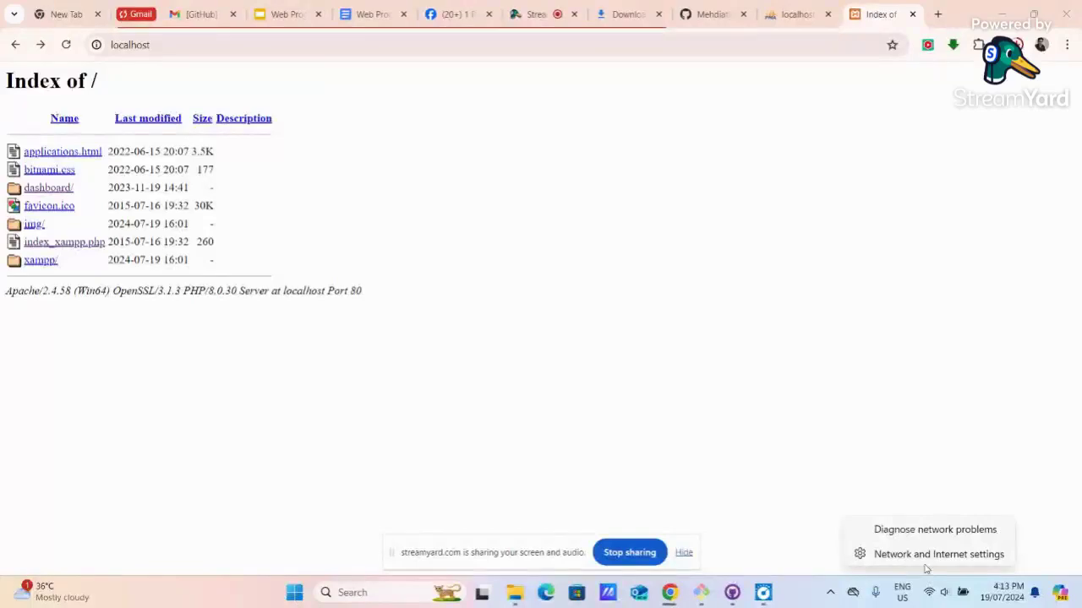
click(924, 562)
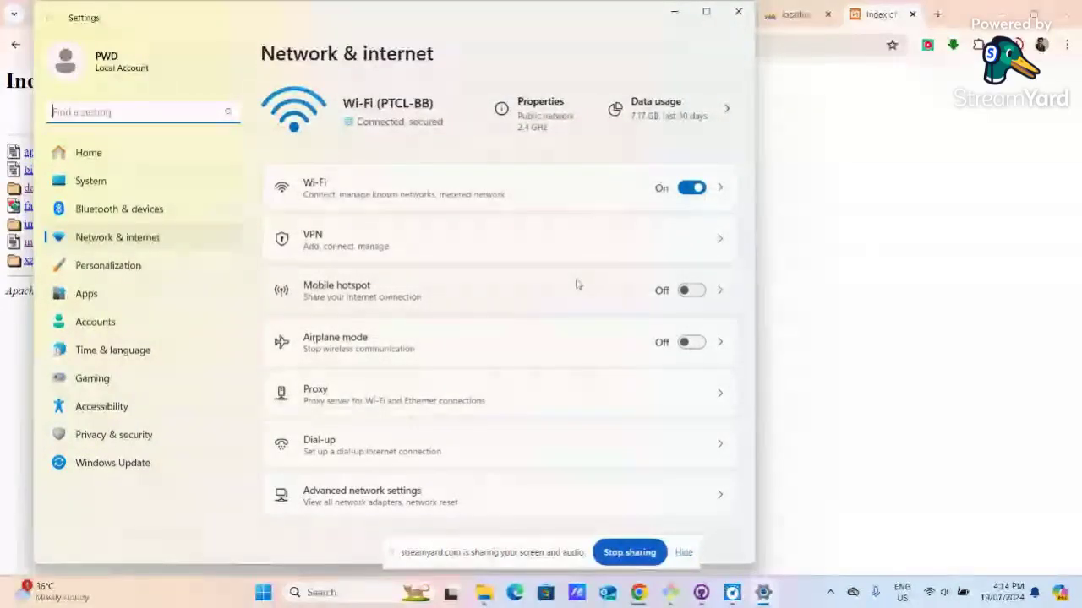
Step: Find IPv4 address 192.168.10.10 in PTCL-BB's Wi-Fi properties, then close Settings
click(547, 118)
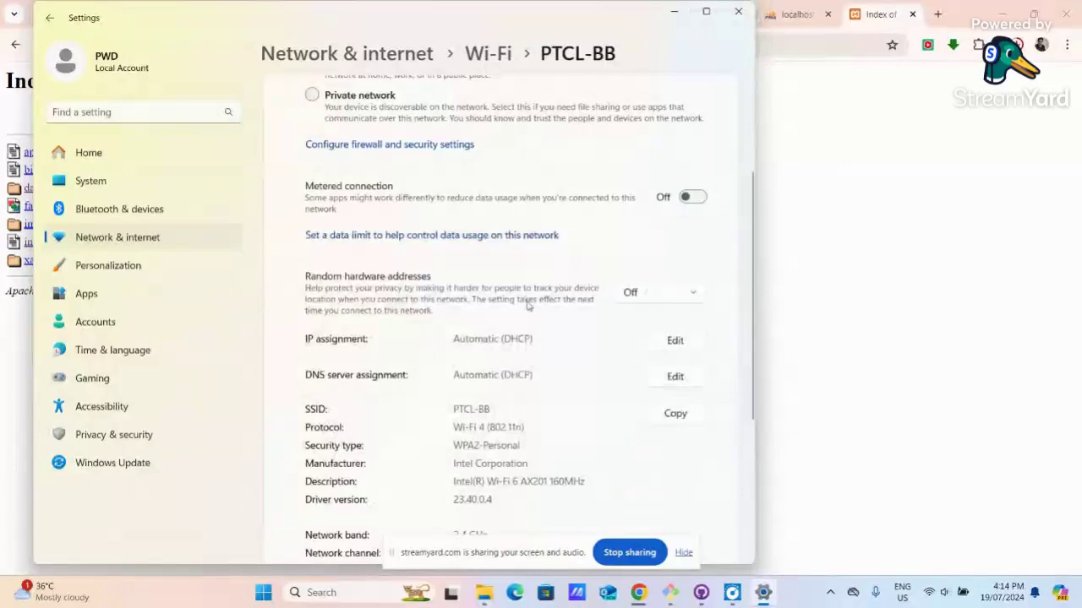
scroll(529, 305, down, 3)
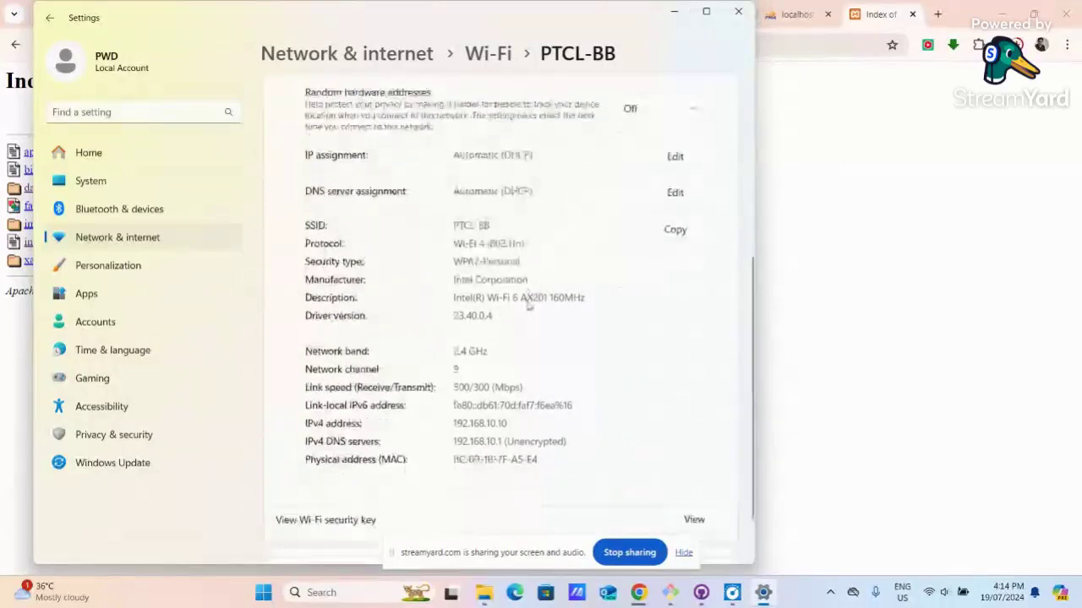
scroll(528, 306, down, 1)
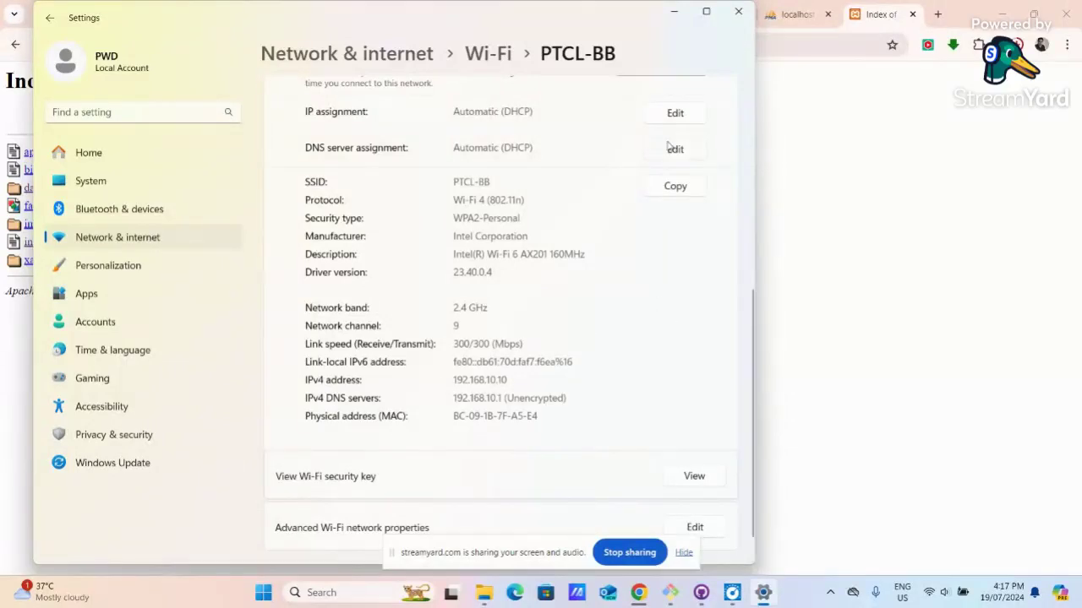
click(738, 14)
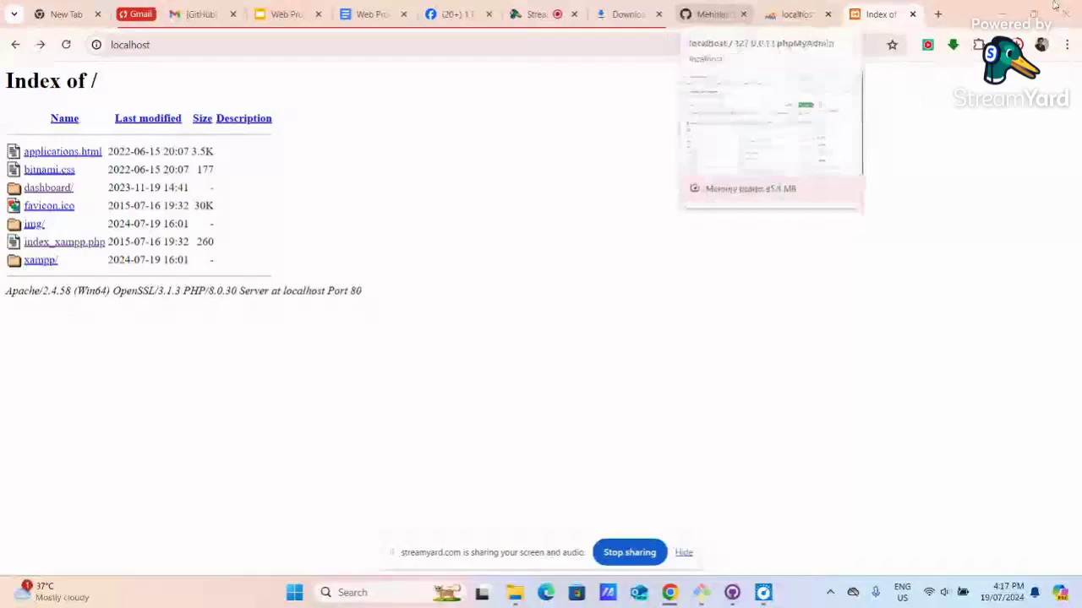
Step: Return to Chrome's Download history tab, showing VSCodeUserSetup-x64-1.91.1.exe at 85.2 of 94.9 MB
click(613, 15)
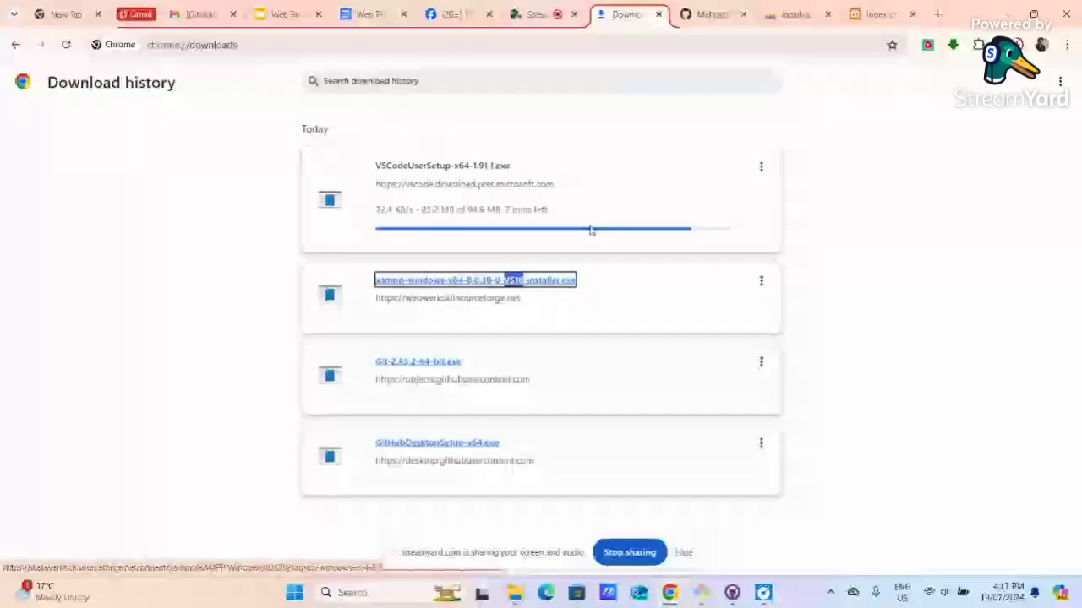
click(606, 173)
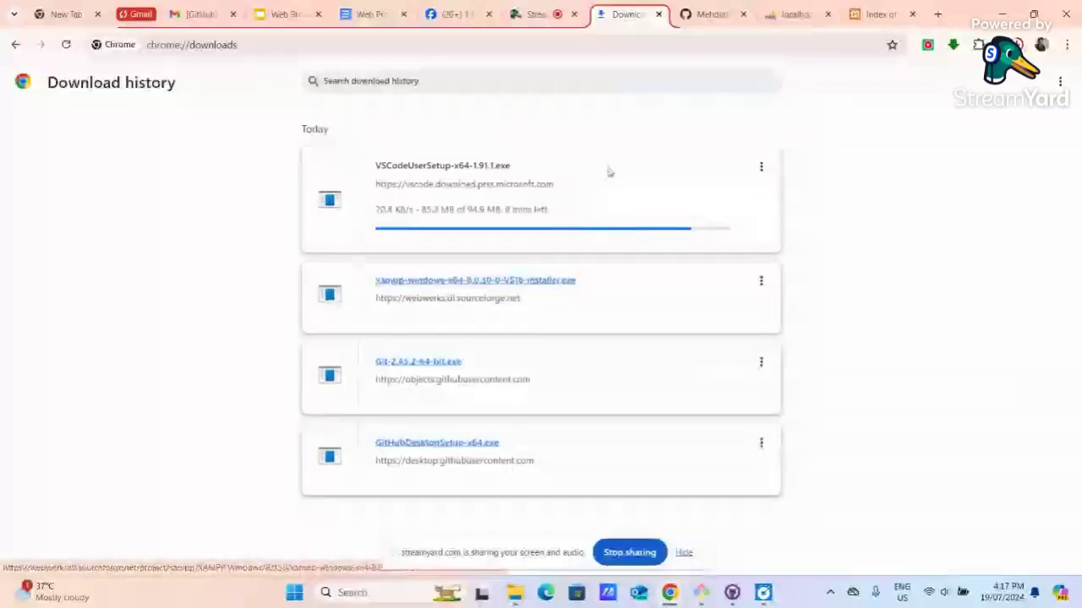
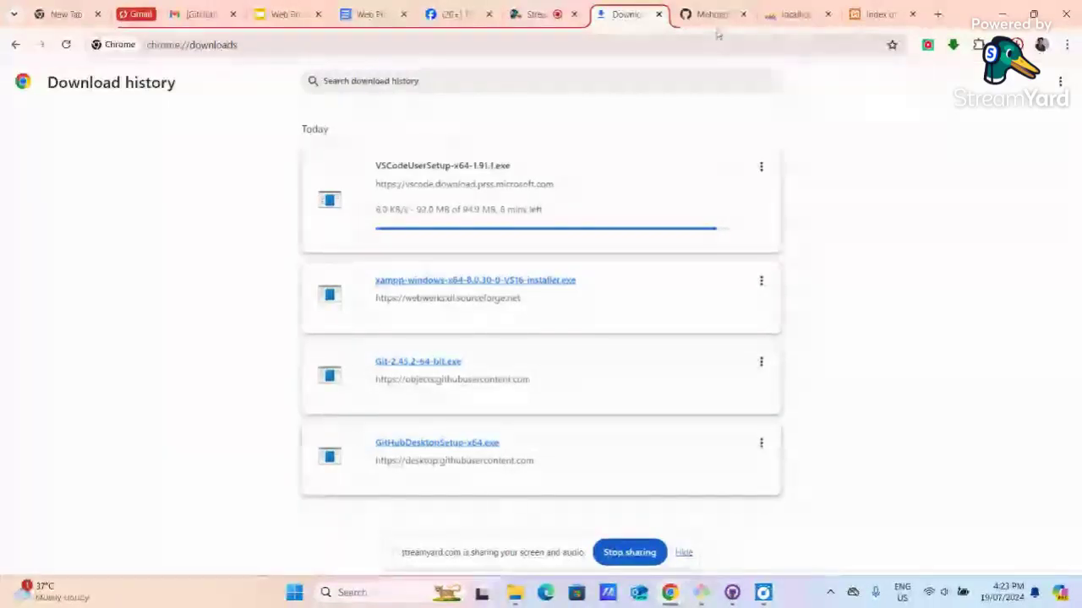
Step: Check the localhost phpMyAdmin page and the VS Code download, then minimize Chrome to reveal htdocs
click(787, 16)
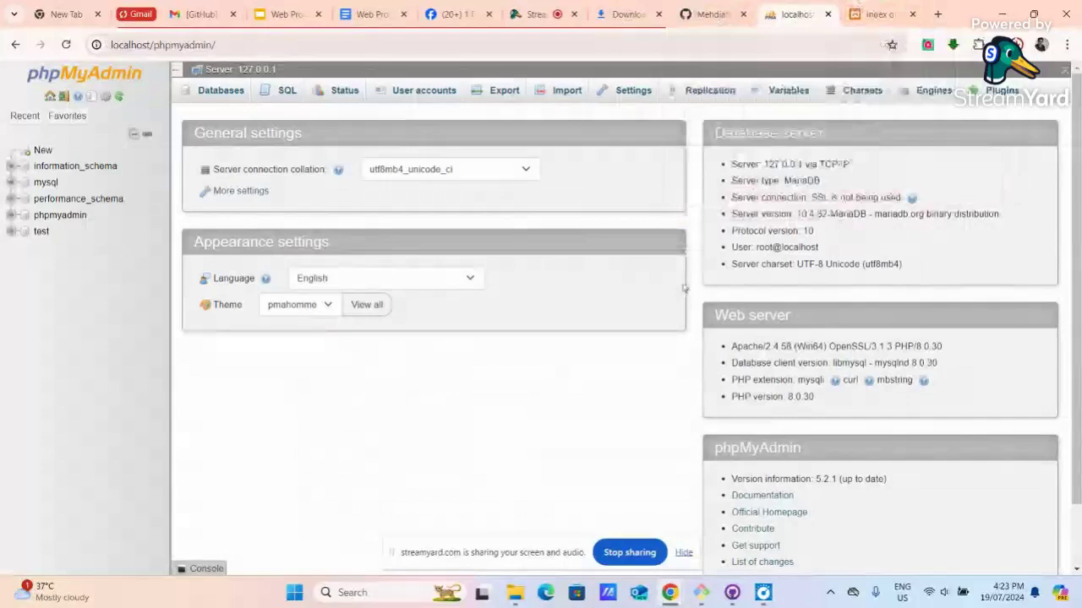
click(732, 594)
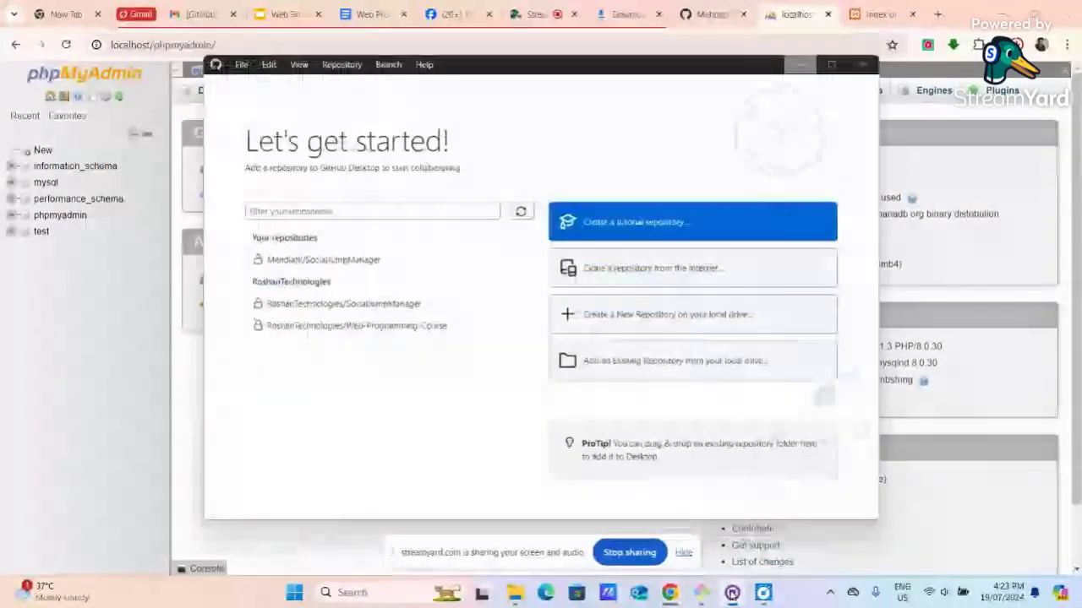
mouse_move(701, 594)
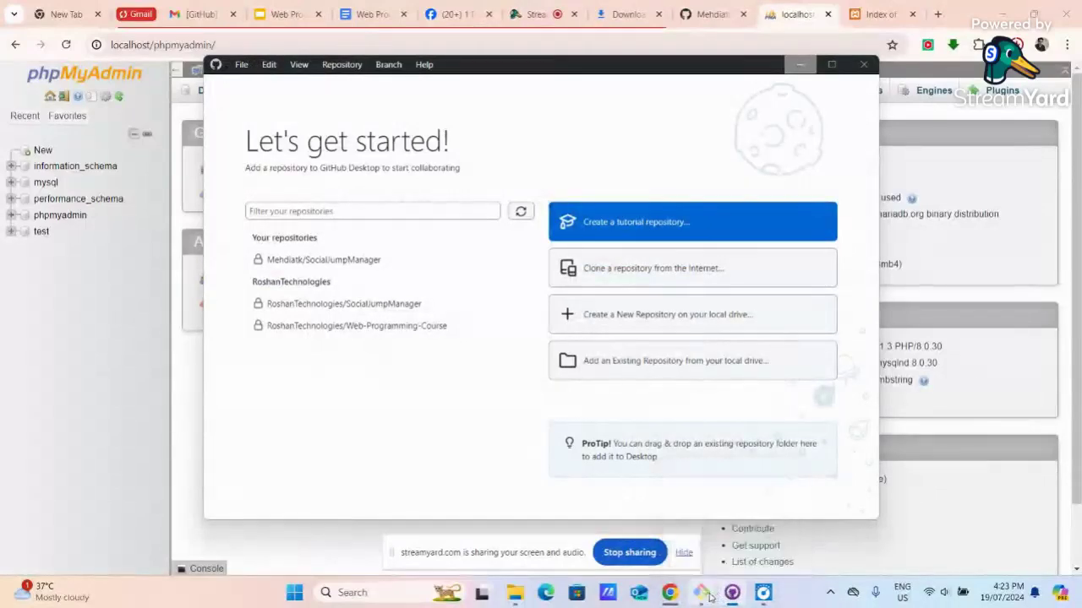
click(701, 593)
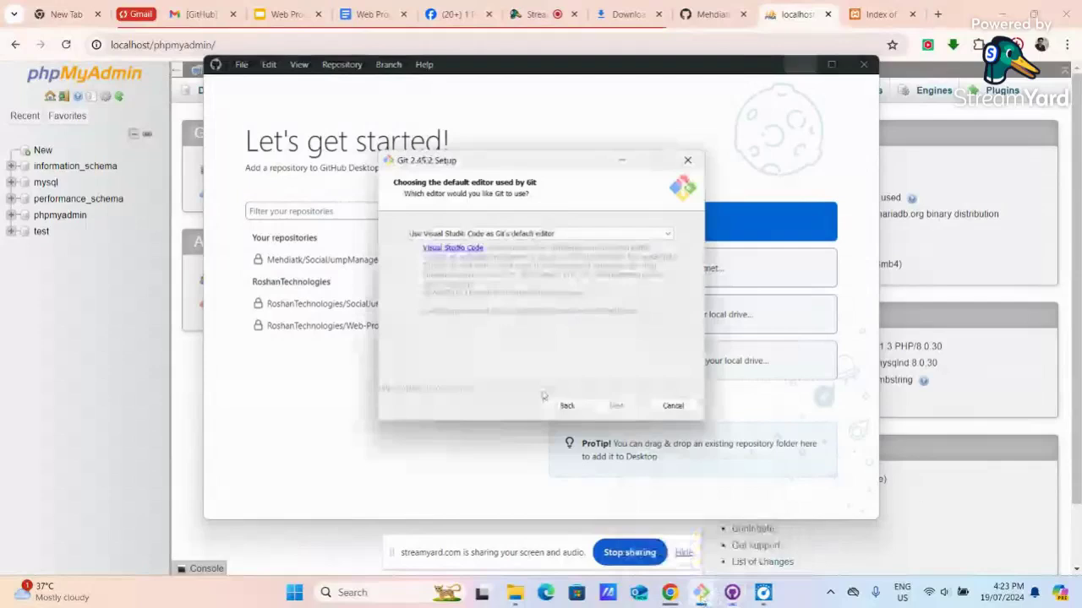
click(804, 71)
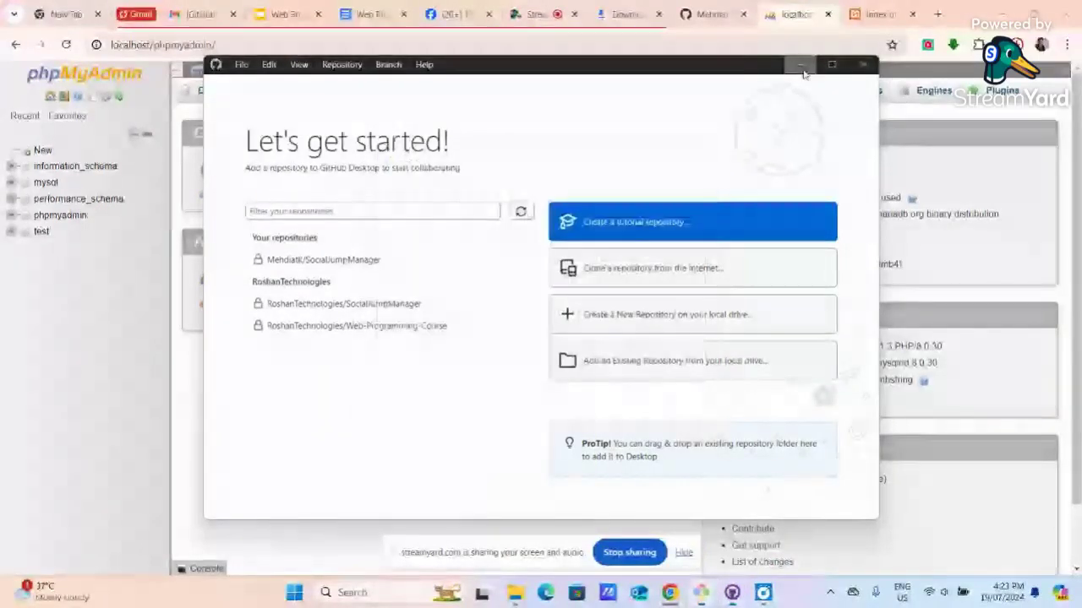
click(803, 73)
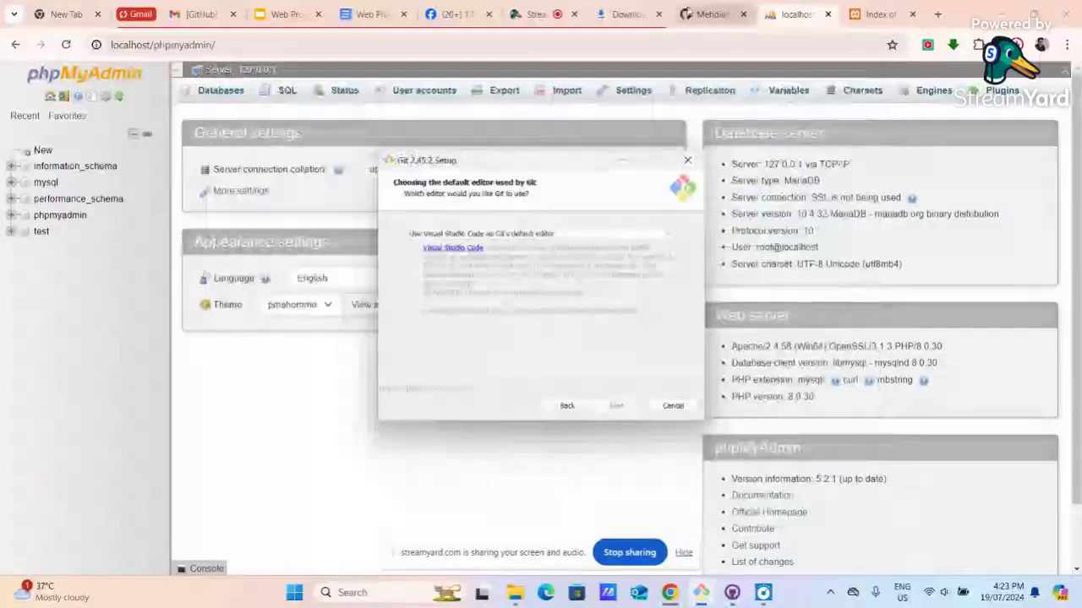
click(625, 15)
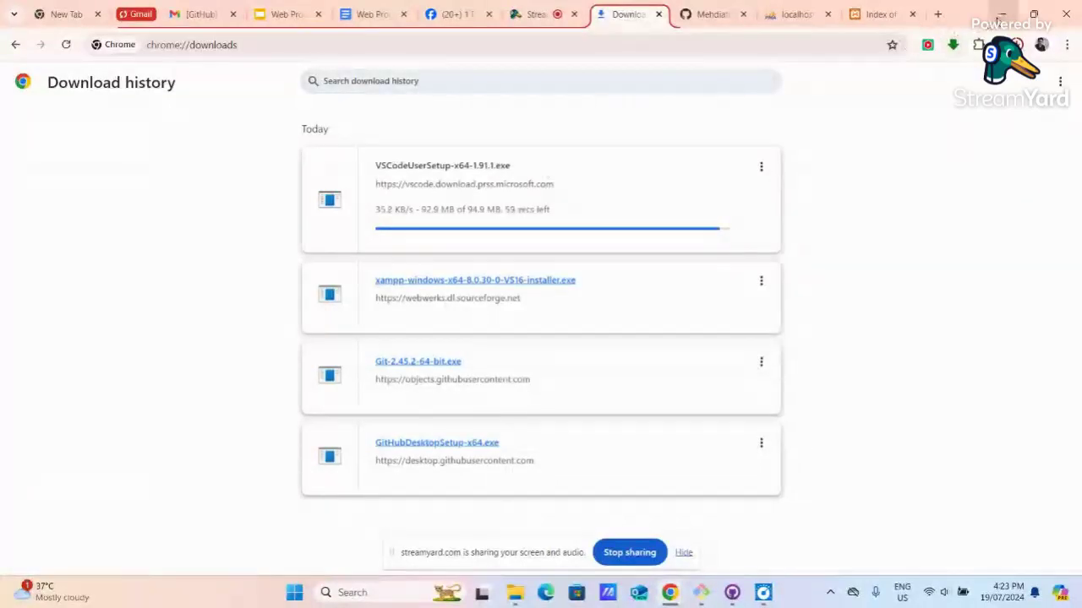
click(1000, 15)
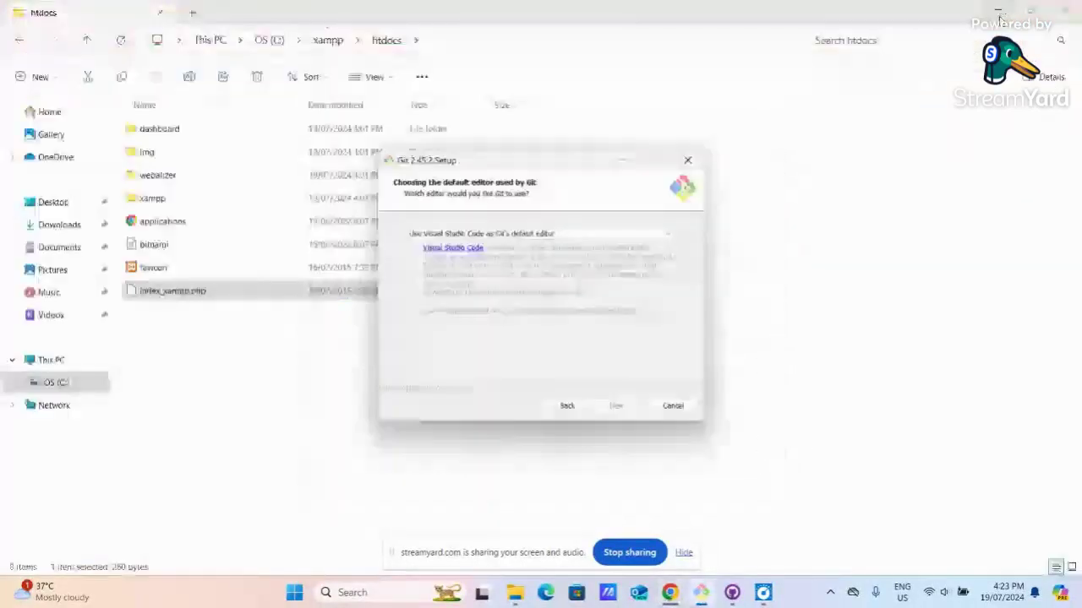
Step: Select your SocialJumpManager repository and bring up its clone settings
click(1000, 14)
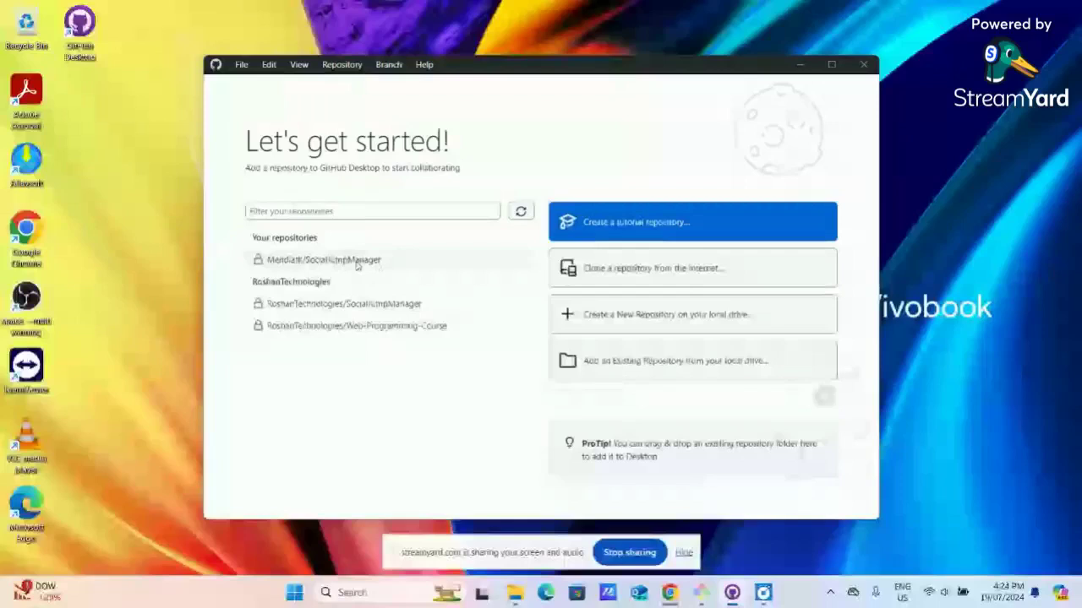
click(357, 262)
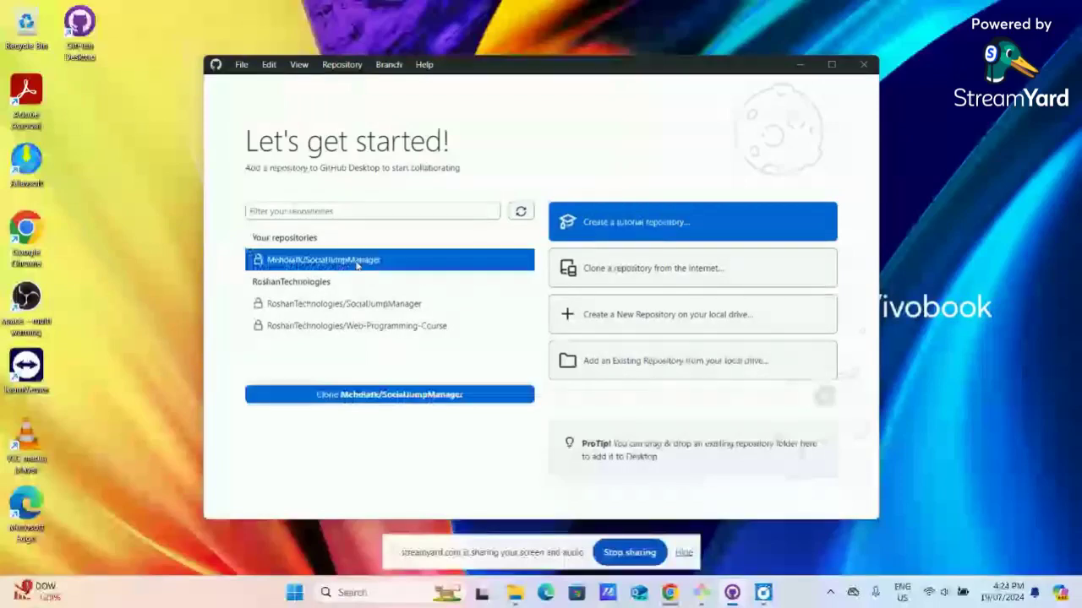
click(328, 395)
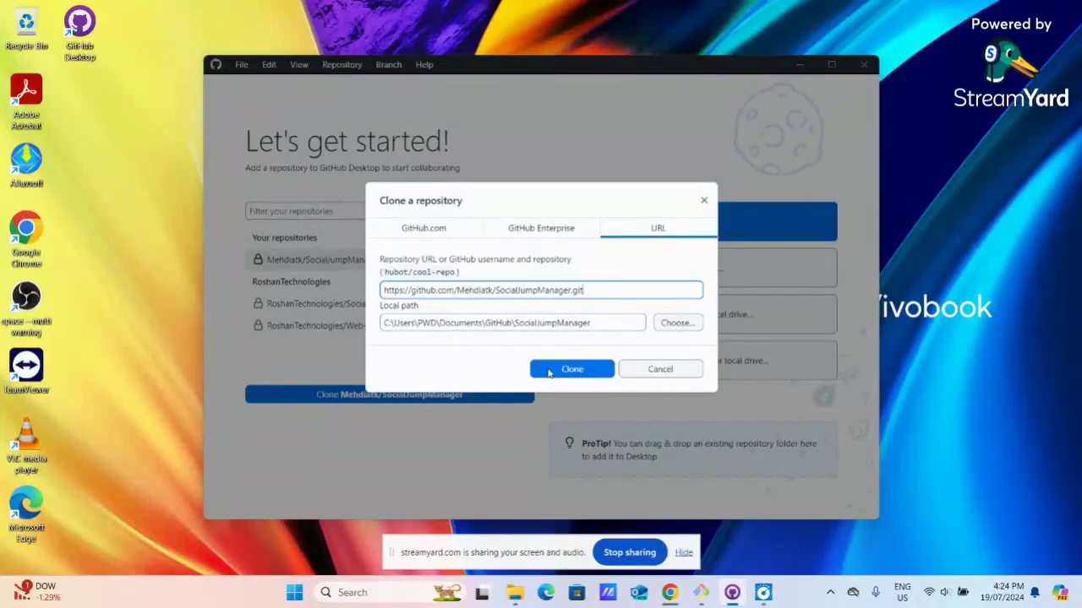
Step: Browse to This PC > C: > xampp > htdocs and select it as the clone destination
click(667, 326)
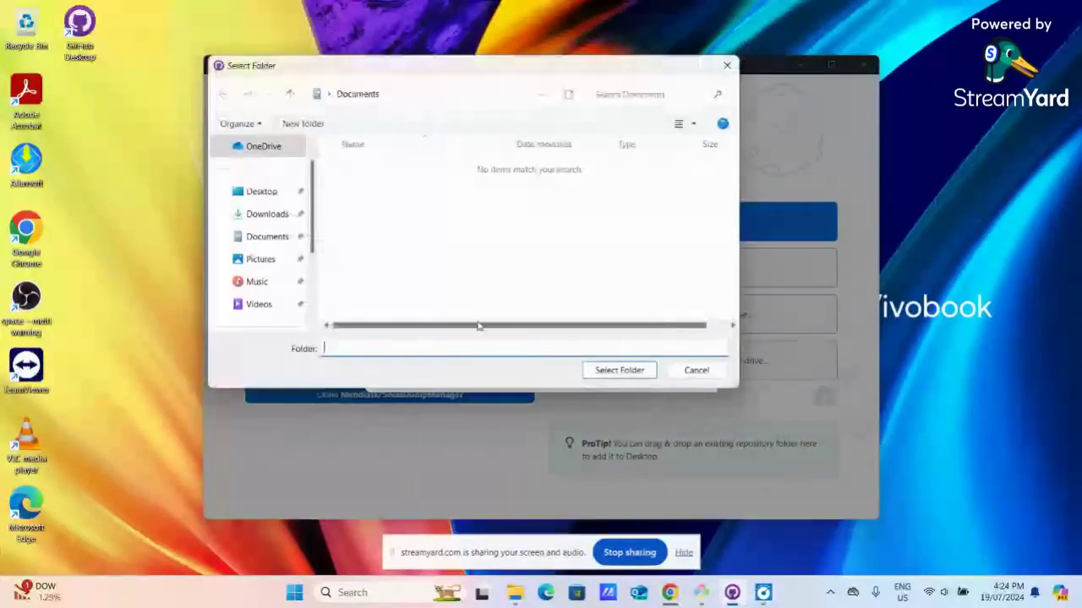
click(426, 95)
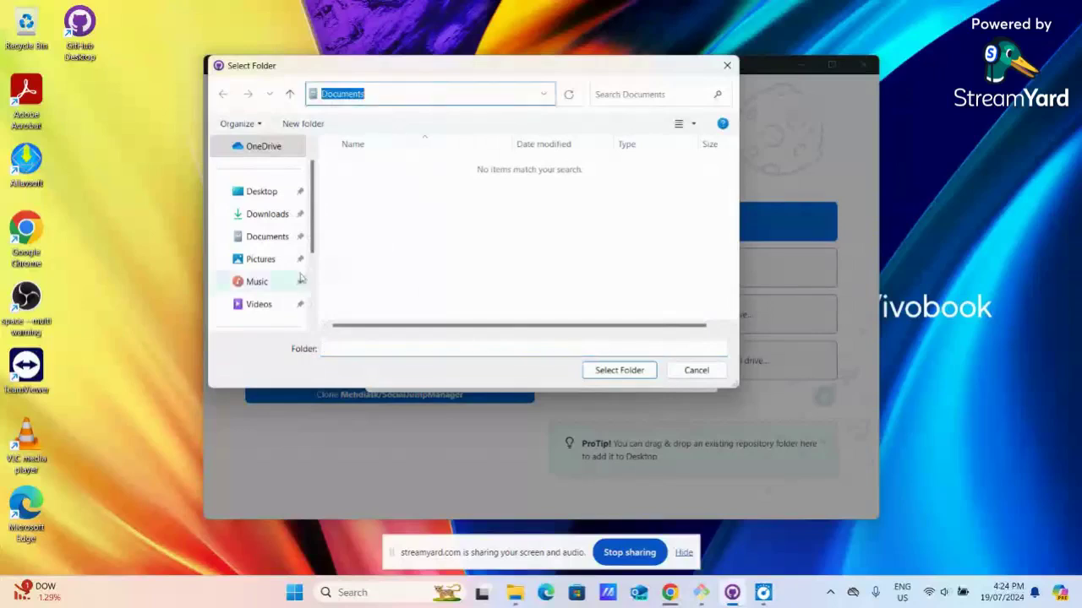
scroll(268, 270, down, 3)
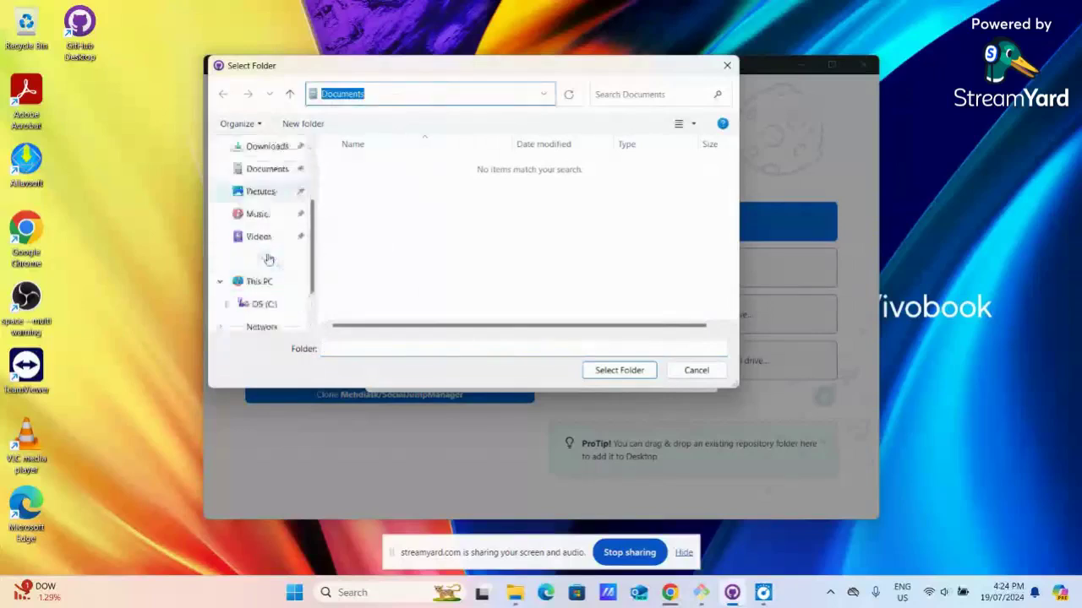
click(256, 258)
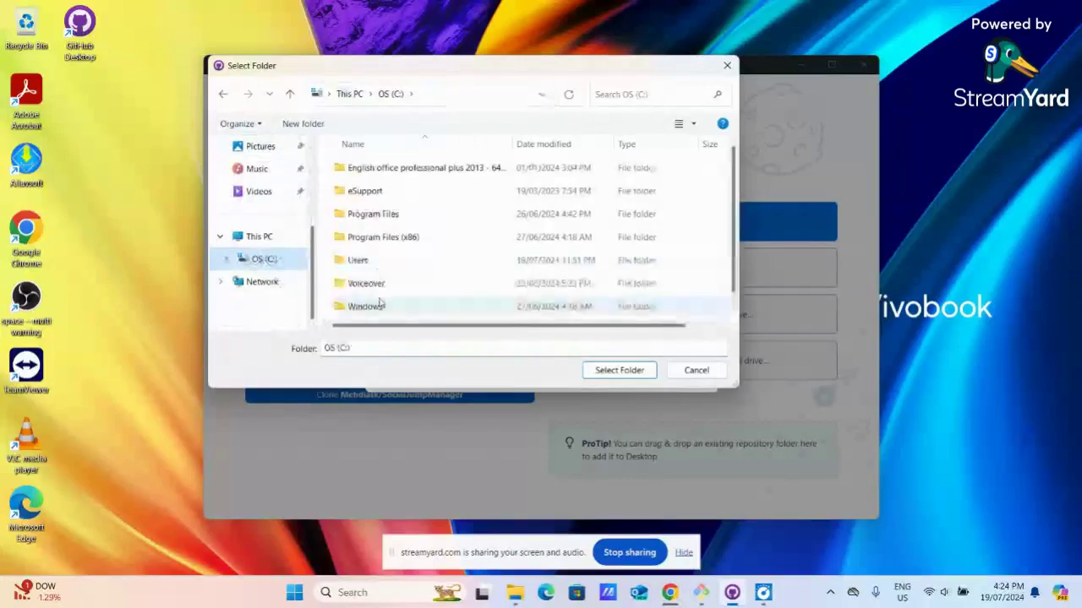
scroll(379, 304, down, 1)
double_click(379, 308)
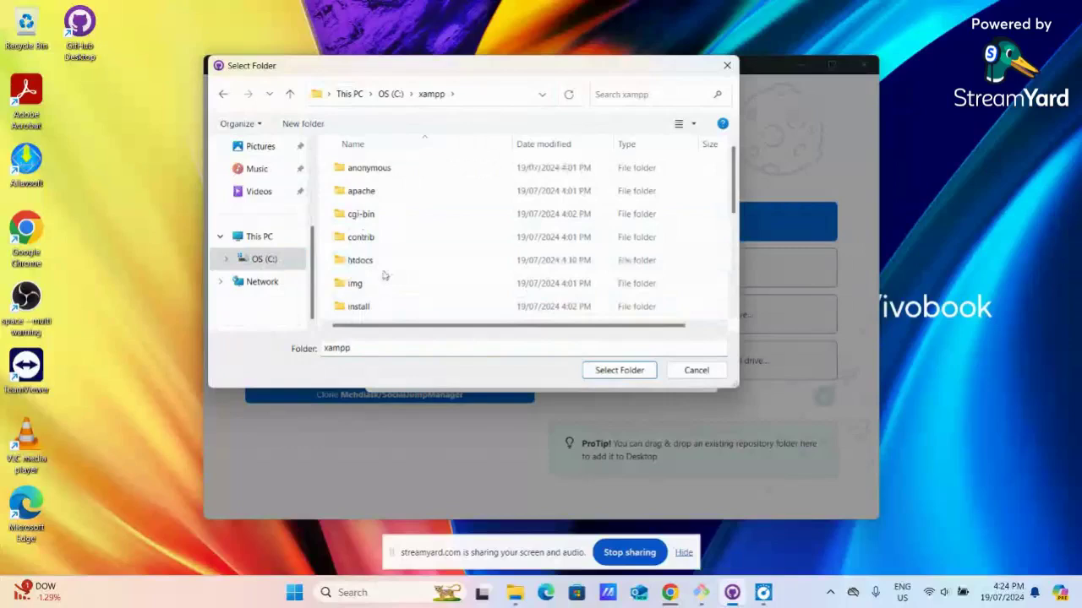
click(377, 264)
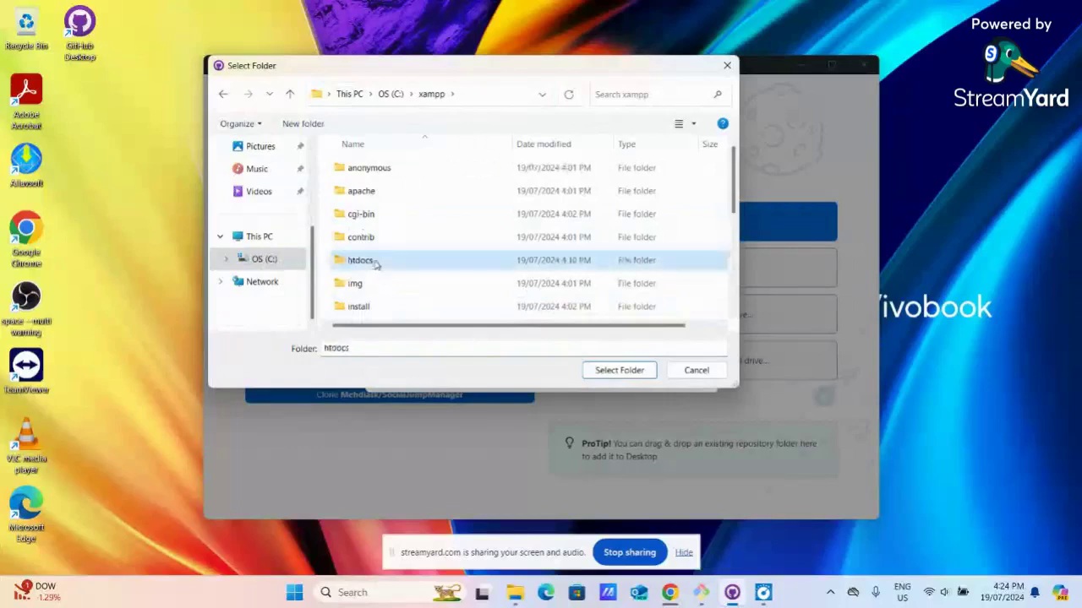
double_click(377, 262)
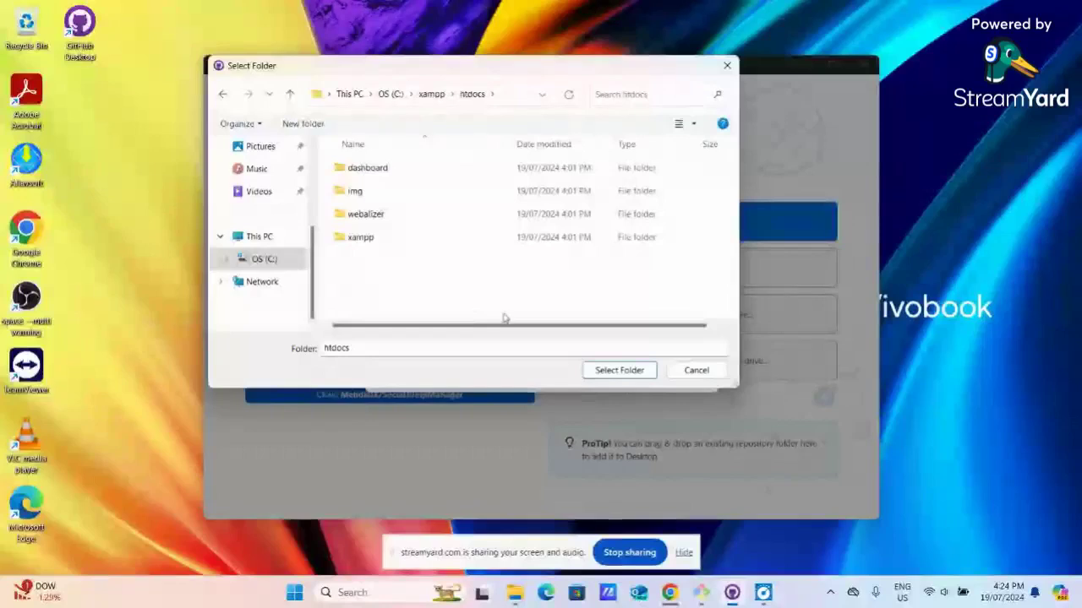
click(616, 372)
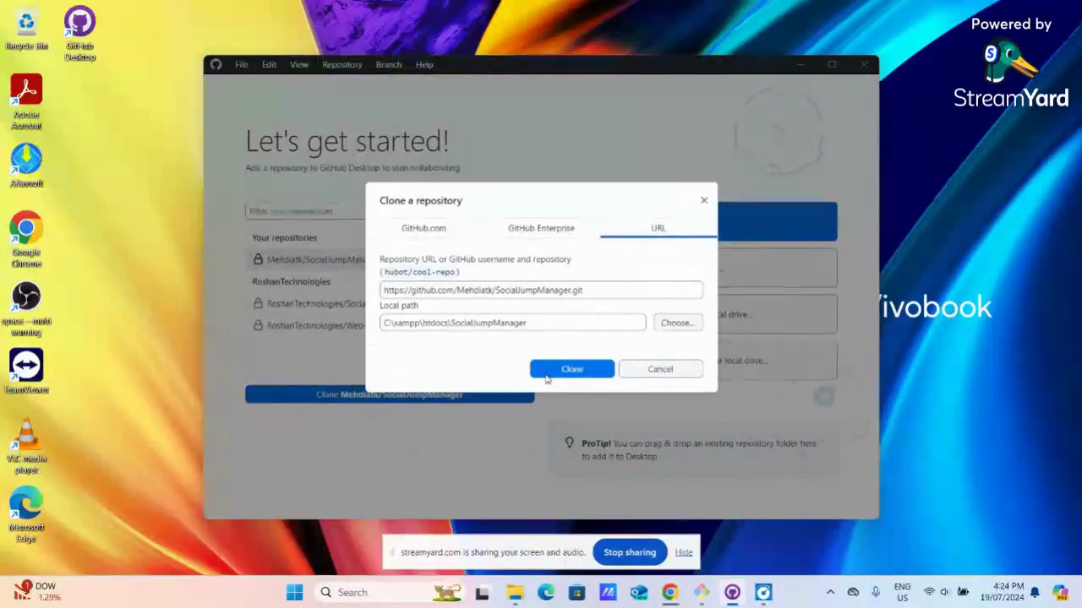
Step: Clone SocialJumpManager into htdocs, then bring Chrome's download history forward
click(545, 376)
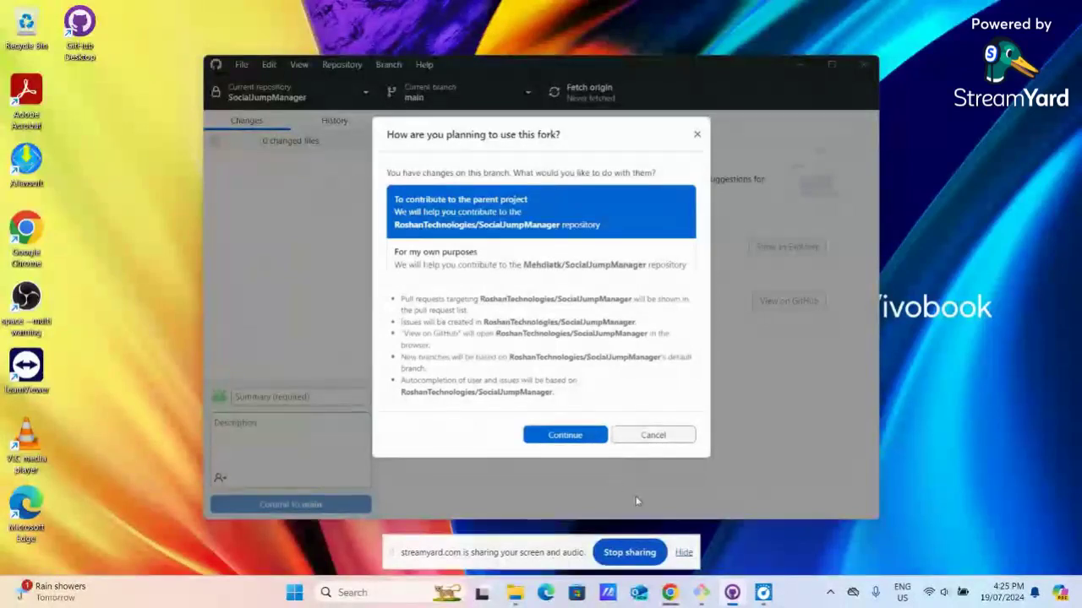
mouse_move(669, 592)
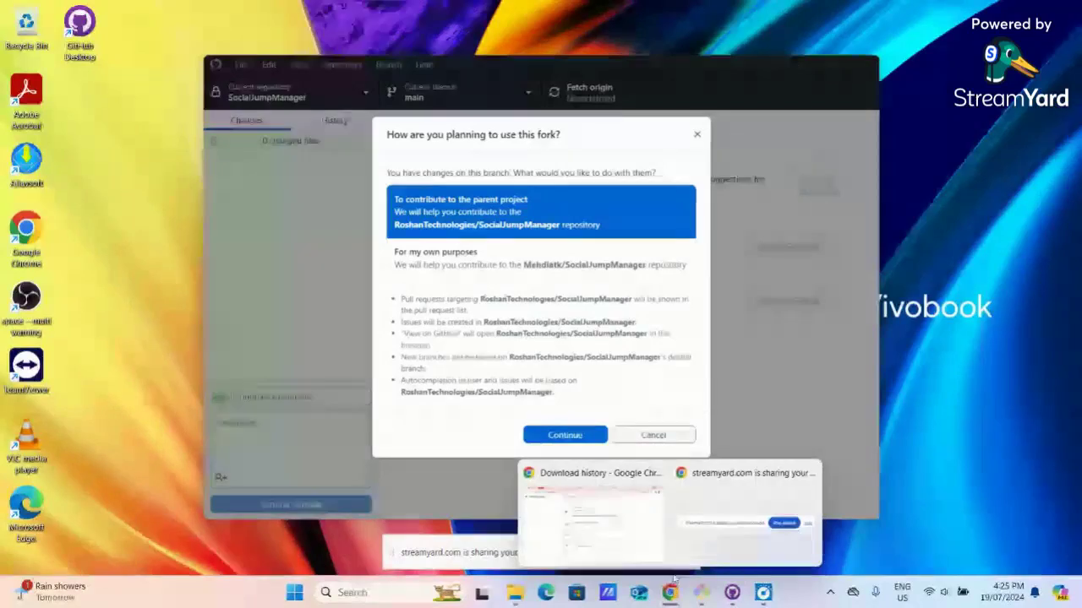
click(600, 511)
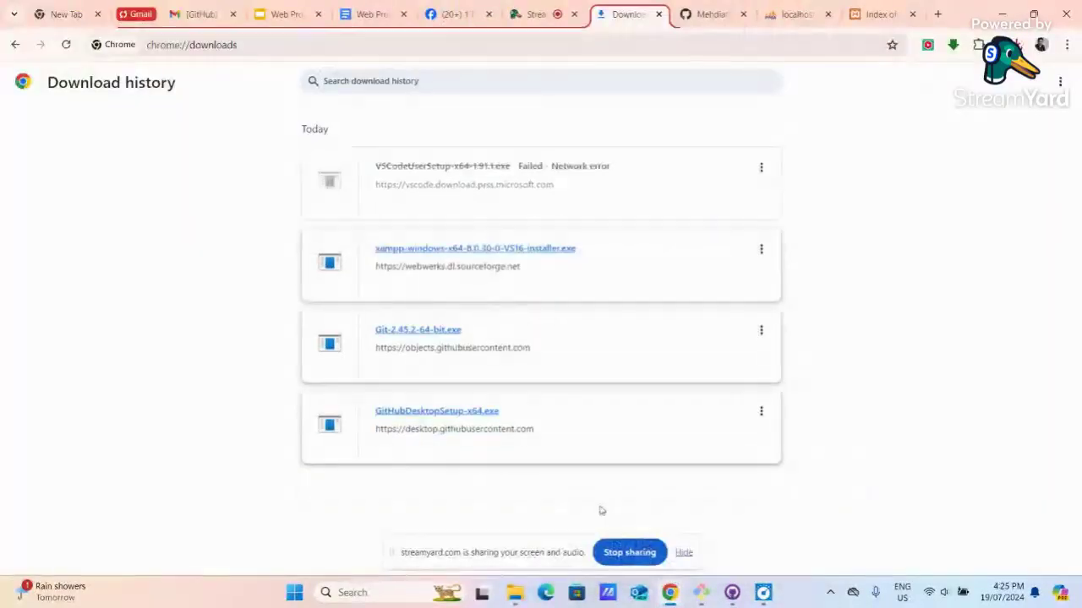
Step: Resume the failed VSCodeUserSetup download and run the installer
click(760, 167)
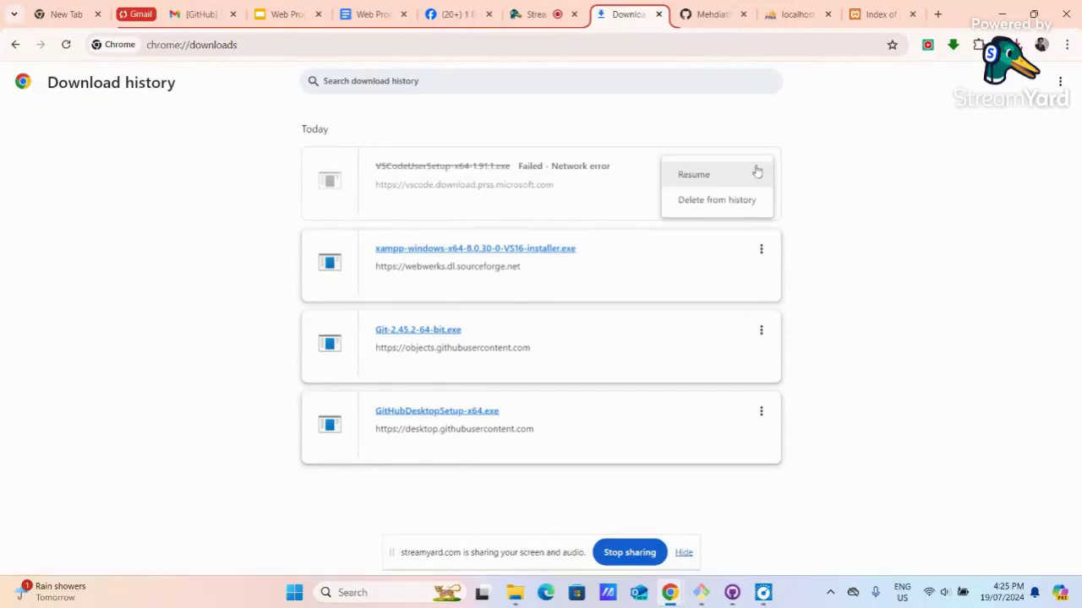
click(703, 174)
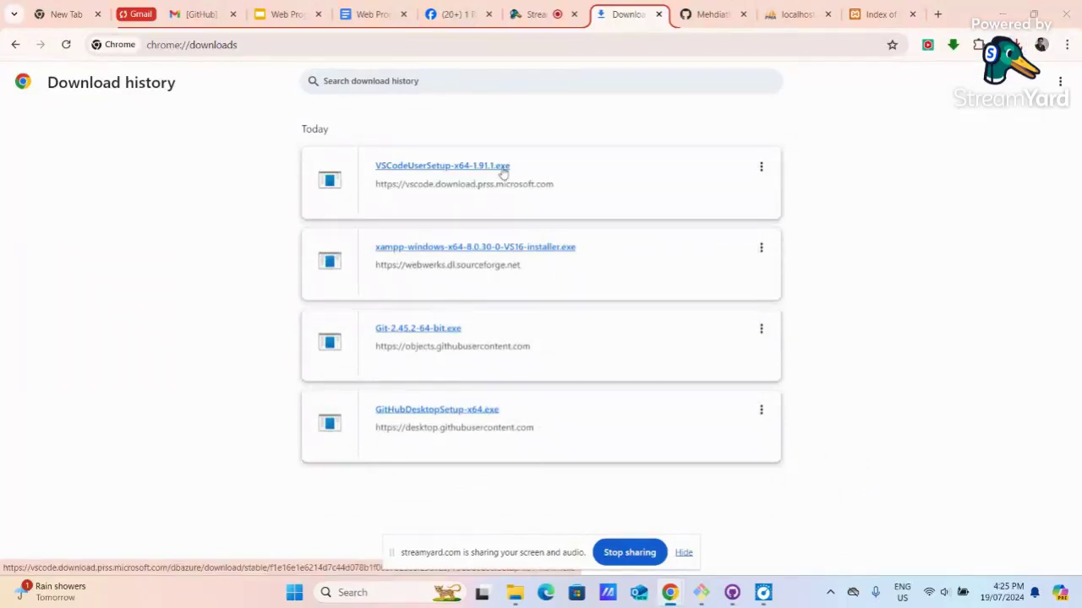
click(502, 168)
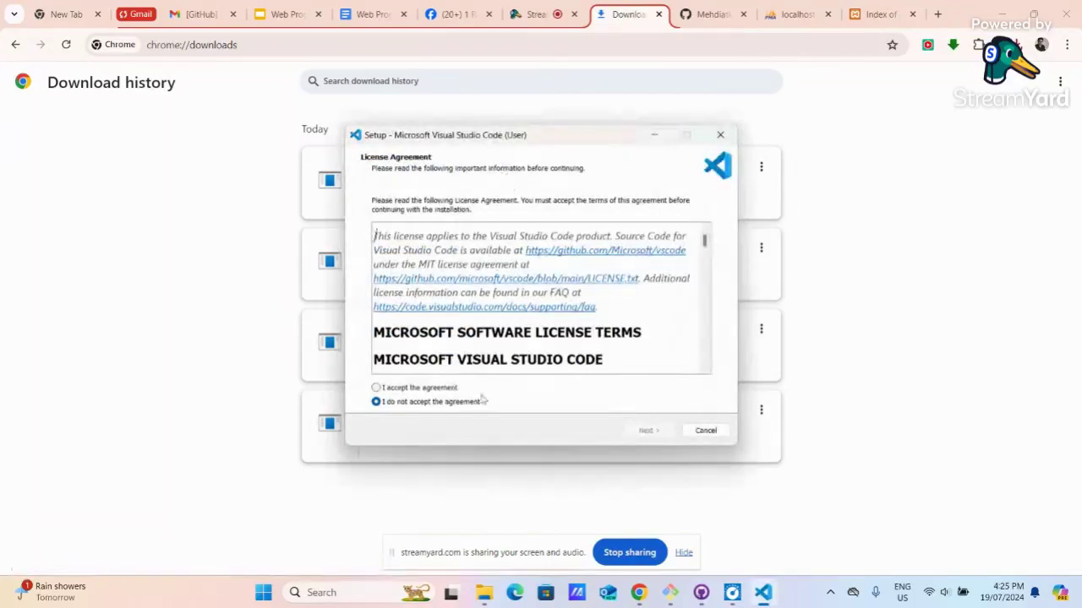
Step: Accept the VS Code license and keep the default install location and Start Menu folder
click(420, 391)
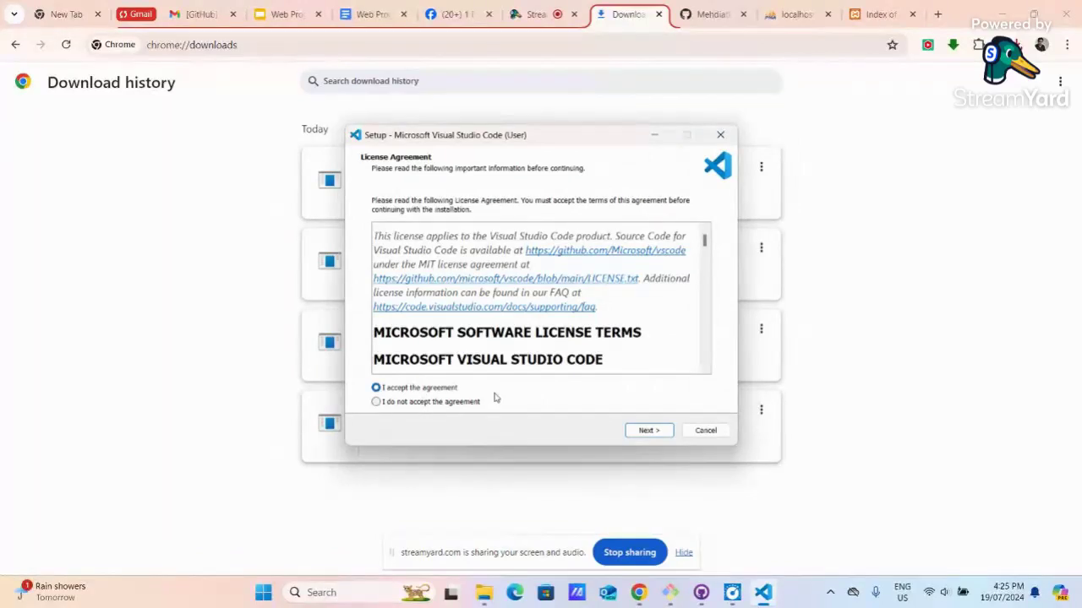
click(635, 431)
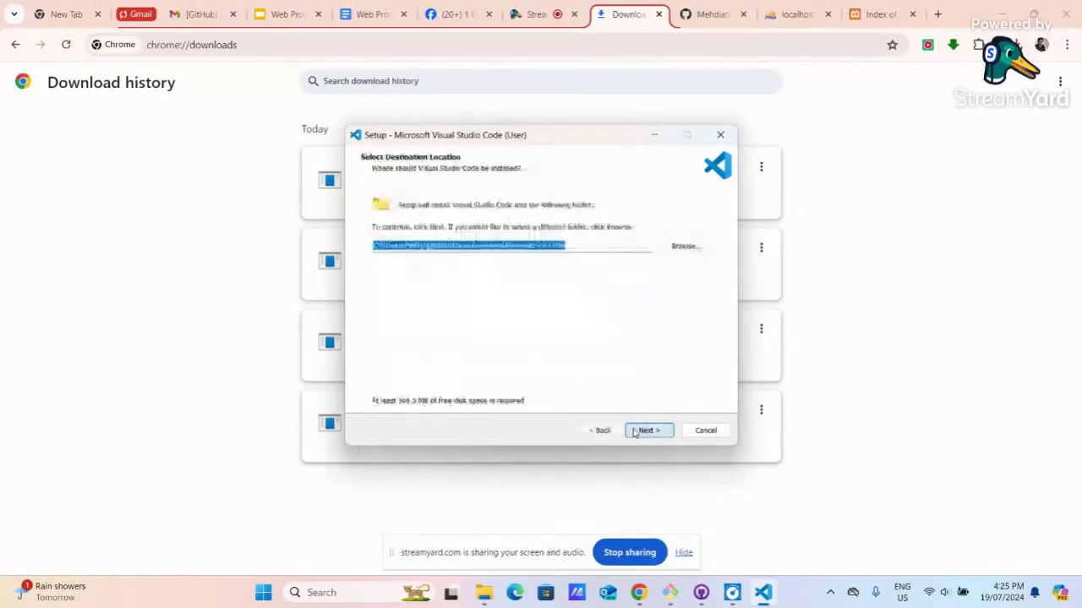
click(645, 431)
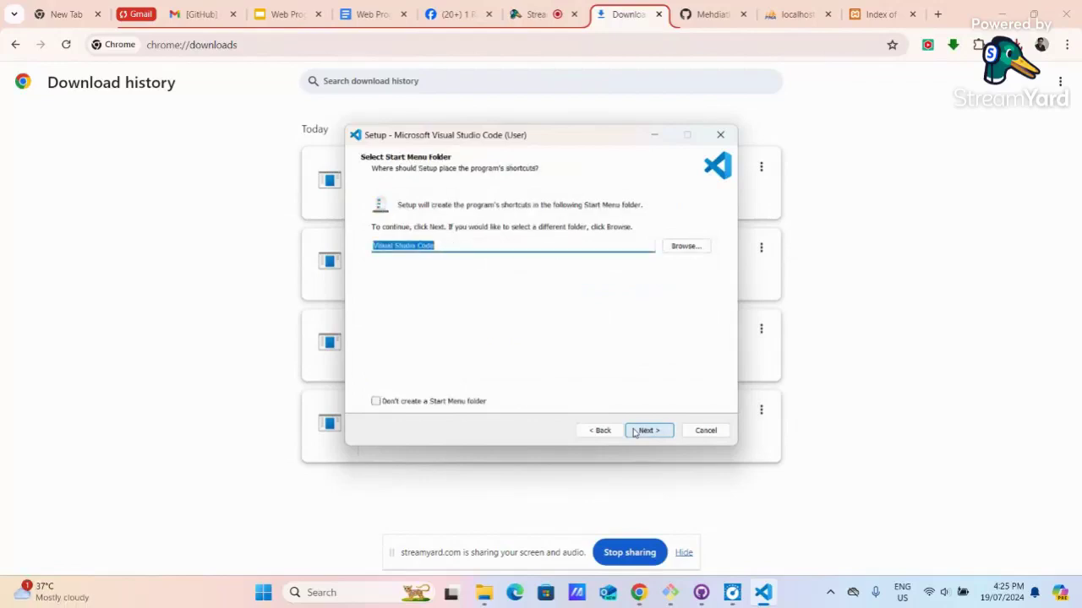
click(646, 431)
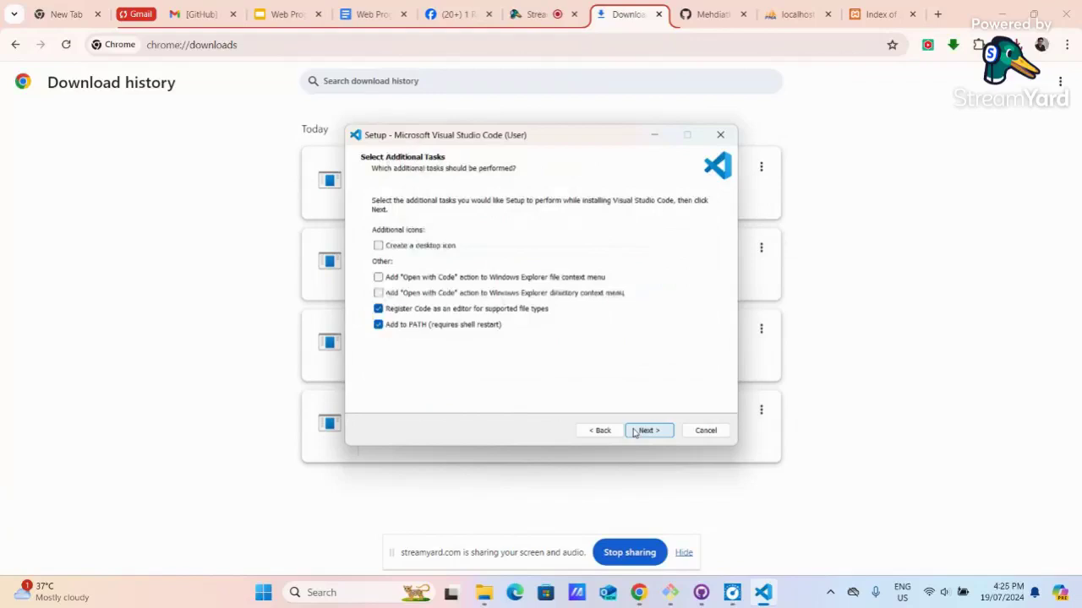
click(646, 431)
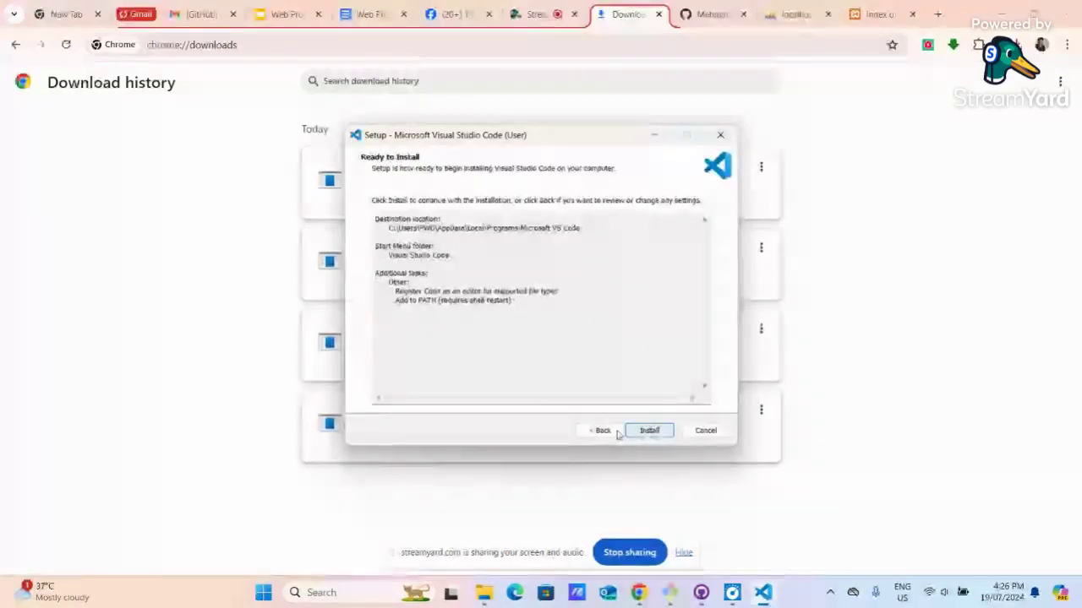
Step: Enable Open with Code for files and folders plus a desktop icon in additional tasks
click(614, 433)
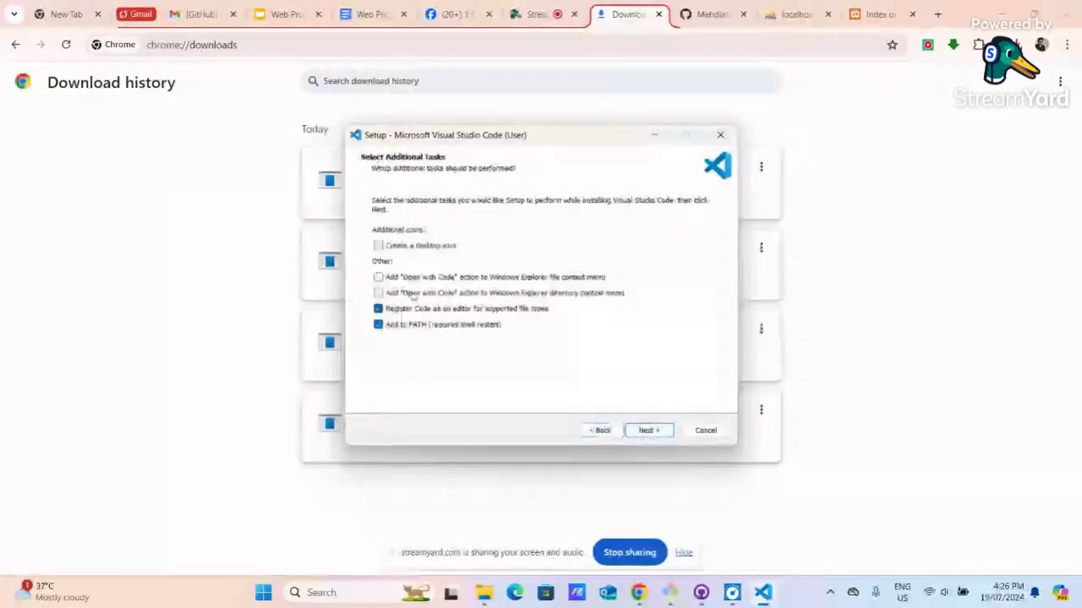
click(379, 278)
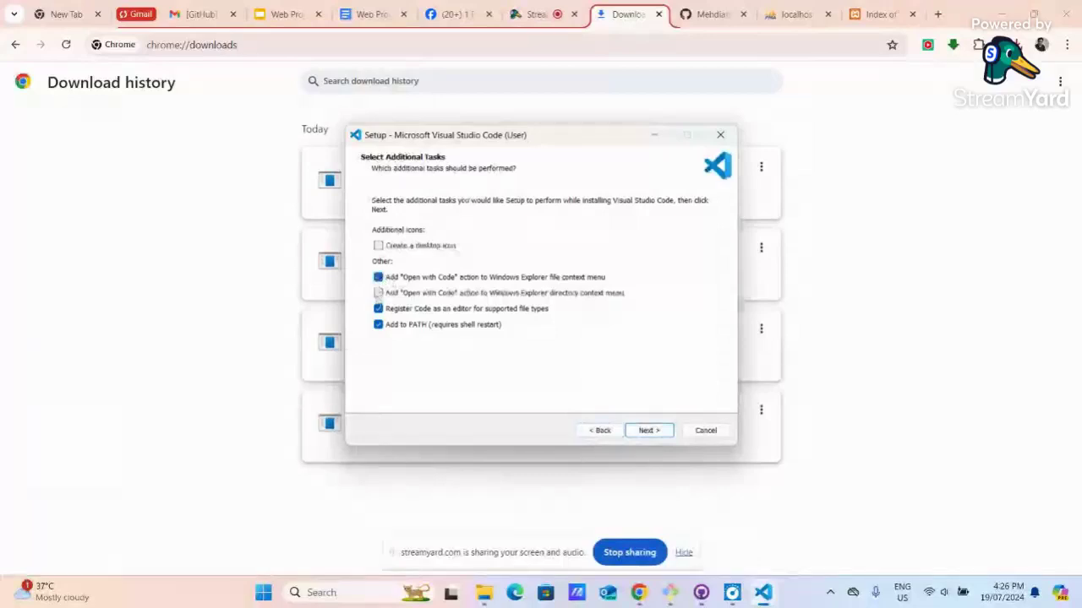
click(377, 293)
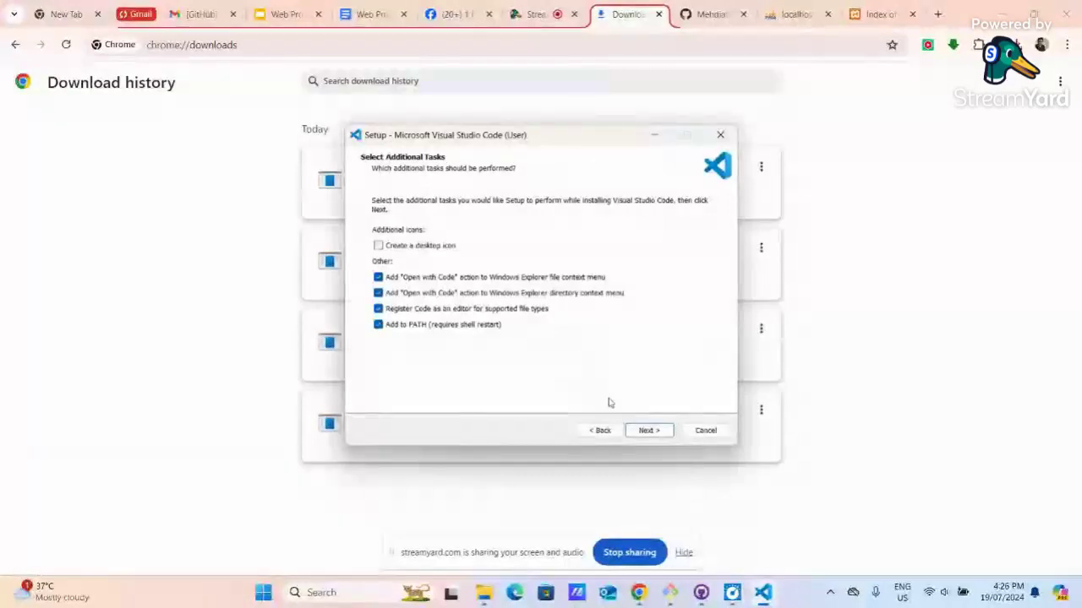
click(644, 431)
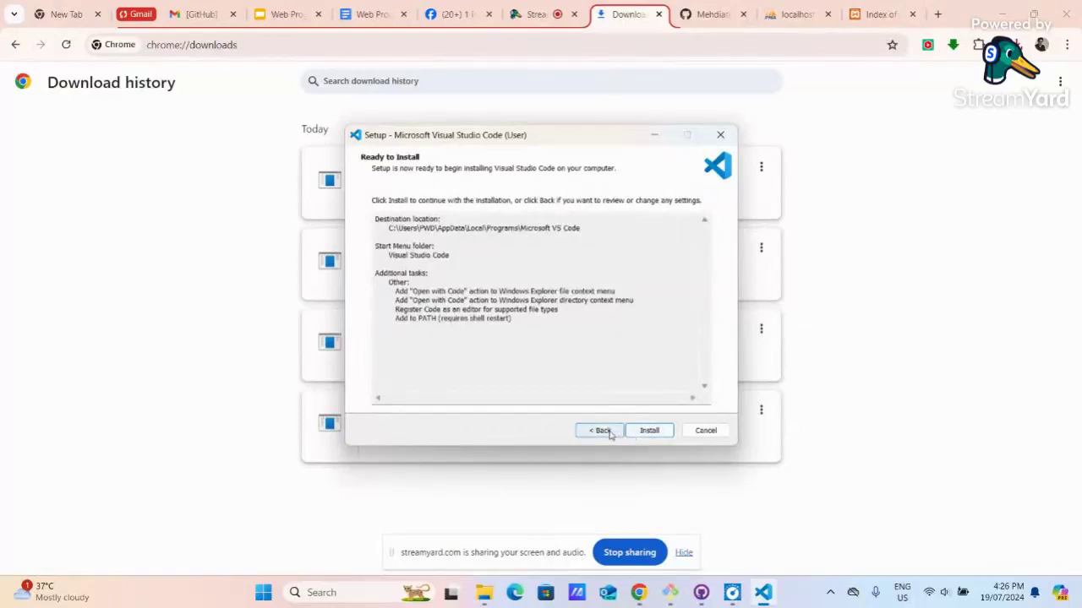
click(604, 431)
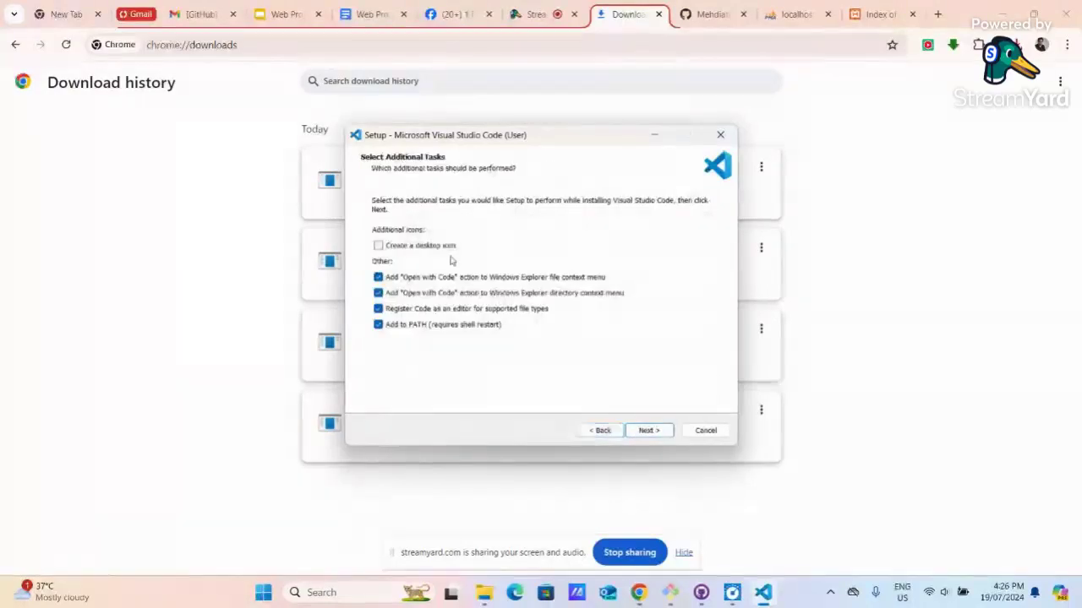
click(378, 246)
click(647, 431)
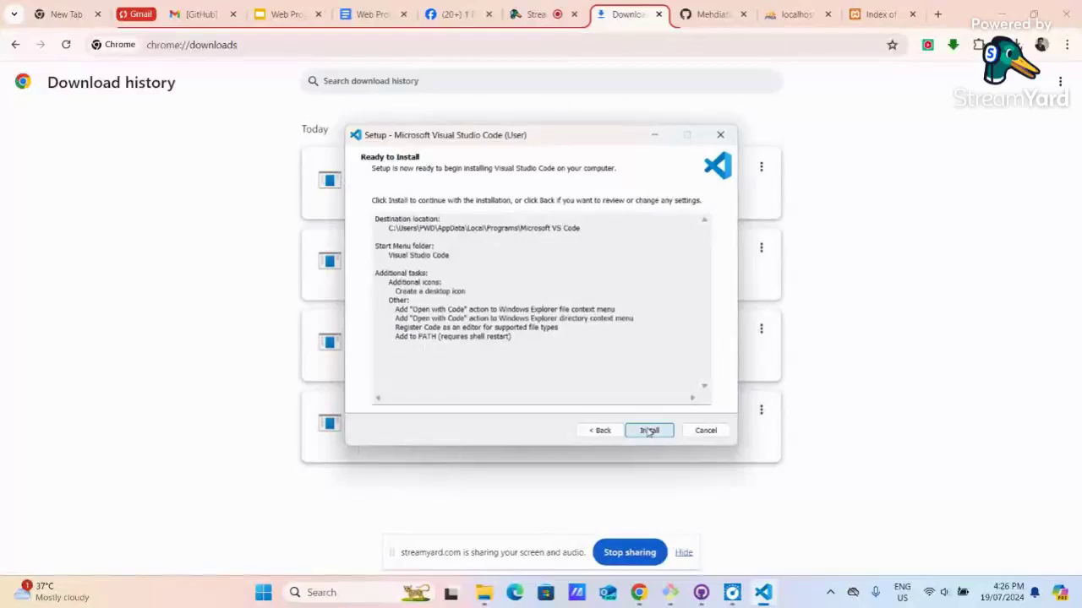
Step: Install VS Code, finish with launch checked, minimize Chrome and close the VS Code window
click(648, 431)
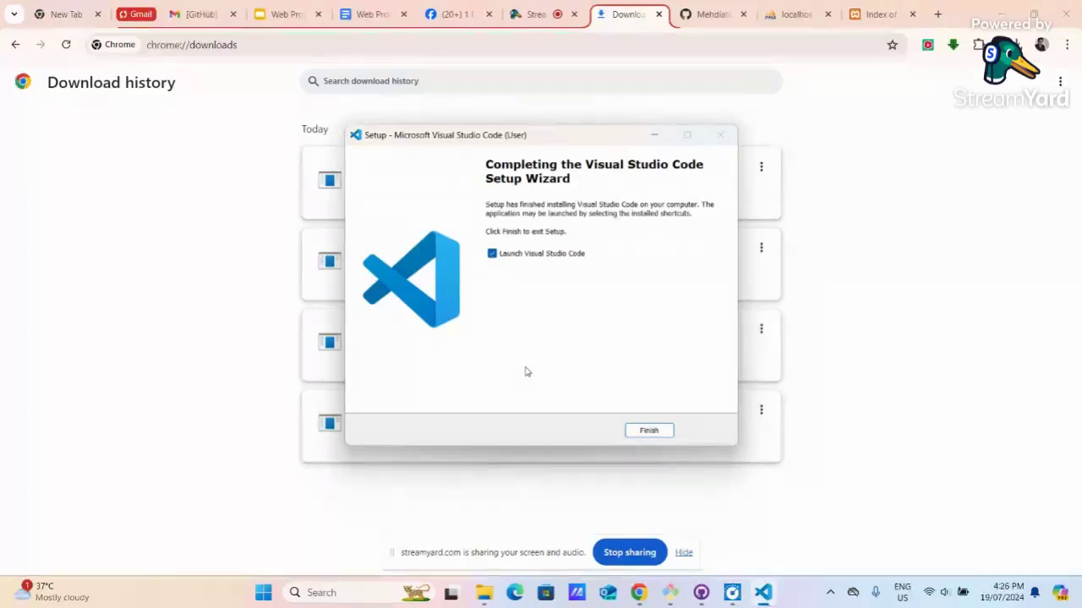
click(649, 430)
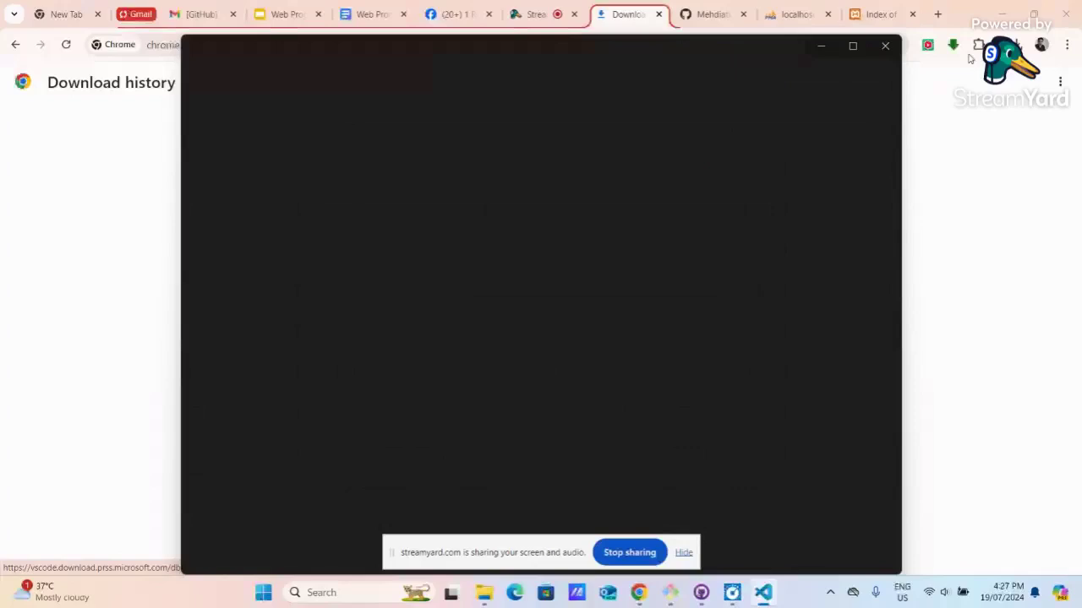
click(1000, 18)
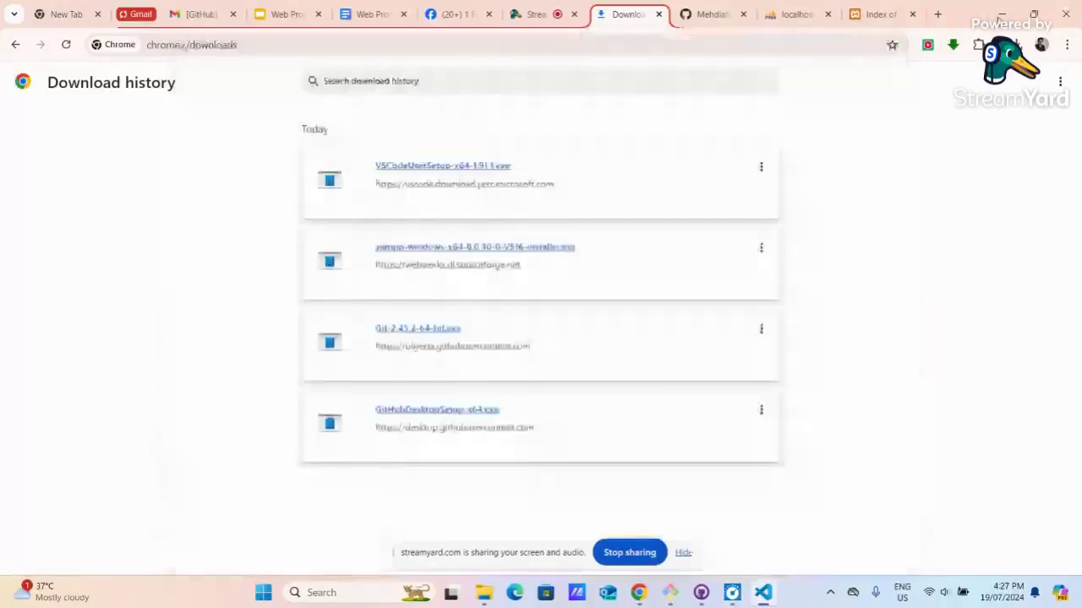
click(999, 16)
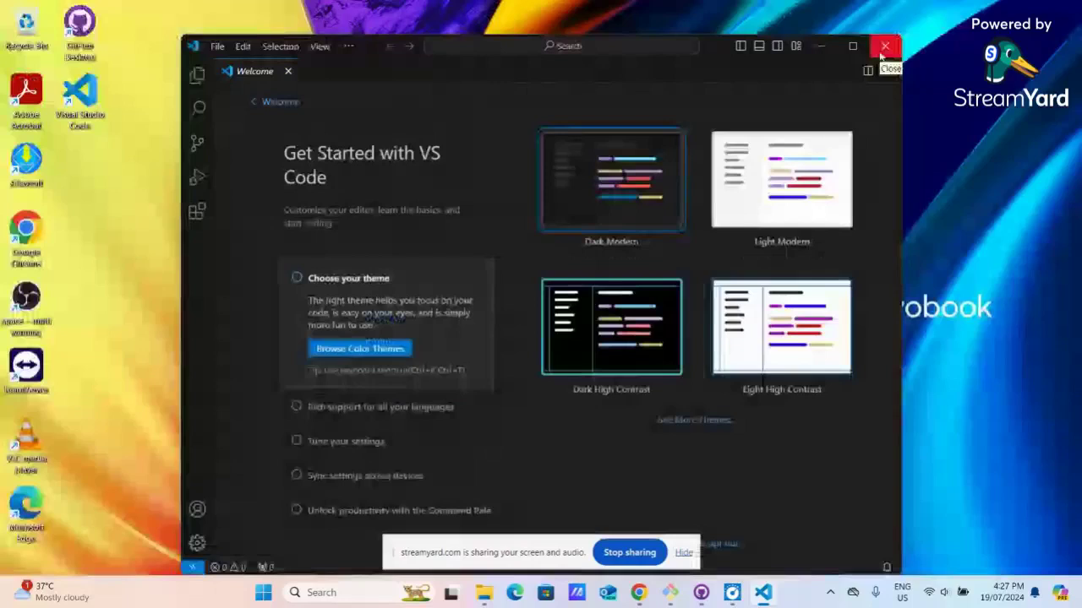
click(882, 51)
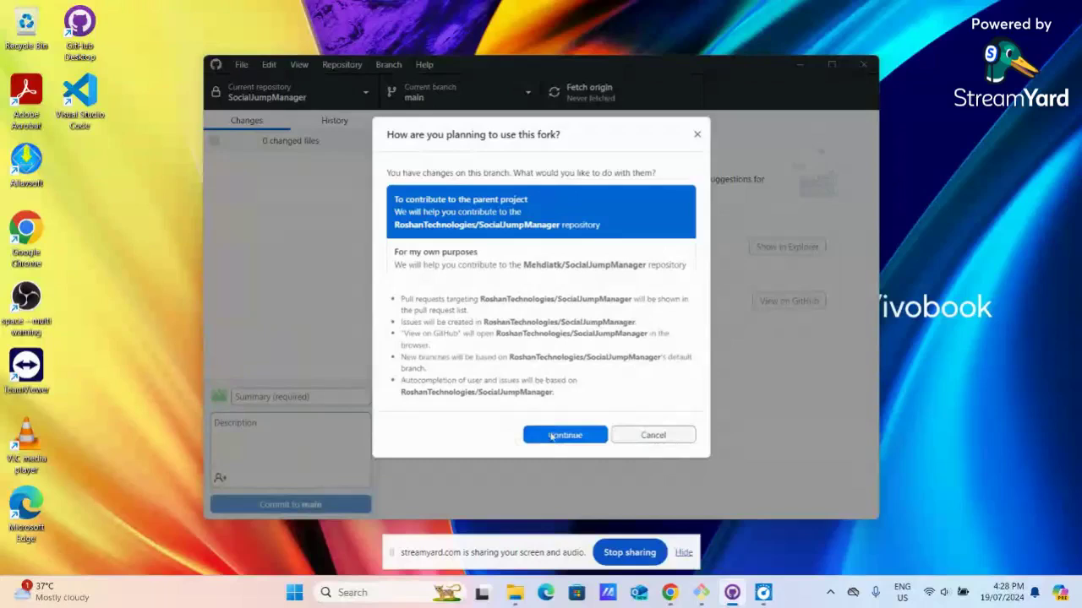
Step: Keep 'To contribute to the parent project' for the fork and continue, then return to Git Setup
click(551, 436)
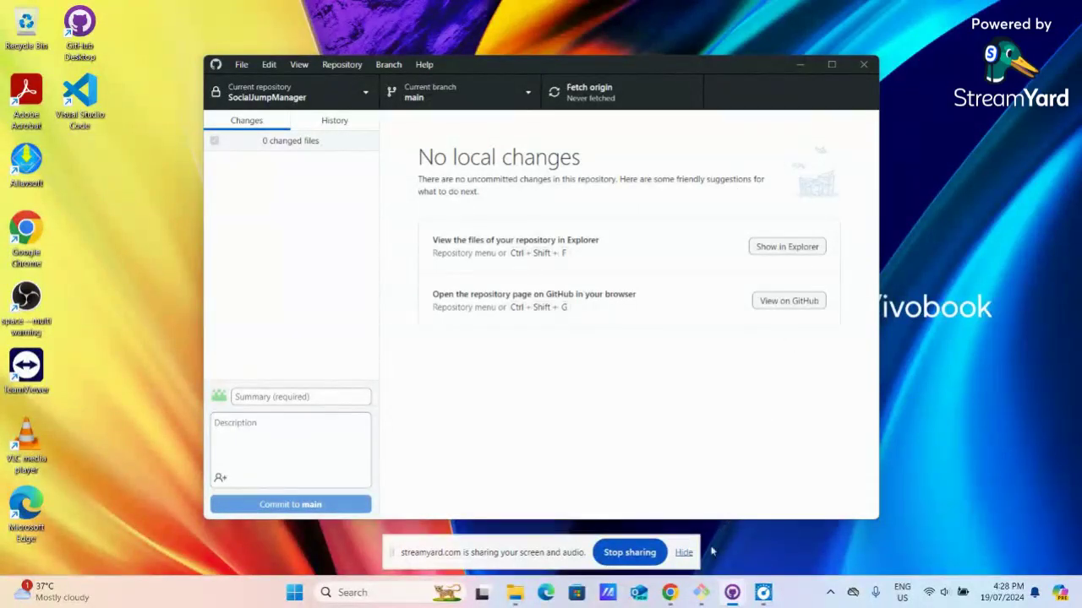
click(701, 596)
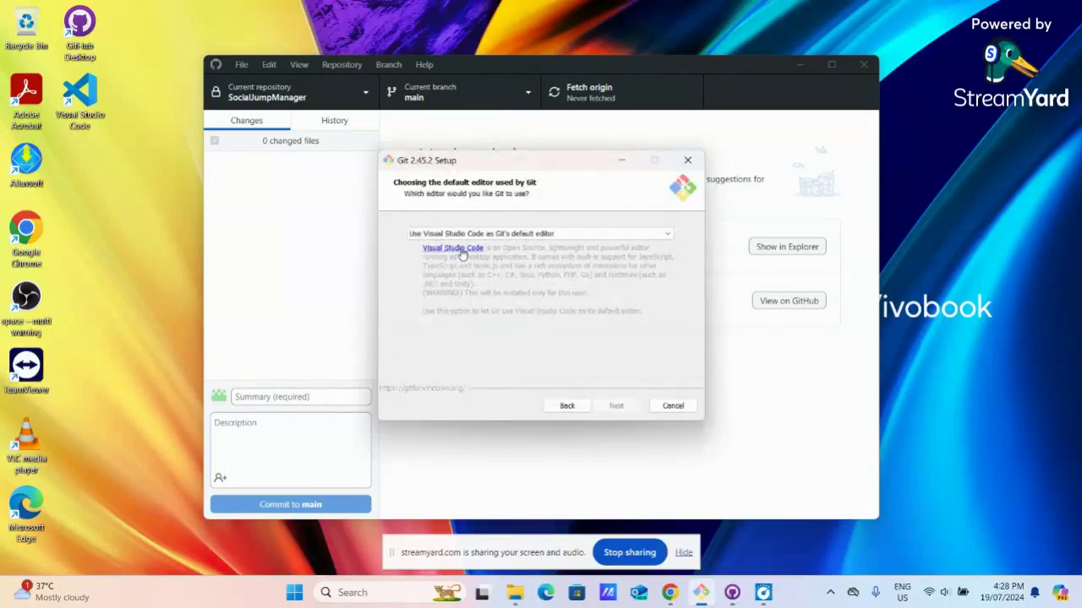
Step: Try Sublime Text then Visual Studio Code as Git's default editor, backing out of an exit prompt
click(502, 234)
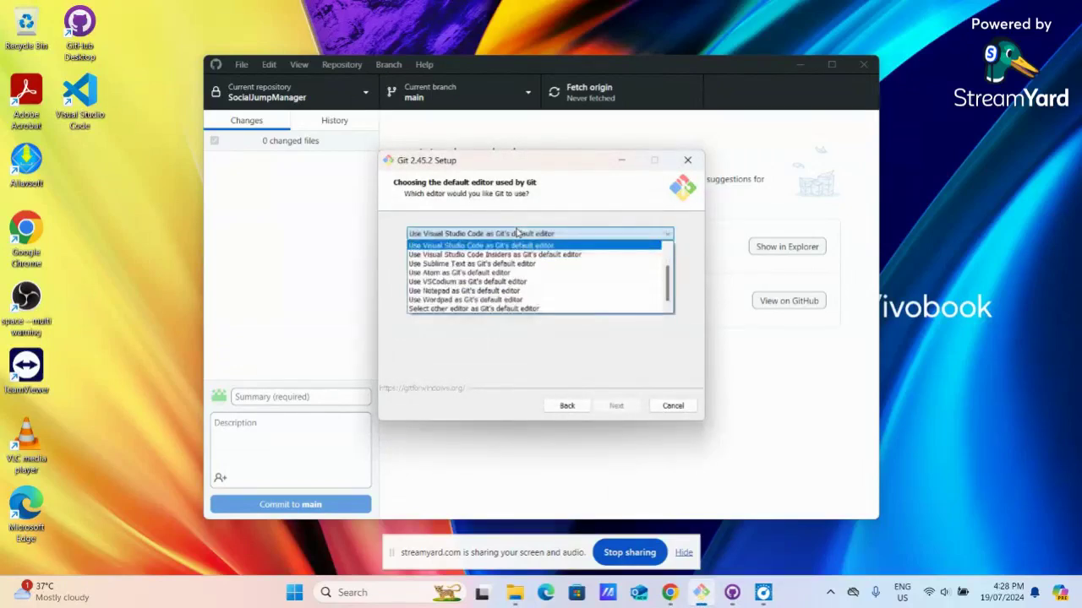
click(490, 264)
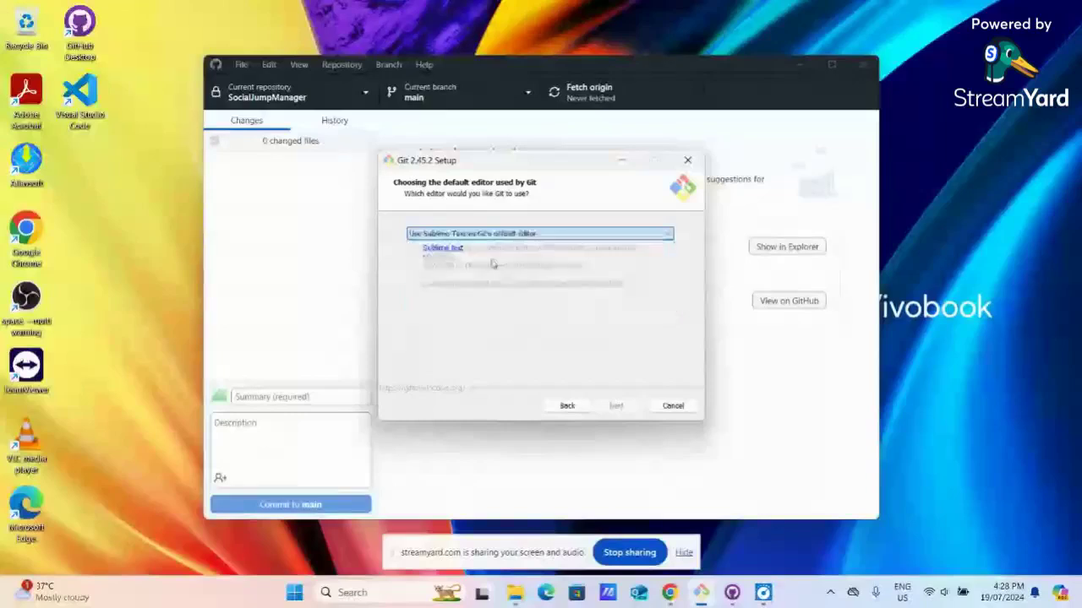
click(542, 235)
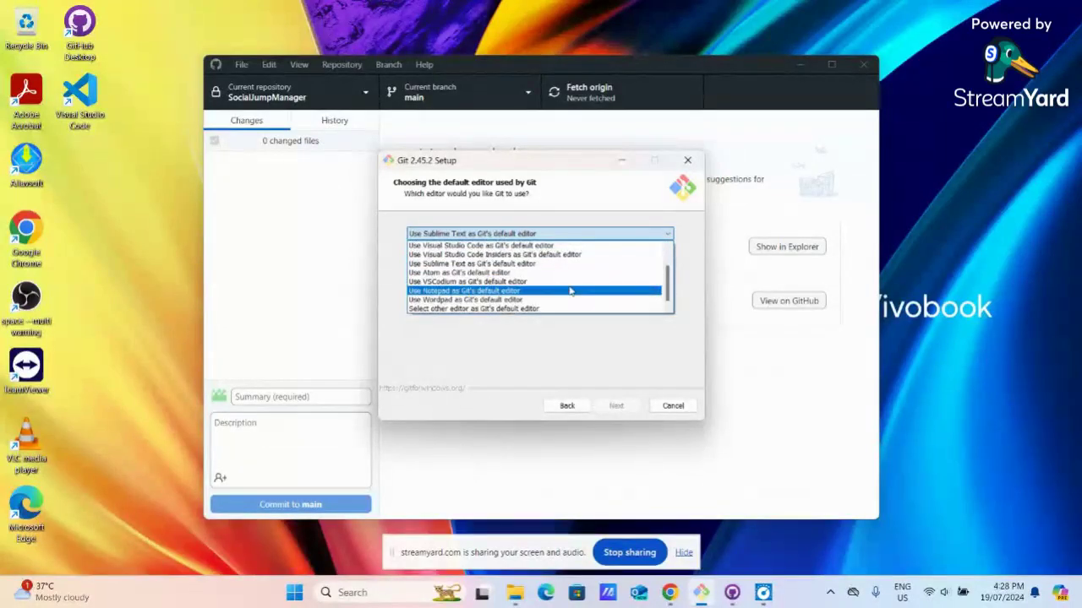
drag(667, 286, 666, 233)
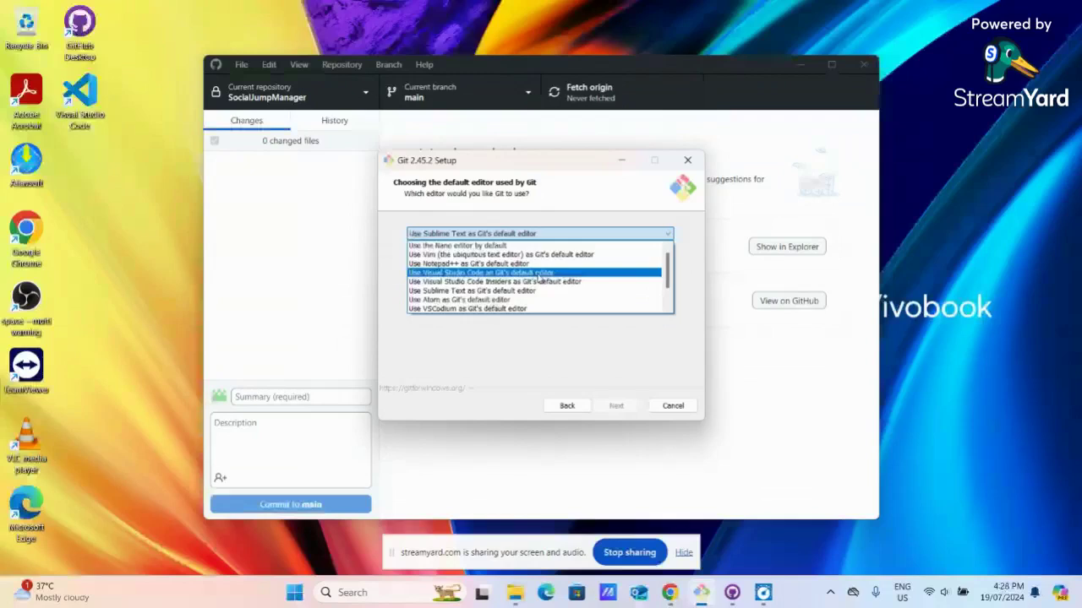
click(538, 274)
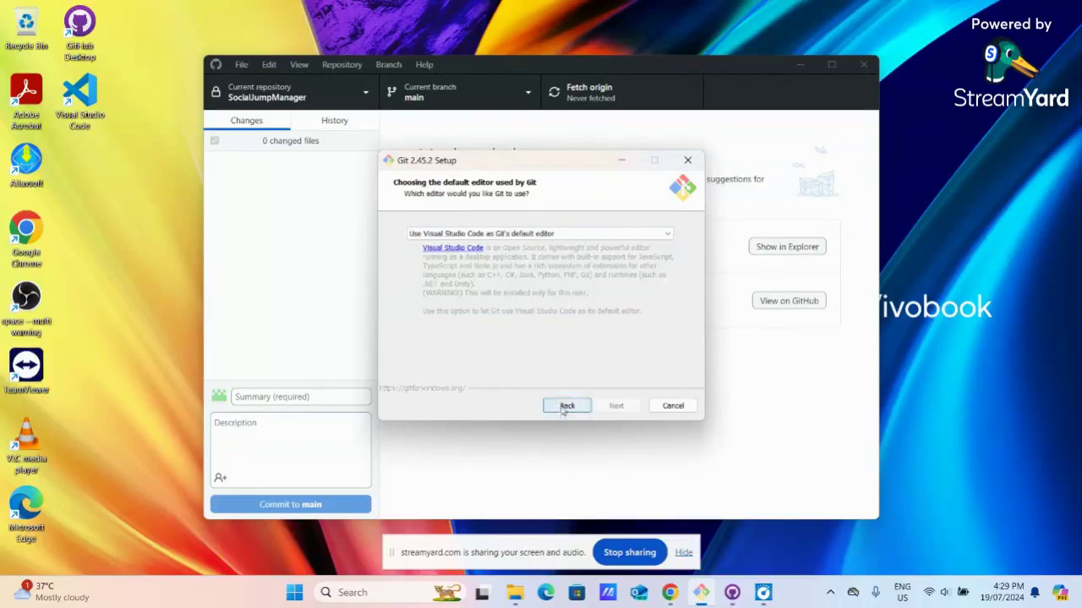
click(673, 405)
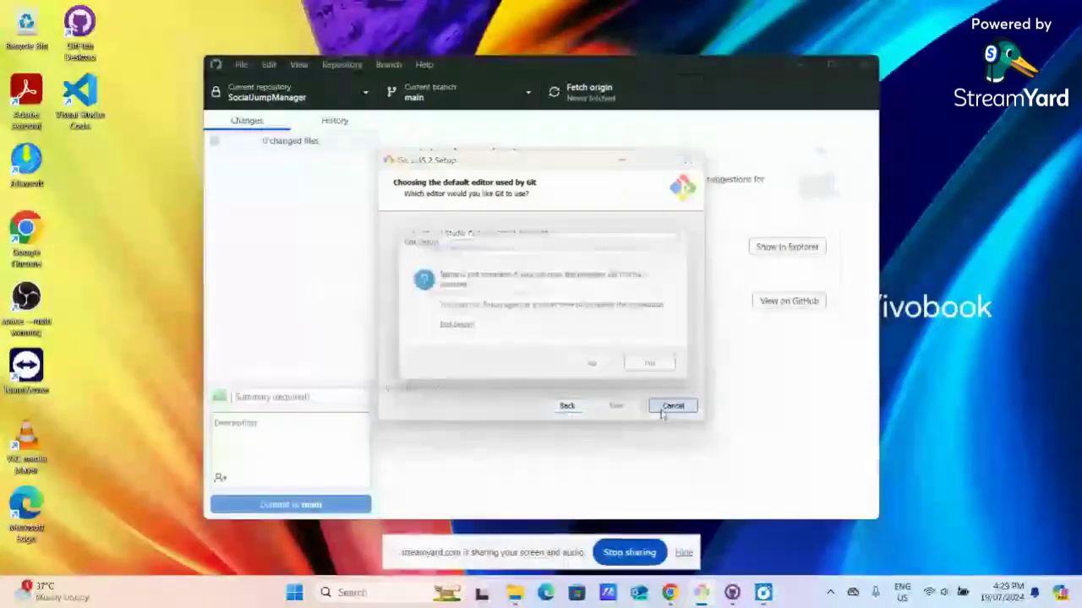
click(659, 370)
Step: Revisit the editor page, reselect Visual Studio Code, then cancel and confirm exiting Git Setup
click(568, 407)
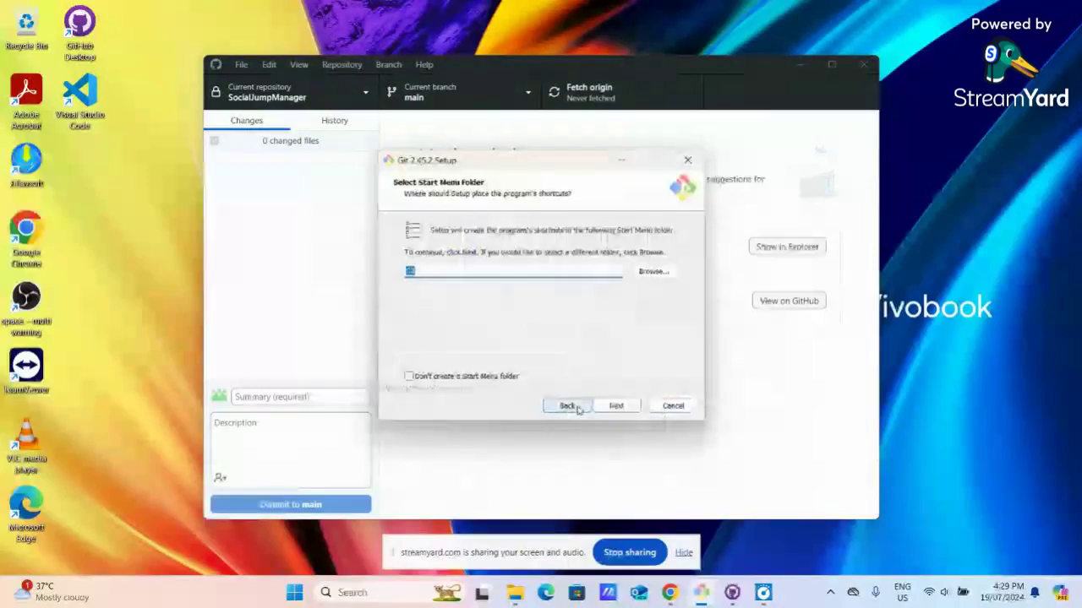
click(615, 407)
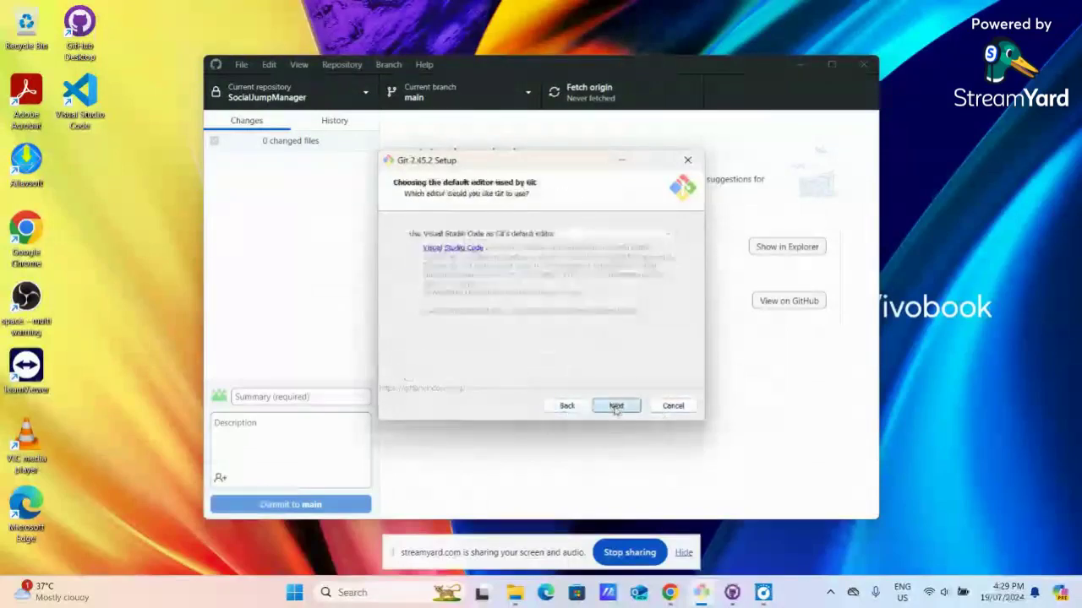
click(534, 233)
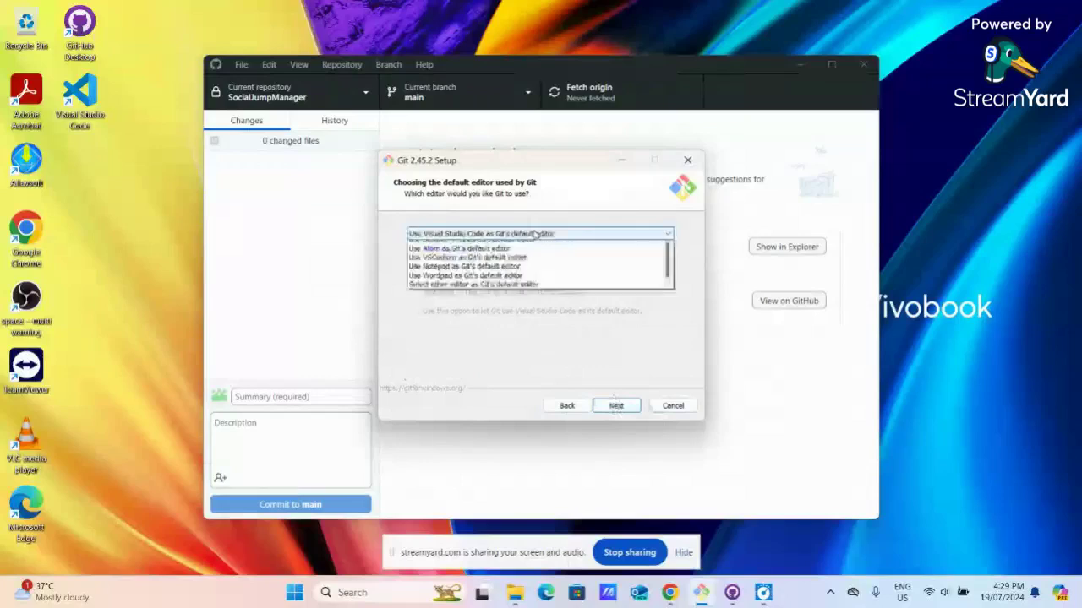
click(518, 251)
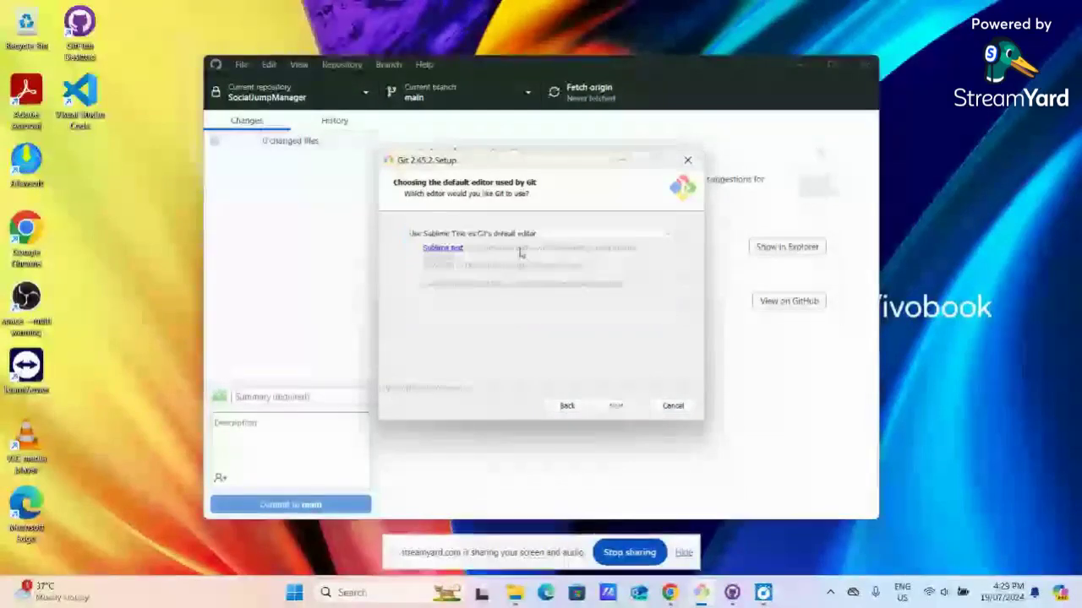
click(538, 239)
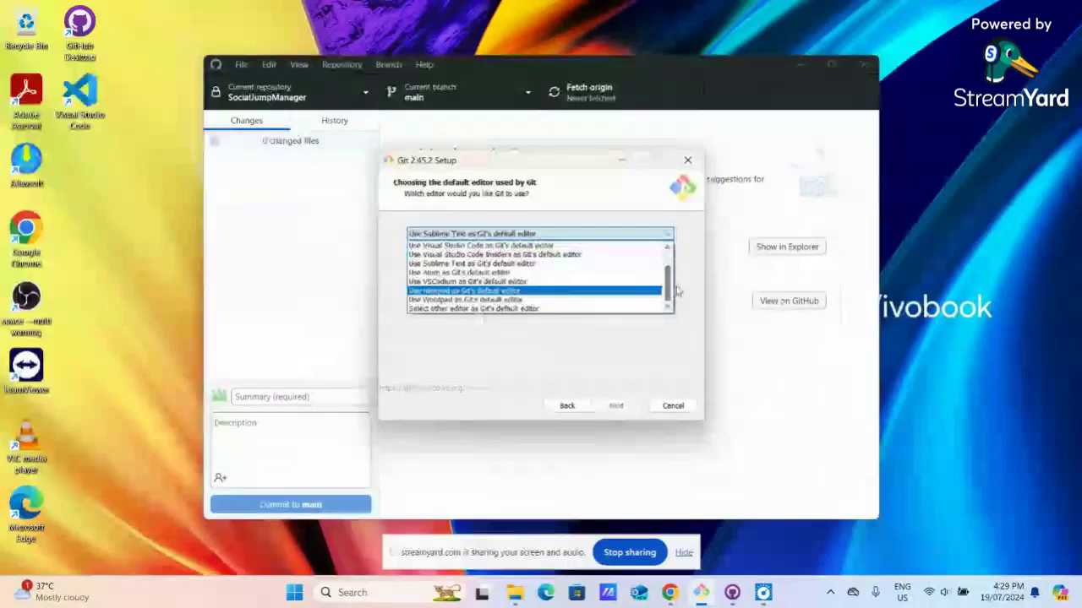
click(665, 244)
scroll(667, 245, down, 1)
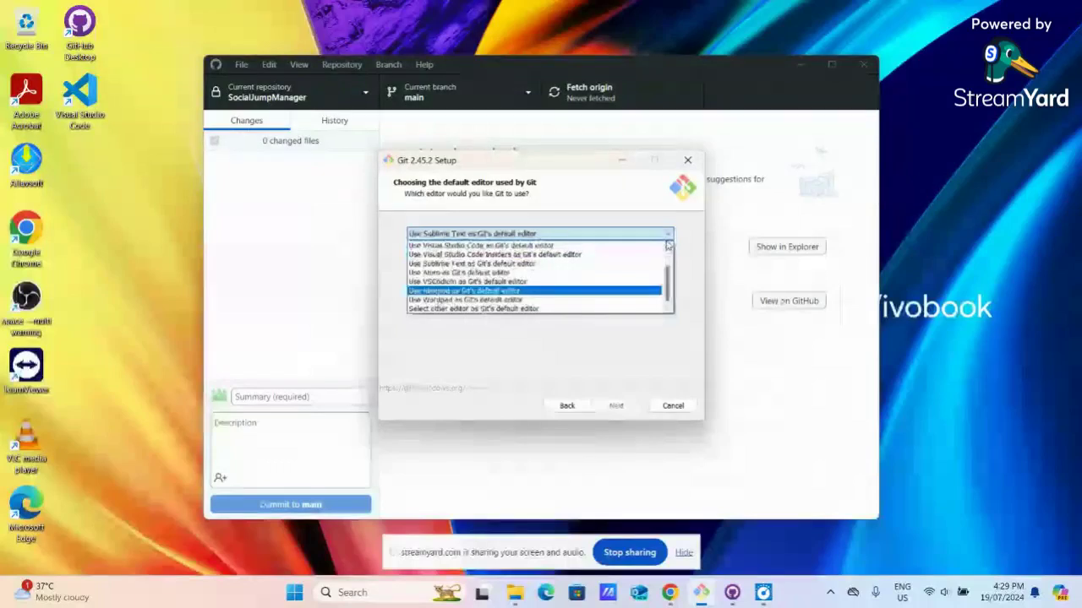
scroll(667, 246, up, 1)
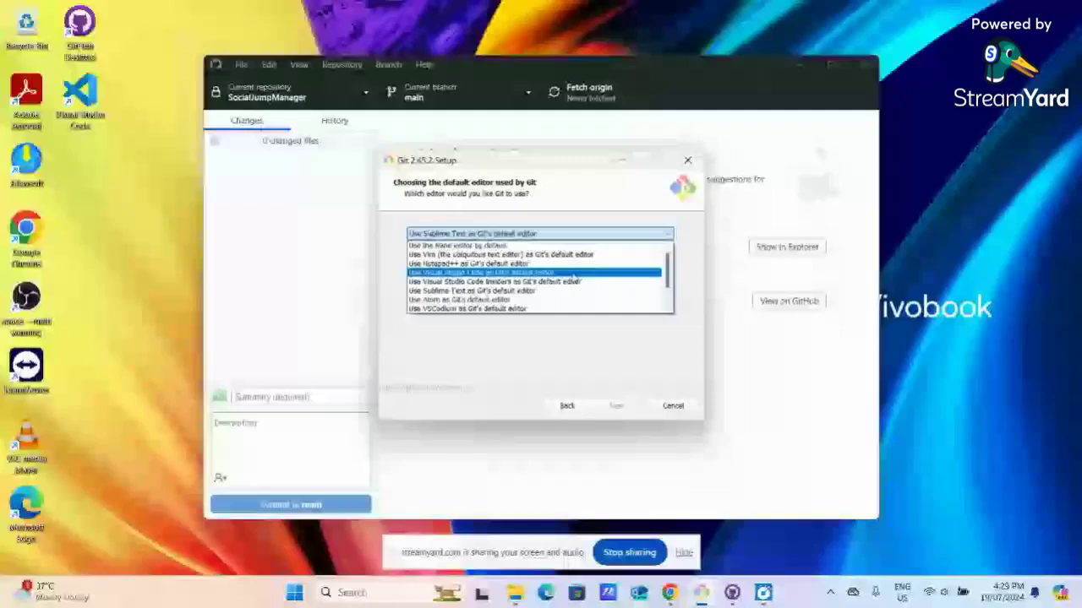
click(574, 275)
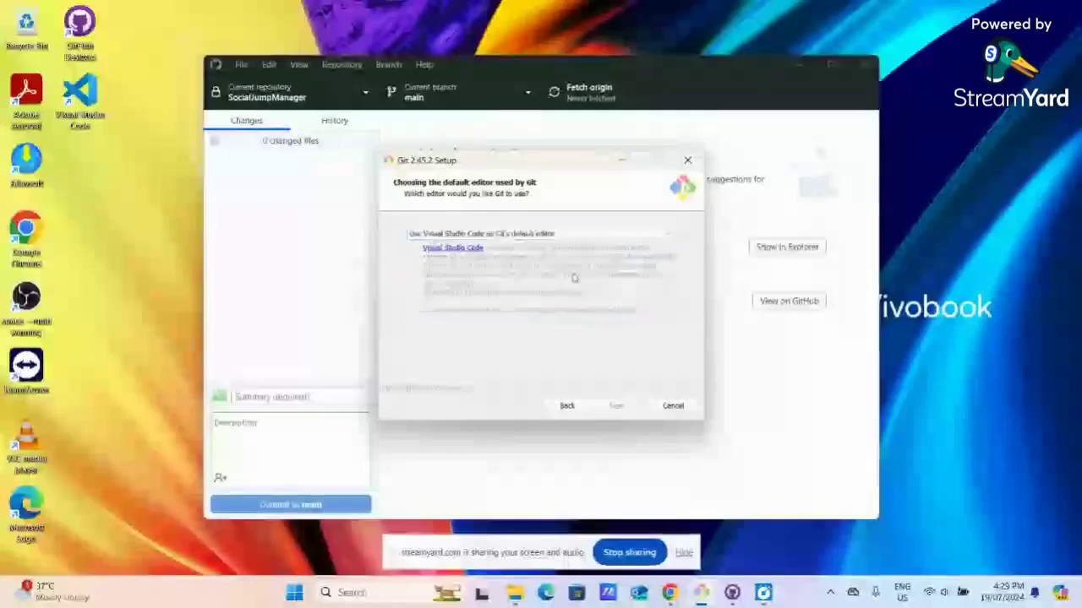
click(672, 406)
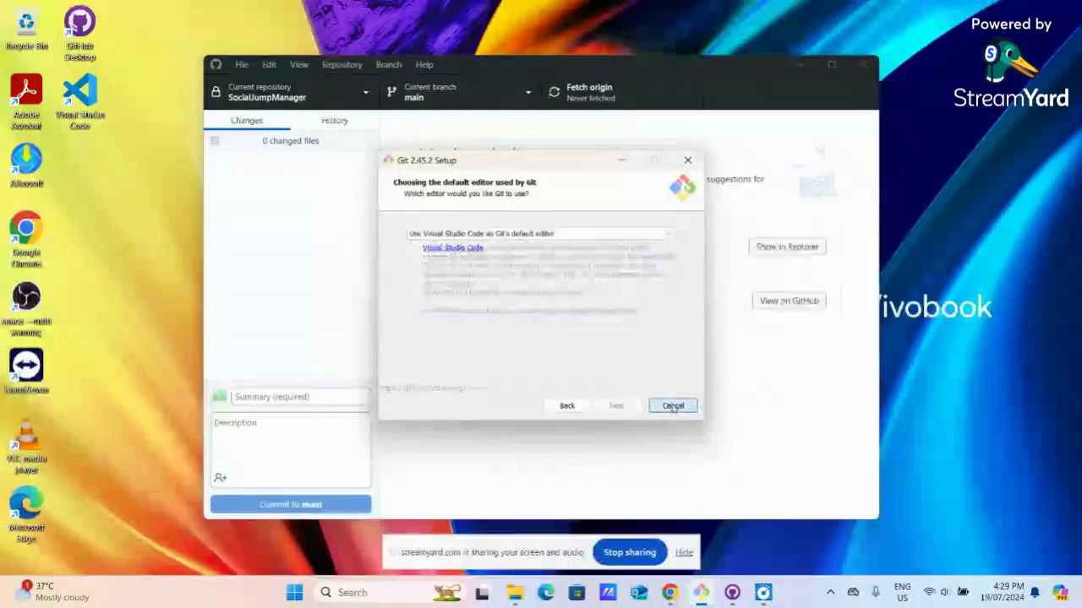
click(611, 370)
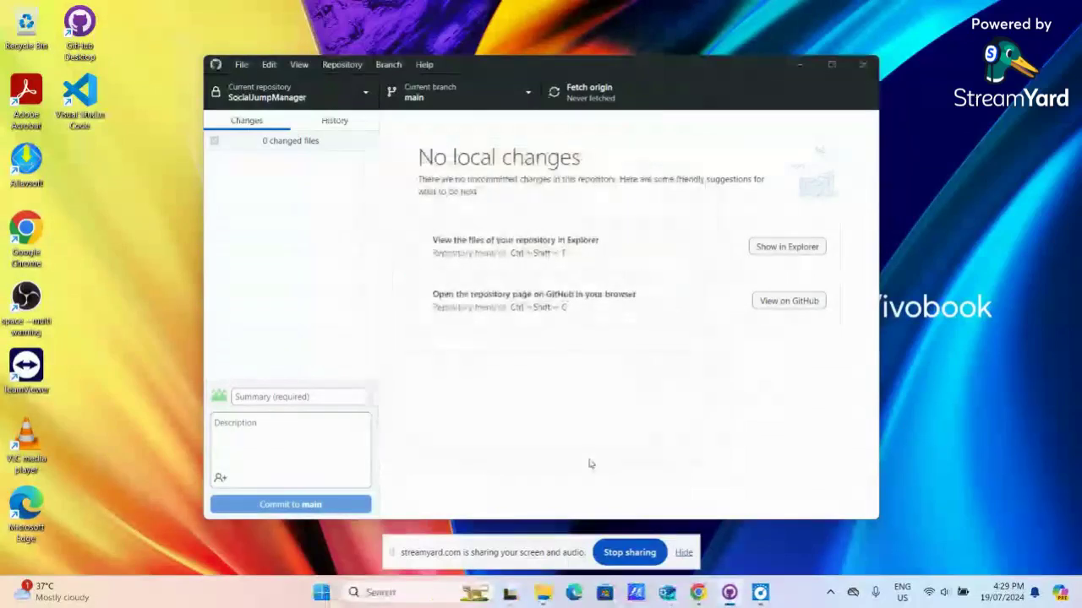
Step: Launch the Git 2.45.2 installer from Chrome downloads and accept the license
mouse_move(697, 593)
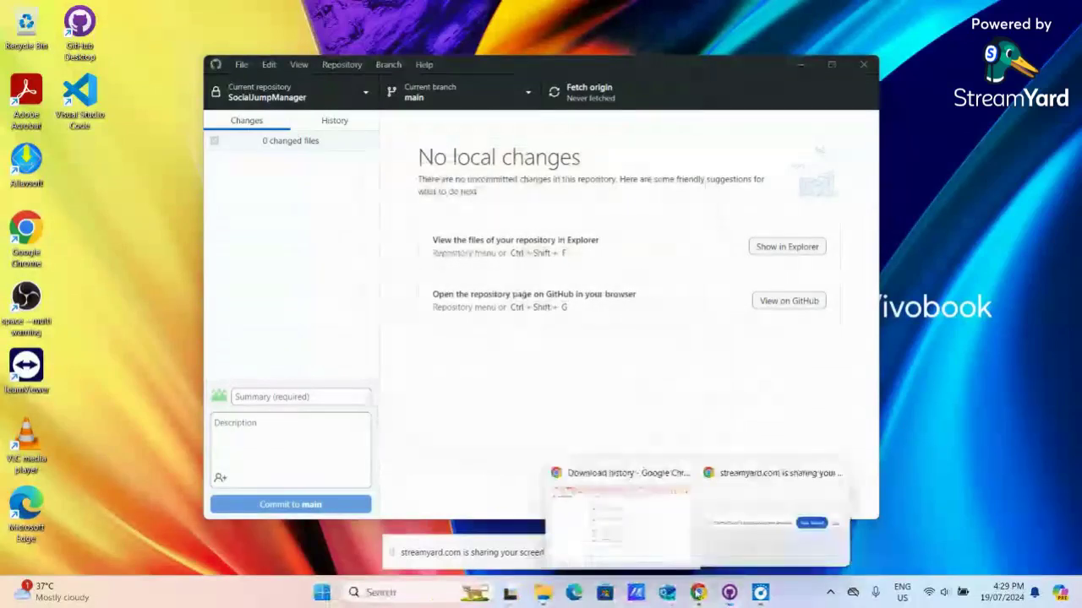
click(668, 554)
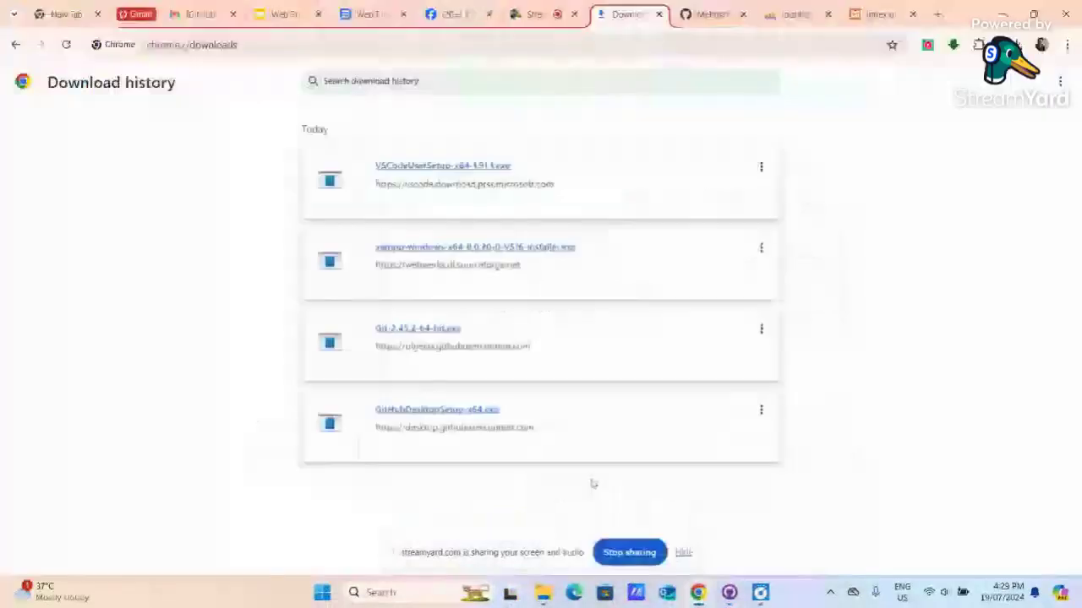
click(439, 336)
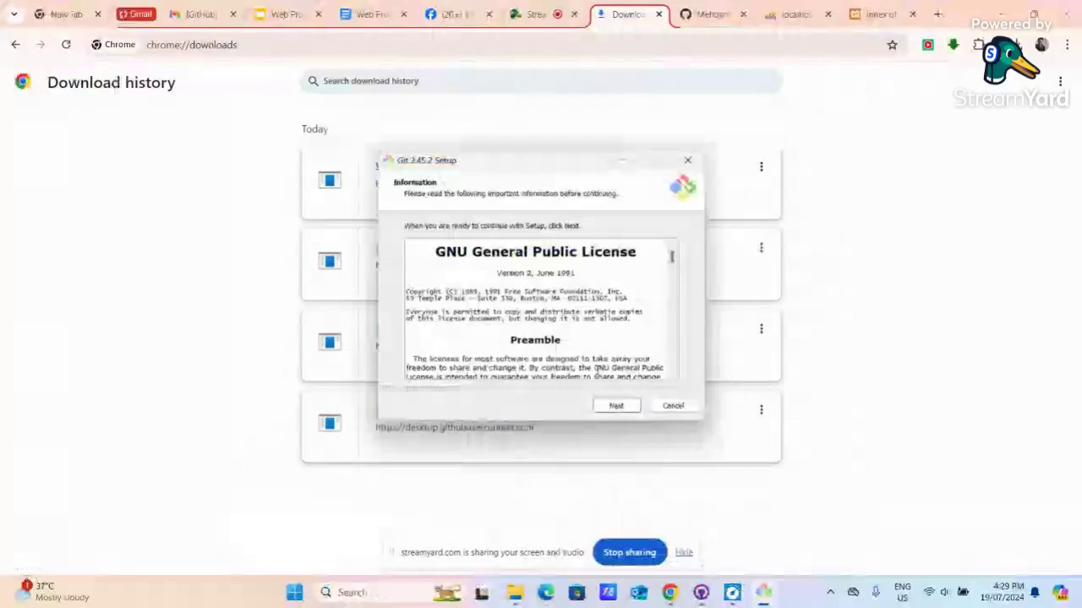
click(616, 406)
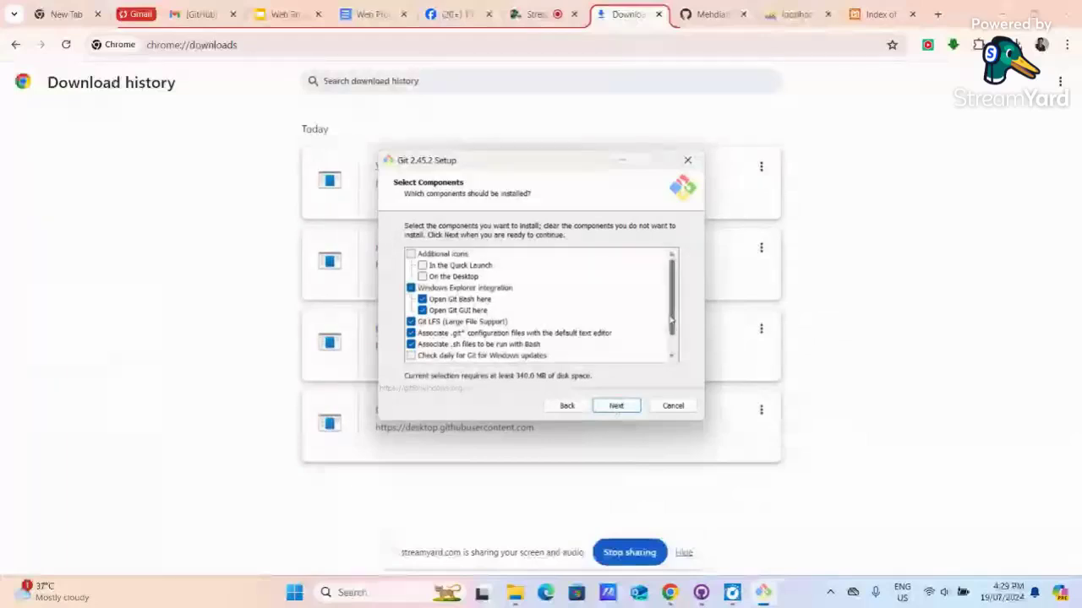
Step: Add the Git Bash profile to Windows Terminal, keep the Start Menu folder, and choose Visual Studio Code as editor
drag(672, 320, 660, 358)
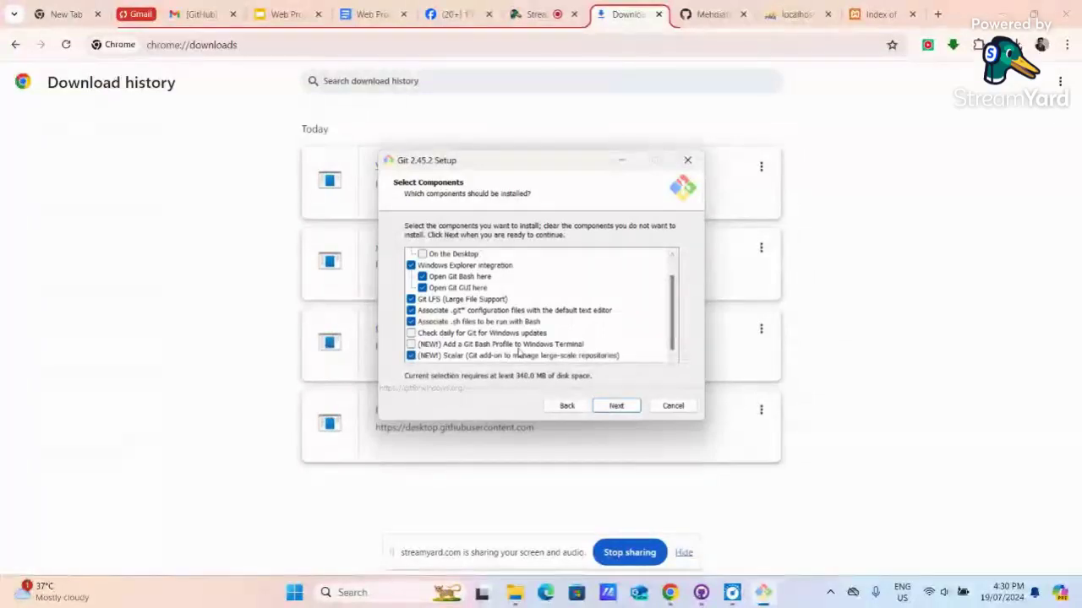
click(422, 345)
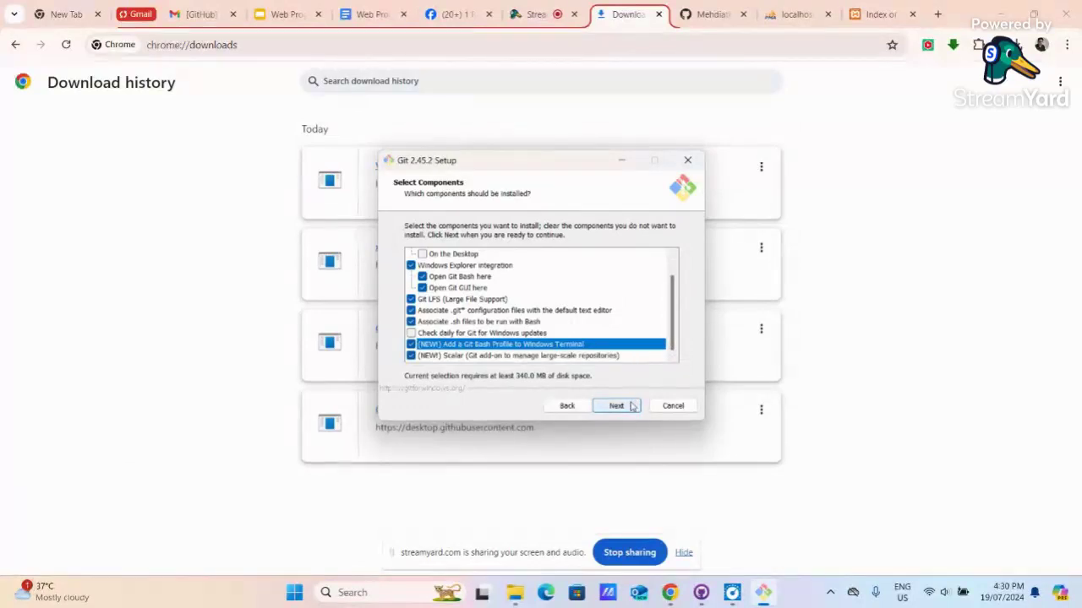
click(631, 406)
click(630, 407)
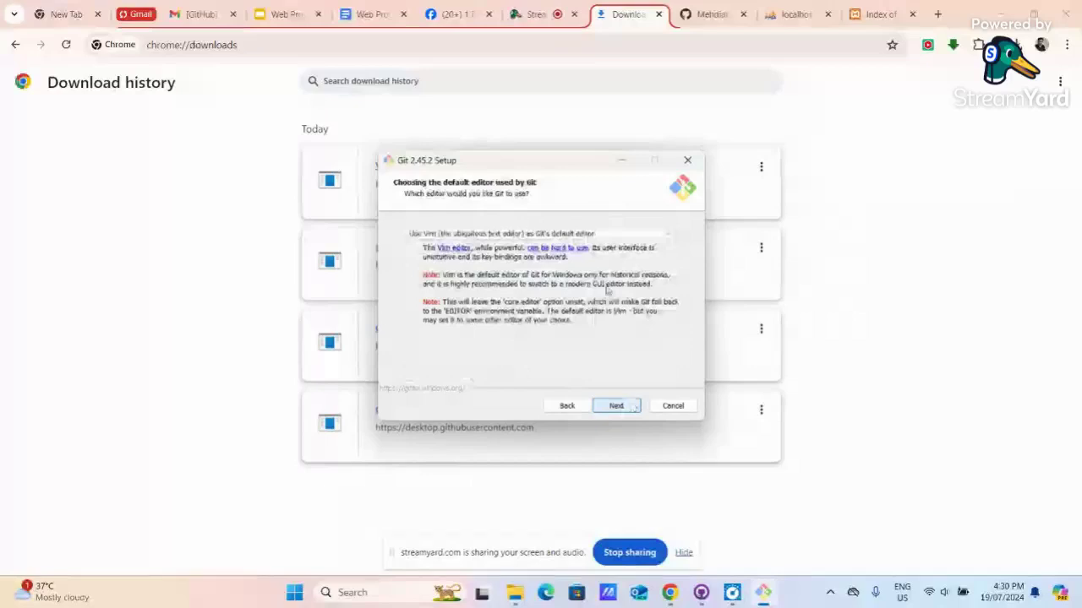
click(667, 235)
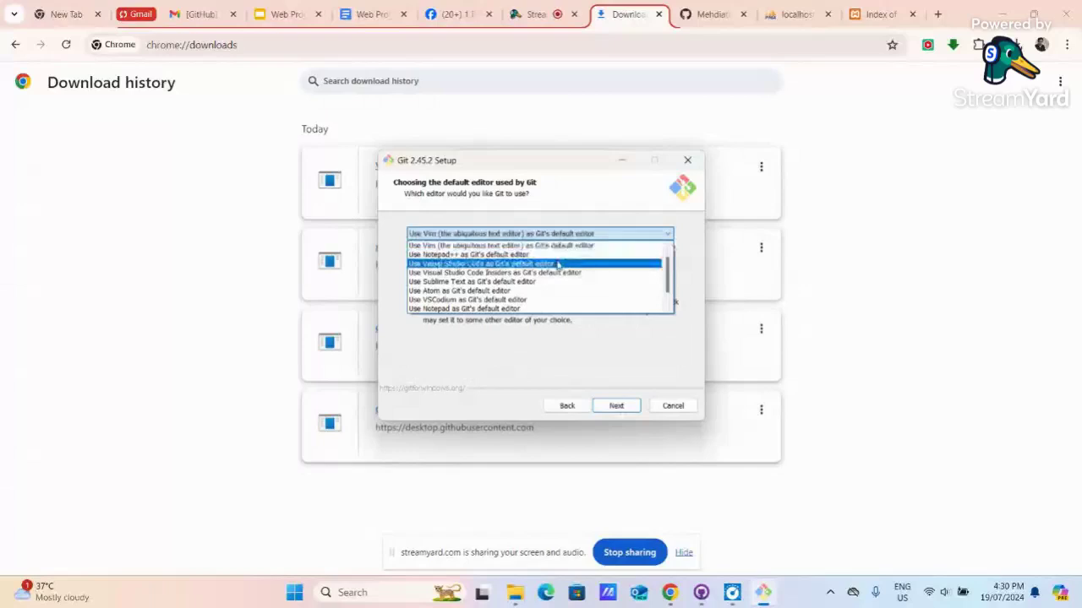
click(556, 264)
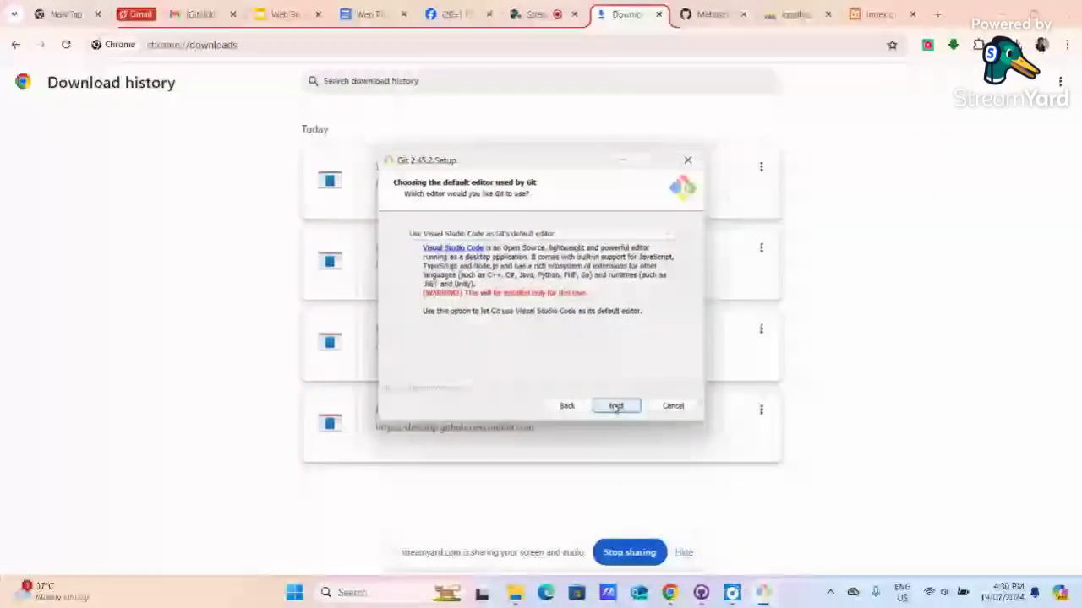
Step: Let Git decide the initial branch name and keep the recommended PATH setting
click(616, 407)
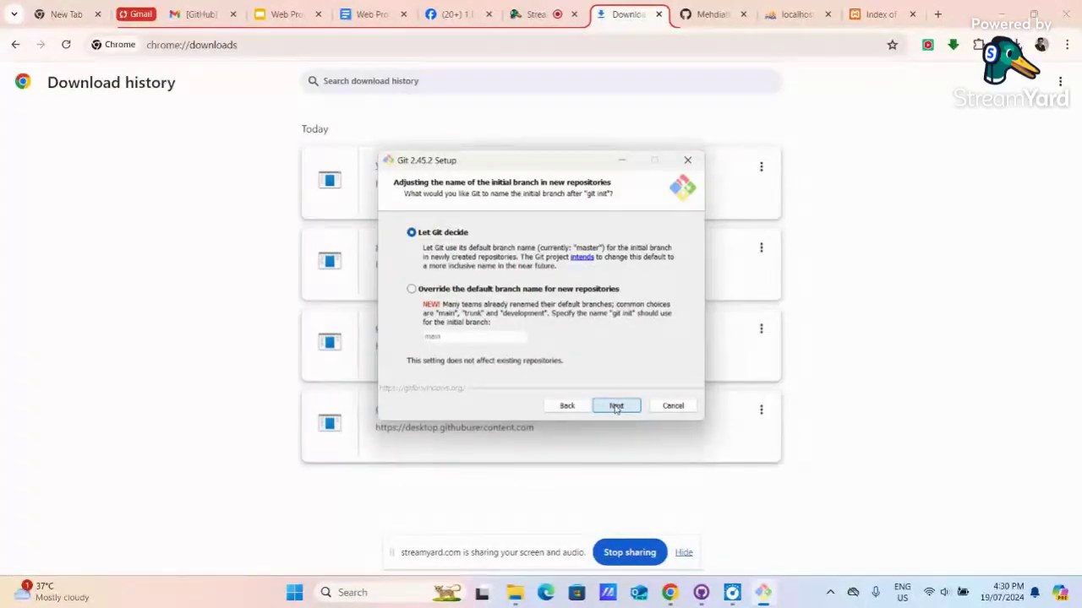
click(616, 406)
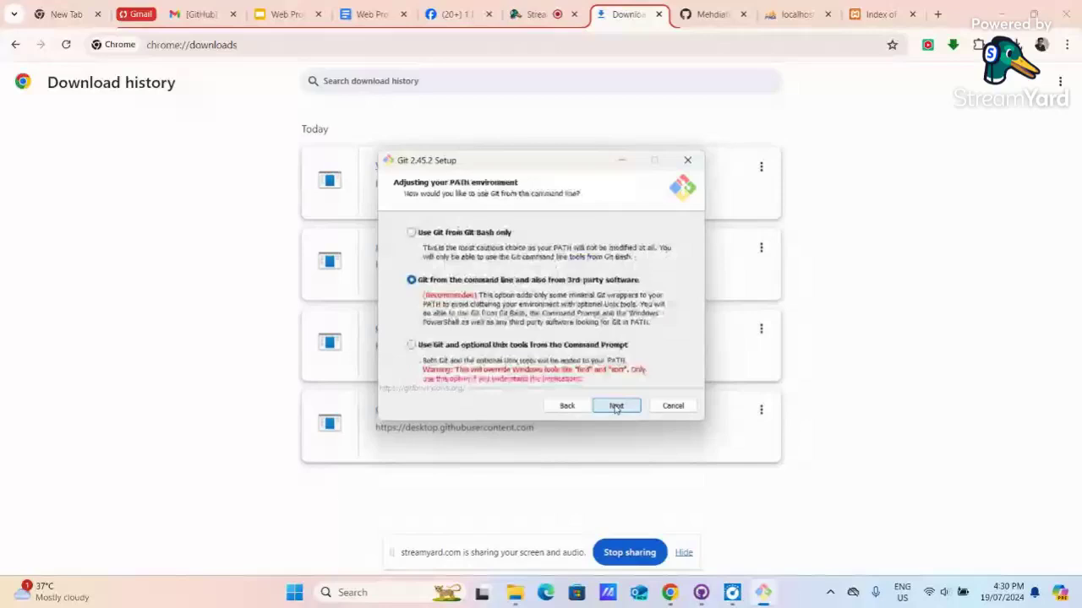
click(616, 406)
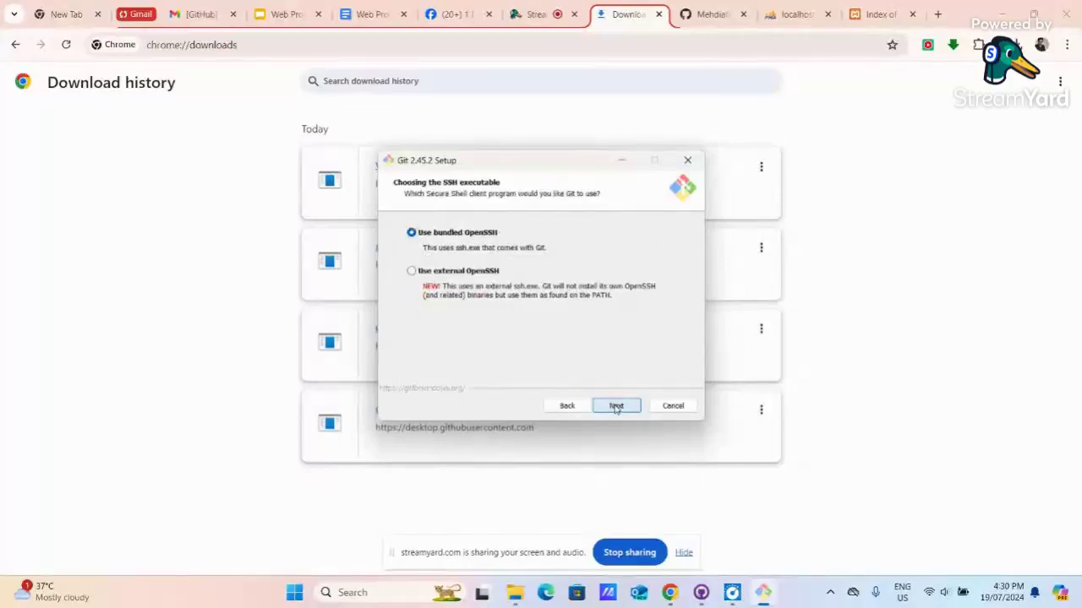
click(581, 408)
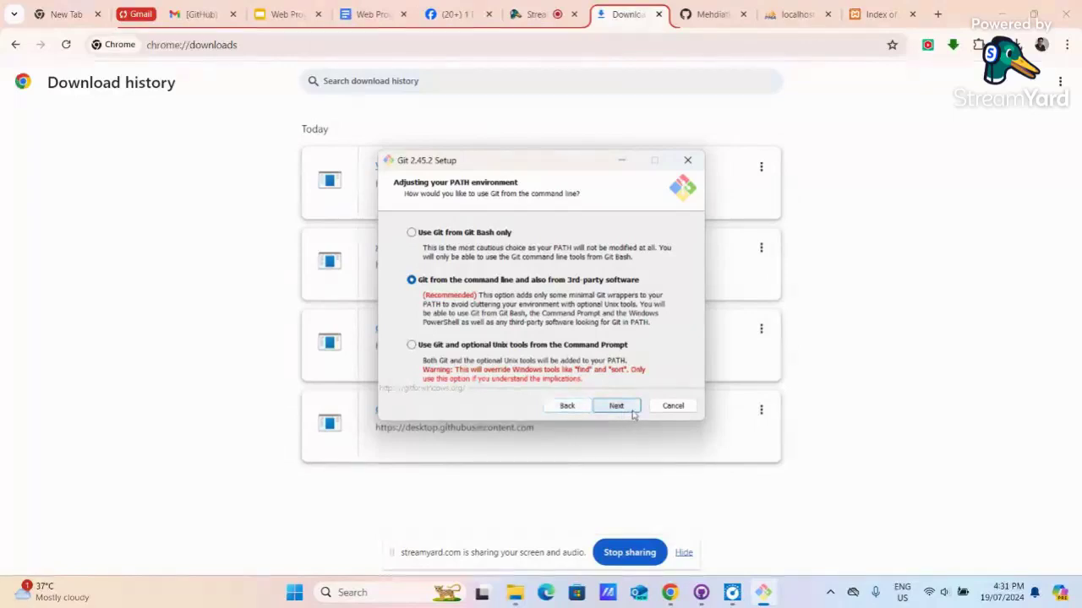
click(634, 413)
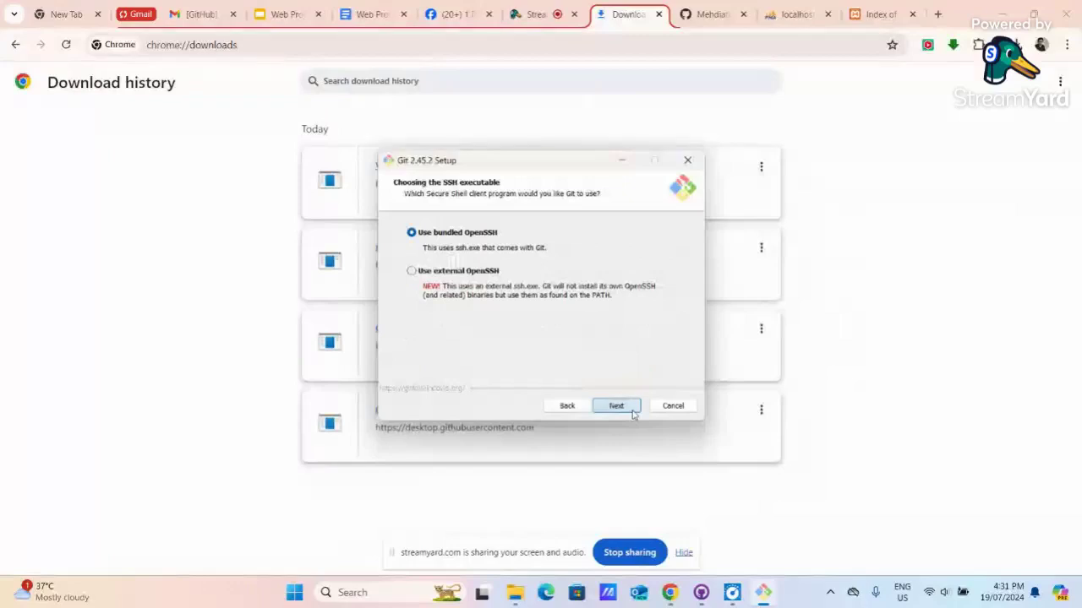
Step: Keep bundled OpenSSH, OpenSSL and Windows-style line endings, and use Windows' default console window
click(633, 413)
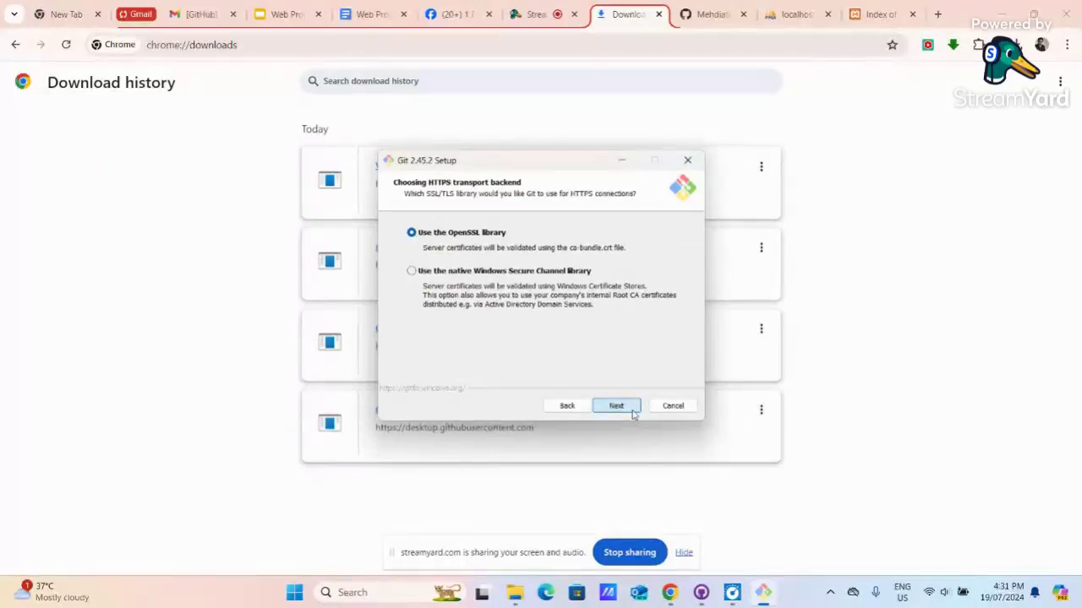
click(634, 413)
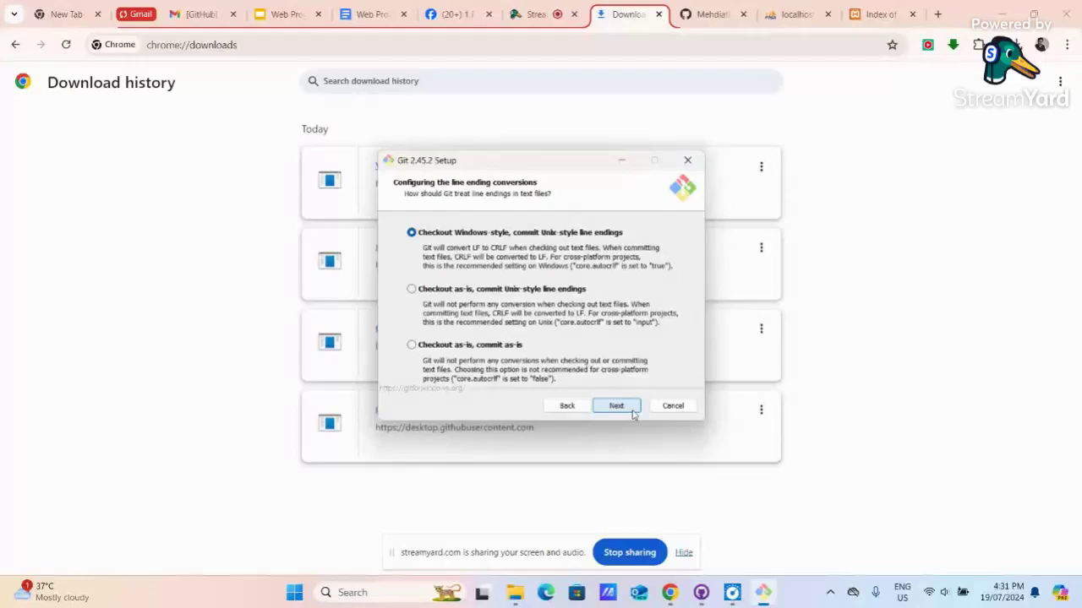
click(616, 406)
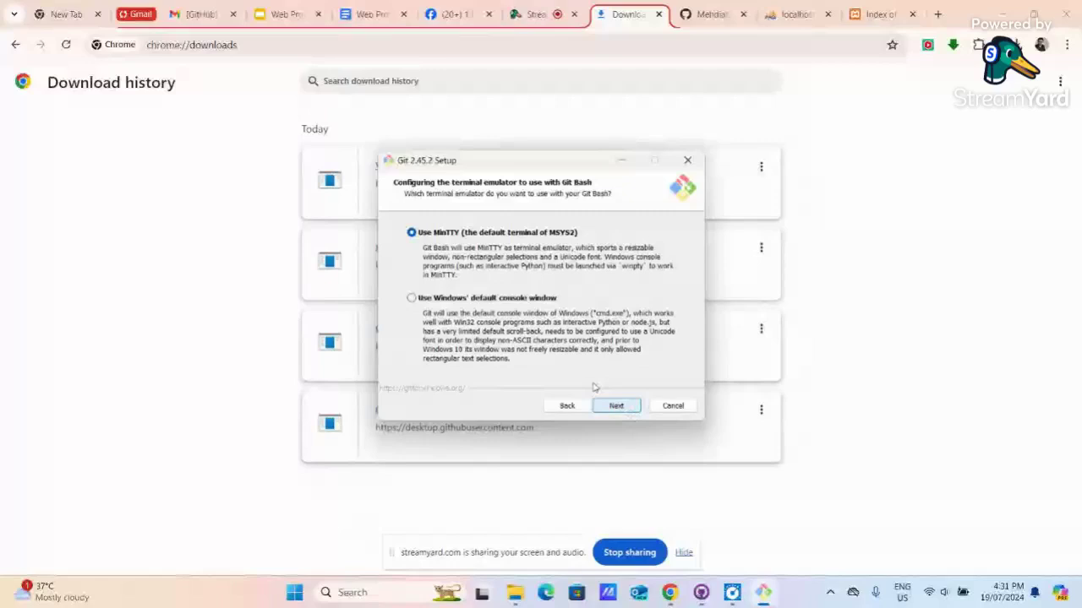
click(411, 298)
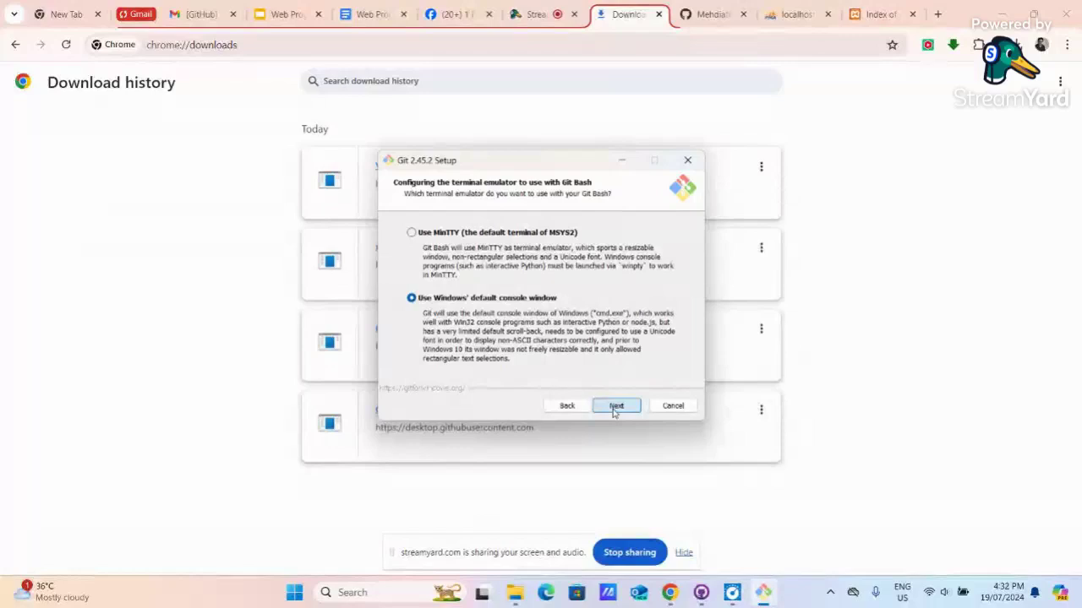
click(614, 409)
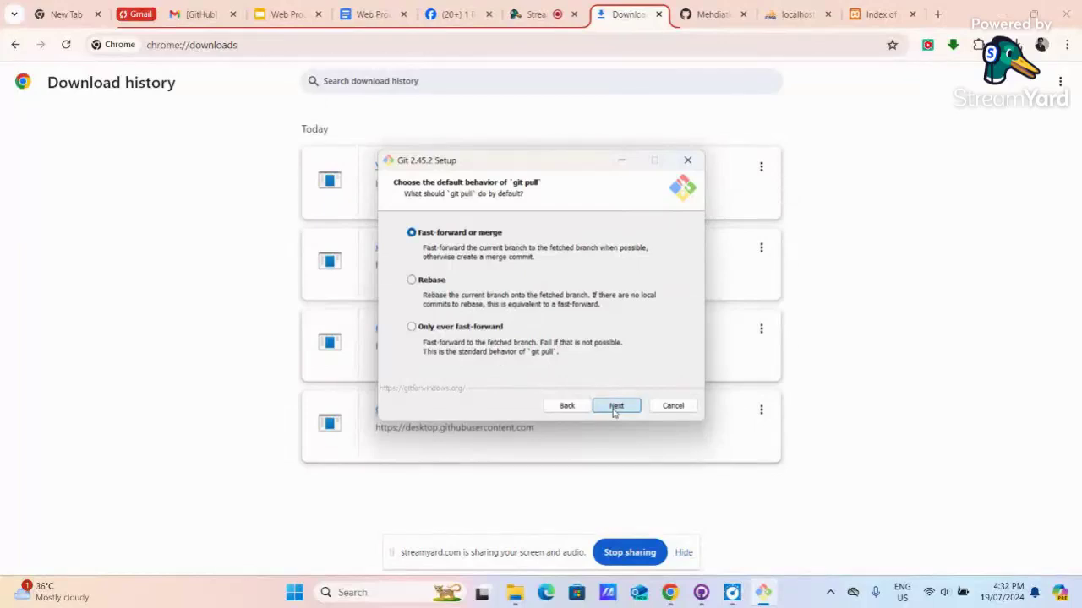
Step: Keep the default git pull, credential manager and caching options, enable both experimental features, and install Git
click(614, 409)
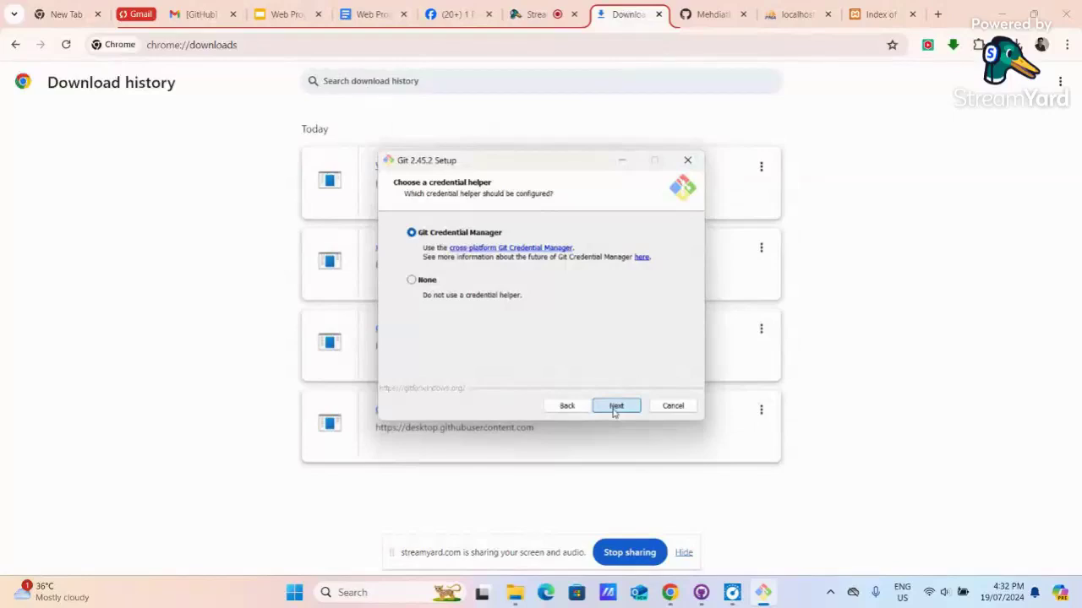
click(616, 407)
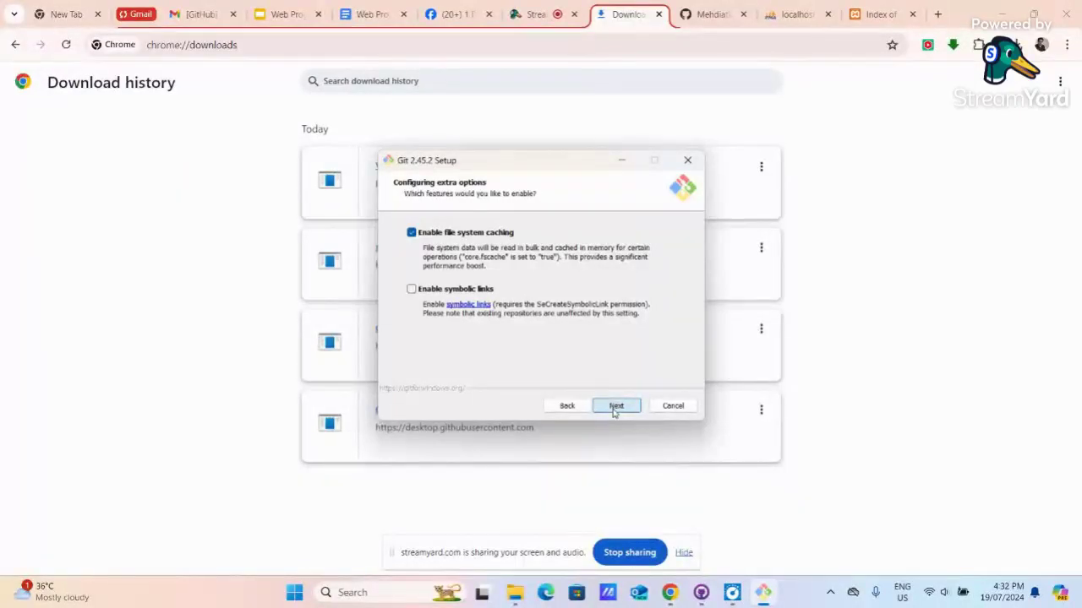
click(614, 407)
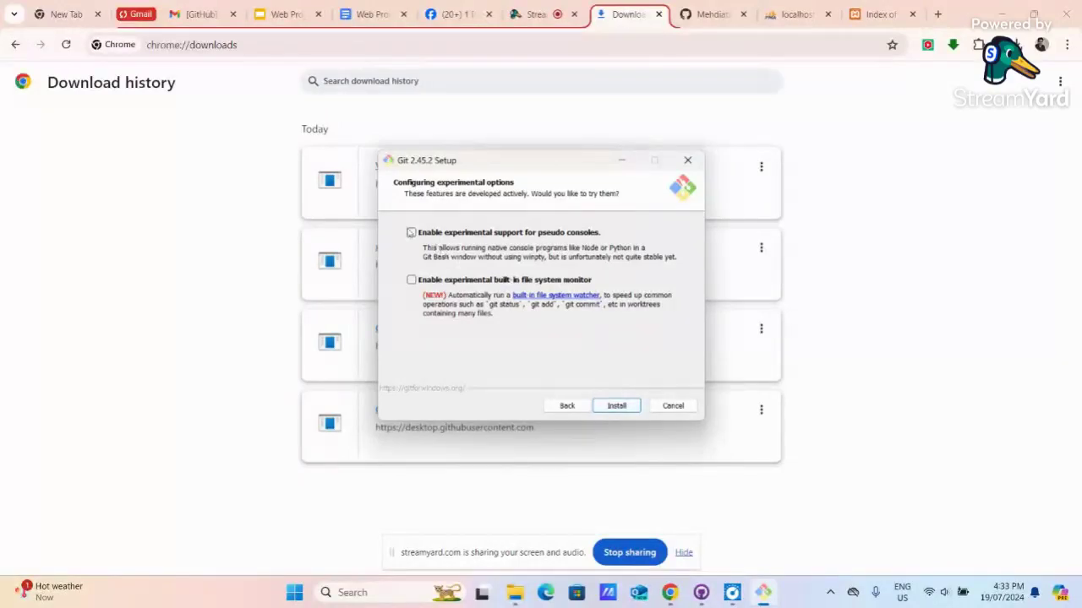
click(411, 233)
click(411, 279)
click(617, 407)
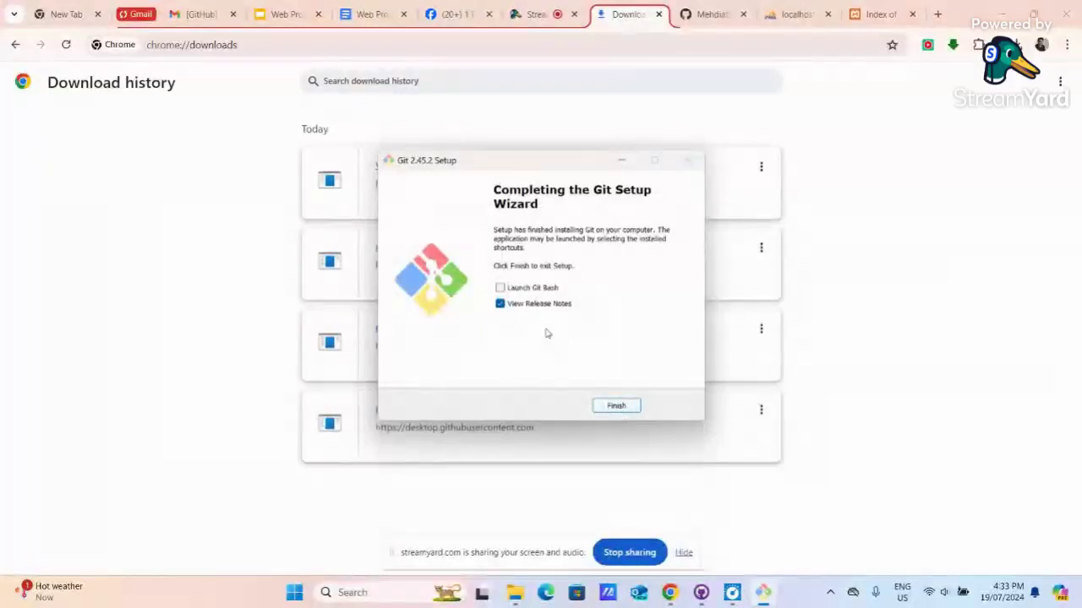
Step: Finish Git setup without viewing release notes and minimize Chrome to the desktop
click(502, 305)
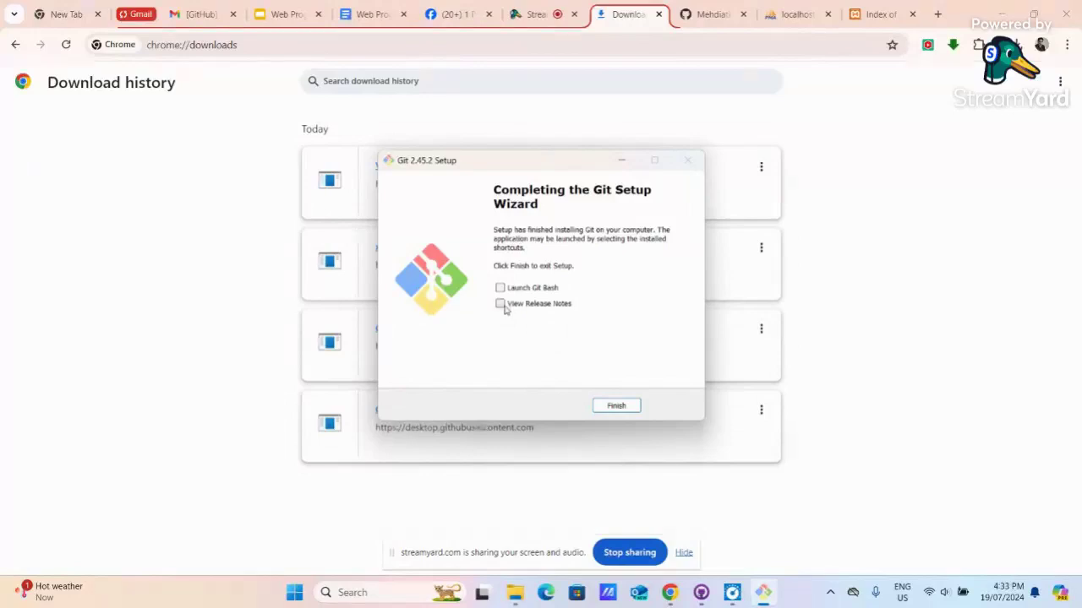
click(616, 406)
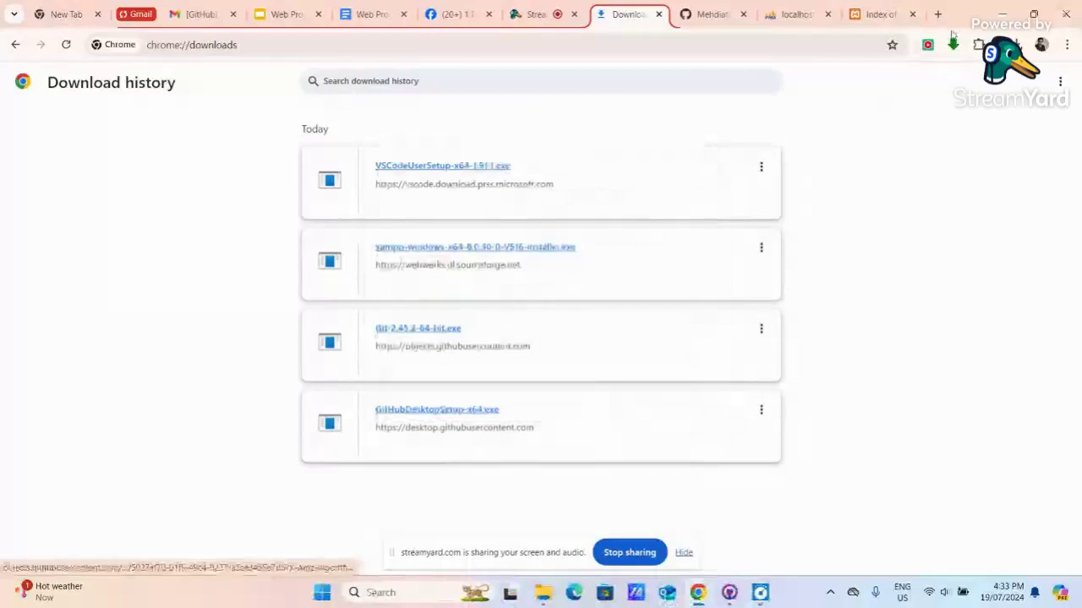
click(1003, 15)
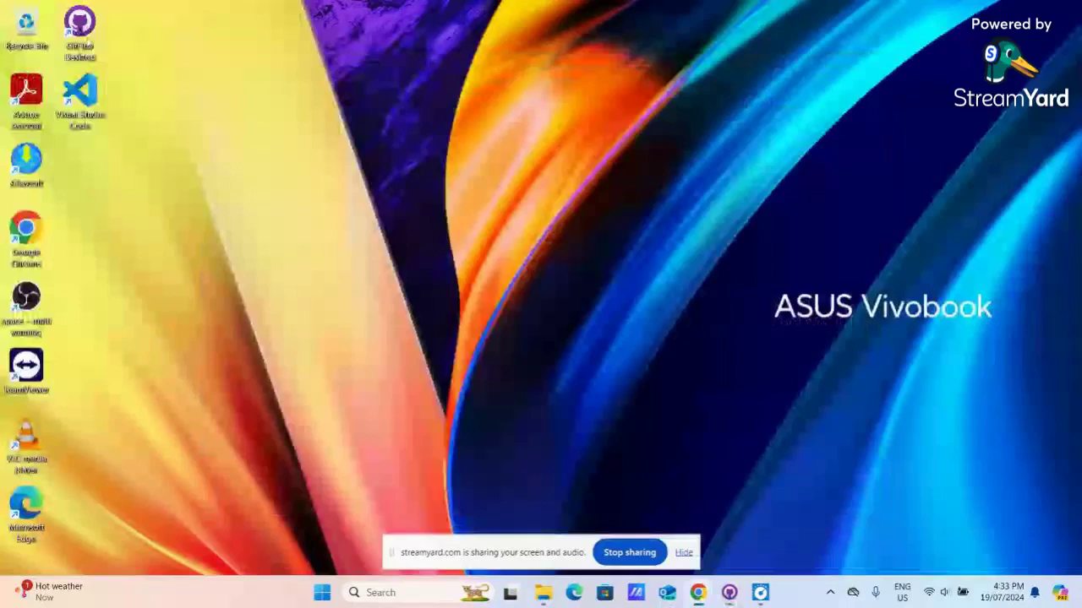
Step: Review GitHub Desktop's File and Edit menus for SocialJumpManager, then show C:\xampp\htdocs in File Explorer
click(728, 592)
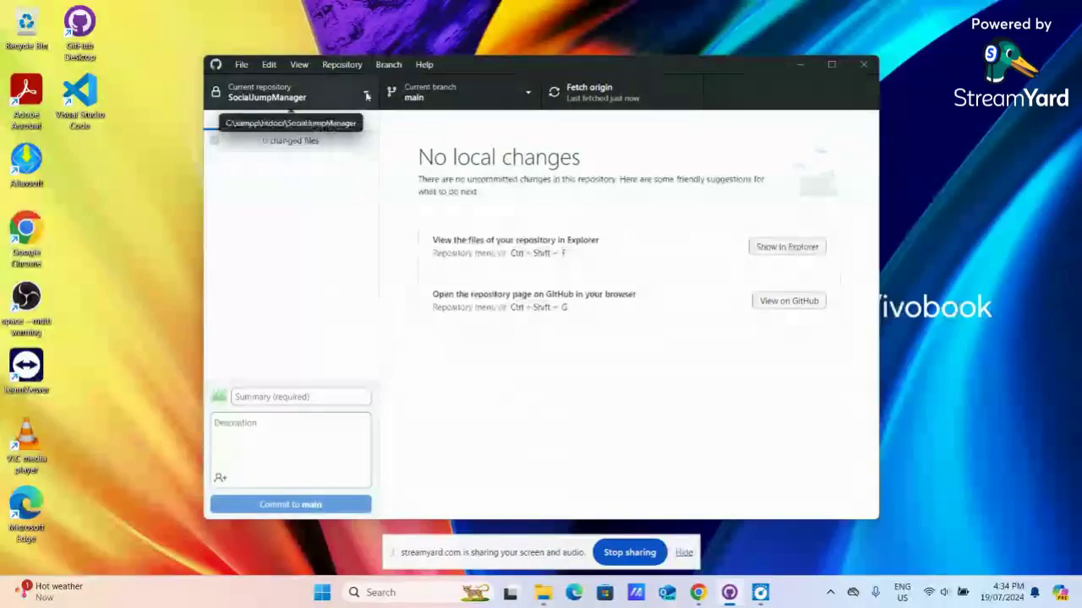
click(241, 65)
click(269, 66)
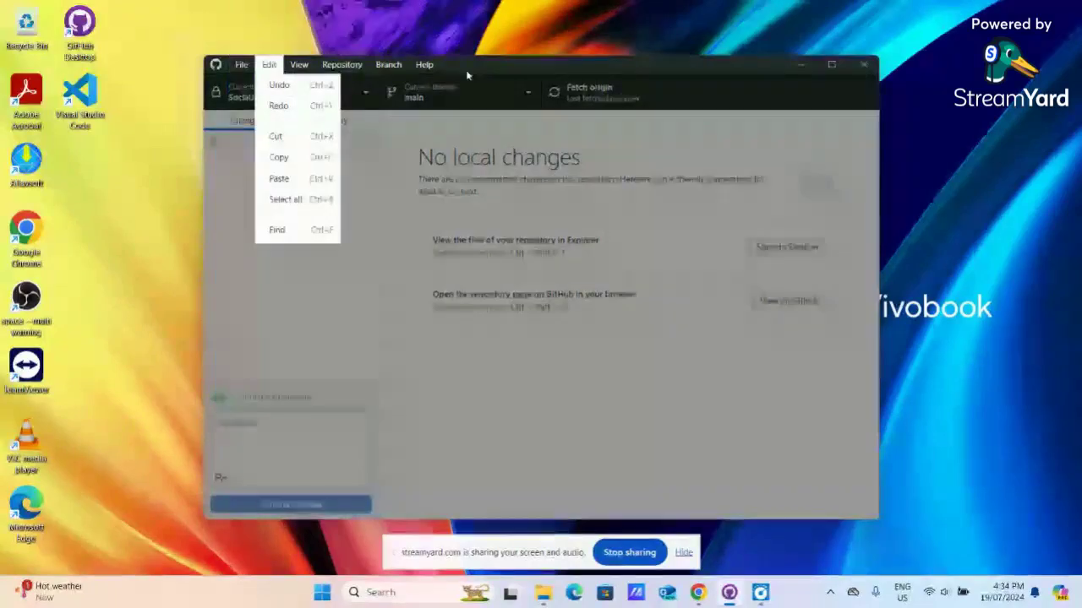
click(543, 593)
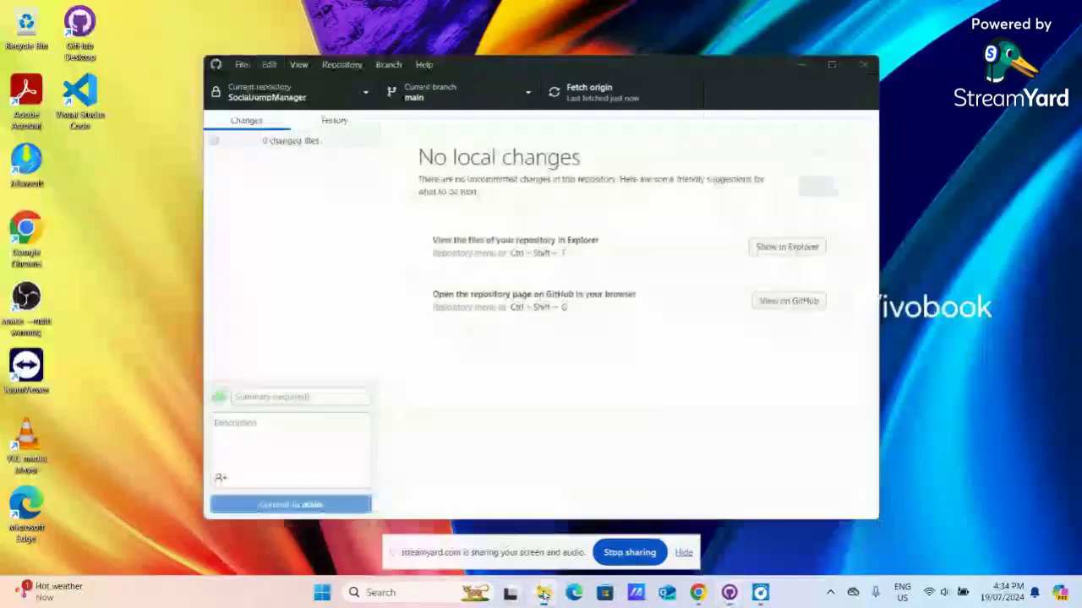
click(543, 593)
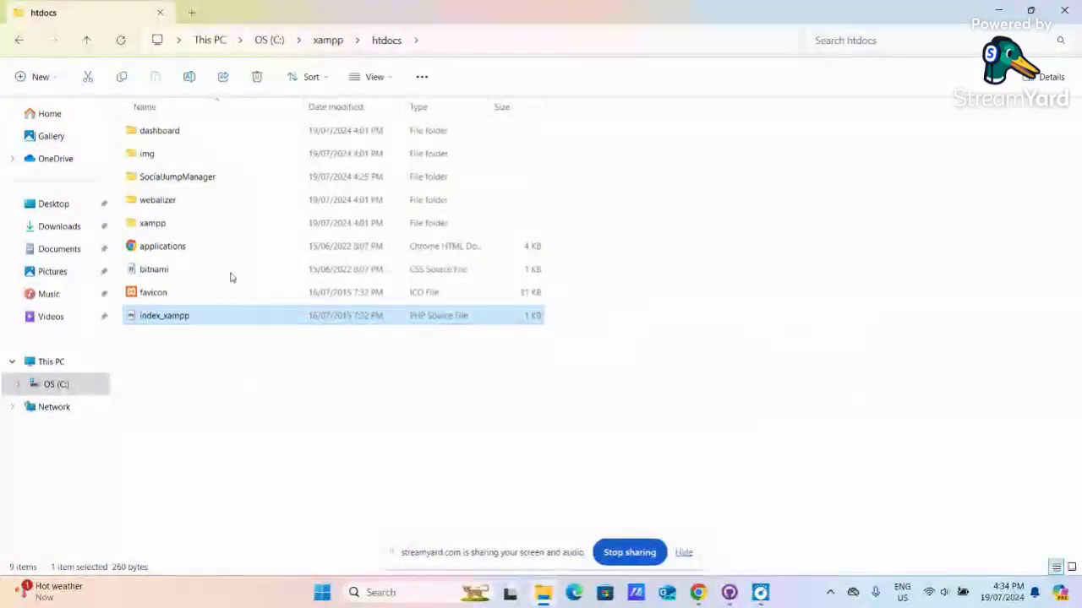
Step: Refresh the htdocs folder listing in File Explorer
key(F5)
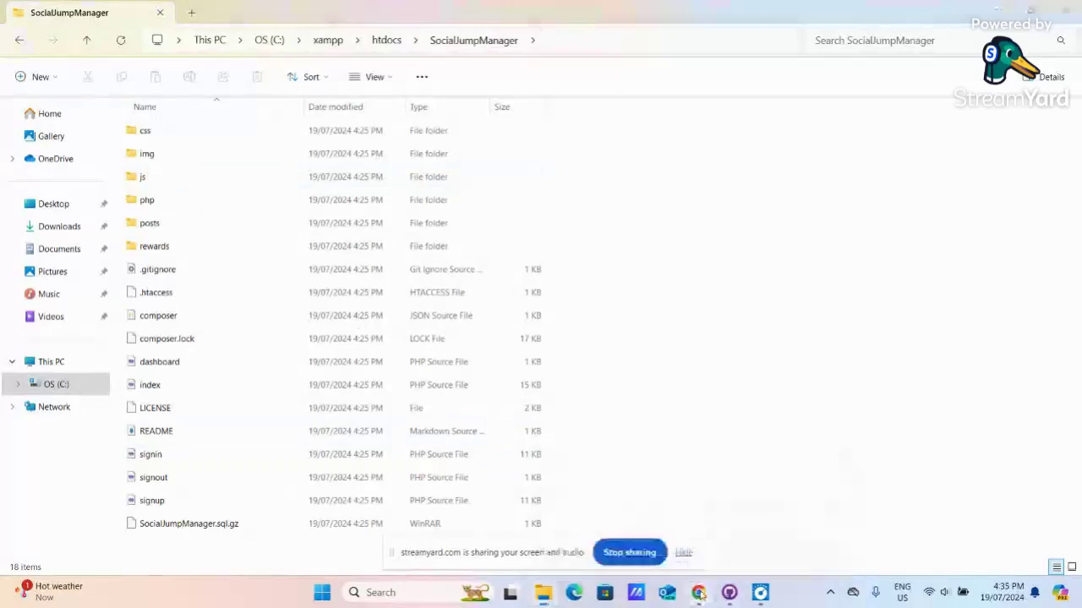
Step: Bring Chrome forward and close the Downloads history tab
mouse_move(697, 592)
mouse_move(661, 479)
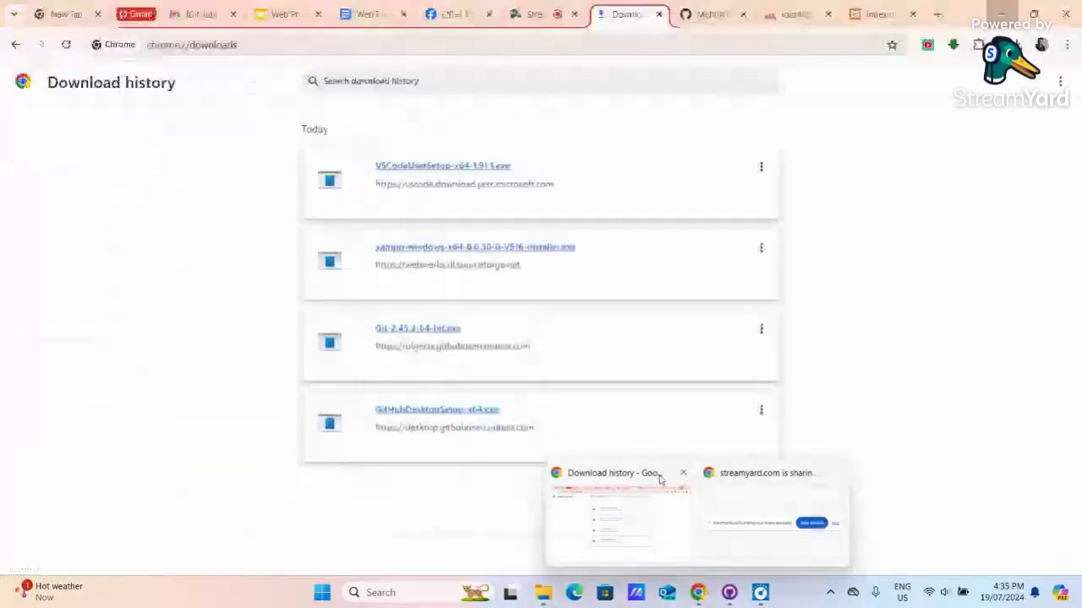
click(661, 479)
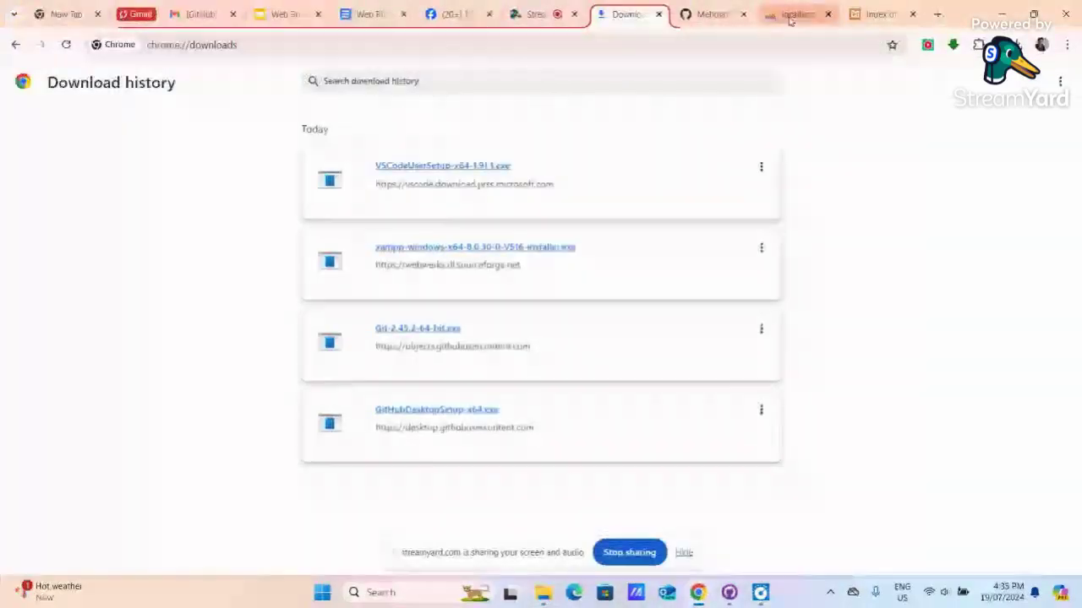
click(790, 16)
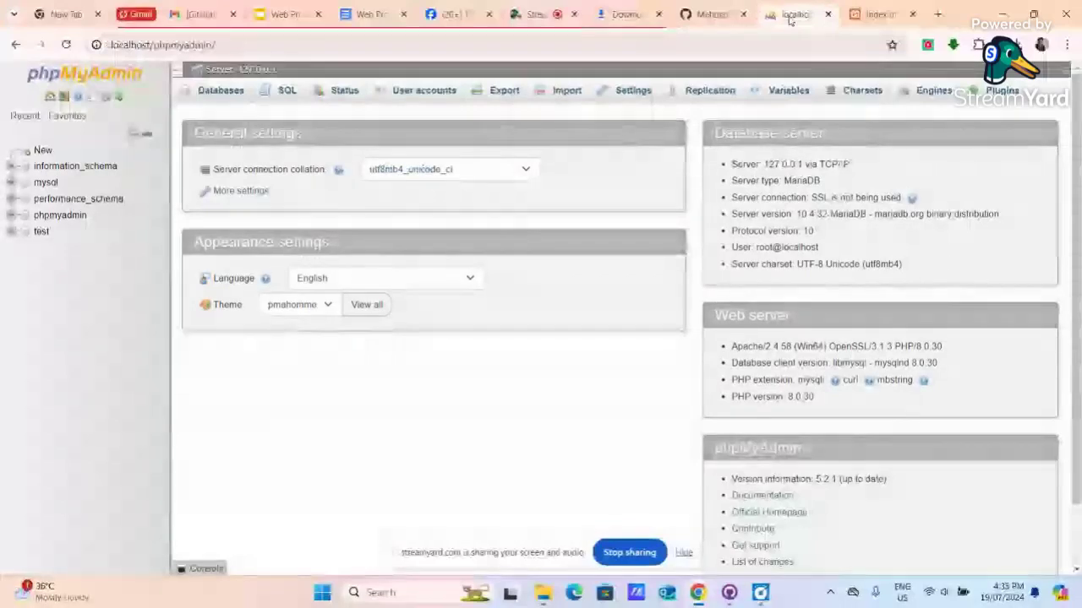
mouse_move(642, 15)
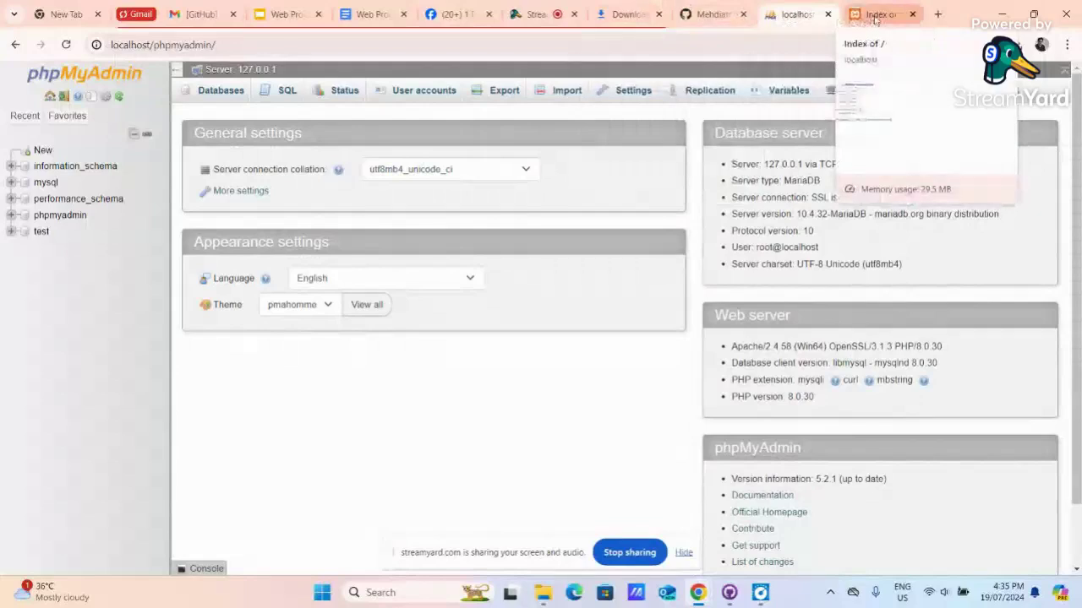
click(658, 15)
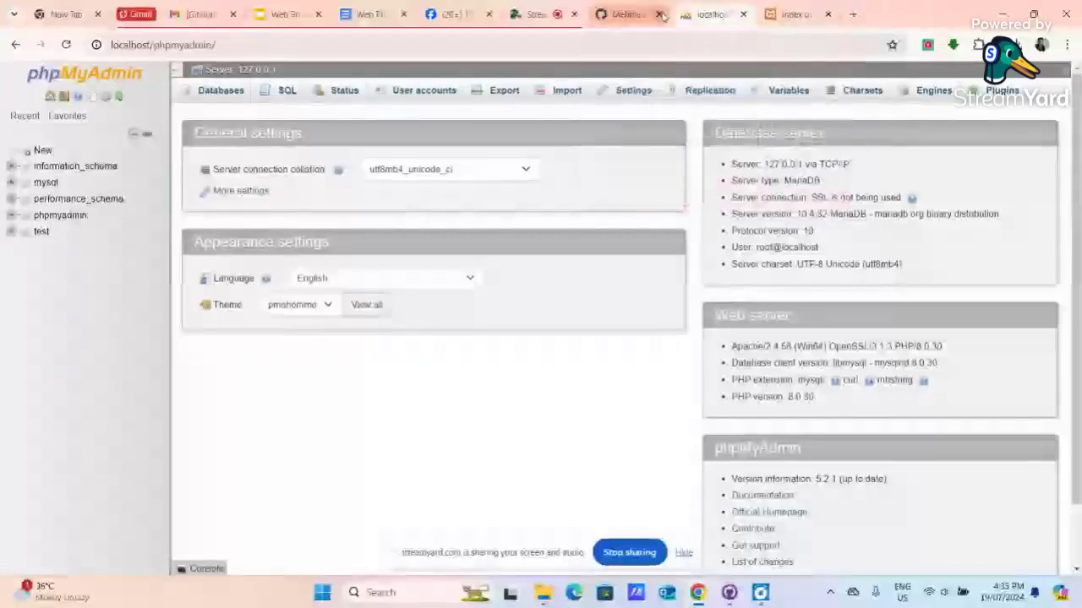
Step: Reload the localhost Index of / listing and open SocialJumpManager/, showing the missing vendor/autoload.php error
click(784, 17)
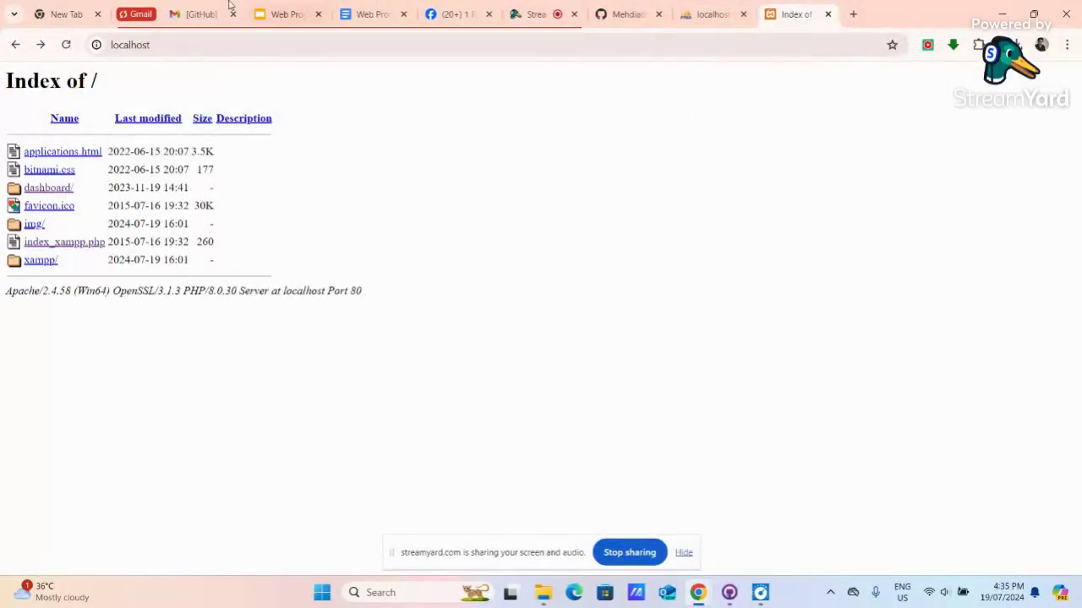
click(66, 44)
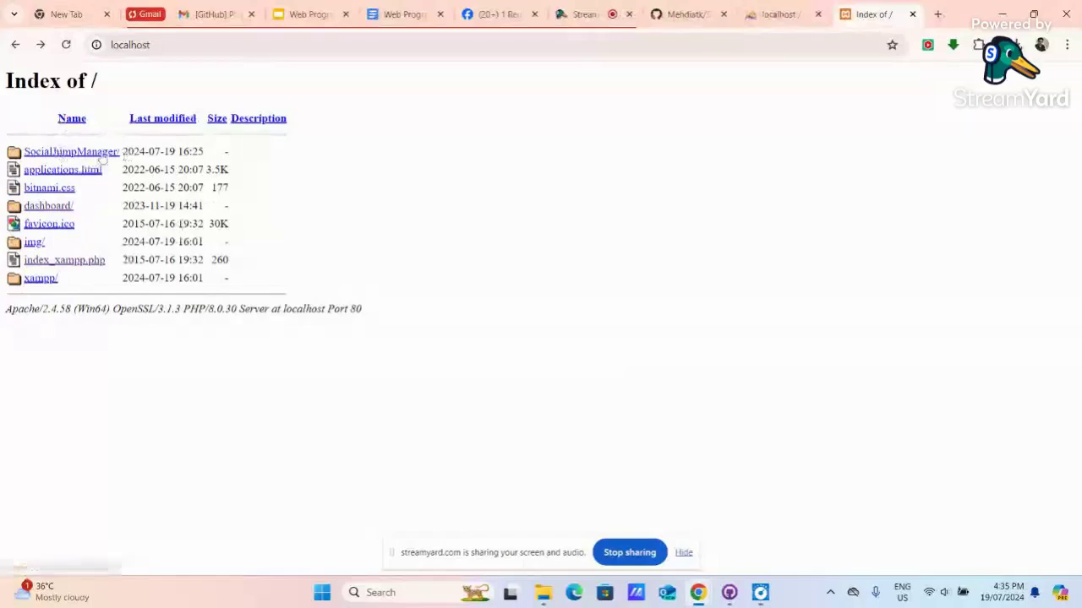
click(100, 154)
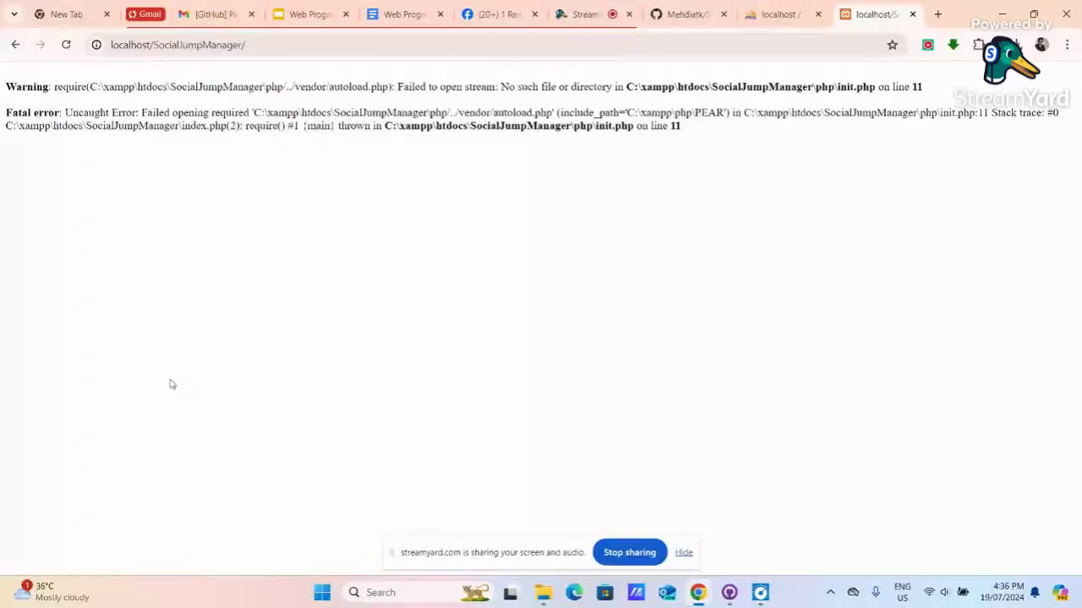
Step: Open a PowerShell terminal in C:\xampp\htdocs\SocialJumpManager from File Explorer's context menu
click(553, 595)
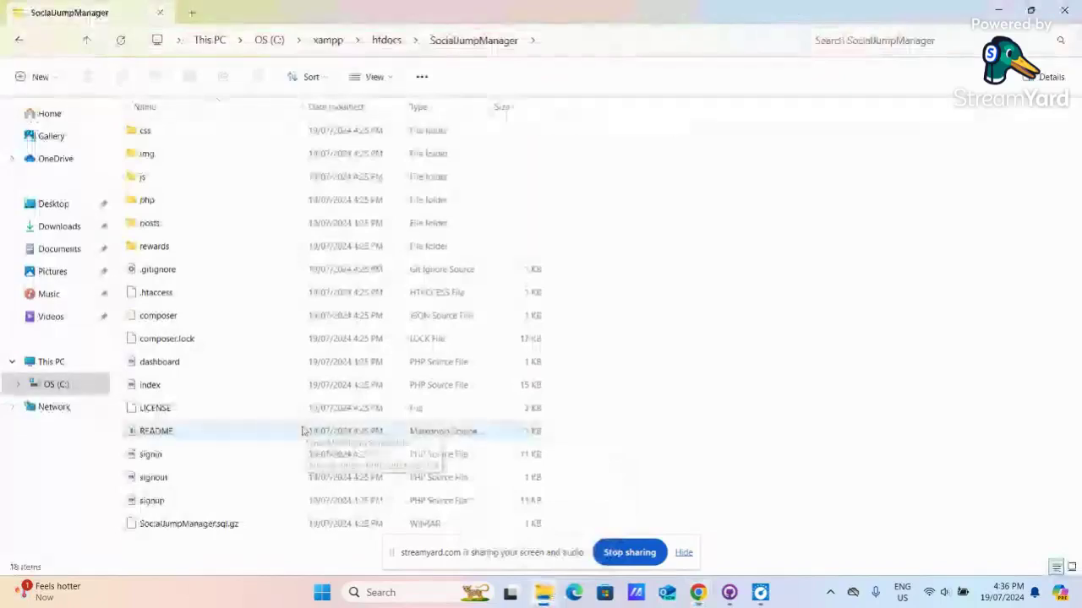
right_click(645, 356)
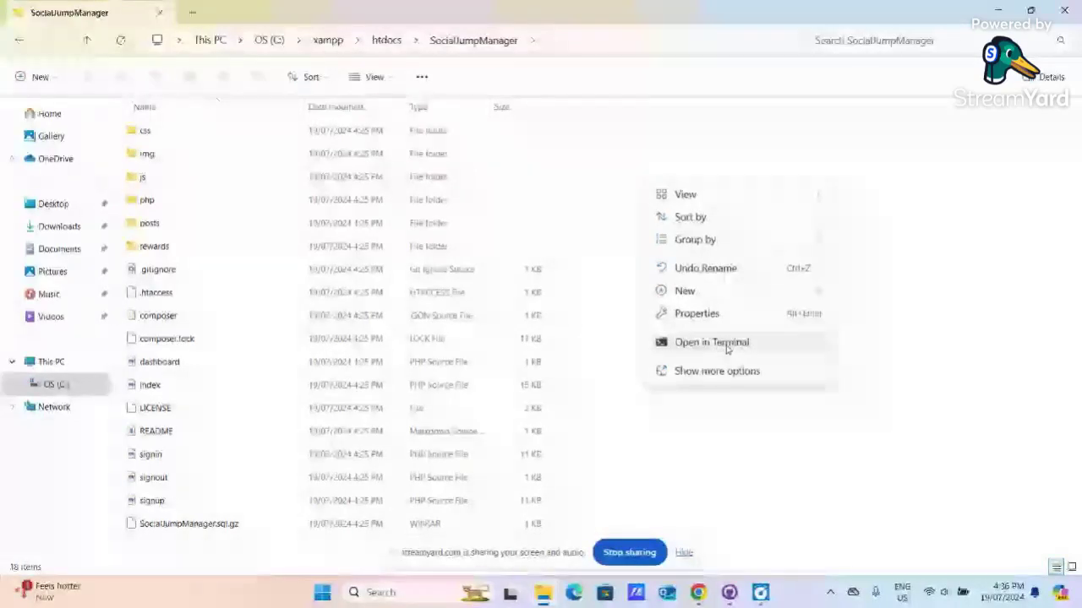
click(727, 347)
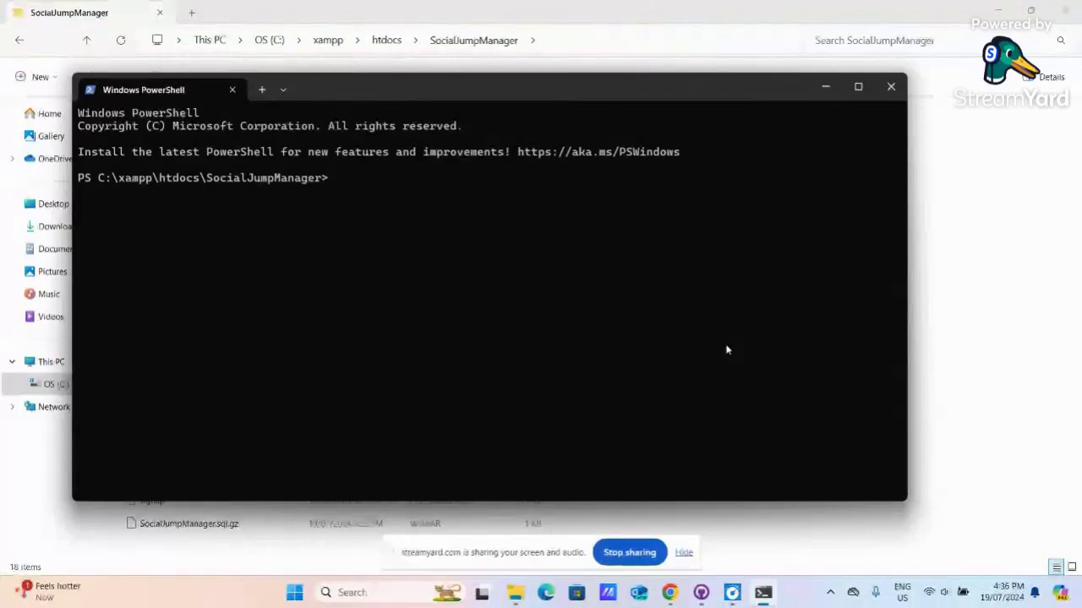
Step: Run git status, confirming branch main is up to date with origin/main and clean
text(git)
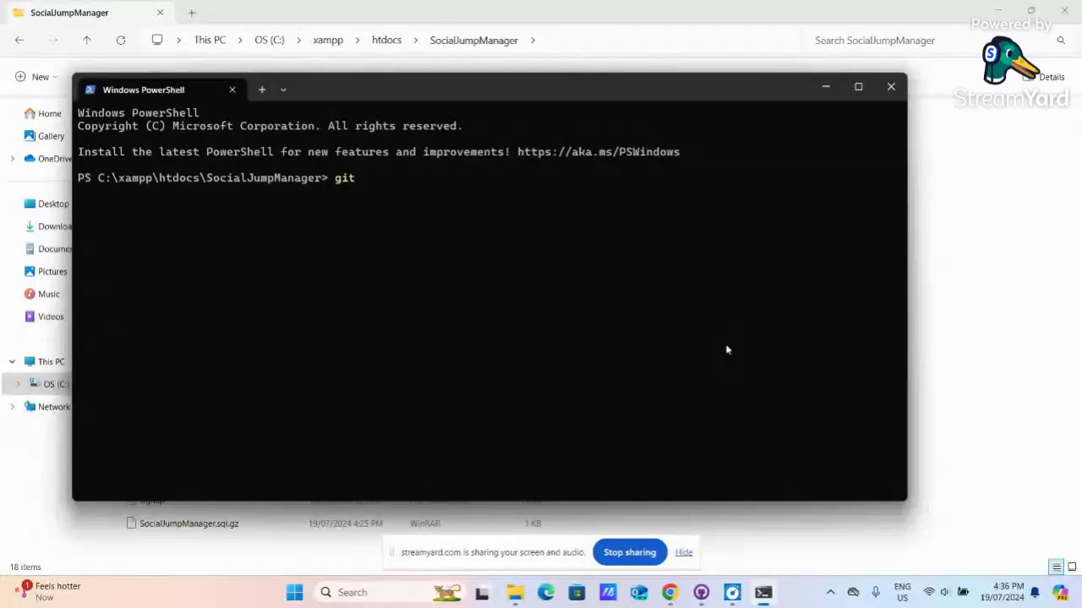
text( sta)
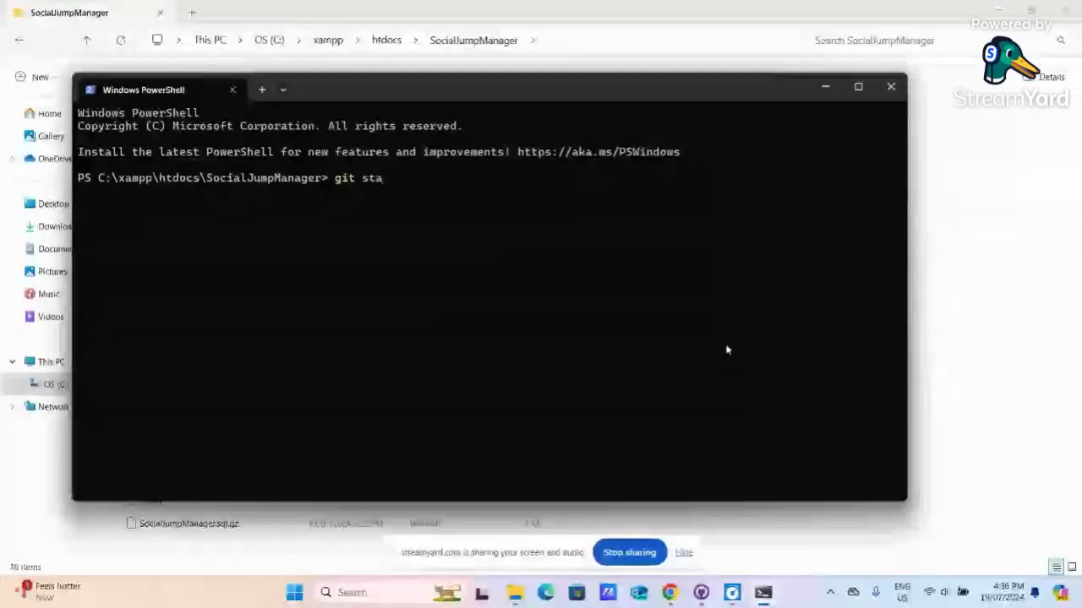
text(t)
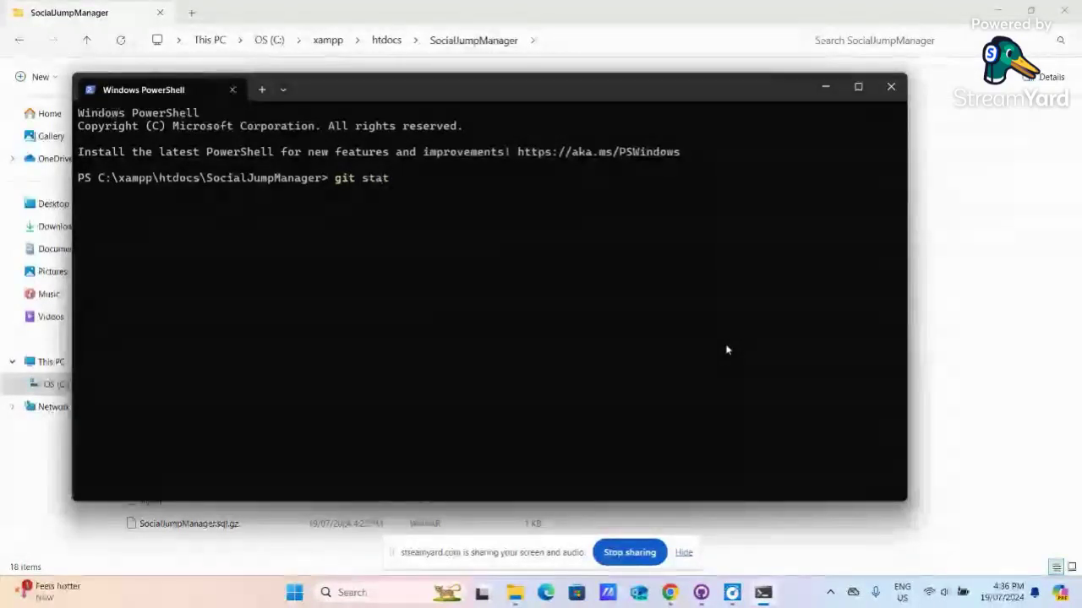
text(us)
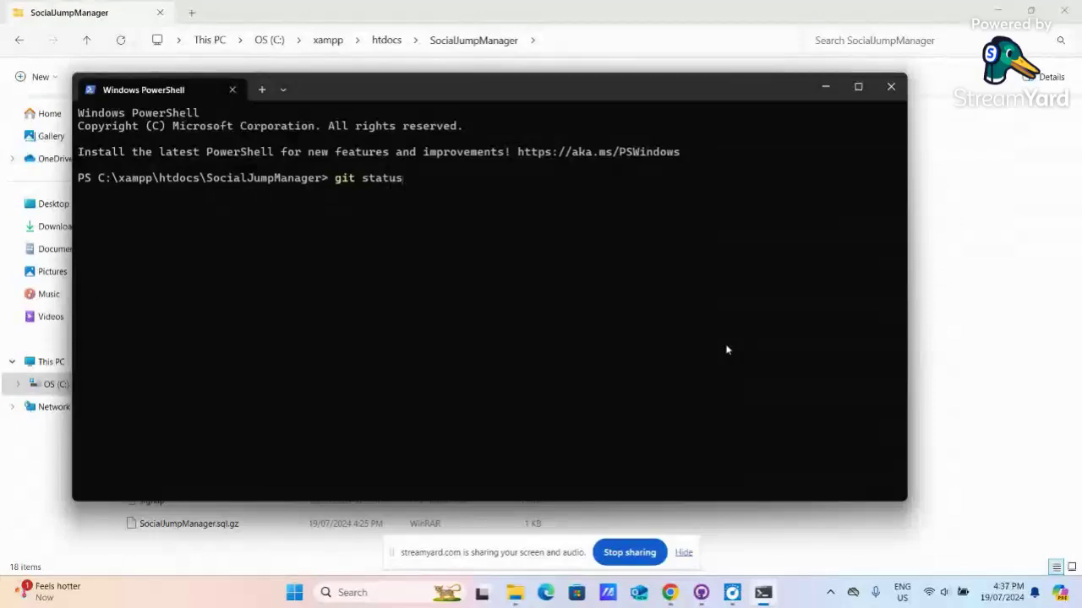
key(Return)
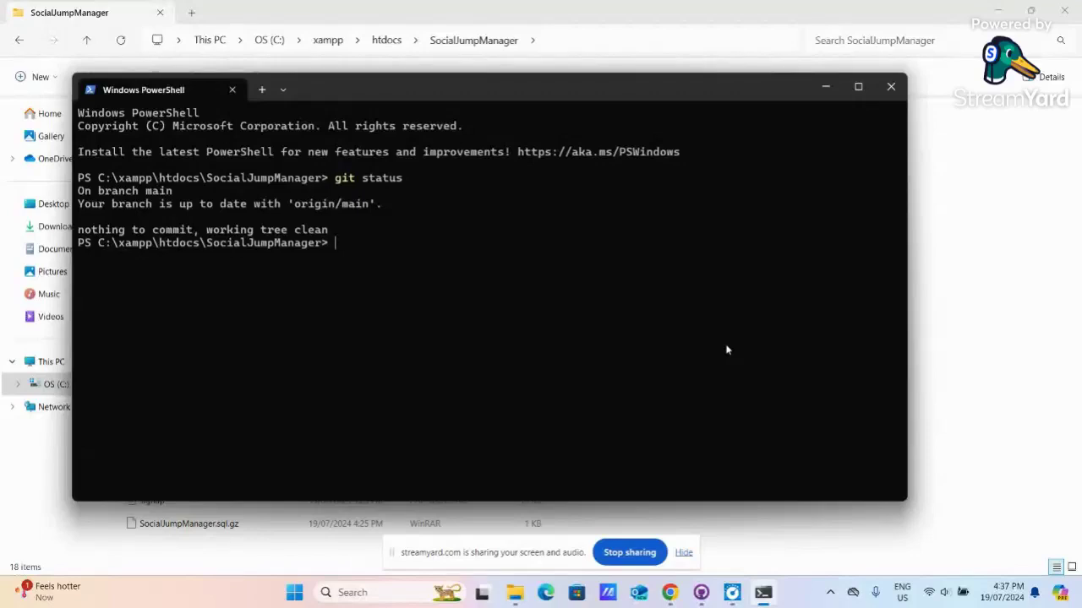
Step: Run composer in PowerShell, which fails as an unrecognized command
text(composer)
key(Return)
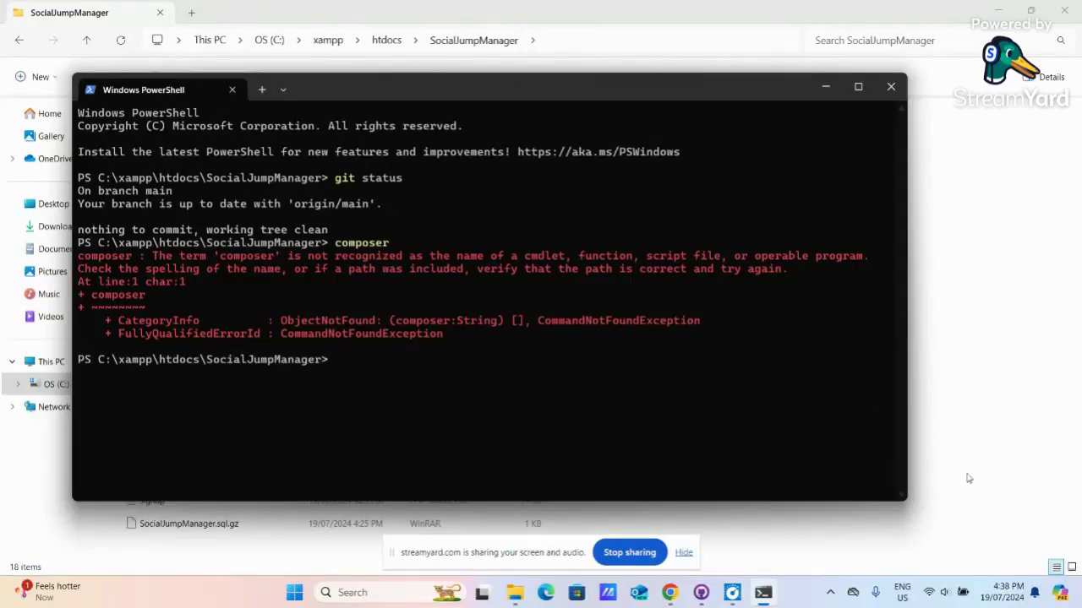
Step: Return to Chrome and search Google for 'php composer' in a new tab
mouse_move(676, 594)
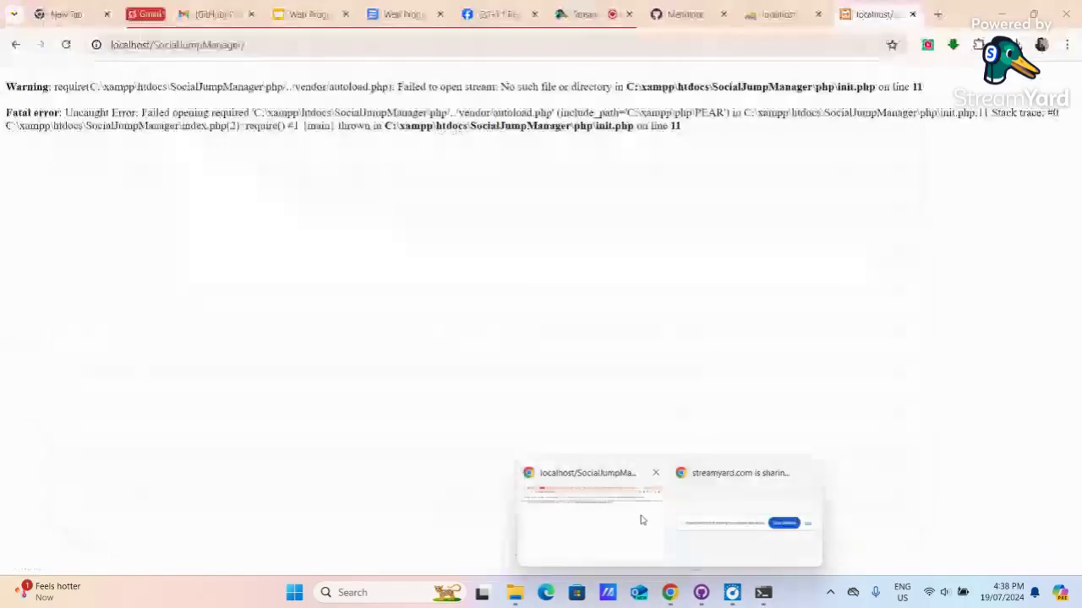
click(641, 520)
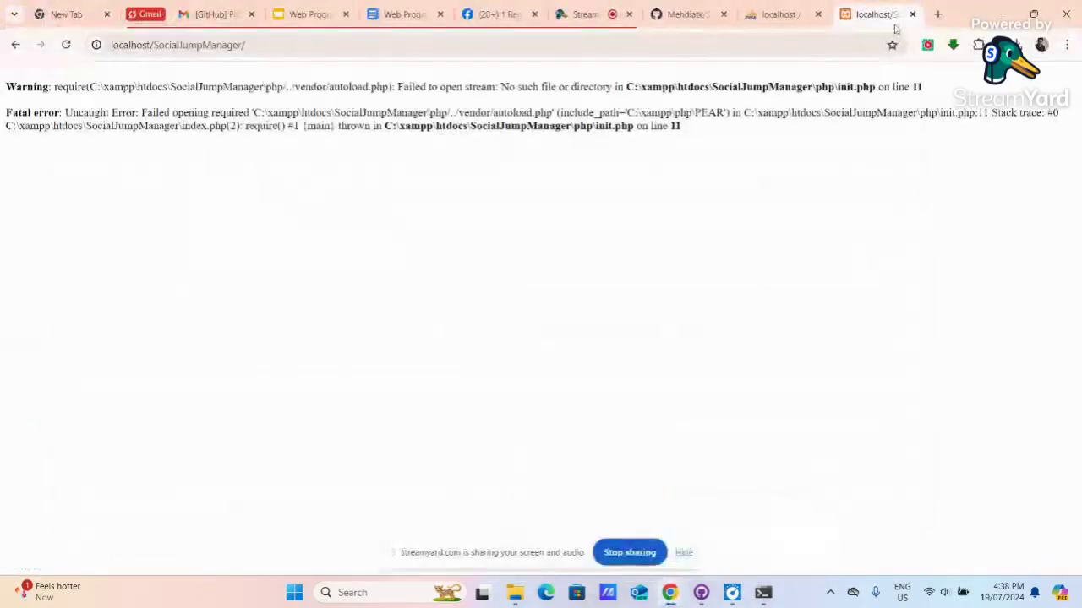
click(945, 14)
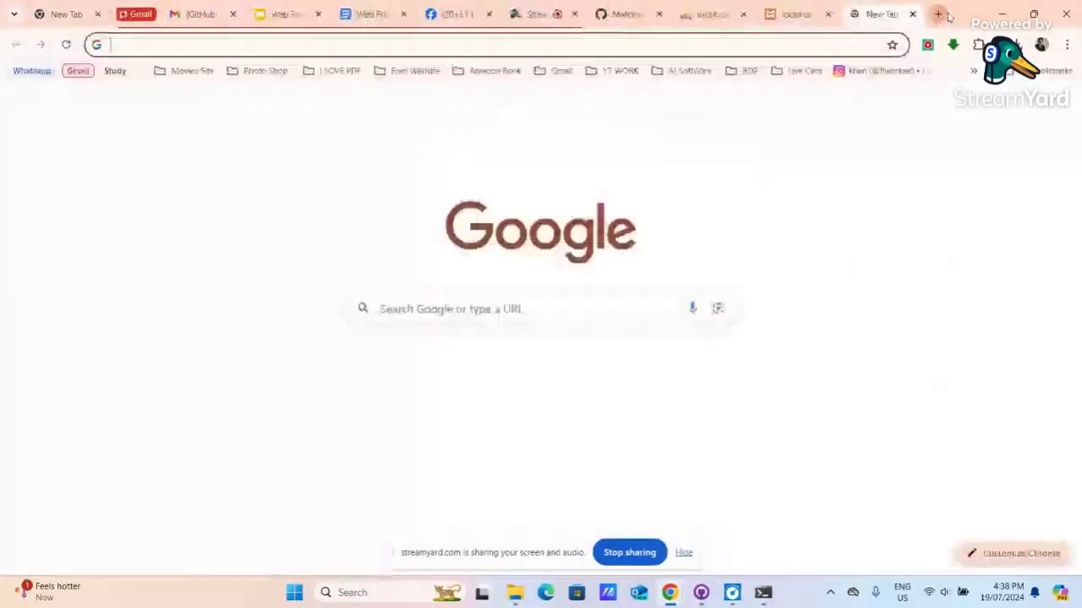
click(737, 44)
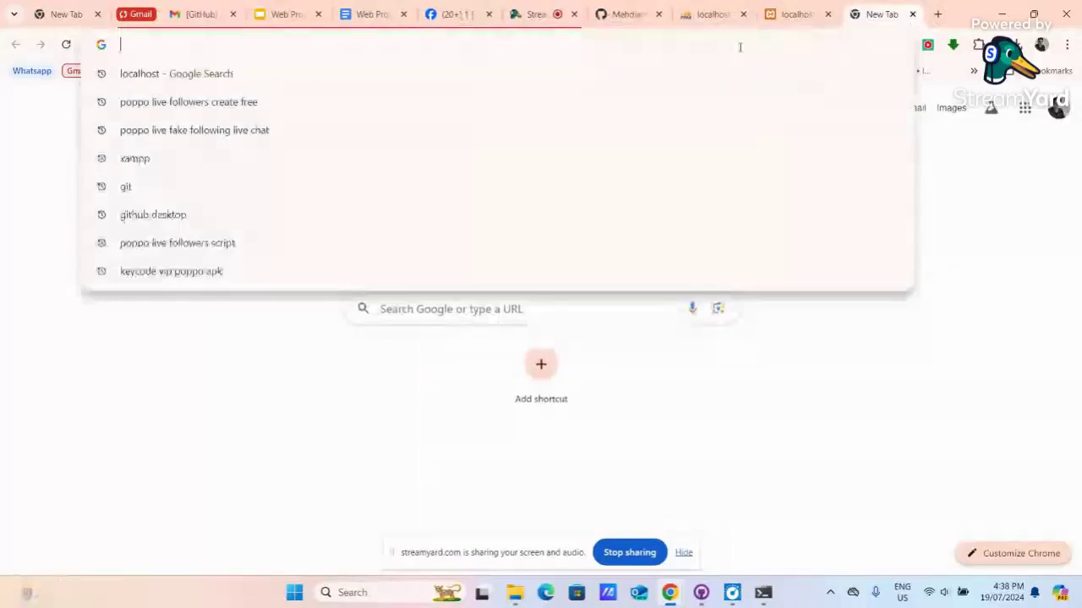
text(ph)
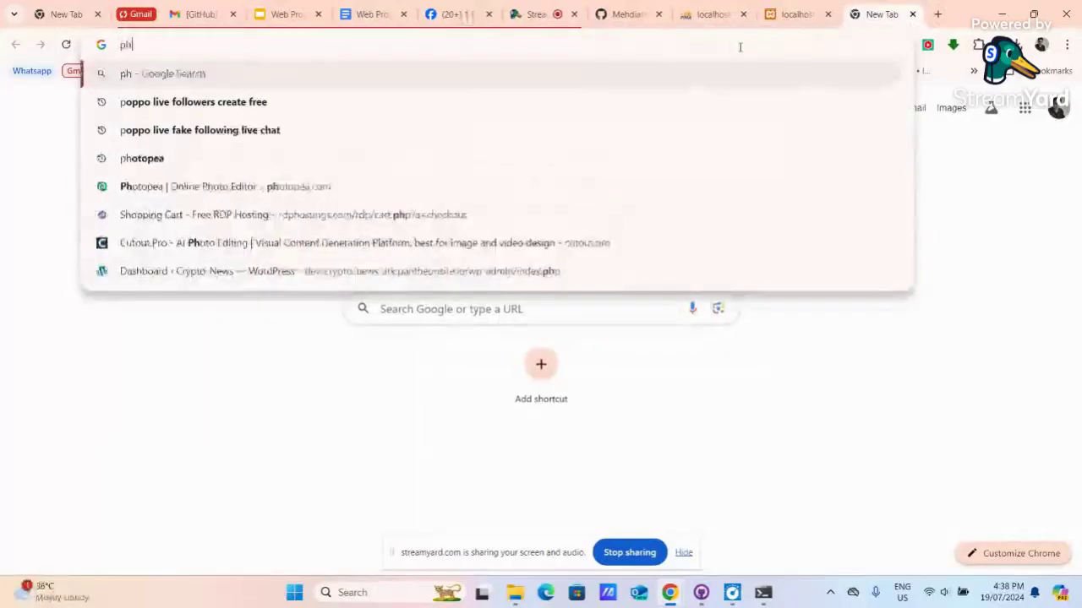
text(pcom)
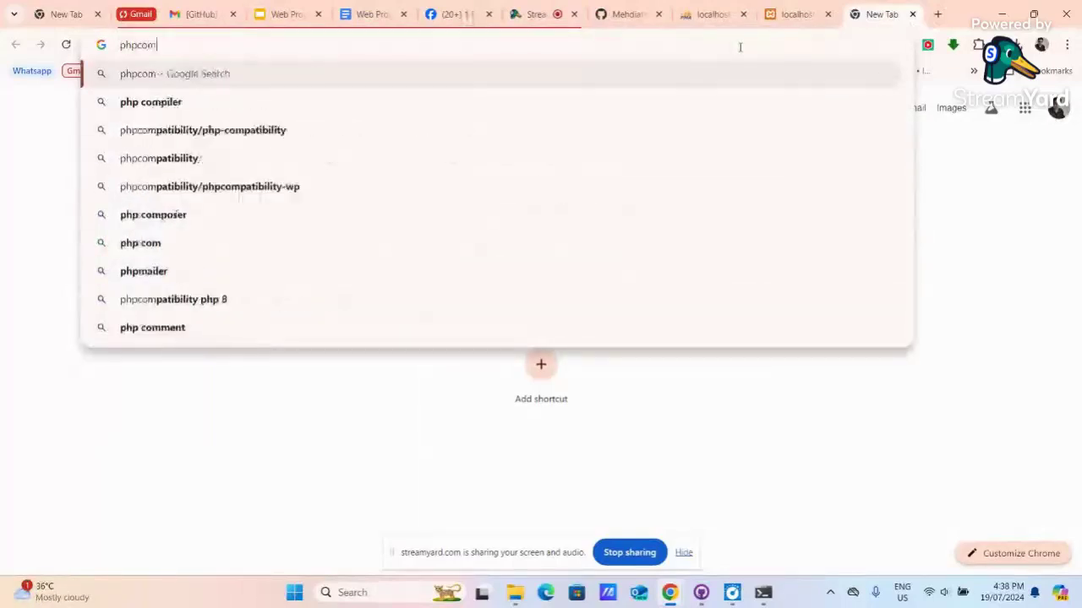
text(p)
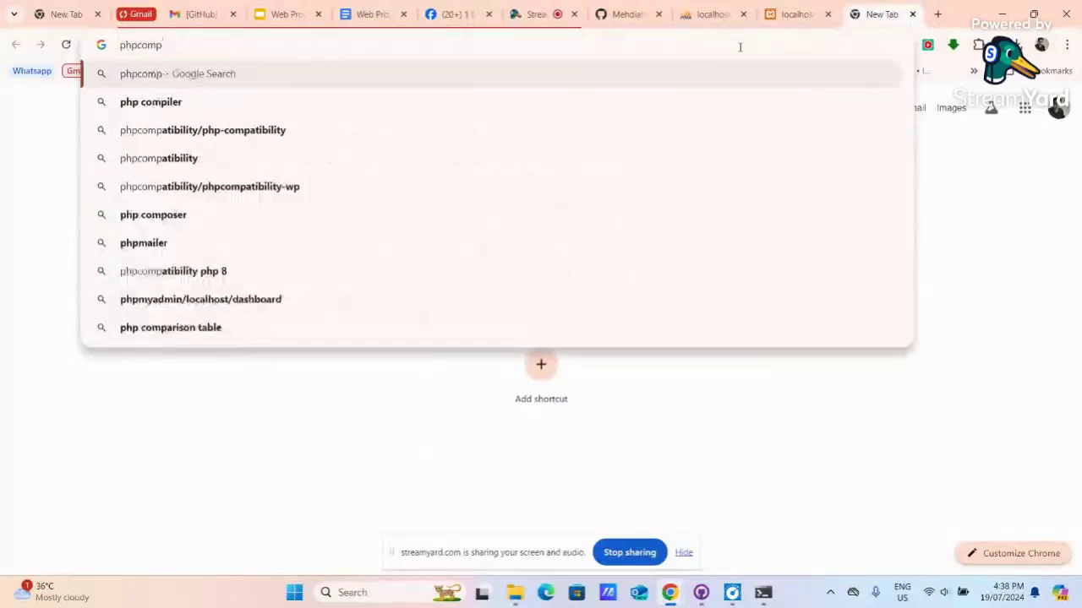
key(BackSpace)
key(BackSpace)
key(BackSpace)
key(BackSpace)
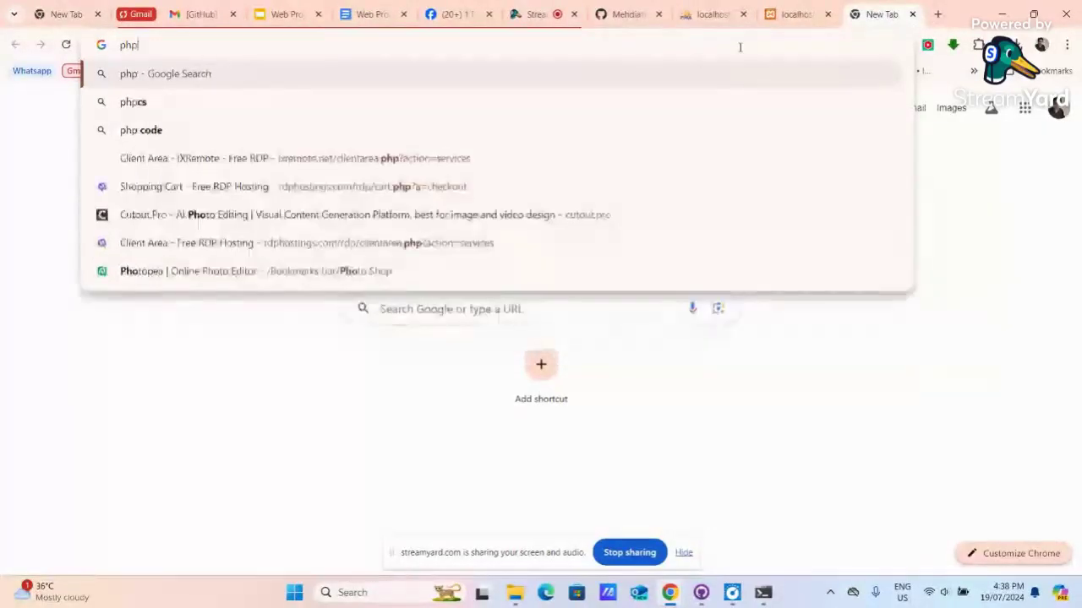
text(com)
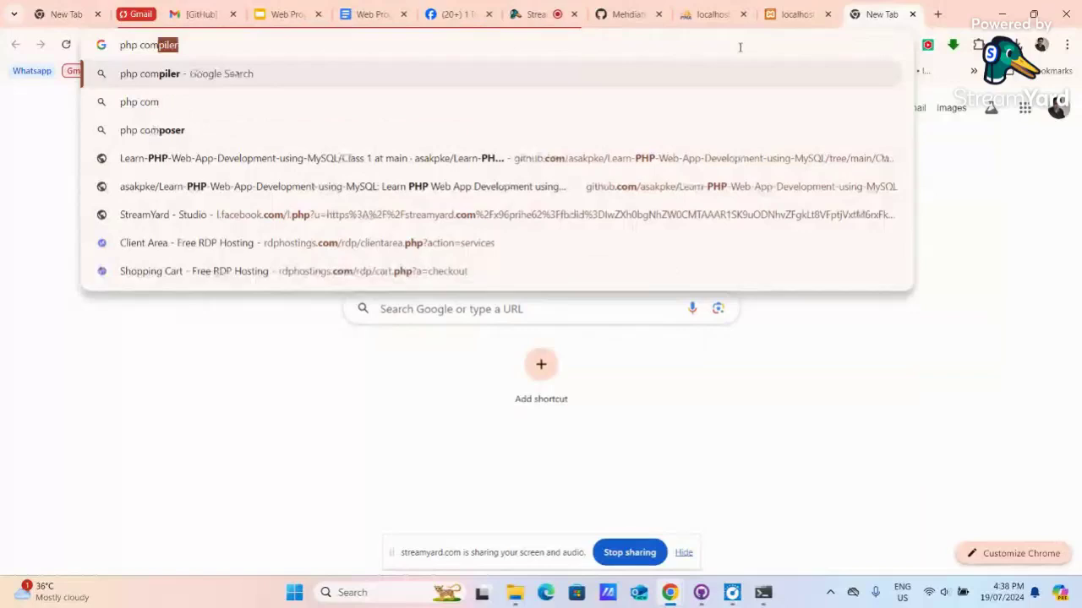
text(oser)
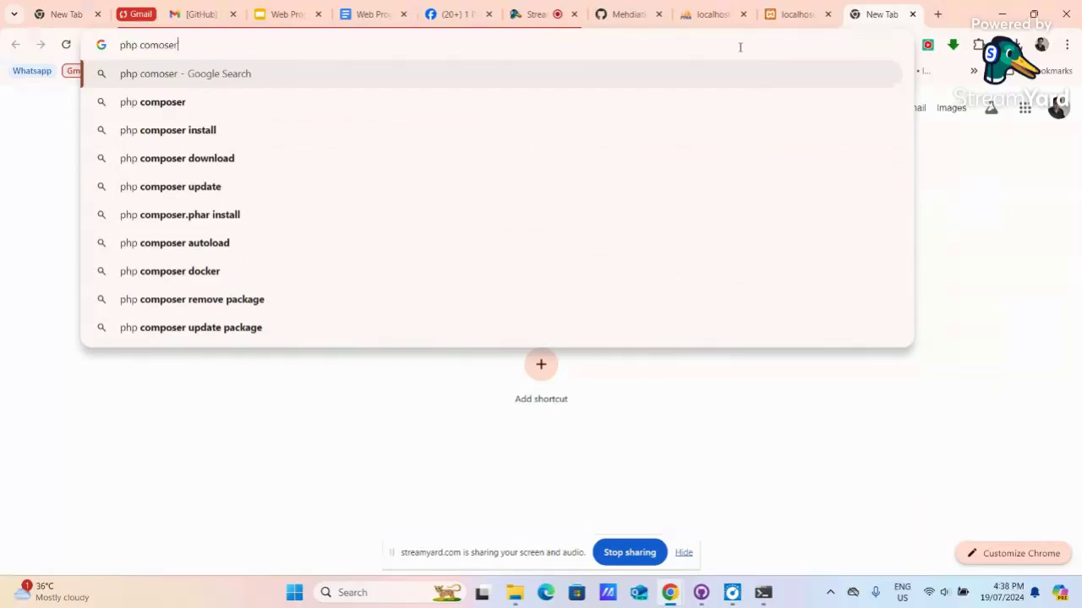
key(Return)
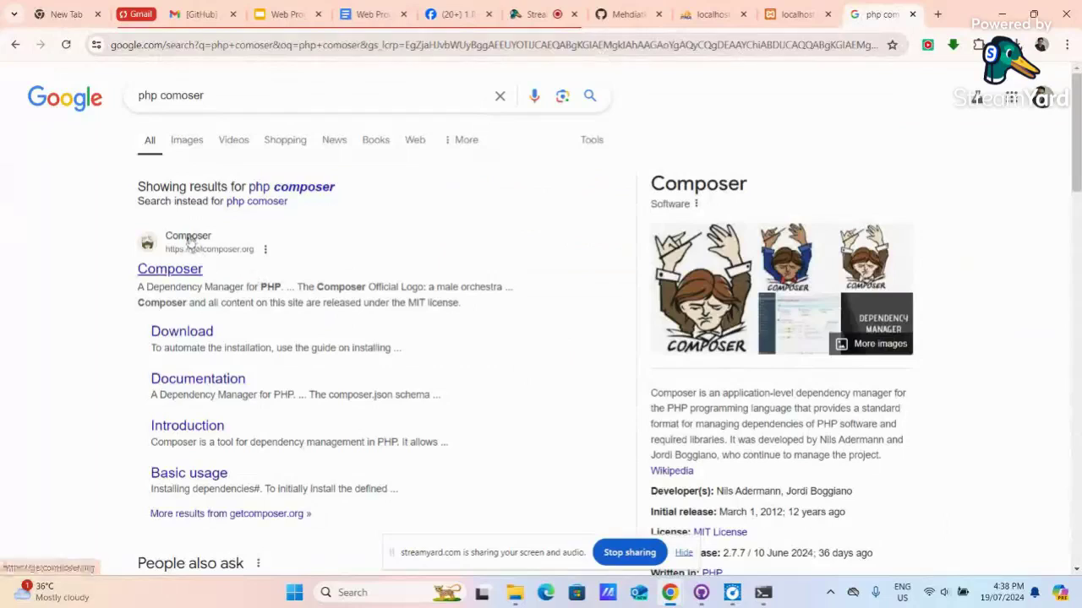
Step: Open getcomposer.org from the results, go to its Download page, and download Composer-Setup.exe
click(181, 238)
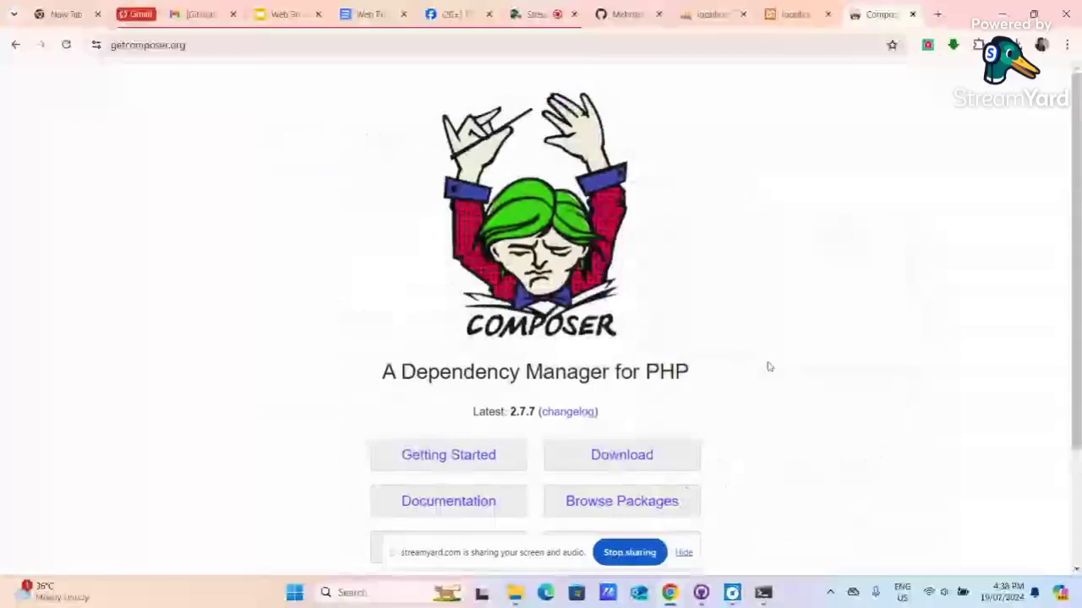
scroll(769, 367, down, 1)
scroll(768, 367, down, 1)
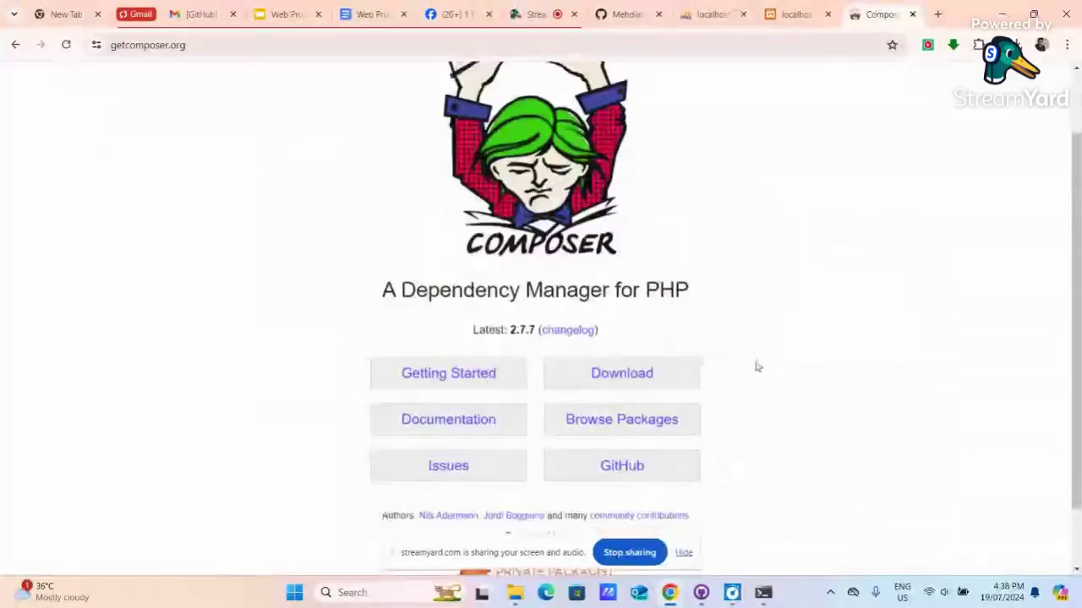
click(649, 374)
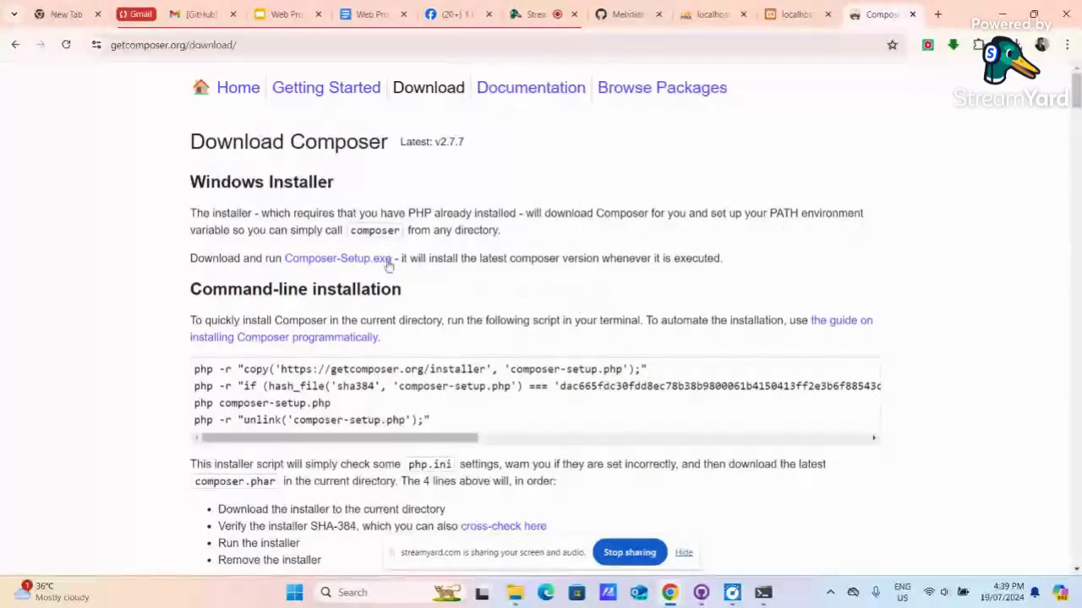
click(353, 260)
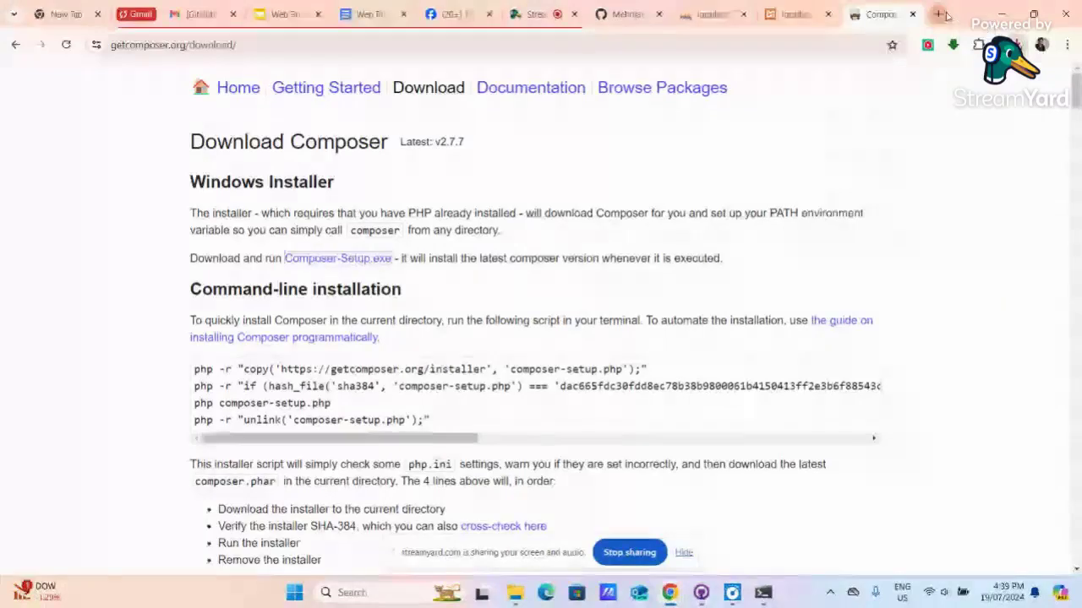
Step: Run Composer-Setup.exe from Chrome's downloads for all users, dismiss the admin-rights error, and return to File Explorer
click(938, 14)
click(1067, 44)
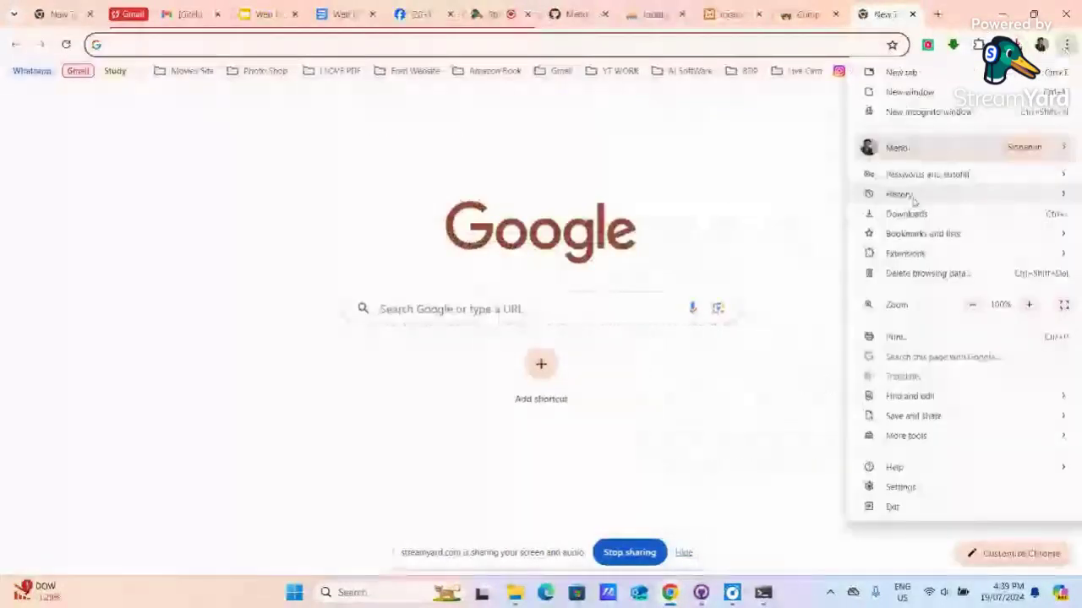
click(913, 214)
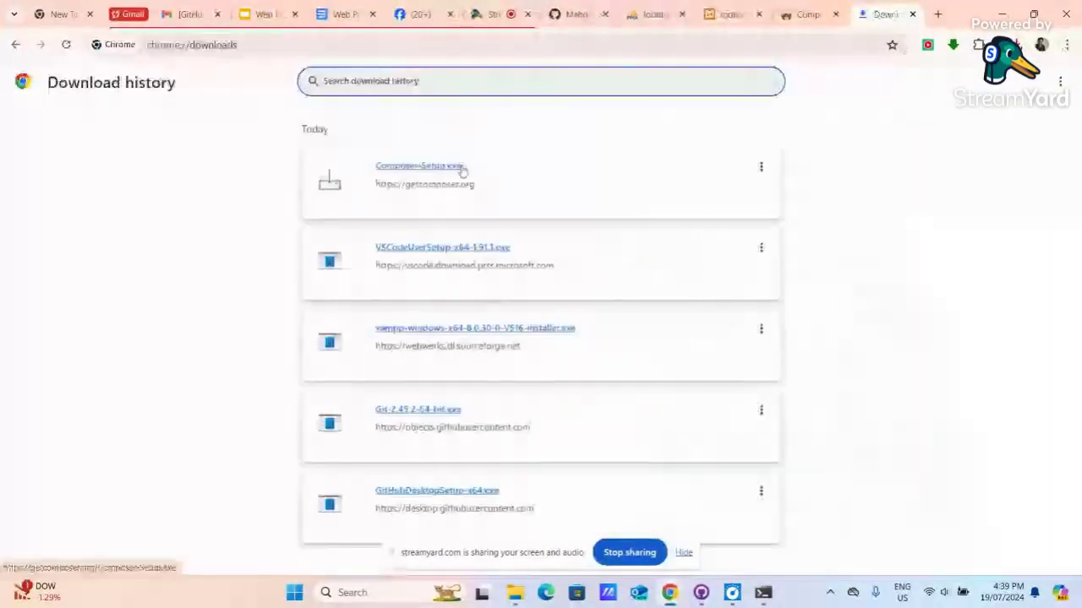
click(430, 167)
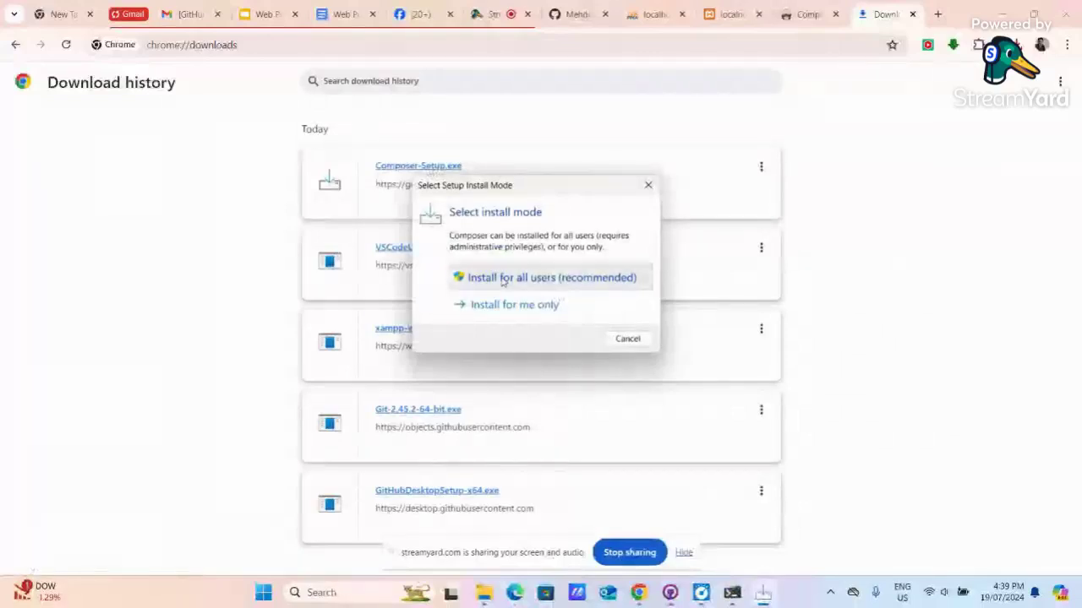
click(504, 281)
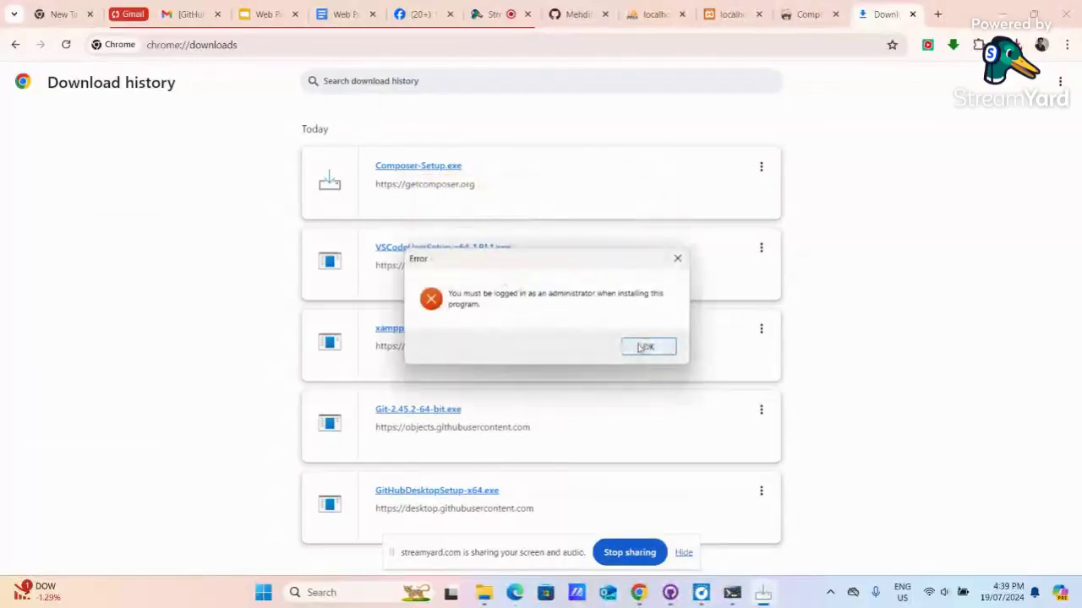
click(644, 349)
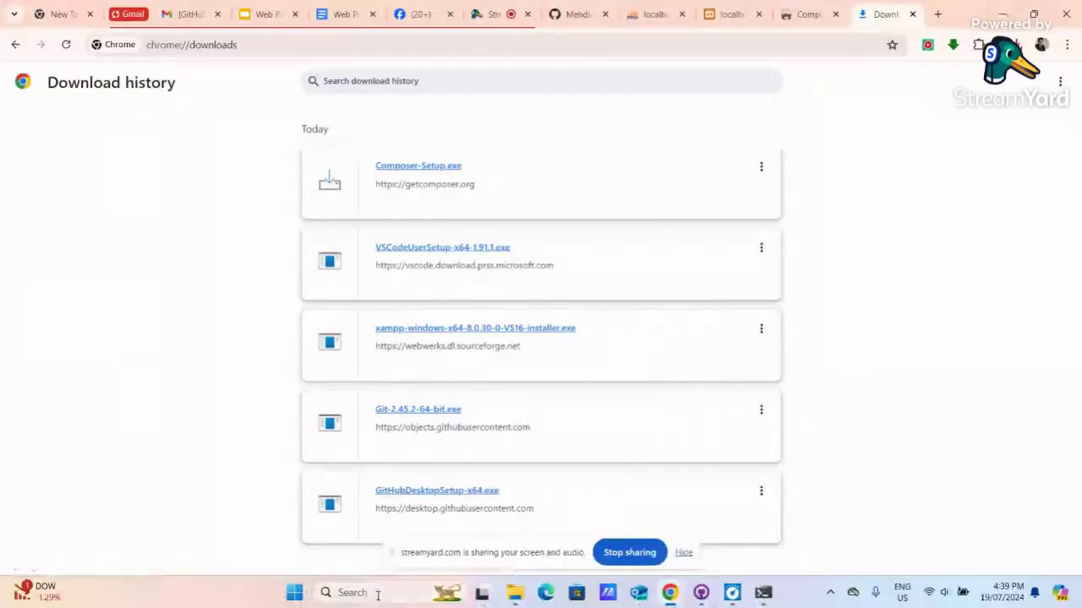
click(513, 591)
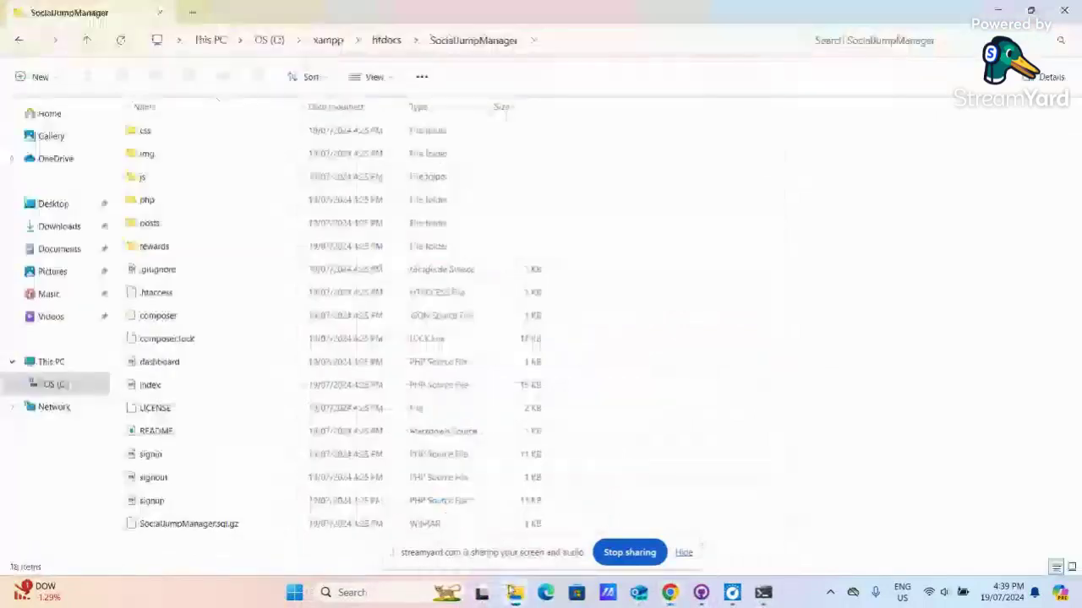
Step: Launch Composer-Setup from Downloads, dismiss the failed all-users admin attempt, and choose install for me only
click(58, 225)
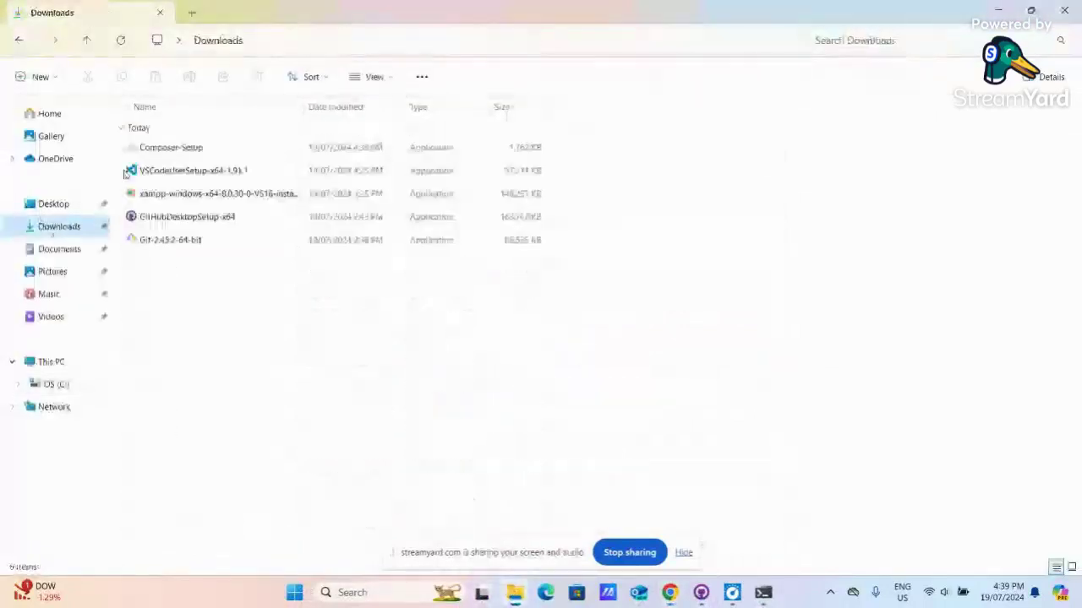
right_click(174, 150)
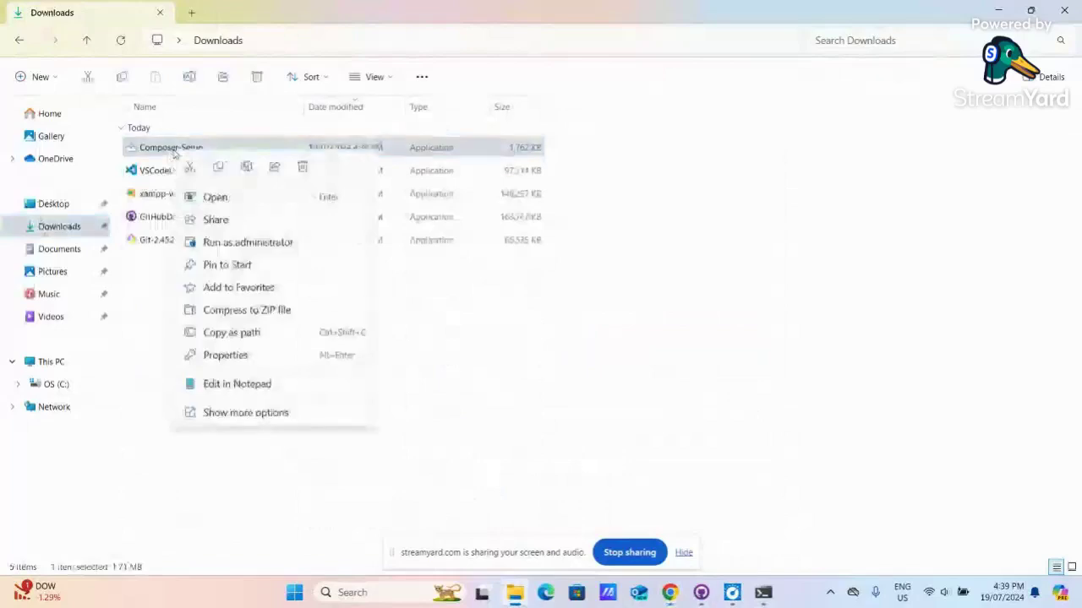
click(254, 243)
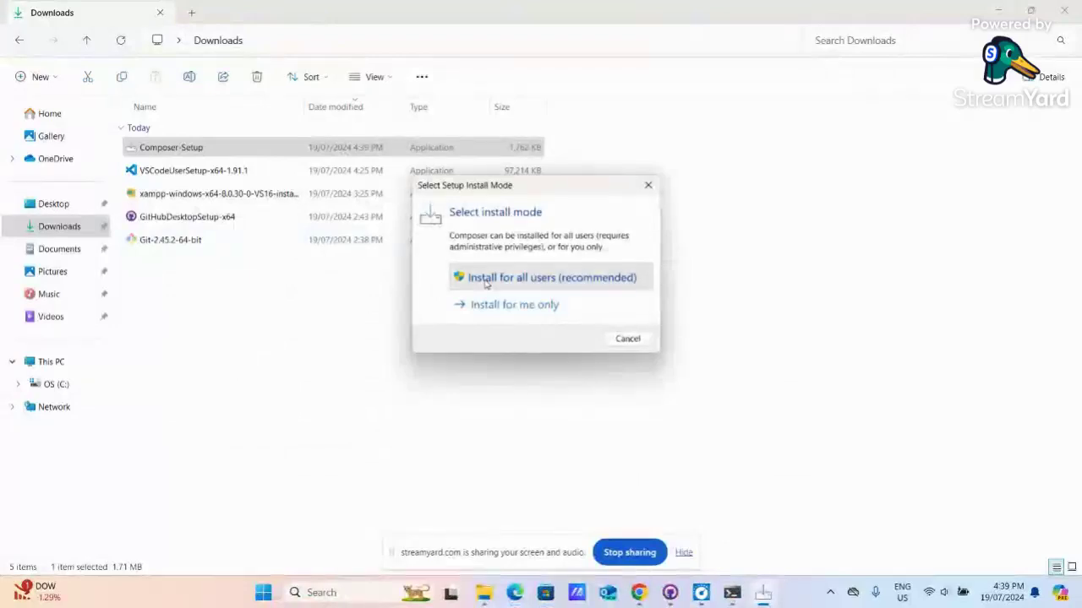
click(486, 282)
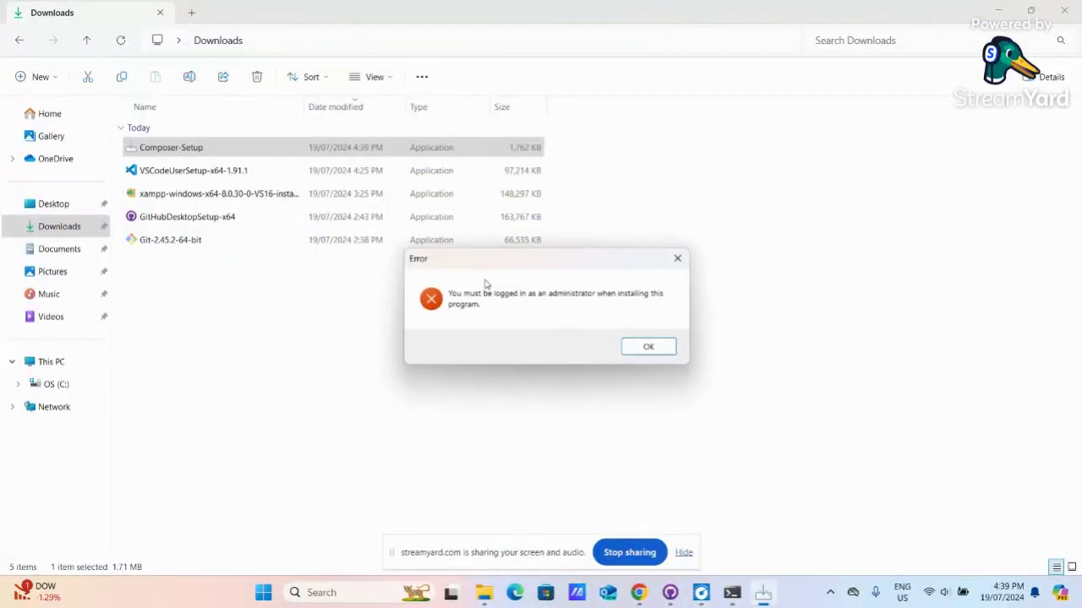
click(644, 347)
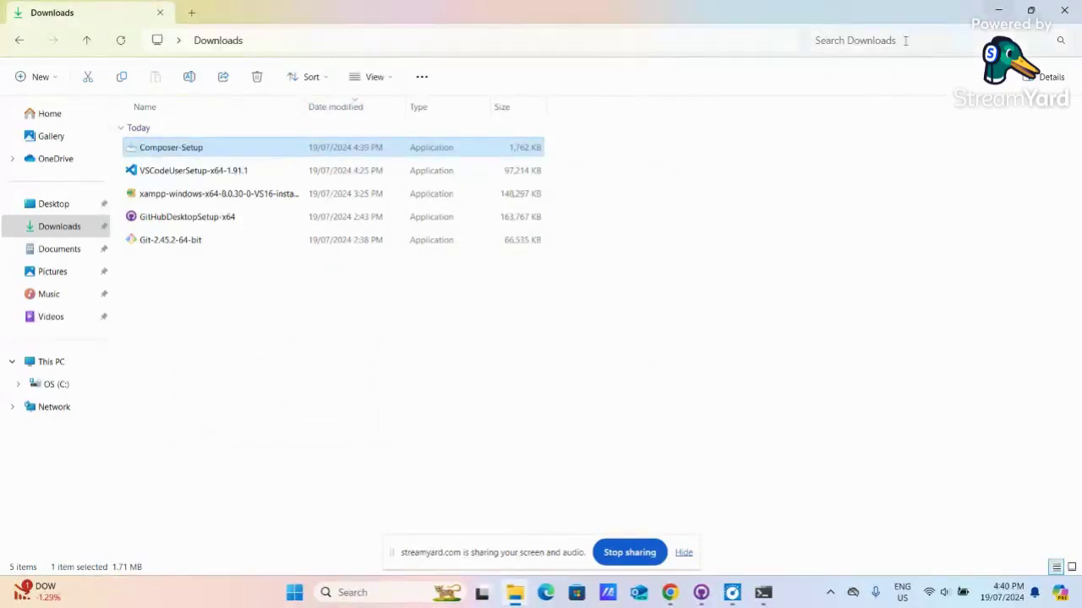
double_click(188, 150)
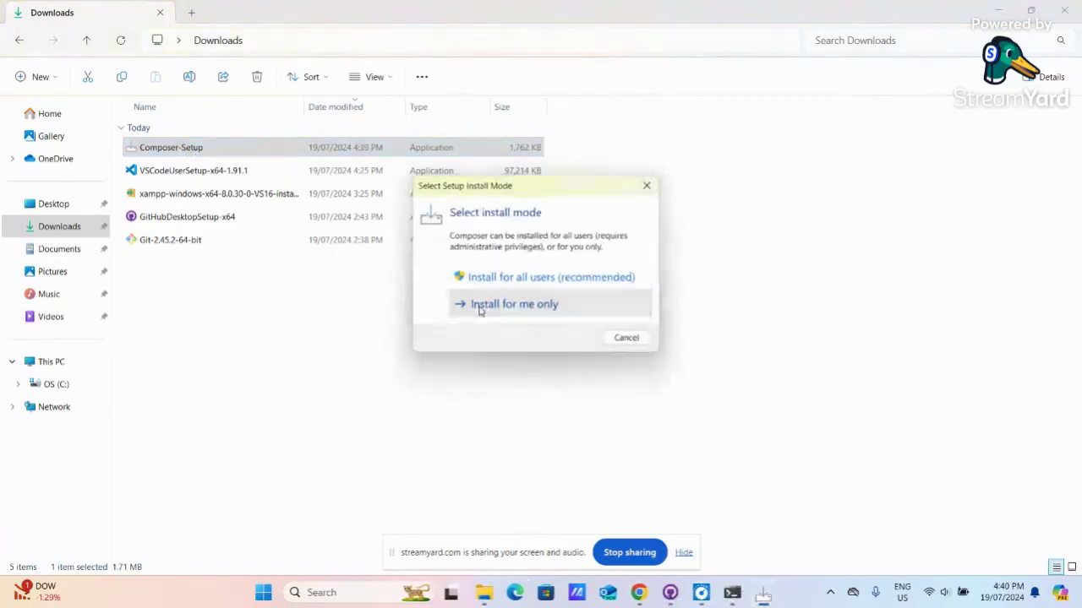
click(480, 305)
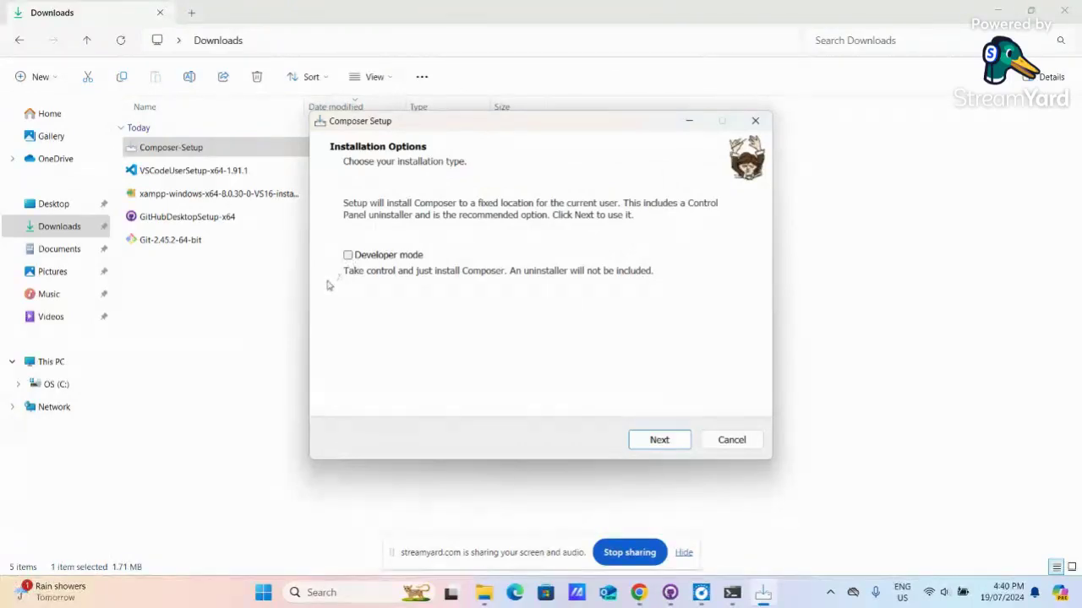
Step: Accept default options, C:\xampp\php\php.exe as command-line PHP and no proxy, then start installing
click(658, 440)
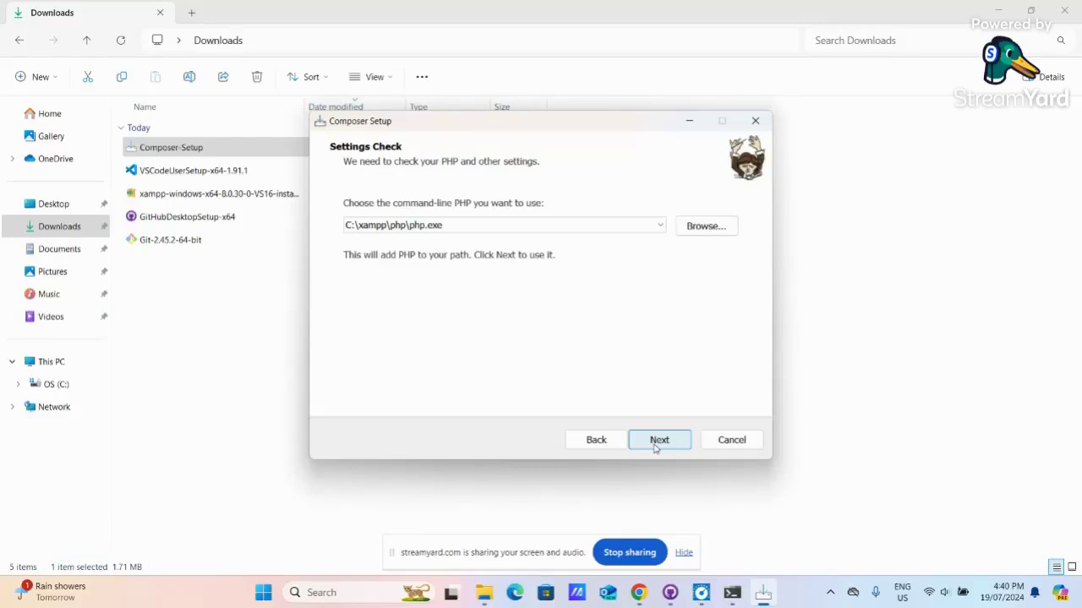
click(655, 441)
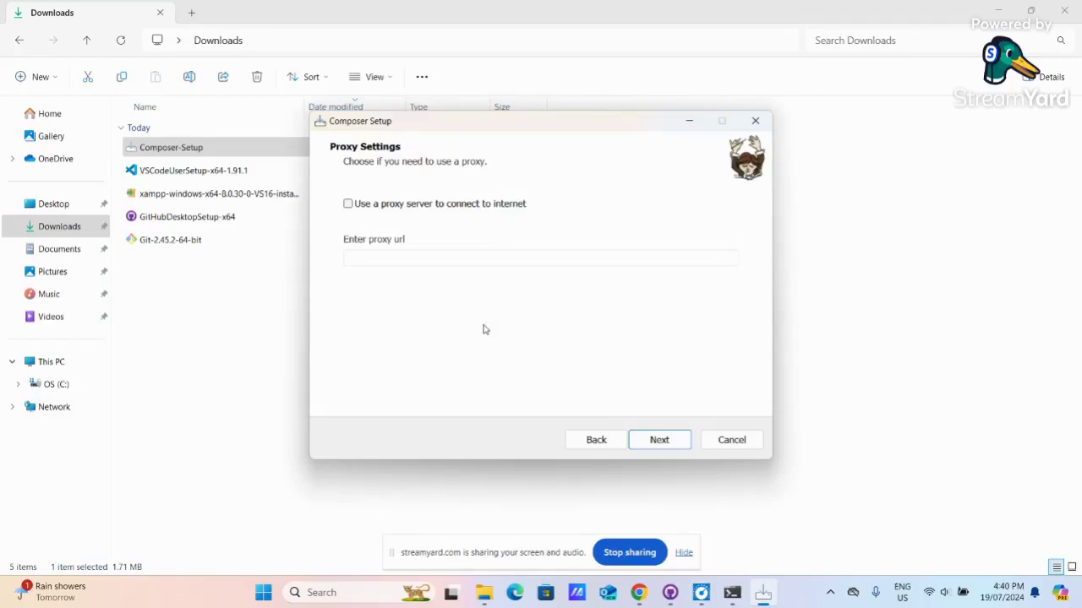
click(659, 441)
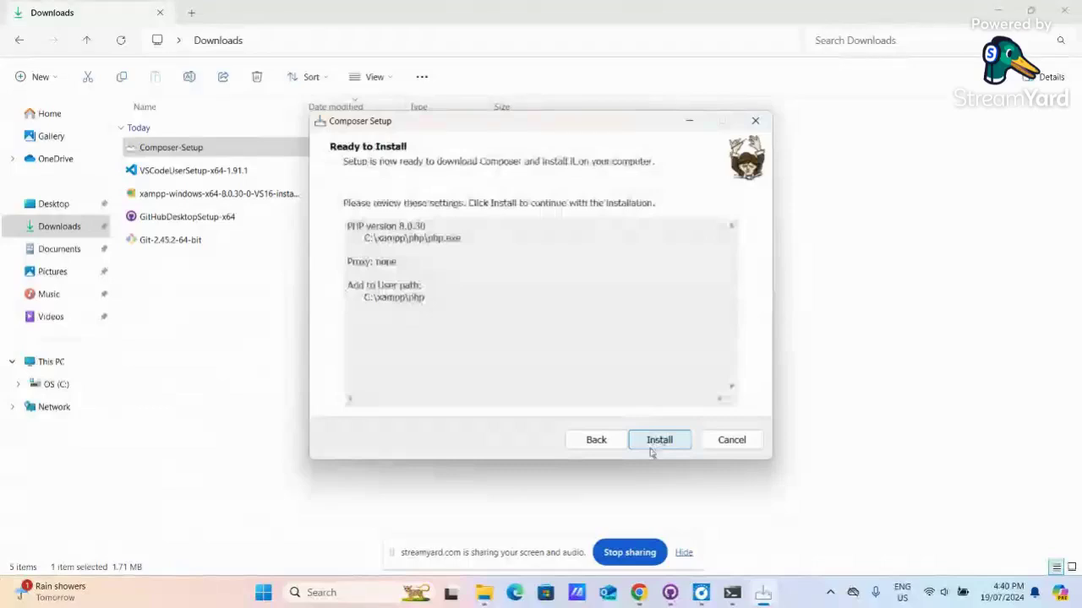
click(659, 442)
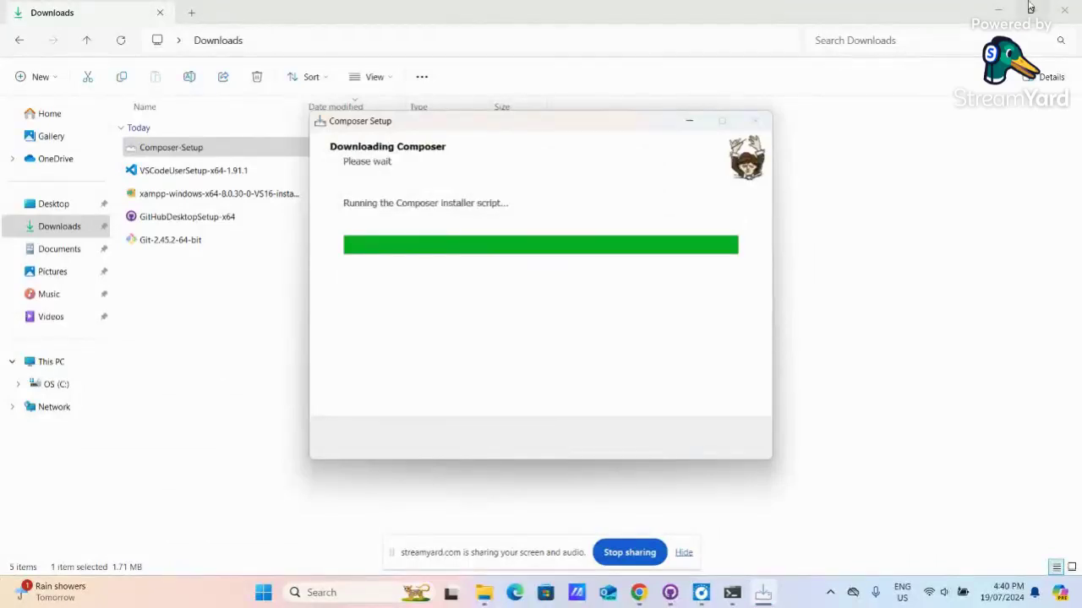
Step: Continue past the setup information notes to the Finish page and close the old PowerShell window
click(997, 13)
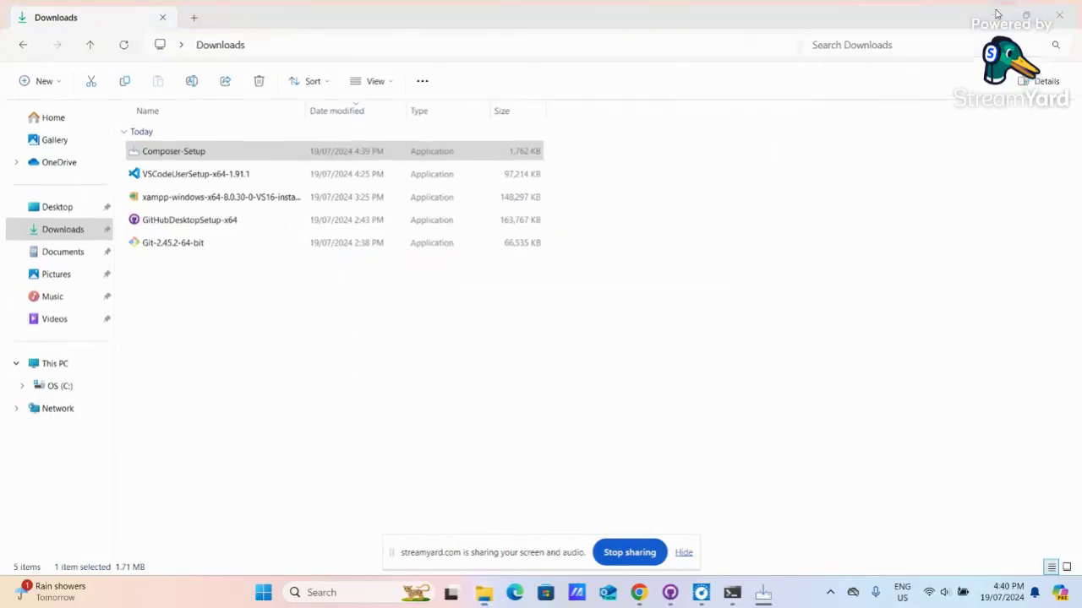
click(997, 13)
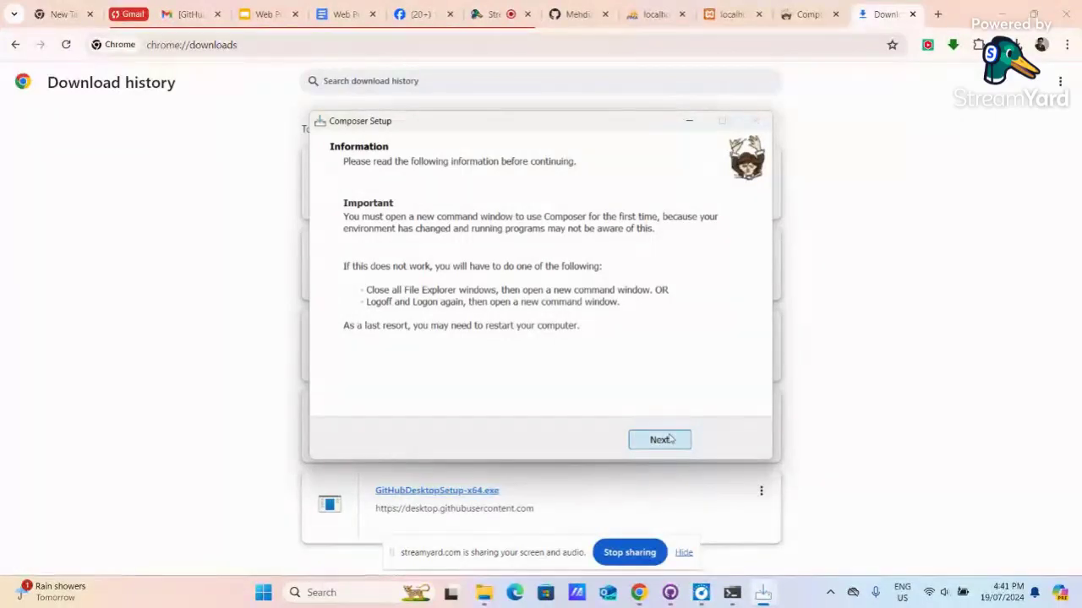
click(659, 440)
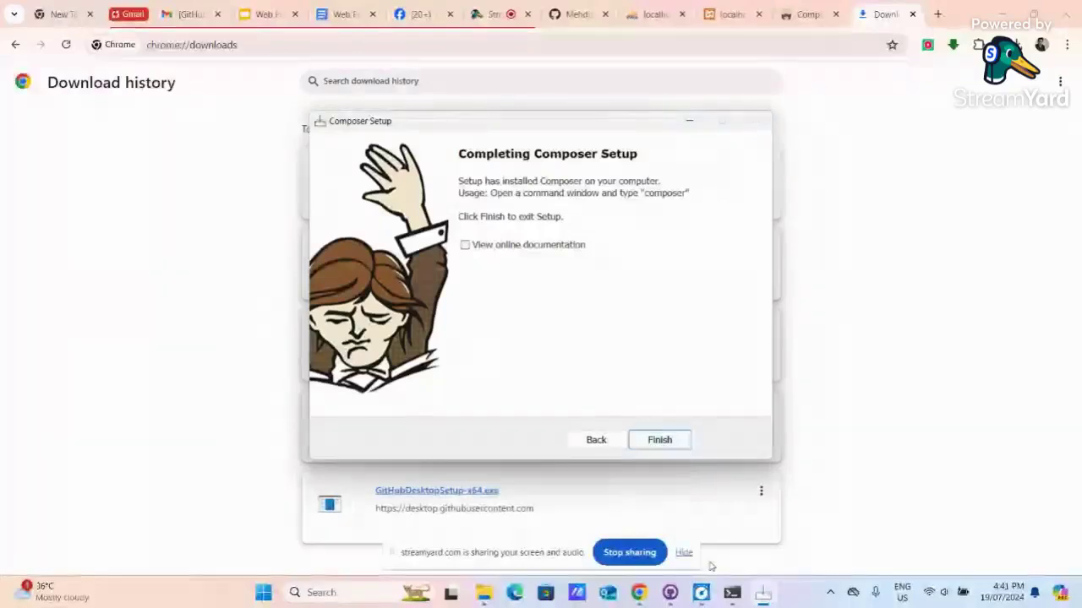
click(733, 594)
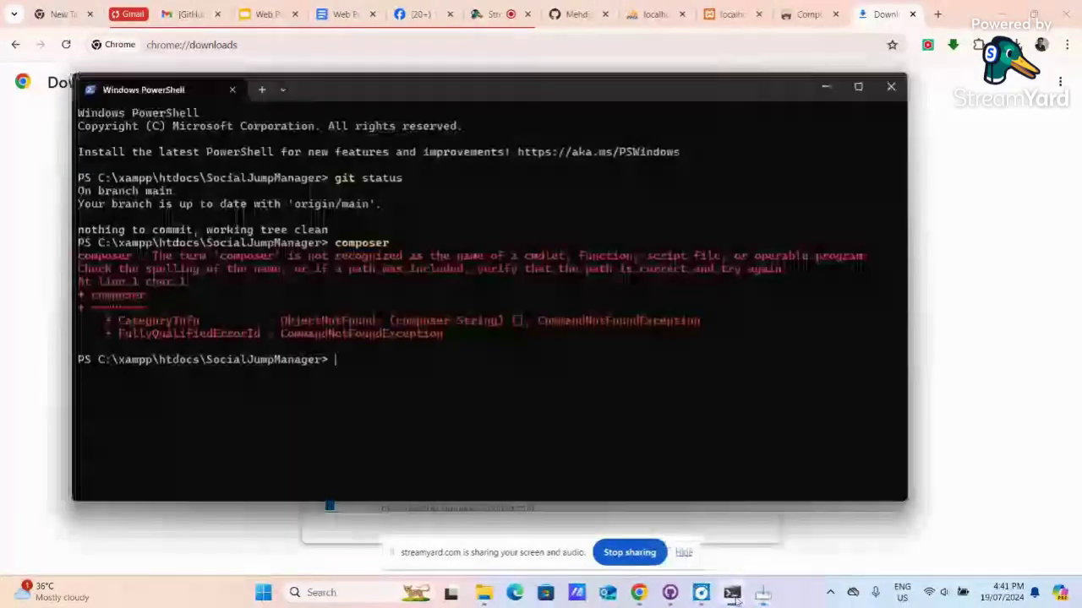
click(890, 87)
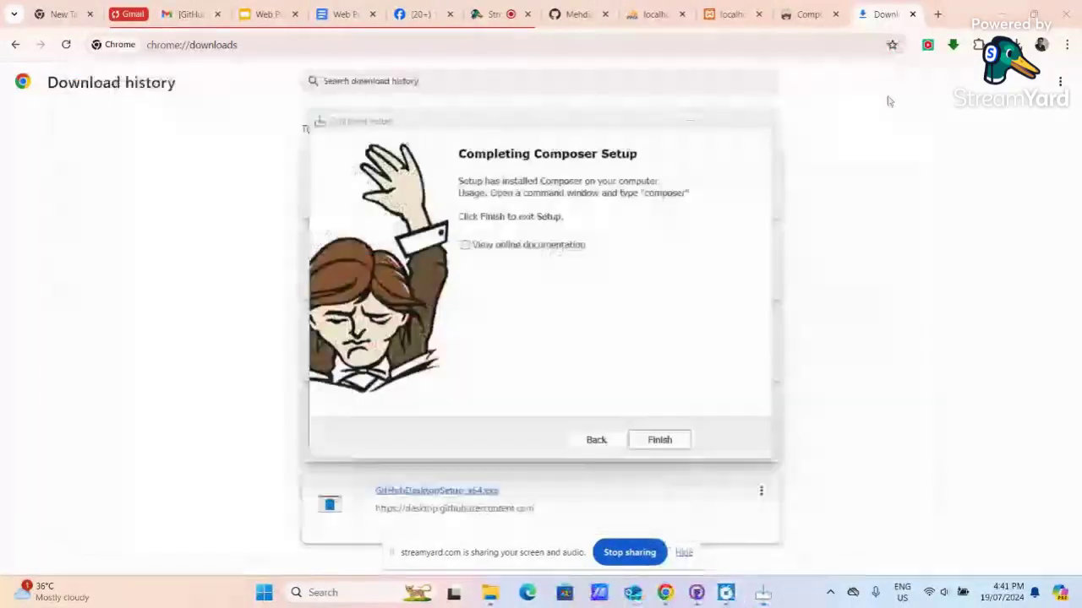
Step: Finish Composer Setup and open a PowerShell terminal at C:\xampp\htdocs\SocialJumpManager from File Explorer
click(660, 440)
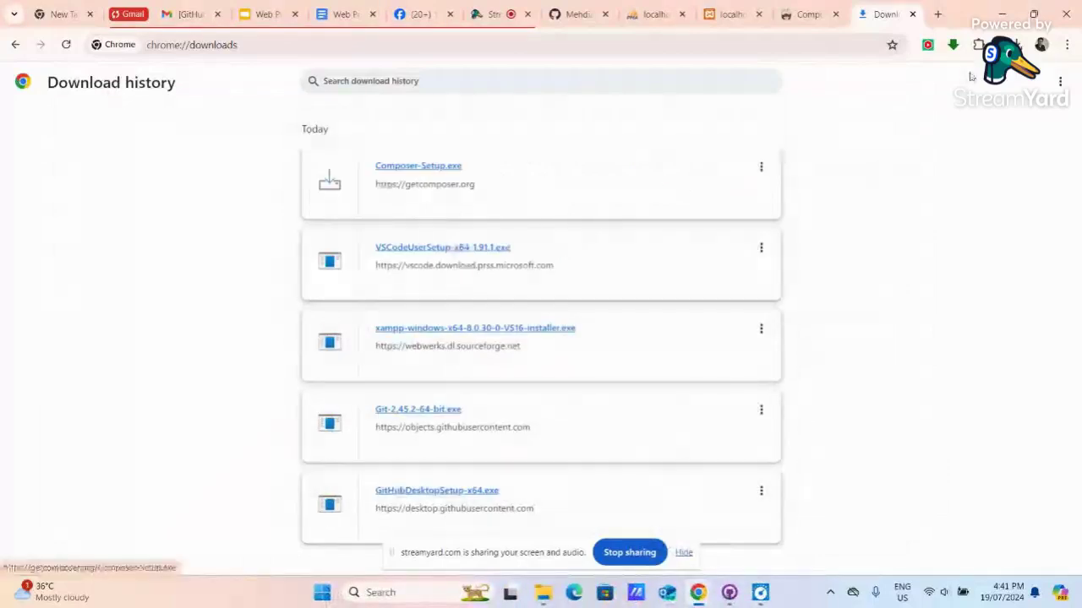
click(542, 592)
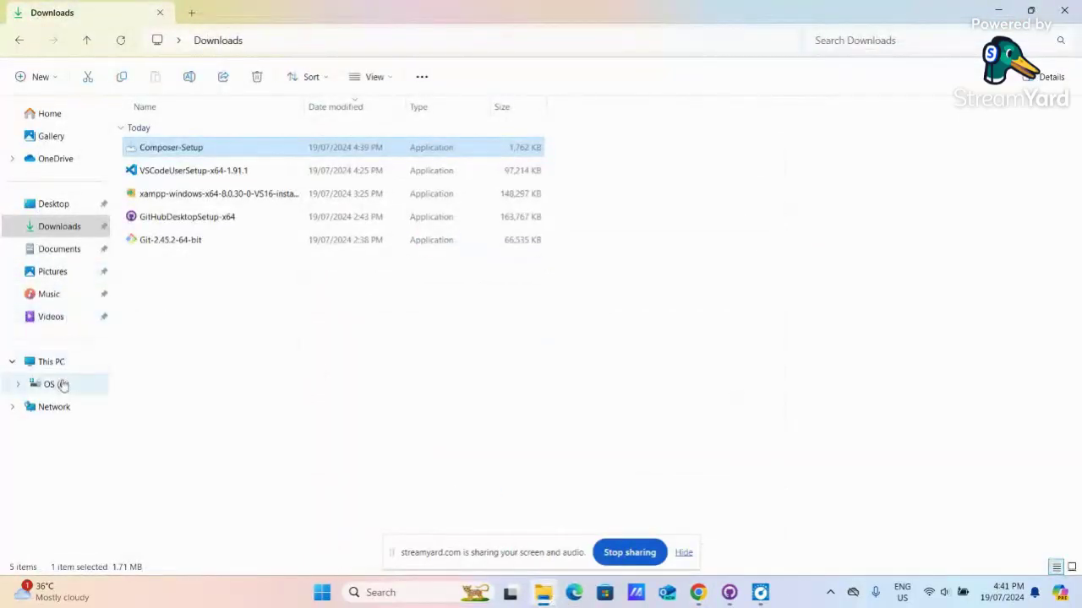
click(20, 43)
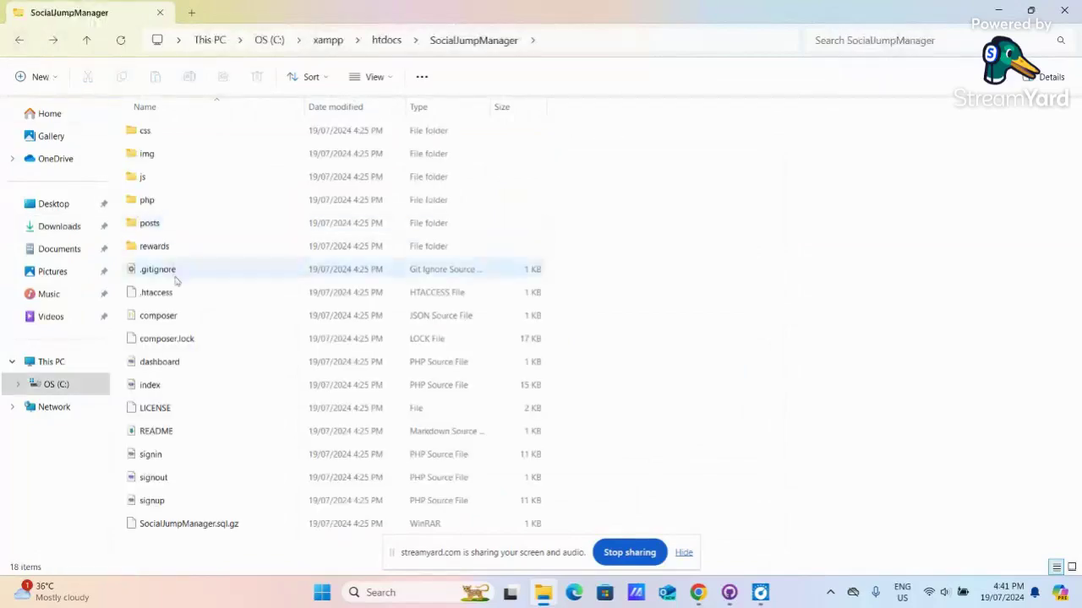
right_click(715, 340)
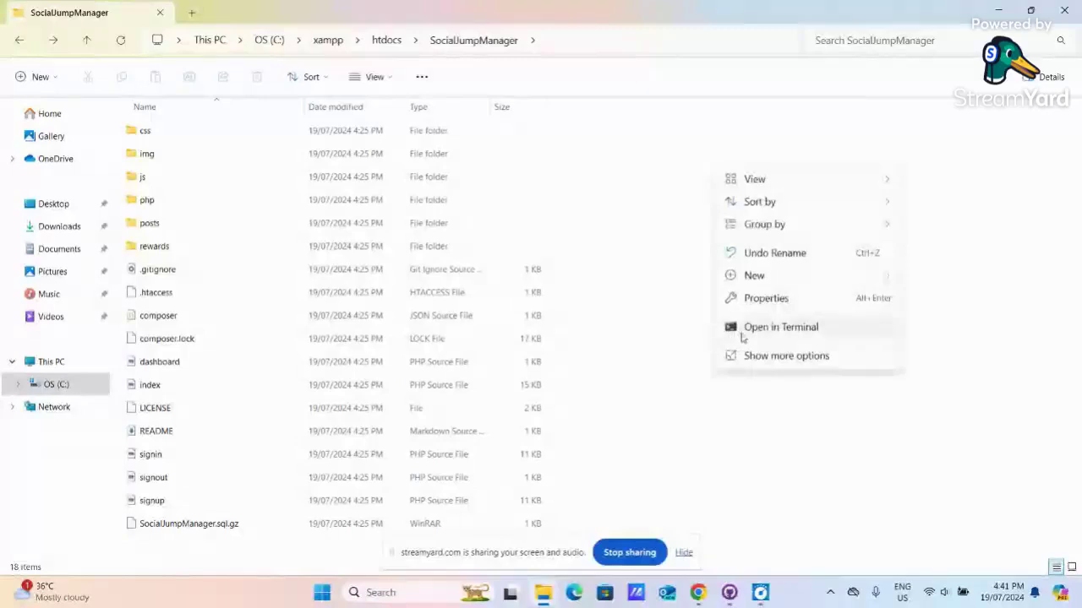
click(741, 333)
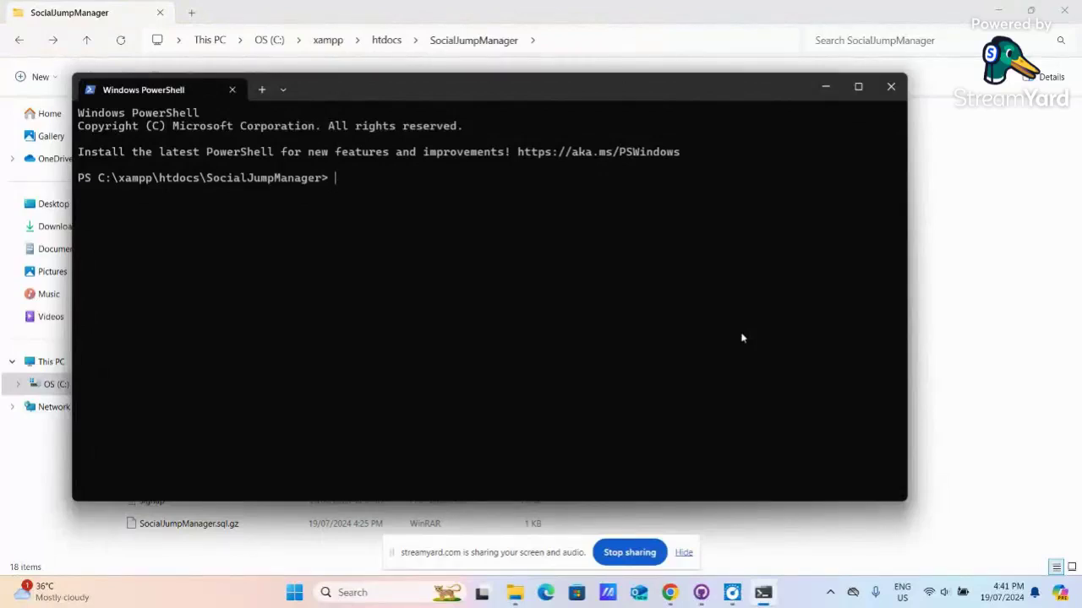
Step: Run composer to list its commands, then browse earlier commands like git status with the arrow keys
text(composer)
key(Up)
key(Down)
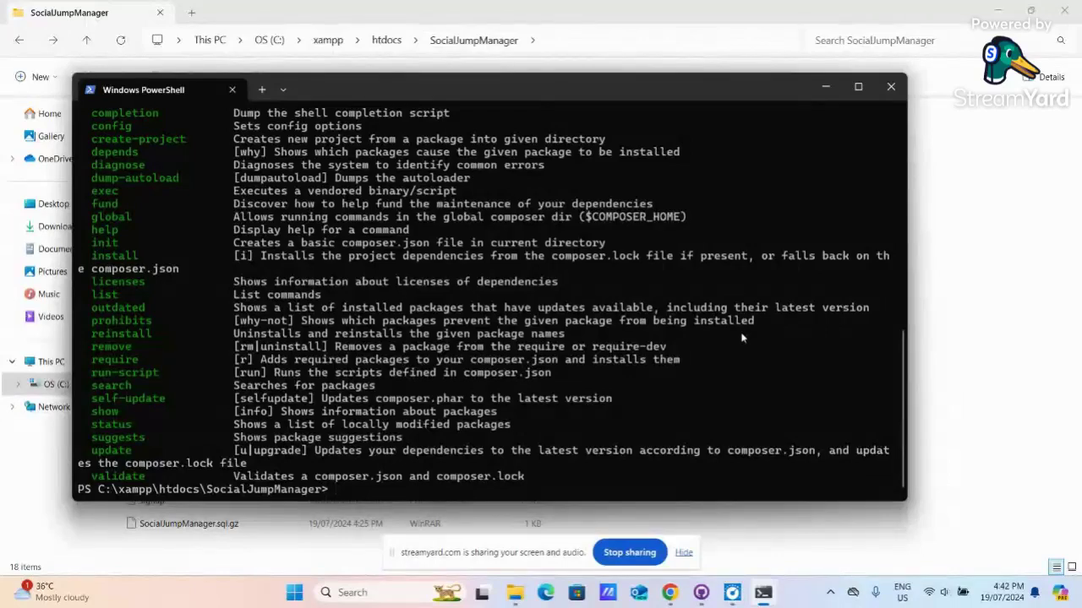
key(Up)
key(Up)
Step: Run 'composer install' in SocialJumpManager, installing 6 packages including vlucas/phpdotenv v5.6.0
key(Down)
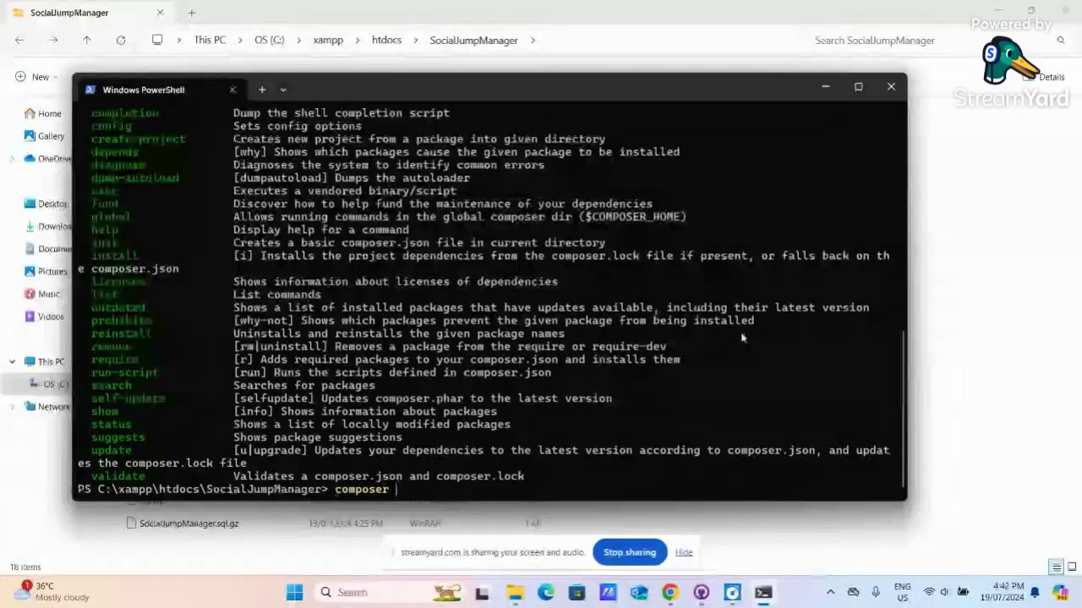
text(in)
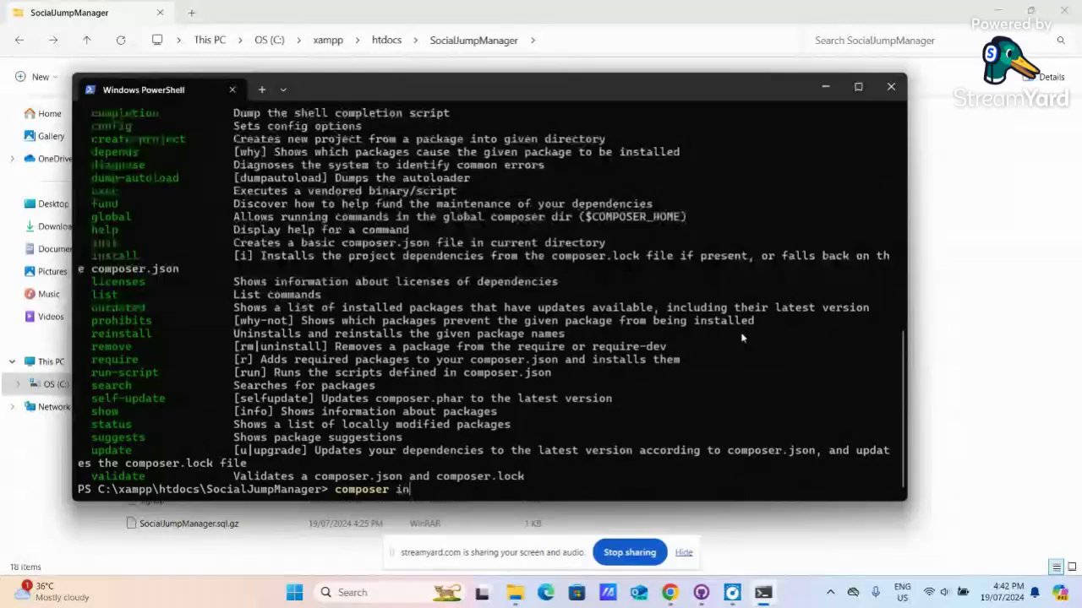
text(stall)
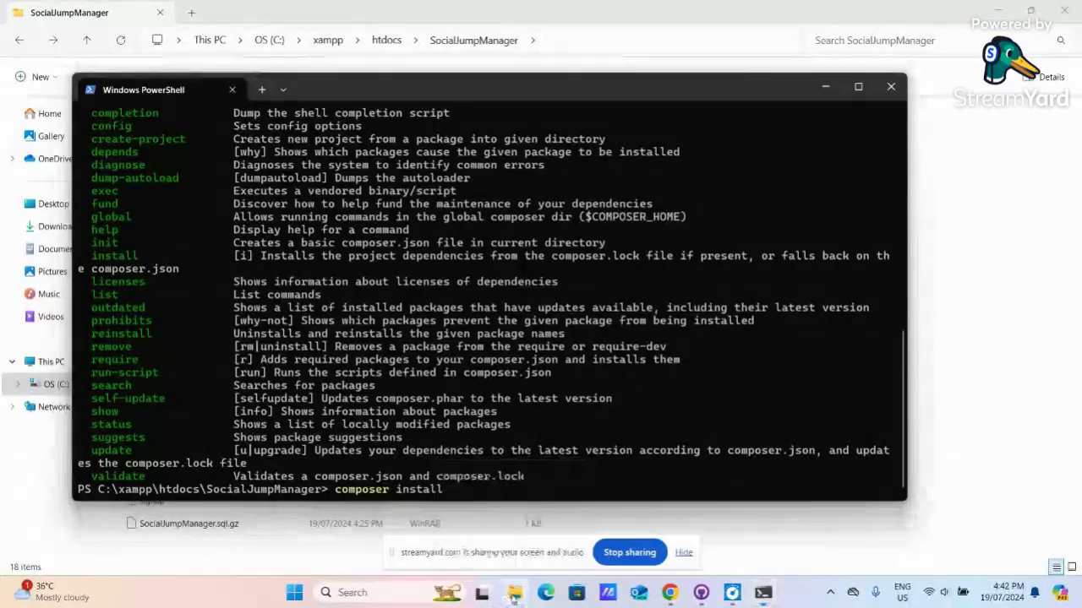
click(514, 593)
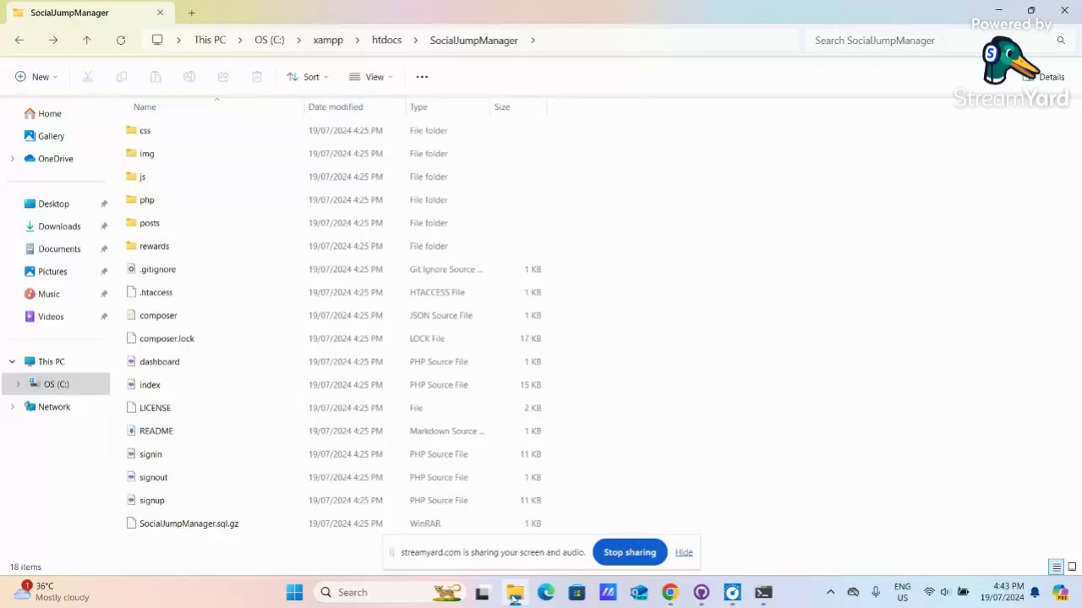
click(763, 593)
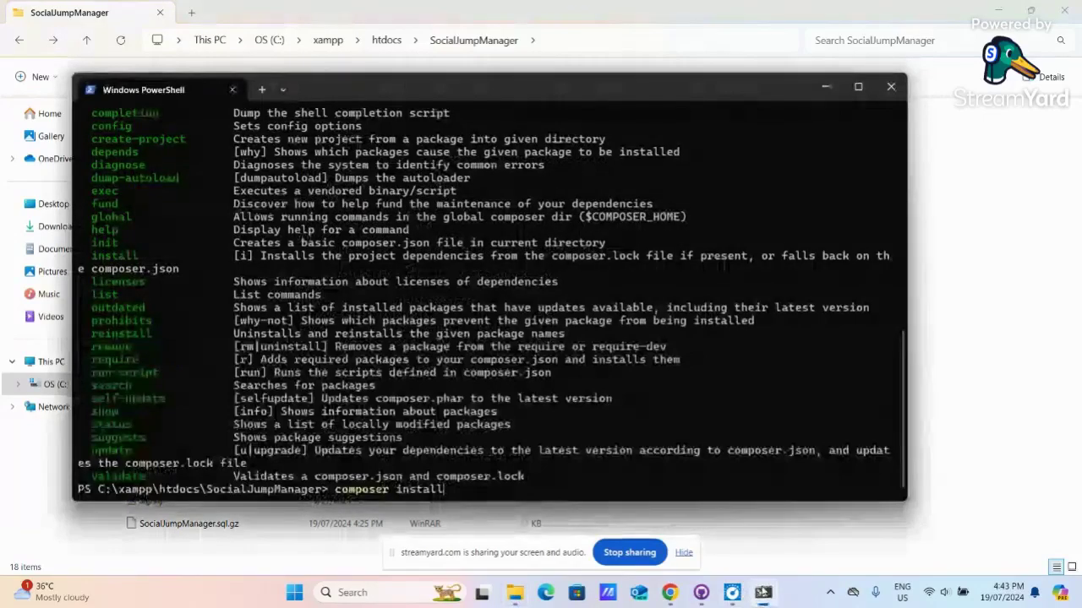
key(Return)
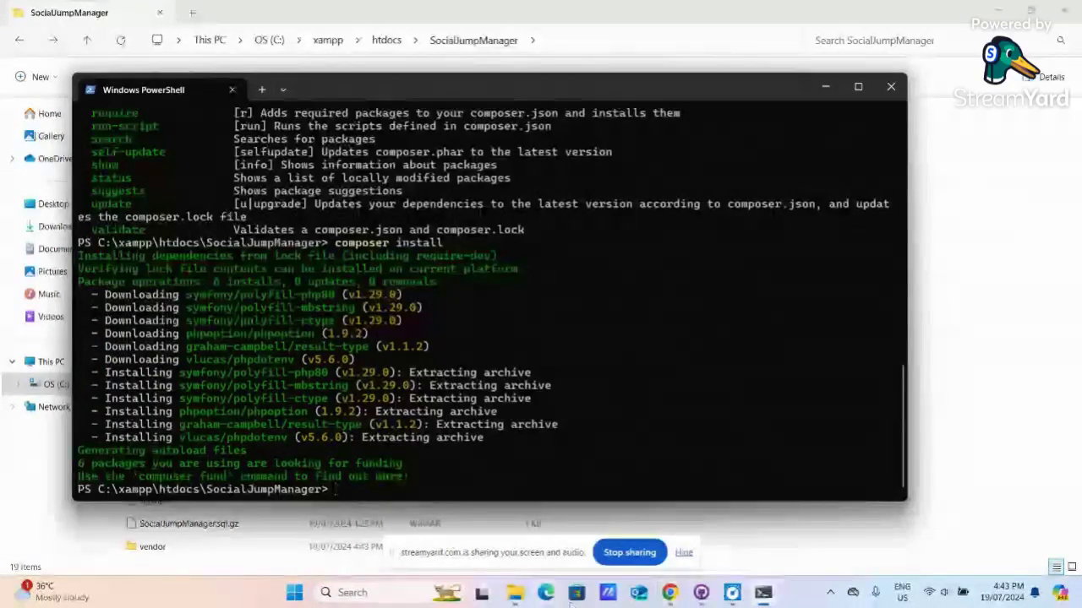
Step: Browse the new vendor folder (composer, symfony, vlucas, autoload) and go back to SocialJumpManager
click(514, 592)
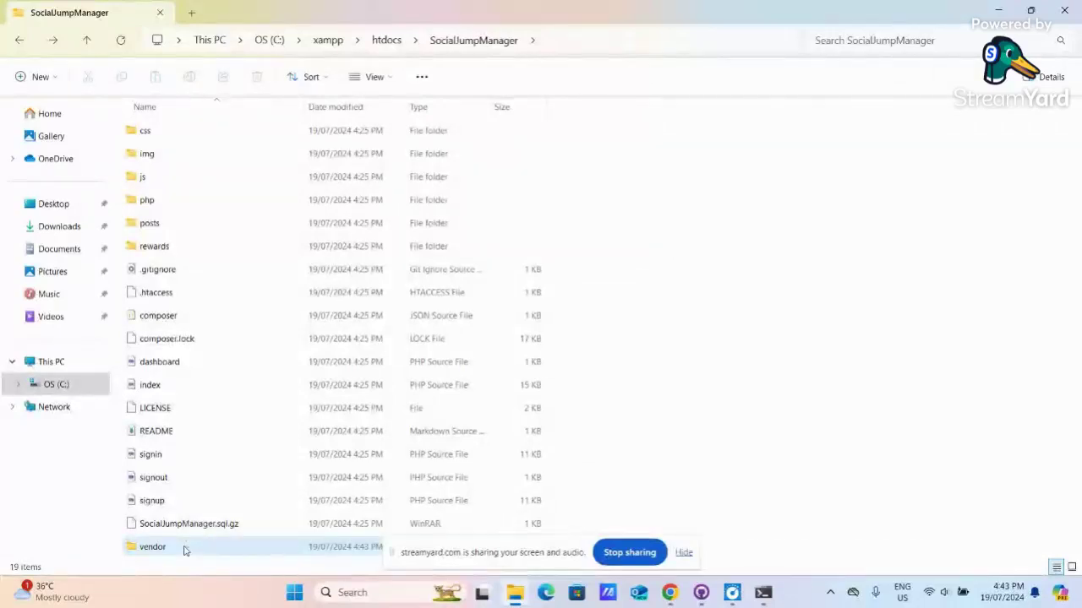
double_click(184, 550)
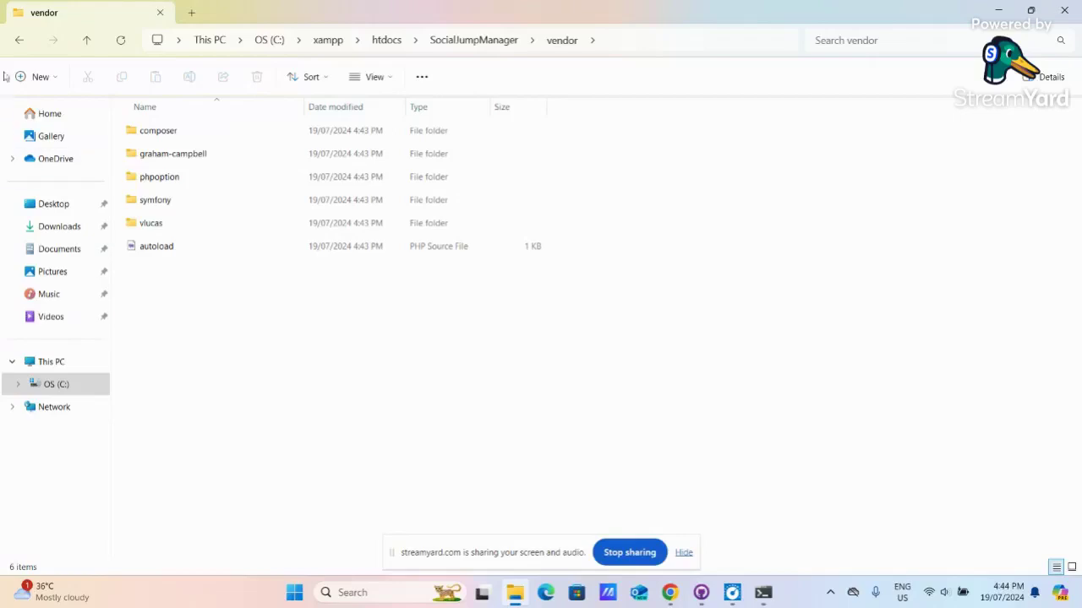
click(17, 42)
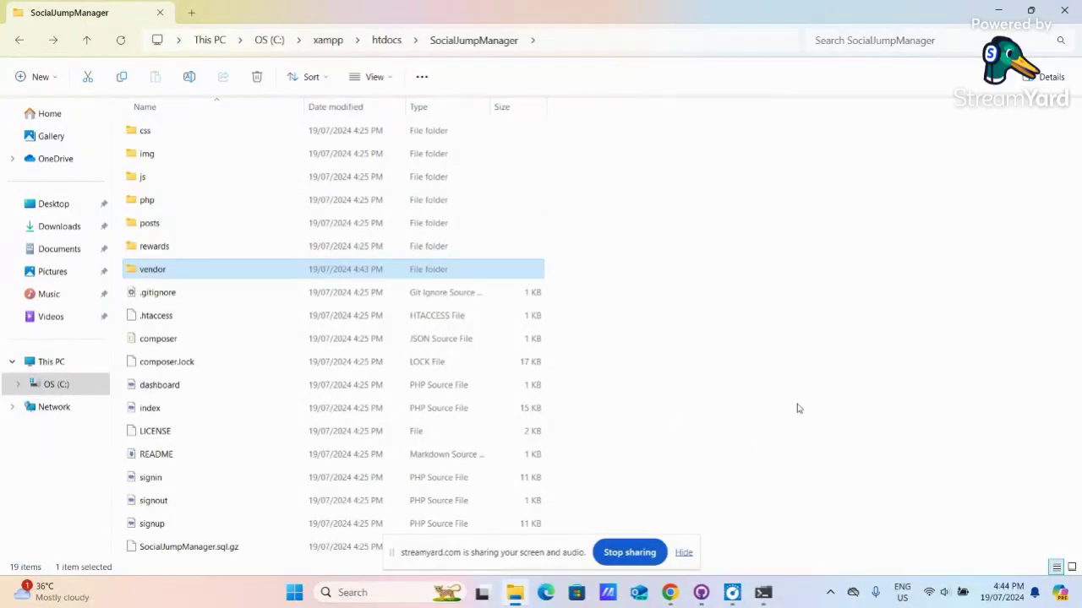
Step: Search 'vs' to launch Visual Studio Code, maximise its window and close the Welcome tab
click(388, 599)
text(v)
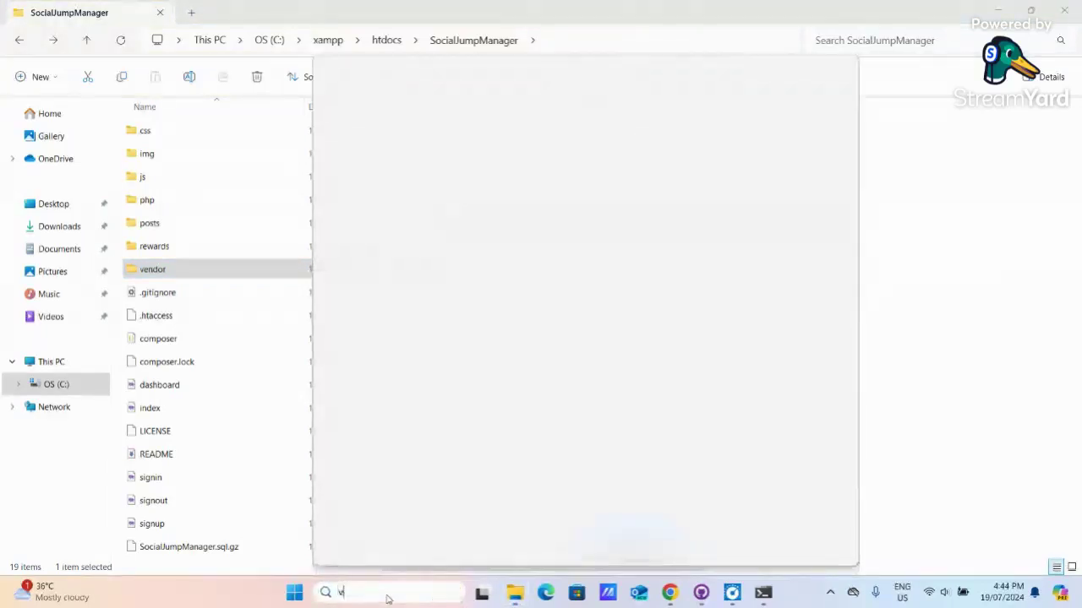
text(s)
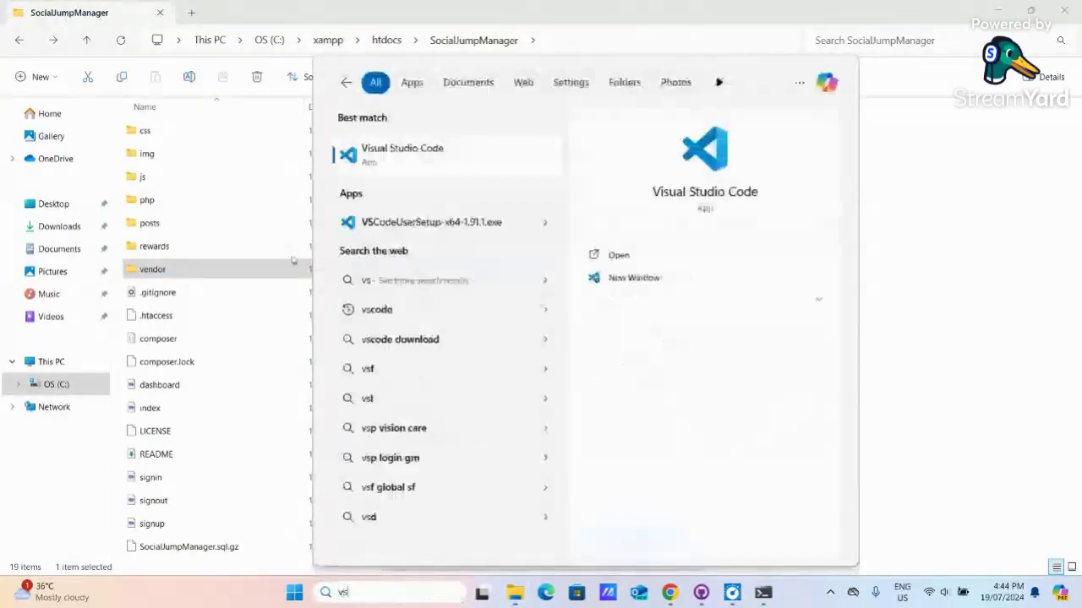
click(425, 146)
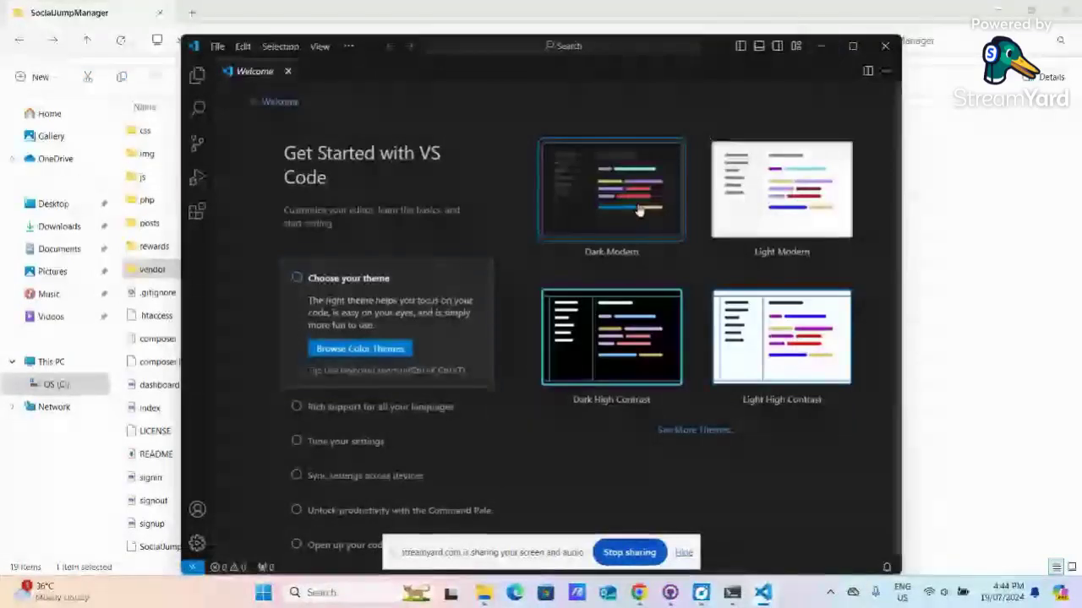
click(852, 46)
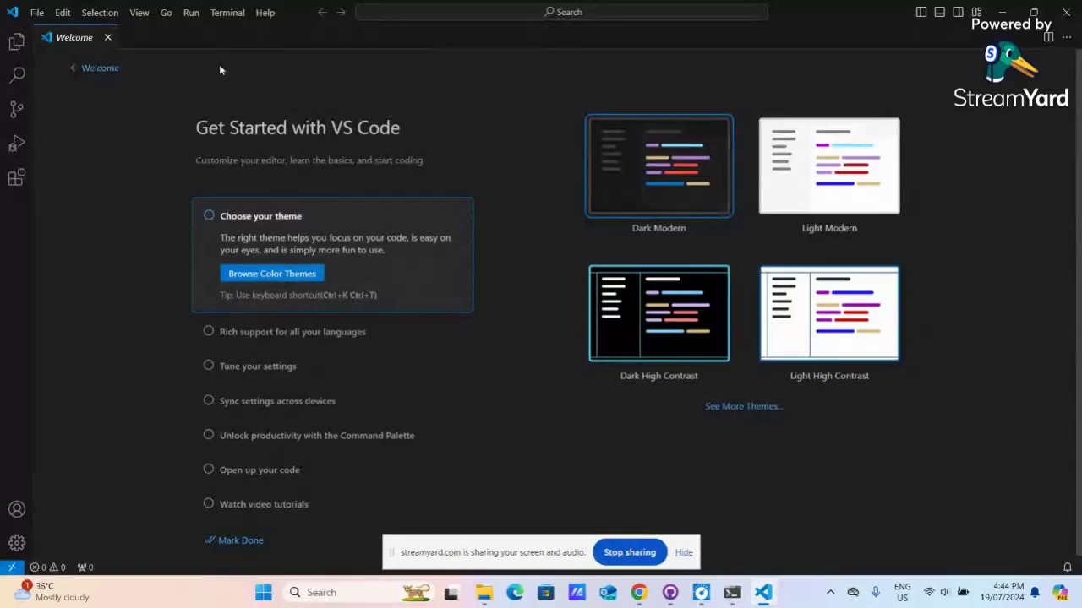
click(107, 38)
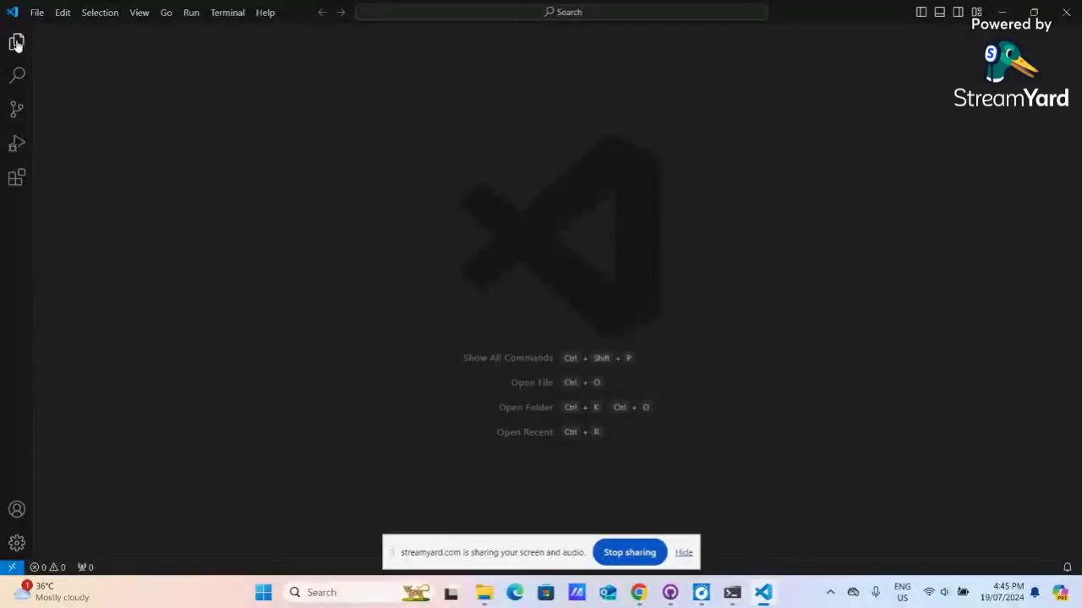
Step: Show VS Code's Explorer panel, glance at Chrome's Download history, then return to VS Code
click(16, 42)
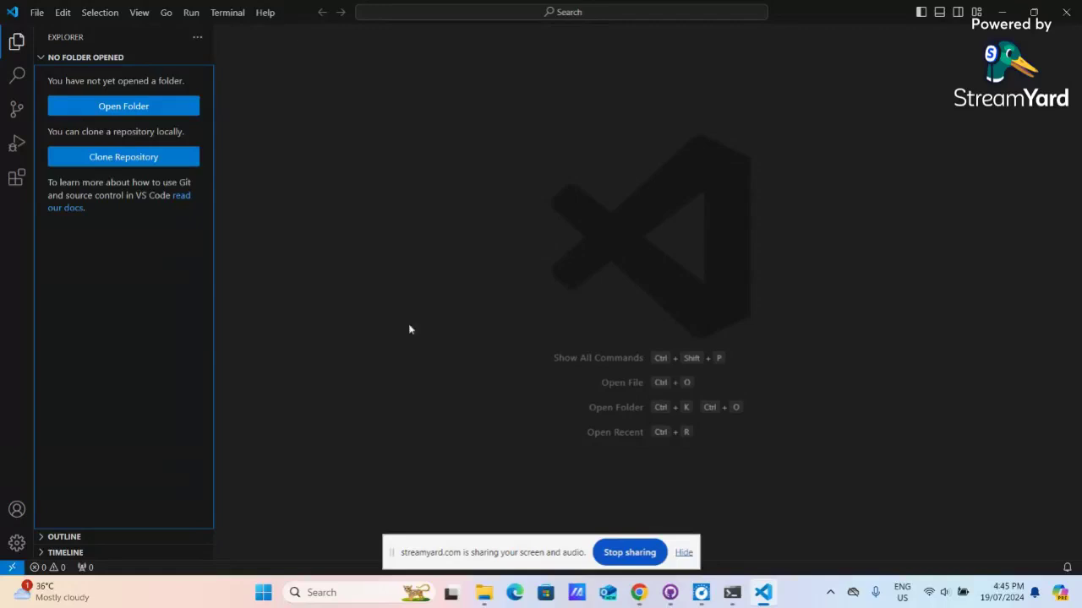
click(639, 593)
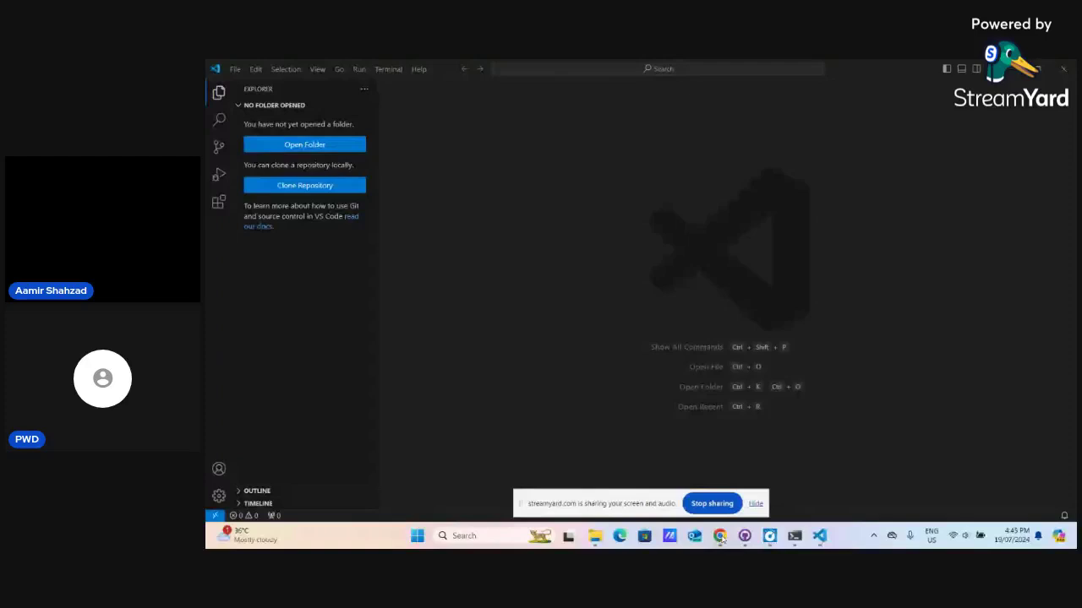
mouse_move(719, 538)
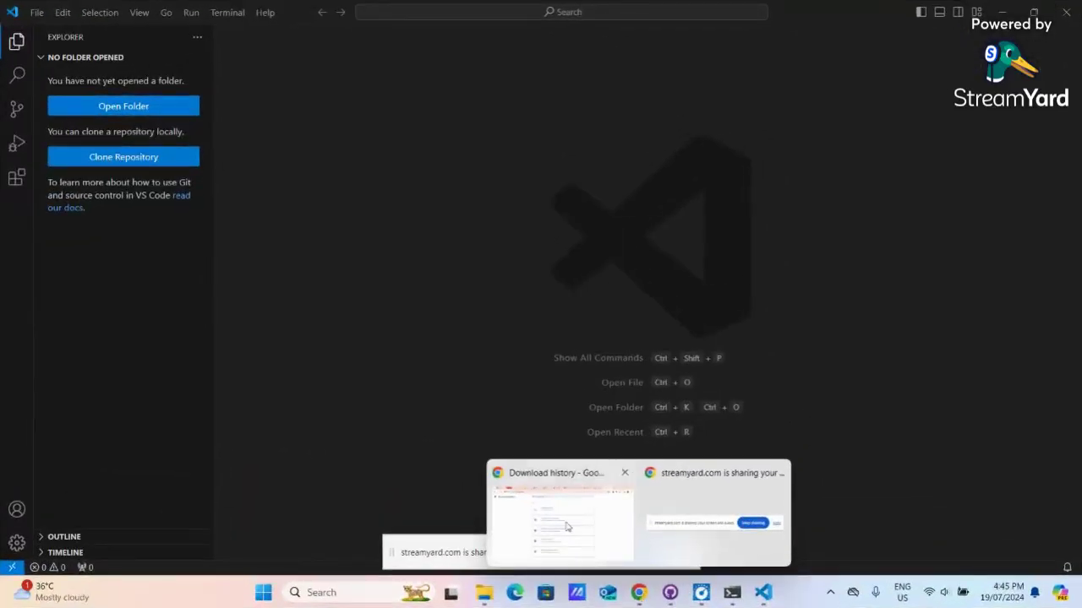
click(566, 527)
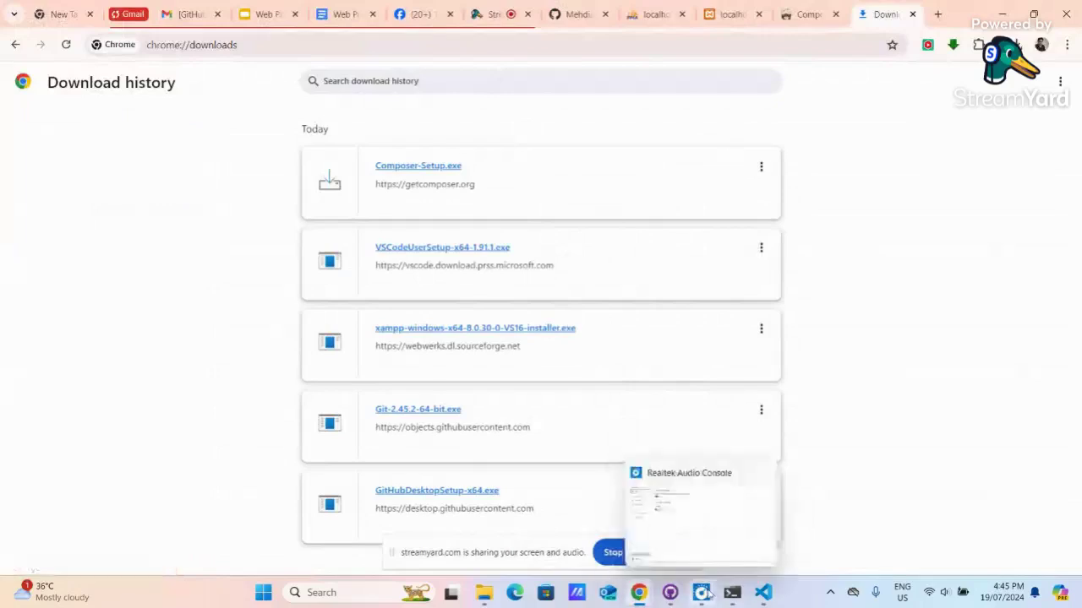
click(764, 594)
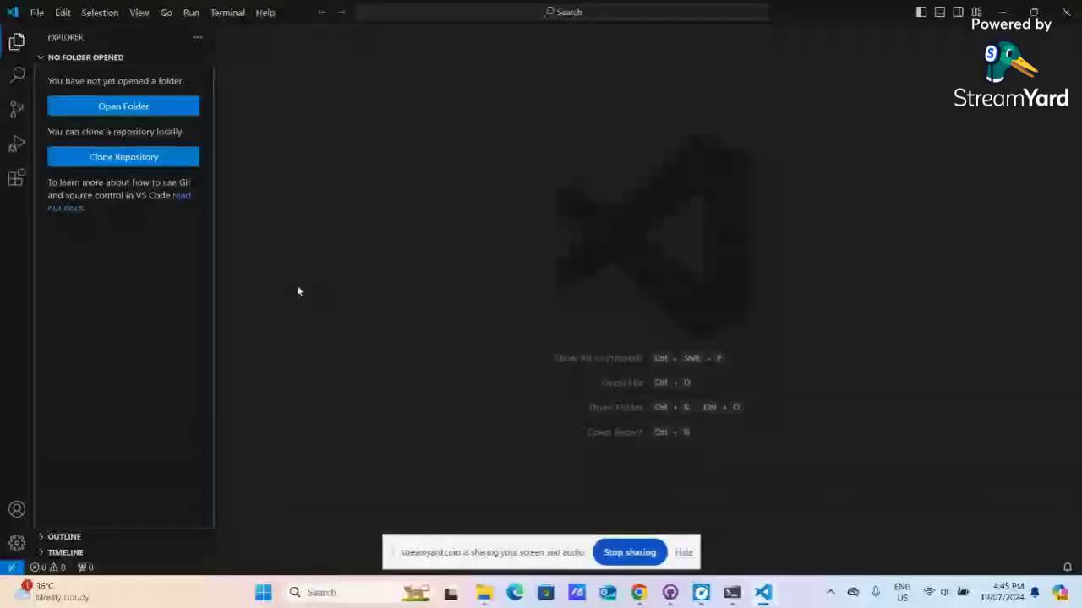
Step: Open C:\xampp\htdocs\SocialJumpManager as the VS Code workspace via Open Folder
click(108, 112)
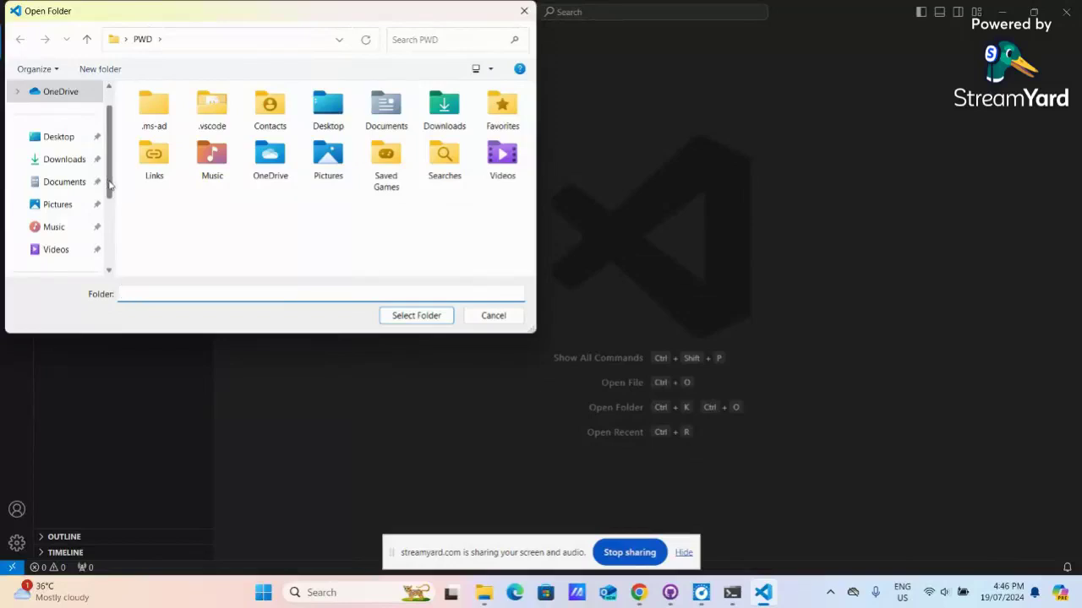
drag(108, 186, 107, 264)
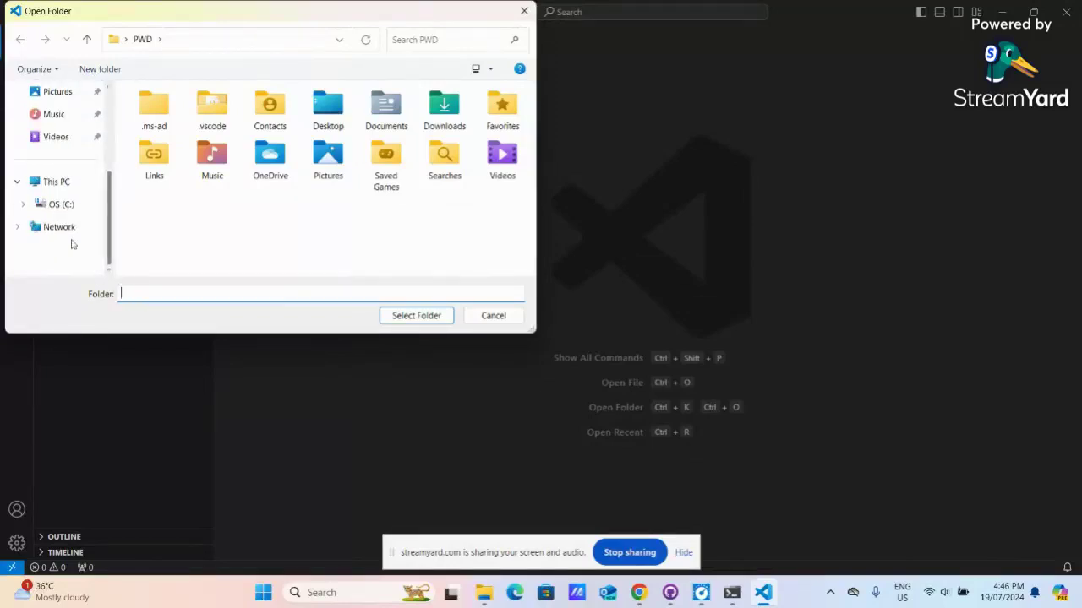
click(62, 205)
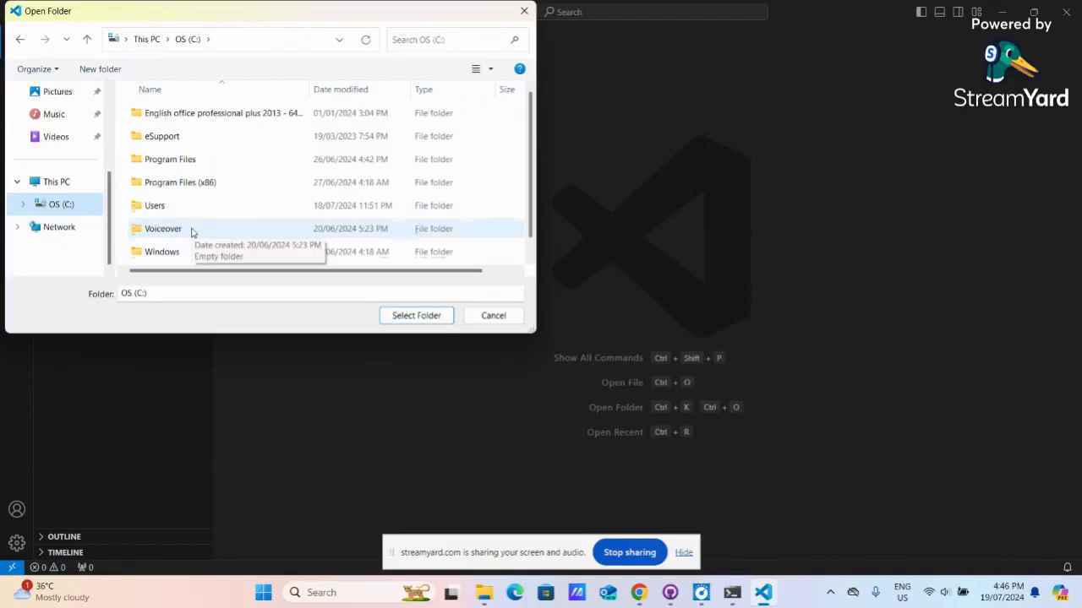
scroll(192, 233, down, 1)
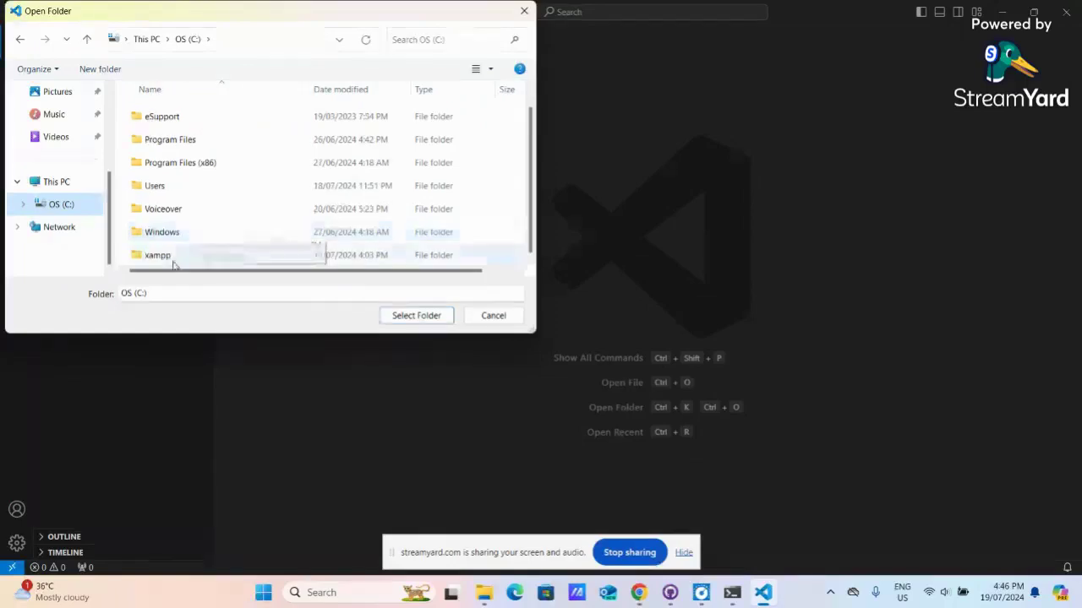
double_click(169, 257)
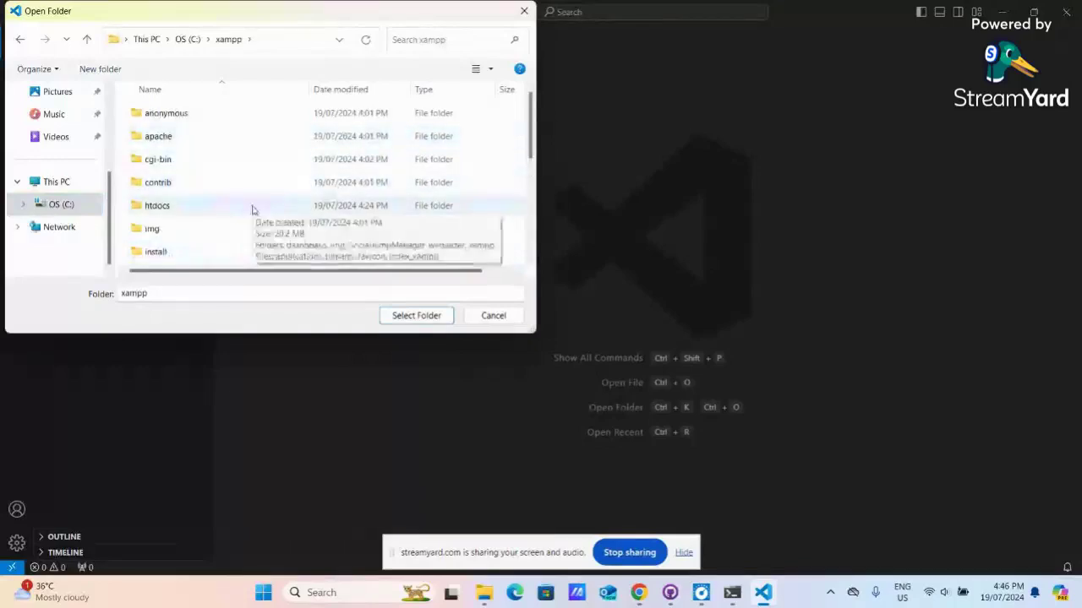
double_click(225, 207)
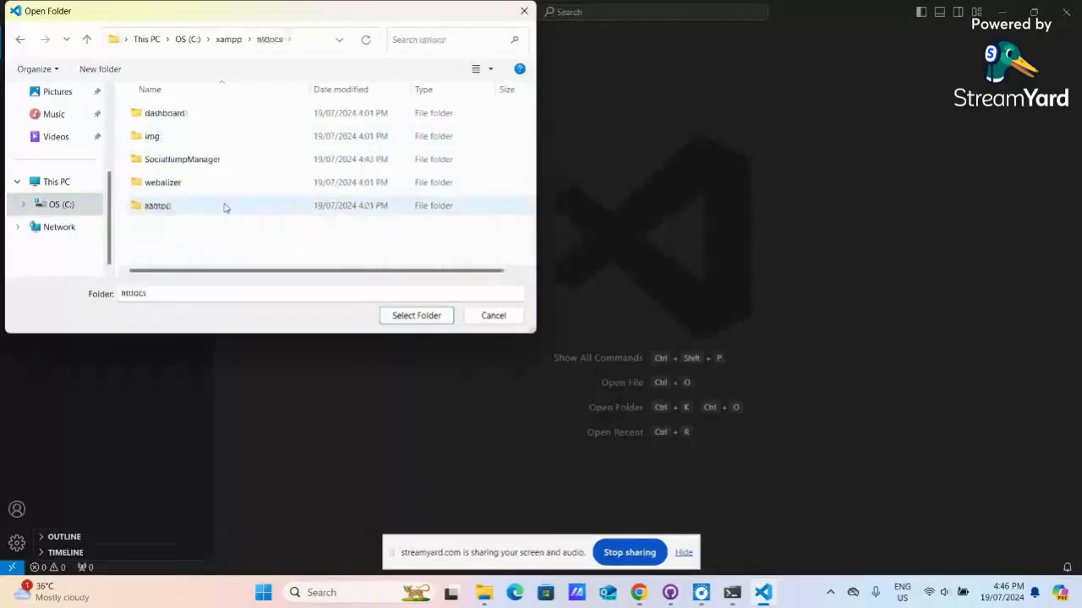
click(205, 165)
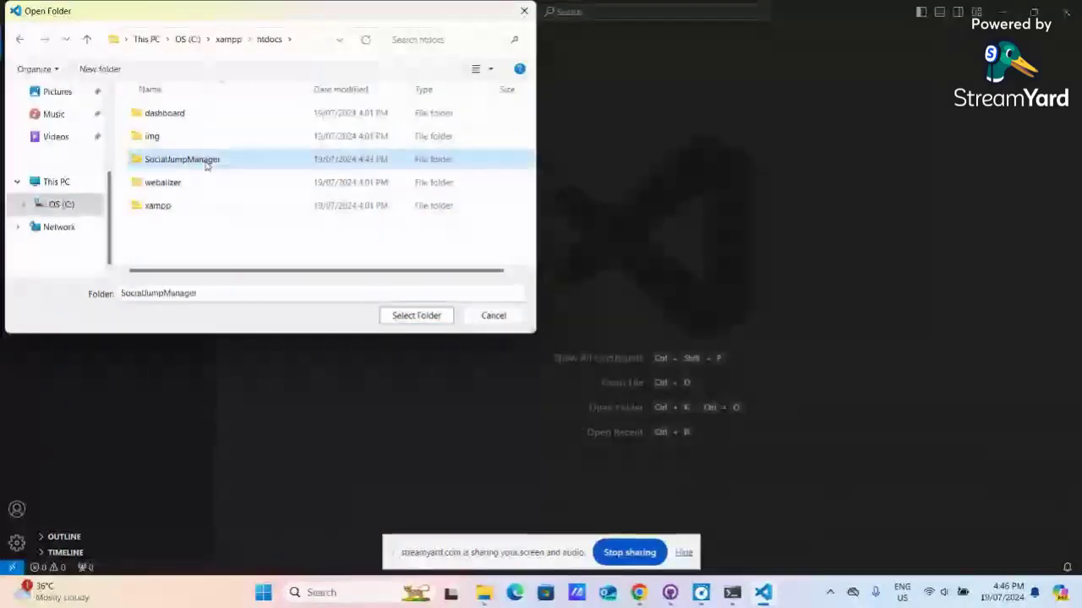
double_click(206, 165)
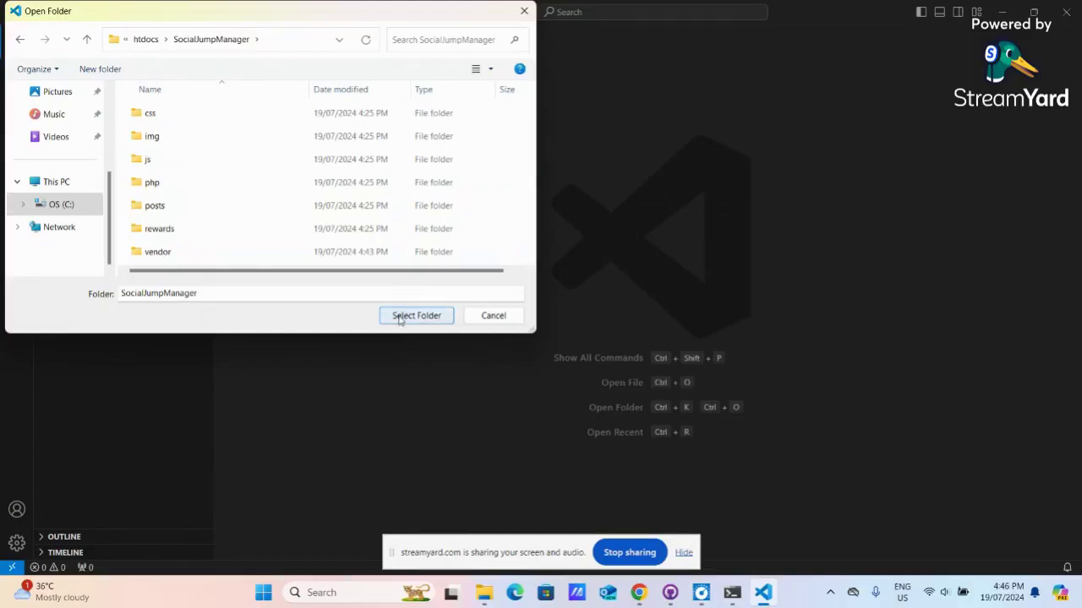
click(400, 316)
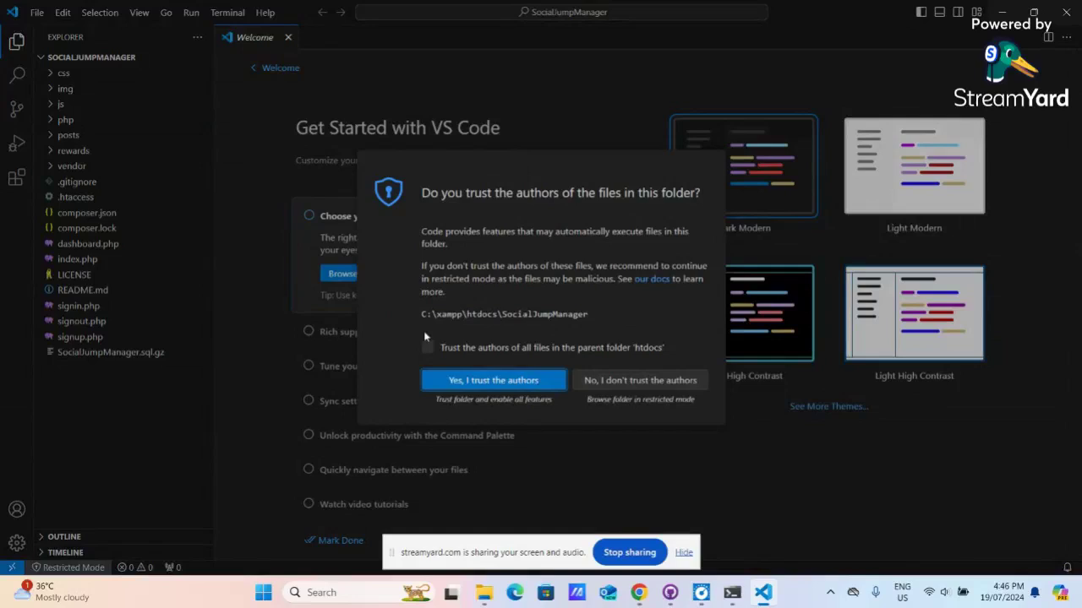
Step: Trust the SocialJumpManager authors to leave Restricted Mode and close the Welcome tab
click(454, 389)
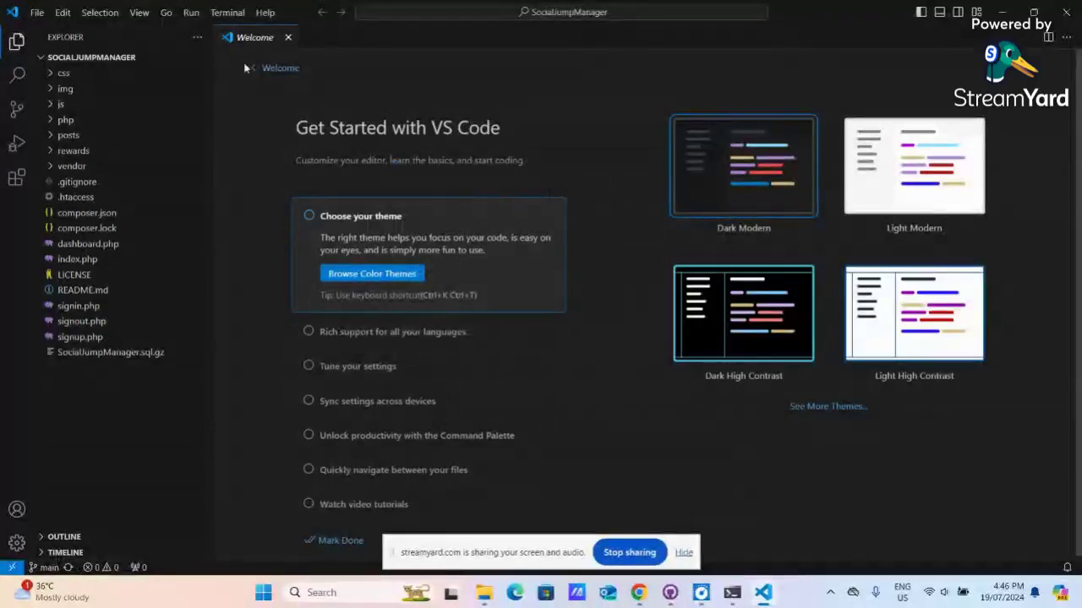
click(288, 37)
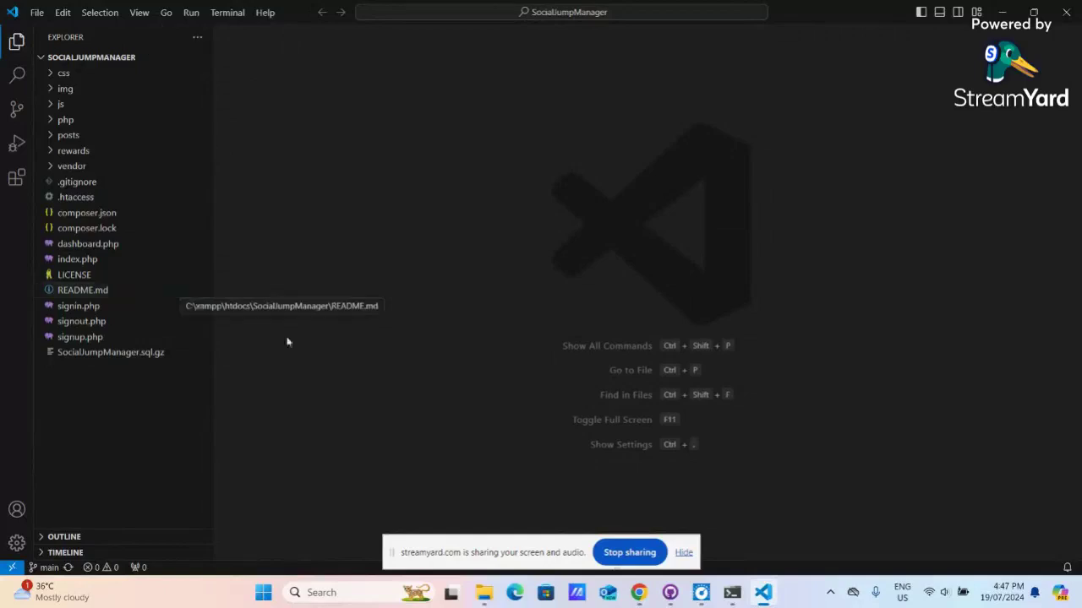
click(640, 594)
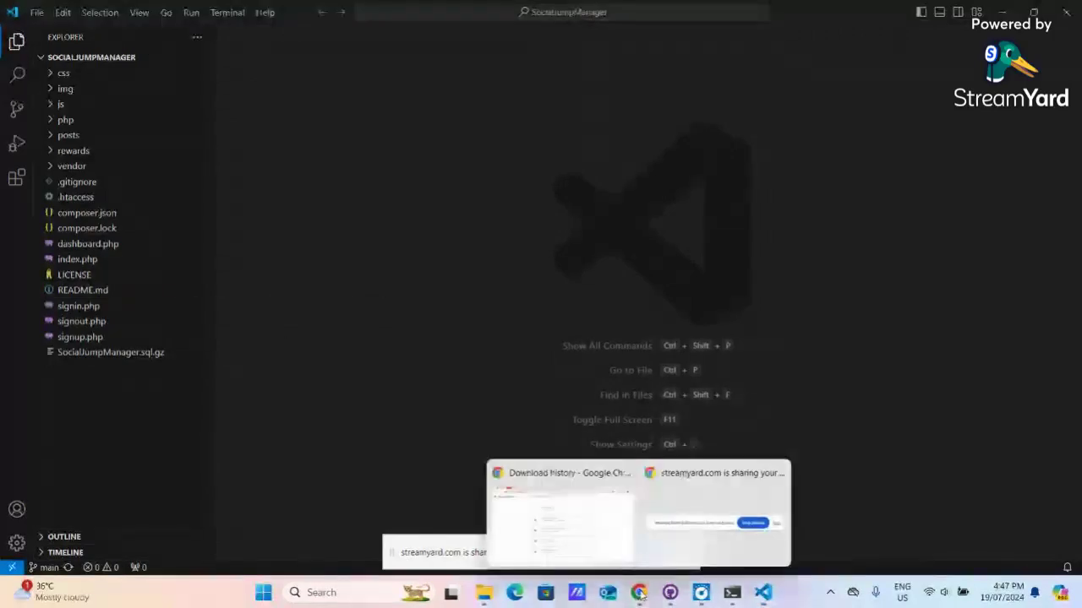
Step: Reload localhost/SocialJumpManager in Chrome, which now shows a Dotenv missing .env file error
click(624, 532)
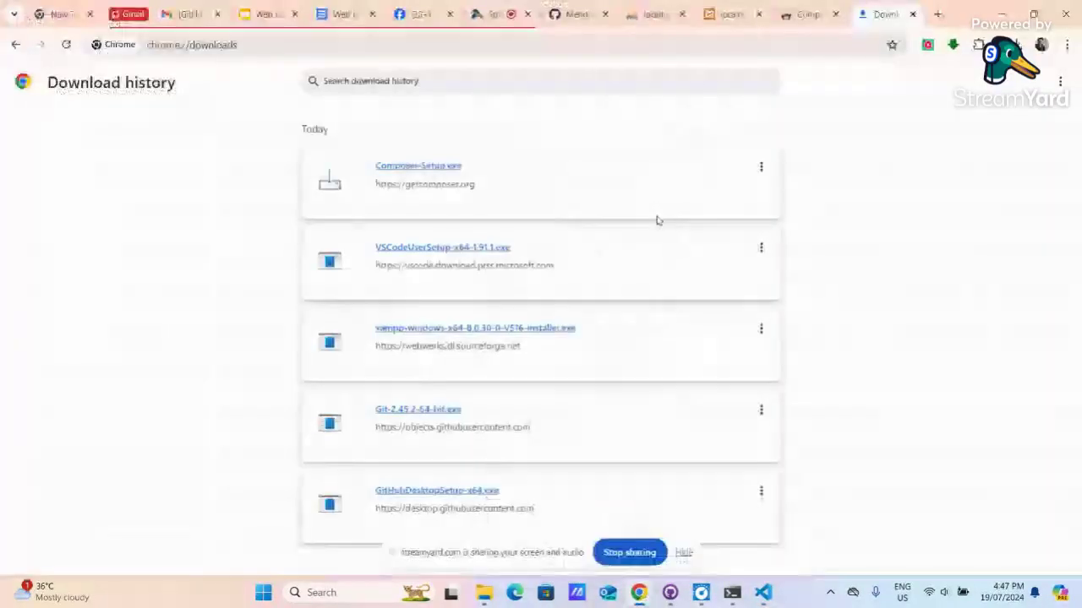
click(725, 17)
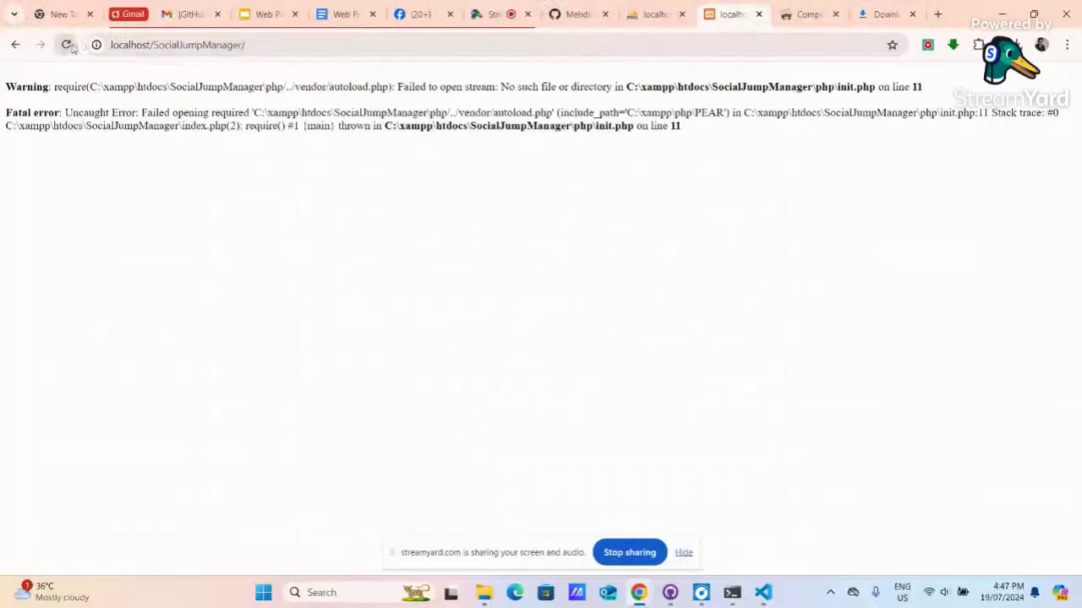
click(72, 48)
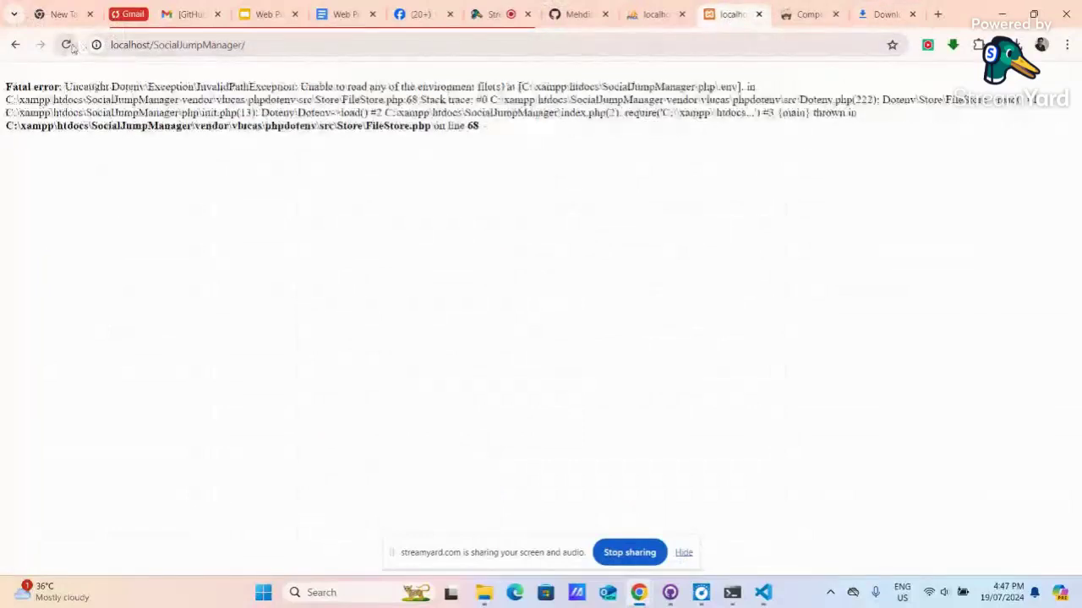
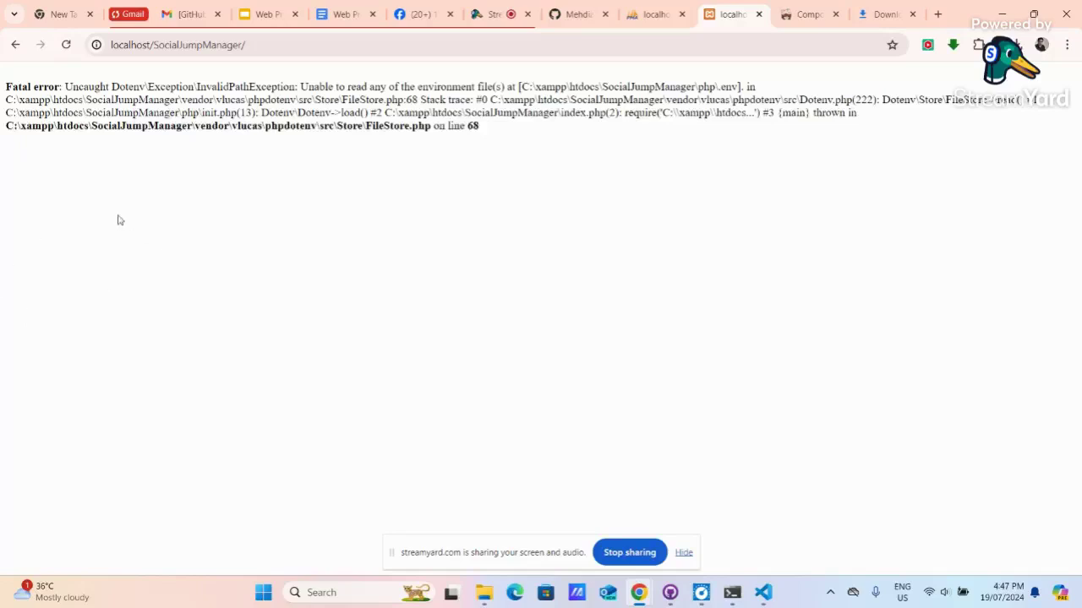
Step: Leave Chrome's missing .env error page and bring up the SocialJumpManager project in VS Code
click(763, 593)
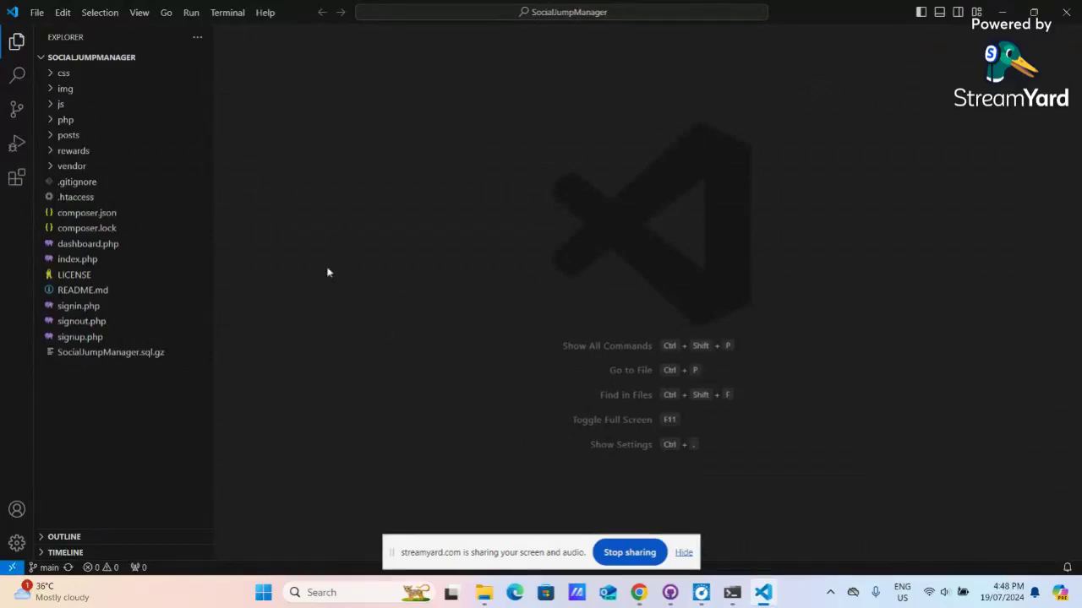
Step: Expand the php folder and open .env.example to view its blank DB and APP settings
click(102, 123)
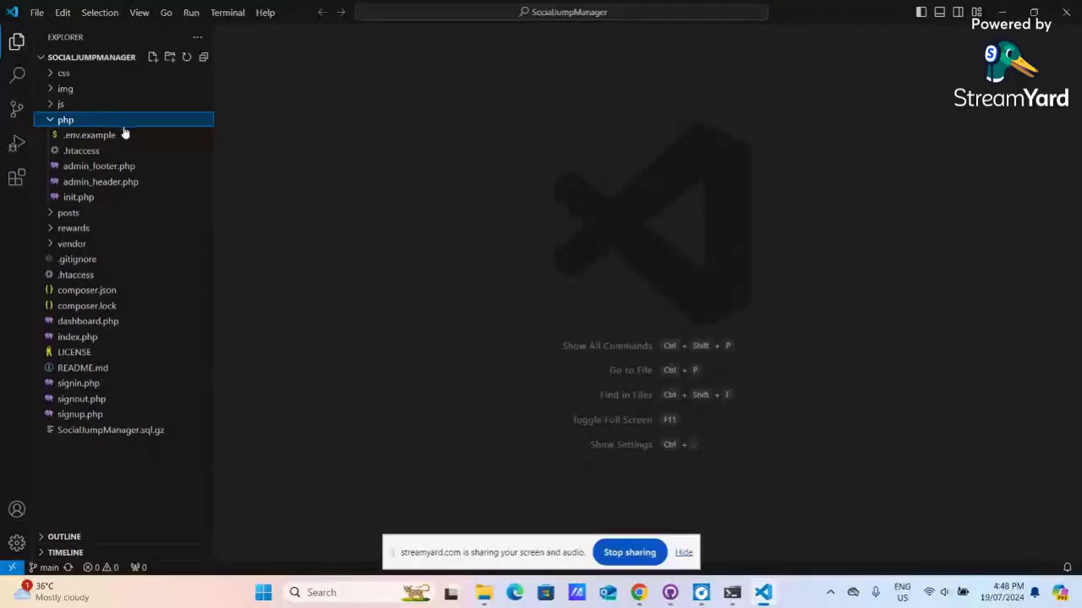
click(118, 137)
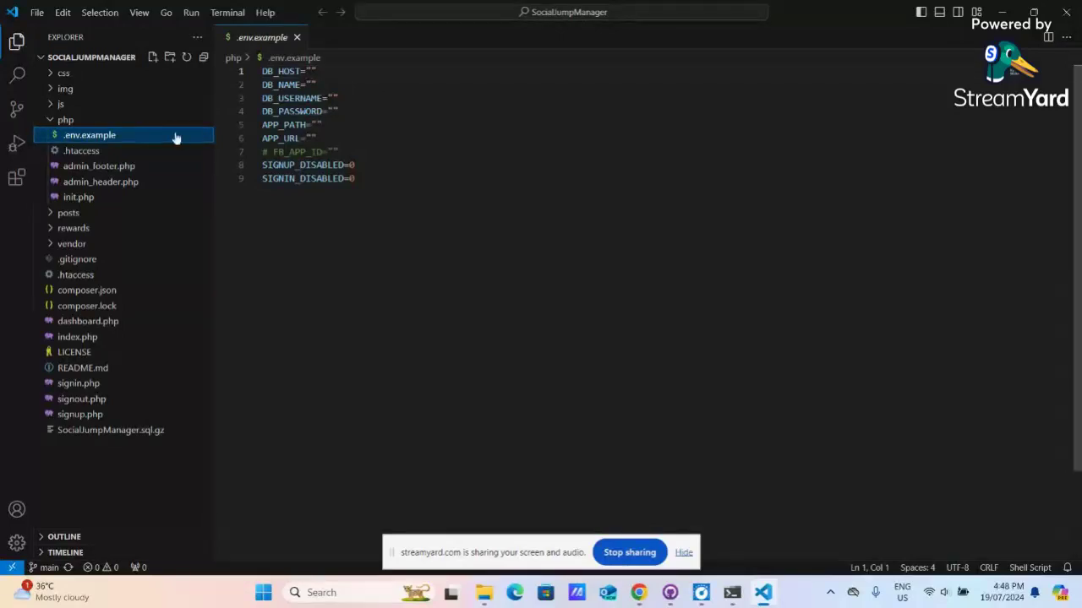
drag(174, 135, 74, 123)
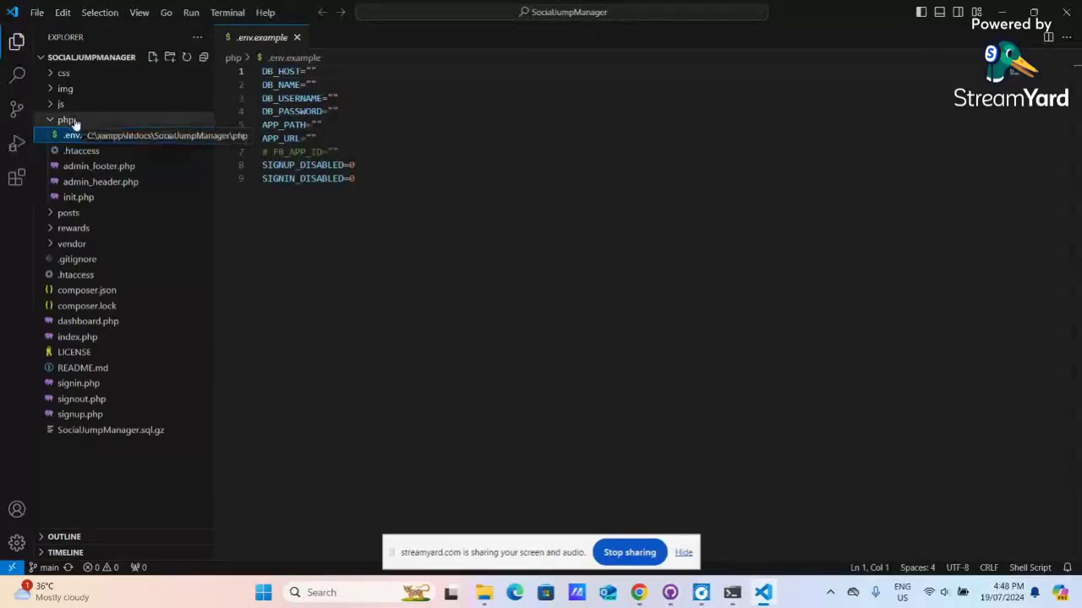
Step: Create a new empty file named .env inside the php folder and open it
right_click(75, 122)
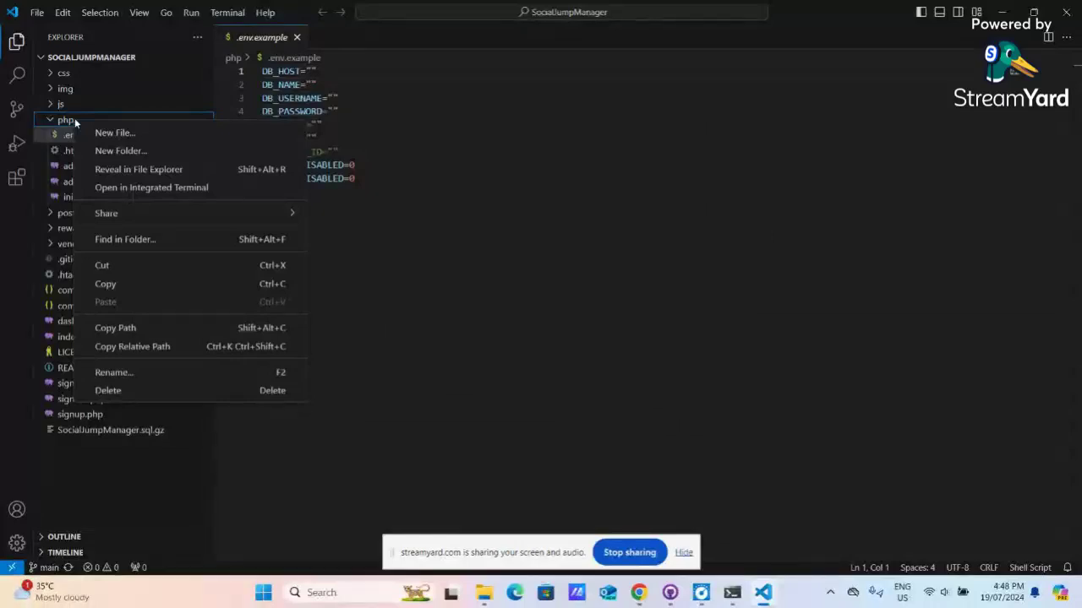
click(111, 132)
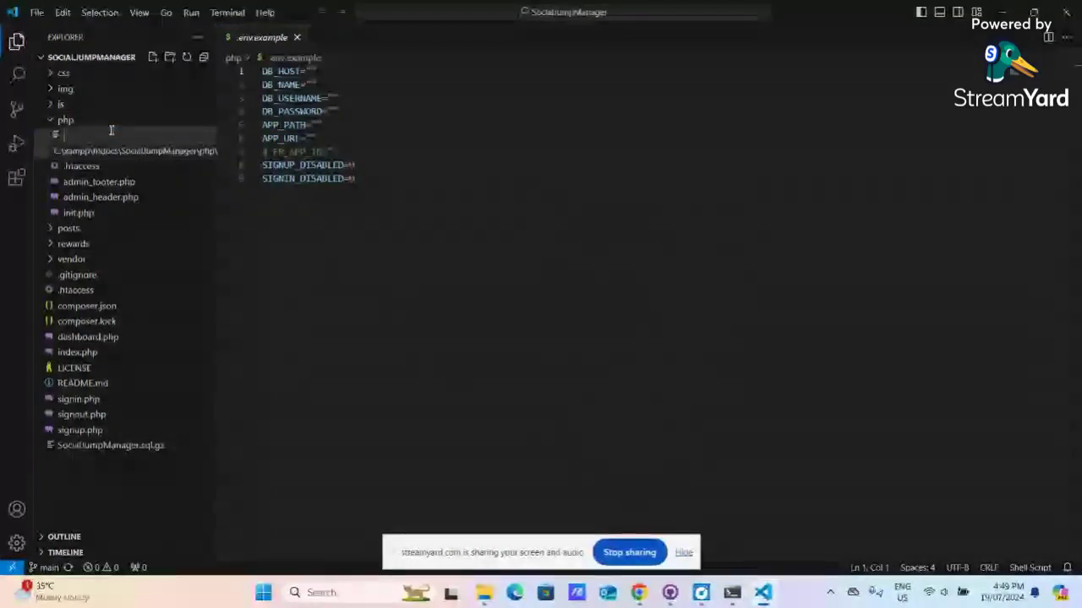
text(.)
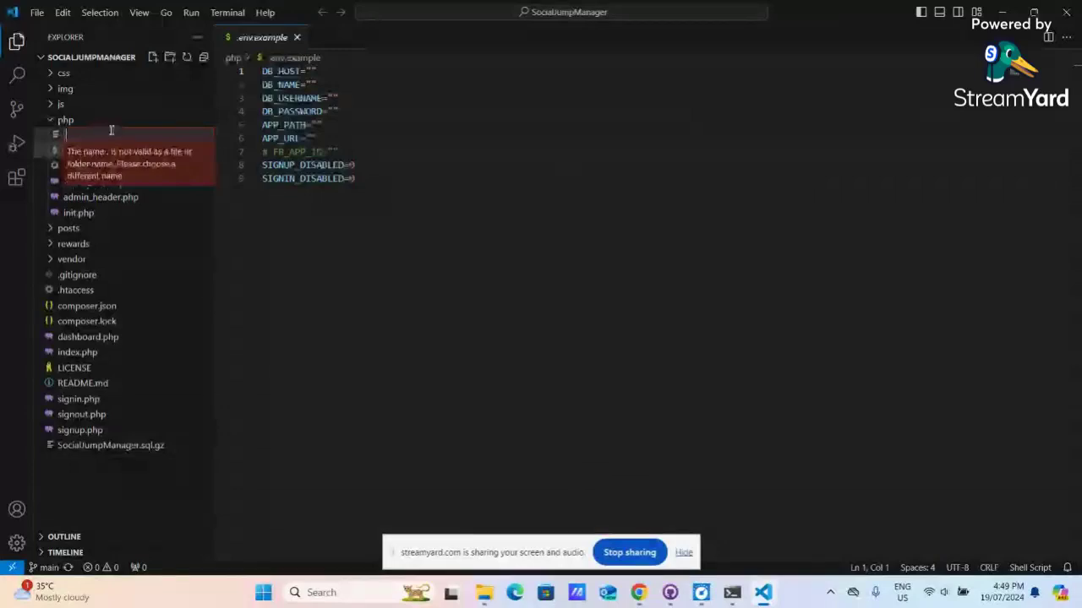
text(en)
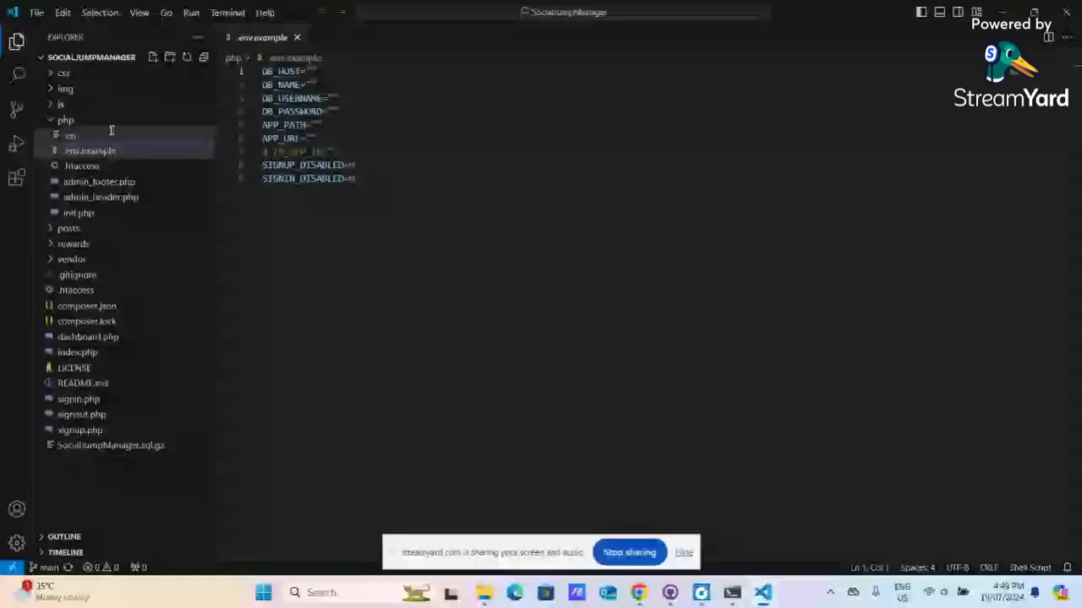
text(v)
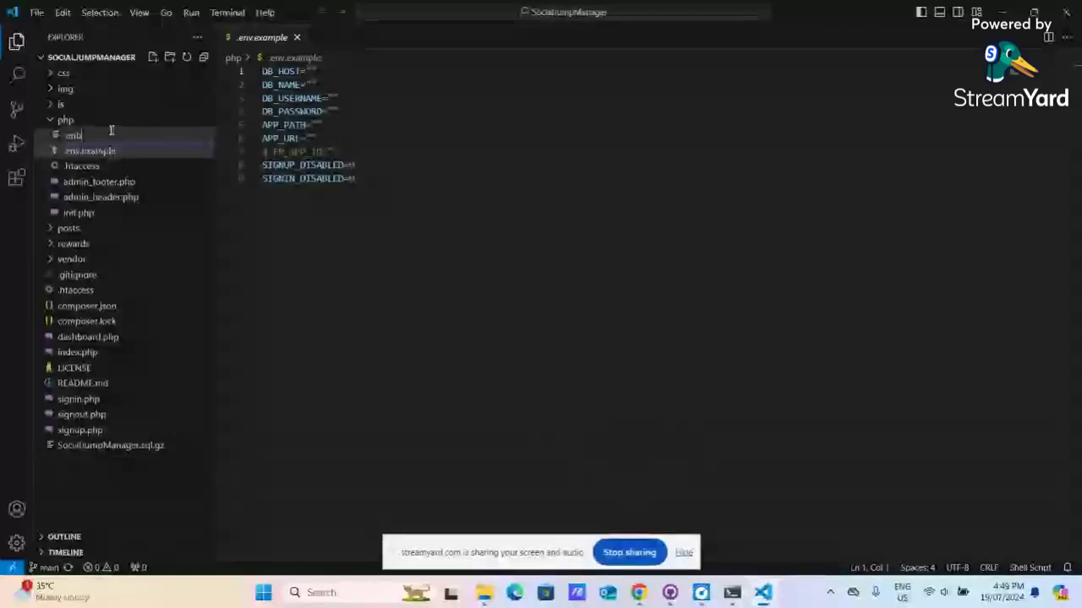
key(BackSpace)
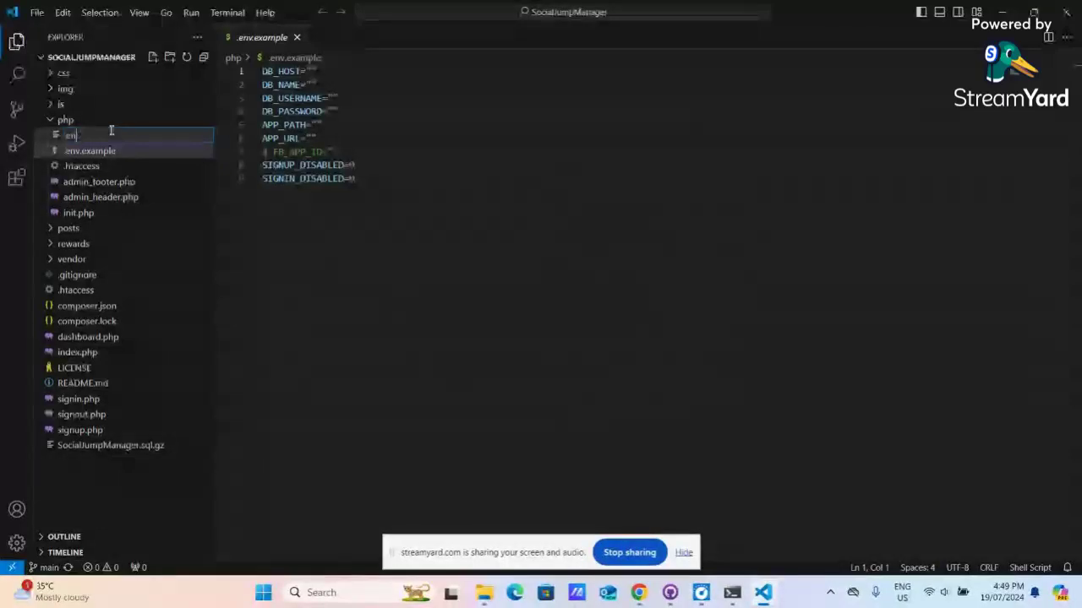
text(v)
key(Return)
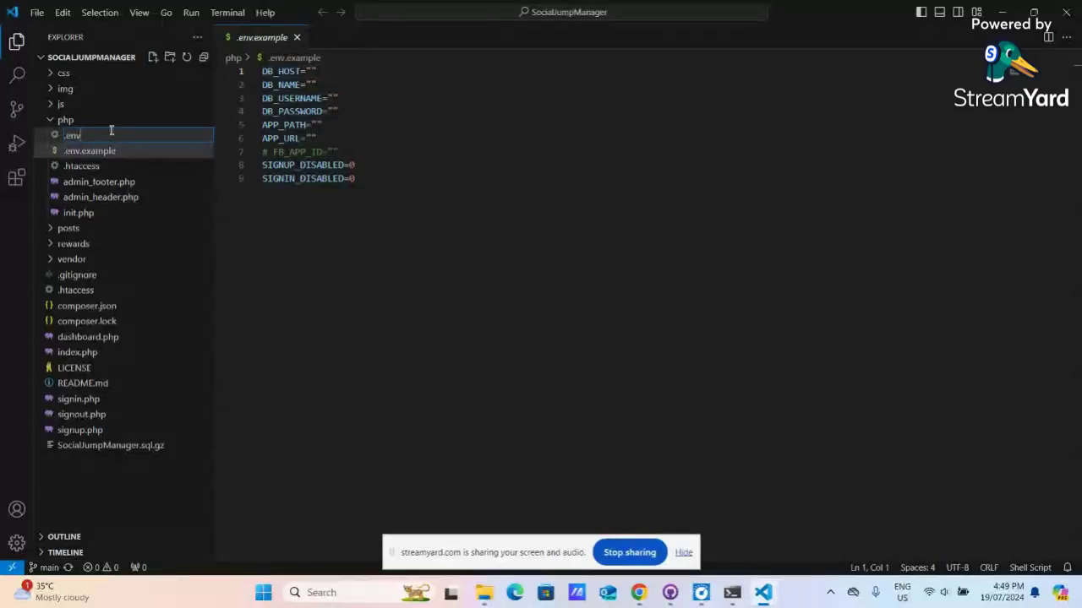
key(Return)
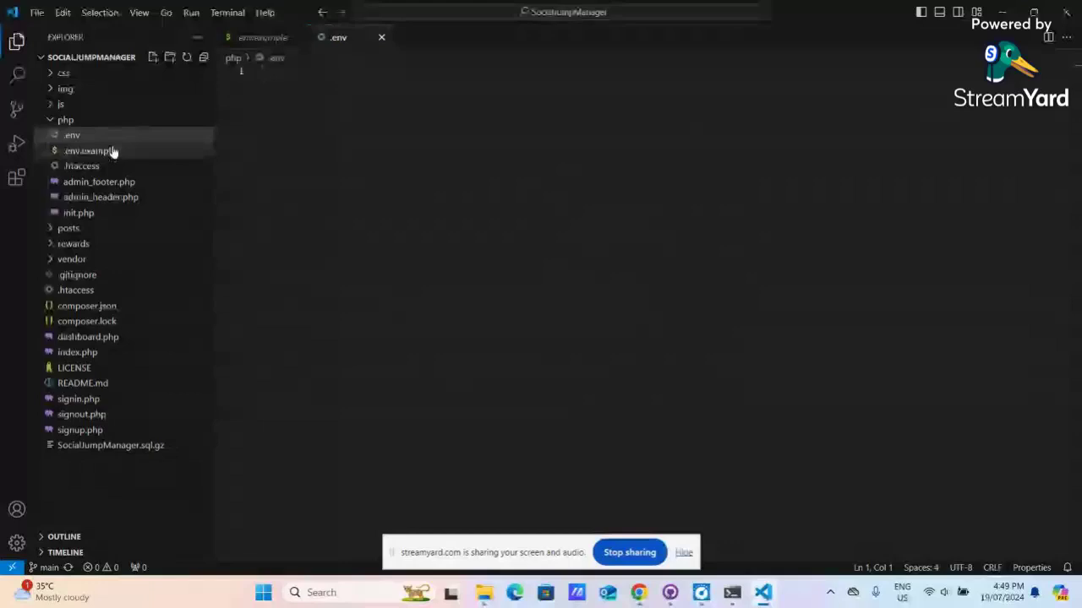
Step: Paste all the .env.example settings into .env, then close .env.example
click(258, 40)
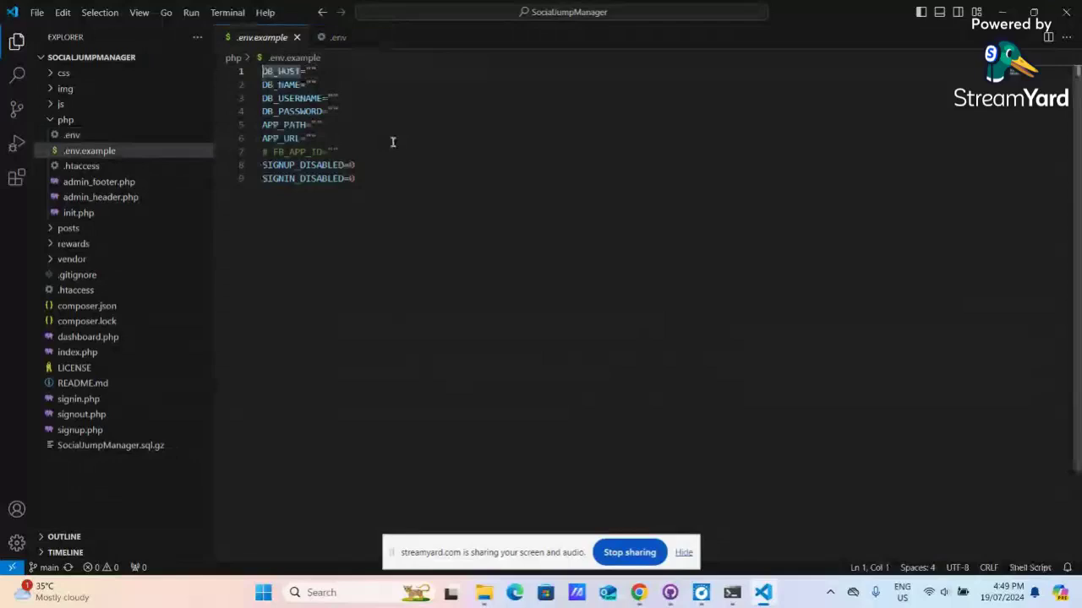
key(ctrl+a)
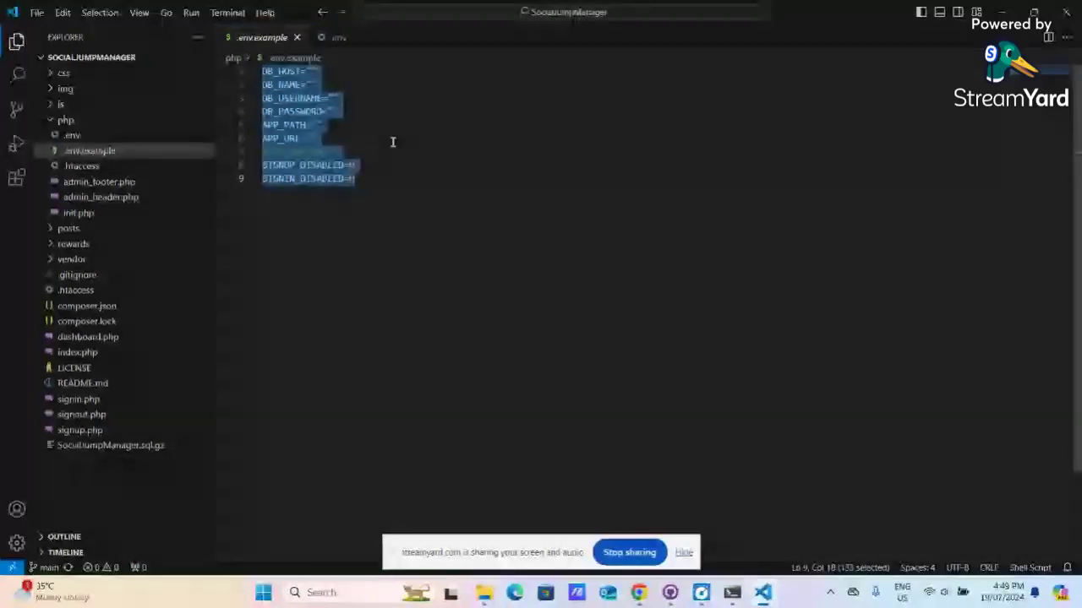
click(352, 44)
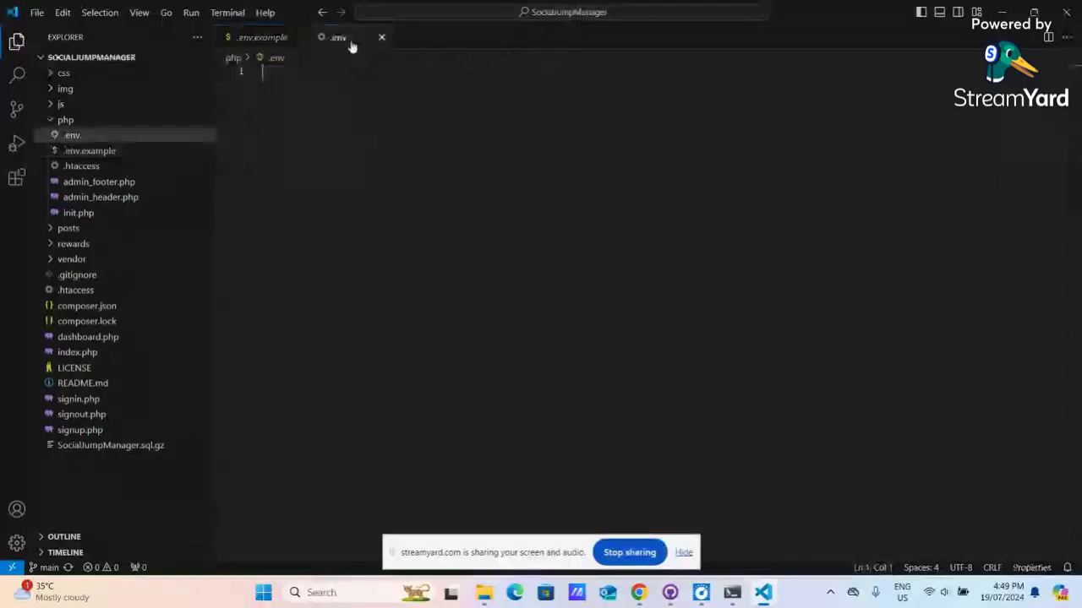
key(ctrl+v)
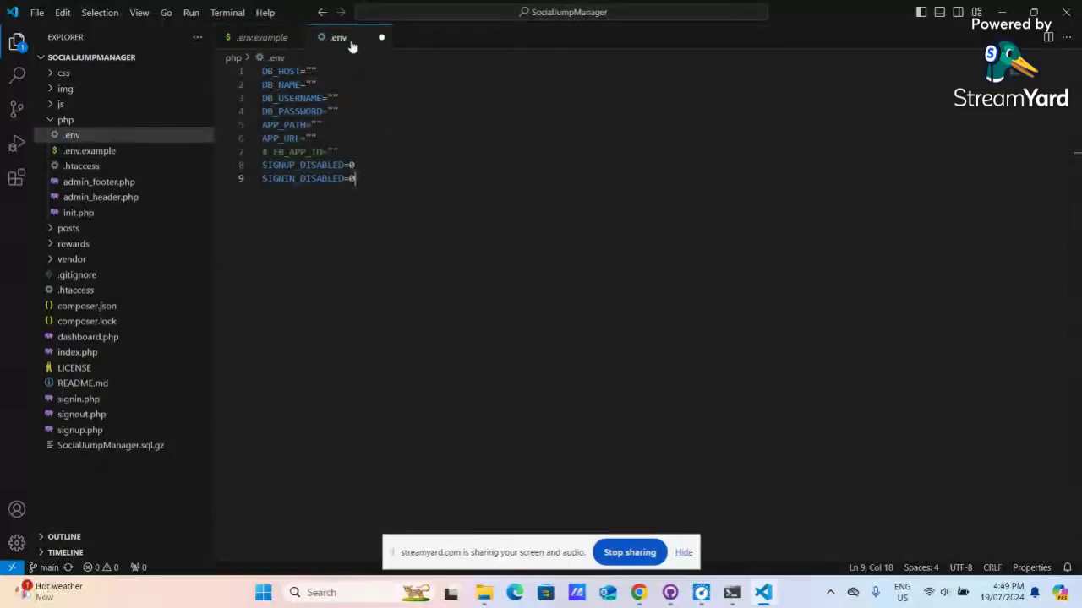
click(298, 38)
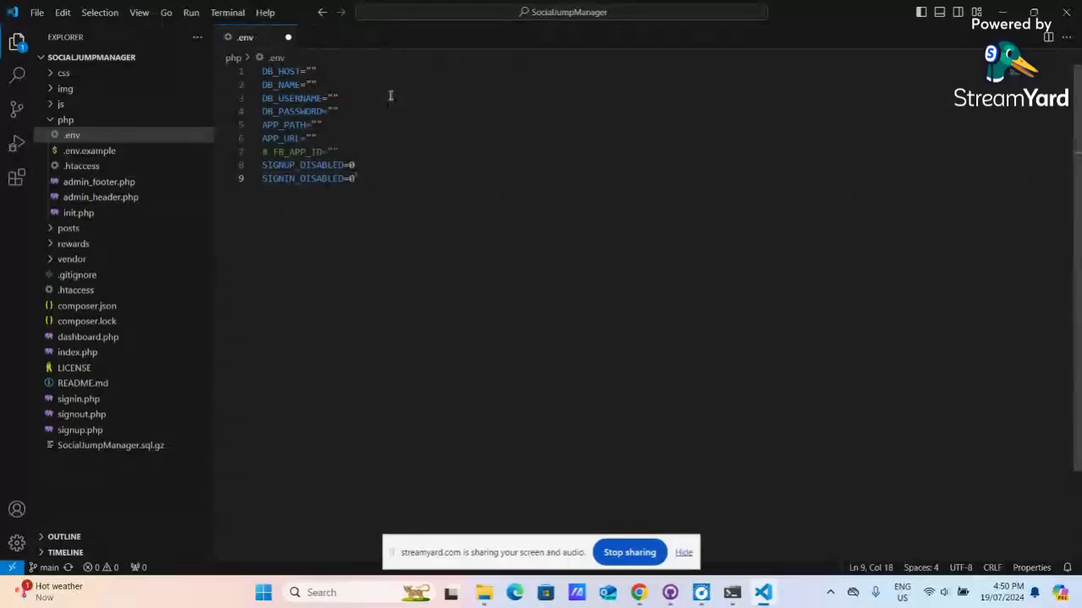
Step: Enter localhost as the DB_HOST value and Root as the DB_USERNAME value
click(312, 71)
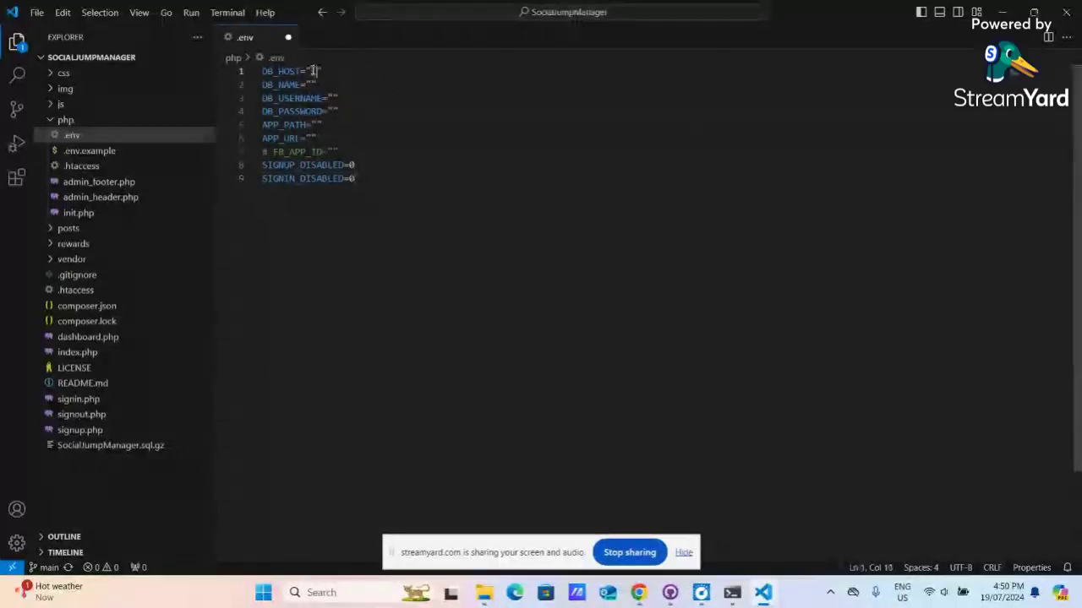
text(lo)
text(cal)
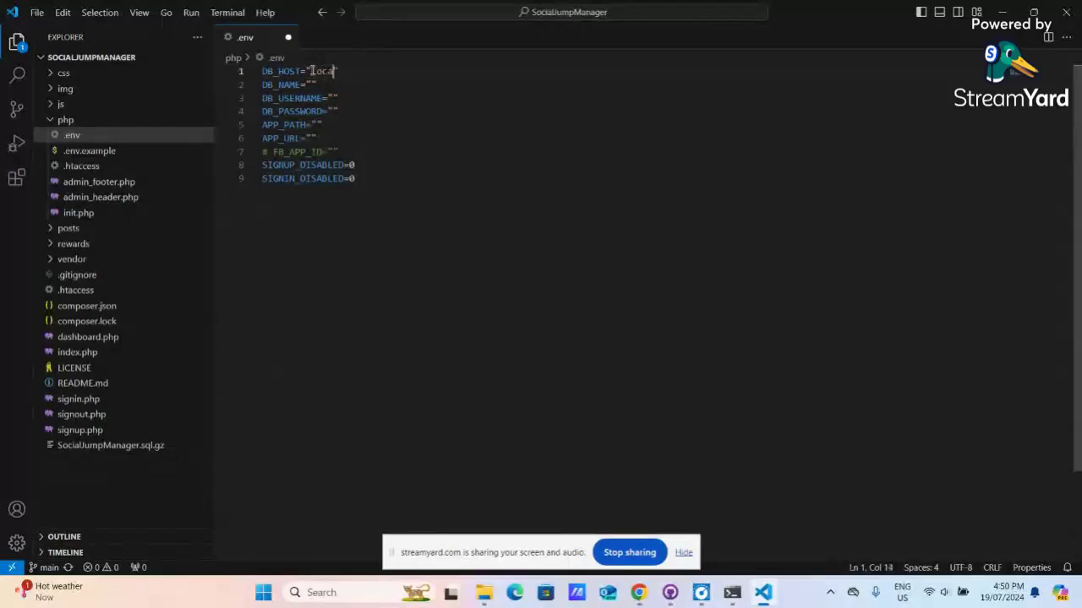
text(host)
click(309, 84)
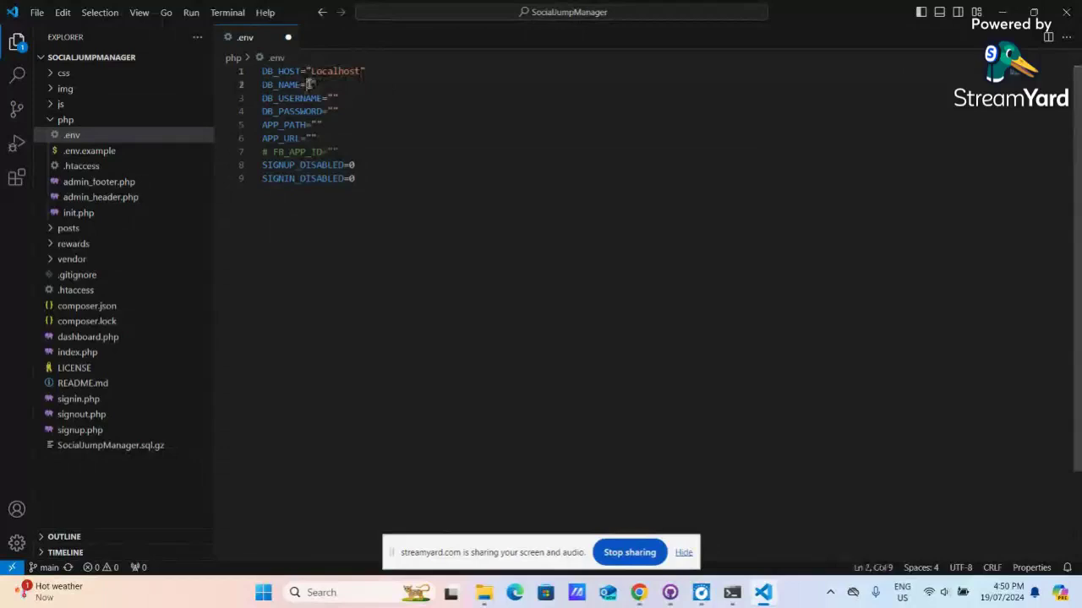
key(Right)
key(Down)
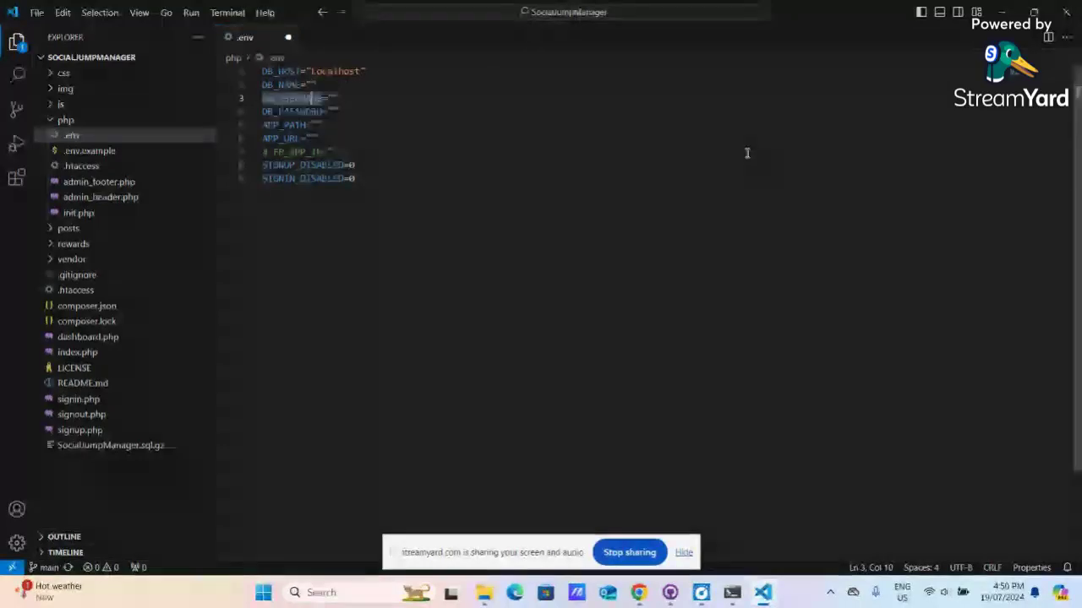
key(Right)
key(Right)
key(Right)
key(Right)
text(Root)
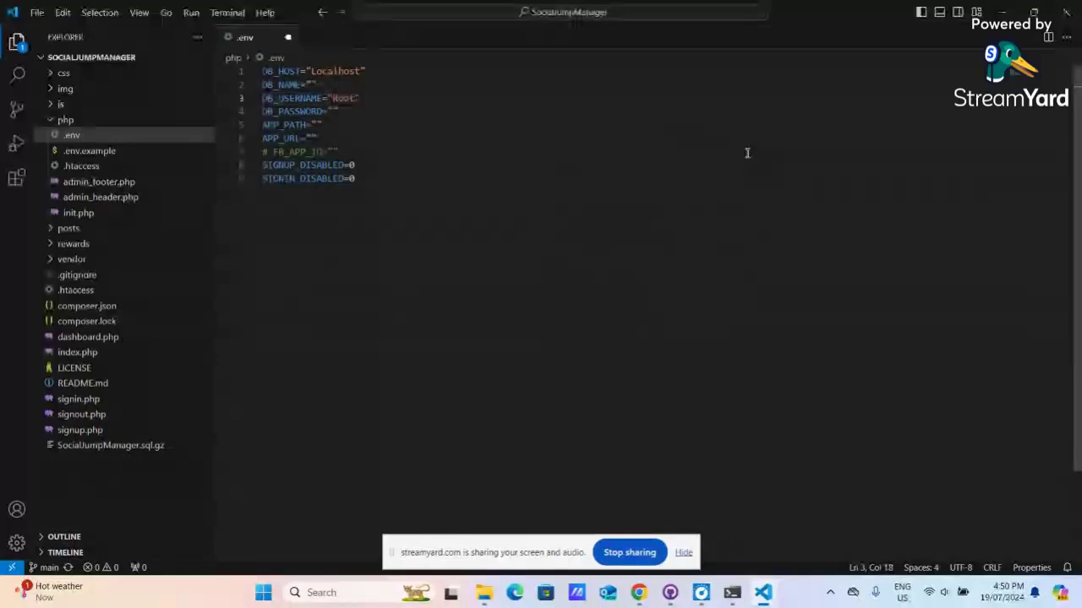
Step: Change DB_USERNAME to lowercase root and fix DB_HOST's first letter so it reads localhost
key(Down)
key(Up)
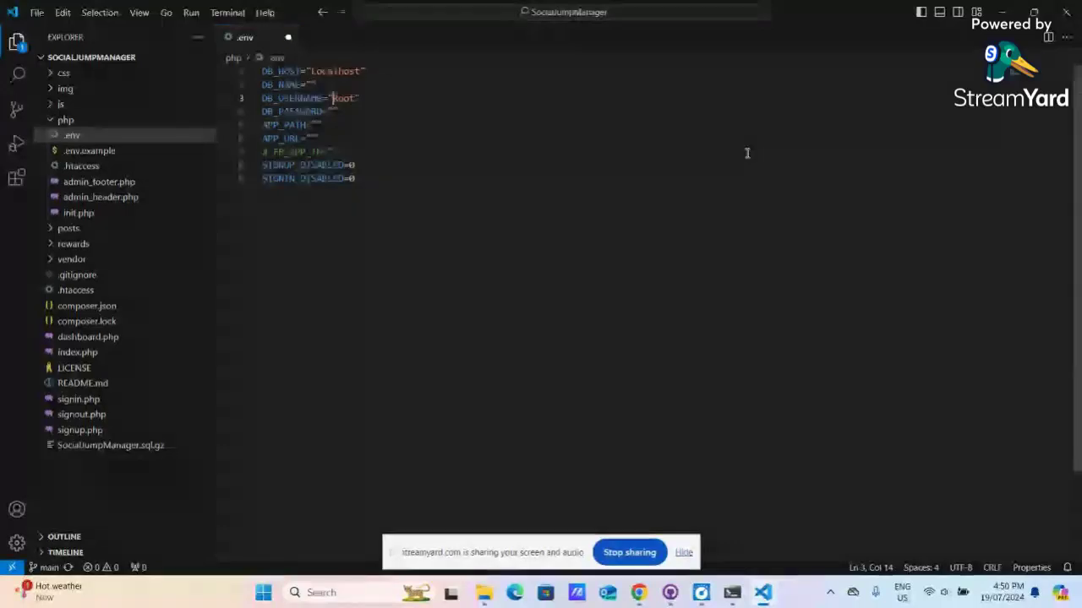
key(shift+Right)
text(r)
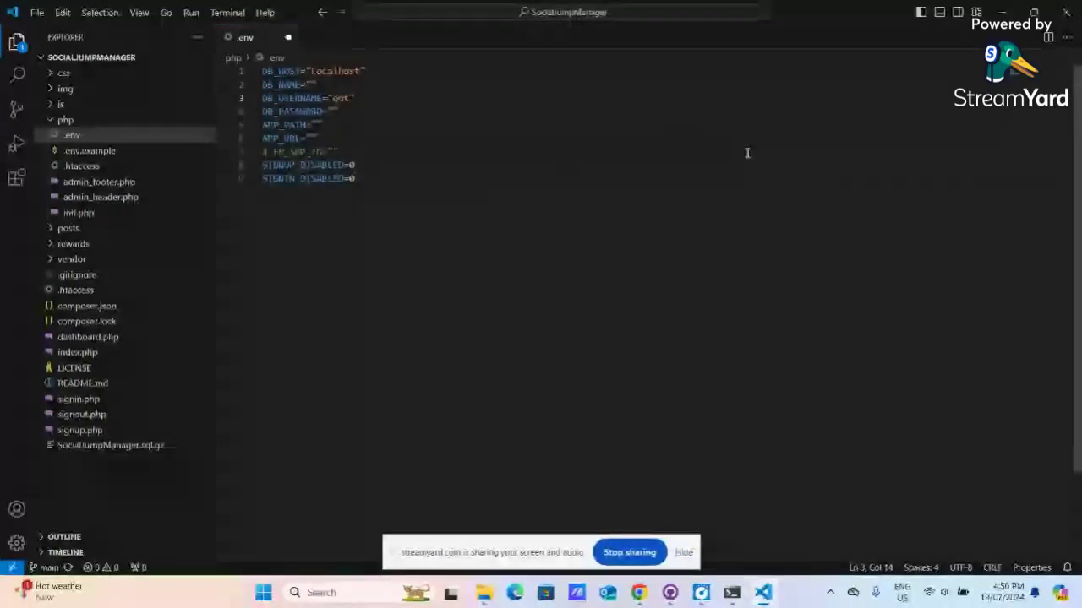
key(Up)
key(Left)
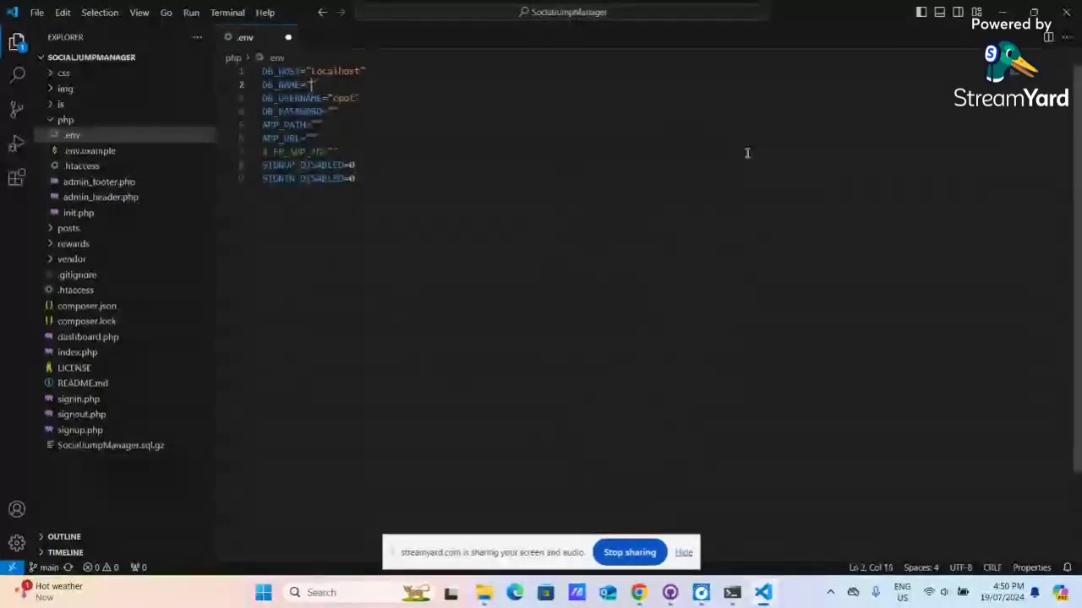
key(Up)
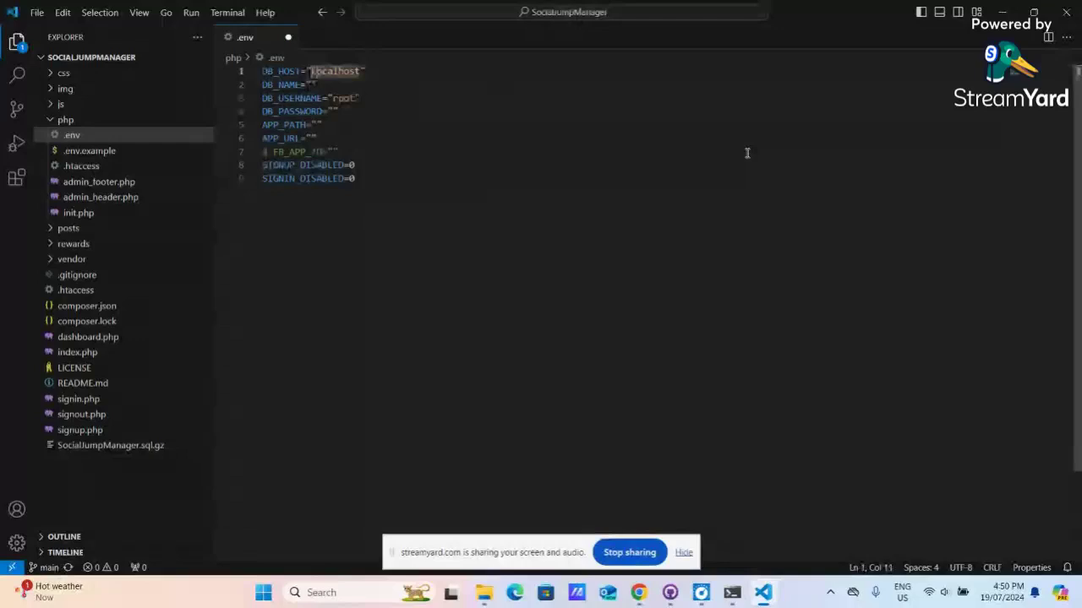
text(l)
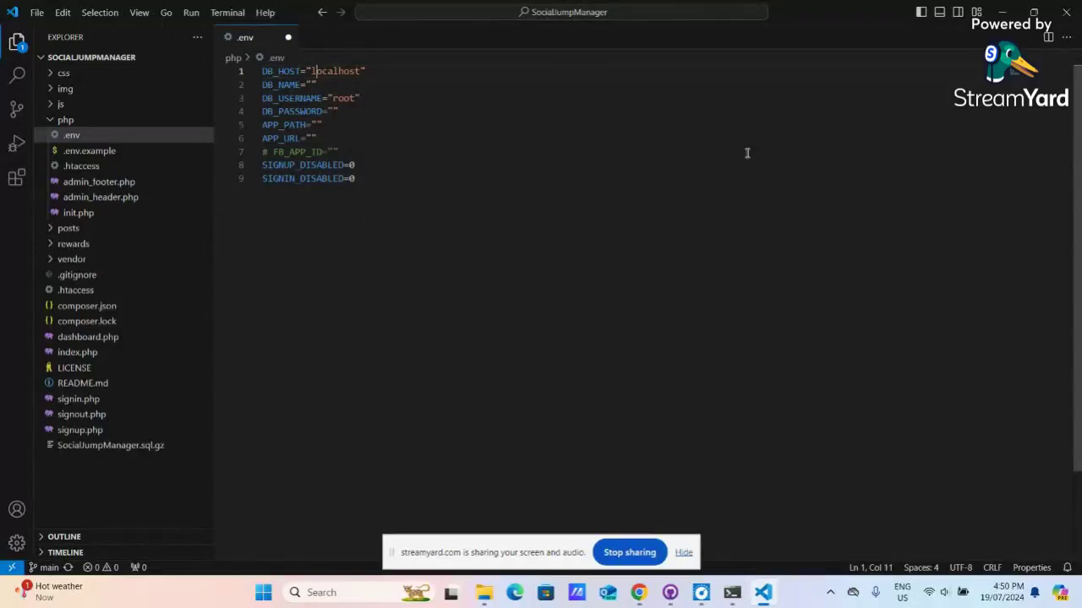
key(Down)
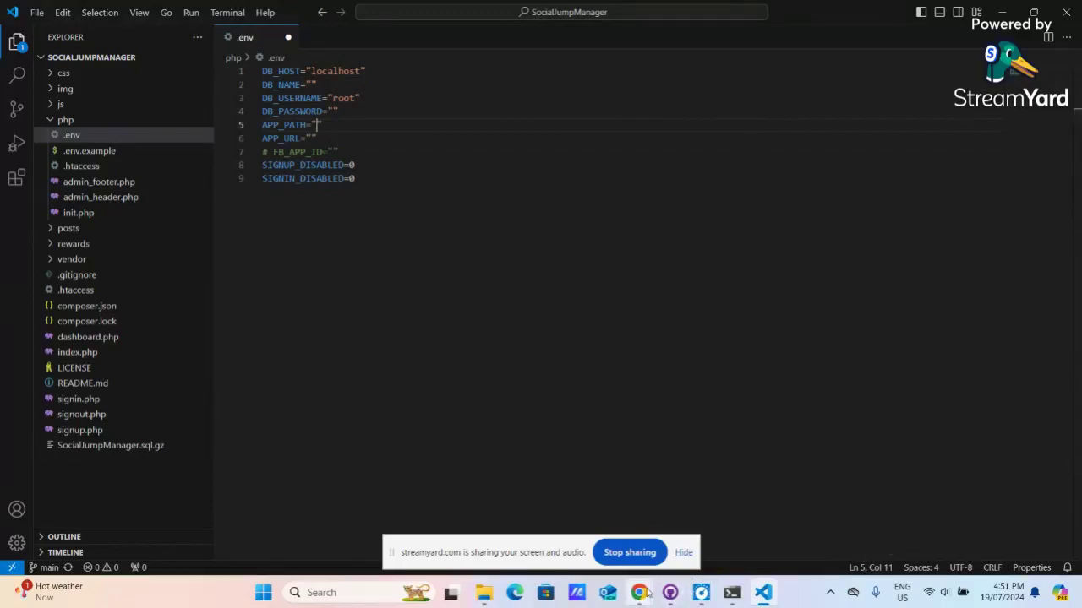
Step: In Chrome, check the New Tab, phpMyAdmin and Composer tabs, then return to the SocialJumpManager error page
mouse_move(640, 591)
click(566, 530)
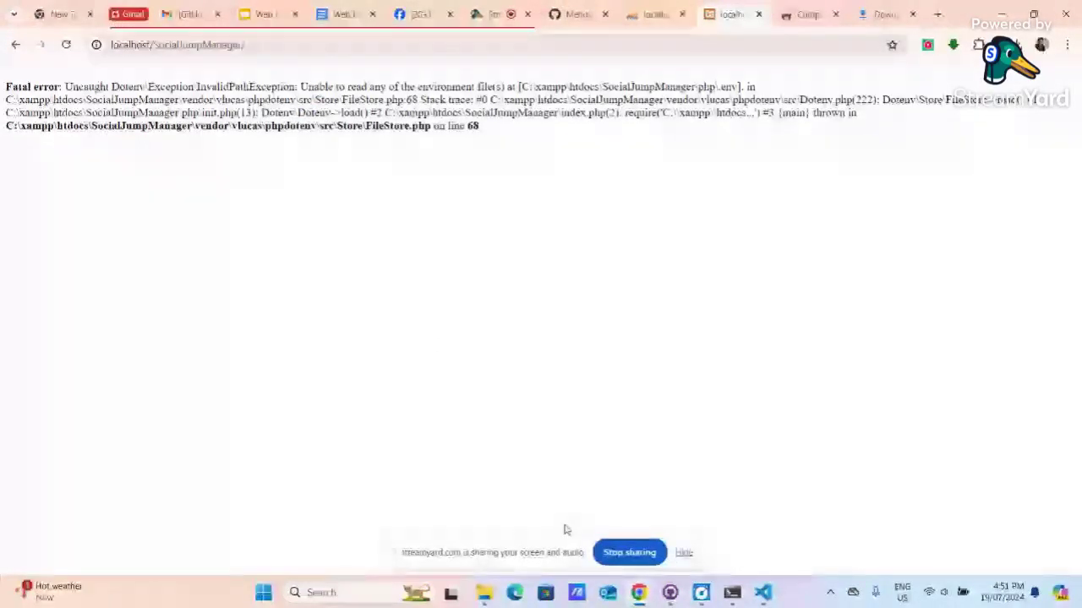
click(84, 10)
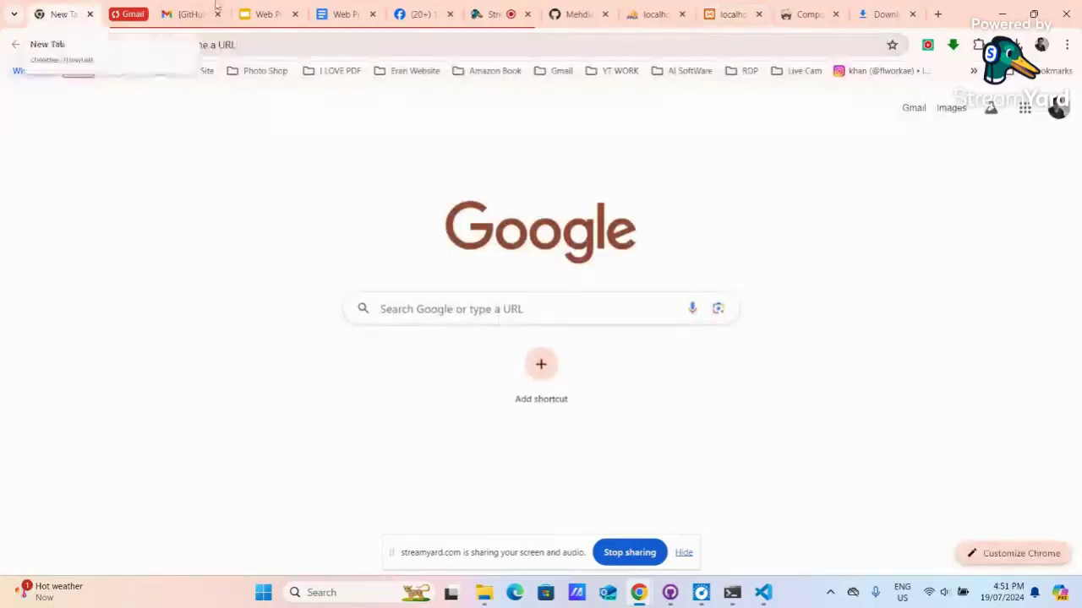
click(659, 16)
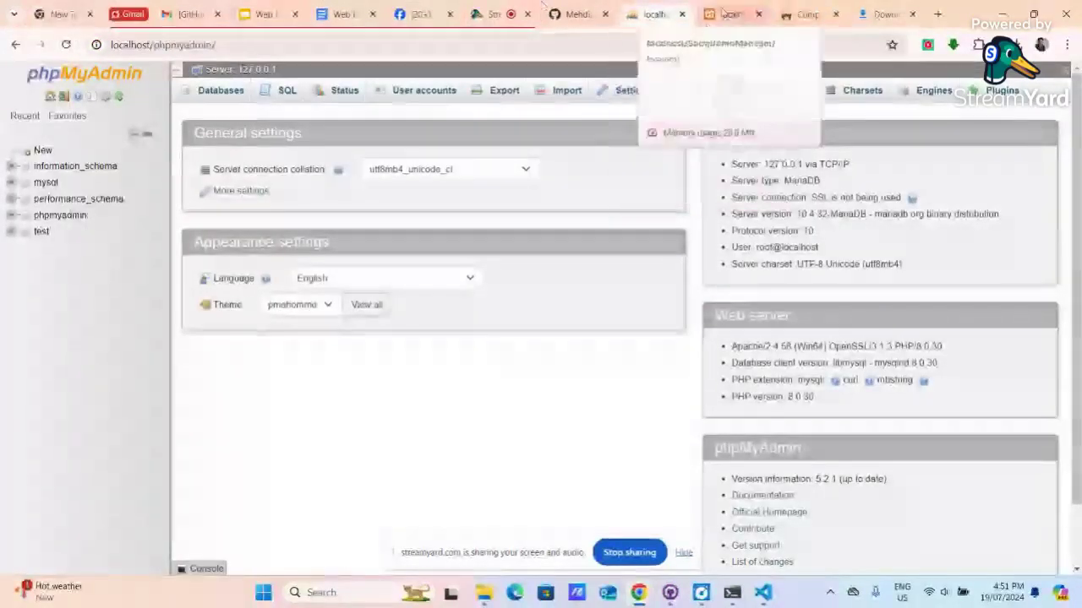
click(800, 12)
click(729, 13)
Step: Copy the localhost/SocialJumpManager/ page address and go back to the .env file in VS Code
click(322, 45)
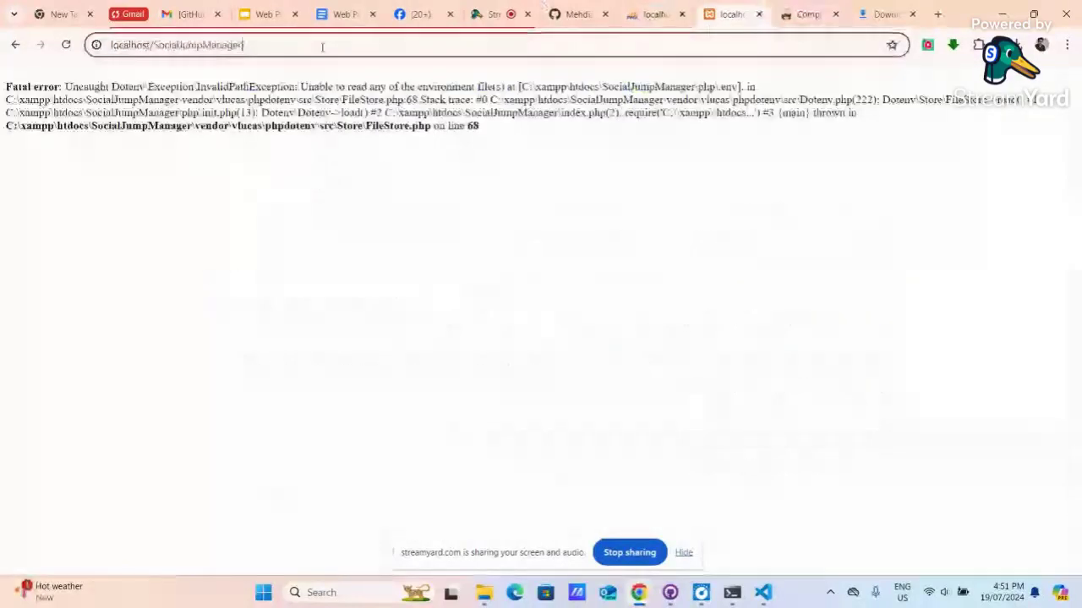
key(shift+Left)
key(shift+Left)
key(shift+Left)
key(shift+Left)
key(shift+Left)
key(shift+Left)
key(shift+Left)
key(shift+Left)
key(shift+Left)
key(shift+Left)
key(shift+Left)
key(shift+Left)
key(shift+Left)
key(shift+Left)
key(shift+Left)
key(shift+Left)
key(shift+Left)
key(shift+Left)
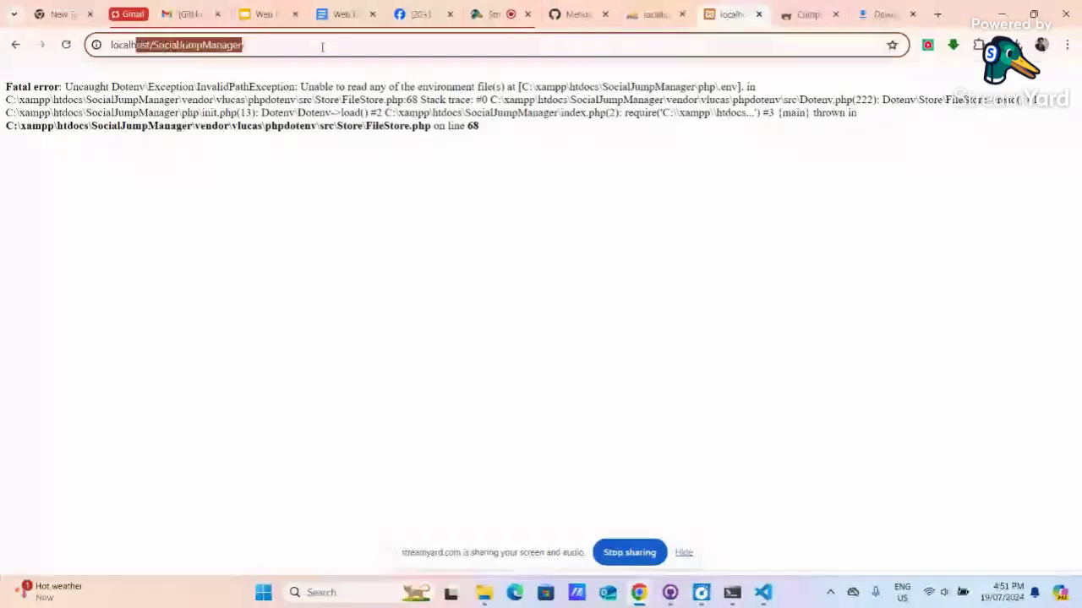
click(322, 45)
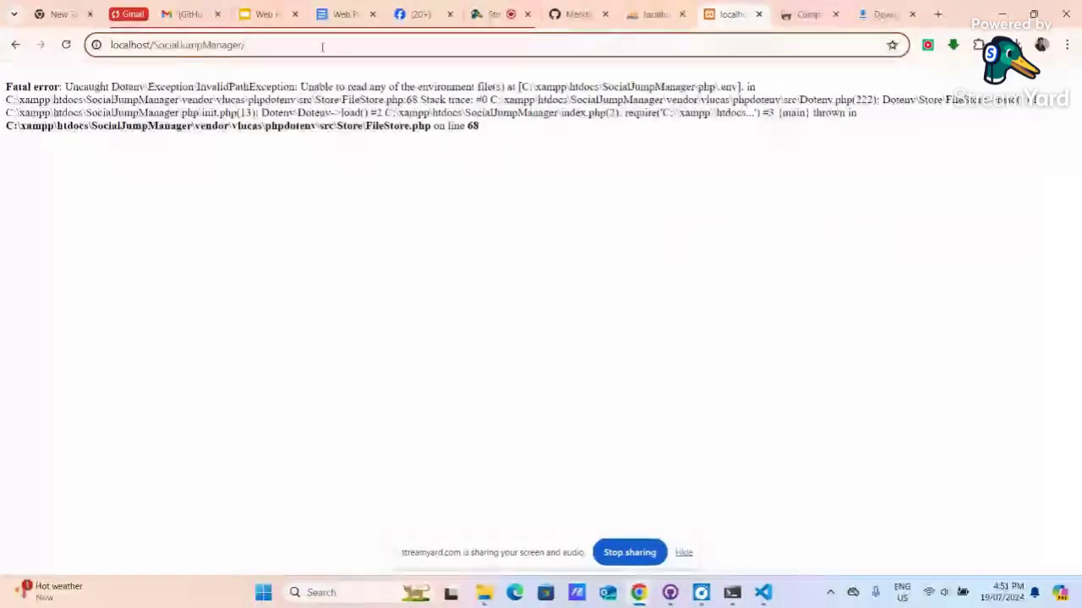
key(ctrl+a)
key(ctrl+c)
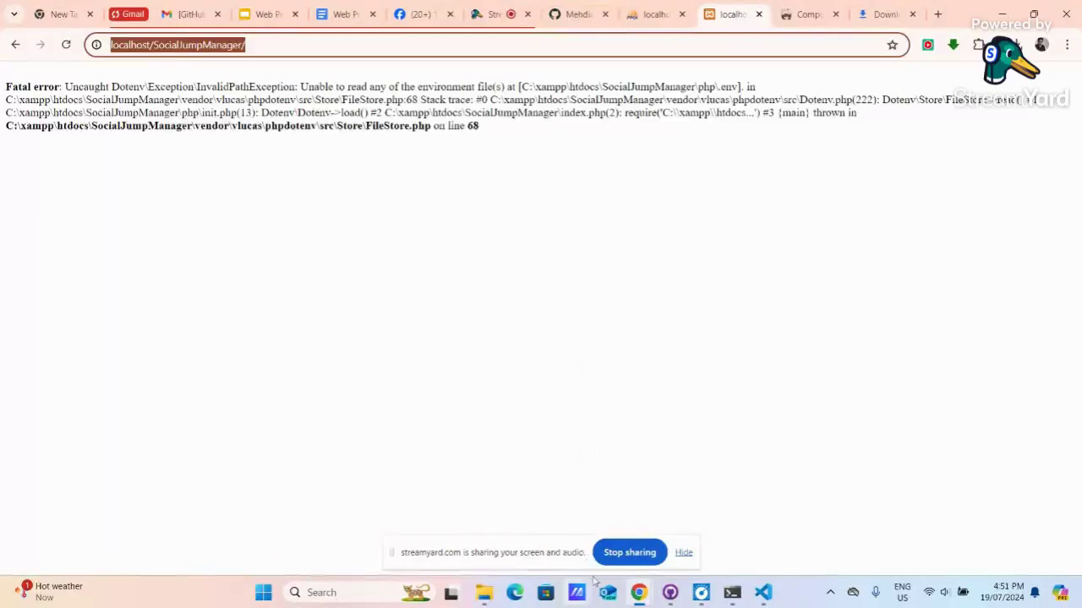
click(762, 592)
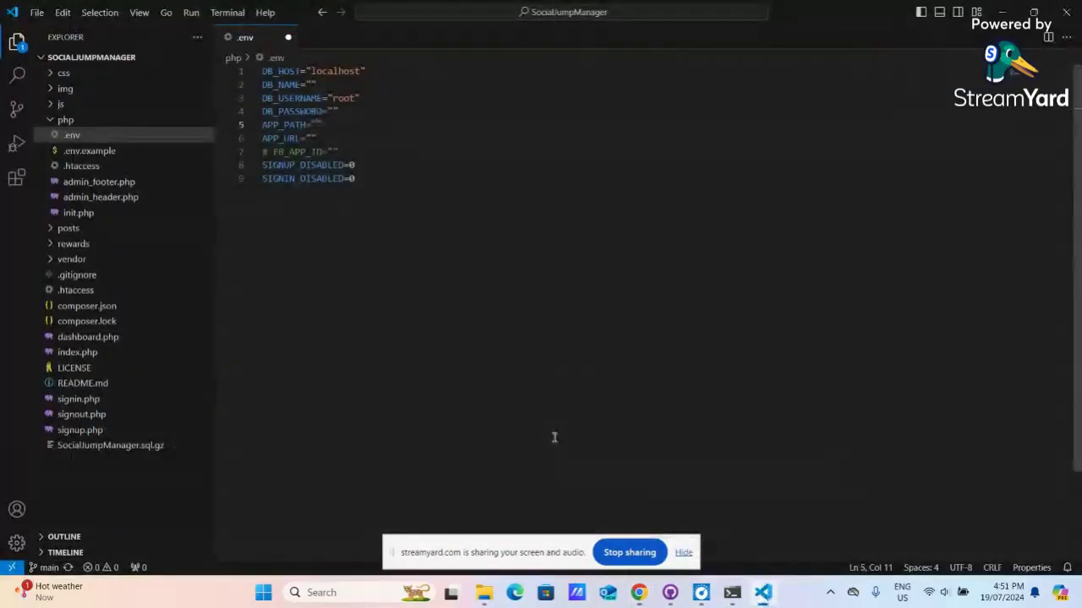
key(ctrl+v)
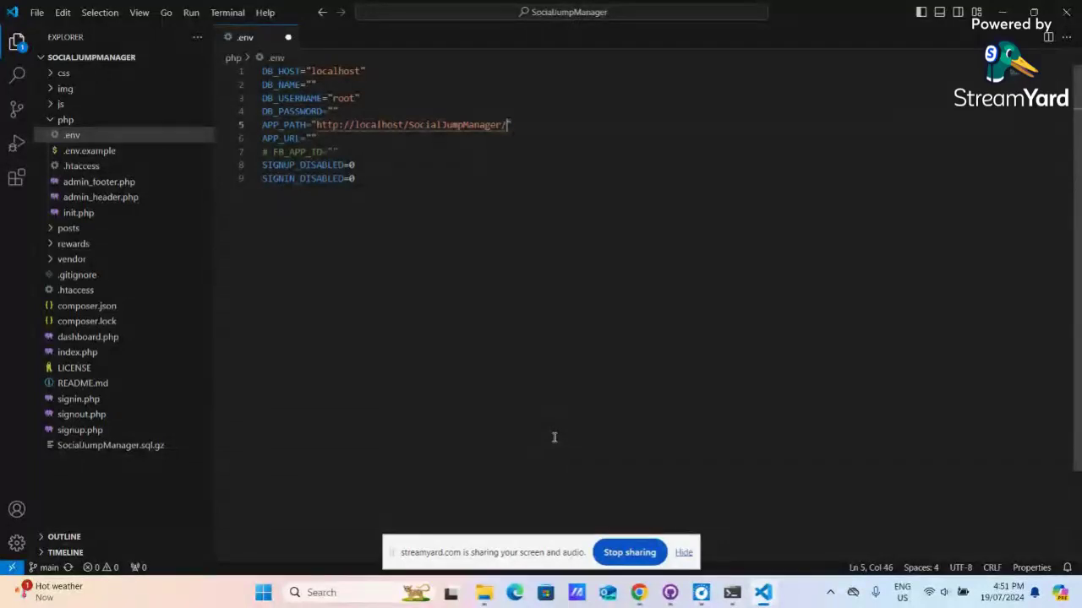
key(ctrl+z)
key(Down)
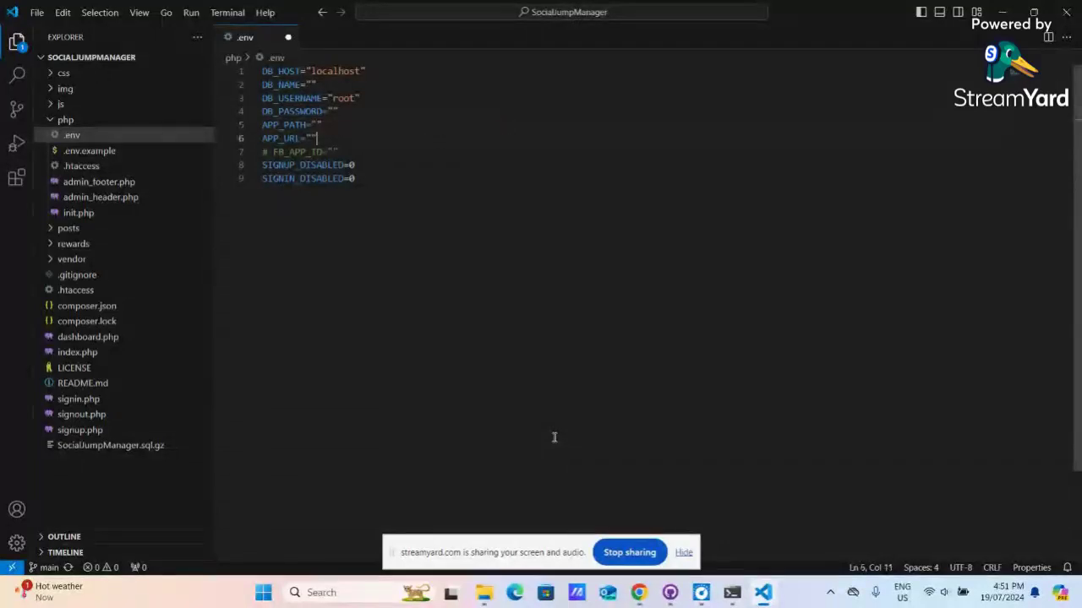
key(Left)
key(ctrl+v)
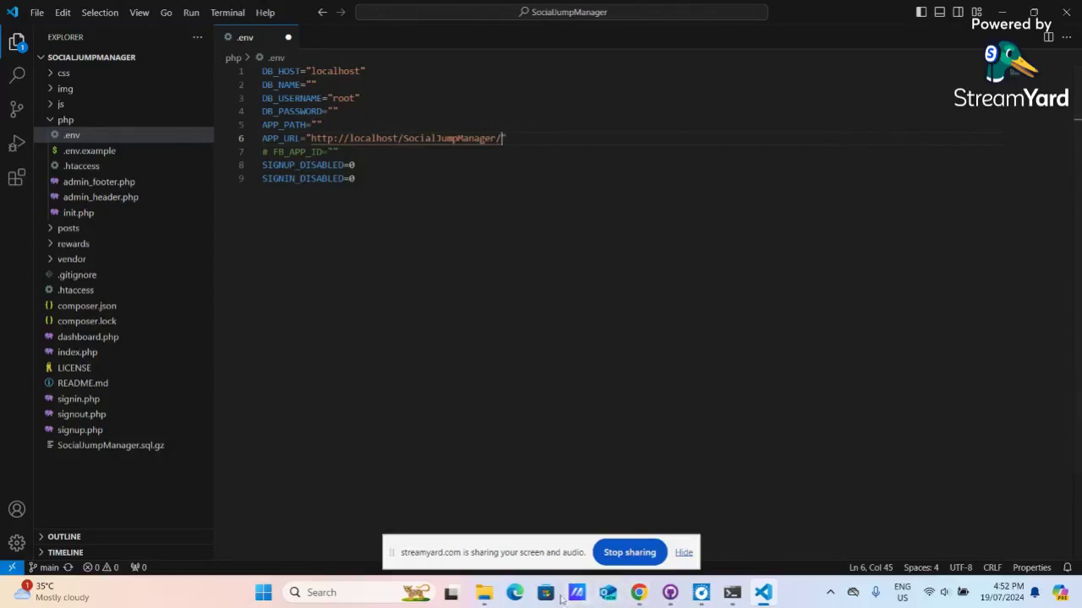
Step: Copy C:\xampp\htdocs\SocialJumpManager from the File Explorer address bar
click(487, 593)
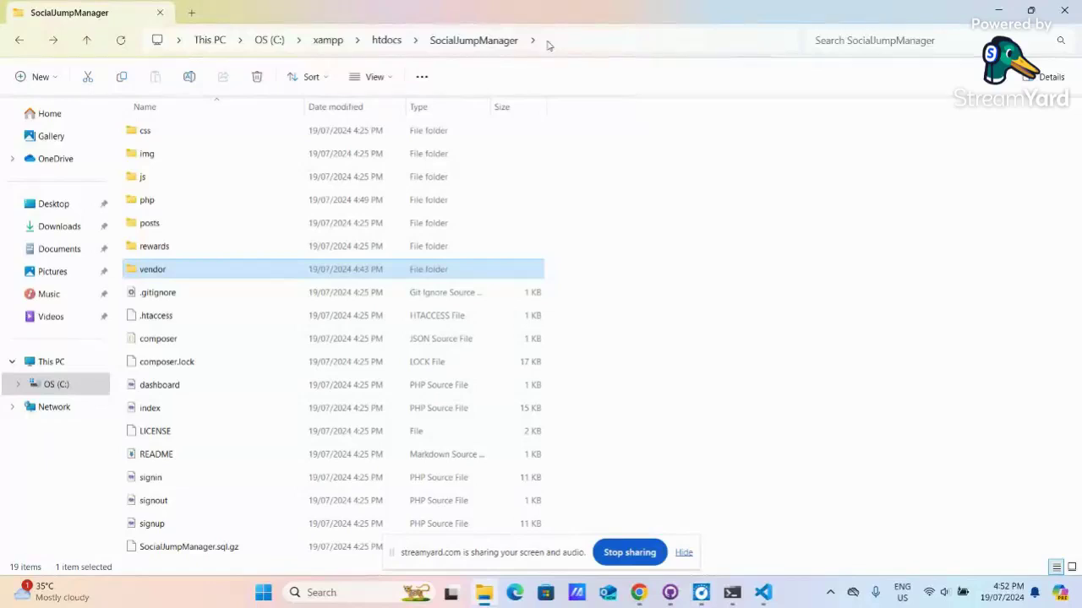
click(547, 41)
click(547, 40)
key(ctrl+c)
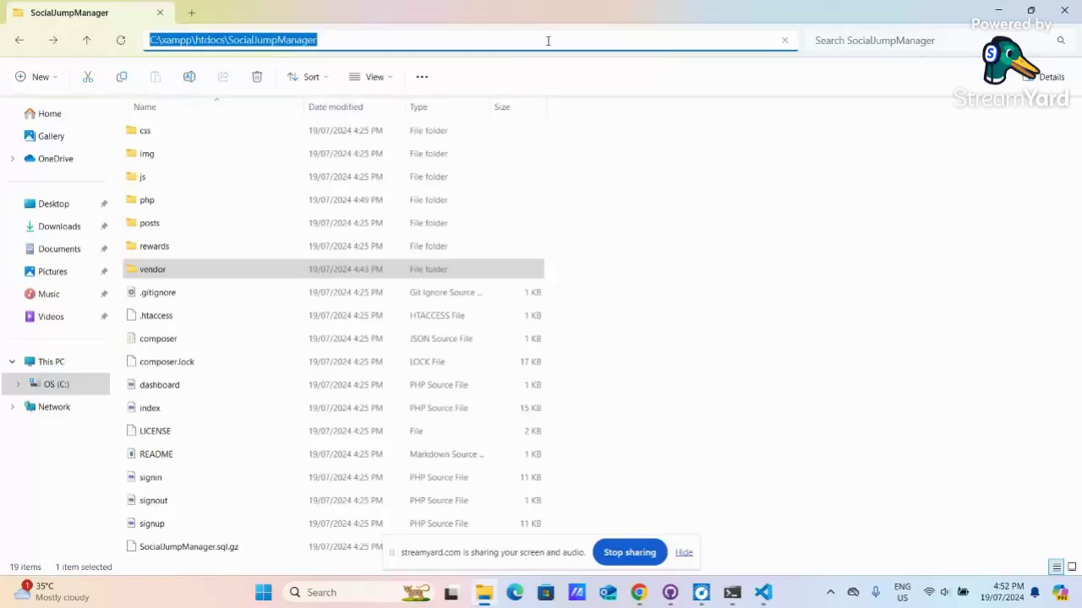
click(607, 308)
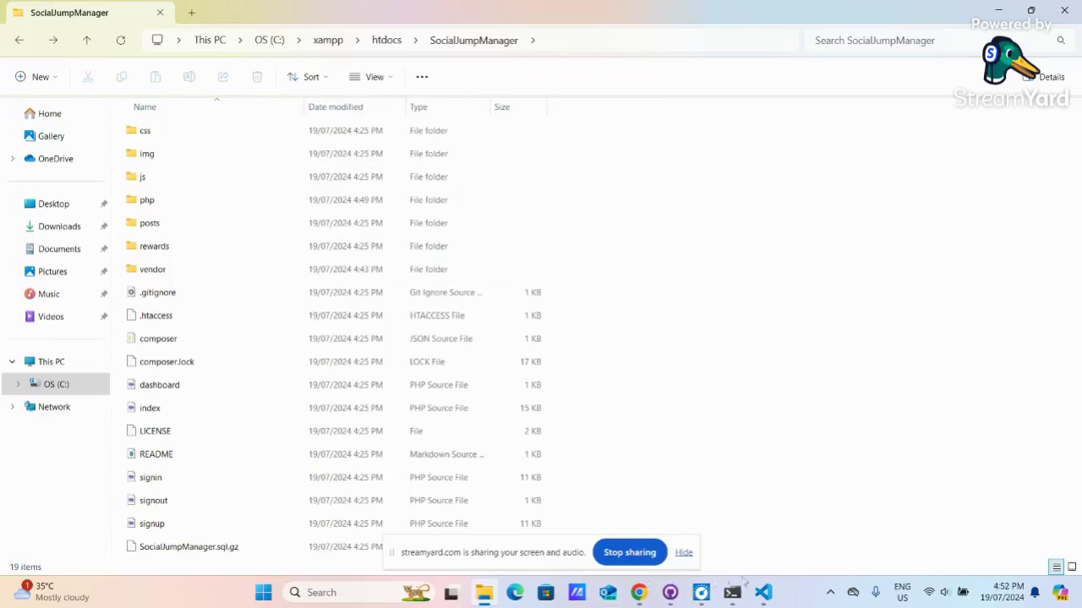
Step: Open the APP_URL link from .env in Chrome, which shows undefined DB key warnings
click(767, 595)
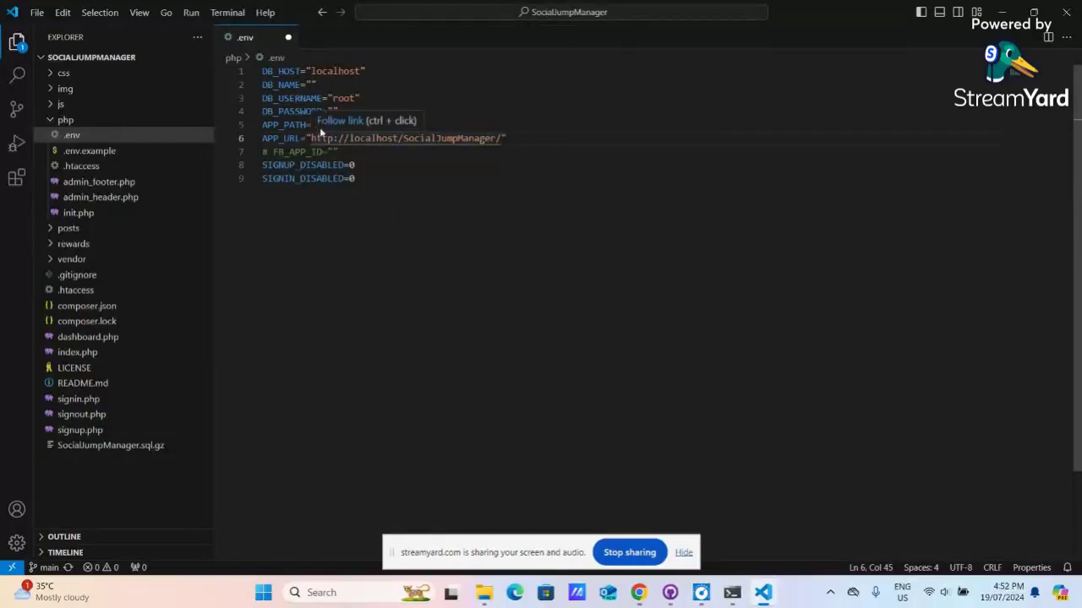
ctrl+click(319, 137)
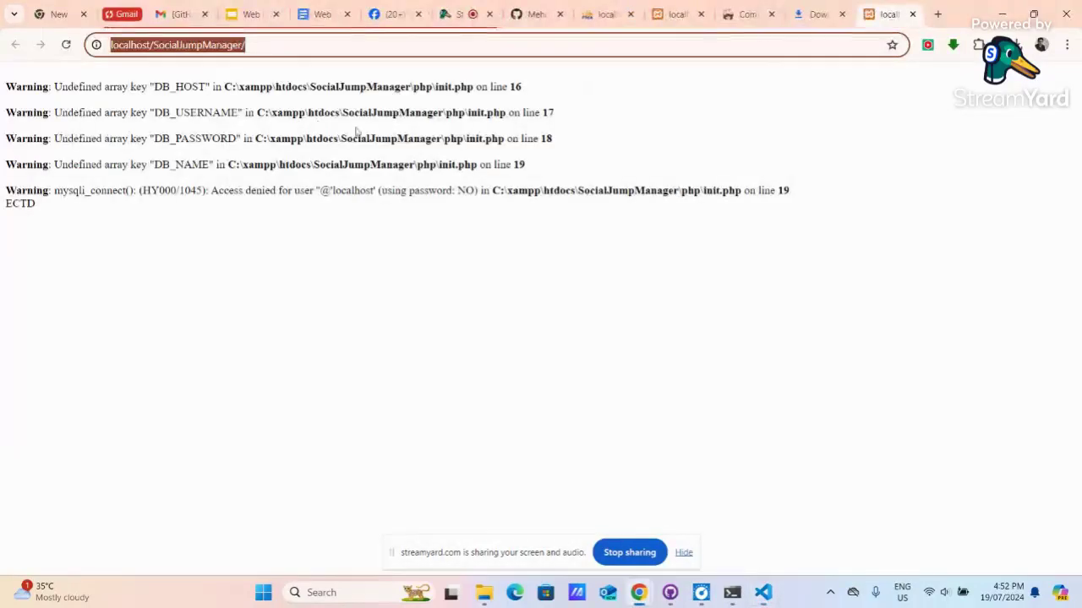
key(BackSpace)
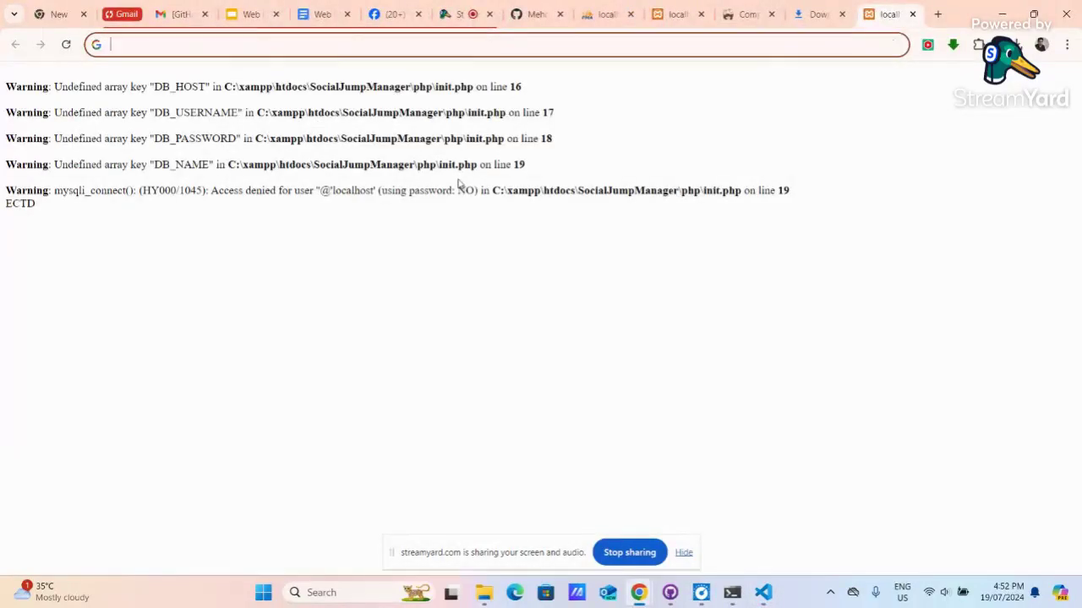
Step: Close the warnings tab and paste C:\xampp\htdocs\SocialJumpManager into APP_PATH in .env
click(912, 14)
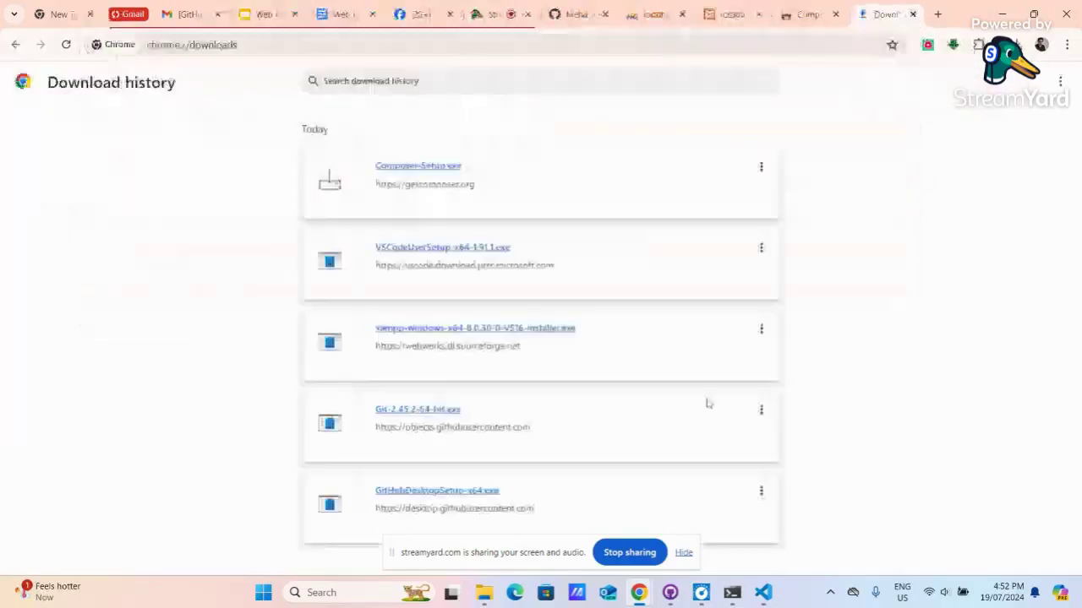
click(762, 592)
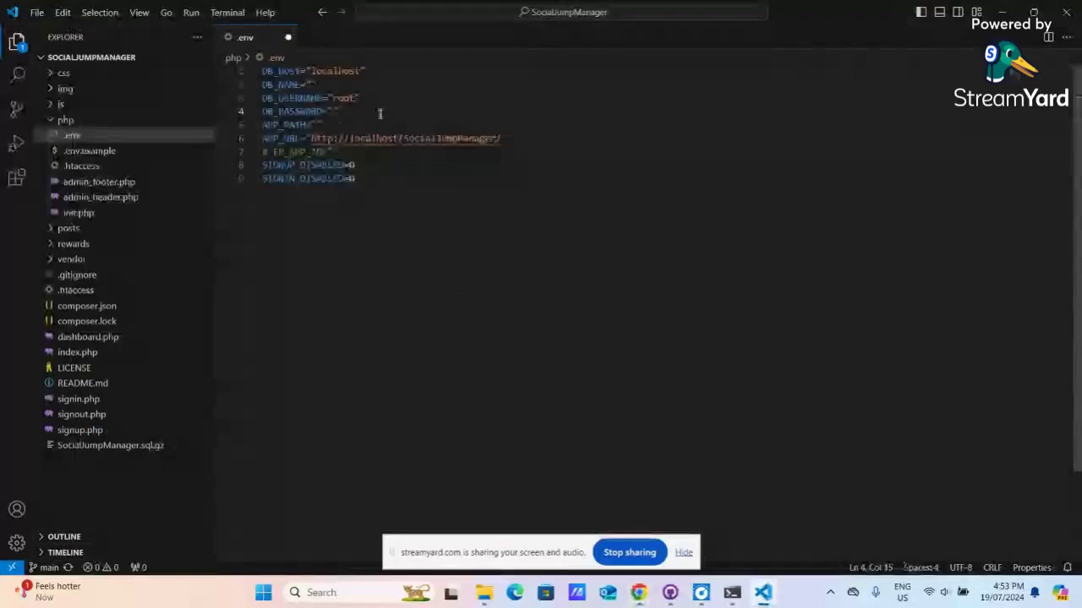
key(Up)
key(Left)
key(Left)
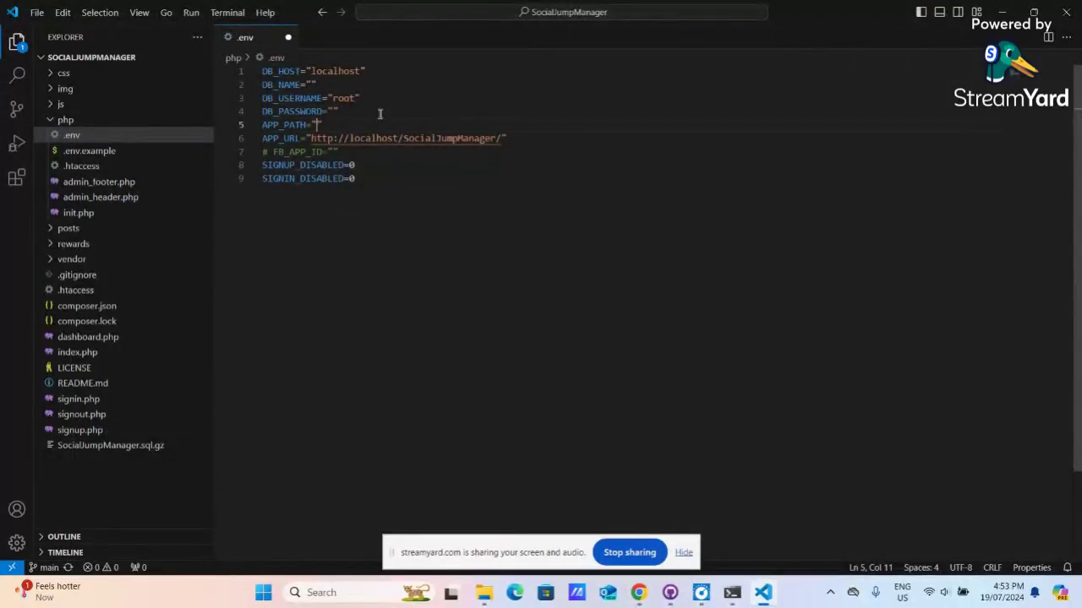
key(ctrl+v)
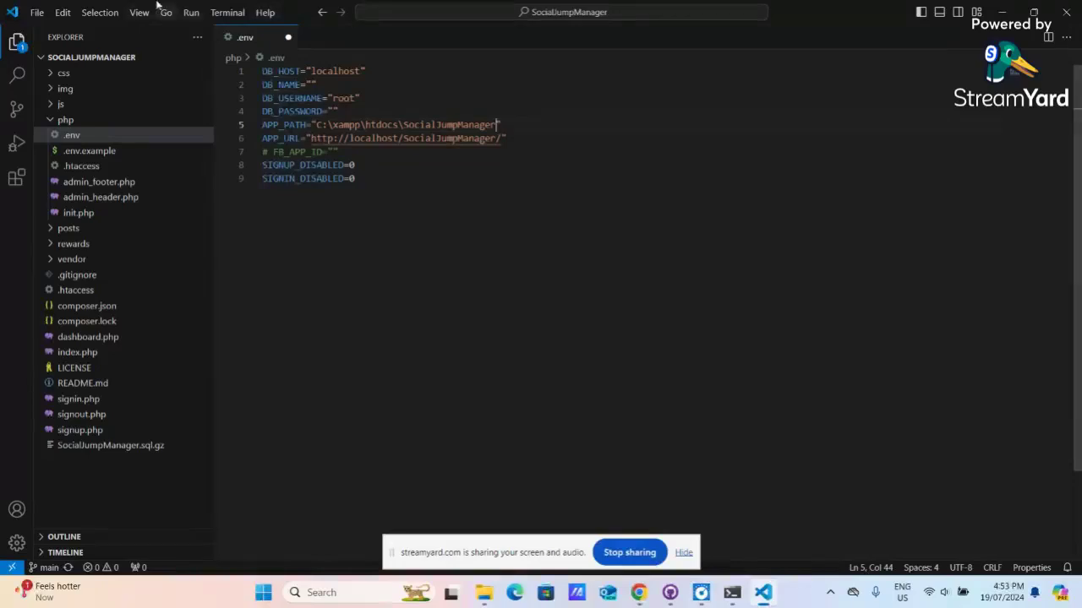
Step: Save the .env file from the File menu and return to the browser
click(37, 14)
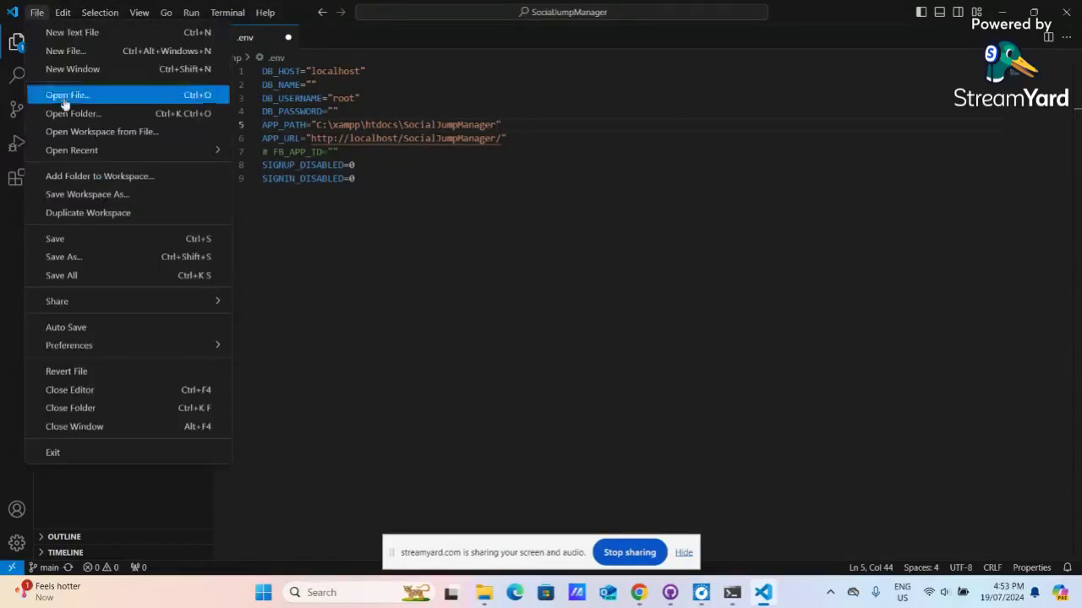
click(74, 239)
click(545, 280)
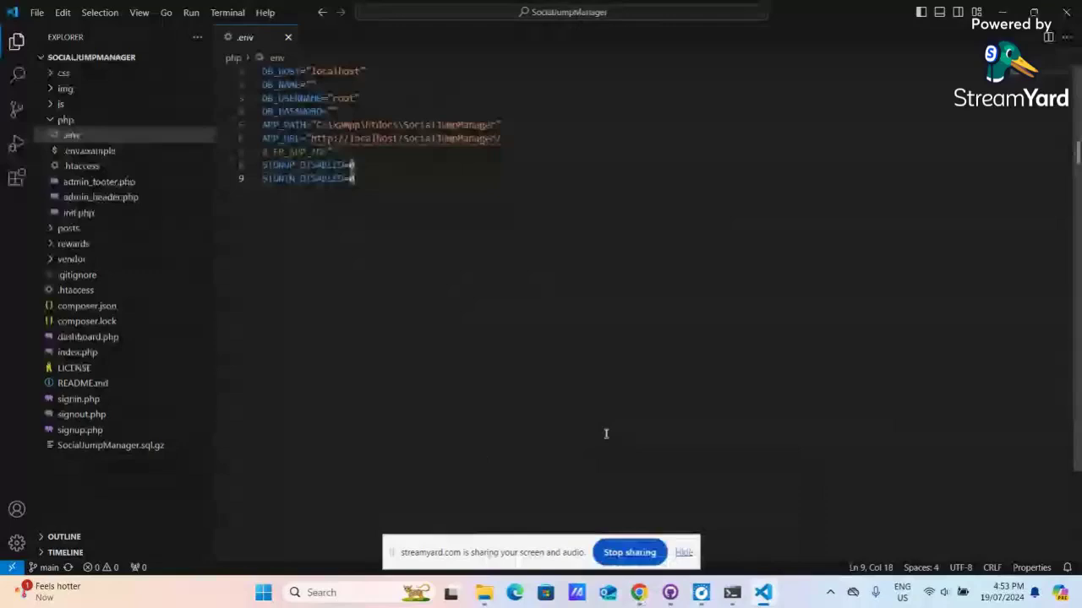
key(alt+Tab)
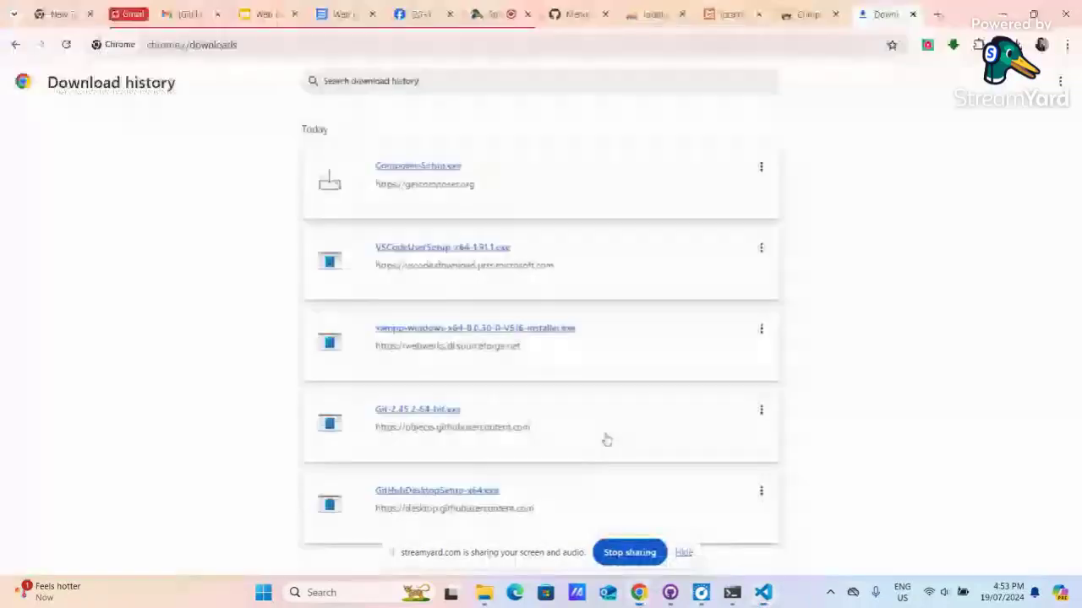
Step: Reload the localhost SocialJumpManager tab, check the PowerShell composer output, then return to VS Code
click(723, 18)
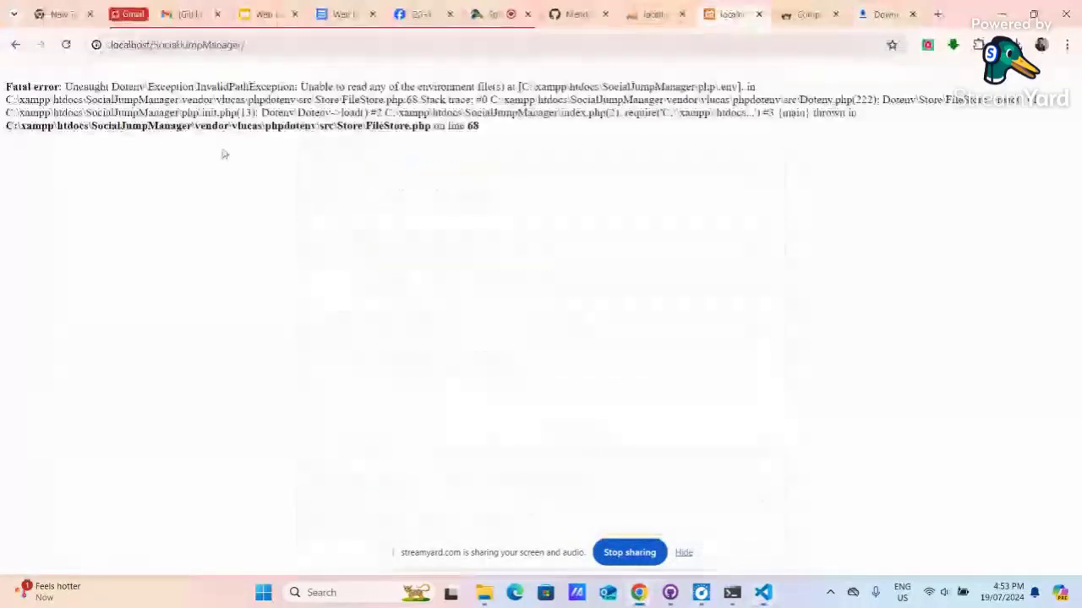
click(66, 45)
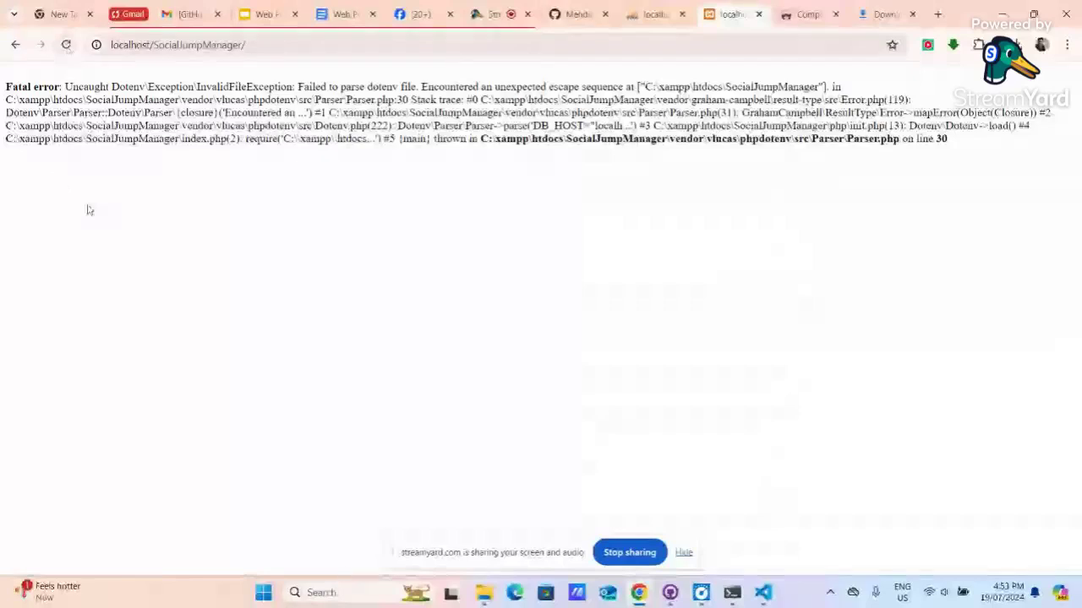
click(732, 592)
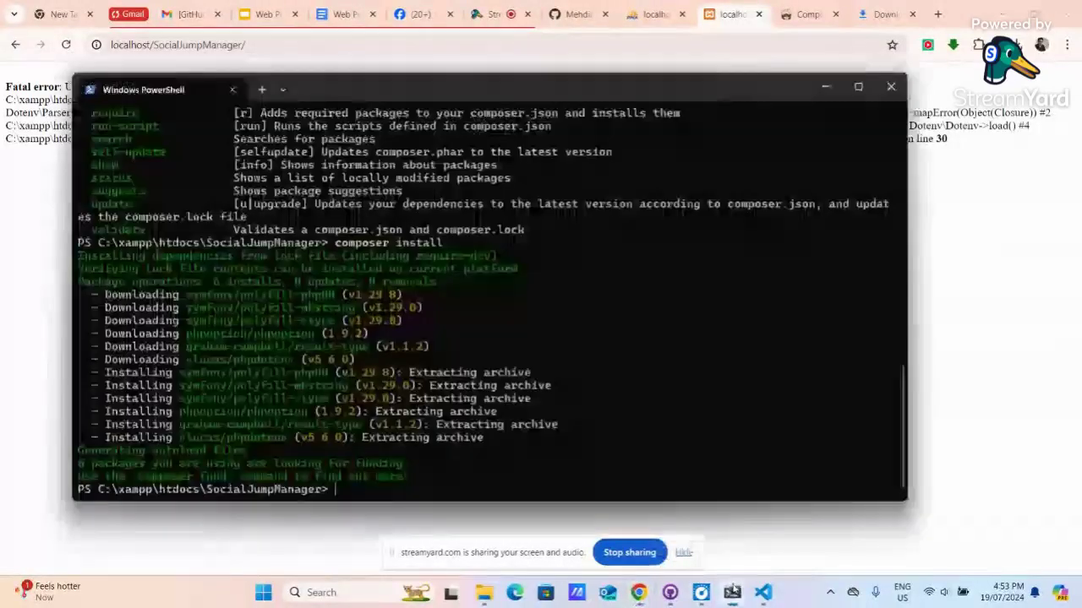
click(763, 592)
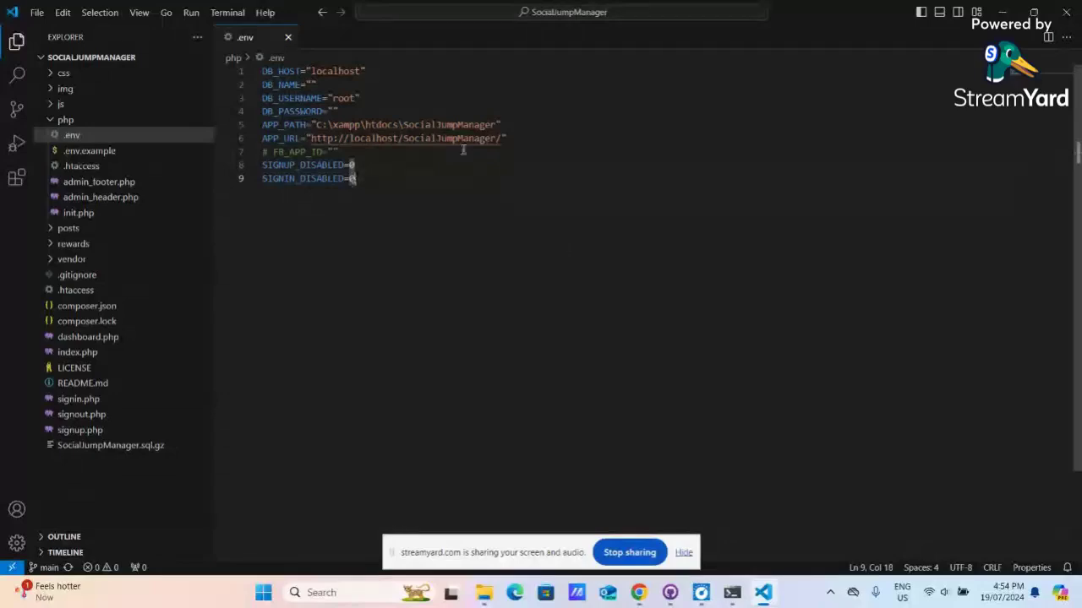
Step: Rewrite APP_PATH in .env line 5 with forward slashes as C:/xampp/htdocs/SocialJumpManager
double_click(382, 124)
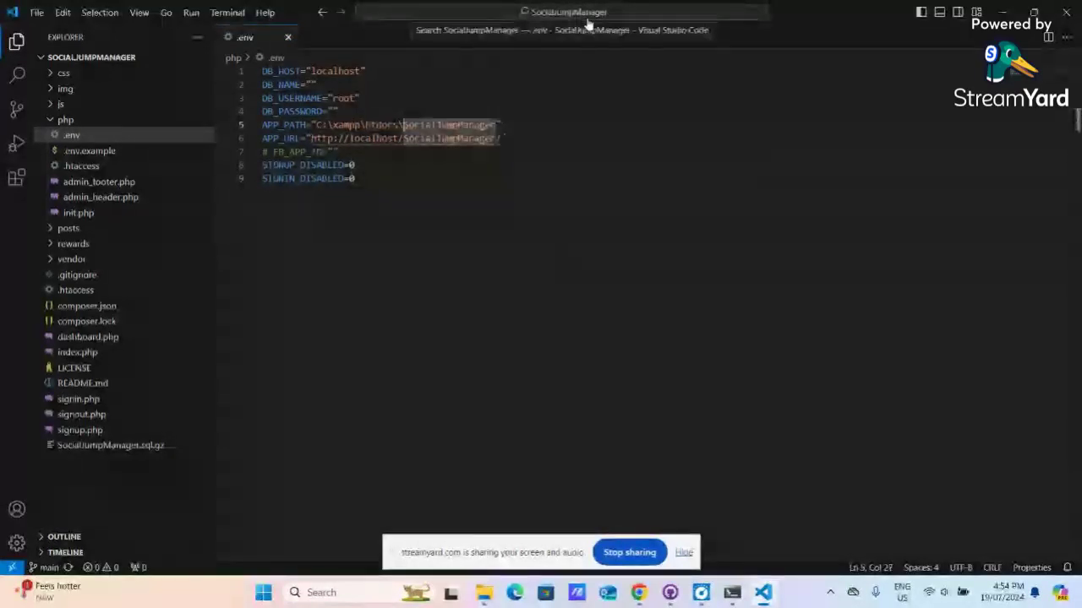
key(Escape)
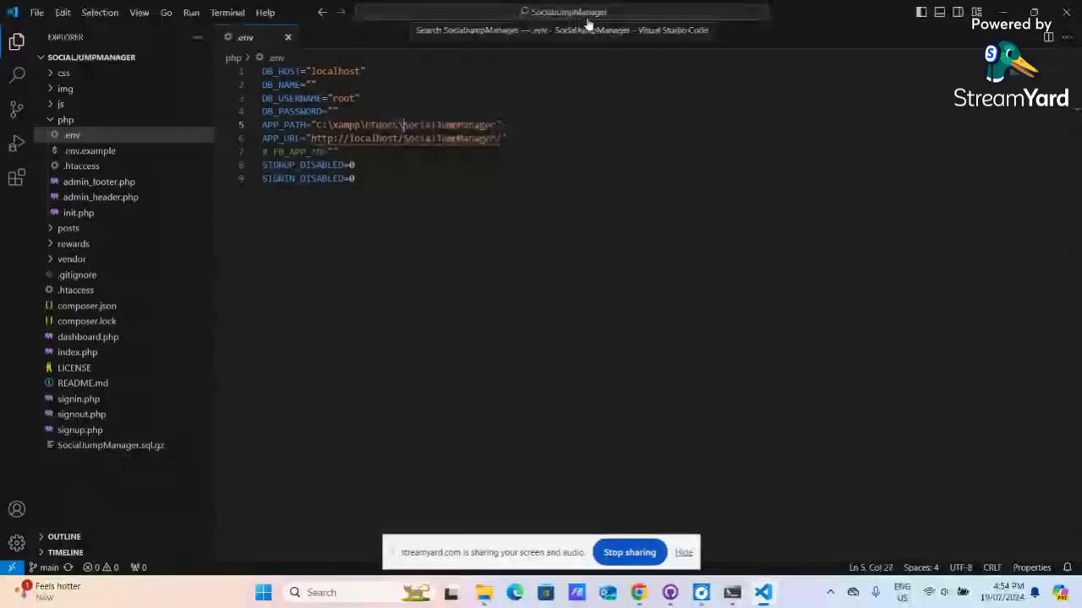
key(Up)
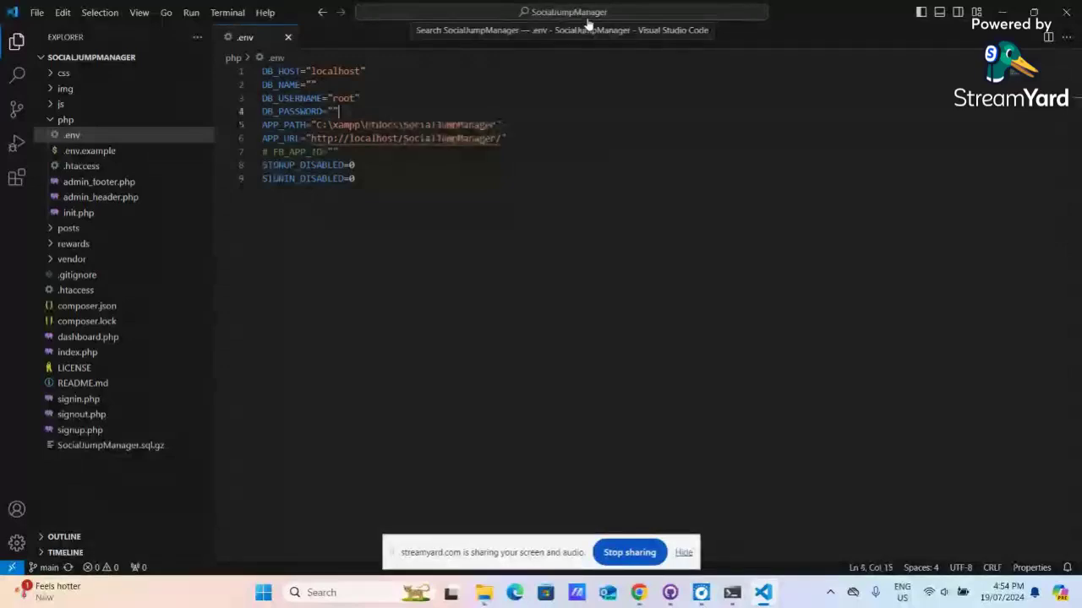
click(491, 125)
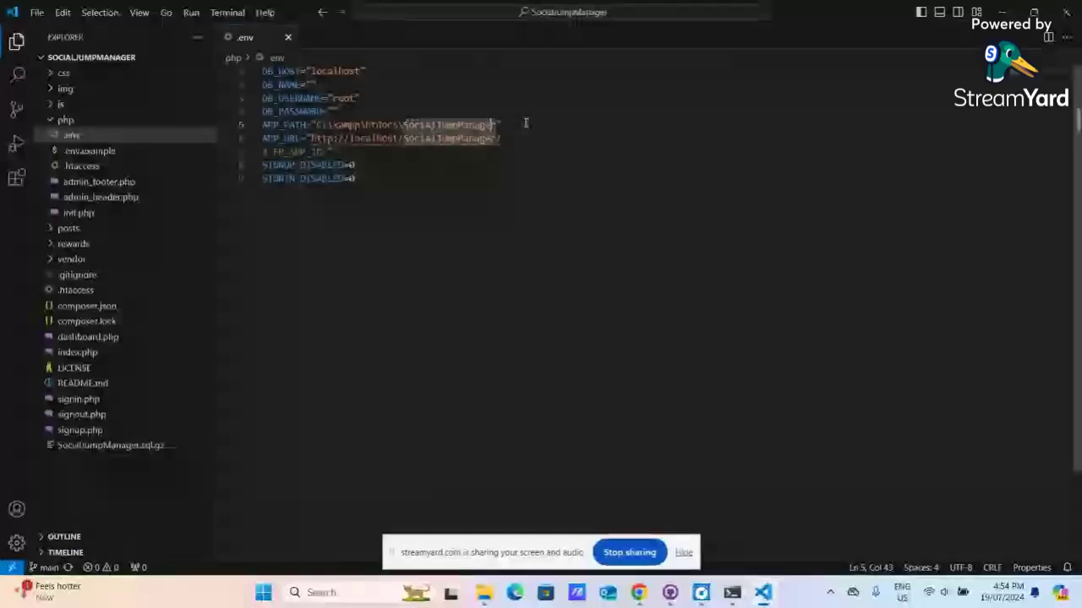
key(Down)
key(Home)
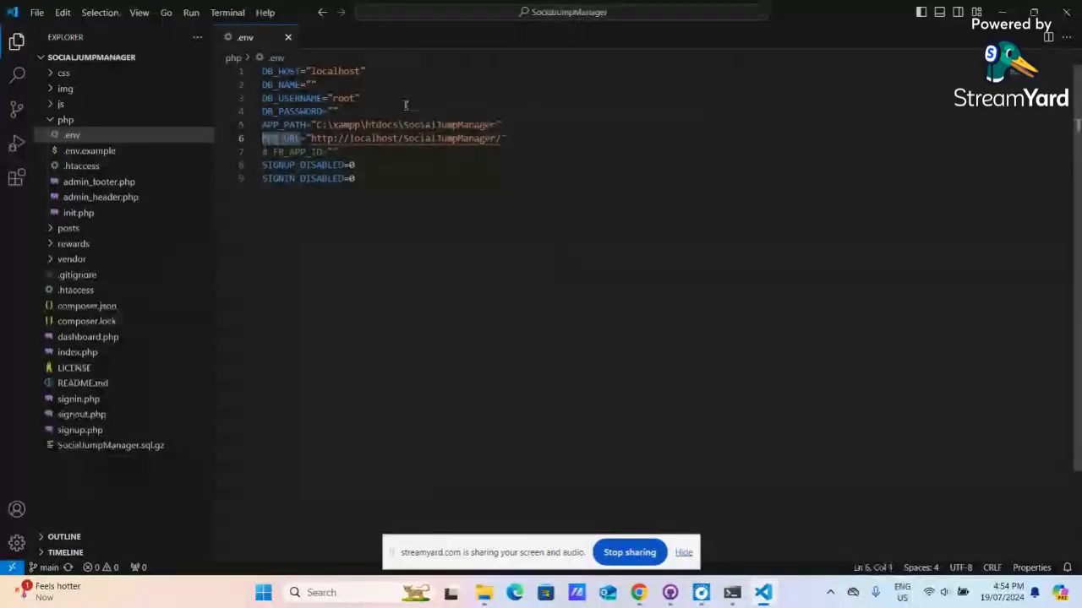
key(Up)
key(Right)
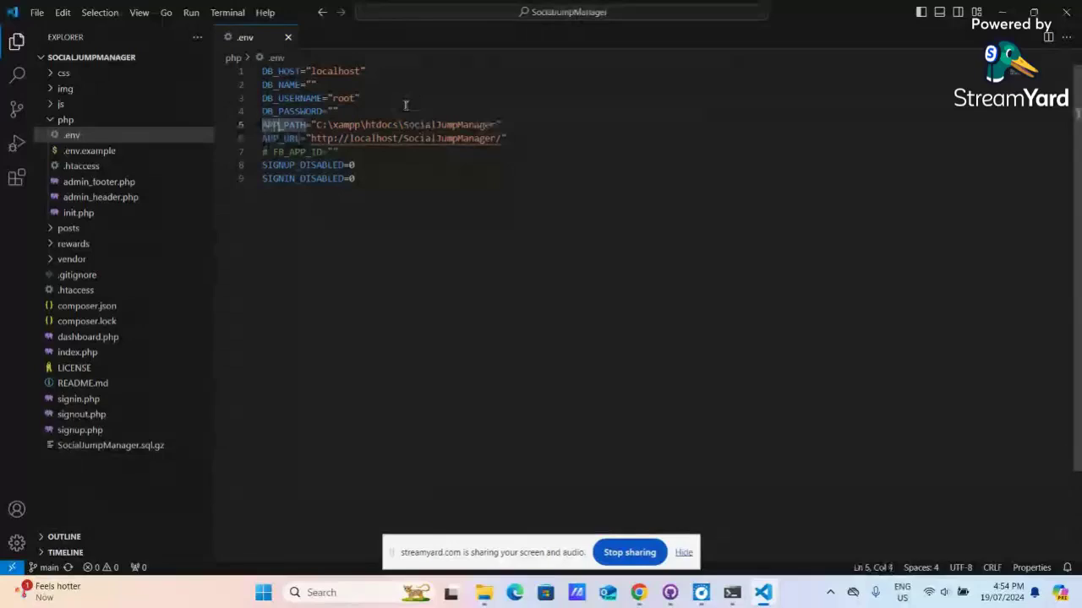
key(ctrl+Right)
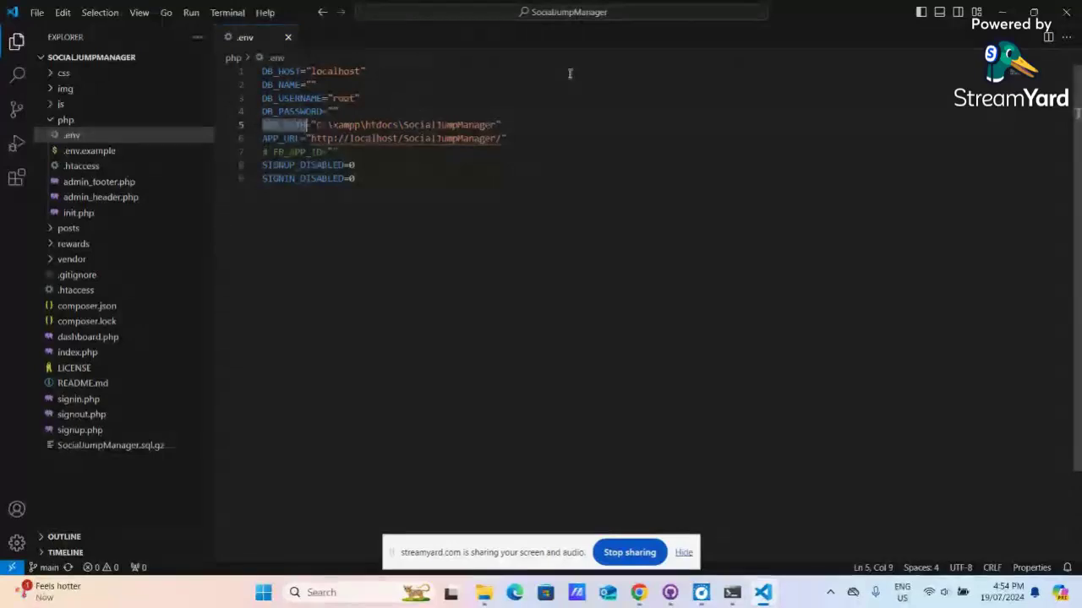
key(Right)
key(Right)
key(Right)
key(Right)
key(Right)
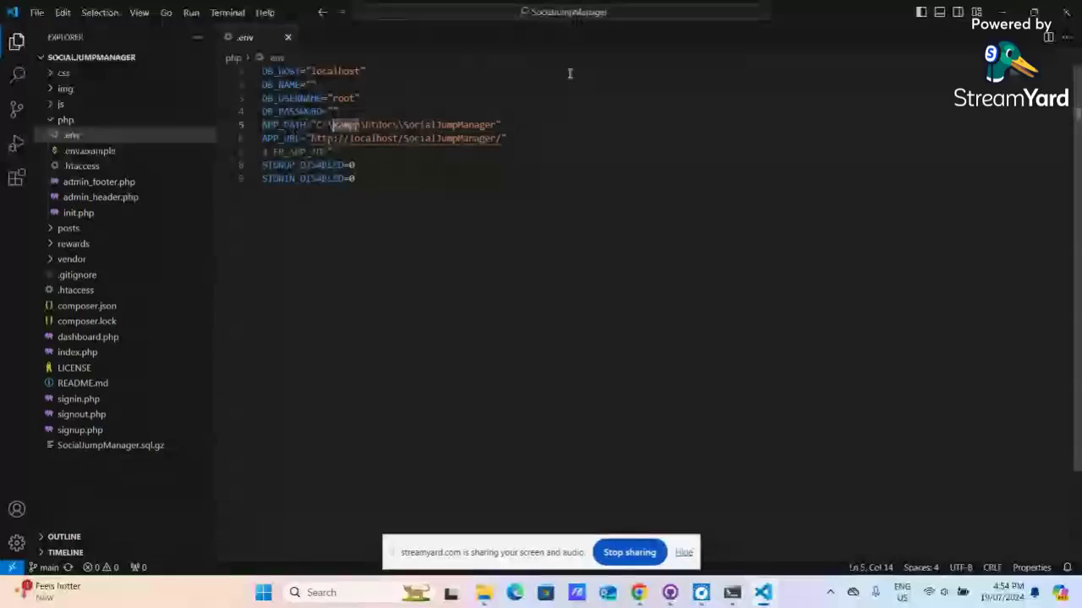
key(BackSpace)
text(\)
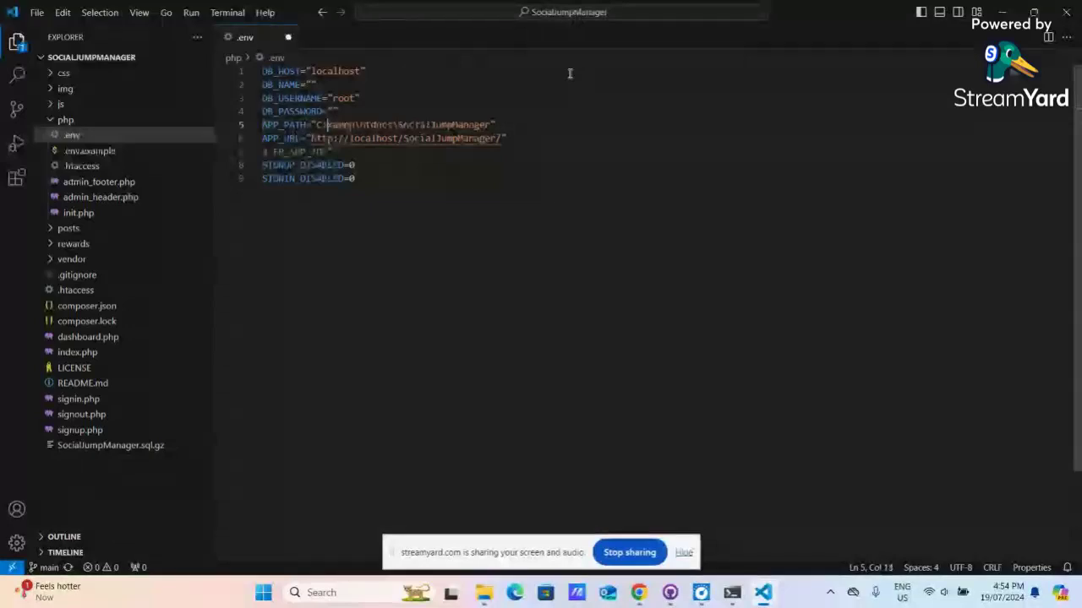
key(Right)
key(Right)
key(Right)
key(Right)
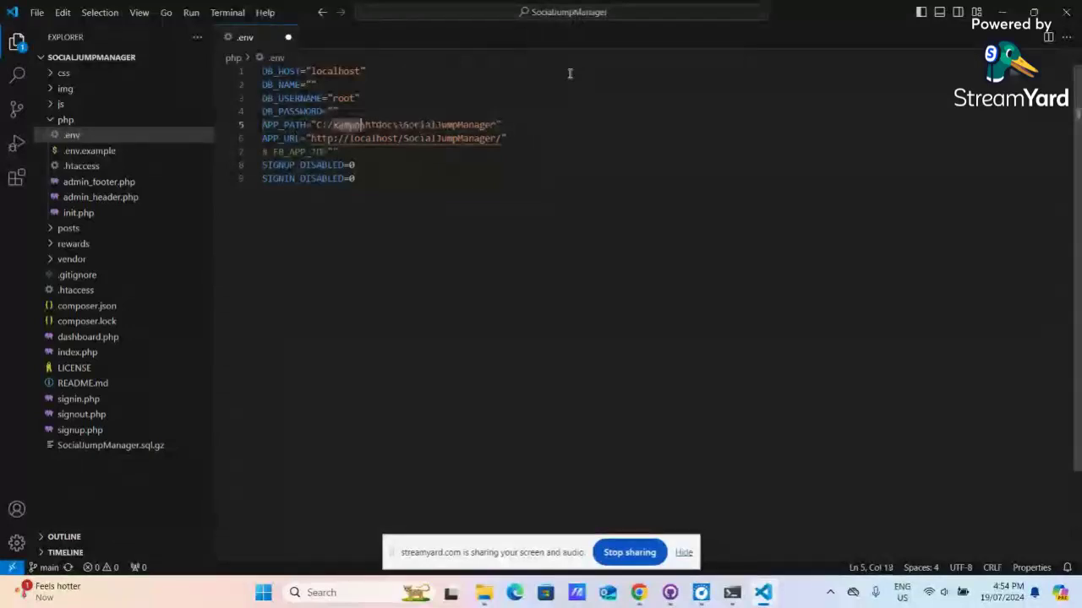
key(Right)
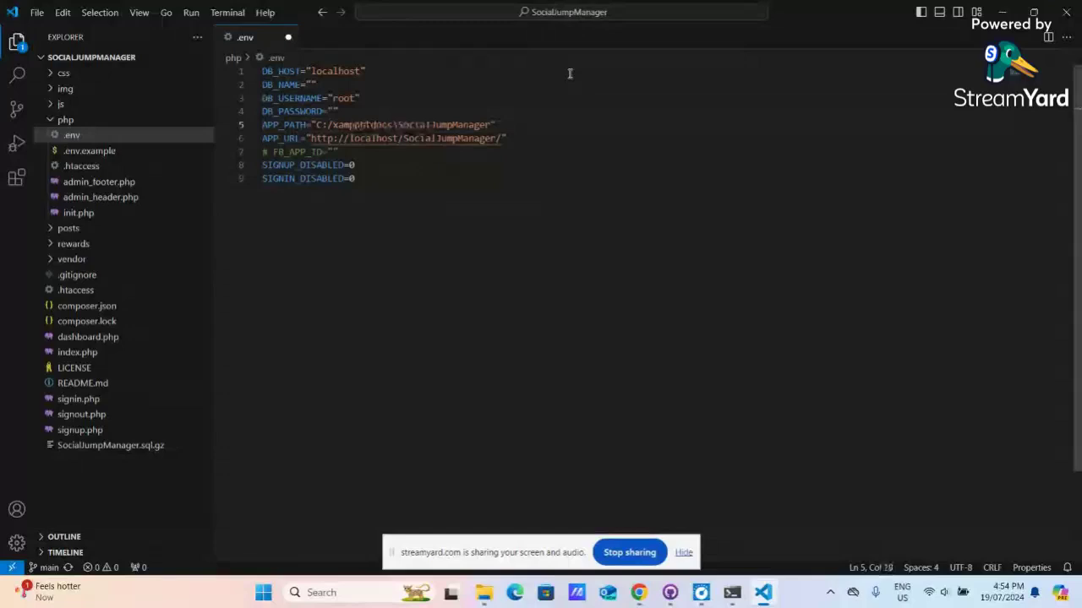
text(/)
key(Right)
key(Right)
key(Right)
key(Right)
key(Right)
key(Right)
key(Right)
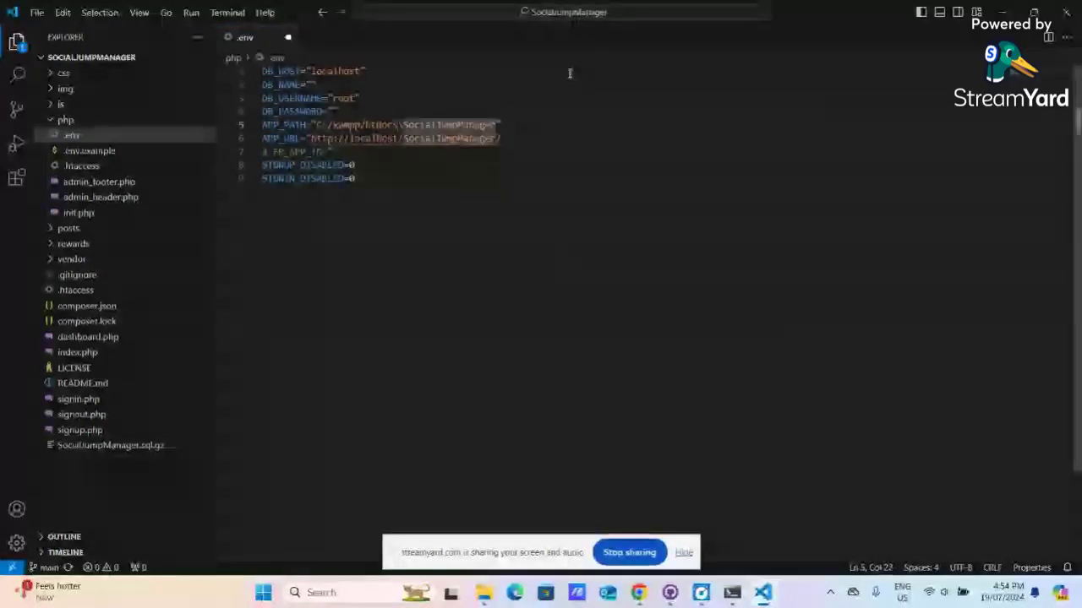
key(BackSpace)
text(/)
key(ctrl+shift+Right)
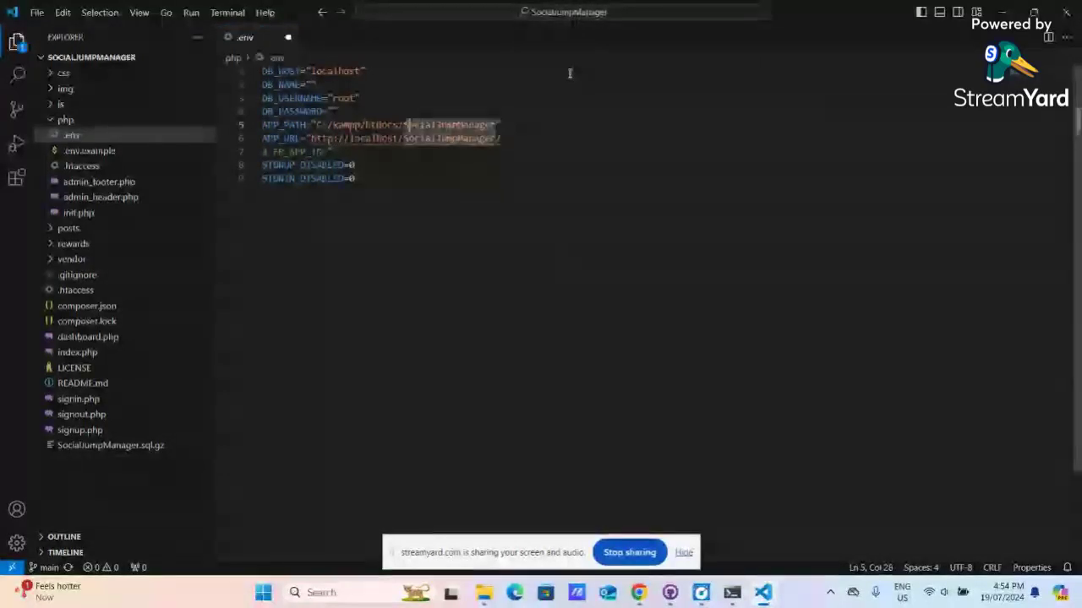
key(Up)
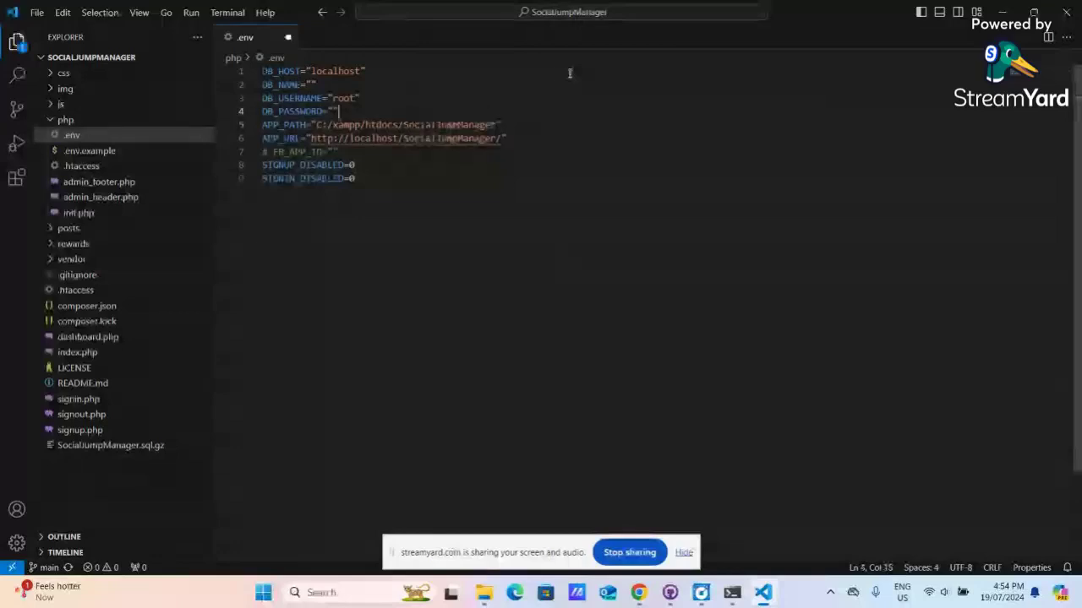
Step: Save the .env file and switch back to Chrome
key(ctrl+s)
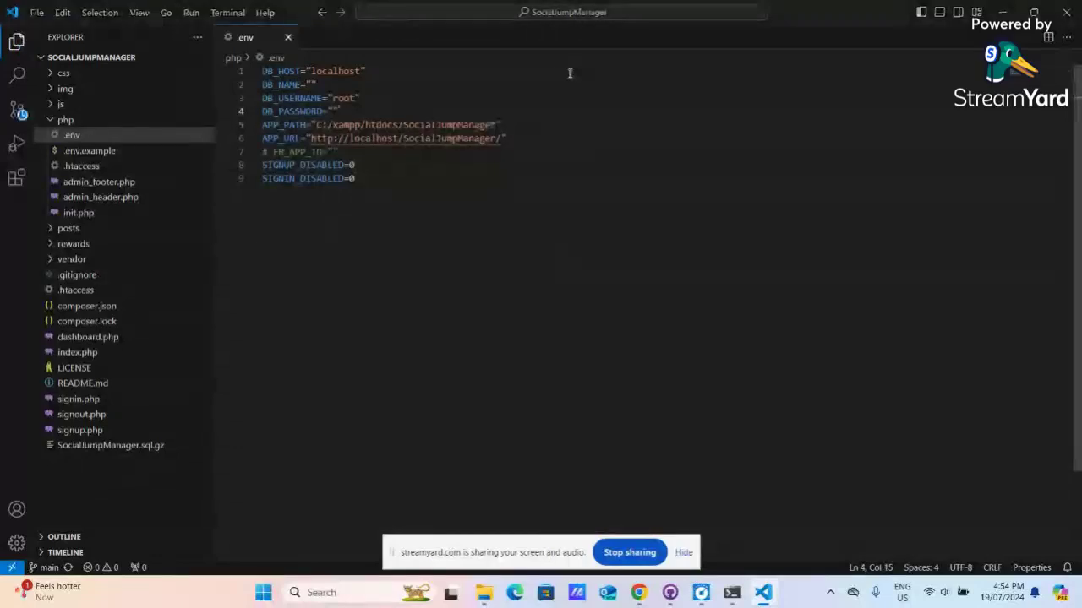
key(alt+Tab)
key(alt+Tab)
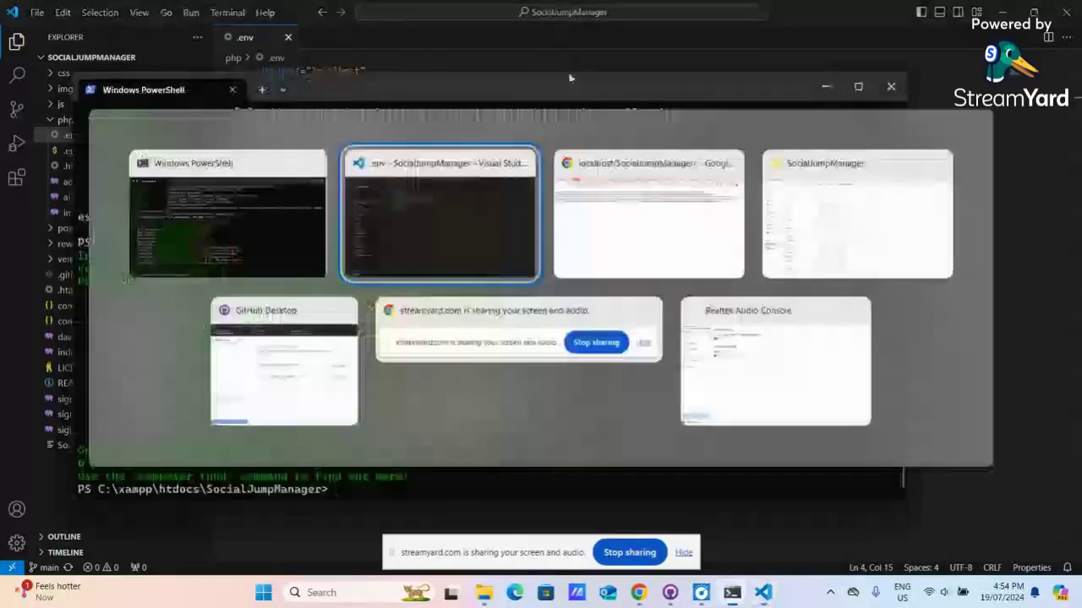
key(alt+Tab)
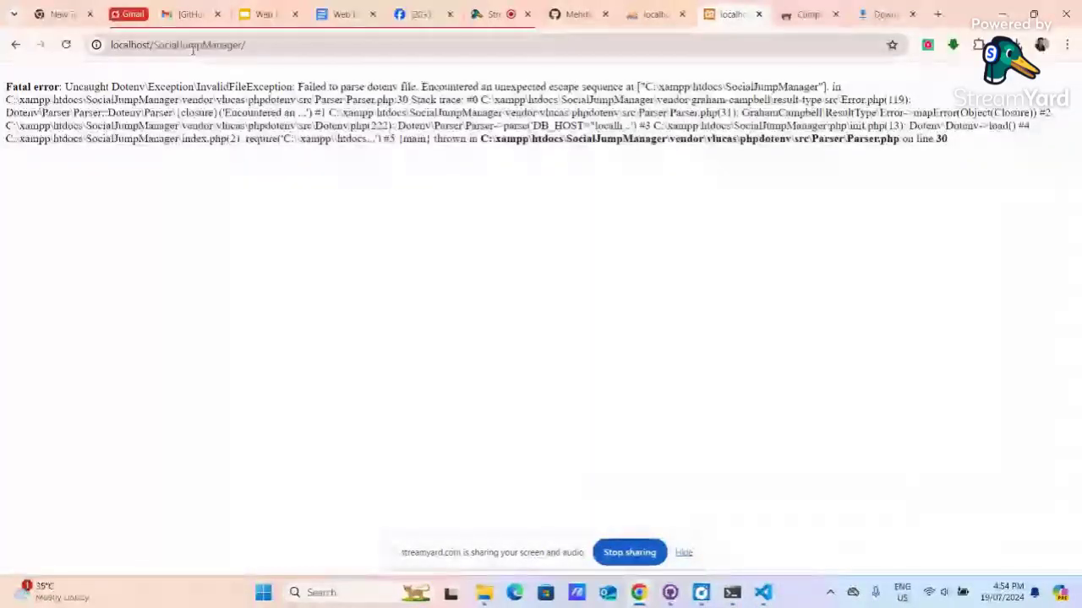
Step: Reload the site, then trim the address to localhost/SocialJumpManager/ and load it
click(66, 44)
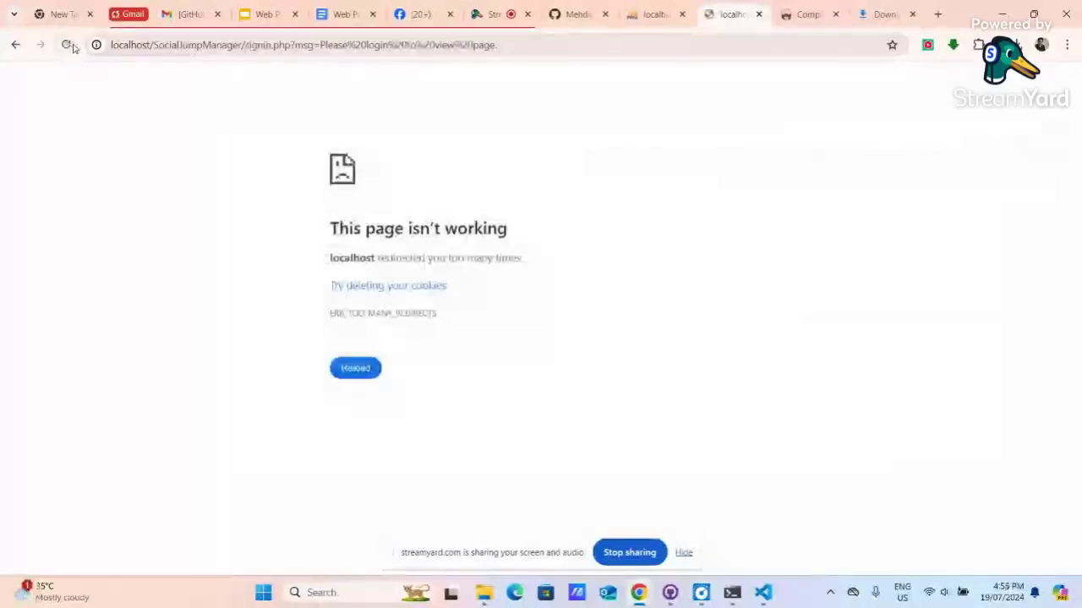
click(68, 45)
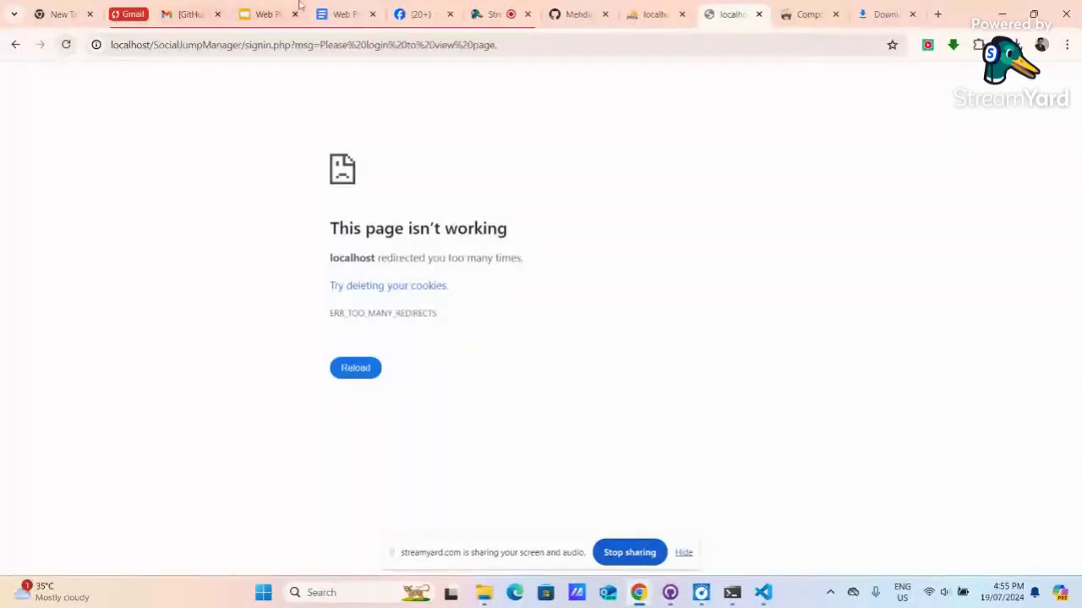
click(502, 44)
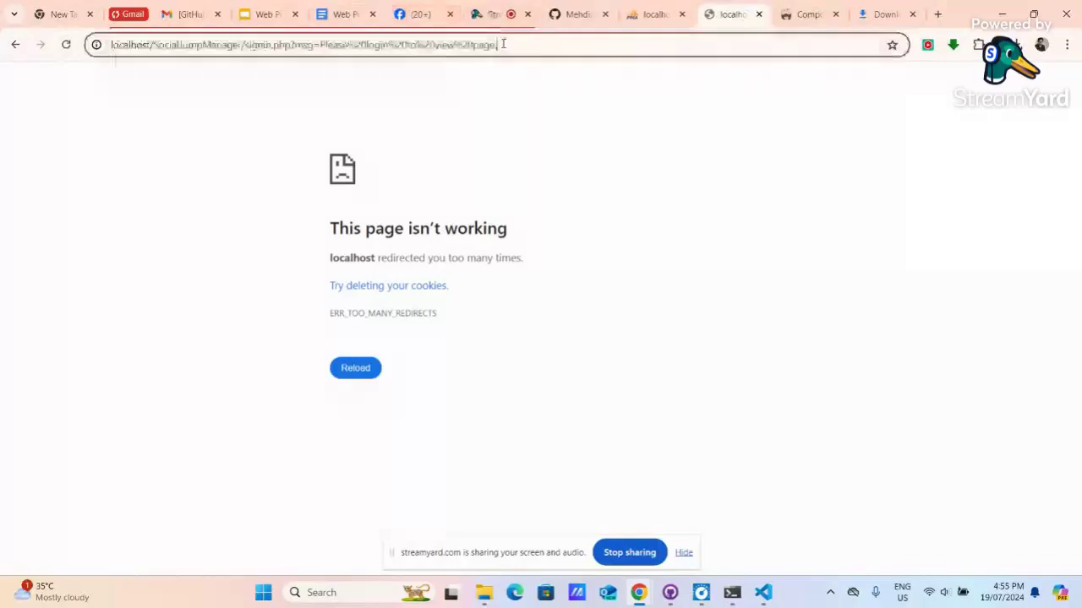
key(BackSpace)
key(BackSpace)
key(BackSpace)
key(BackSpace)
key(BackSpace)
key(BackSpace)
key(BackSpace)
key(BackSpace)
key(BackSpace)
key(BackSpace)
key(BackSpace)
key(BackSpace)
key(BackSpace)
key(BackSpace)
key(BackSpace)
key(BackSpace)
key(BackSpace)
key(BackSpace)
key(BackSpace)
key(BackSpace)
key(BackSpace)
key(BackSpace)
key(BackSpace)
key(BackSpace)
key(BackSpace)
key(BackSpace)
key(BackSpace)
key(BackSpace)
key(BackSpace)
key(BackSpace)
key(BackSpace)
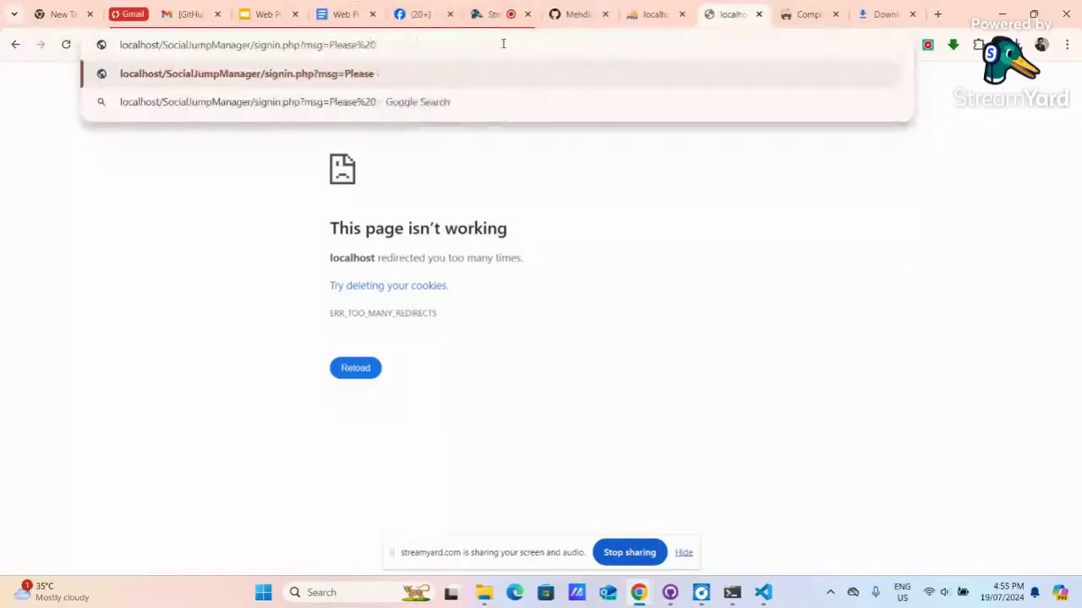
key(BackSpace)
key(BackSpace)
key(BackSpace)
key(BackSpace)
key(BackSpace)
key(BackSpace)
key(BackSpace)
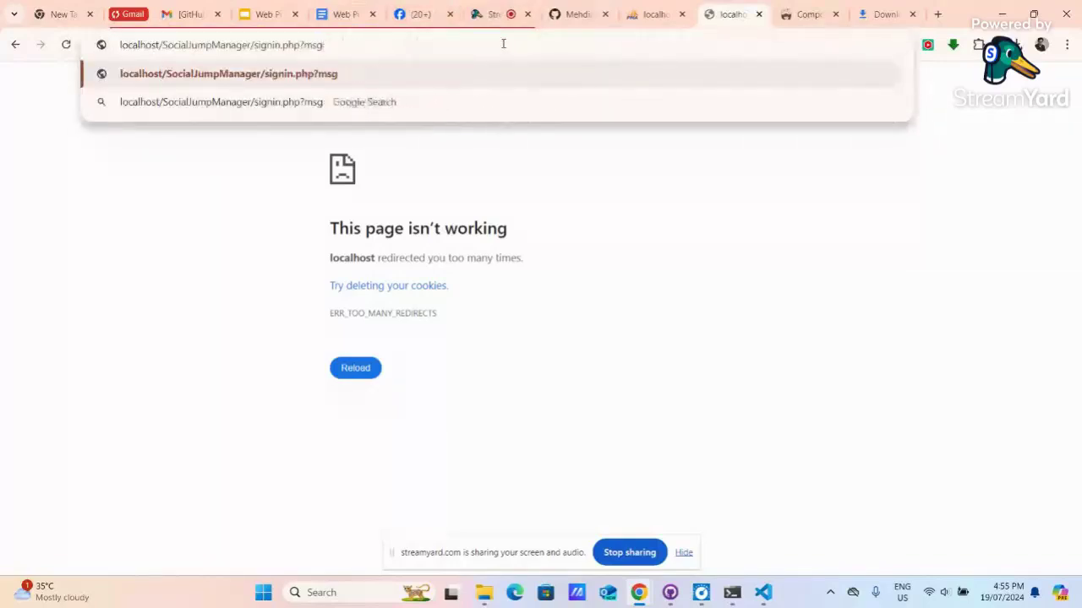
key(BackSpace)
key(BackSpace)
key(BackSpace)
key(BackSpace)
key(BackSpace)
key(BackSpace)
key(BackSpace)
key(BackSpace)
key(BackSpace)
key(BackSpace)
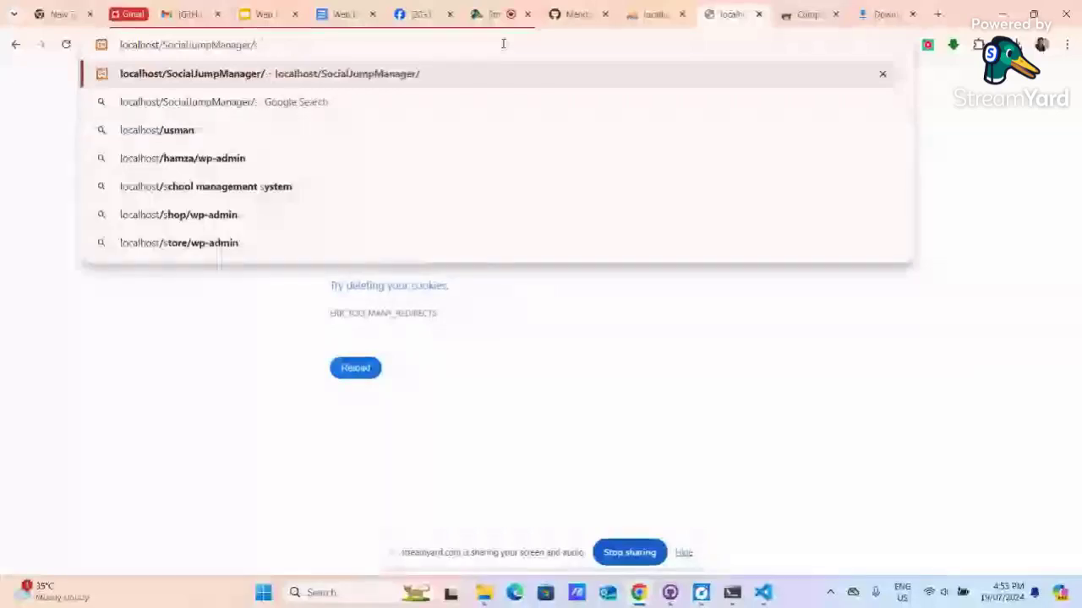
key(Return)
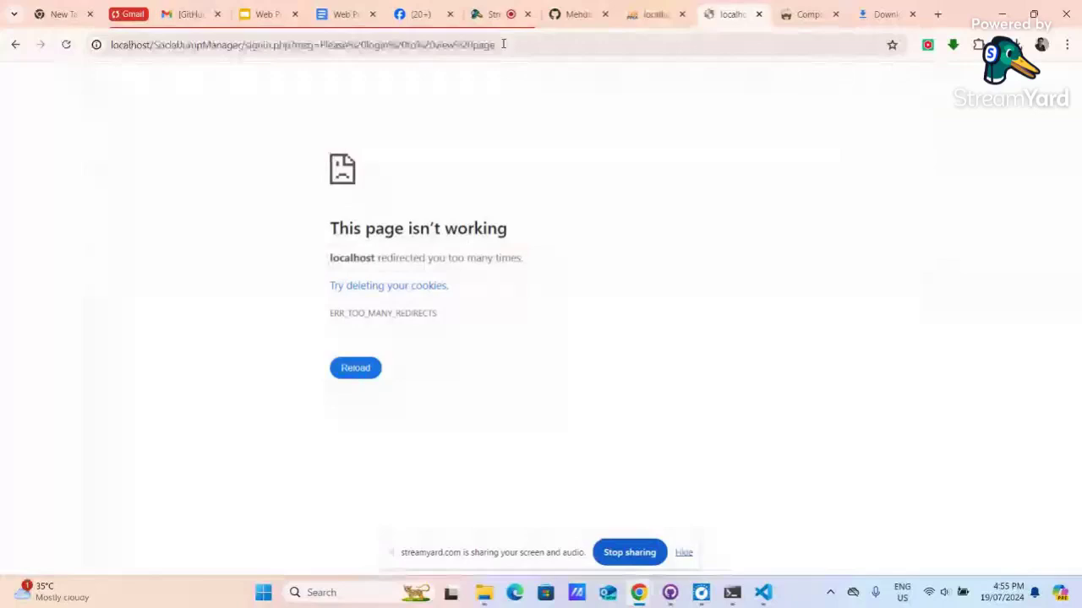
Step: Retry the shortened project address, which lands on signin.php with too many redirects
click(502, 44)
click(503, 43)
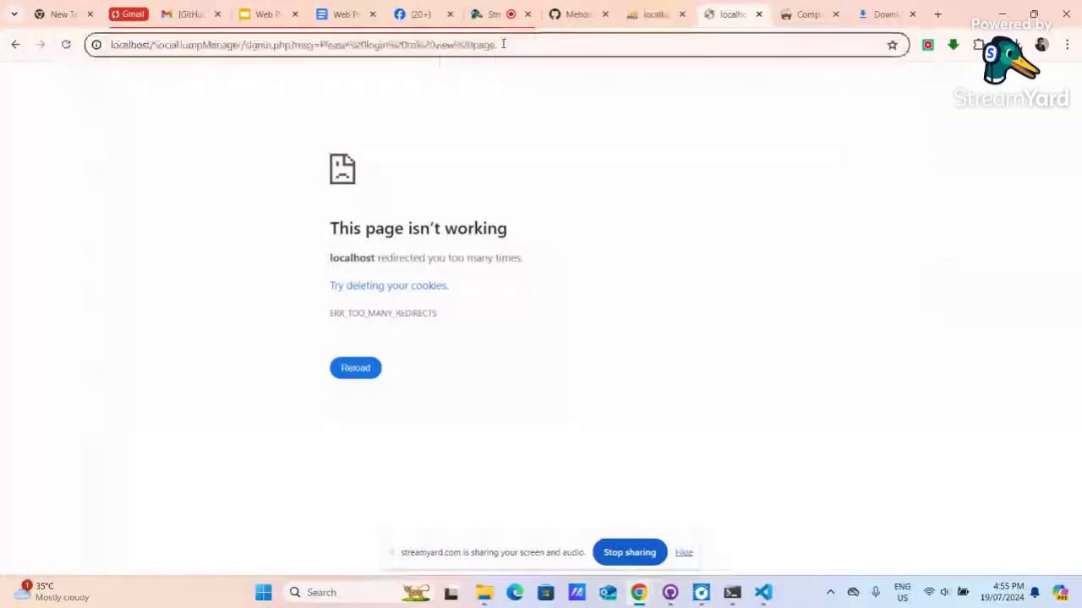
key(BackSpace)
key(BackSpace)
key(BackSpace)
key(BackSpace)
key(BackSpace)
key(BackSpace)
key(BackSpace)
key(BackSpace)
key(BackSpace)
key(BackSpace)
key(BackSpace)
key(BackSpace)
key(BackSpace)
key(BackSpace)
key(BackSpace)
key(BackSpace)
key(BackSpace)
key(BackSpace)
key(BackSpace)
key(BackSpace)
key(BackSpace)
key(BackSpace)
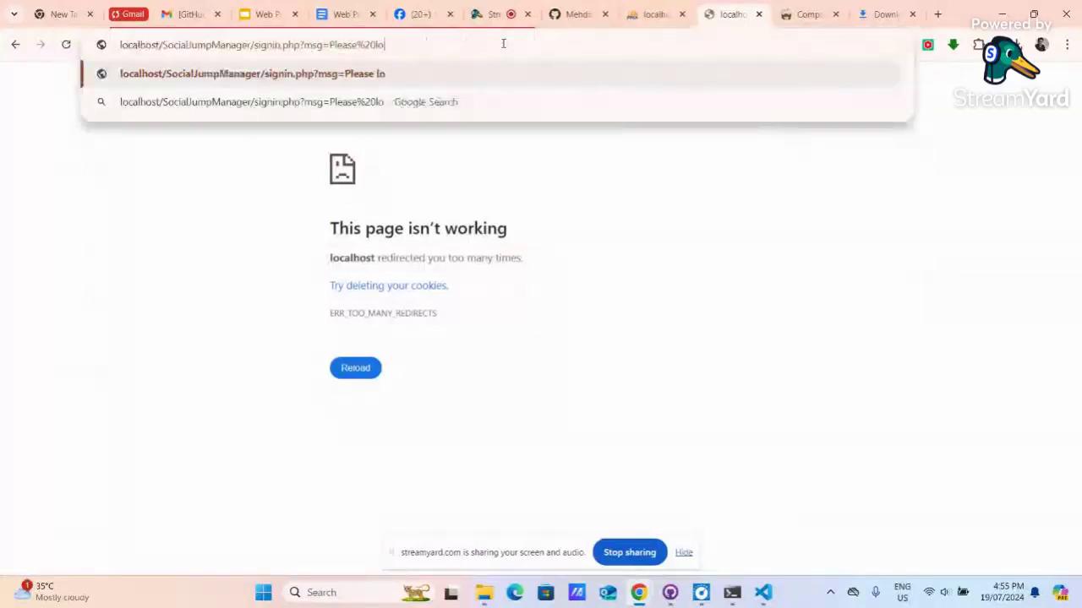
key(BackSpace)
key(BackSpace)
key(BackSpace)
key(BackSpace)
key(BackSpace)
key(BackSpace)
key(BackSpace)
key(BackSpace)
key(BackSpace)
key(BackSpace)
key(BackSpace)
key(BackSpace)
key(BackSpace)
key(BackSpace)
key(BackSpace)
key(BackSpace)
key(BackSpace)
key(BackSpace)
key(BackSpace)
key(BackSpace)
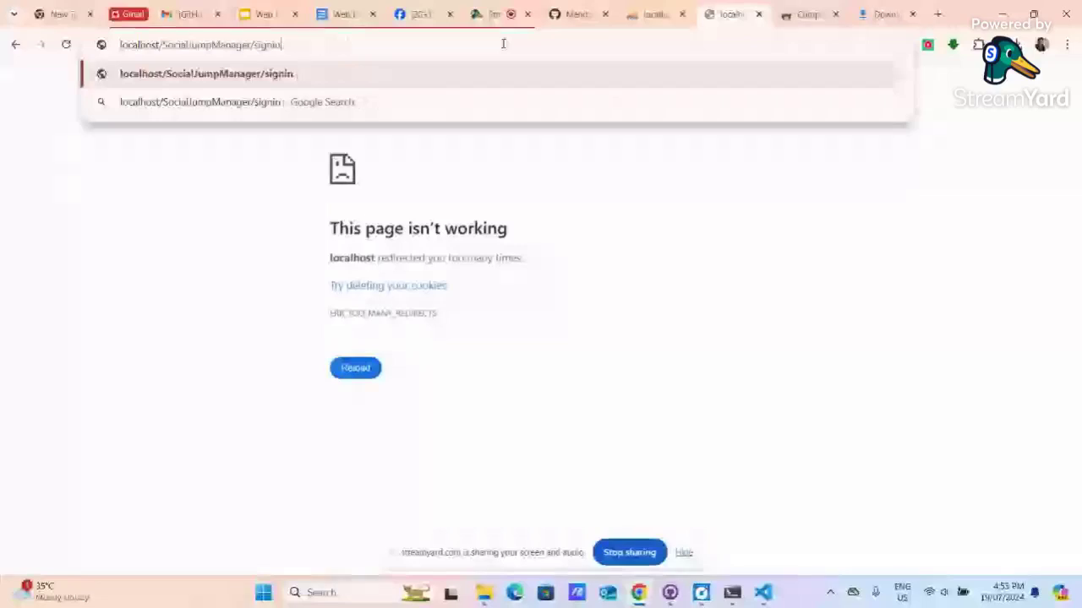
key(BackSpace)
key(BackSpace)
key(BackSpace)
key(Return)
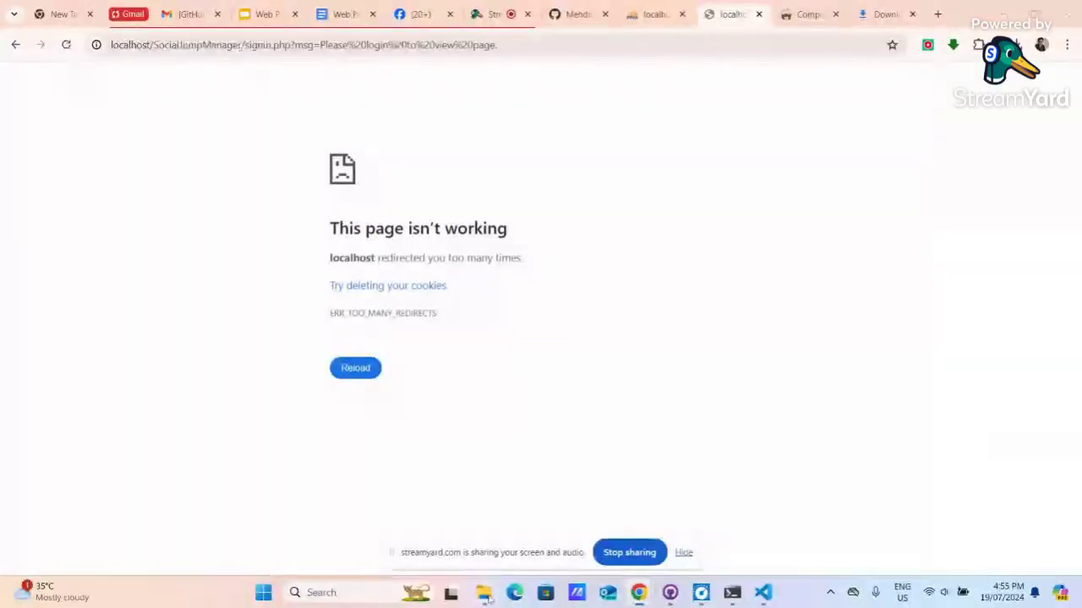
Step: In the project folder, twice start renaming SocialJumpManager.sql.gz and cancel, leaving the name unchanged
click(484, 594)
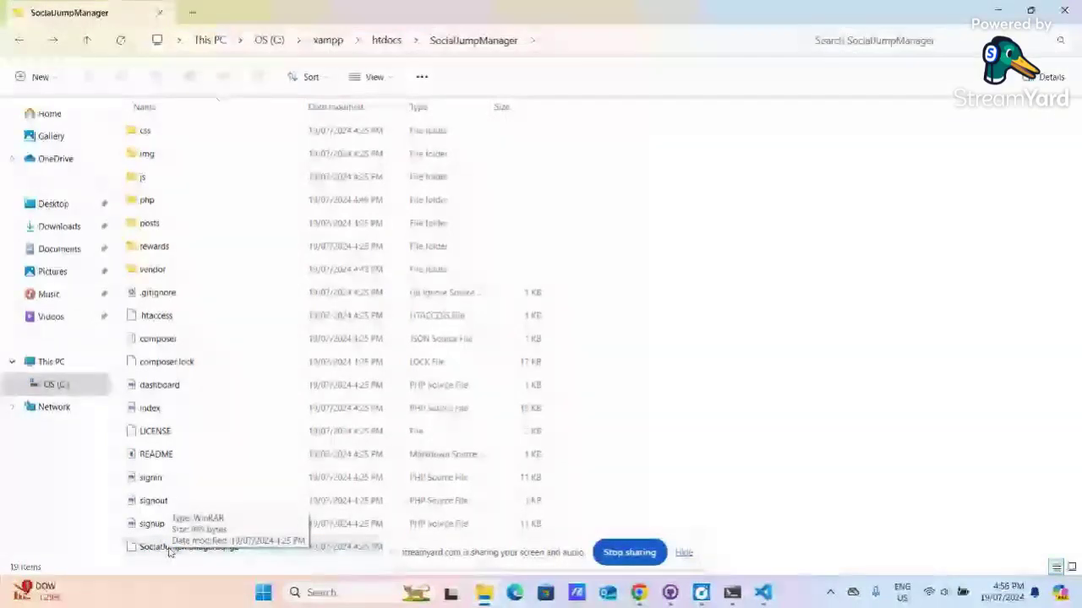
right_click(169, 551)
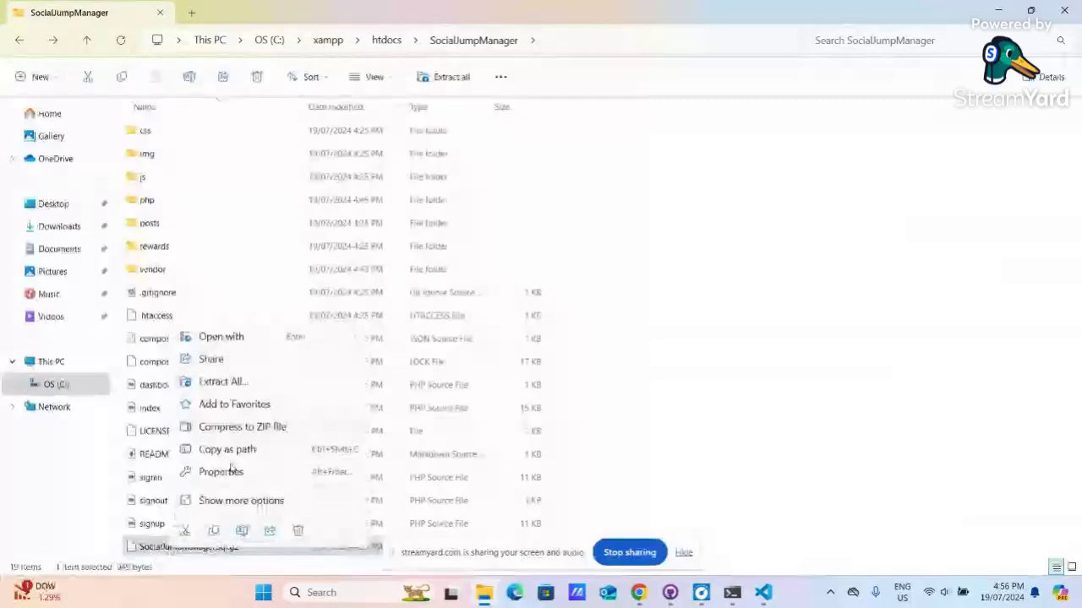
click(242, 530)
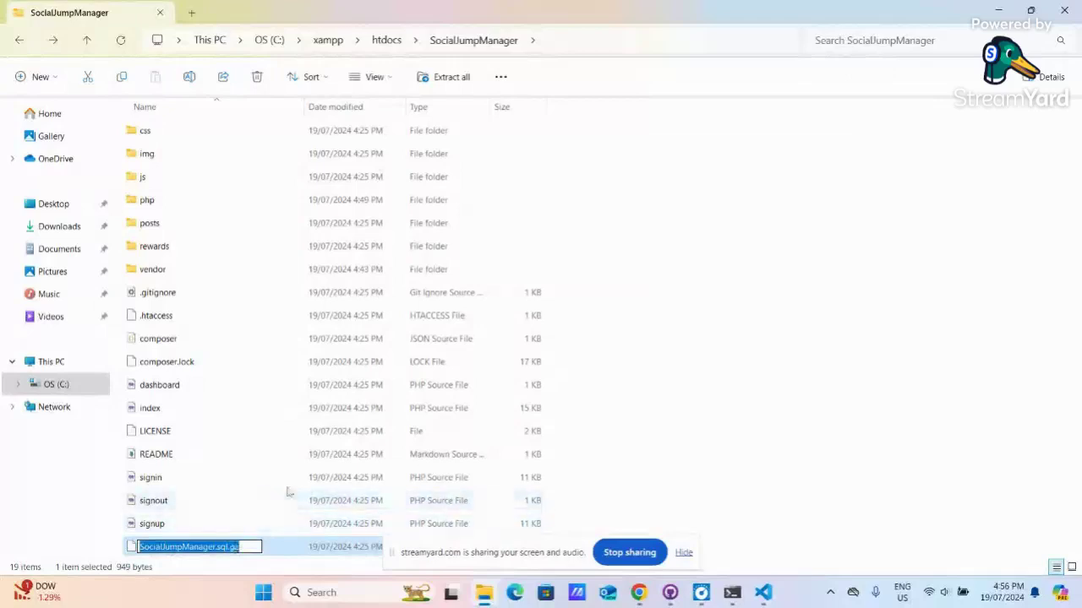
click(633, 429)
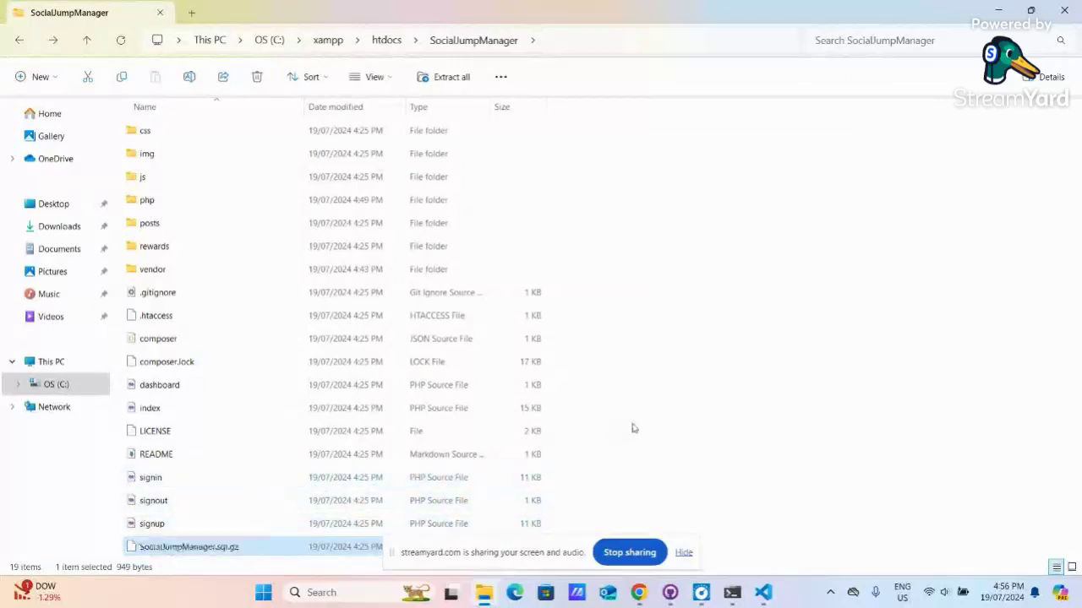
click(211, 549)
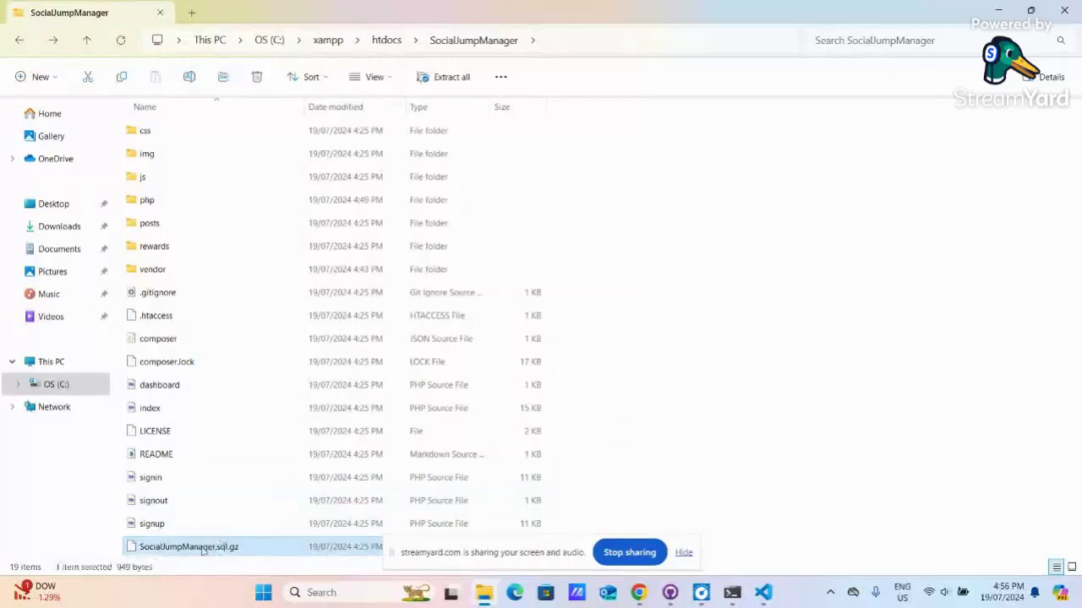
right_click(203, 550)
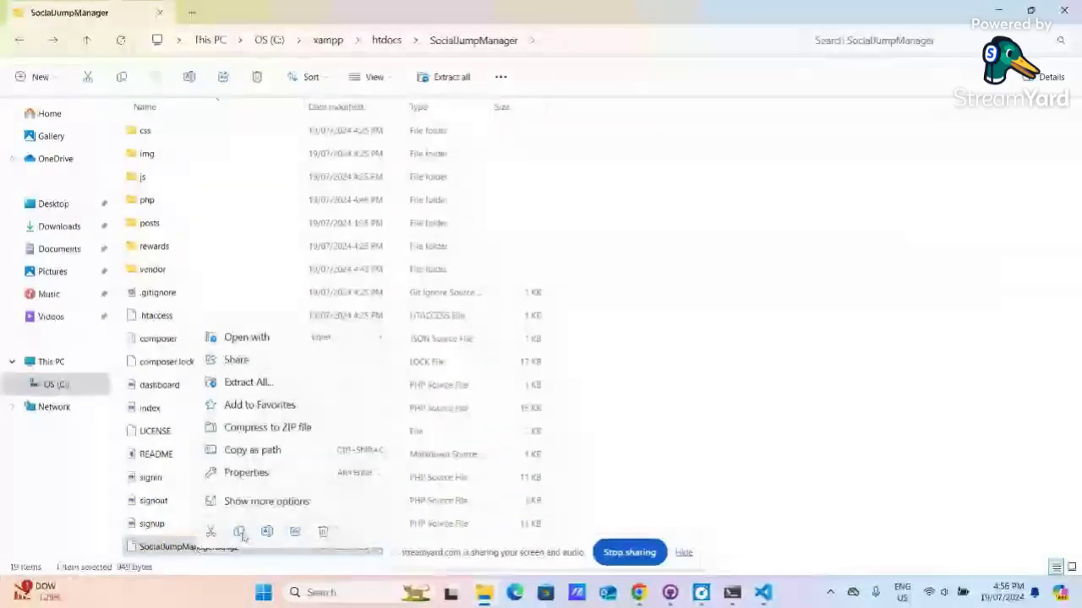
click(272, 527)
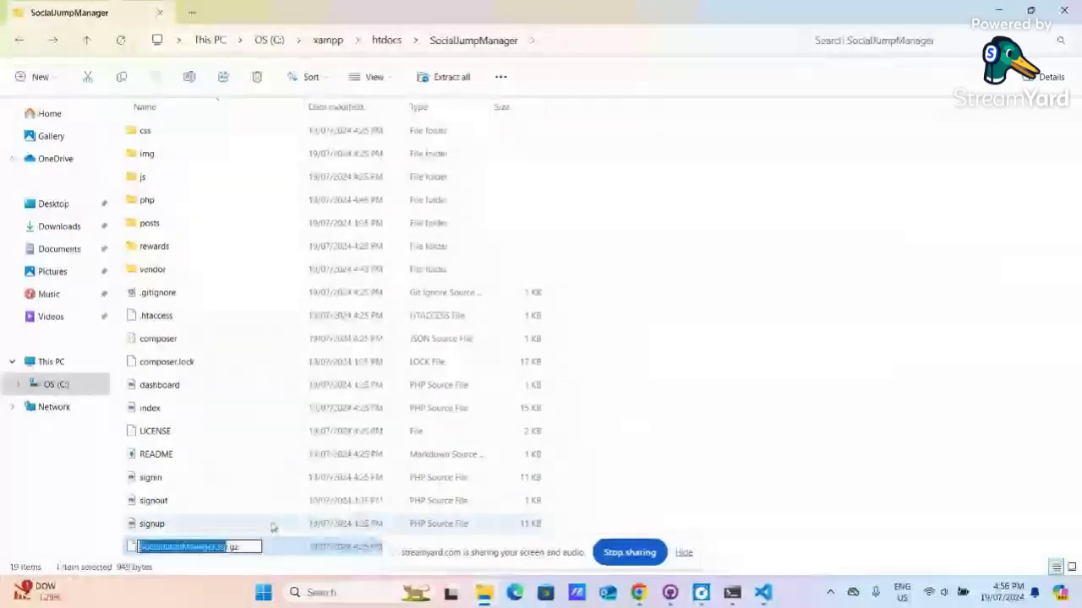
key(shift+Left)
key(shift+Left)
key(shift+Left)
key(shift+Left)
key(ctrl+c)
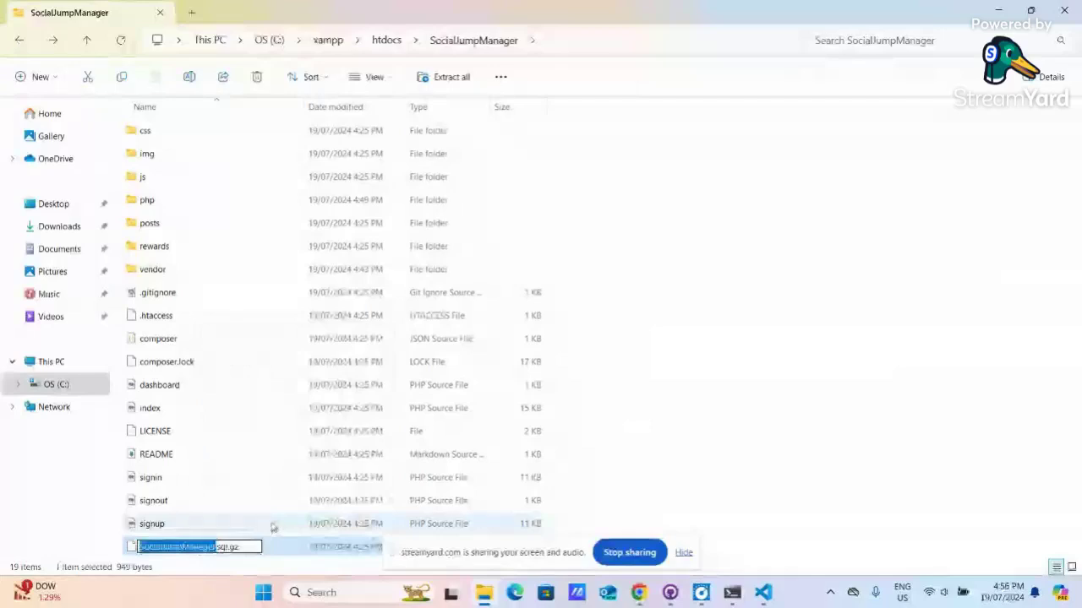
click(687, 425)
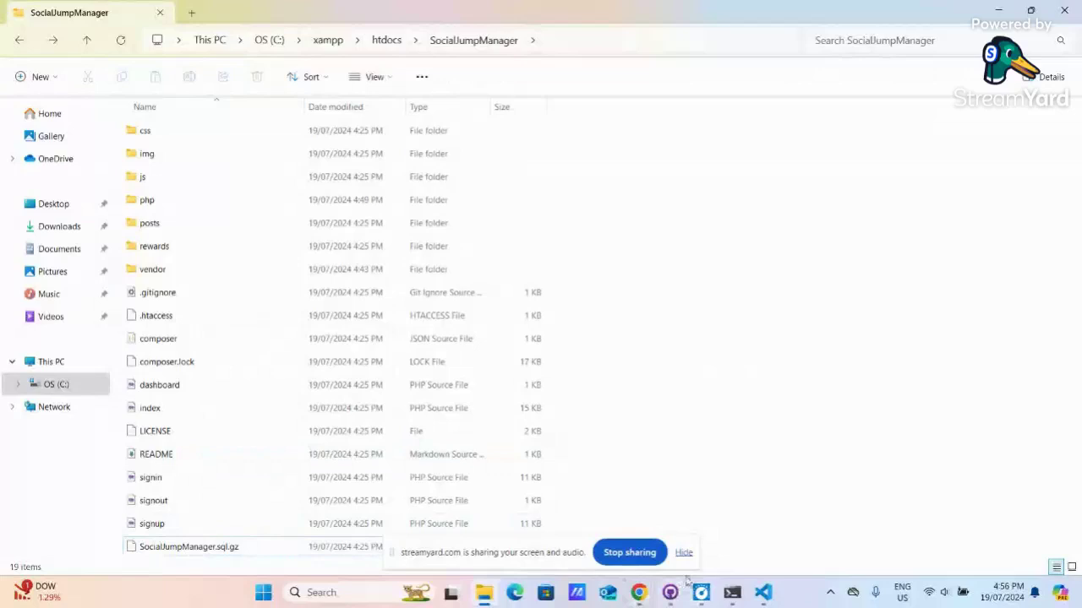
Step: Bring the localhost Chrome window forward and switch to the phpMyAdmin tab
mouse_move(638, 592)
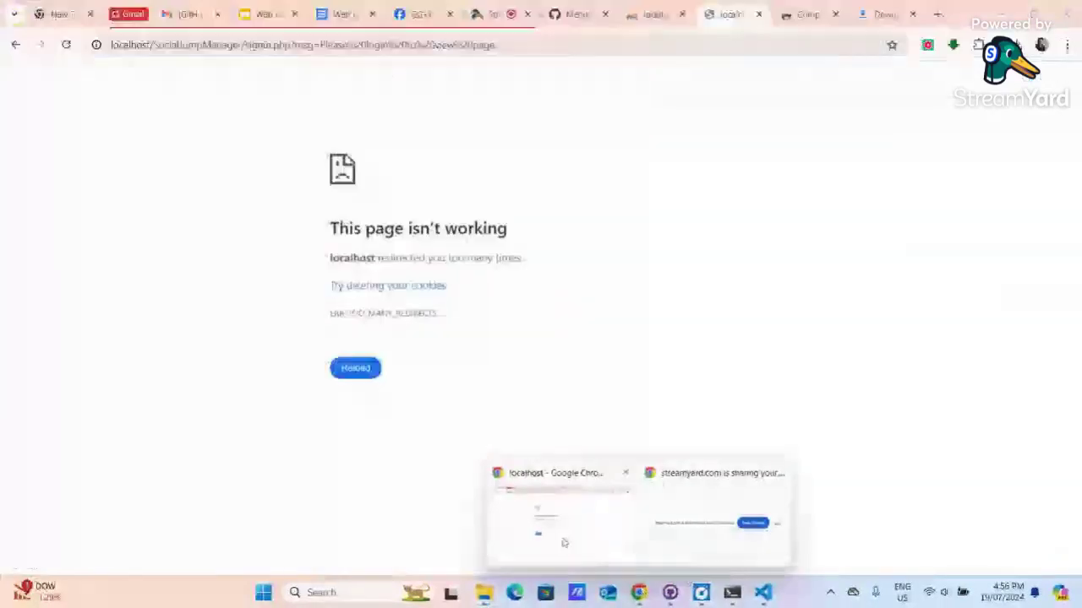
click(555, 524)
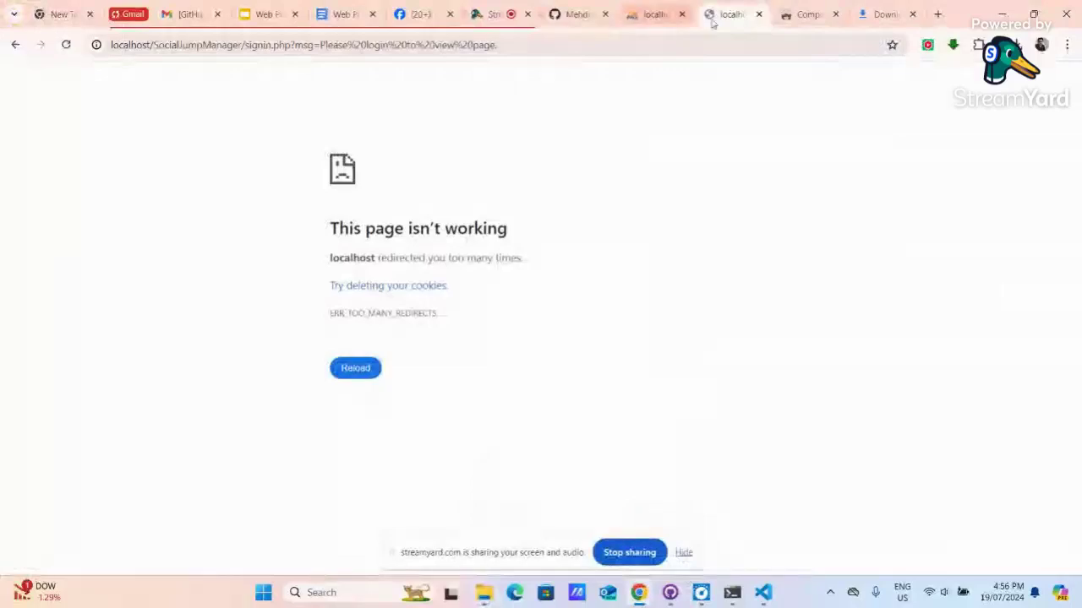
click(647, 17)
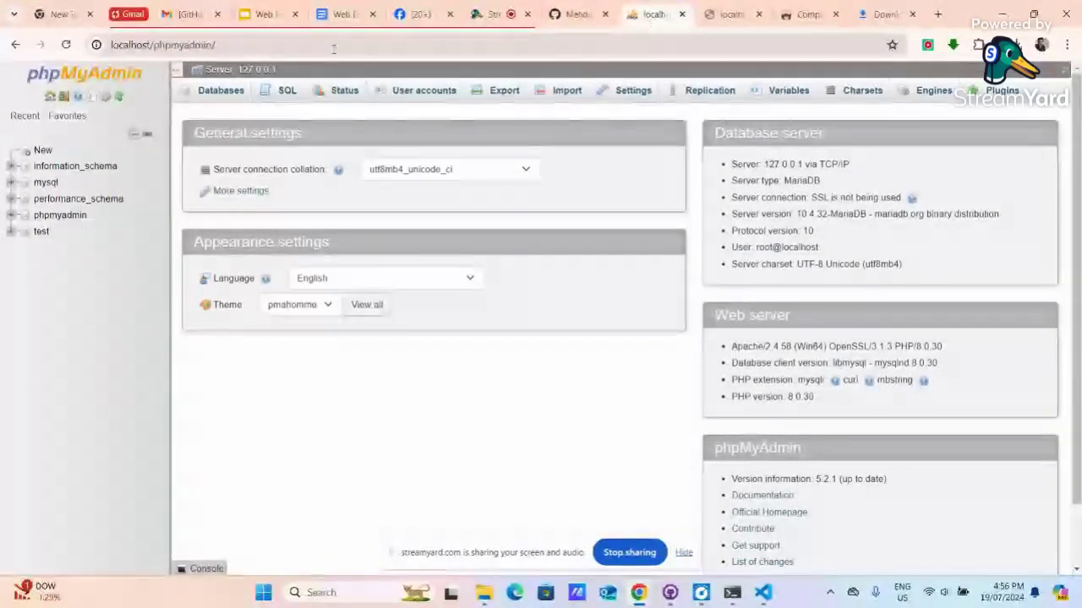
Step: On the Databases page, create a database named socialjumpmanager
click(221, 91)
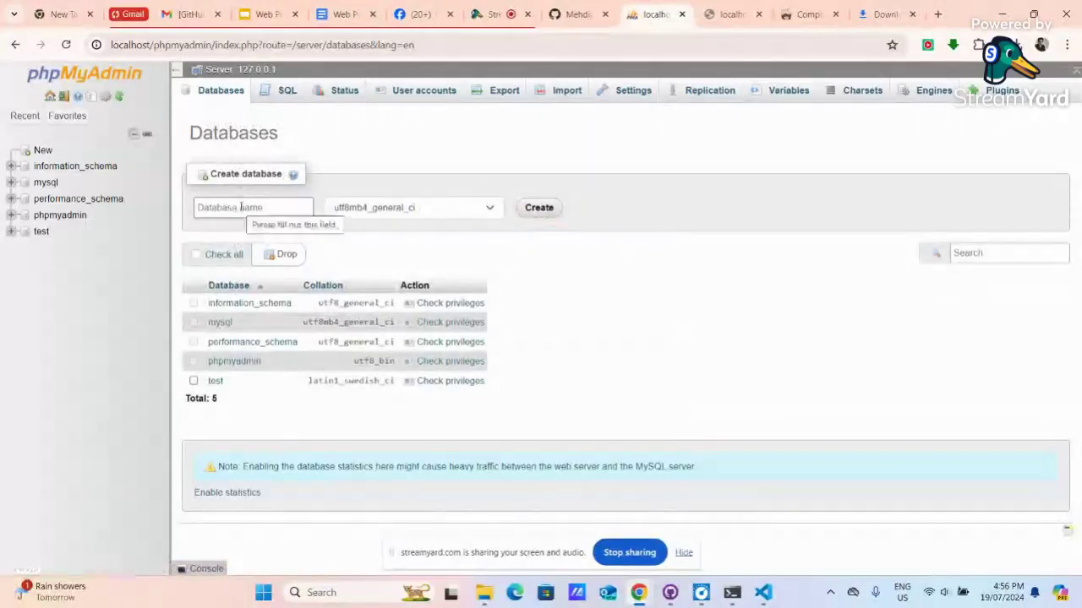
click(241, 207)
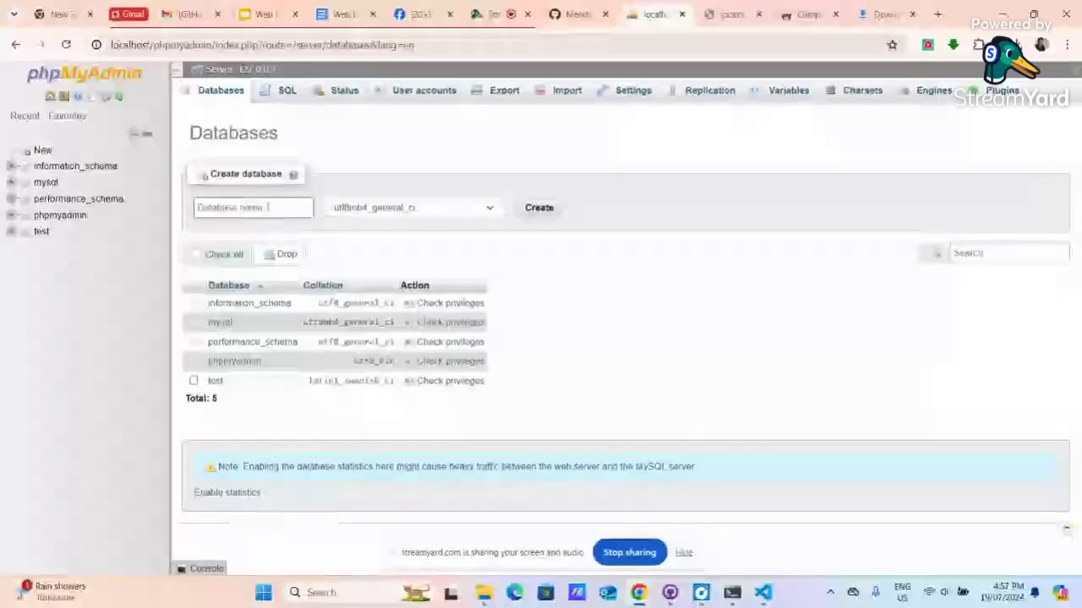
key(ctrl+v)
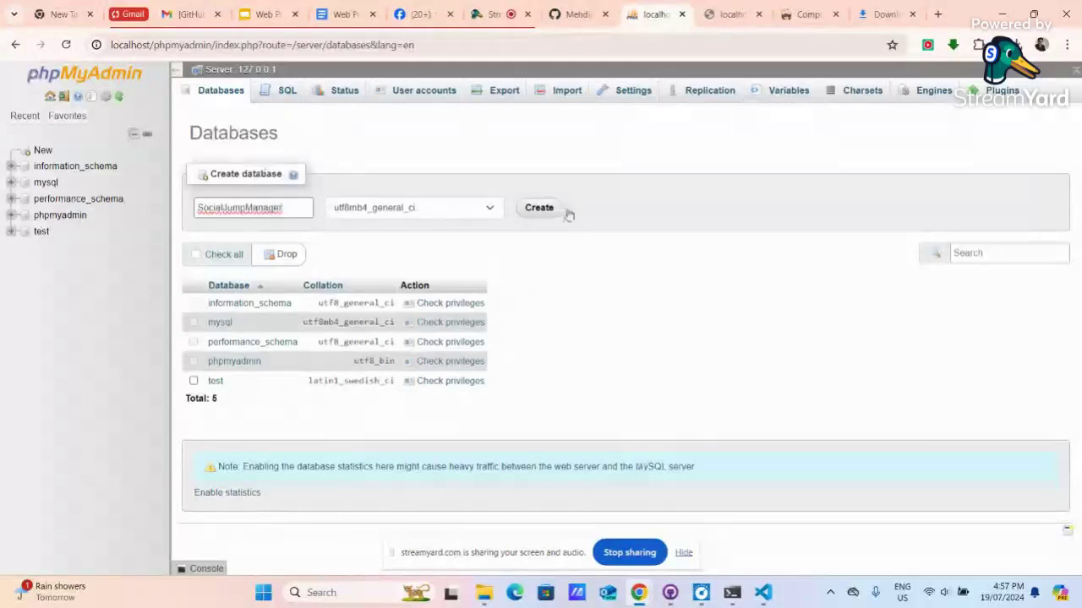
click(540, 208)
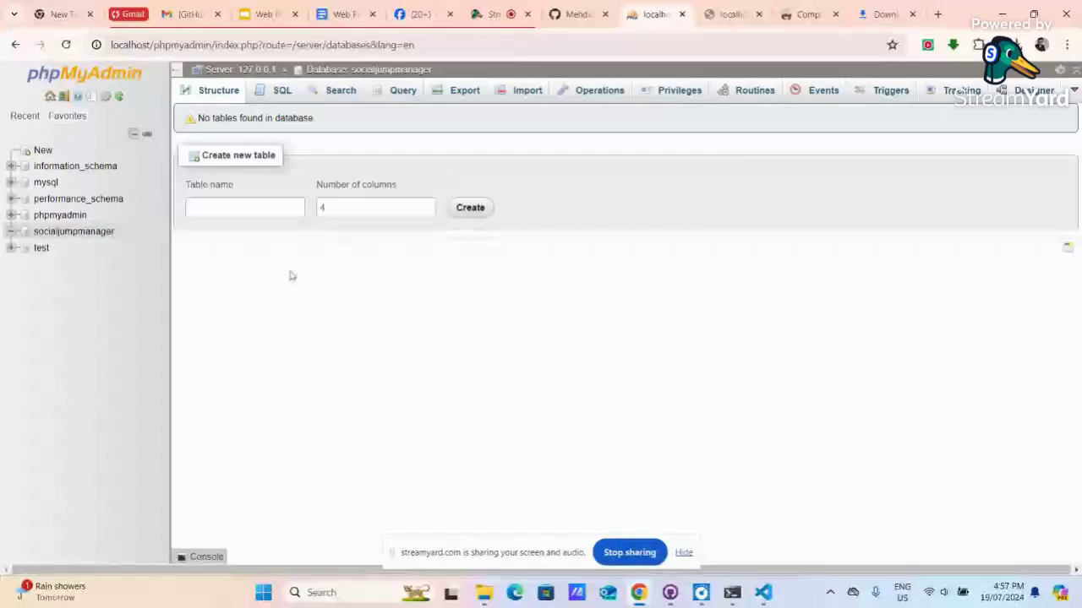
Step: On socialjumpmanager's Import page, choose C:\xampp\htdocs\SocialJumpManager\SocialJumpManager.sql.gz as the file
click(237, 216)
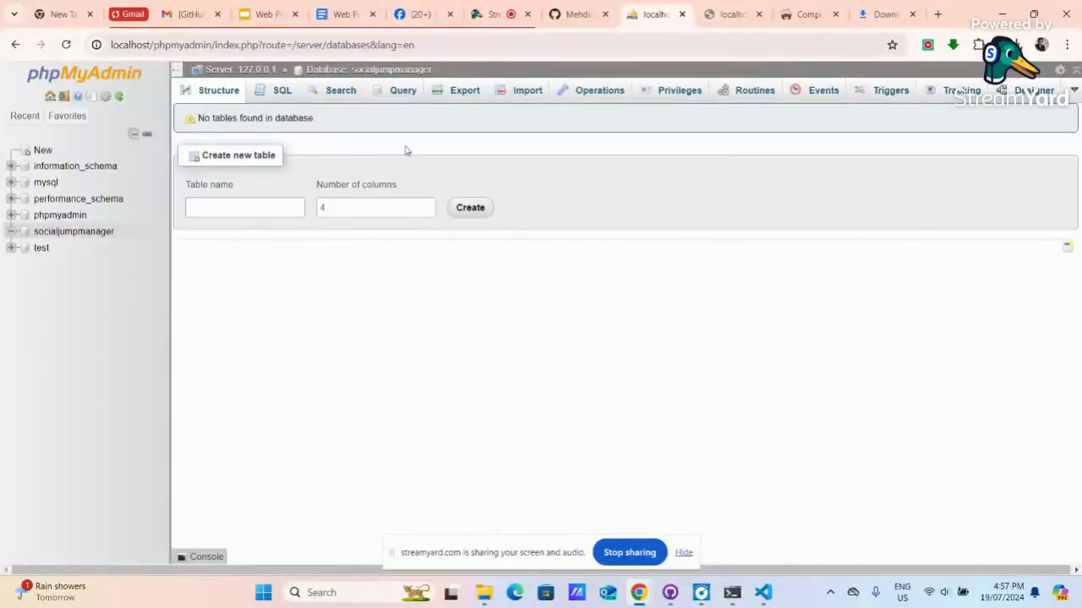
click(524, 90)
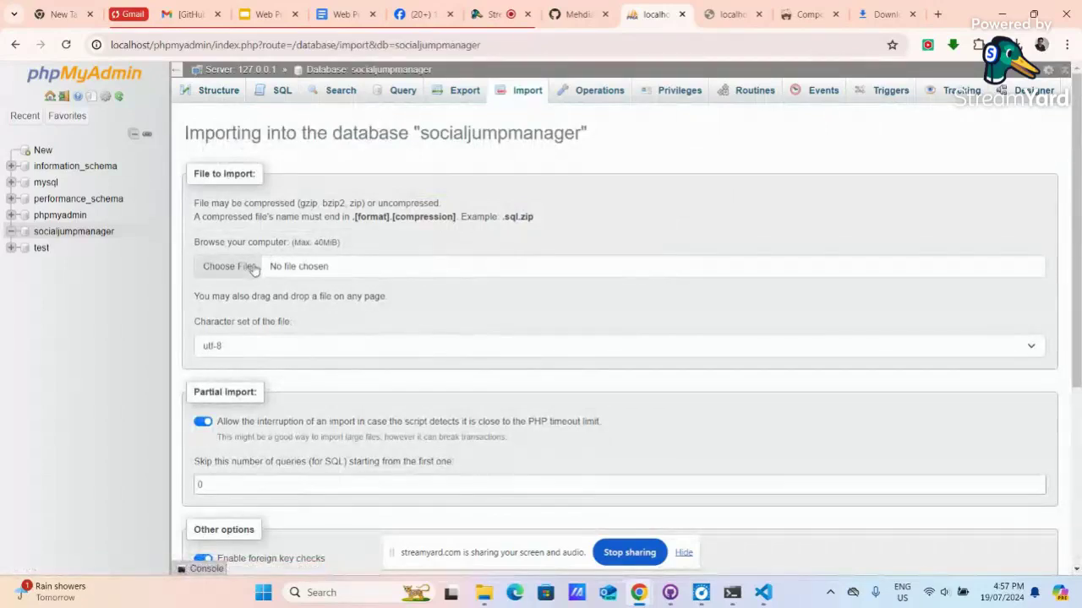
click(253, 268)
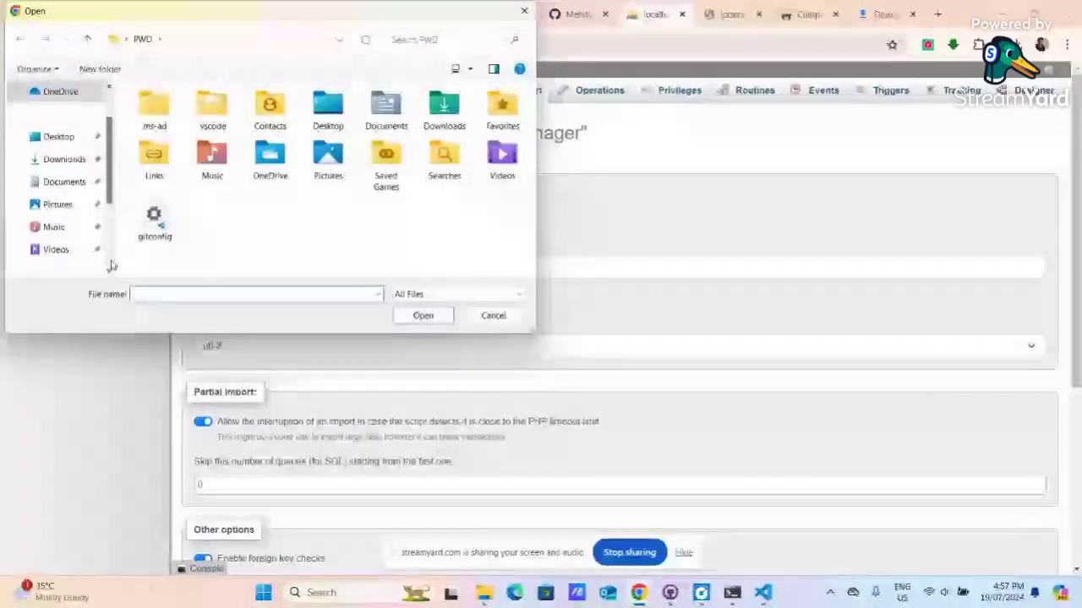
scroll(110, 264, down, 3)
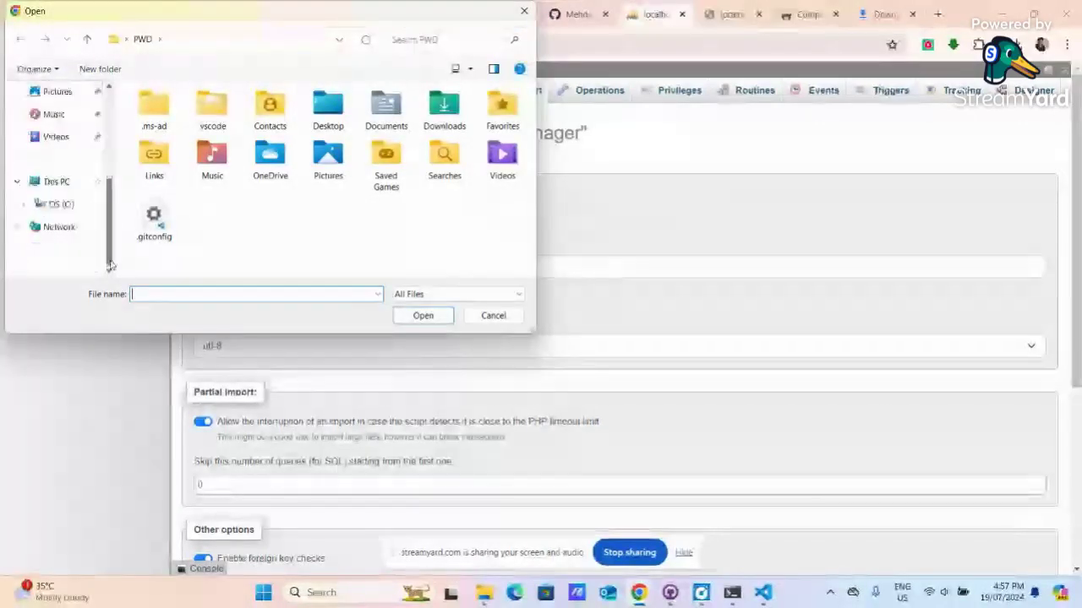
click(61, 205)
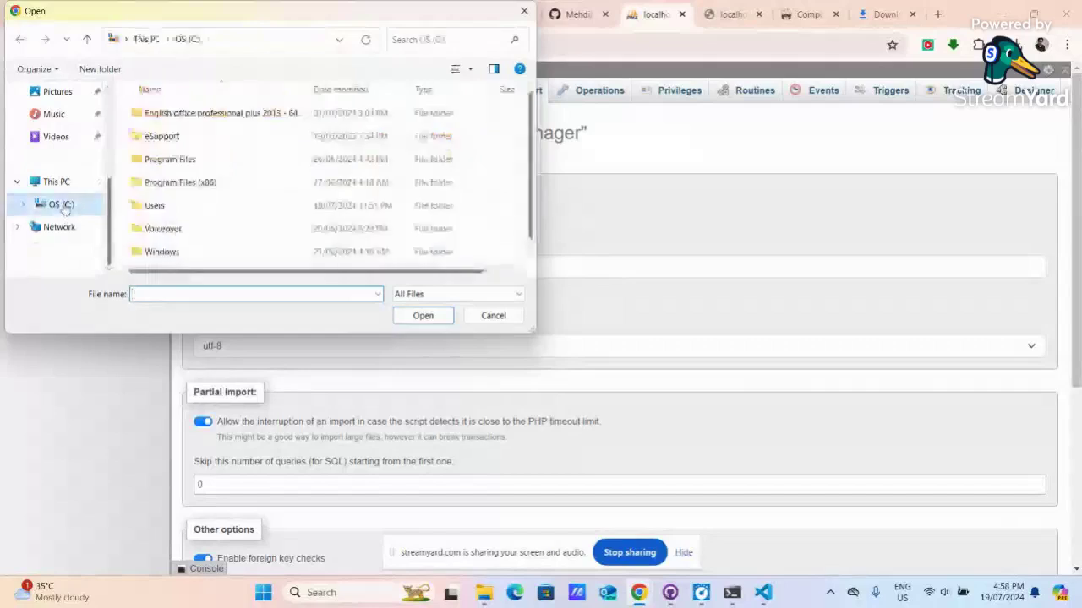
scroll(152, 256, down, 1)
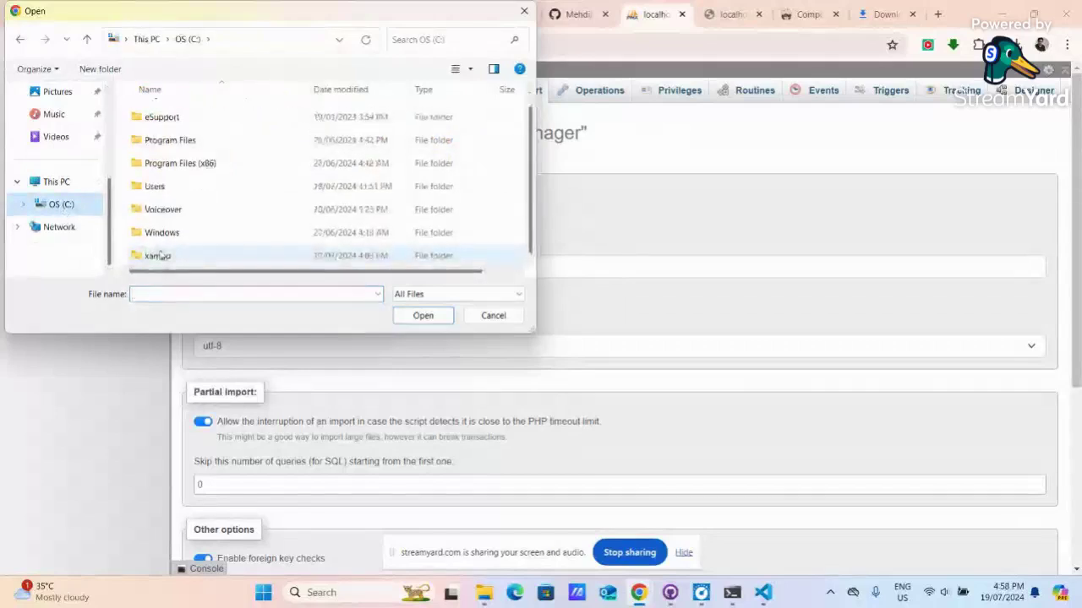
double_click(156, 255)
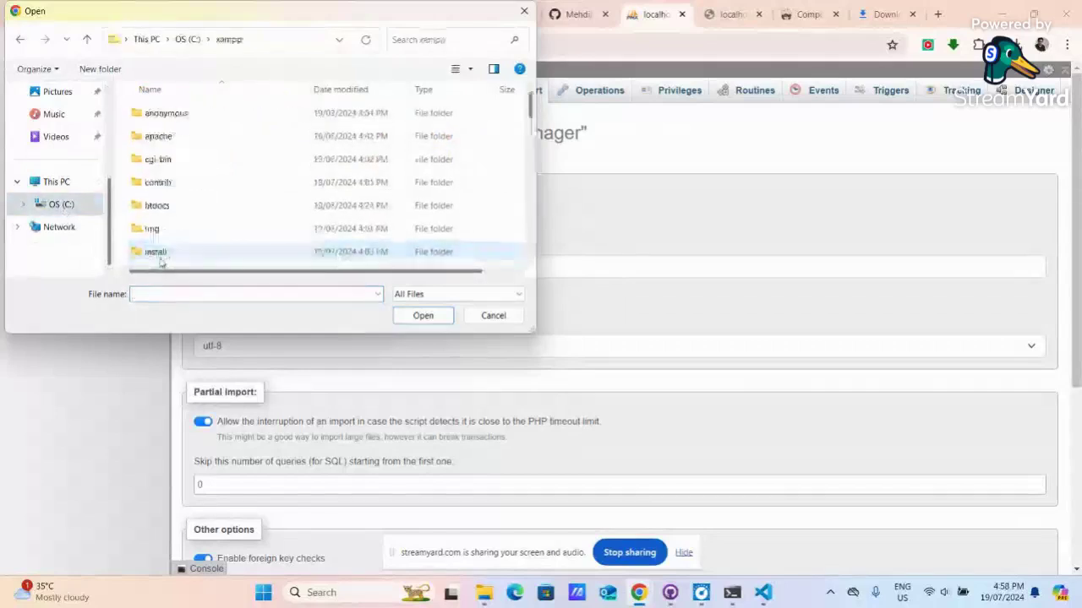
double_click(178, 213)
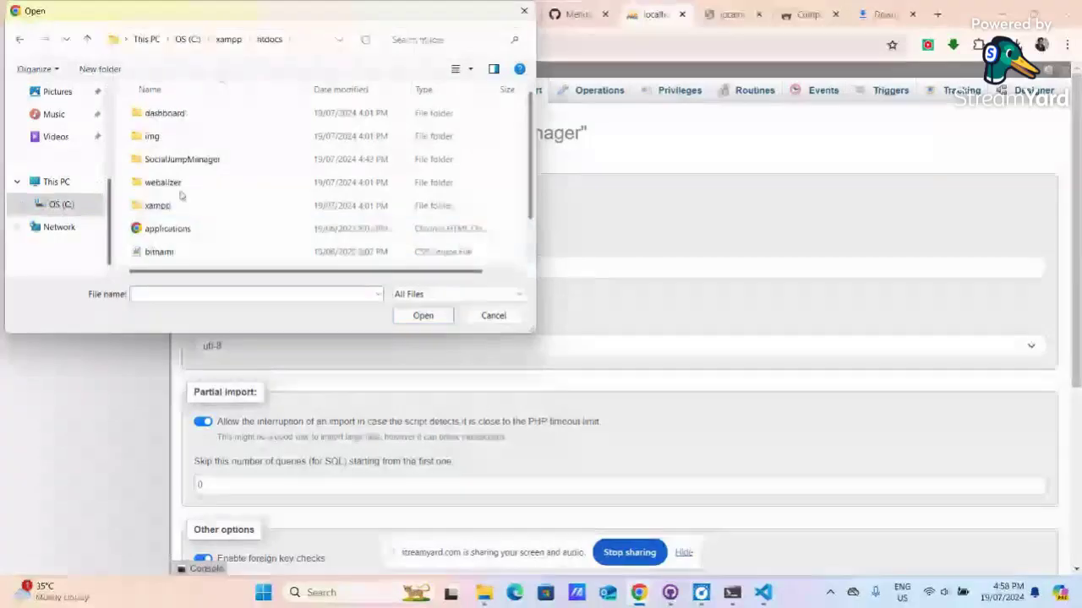
double_click(204, 162)
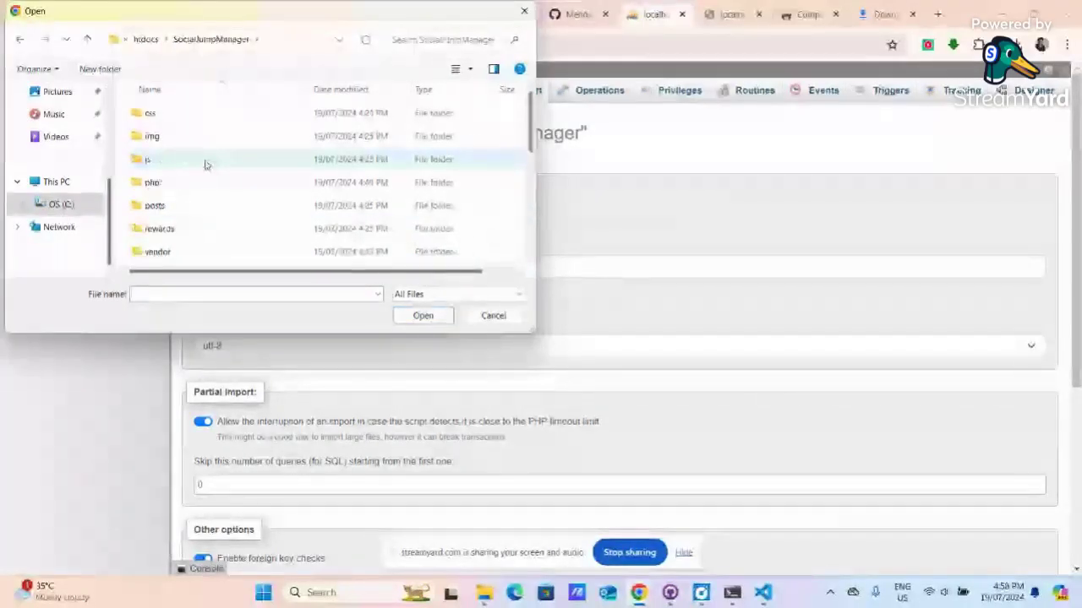
scroll(204, 165, down, 2)
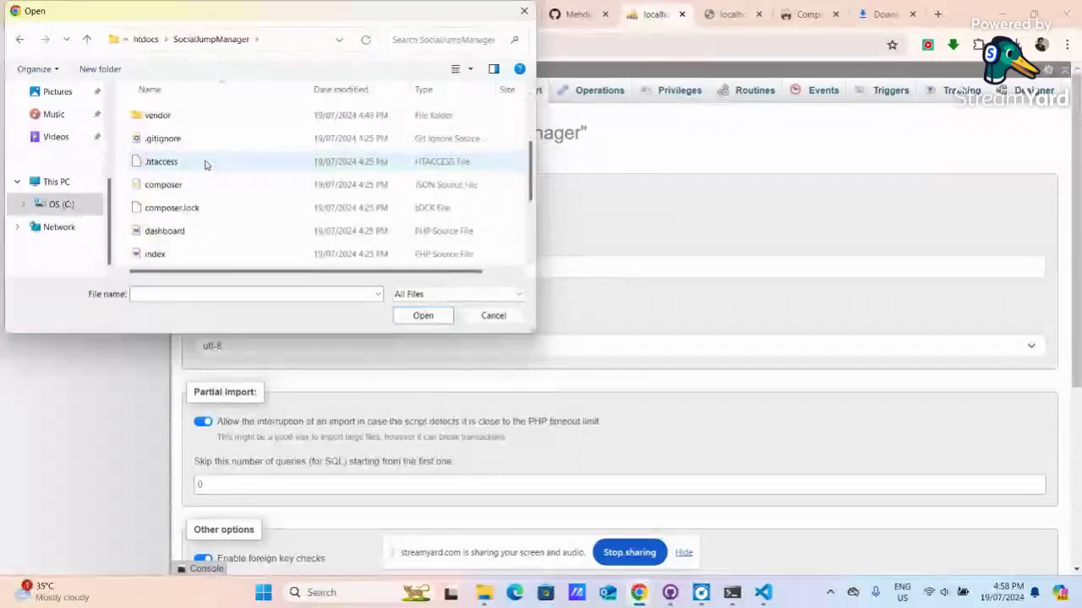
scroll(204, 165, down, 2)
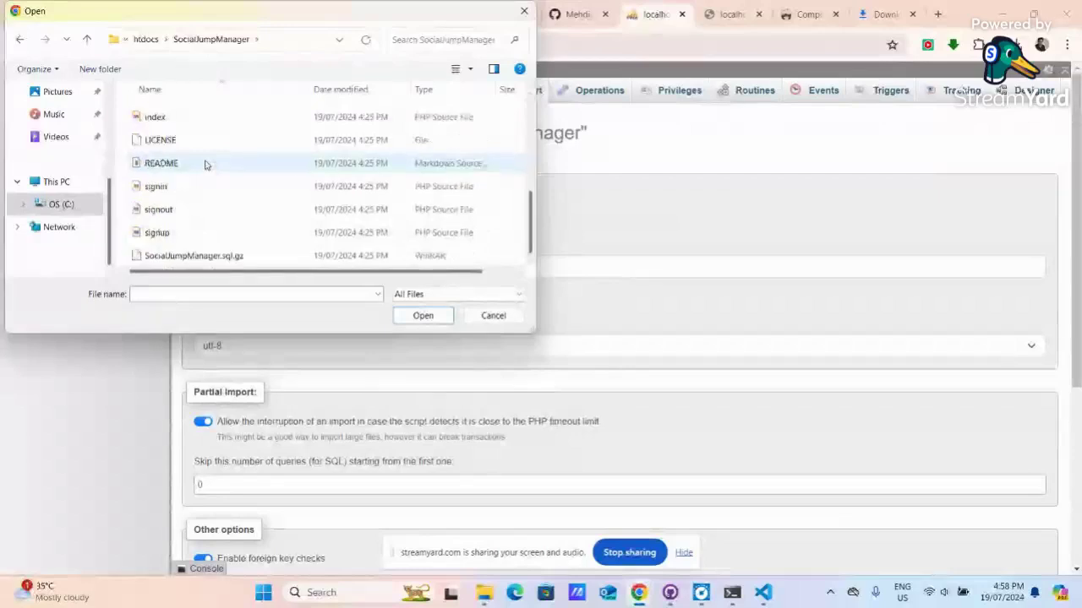
click(200, 262)
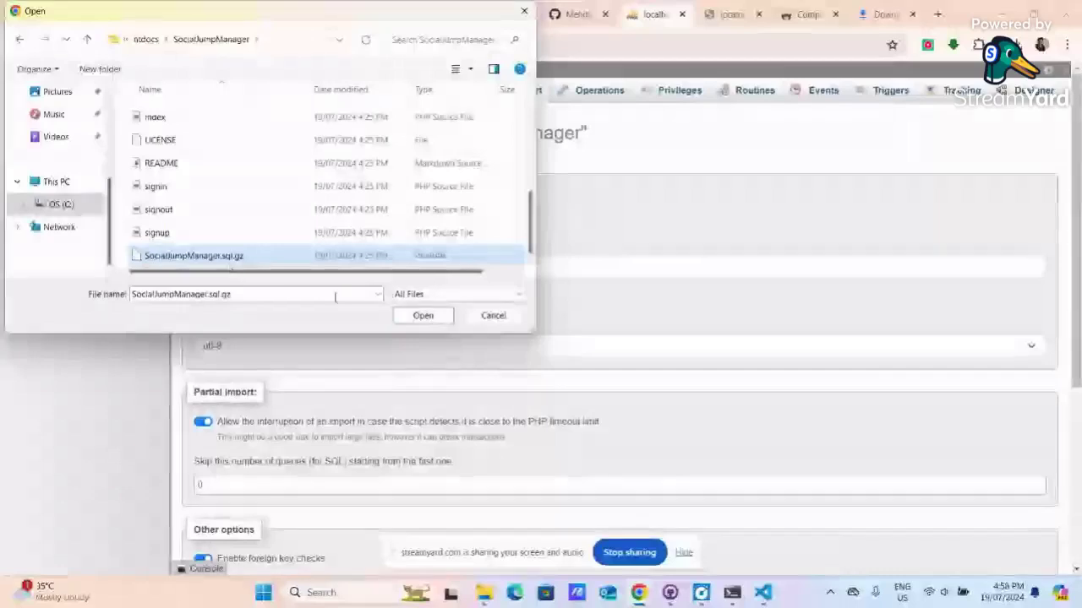
click(423, 316)
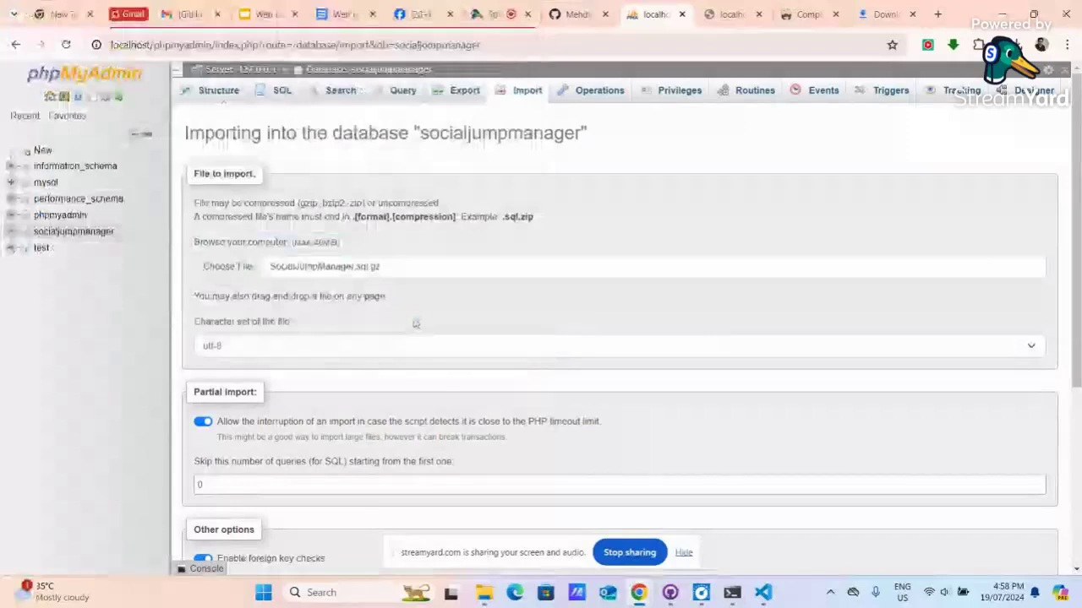
Step: Run the import, creating the posts, shares and users tables
scroll(415, 322, down, 3)
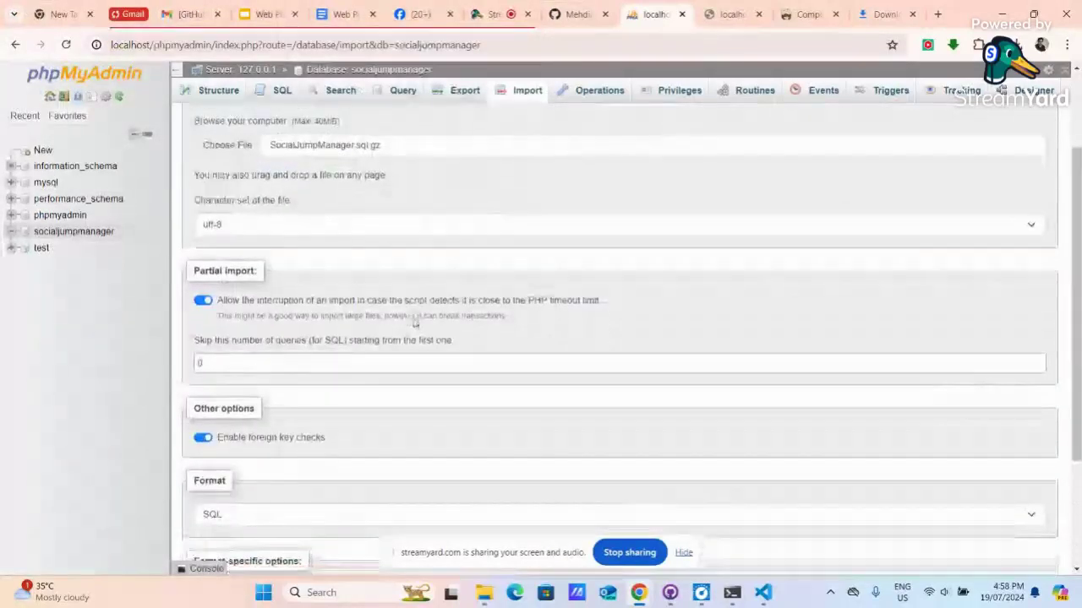
scroll(415, 323, down, 3)
scroll(415, 323, down, 2)
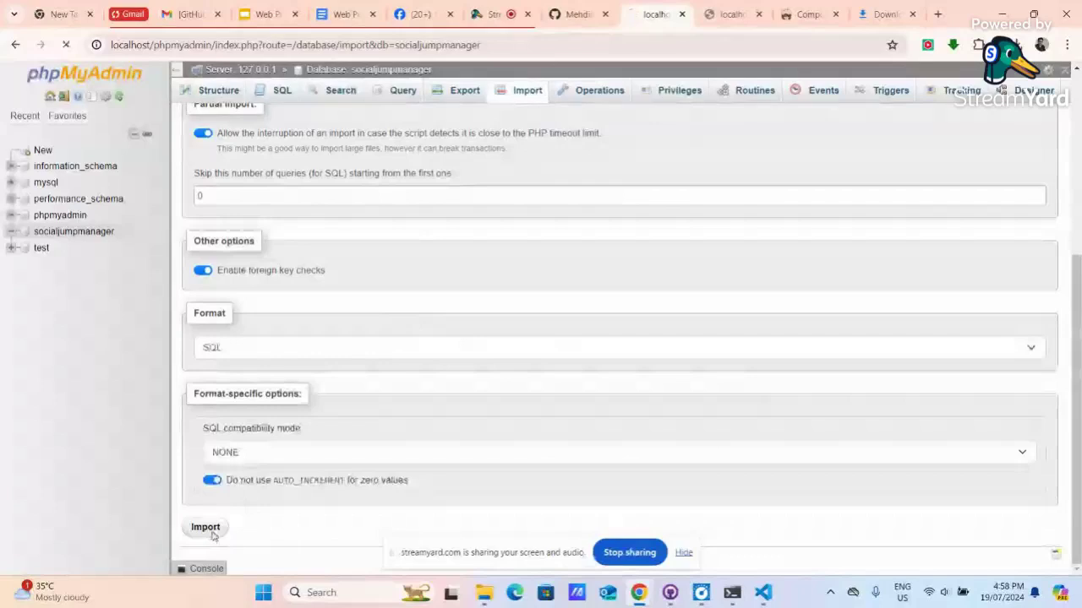
click(206, 526)
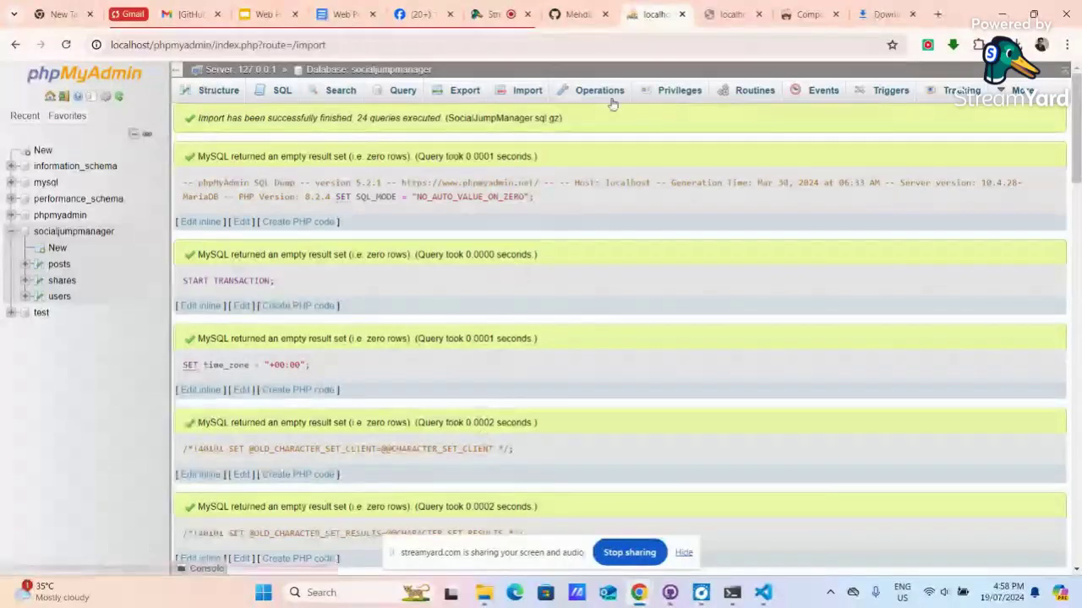
Step: On the localhost tab, trim the address to localhost/SocialJumpManager/ and load it
click(731, 15)
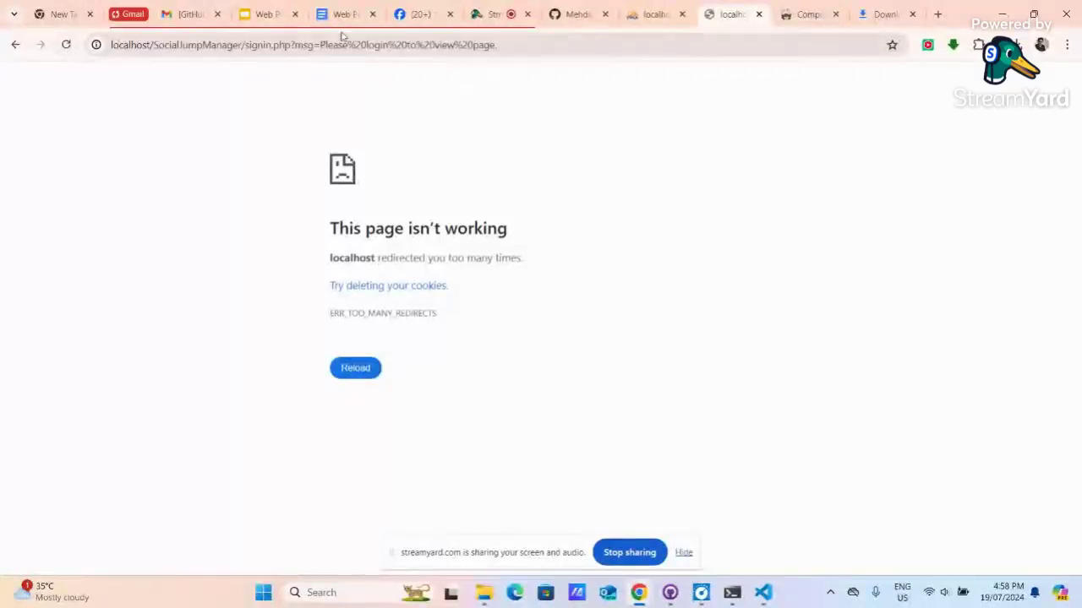
click(507, 46)
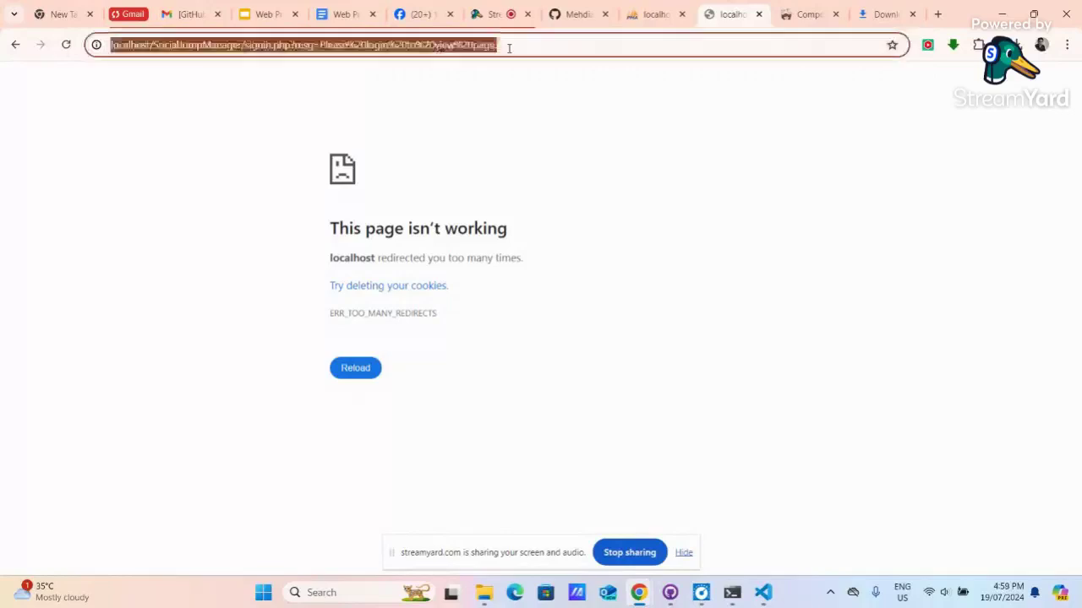
click(509, 47)
key(BackSpace)
key(BackSpace)
key(BackSpace)
key(BackSpace)
key(BackSpace)
key(BackSpace)
key(BackSpace)
key(BackSpace)
key(BackSpace)
key(BackSpace)
key(BackSpace)
key(BackSpace)
key(BackSpace)
key(BackSpace)
key(BackSpace)
key(BackSpace)
key(BackSpace)
key(BackSpace)
key(BackSpace)
key(BackSpace)
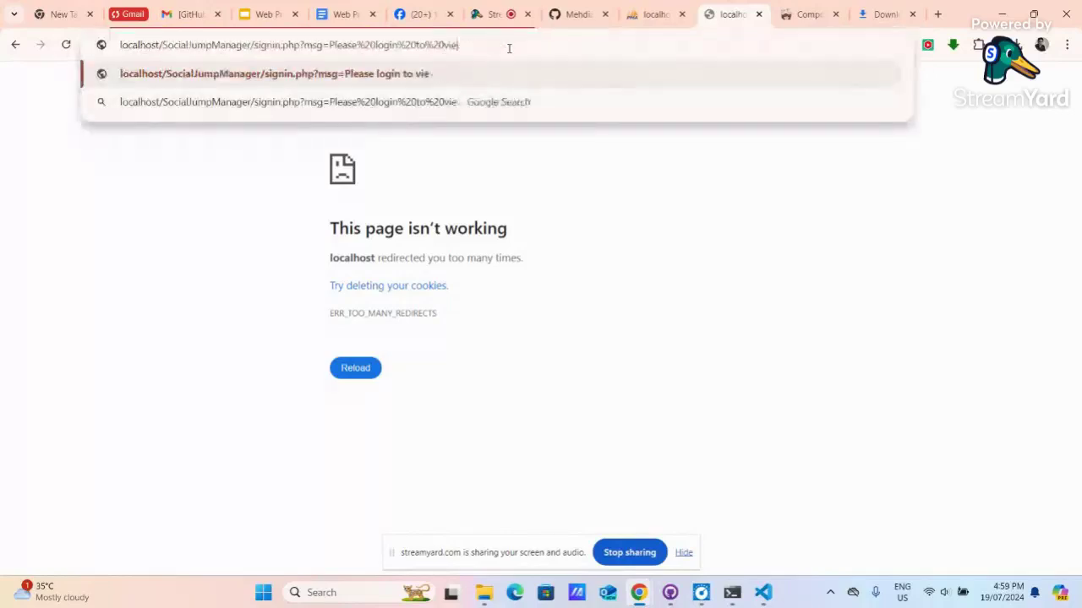
key(BackSpace)
key(BackSpace)
key(BackSpace)
key(BackSpace)
key(BackSpace)
key(BackSpace)
key(BackSpace)
key(BackSpace)
key(BackSpace)
key(BackSpace)
key(BackSpace)
key(BackSpace)
key(BackSpace)
key(BackSpace)
key(BackSpace)
key(BackSpace)
key(BackSpace)
key(BackSpace)
key(BackSpace)
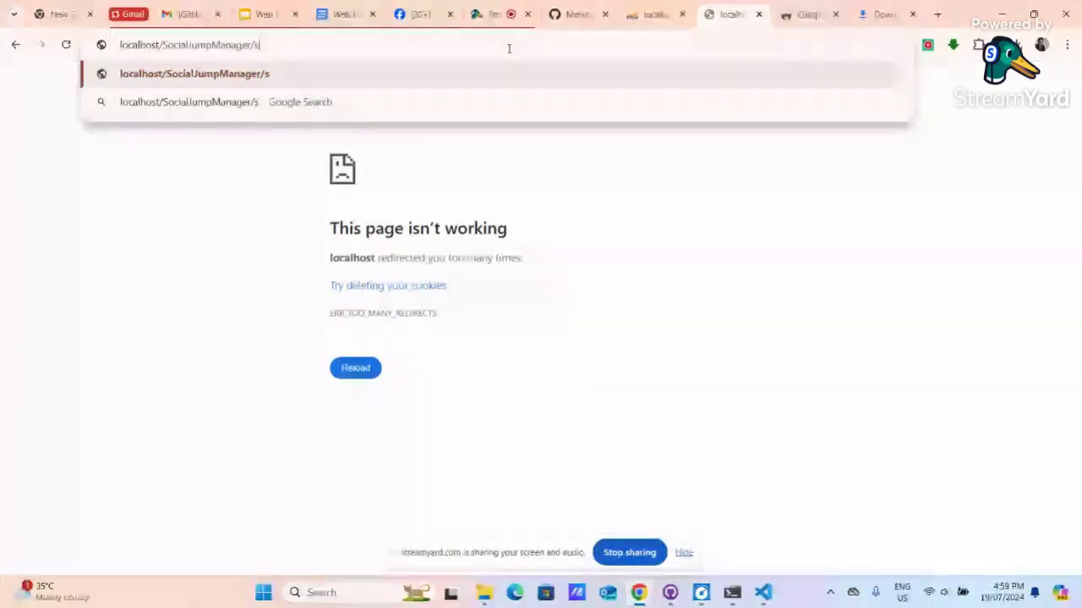
key(BackSpace)
key(Return)
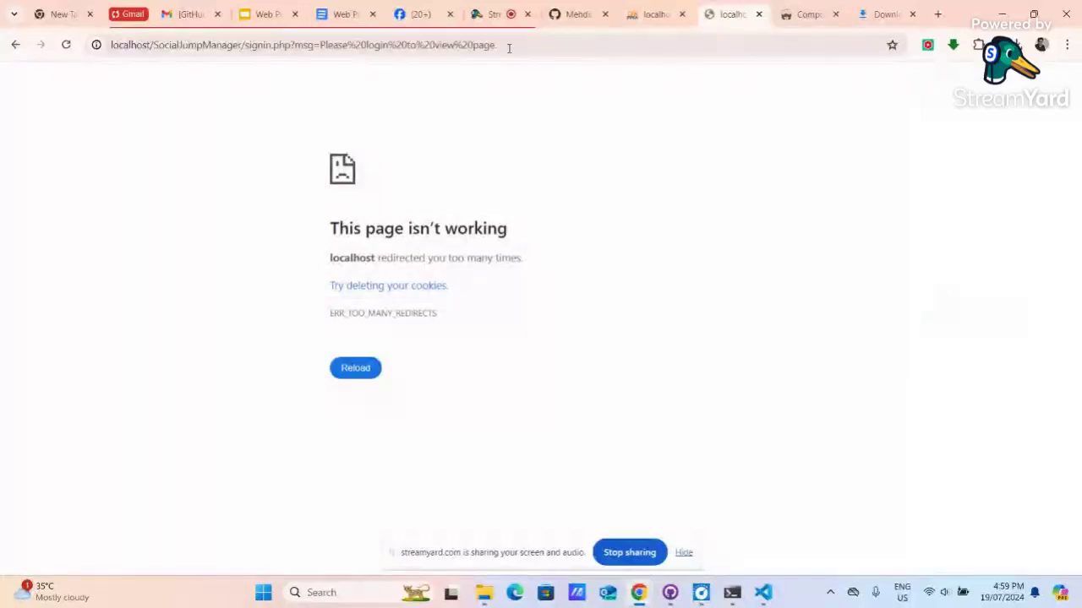
Step: Retry localhost/SocialJumpManager/ once more; signin.php still fails with too many redirects
click(508, 47)
click(508, 48)
key(BackSpace)
key(BackSpace)
key(BackSpace)
key(BackSpace)
key(BackSpace)
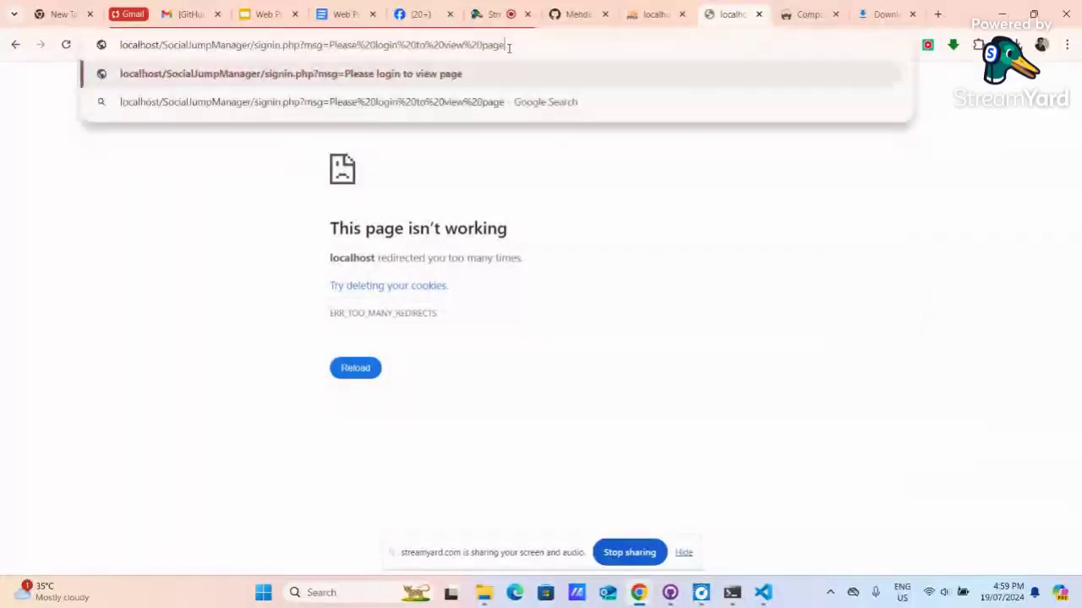
key(BackSpace)
key(BackSpace)
key(BackSpace)
key(BackSpace)
key(BackSpace)
key(BackSpace)
key(BackSpace)
key(BackSpace)
key(BackSpace)
key(BackSpace)
key(BackSpace)
key(BackSpace)
key(BackSpace)
key(BackSpace)
key(BackSpace)
key(BackSpace)
key(BackSpace)
key(BackSpace)
key(BackSpace)
key(BackSpace)
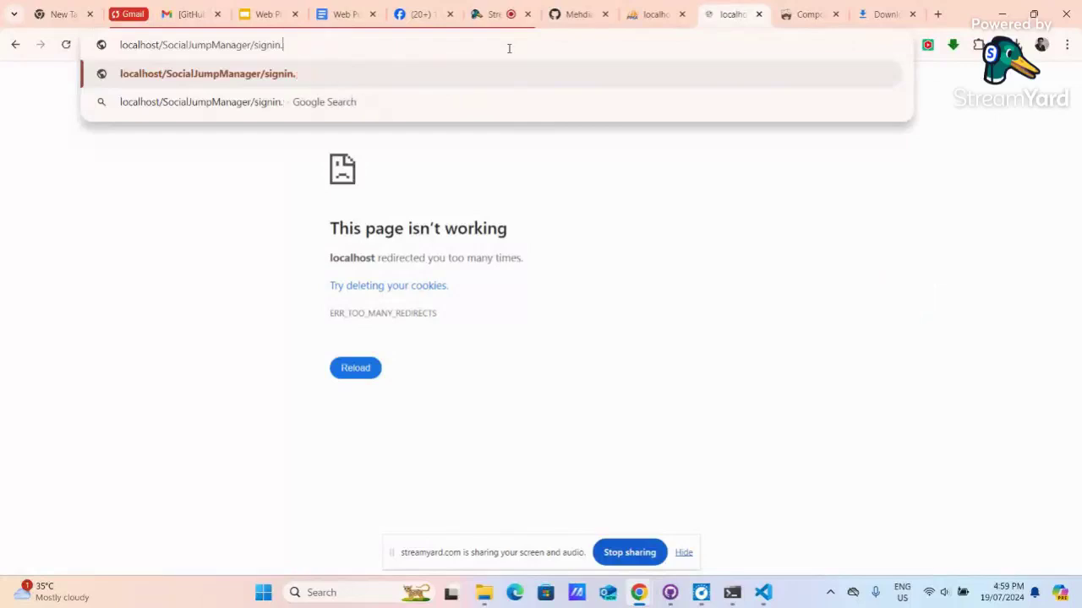
key(BackSpace)
key(BackSpace)
key(BackSpace)
key(BackSpace)
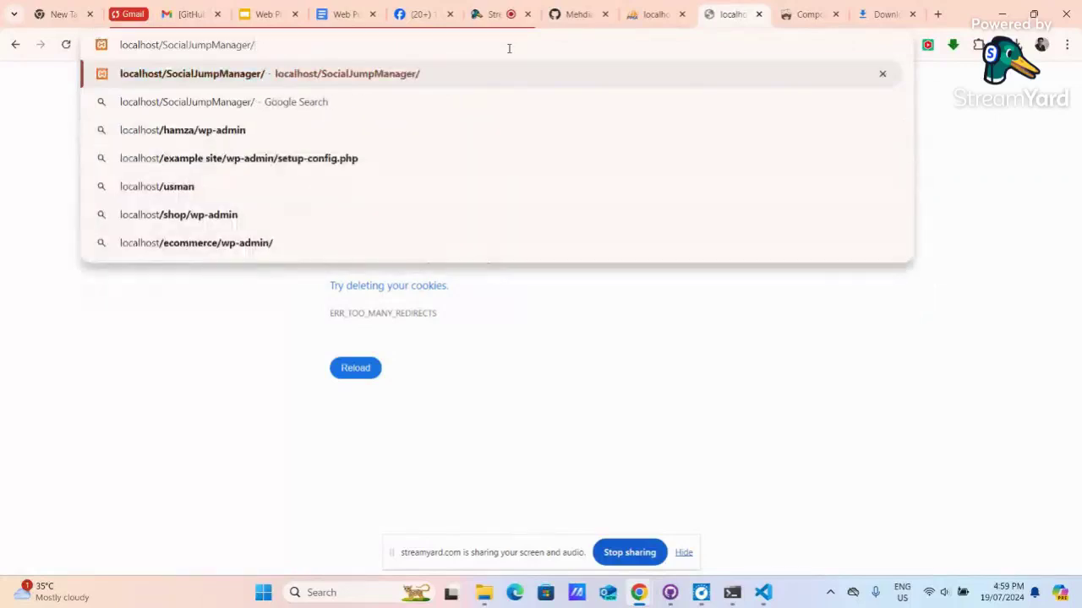
key(Return)
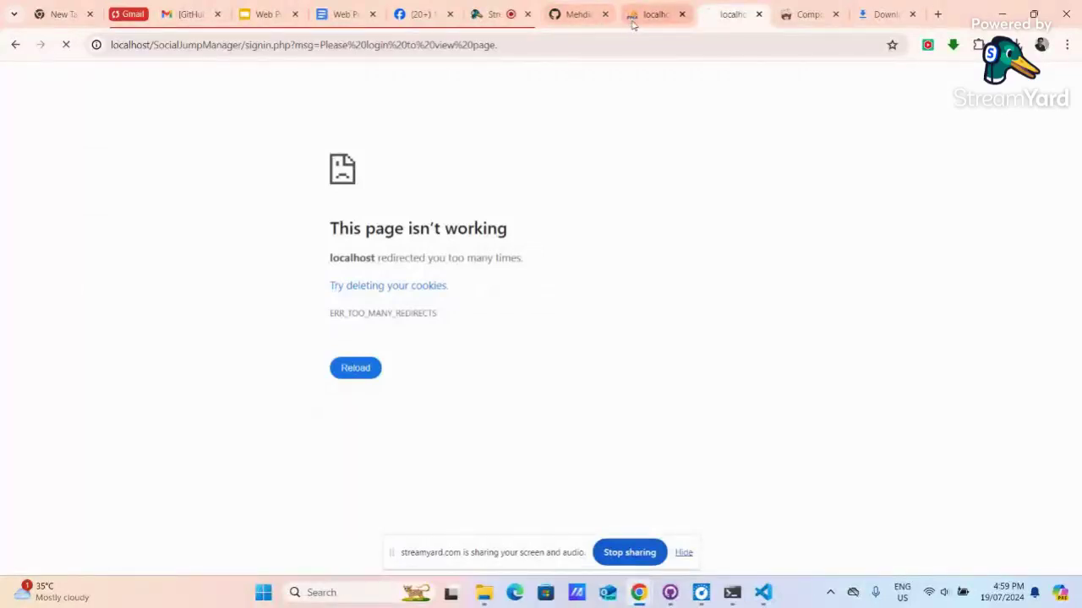
mouse_move(641, 23)
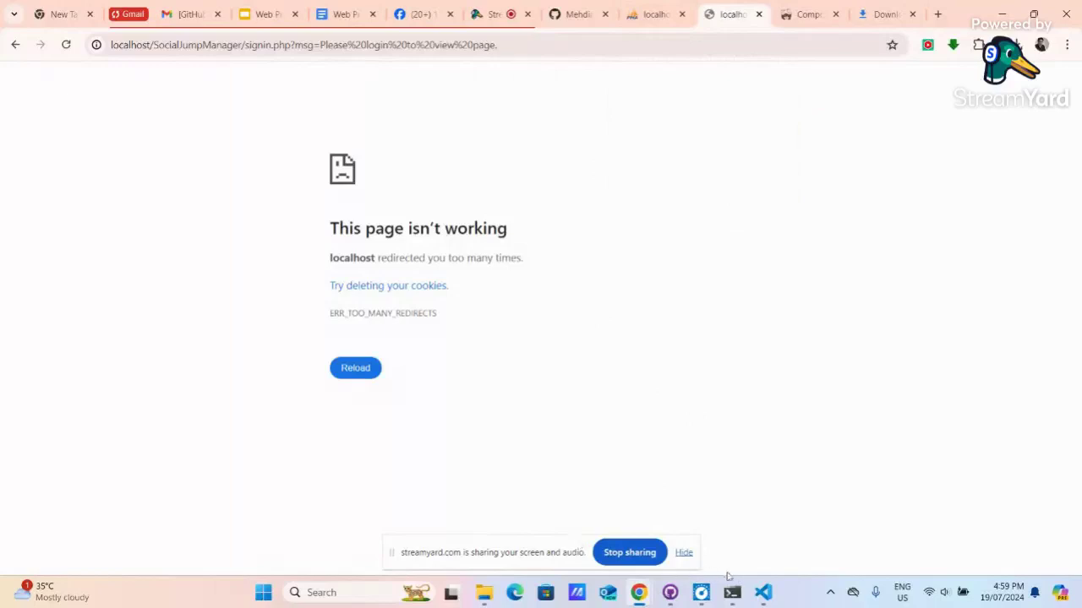
Step: Paste SocialJumpManager between the DB_NAME quotes in .env, save, and return to Chrome
click(769, 598)
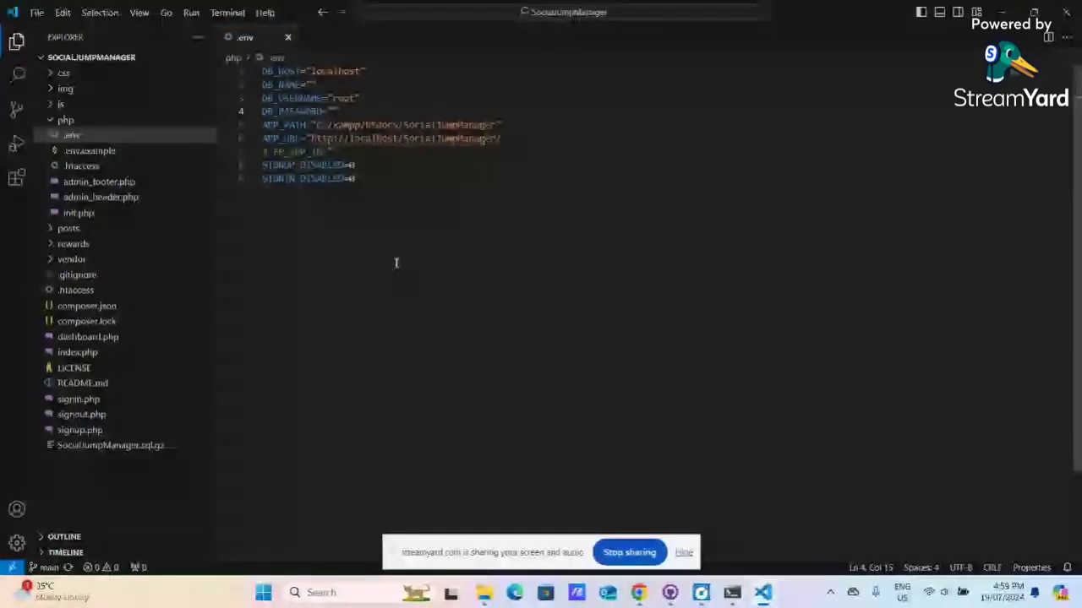
click(311, 85)
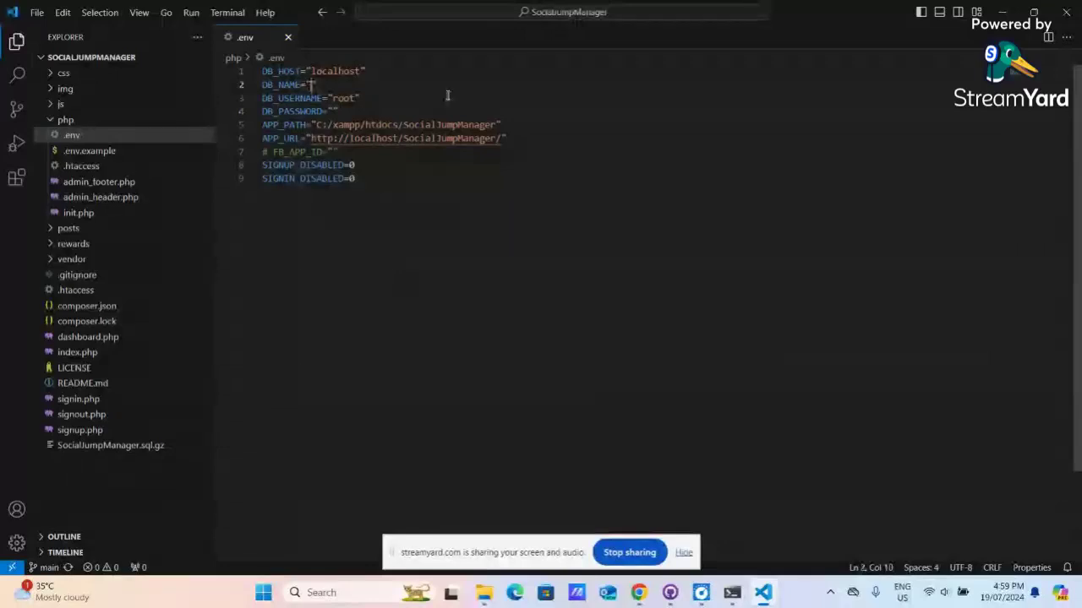
text(SocialJumpManager)
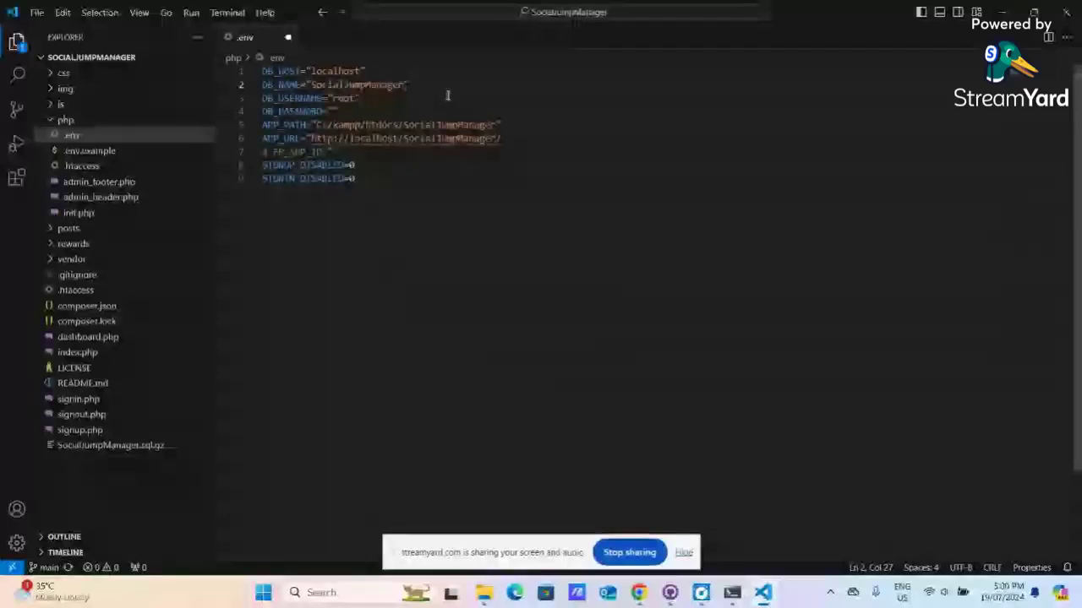
key(ctrl+s)
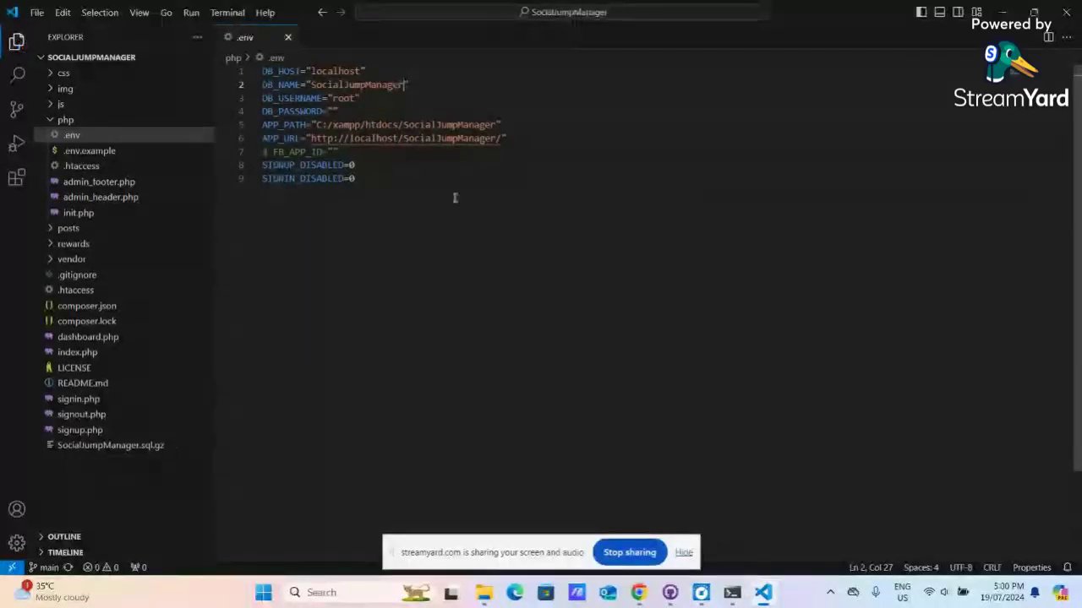
key(alt+Tab)
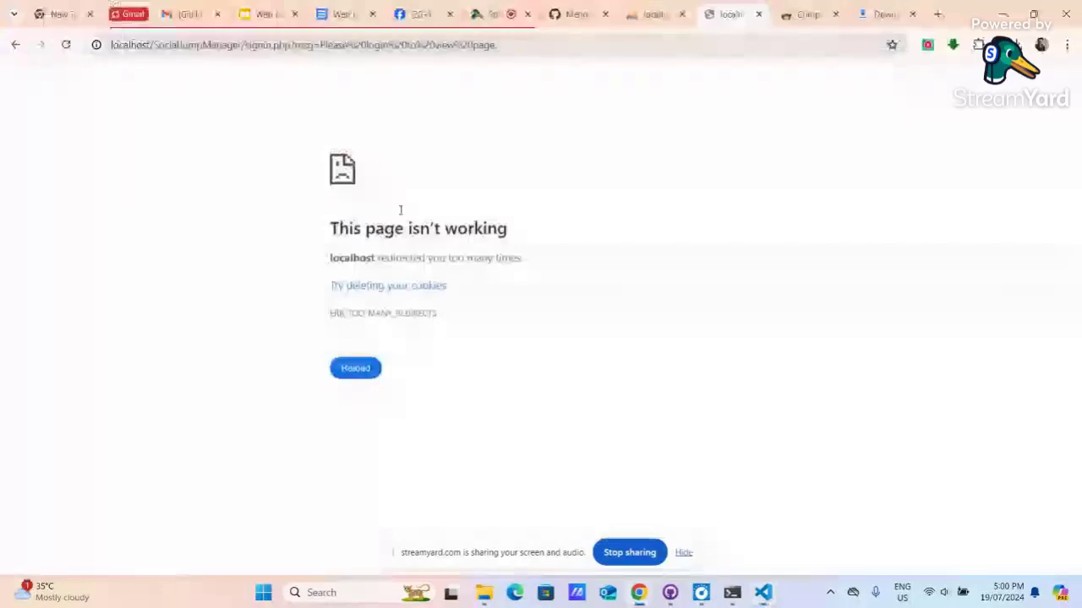
Step: Reload, then trim the address to localhost/SocialJumpManager/ and load it
click(64, 44)
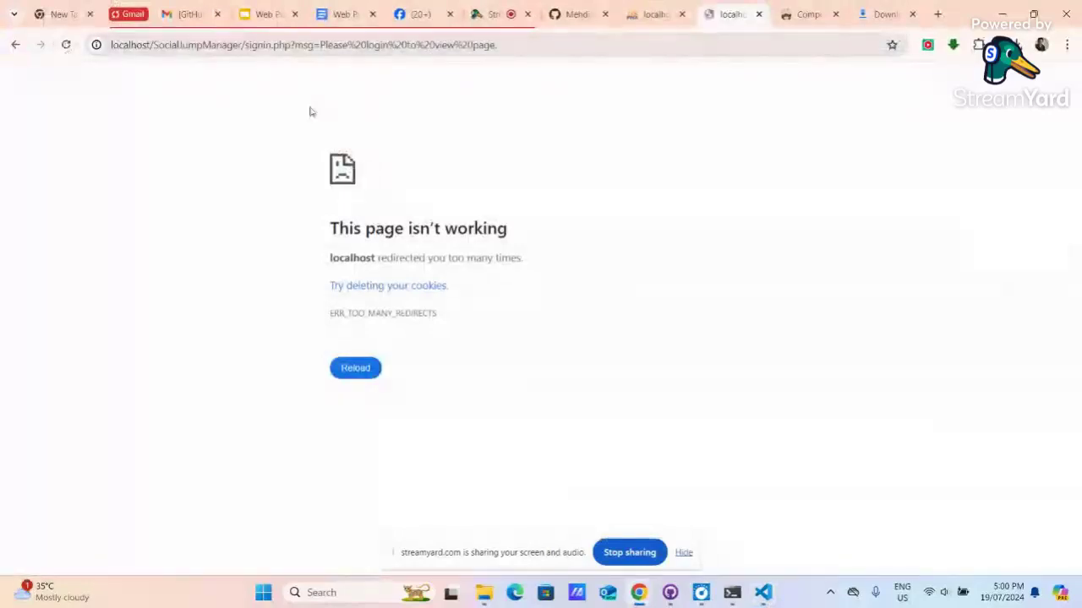
click(508, 49)
key(BackSpace)
key(BackSpace)
key(BackSpace)
key(BackSpace)
key(BackSpace)
key(BackSpace)
key(BackSpace)
key(BackSpace)
key(BackSpace)
key(BackSpace)
key(BackSpace)
key(BackSpace)
key(BackSpace)
key(BackSpace)
key(BackSpace)
key(BackSpace)
key(BackSpace)
key(BackSpace)
key(BackSpace)
key(BackSpace)
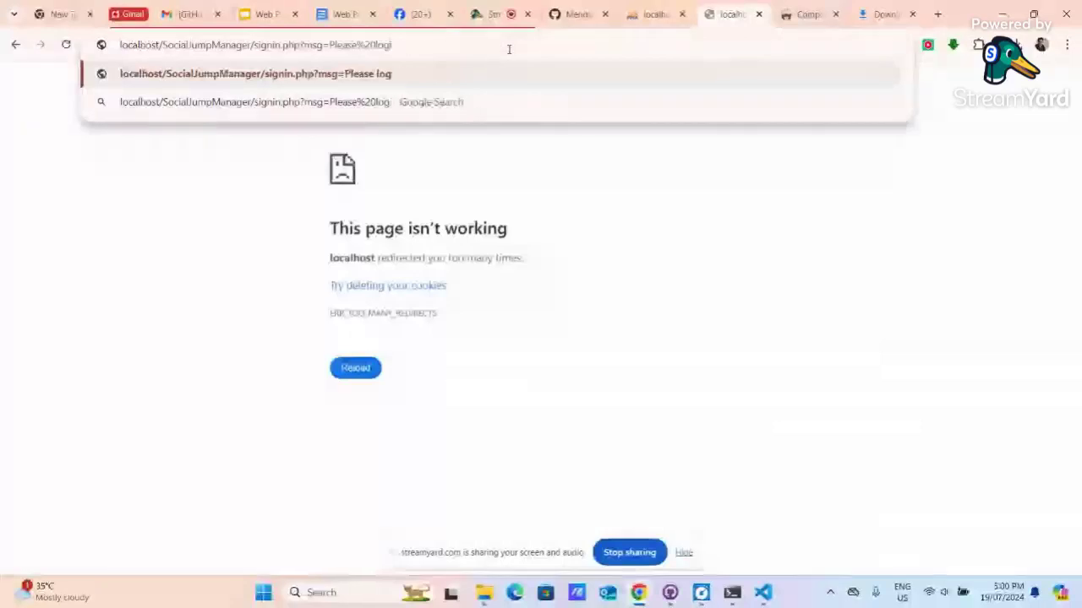
key(BackSpace)
key(BackSpace)
key(BackSpace)
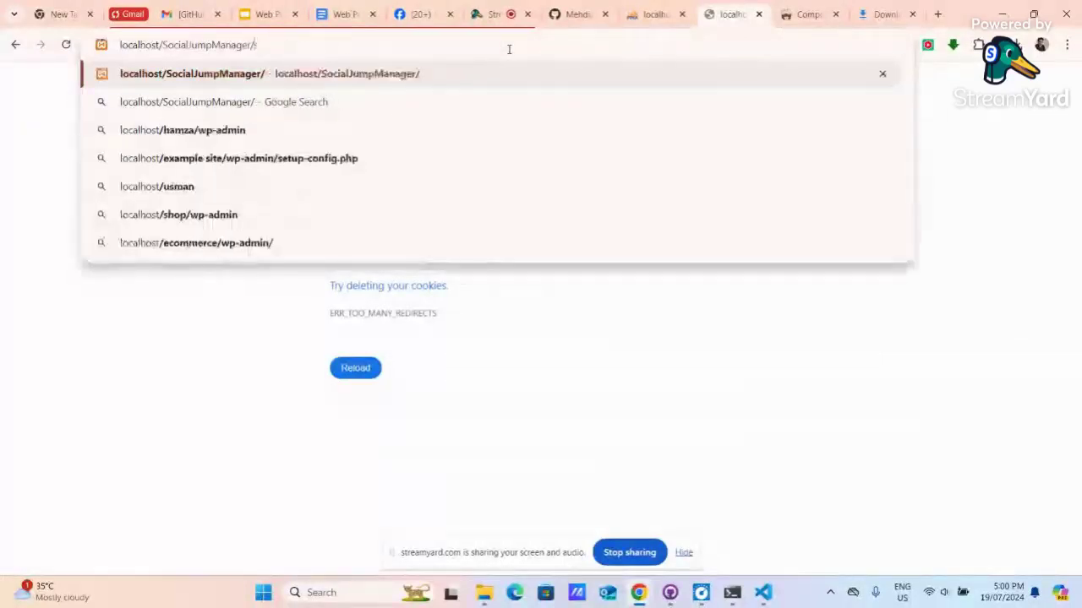
key(Return)
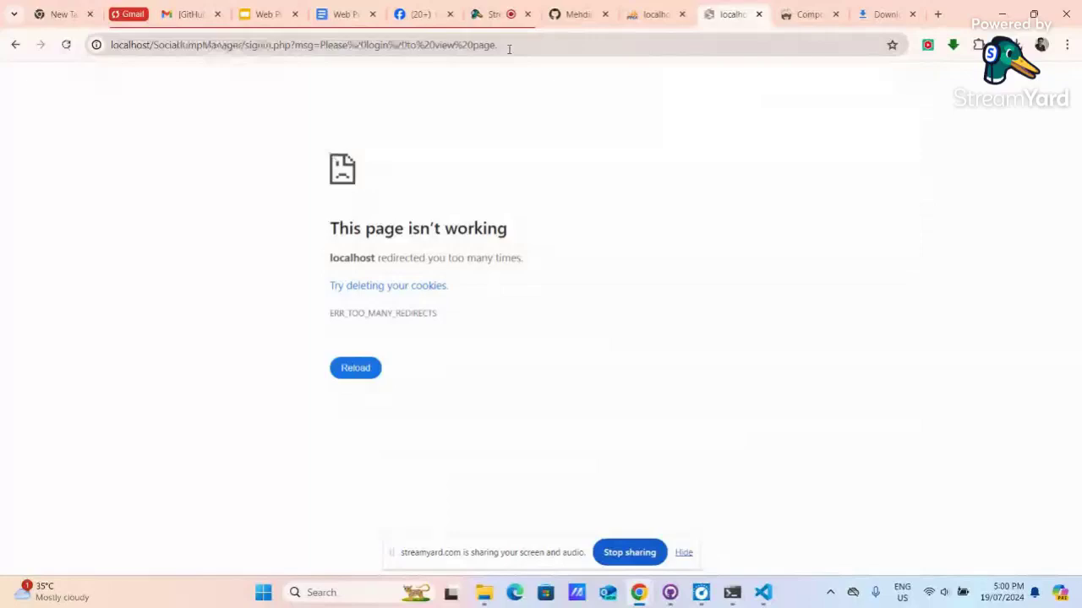
Step: Retry the site root again, still hitting too many redirects, then return to VS Code
click(521, 46)
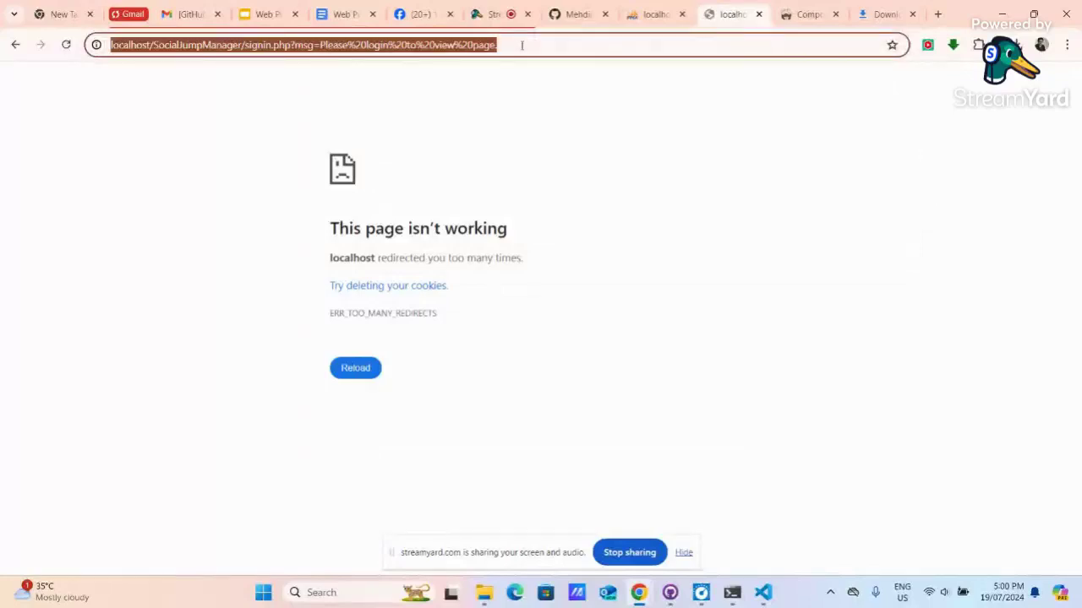
click(522, 46)
key(BackSpace)
key(BackSpace)
key(BackSpace)
key(BackSpace)
key(BackSpace)
key(BackSpace)
key(BackSpace)
key(BackSpace)
key(BackSpace)
key(BackSpace)
key(BackSpace)
key(BackSpace)
key(BackSpace)
key(BackSpace)
key(BackSpace)
key(BackSpace)
key(BackSpace)
key(BackSpace)
key(BackSpace)
key(BackSpace)
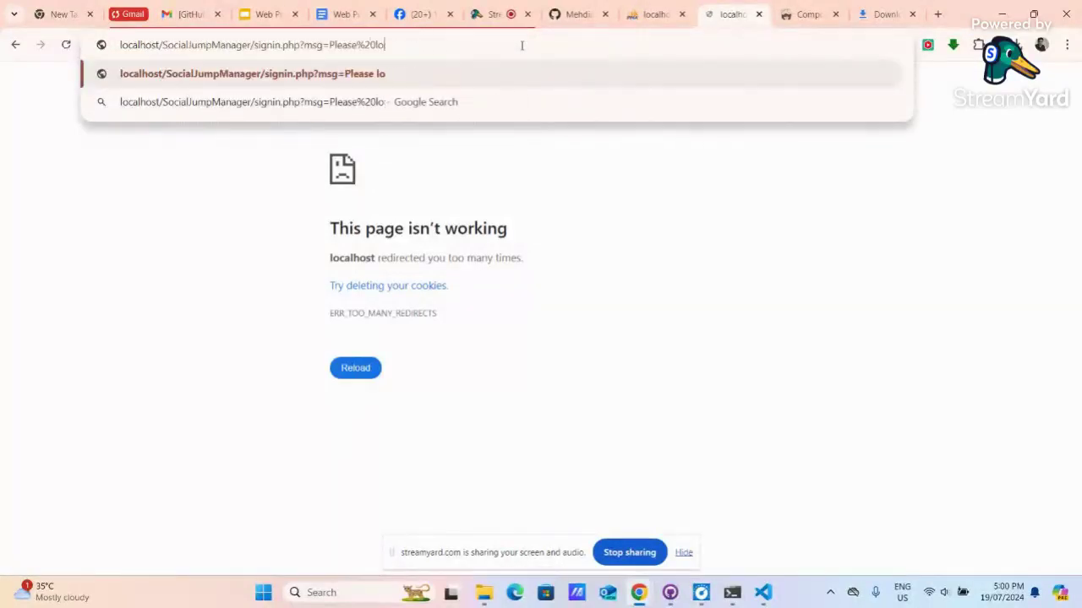
key(BackSpace)
key(BackSpace)
key(BackSpace)
key(BackSpace)
key(BackSpace)
key(BackSpace)
key(BackSpace)
key(BackSpace)
key(BackSpace)
key(BackSpace)
key(BackSpace)
key(BackSpace)
key(BackSpace)
key(BackSpace)
key(BackSpace)
key(BackSpace)
key(BackSpace)
key(BackSpace)
key(BackSpace)
key(BackSpace)
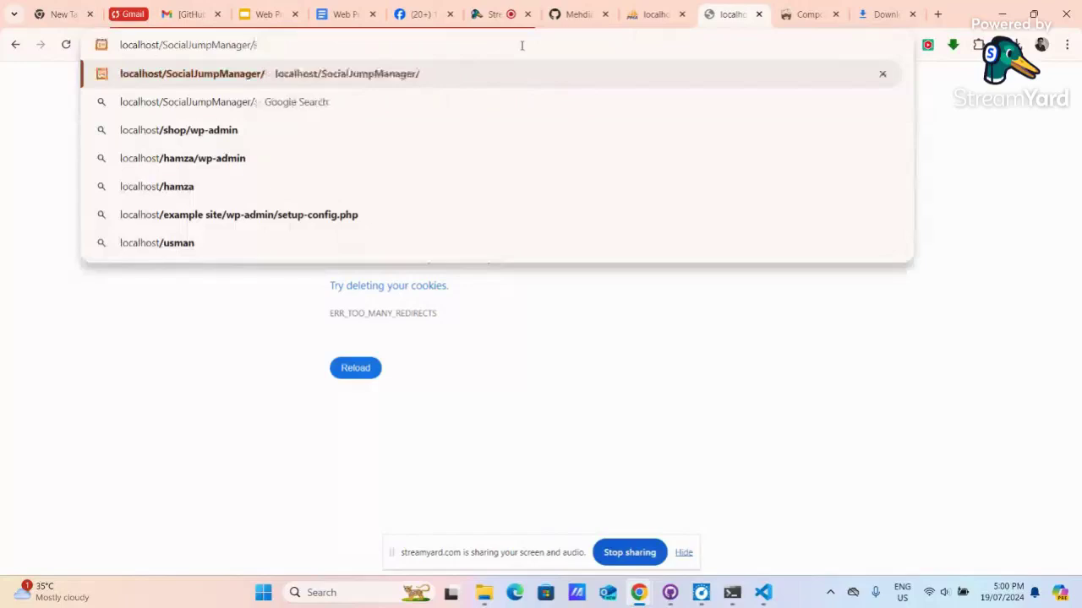
key(BackSpace)
key(Return)
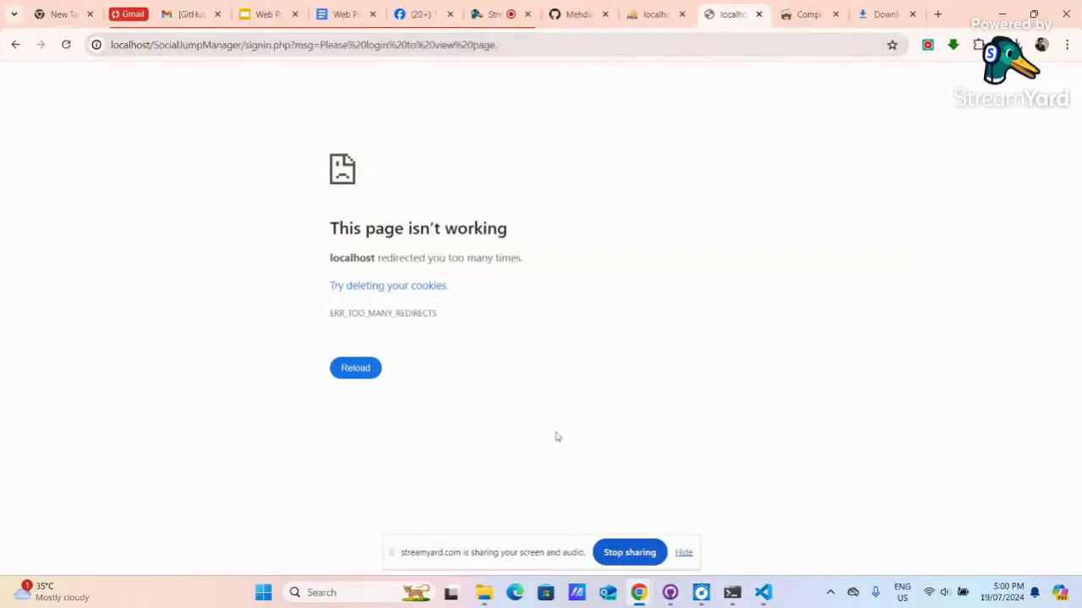
click(763, 594)
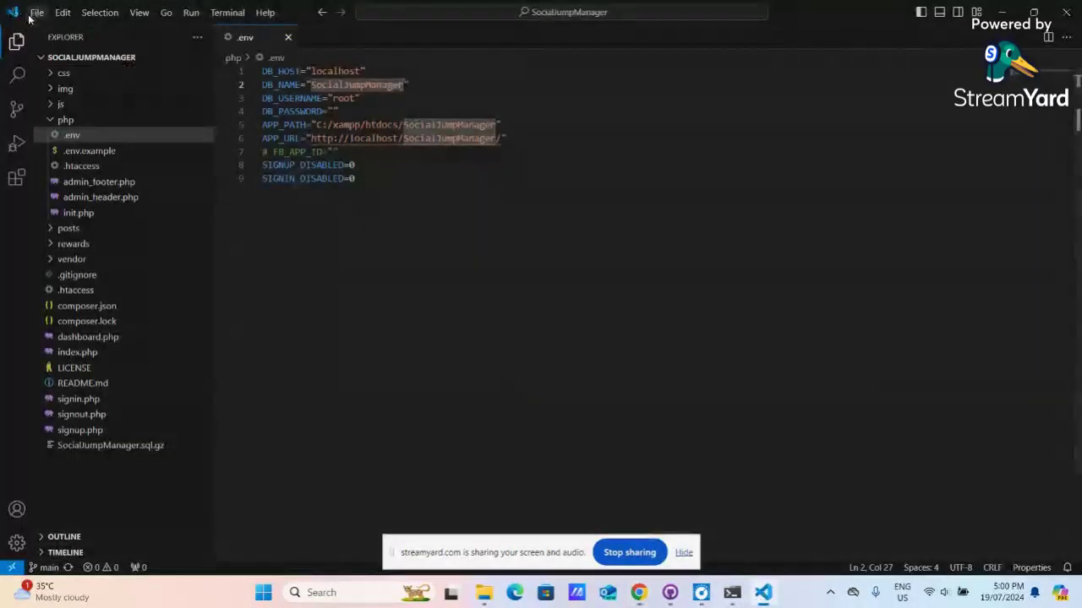
Step: Save .env via File > Save, then bring the localhost Chrome window forward
click(36, 12)
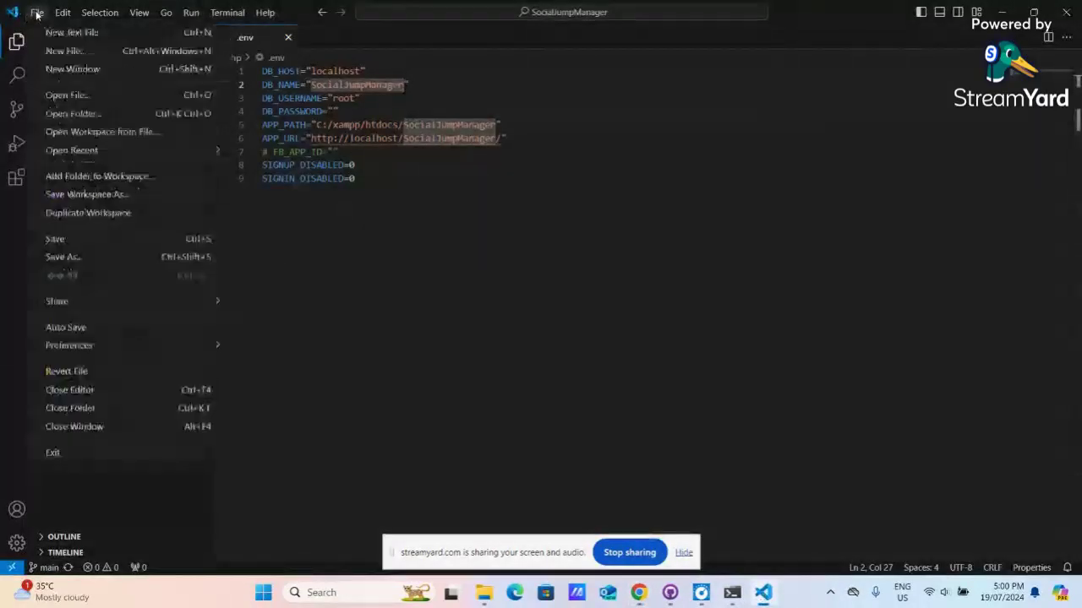
click(71, 239)
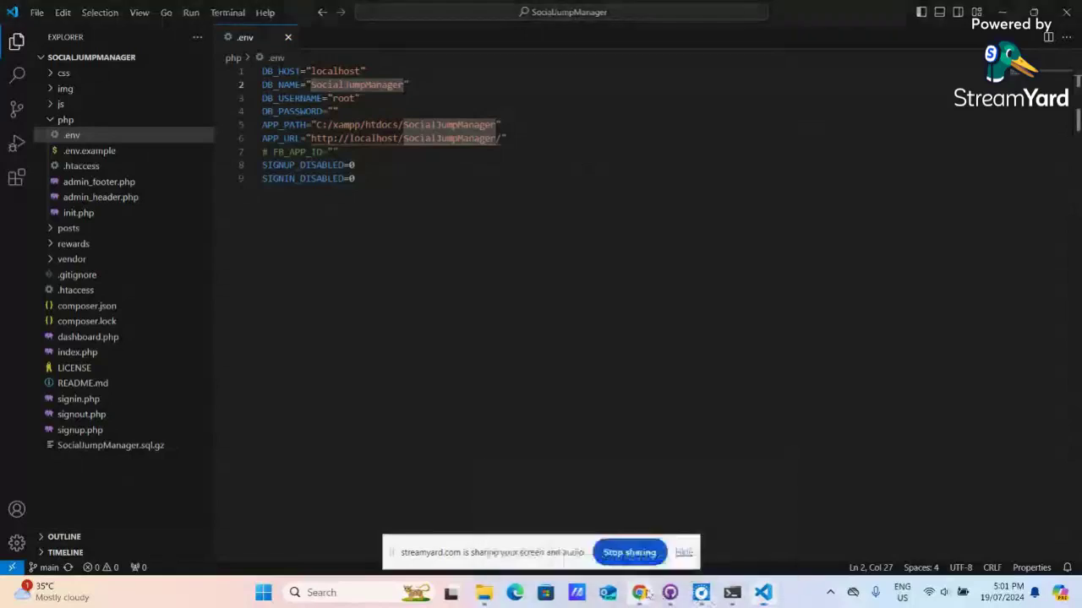
mouse_move(639, 592)
mouse_move(566, 527)
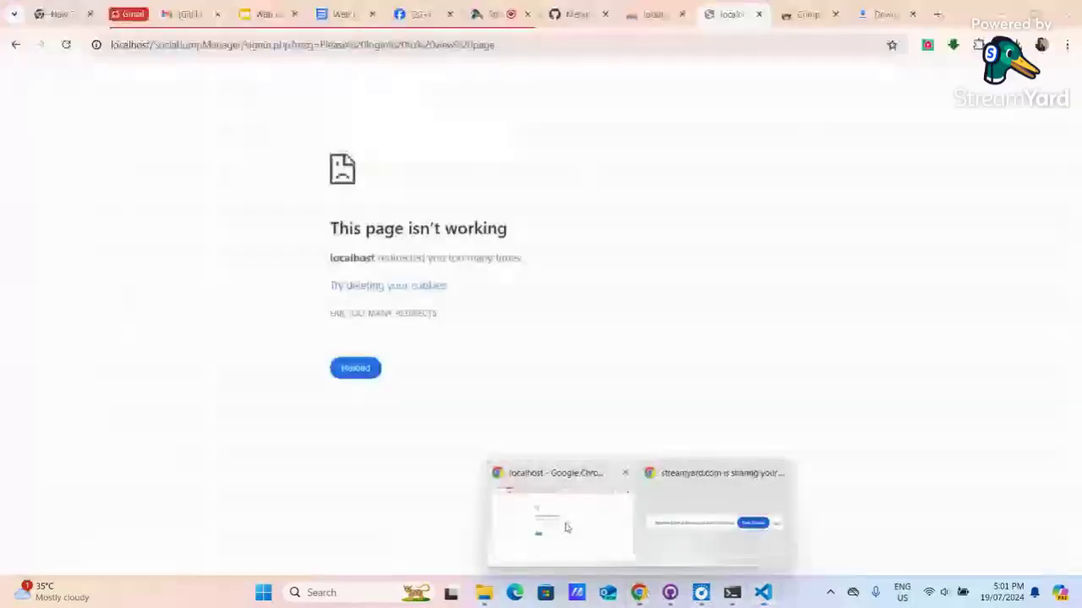
click(566, 528)
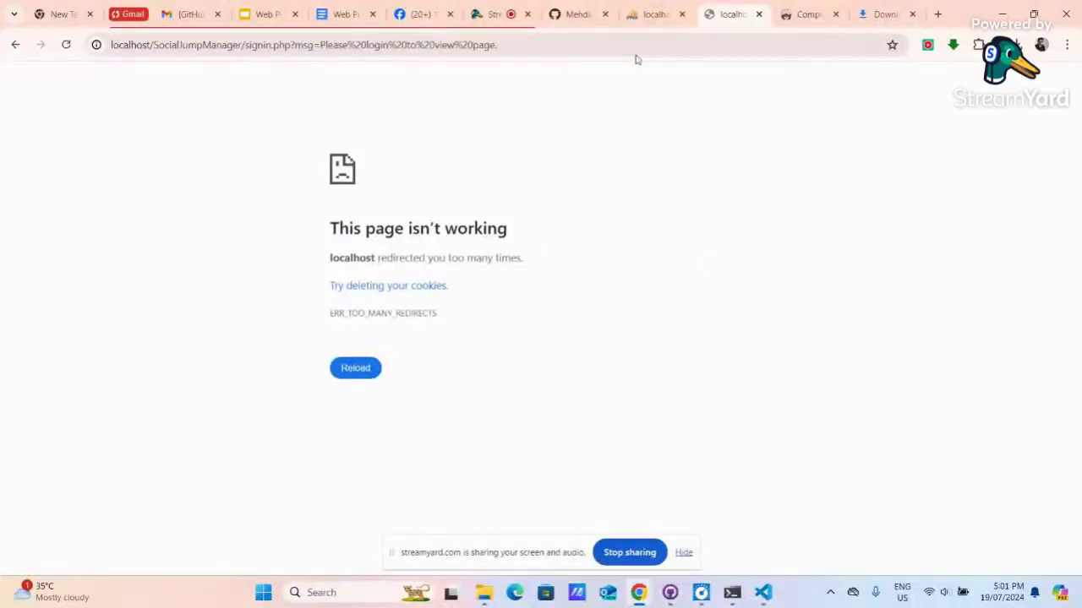
click(596, 46)
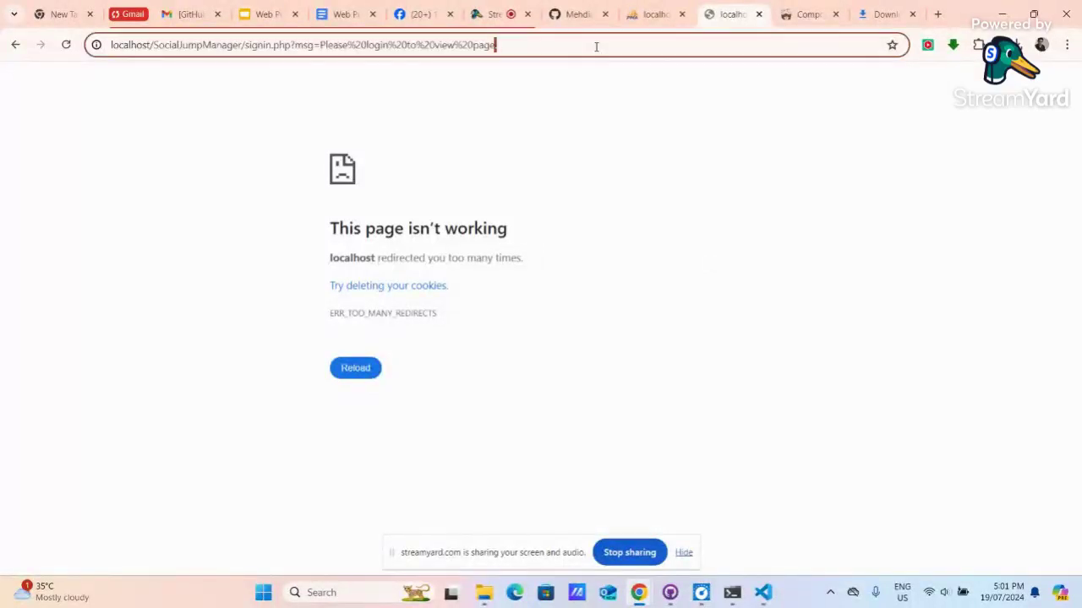
key(BackSpace)
key(BackSpace)
key(BackSpace)
key(BackSpace)
key(BackSpace)
key(BackSpace)
key(BackSpace)
key(BackSpace)
key(BackSpace)
key(BackSpace)
key(BackSpace)
key(BackSpace)
key(BackSpace)
key(BackSpace)
key(BackSpace)
key(BackSpace)
key(BackSpace)
key(BackSpace)
key(BackSpace)
key(BackSpace)
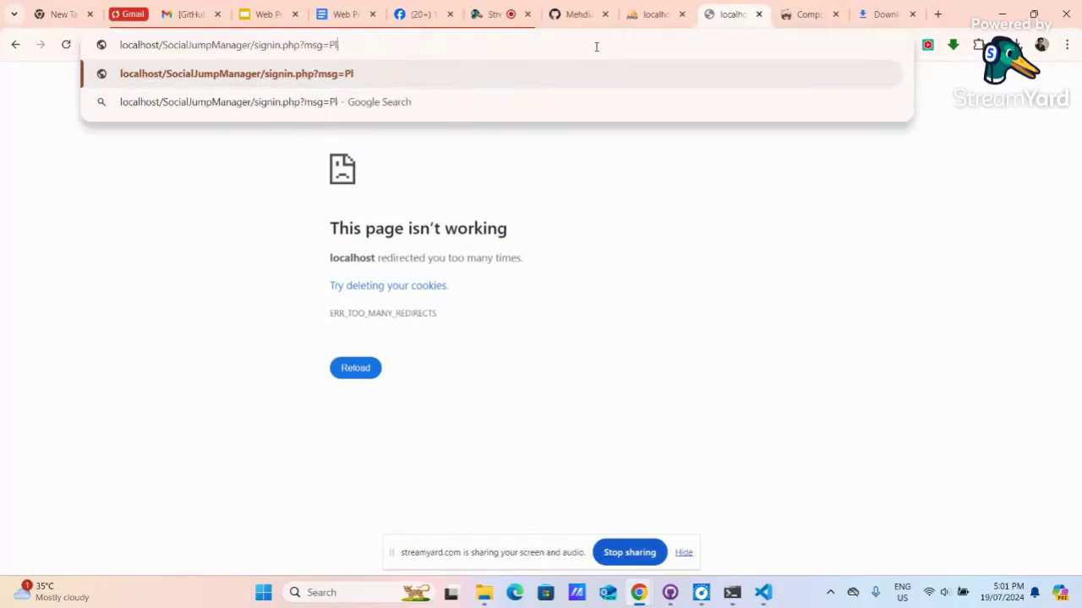
key(BackSpace)
key(BackSpace)
key(BackSpace)
key(BackSpace)
key(BackSpace)
key(BackSpace)
key(BackSpace)
key(BackSpace)
key(BackSpace)
key(BackSpace)
key(BackSpace)
key(BackSpace)
key(BackSpace)
key(BackSpace)
key(BackSpace)
key(BackSpace)
key(BackSpace)
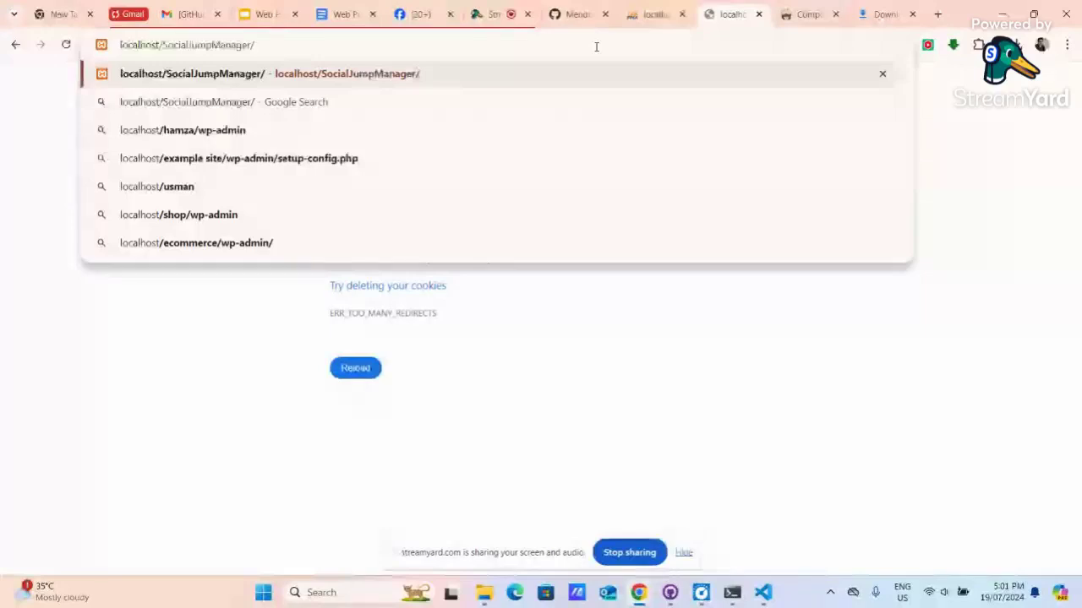
key(ctrl+a)
key(ctrl+c)
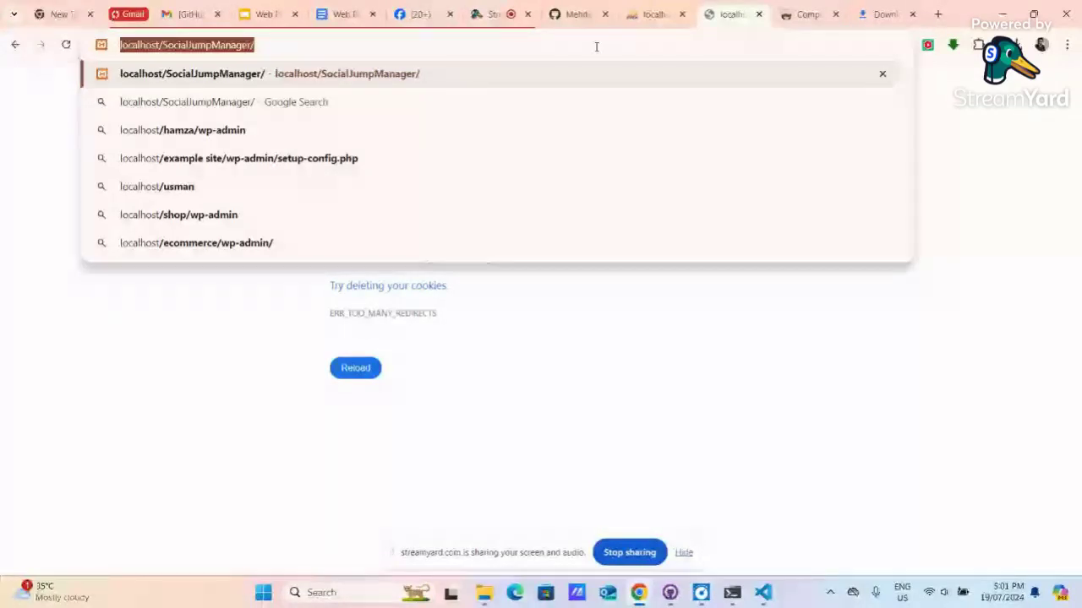
key(Return)
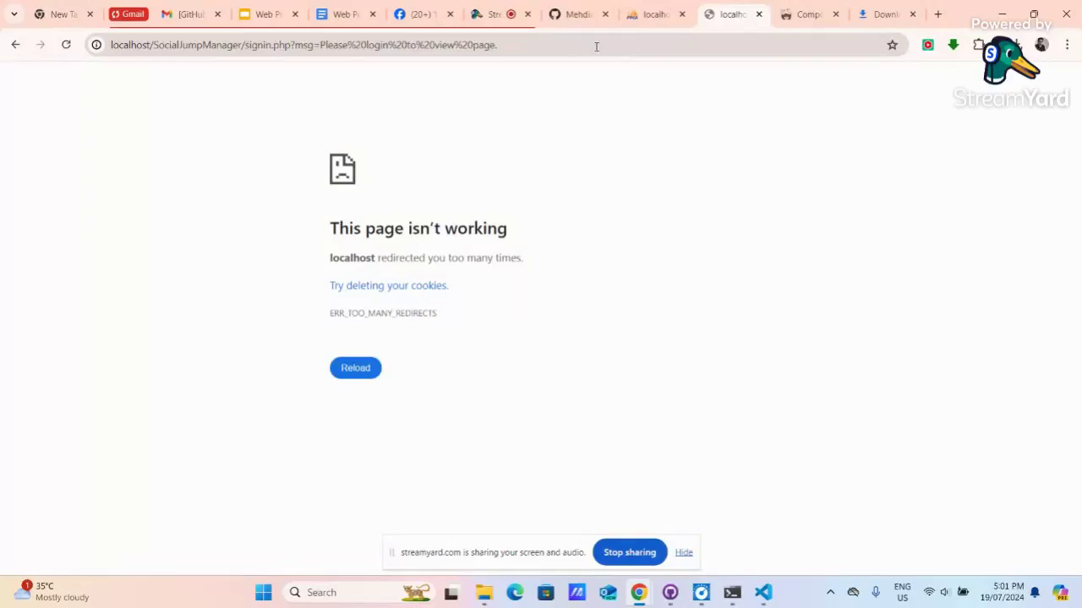
key(F5)
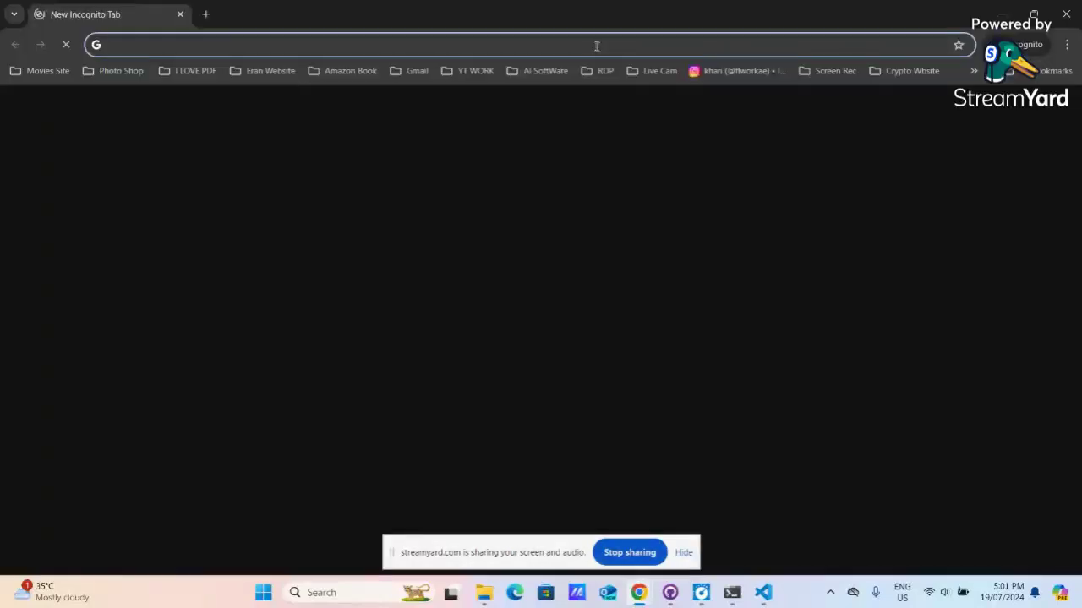
key(ctrl+v)
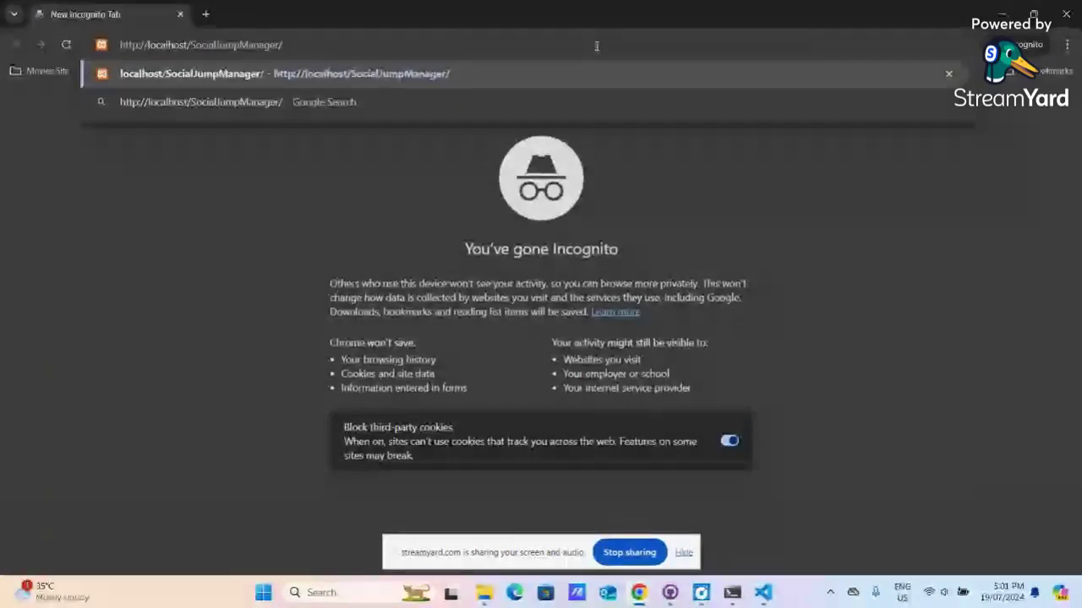
key(Return)
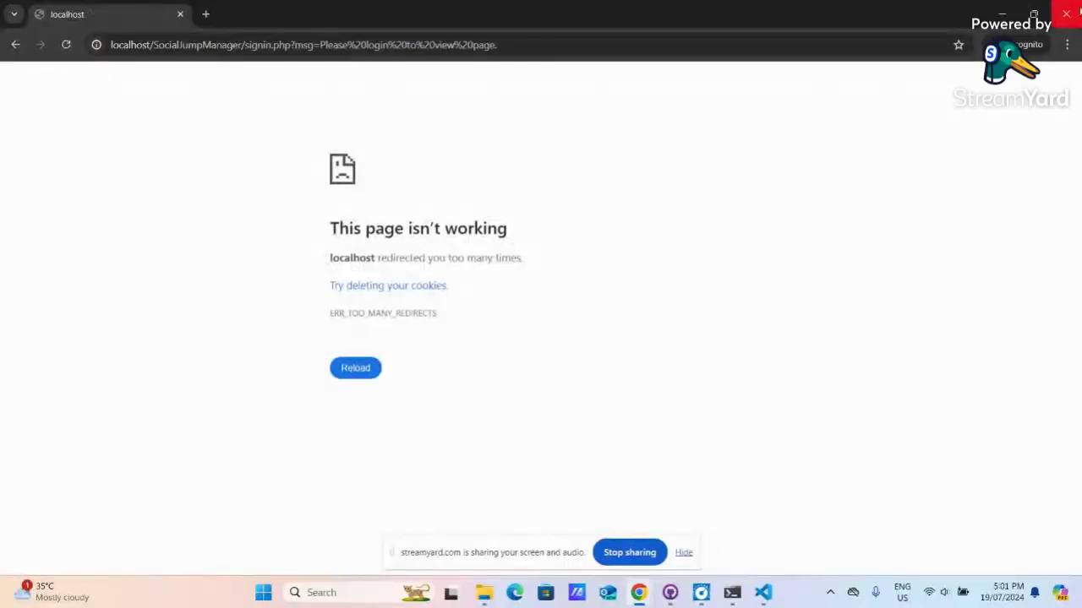
click(1074, 15)
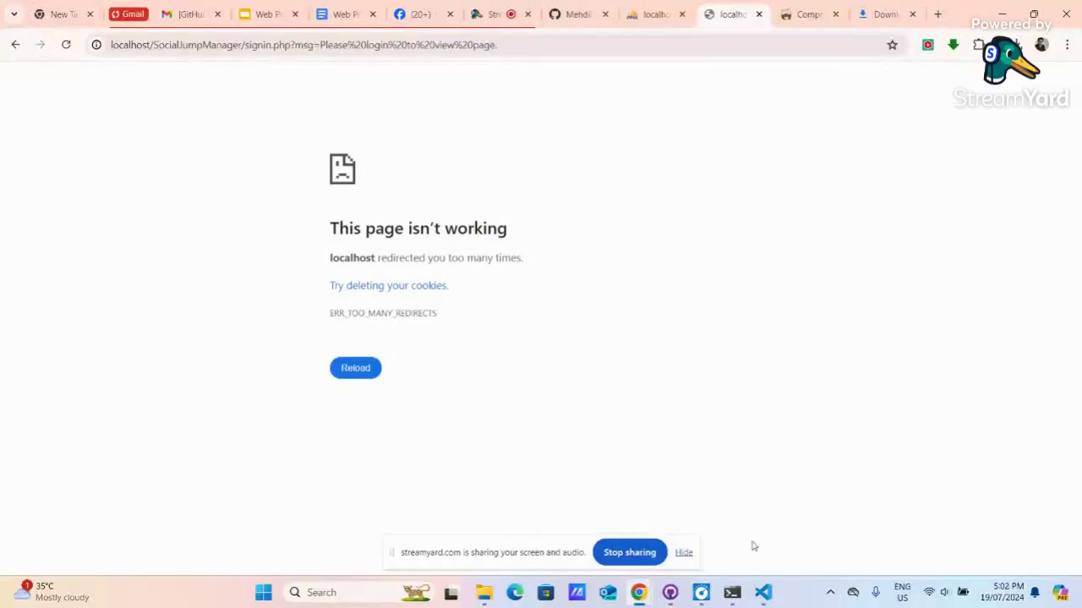
mouse_move(758, 597)
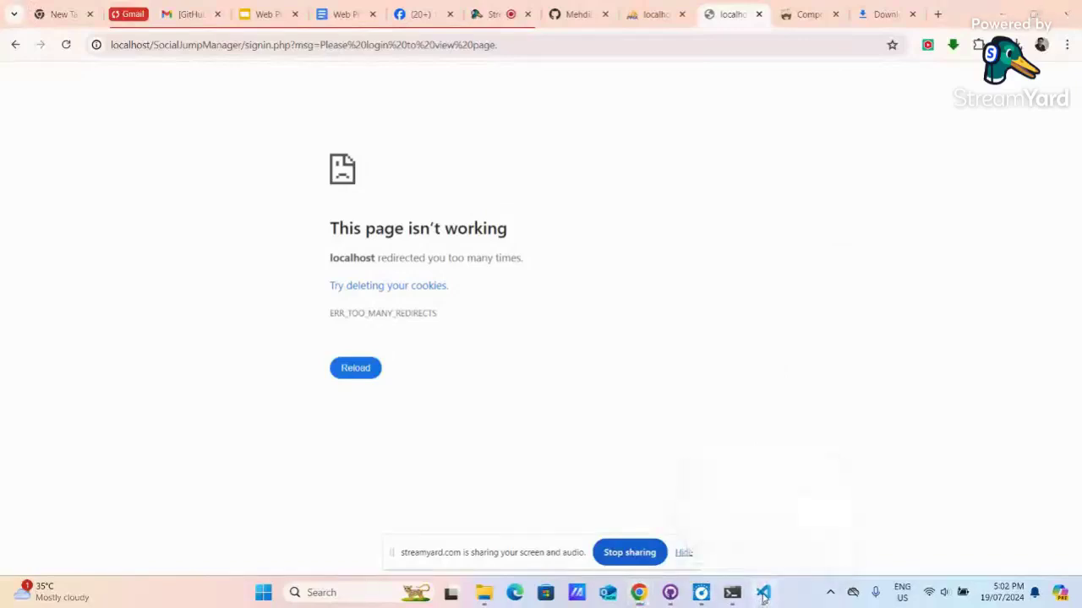
Step: Turn the APP_PATH separators on line 5 of .env into backslashes
click(763, 594)
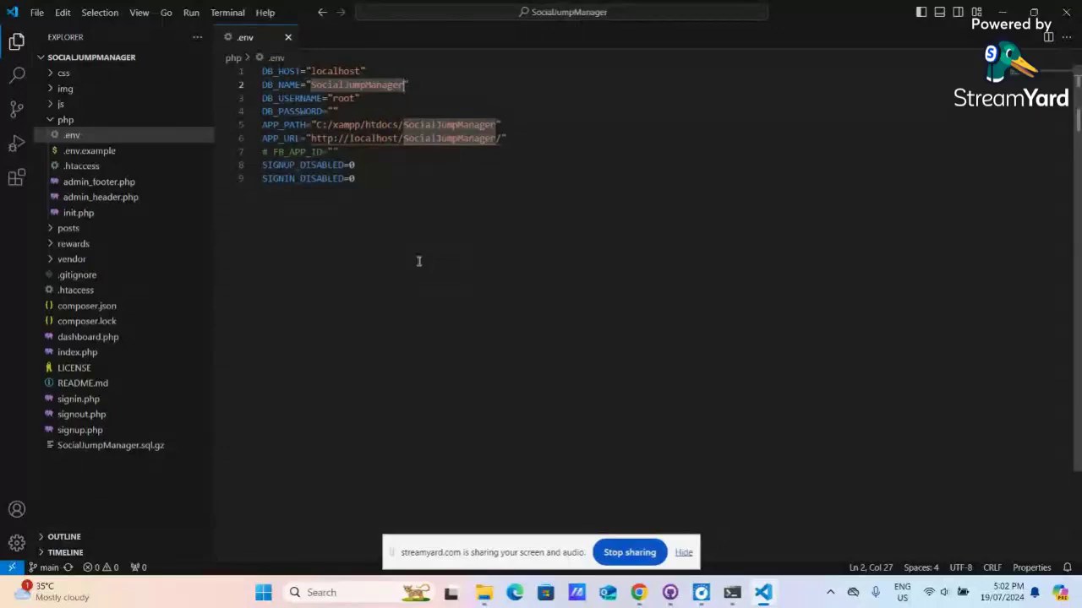
key(Down)
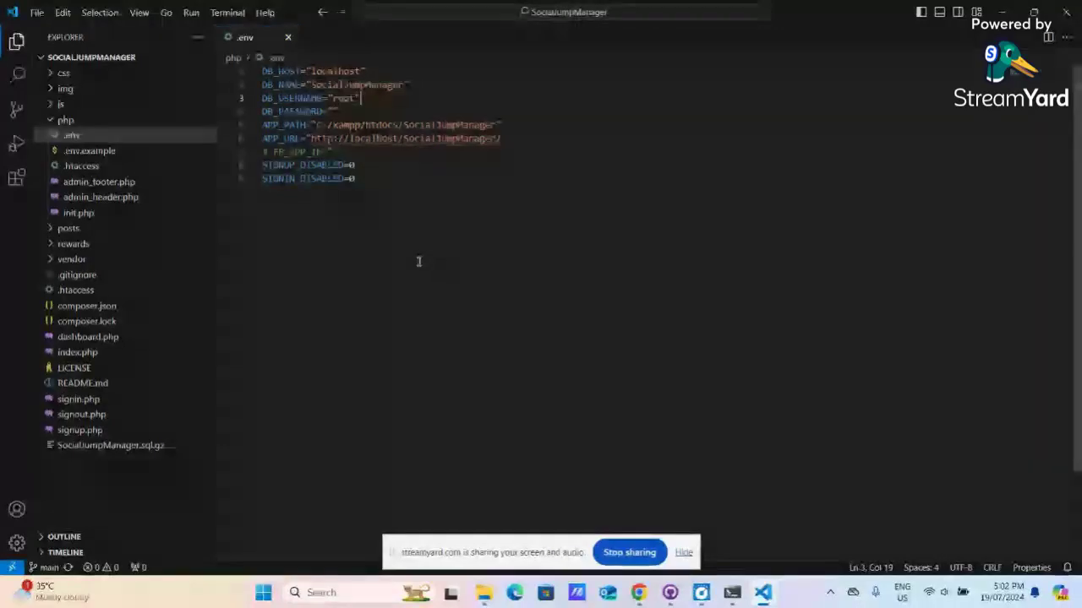
key(Down)
key(Down)
key(ctrl+Right)
key(ctrl+Right)
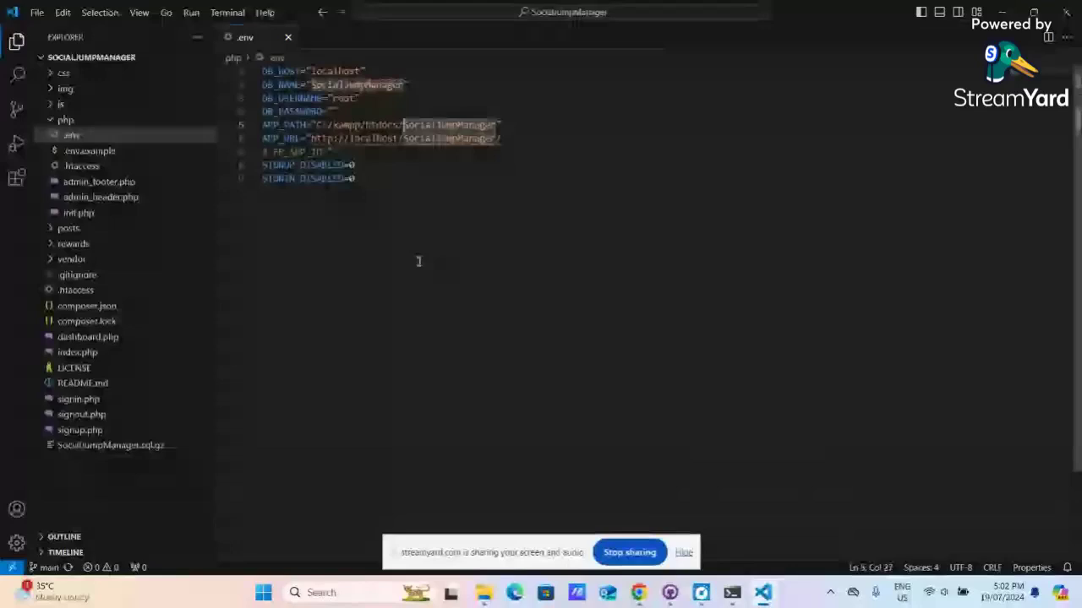
key(BackSpace)
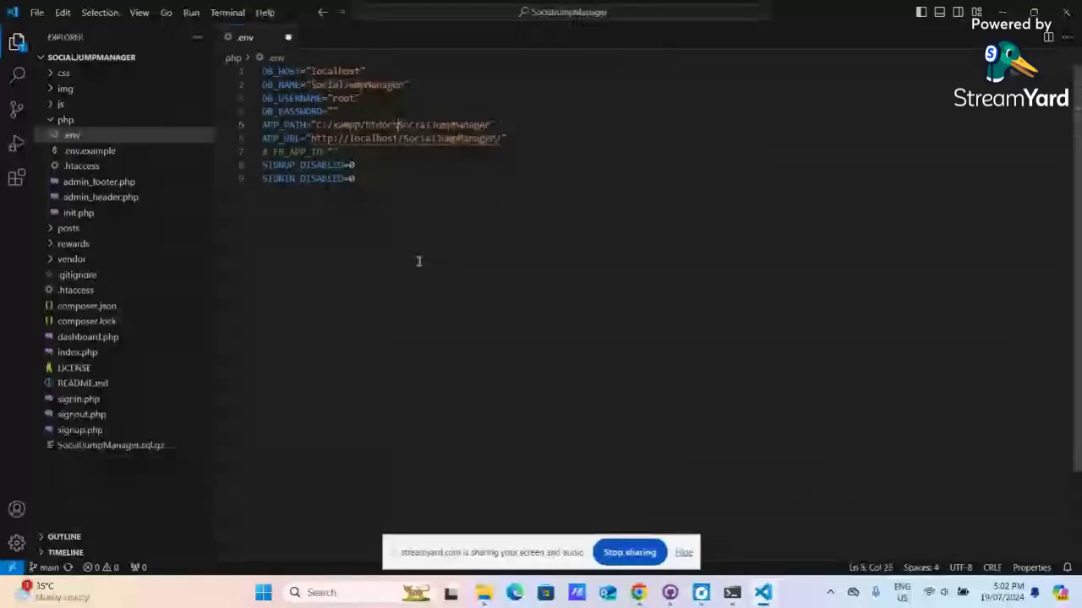
text(\\)
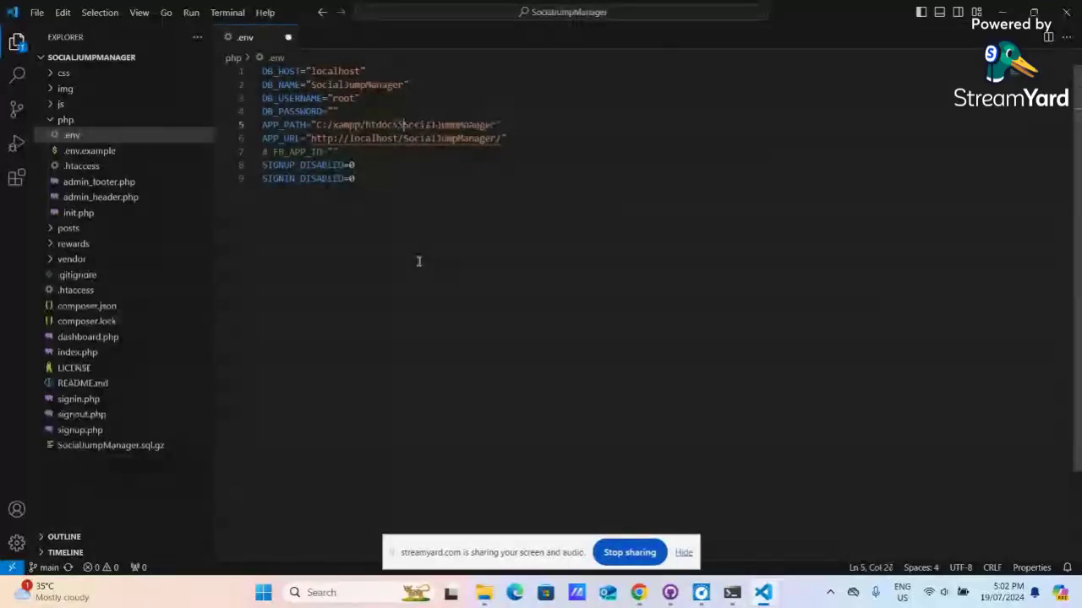
key(Left)
key(Left)
key(Left)
key(Left)
key(Left)
key(Left)
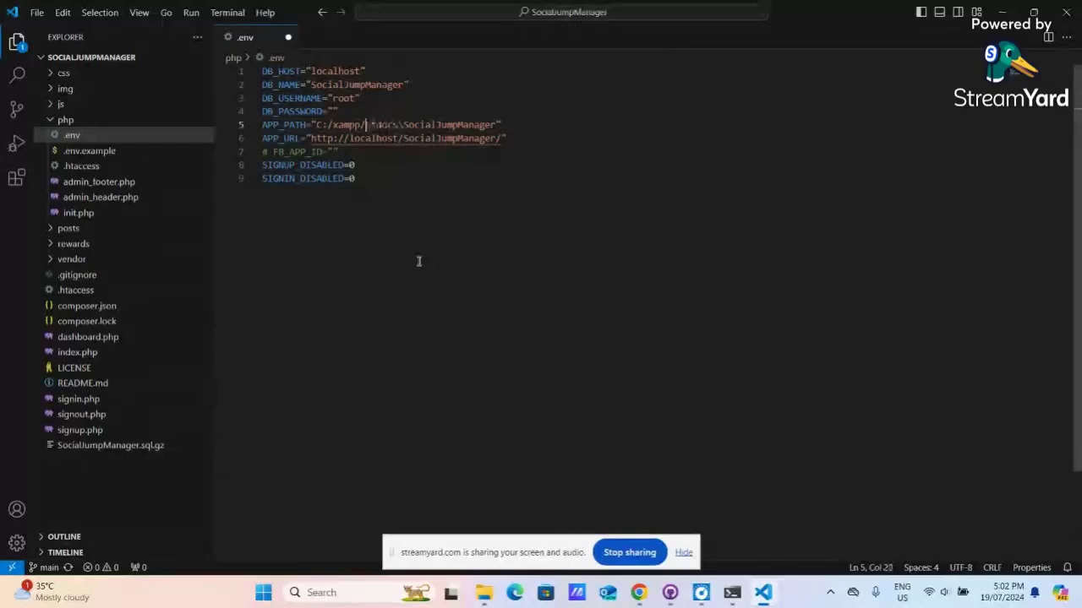
key(BackSpace)
text(\\)
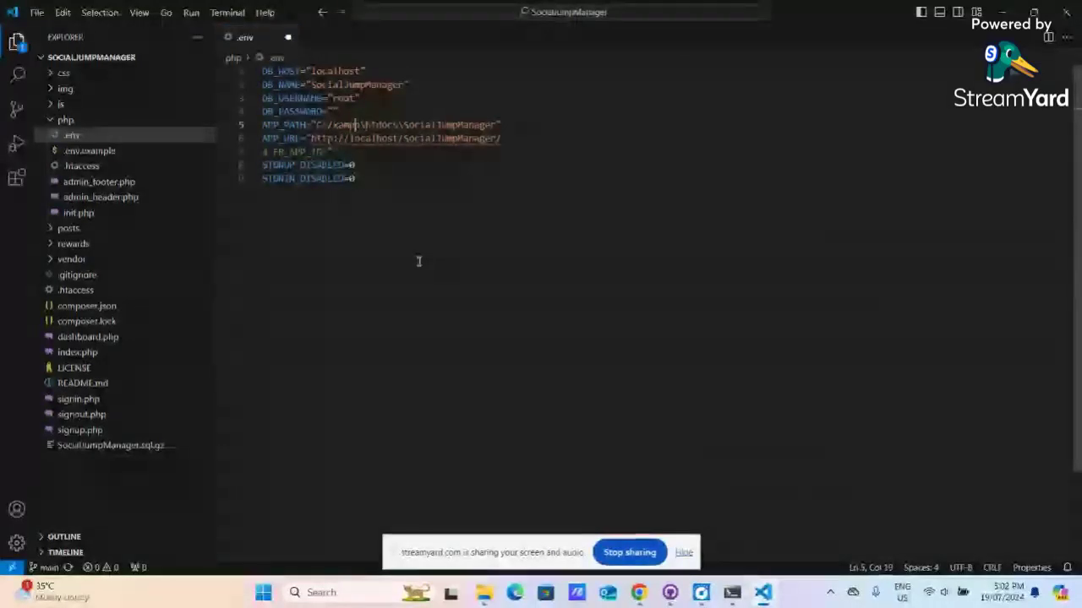
key(Left)
key(Left)
key(Left)
key(Left)
key(Left)
key(Left)
key(Left)
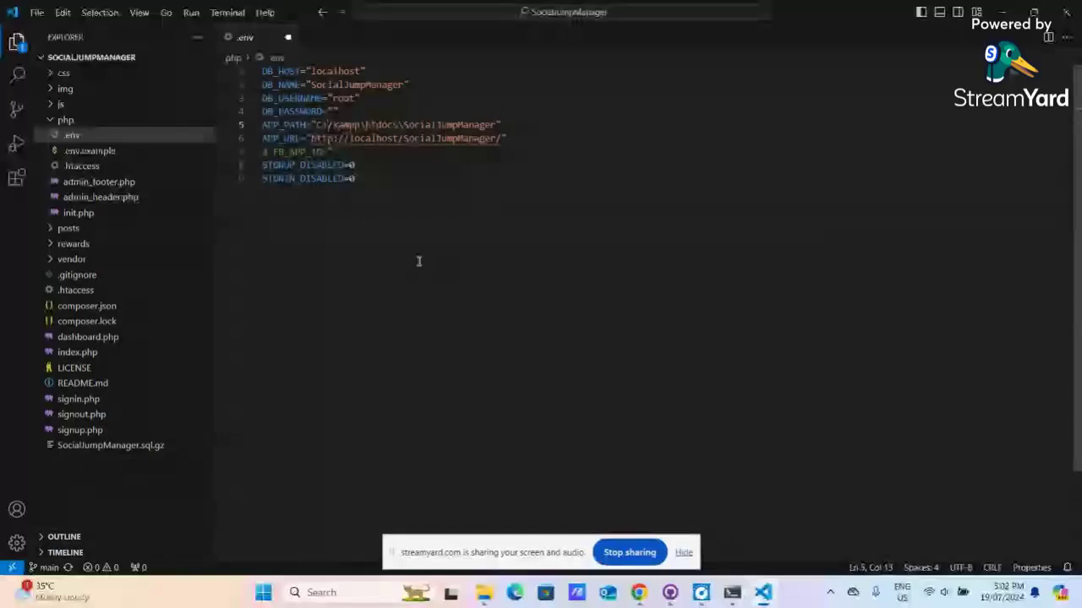
text(\)
Step: Add forward slashes after the backslashes to get C:\/xampp\/htdocs\/SocialJumpManager, and save .env
key(Right)
key(Right)
key(Right)
key(Right)
key(Right)
key(Right)
key(Right)
key(Right)
key(Right)
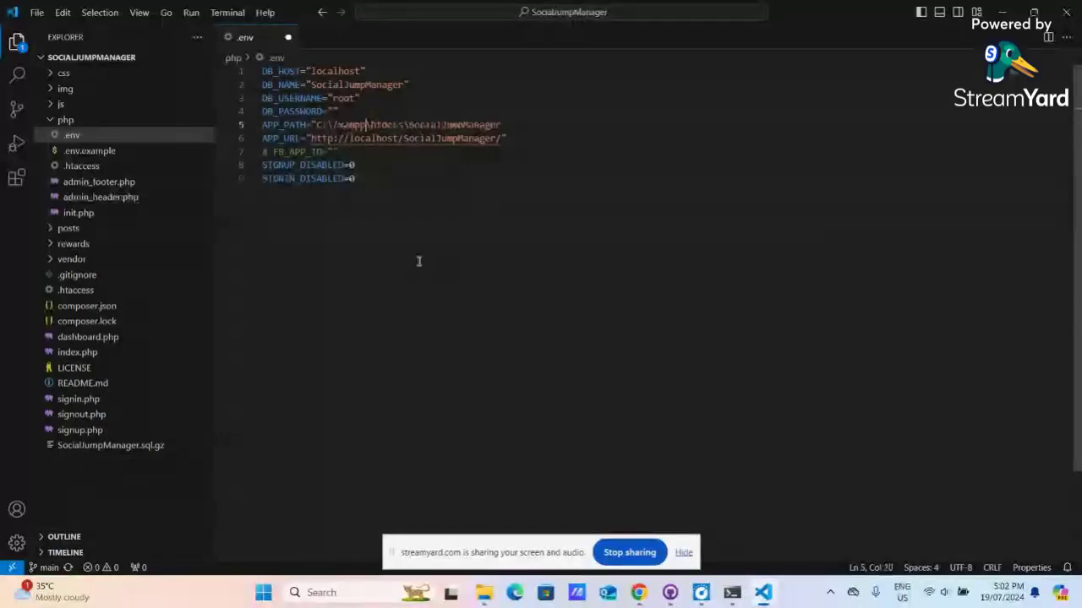
text(/)
key(Right)
key(Right)
key(Right)
key(Right)
key(Right)
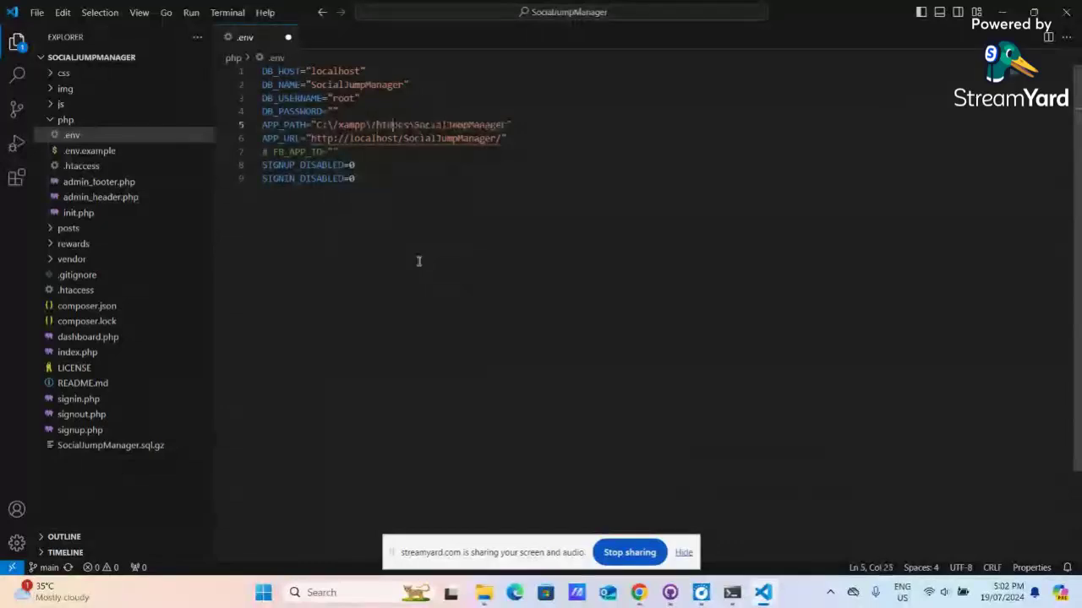
key(Right)
key(Right)
key(Right)
key(Right)
text(/)
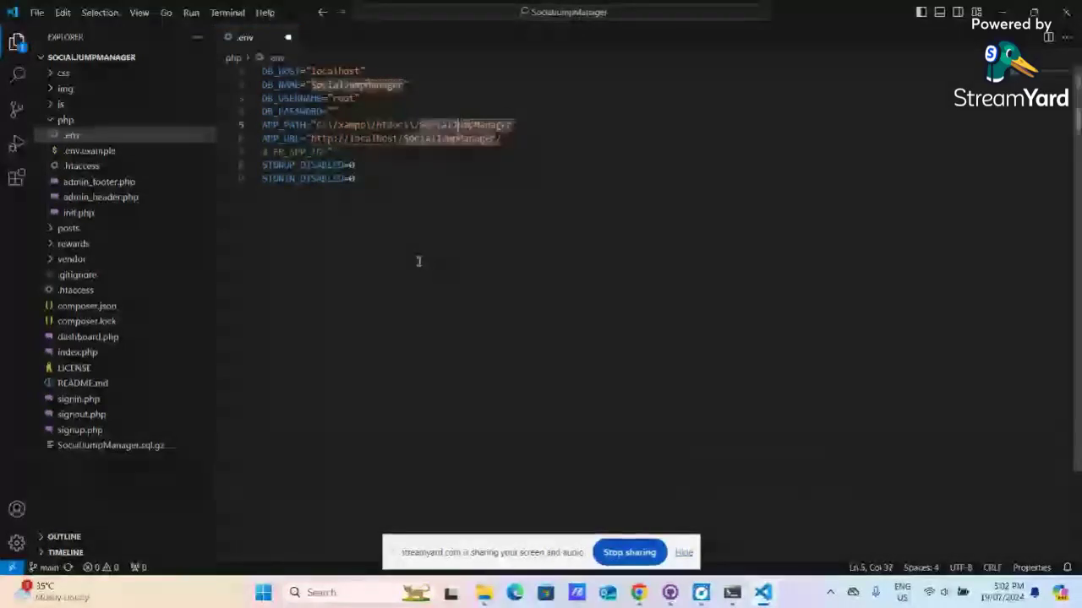
key(Down)
key(Home)
key(Right)
key(Right)
key(Right)
key(Right)
key(Left)
key(Left)
key(Left)
key(Left)
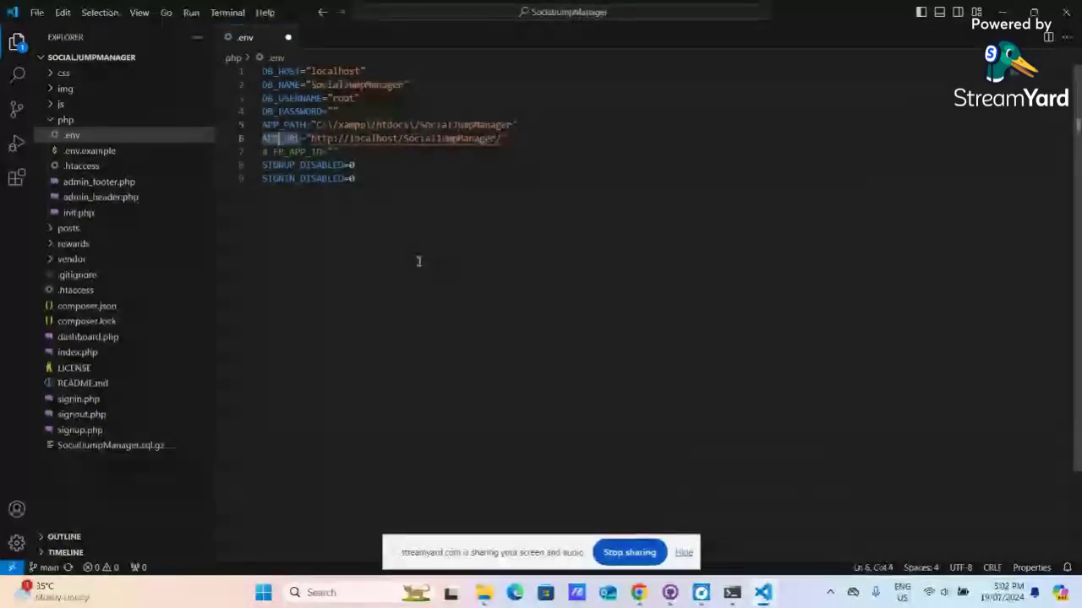
key(Left)
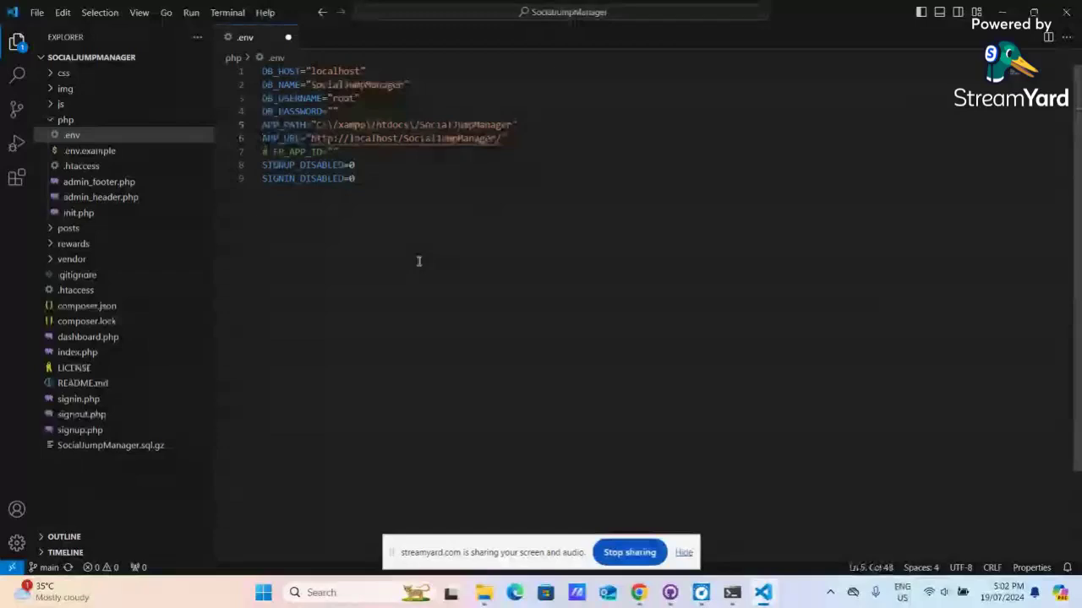
key(ctrl+s)
key(alt+Tab)
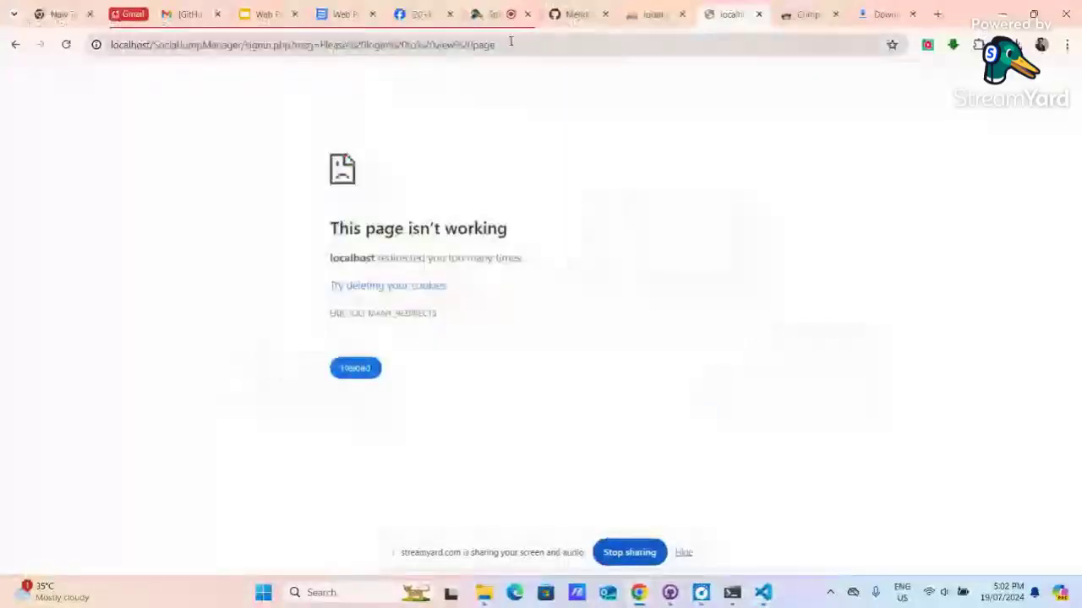
Step: Load localhost/SocialJumpManager/ in Chrome, which now shows a Dotenv unexpected-escape-sequence error
click(510, 41)
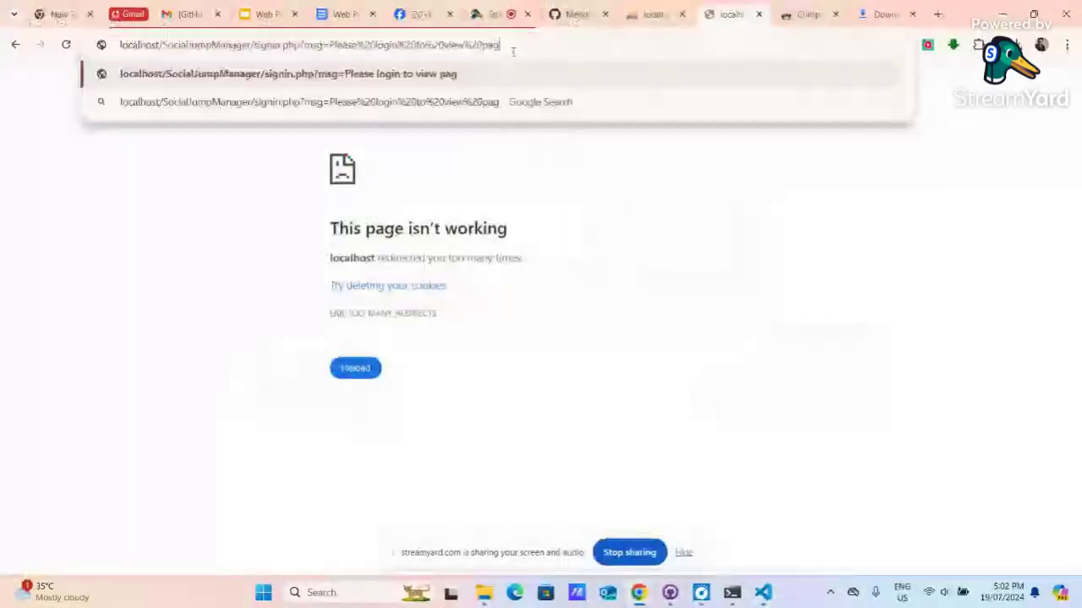
key(BackSpace)
key(BackSpace)
key(BackSpace)
key(BackSpace)
key(BackSpace)
key(BackSpace)
key(BackSpace)
key(BackSpace)
key(BackSpace)
key(BackSpace)
key(BackSpace)
key(BackSpace)
key(BackSpace)
key(BackSpace)
key(BackSpace)
key(BackSpace)
key(BackSpace)
key(BackSpace)
key(BackSpace)
key(BackSpace)
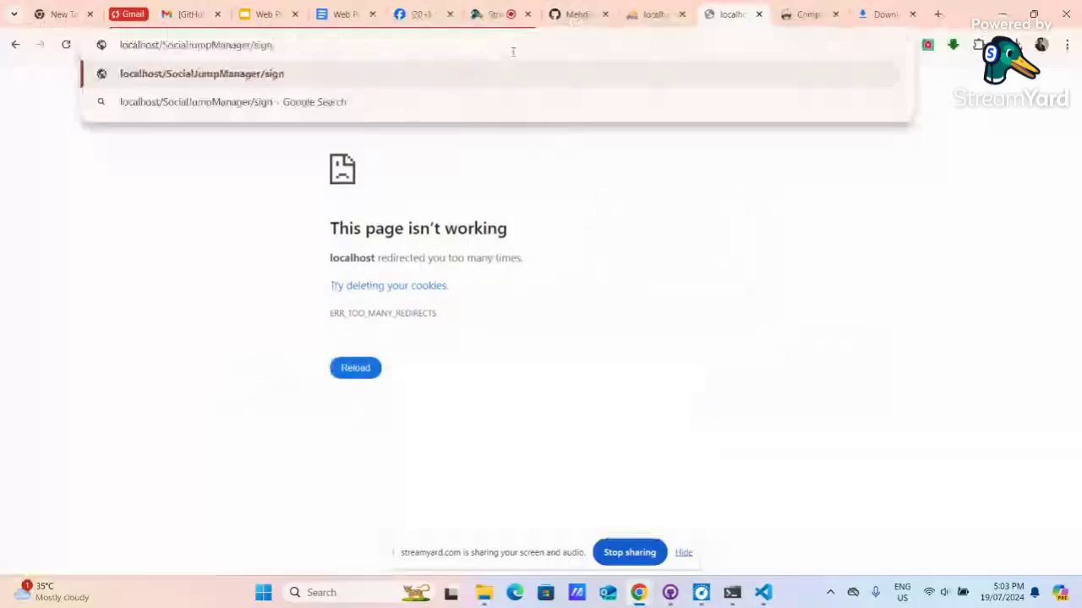
key(BackSpace)
key(BackSpace)
key(BackSpace)
key(BackSpace)
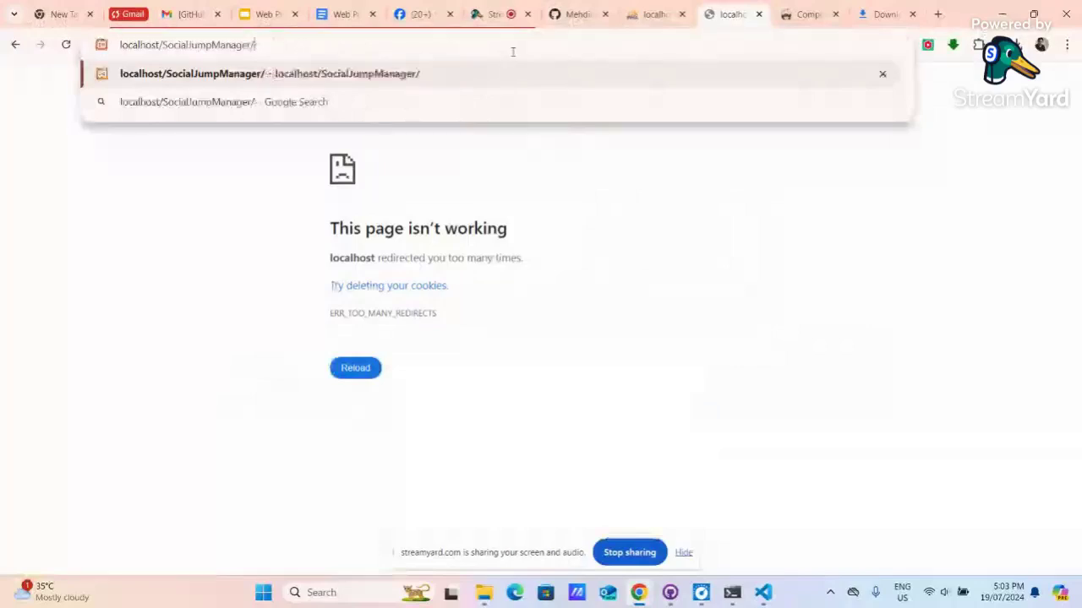
key(Return)
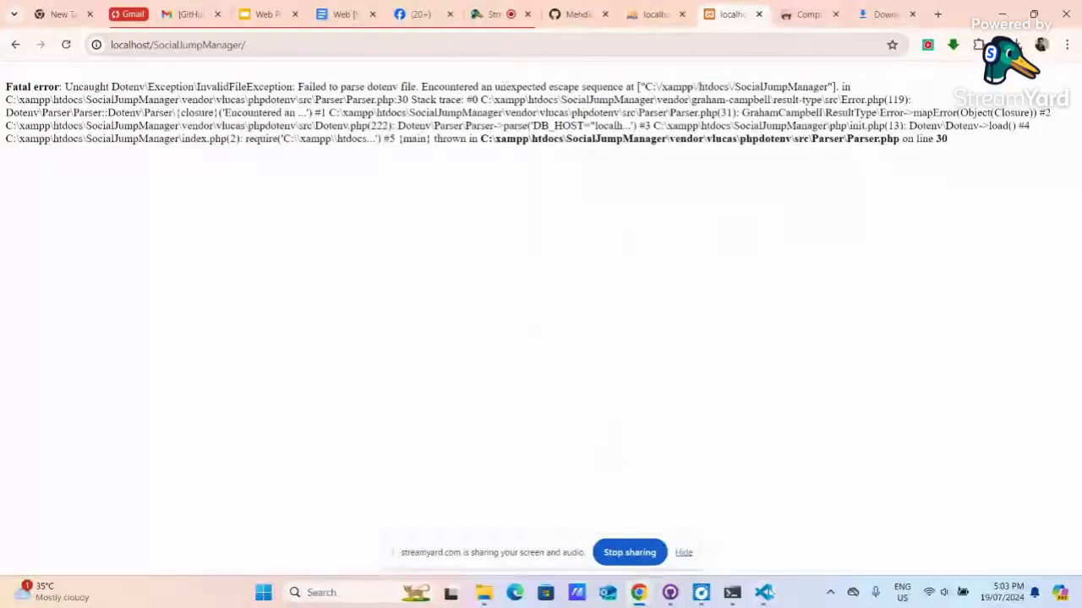
Step: Strip the backslash separators out of the APP_PATH value in .env
click(765, 593)
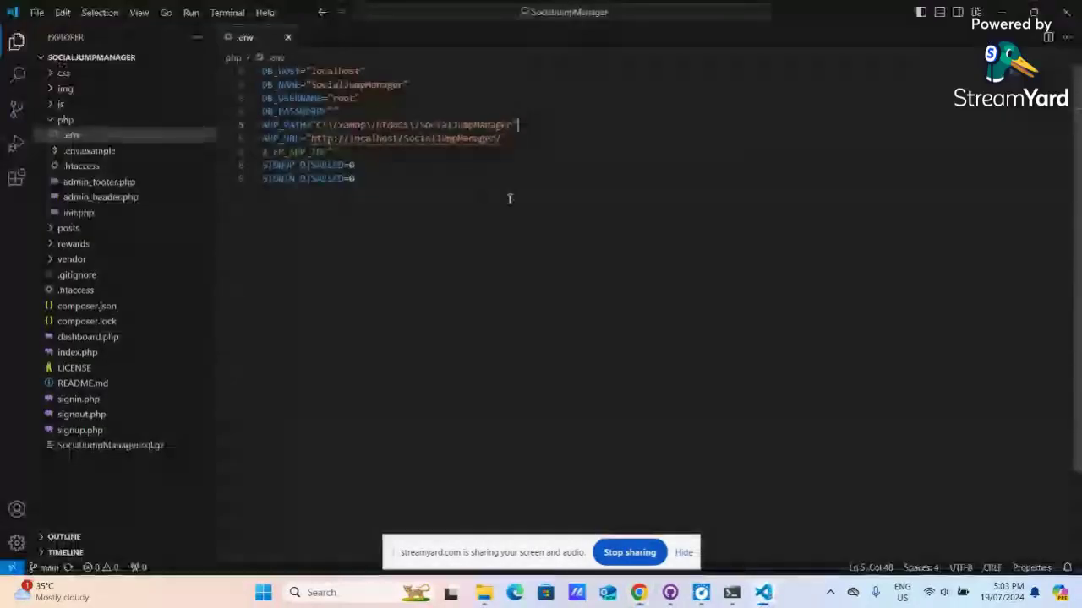
key(Left)
key(Left)
key(Left)
key(Left)
key(Left)
key(Left)
key(Left)
key(Left)
key(Left)
key(Left)
key(Left)
key(Left)
key(Left)
key(Left)
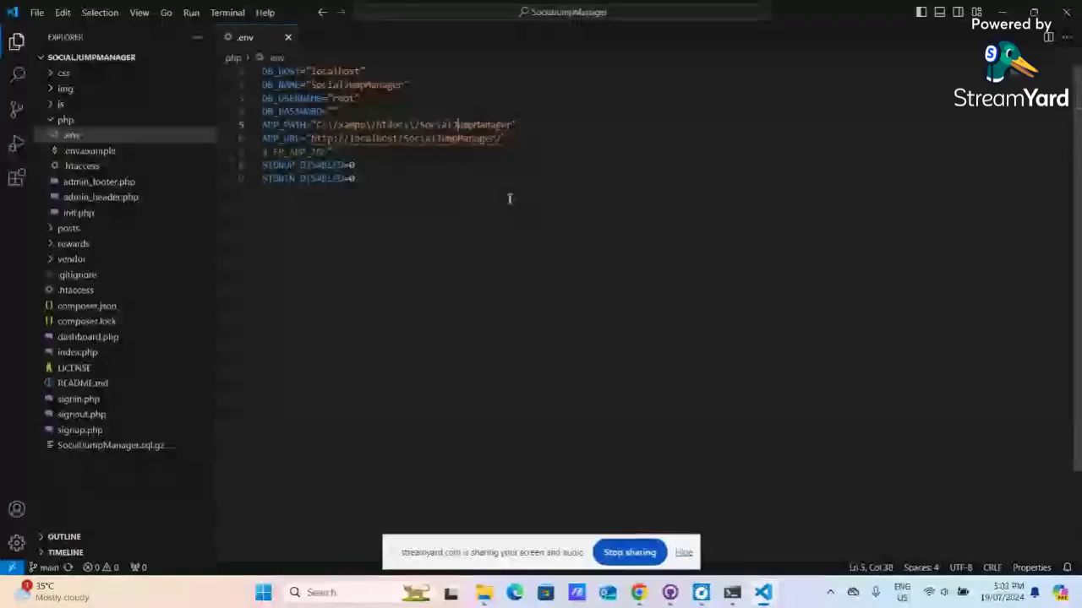
key(Left)
key(Left)
key(Left)
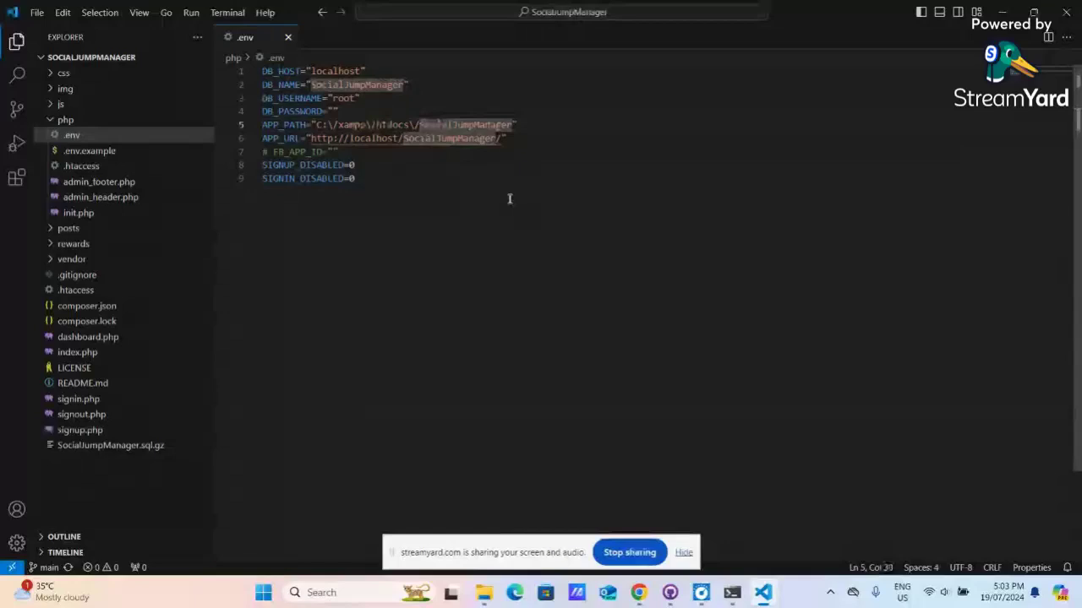
key(Left)
key(BackSpace)
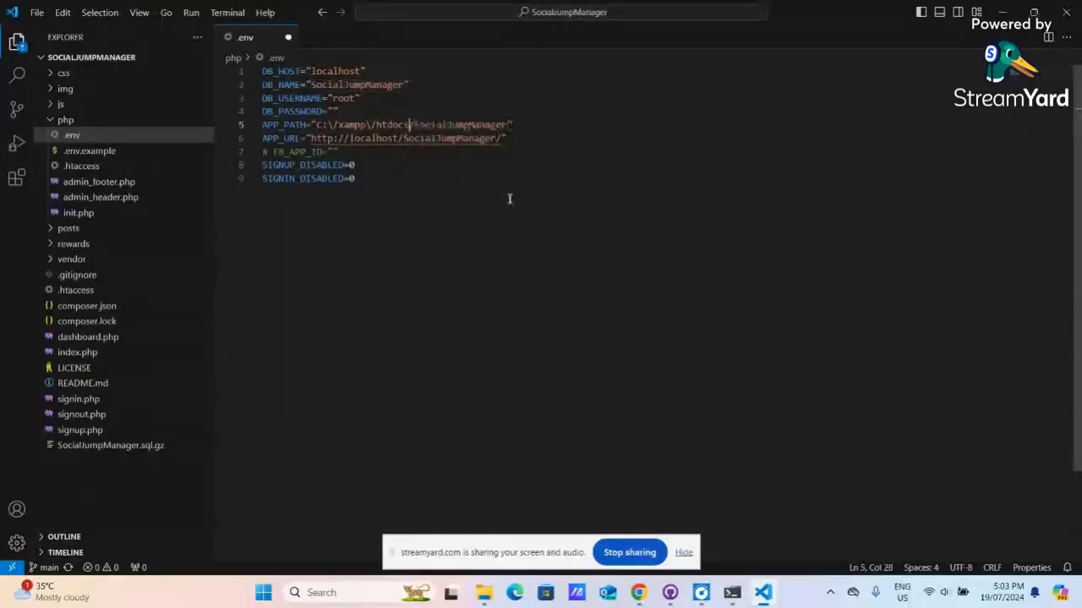
key(Left)
key(Left)
key(Left)
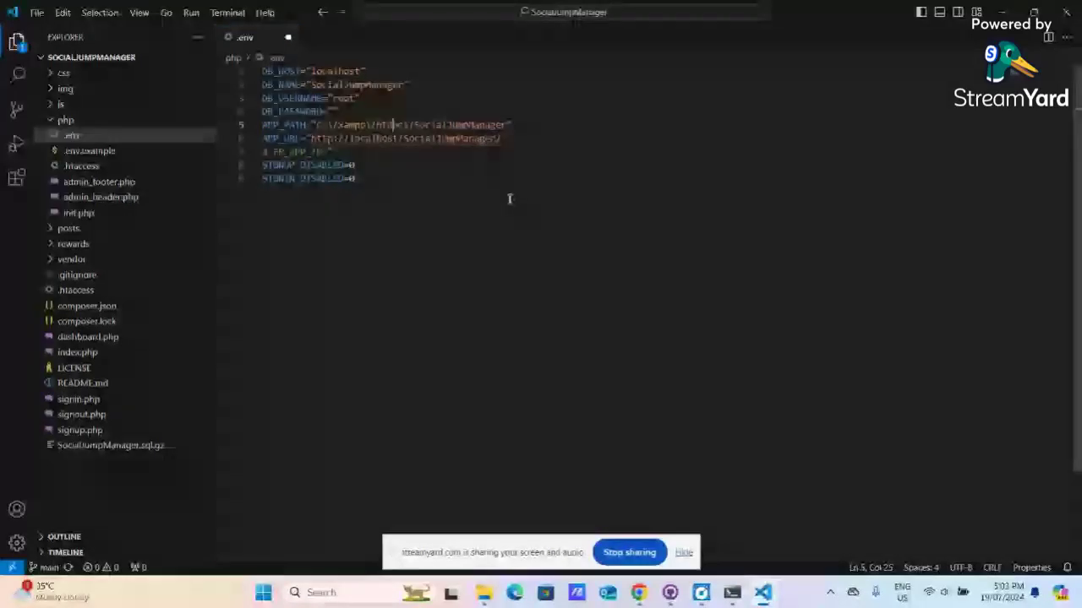
key(Left)
key(Left)
key(Left)
key(Left)
key(BackSpace)
key(Left)
key(Left)
key(Left)
key(Left)
key(Left)
key(BackSpace)
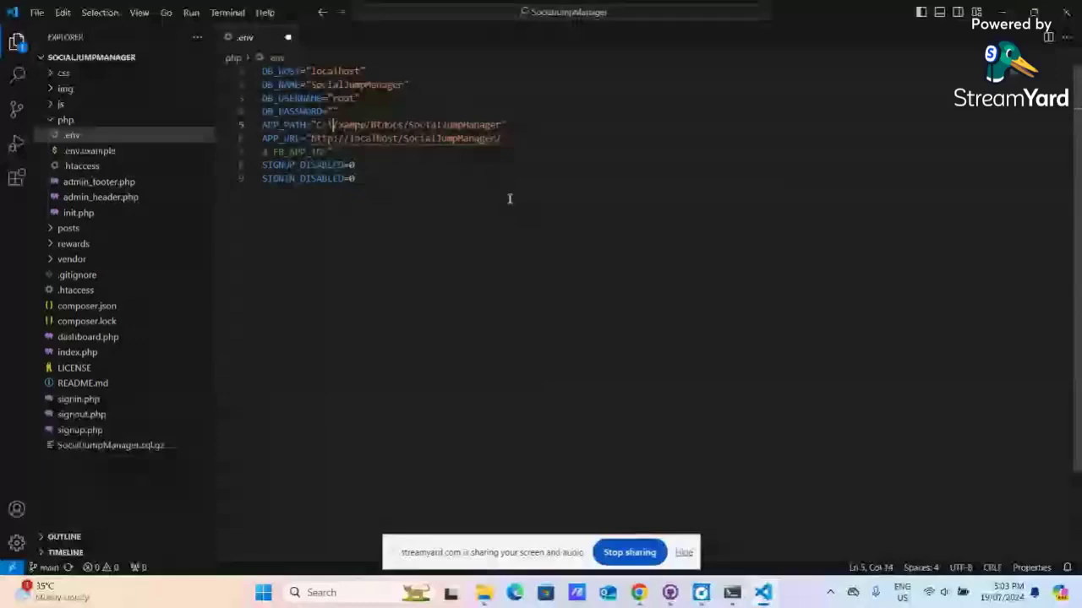
key(BackSpace)
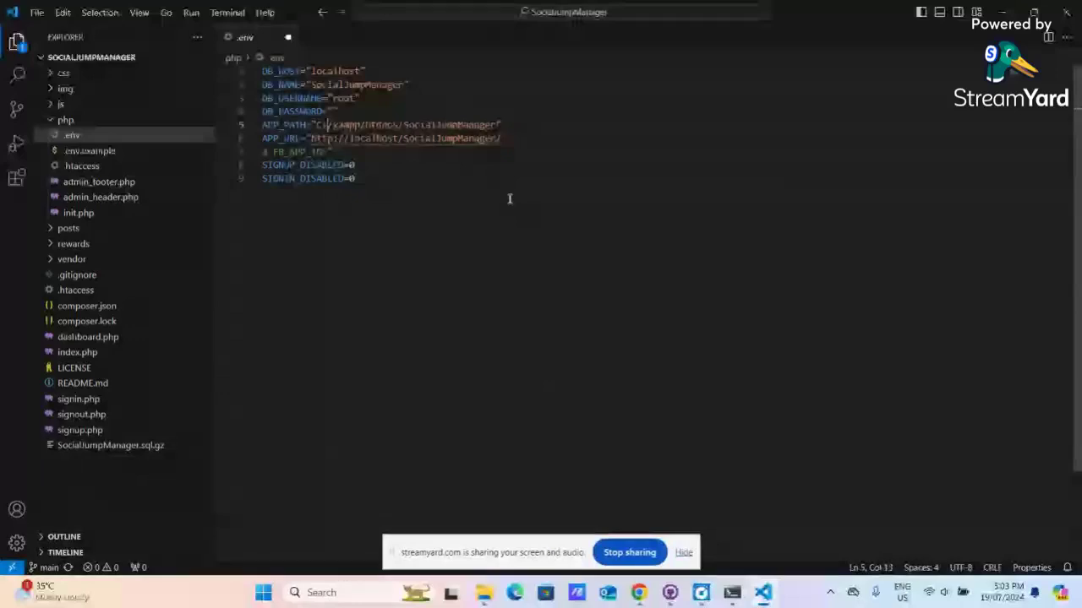
Step: Insert doubled forward slashes to make C://xampp//htdocs//SocialJumpManager and save the file
text(//)
key(ctrl+Right)
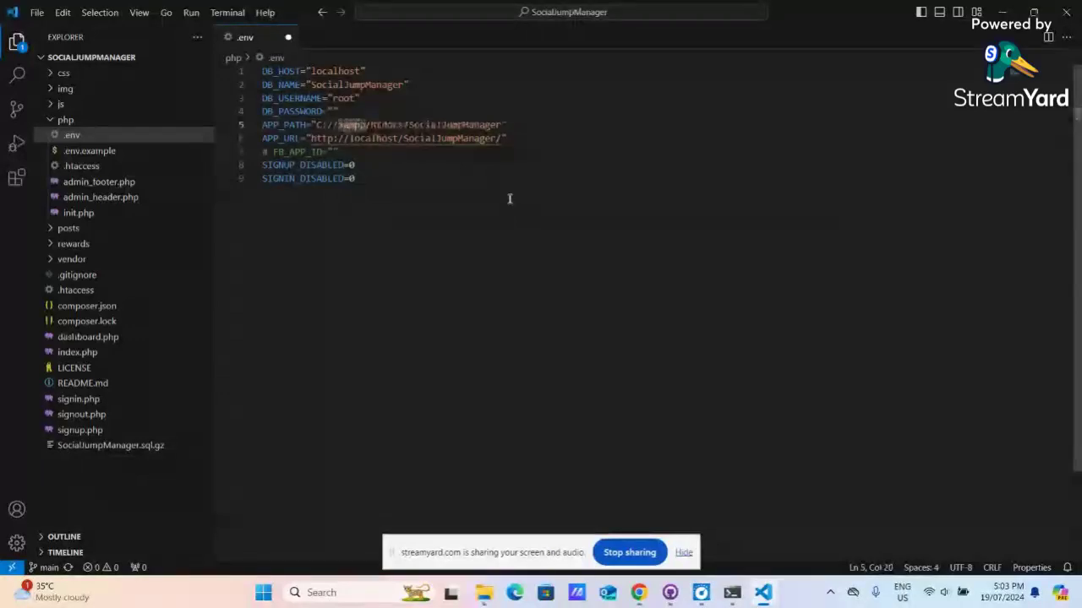
text(/)
key(ctrl+Right)
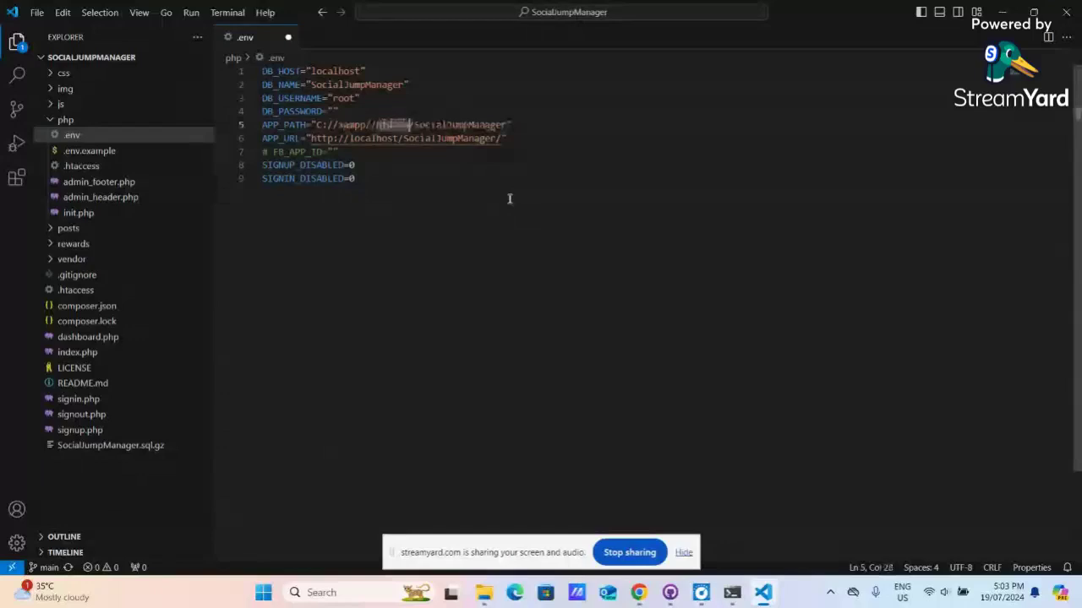
text(/)
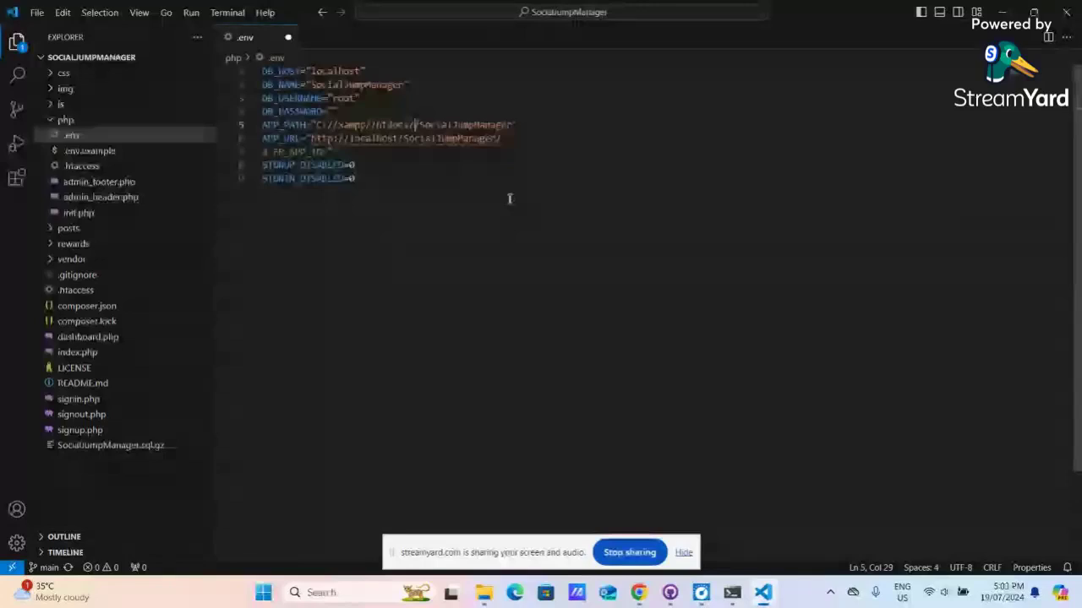
key(ctrl+s)
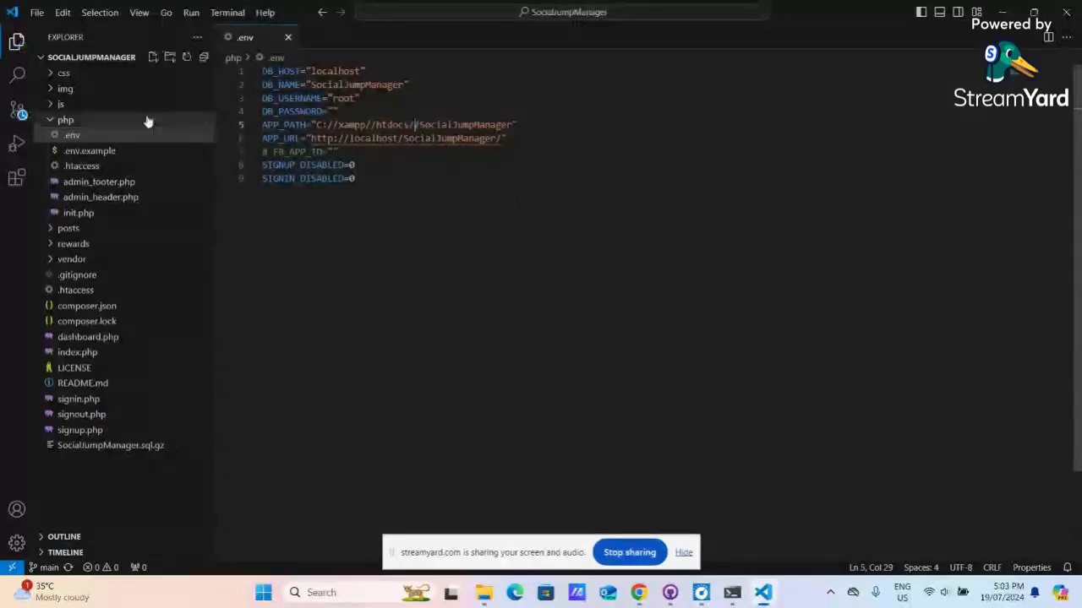
click(37, 11)
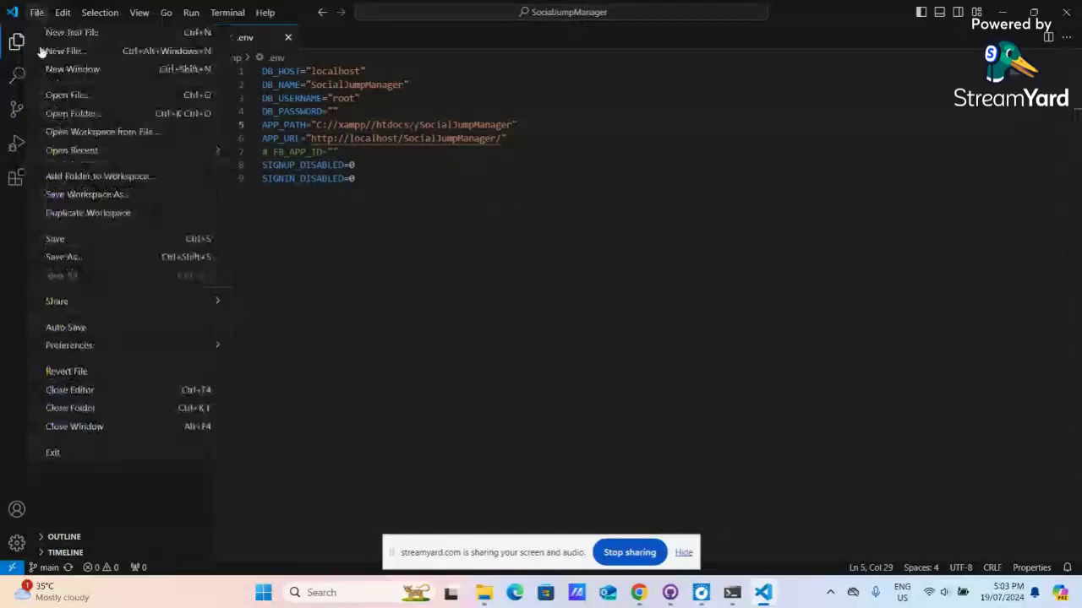
click(73, 258)
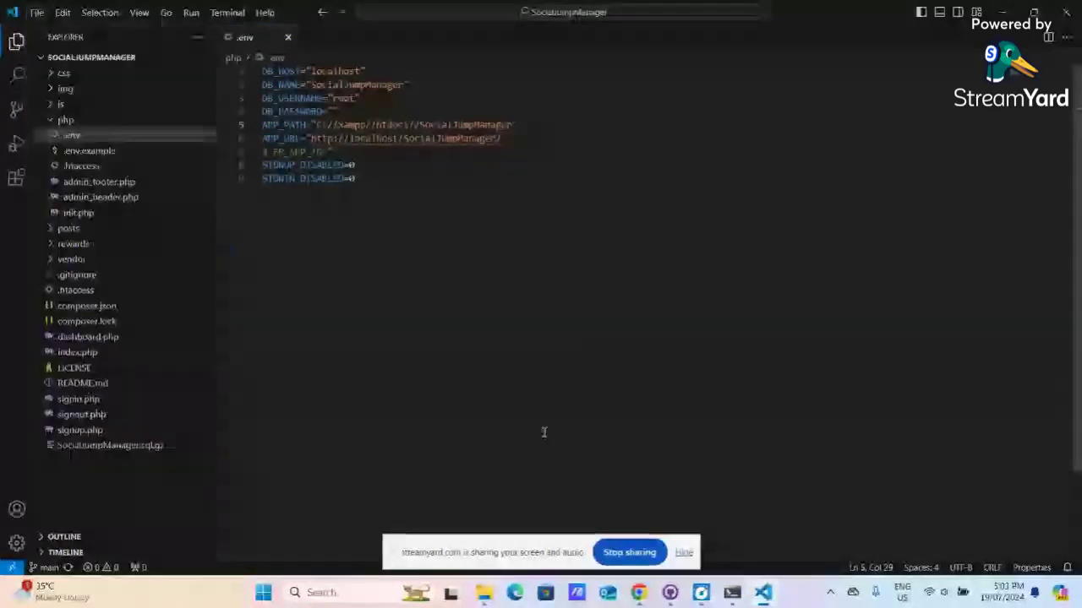
Step: Reload localhost/SocialJumpManager/ in Chrome, now landing on signin.php with ERR_TOO_MANY_REDIRECTS
mouse_move(647, 597)
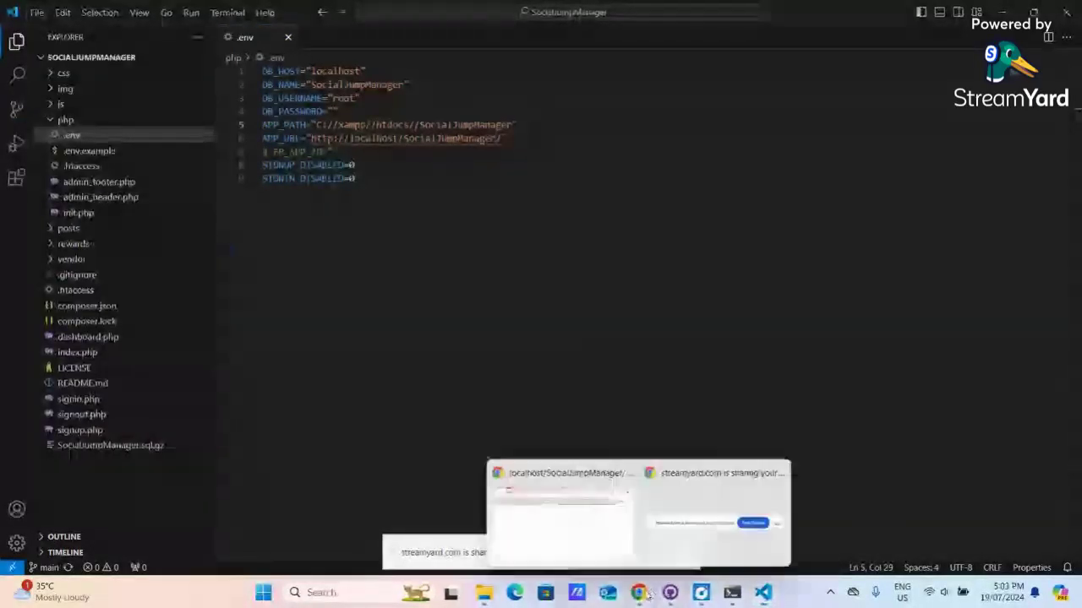
click(630, 534)
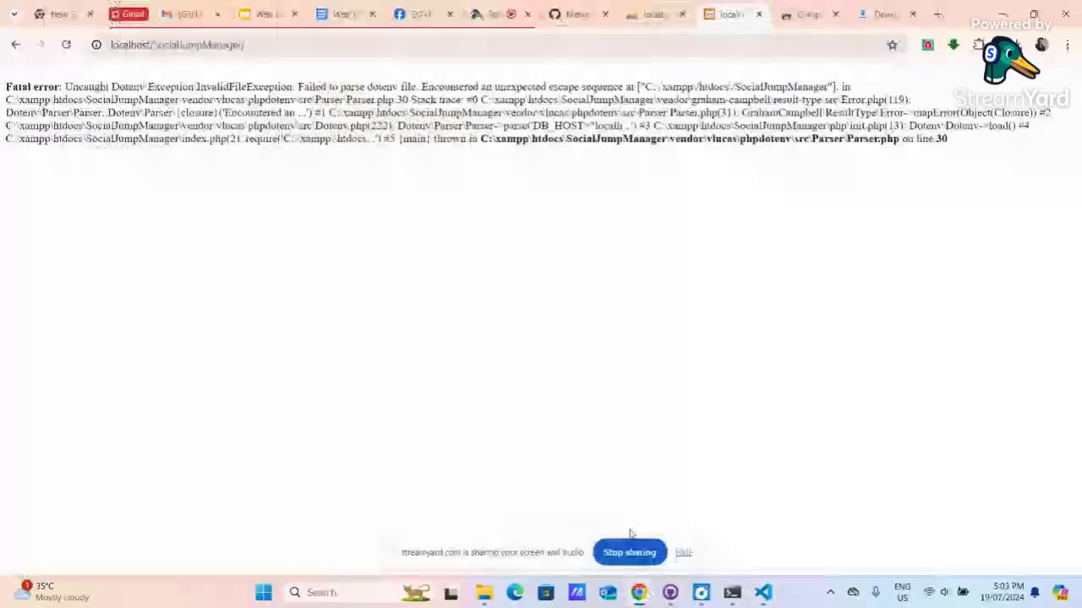
click(263, 42)
key(BackSpace)
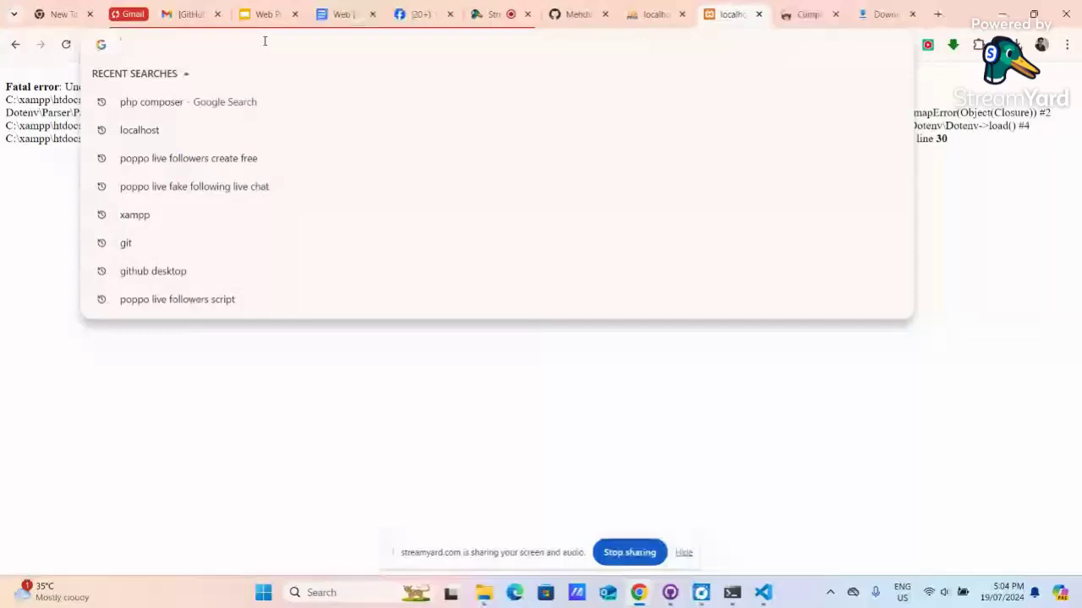
key(Escape)
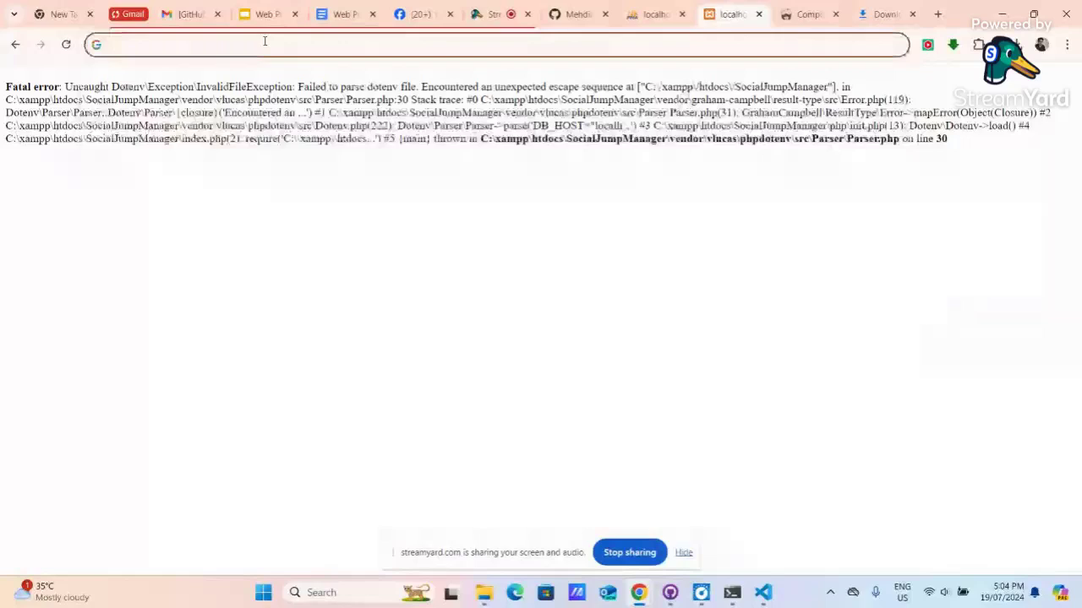
key(Escape)
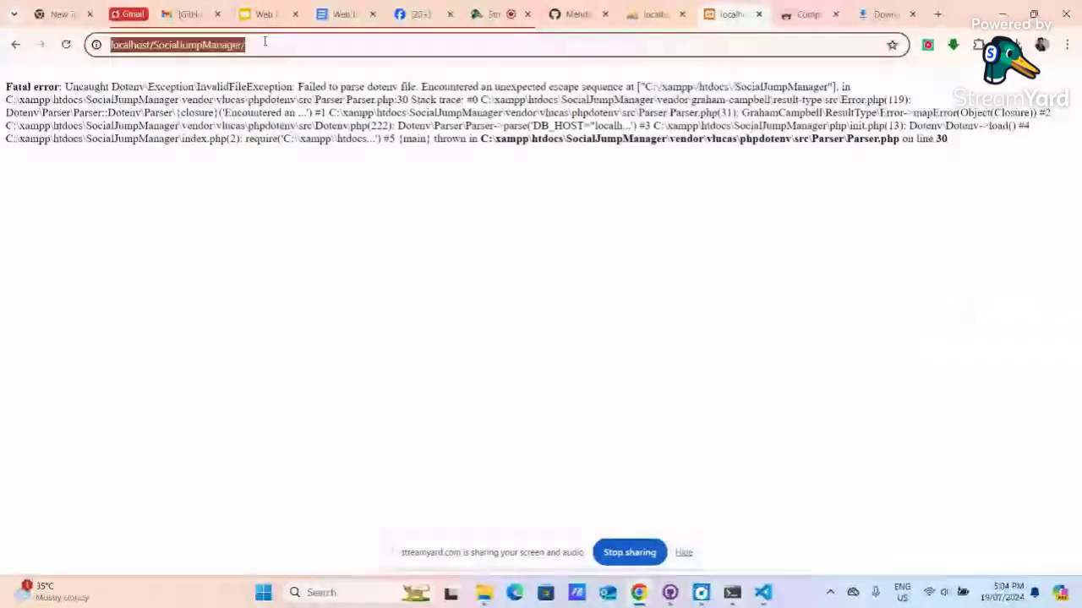
key(Return)
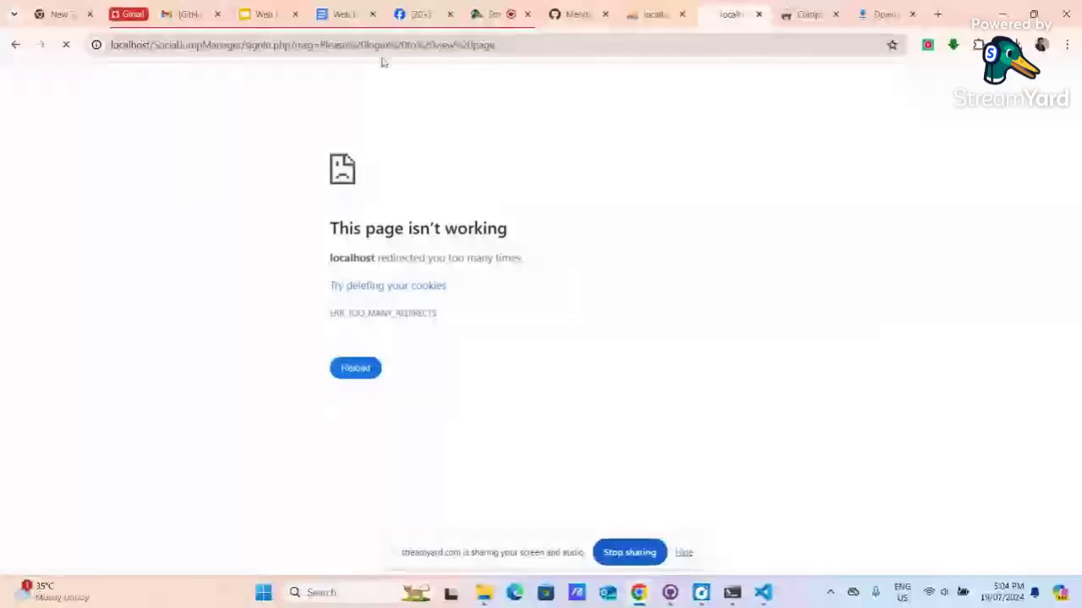
key(F5)
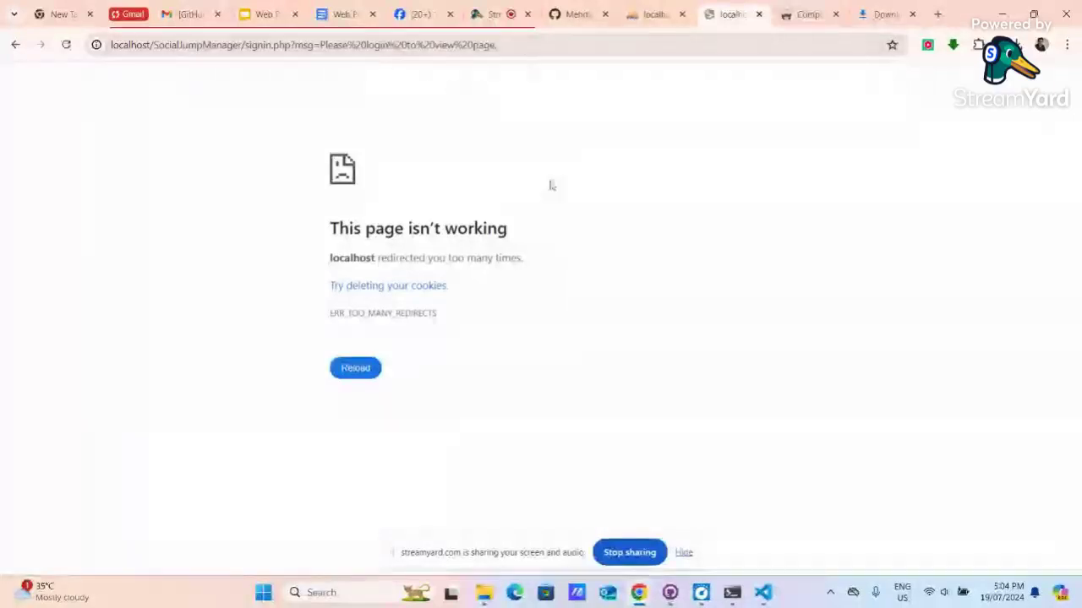
Step: Swap the '//' separators for single backslashes, giving C:\xampp\htdocs\SocialJumpManager, and save via File > Save
mouse_move(765, 594)
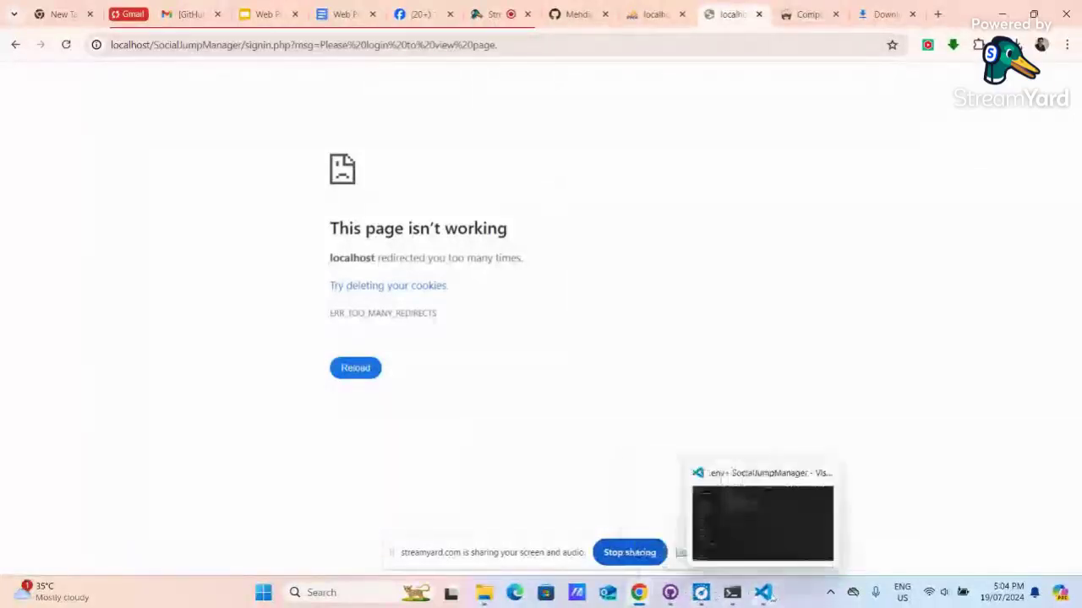
click(761, 520)
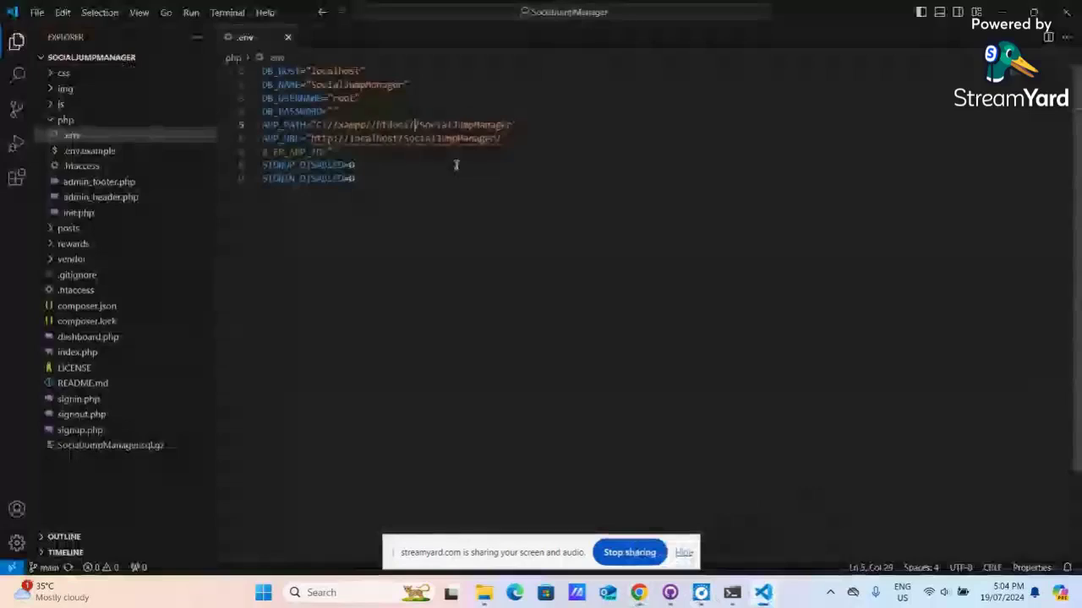
text(/)
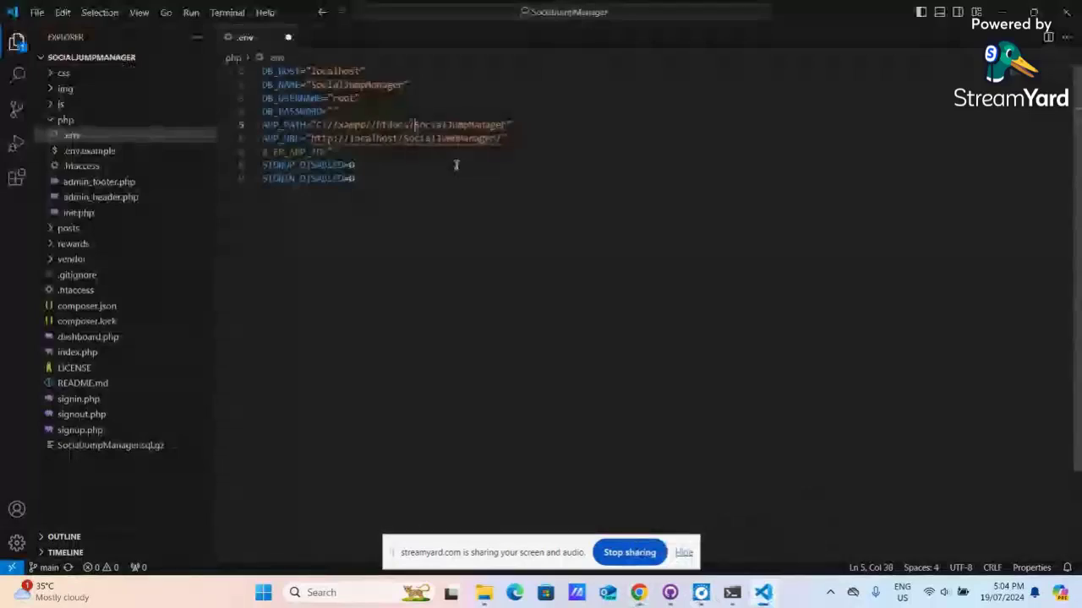
key(BackSpace)
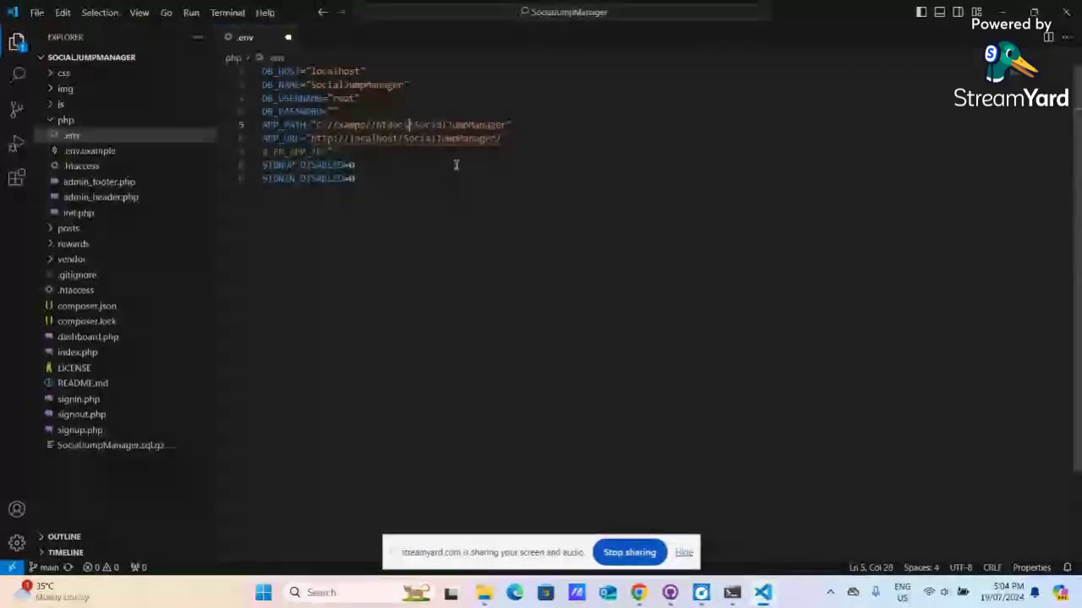
key(BackSpace)
key(BackSpace)
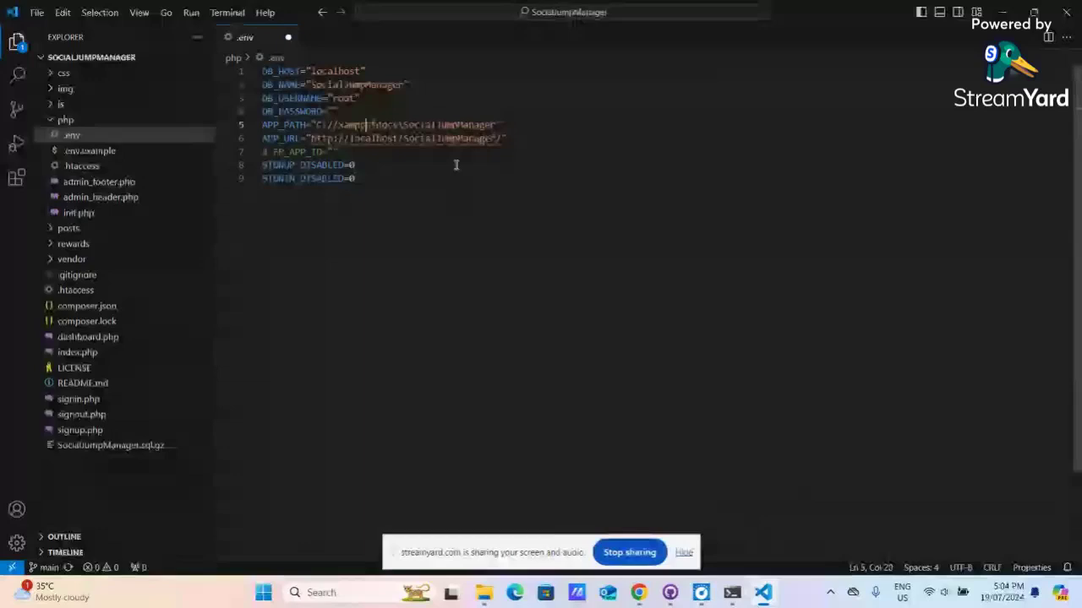
text(\)
key(Left)
key(Left)
key(Left)
key(Left)
key(Left)
key(Left)
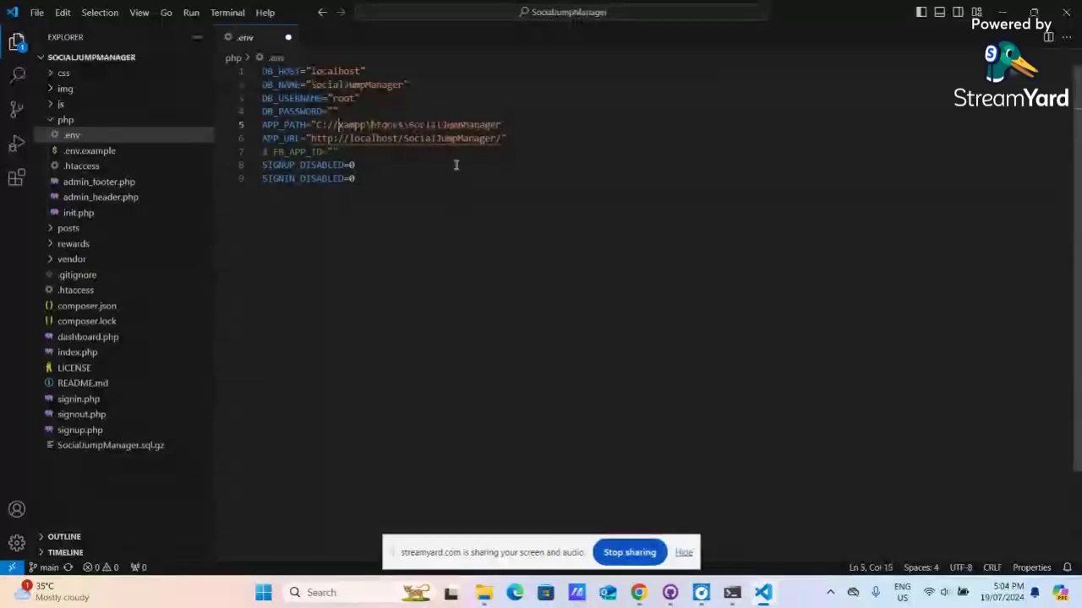
key(BackSpace)
key(BackSpace)
text(\)
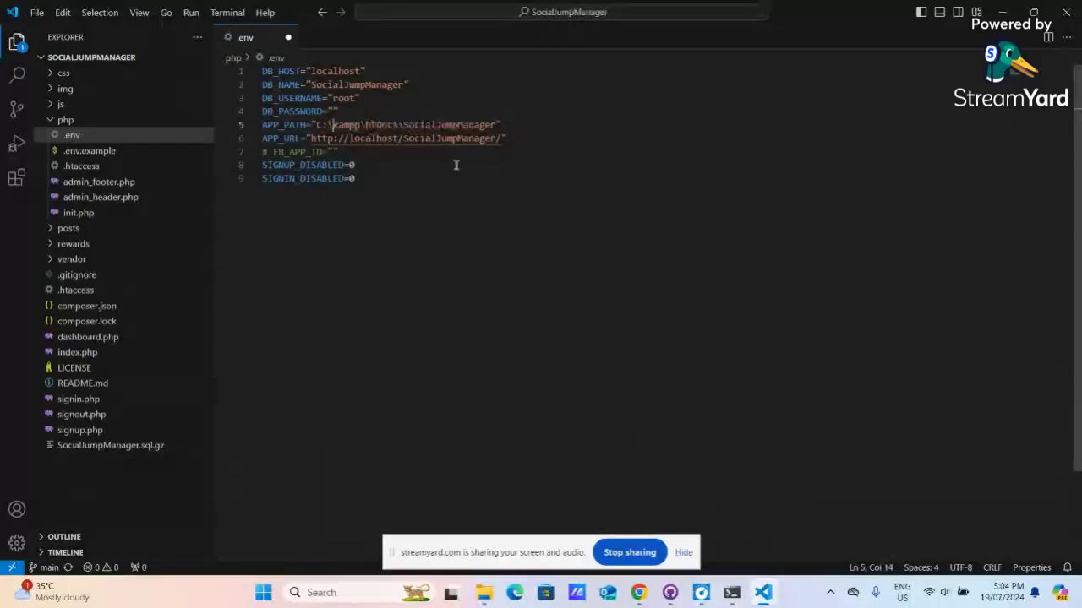
click(38, 13)
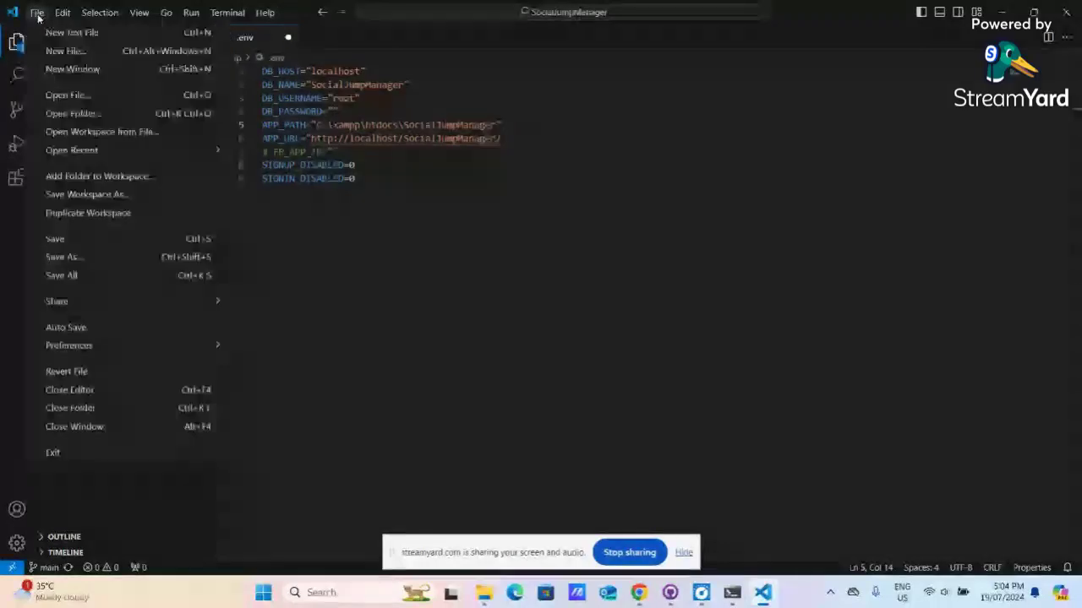
click(63, 239)
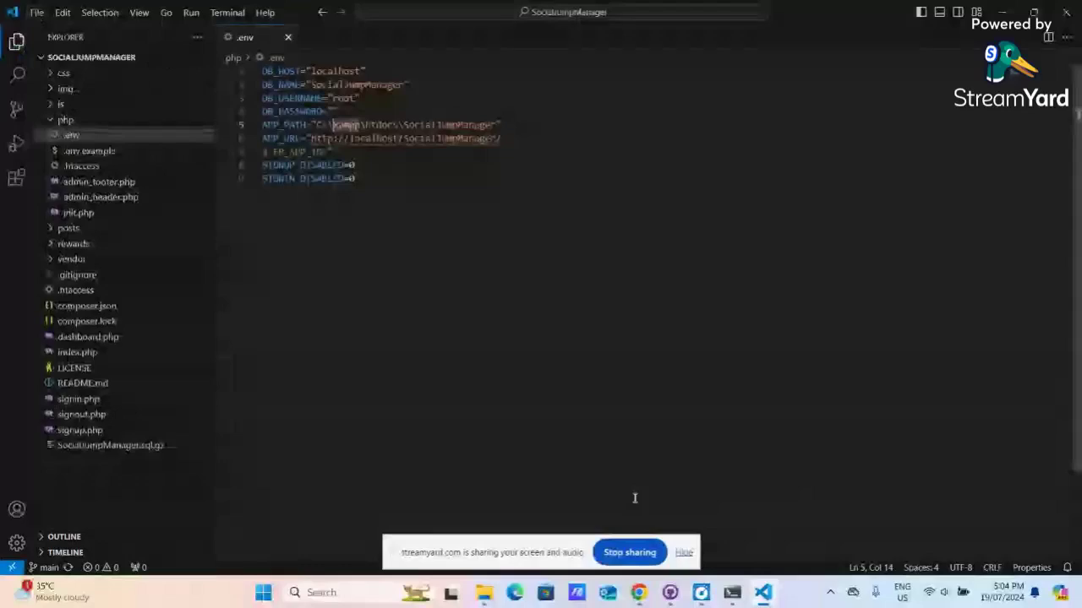
Step: Load localhost/SocialJumpManager/ in Chrome, see the Dotenv unexpected-escape error, and return to .env
mouse_move(638, 593)
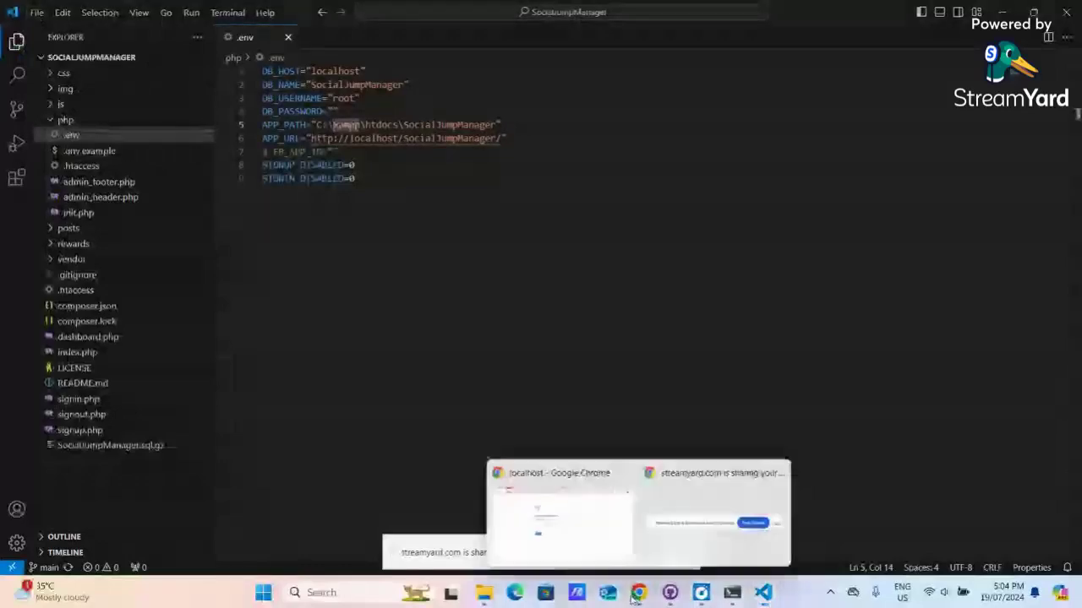
click(598, 494)
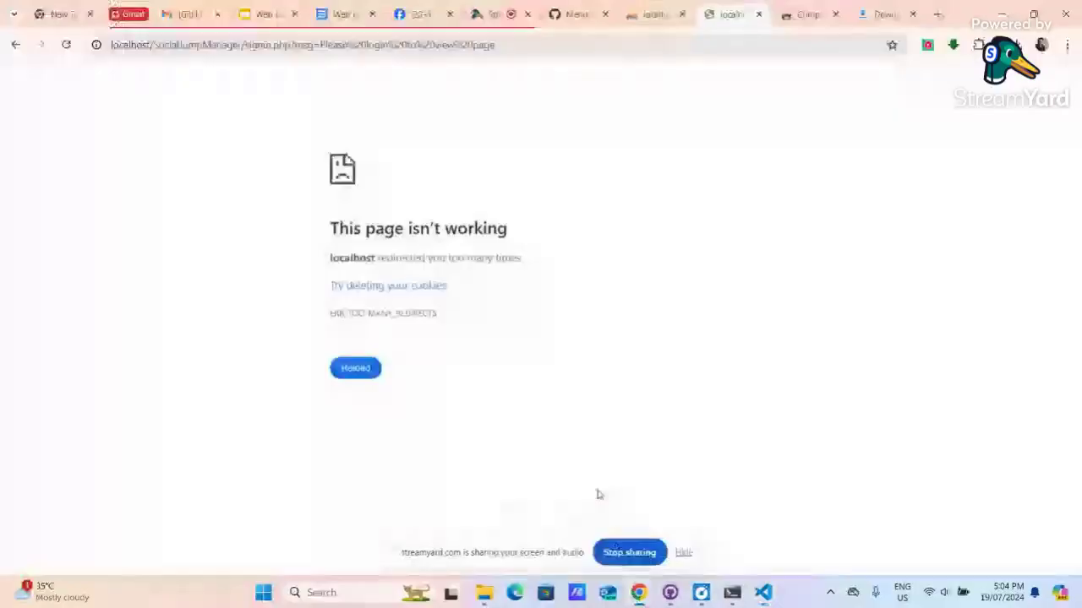
click(505, 44)
key(BackSpace)
key(BackSpace)
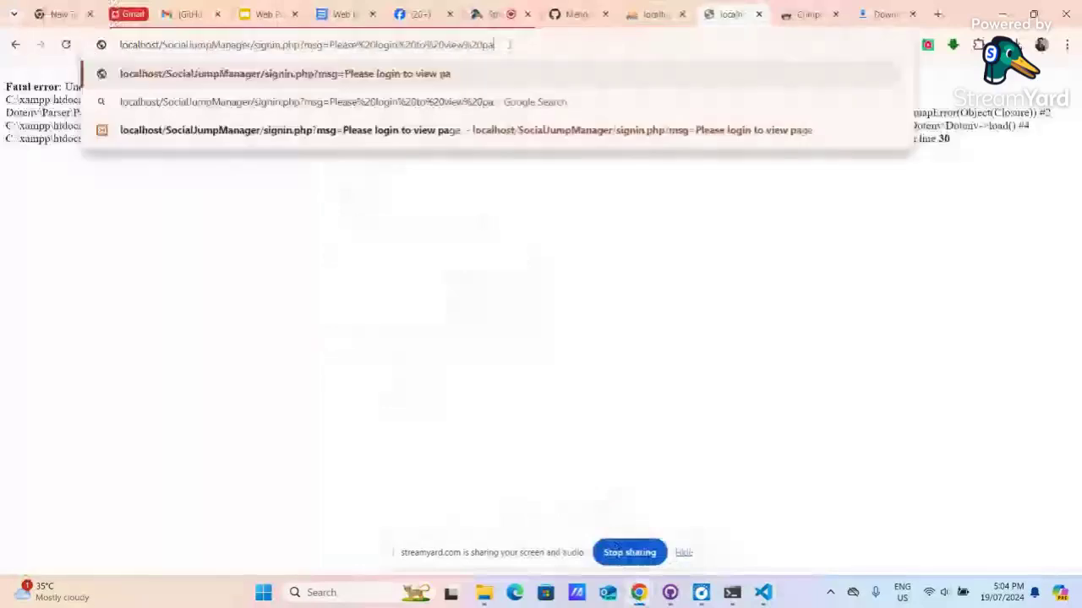
key(BackSpace)
key(BackSpace)
key(BackSpace)
key(BackSpace)
key(BackSpace)
key(BackSpace)
key(BackSpace)
key(BackSpace)
key(BackSpace)
key(BackSpace)
key(BackSpace)
key(BackSpace)
key(BackSpace)
key(BackSpace)
key(BackSpace)
key(BackSpace)
key(BackSpace)
key(BackSpace)
key(BackSpace)
key(BackSpace)
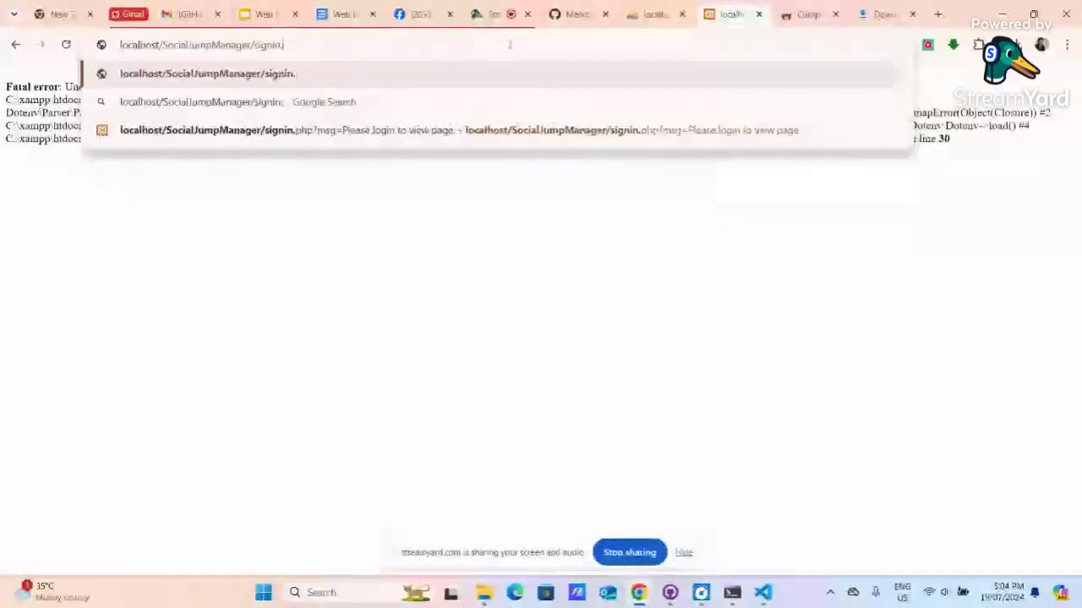
key(BackSpace)
key(BackSpace)
key(BackSpace)
key(BackSpace)
key(BackSpace)
key(BackSpace)
key(BackSpace)
key(Return)
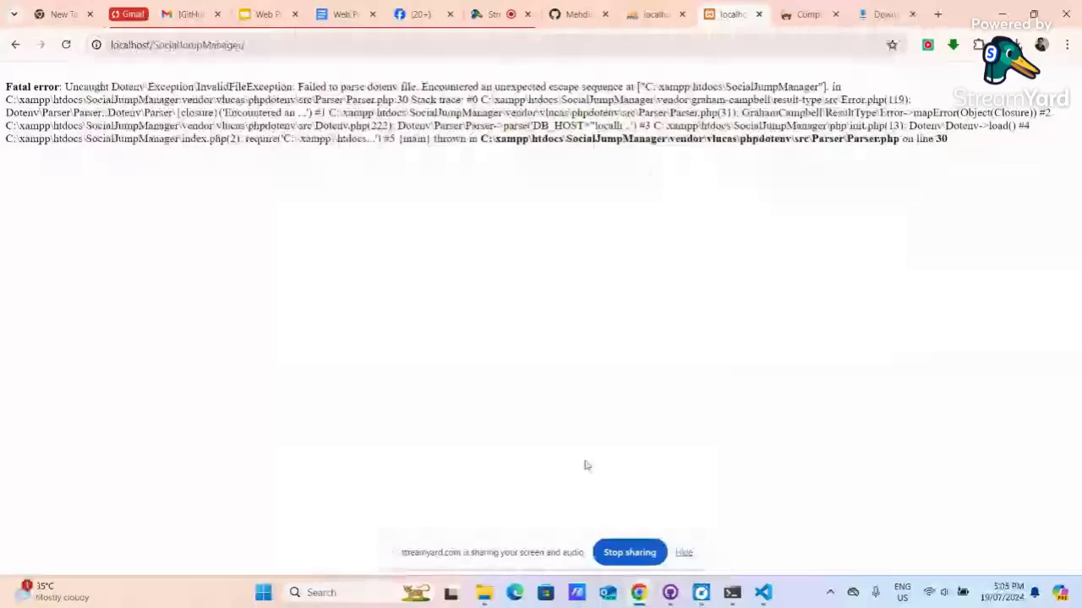
click(763, 593)
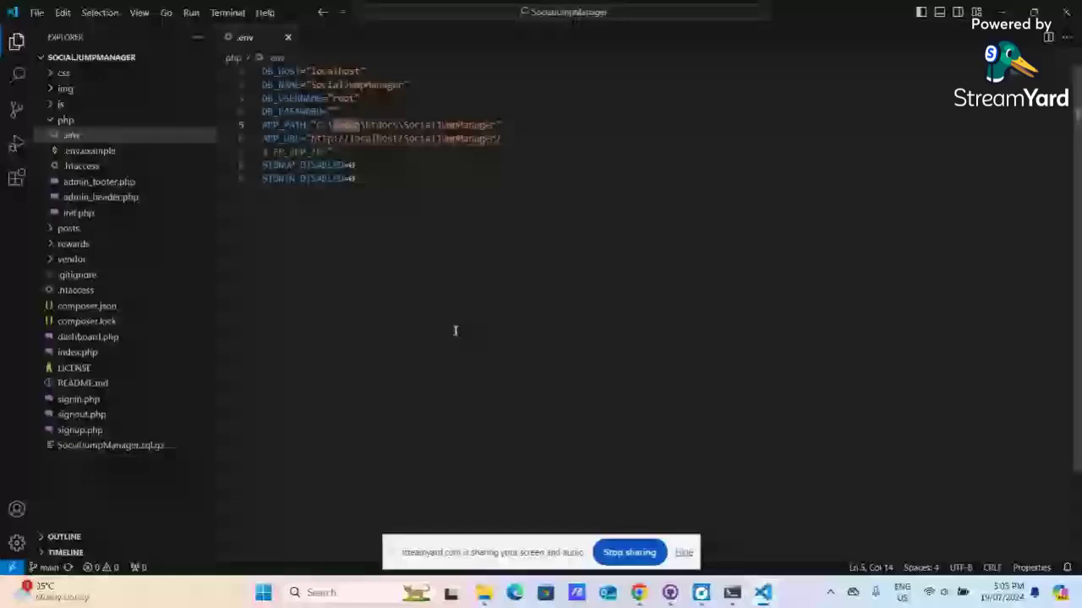
Step: Replace the APP_PATH backslashes with forward slashes along line 5 of .env
key(BackSpace)
text(/)
key(Right)
key(Right)
key(Right)
key(Right)
key(Right)
key(Right)
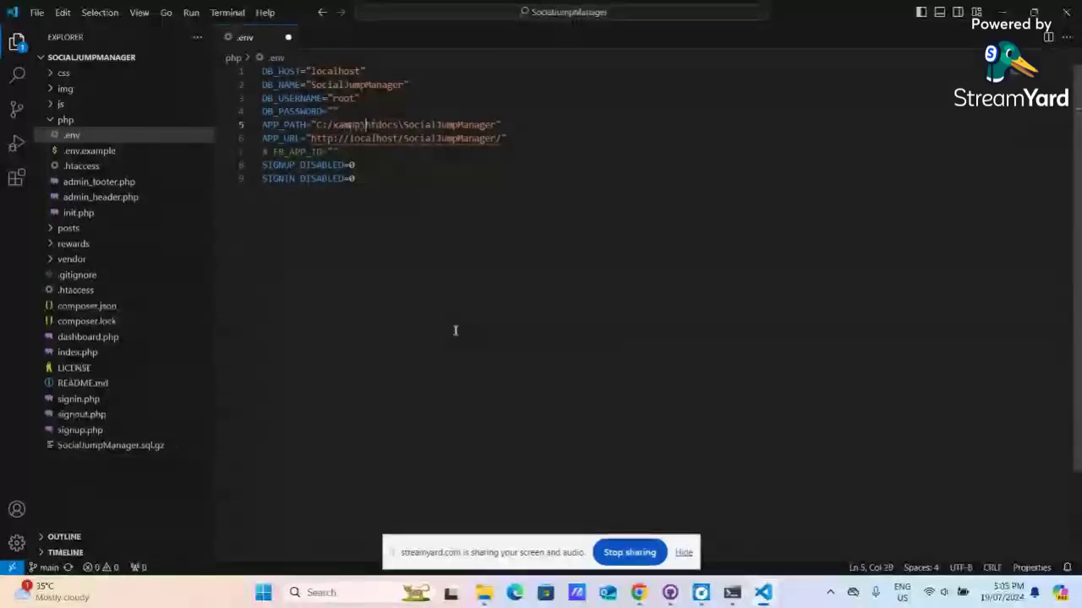
key(BackSpace)
text(/)
key(Right)
key(Right)
key(Right)
key(Right)
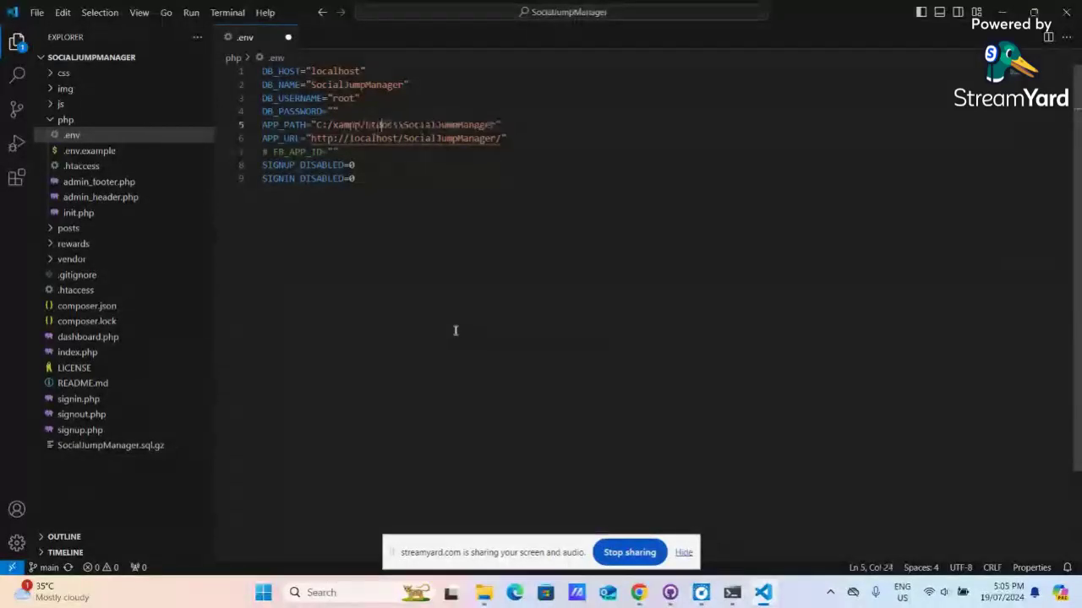
key(Right)
key(Right)
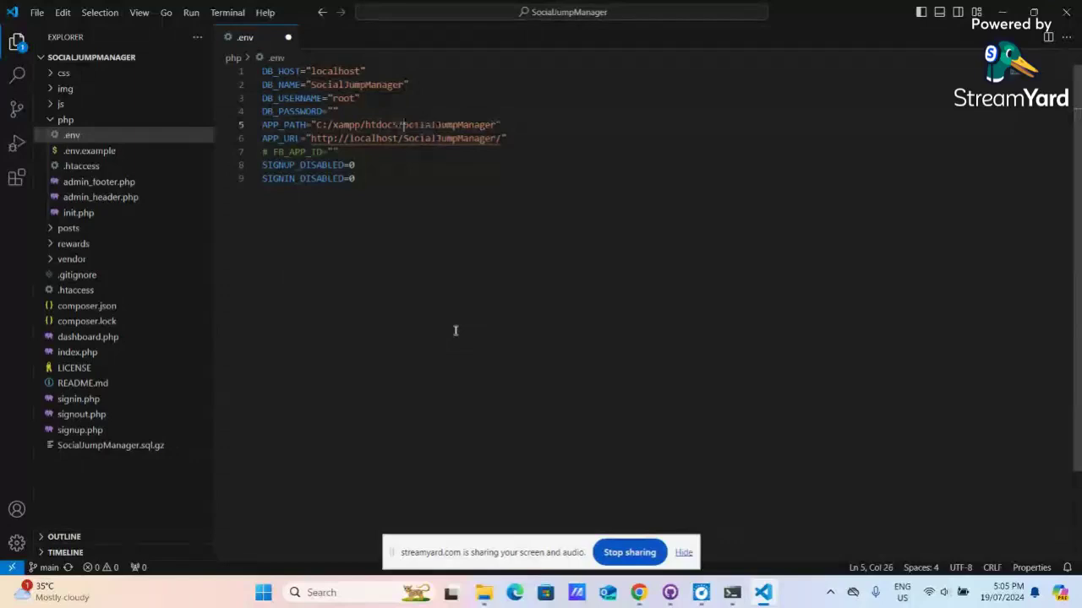
key(Right)
key(BackSpace)
text(/)
key(Right)
key(Left)
key(Left)
key(Left)
key(Left)
key(Left)
key(Left)
key(Left)
key(Left)
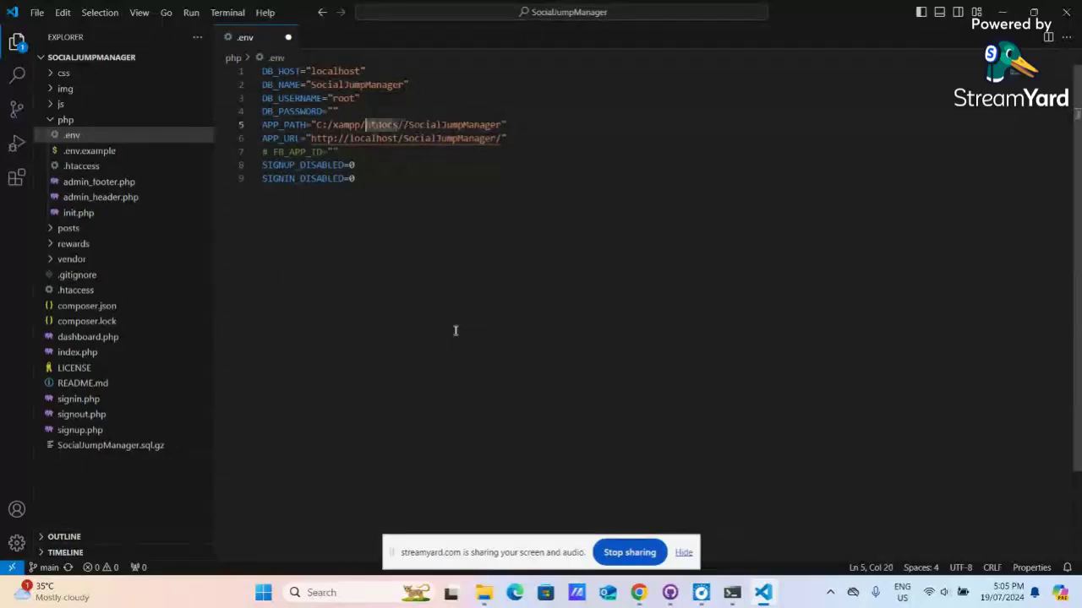
key(Left)
key(Left)
key(Left)
key(Left)
key(Left)
key(Left)
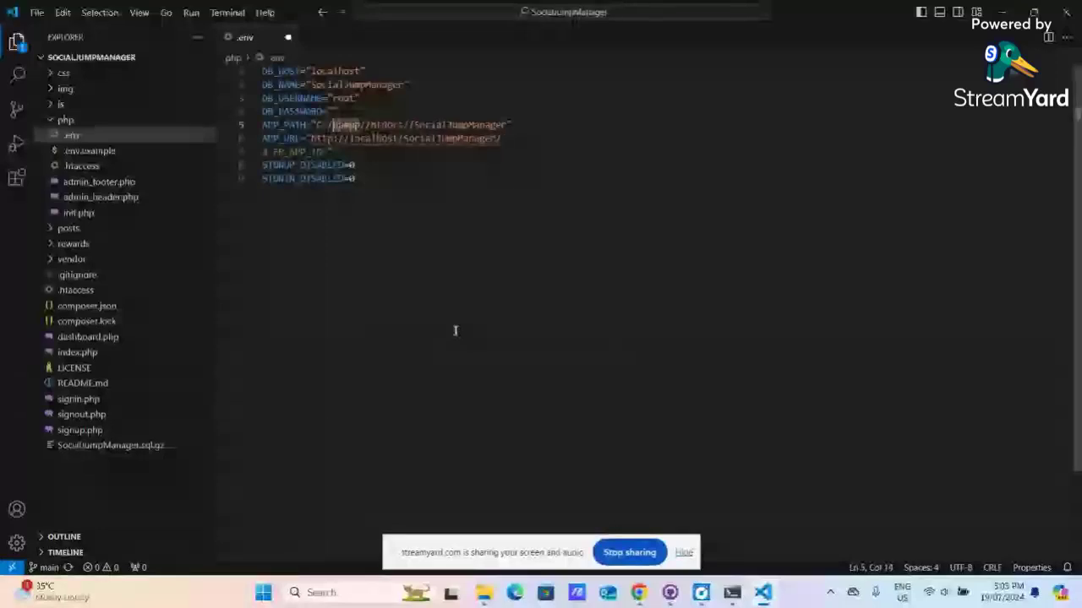
key(Left)
key(Right)
key(Right)
key(Right)
key(Right)
key(Right)
key(Right)
key(Right)
key(Right)
key(Right)
key(Right)
key(Right)
key(Right)
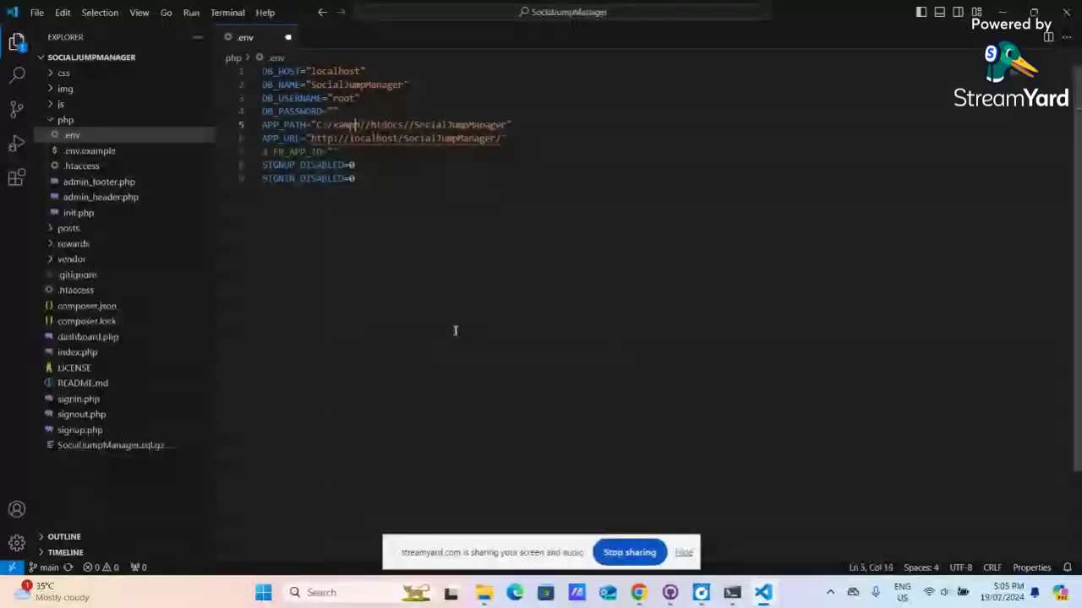
key(Right)
key(Right)
key(Right)
key(Right)
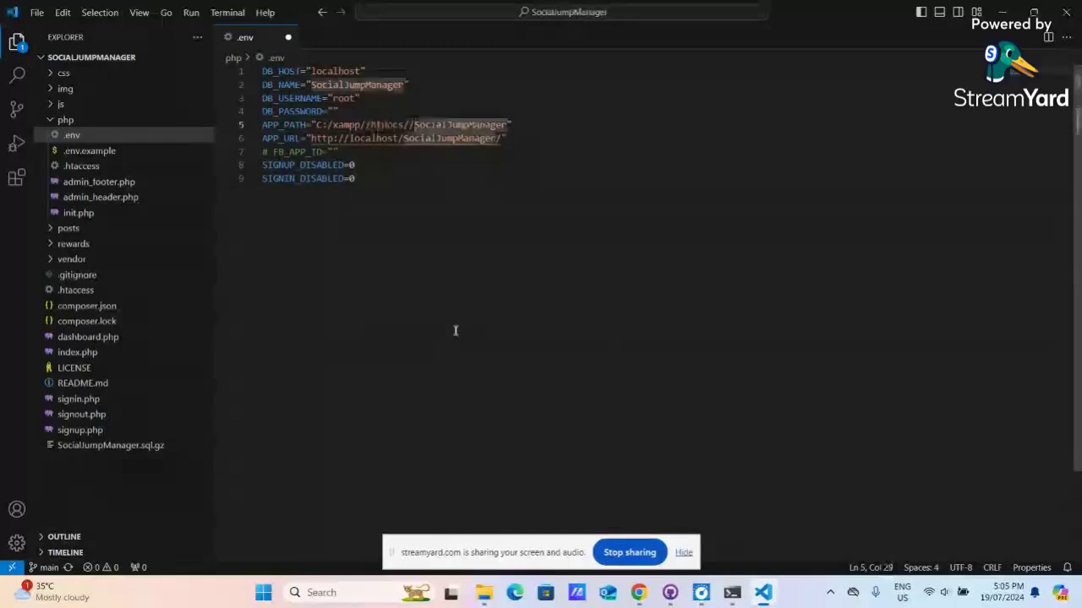
Step: Change each separator to a double backslash, giving C:\\xampp\\htdocs\\SocialJumpManager, and save the file
key(BackSpace)
key(BackSpace)
text(\\)
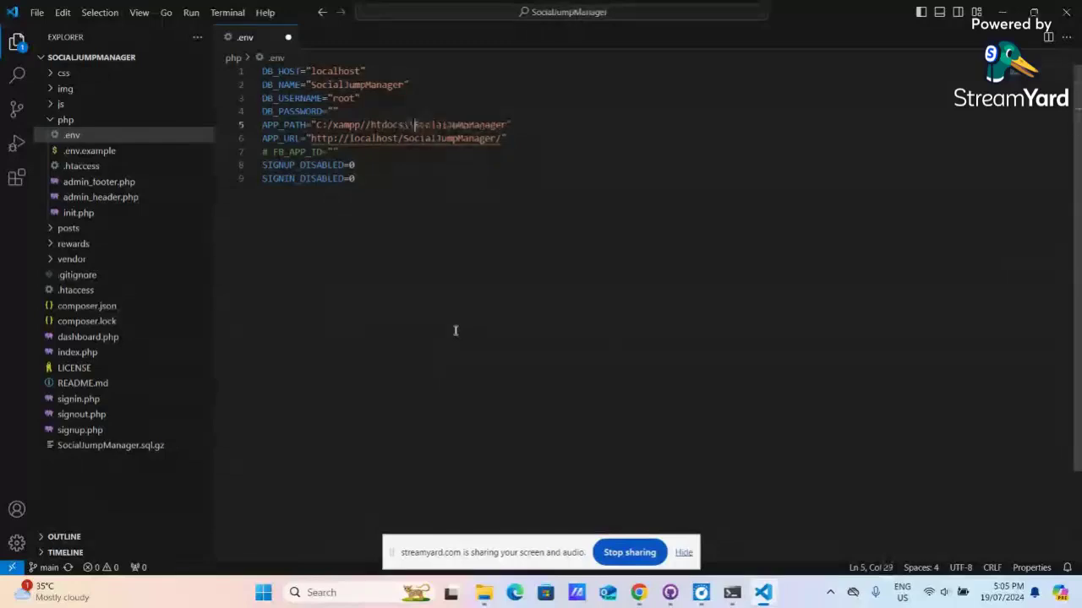
key(Left)
key(Left)
key(Left)
key(Left)
key(Left)
key(Left)
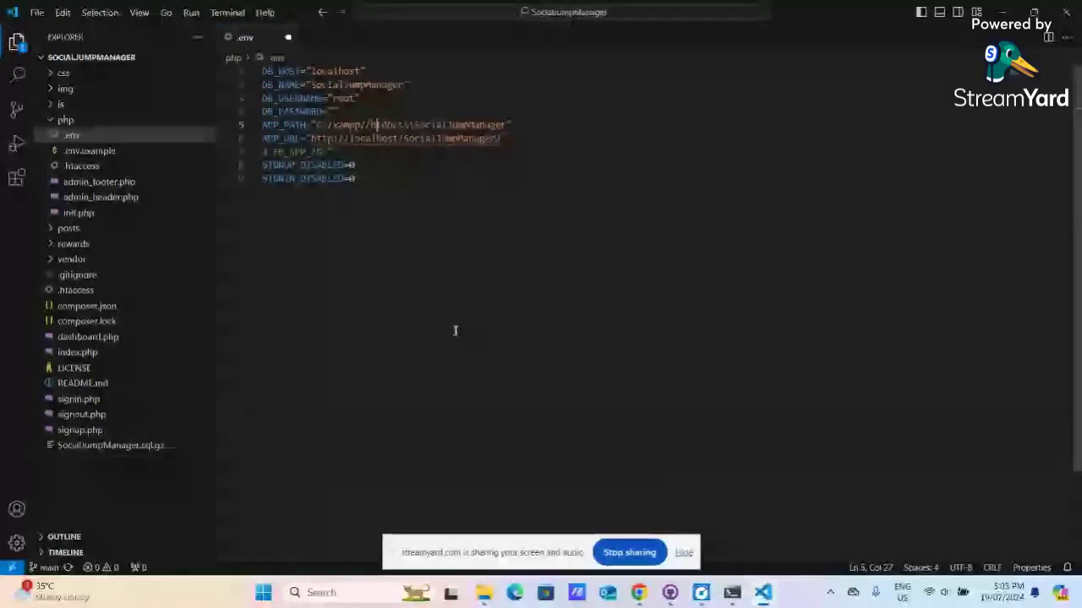
key(BackSpace)
key(BackSpace)
text(\\)
key(Left)
key(Left)
key(Left)
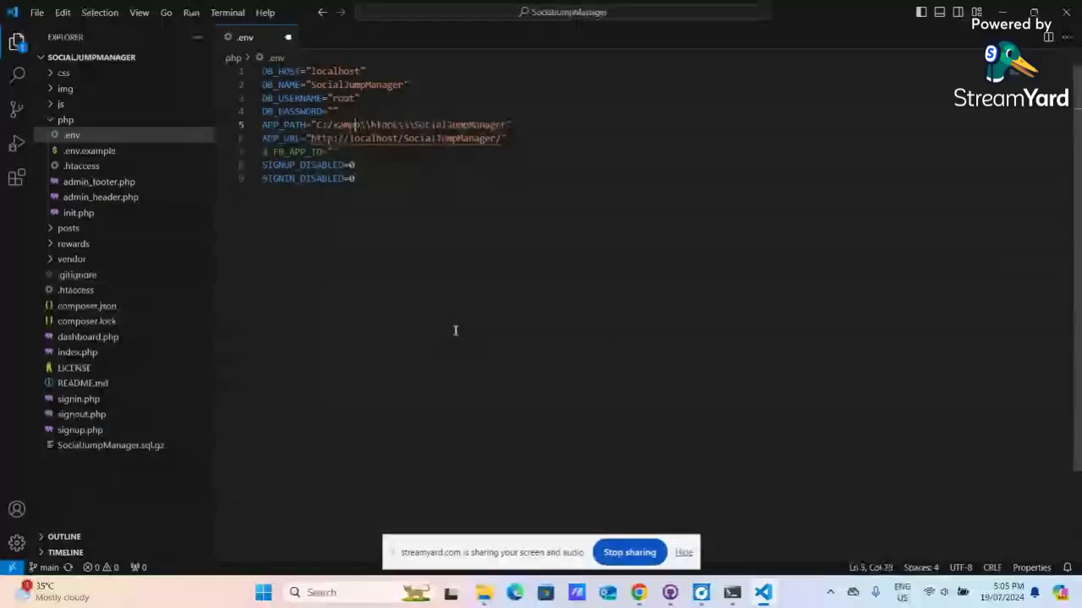
key(Left)
key(Left)
key(Left)
key(Left)
key(BackSpace)
text(\\)
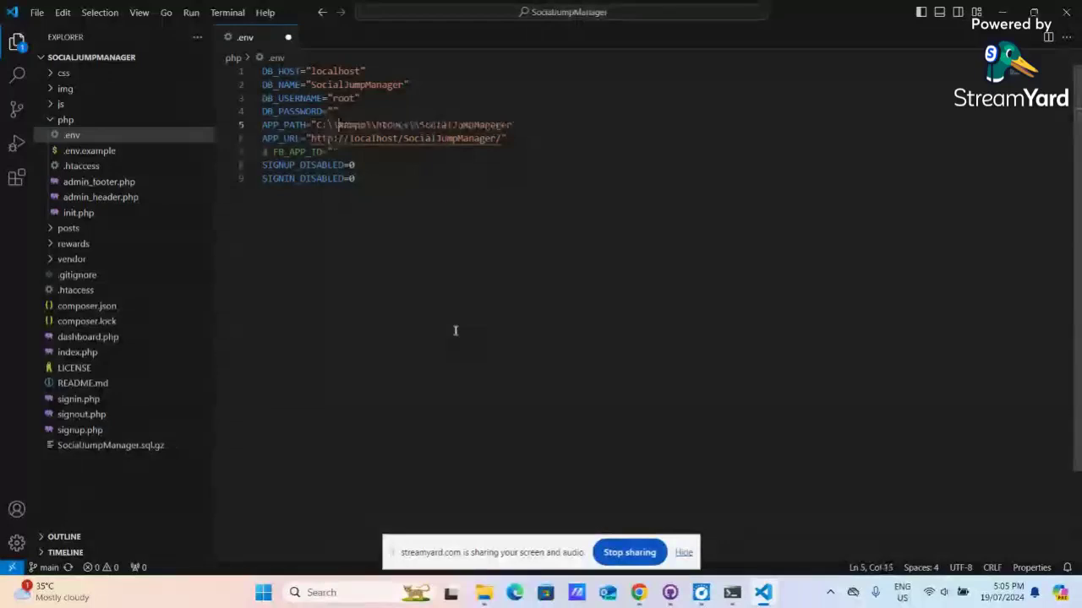
key(ctrl+s)
click(37, 12)
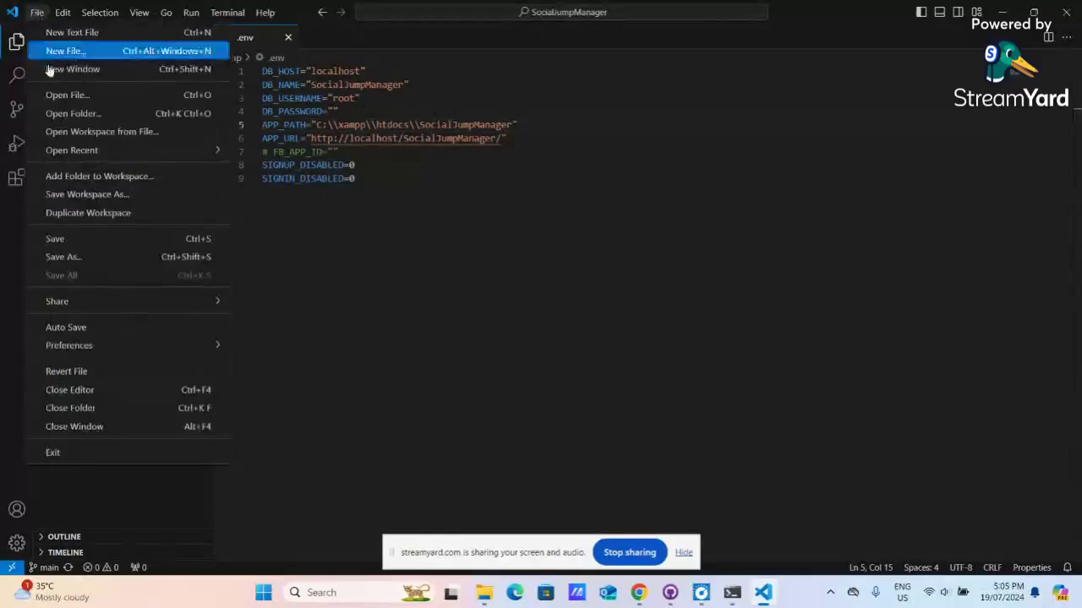
click(73, 239)
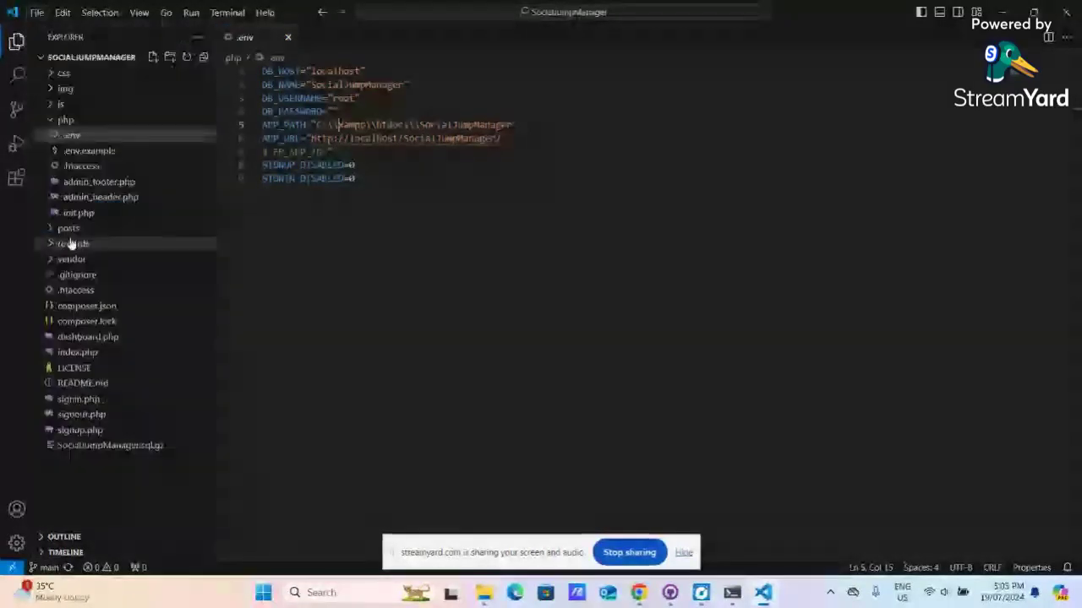
mouse_move(653, 596)
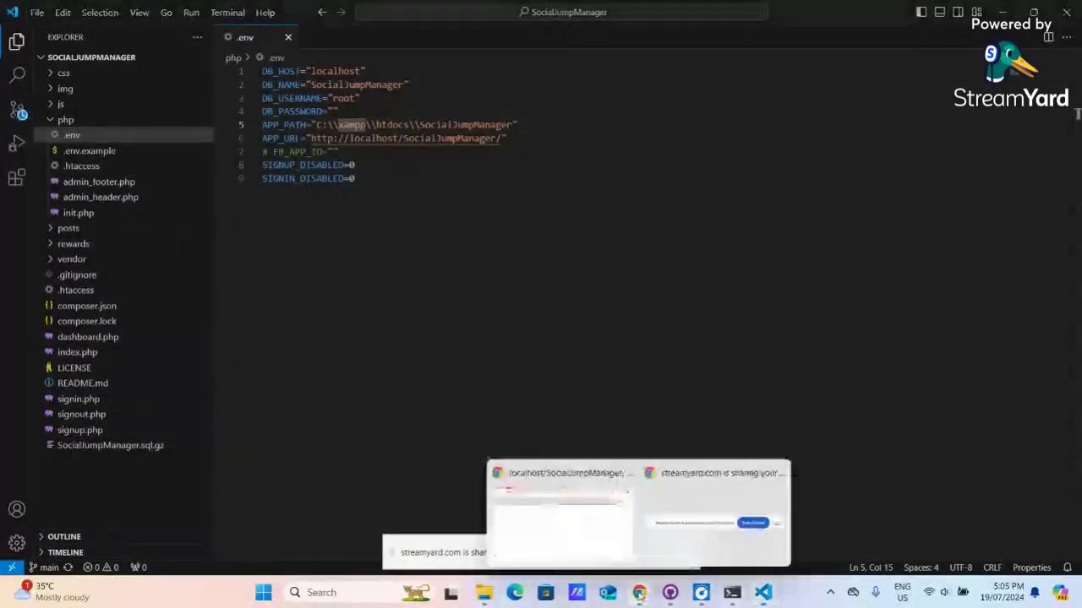
Step: Reload the localhost page in Chrome, confirm ERR_TOO_MANY_REDIRECTS on signin.php, then go back to .env
click(547, 504)
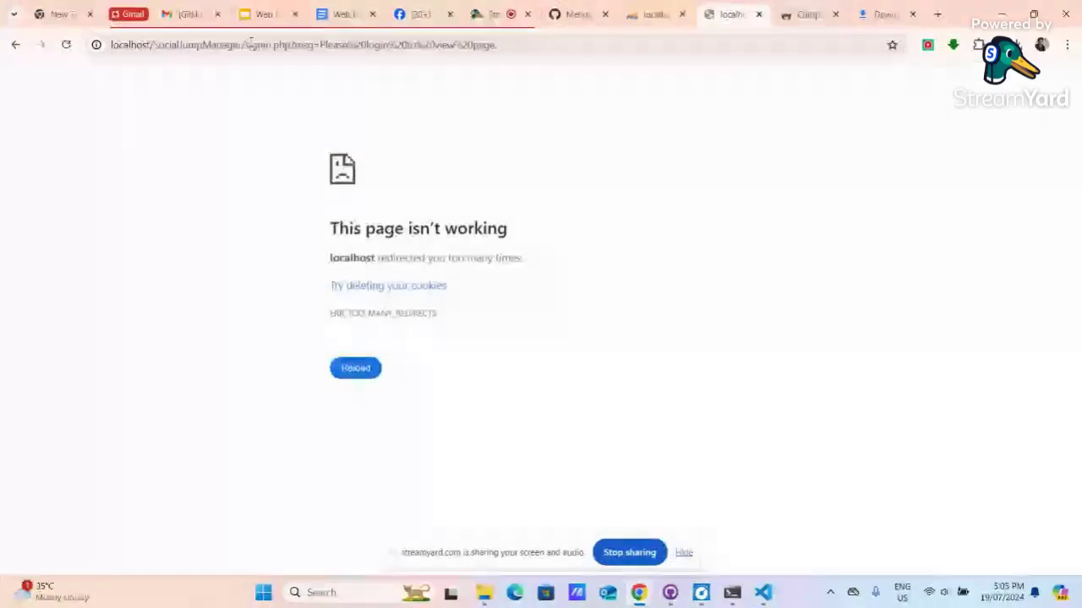
click(66, 48)
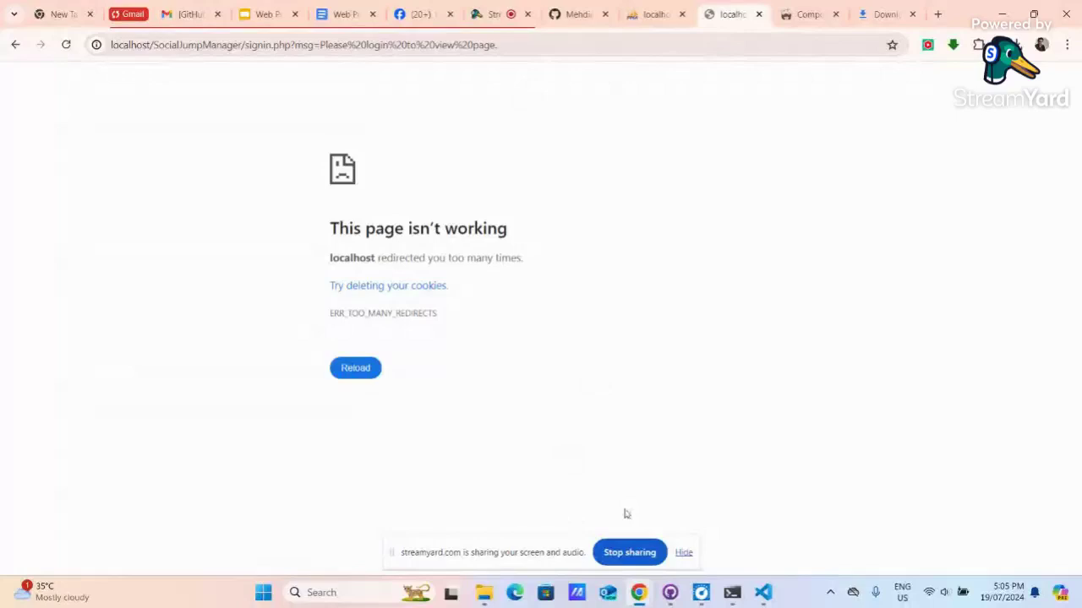
mouse_move(638, 593)
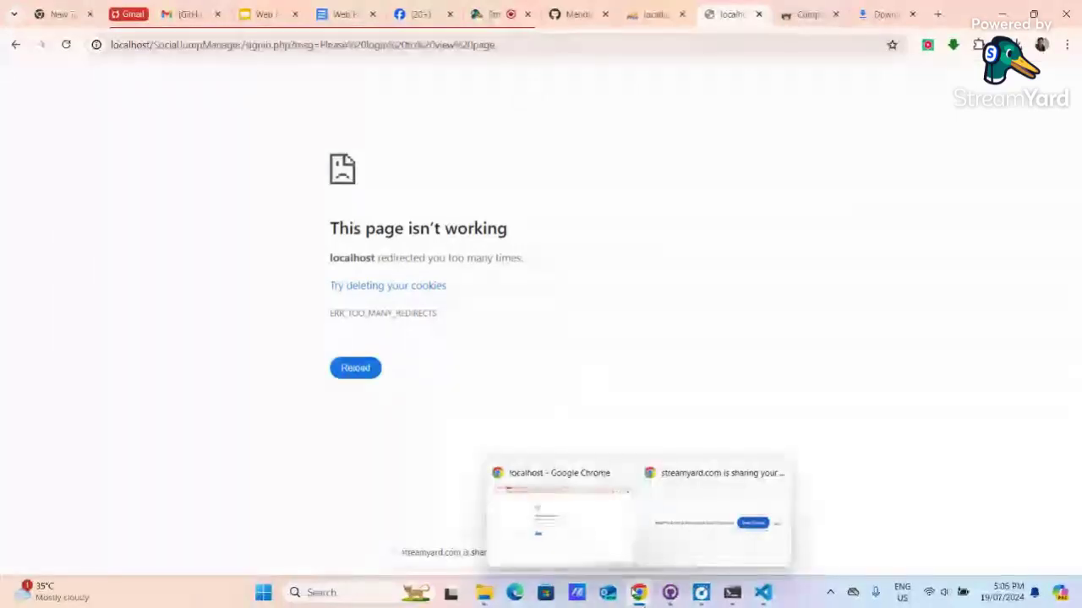
click(594, 546)
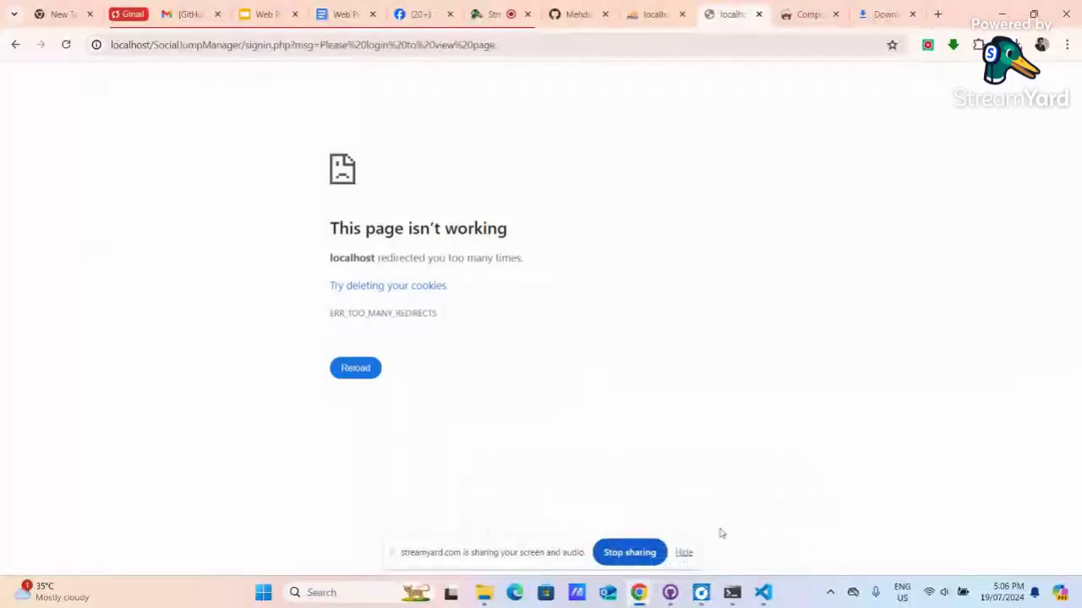
click(763, 594)
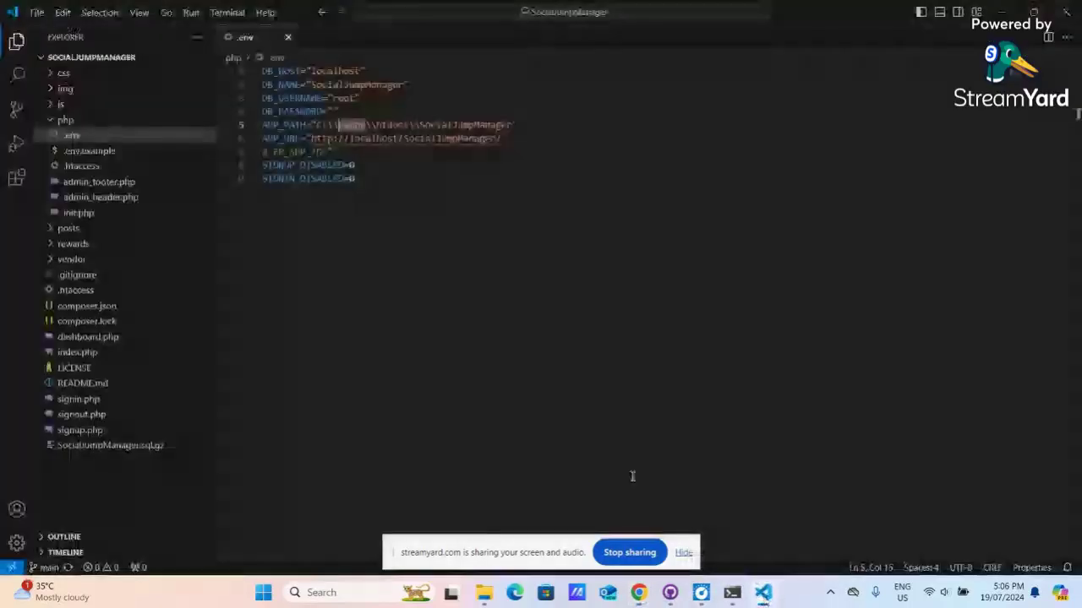
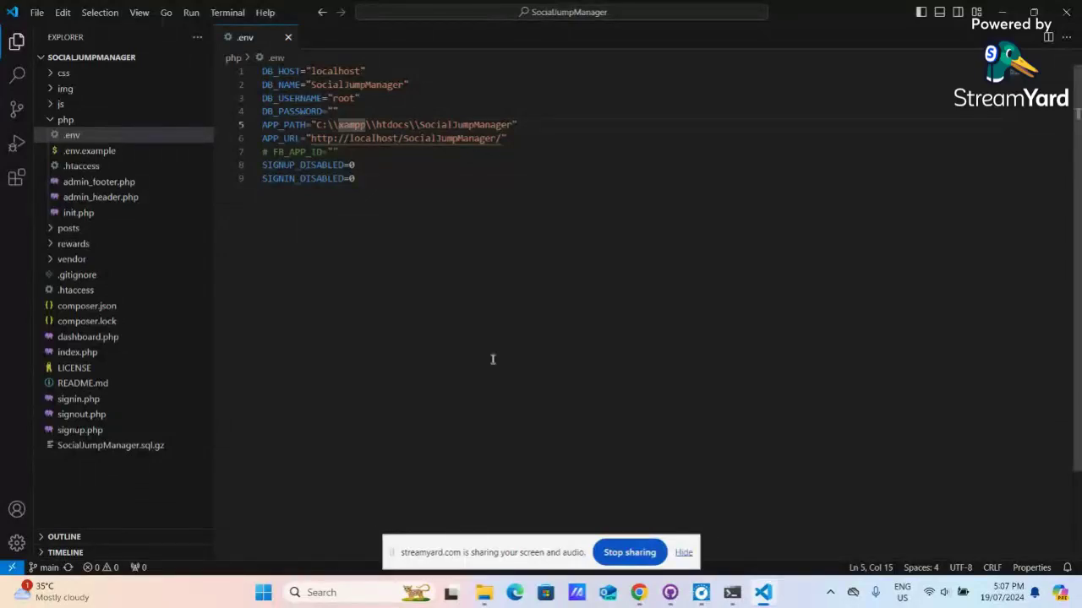
Step: Replace the APP_PATH separators in .env so it reads C:\/xampp\/htdocs\/SocialJumpManager
key(BackSpace)
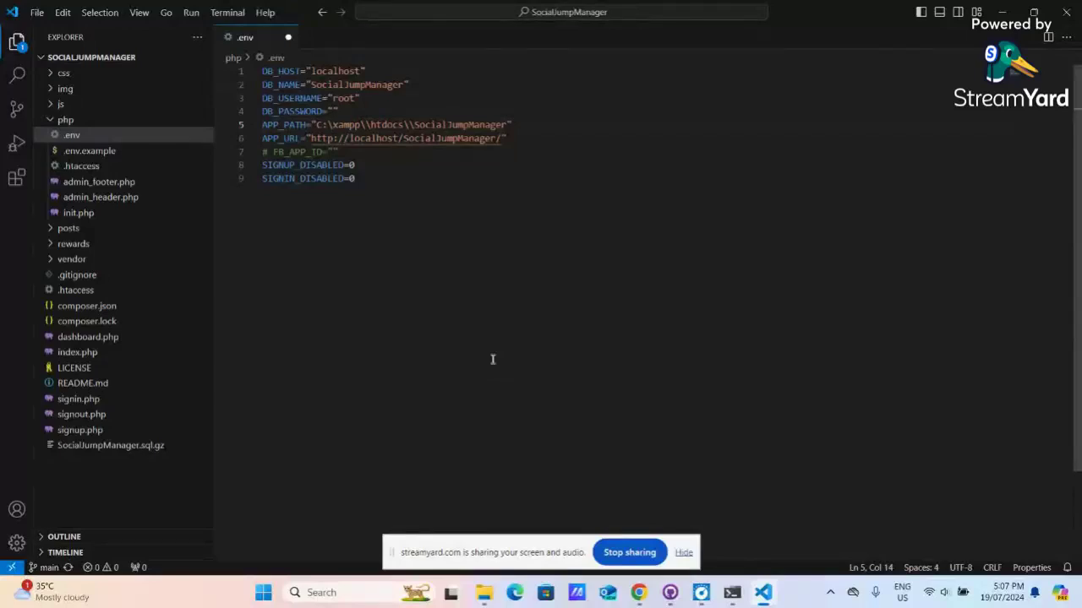
text(/)
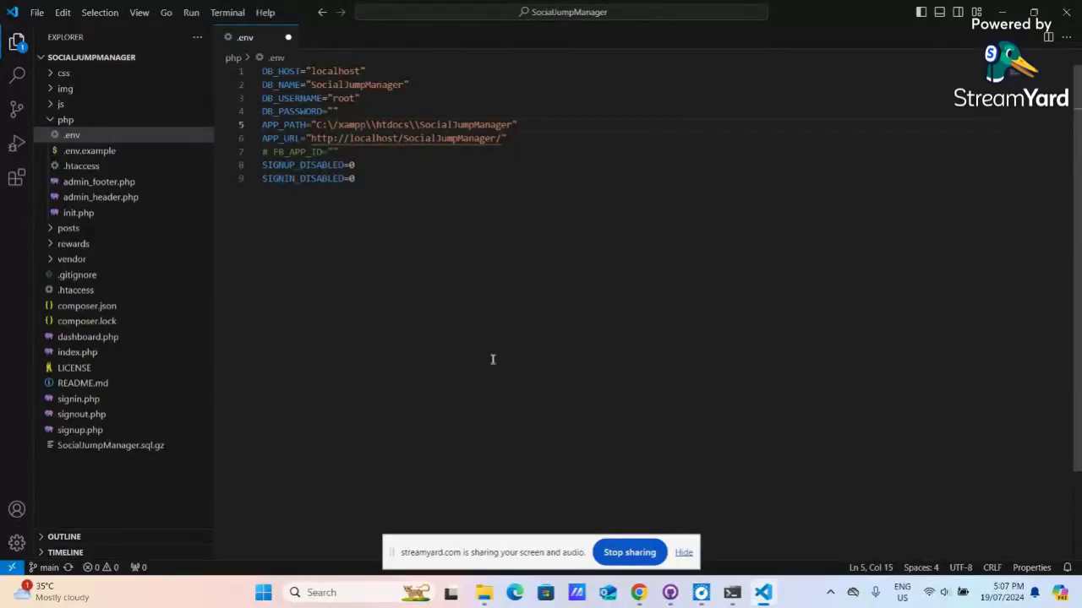
key(Right)
key(Right)
key(Right)
key(Right)
key(Right)
key(Right)
key(Right)
key(BackSpace)
text(/)
key(Right)
key(Right)
key(Right)
key(Right)
key(Right)
key(Right)
key(Right)
text(/)
Step: Save .env and bring the localhost browser window forward
key(ctrl+s)
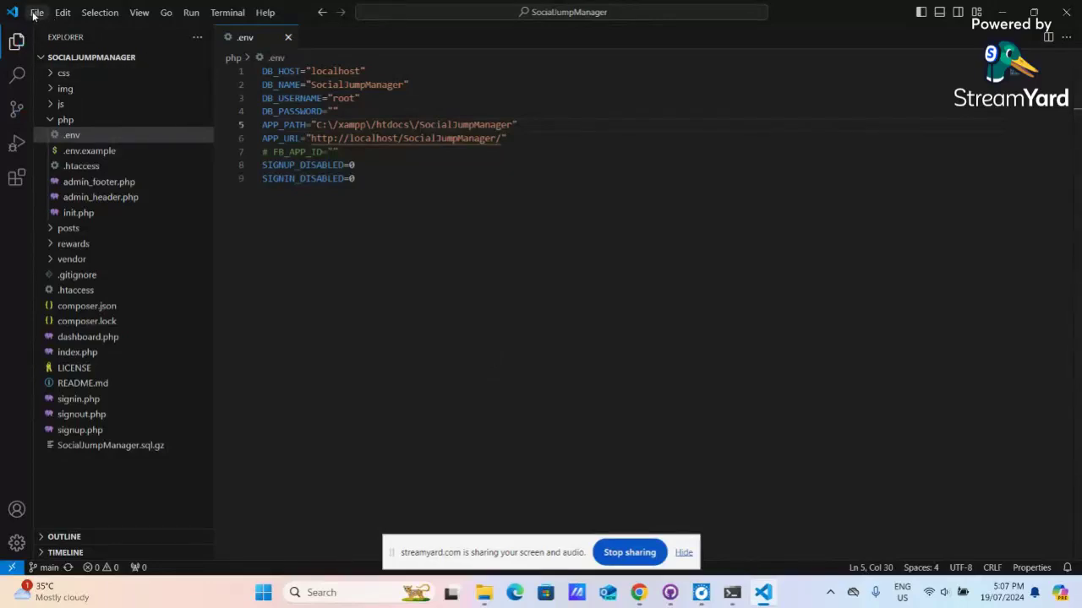
click(36, 13)
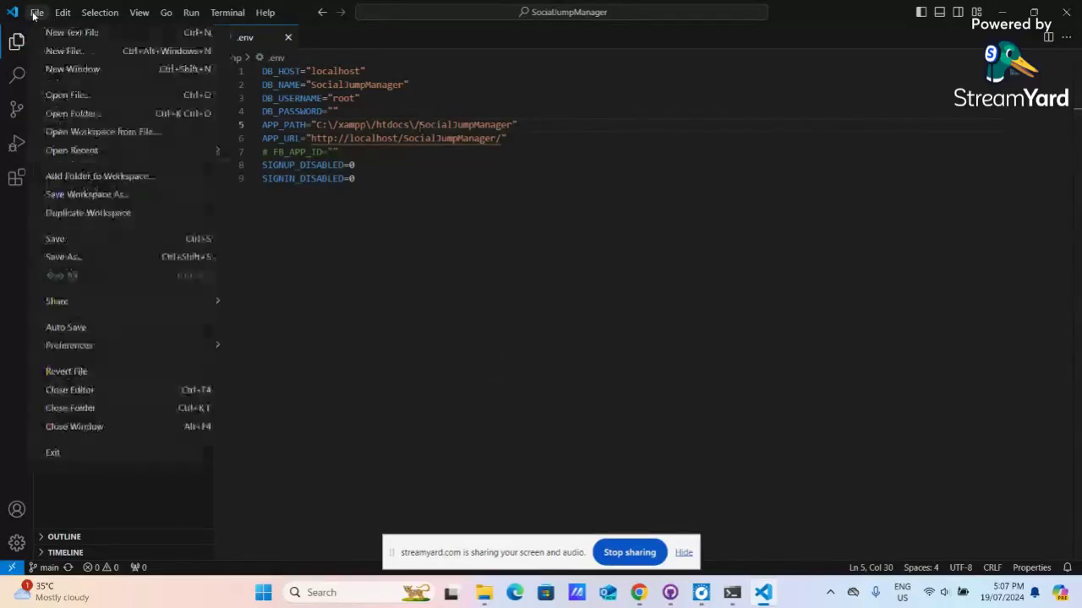
click(84, 243)
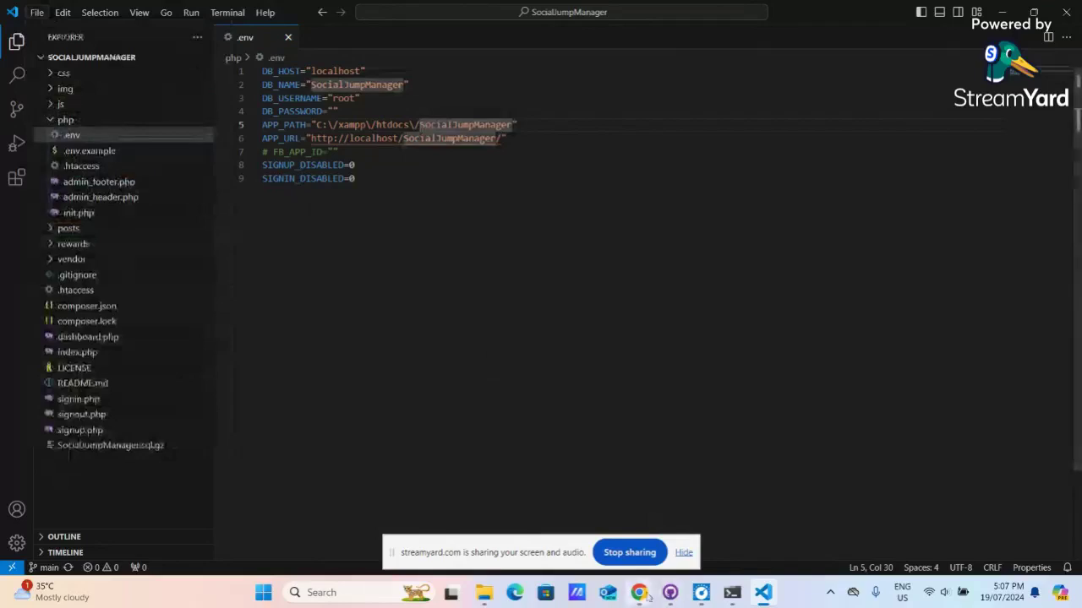
mouse_move(638, 592)
click(571, 543)
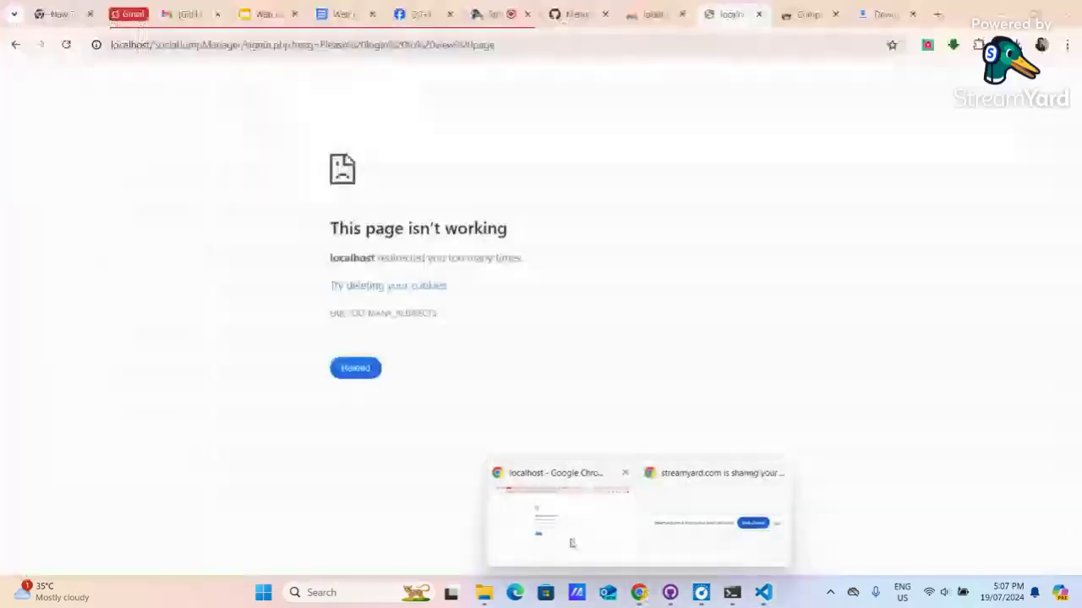
Step: Load localhost/SocialJumpManager/ to see the Dotenv parse error, then return to .env in VS Code
click(503, 44)
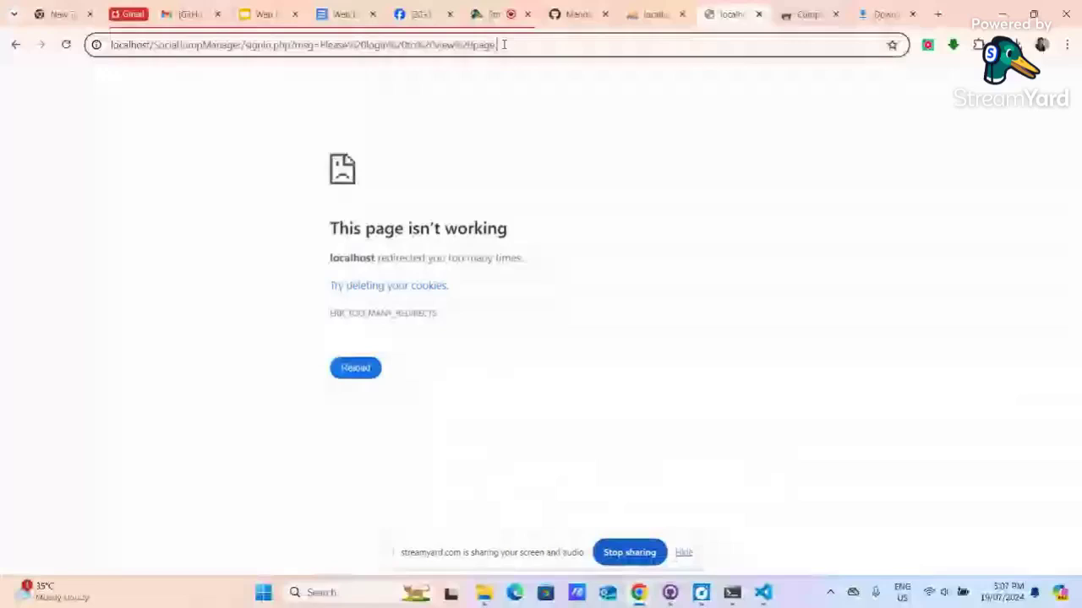
key(BackSpace)
key(BackSpace)
key(BackSpace)
key(BackSpace)
key(BackSpace)
key(BackSpace)
key(BackSpace)
key(BackSpace)
key(BackSpace)
key(BackSpace)
key(BackSpace)
key(BackSpace)
key(BackSpace)
key(BackSpace)
key(BackSpace)
key(BackSpace)
key(BackSpace)
key(BackSpace)
key(BackSpace)
key(BackSpace)
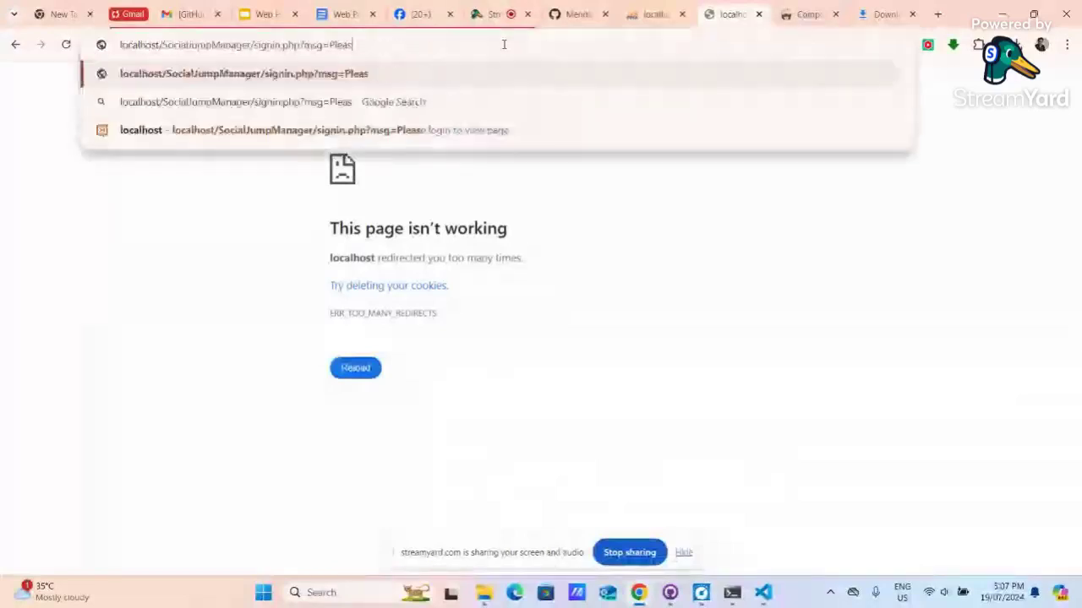
key(BackSpace)
key(BackSpace)
key(BackSpace)
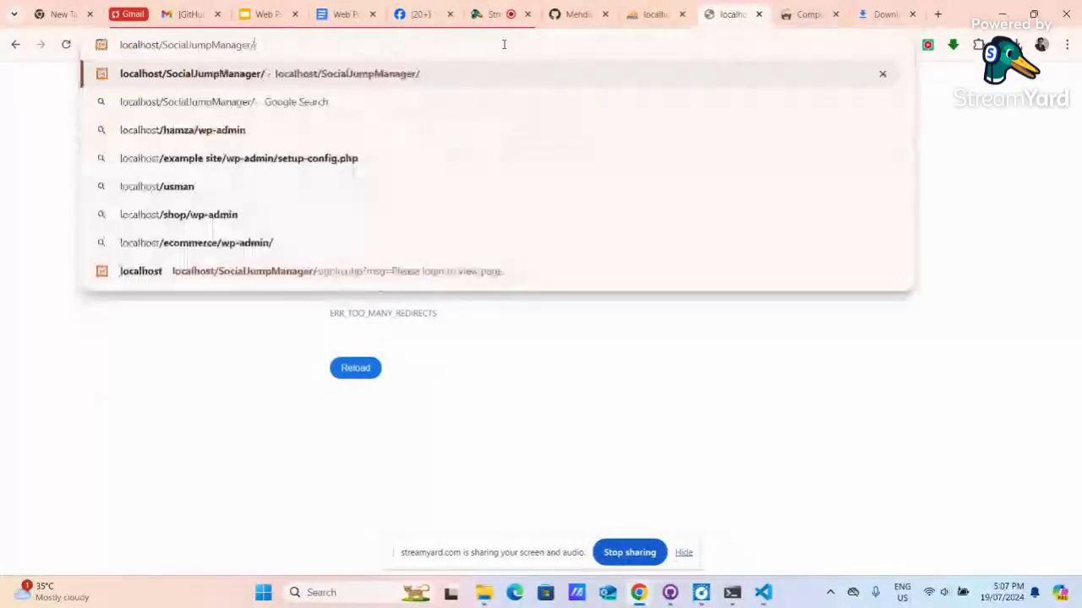
key(Return)
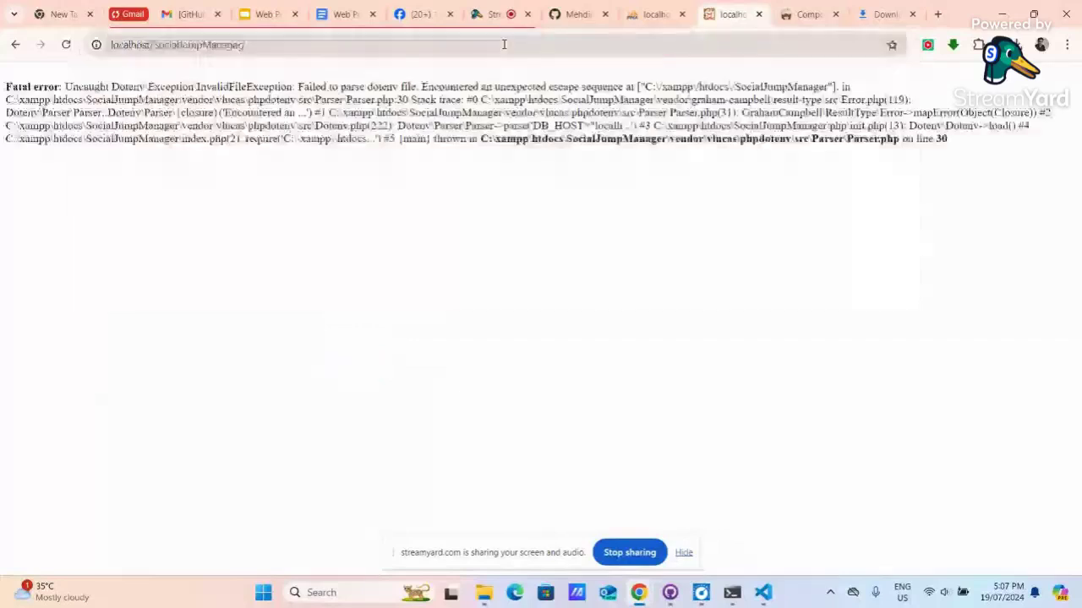
mouse_move(745, 594)
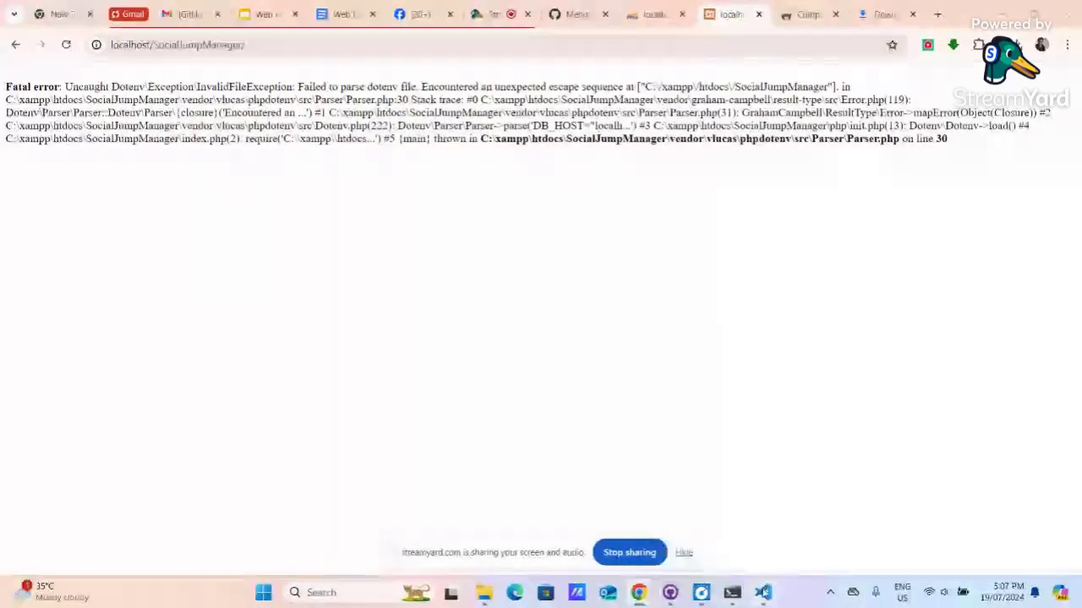
click(763, 592)
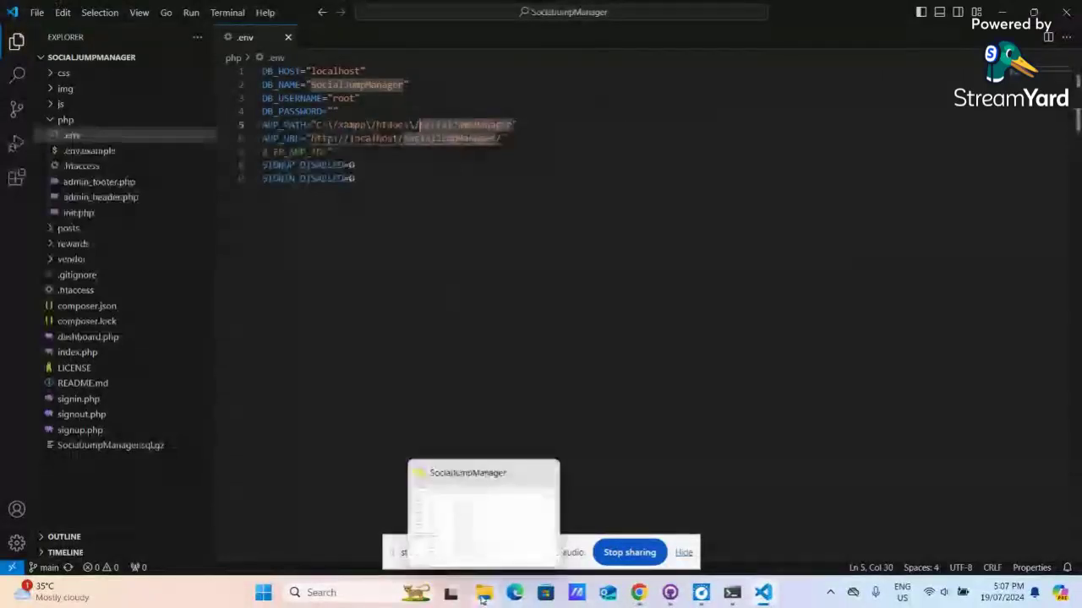
Step: Open the project folder in File Explorer and copy its path, C:\xampp\htdocs\SocialJumpManager
click(482, 598)
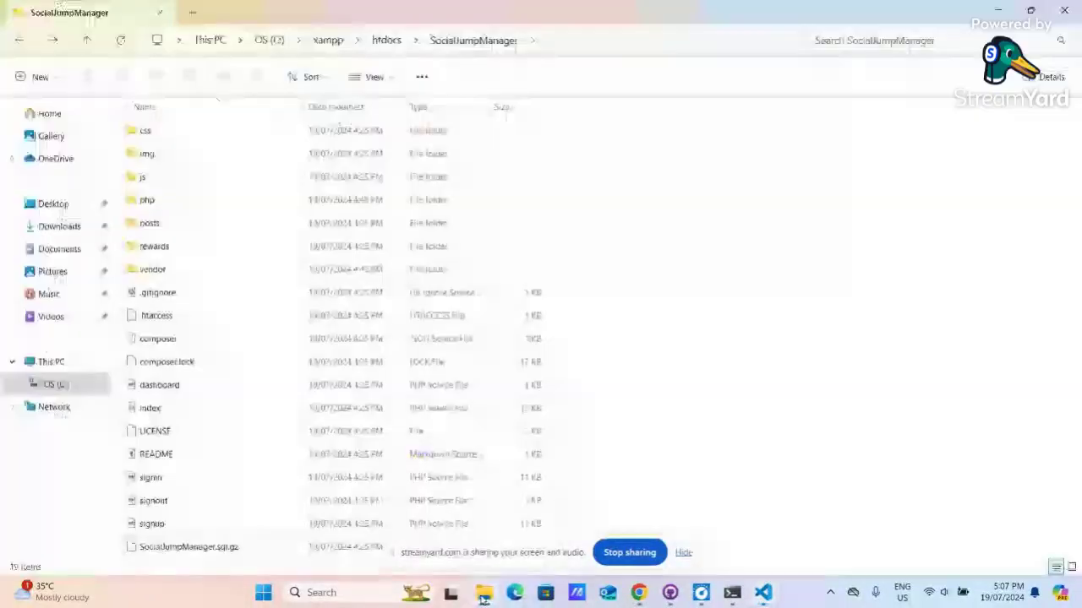
click(551, 41)
key(ctrl+c)
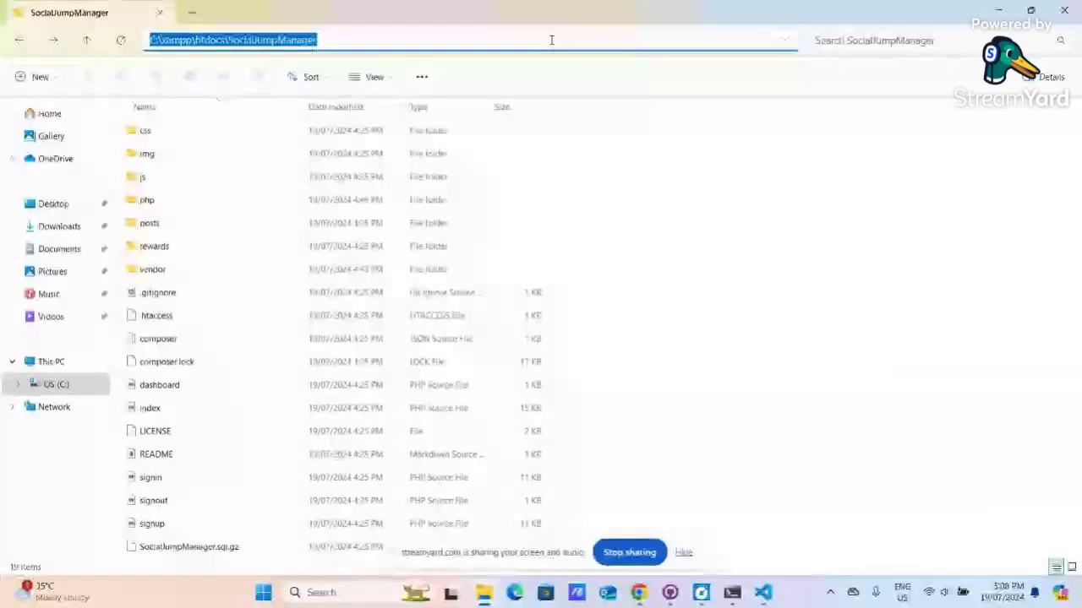
key(Escape)
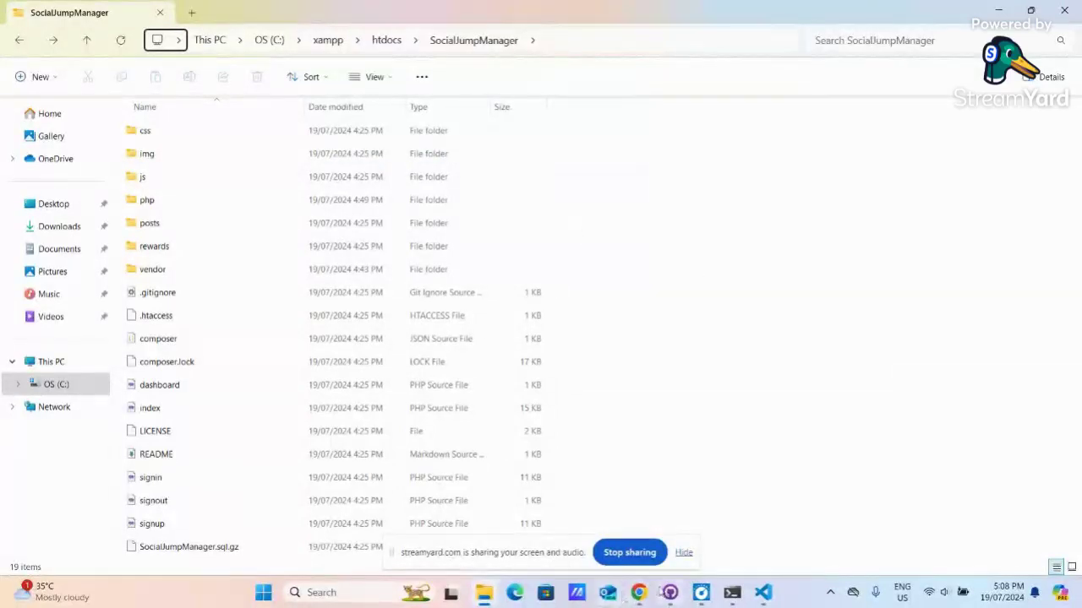
Step: Replace the APP_PATH value with the pasted project path plus a trailing slash, and save
mouse_move(669, 594)
click(763, 592)
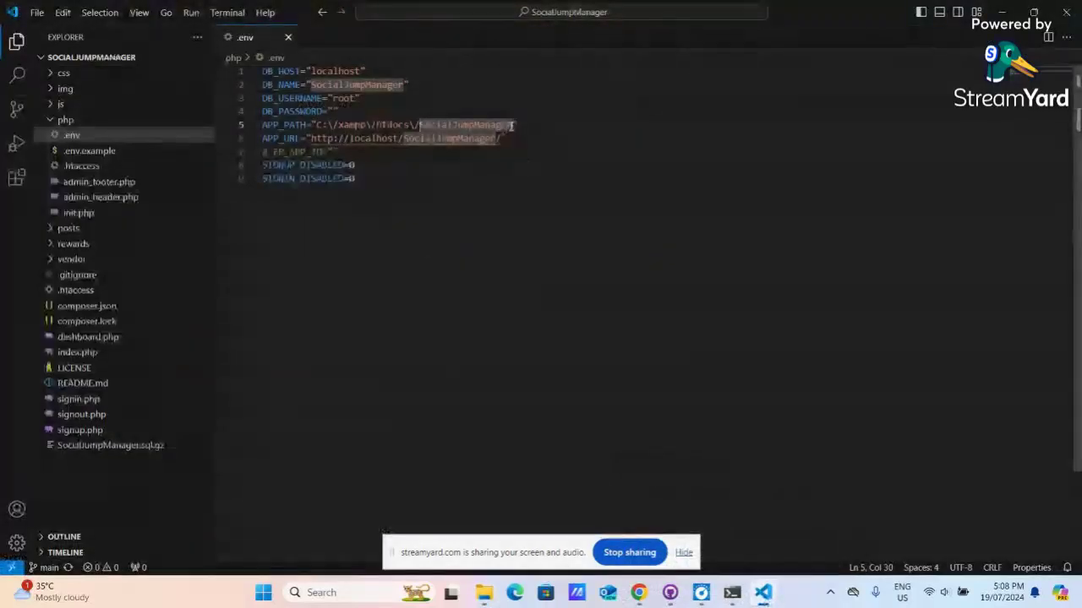
key(BackSpace)
key(BackSpace)
key(BackSpace)
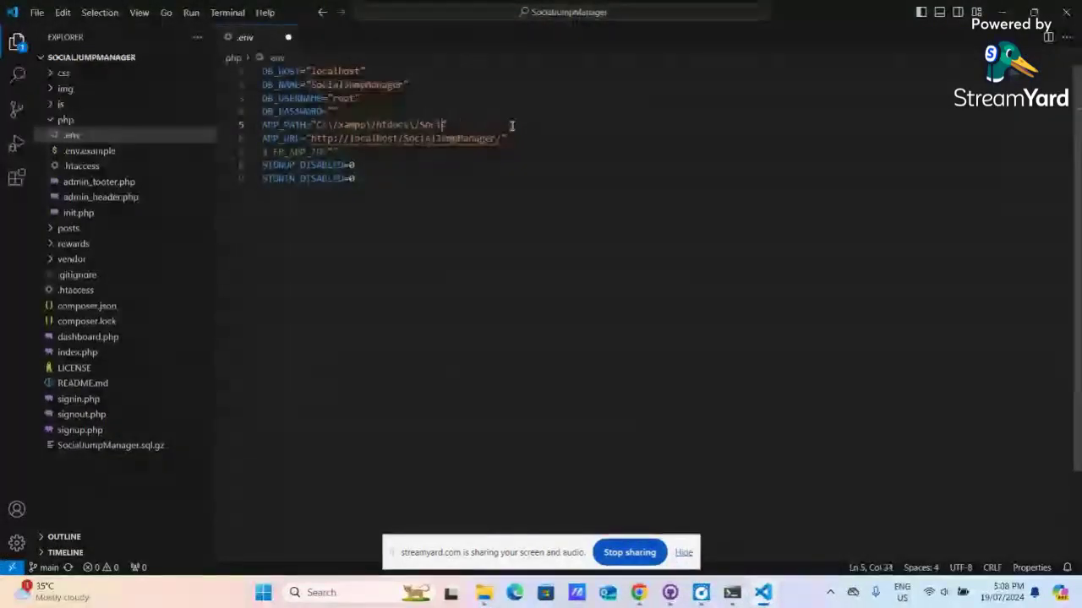
key(BackSpace)
key(BackSpace)
key(BackSpace)
key(BackSpace)
key(BackSpace)
key(BackSpace)
key(BackSpace)
key(BackSpace)
key(BackSpace)
key(BackSpace)
key(BackSpace)
key(BackSpace)
key(BackSpace)
key(BackSpace)
key(BackSpace)
key(BackSpace)
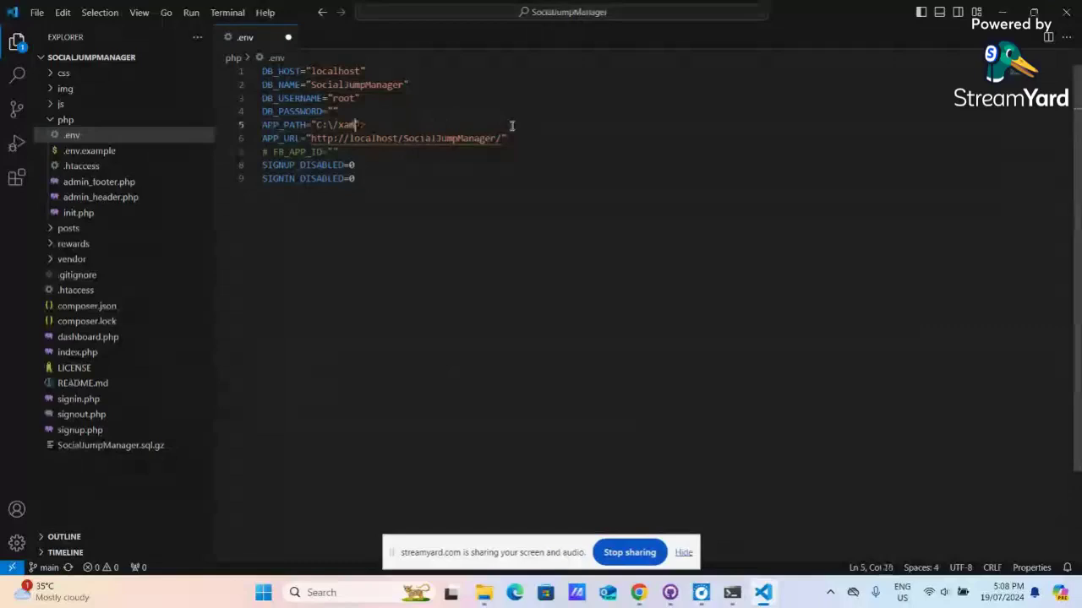
key(BackSpace)
key(ctrl+v)
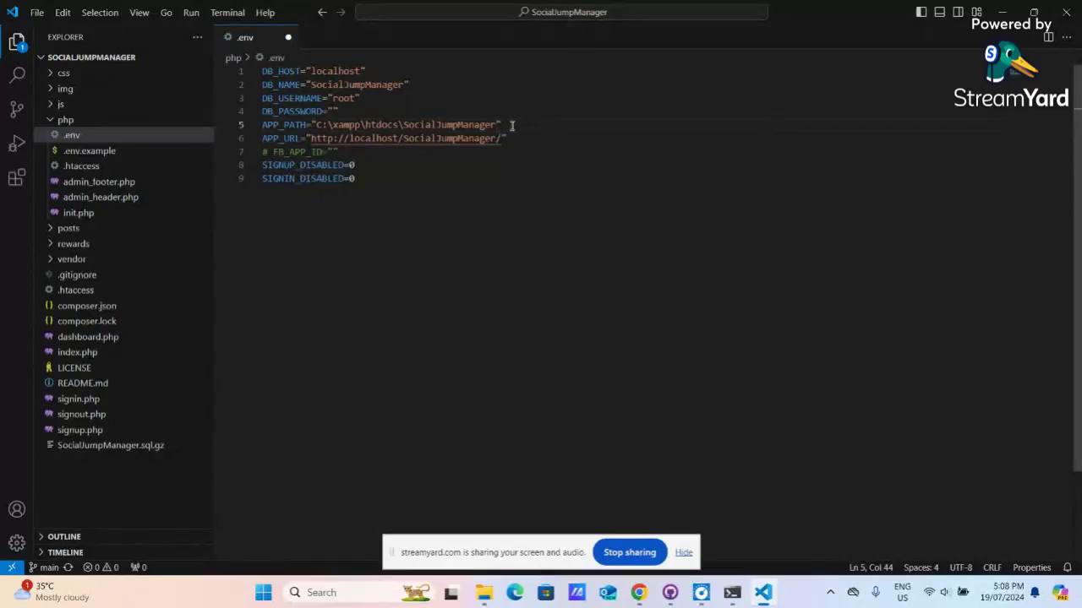
text(/)
click(37, 13)
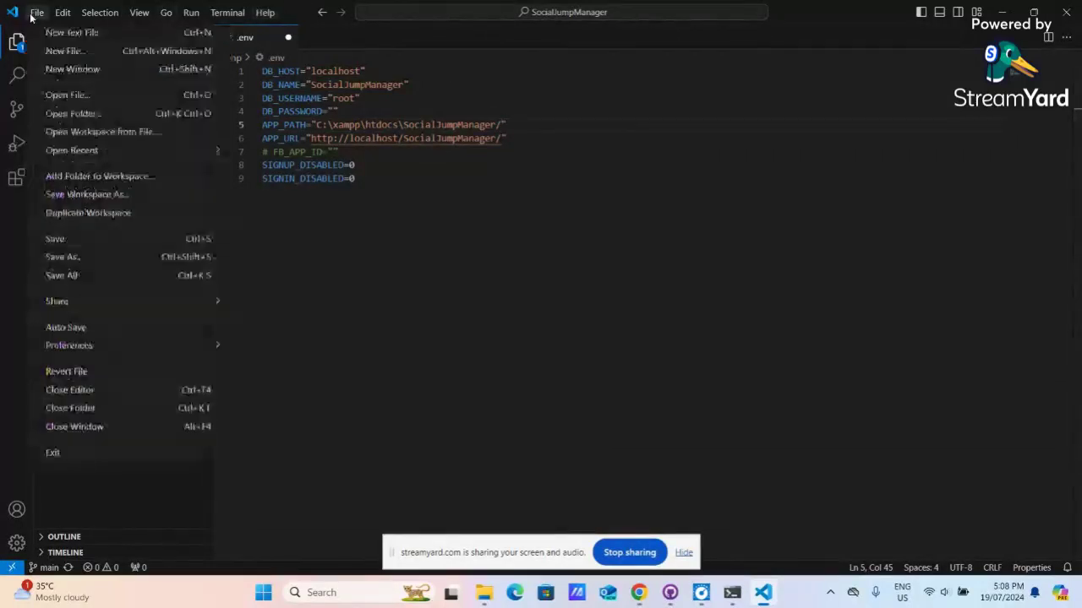
click(76, 245)
click(74, 244)
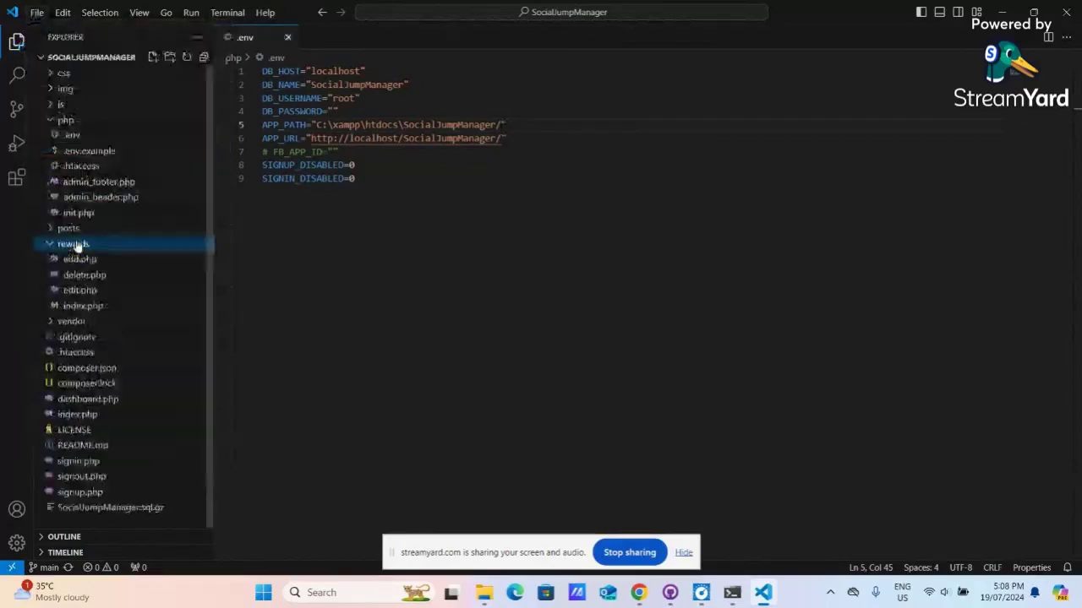
Step: Change the trailing slash to a backslash so APP_PATH is C:\xampp\htdocs\SocialJumpManager\, and save
click(516, 126)
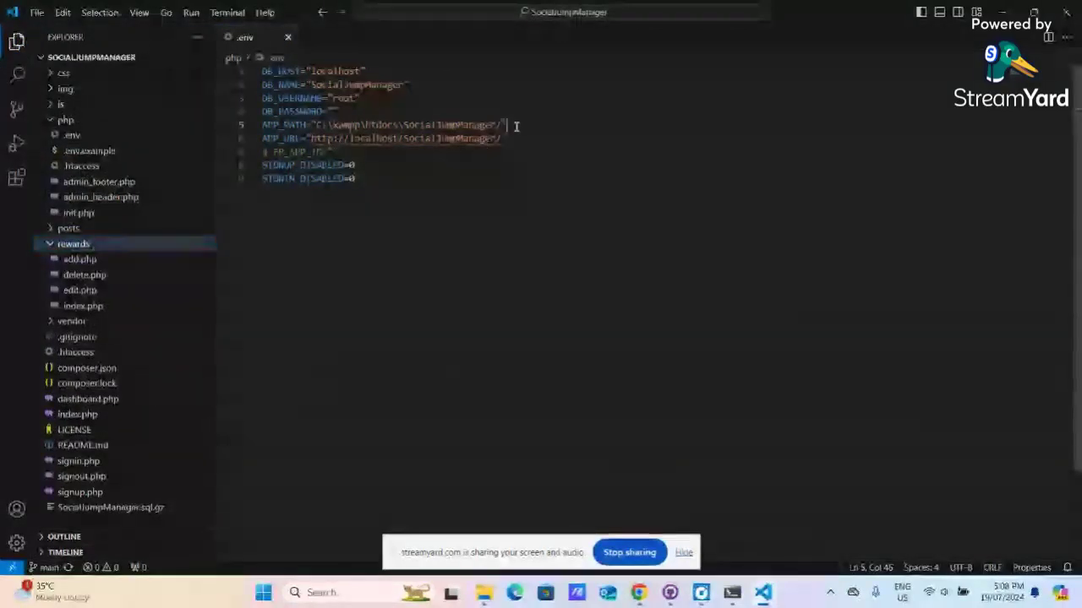
key(BackSpace)
text(\)
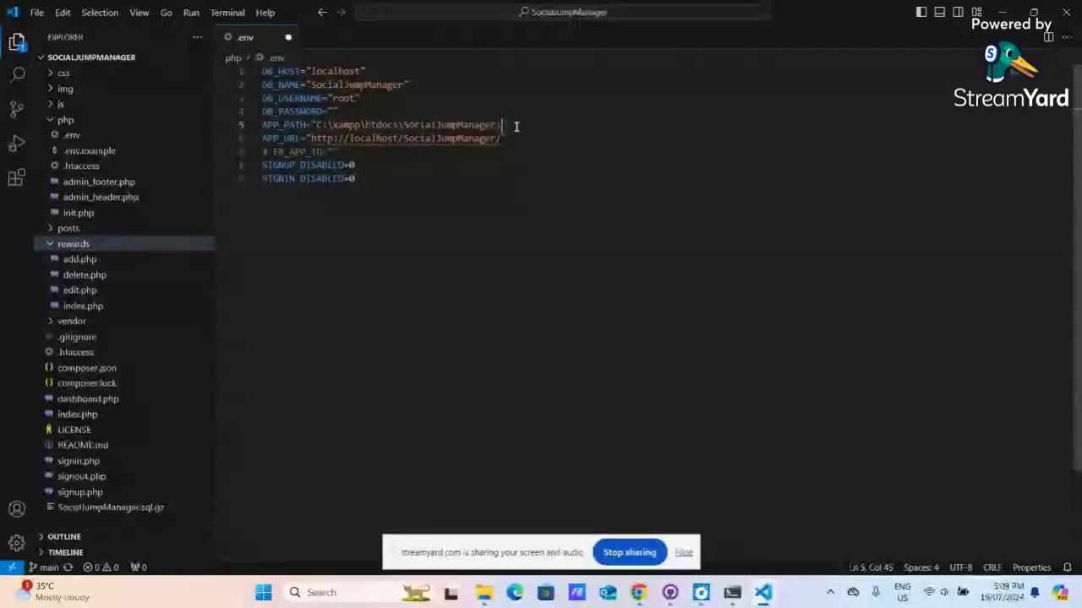
click(36, 13)
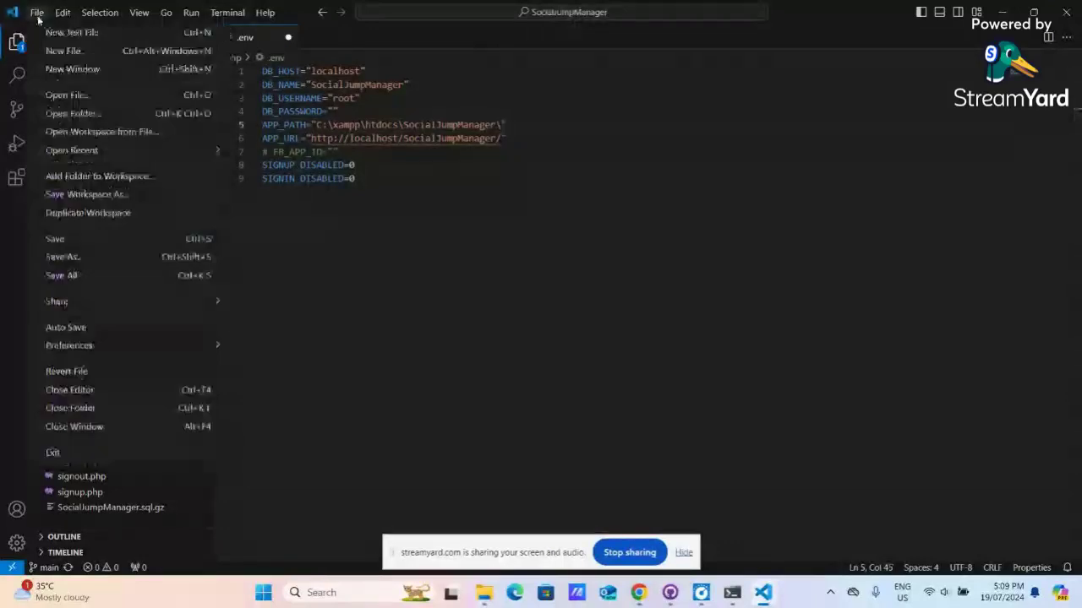
click(96, 241)
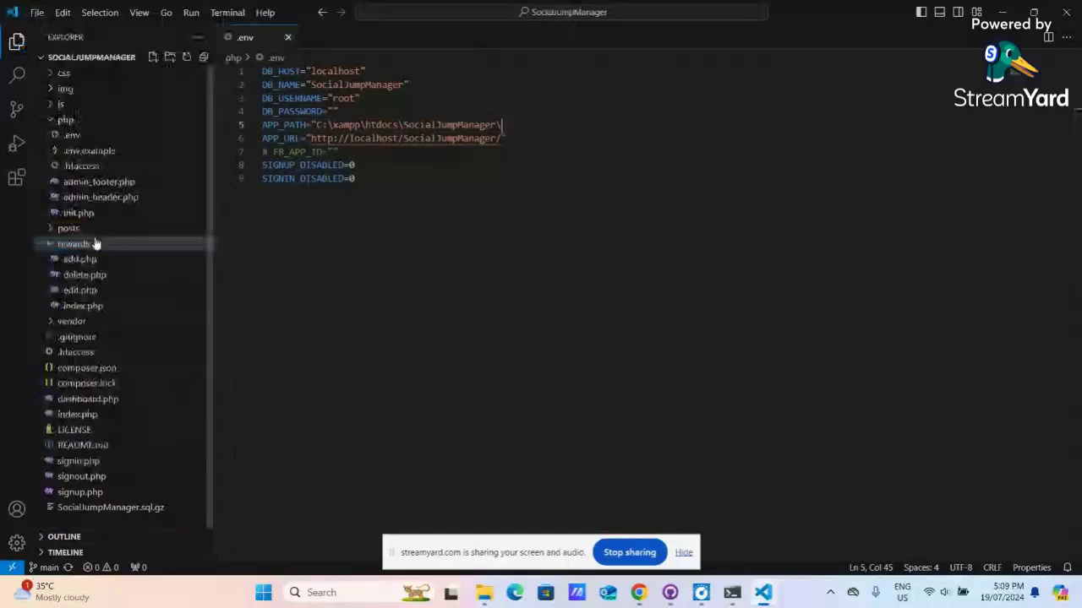
mouse_move(715, 595)
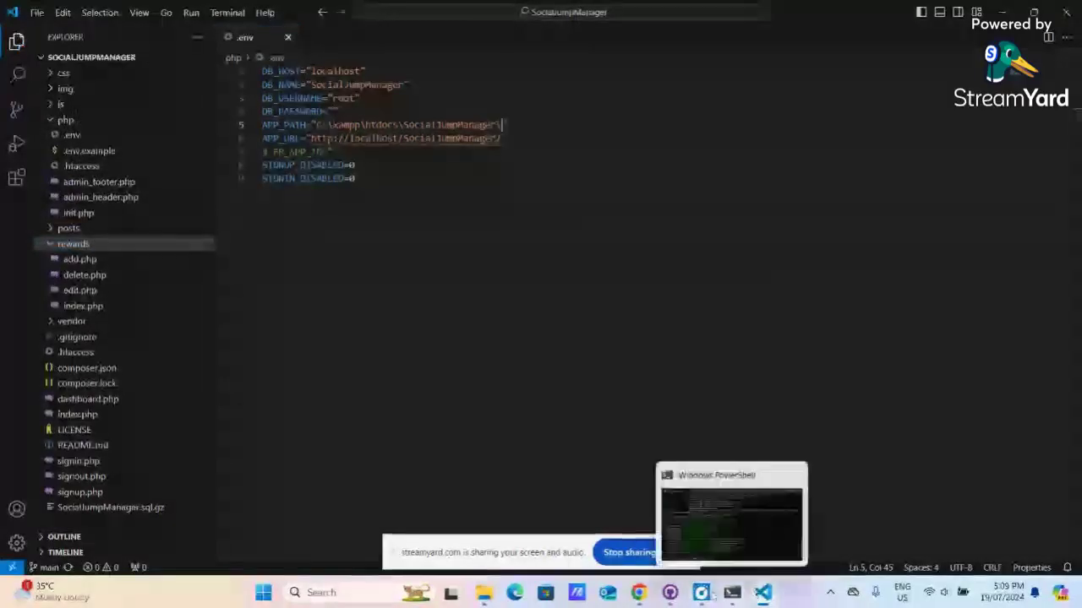
mouse_move(638, 593)
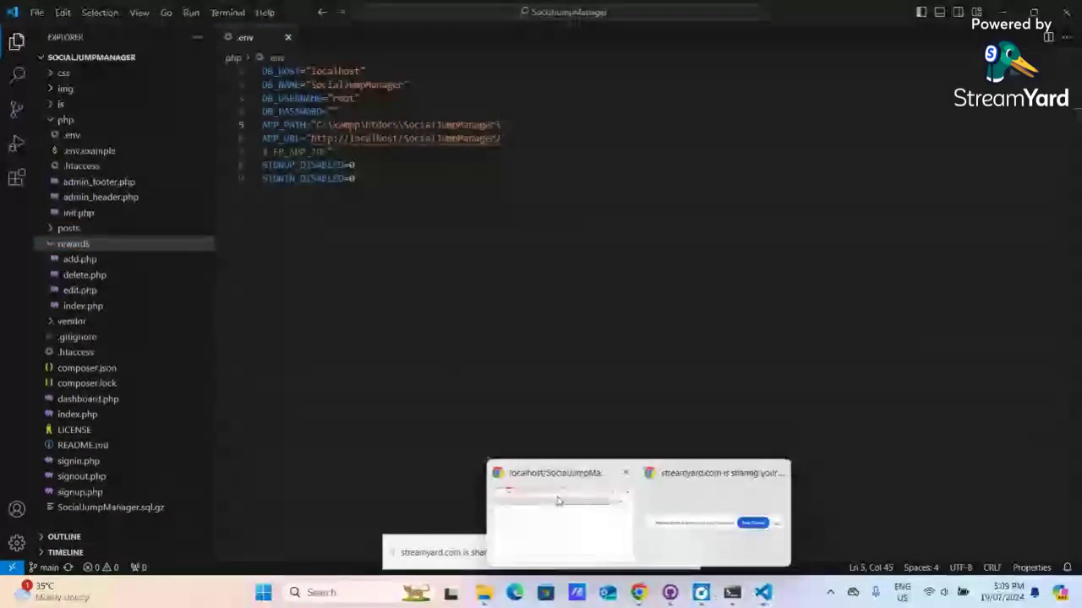
Step: Reload the SocialJumpManager page in Chrome to check the Dotenv error, then switch back to VS Code
click(557, 501)
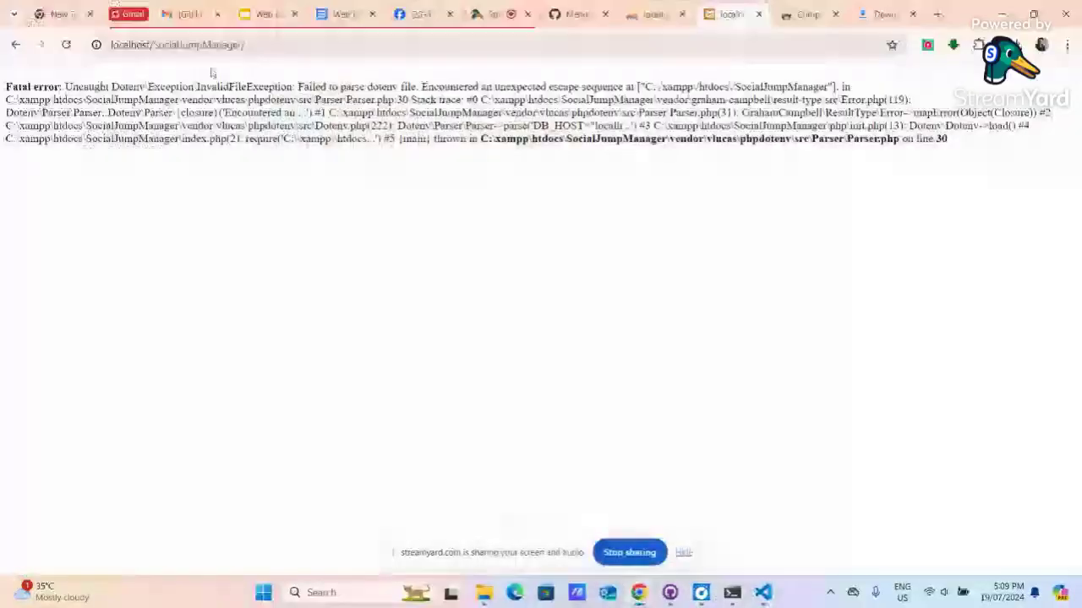
click(64, 45)
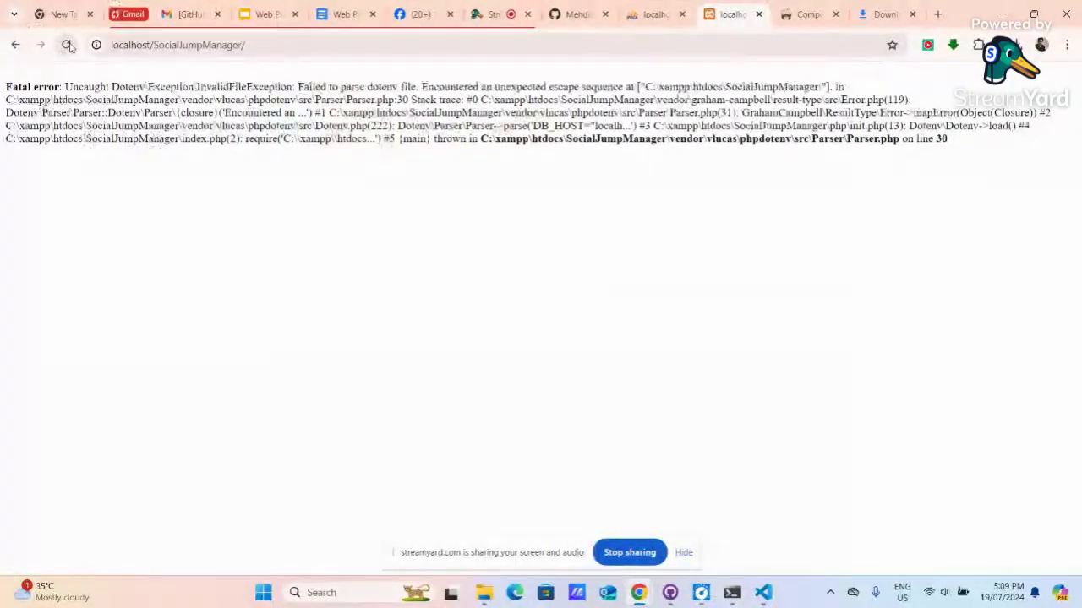
key(alt+Tab)
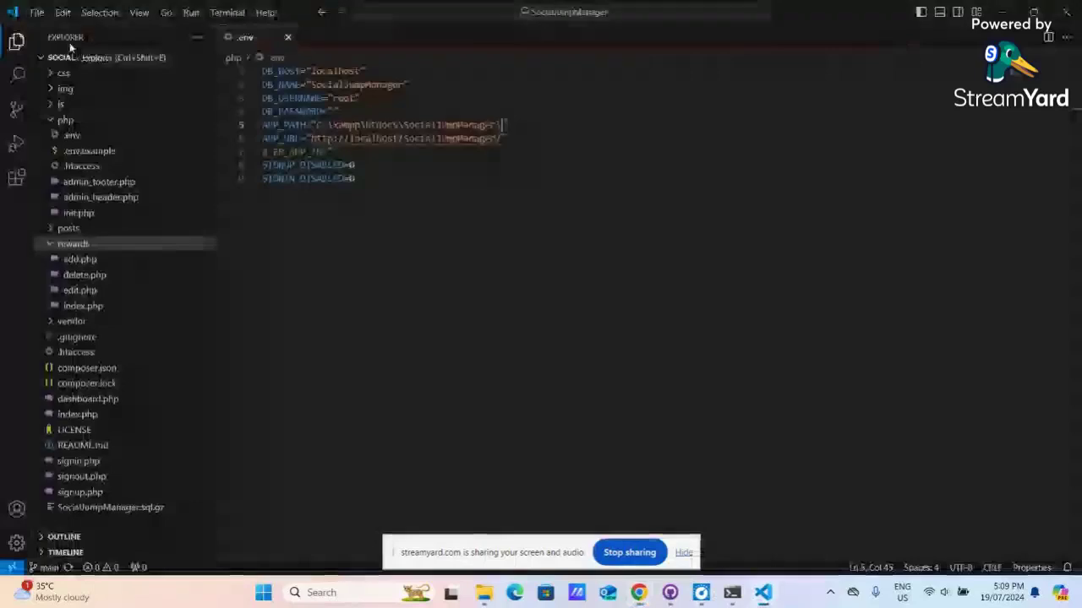
Step: Rewrite APP_PATH with forward slashes as C://xampp/htdocs/SocialJumpManager/
key(Left)
key(Left)
key(Left)
key(Left)
key(Left)
key(Left)
key(Left)
key(Left)
key(Left)
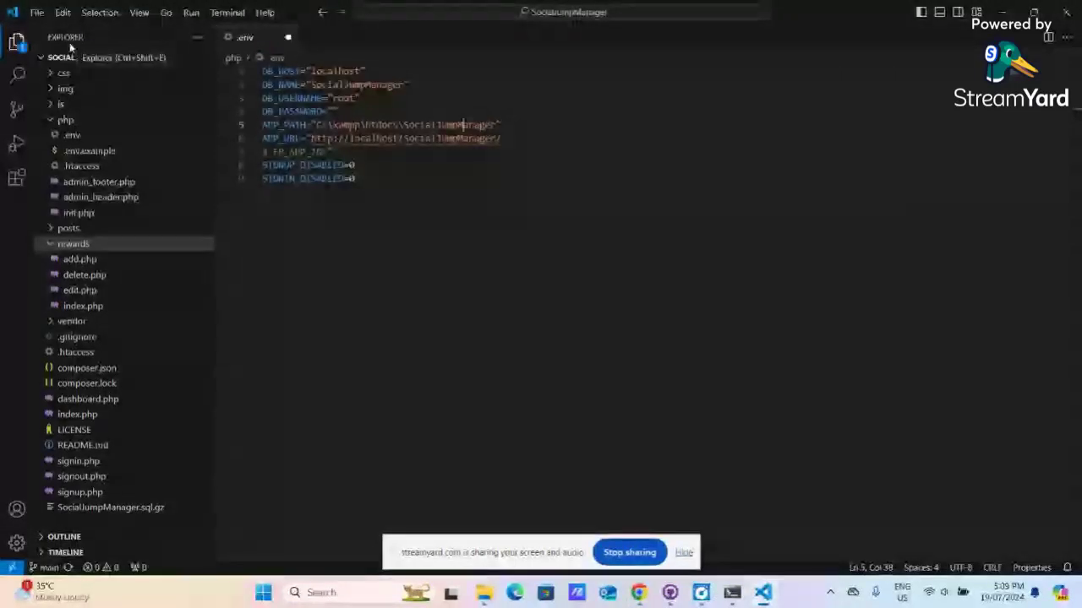
key(Left)
key(Left)
key(Left)
key(Left)
key(Left)
key(Left)
key(Left)
key(Left)
key(Left)
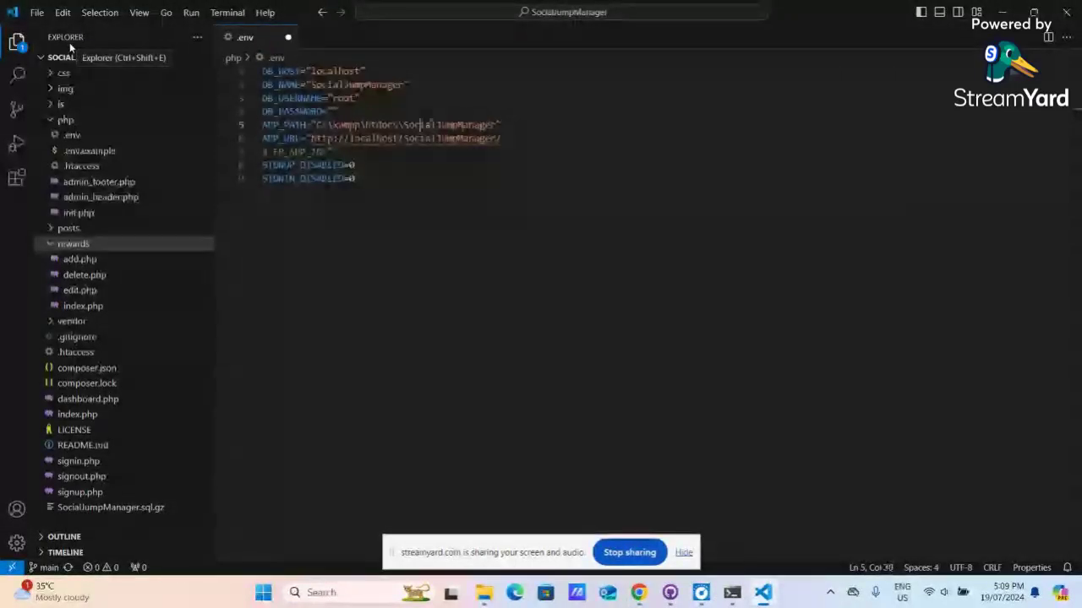
key(Left)
key(Left)
key(Left)
key(Left)
key(Left)
key(Left)
key(Left)
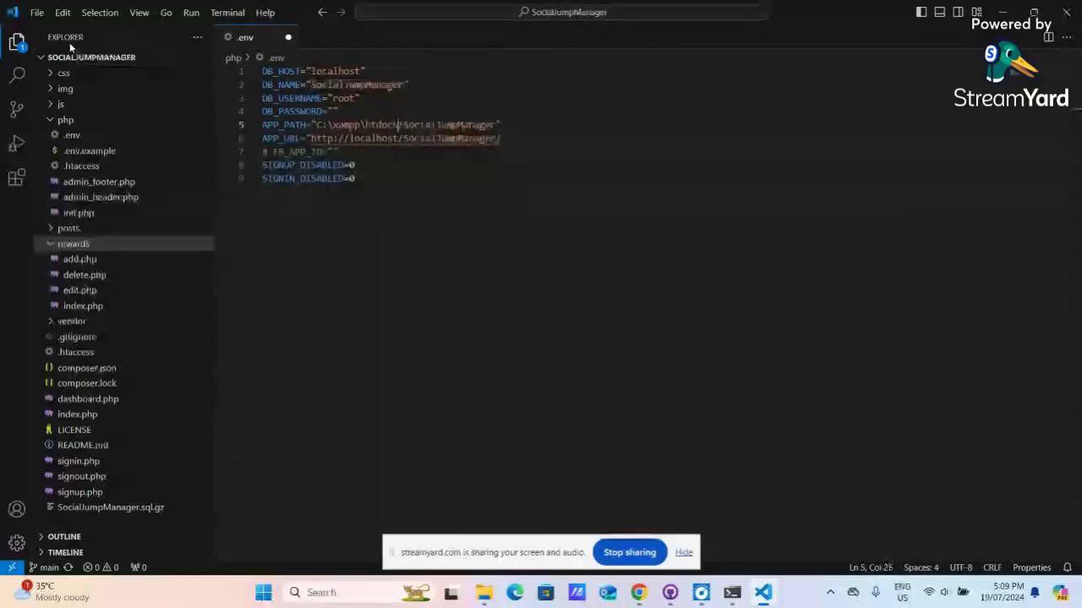
key(BackSpace)
text(/)
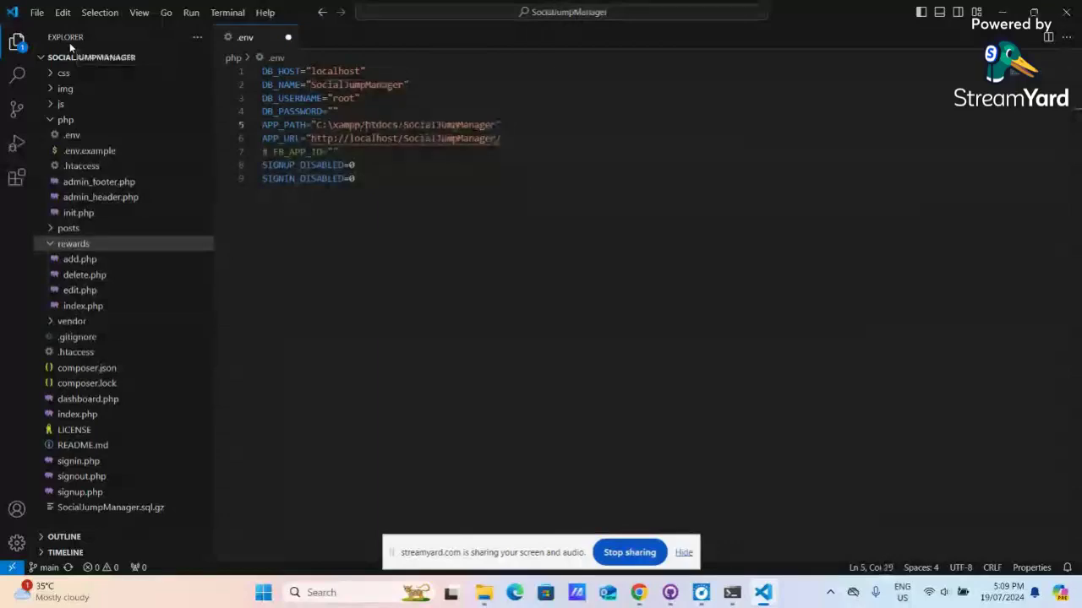
key(Left)
key(Left)
key(Left)
key(Left)
key(Left)
key(Left)
key(Left)
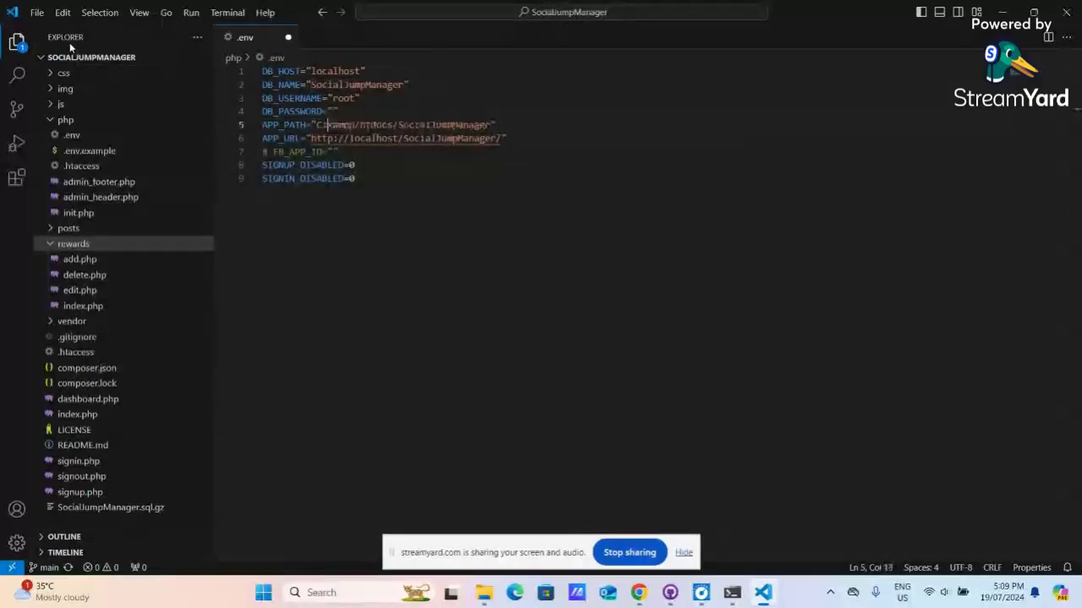
text(//)
key(Delete)
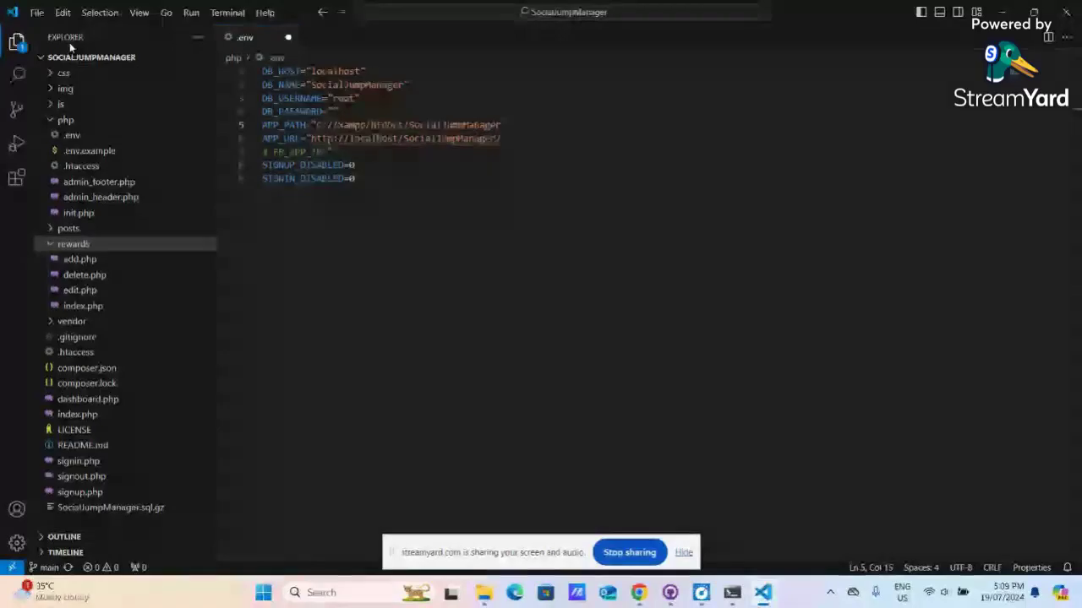
key(Right)
key(Right)
key(Right)
key(Right)
key(Right)
key(Right)
key(Right)
key(Right)
key(Right)
key(Right)
key(Right)
key(Right)
key(Right)
key(Right)
key(Right)
key(Right)
key(Right)
key(Right)
key(Right)
key(Right)
key(Right)
key(Right)
key(Right)
key(Right)
key(Right)
key(Right)
key(Right)
key(Right)
key(Right)
key(Right)
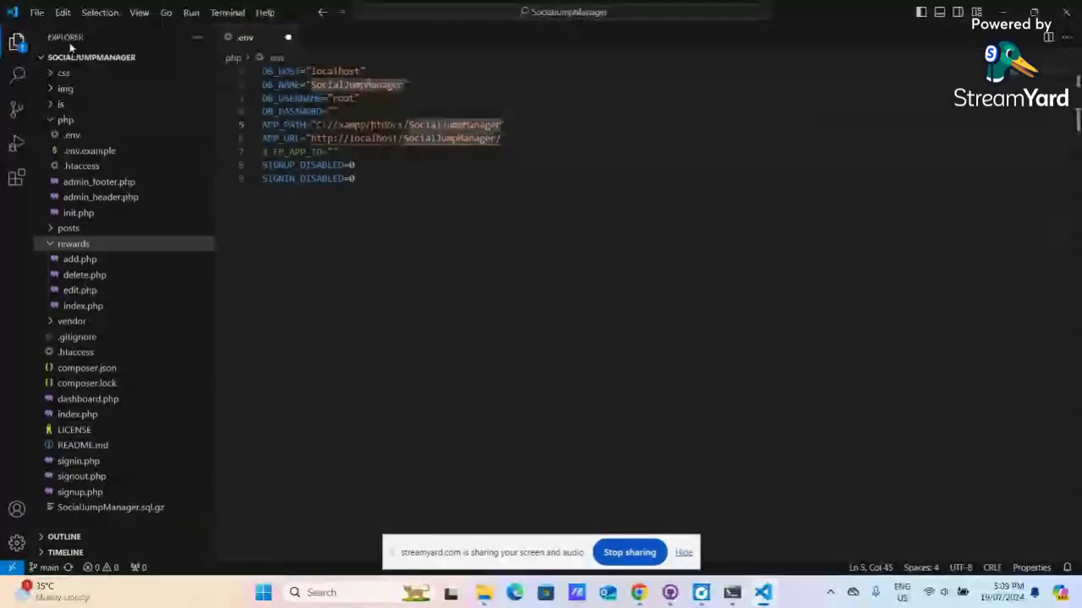
text(/)
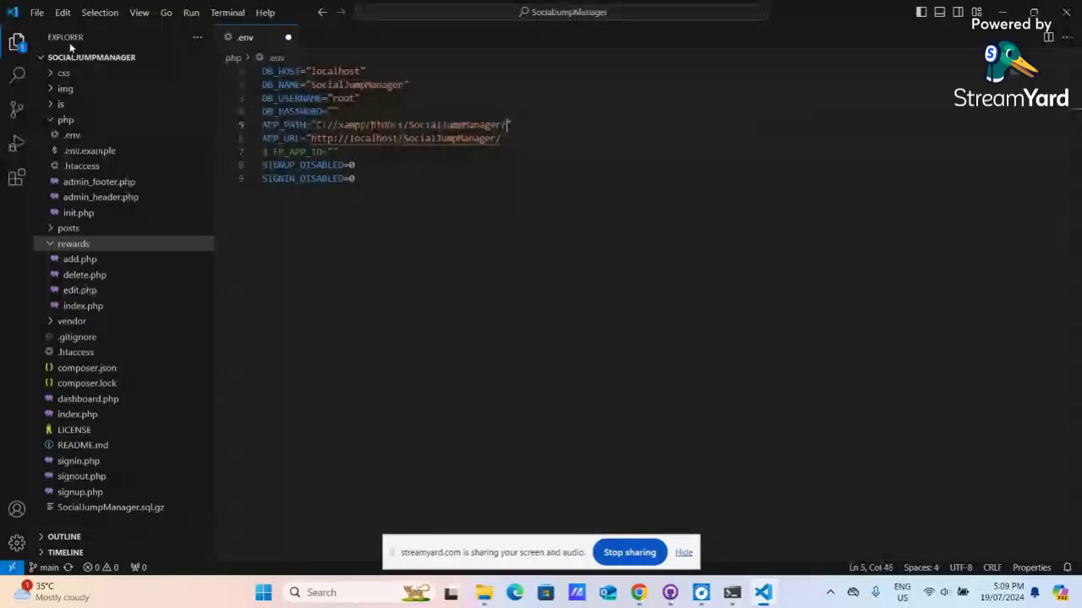
Step: Save .env and bring the localhost Chrome window forward
key(ctrl+s)
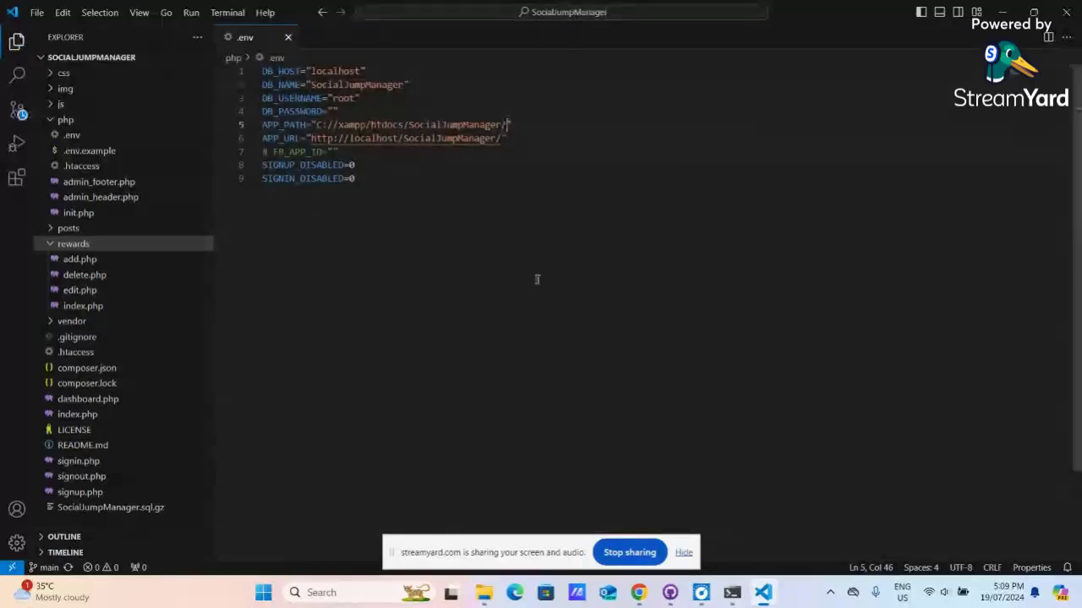
mouse_move(764, 596)
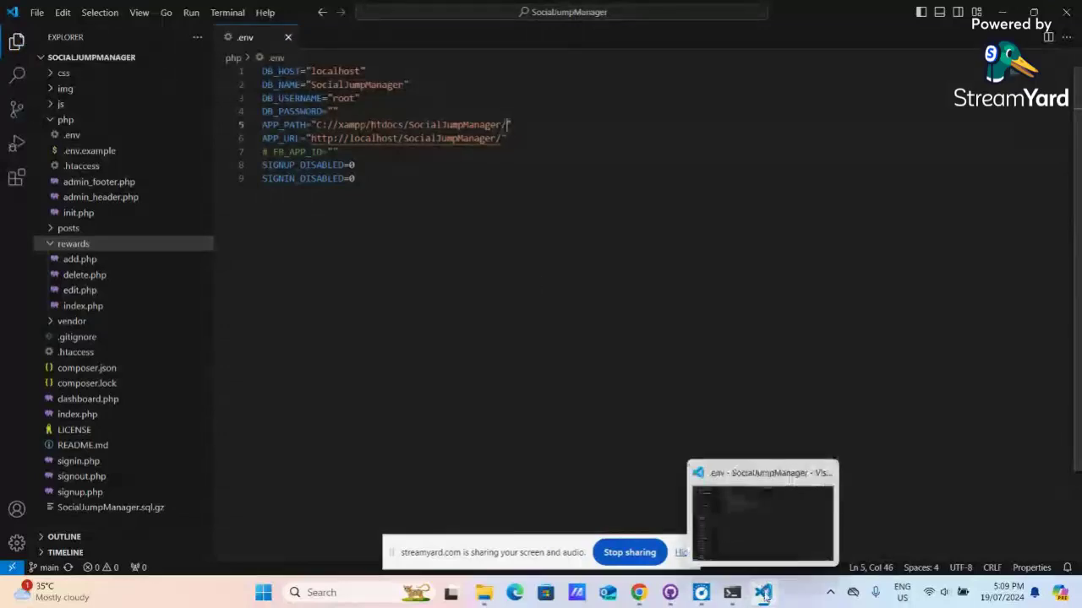
mouse_move(638, 594)
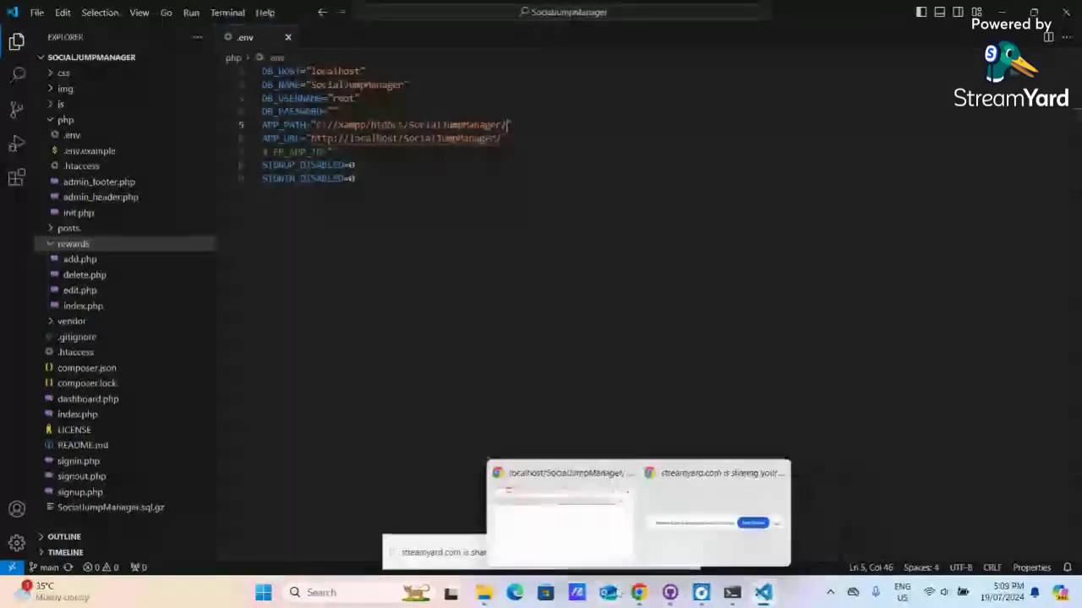
click(571, 528)
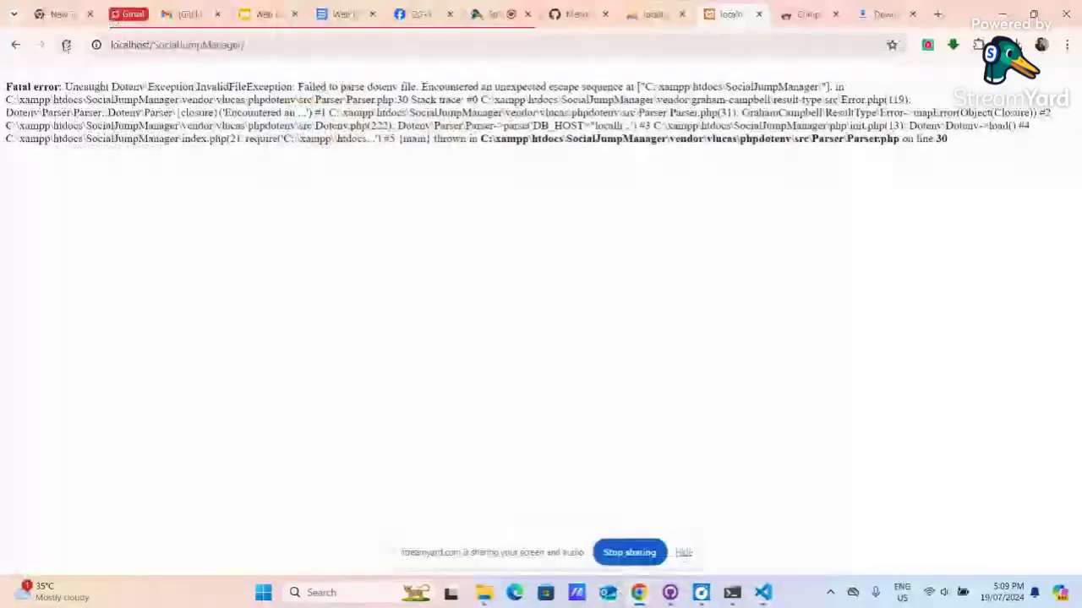
Step: Reload the app twice, hitting a too-many-redirects error on signin.php, then return to the editor
click(65, 46)
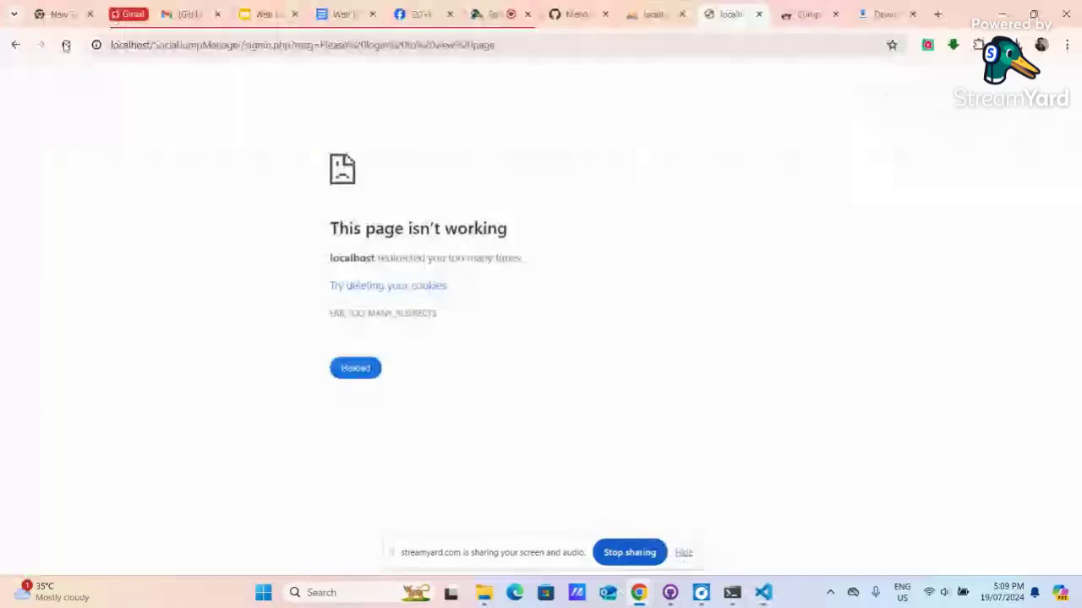
click(66, 44)
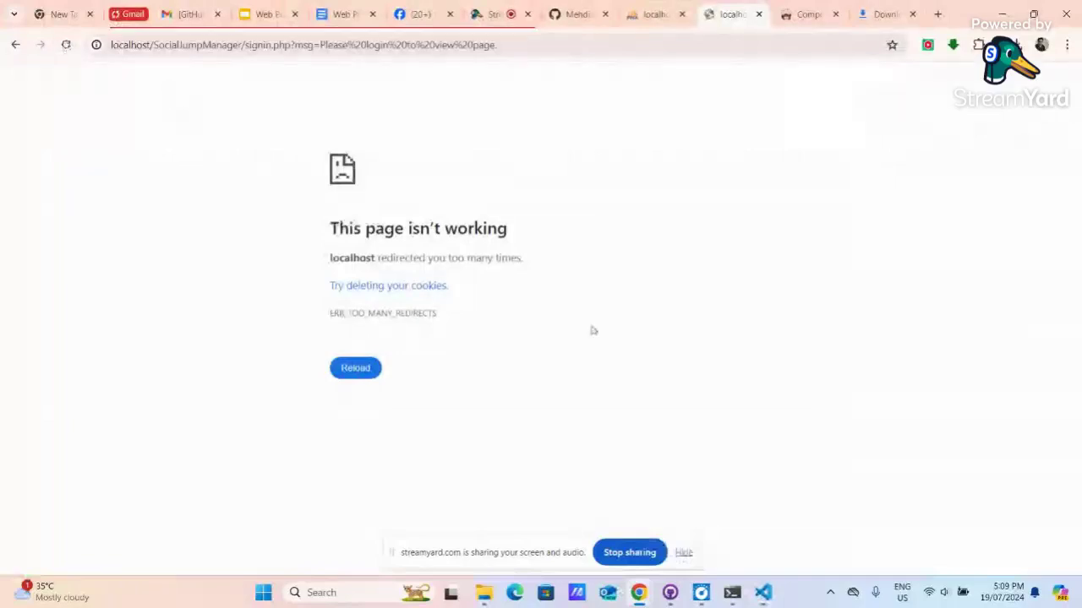
click(763, 593)
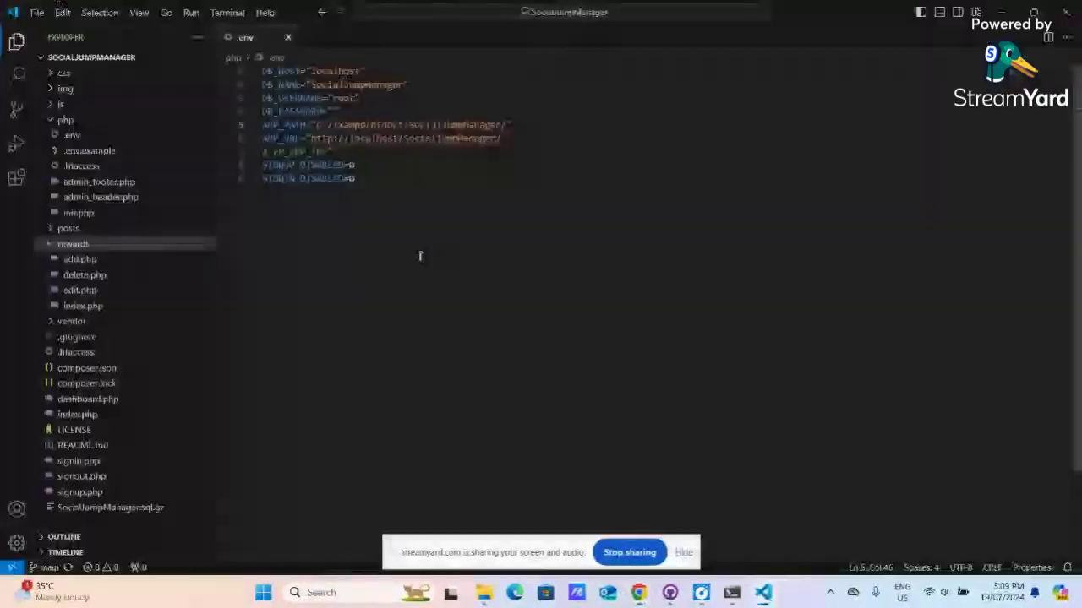
Step: Delete the extra slash after C: so APP_PATH reads C:/xampp/htdocs/SocialJumpManager/
double_click(347, 124)
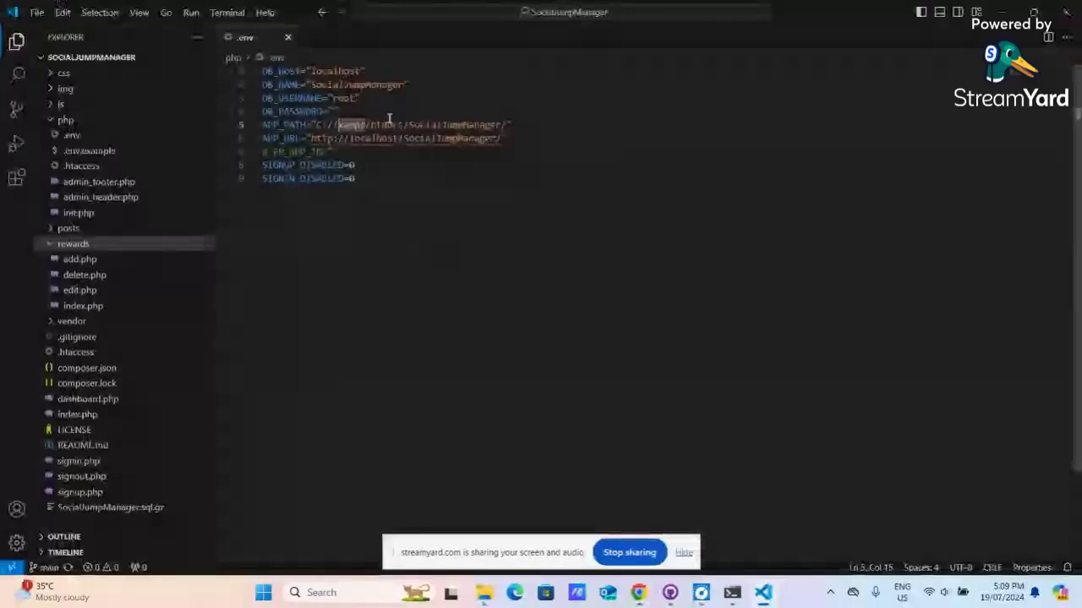
key(Left)
key(Delete)
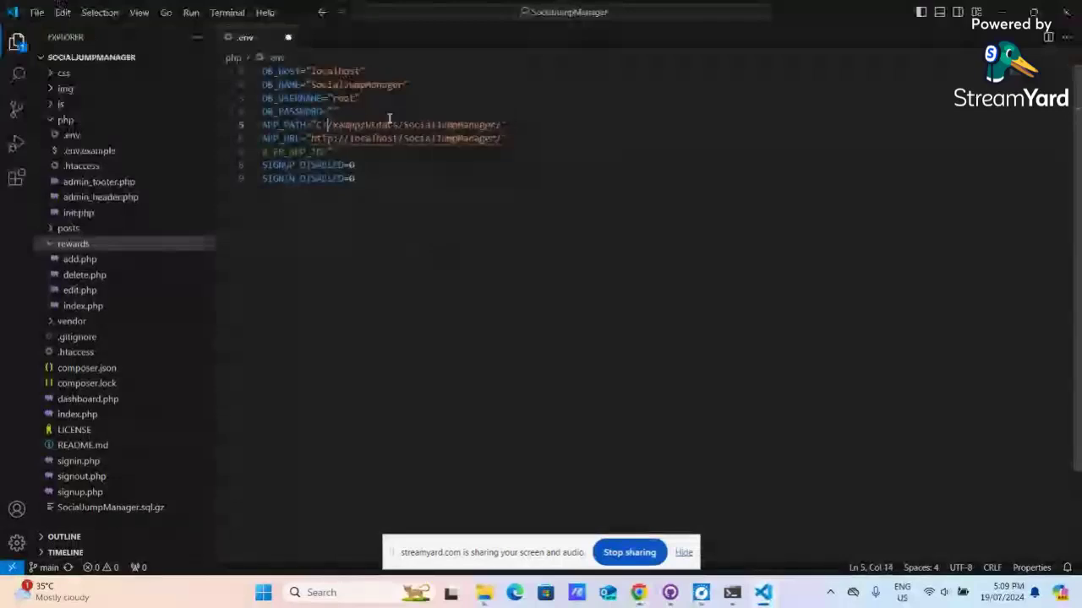
key(Left)
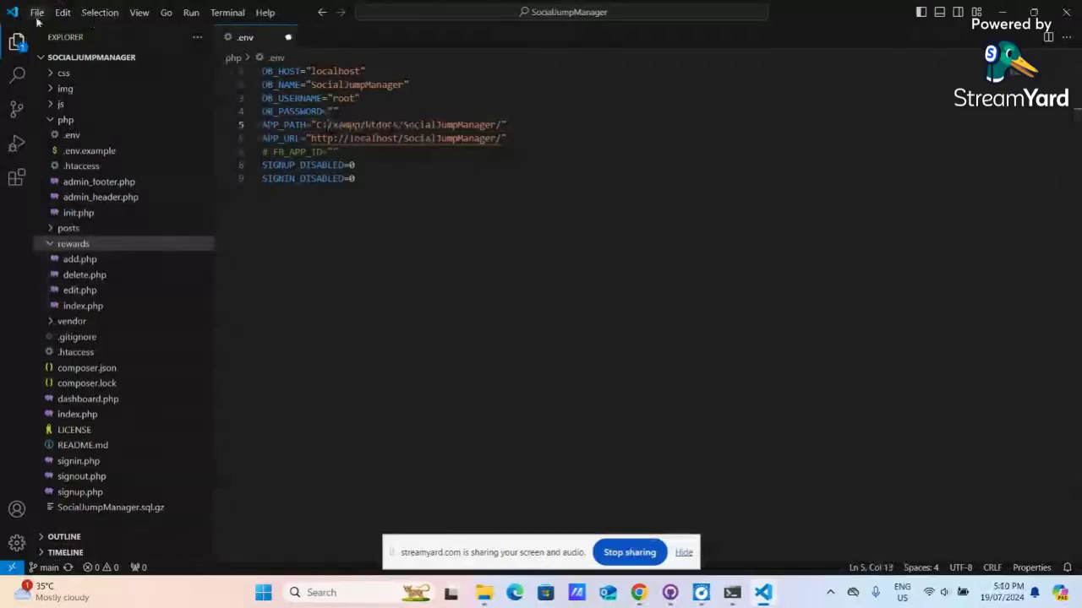
Step: Save .env and switch back to the localhost Chrome window
click(37, 13)
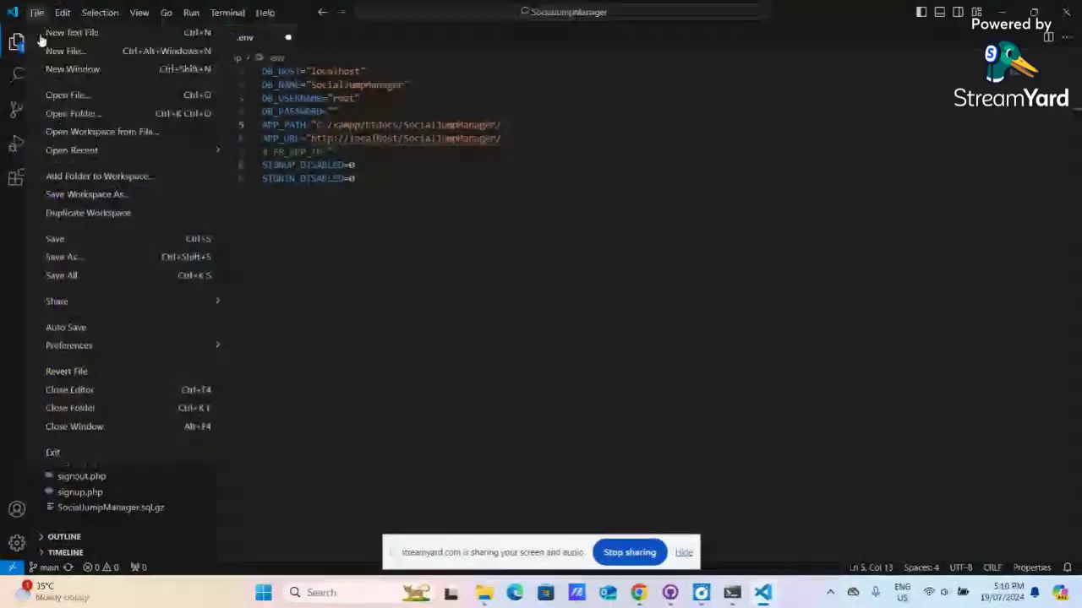
click(77, 239)
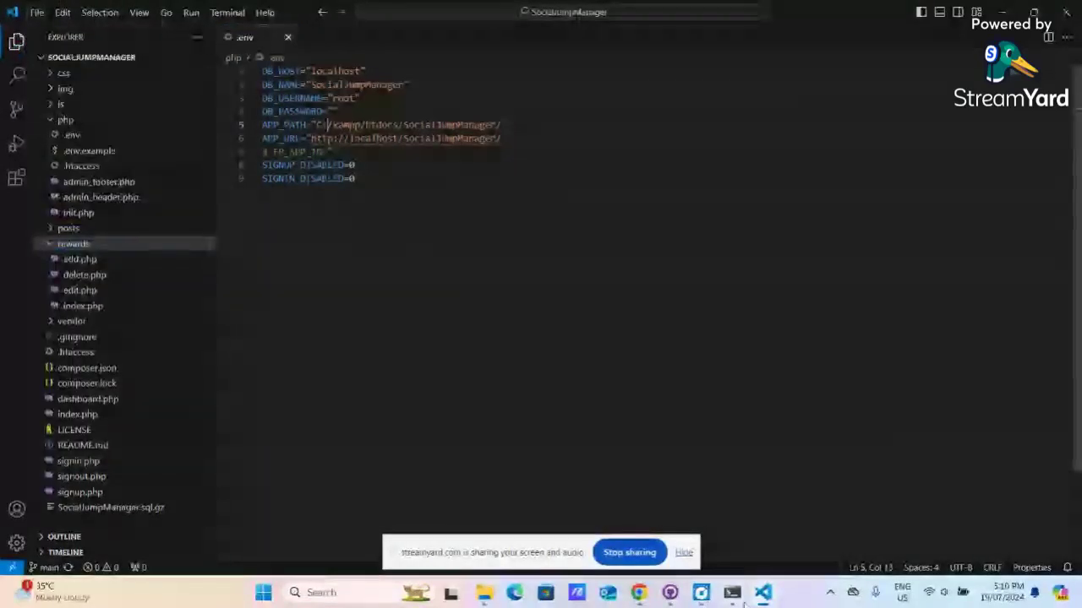
mouse_move(639, 593)
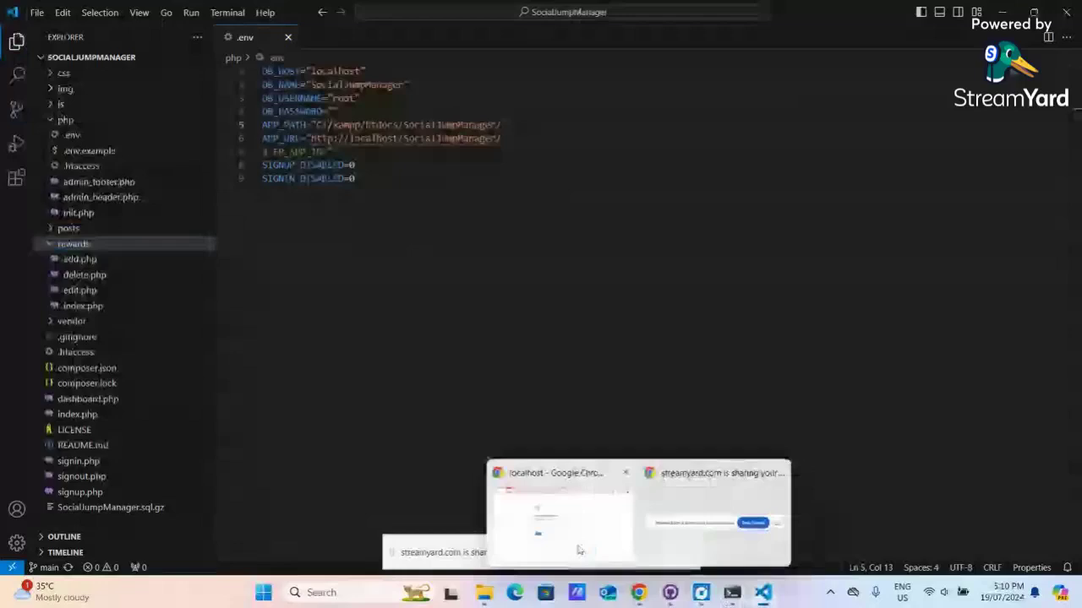
click(579, 550)
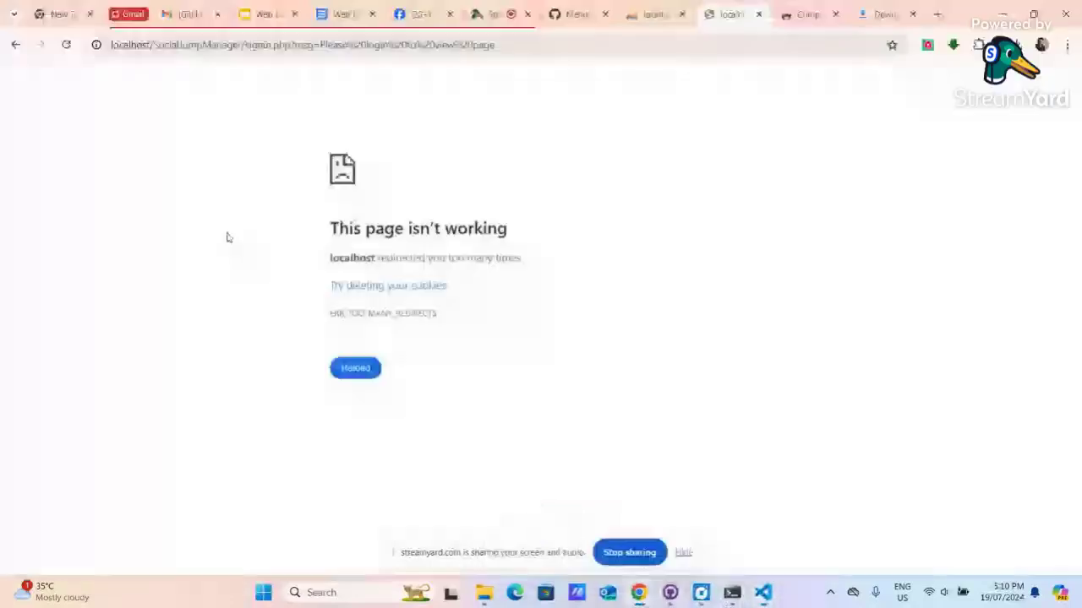
Step: Trim the sign-in address to localhost/SocialJumpManager/ and load the Reward page
click(536, 45)
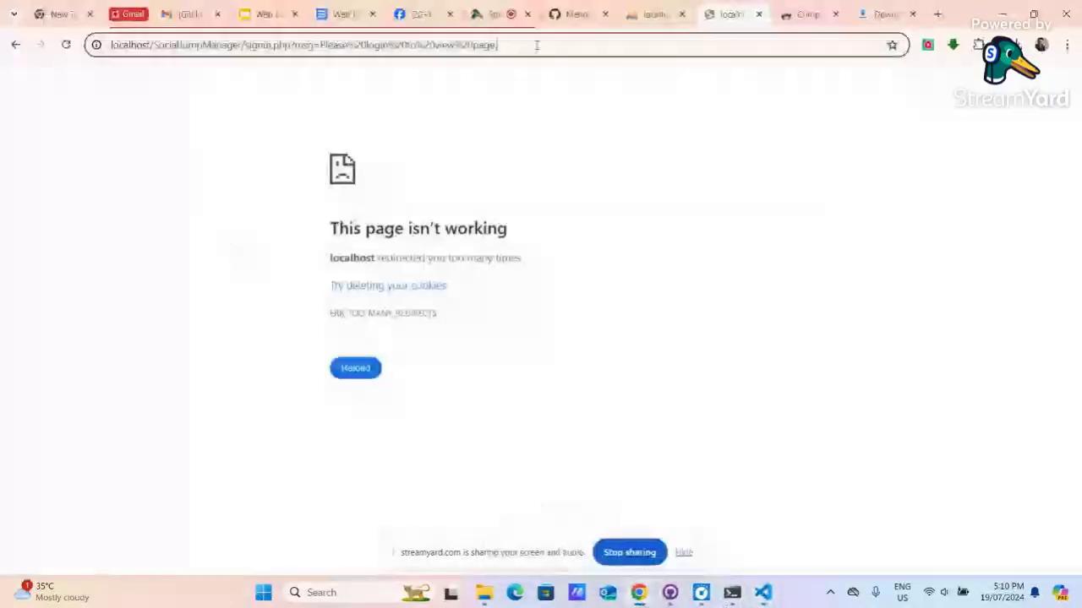
key(BackSpace)
key(BackSpace)
key(BackSpace)
key(BackSpace)
key(BackSpace)
key(BackSpace)
key(BackSpace)
key(BackSpace)
key(BackSpace)
key(BackSpace)
key(BackSpace)
key(BackSpace)
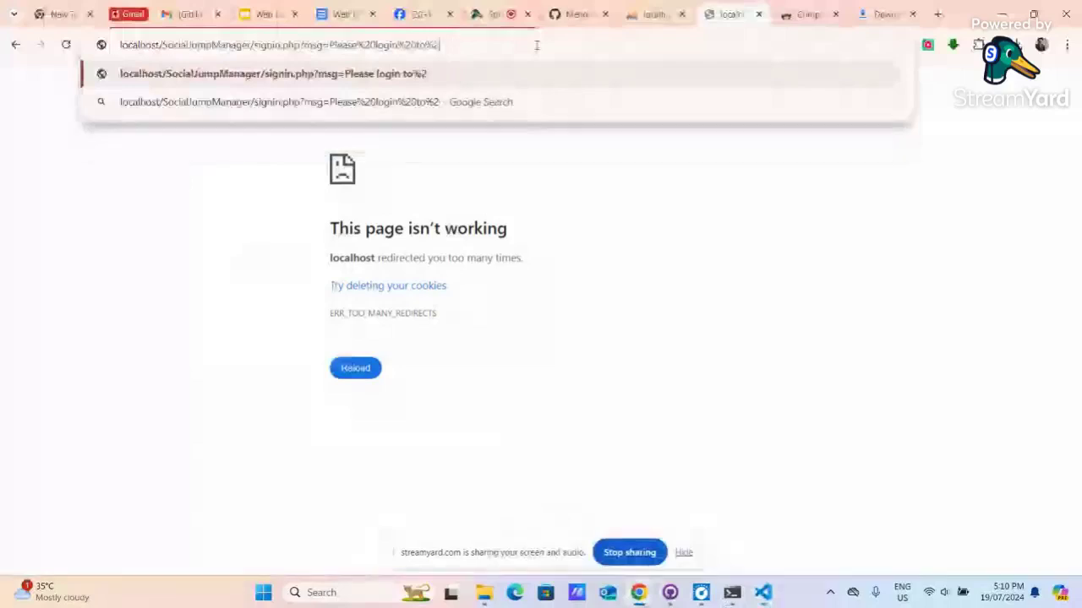
key(BackSpace)
key(BackSpace)
key(BackSpace)
key(BackSpace)
key(BackSpace)
key(BackSpace)
key(BackSpace)
key(BackSpace)
key(BackSpace)
key(BackSpace)
key(BackSpace)
key(BackSpace)
key(BackSpace)
key(BackSpace)
key(BackSpace)
key(BackSpace)
key(BackSpace)
key(BackSpace)
key(BackSpace)
key(BackSpace)
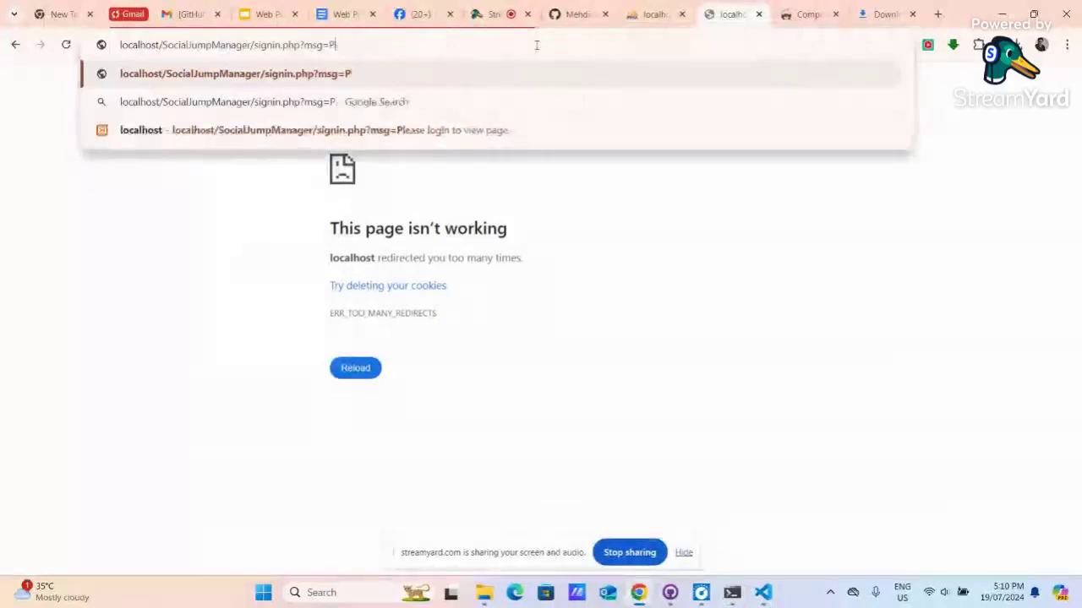
key(BackSpace)
key(BackSpace)
key(BackSpace)
key(BackSpace)
key(BackSpace)
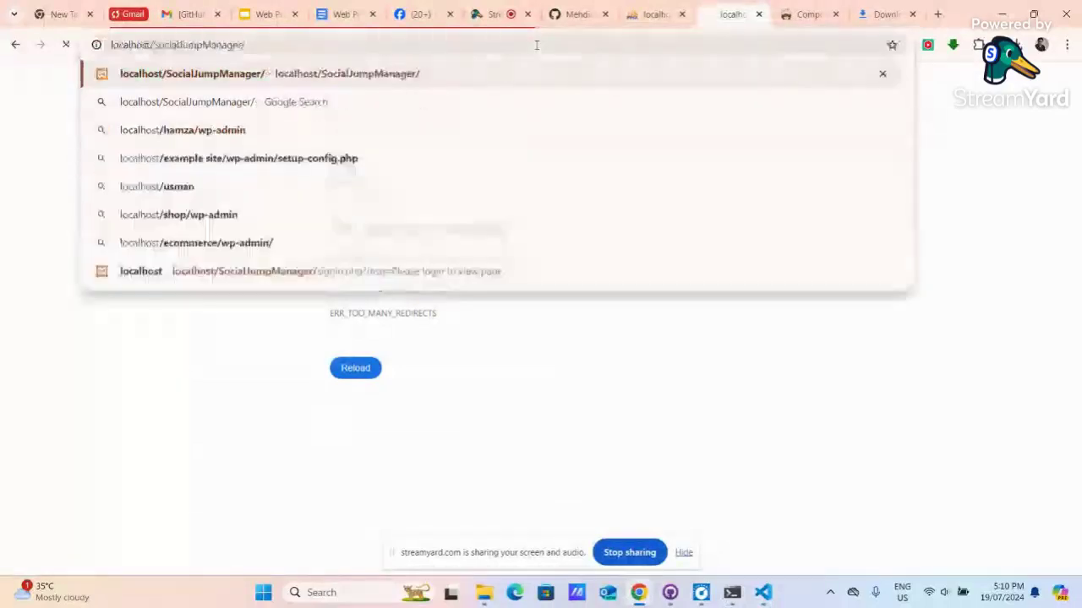
key(Return)
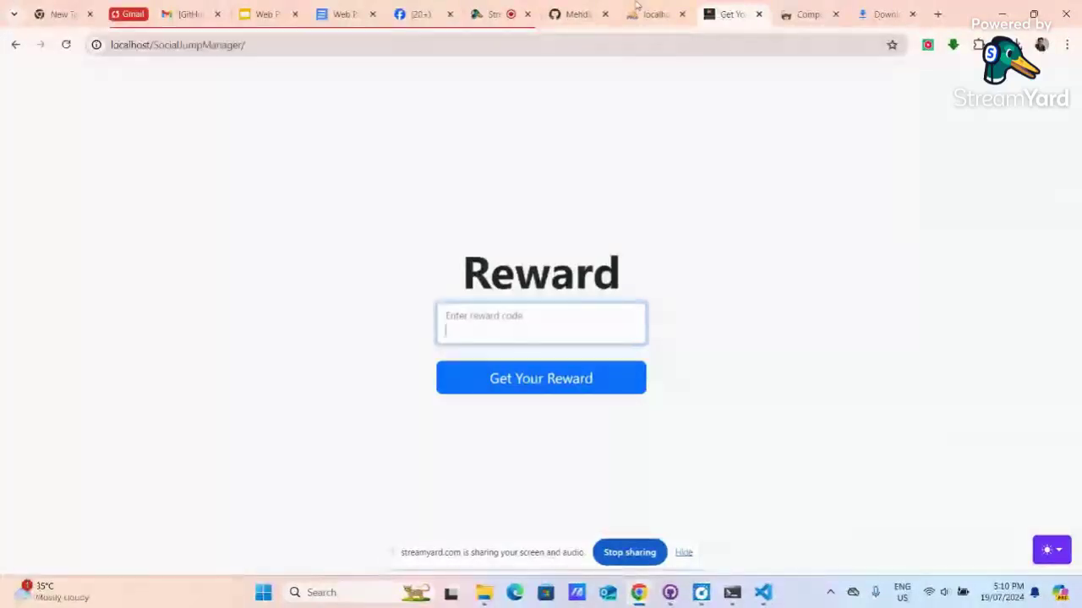
Step: Close the extra tab and the Downloads tab, then switch to the phpMyAdmin tab
click(835, 15)
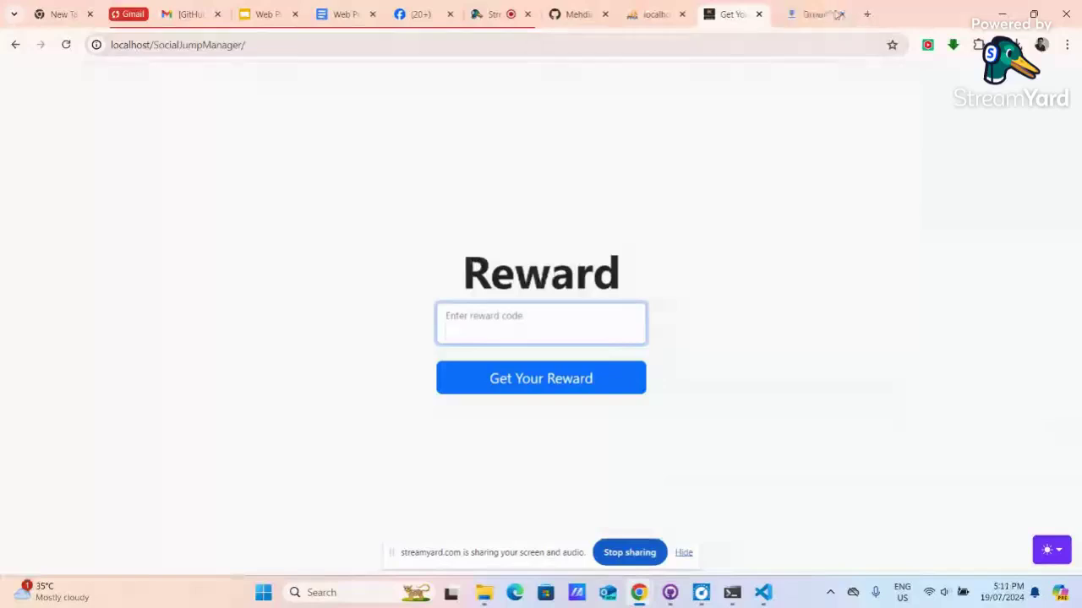
click(839, 15)
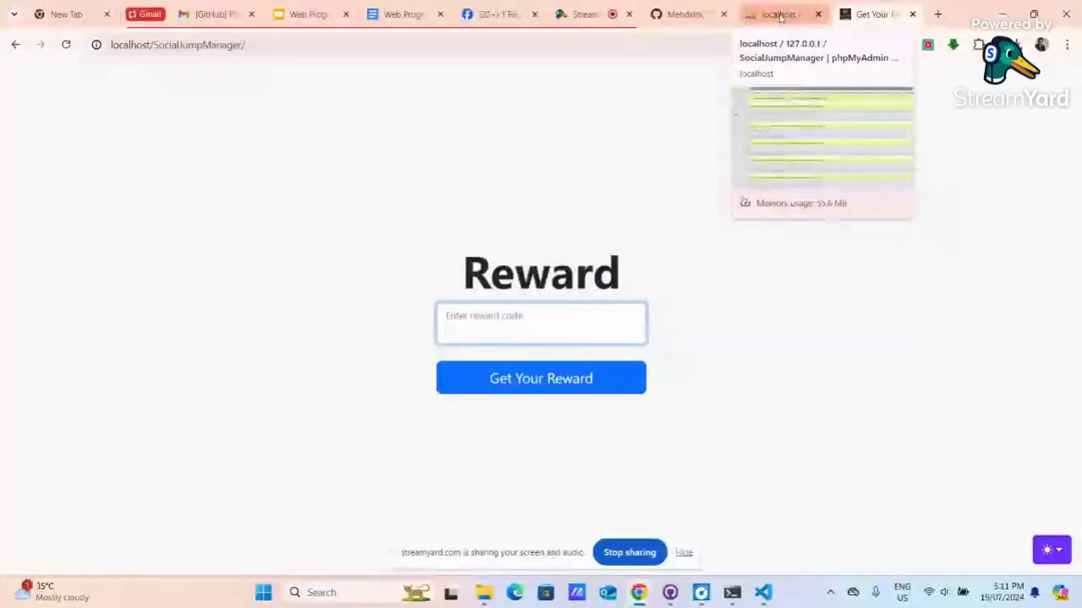
click(781, 15)
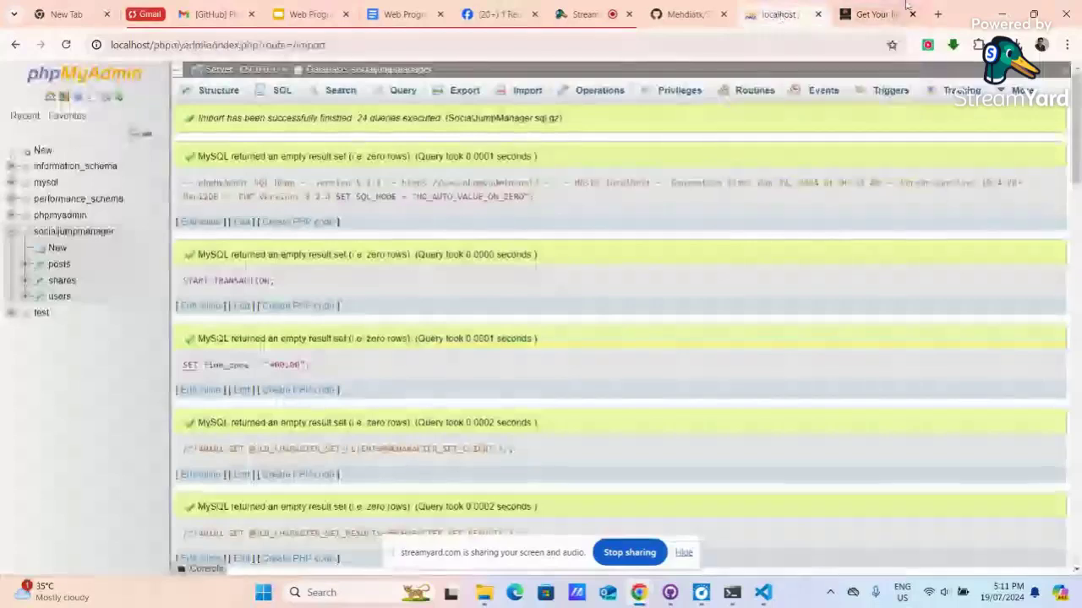
Step: Open a new tab ahead of the Reward tab and load localhost/SocialJumpManager/ from the suggestion
click(939, 14)
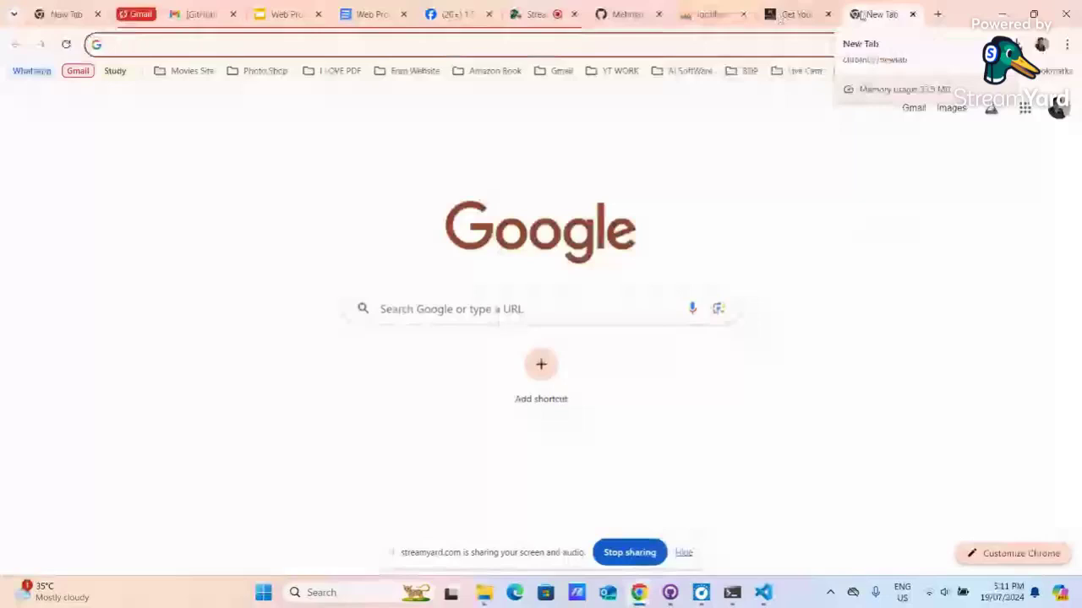
drag(860, 15, 783, 14)
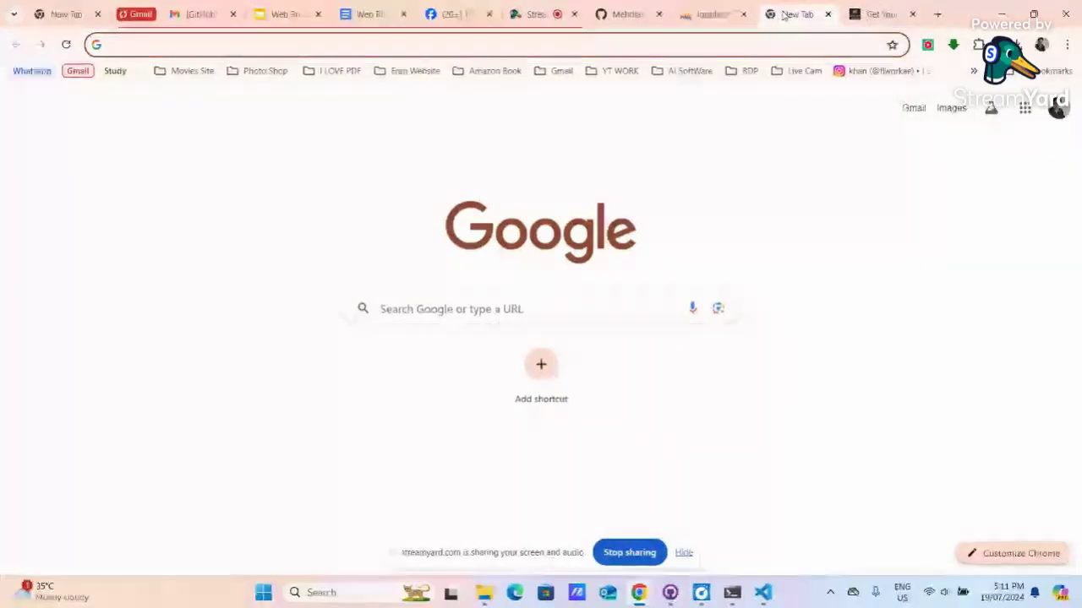
text(lo)
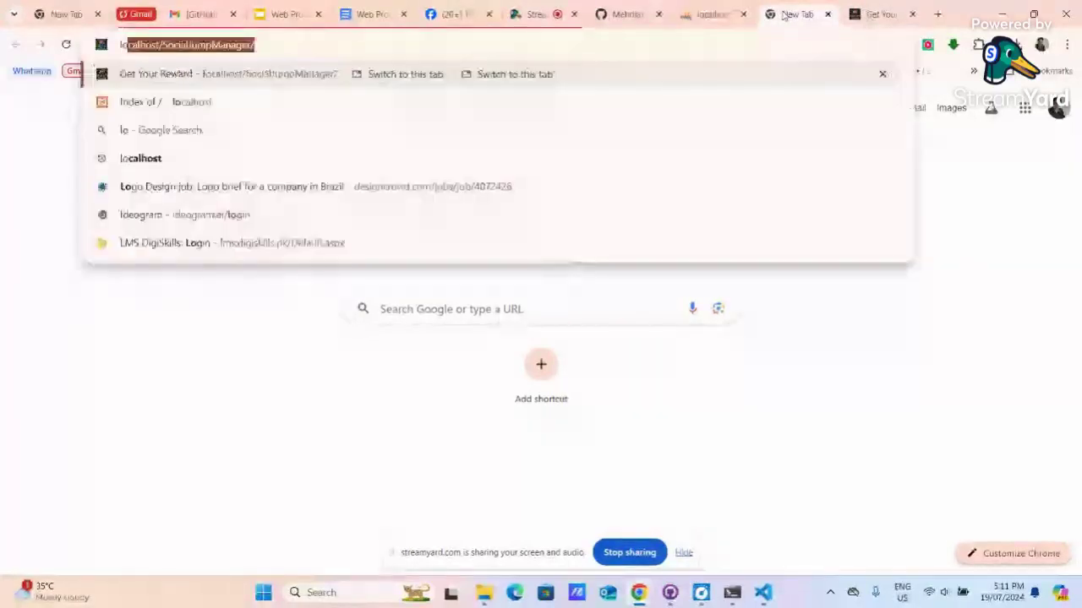
text(calhost)
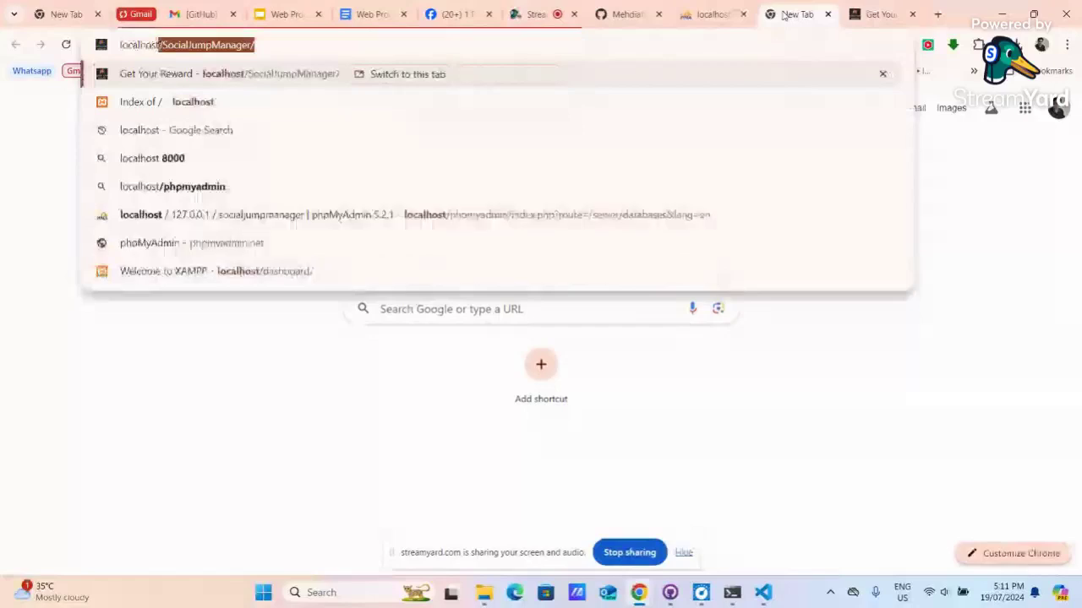
key(Return)
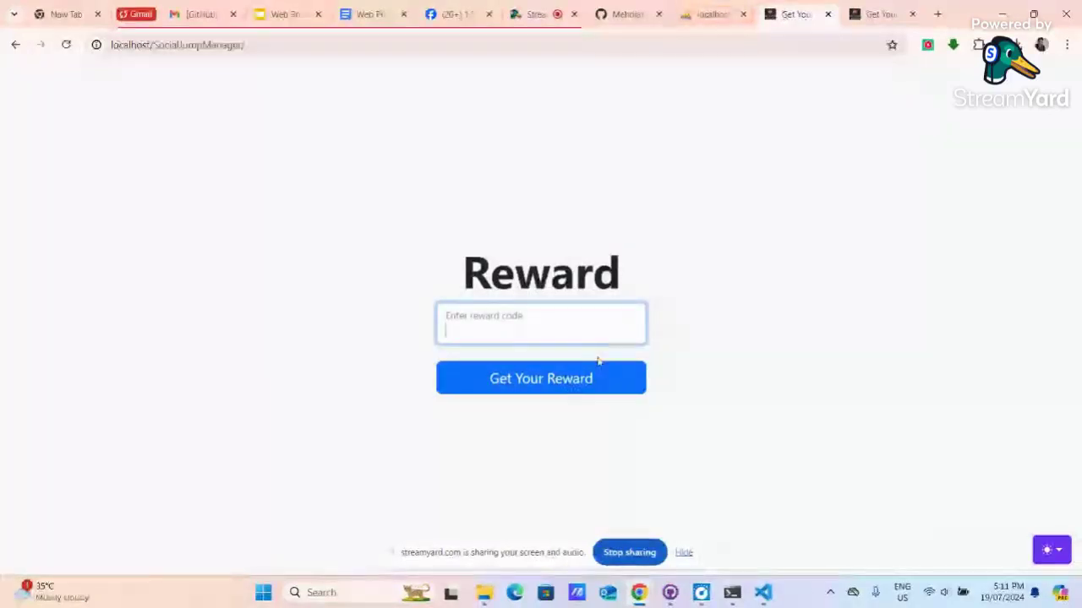
Step: Find the signin and signup page files in the htdocs\SocialJumpManager folder in File Explorer
click(485, 596)
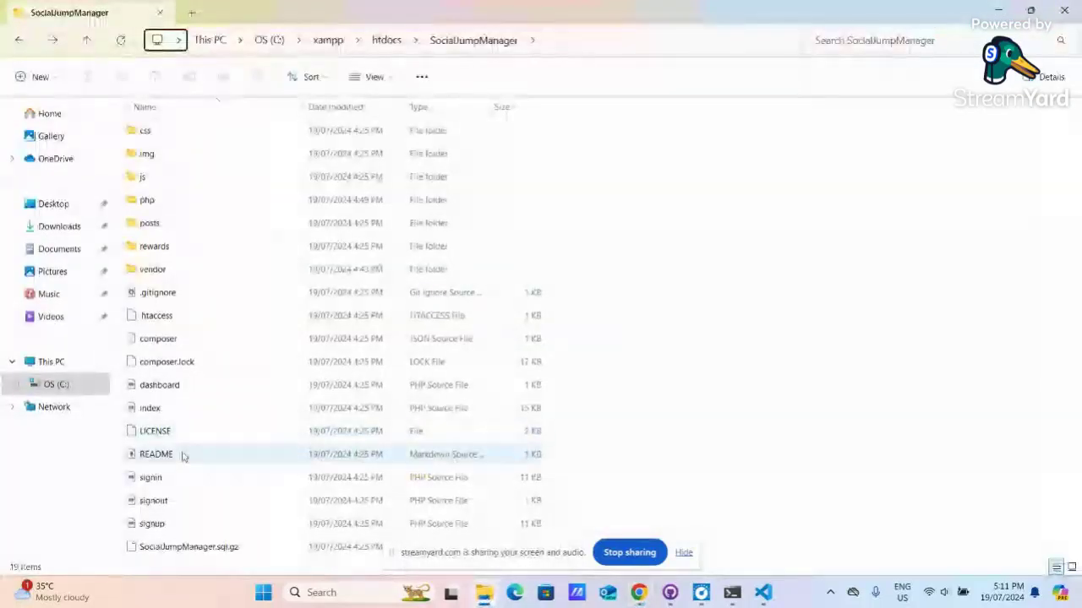
click(156, 480)
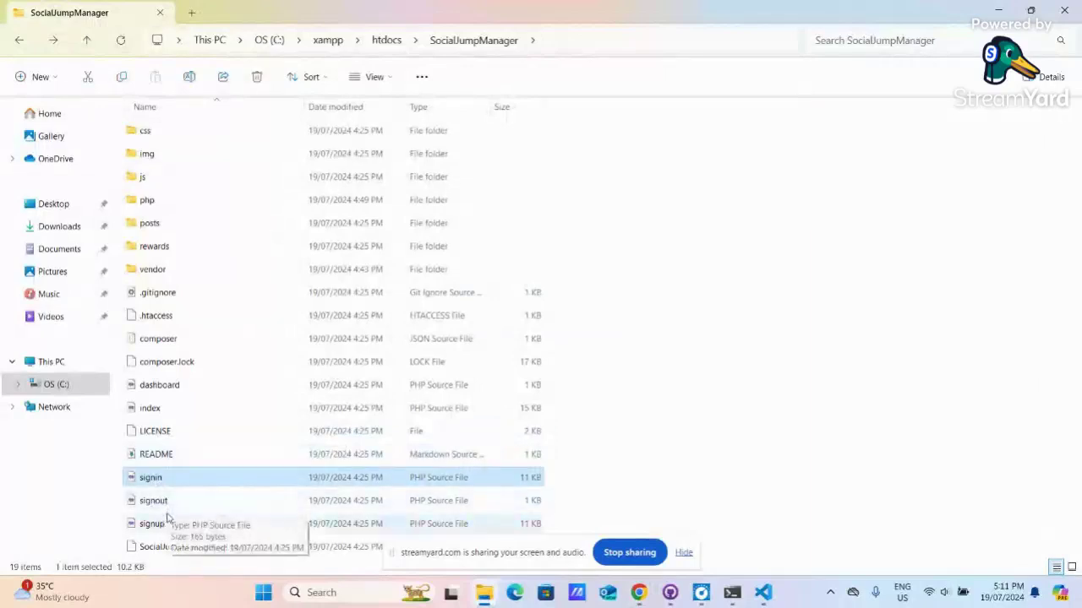
click(162, 527)
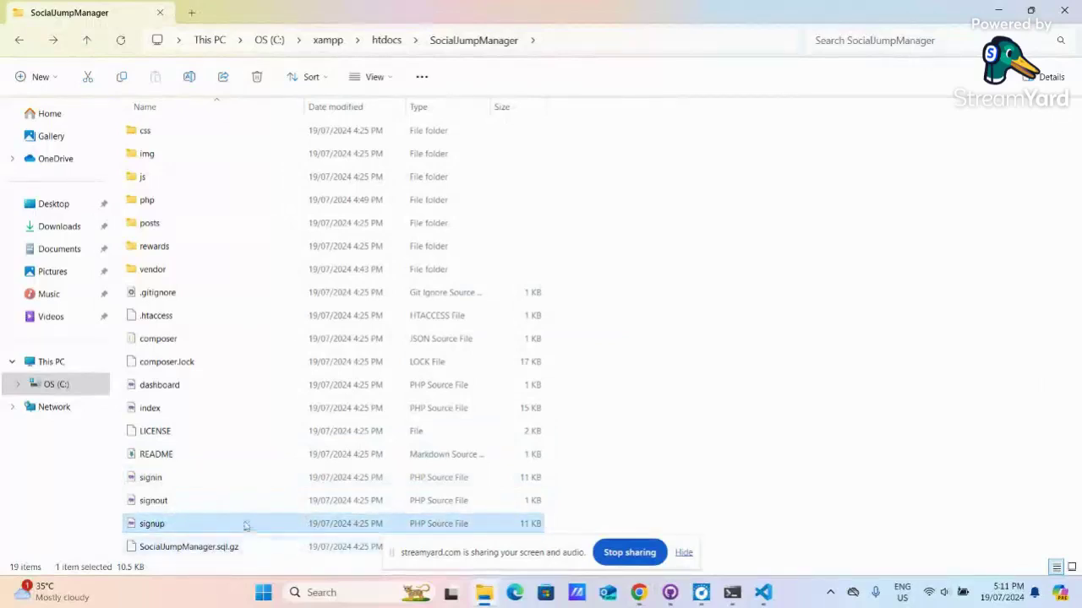
Step: Switch back to the localhost Reward page in Chrome
mouse_move(688, 595)
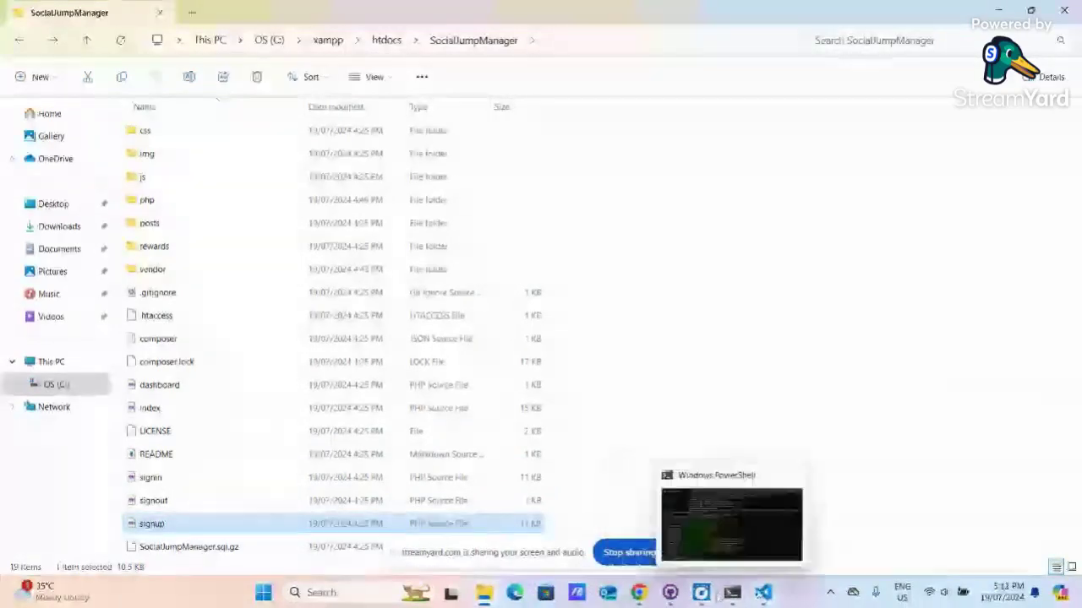
mouse_move(639, 594)
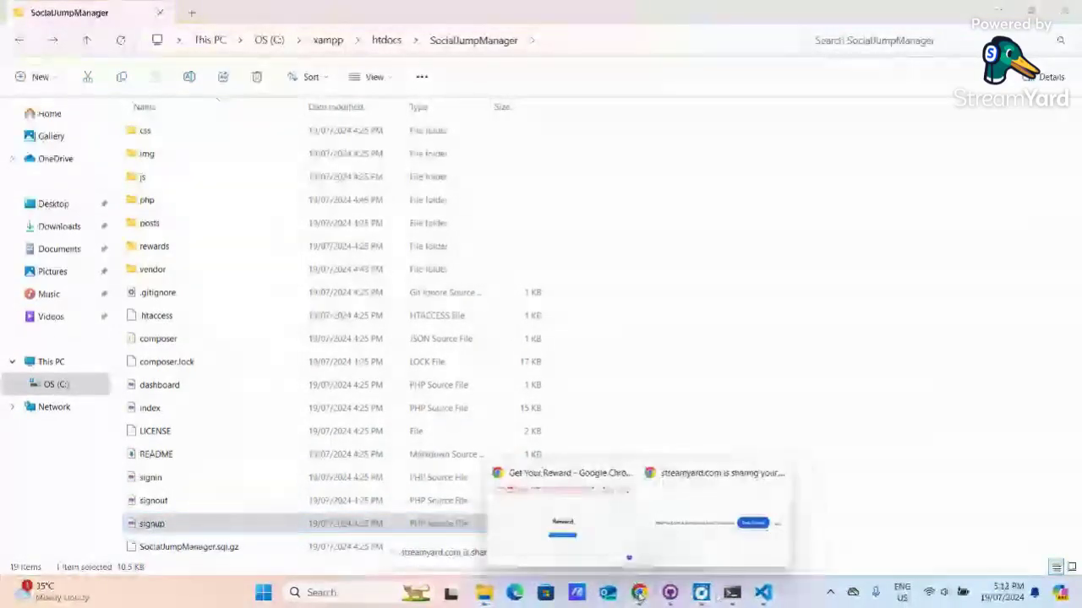
click(562, 517)
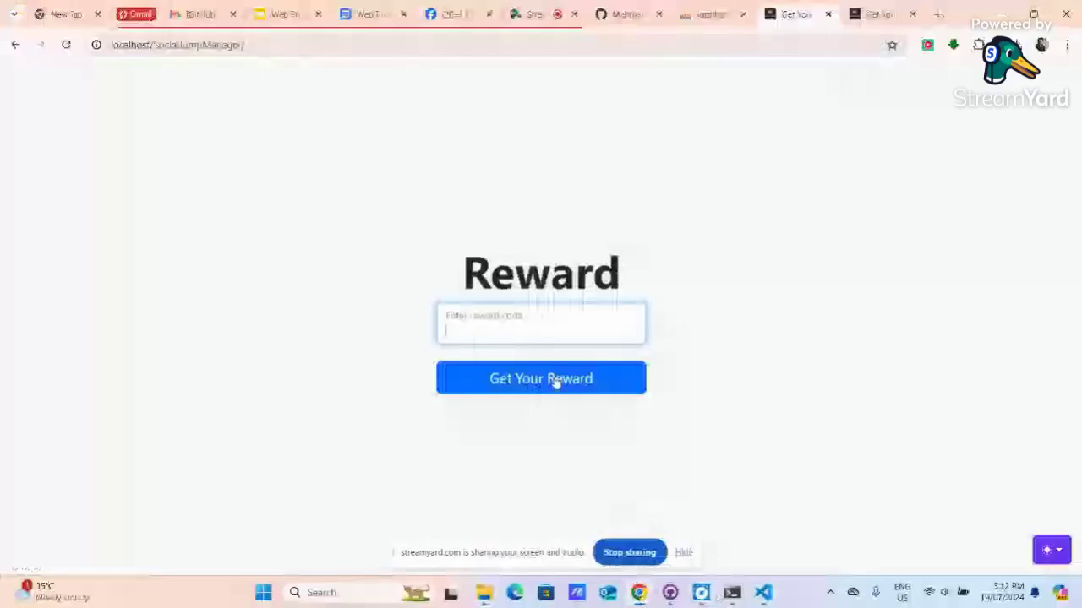
Step: Load localhost/SocialJumpManager/signup.php in Chrome to show the Signup form
text(signup)
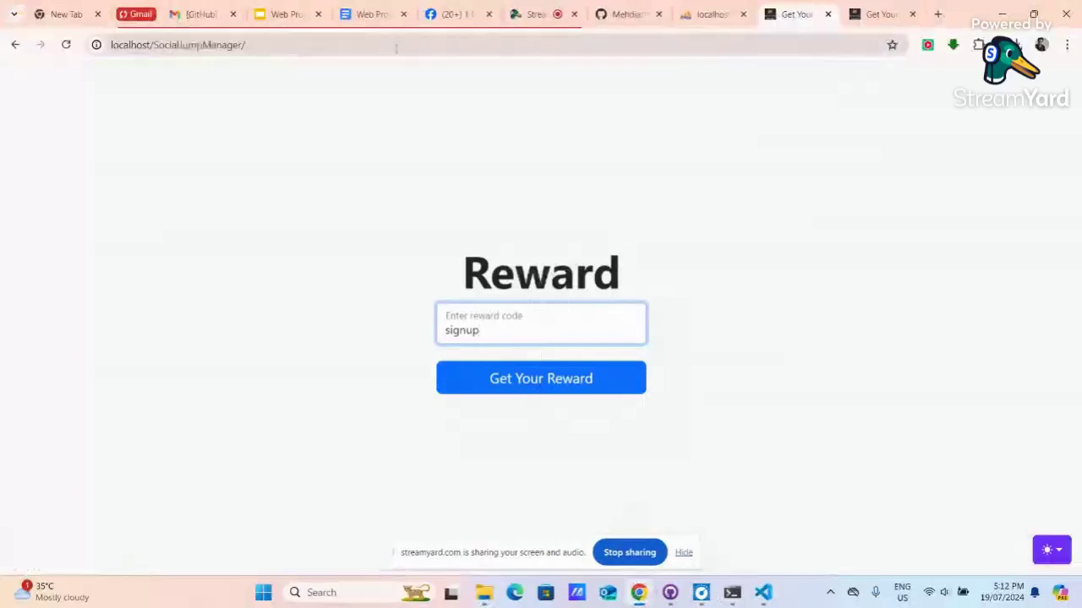
click(354, 45)
click(354, 45)
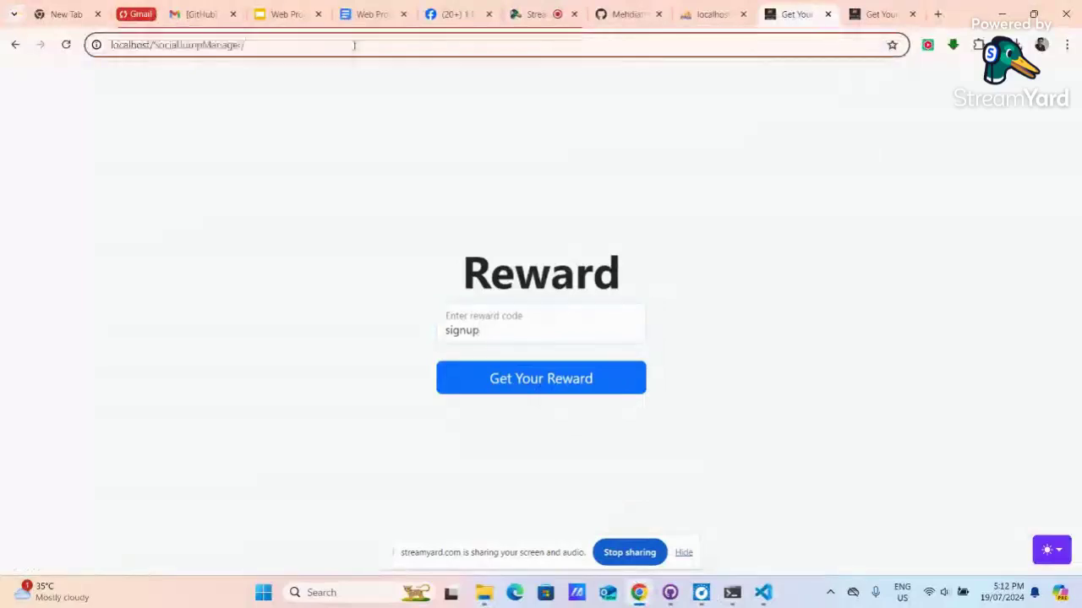
text(sin)
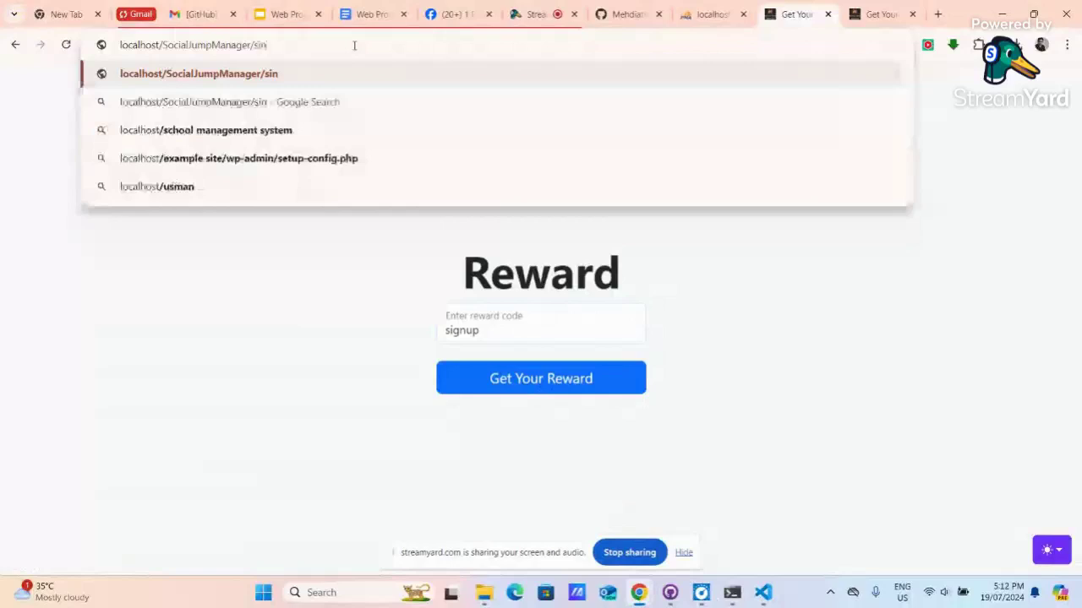
key(BackSpace)
text(gnup)
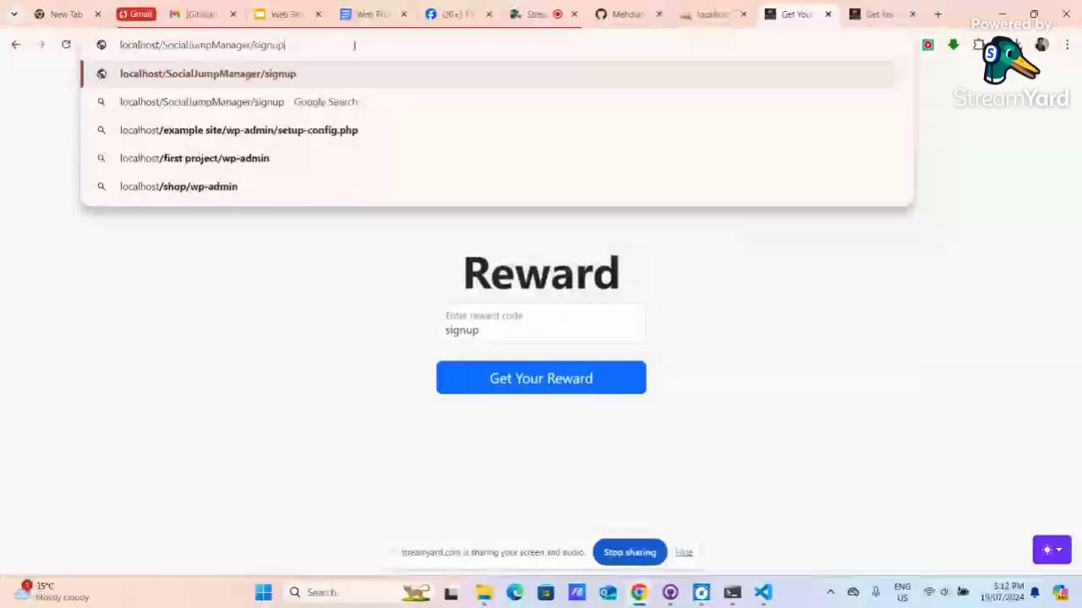
text(.php)
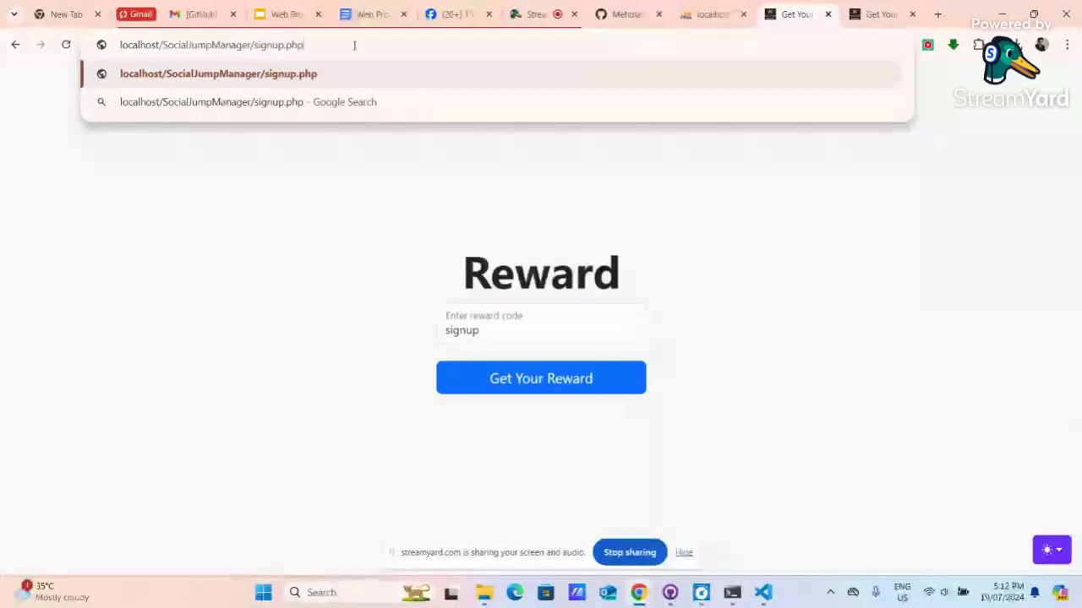
key(Return)
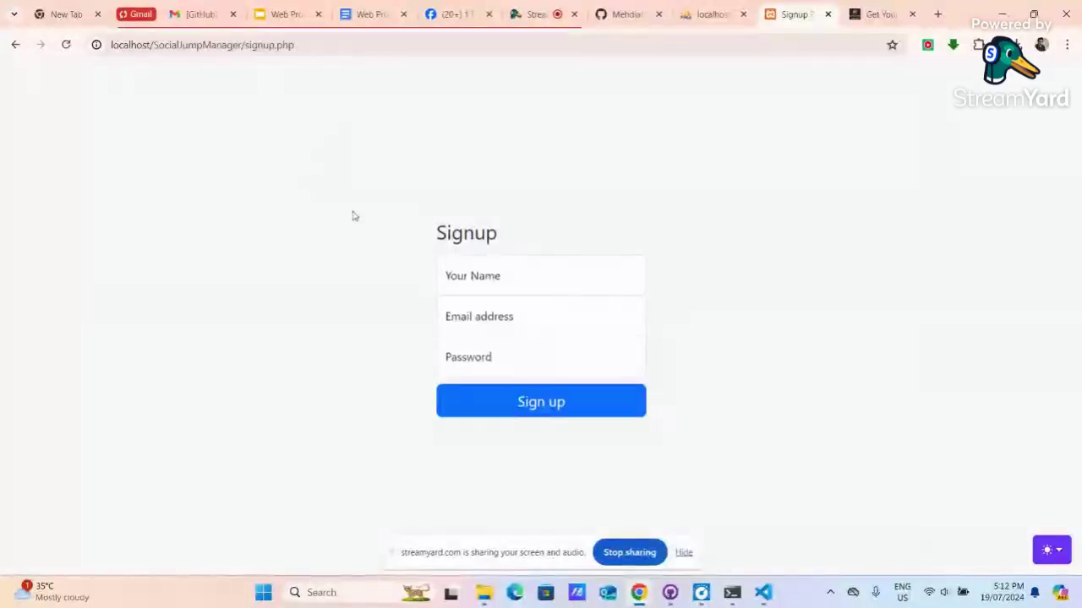
Step: Enter the user's name, choose the saved e-mail suggestion, and type the account password
click(466, 280)
text(Me)
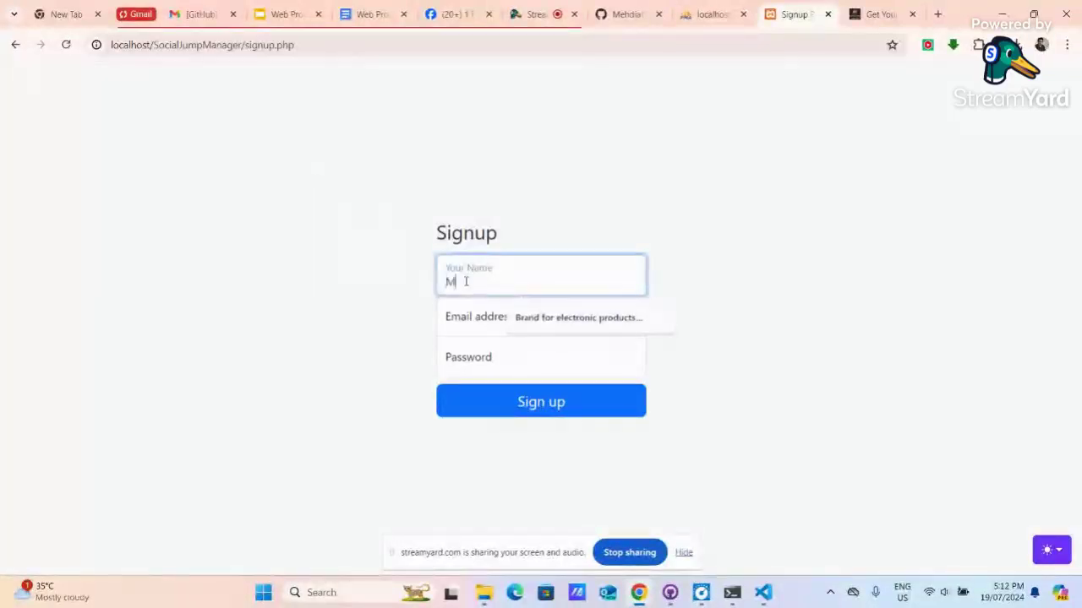
text(hdi)
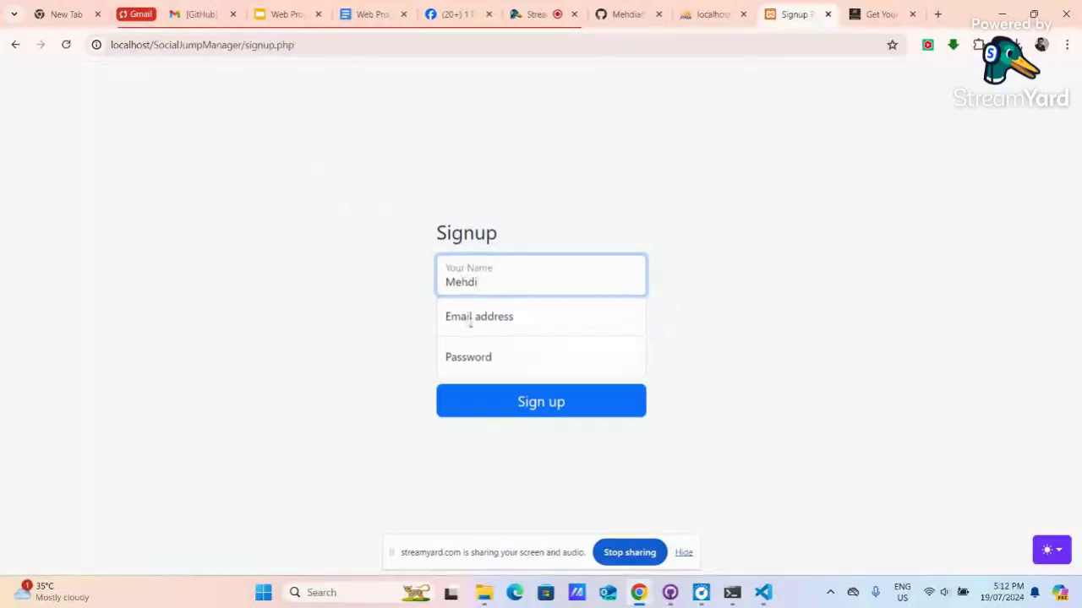
click(480, 317)
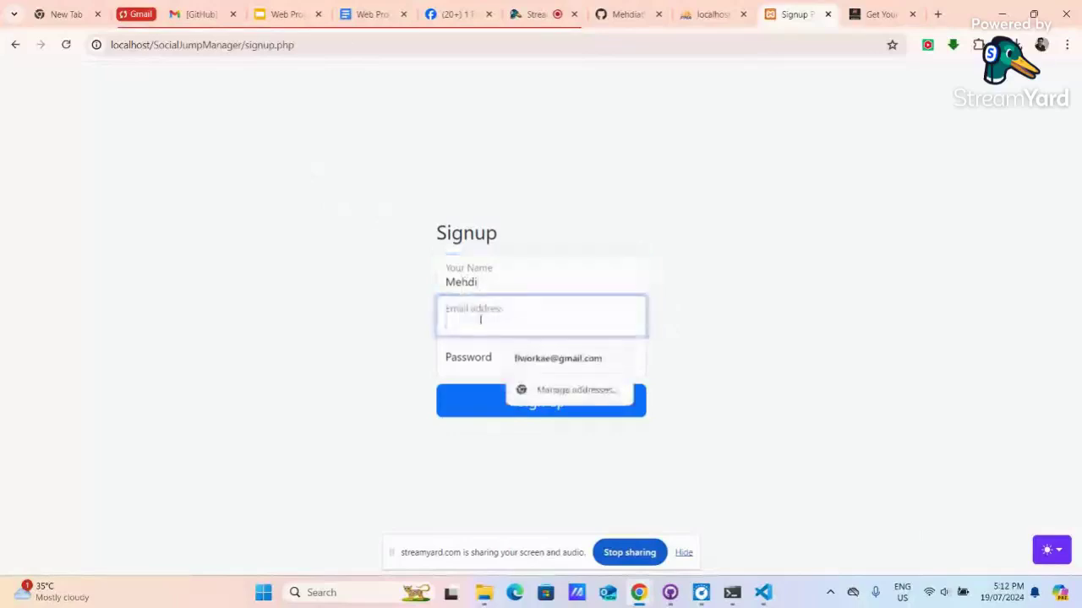
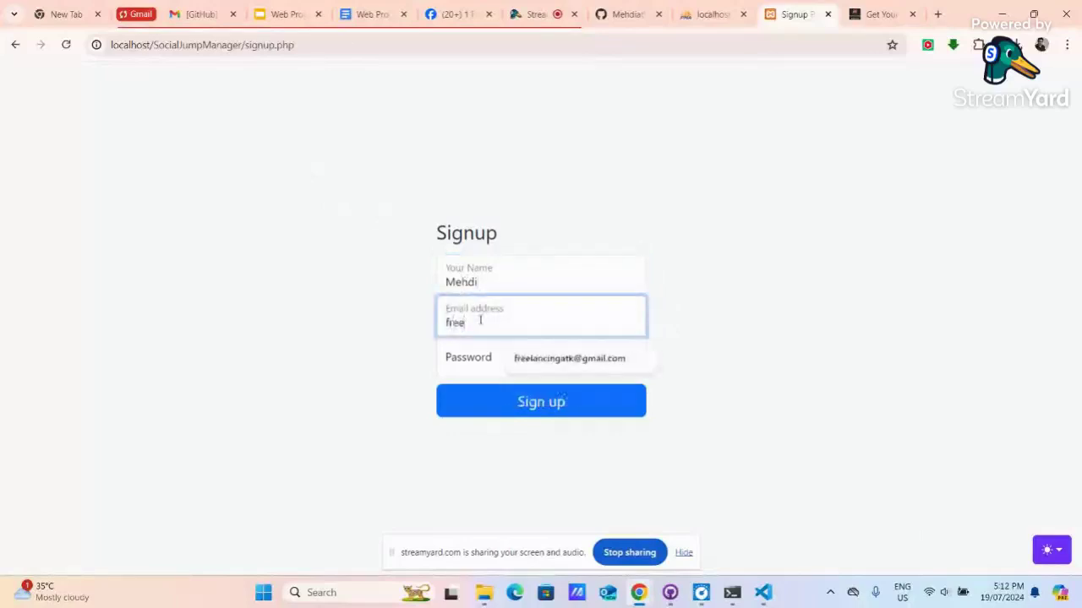
click(527, 368)
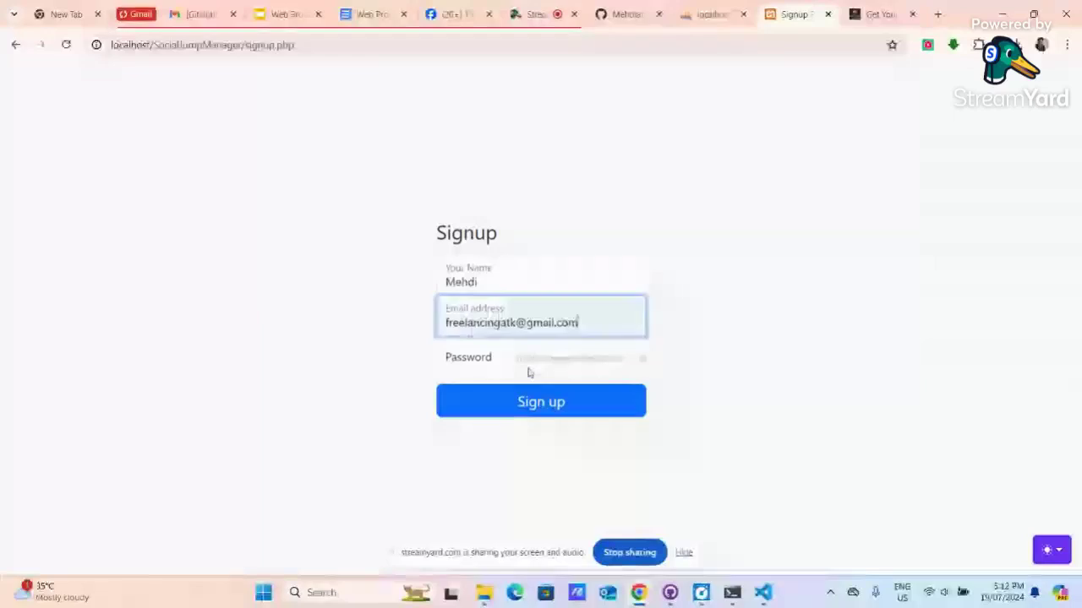
click(483, 365)
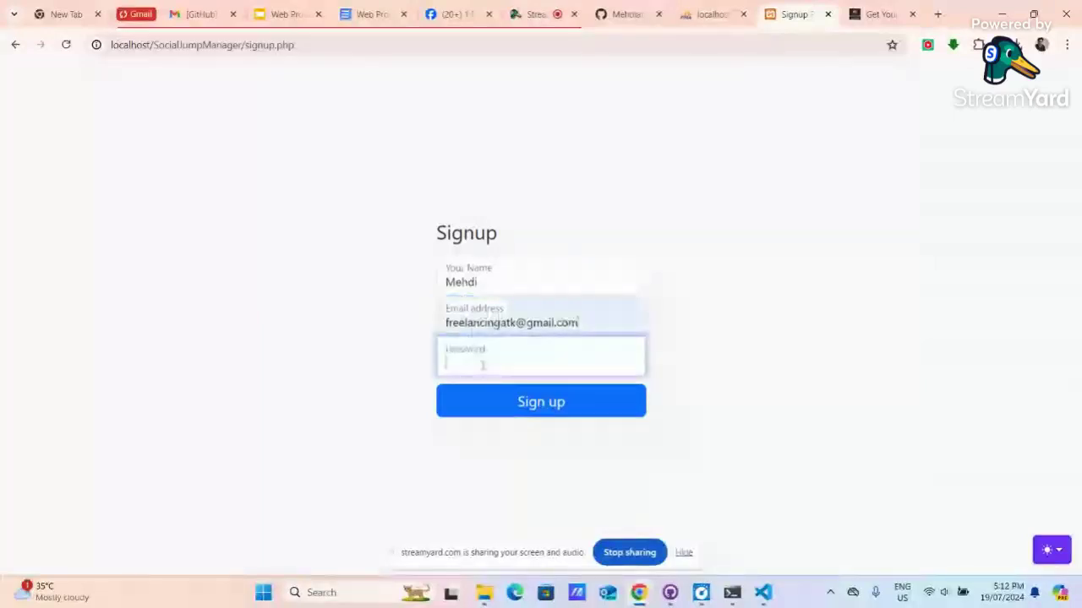
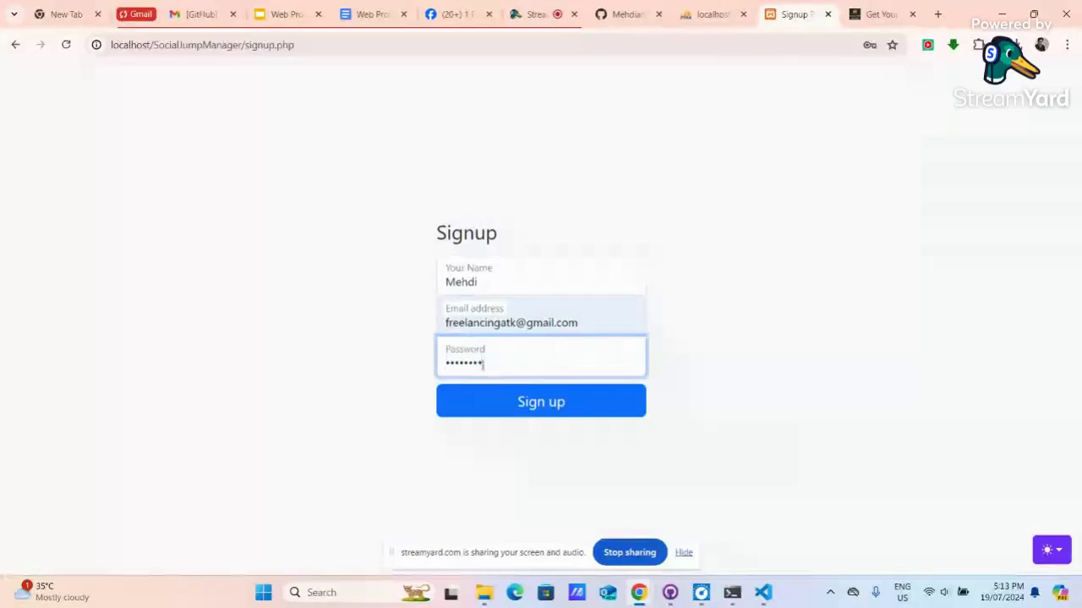